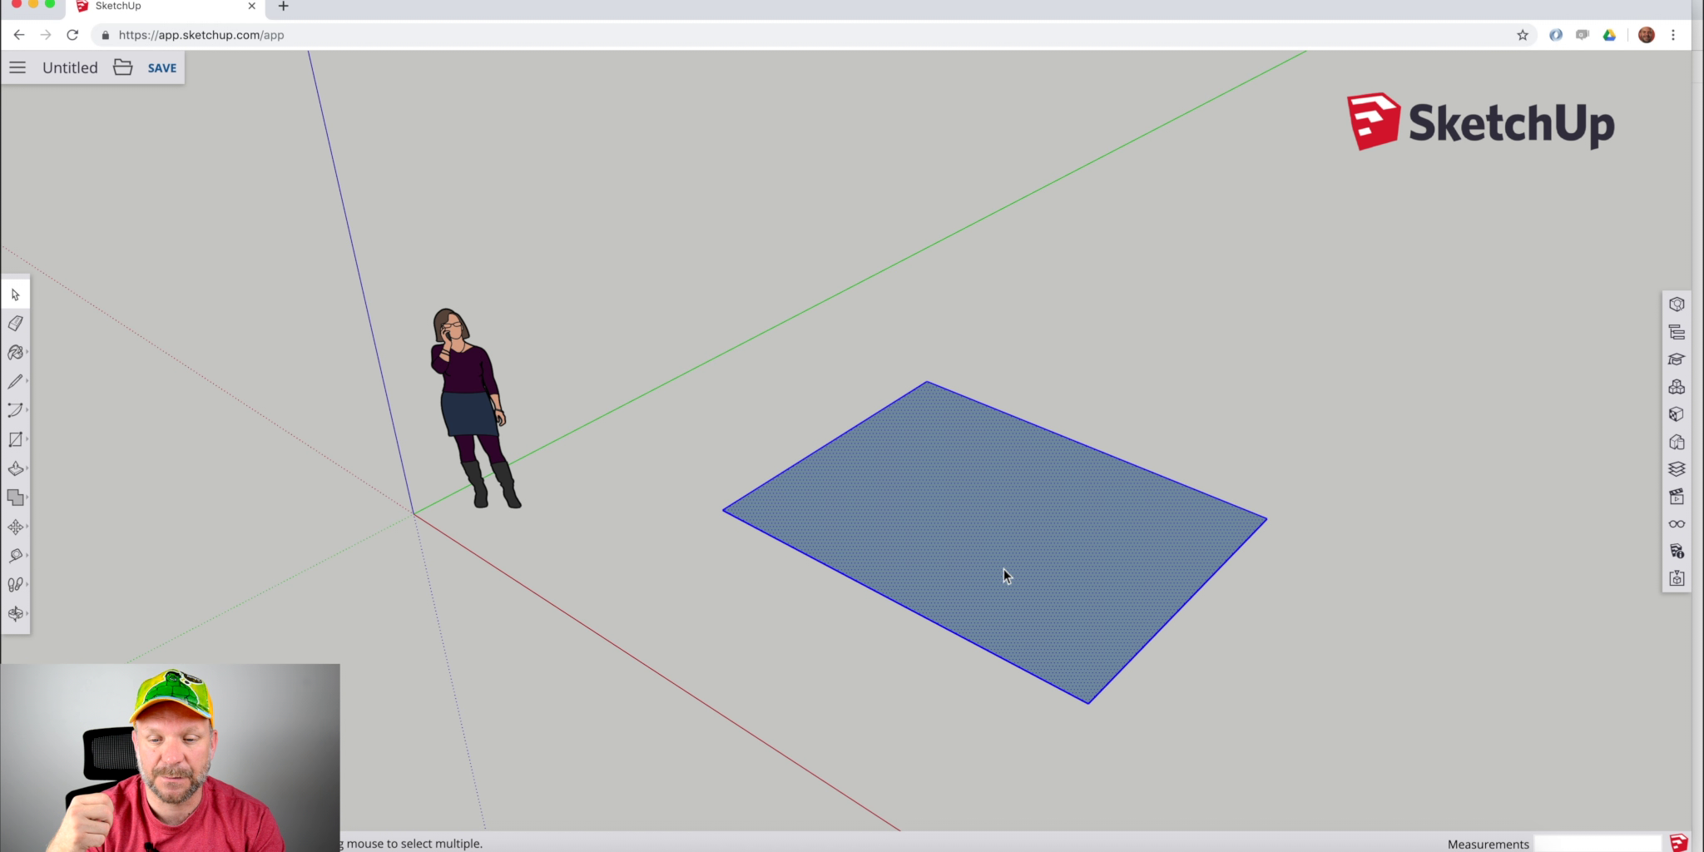
# Delete the selected rectangle from the model, including its face and edges.
pyautogui.press('Delete')
pyautogui.moveTo(885, 502); pyautogui.dragTo(730, 448, button='middle')
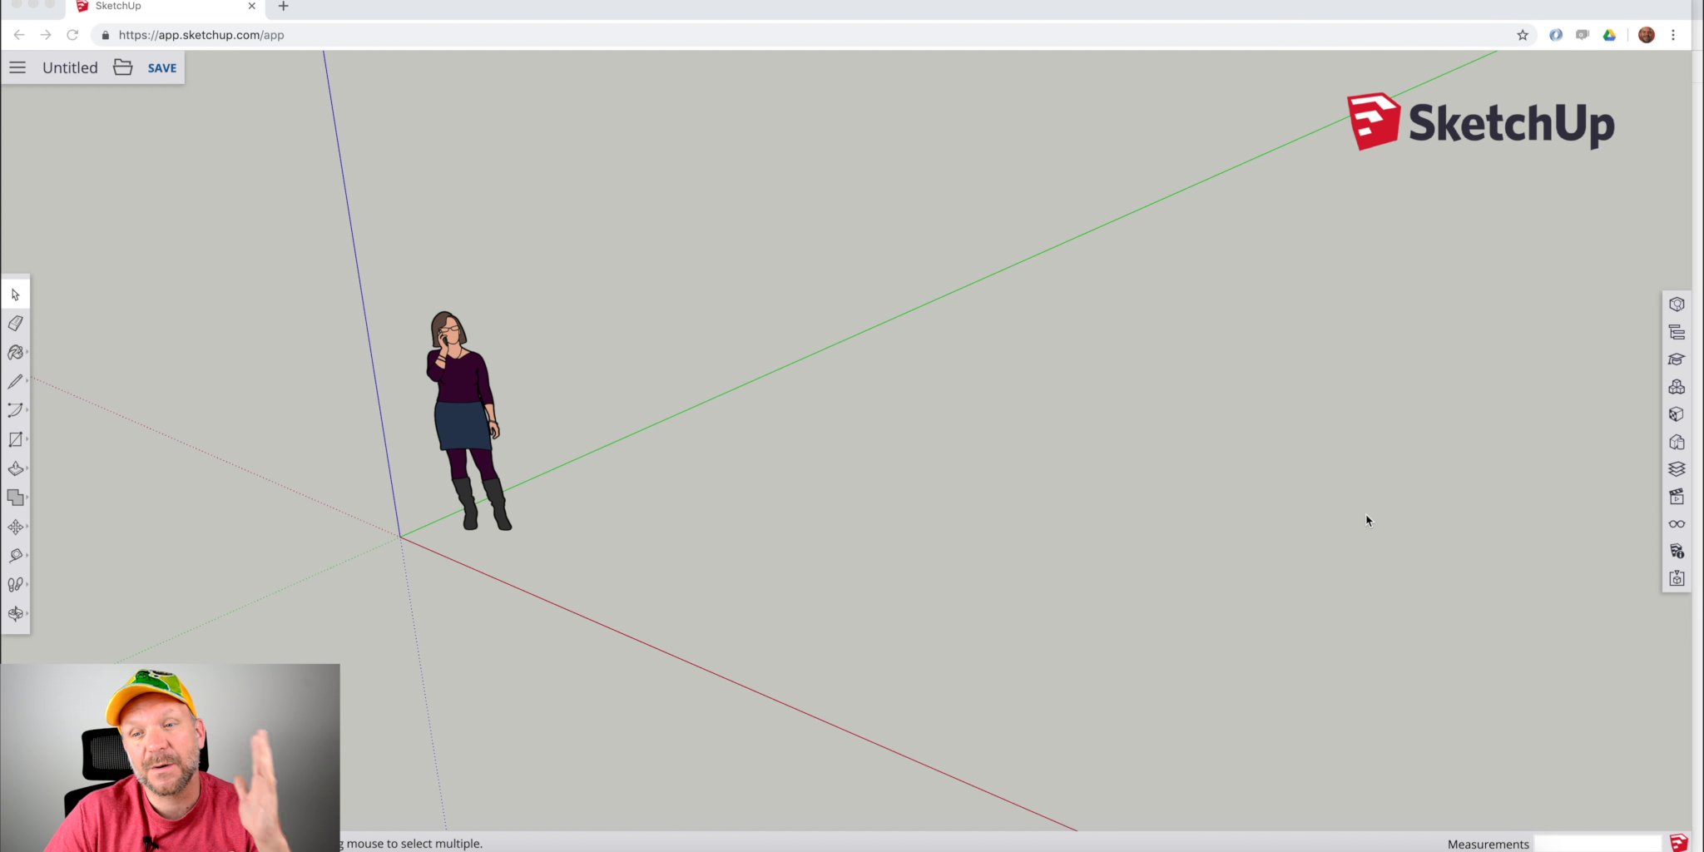
# Set the model's length units to centimetres with a precision of one decimal place (0.0).
pyautogui.click(1678, 553)
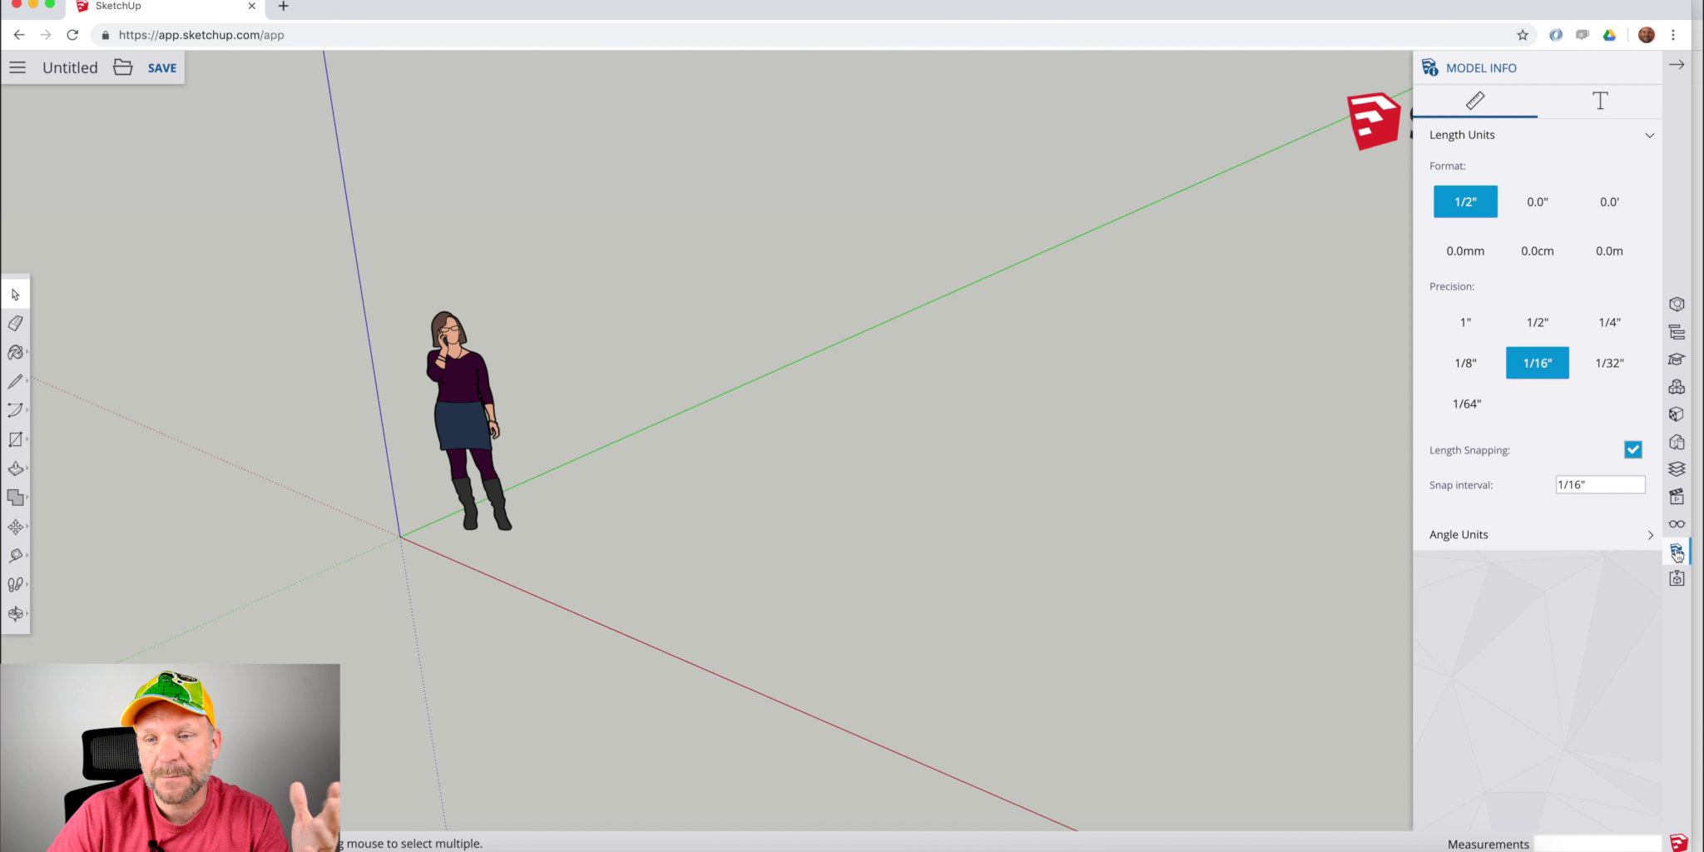
pyautogui.click(1478, 260)
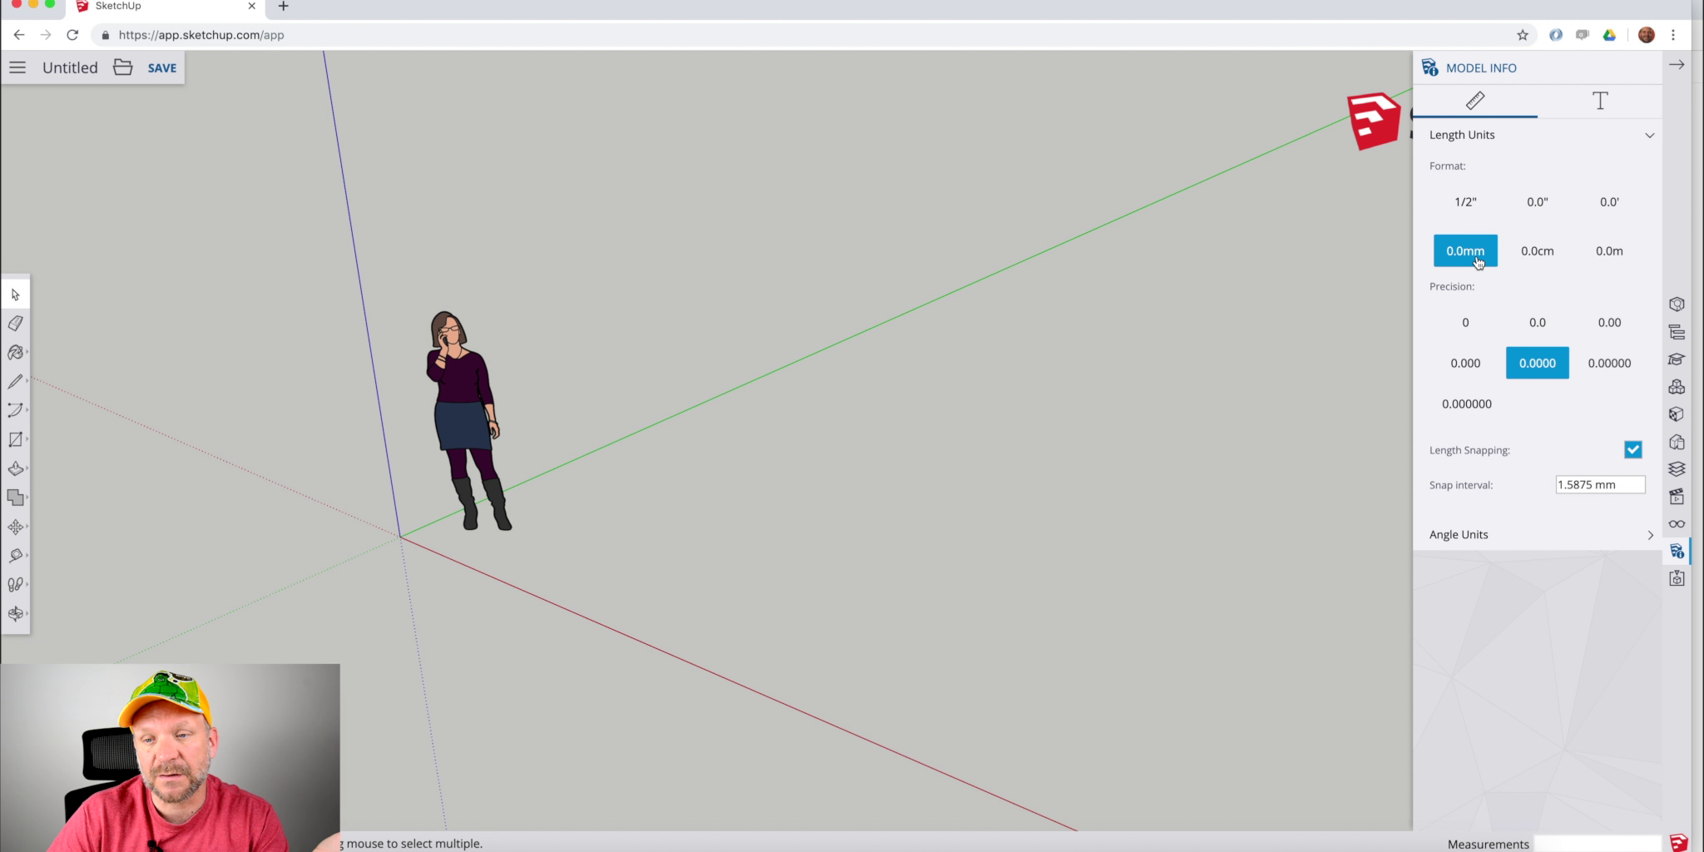
pyautogui.click(1541, 261)
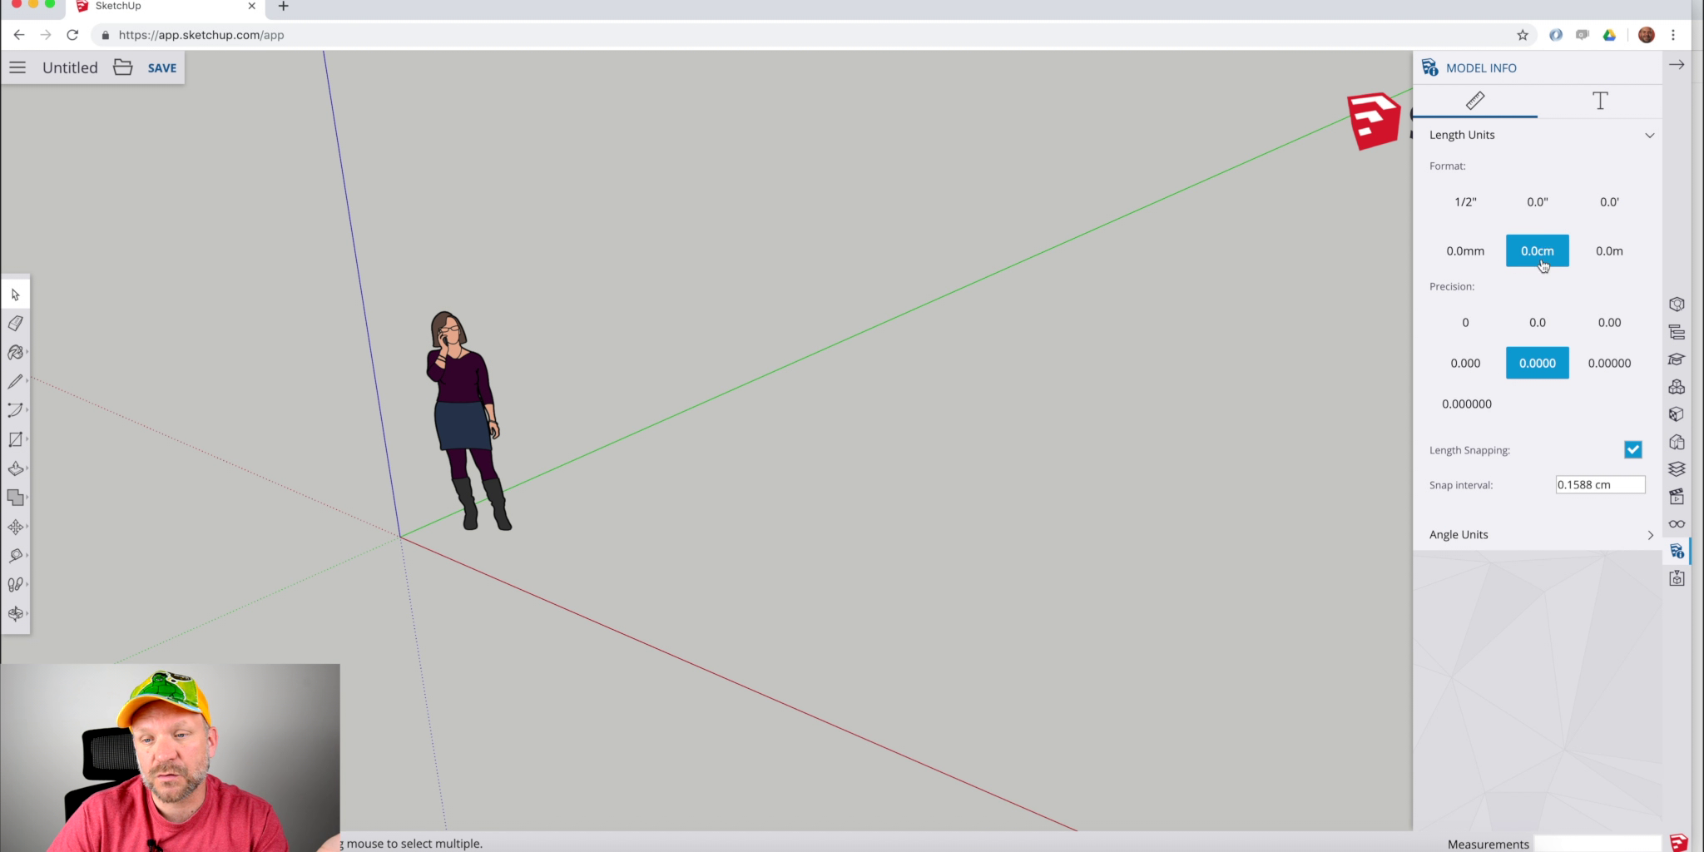
pyautogui.click(1539, 335)
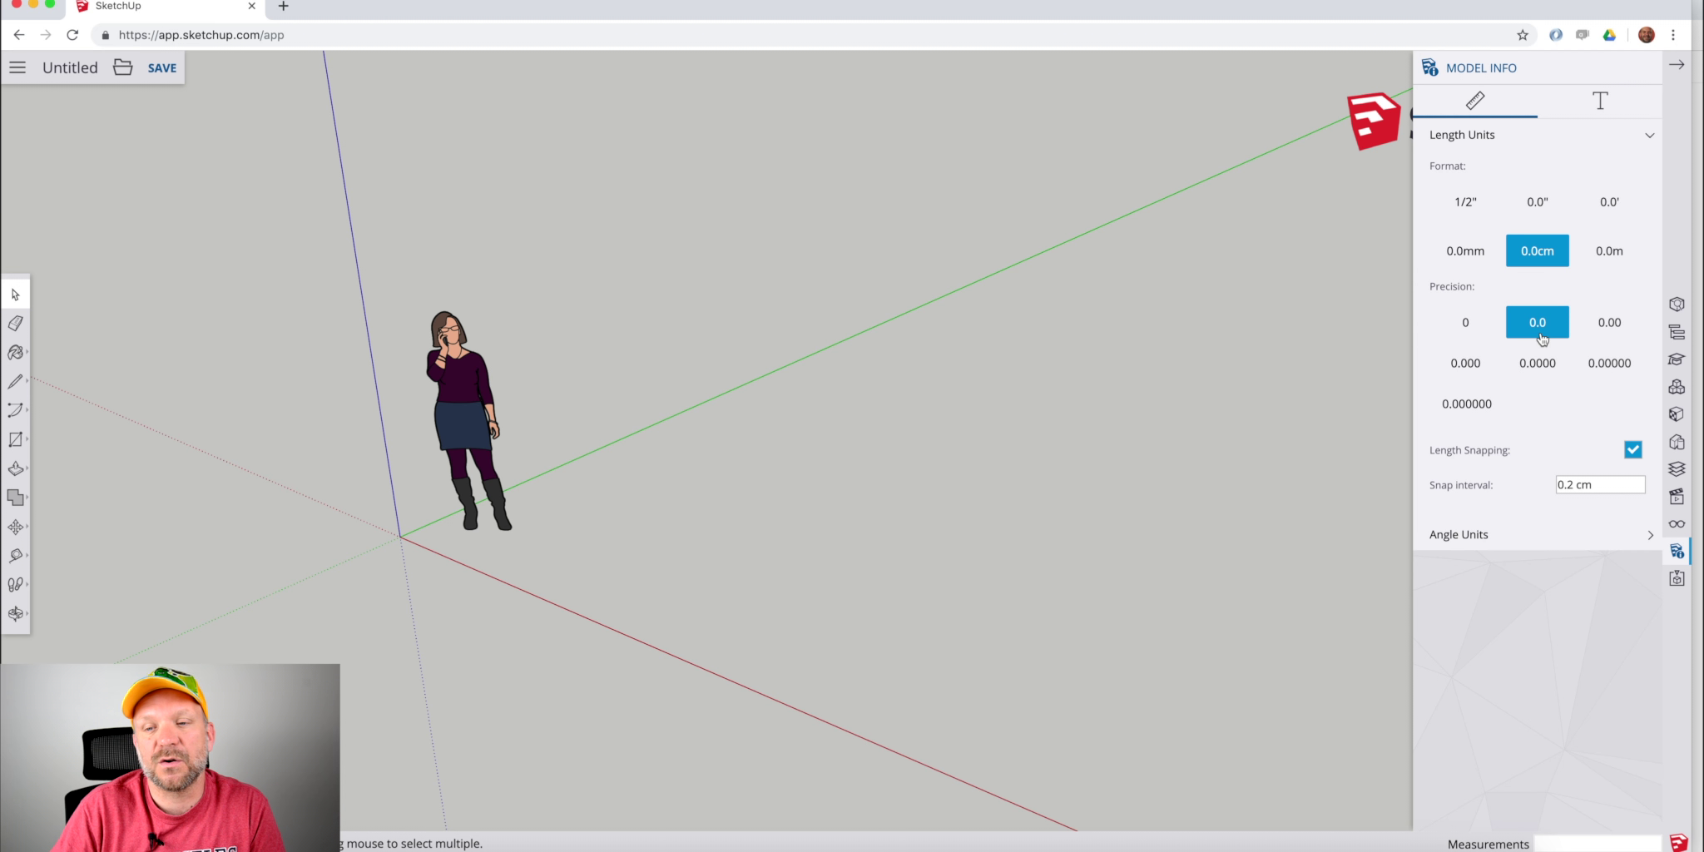
# Draw a 3 m by 2.5 m rectangle on the ground beside the standing figure.
pyautogui.moveTo(932, 483); pyautogui.dragTo(980, 457, button='middle')
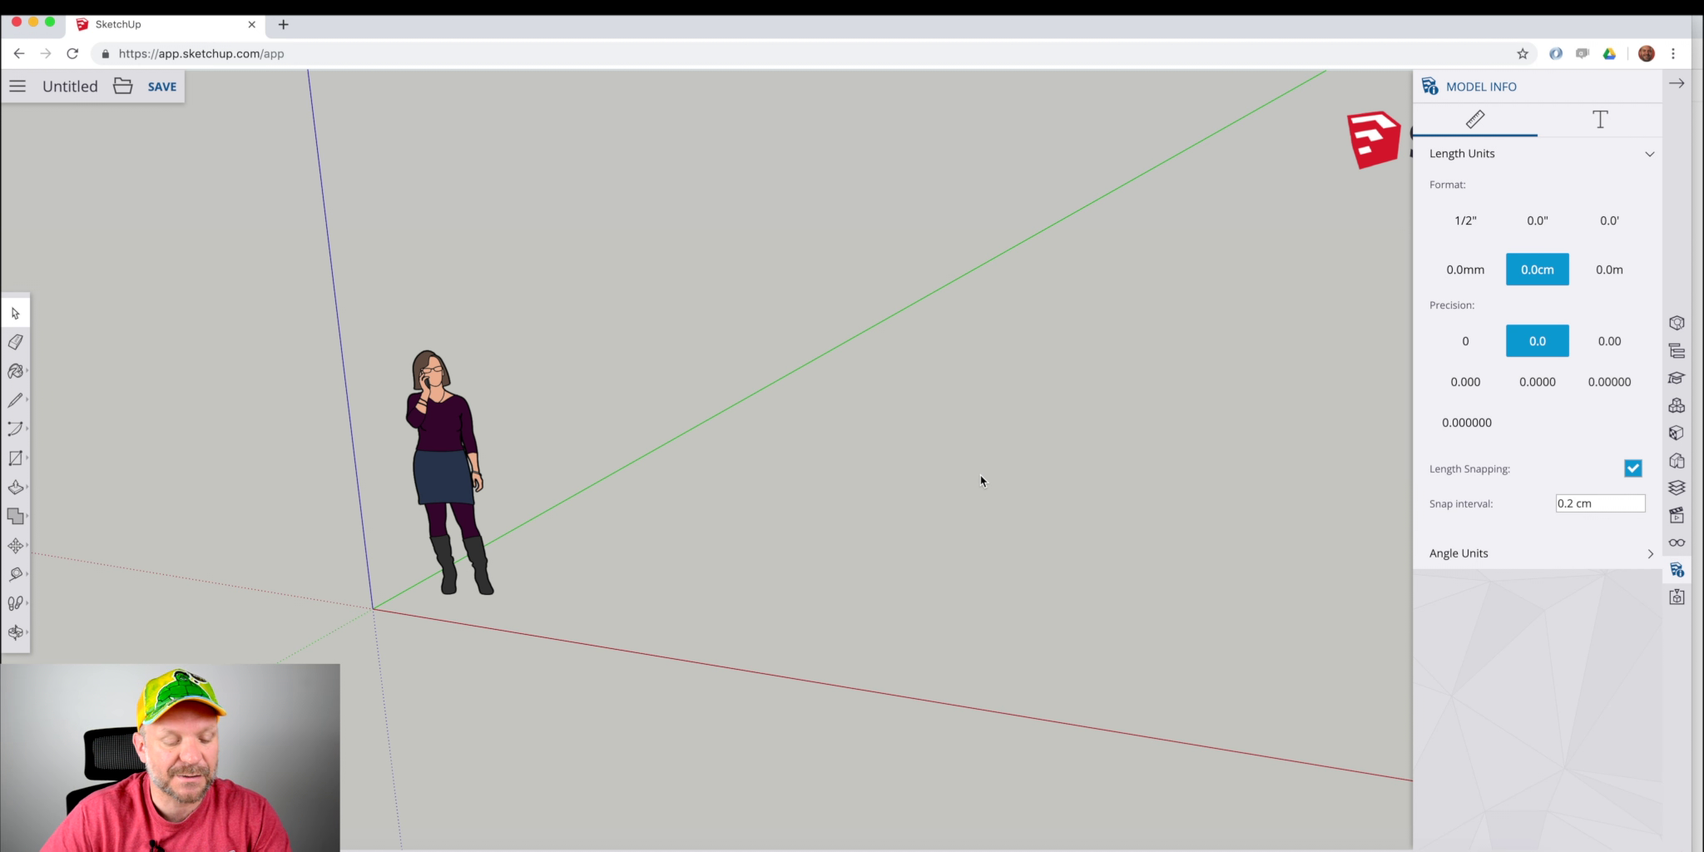
pyautogui.press('r')
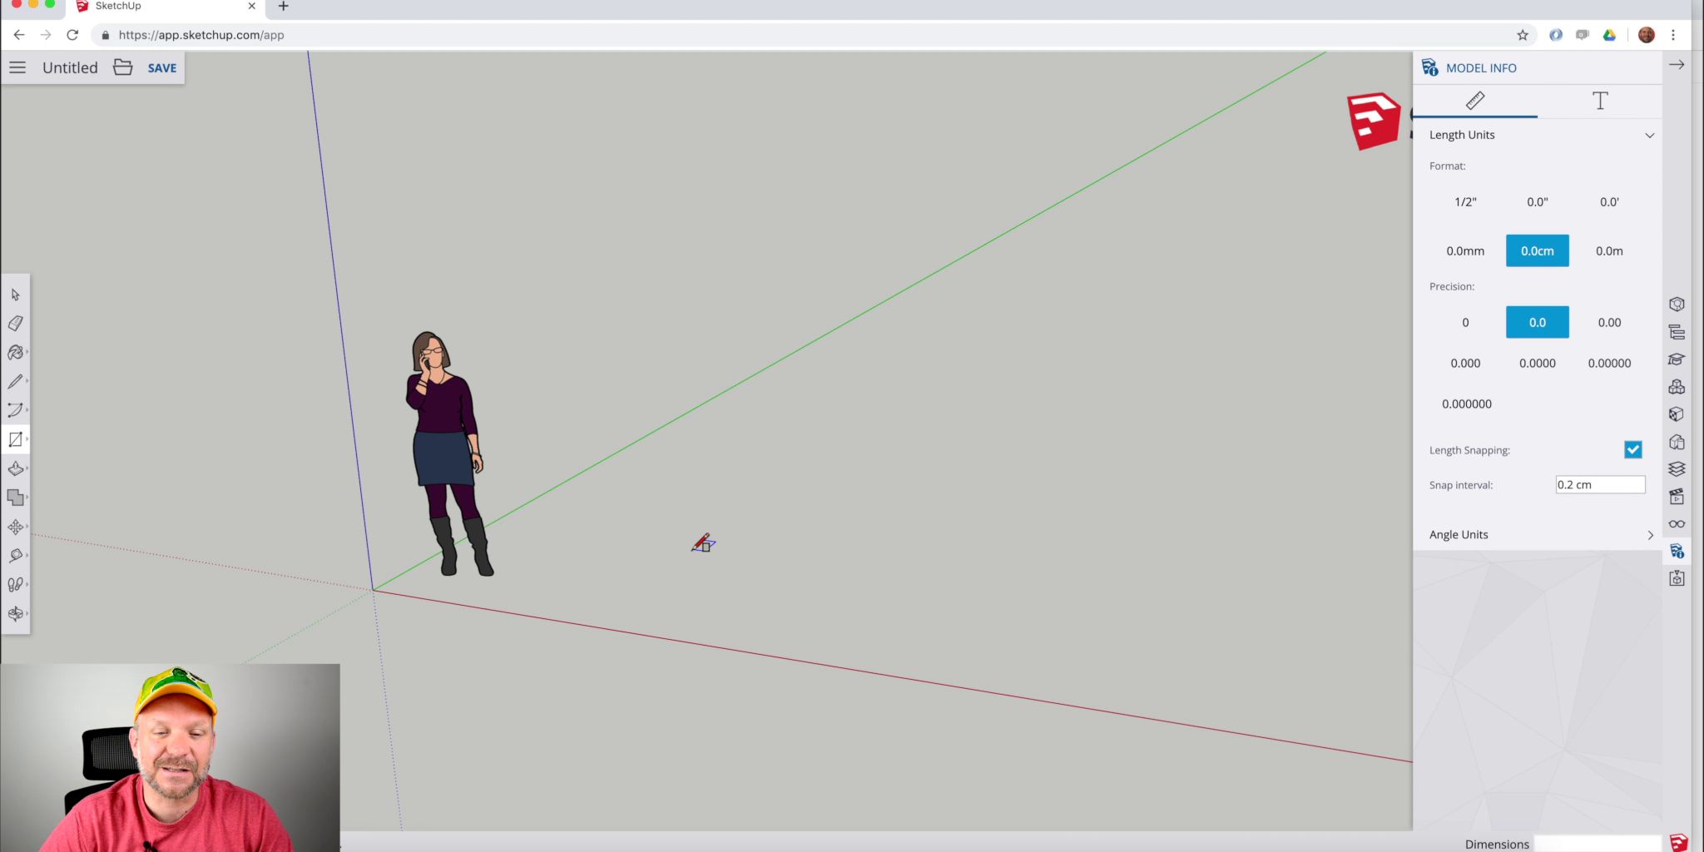
pyautogui.click(640, 545)
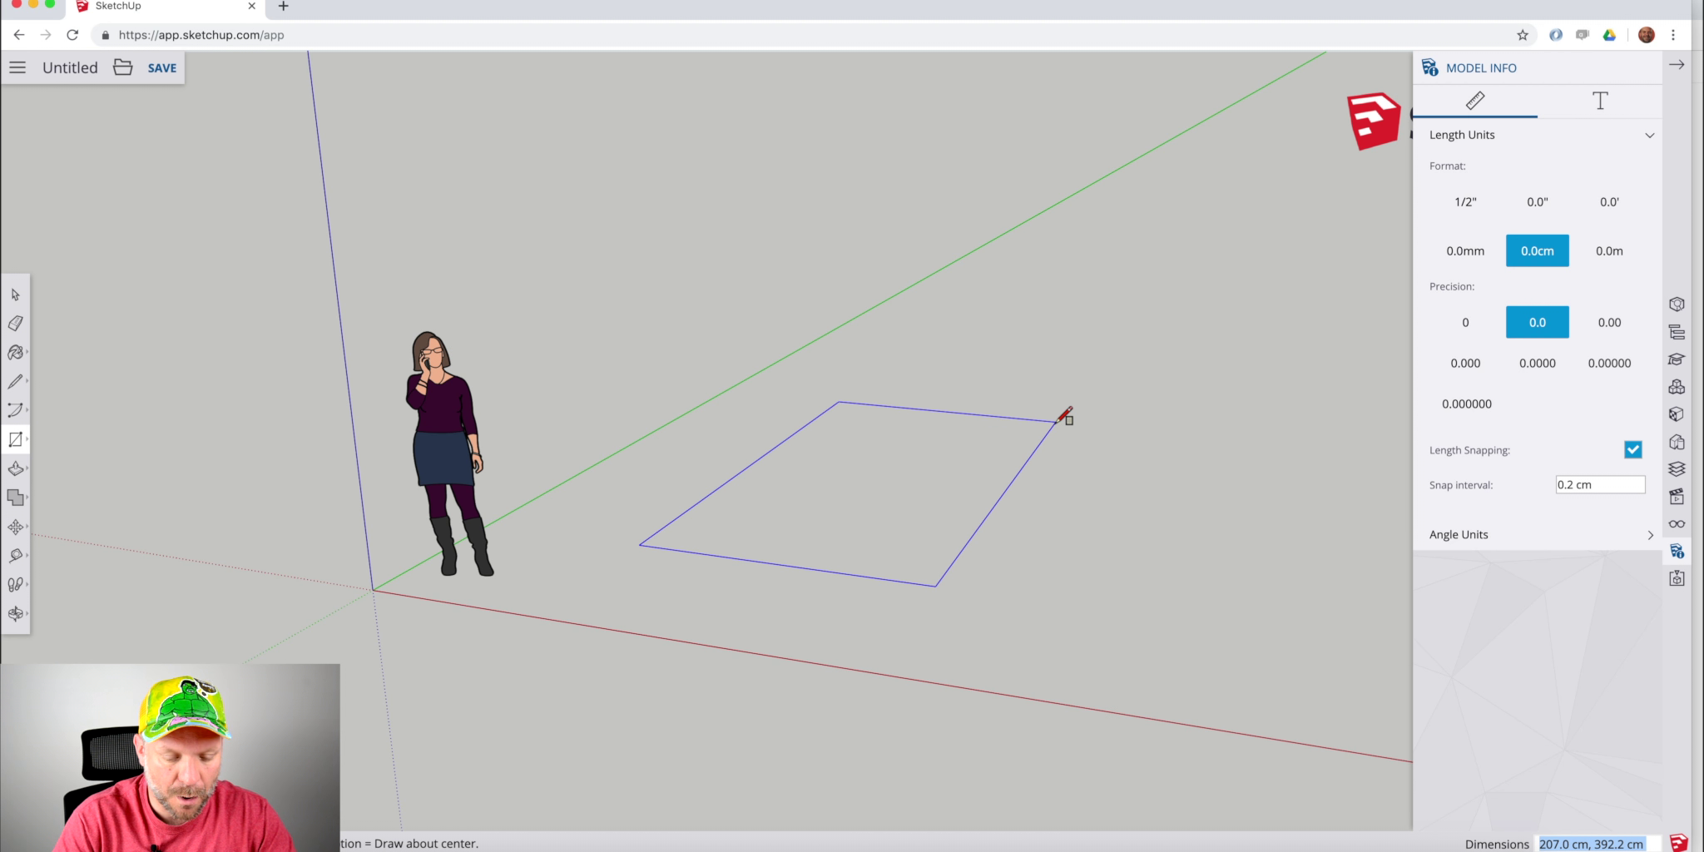
pyautogui.write('3m;')
pyautogui.press('BackSpace')
pyautogui.write(',')
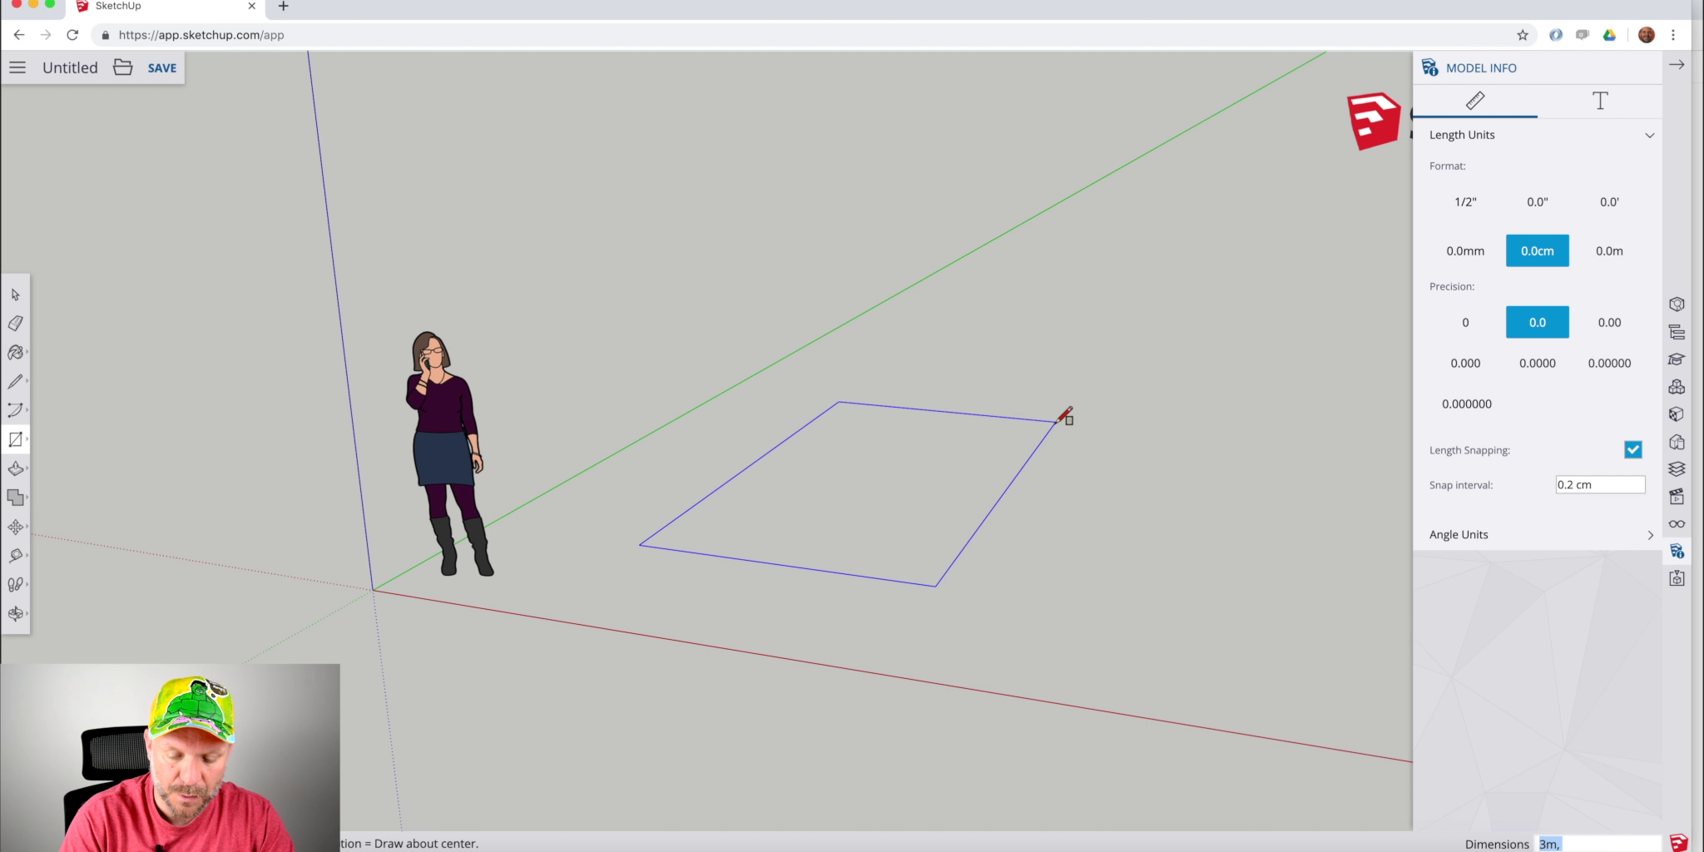
pyautogui.write('2.5m')
pyautogui.press('Return')
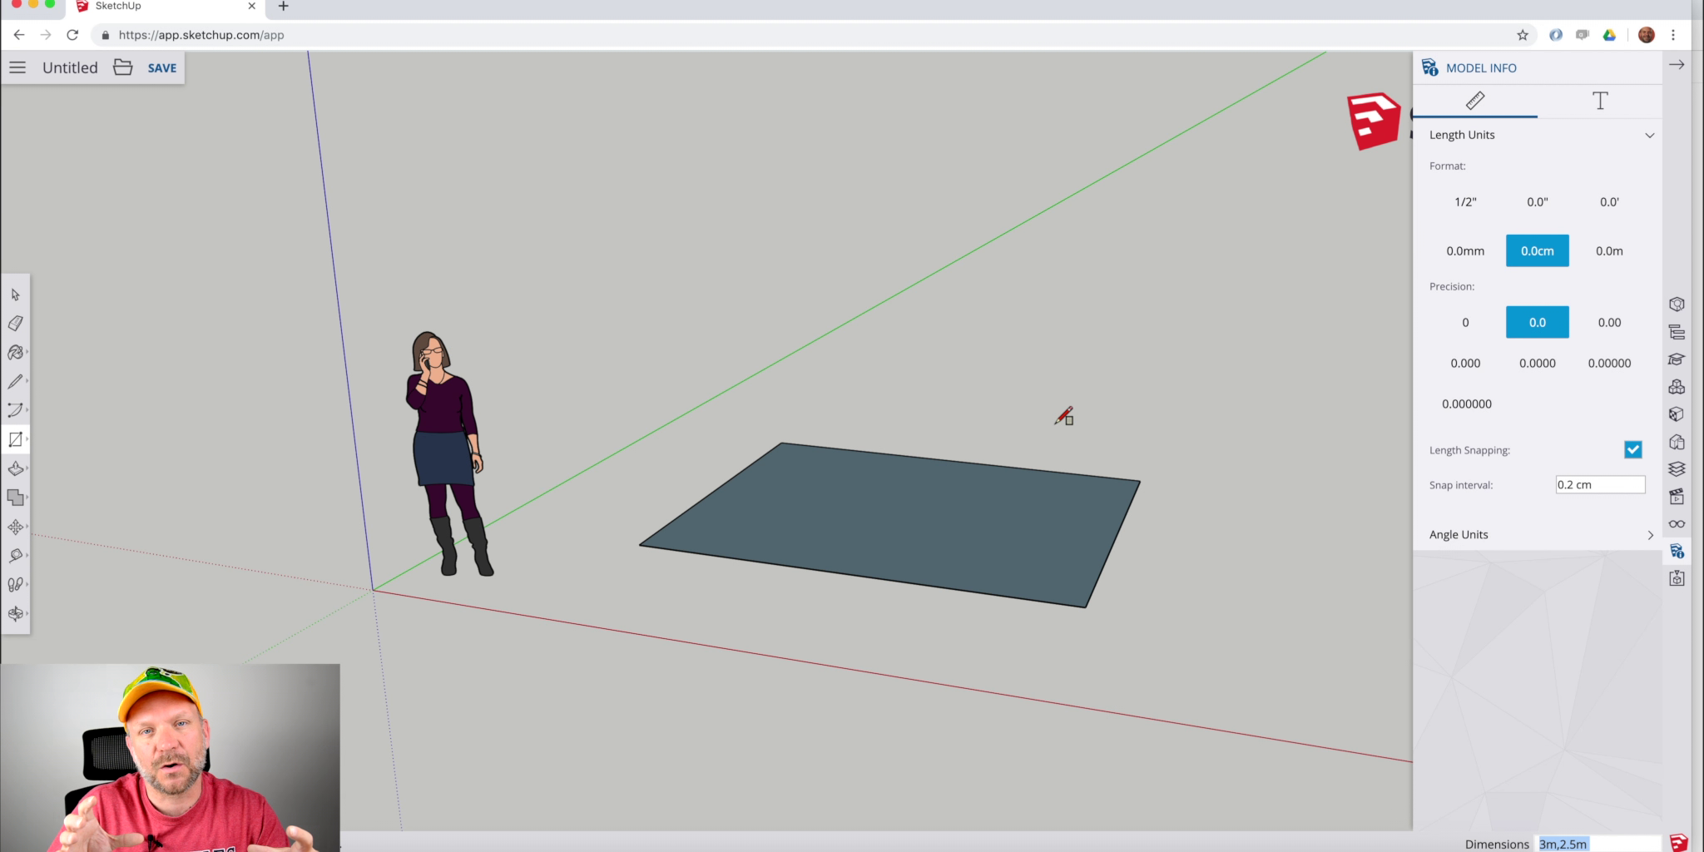
pyautogui.press('o')
pyautogui.moveTo(901, 471); pyautogui.dragTo(899, 660)
pyautogui.press('r')
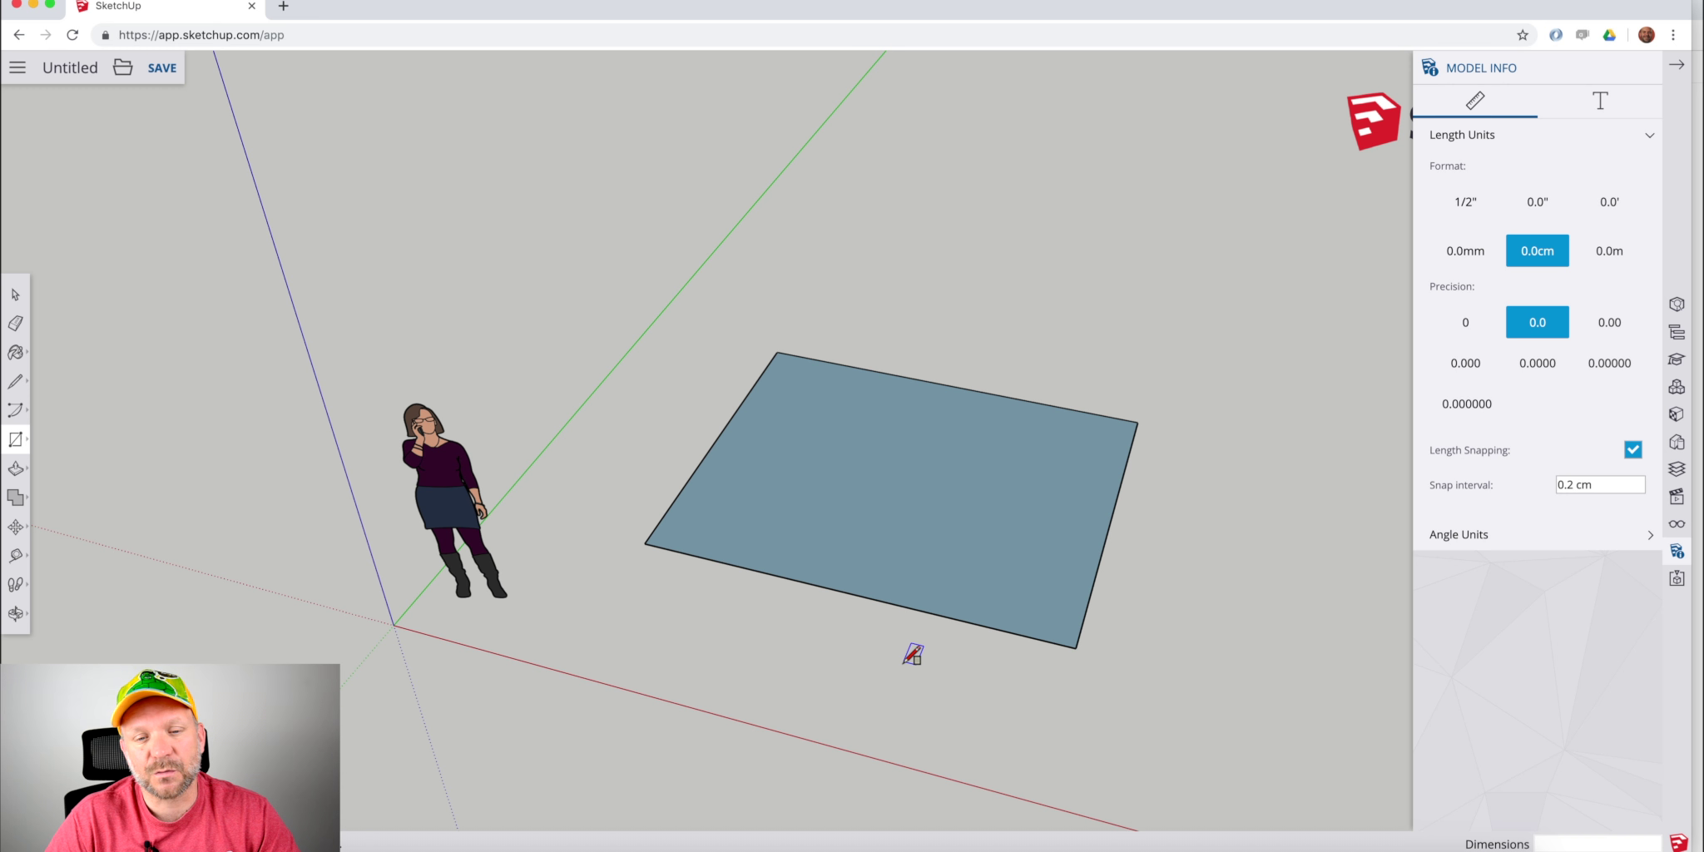
pyautogui.click(935, 317)
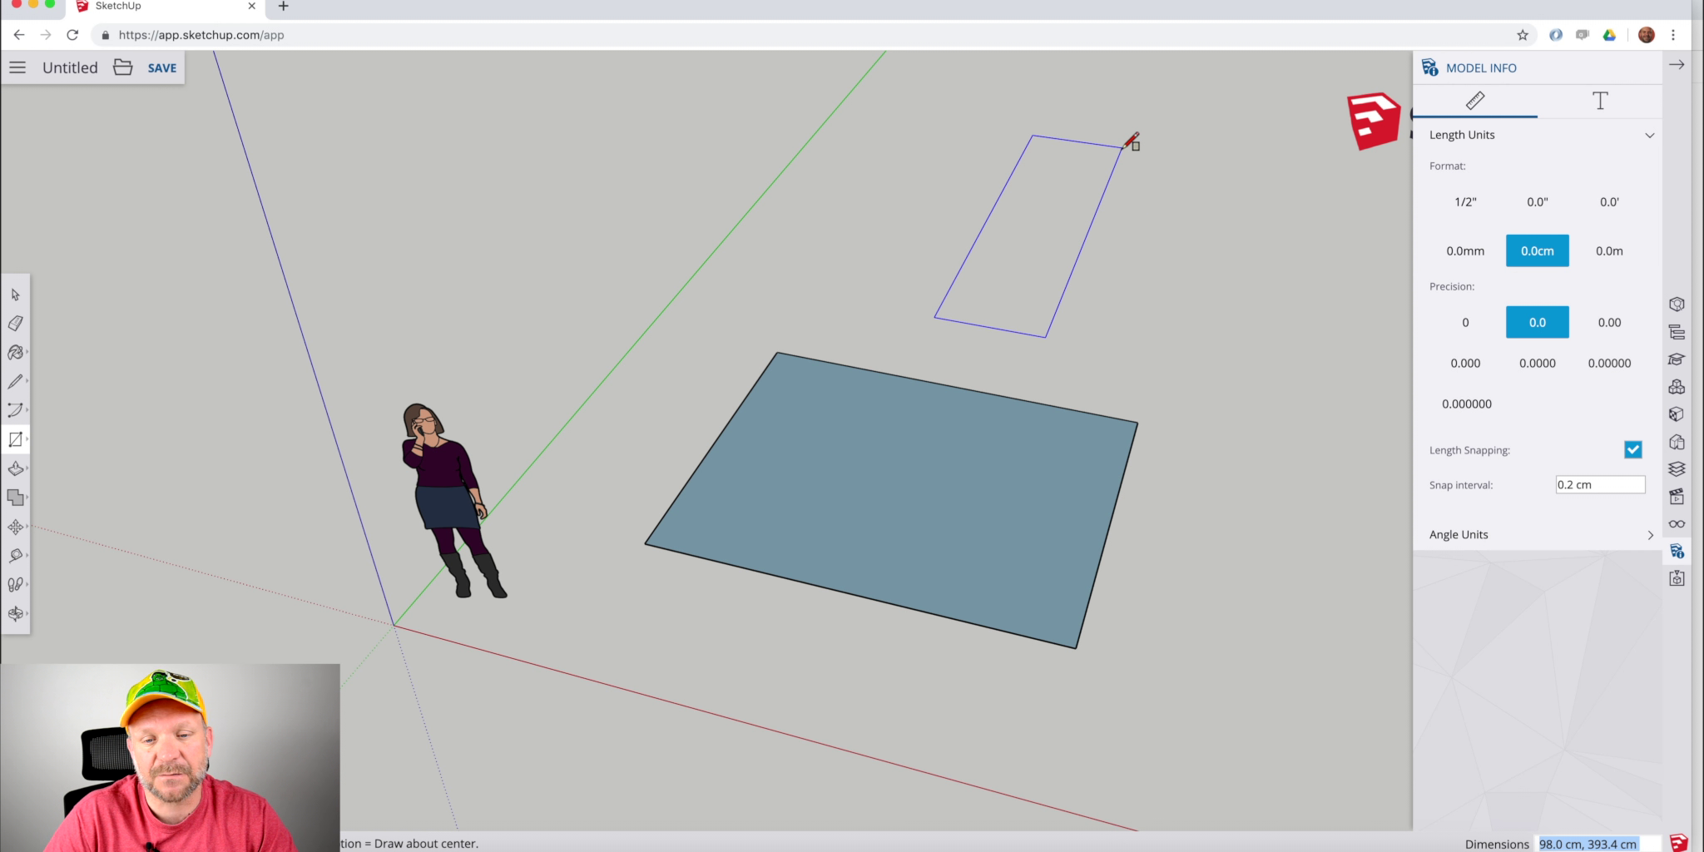
pyautogui.press('space')
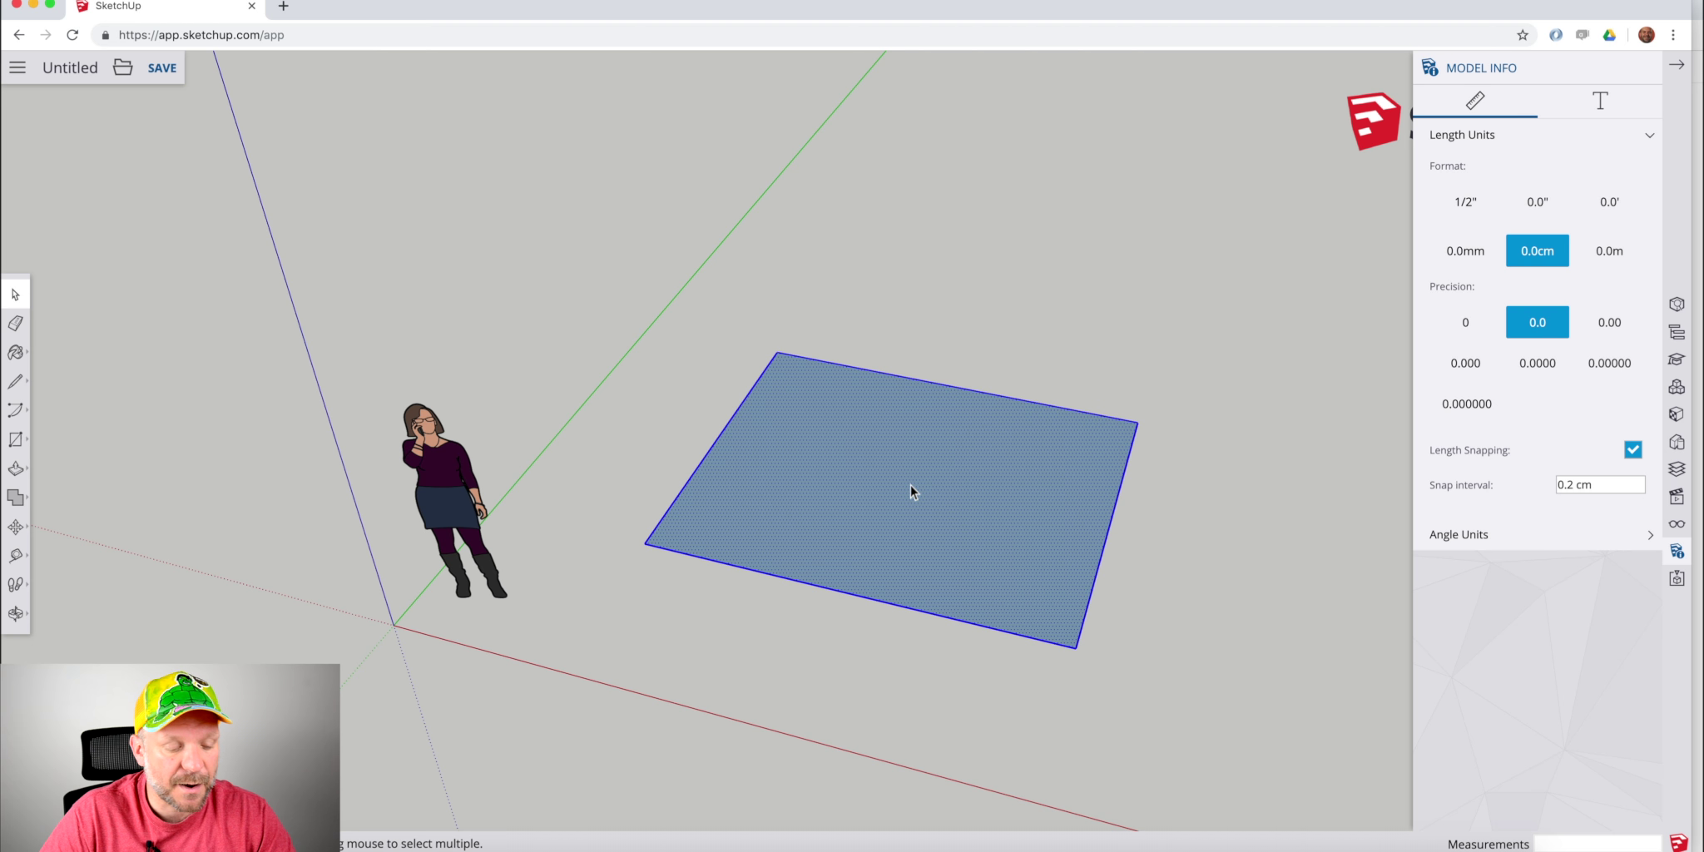
# Rotate the rectangle 90 degrees on the ground and move it about 218 cm back toward the red axis.
pyautogui.press('q')
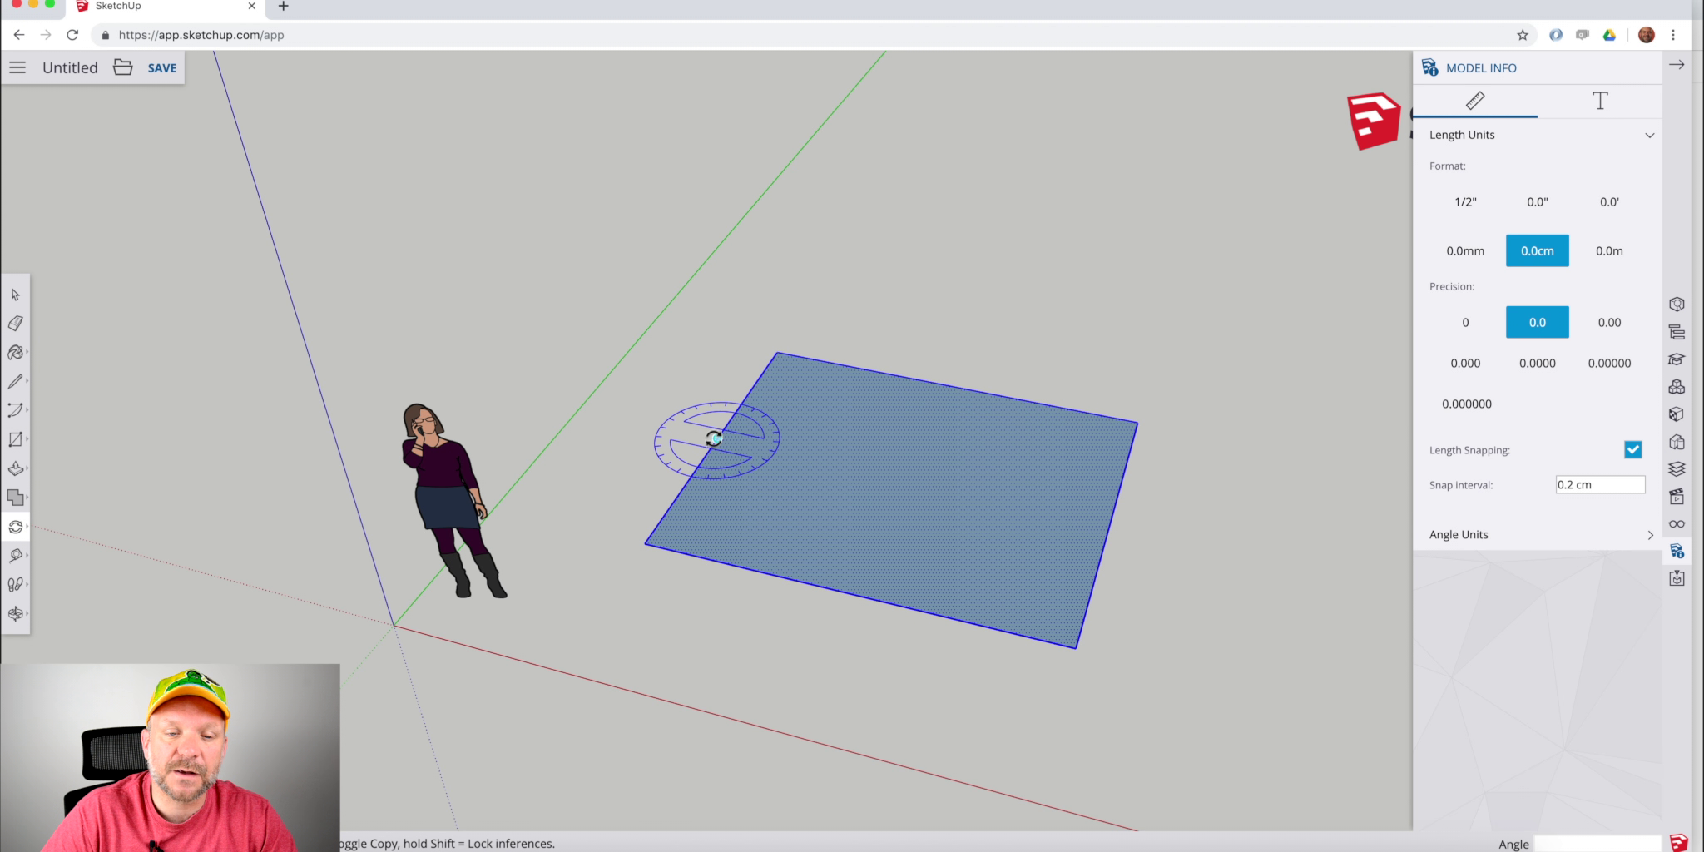
pyautogui.click(743, 399)
pyautogui.click(666, 428)
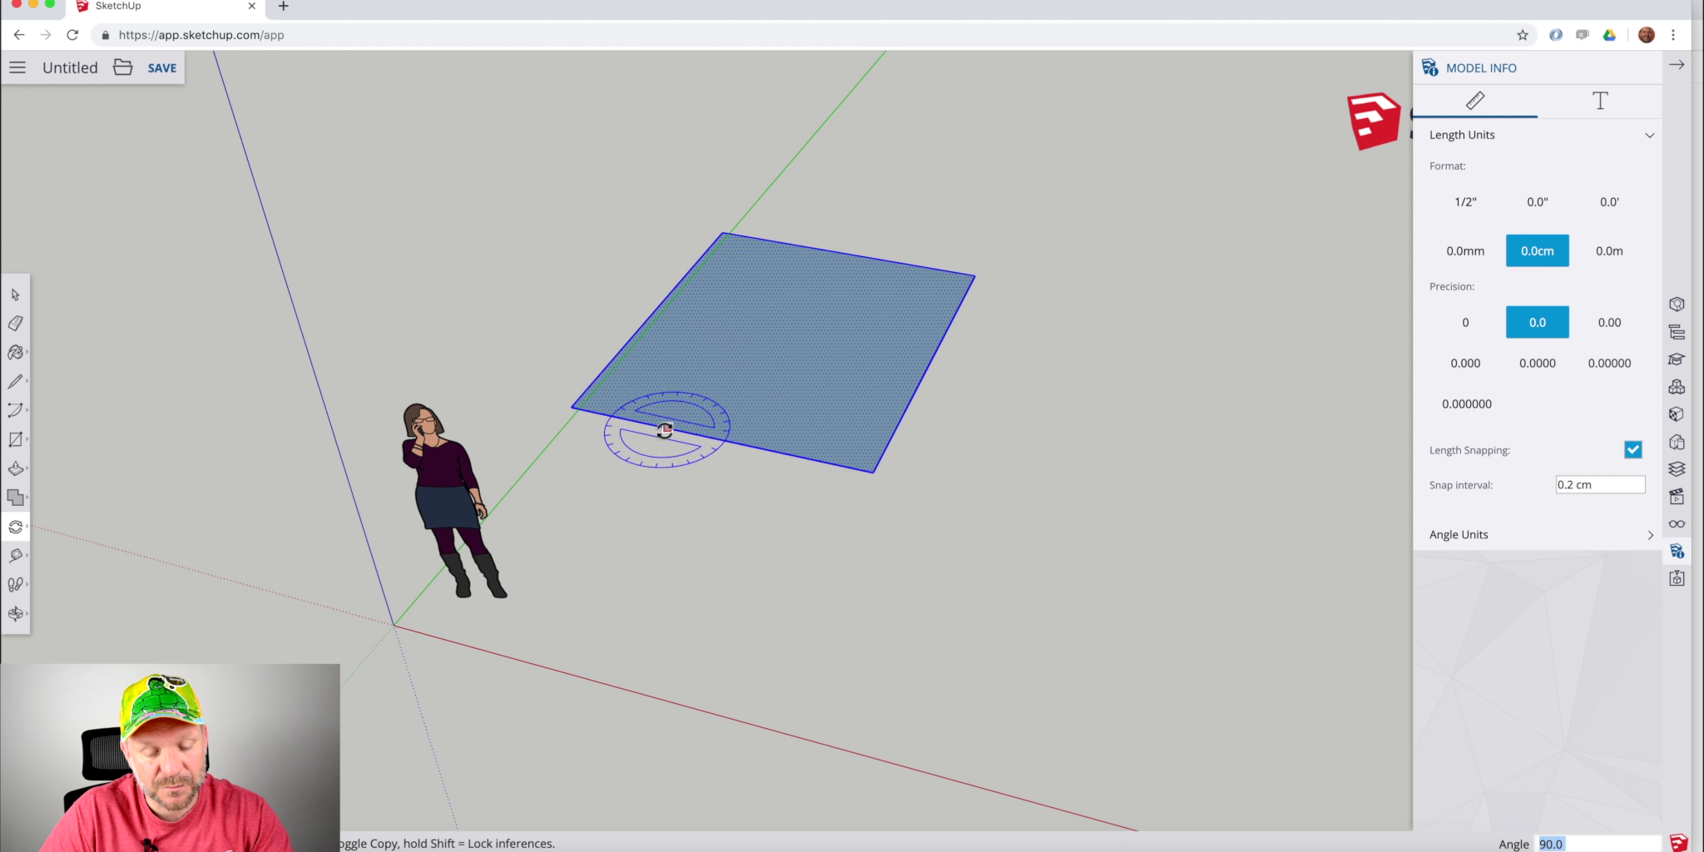
pyautogui.press('m')
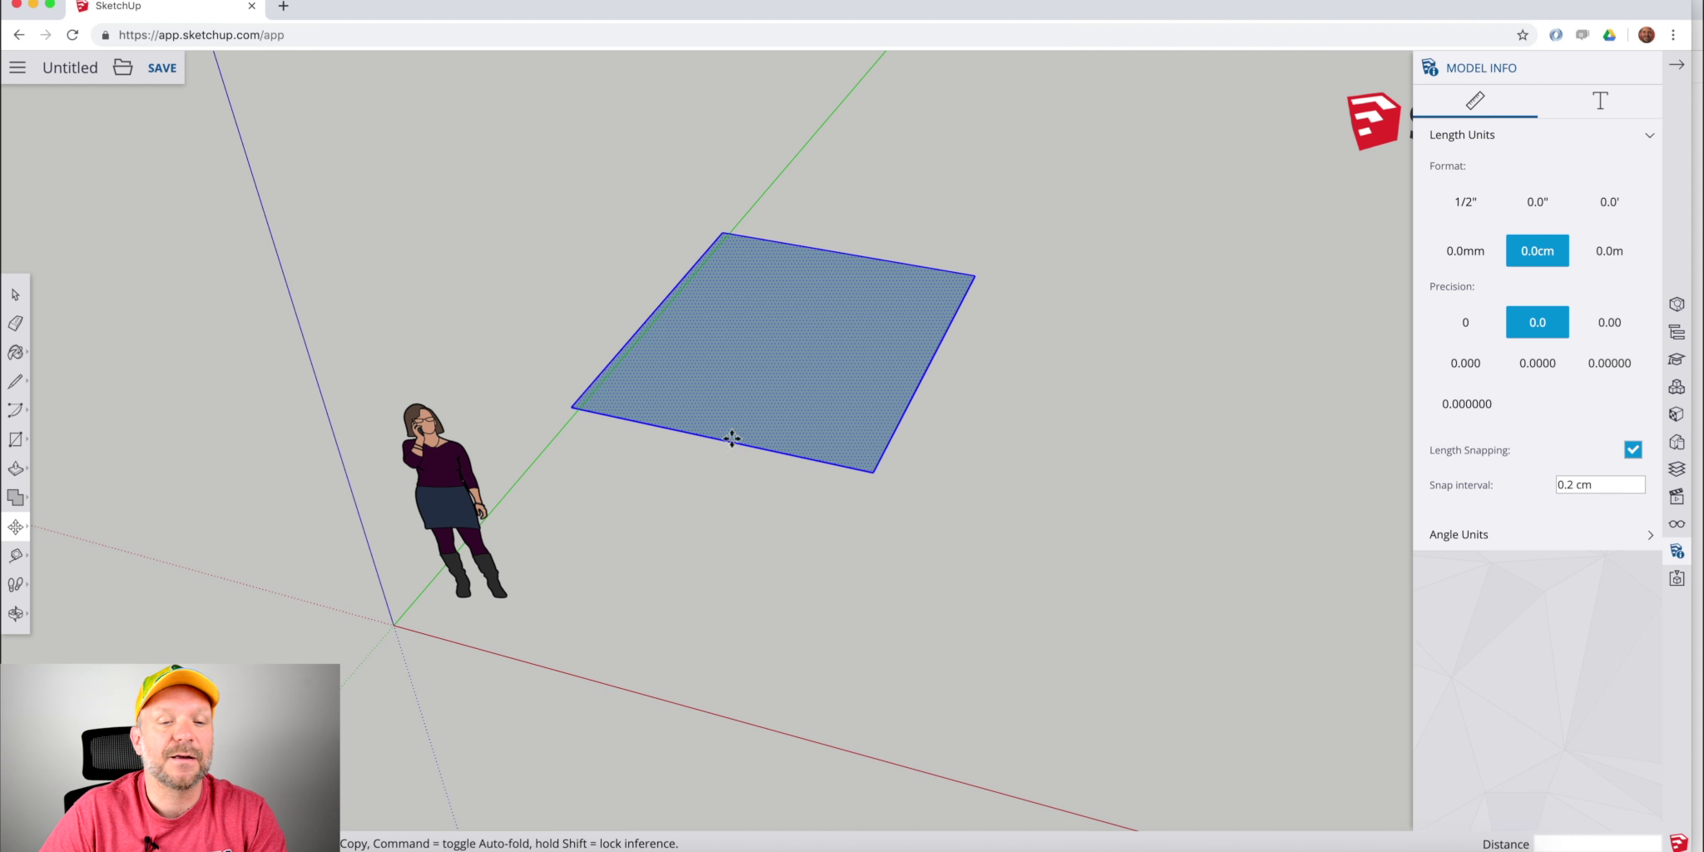
pyautogui.click(573, 408)
pyautogui.click(657, 585)
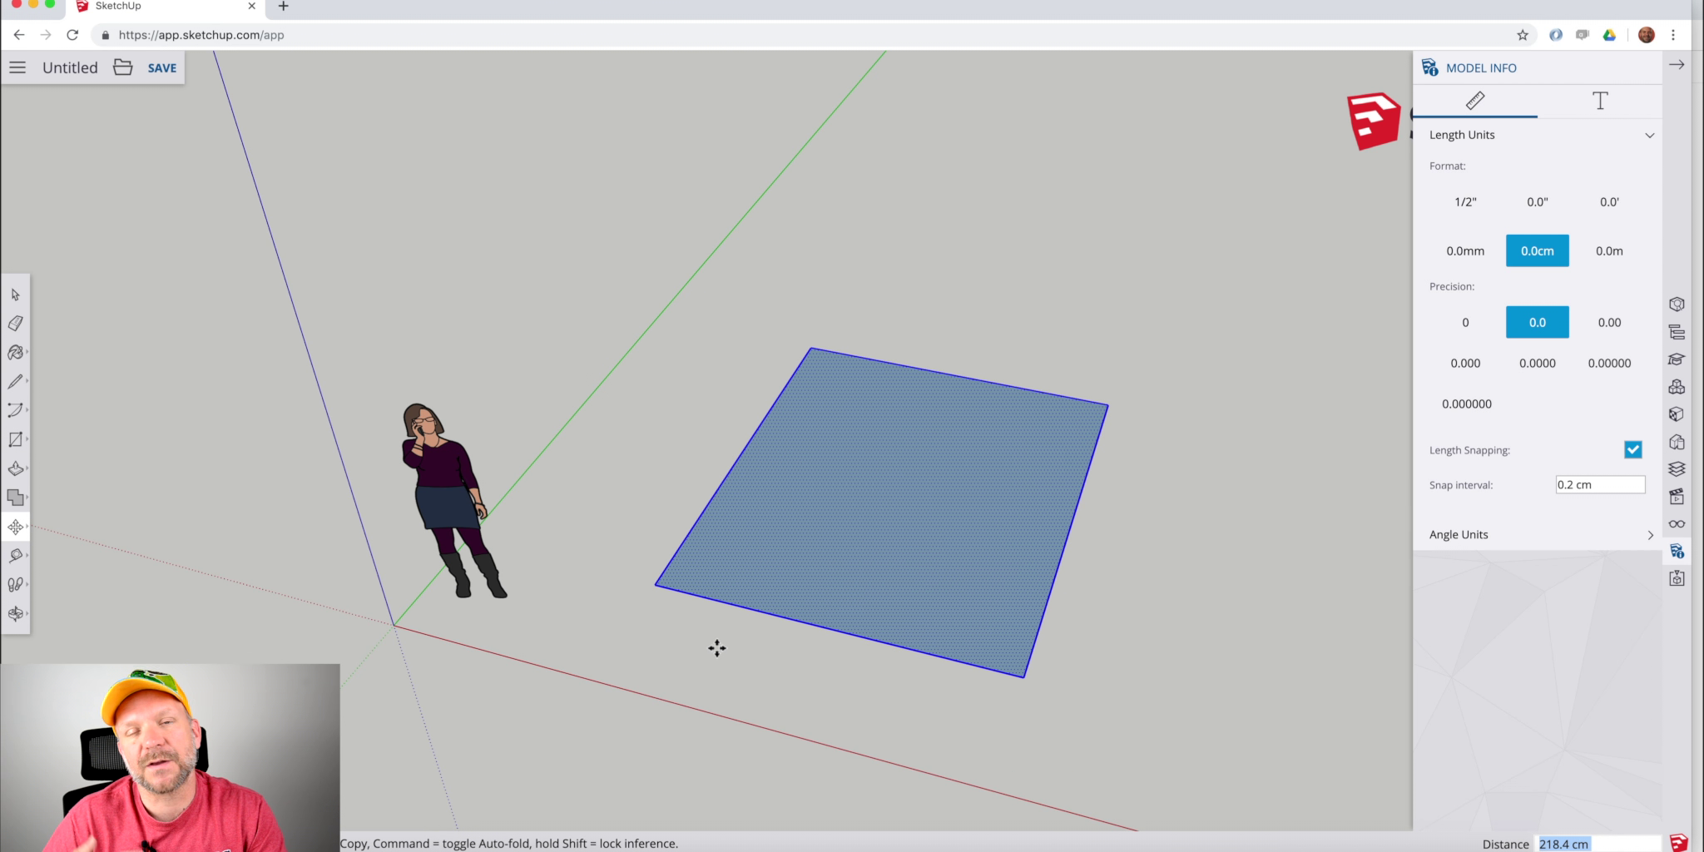
pyautogui.press('space')
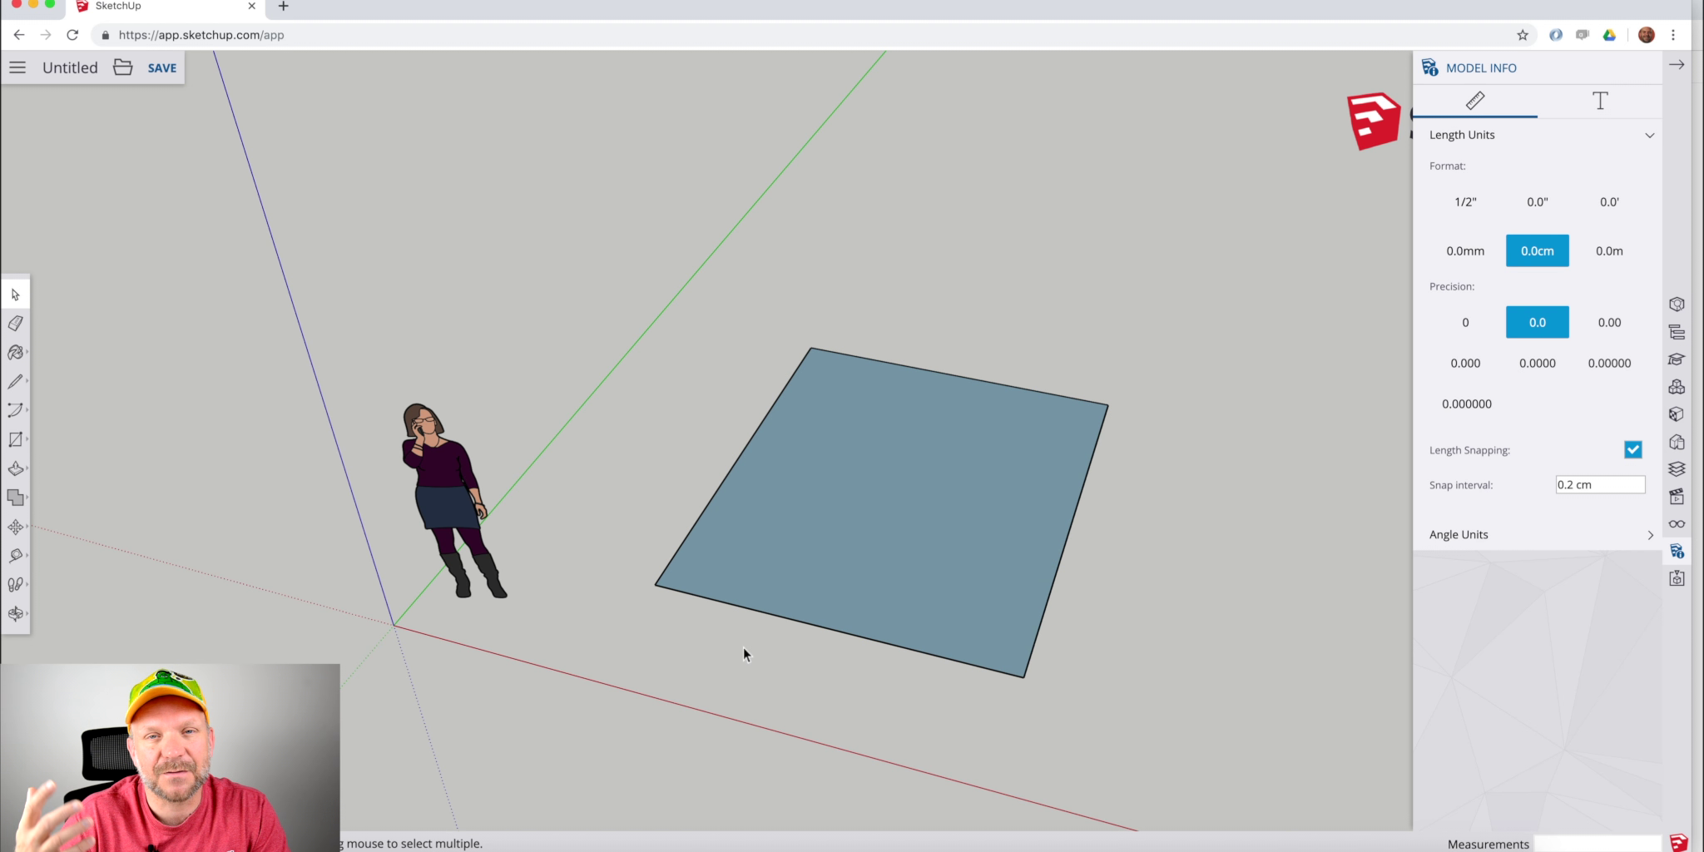
# Show the entity information of the standing figure component, and clear the selection.
pyautogui.moveTo(743, 648); pyautogui.dragTo(756, 470, button='middle')
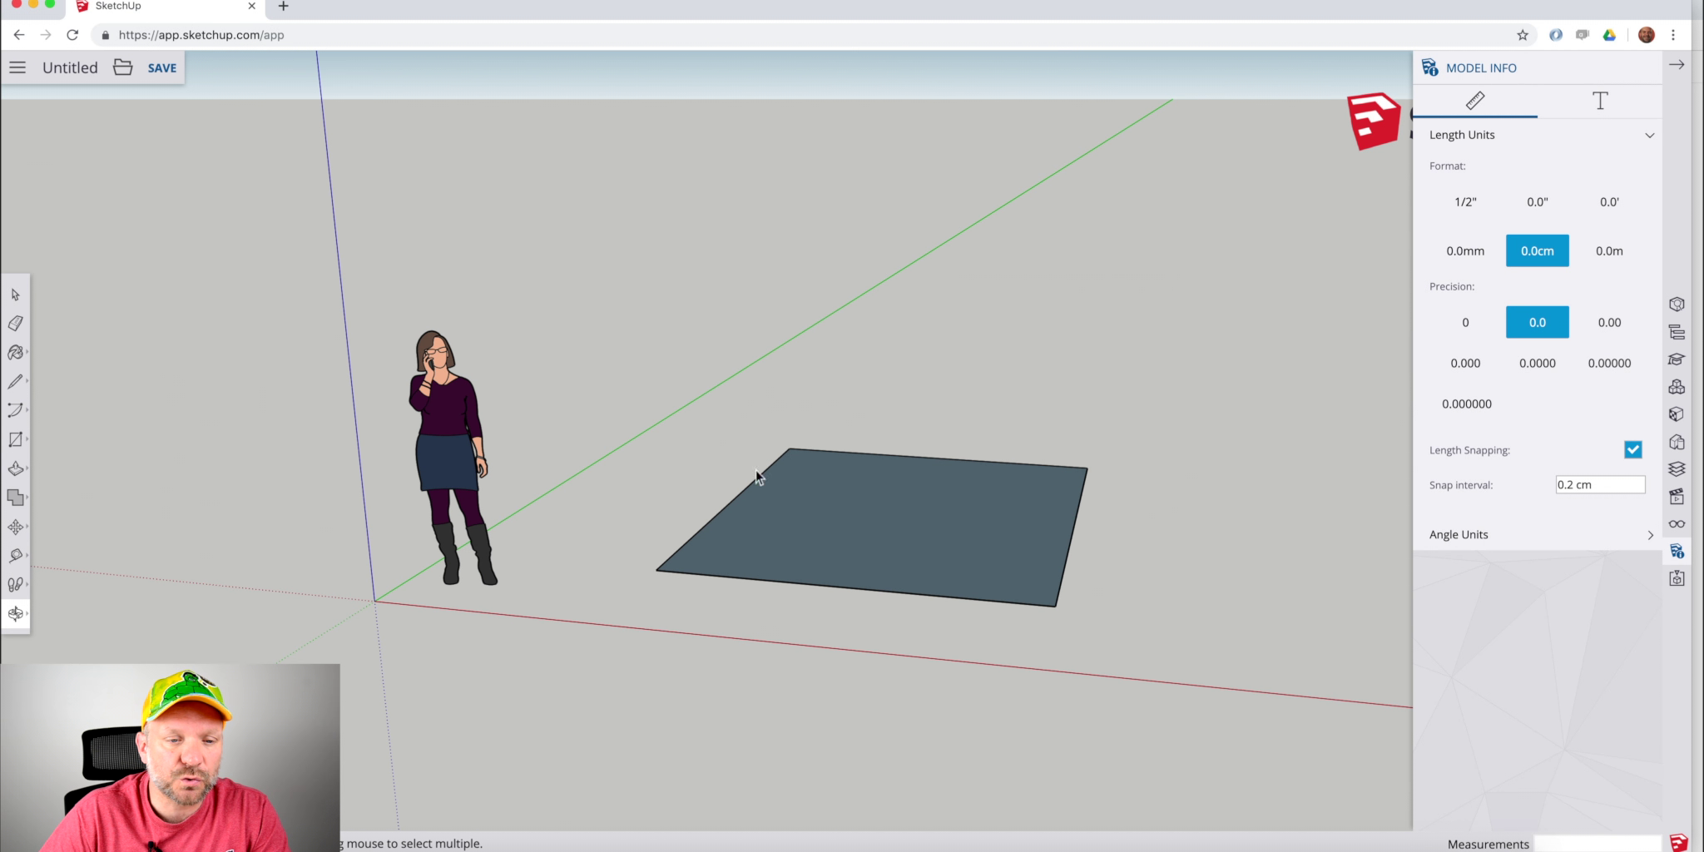
pyautogui.click(441, 420)
pyautogui.click(611, 481)
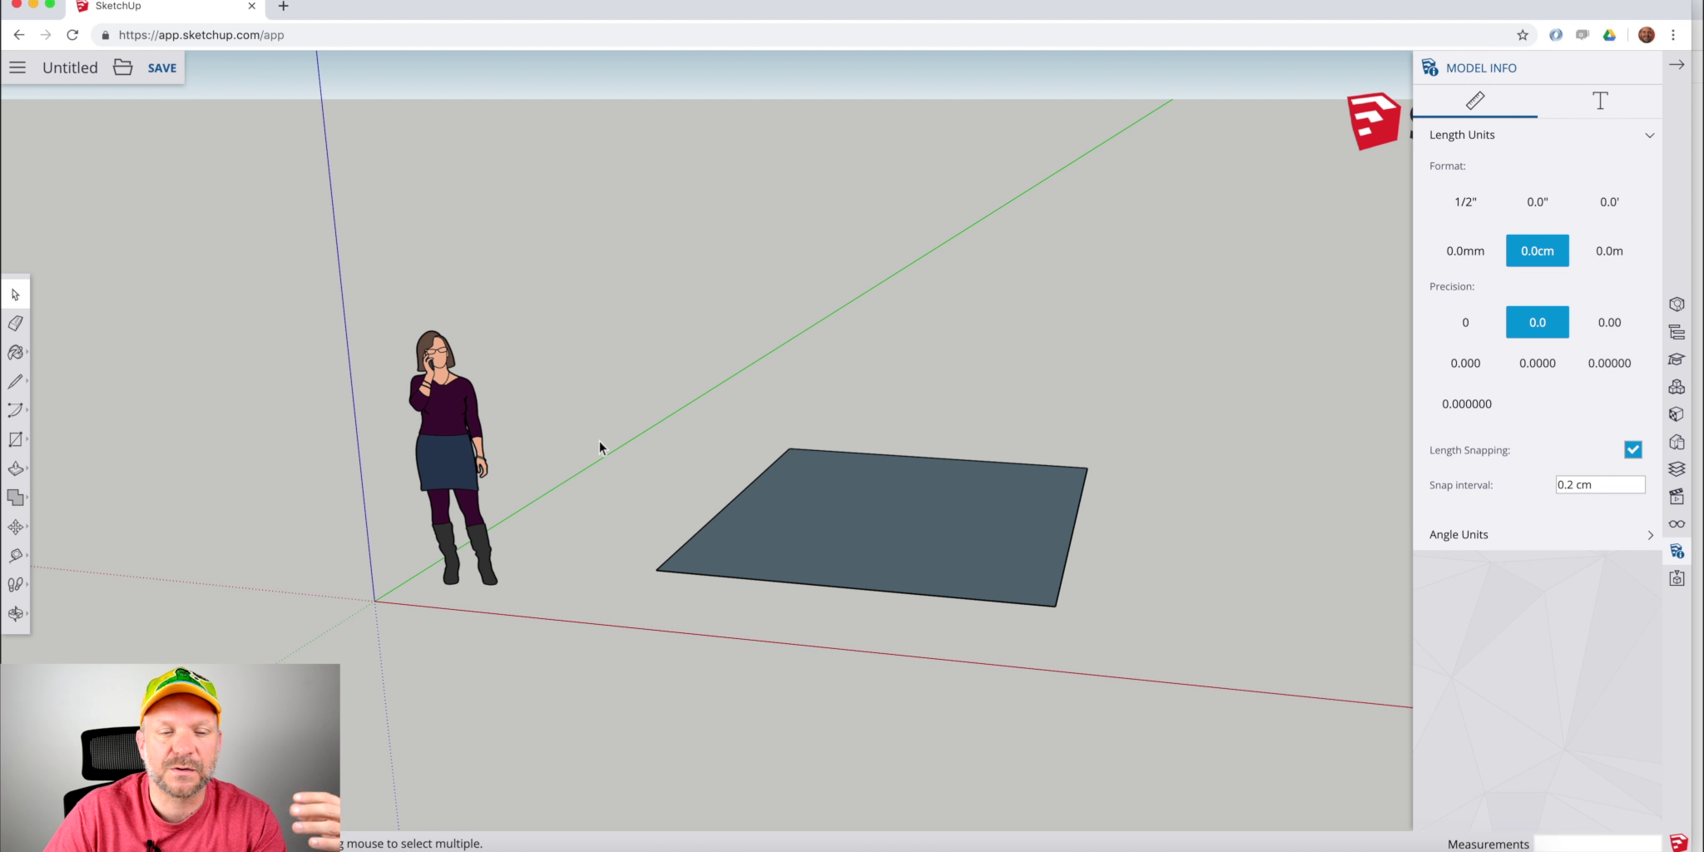
pyautogui.scroll(5, 437, 427)
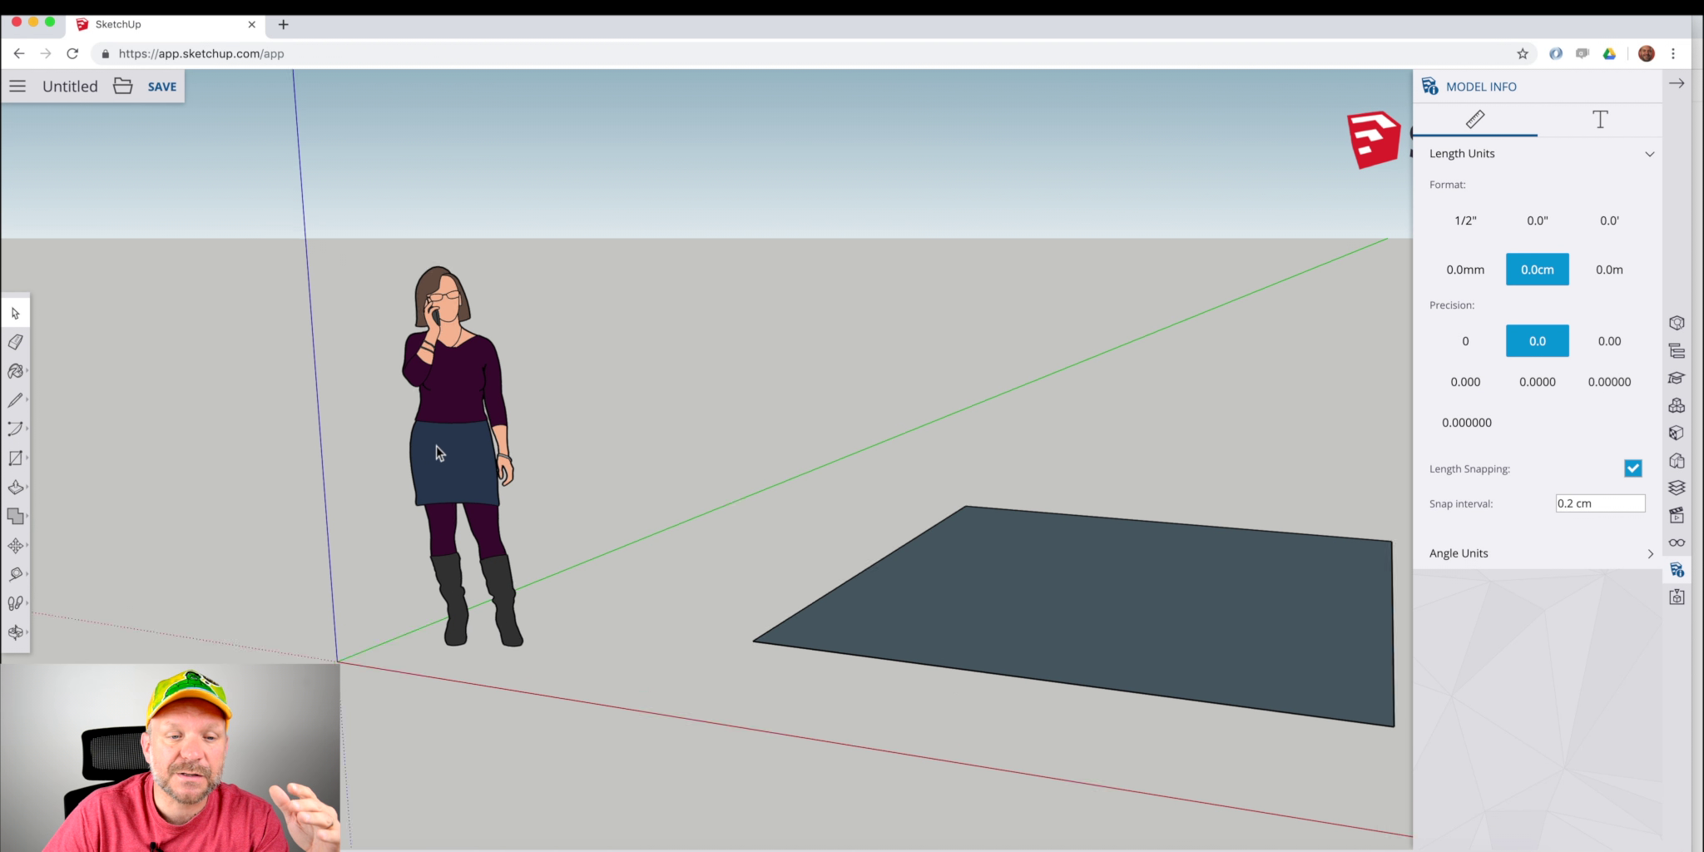
pyautogui.rightClick(442, 426)
pyautogui.click(500, 493)
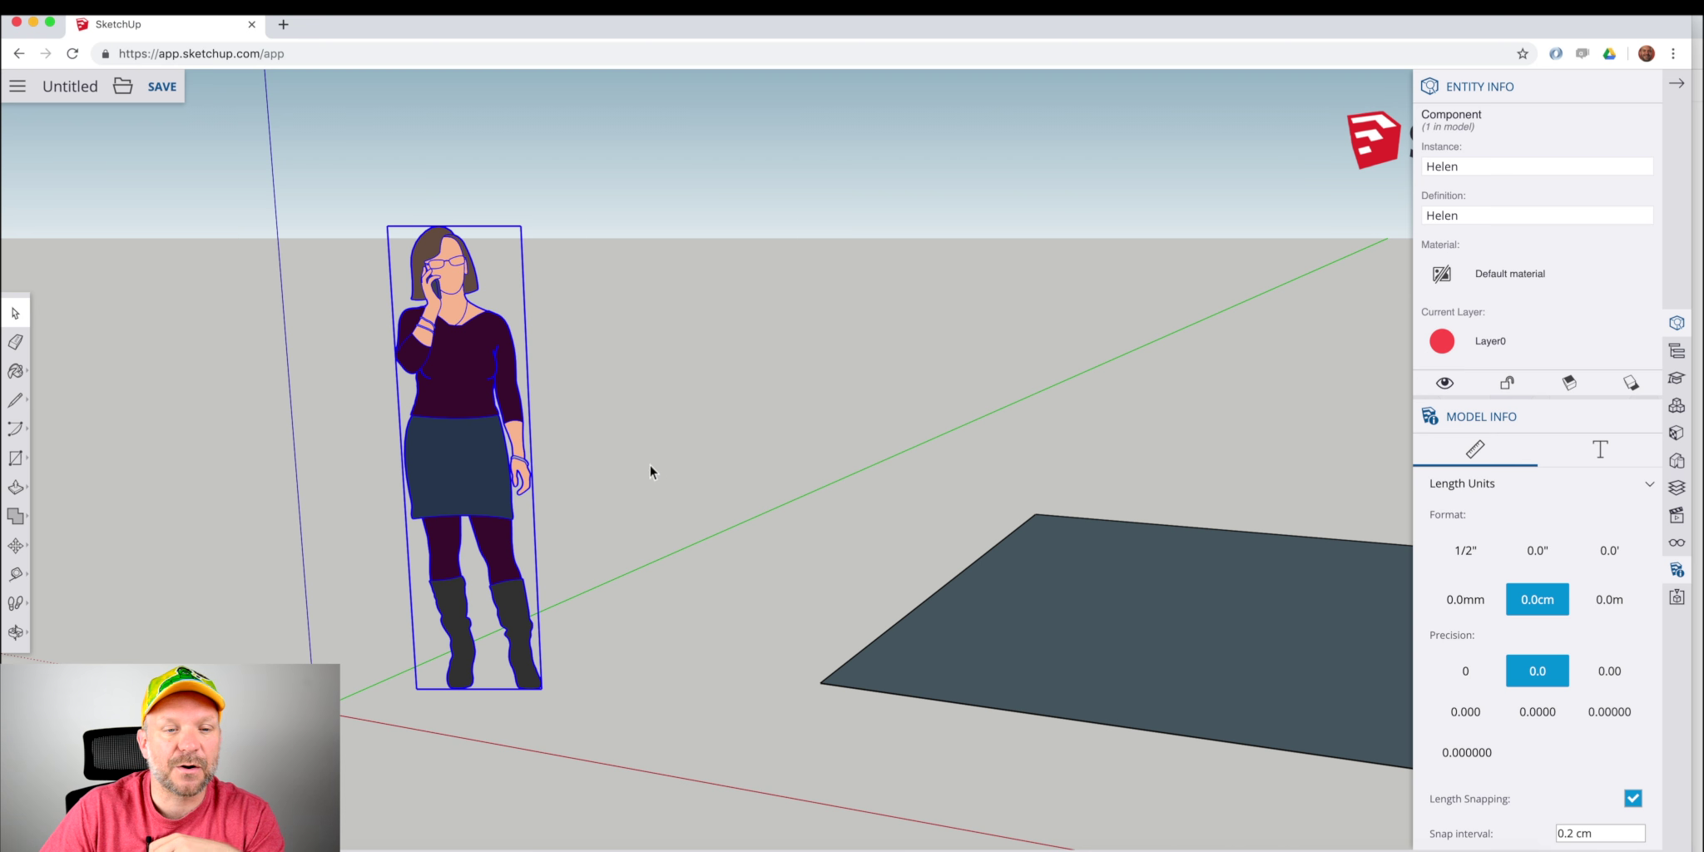
pyautogui.click(651, 422)
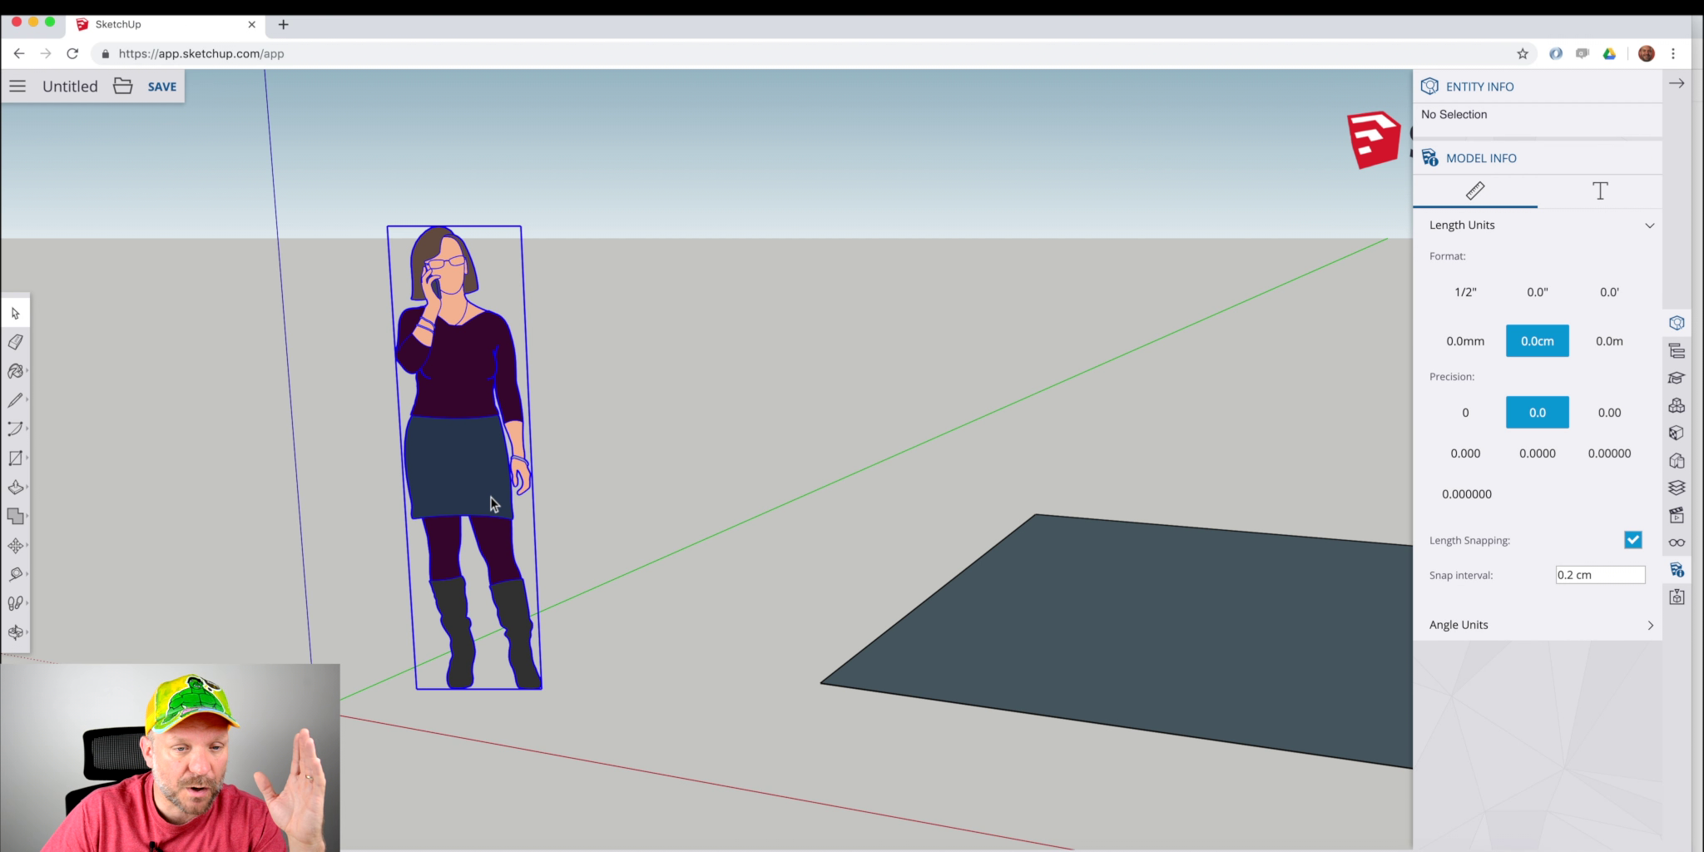
pyautogui.click(659, 557)
pyautogui.moveTo(723, 510); pyautogui.dragTo(863, 629, button='middle')
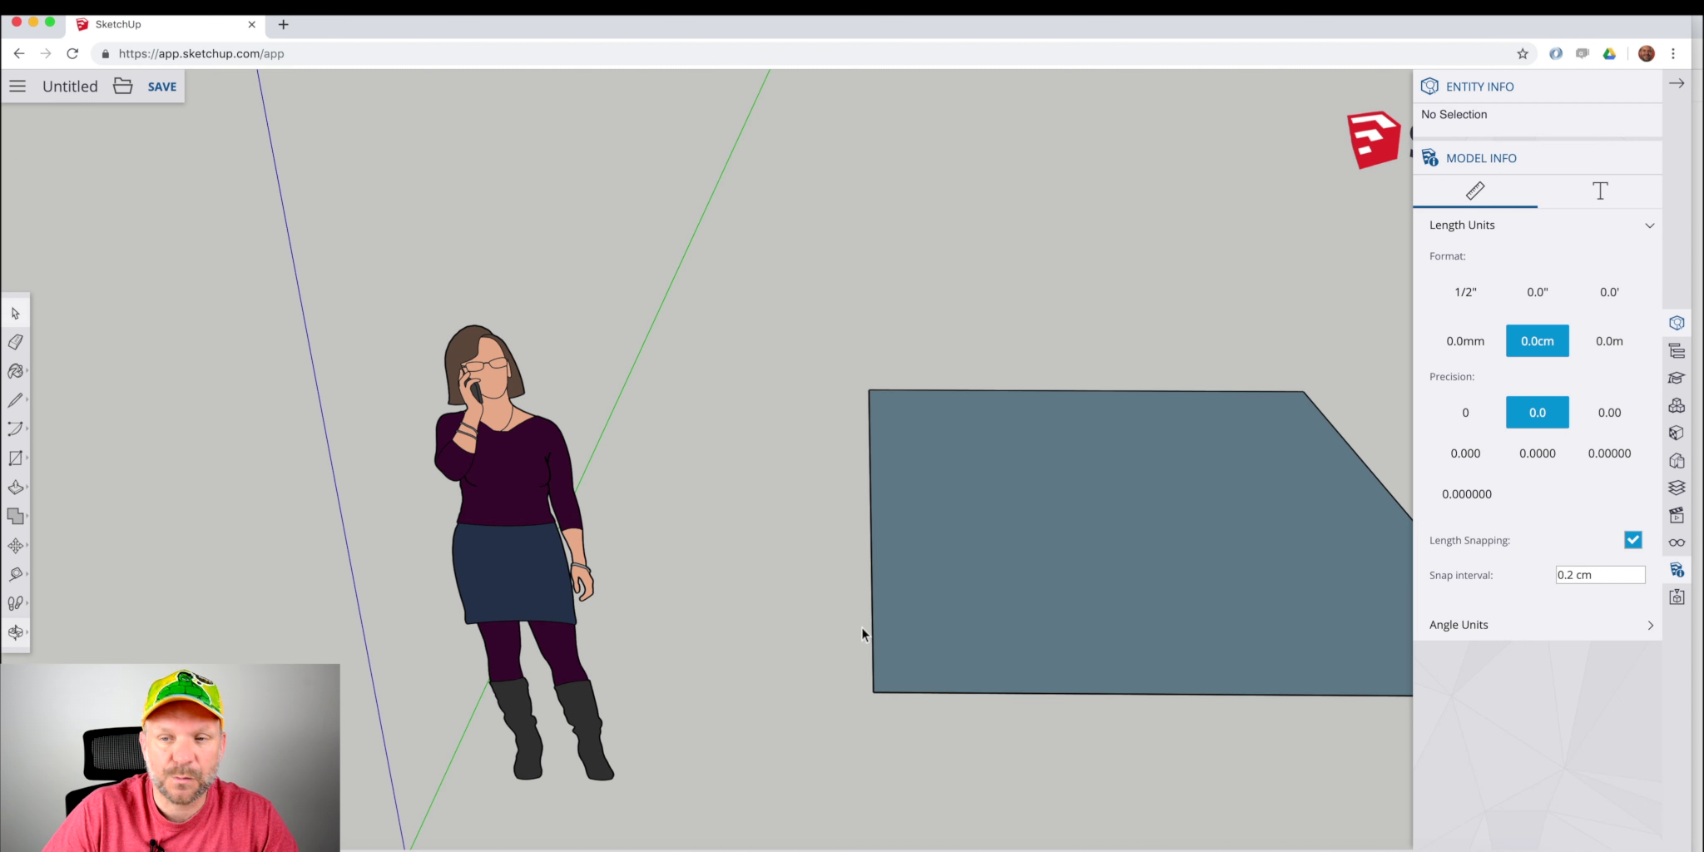
pyautogui.moveTo(954, 577); pyautogui.dragTo(724, 628, button='middle')
pyautogui.scroll(2, 724, 628)
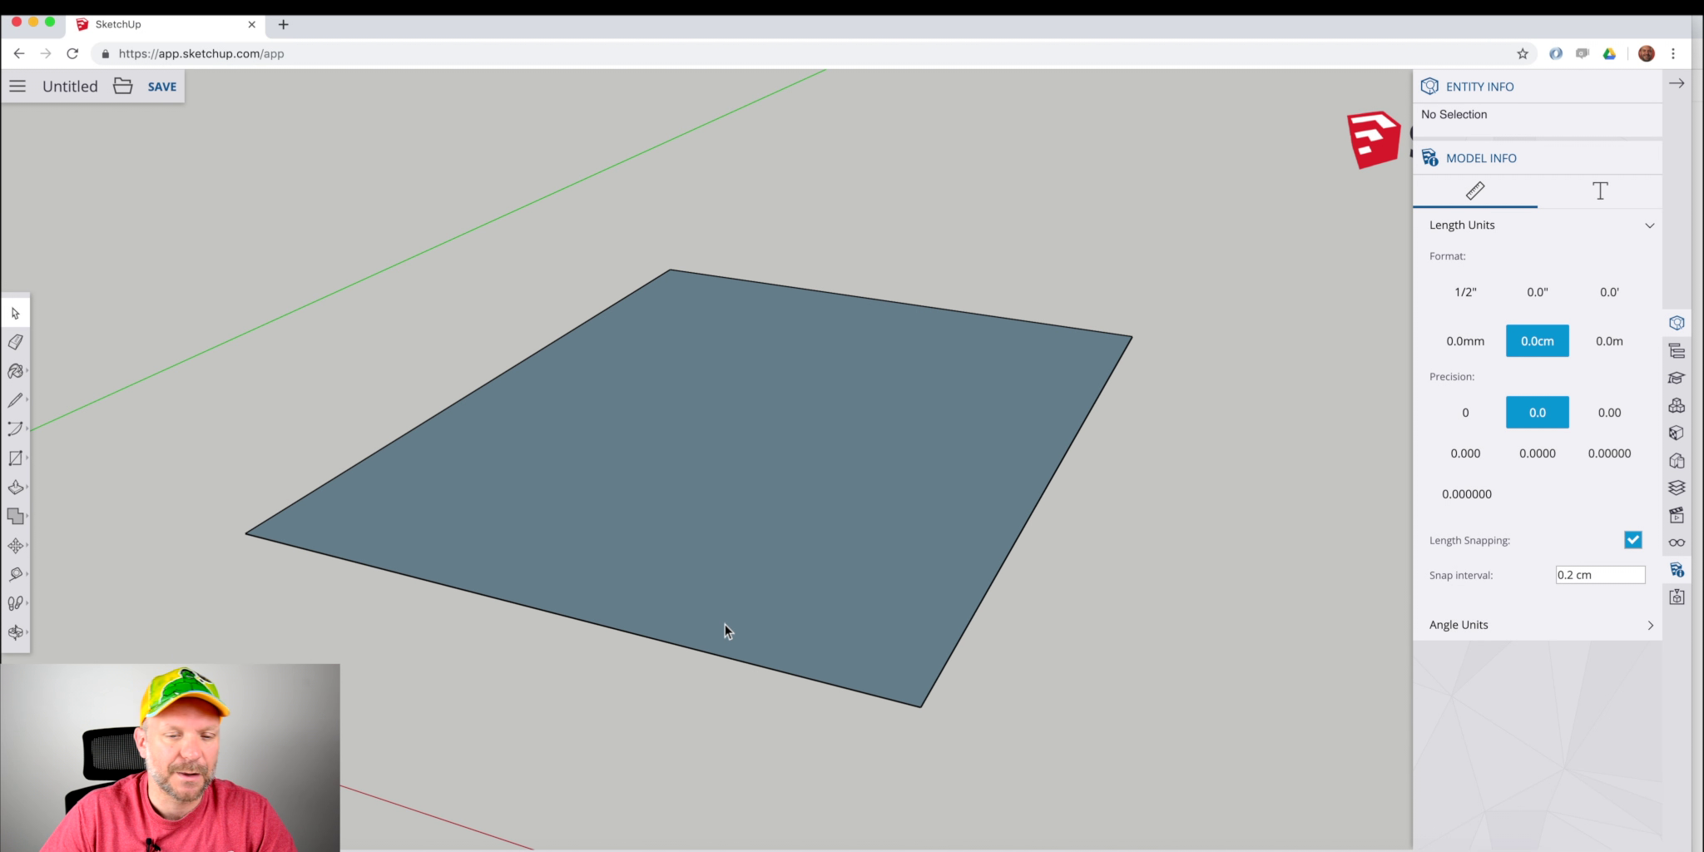
pyautogui.scroll(-5, 724, 630)
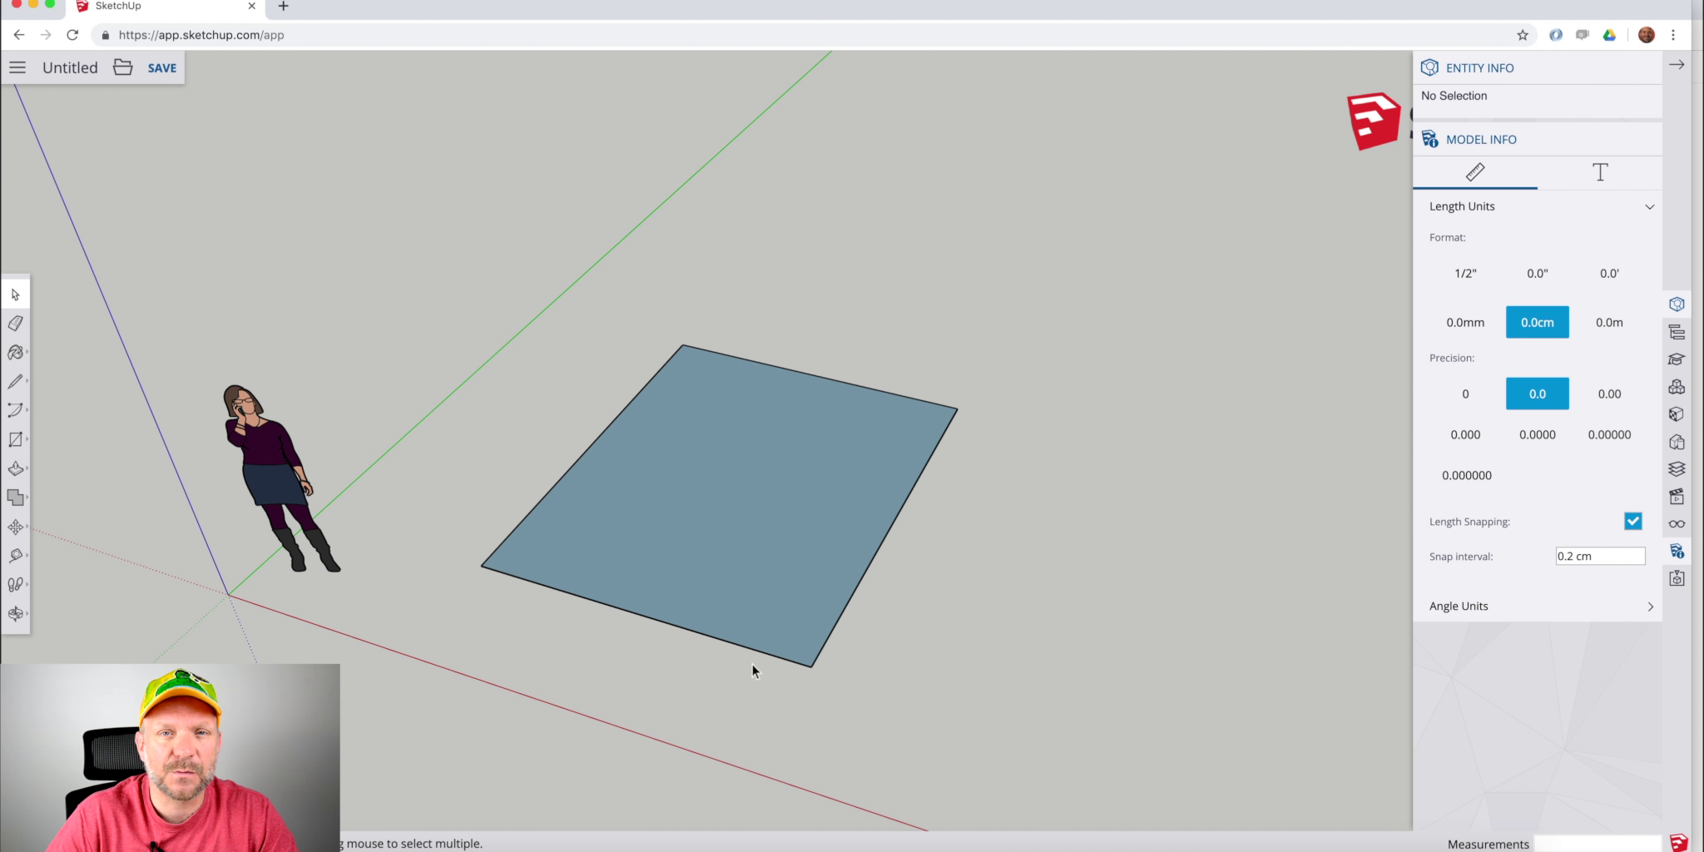
pyautogui.scroll(2, 753, 663)
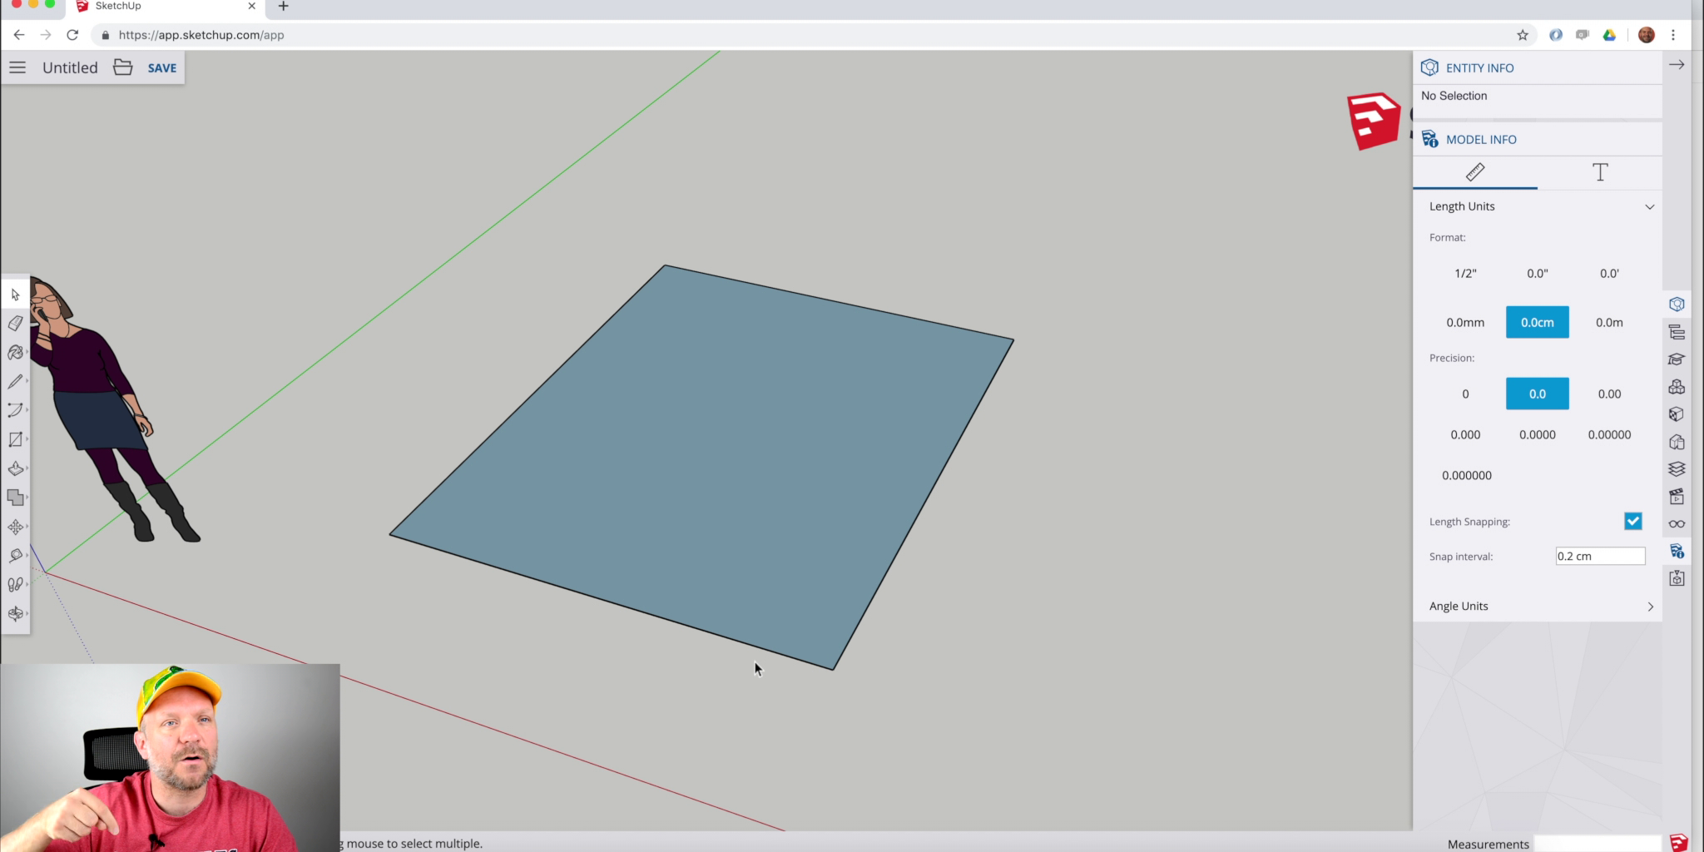
pyautogui.moveTo(754, 662); pyautogui.dragTo(783, 559, button='middle')
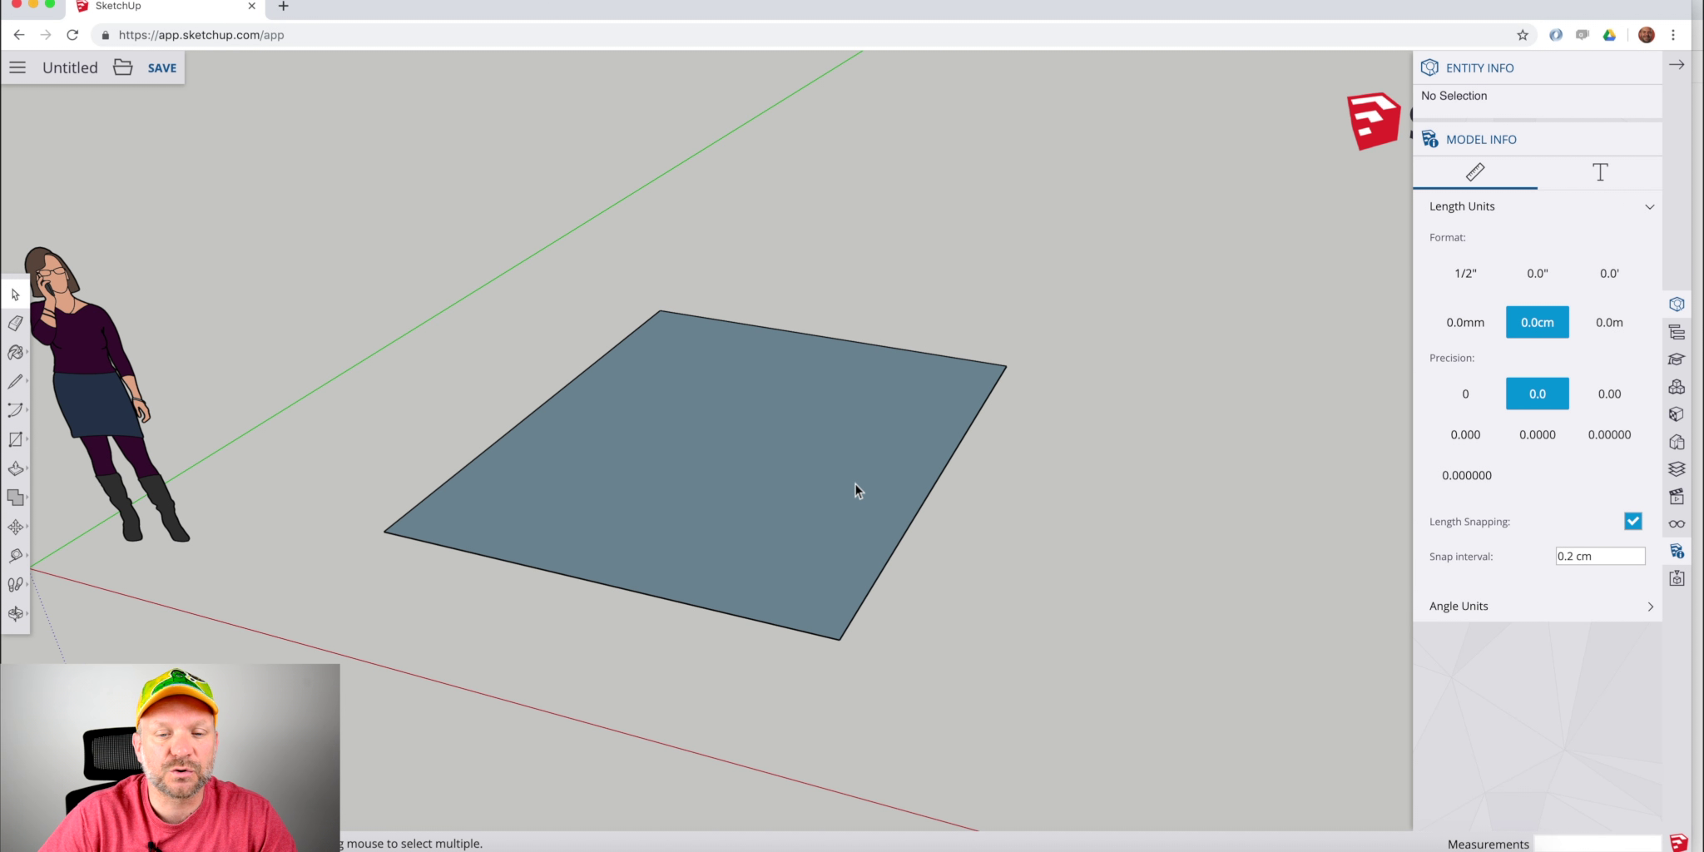
# Offset the edges of the rectangle outward by 20 cm to form a surrounding border.
pyautogui.press('p')
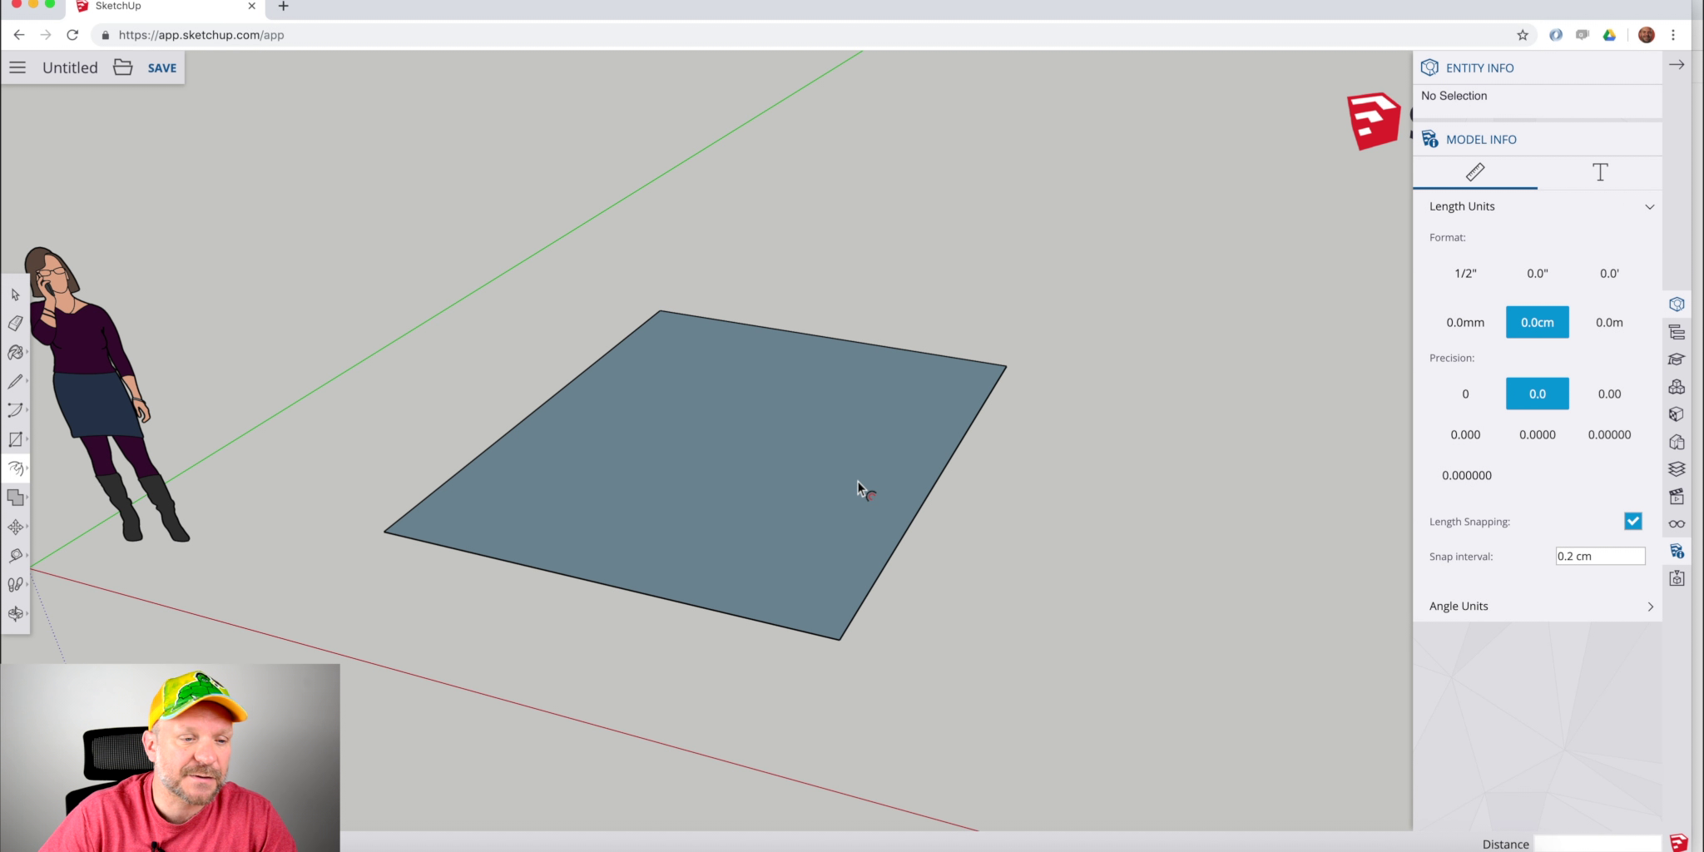
pyautogui.click(17, 470)
pyautogui.click(904, 501)
pyautogui.click(904, 501)
pyautogui.press('super+z')
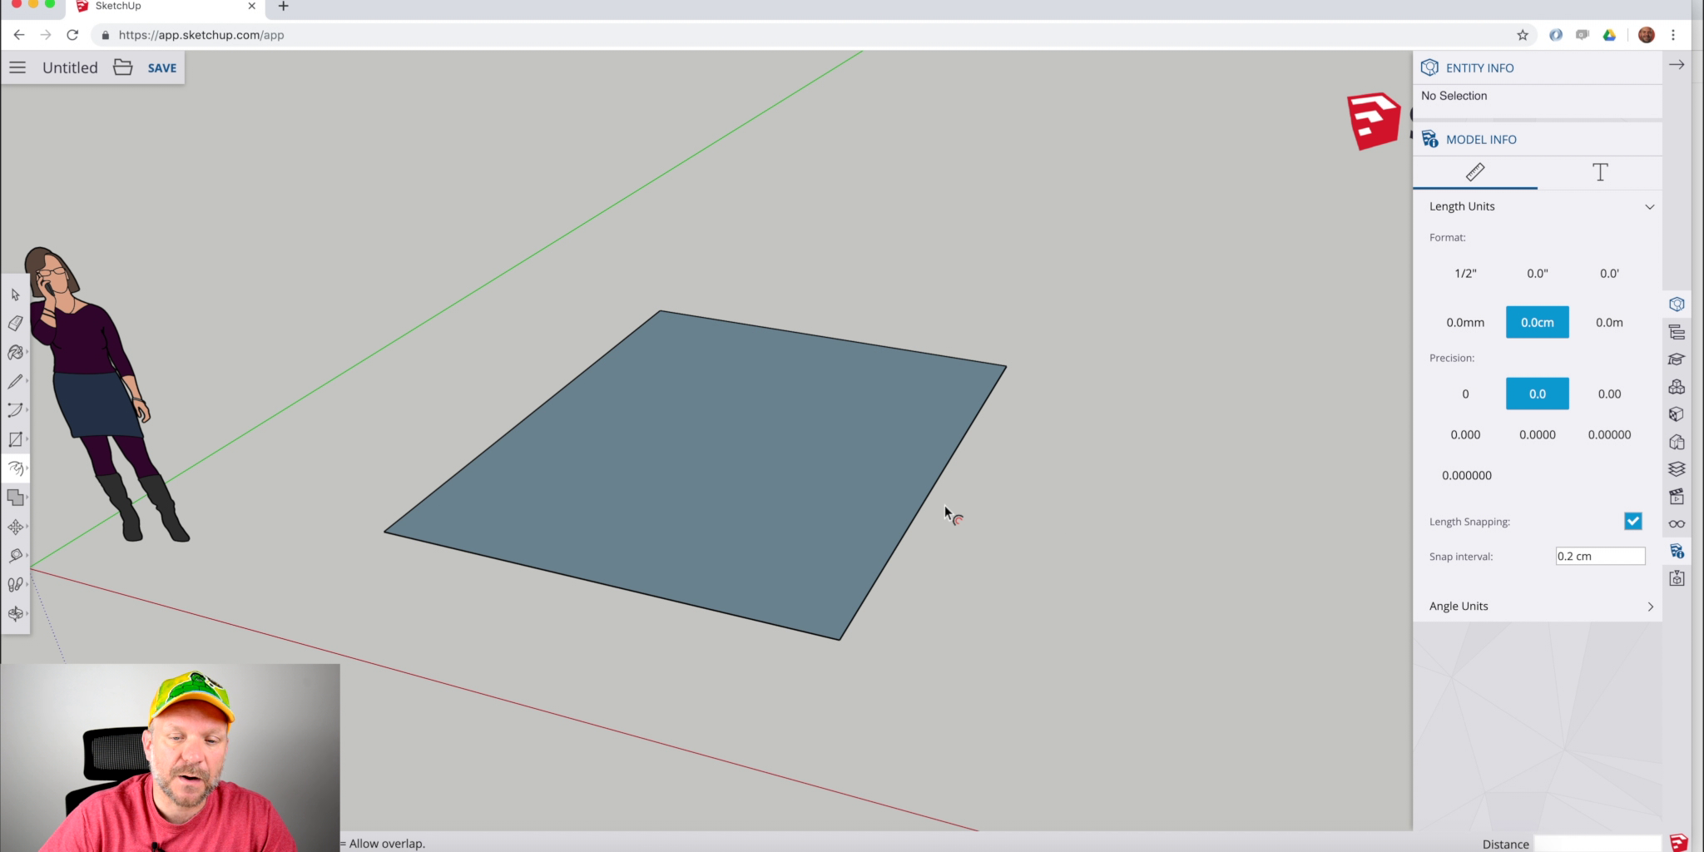
pyautogui.click(920, 507)
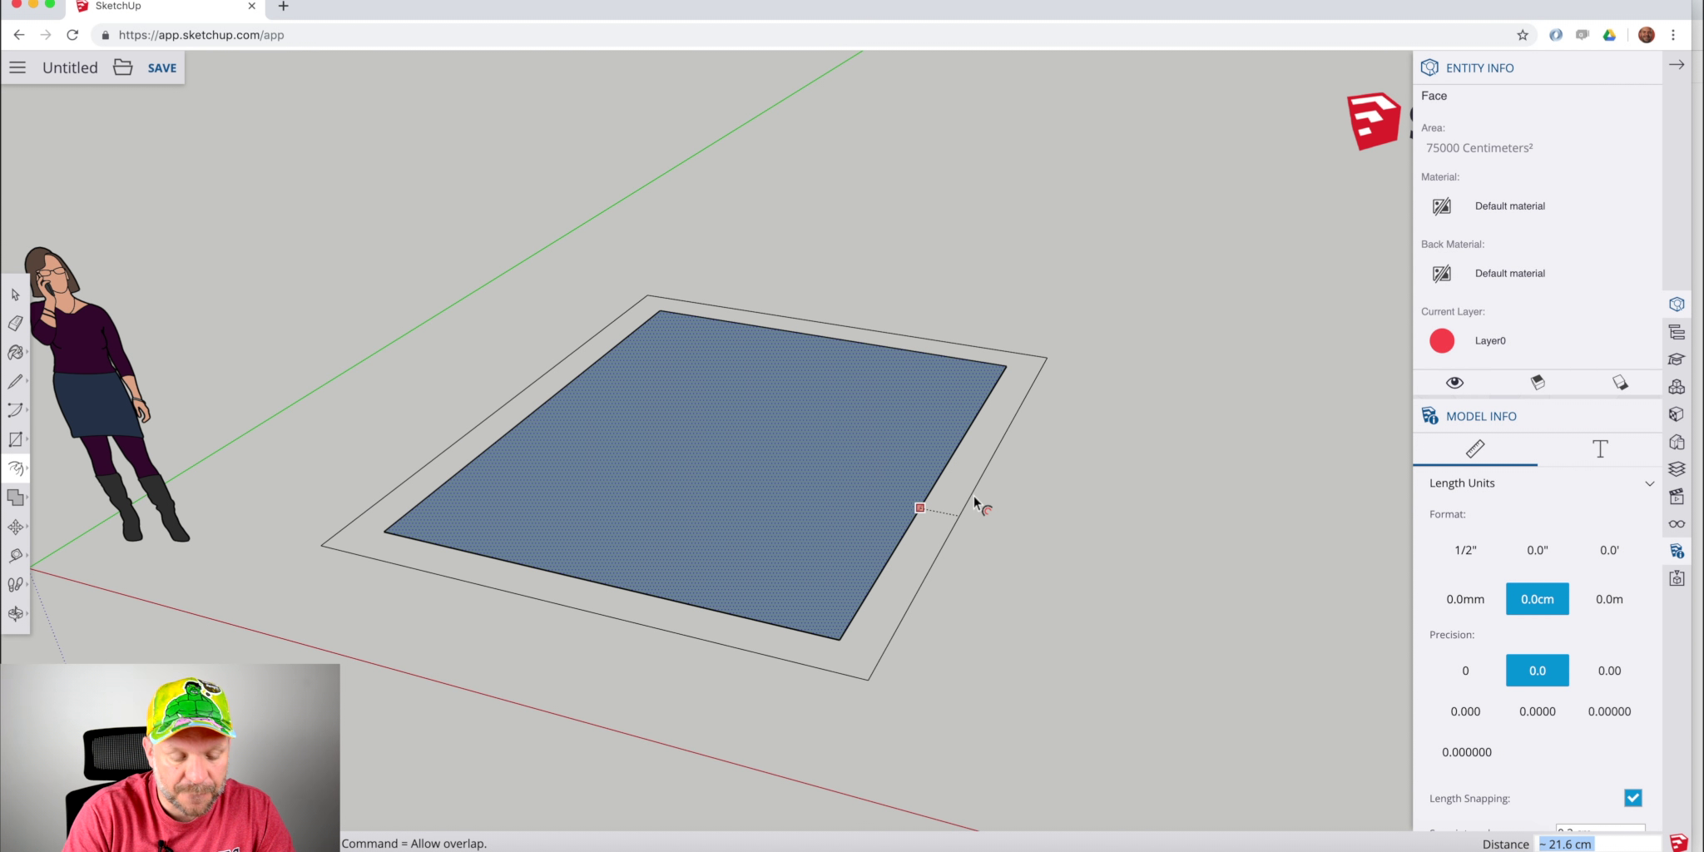
pyautogui.write('20cm')
pyautogui.press('Return')
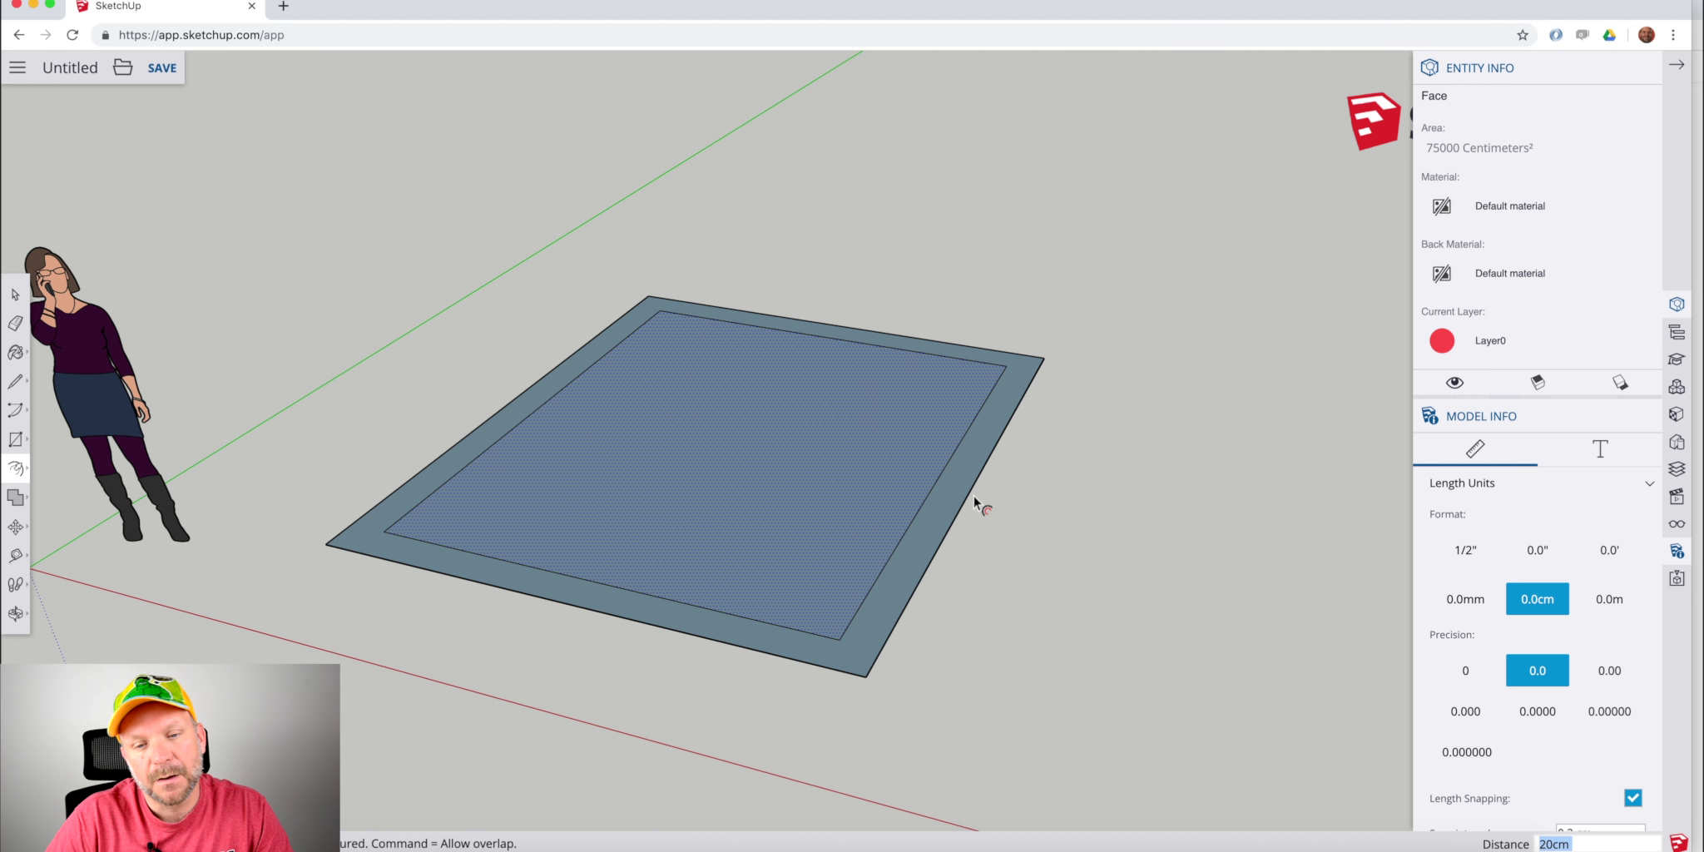
pyautogui.press('space')
# Place a Tape Measure guide parallel to the inner rectangle's back edge, 120 cm inside it.
pyautogui.press('o')
pyautogui.moveTo(867, 524); pyautogui.dragTo(1056, 766)
pyautogui.press('space')
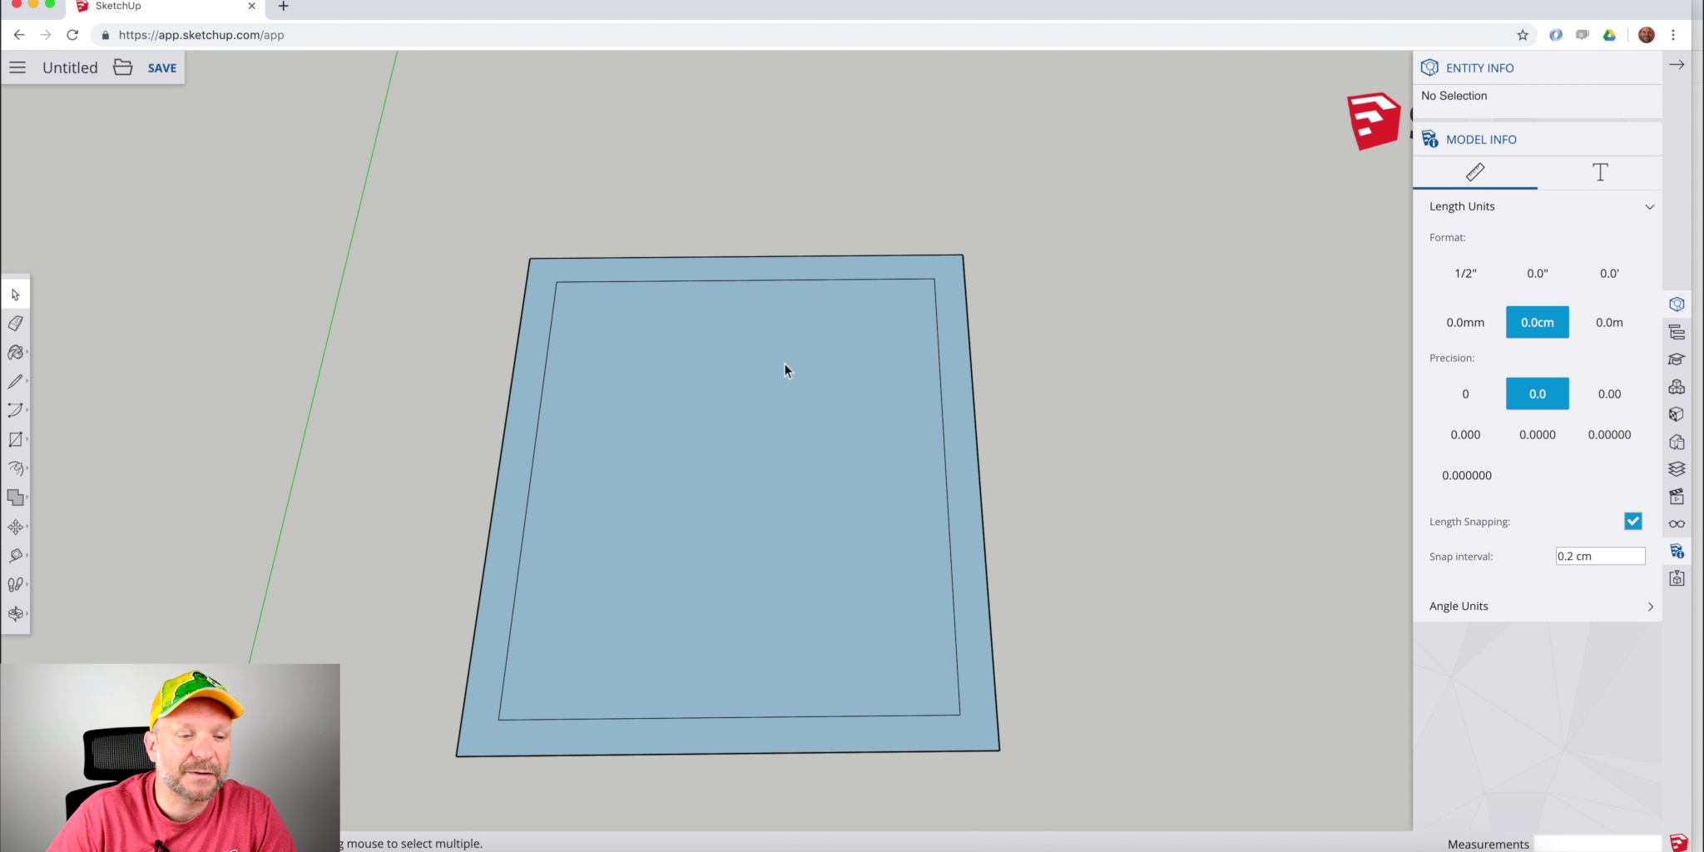
pyautogui.click(16, 558)
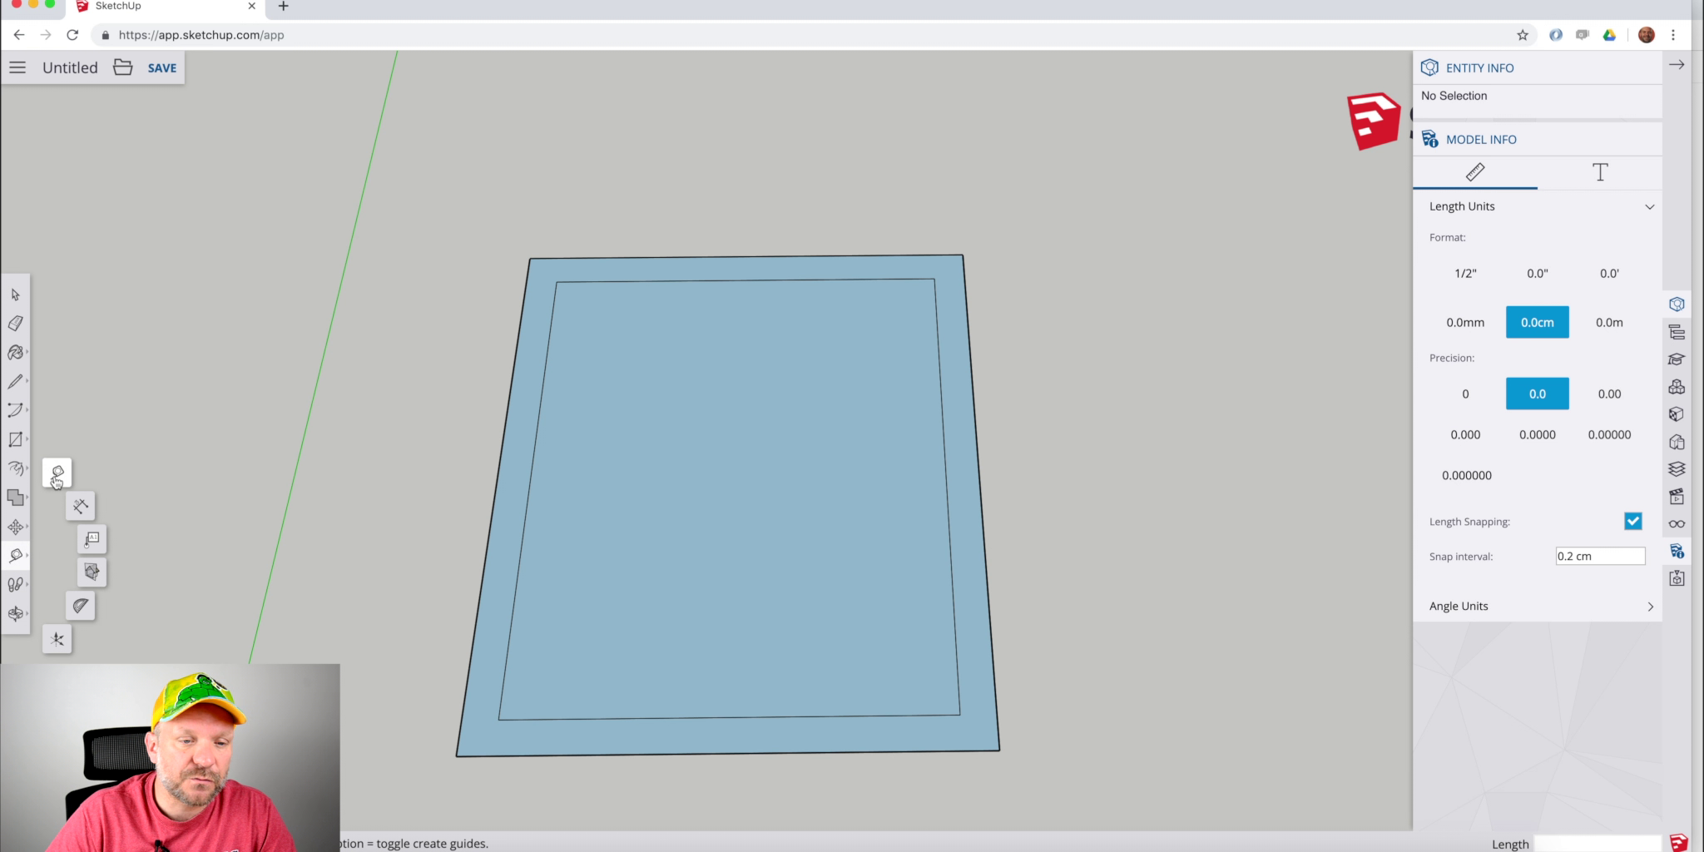
pyautogui.click(355, 445)
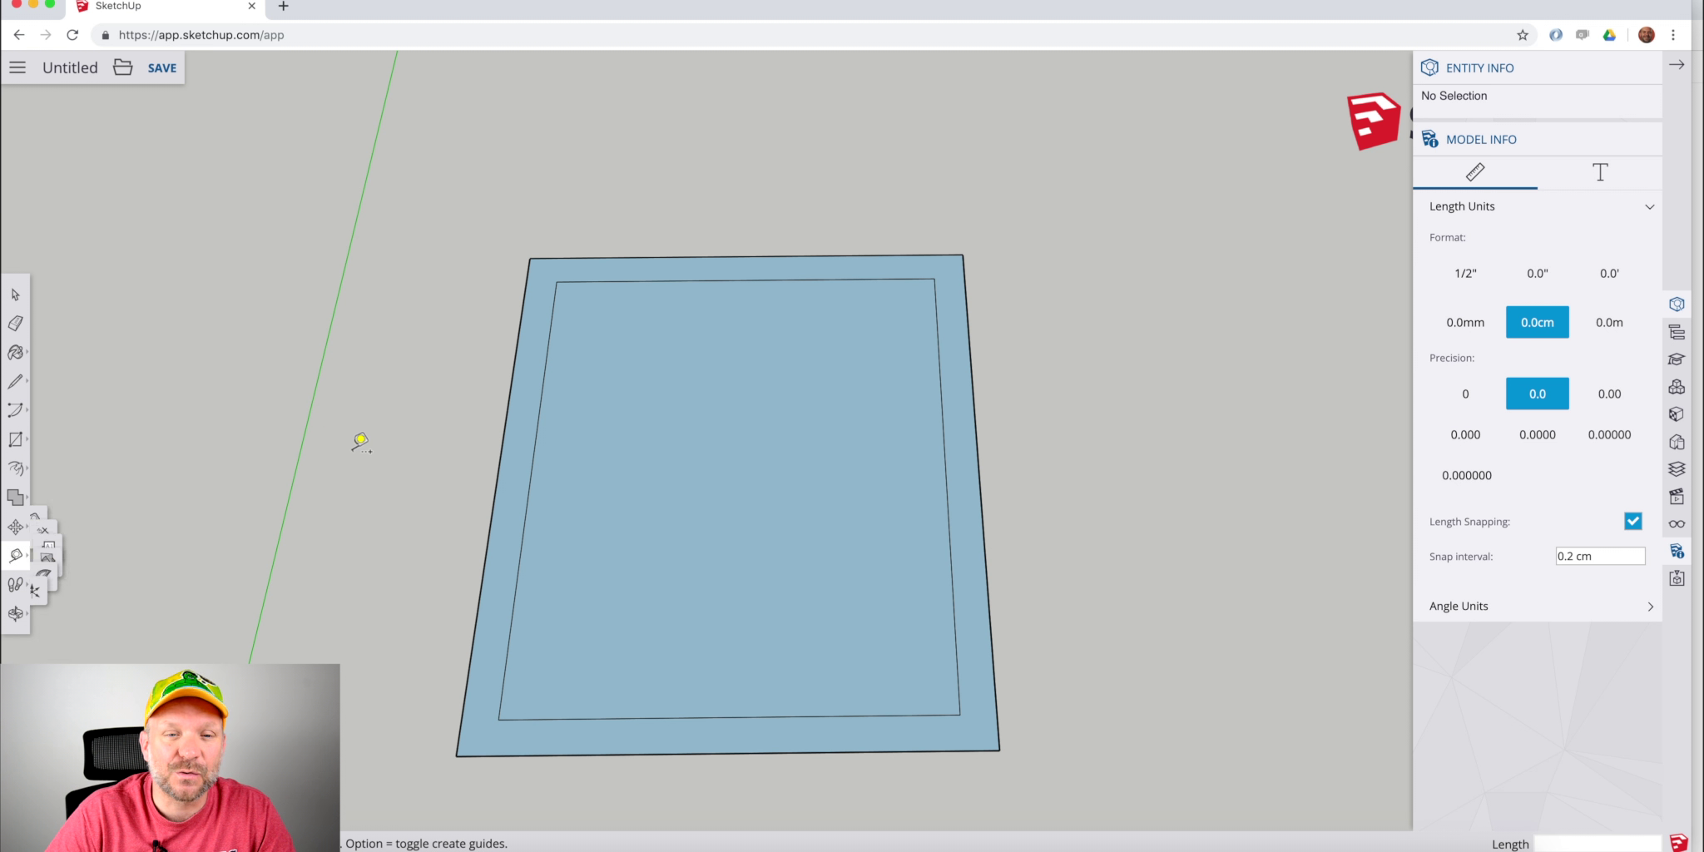
pyautogui.click(723, 353)
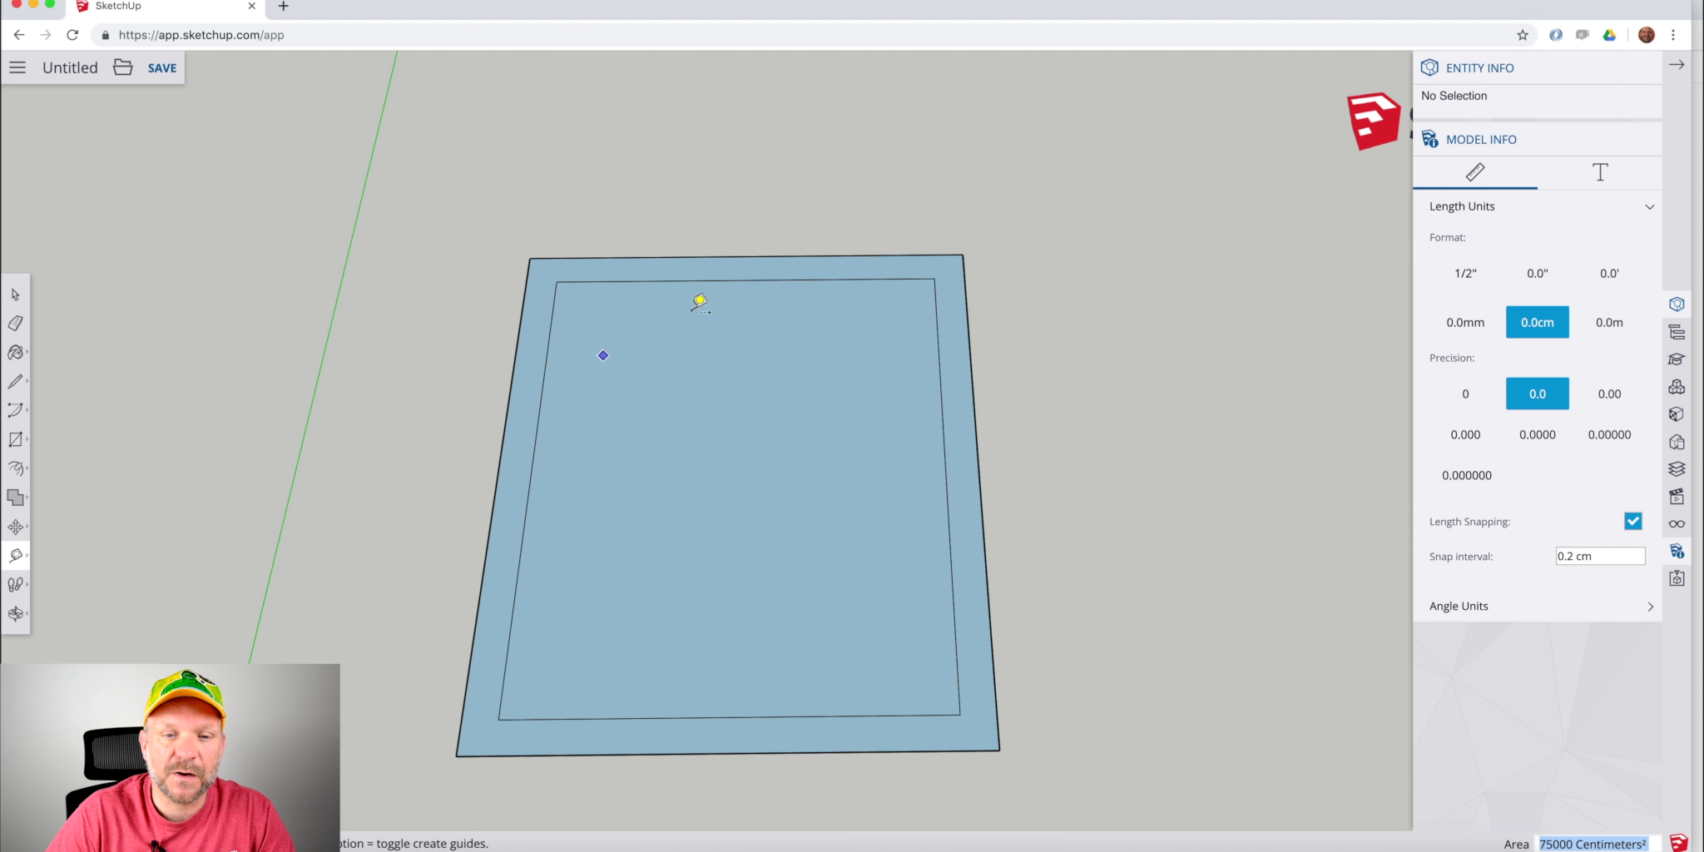
pyautogui.click(792, 277)
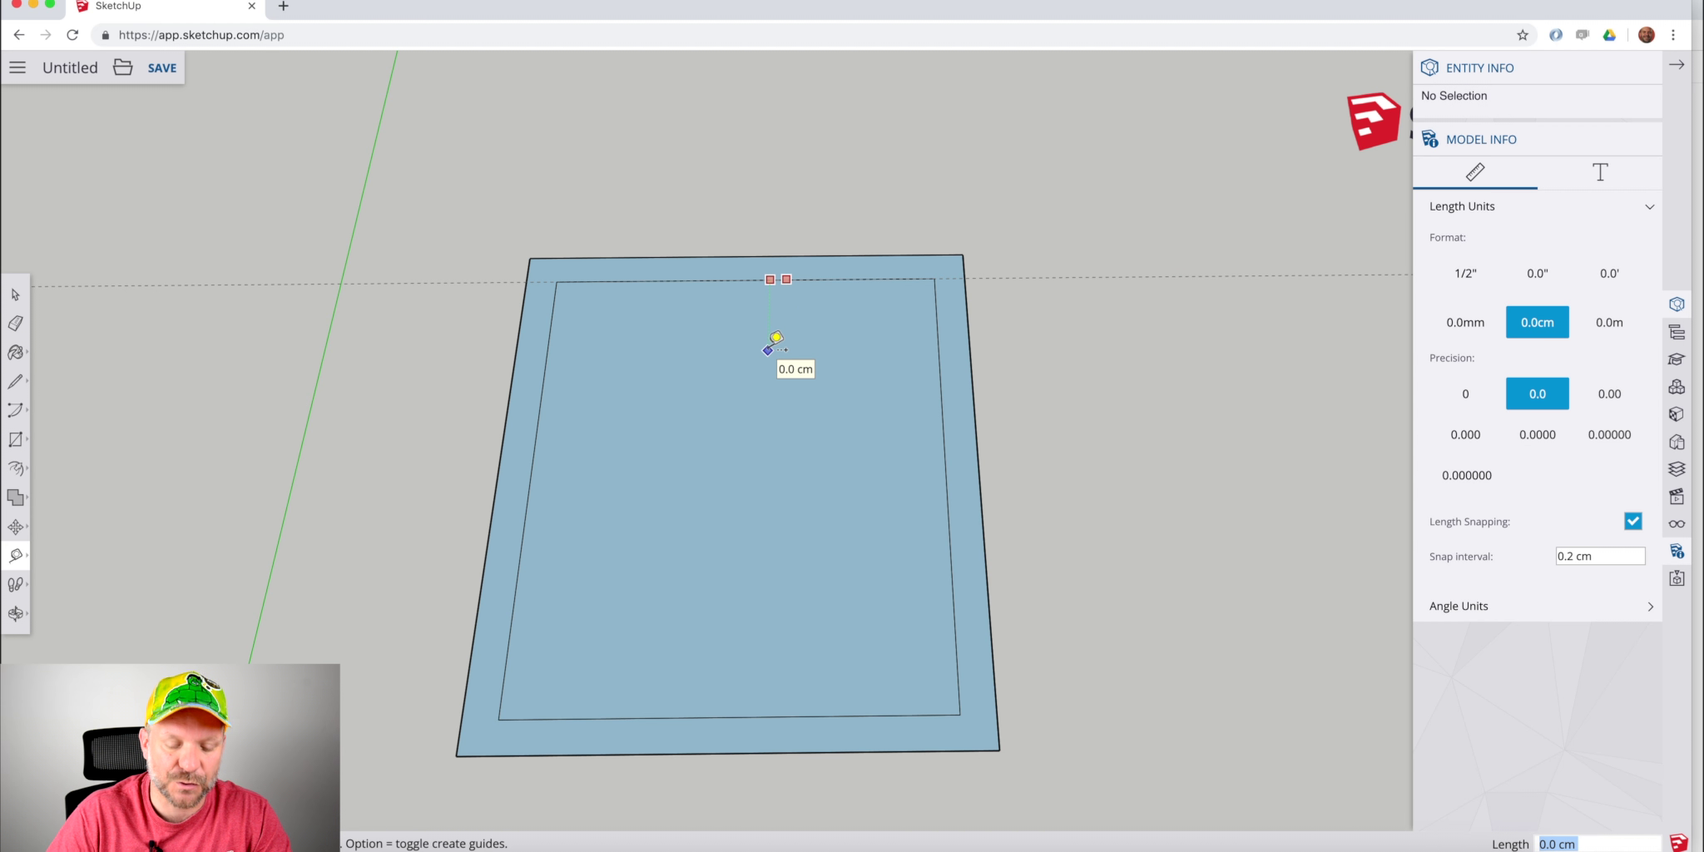
pyautogui.moveTo(787, 281); pyautogui.dragTo(760, 60, button='middle')
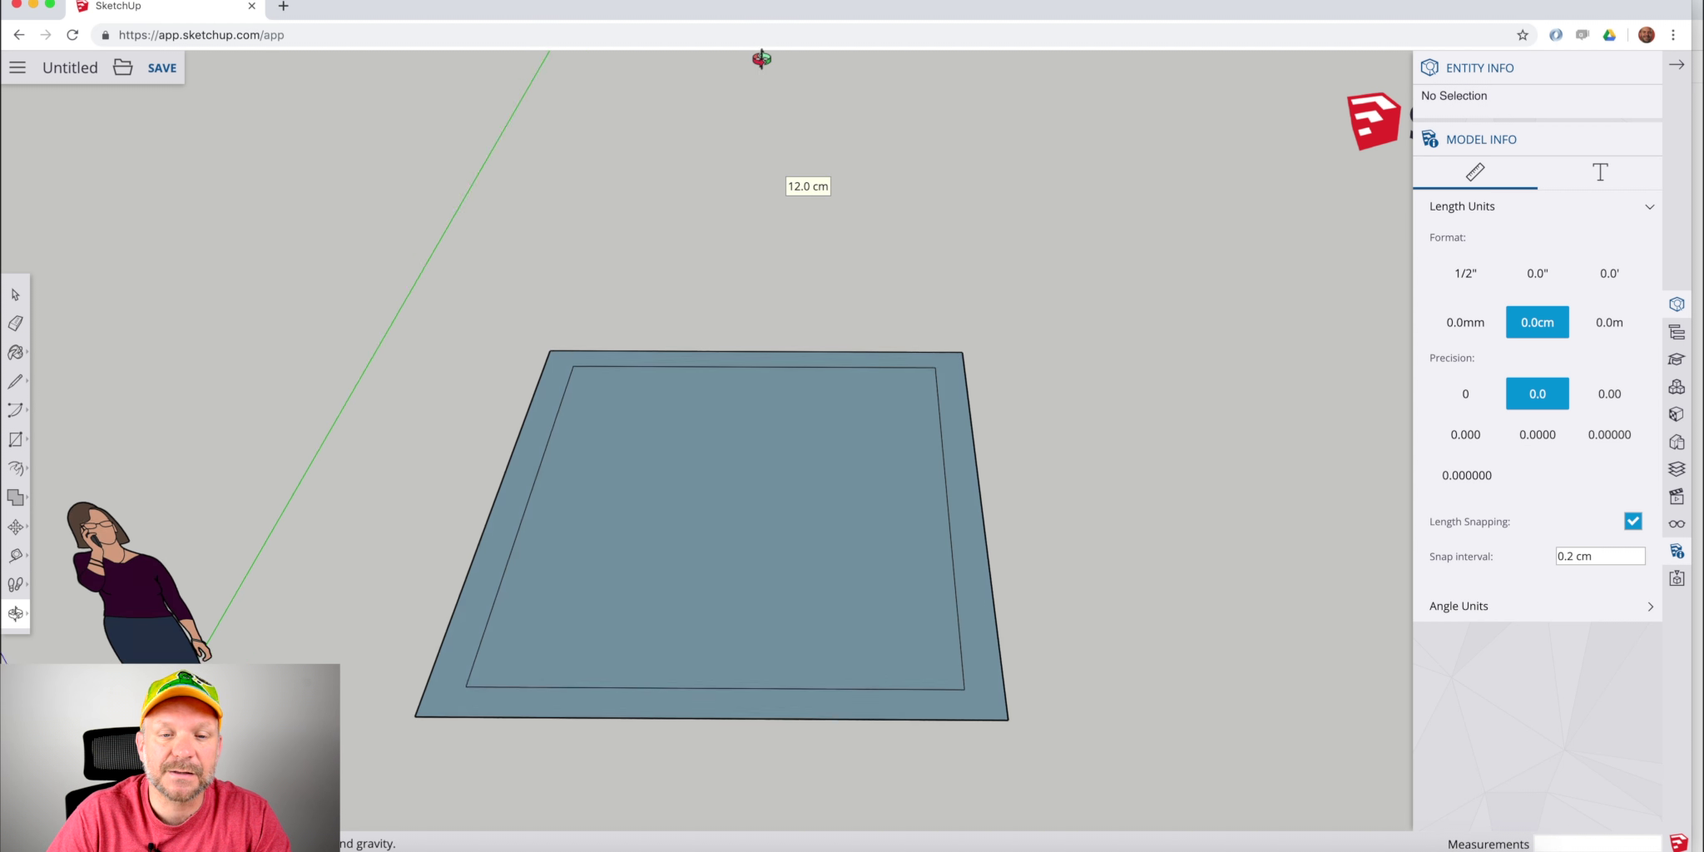
pyautogui.moveTo(795, 475); pyautogui.dragTo(837, 424, button='middle')
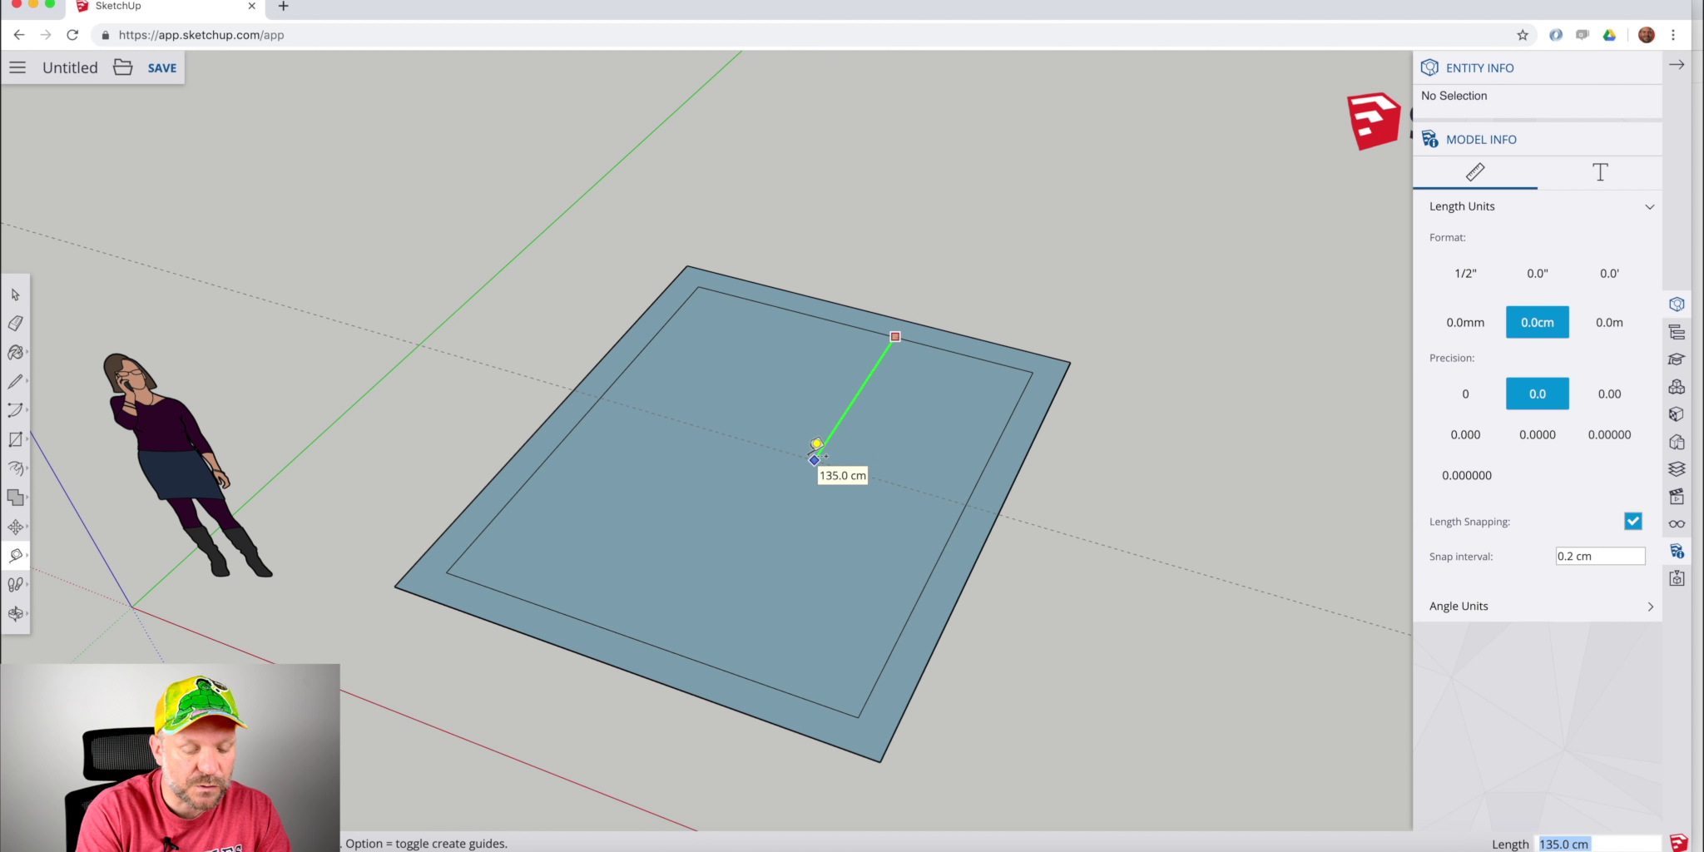
pyautogui.write('120cm')
pyautogui.press('Return')
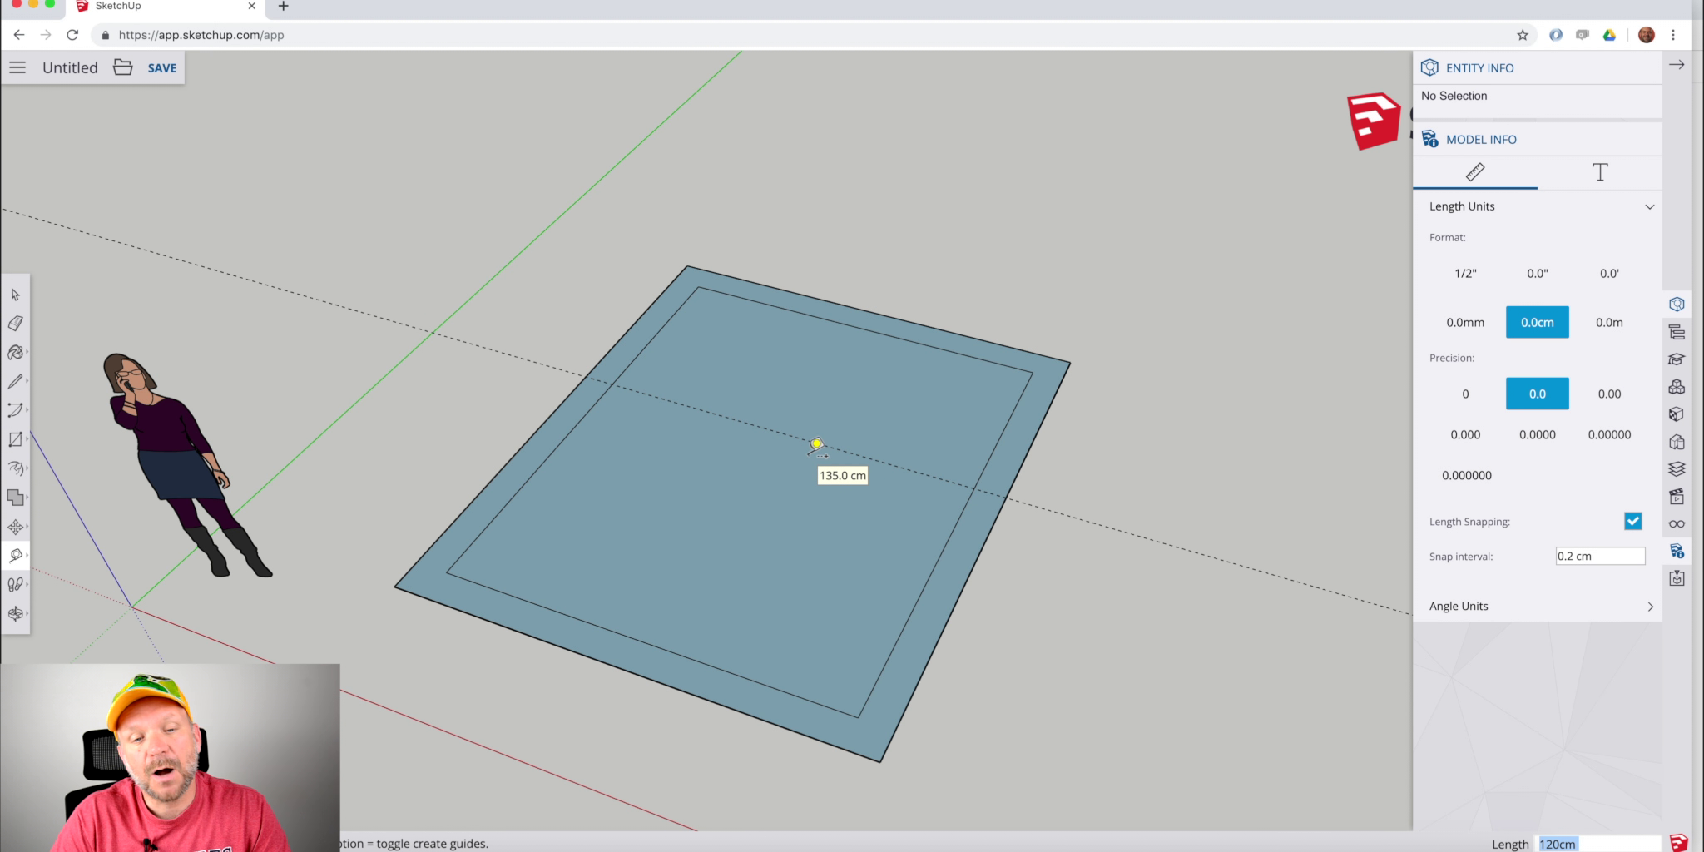
# Draw a 180 by 80 cm rectangle outward from where the guide crosses the inner side edge, aligned with the inner front corner.
pyautogui.moveTo(759, 495); pyautogui.dragTo(1019, 472, button='middle')
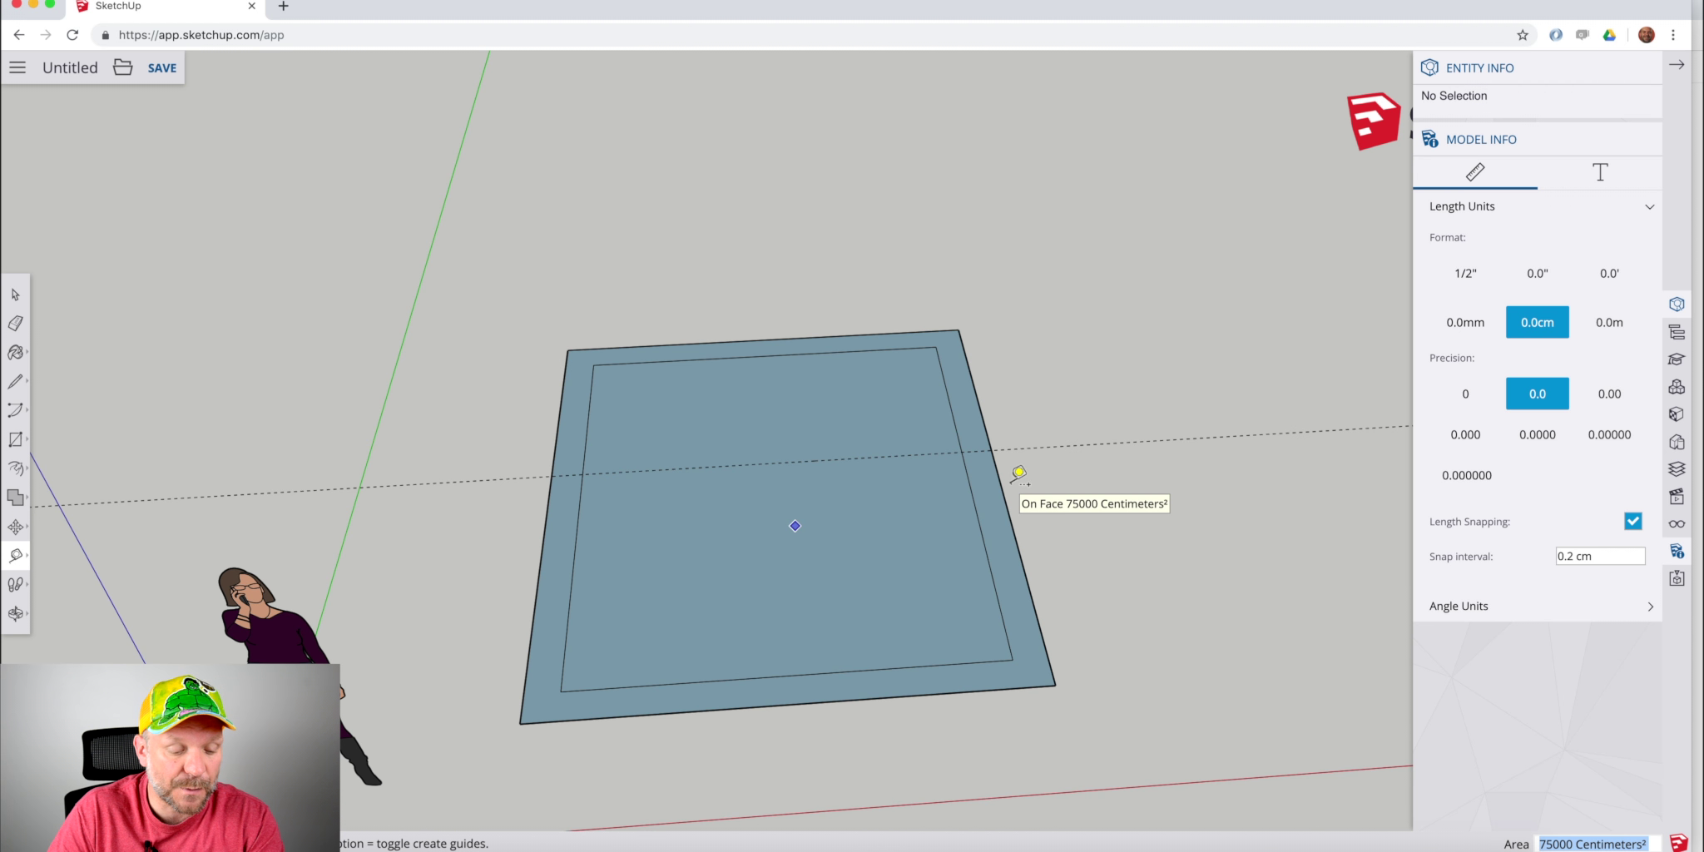
pyautogui.press('space')
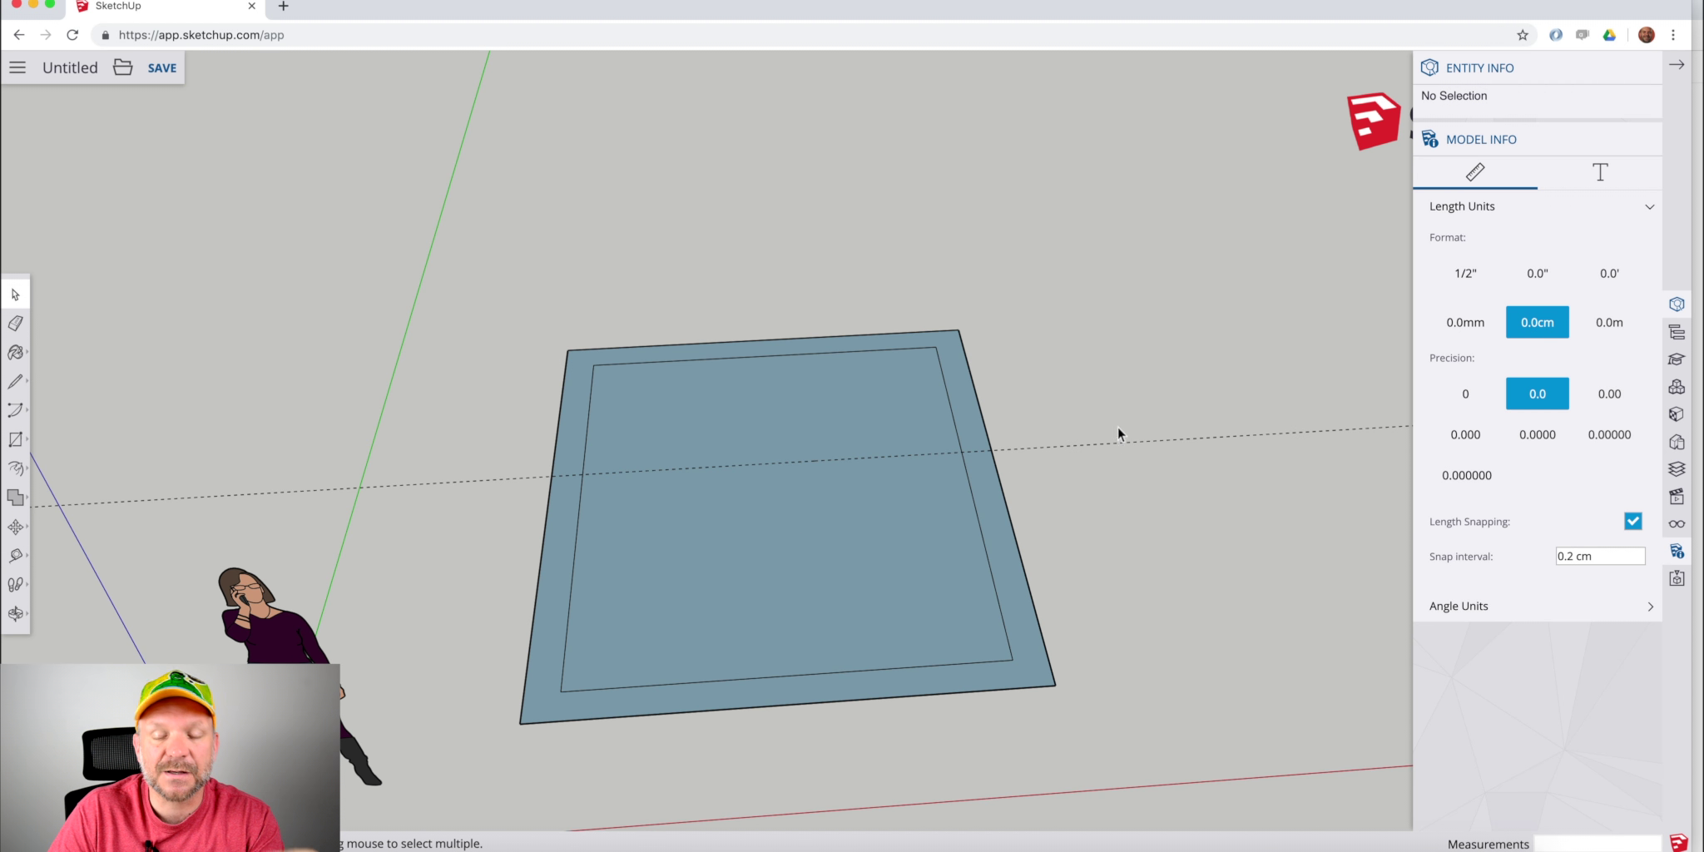
pyautogui.click(1105, 451)
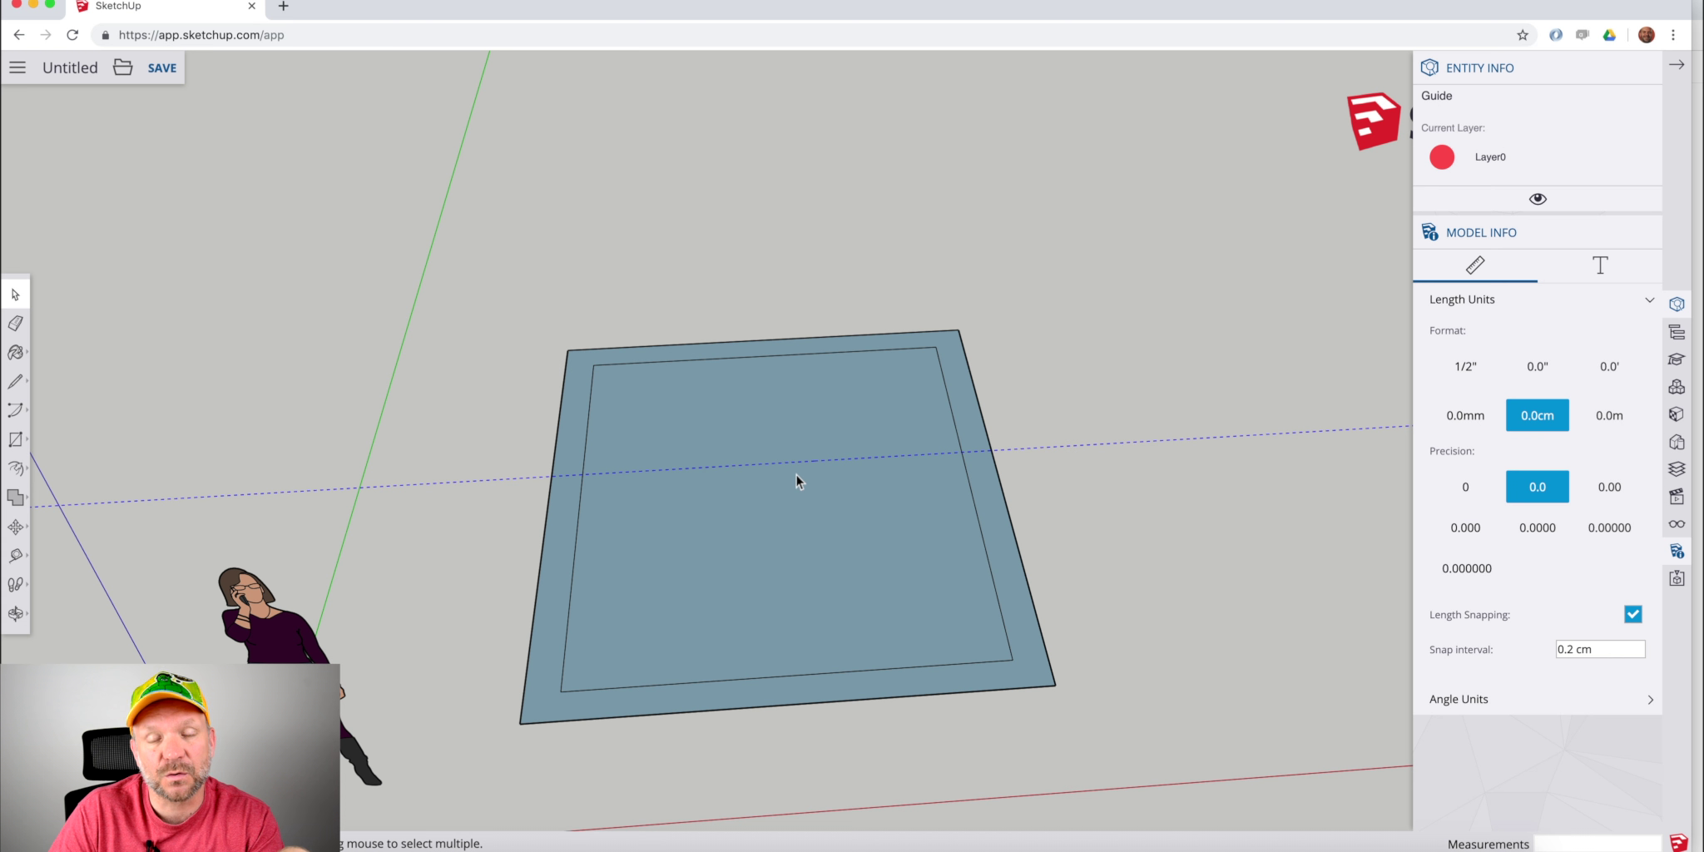
pyautogui.moveTo(1110, 481); pyautogui.dragTo(1020, 490, button='middle')
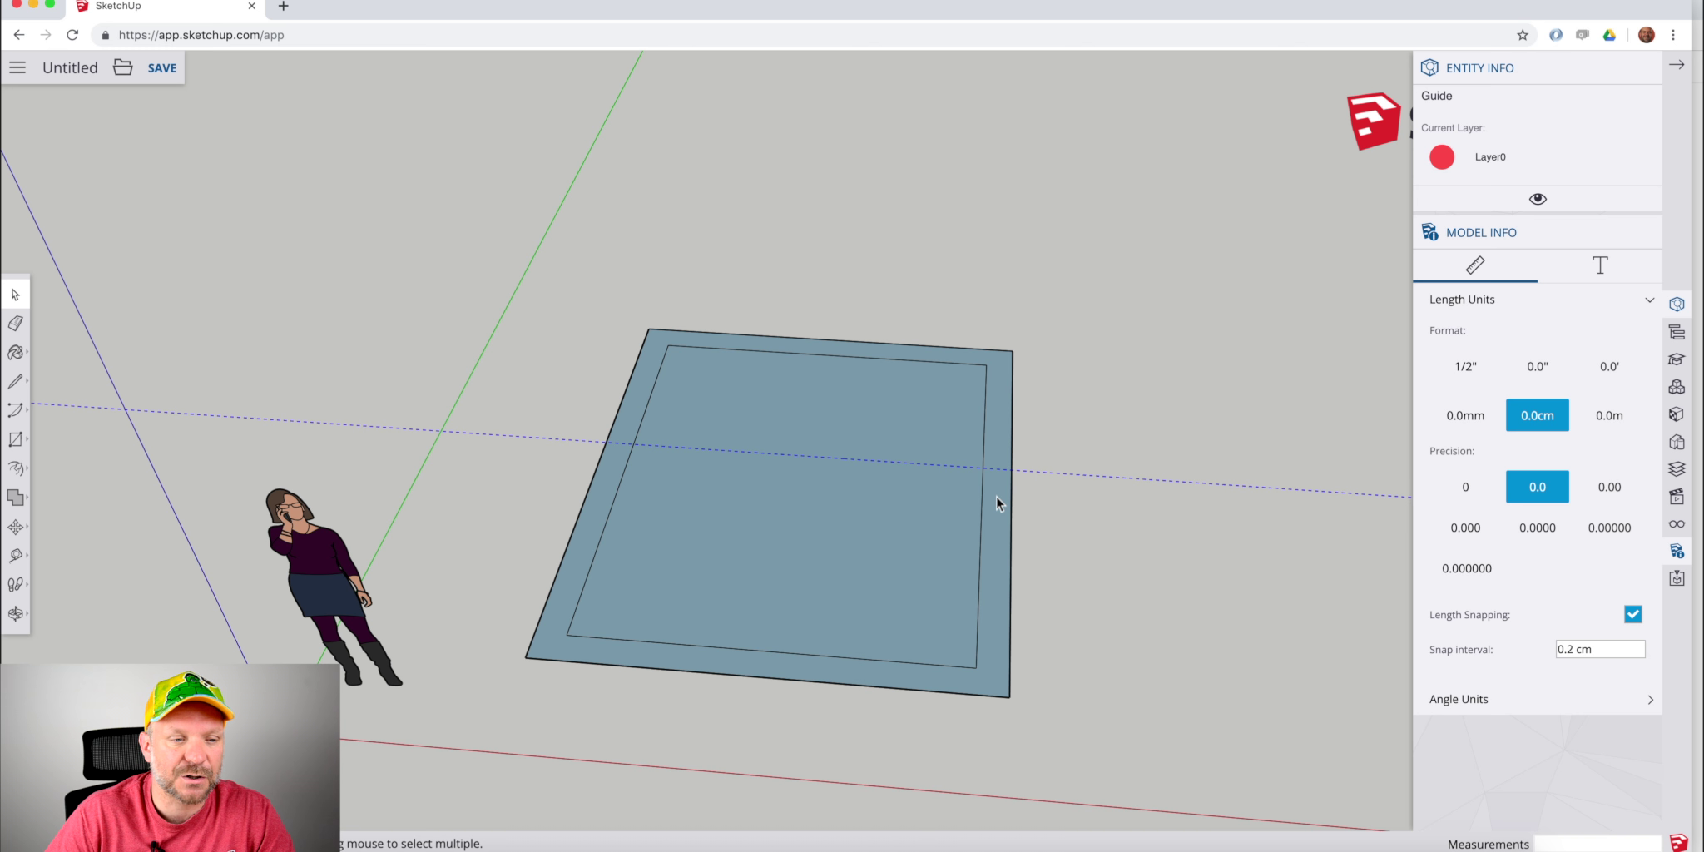
pyautogui.press('r')
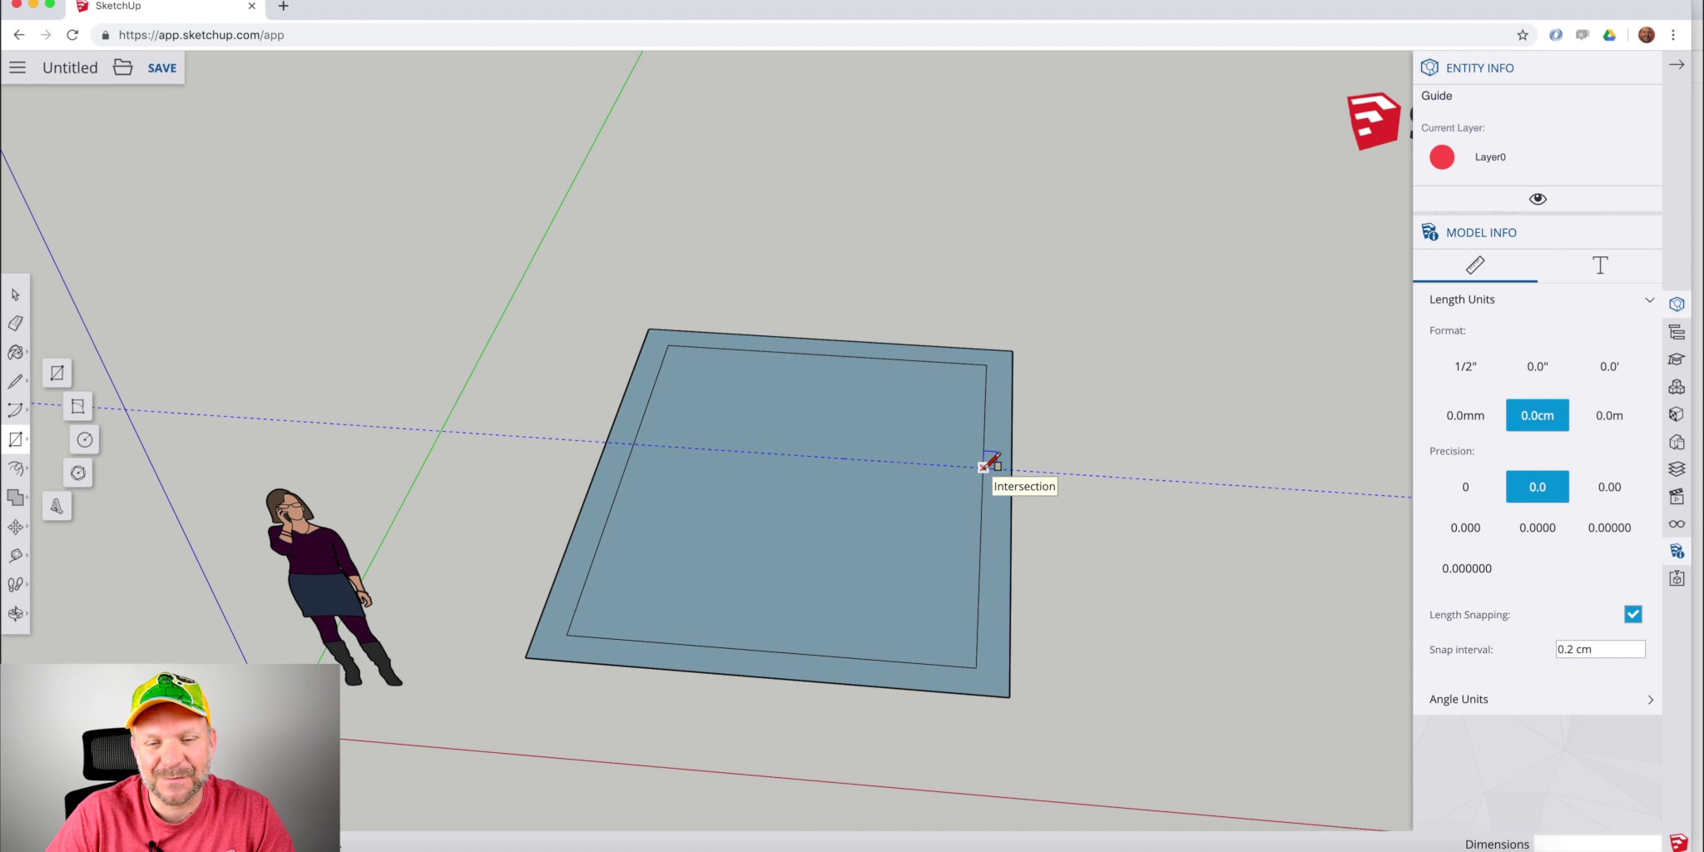
pyautogui.click(984, 466)
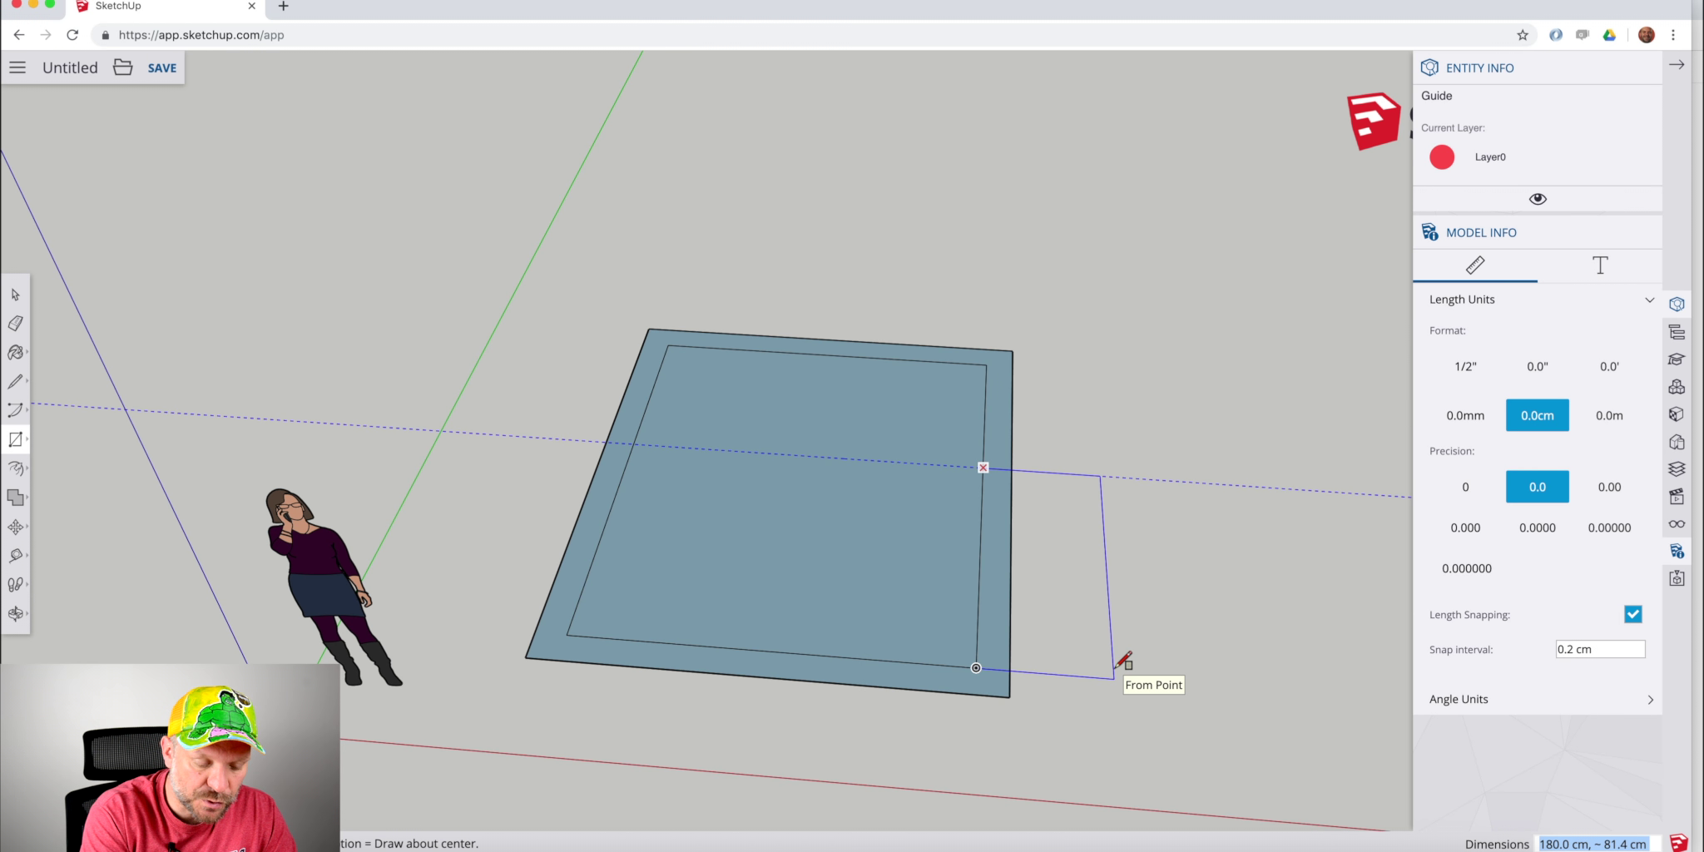
pyautogui.press('BackSpace')
pyautogui.write(',80cm')
pyautogui.press('Return')
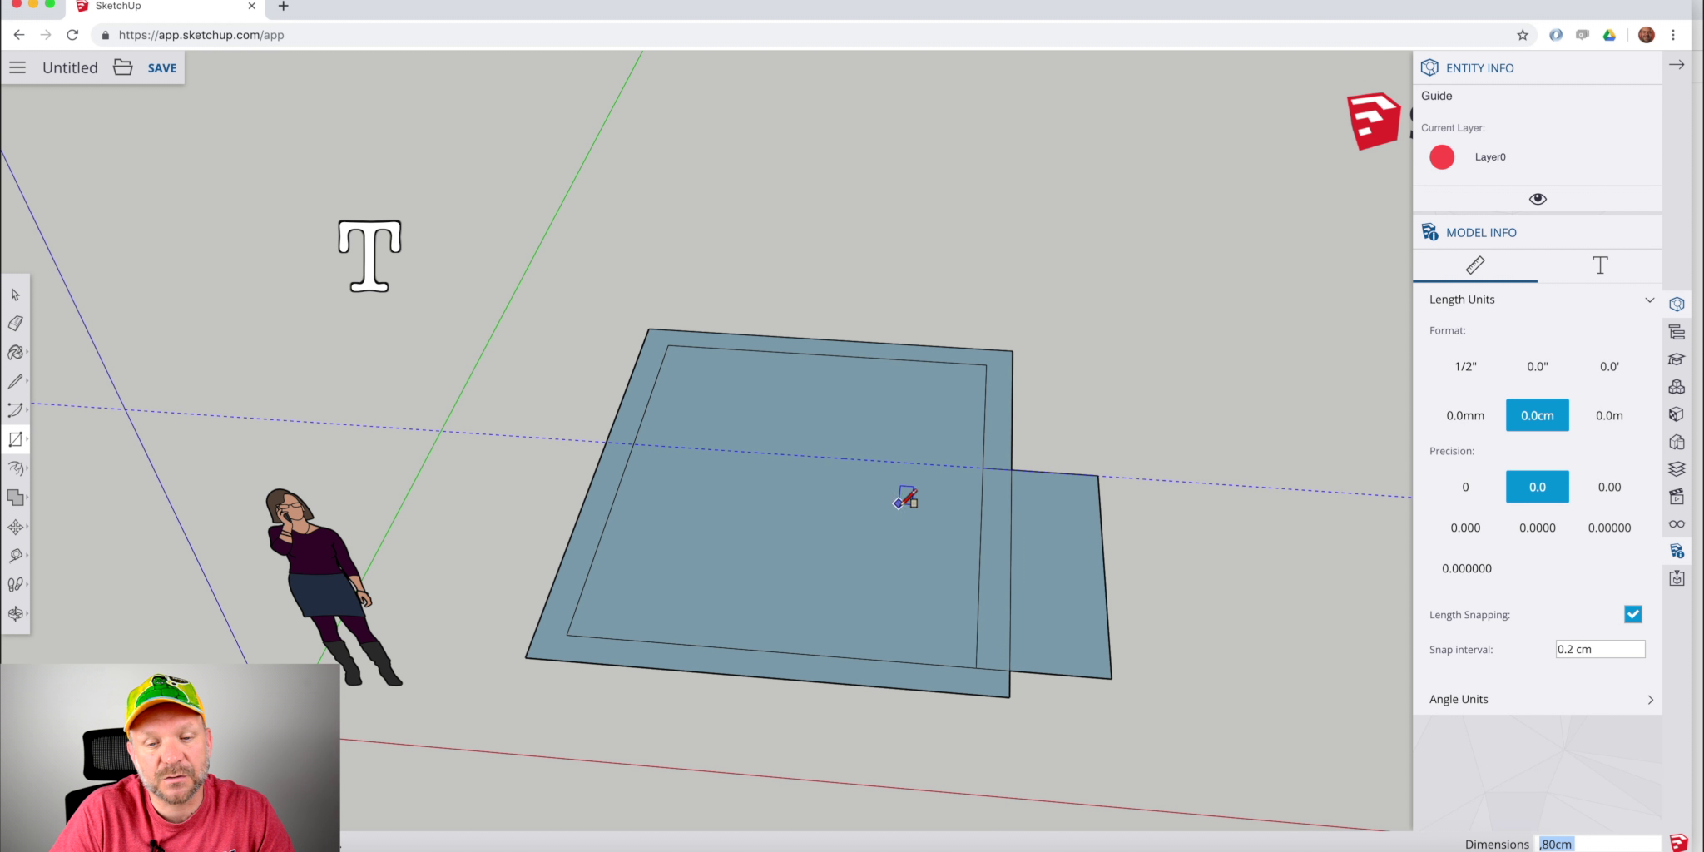
# Erase the inner and outer edge segments separating the new rectangle from the main floor face.
pyautogui.press('e')
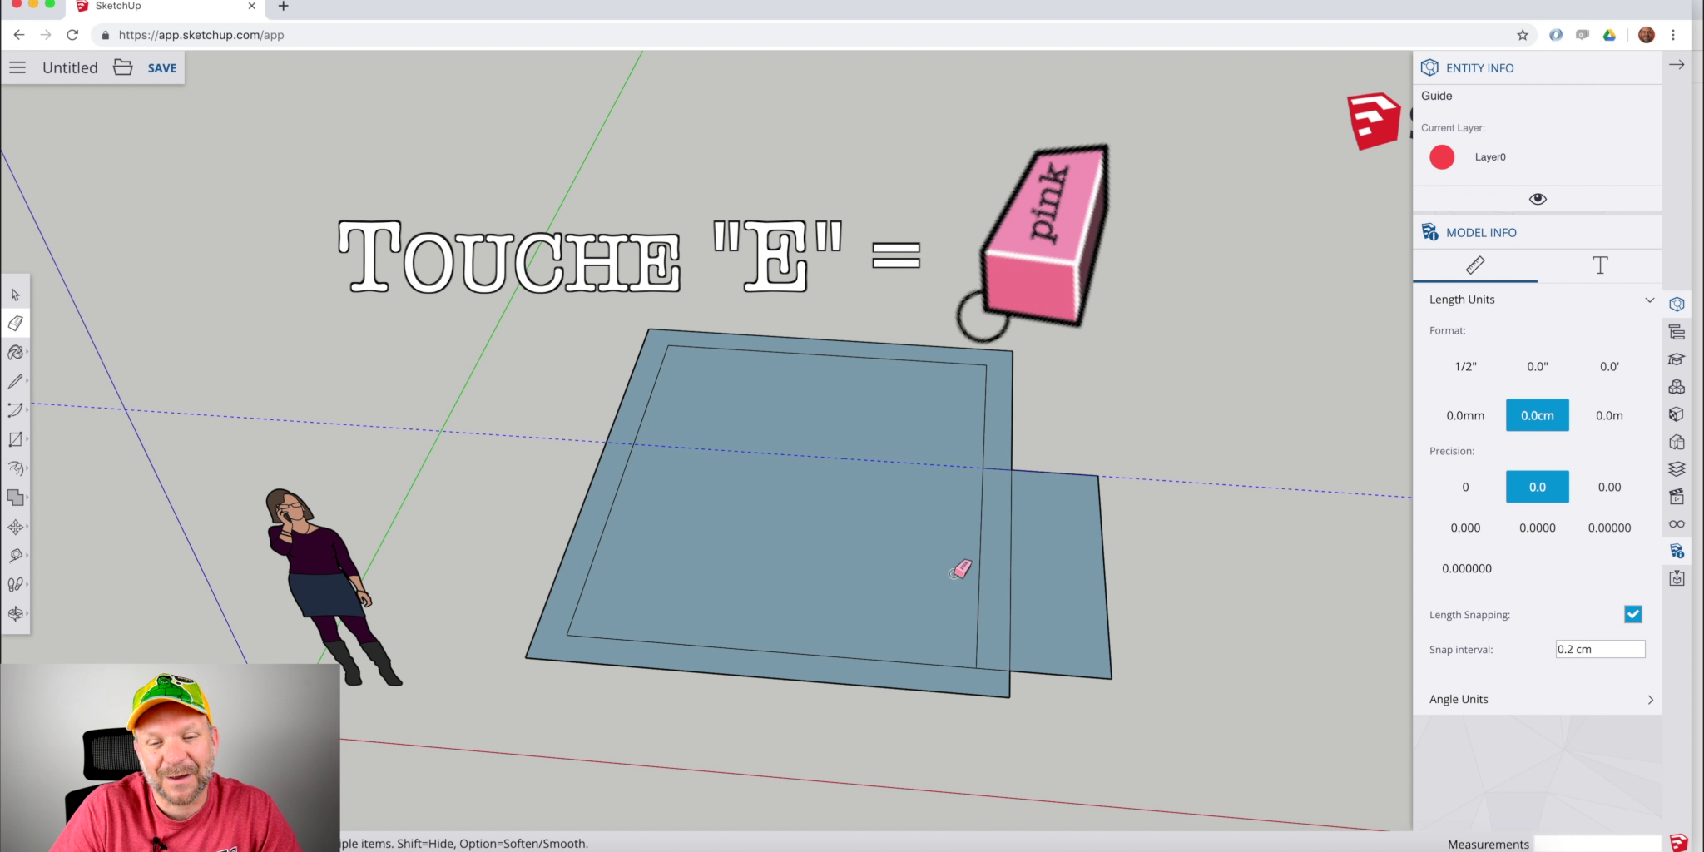
pyautogui.moveTo(978, 579); pyautogui.dragTo(1032, 587)
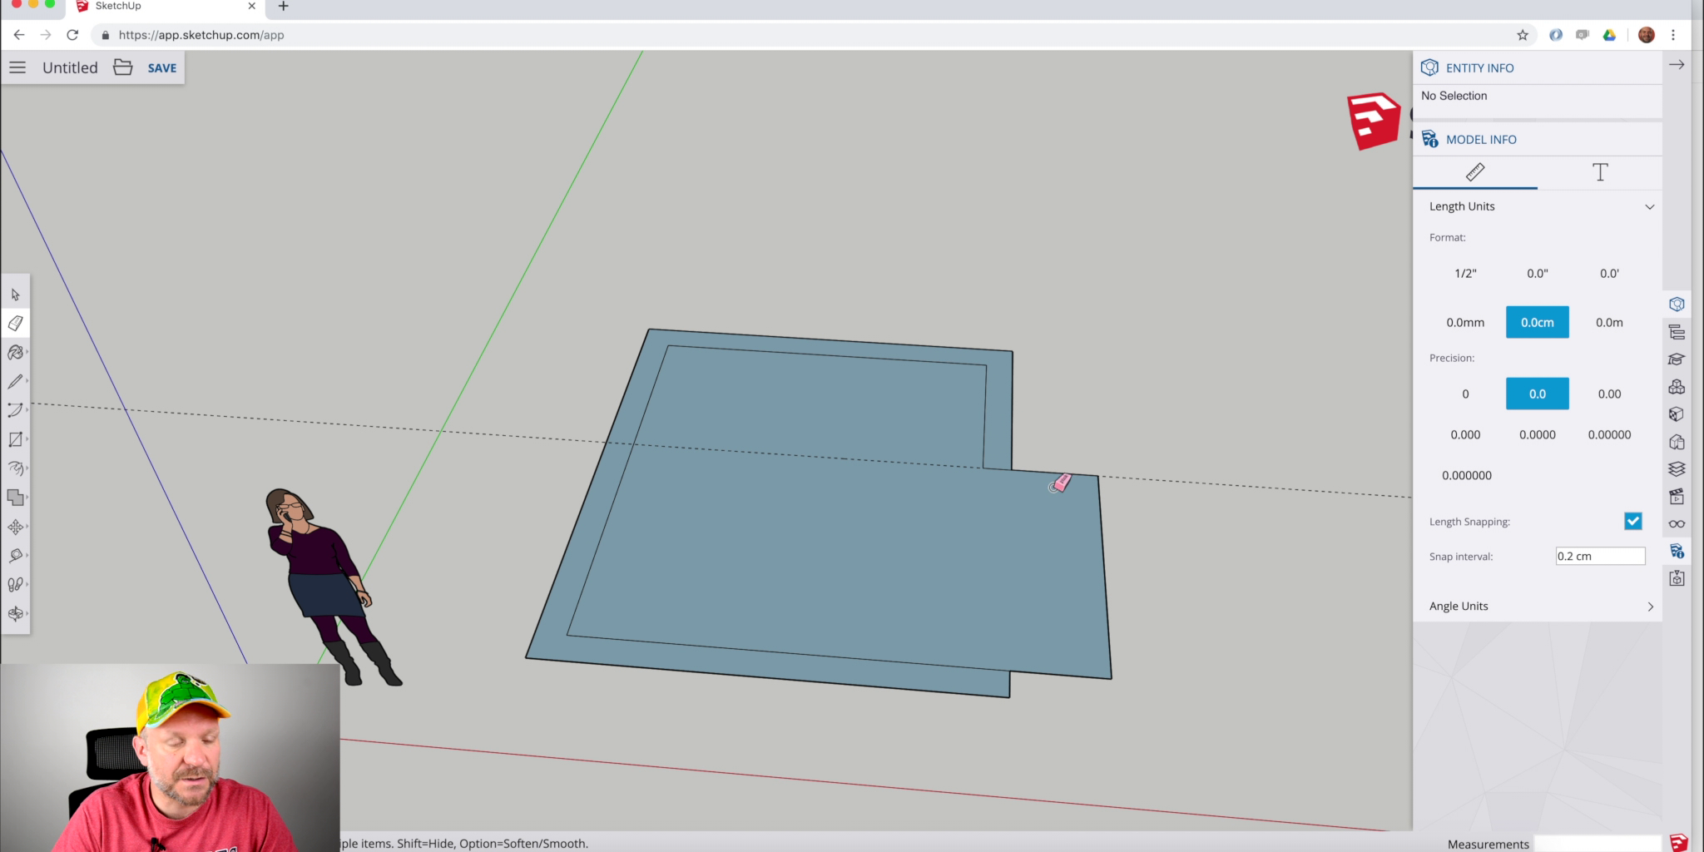
pyautogui.press('space')
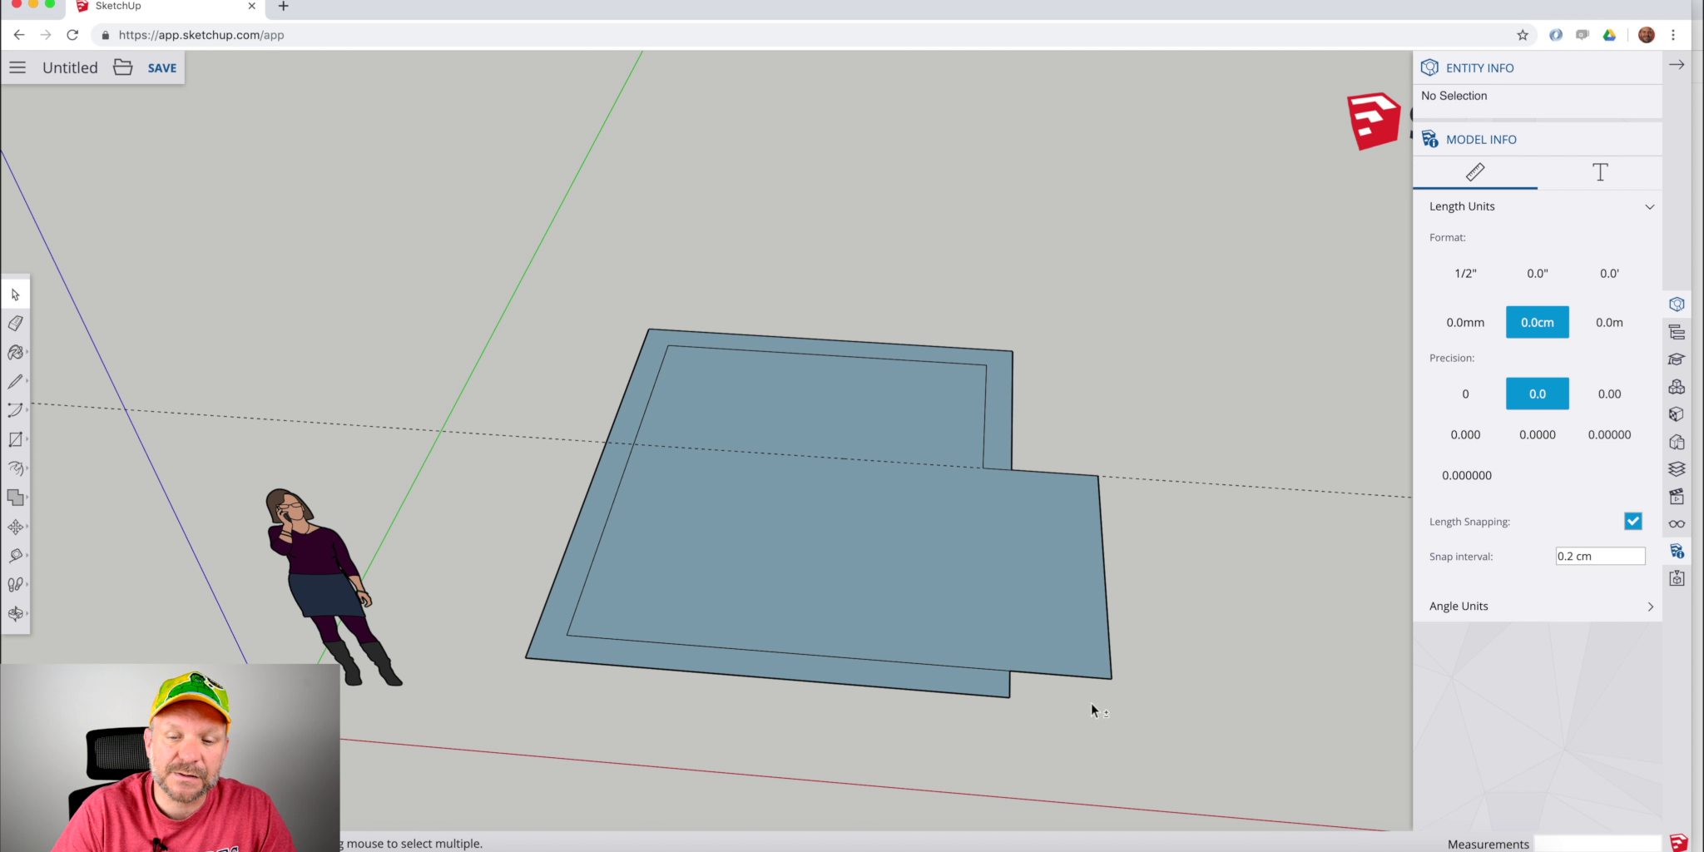
# Offset the extension's three exposed edges outward by 20 cm, matching the corner of the existing border.
pyautogui.click(1071, 677)
pyautogui.keyDown('shift'); pyautogui.click(1108, 640); pyautogui.keyUp('shift')
pyautogui.keyDown('shift'); pyautogui.click(1050, 475); pyautogui.keyUp('shift')
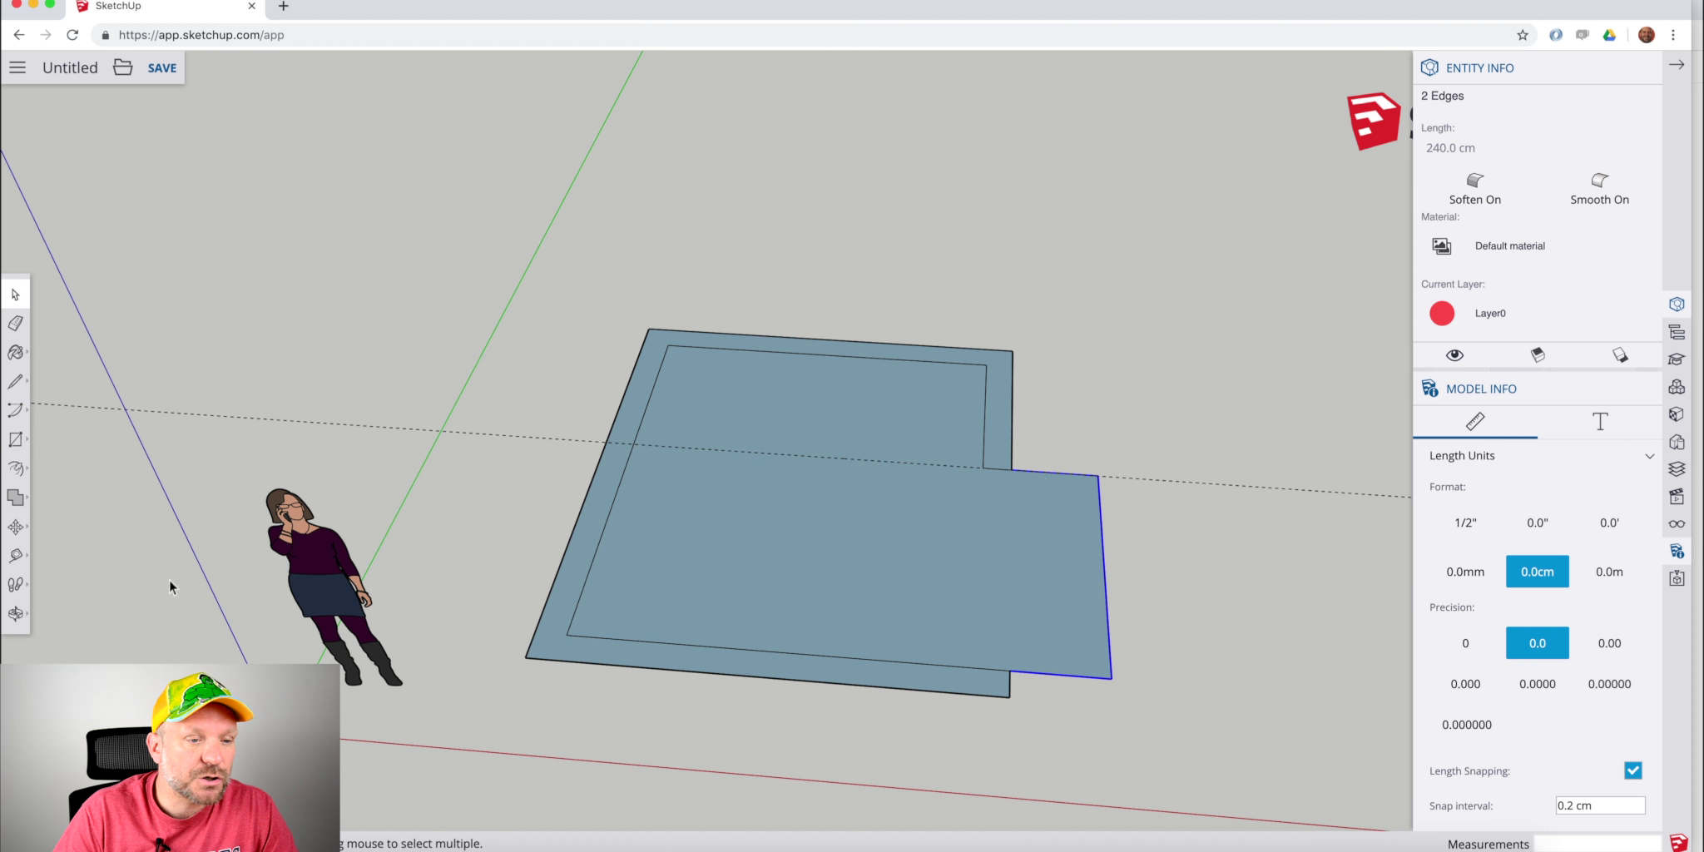
pyautogui.click(15, 471)
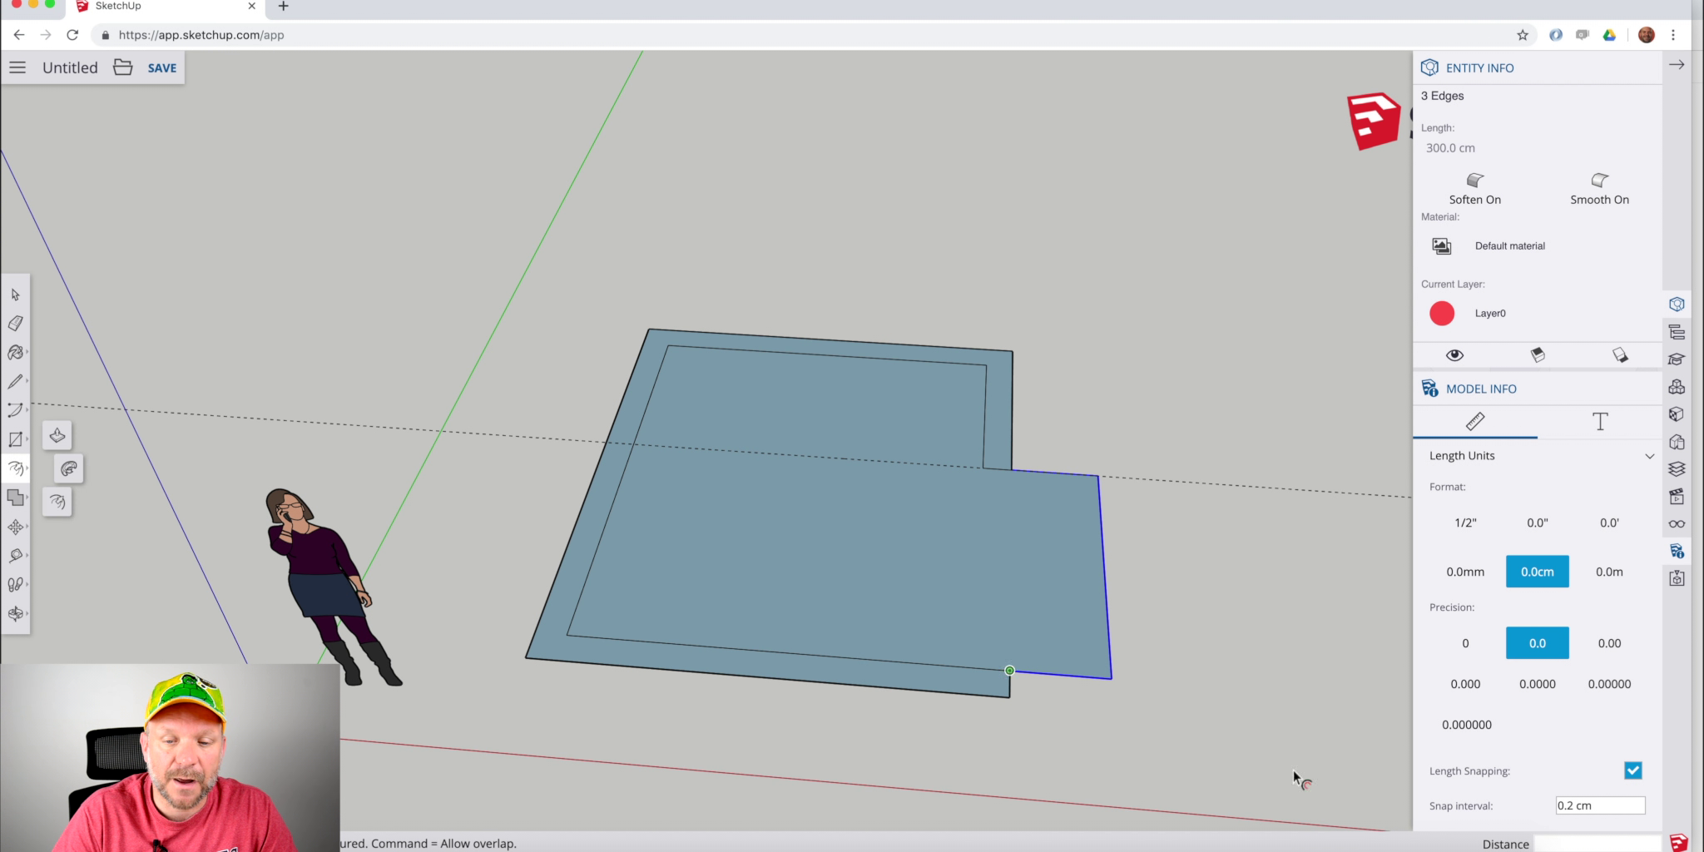
pyautogui.click(1060, 678)
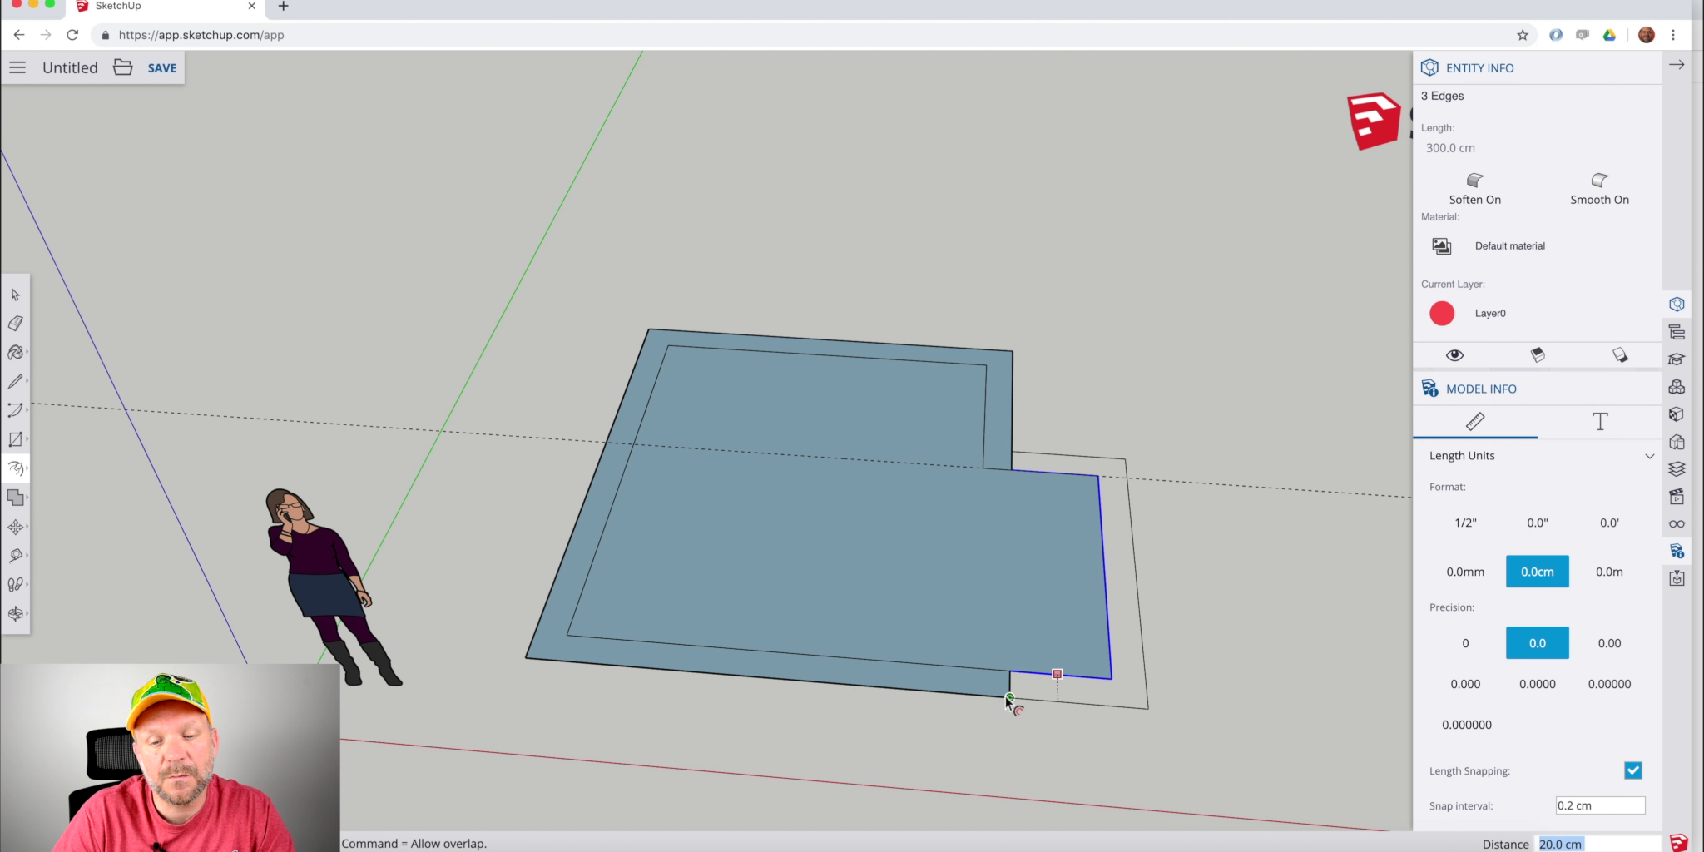
pyautogui.click(1005, 697)
# Erase the two short edges crossing the border where the extension joins it, along with the guide line.
pyautogui.moveTo(1005, 697)
pyautogui.mouseDown(button='middle')
pyautogui.moveTo(1000, 654)
pyautogui.moveTo(780, 620)
pyautogui.moveTo(1153, 639)
pyautogui.mouseUp(button='middle')
pyautogui.press('e')
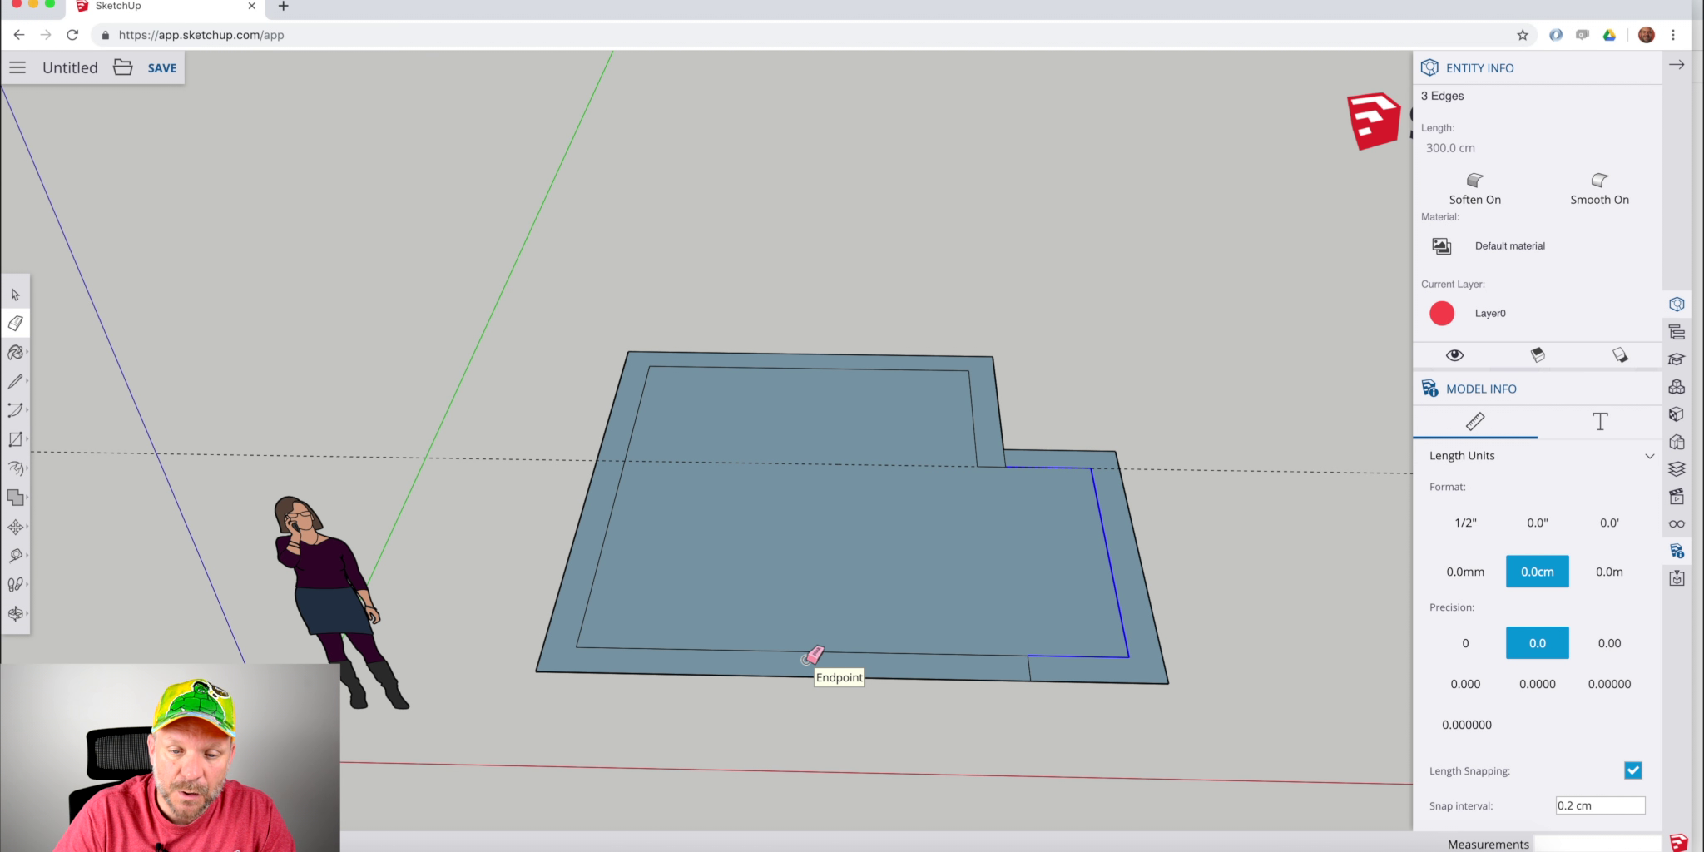
pyautogui.click(1028, 669)
pyautogui.click(1002, 461)
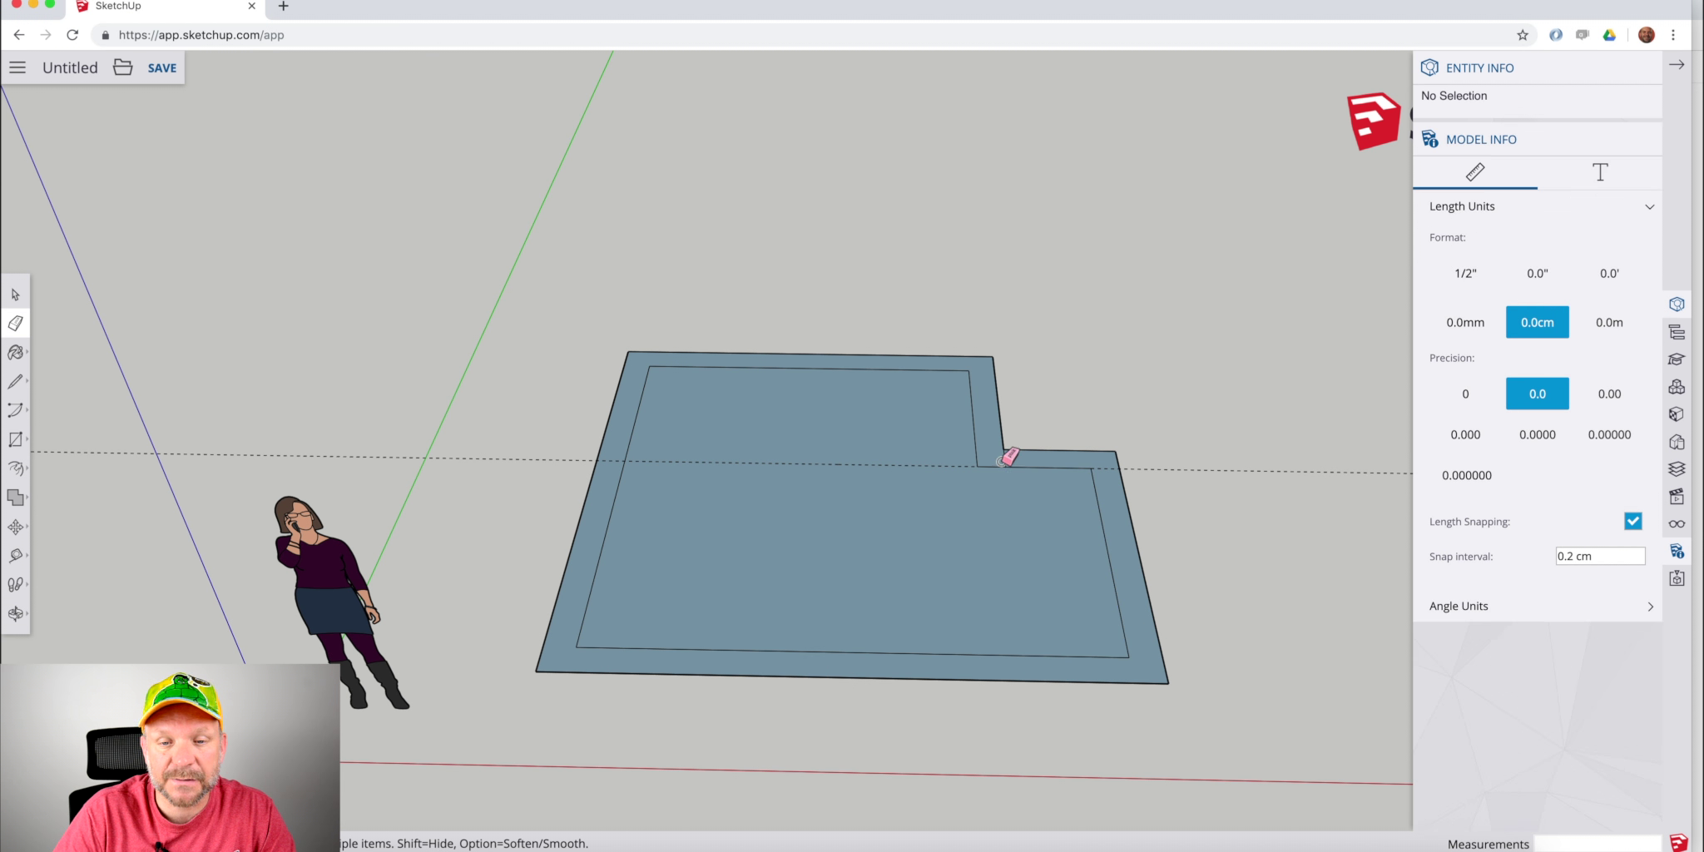
pyautogui.click(1005, 458)
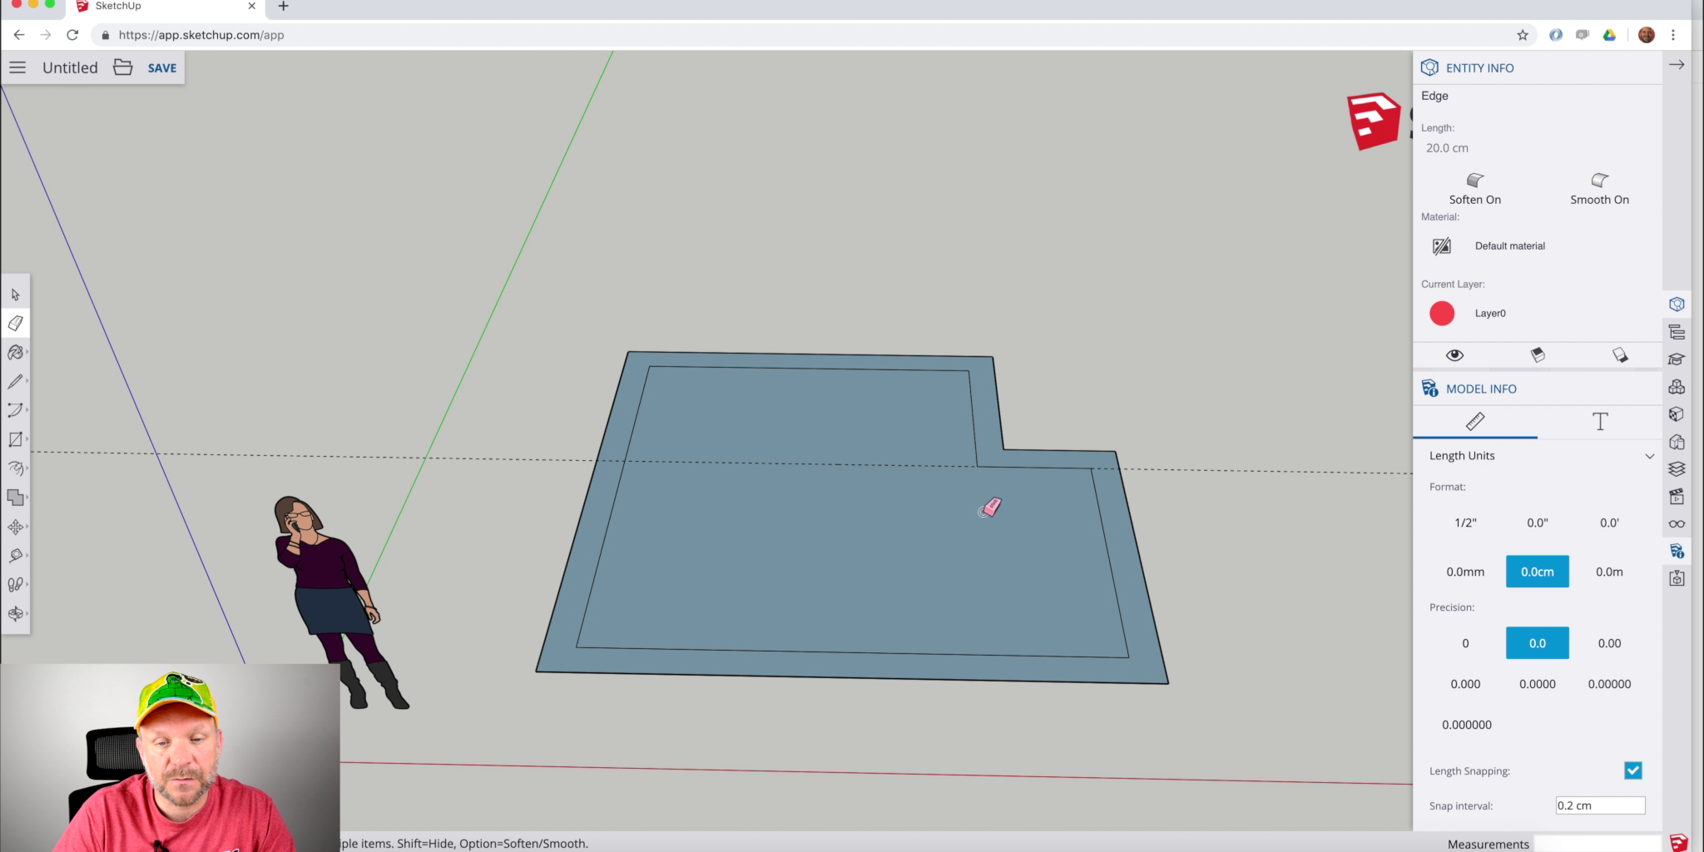
pyautogui.moveTo(1110, 595)
pyautogui.mouseDown(button='middle')
pyautogui.moveTo(707, 560)
pyautogui.moveTo(790, 567)
pyautogui.mouseUp(button='middle')
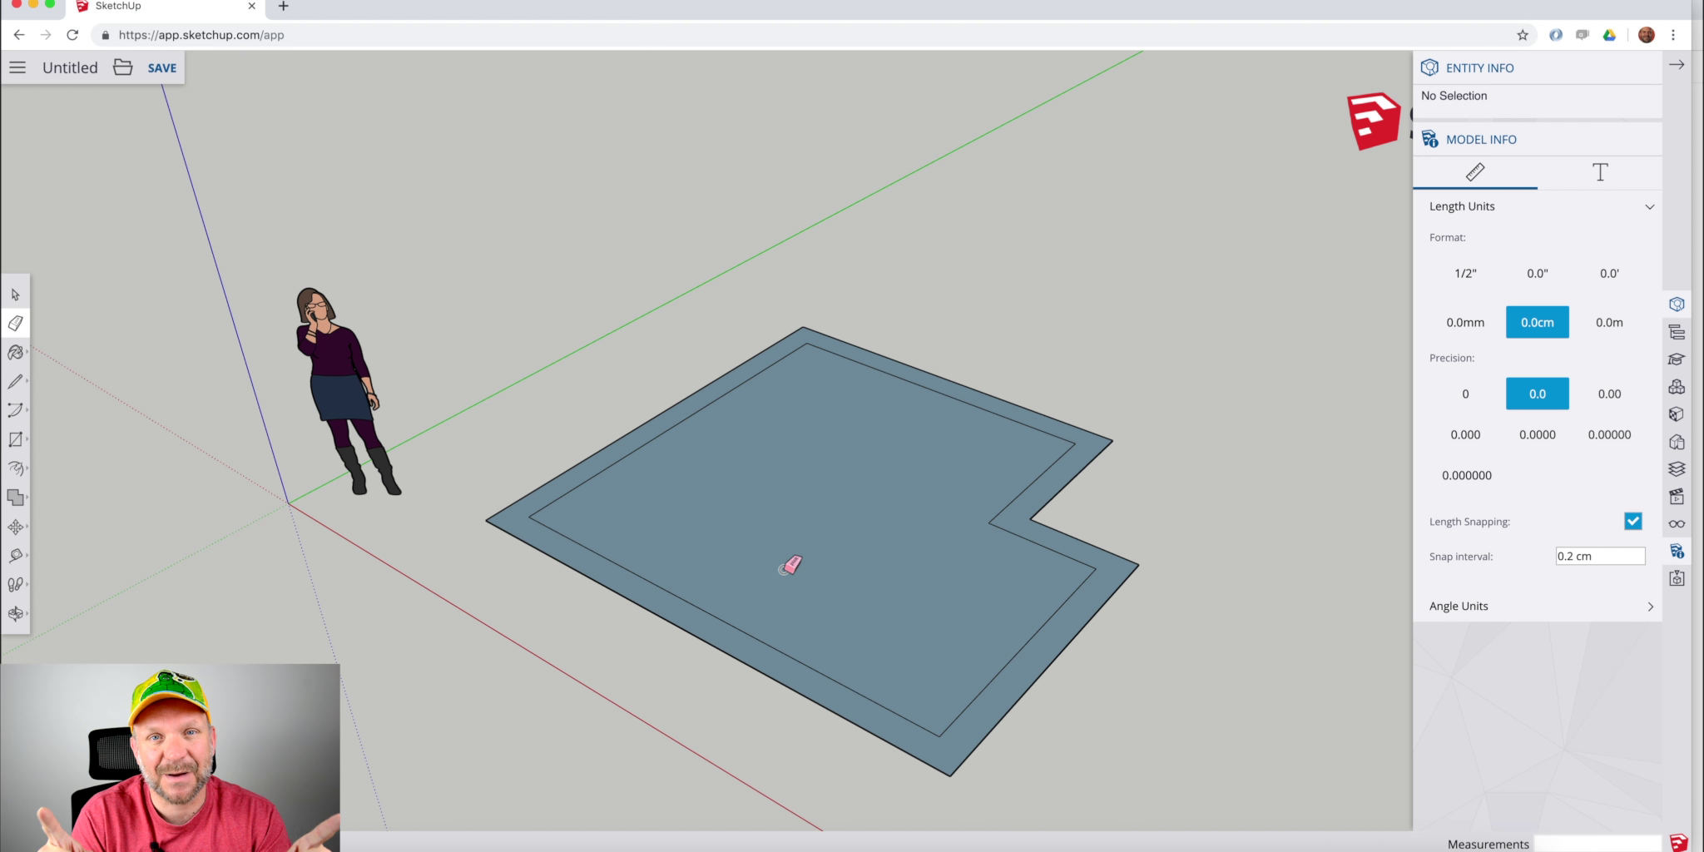
pyautogui.press('space')
pyautogui.moveTo(787, 566); pyautogui.dragTo(1080, 542, button='middle')
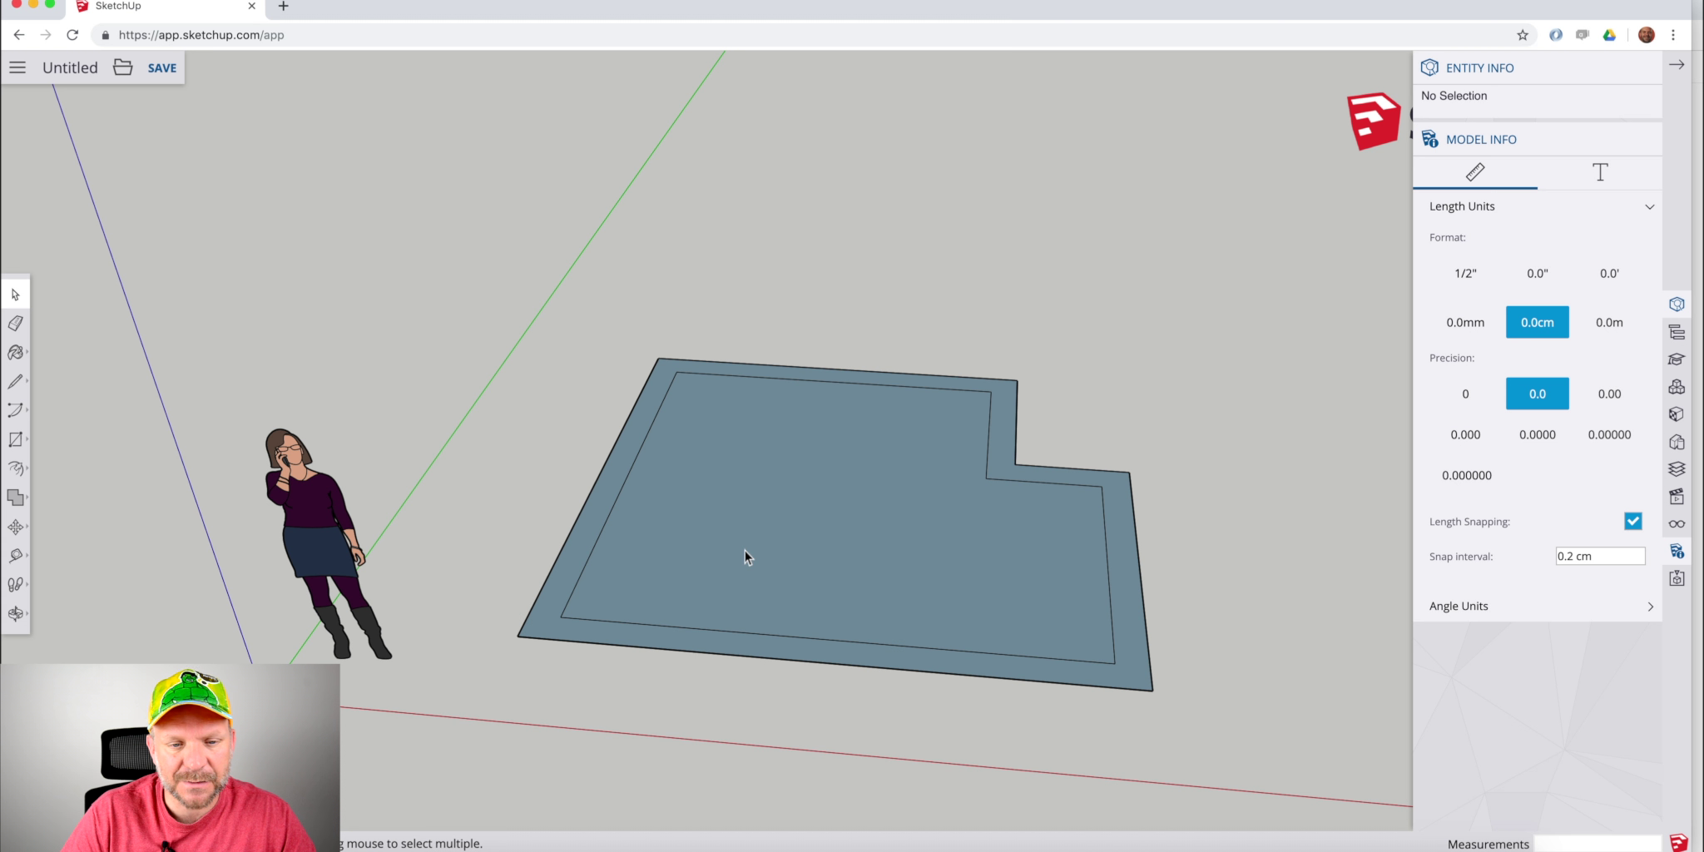
pyautogui.moveTo(608, 520); pyautogui.dragTo(568, 517, button='middle')
pyautogui.moveTo(616, 614); pyautogui.dragTo(582, 594, button='middle')
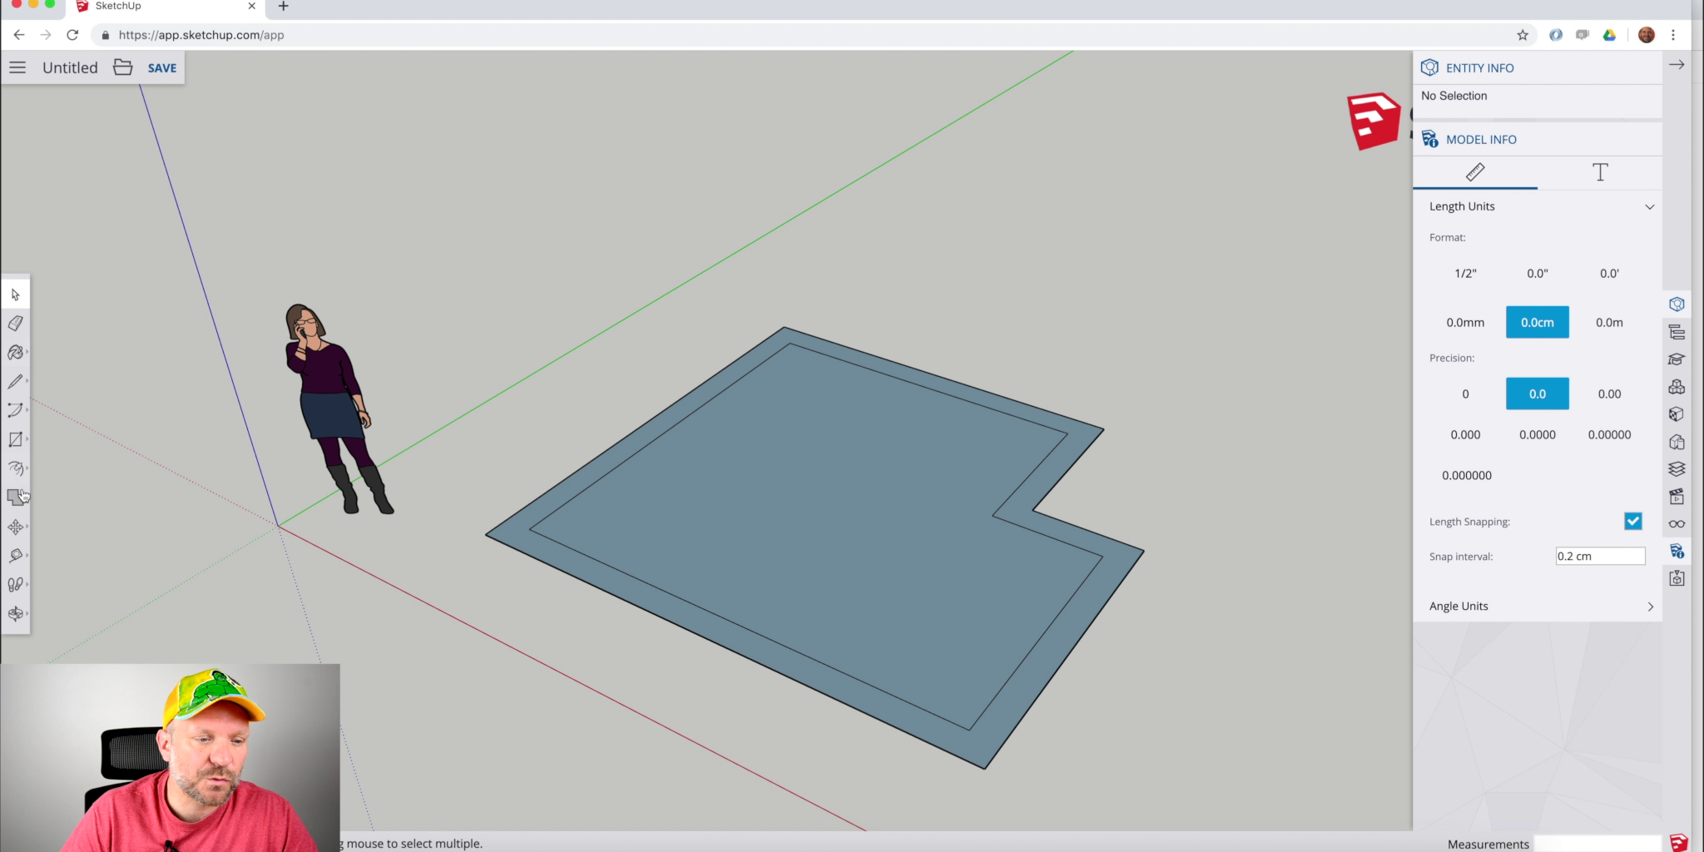
# Try a guide segment outward from the inner corner nearest the figure and a parallel guide off the outer front edge, and undo both.
pyautogui.click(16, 555)
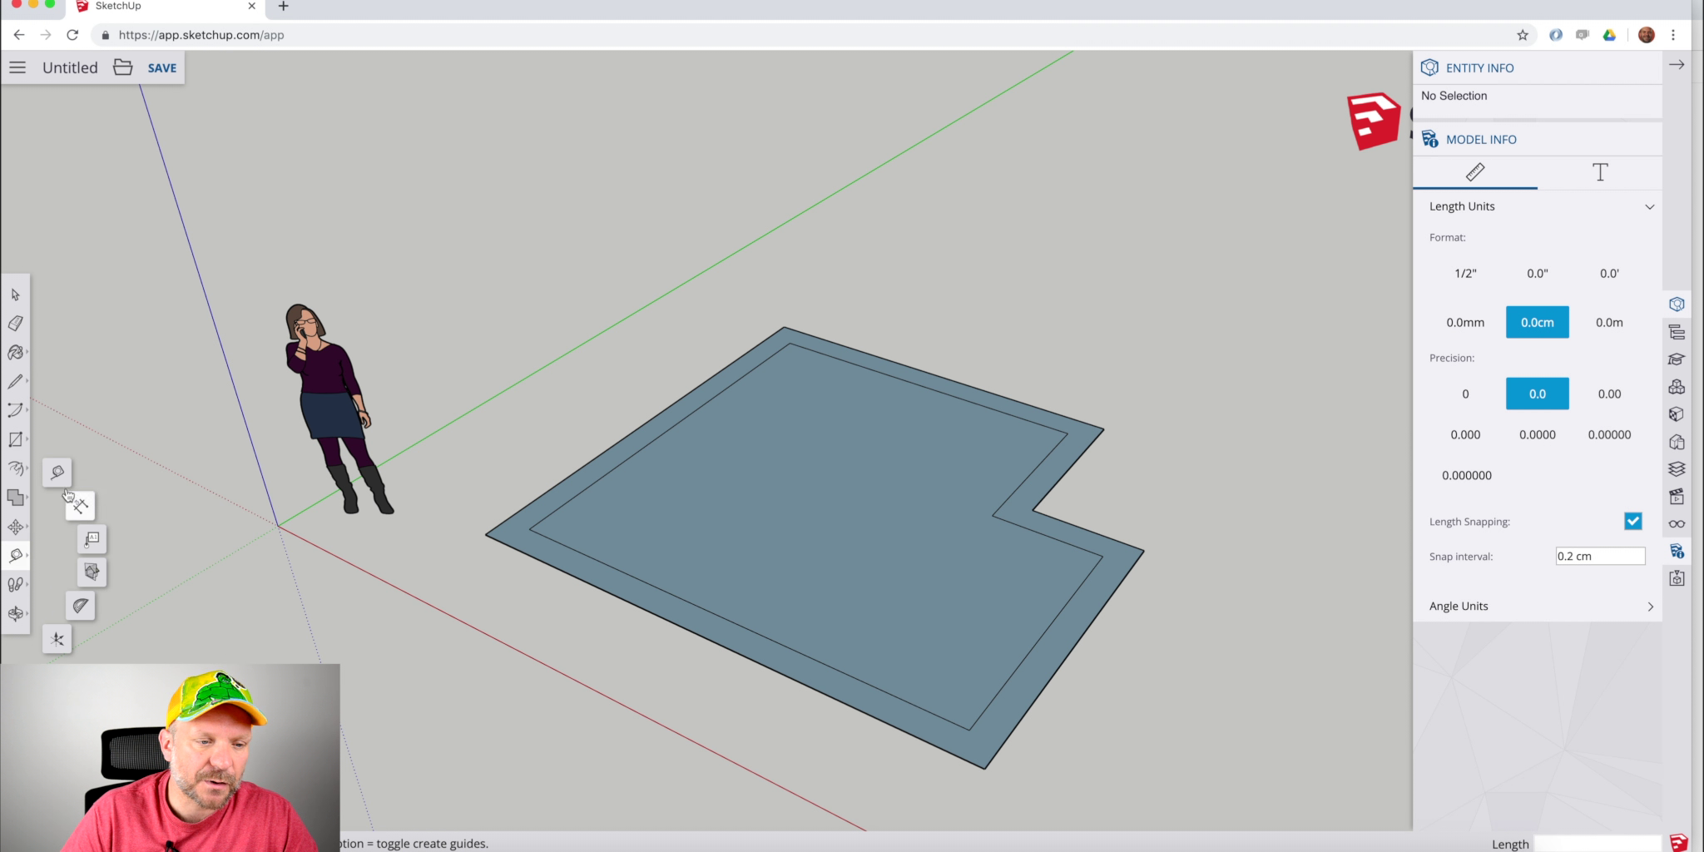
pyautogui.click(530, 528)
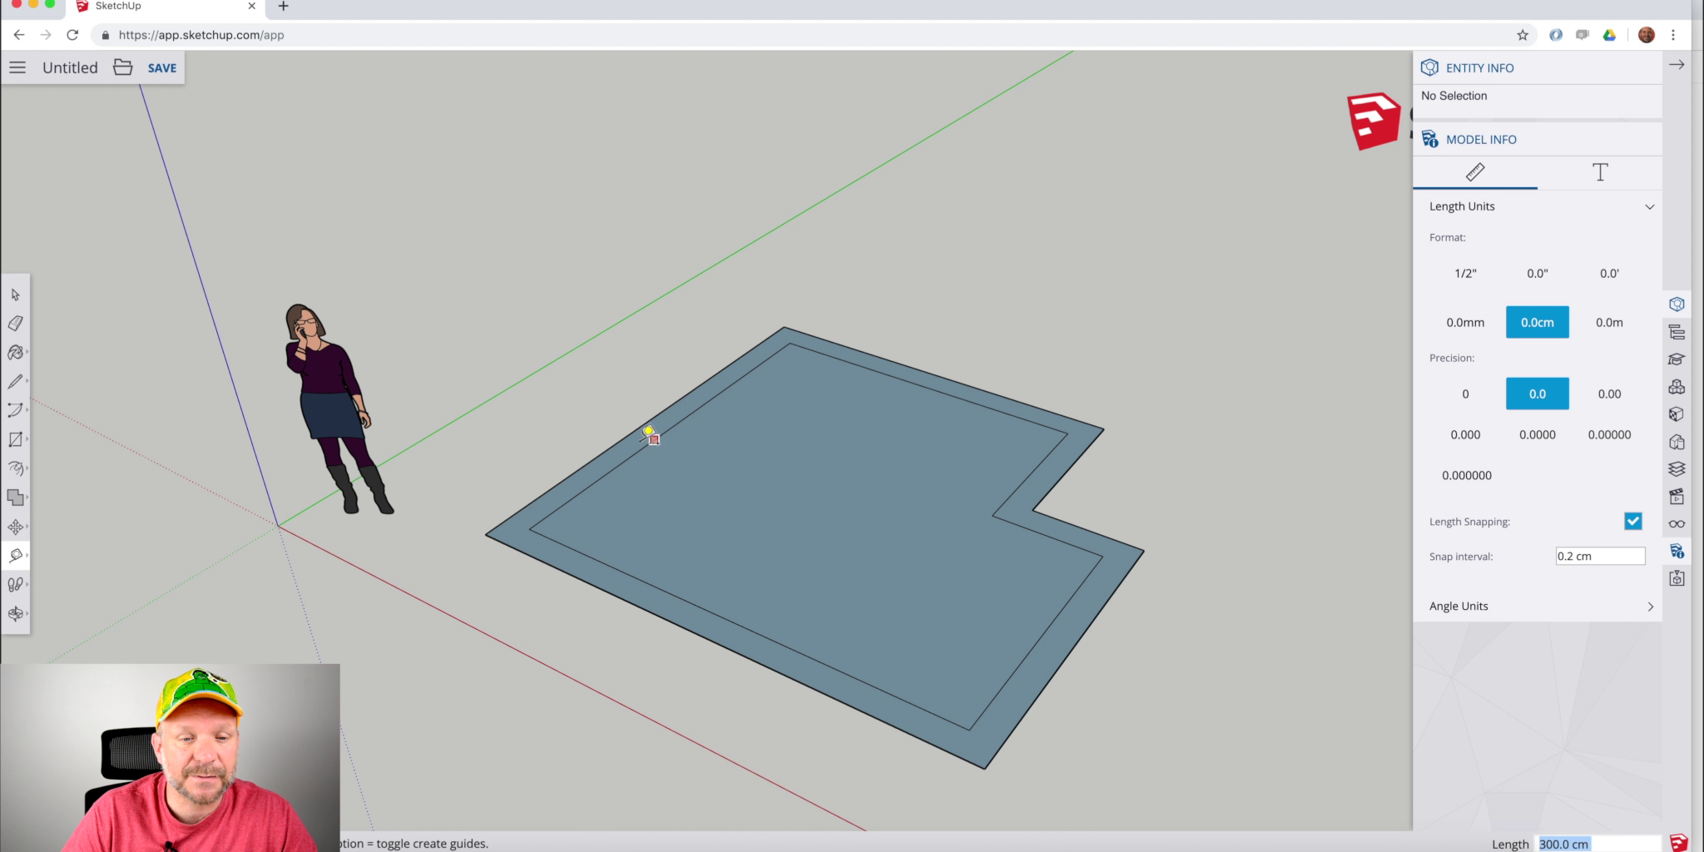
pyautogui.click(433, 596)
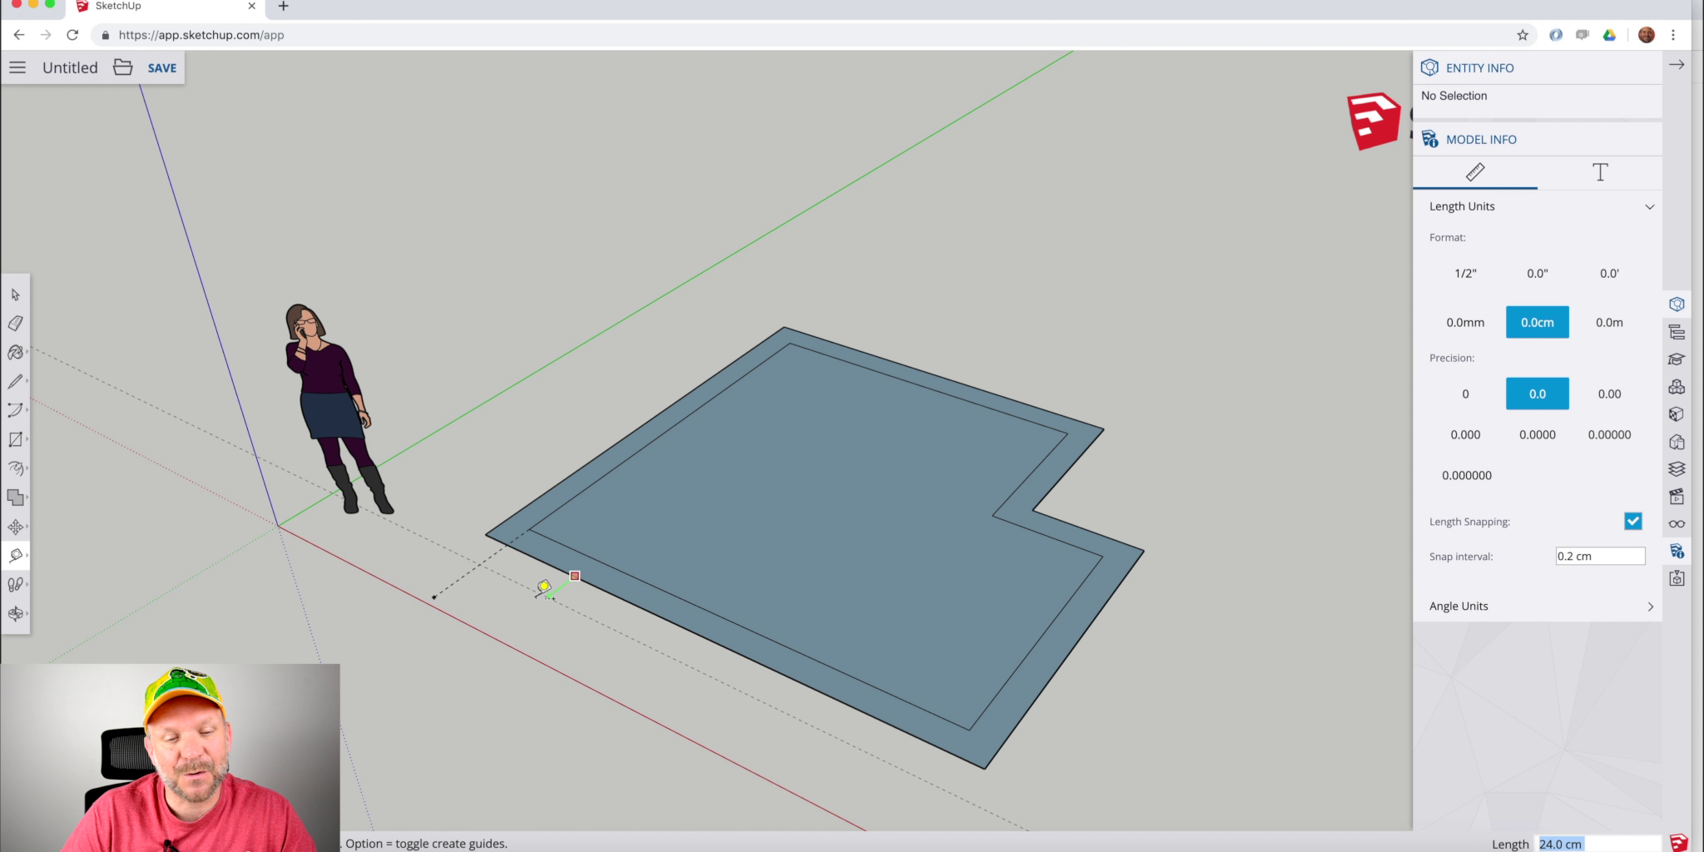
pyautogui.click(523, 609)
pyautogui.press('super+z')
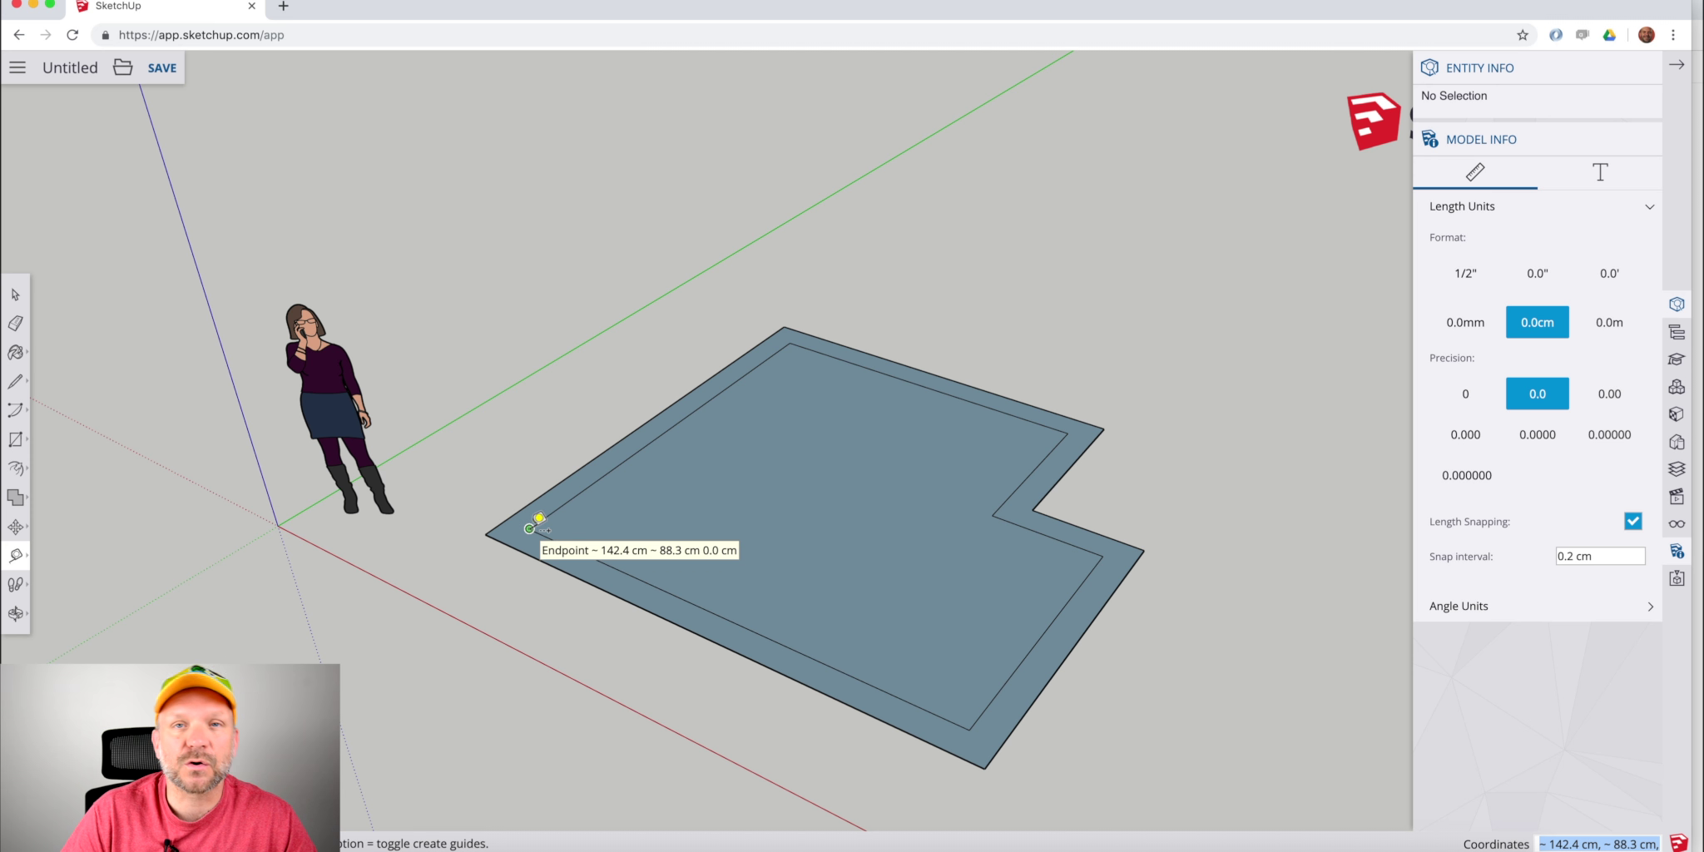
# Try a freehand guide segment extending outward from the outer border corner nearest the standing figure.
pyautogui.click(533, 524)
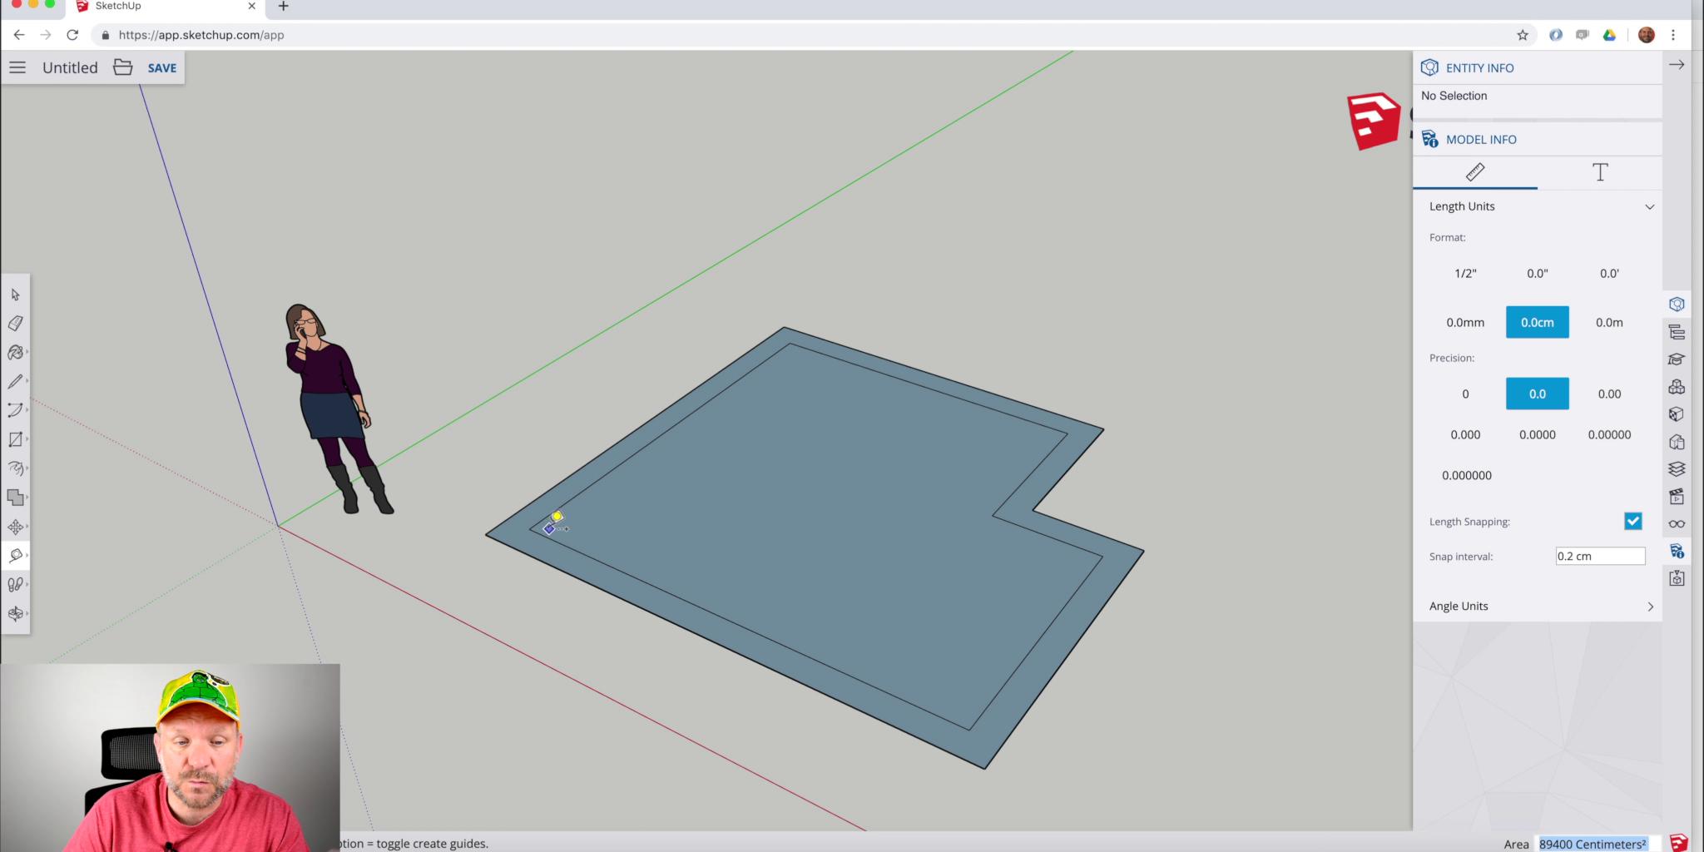
pyautogui.click(485, 535)
pyautogui.click(431, 571)
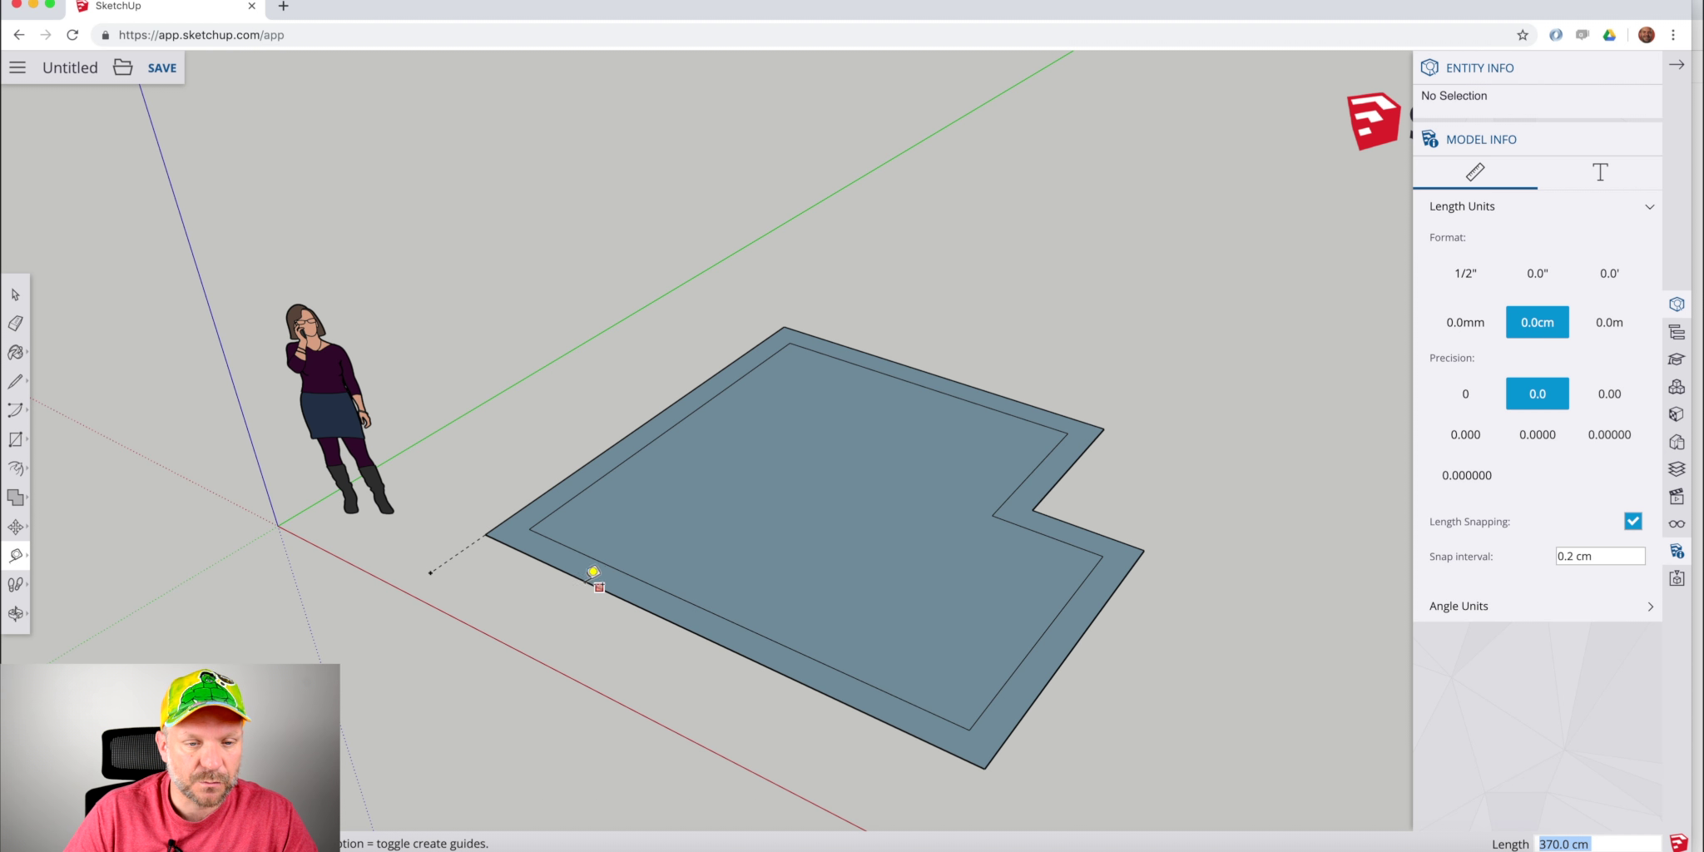
# Place a 40 cm guide segment outward from the outer corner nearest the figure, and a 120 cm guide from its end parallel to the front edge.
pyautogui.click(485, 535)
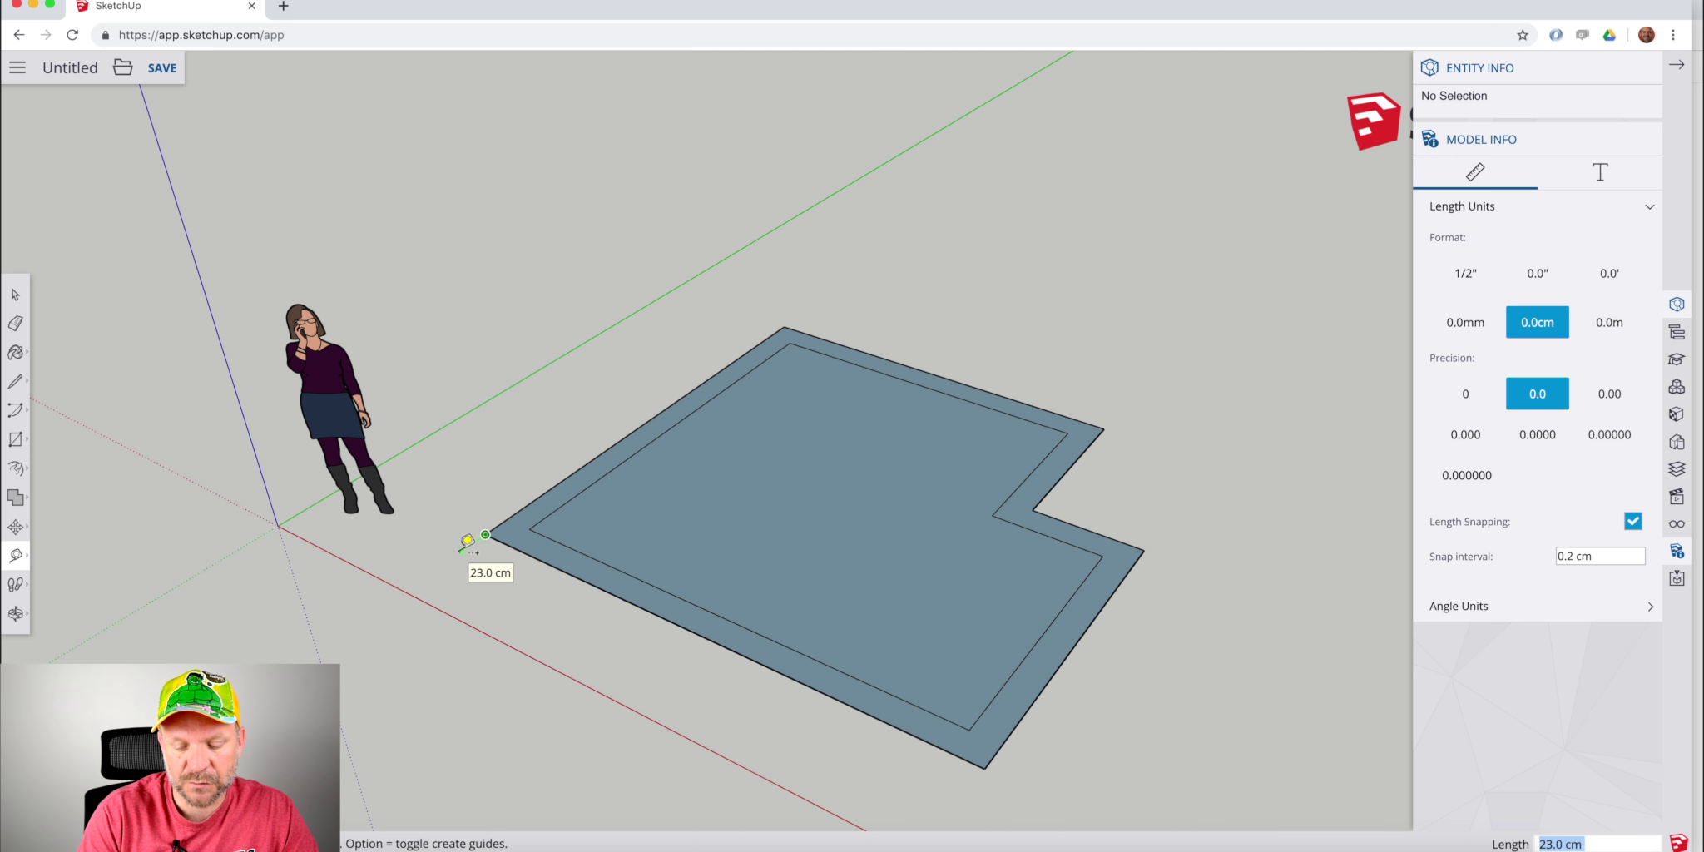
pyautogui.write('40')
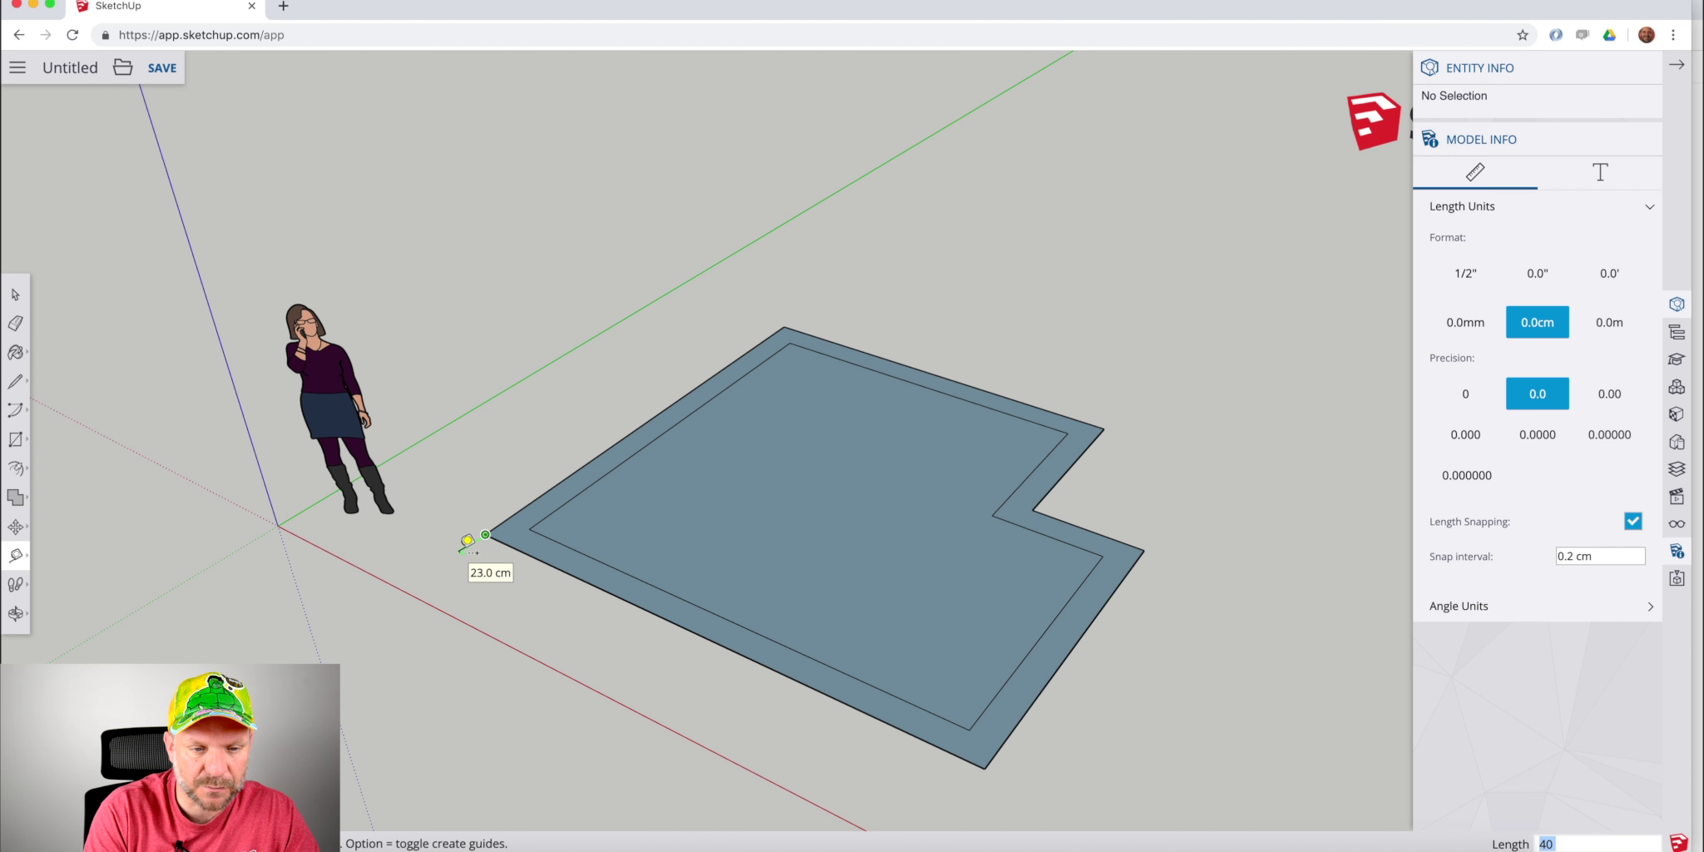
pyautogui.click(467, 541)
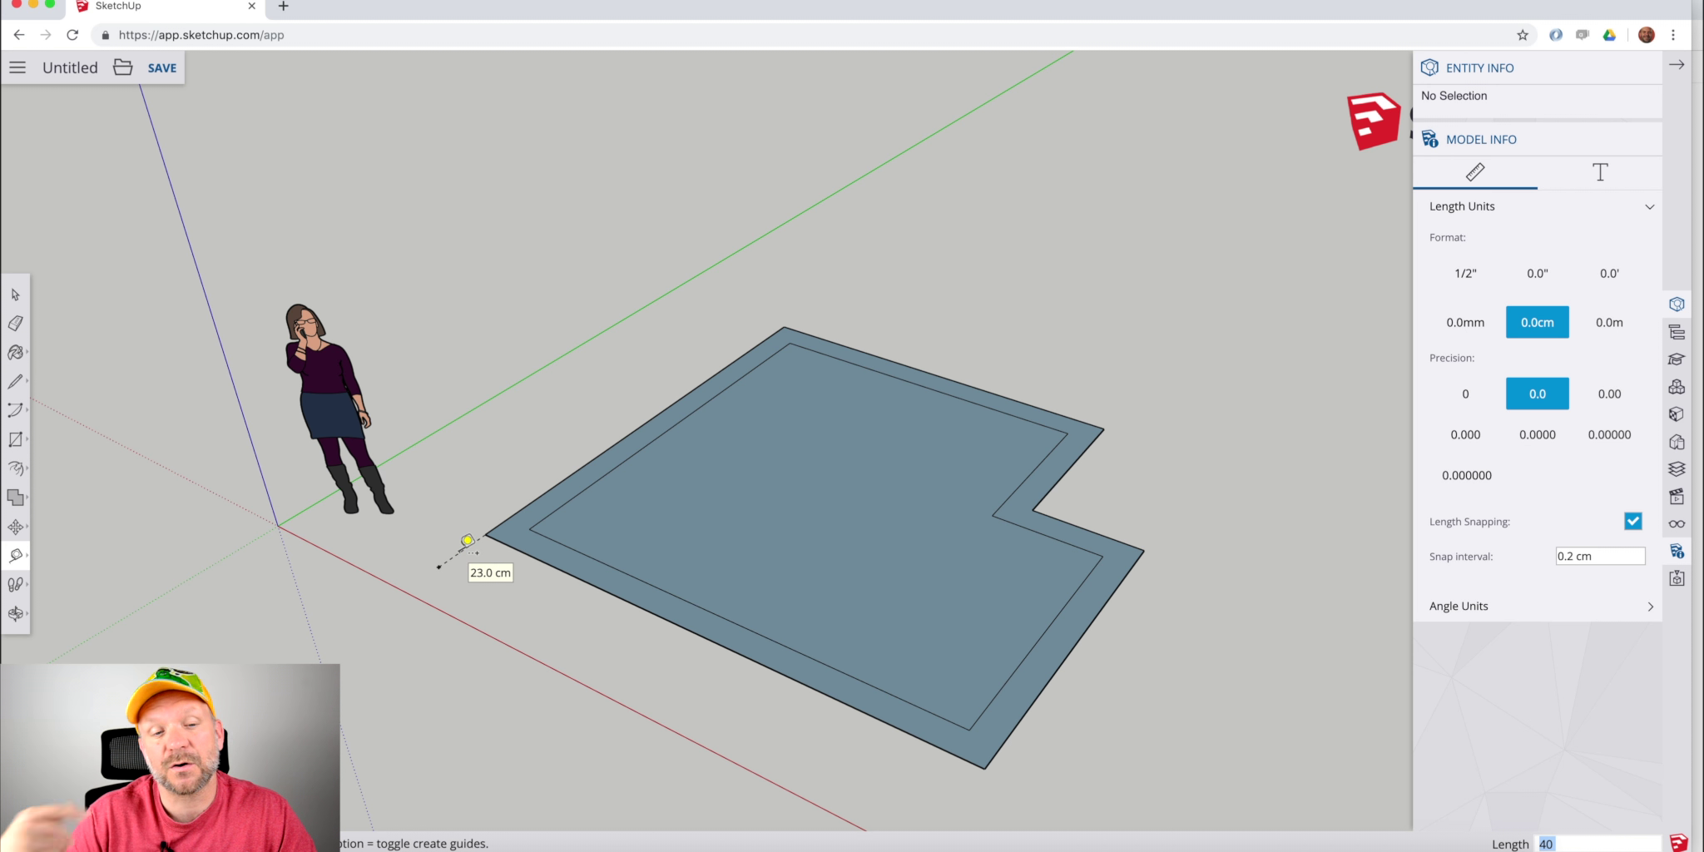
pyautogui.moveTo(468, 541); pyautogui.dragTo(511, 668, button='middle')
pyautogui.click(483, 673)
pyautogui.write('120')
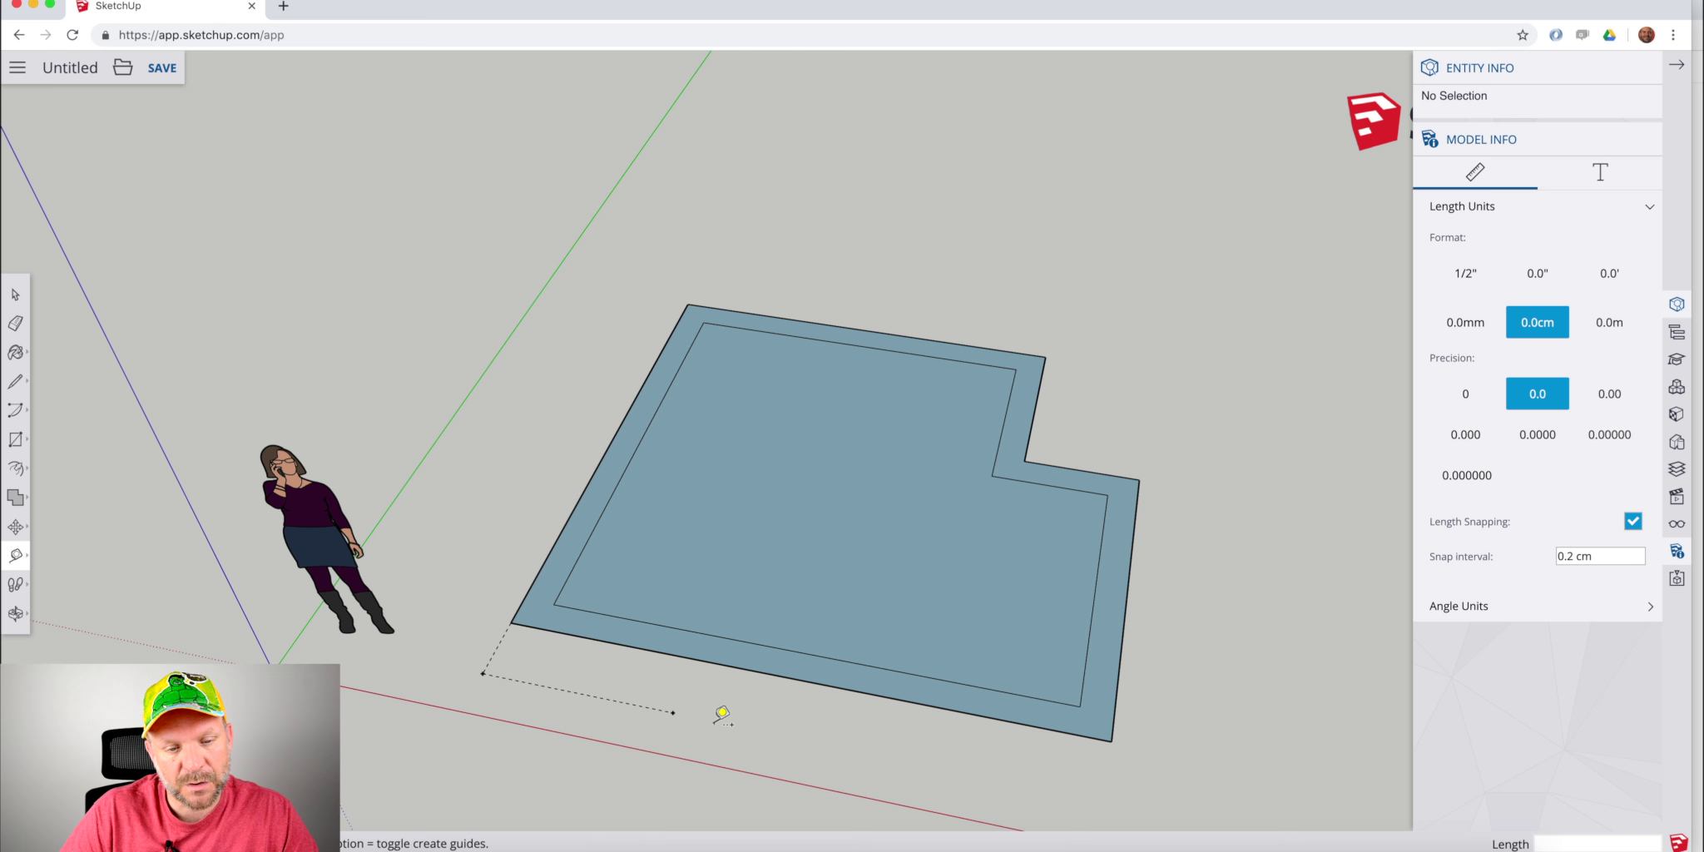
# Draw lines from the outer corner along both guides and back to the inner border line, forming a rectangular front extension.
pyautogui.write('l')
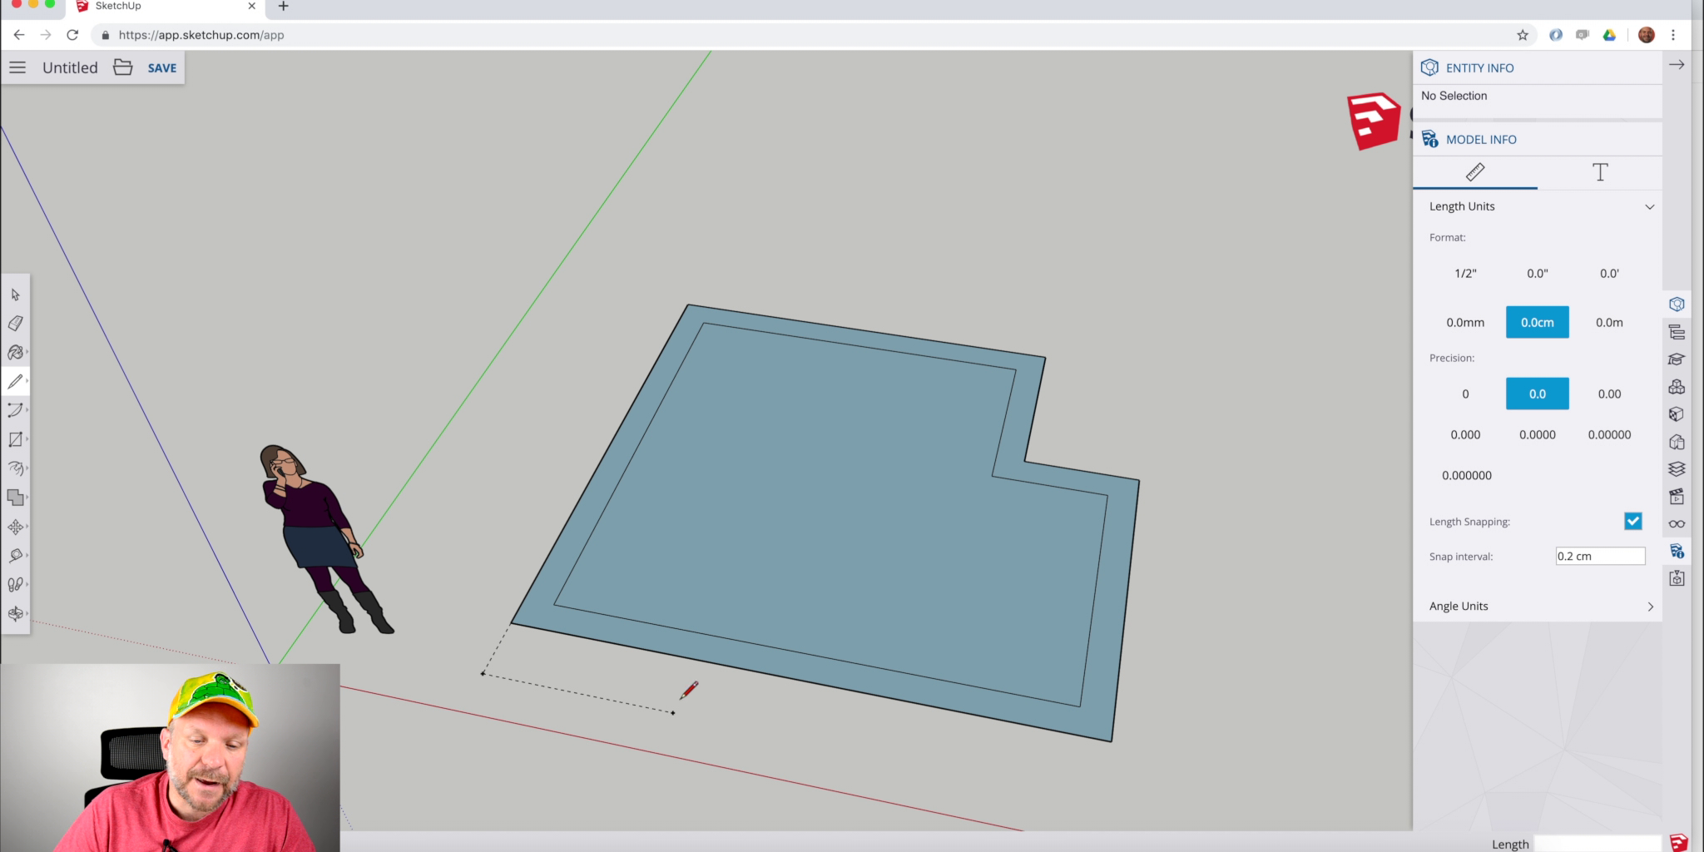
pyautogui.moveTo(609, 654); pyautogui.dragTo(582, 566, button='middle')
pyautogui.click(583, 569)
pyautogui.click(566, 623)
pyautogui.click(765, 643)
pyautogui.click(778, 562)
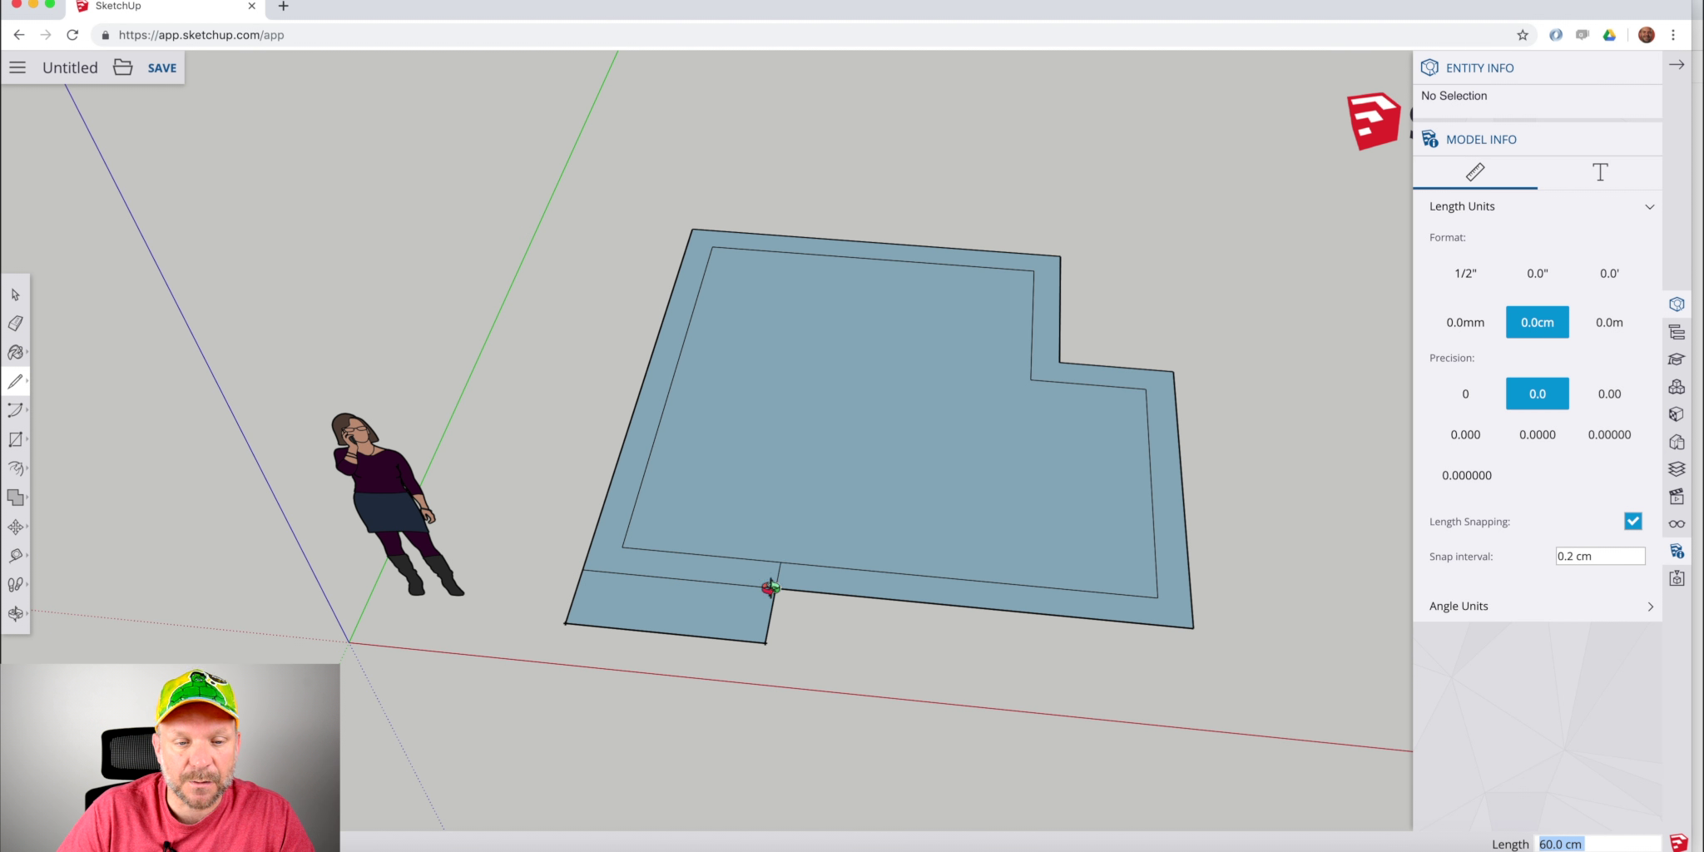
# Continue the inner side line to the extension's front edge and erase the two lines crossing the extension.
pyautogui.moveTo(768, 589); pyautogui.dragTo(692, 596, button='middle')
pyautogui.click(610, 505)
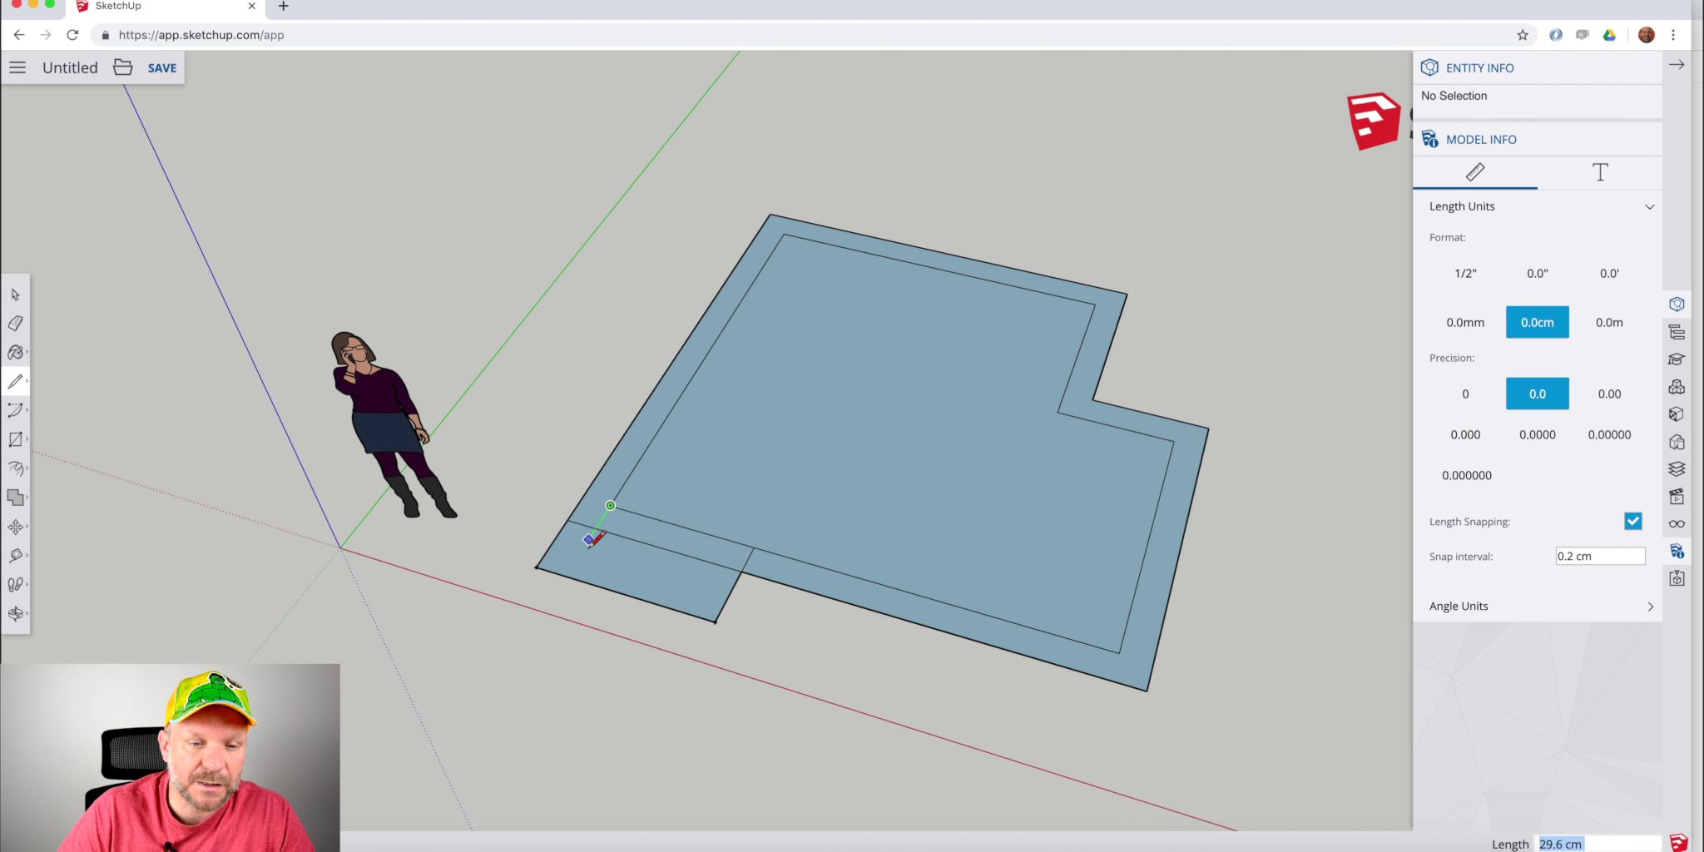
pyautogui.click(567, 573)
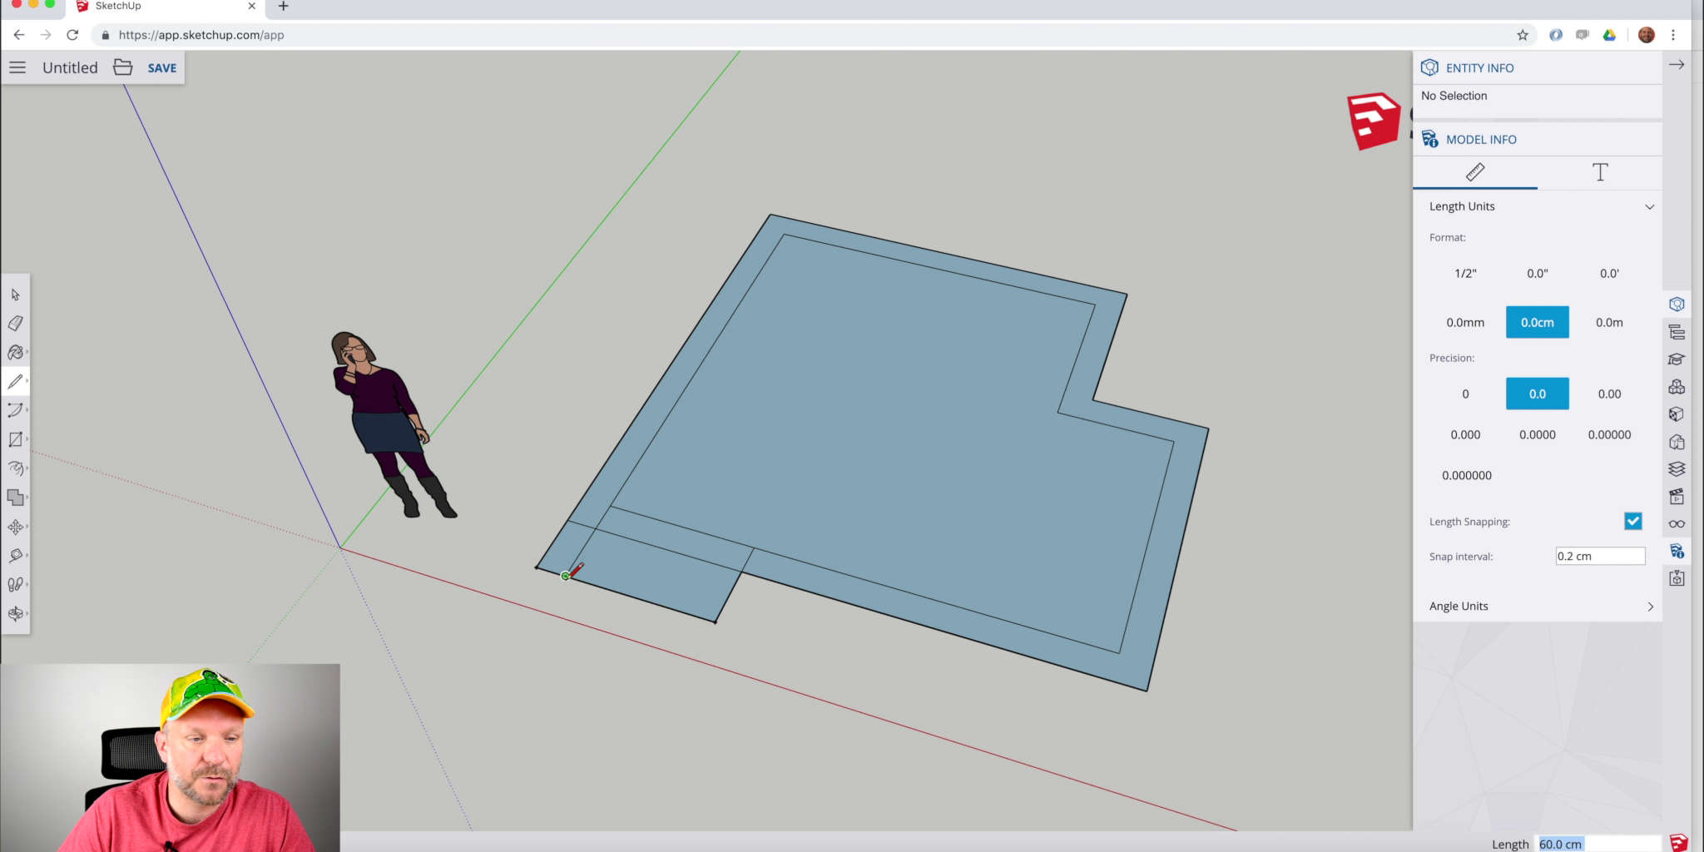
pyautogui.click(15, 323)
pyautogui.moveTo(678, 519); pyautogui.dragTo(691, 586)
# Mark 20 cm beyond the end of the inner front line with a guide, and draw a line from there to the extension's front edge.
pyautogui.click(15, 381)
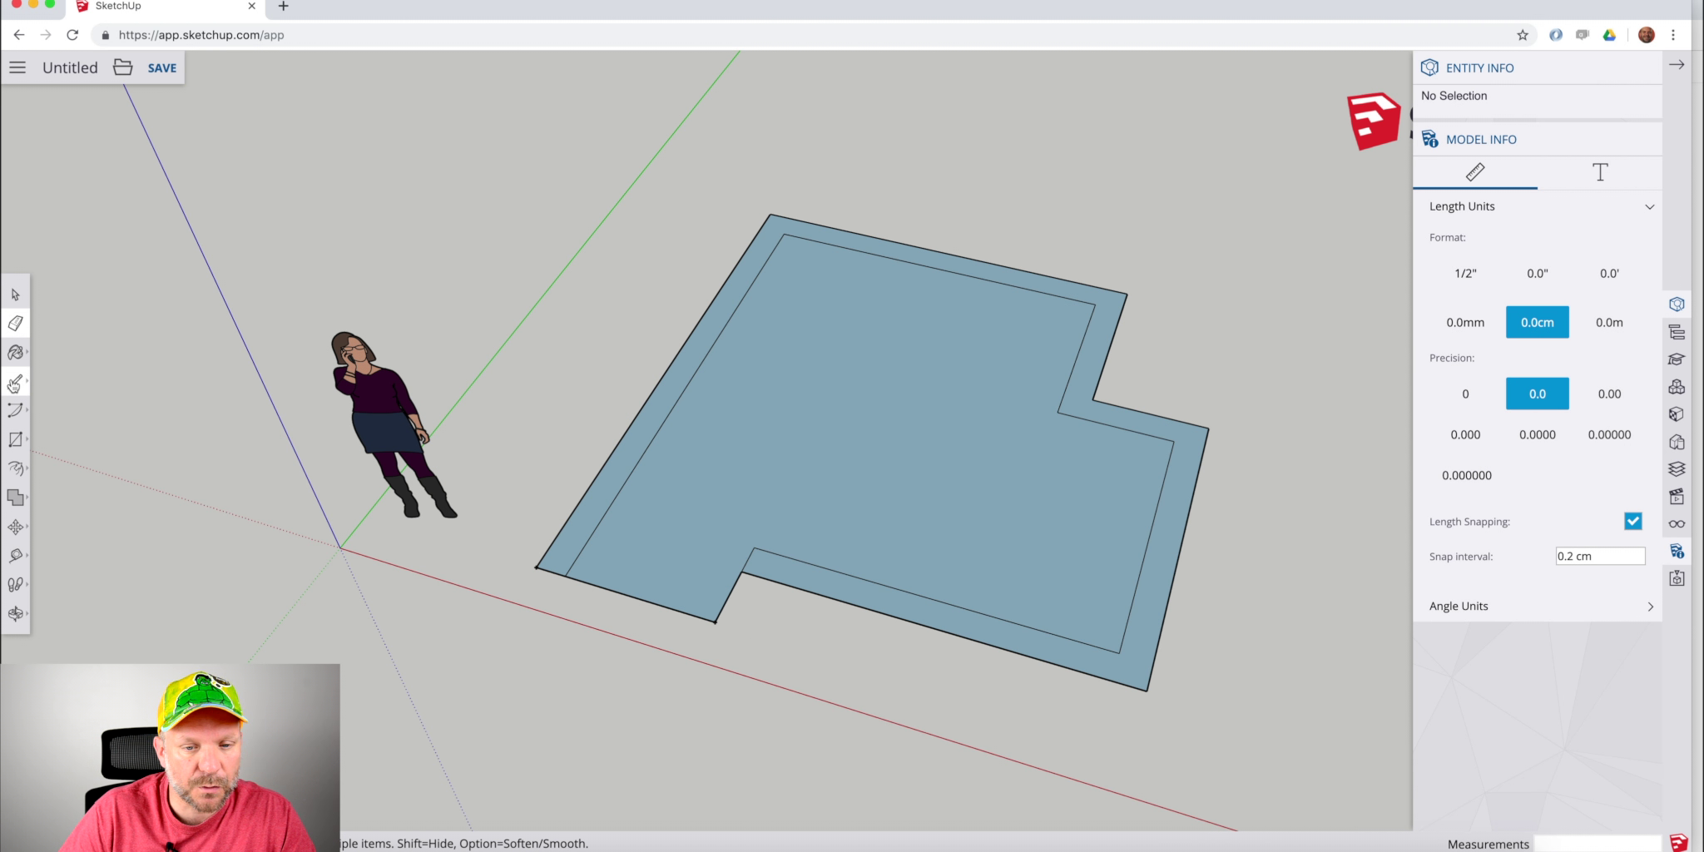
pyautogui.click(15, 555)
pyautogui.click(754, 547)
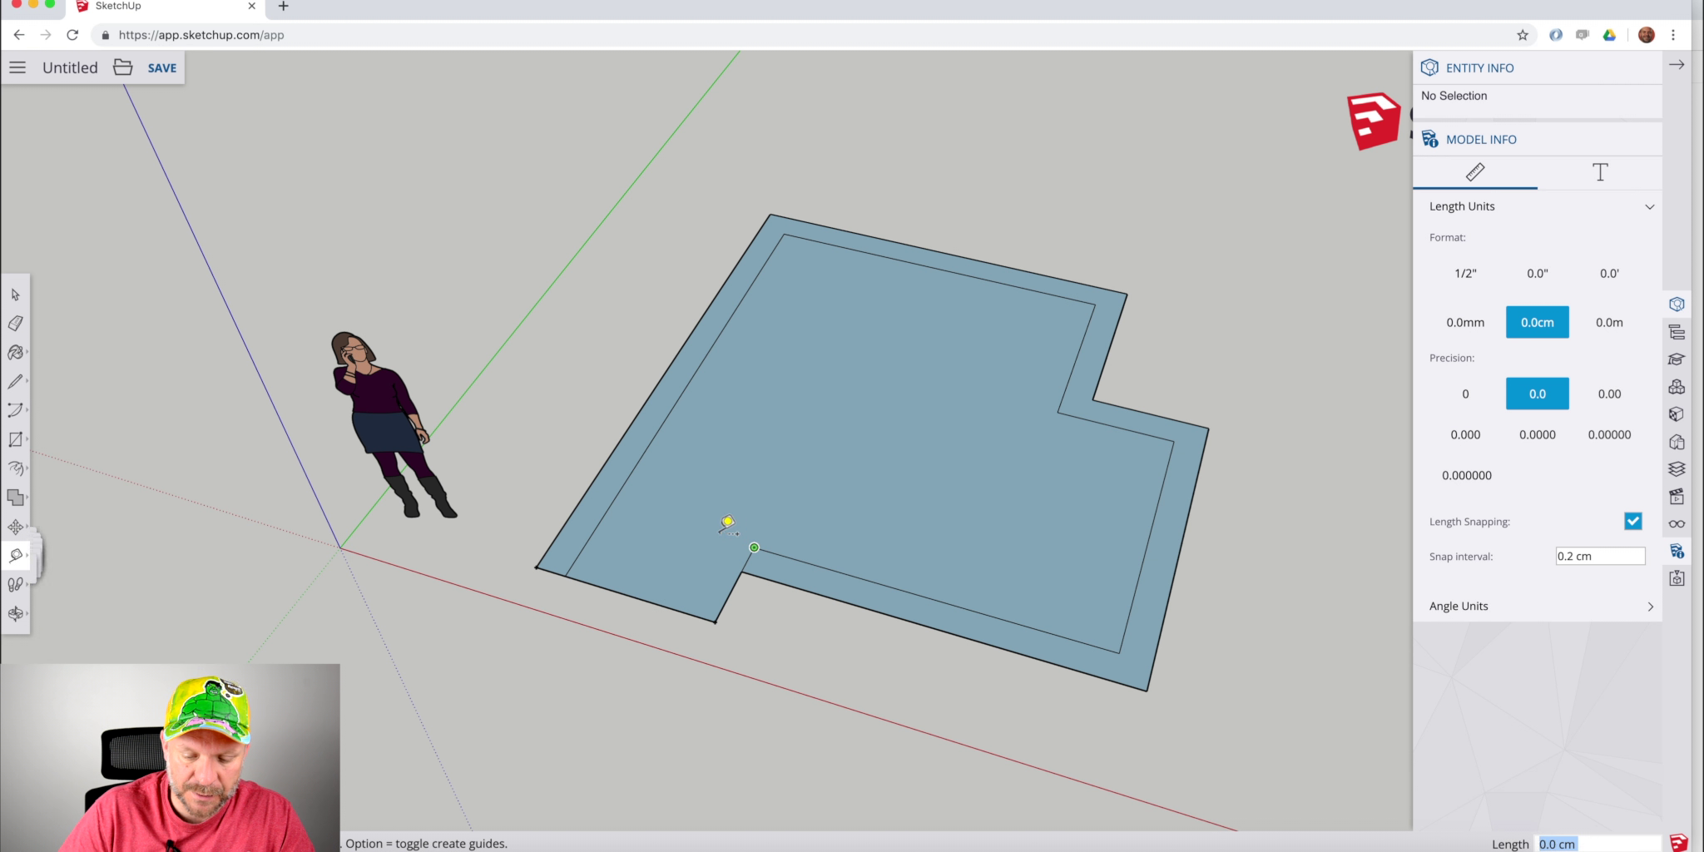
pyautogui.write('20')
pyautogui.press('Return')
pyautogui.press('l')
pyautogui.click(724, 539)
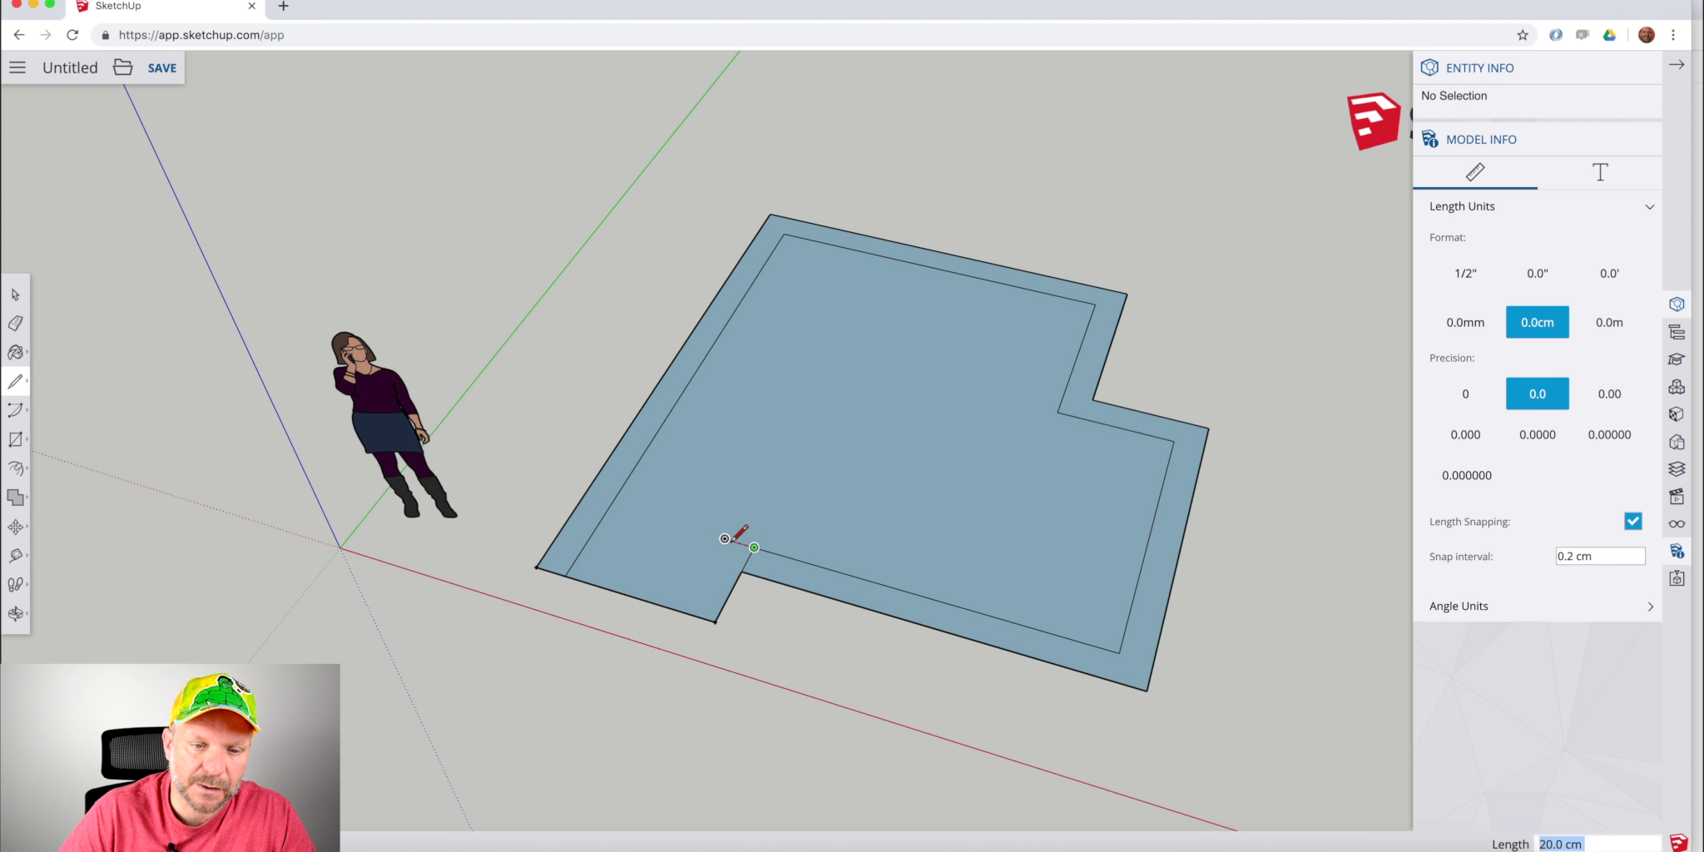
pyautogui.click(684, 612)
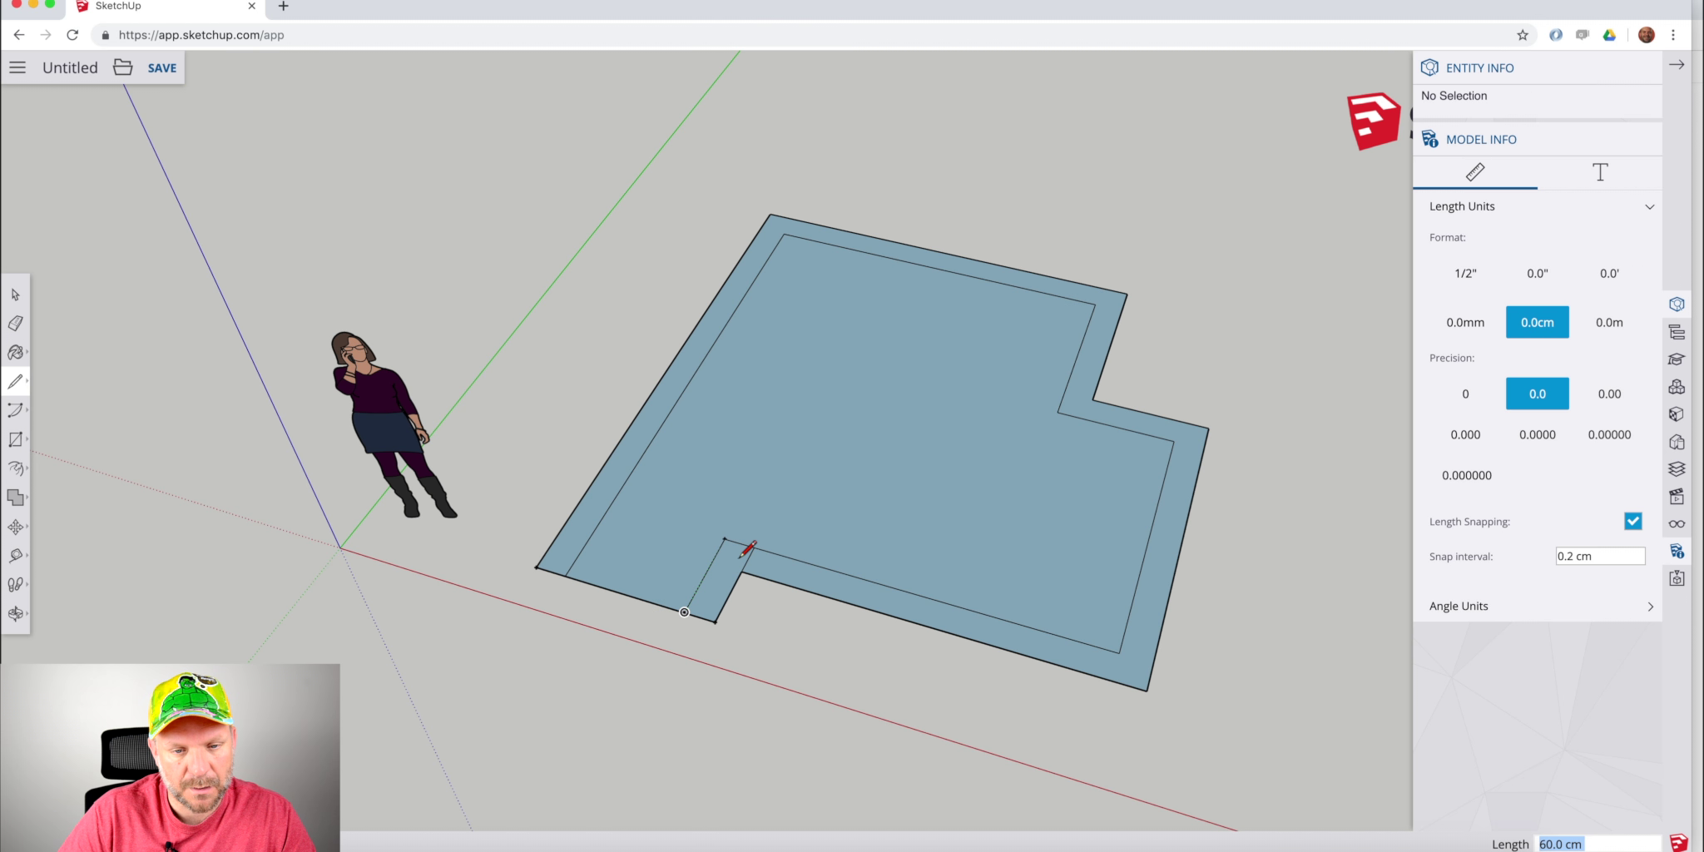
# Erase the short edge crossing the border at the extension's inward corner.
pyautogui.press('o')
pyautogui.moveTo(795, 578)
pyautogui.mouseDown()
pyautogui.moveTo(928, 526)
pyautogui.moveTo(860, 564)
pyautogui.moveTo(745, 548)
pyautogui.mouseUp()
pyautogui.press('e')
pyautogui.scroll(5, 745, 547)
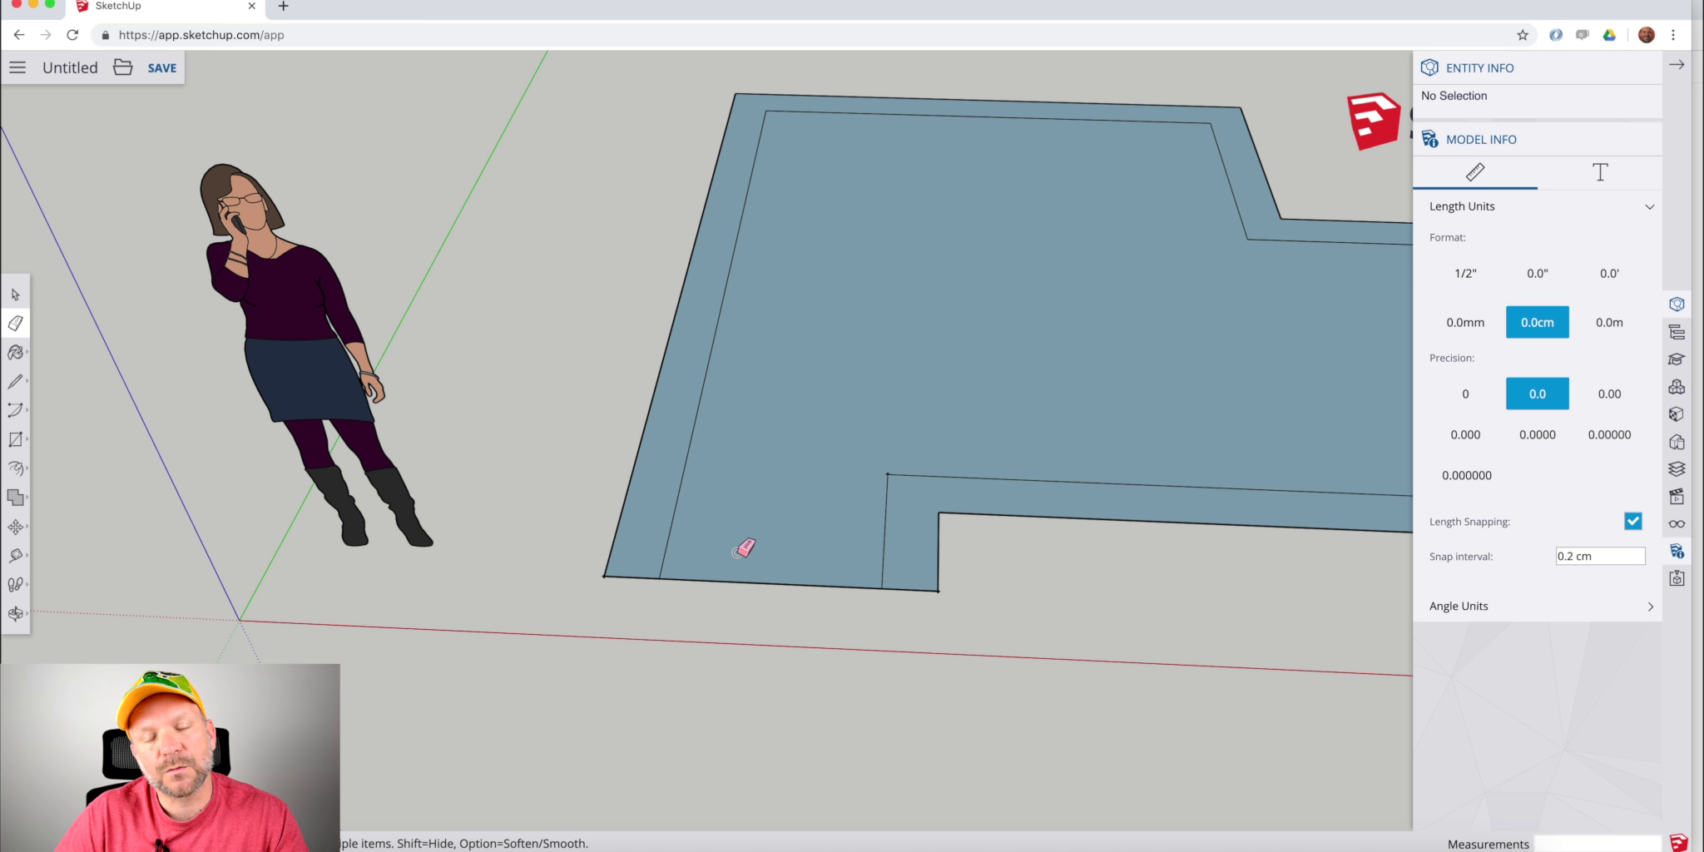
pyautogui.moveTo(887, 562)
pyautogui.mouseDown(button='middle')
pyautogui.moveTo(707, 540)
pyautogui.moveTo(749, 558)
pyautogui.mouseUp(button='middle')
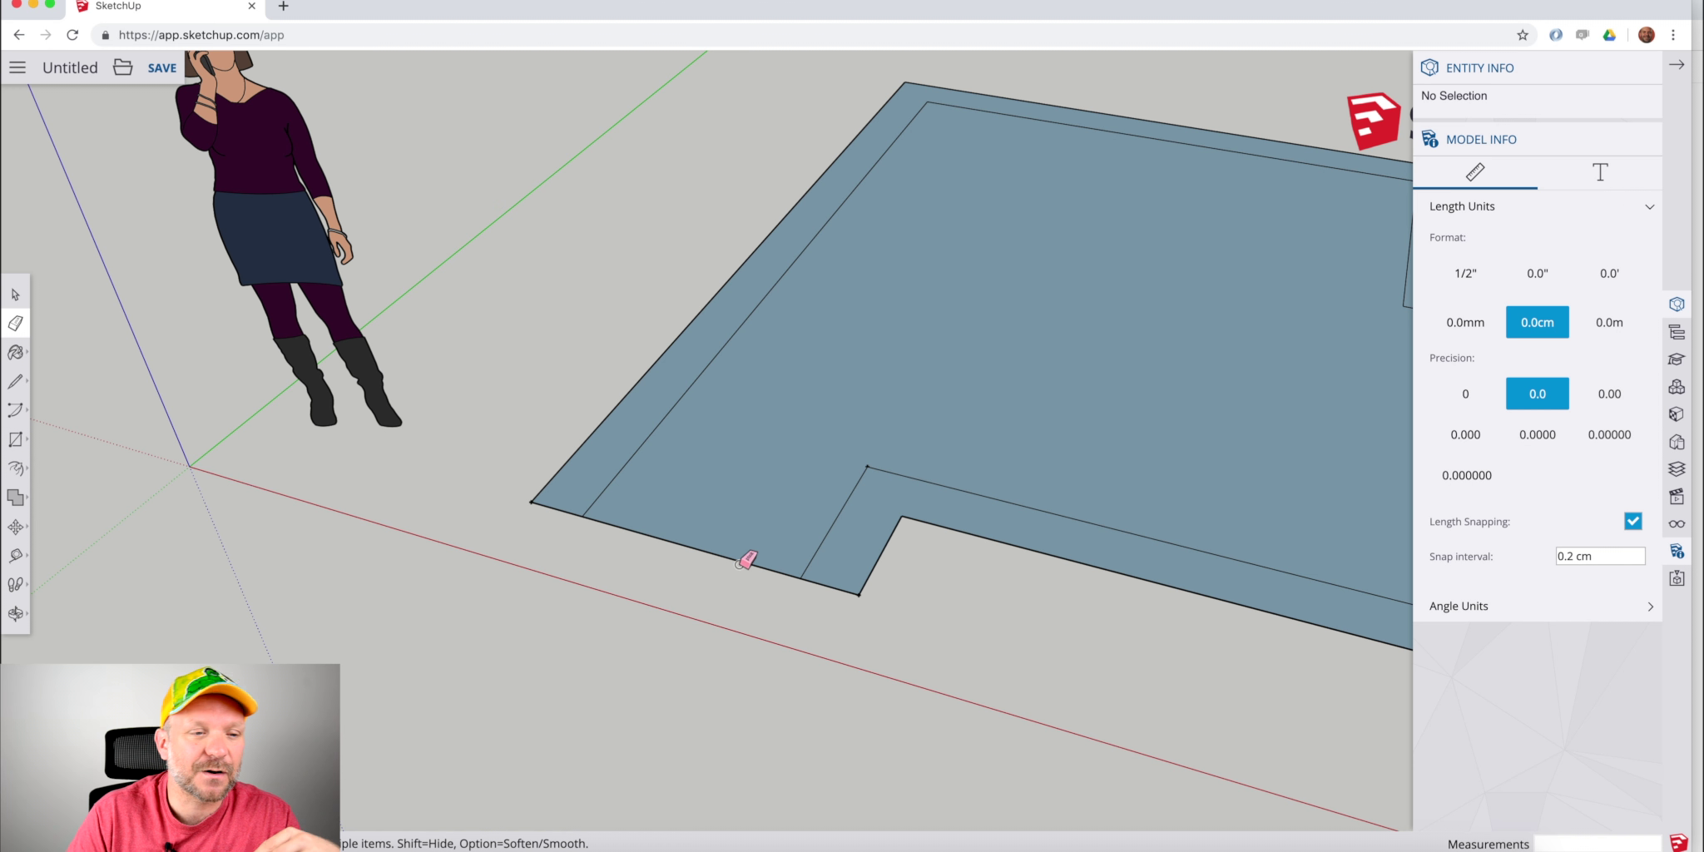
# Delete all guides from the model, including the leftover guide points at the extension's corners.
pyautogui.click(15, 294)
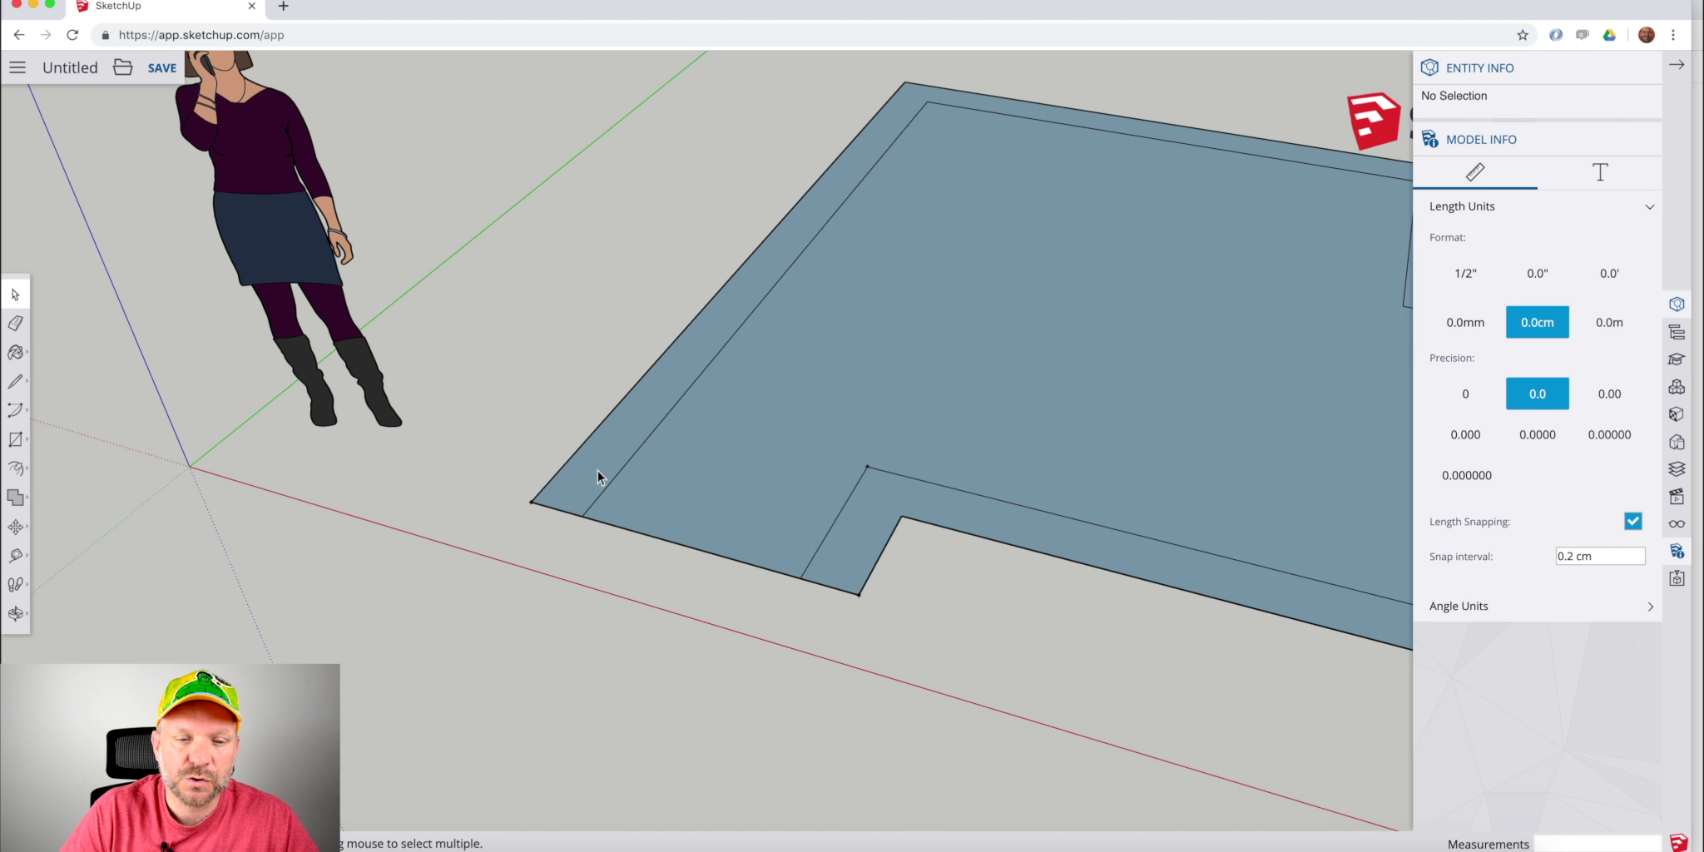
pyautogui.click(650, 536)
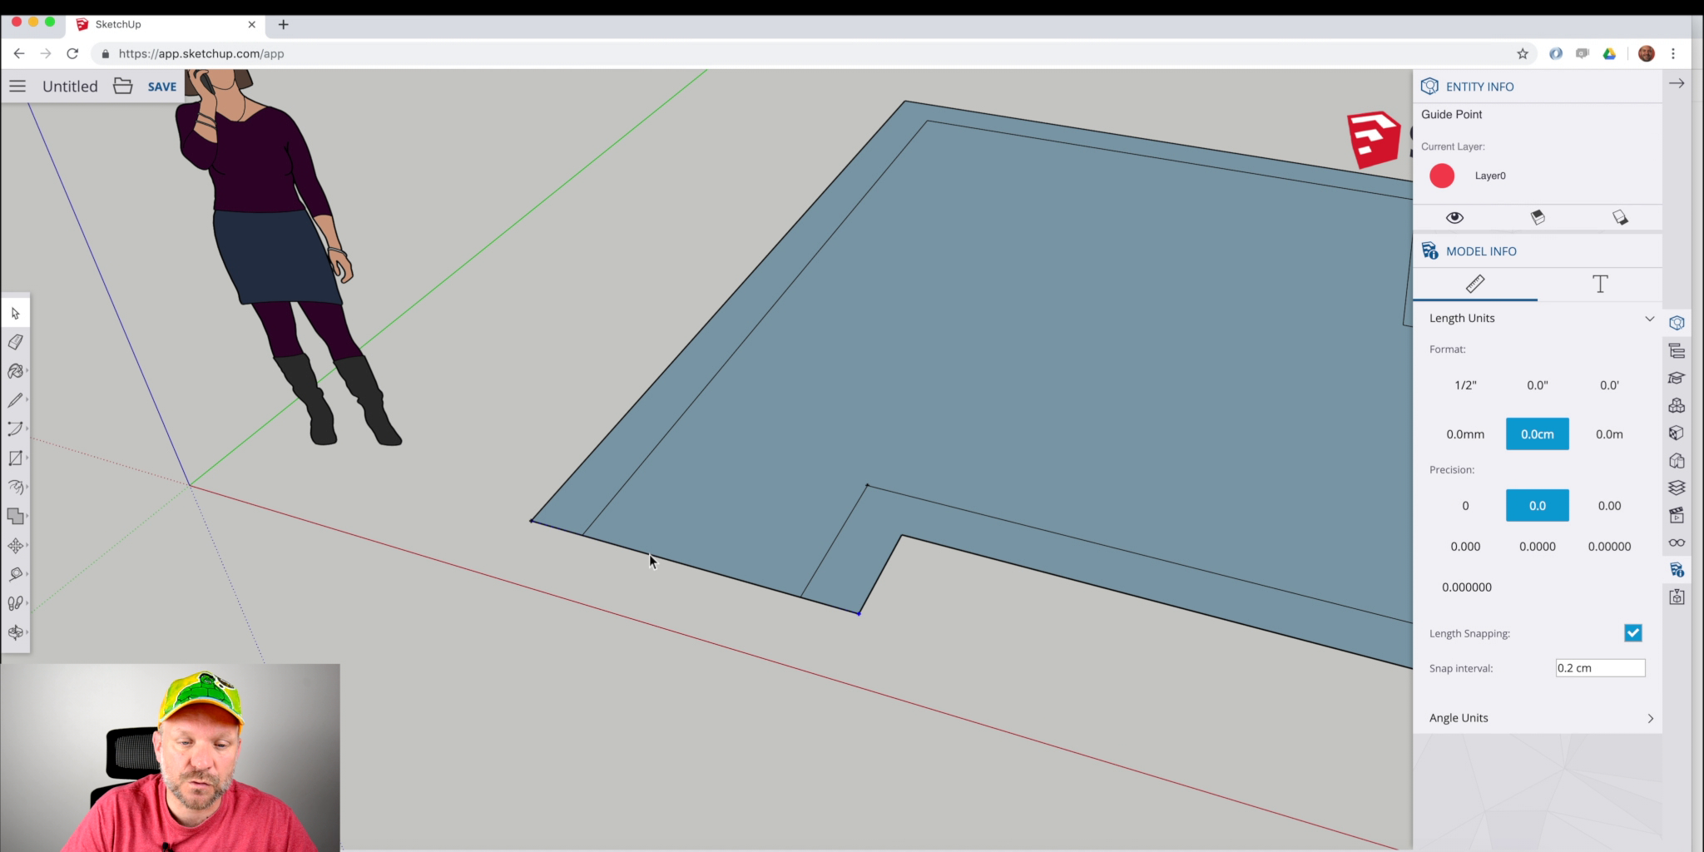
pyautogui.moveTo(687, 575); pyautogui.dragTo(589, 513, button='middle')
pyautogui.scroll(6, 831, 655)
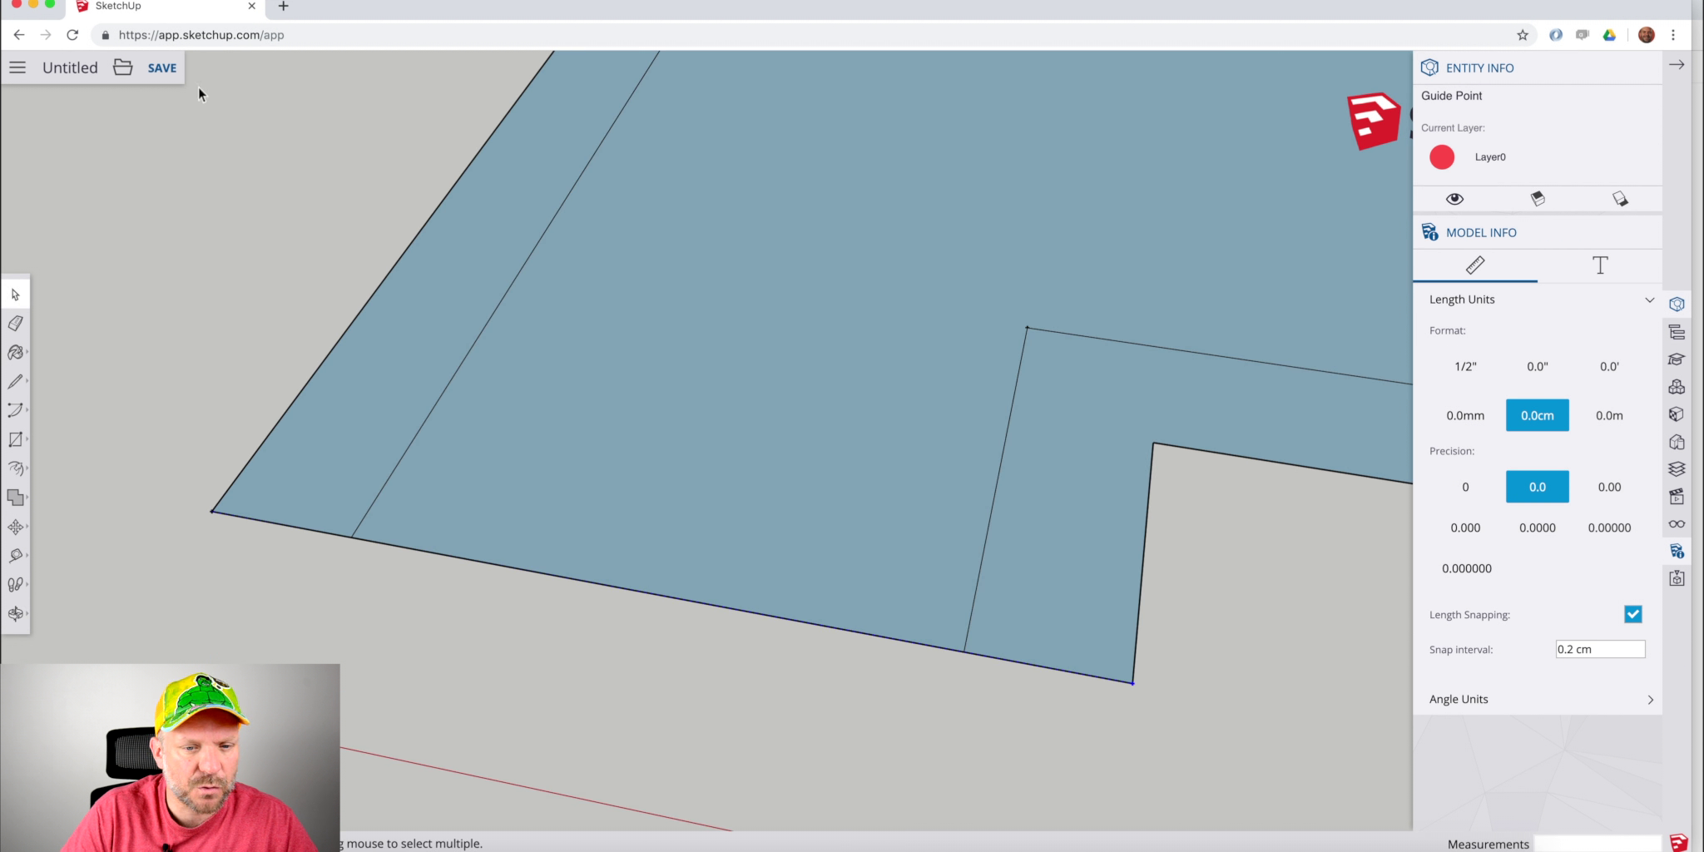
pyautogui.moveTo(714, 606); pyautogui.dragTo(688, 589, button='middle')
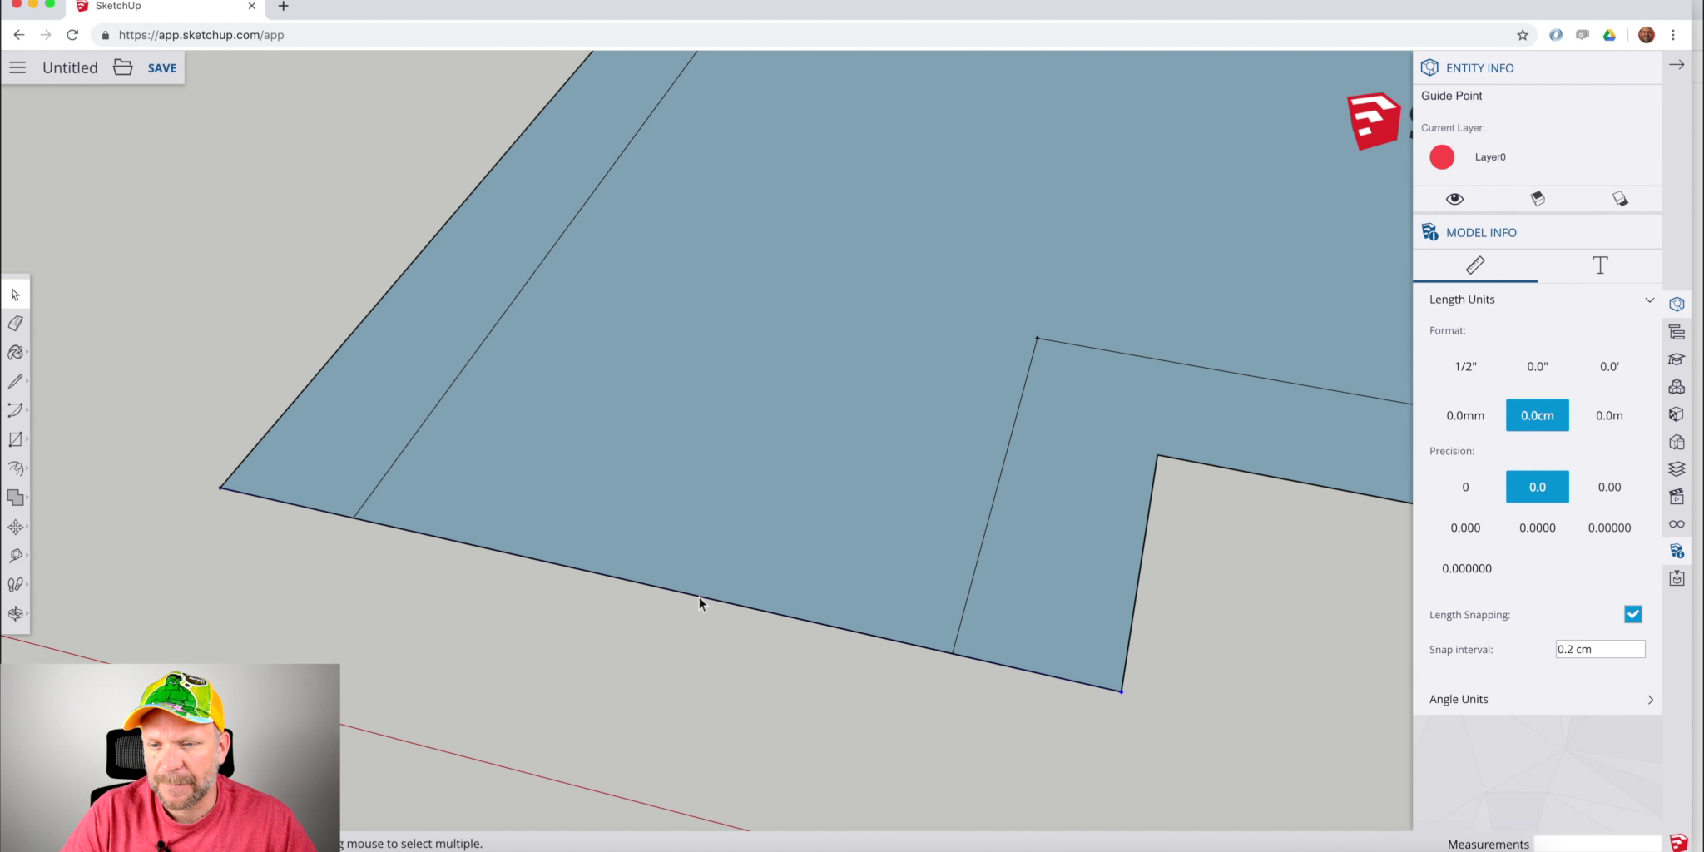
pyautogui.click(1677, 524)
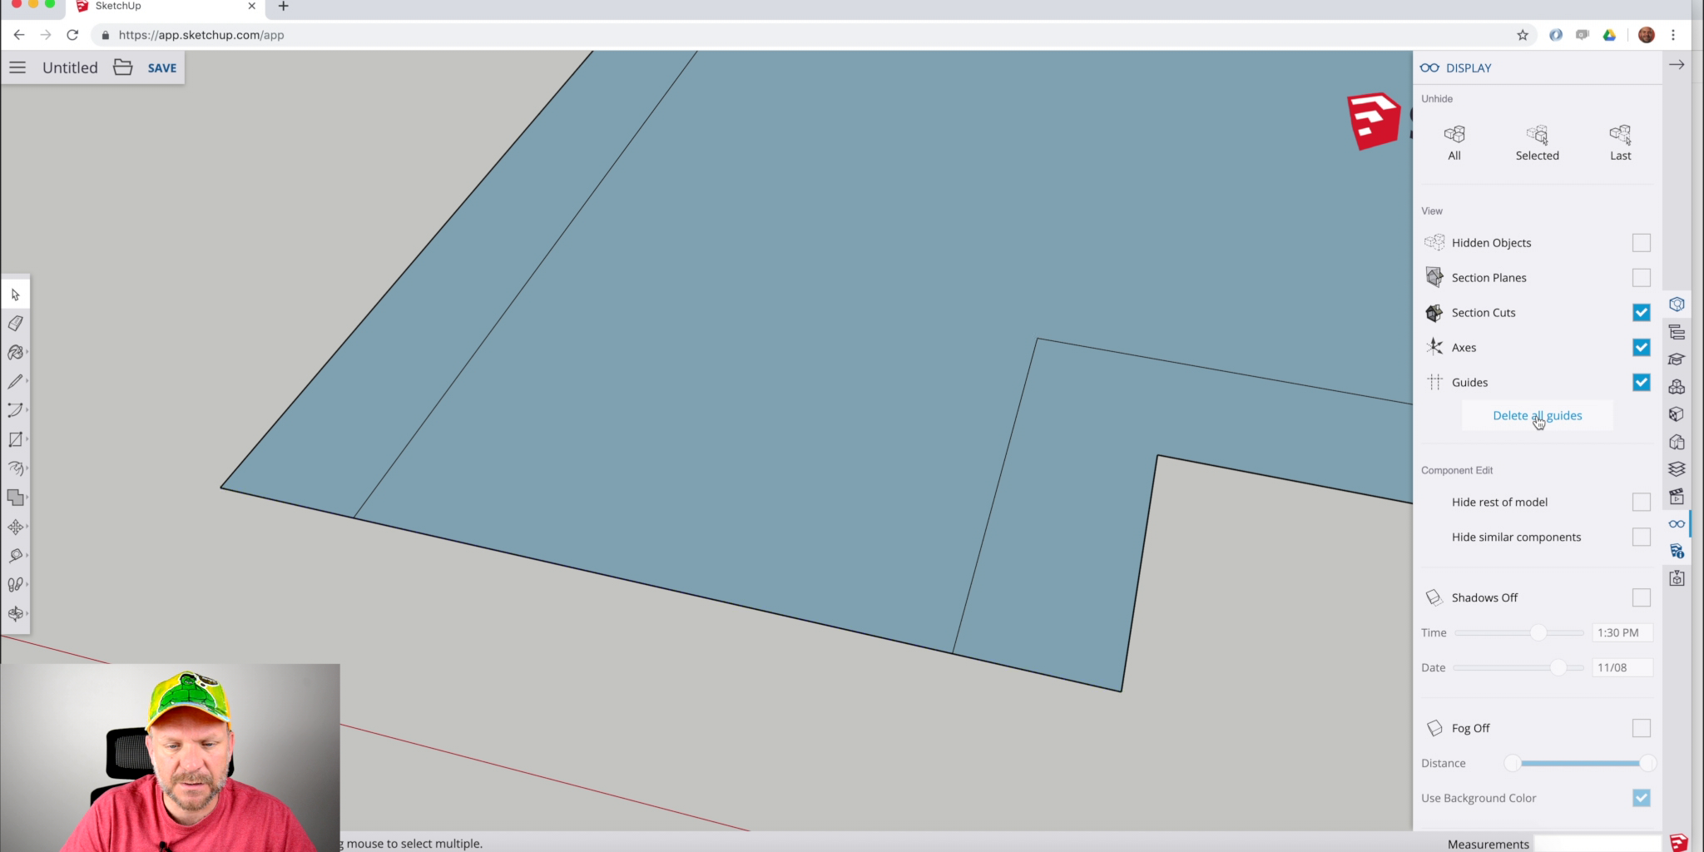
pyautogui.scroll(-1, 1539, 420)
# Try to offset the extension's front edge segment between the two inner lines on its own.
pyautogui.click(825, 624)
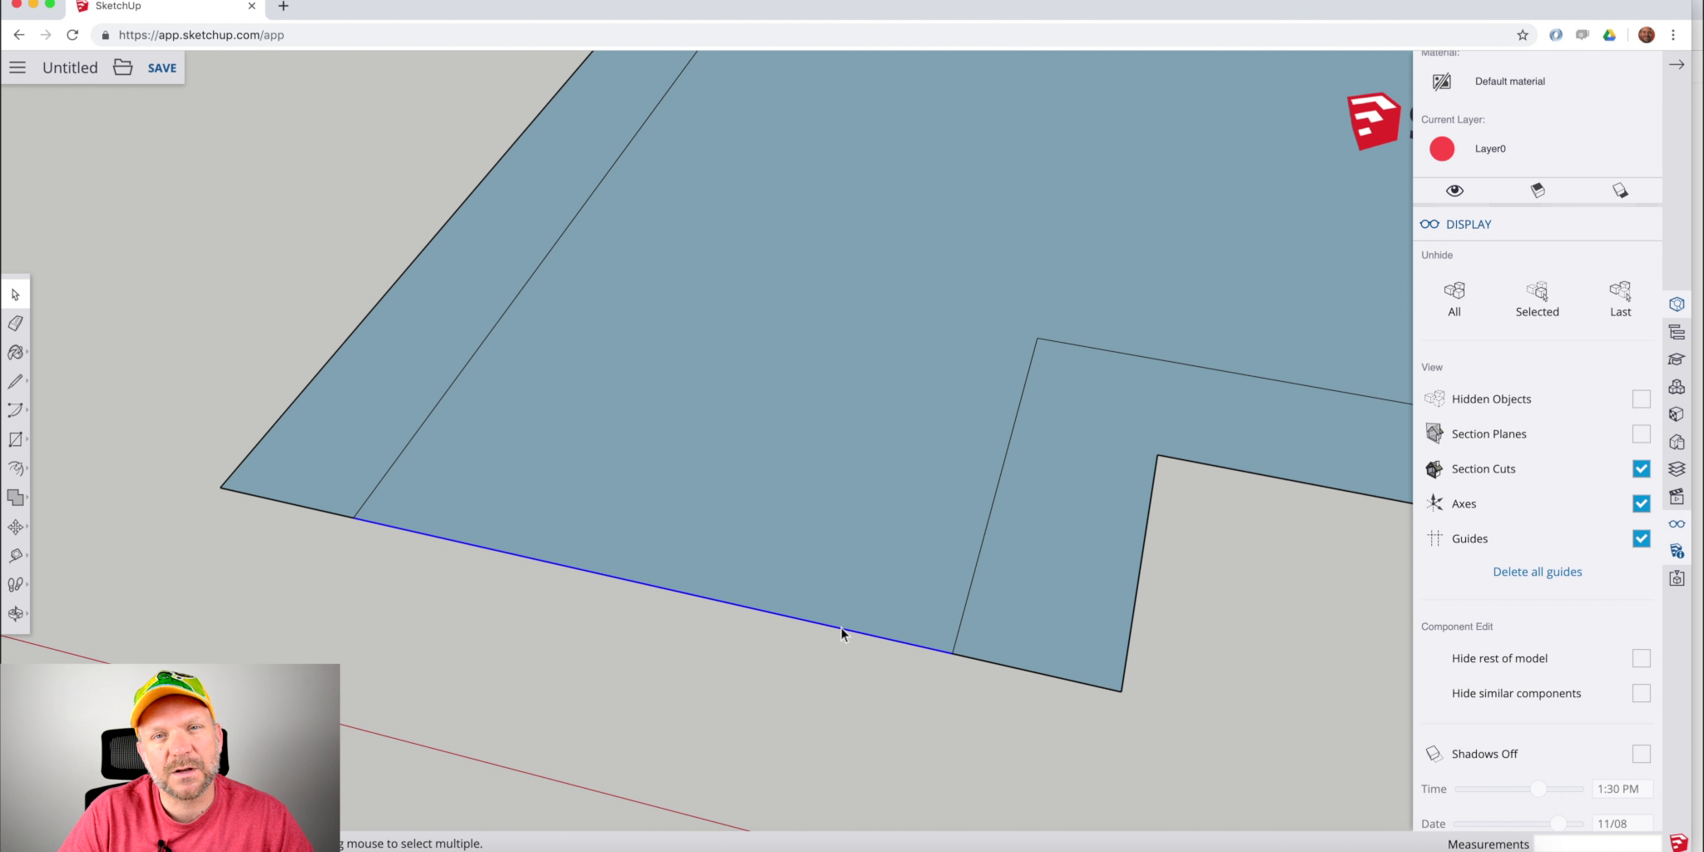
pyautogui.scroll(-1, 747, 644)
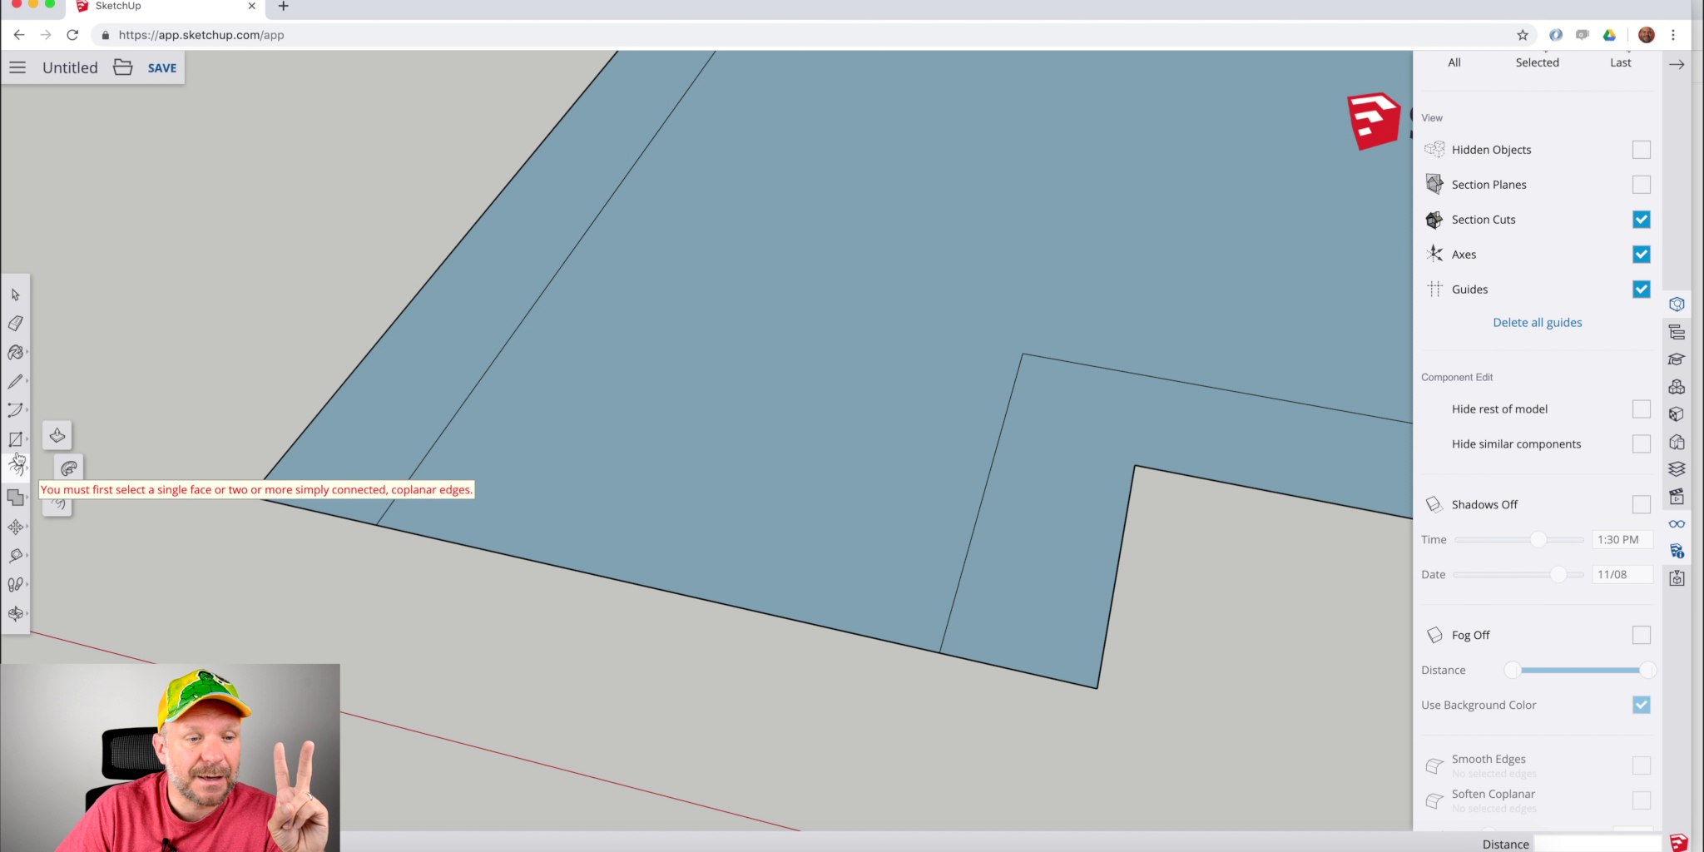
pyautogui.click(16, 526)
pyautogui.click(57, 493)
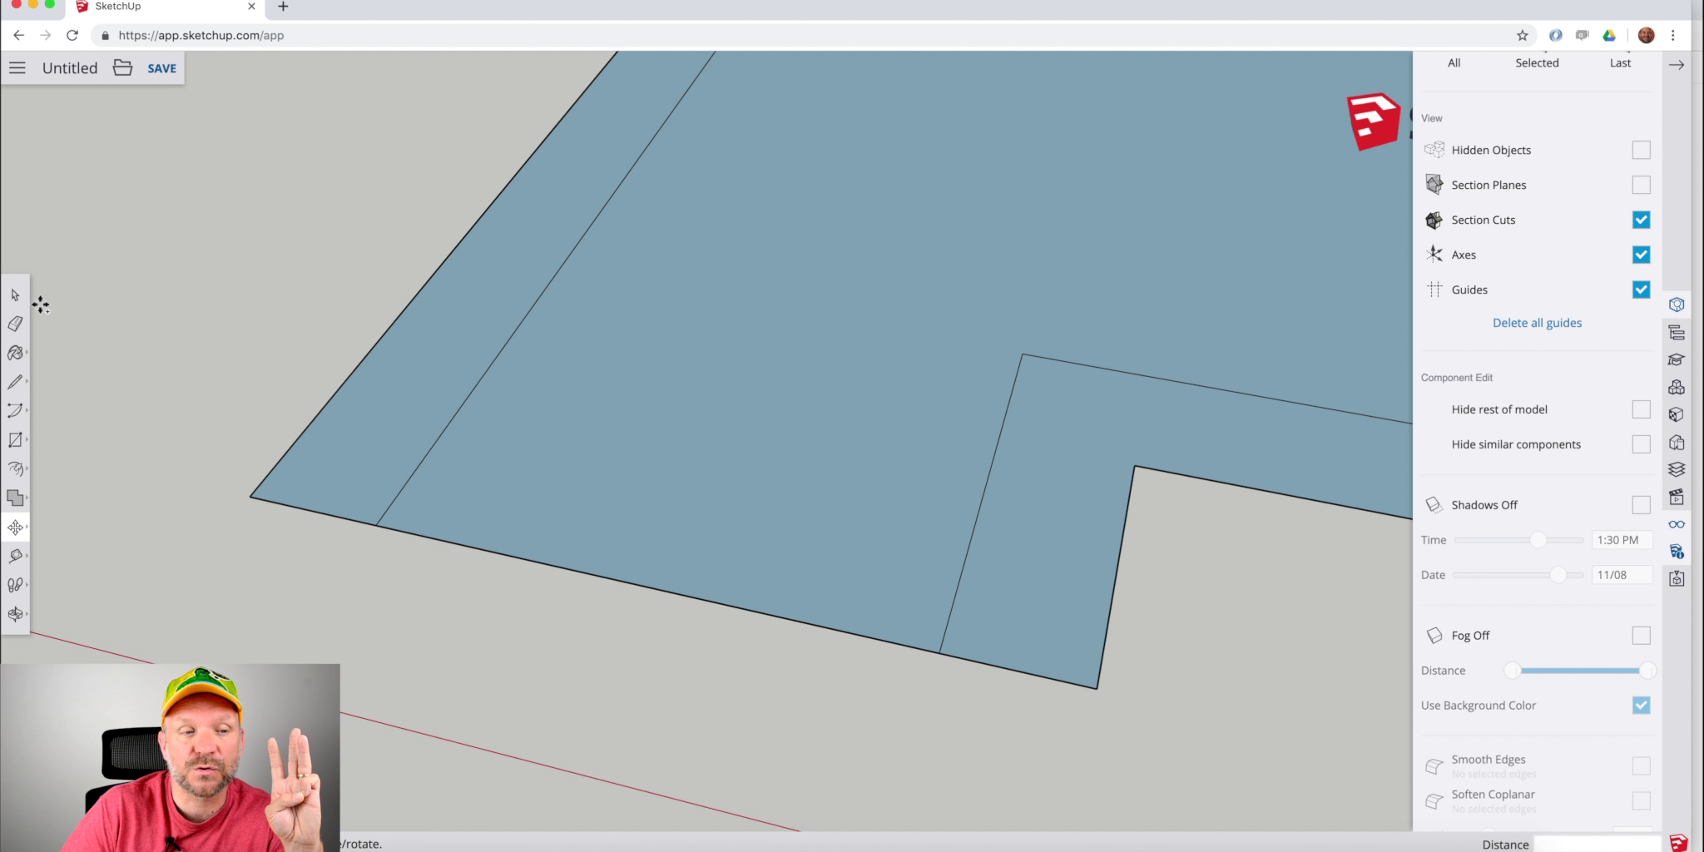
# Copy the extension's front edge segment between the two inner lines 20 cm inward along them.
pyautogui.click(15, 295)
pyautogui.click(642, 586)
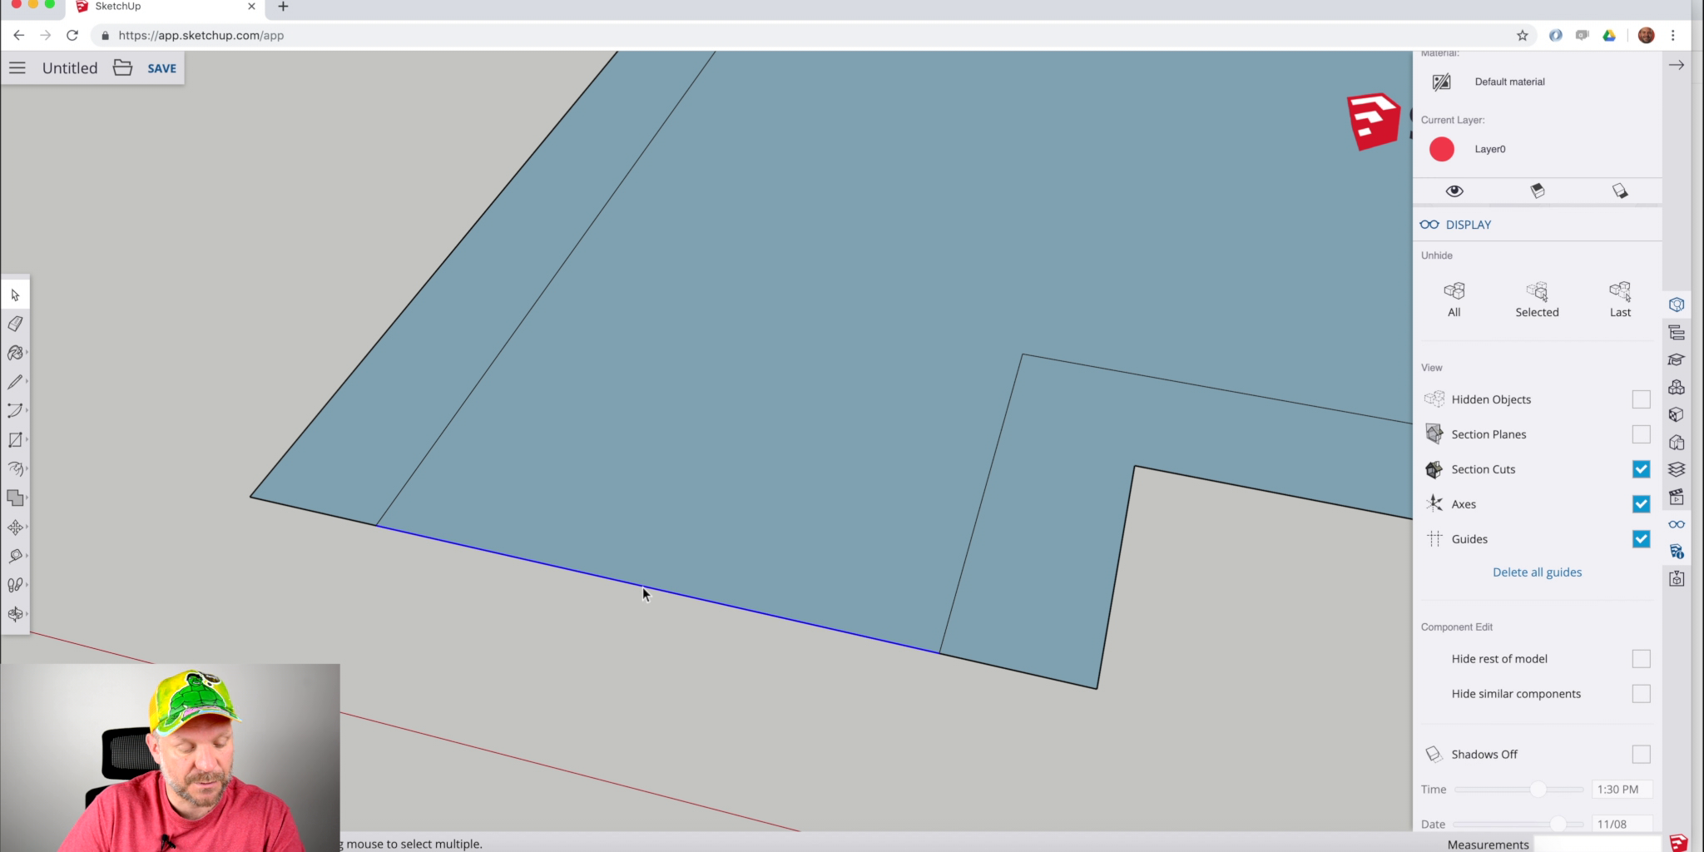
pyautogui.press('m')
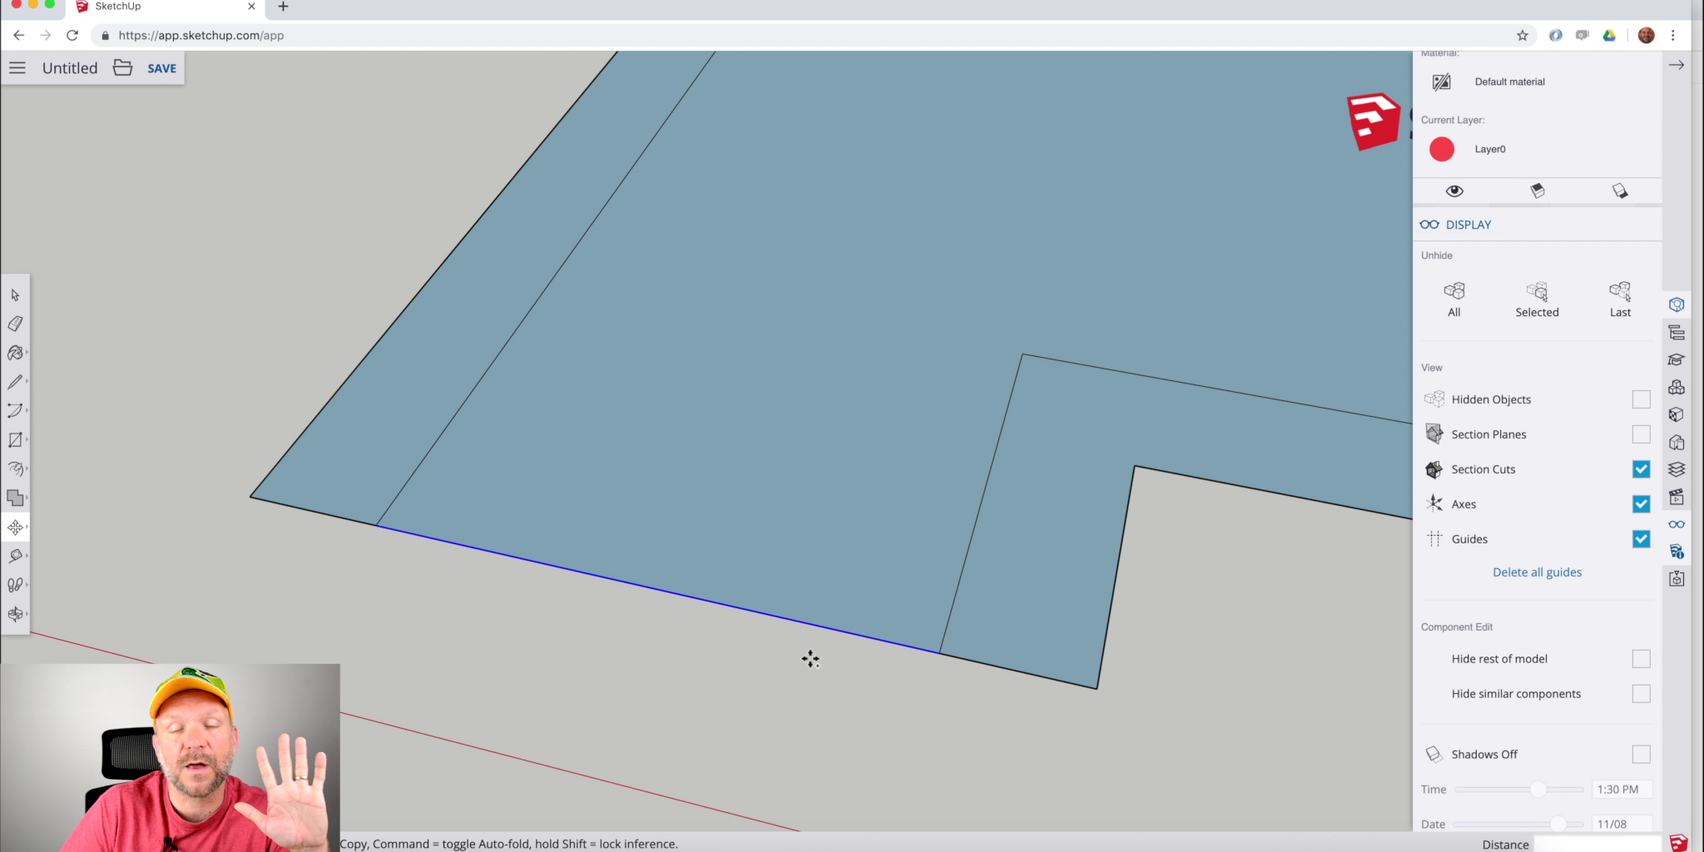
pyautogui.click(941, 652)
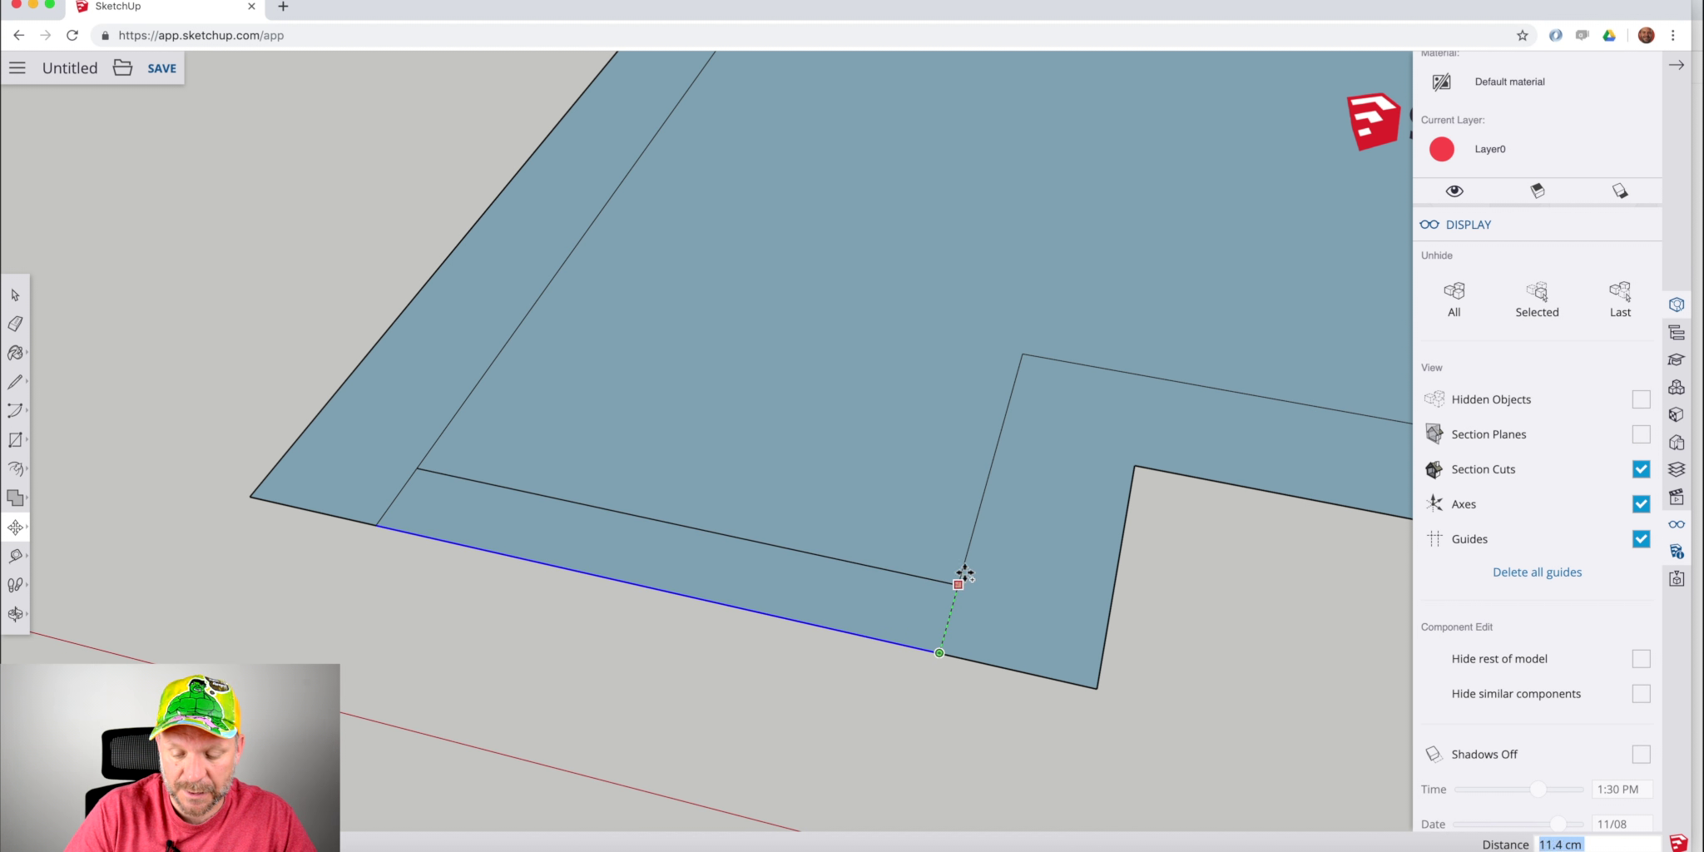
pyautogui.write('20')
pyautogui.press('Return')
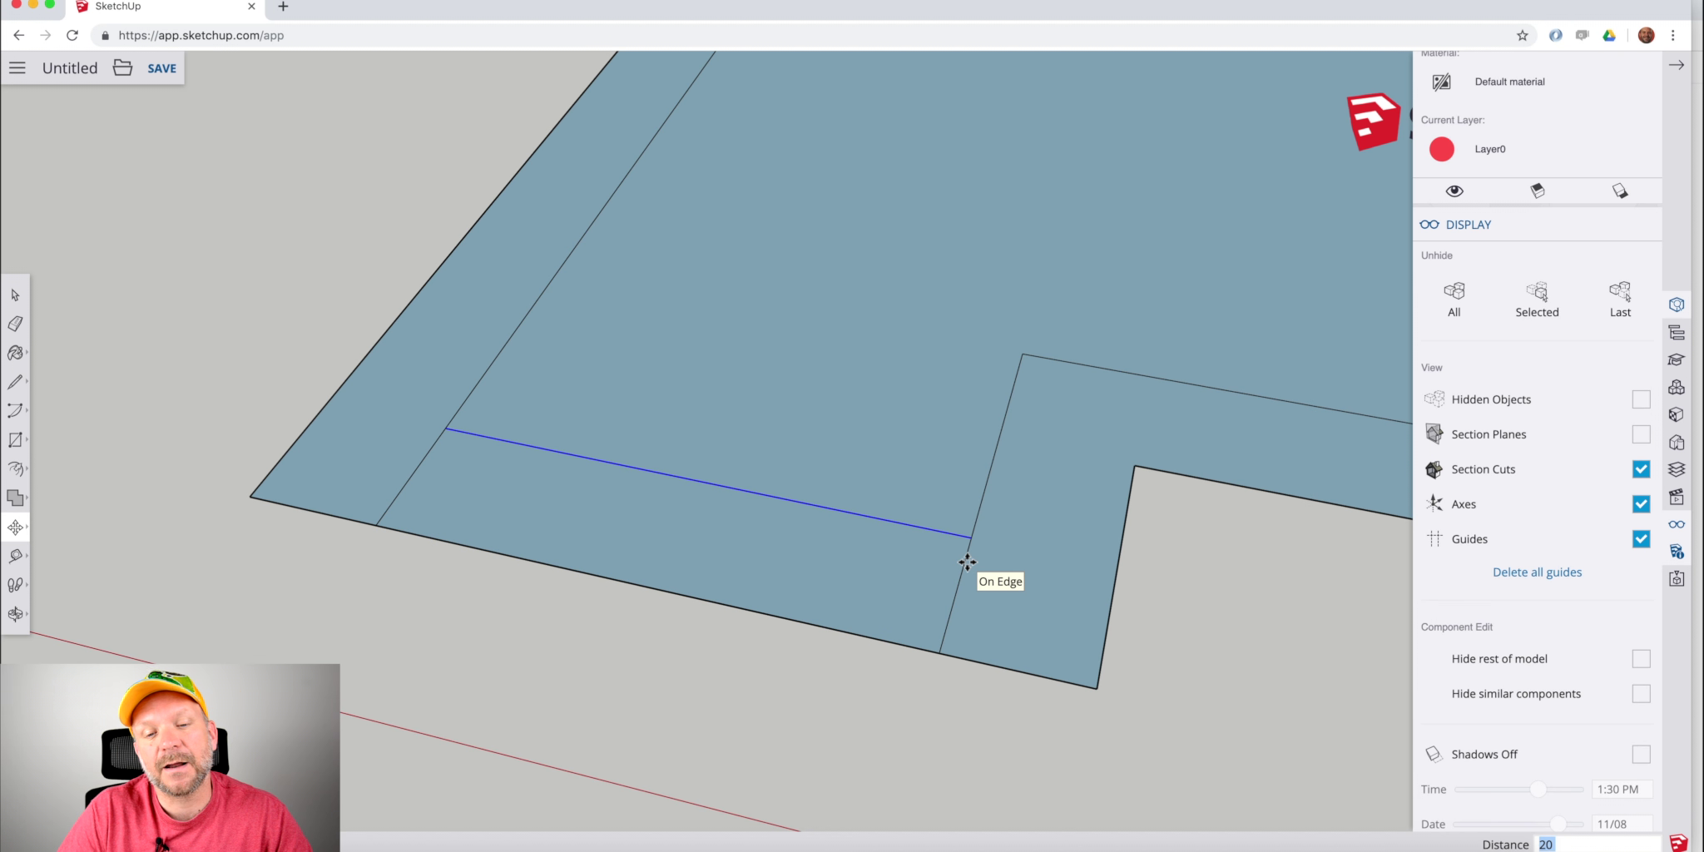
# Erase the two short ends of the inner lines that cross the extension's front border.
pyautogui.moveTo(967, 563)
pyautogui.mouseDown(button='middle')
pyautogui.moveTo(566, 490)
pyautogui.moveTo(525, 545)
pyautogui.moveTo(483, 533)
pyautogui.mouseUp(button='middle')
pyautogui.click(21, 334)
pyautogui.moveTo(526, 407); pyautogui.dragTo(711, 597)
pyautogui.scroll(1, 656, 550)
pyautogui.hotkey('shift', 'z')
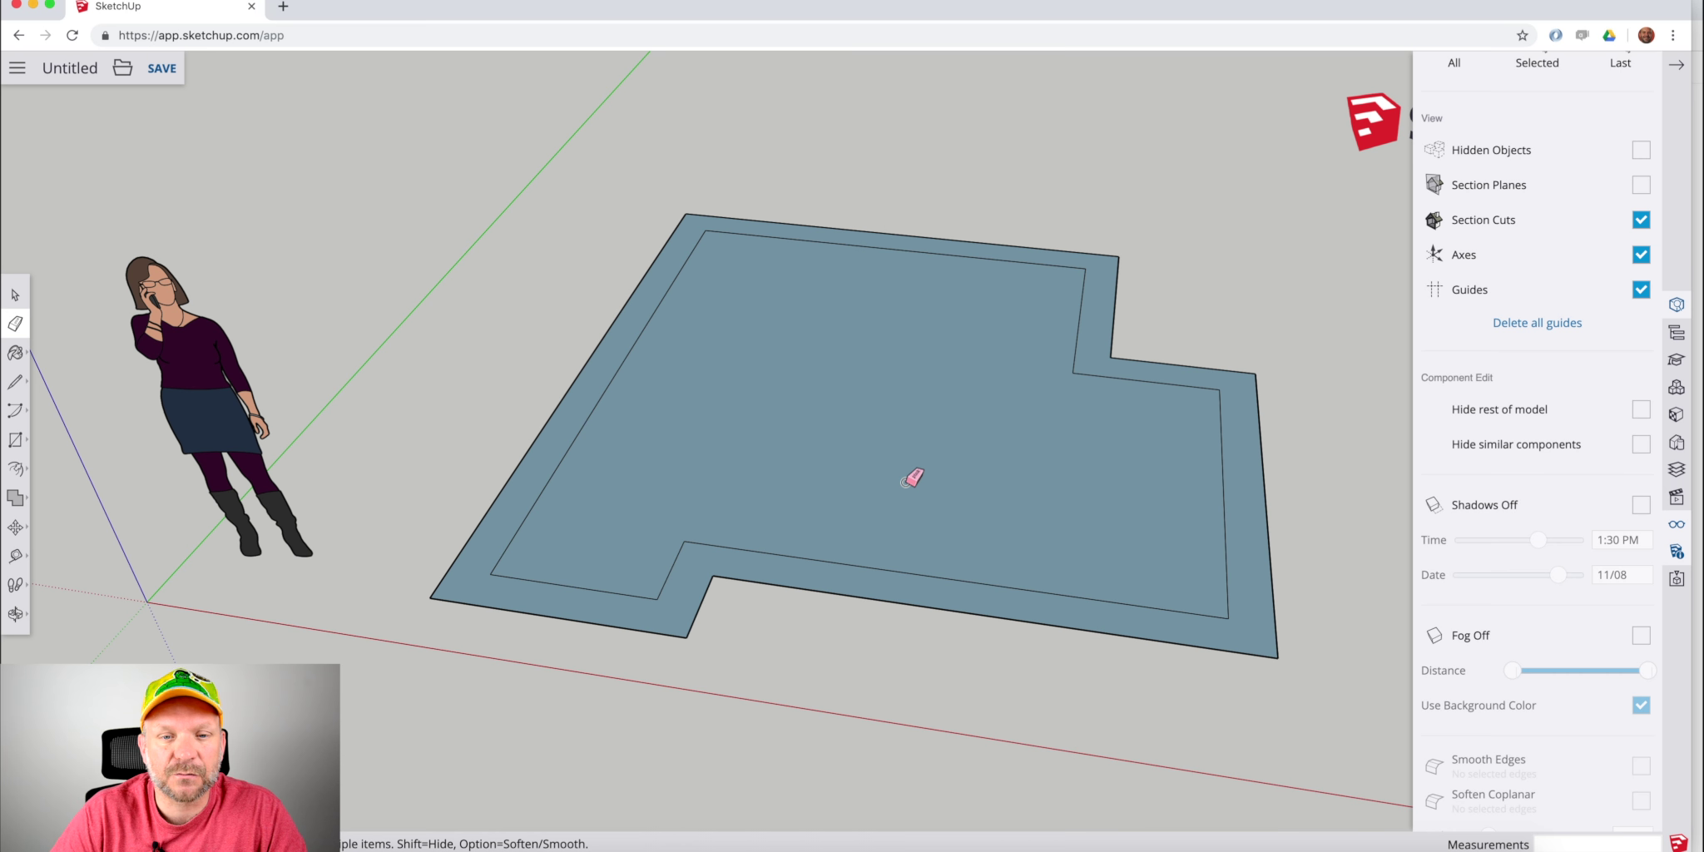
pyautogui.scroll(3, 687, 546)
pyautogui.scroll(-5, 687, 546)
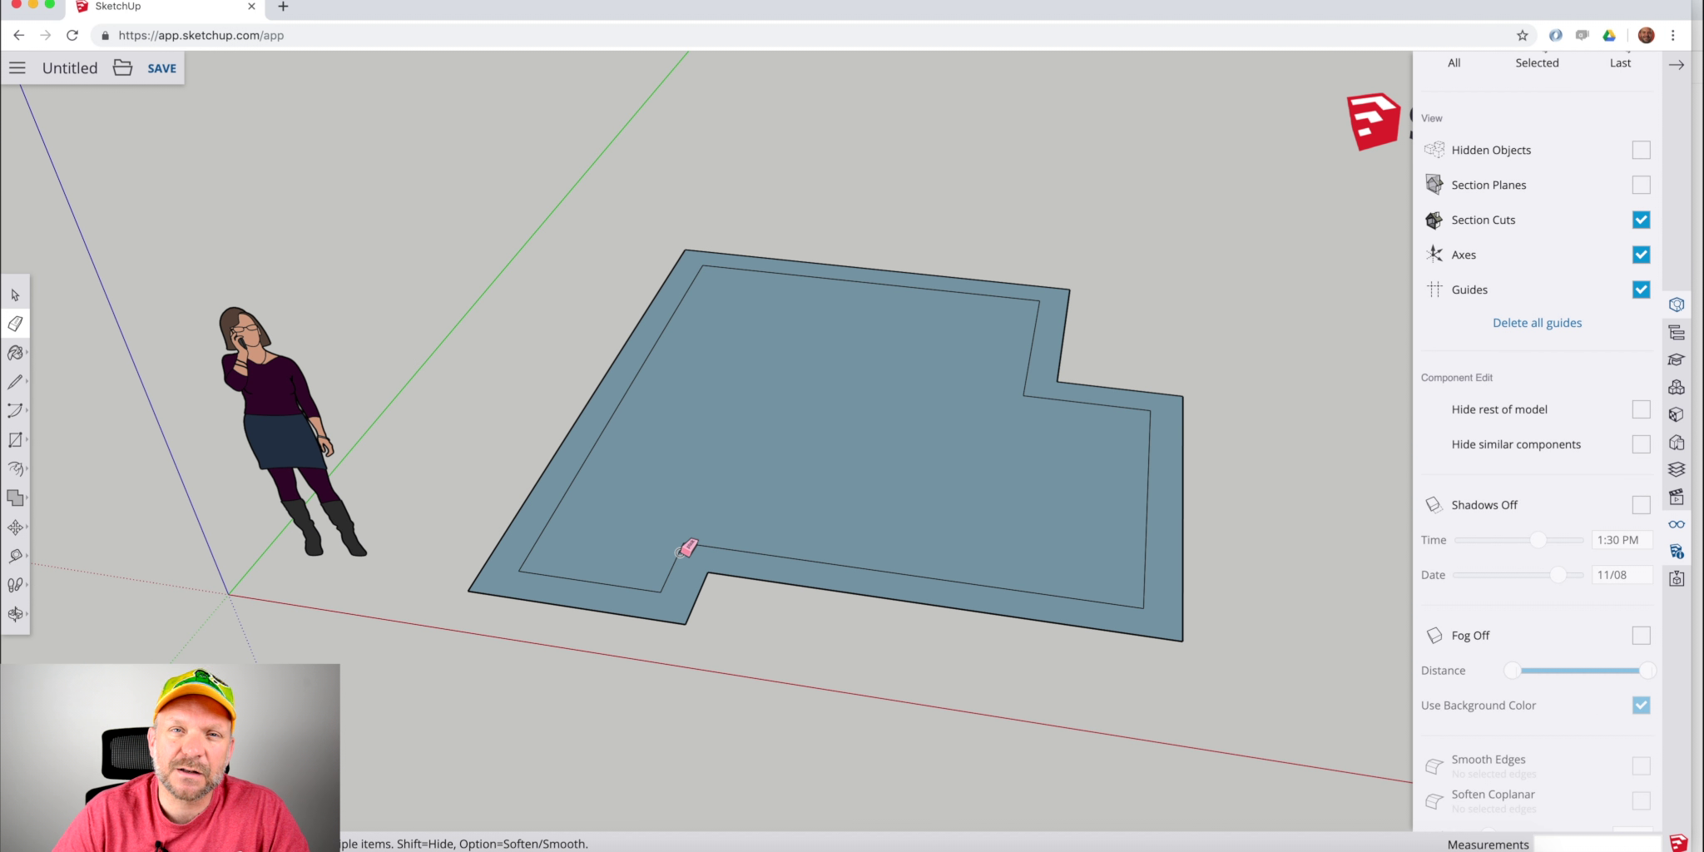
# Draw a freehand straight line on the open ground behind the floor, roughly parallel to its back edge.
pyautogui.press('l')
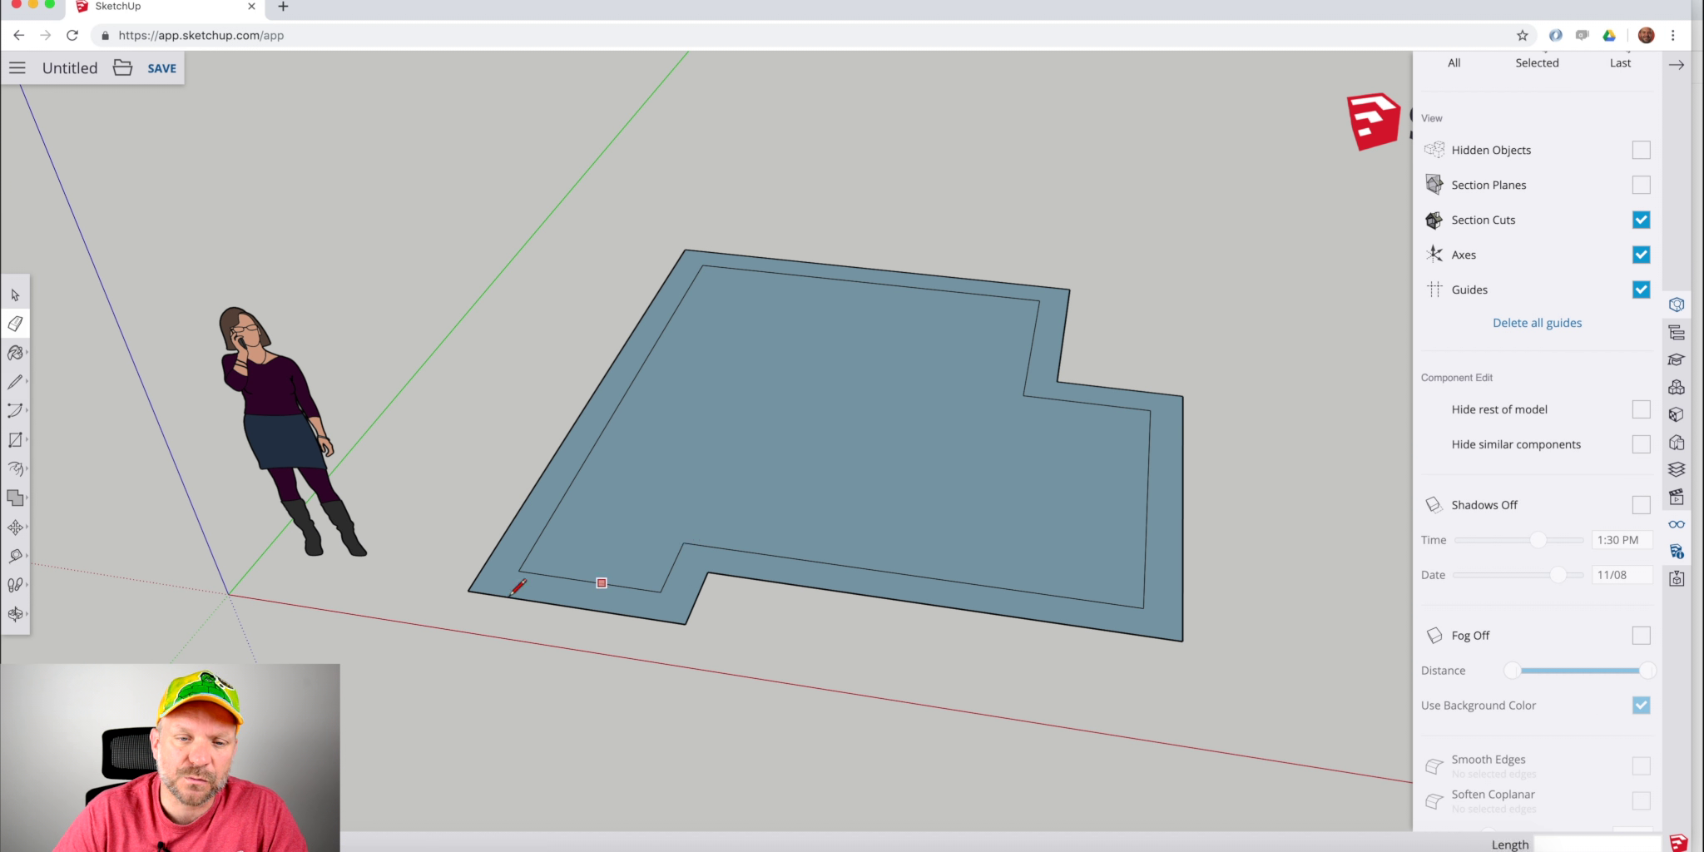
pyautogui.scroll(2, 486, 589)
pyautogui.scroll(-5, 487, 589)
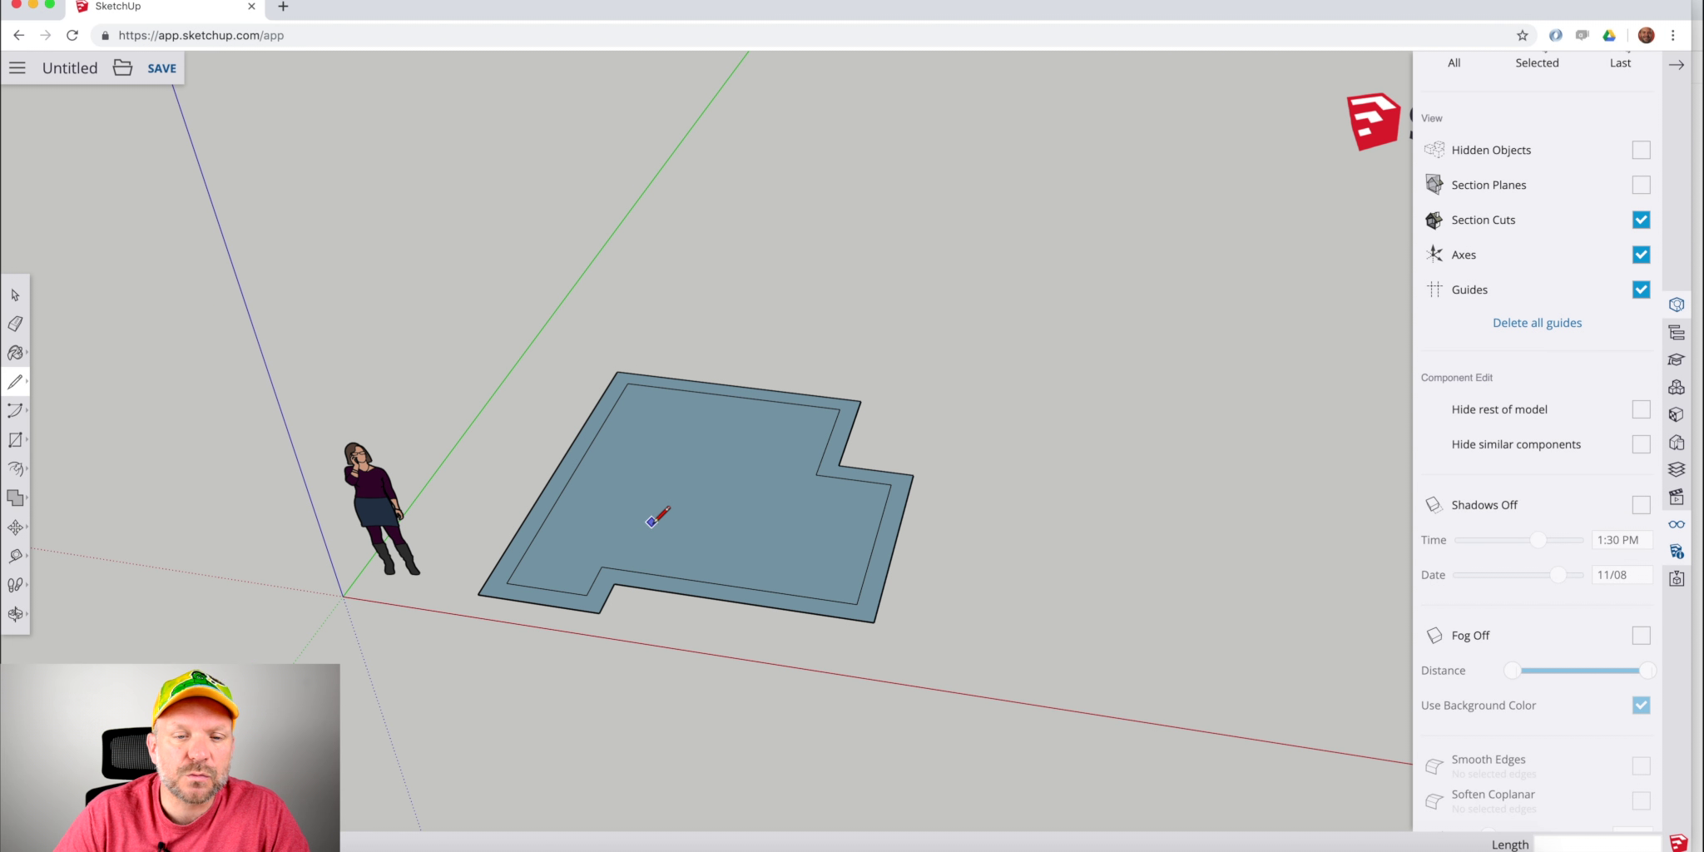
pyautogui.keyDown('shift'); pyautogui.moveTo(595, 572); pyautogui.dragTo(473, 685, button='middle'); pyautogui.keyUp('shift')
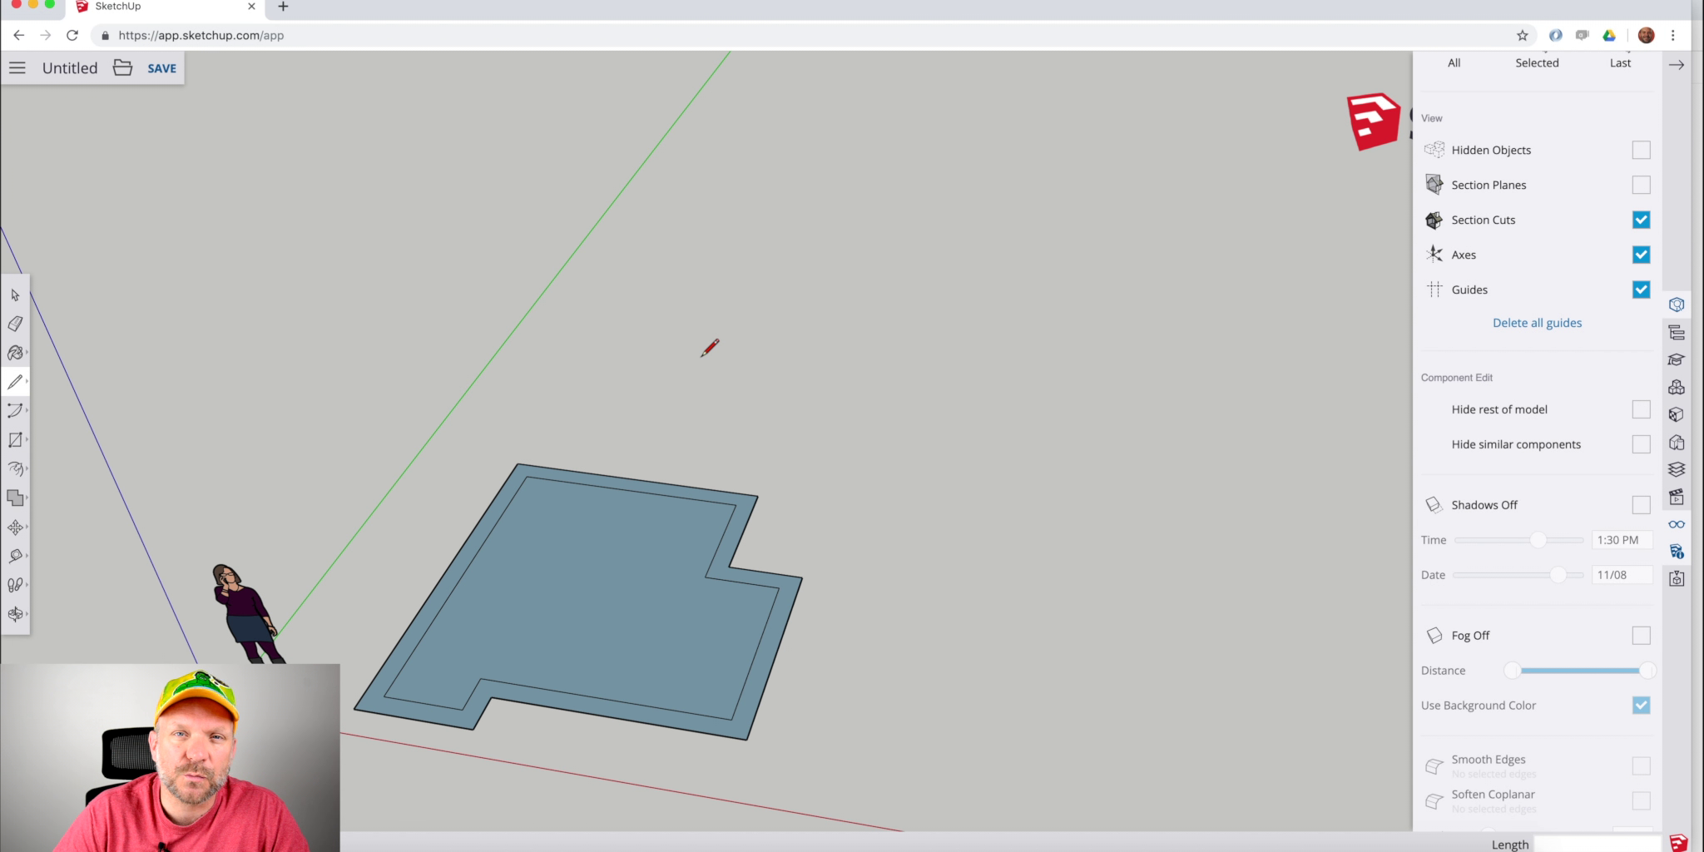
pyautogui.click(703, 356)
pyautogui.click(929, 380)
# Select the inner outline's edges one after another to check how each side is segmented.
pyautogui.press('space')
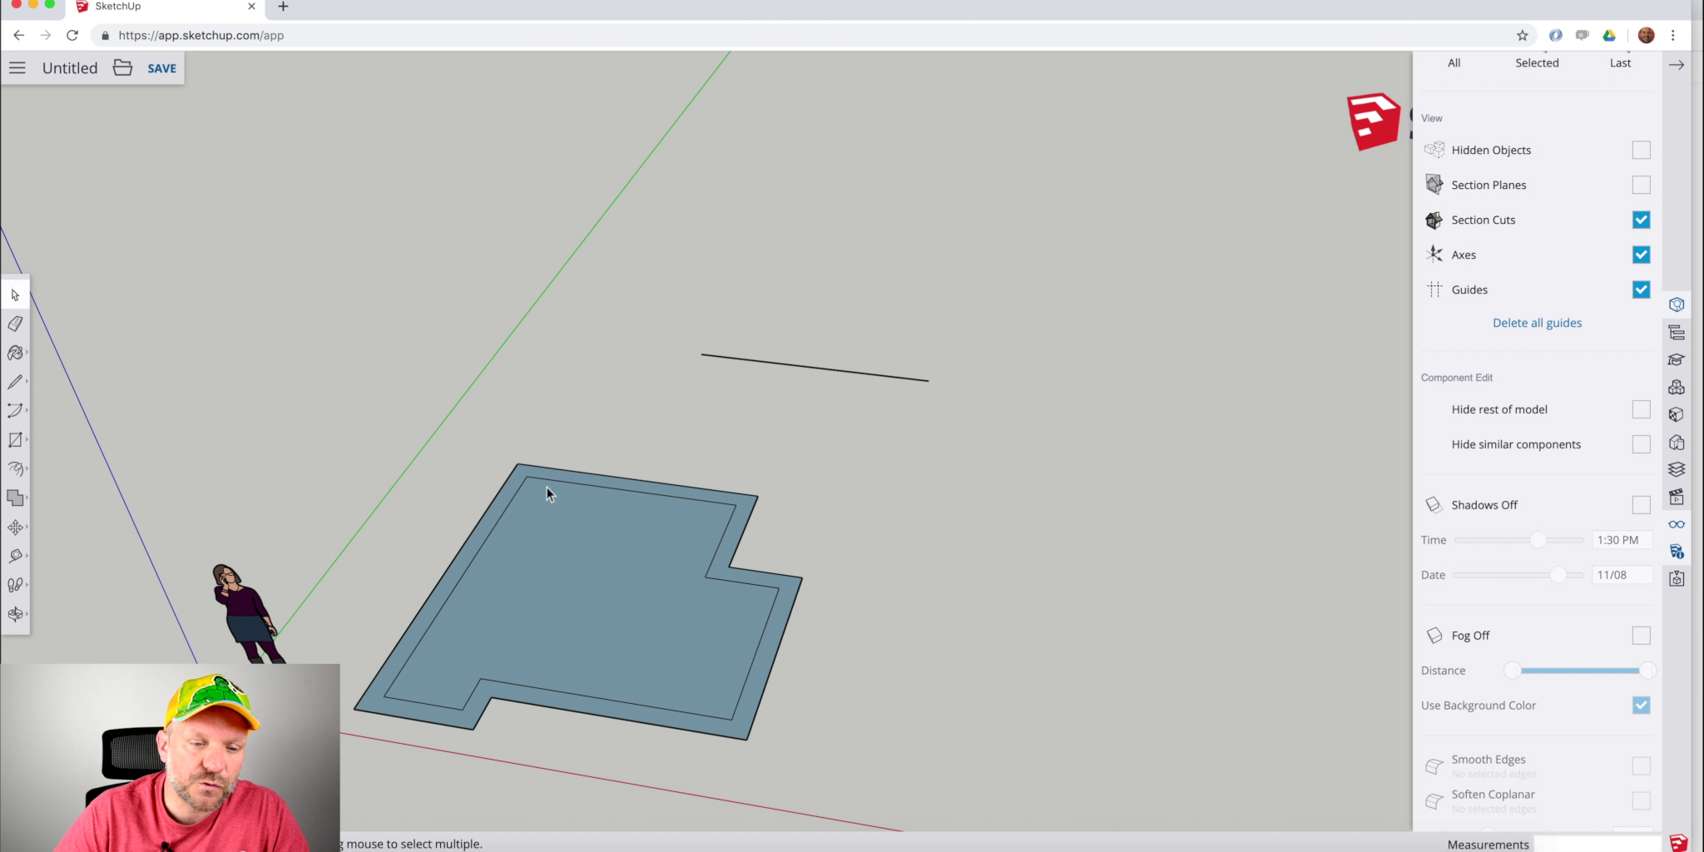
pyautogui.click(389, 688)
pyautogui.scroll(1, 393, 689)
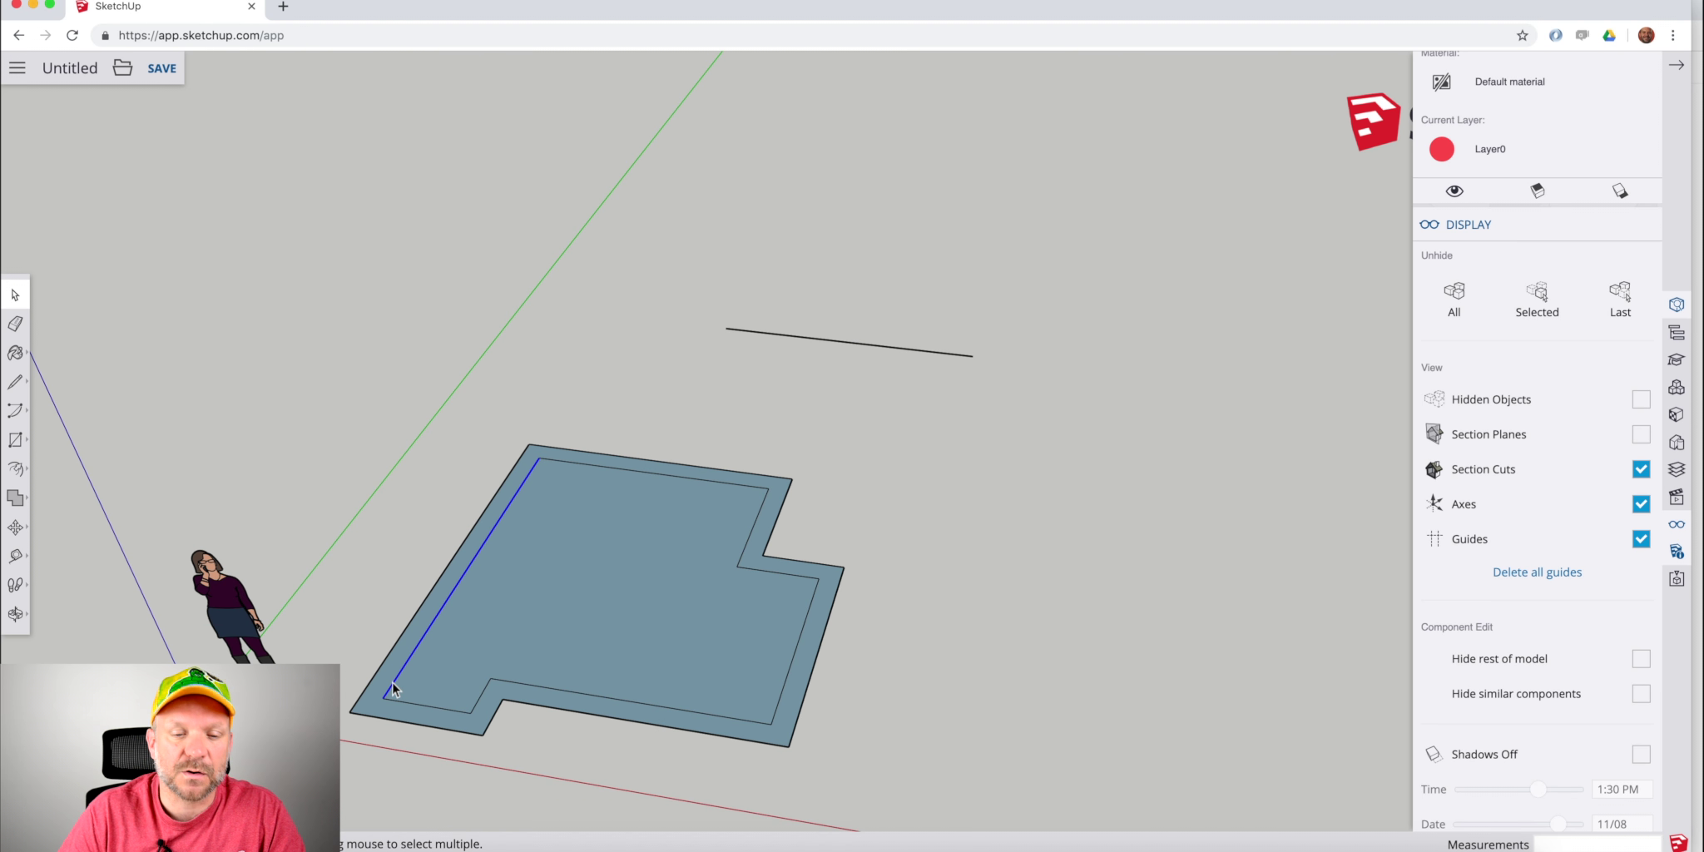
pyautogui.click(482, 699)
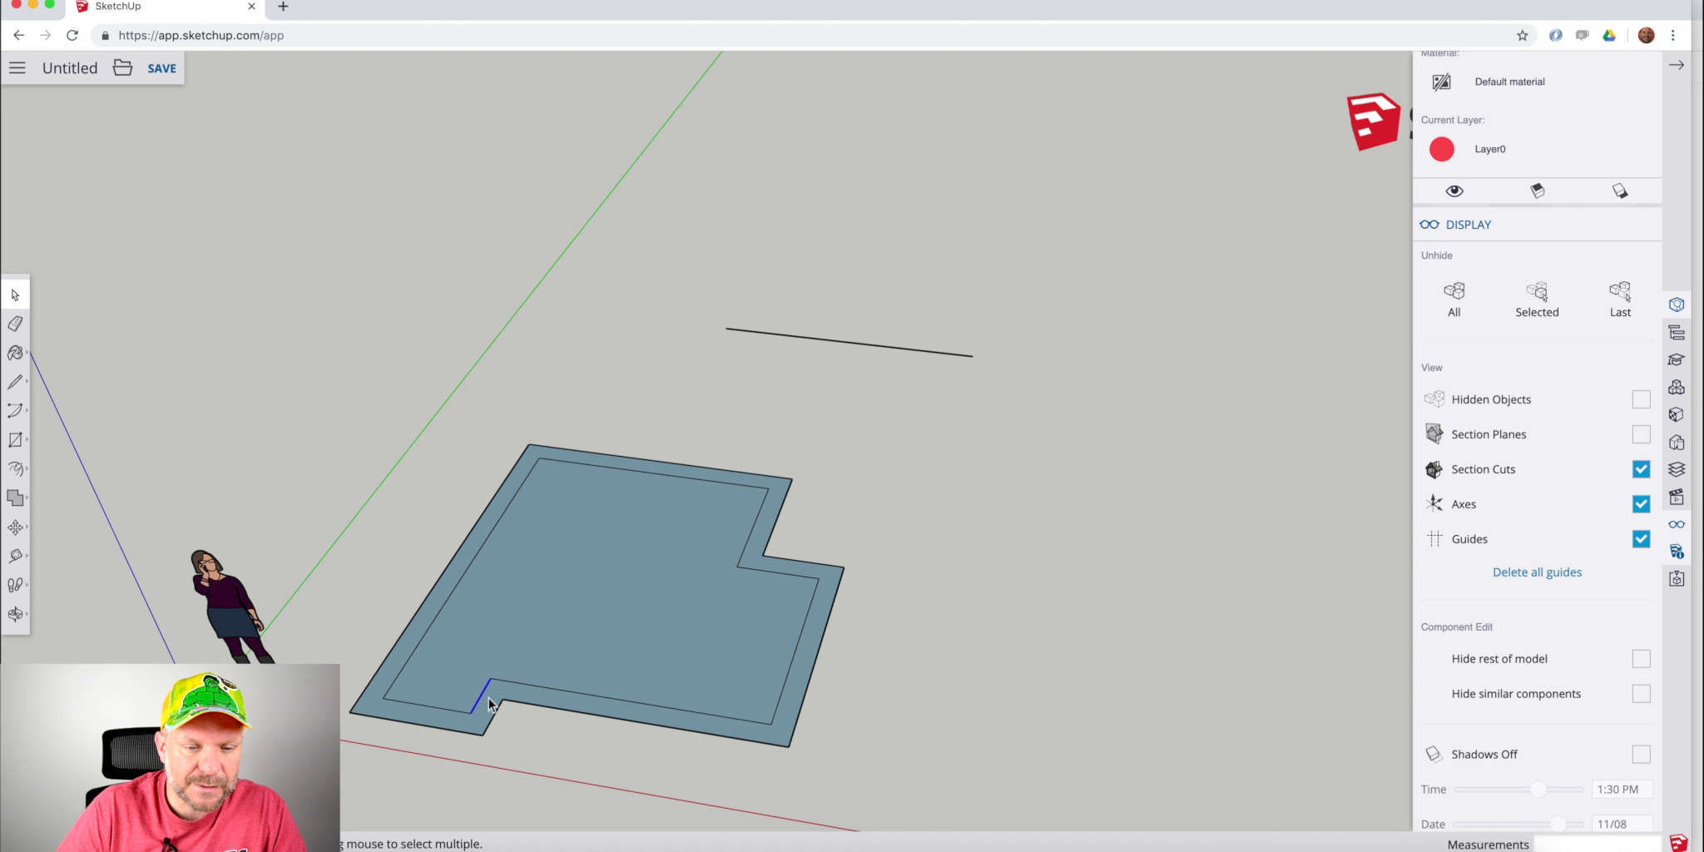
pyautogui.scroll(-1, 489, 697)
pyautogui.scroll(3, 488, 697)
pyautogui.click(585, 675)
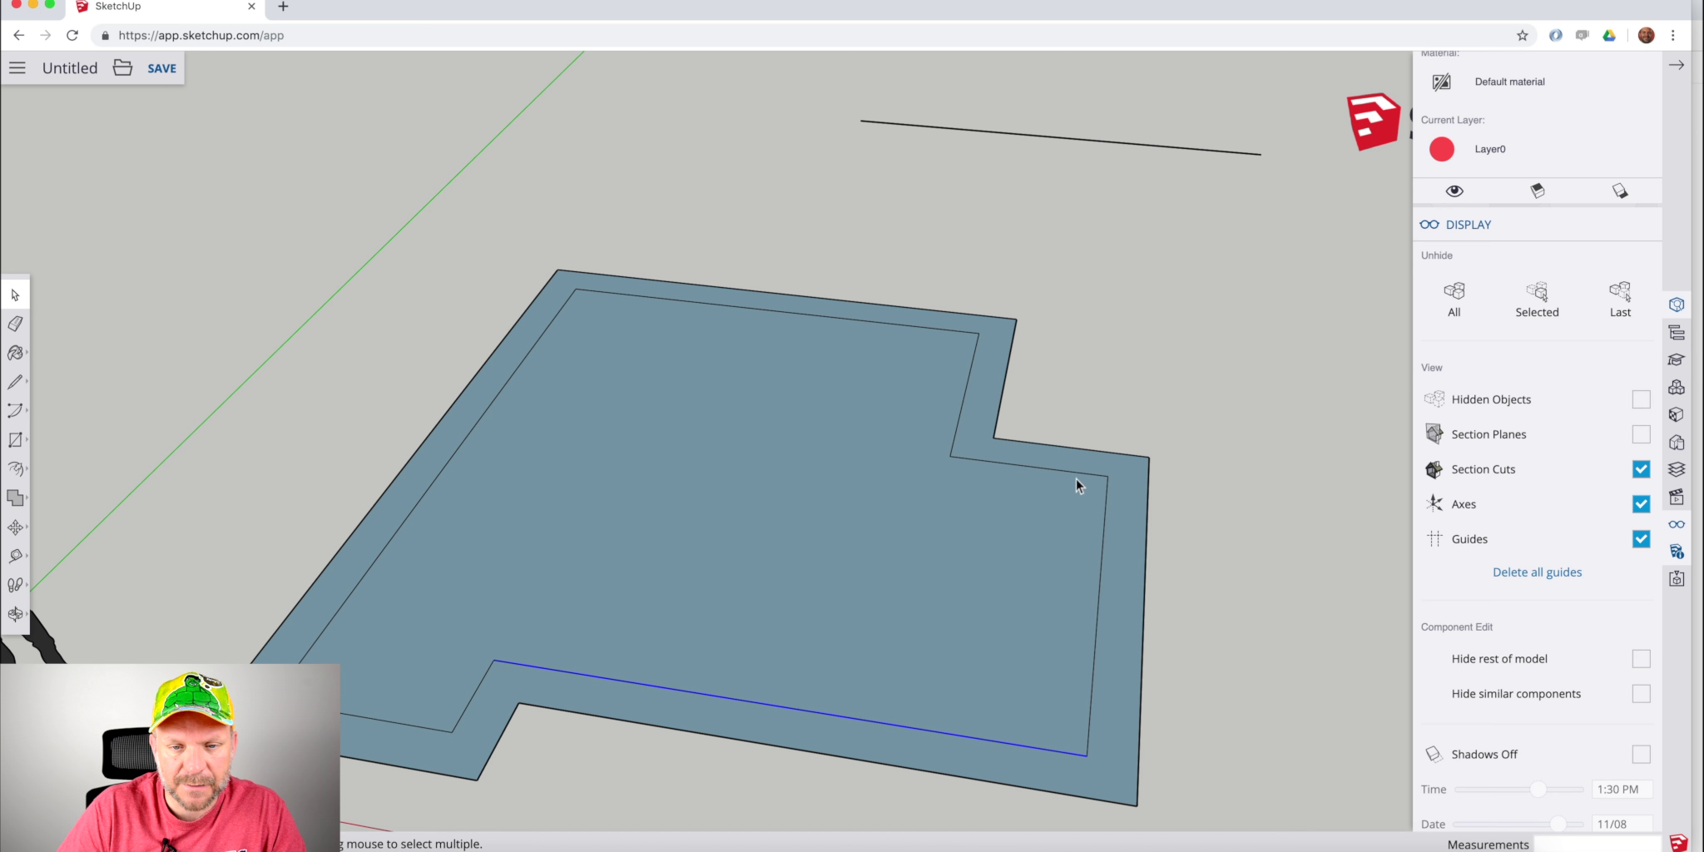
pyautogui.click(961, 414)
pyautogui.click(1029, 466)
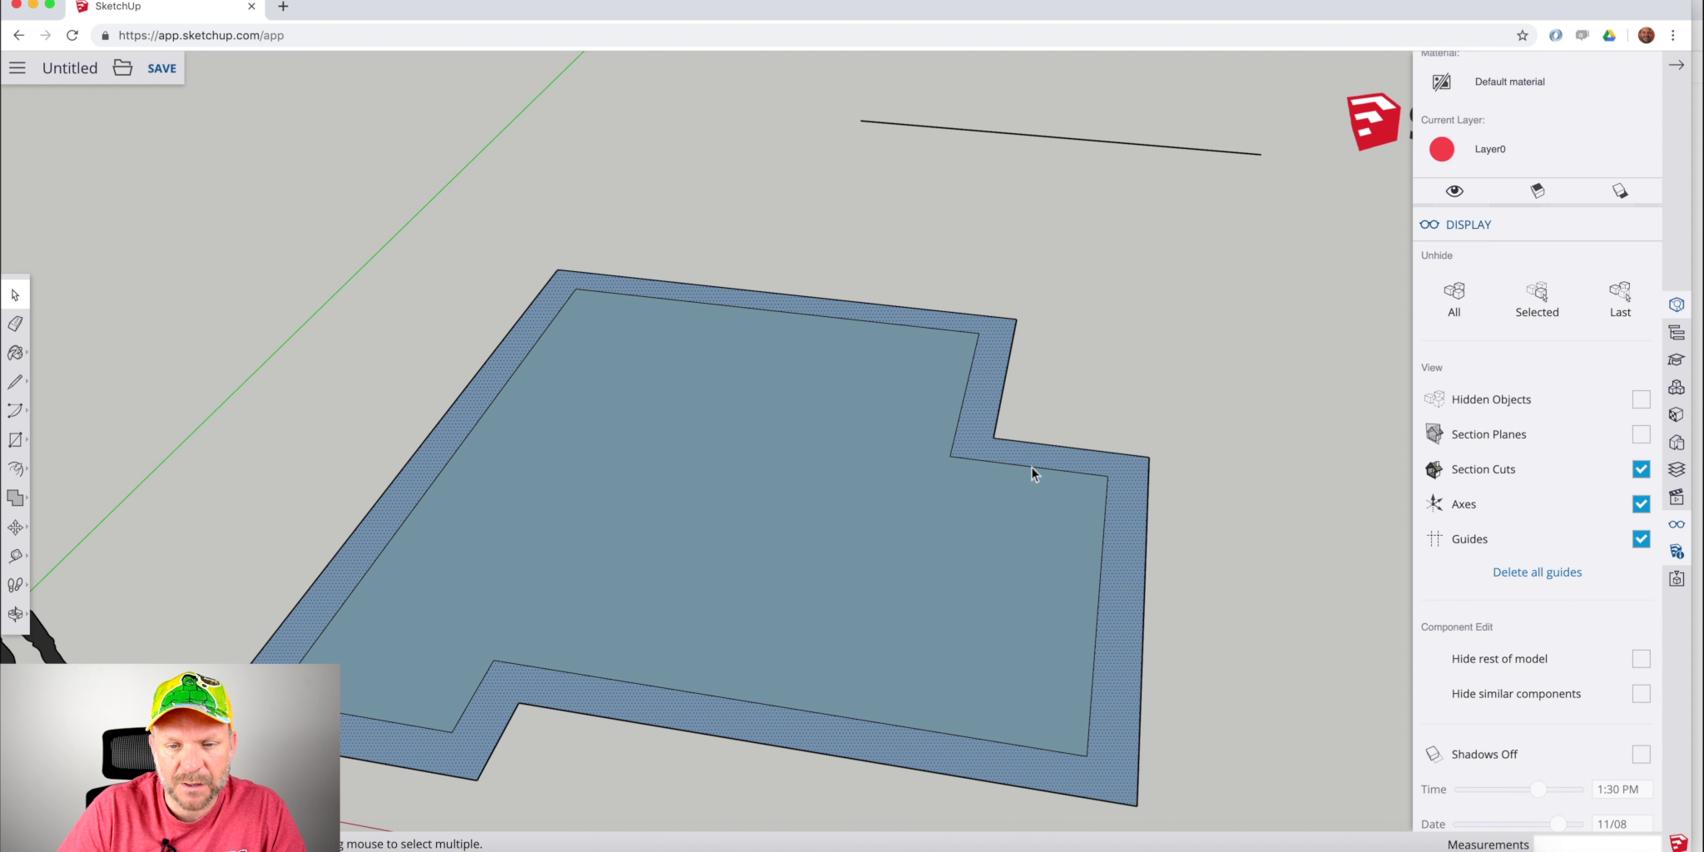
pyautogui.click(1106, 504)
pyautogui.click(1096, 587)
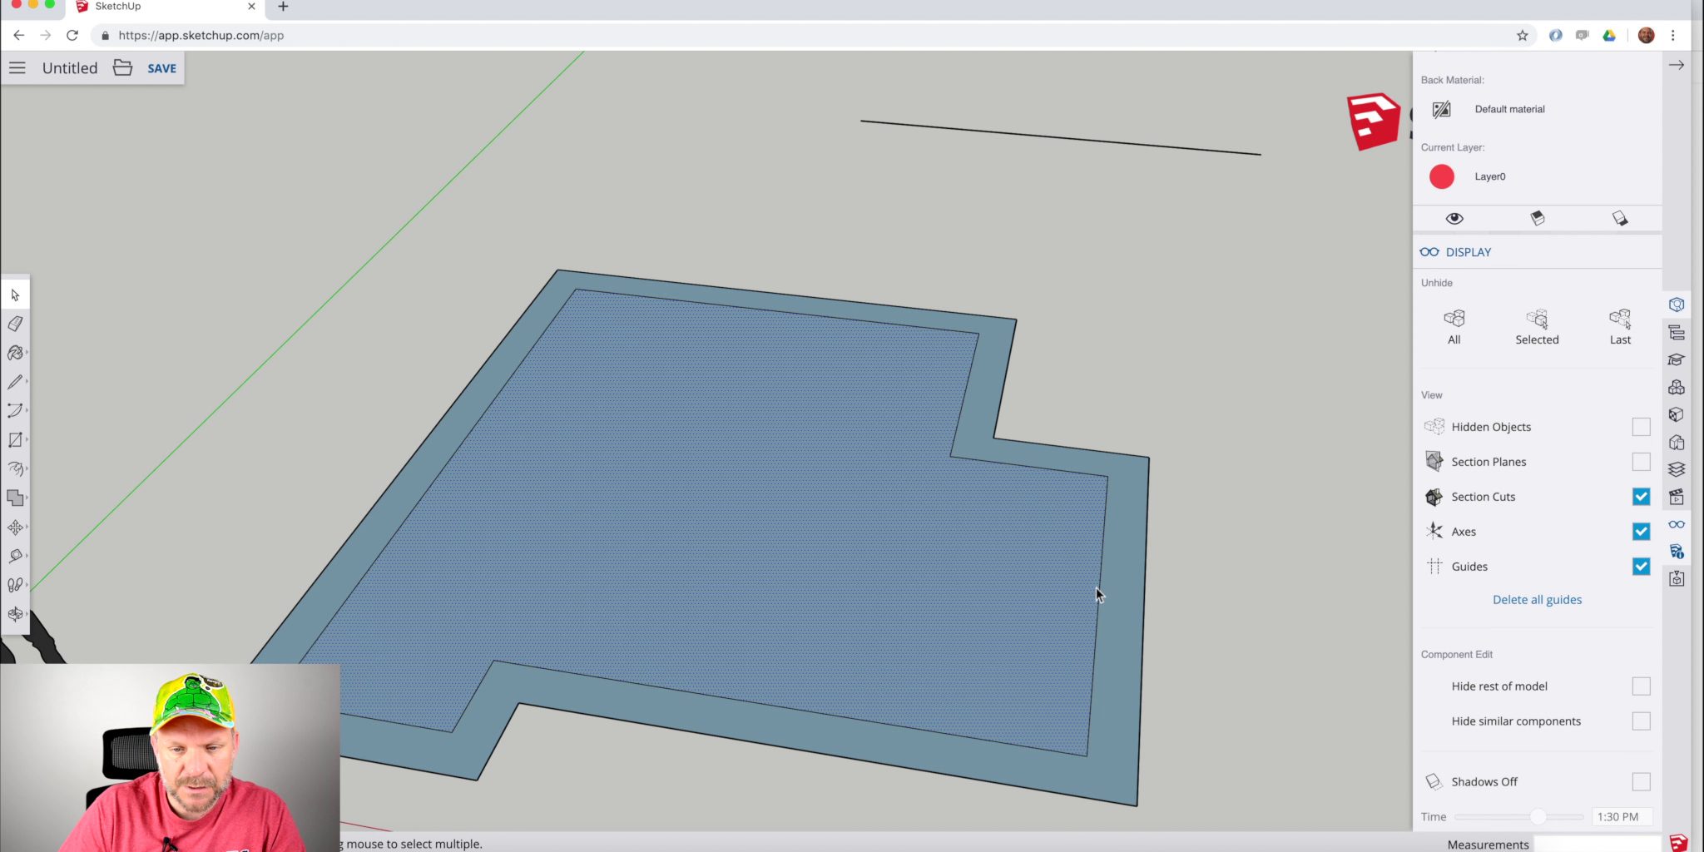
# Trace lines over the inner outline's right side edge from corner to corner, and inspect that edge's entity information.
pyautogui.press('l')
pyautogui.click(1107, 476)
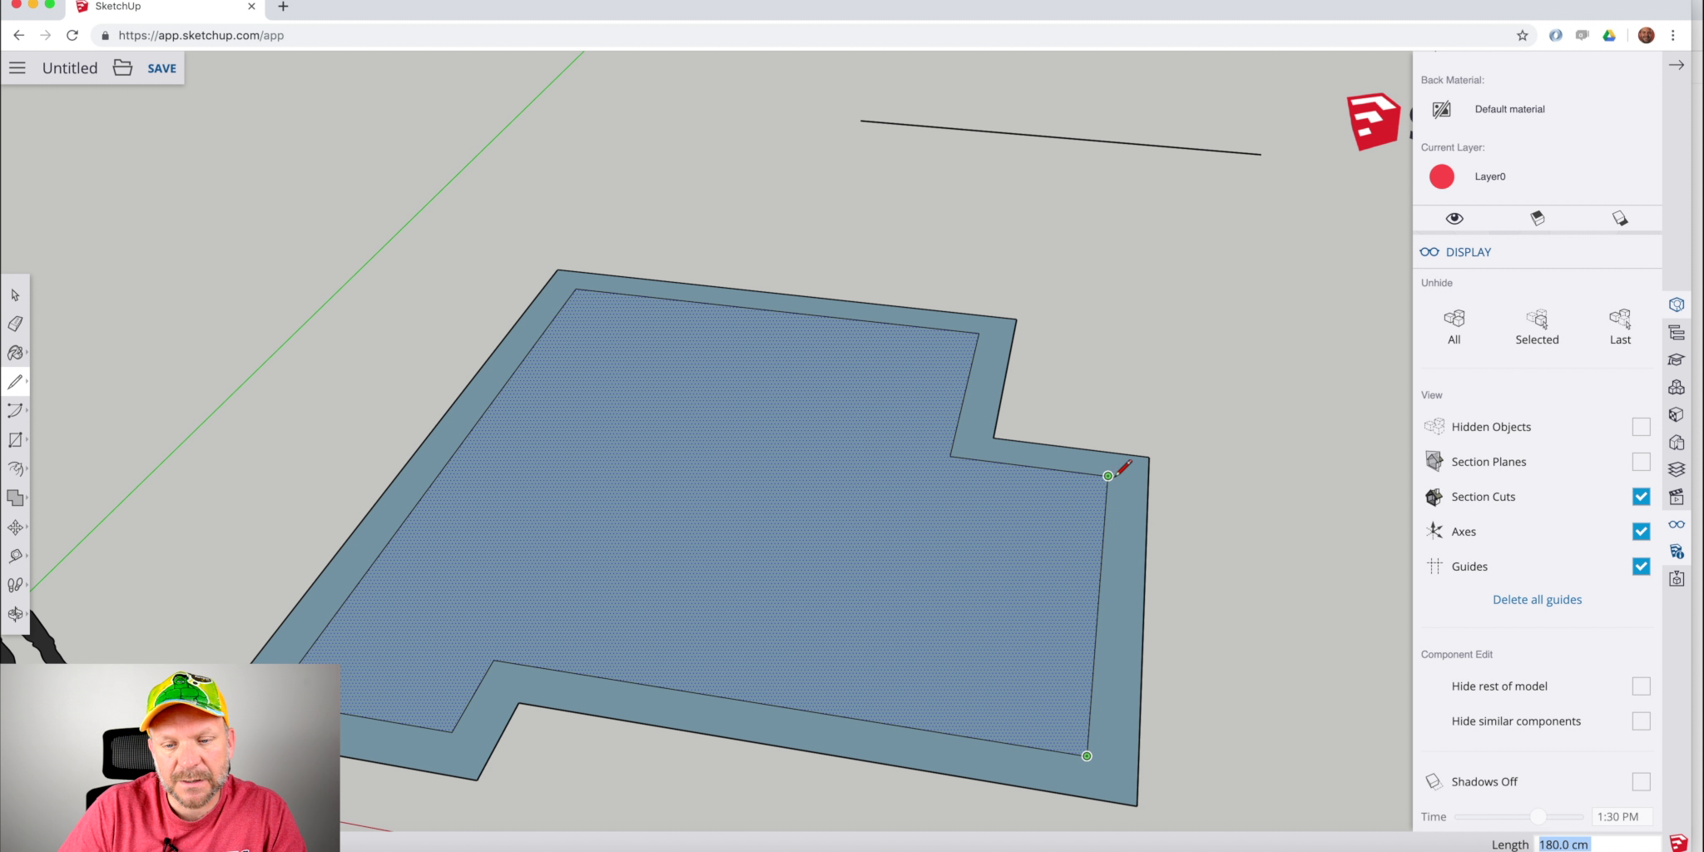
pyautogui.click(1089, 753)
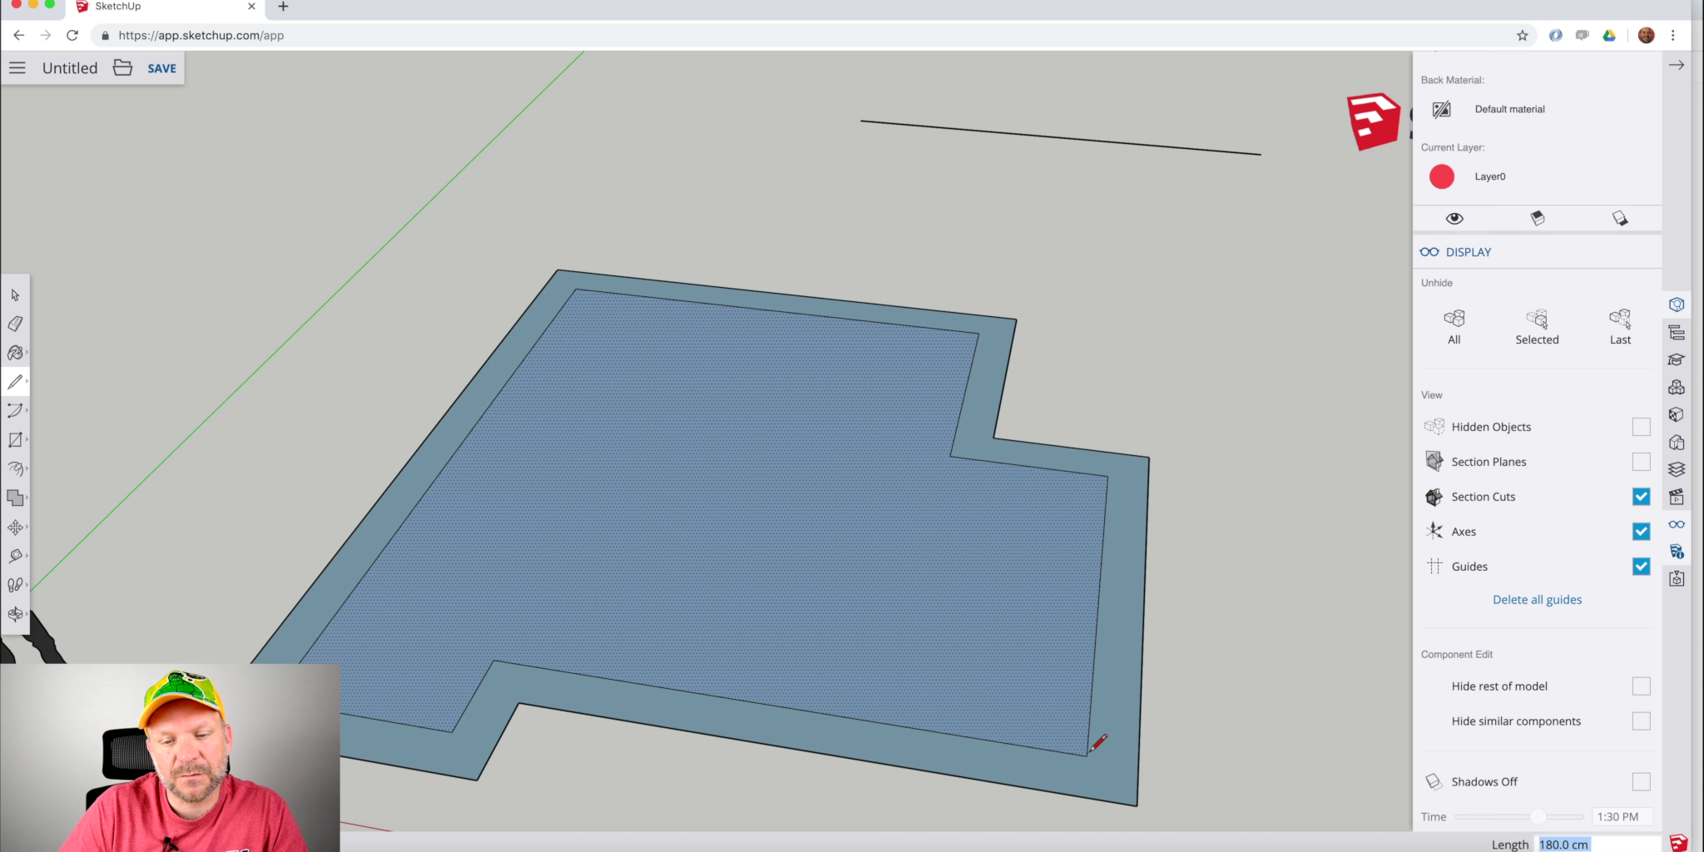
pyautogui.press('space')
pyautogui.click(1090, 724)
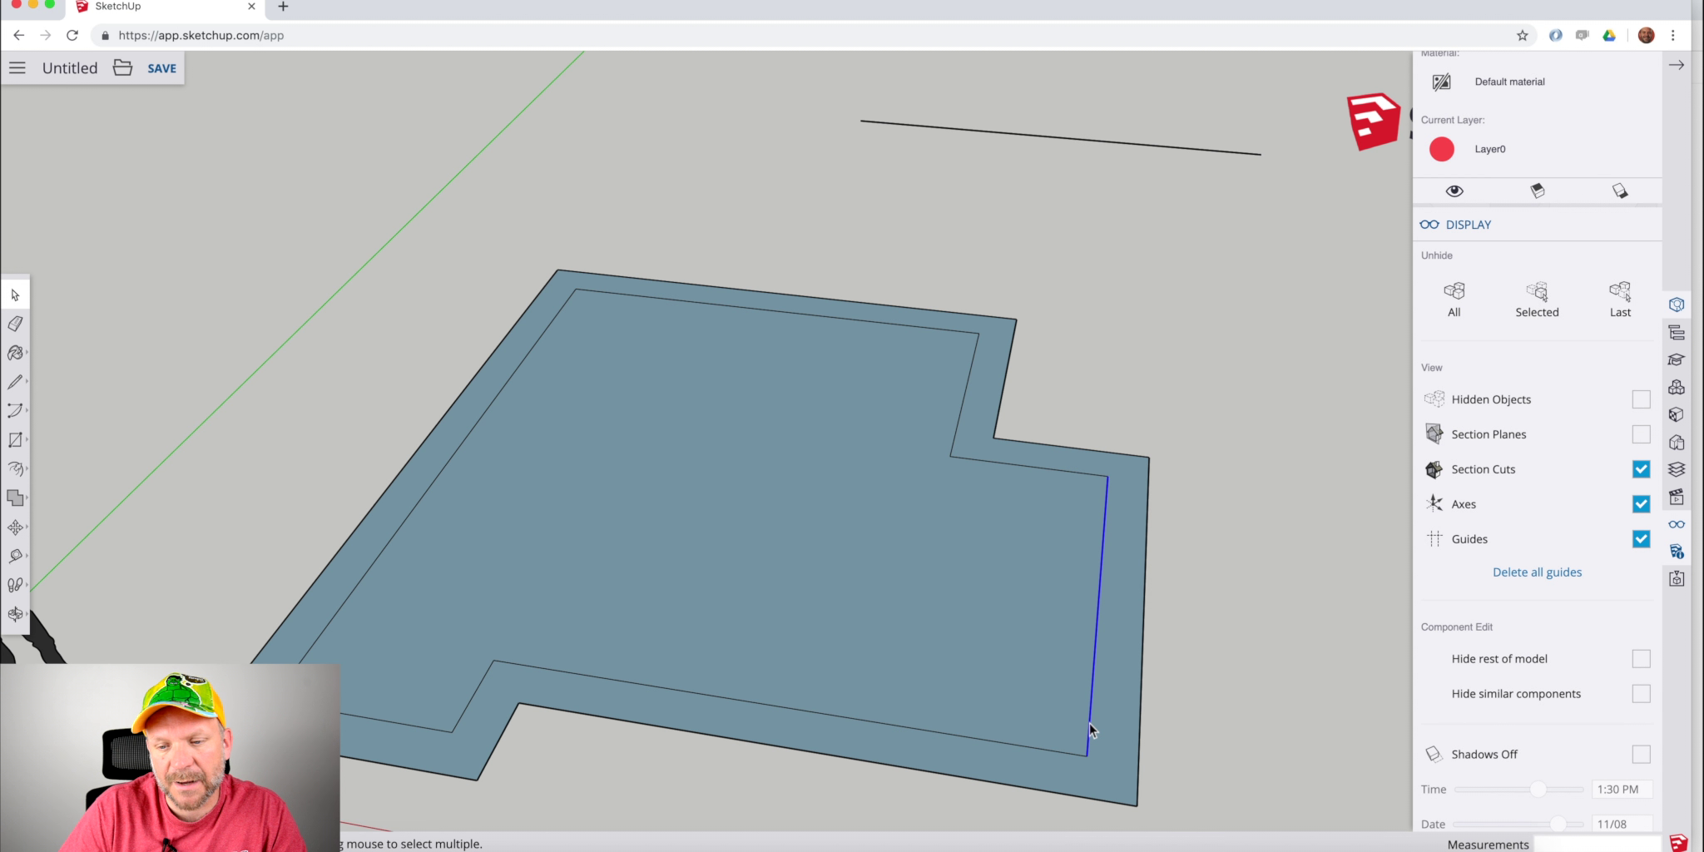
pyautogui.scroll(-5, 1544, 258)
pyautogui.scroll(8, 1544, 258)
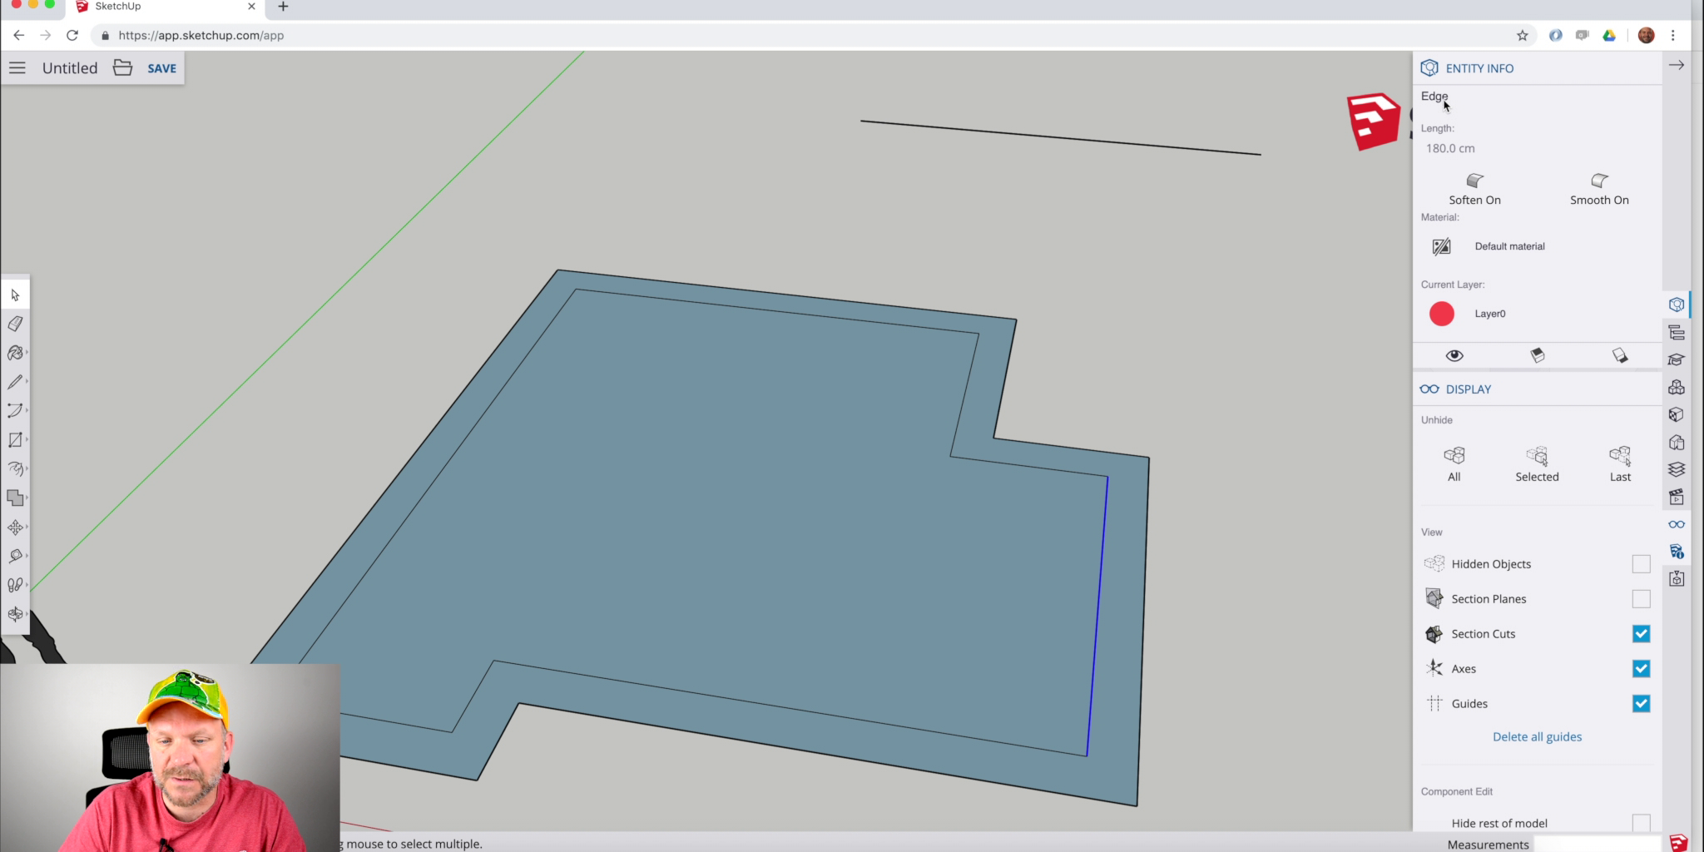
pyautogui.press('l')
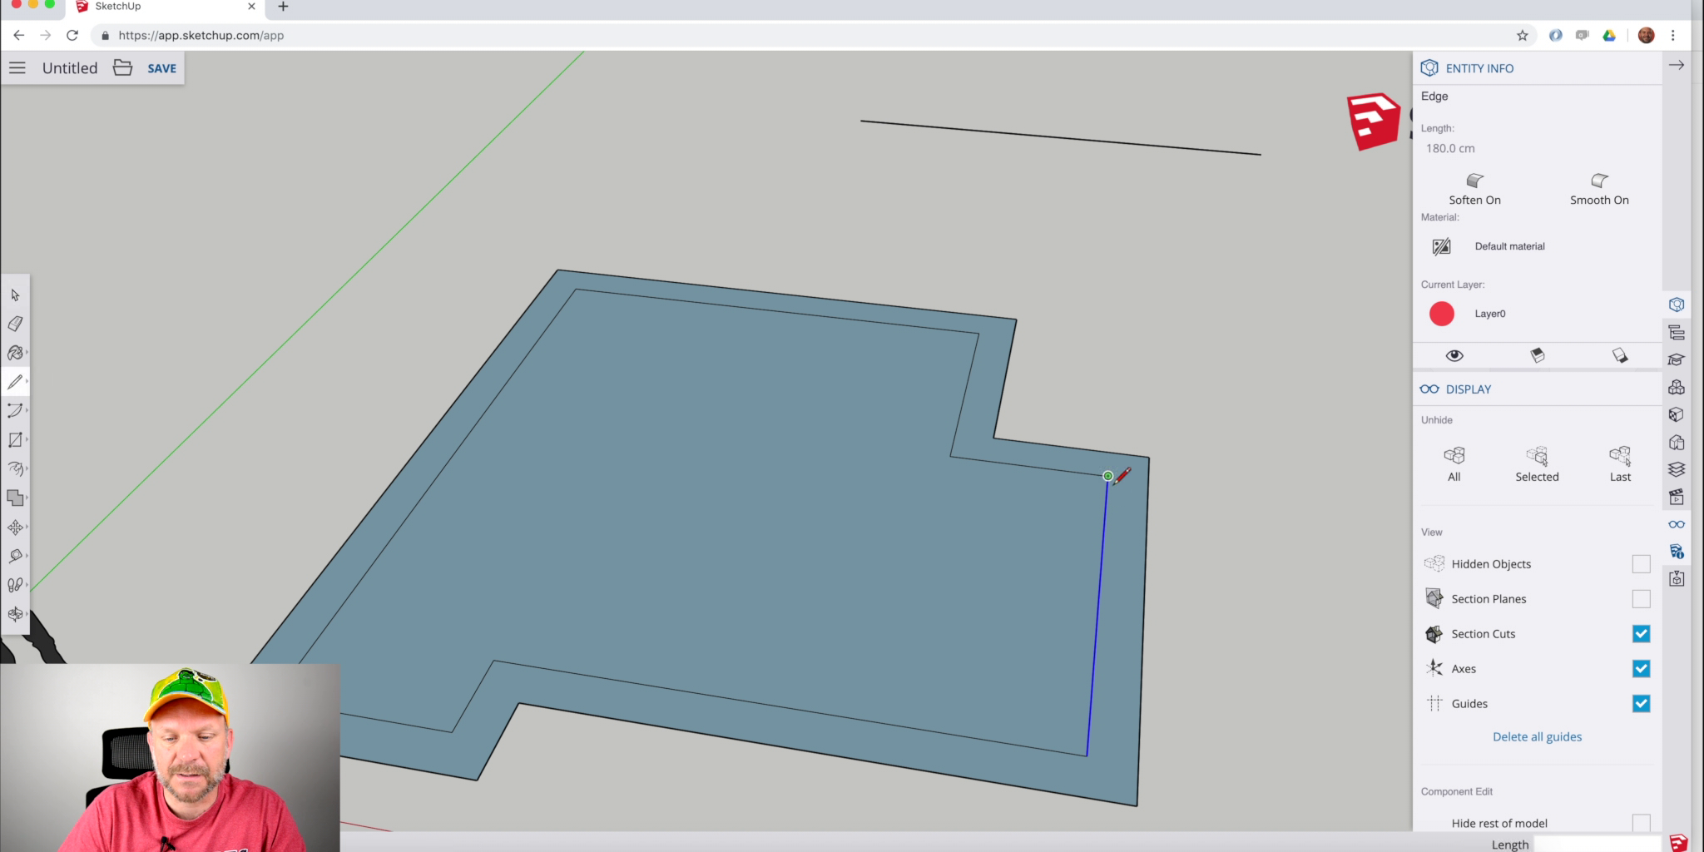
pyautogui.click(1107, 477)
pyautogui.click(1087, 755)
pyautogui.press('space')
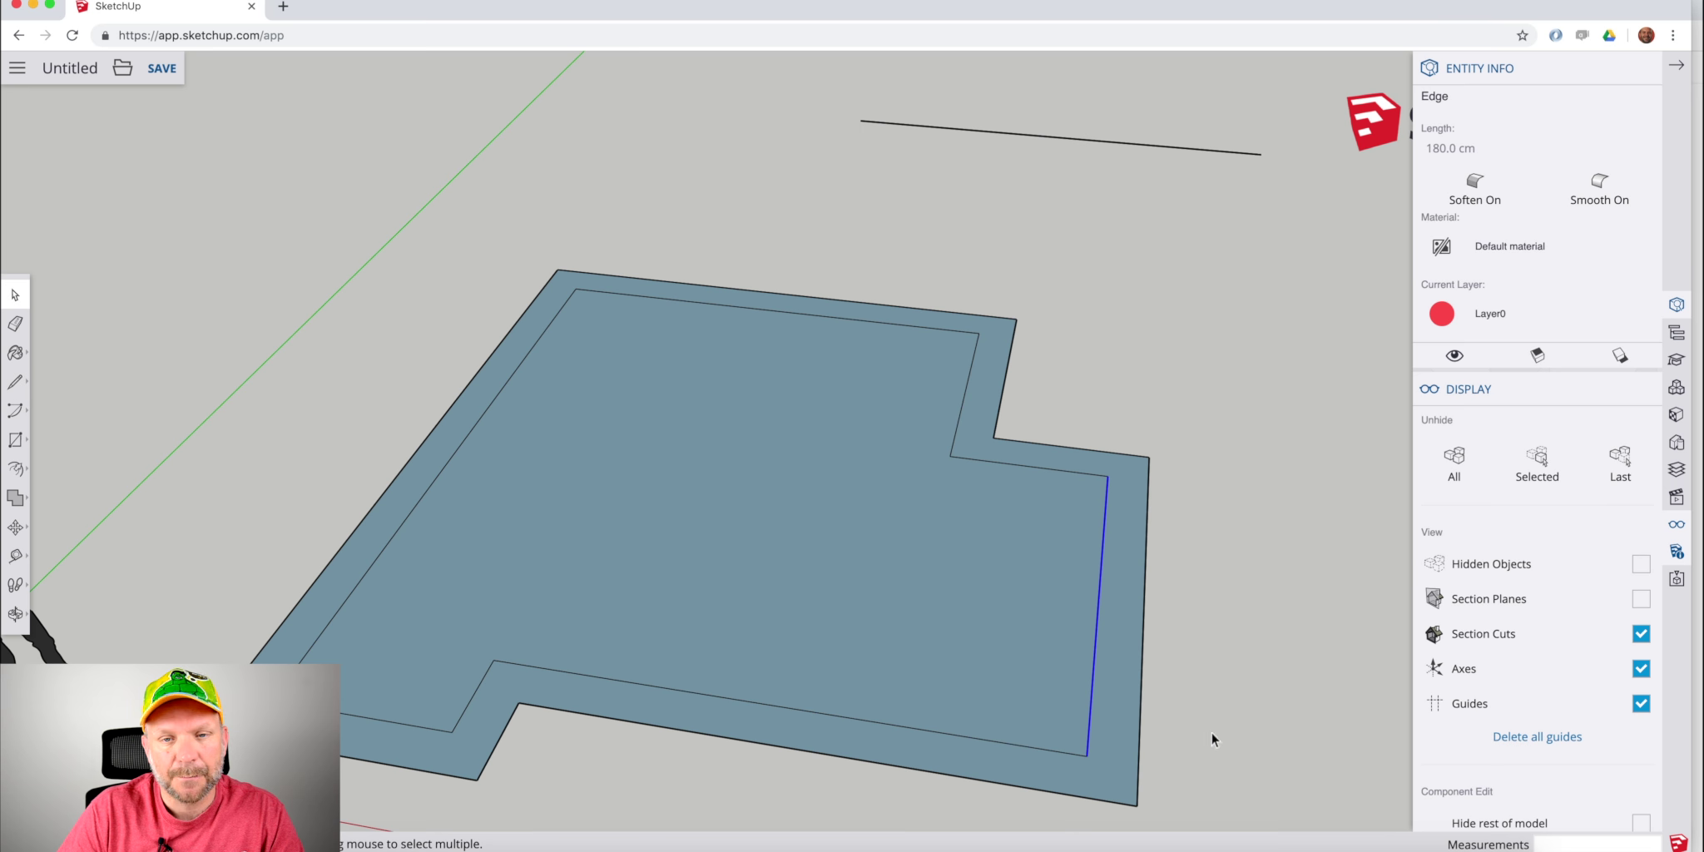
# Select the separate segments of the freestanding line behind the floor to inspect them, and delete the line.
pyautogui.scroll(2, 1016, 562)
pyautogui.scroll(-4, 1021, 552)
pyautogui.press('l')
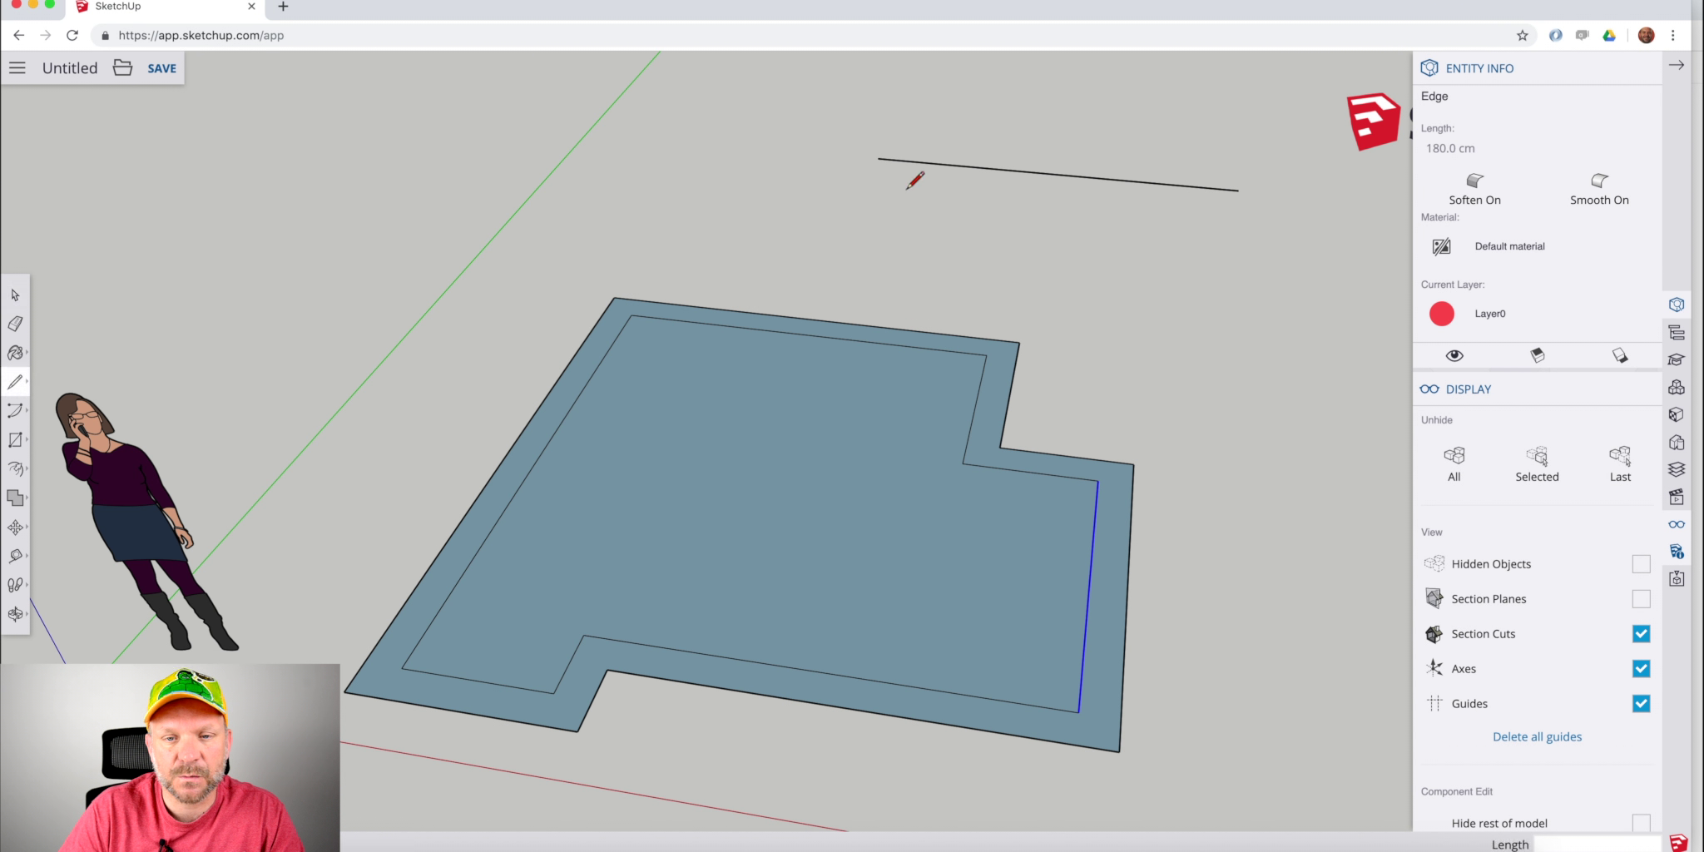
pyautogui.press('space')
pyautogui.click(1019, 170)
pyautogui.click(1120, 182)
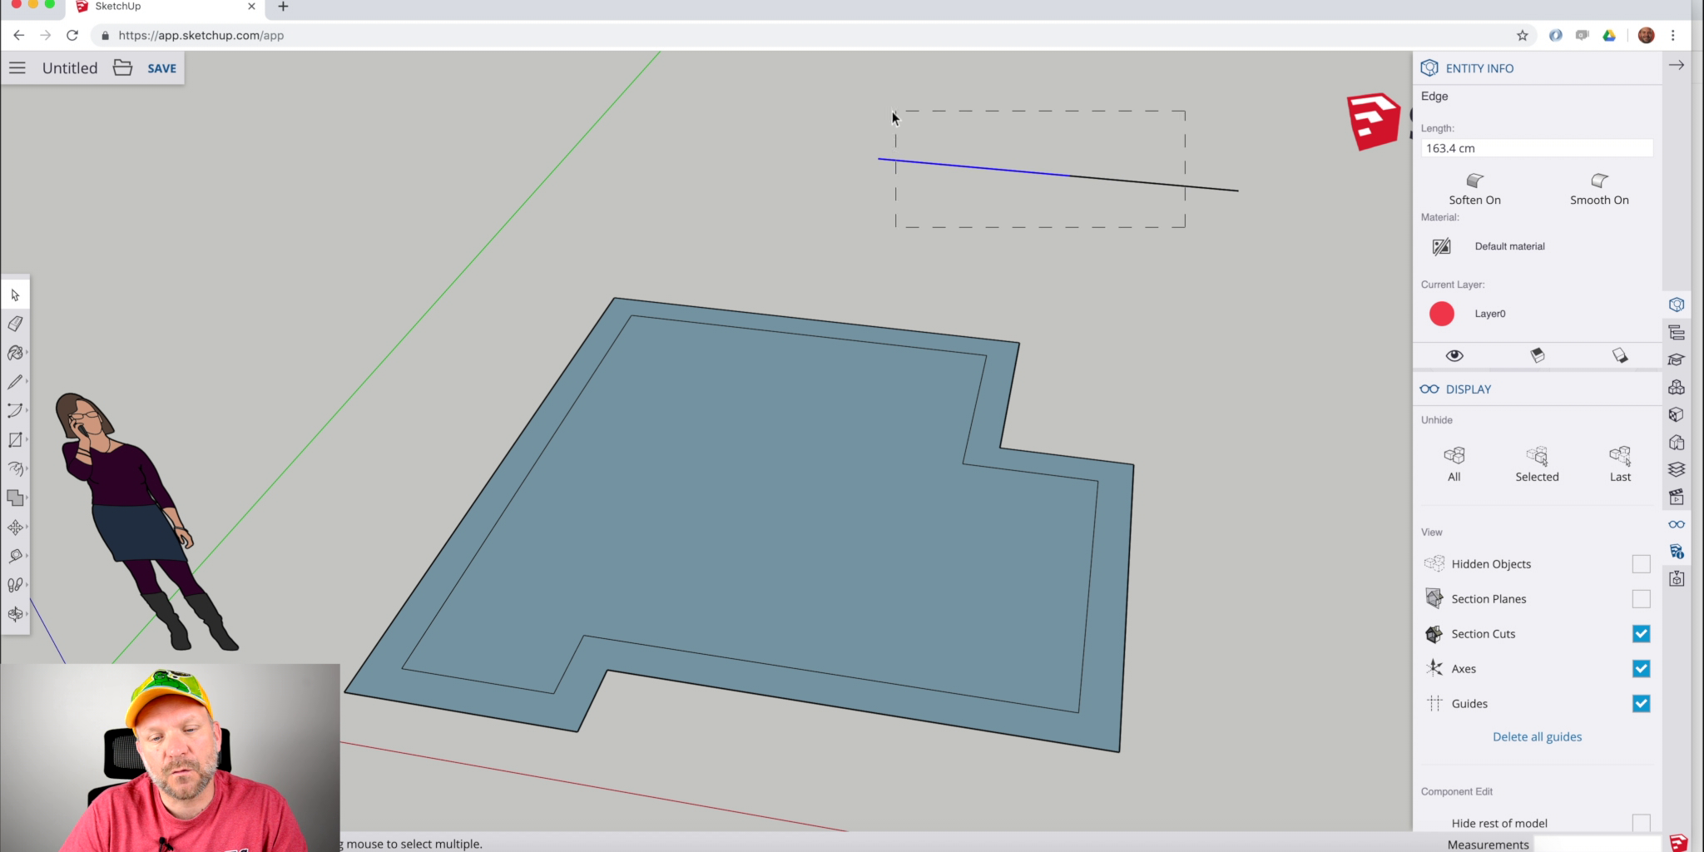
pyautogui.click(1070, 187)
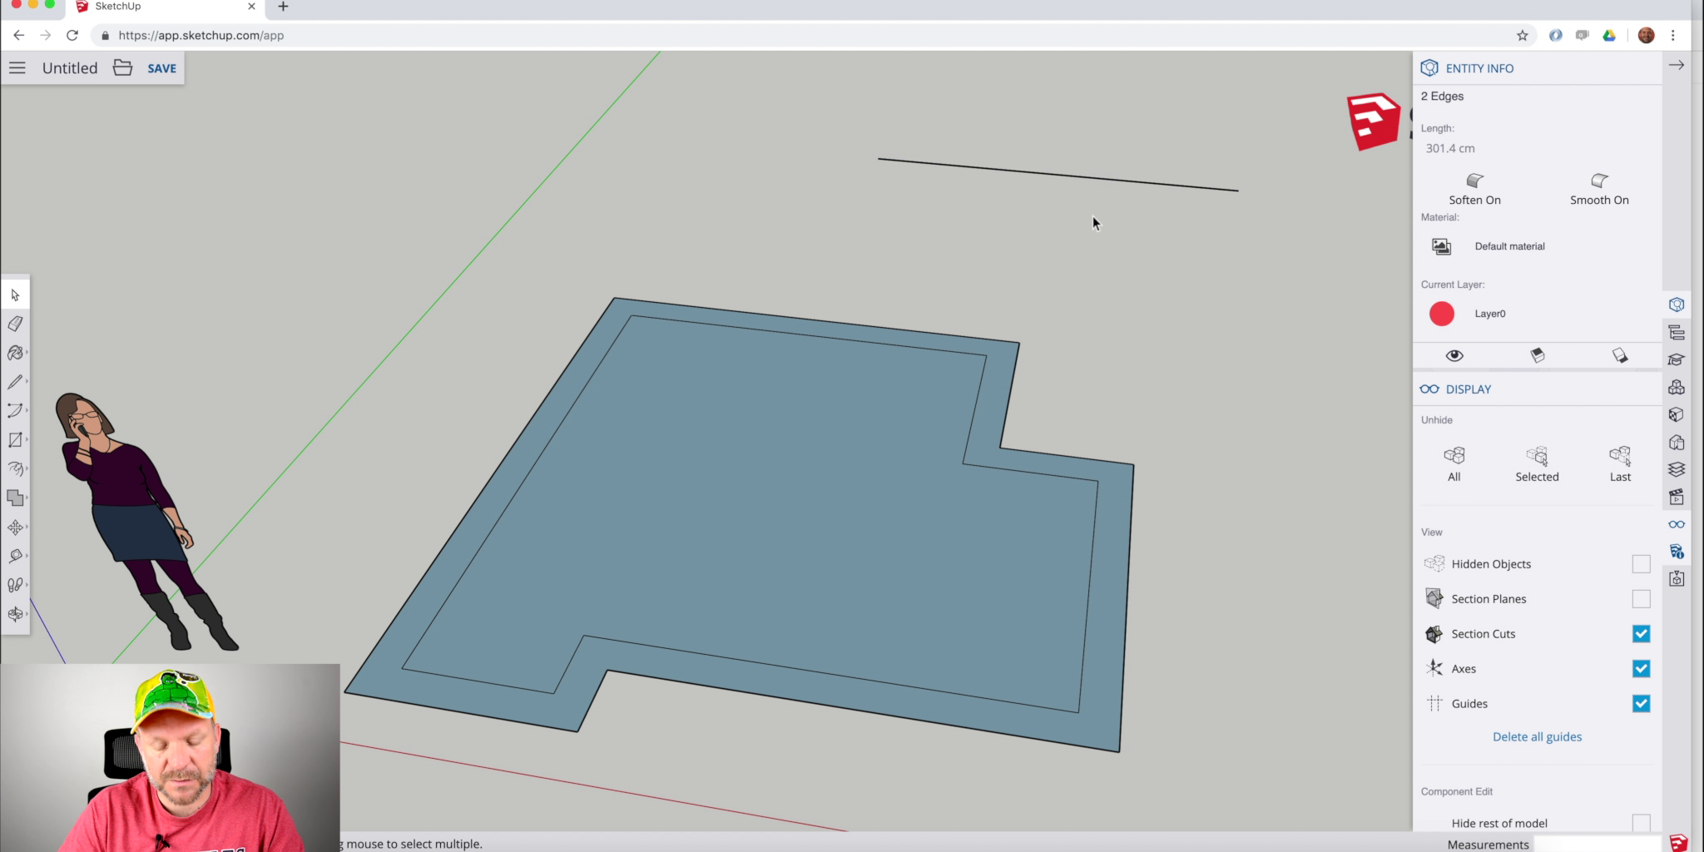
pyautogui.click(950, 174)
pyautogui.press('Delete')
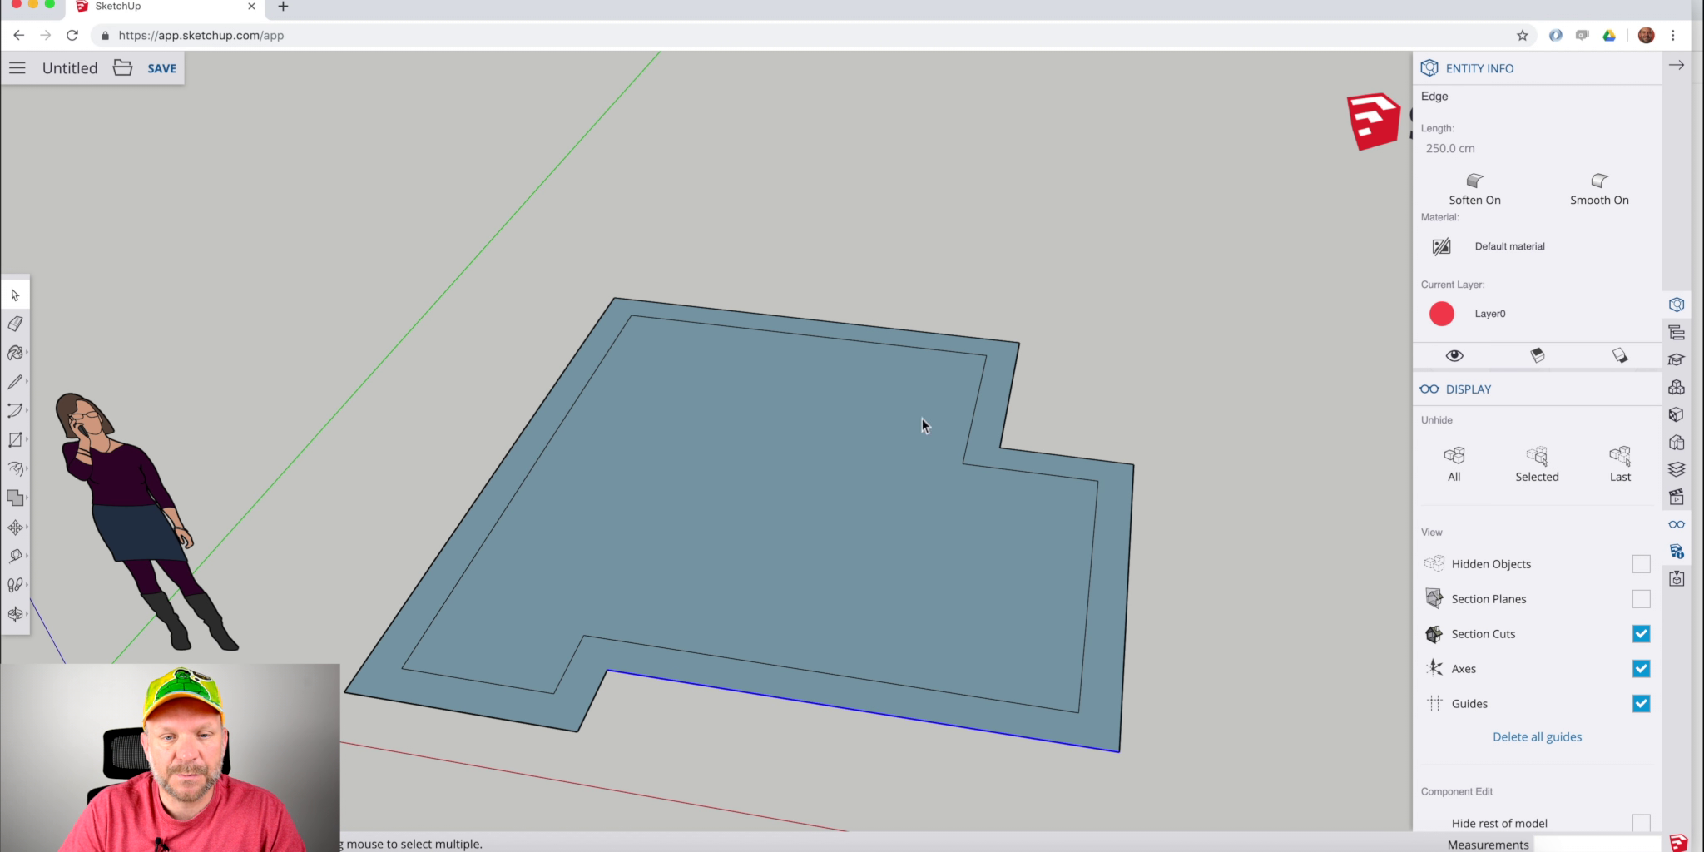
# Draw a freehand line on the open ground behind the floor and a short perpendicular line branching off its middle.
pyautogui.click(828, 154)
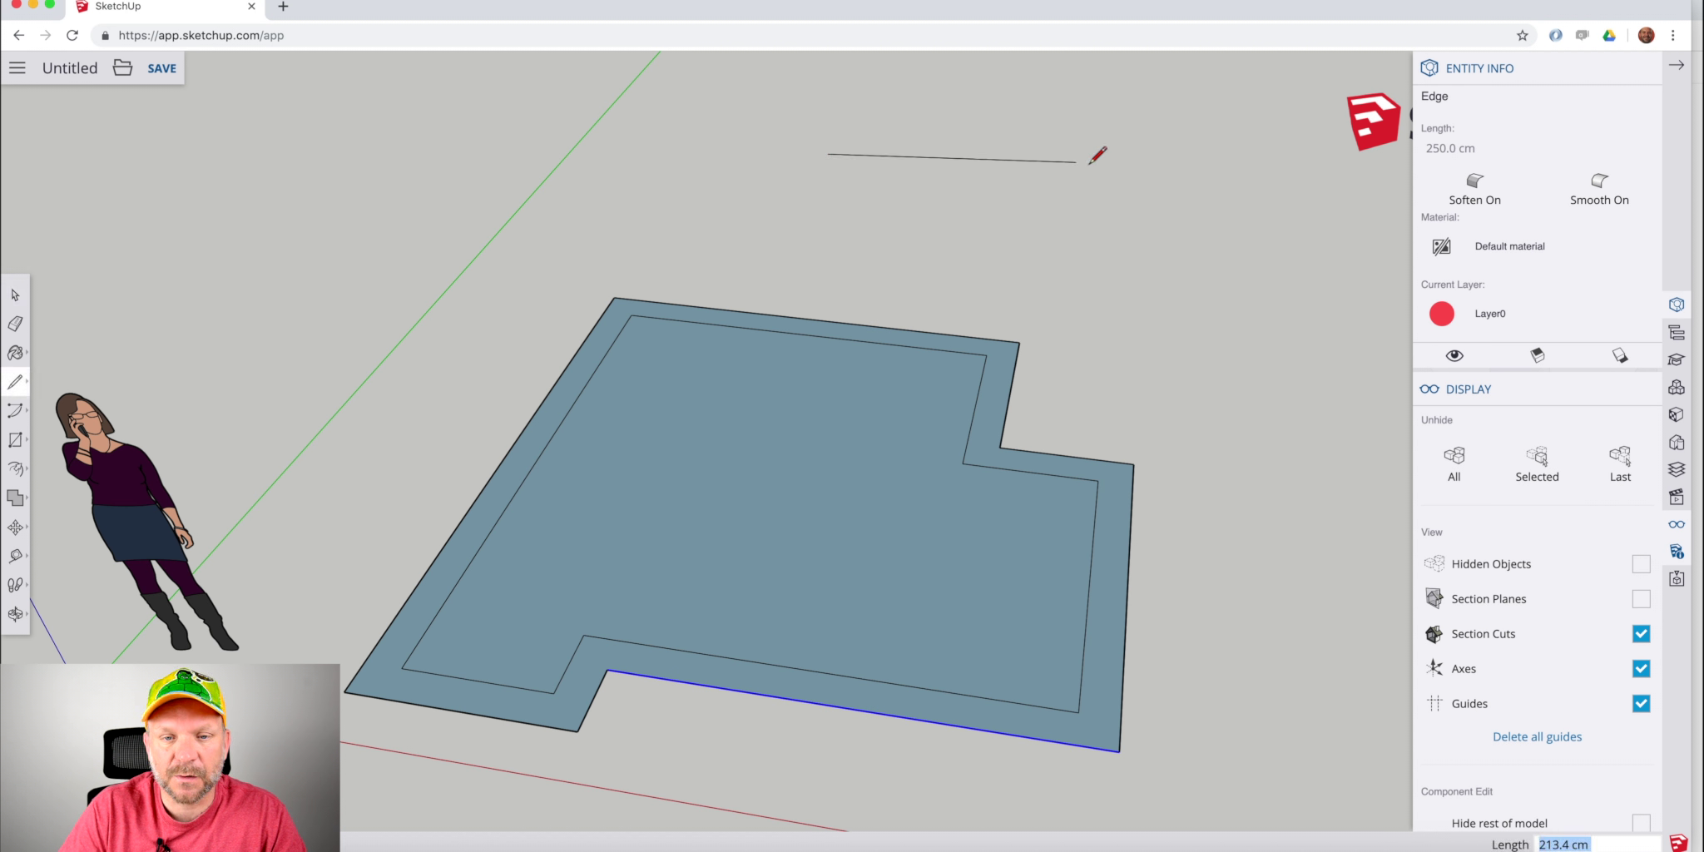
pyautogui.click(1108, 178)
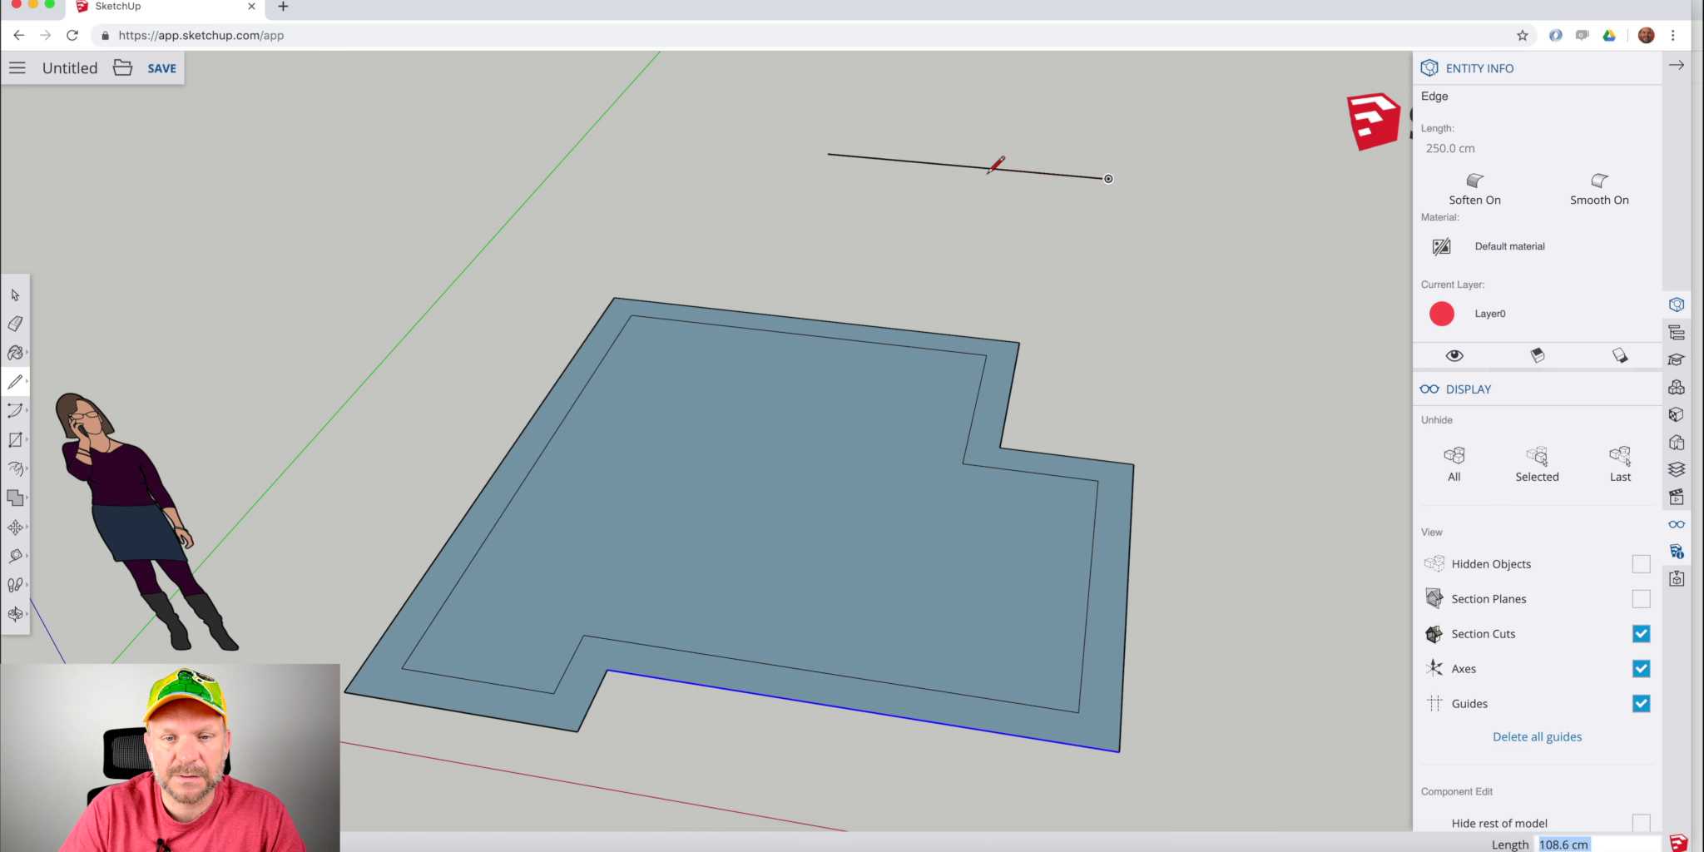
pyautogui.click(979, 167)
pyautogui.click(965, 220)
pyautogui.press('space')
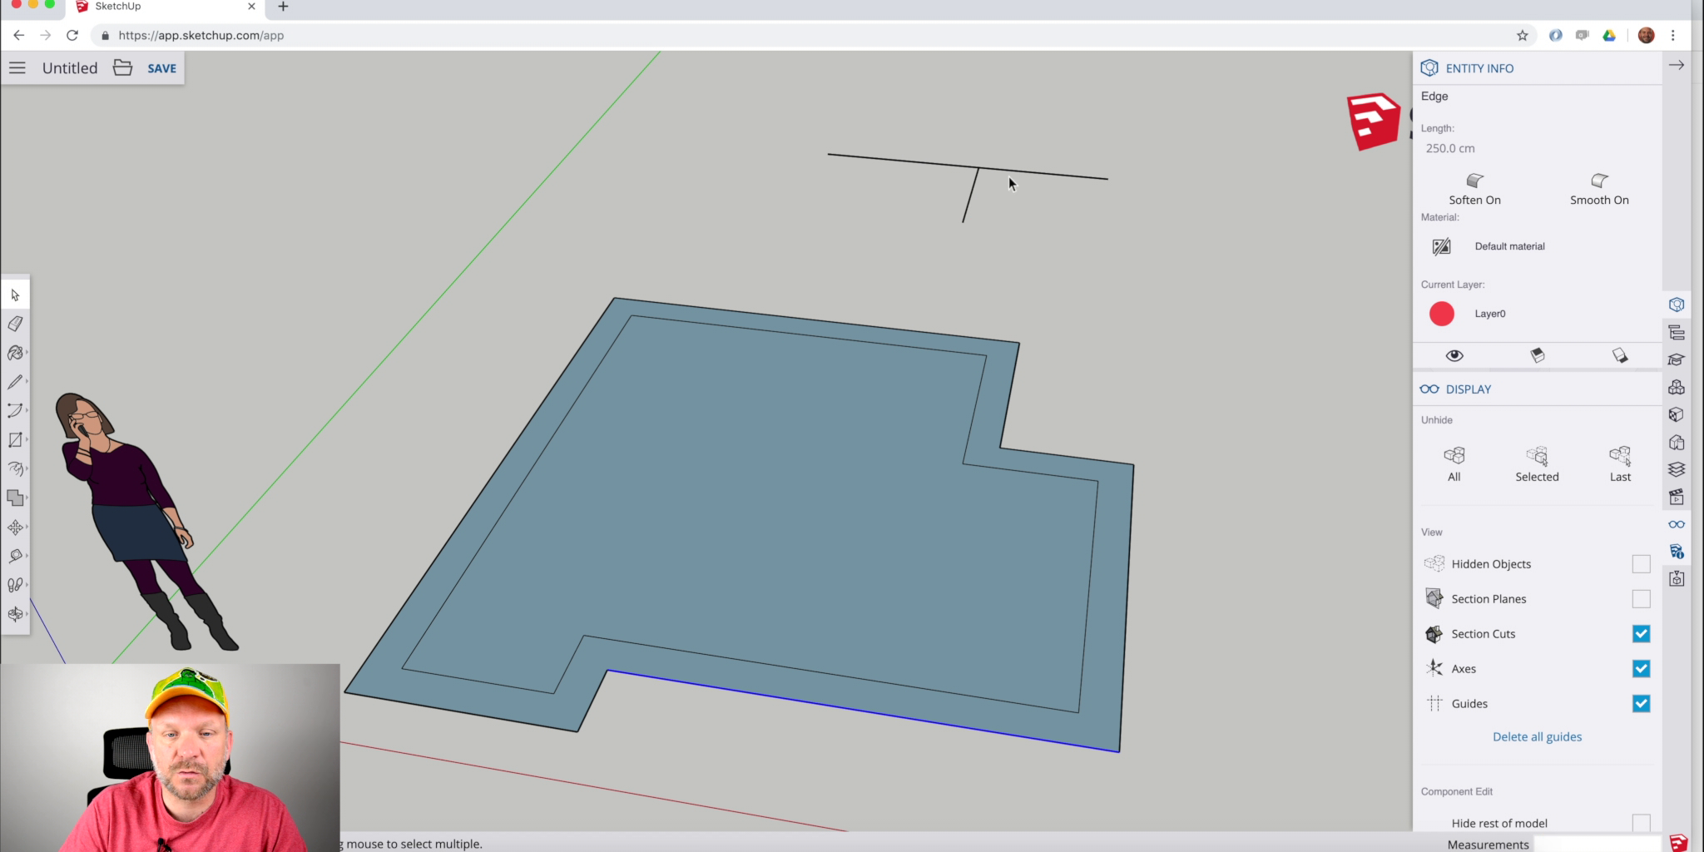
# Erase the short perpendicular branch and select the remaining line behind the floor to check its segments.
pyautogui.press('e')
pyautogui.click(969, 200)
pyautogui.press('space')
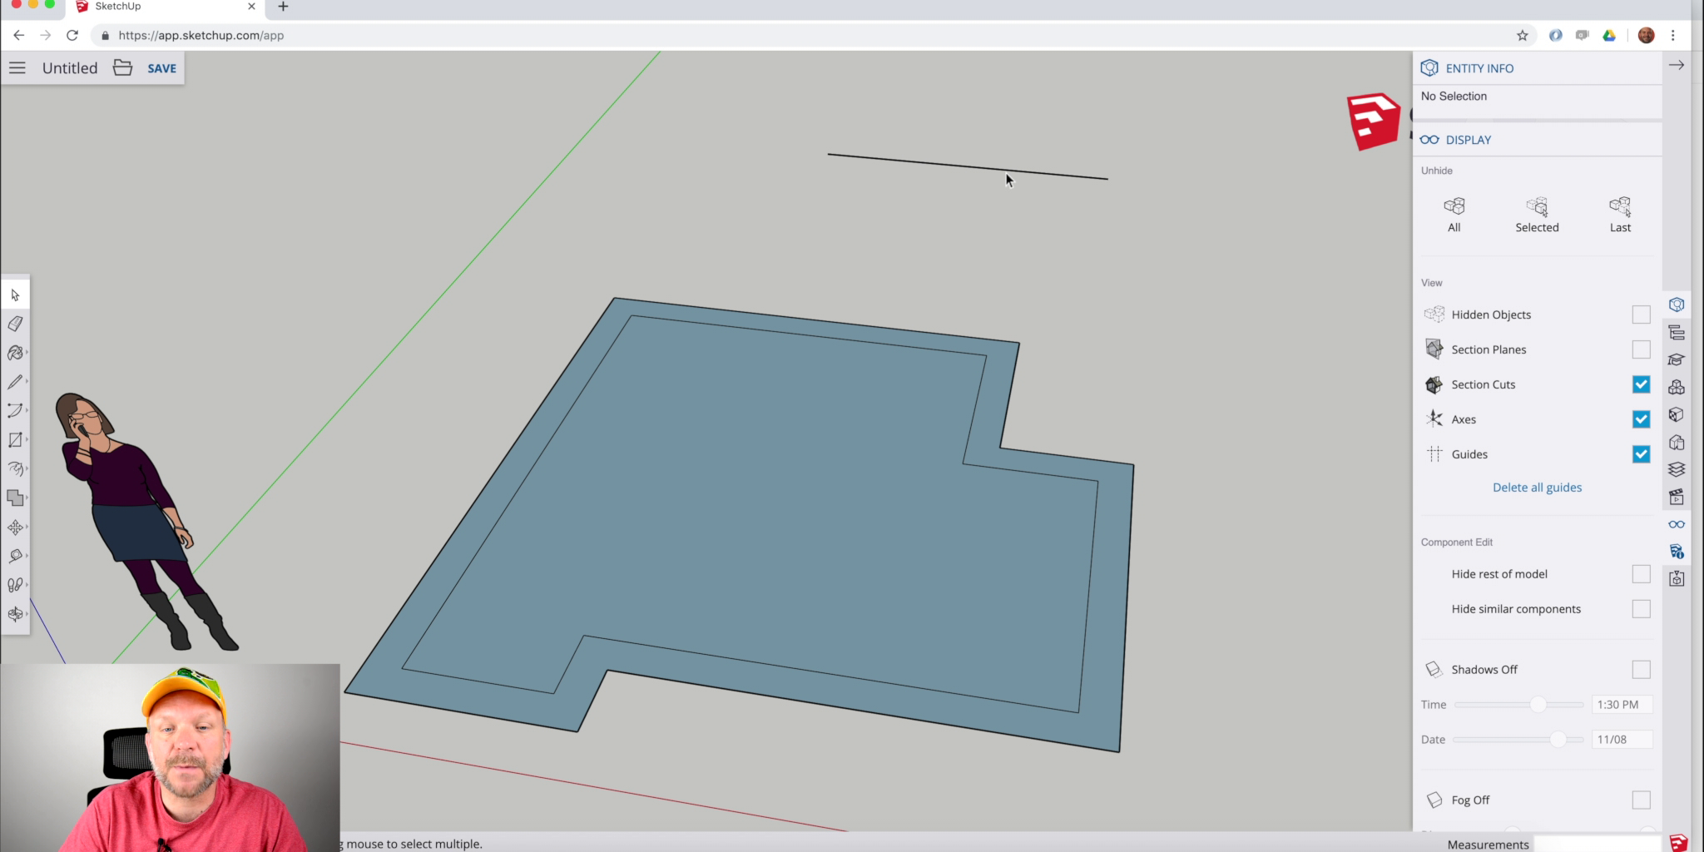
pyautogui.click(1005, 170)
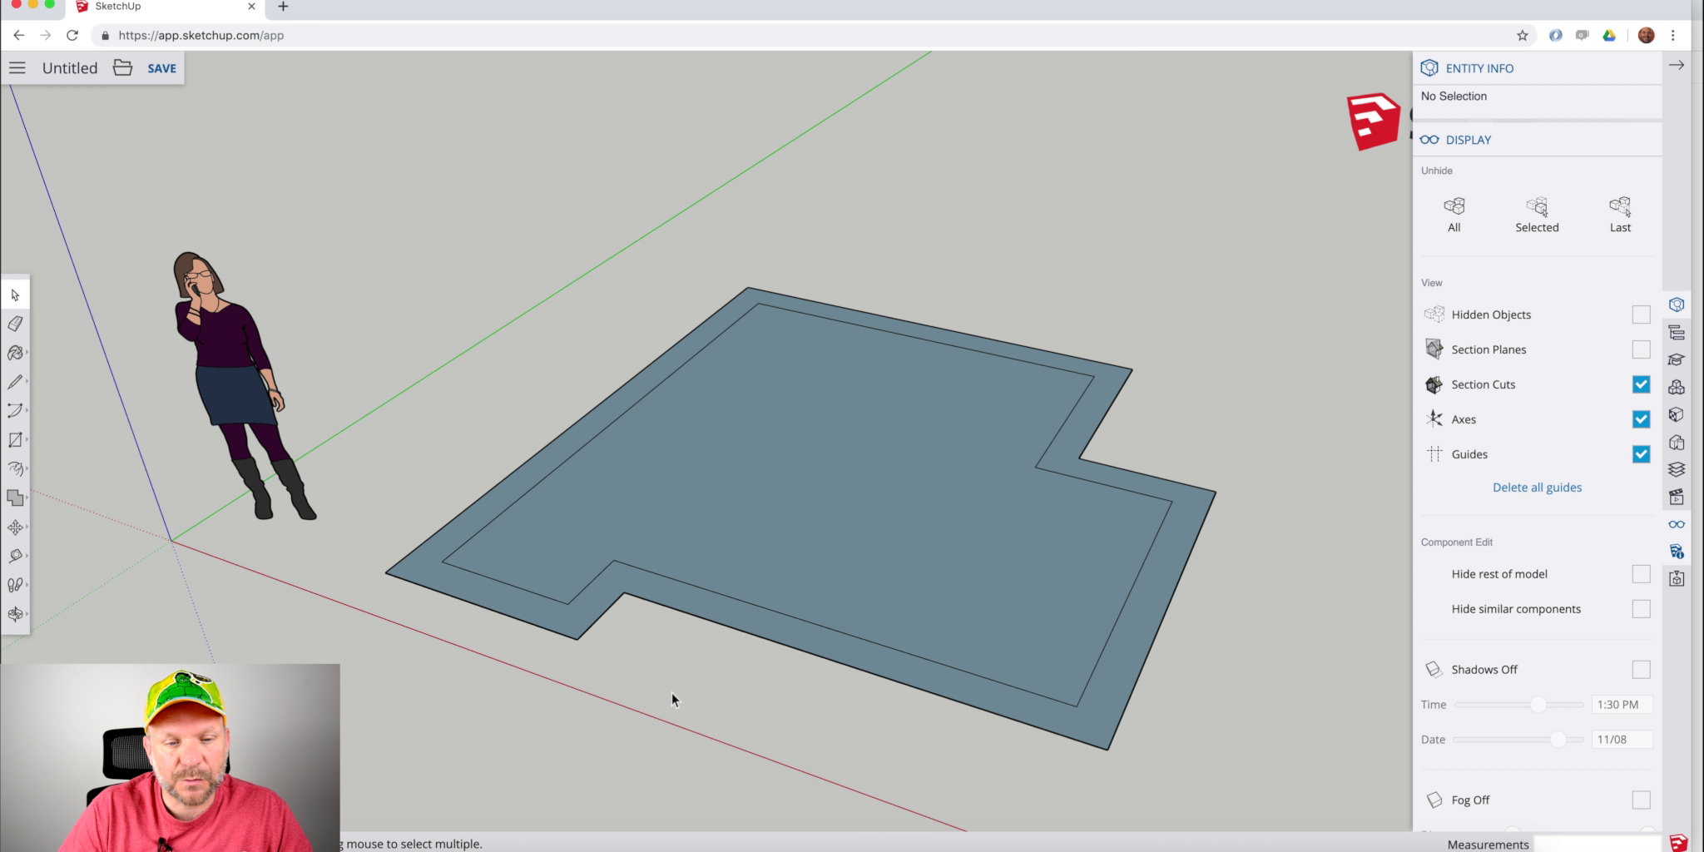
# Draw a 25 cm line from the inner outline's front-right corner back along its side edge, and inspect the remaining part of that edge.
pyautogui.scroll(-3, 388, 615)
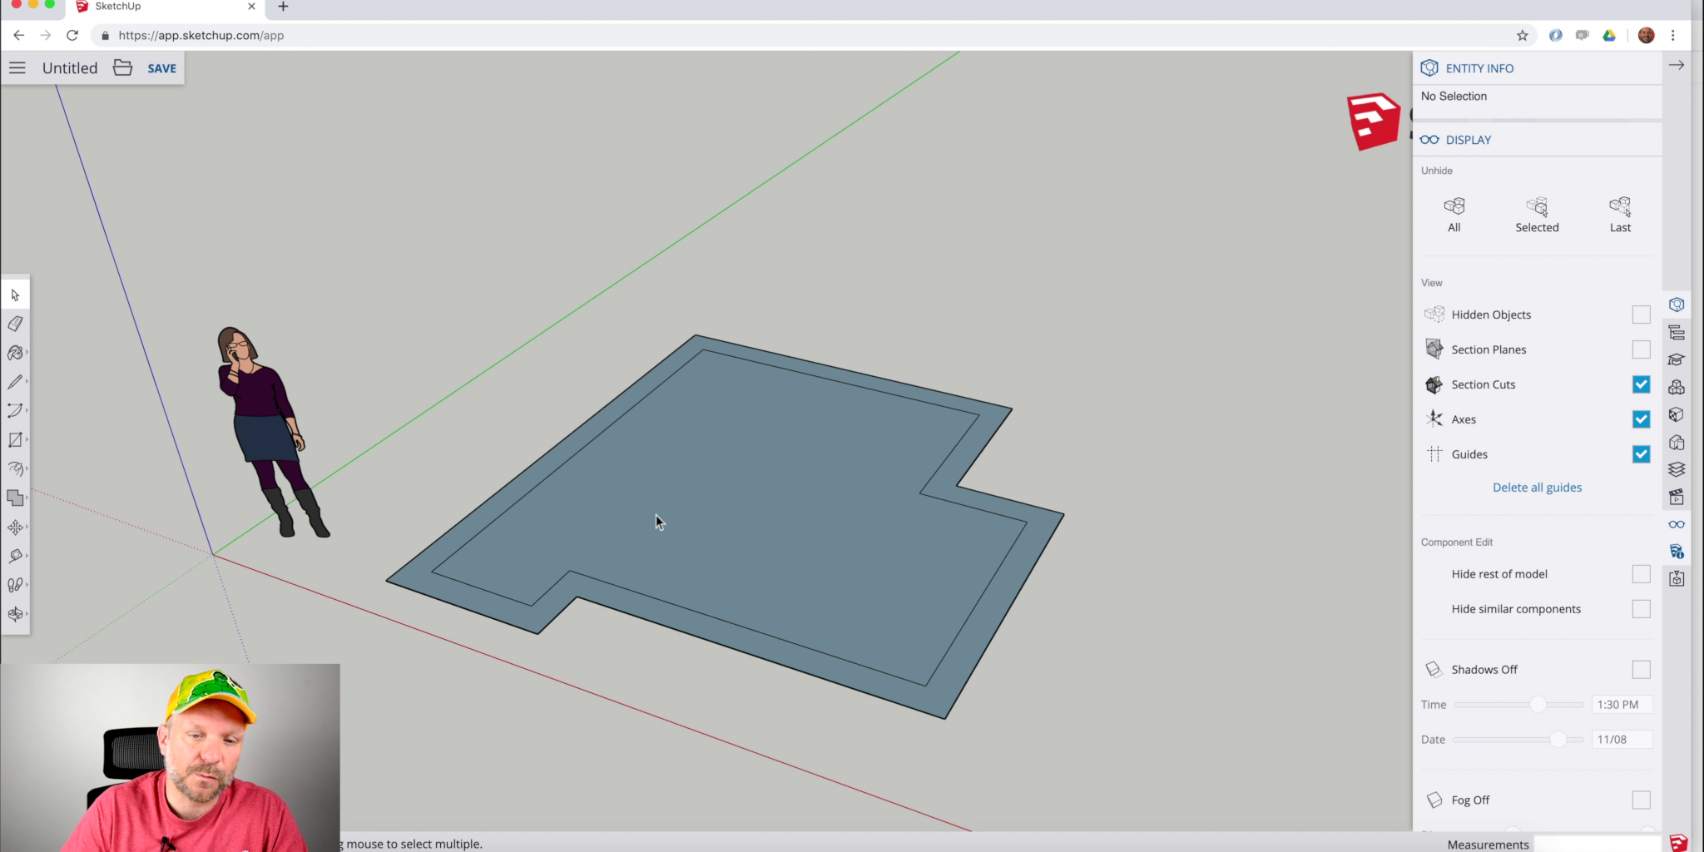
pyautogui.press('l')
pyautogui.moveTo(845, 480); pyautogui.dragTo(1026, 578, button='middle')
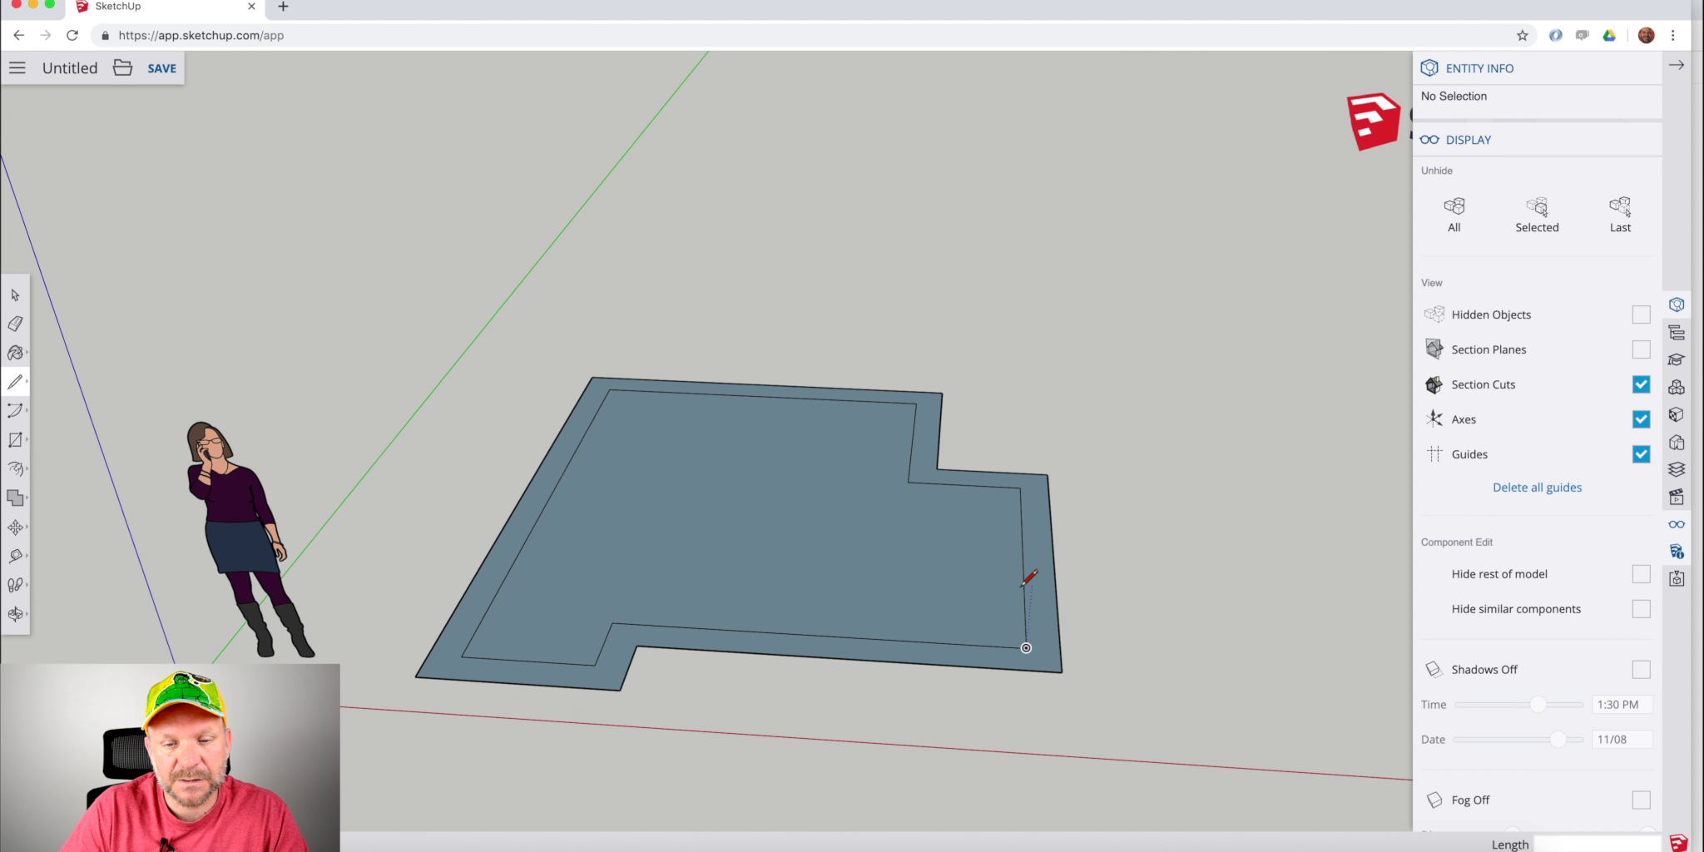
pyautogui.click(1026, 647)
pyautogui.write('25cm')
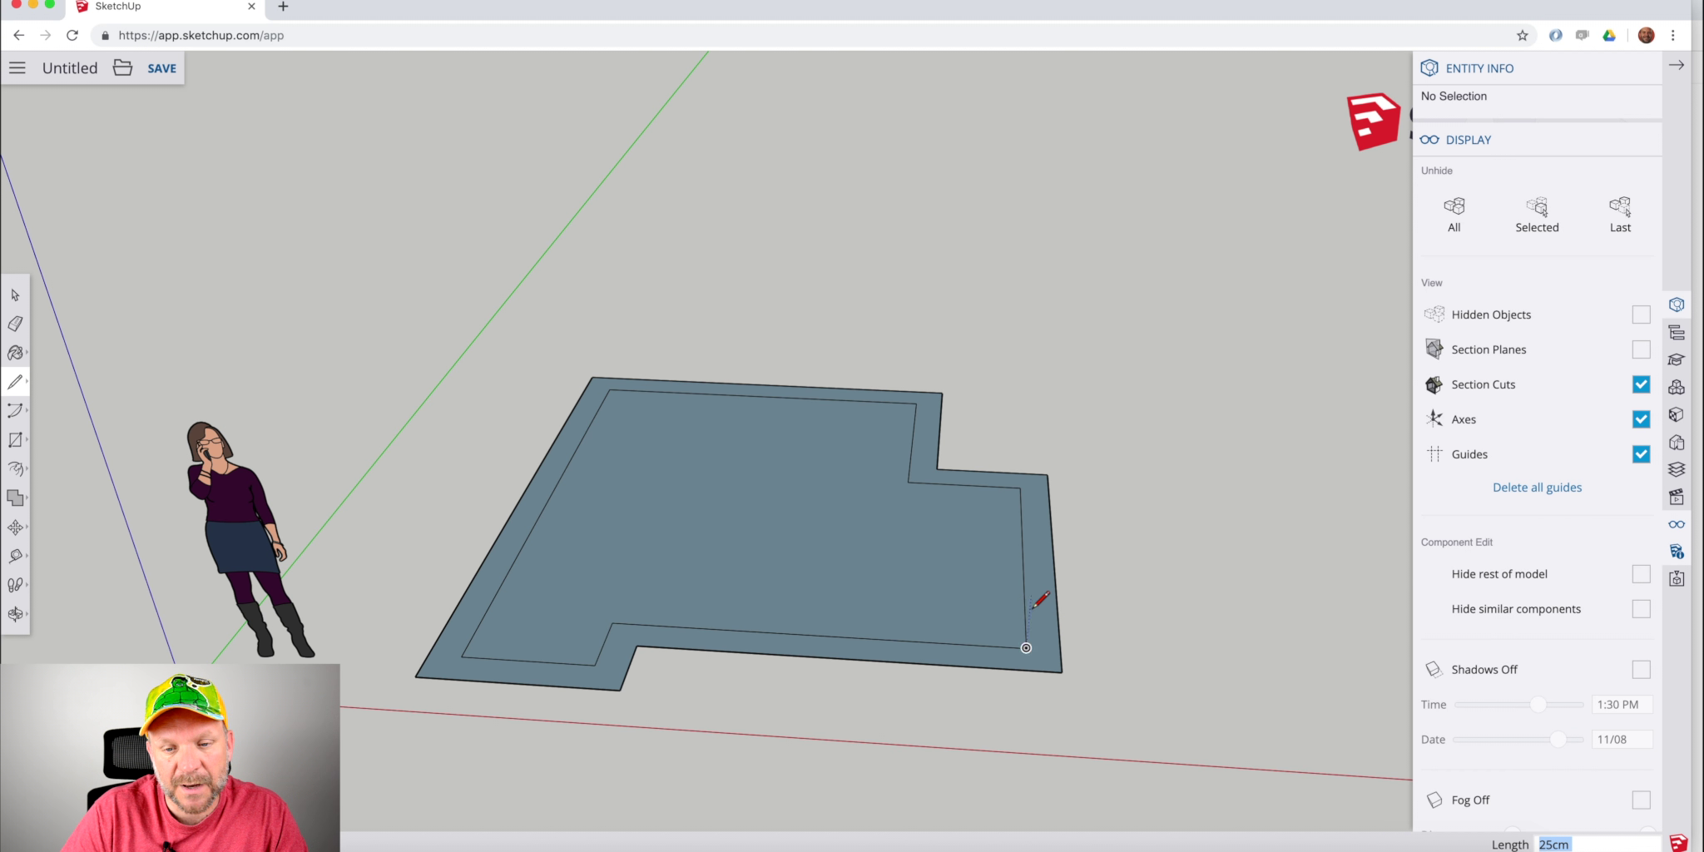
pyautogui.press('Return')
pyautogui.moveTo(1026, 648); pyautogui.dragTo(1089, 553, button='middle')
pyautogui.scroll(5, 1090, 552)
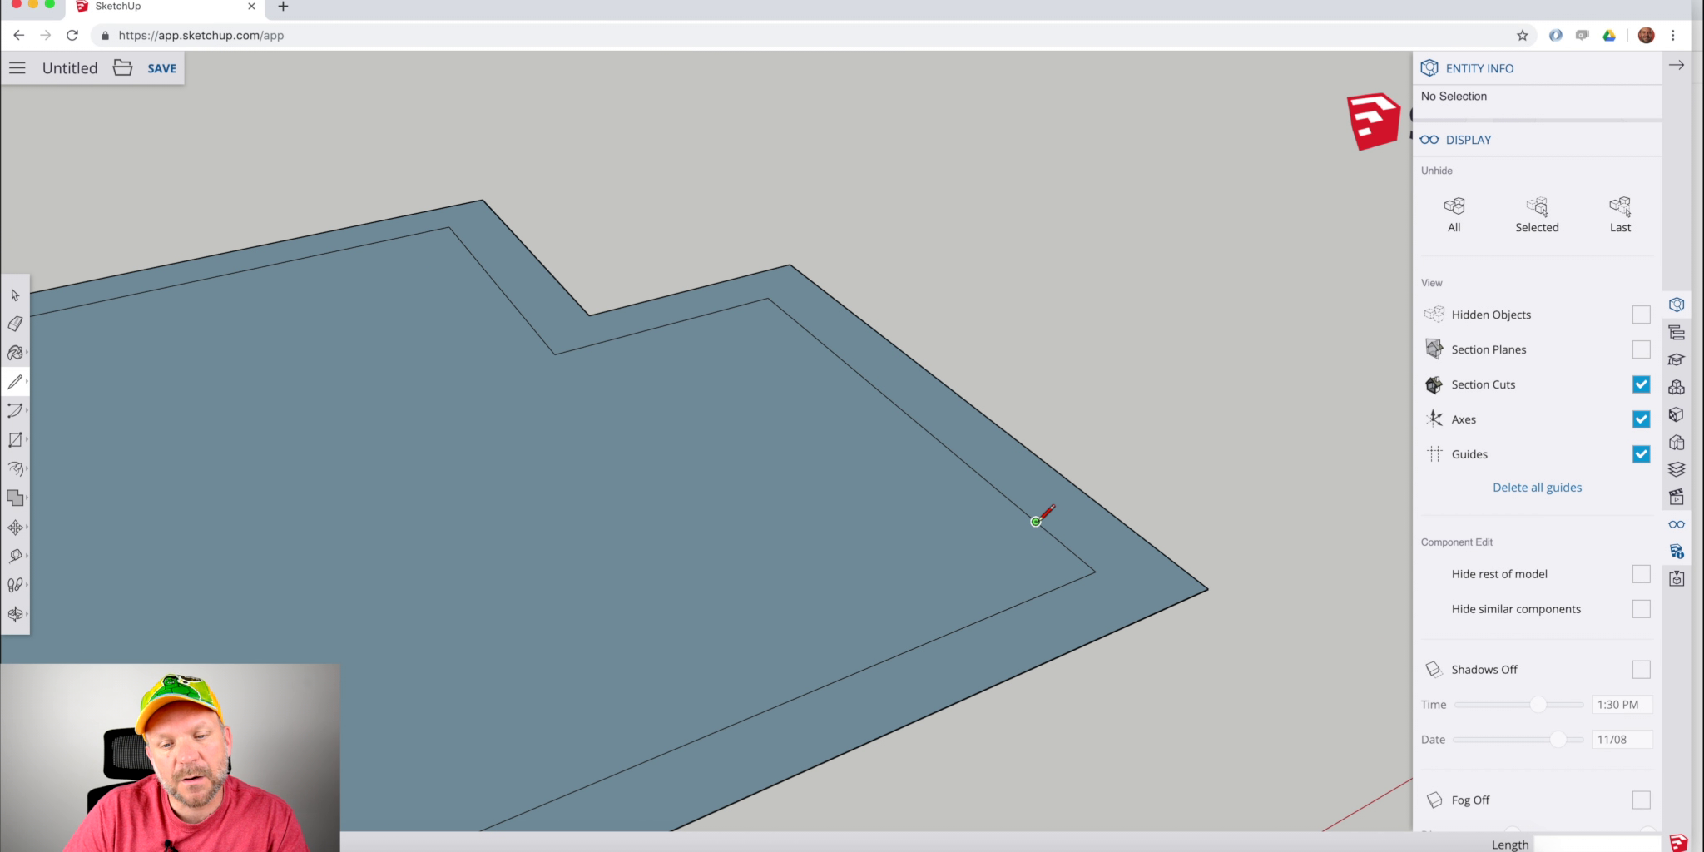
pyautogui.press('space')
pyautogui.click(1030, 517)
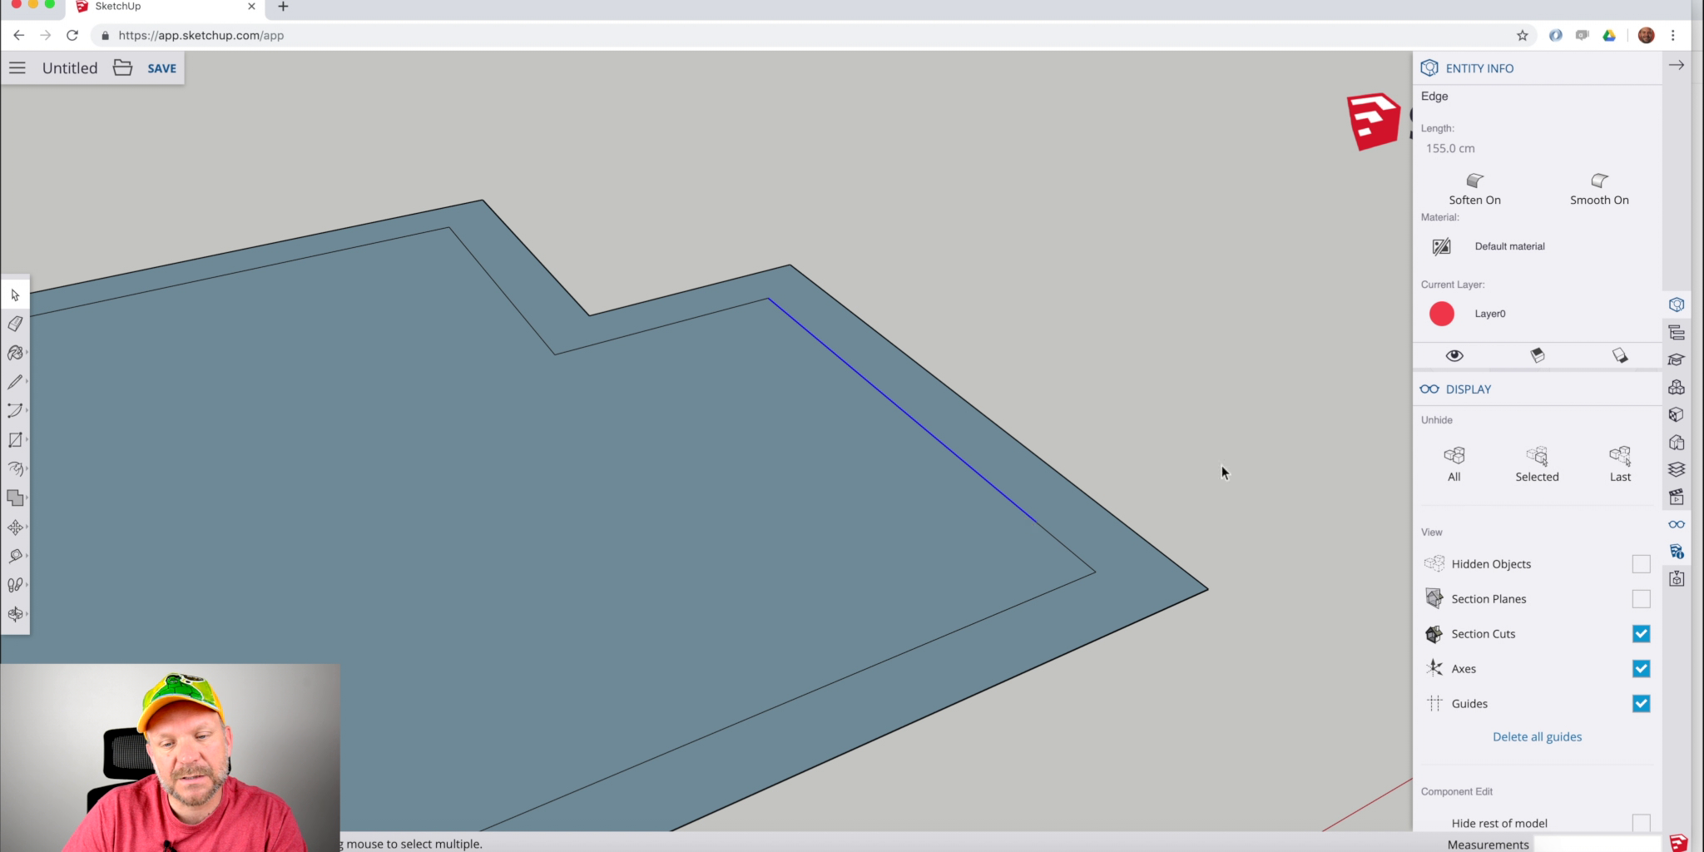
# Draw the other two sides of a square inside that corner from the 25 cm point, and erase the two original corner edges.
pyautogui.press('l')
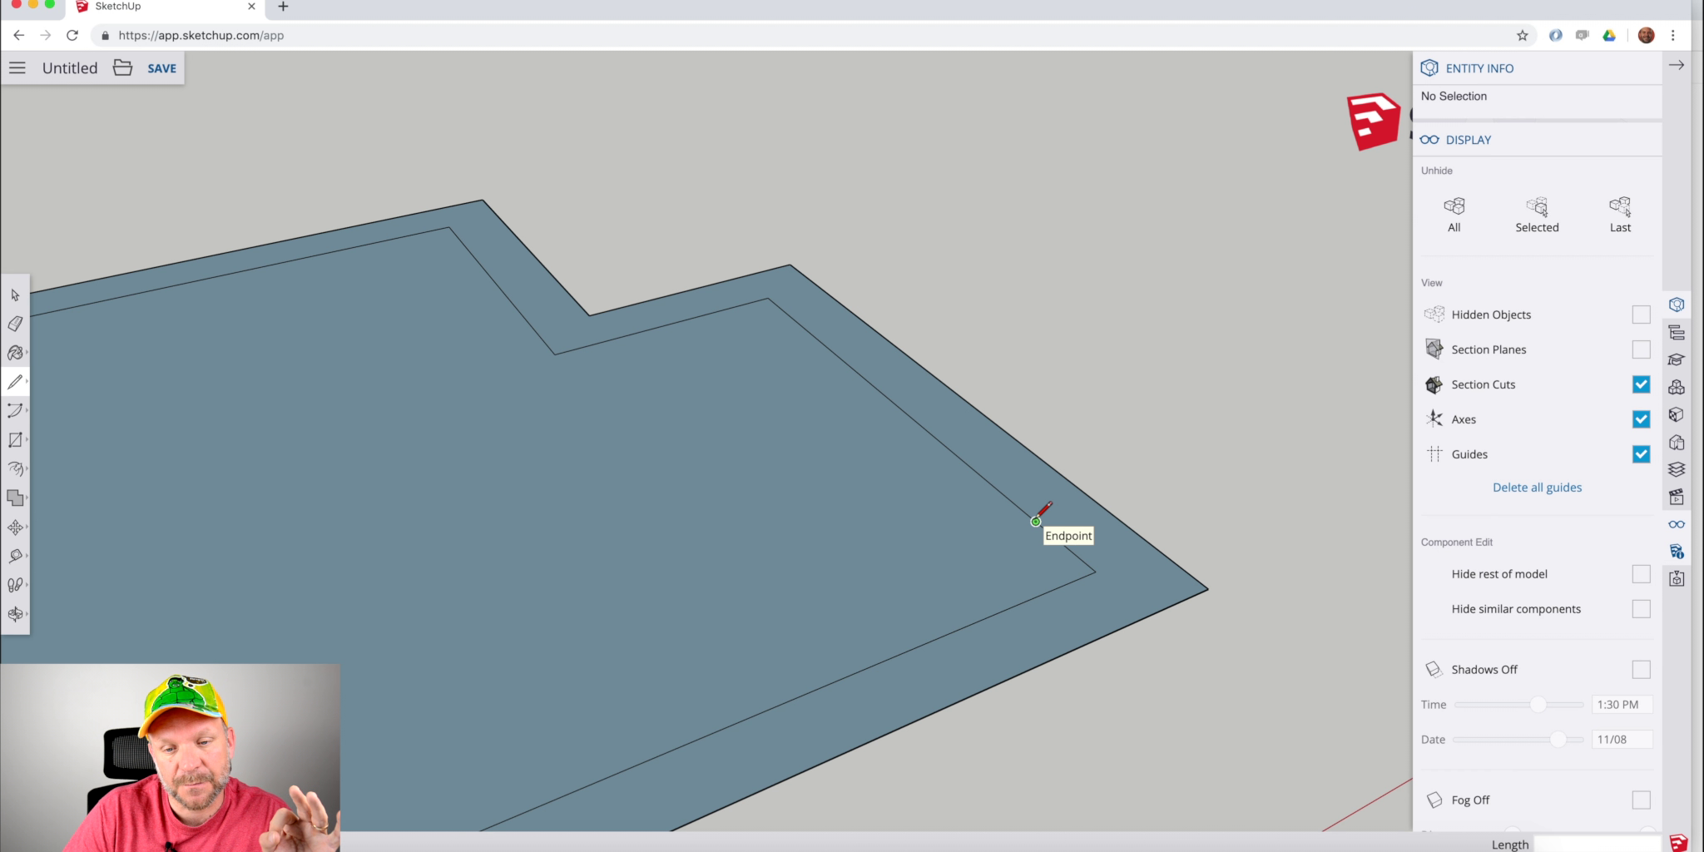
pyautogui.click(1036, 521)
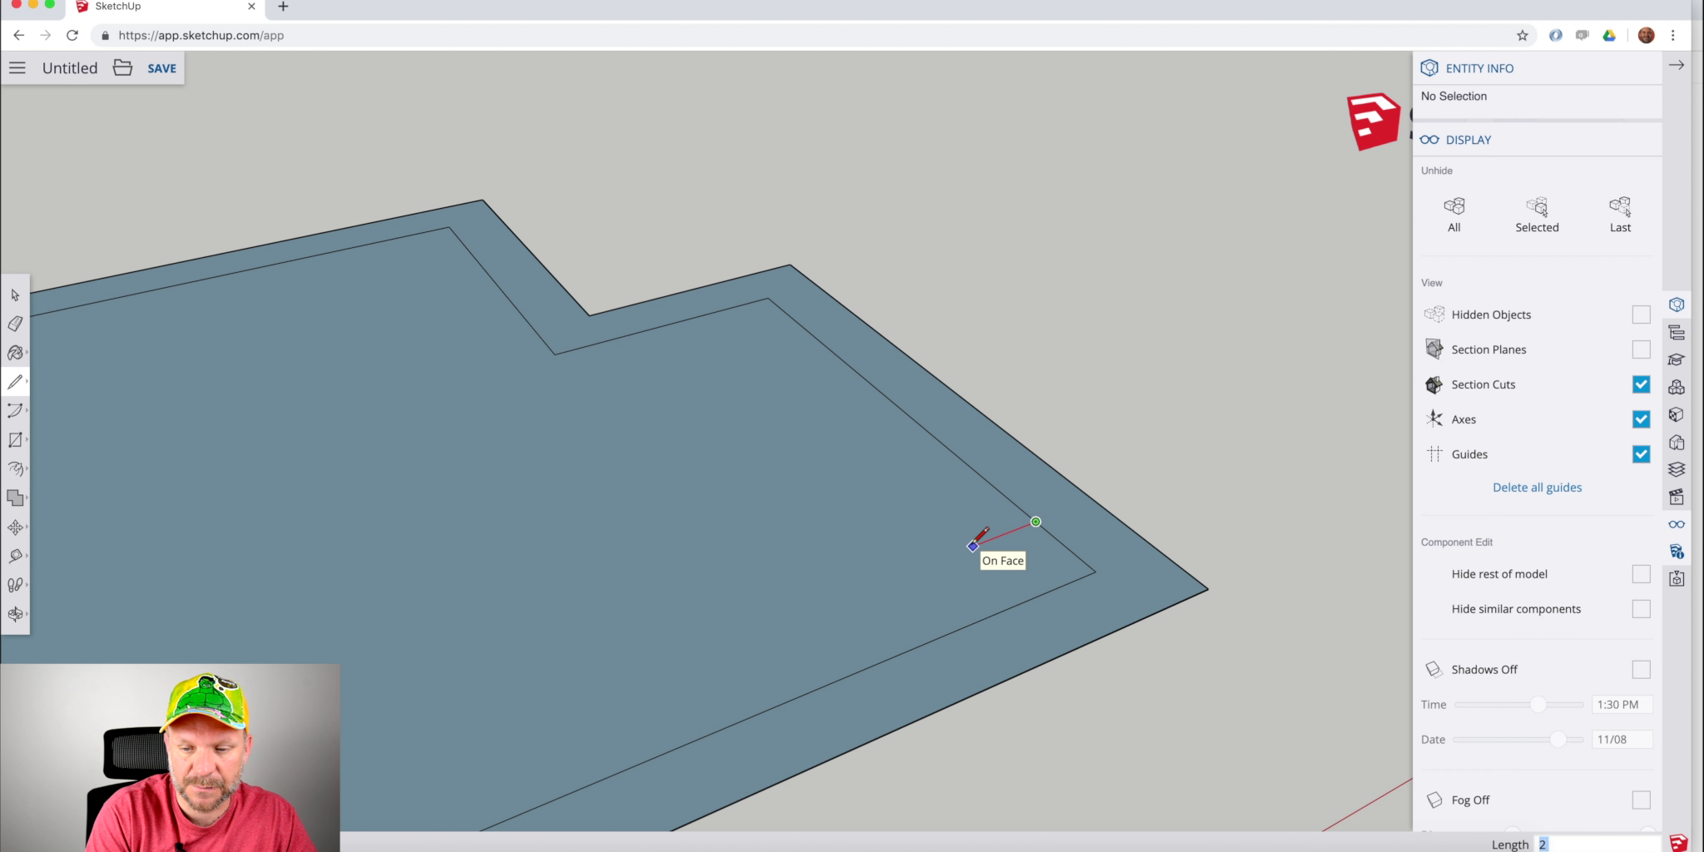
pyautogui.press('Return')
pyautogui.click(1018, 603)
pyautogui.press('e')
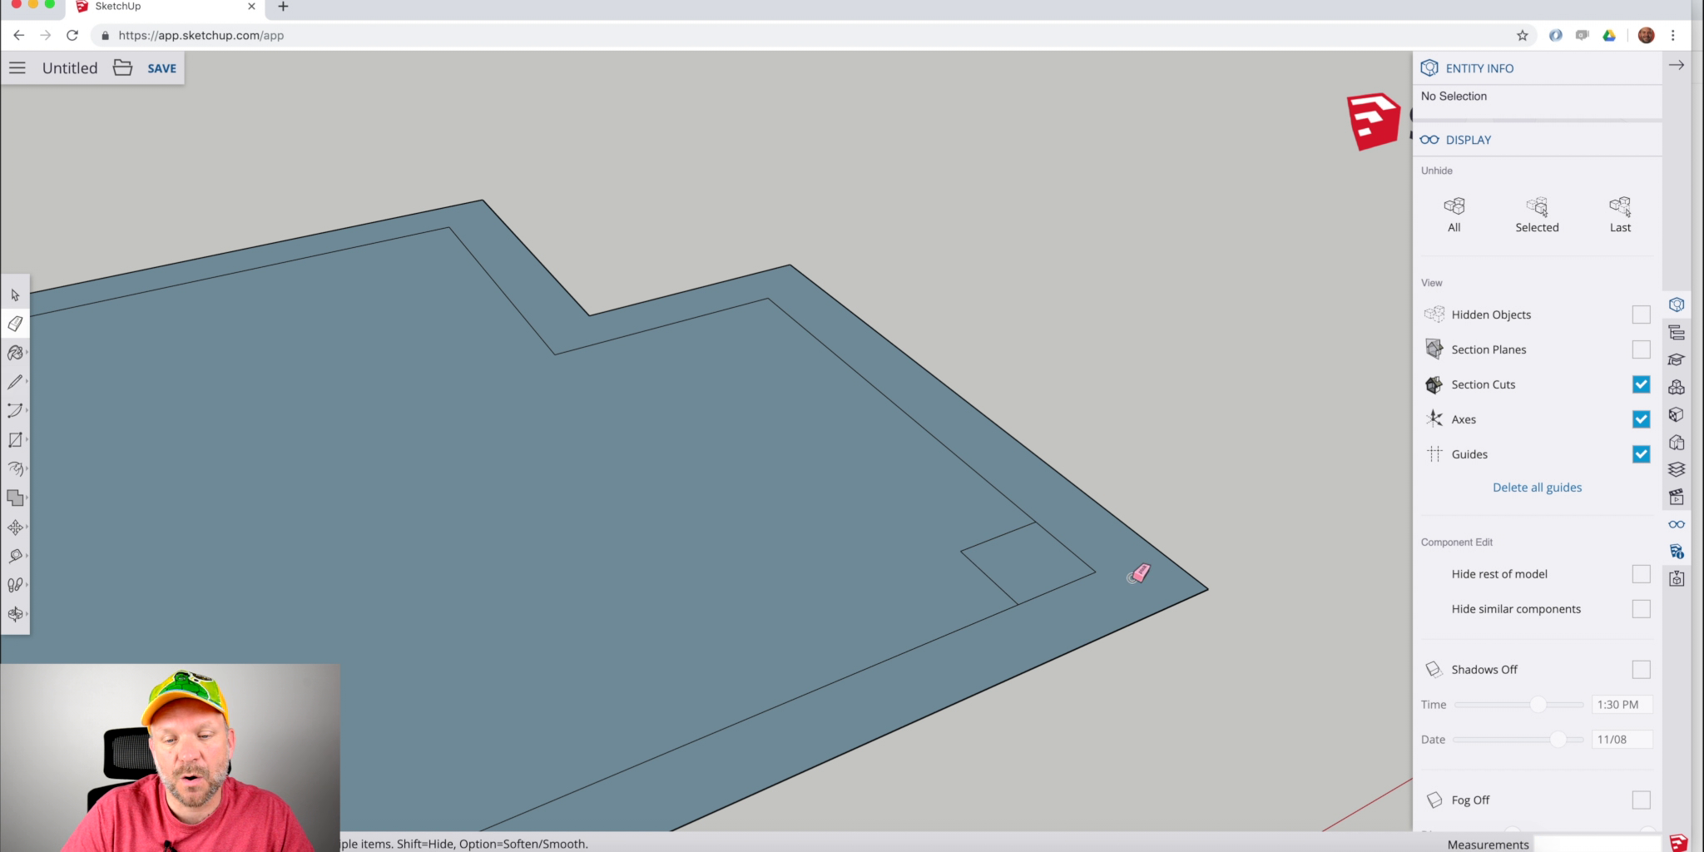
pyautogui.moveTo(1095, 576); pyautogui.dragTo(1251, 579)
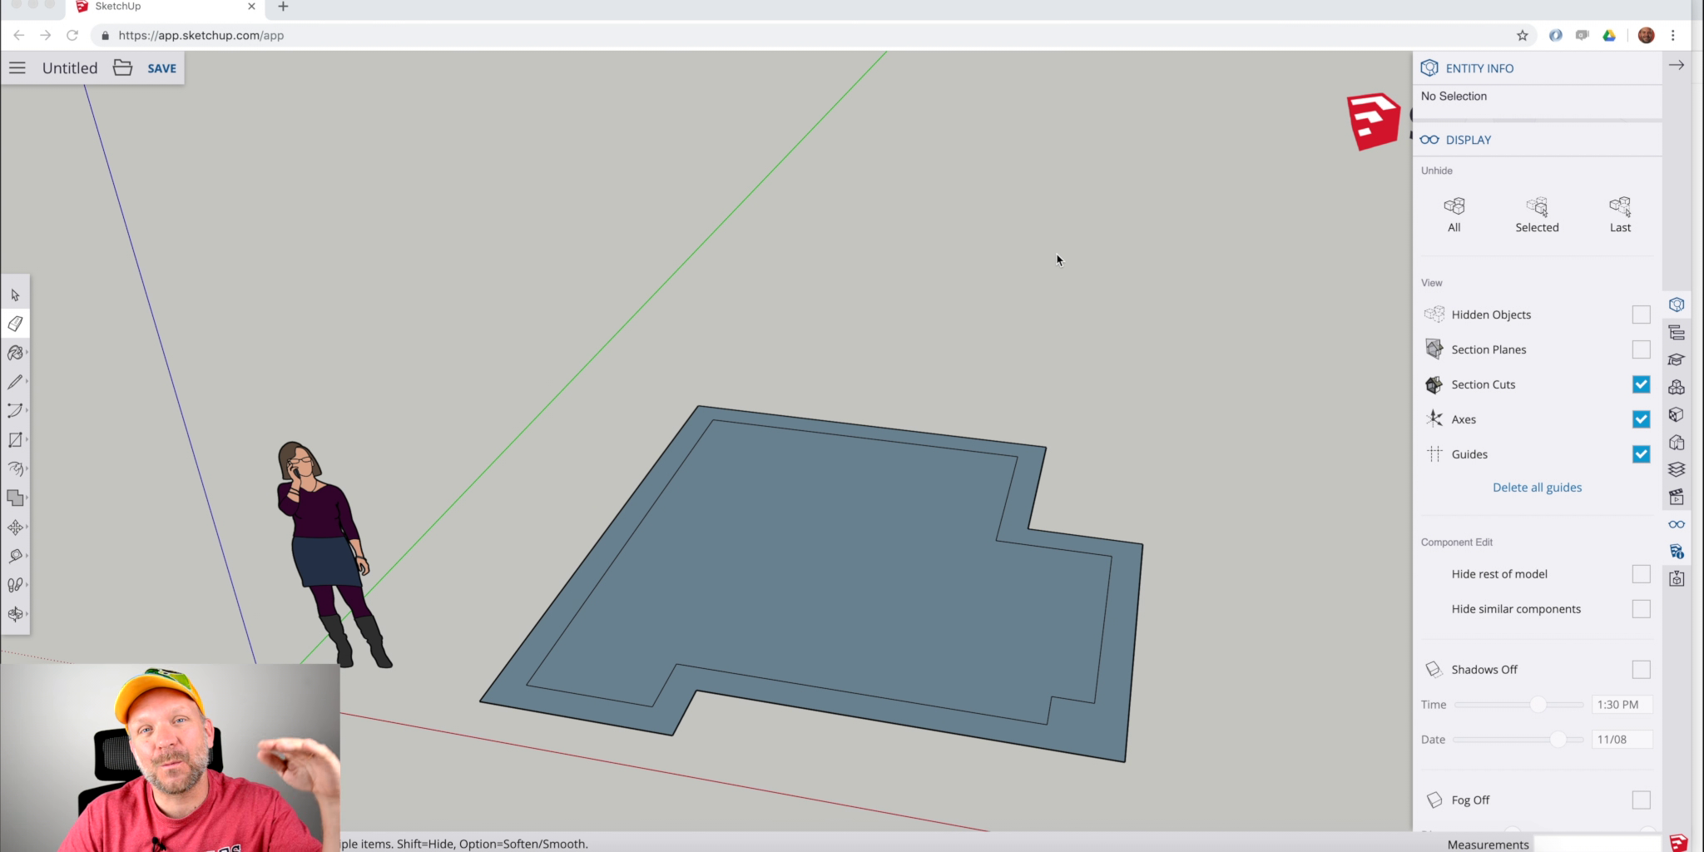
# Push/Pull the ring-shaped wall strip around the floor upward to a height of 320 cm.
pyautogui.moveTo(930, 485)
pyautogui.mouseDown(button='middle')
pyautogui.moveTo(636, 406)
pyautogui.moveTo(373, 472)
pyautogui.mouseUp(button='middle')
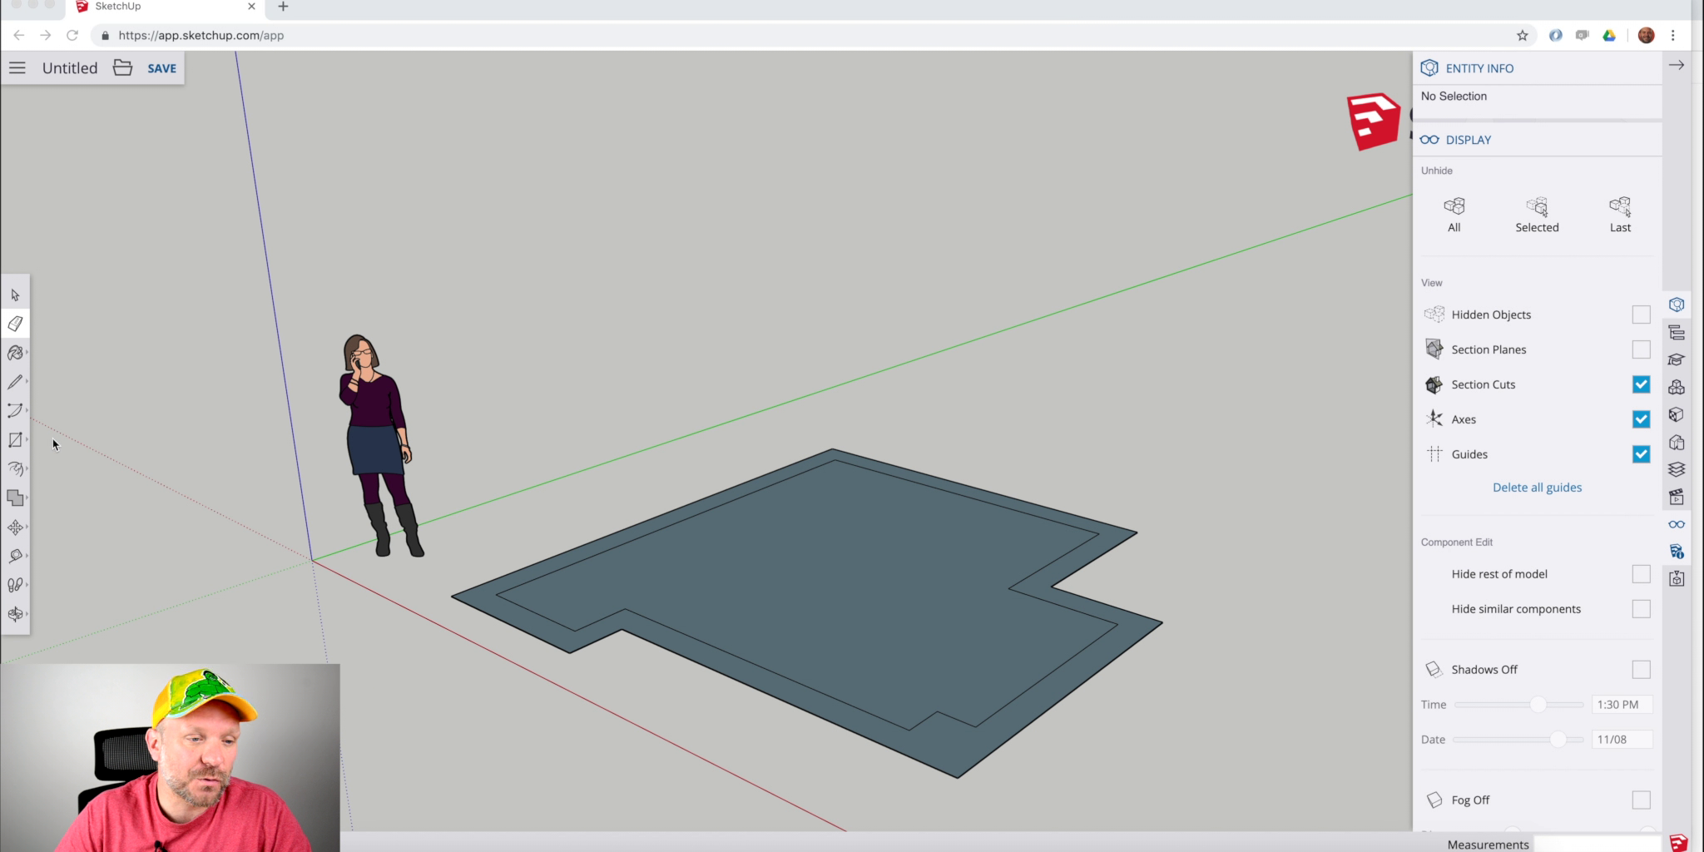
pyautogui.click(15, 467)
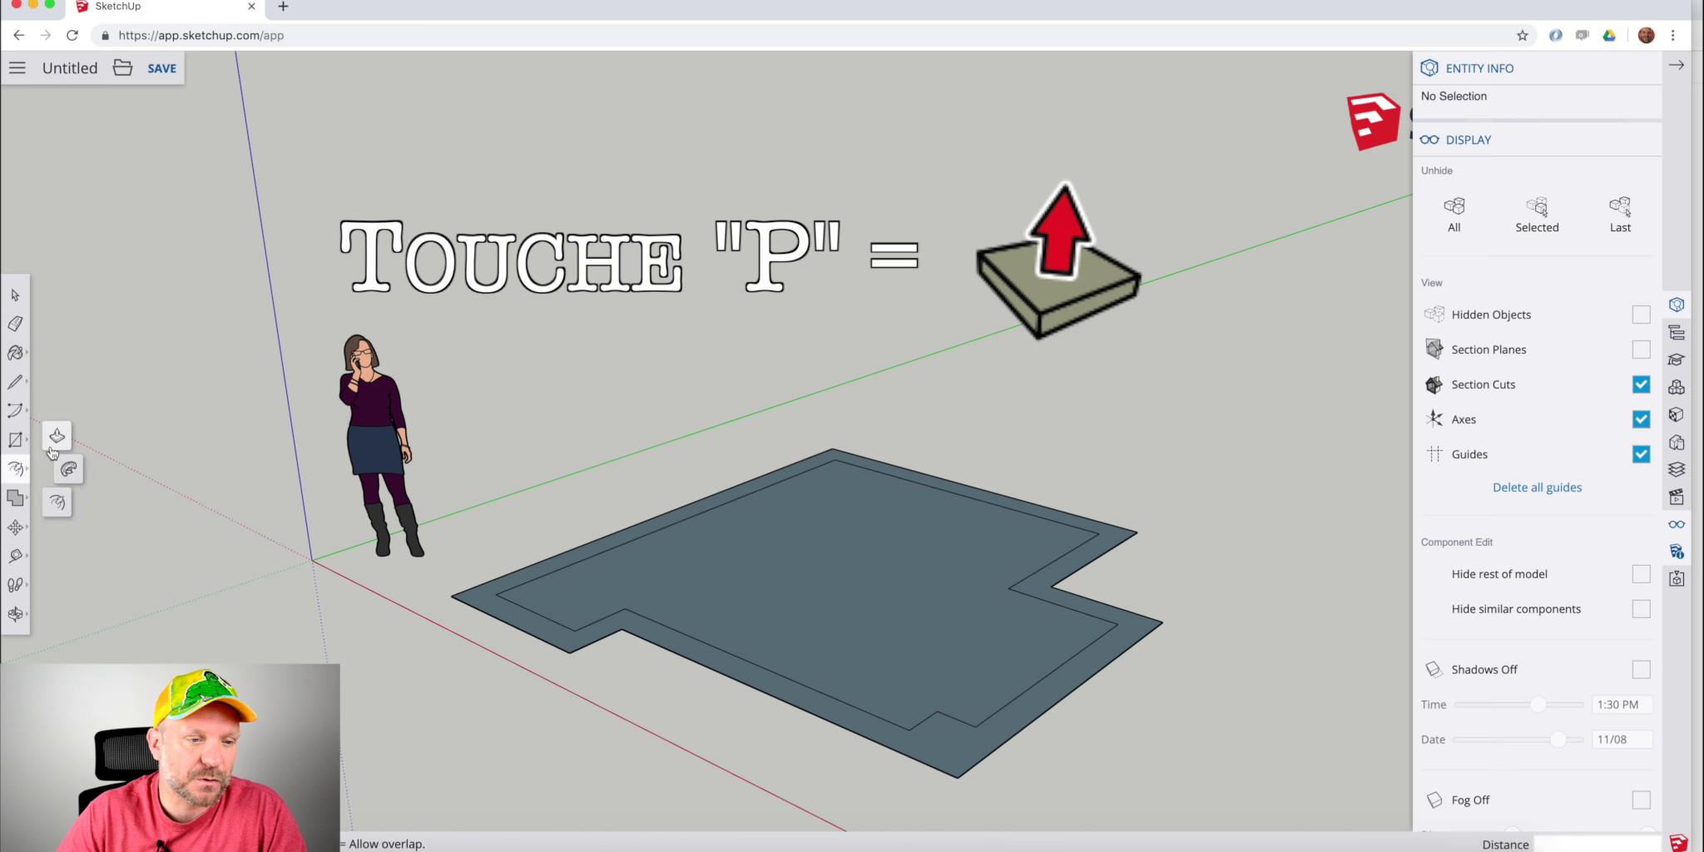
pyautogui.click(57, 439)
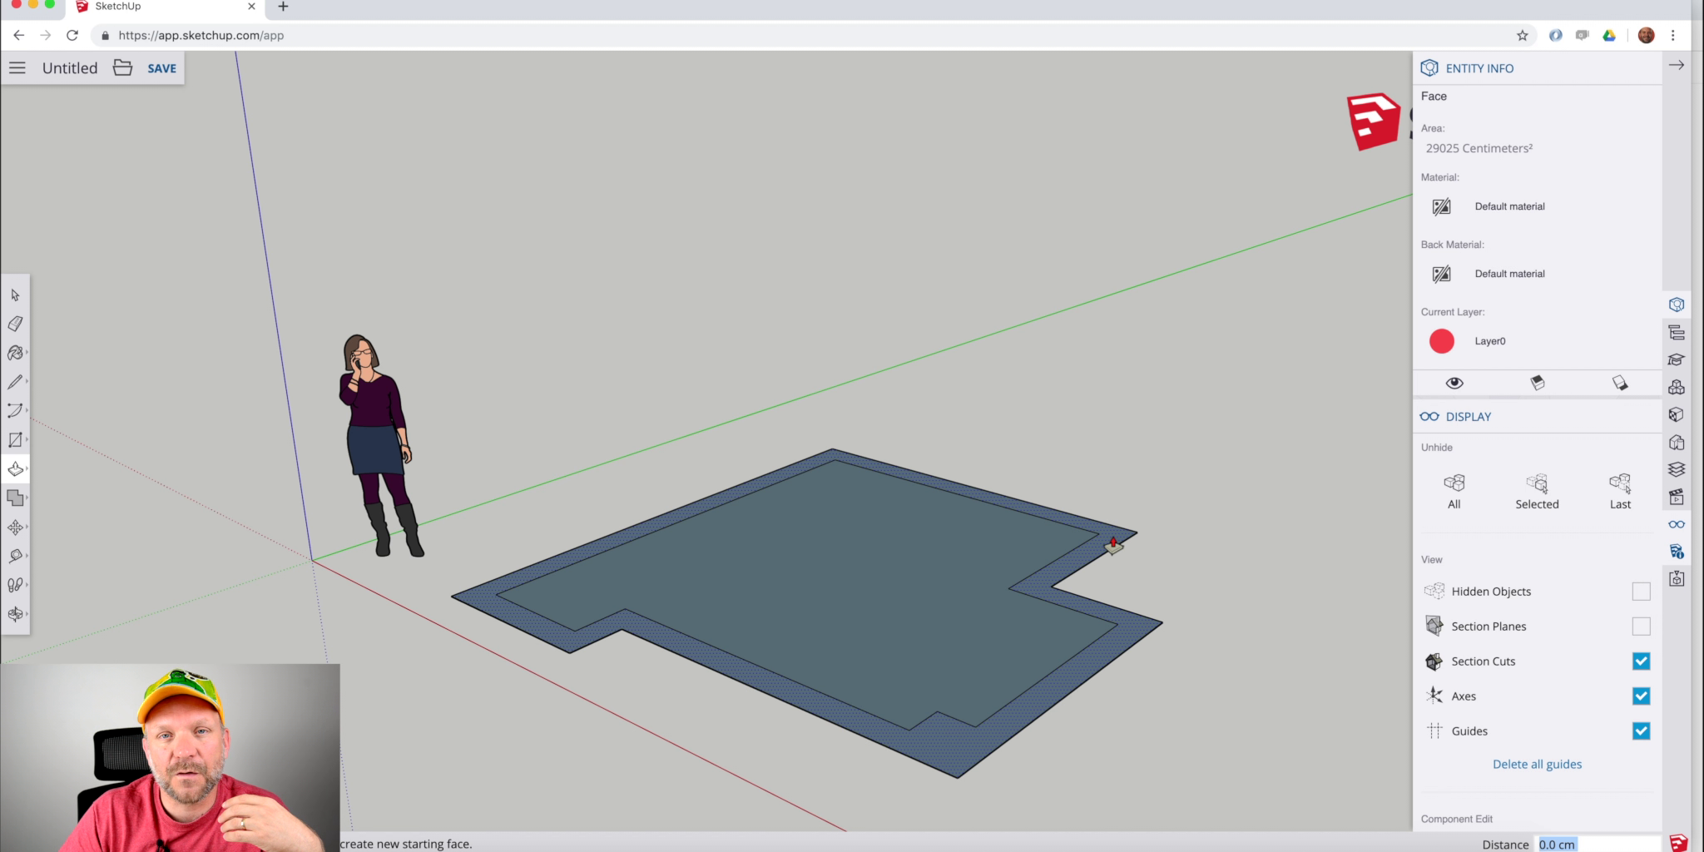
pyautogui.moveTo(1113, 545); pyautogui.dragTo(1111, 453)
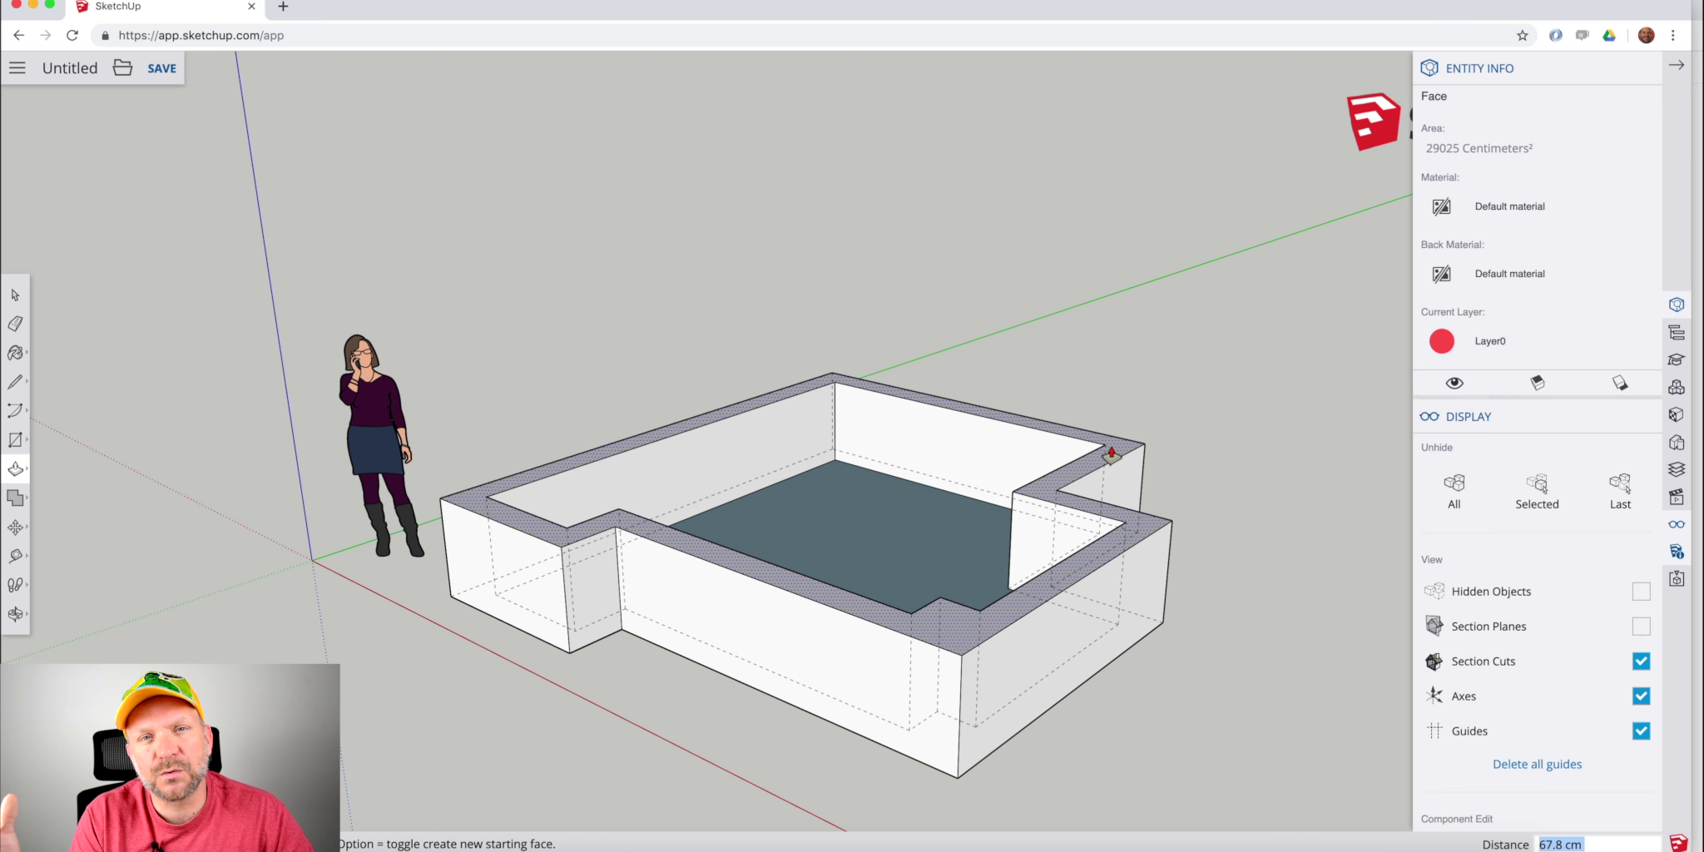
pyautogui.write('320')
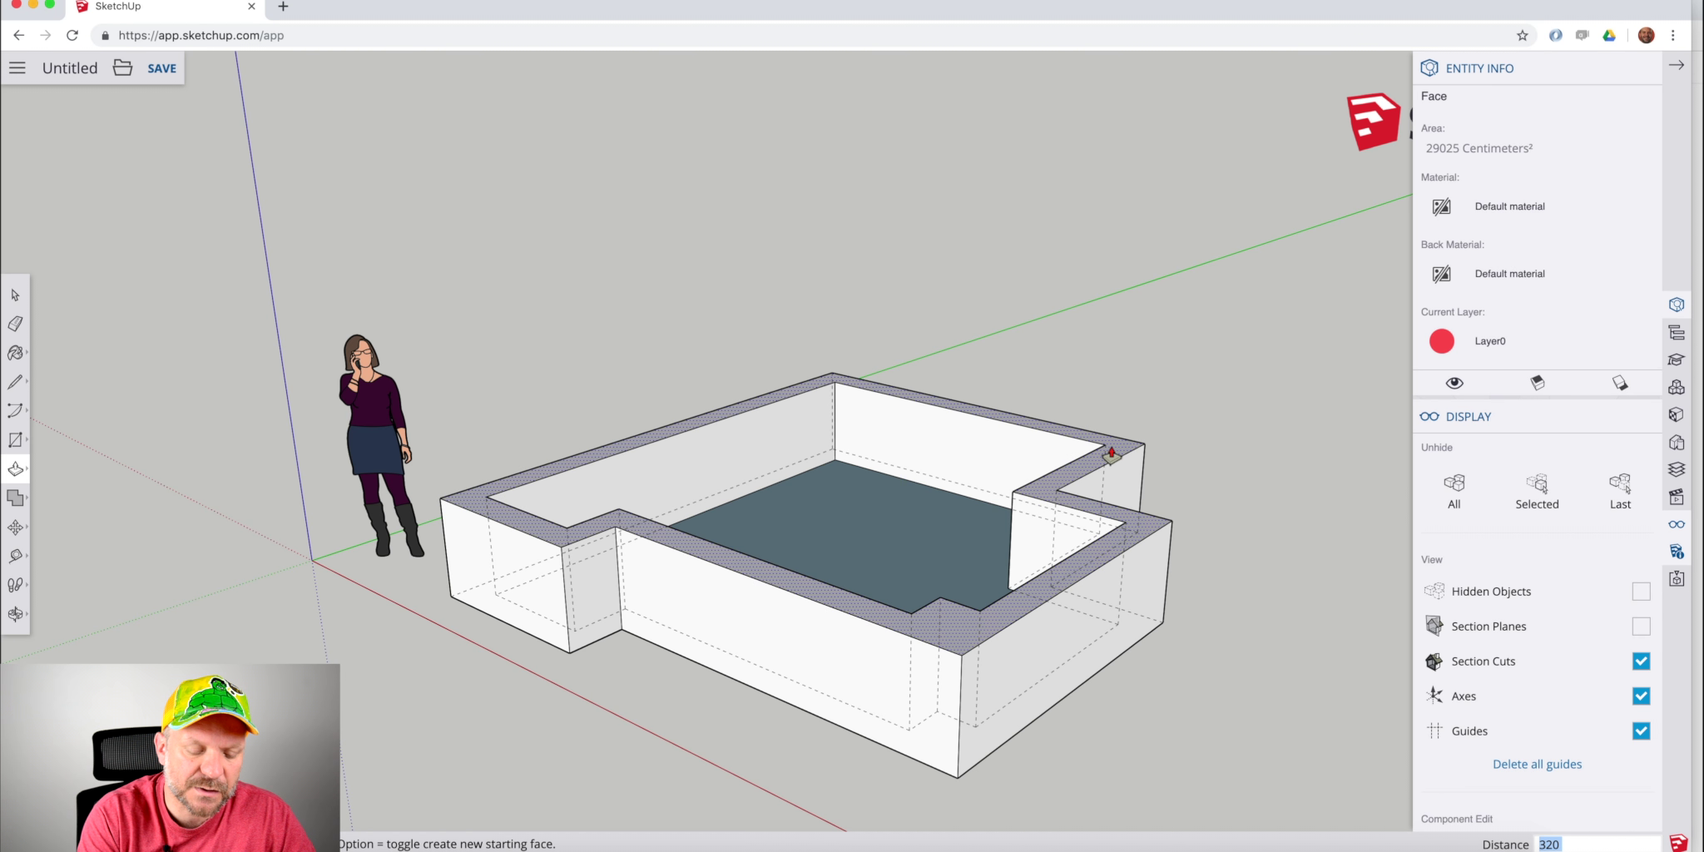
pyautogui.write('cm')
pyautogui.press('Return')
# Inspect the raised walls from several angles and dismiss the display, model info and entity info settings.
pyautogui.moveTo(901, 372); pyautogui.dragTo(1024, 587, button='middle')
pyautogui.scroll(-5, 1019, 593)
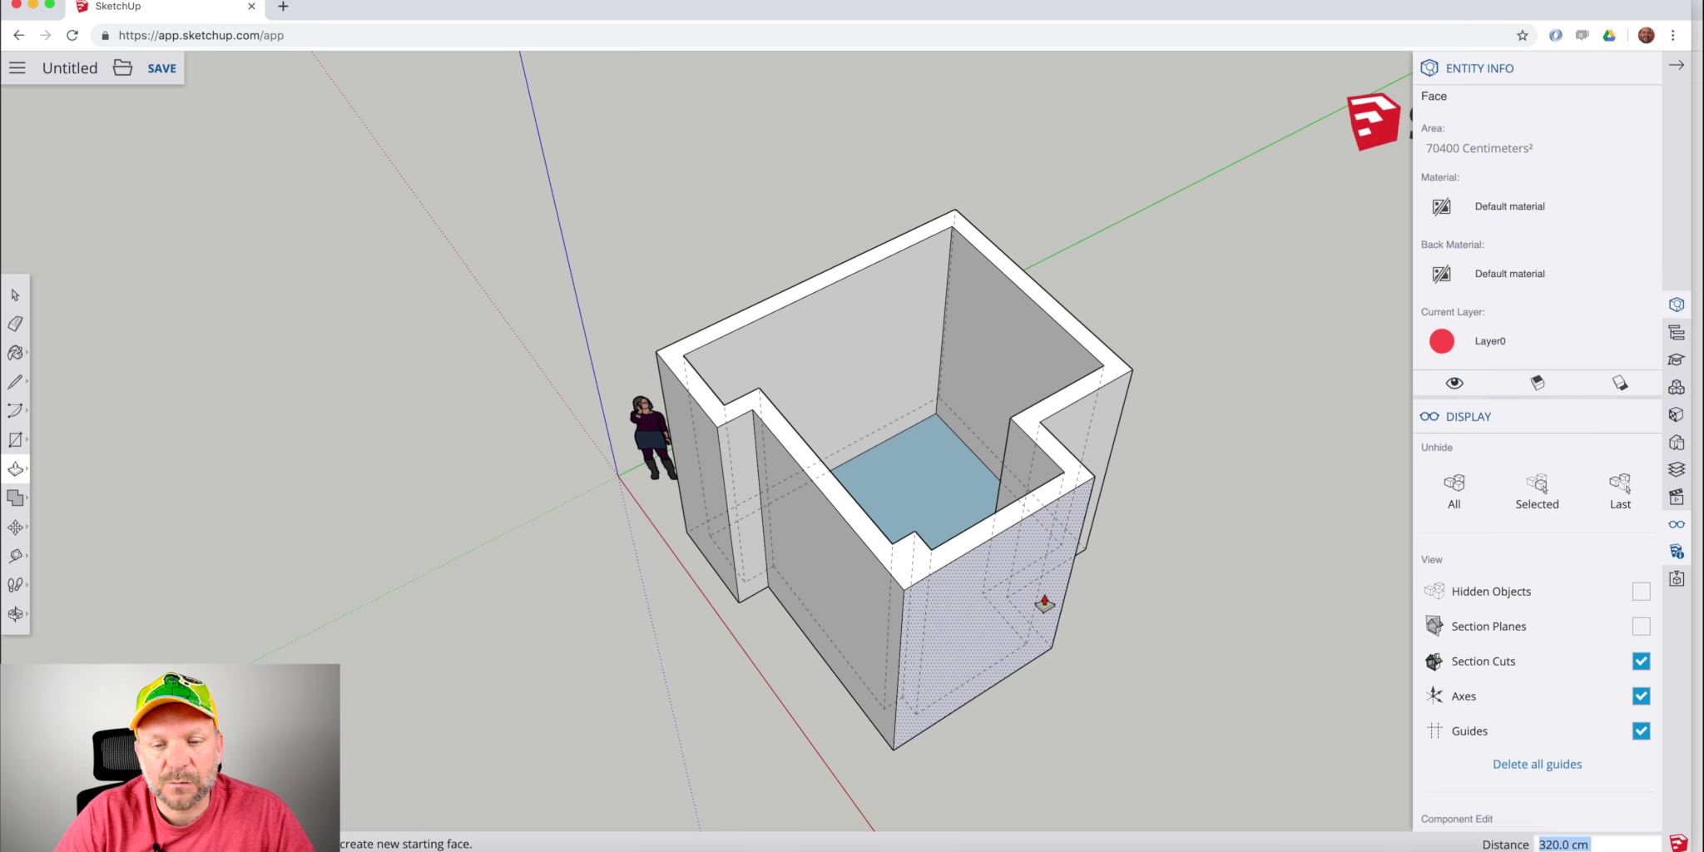
pyautogui.moveTo(1114, 620); pyautogui.dragTo(1050, 582, button='middle')
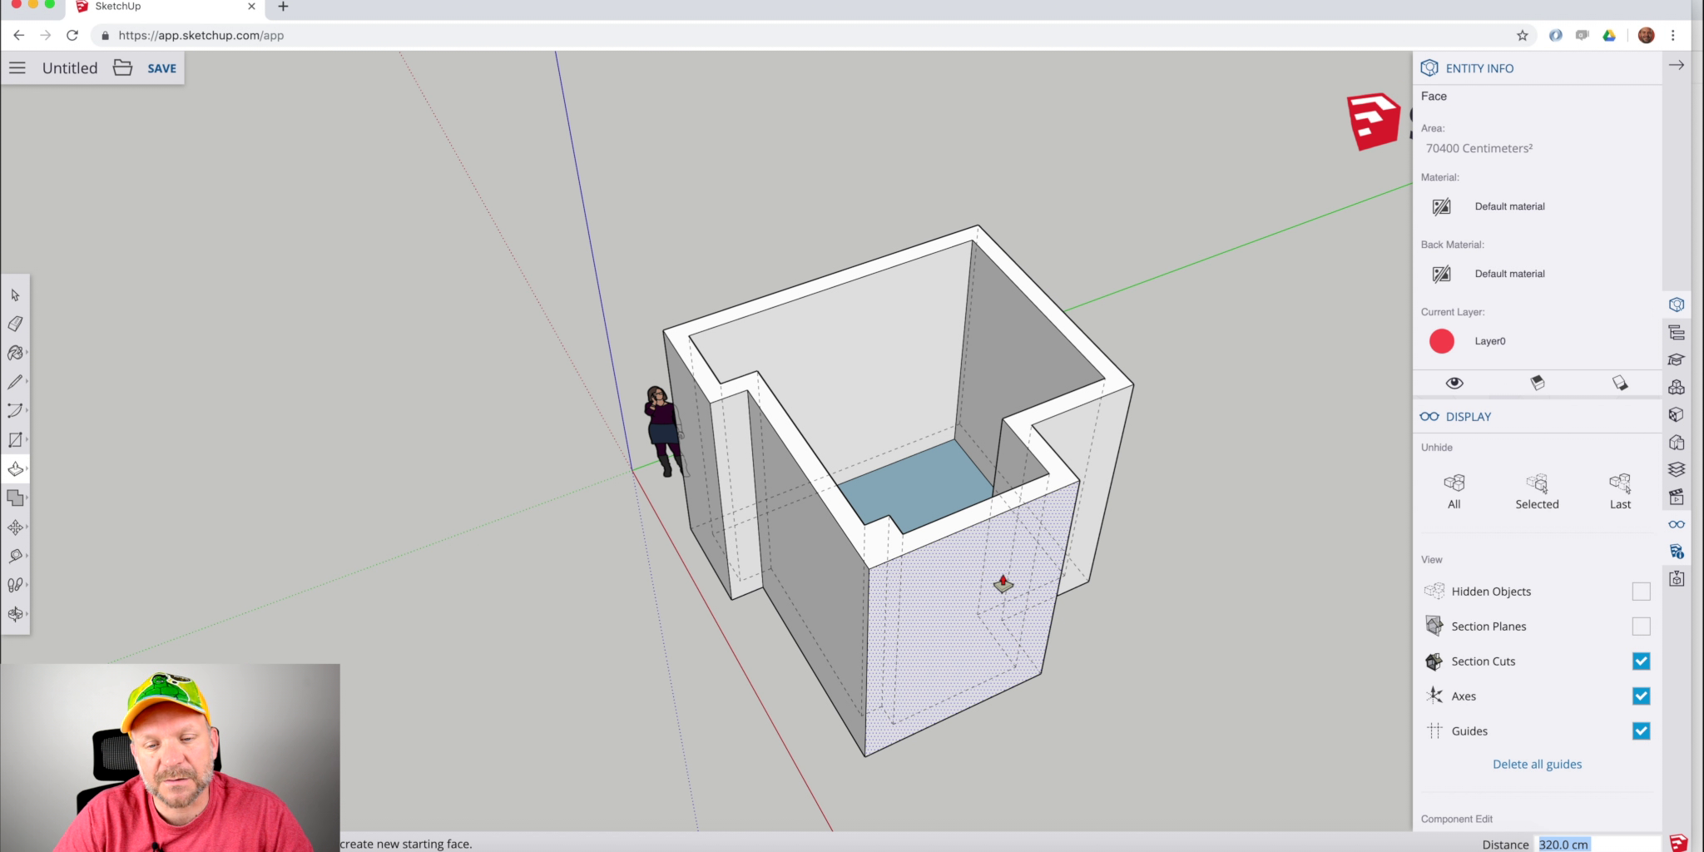
pyautogui.moveTo(1008, 626); pyautogui.dragTo(971, 598, button='middle')
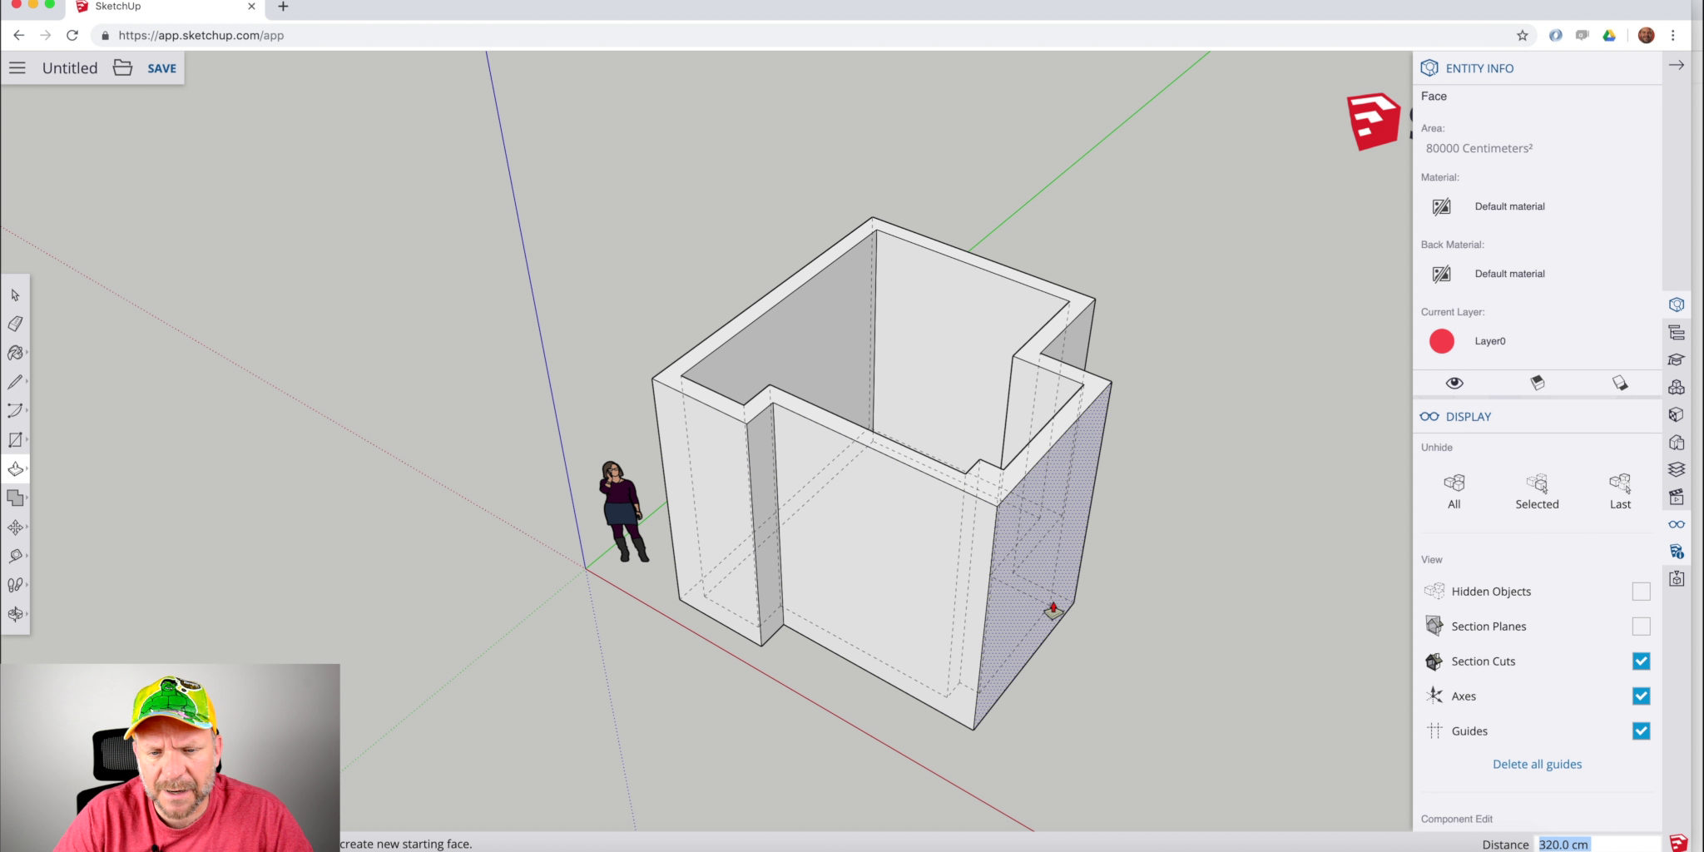
pyautogui.moveTo(1069, 620); pyautogui.dragTo(1087, 678, button='middle')
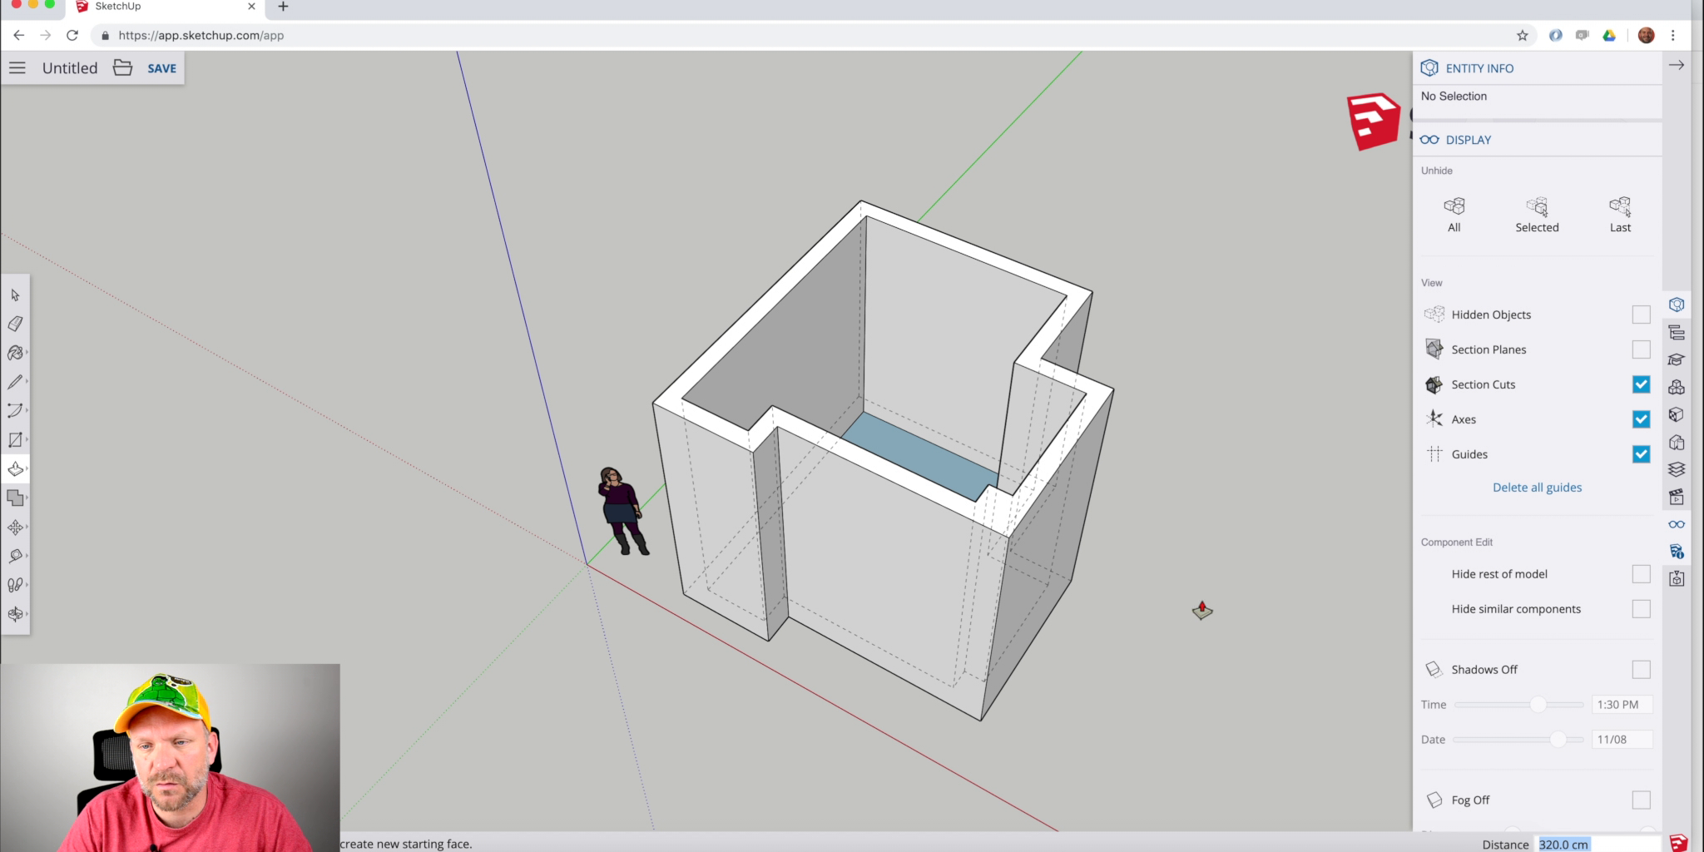
pyautogui.click(1573, 144)
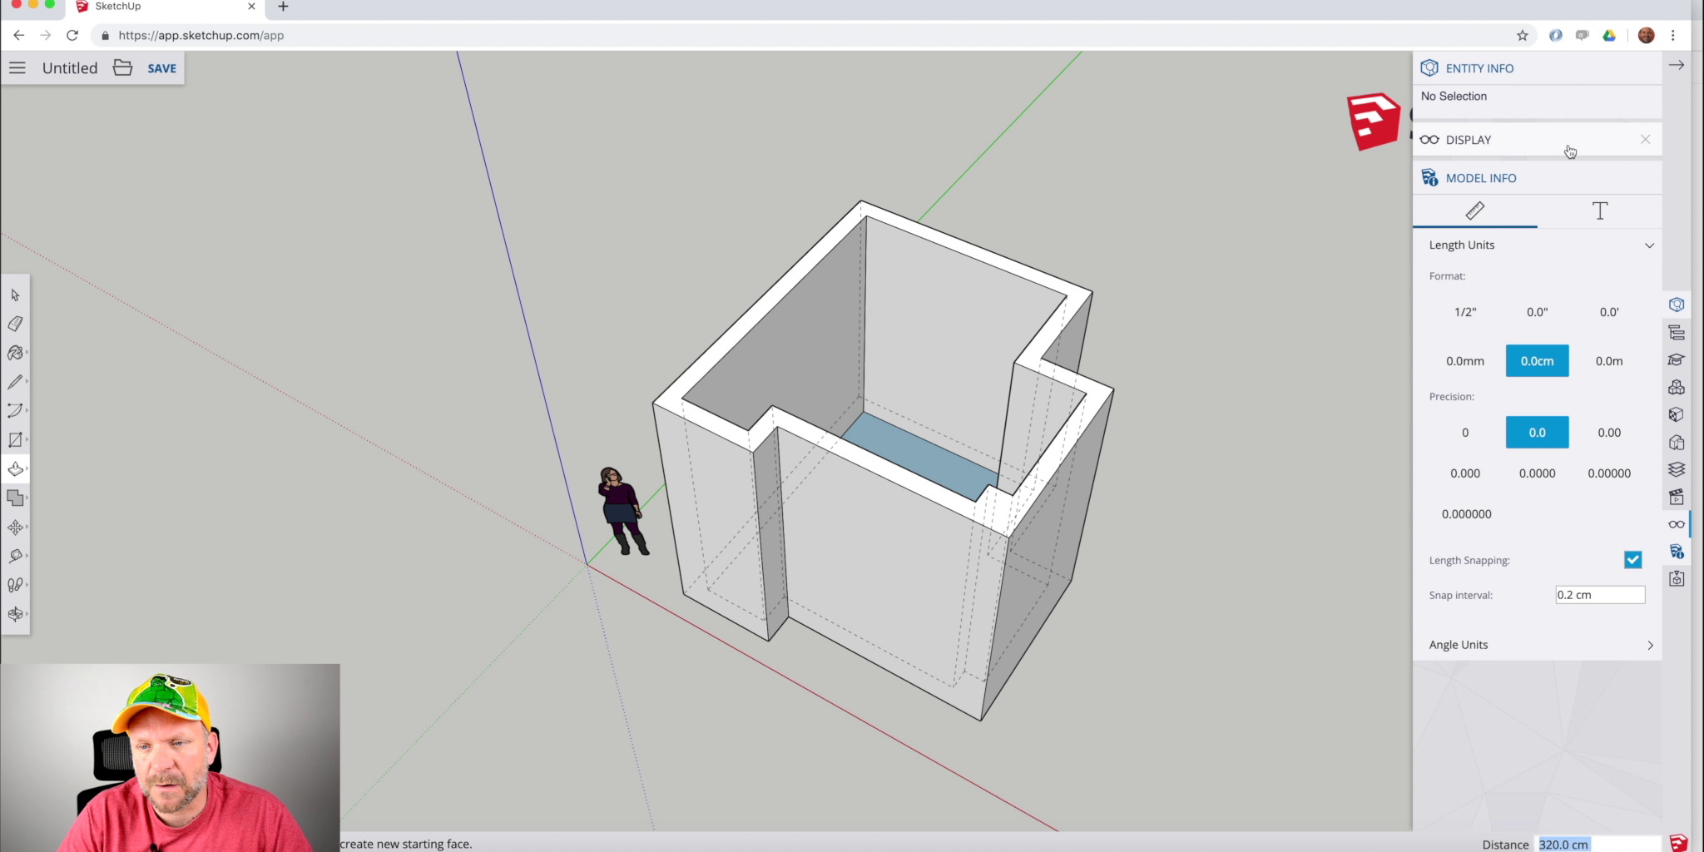
pyautogui.click(1646, 178)
pyautogui.click(1645, 139)
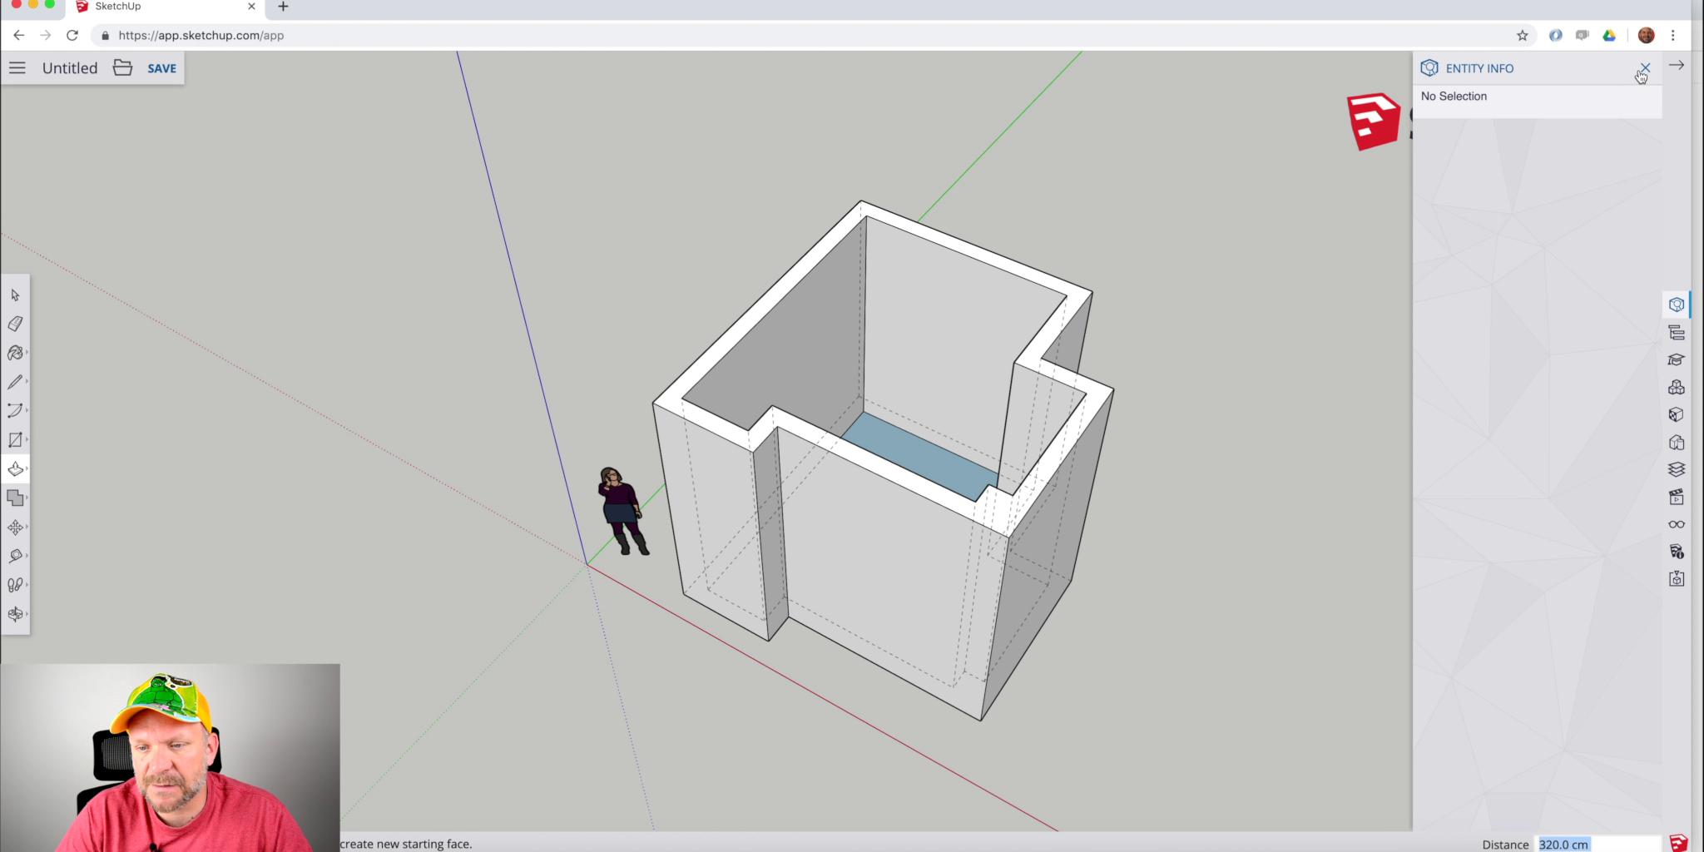
pyautogui.click(1643, 70)
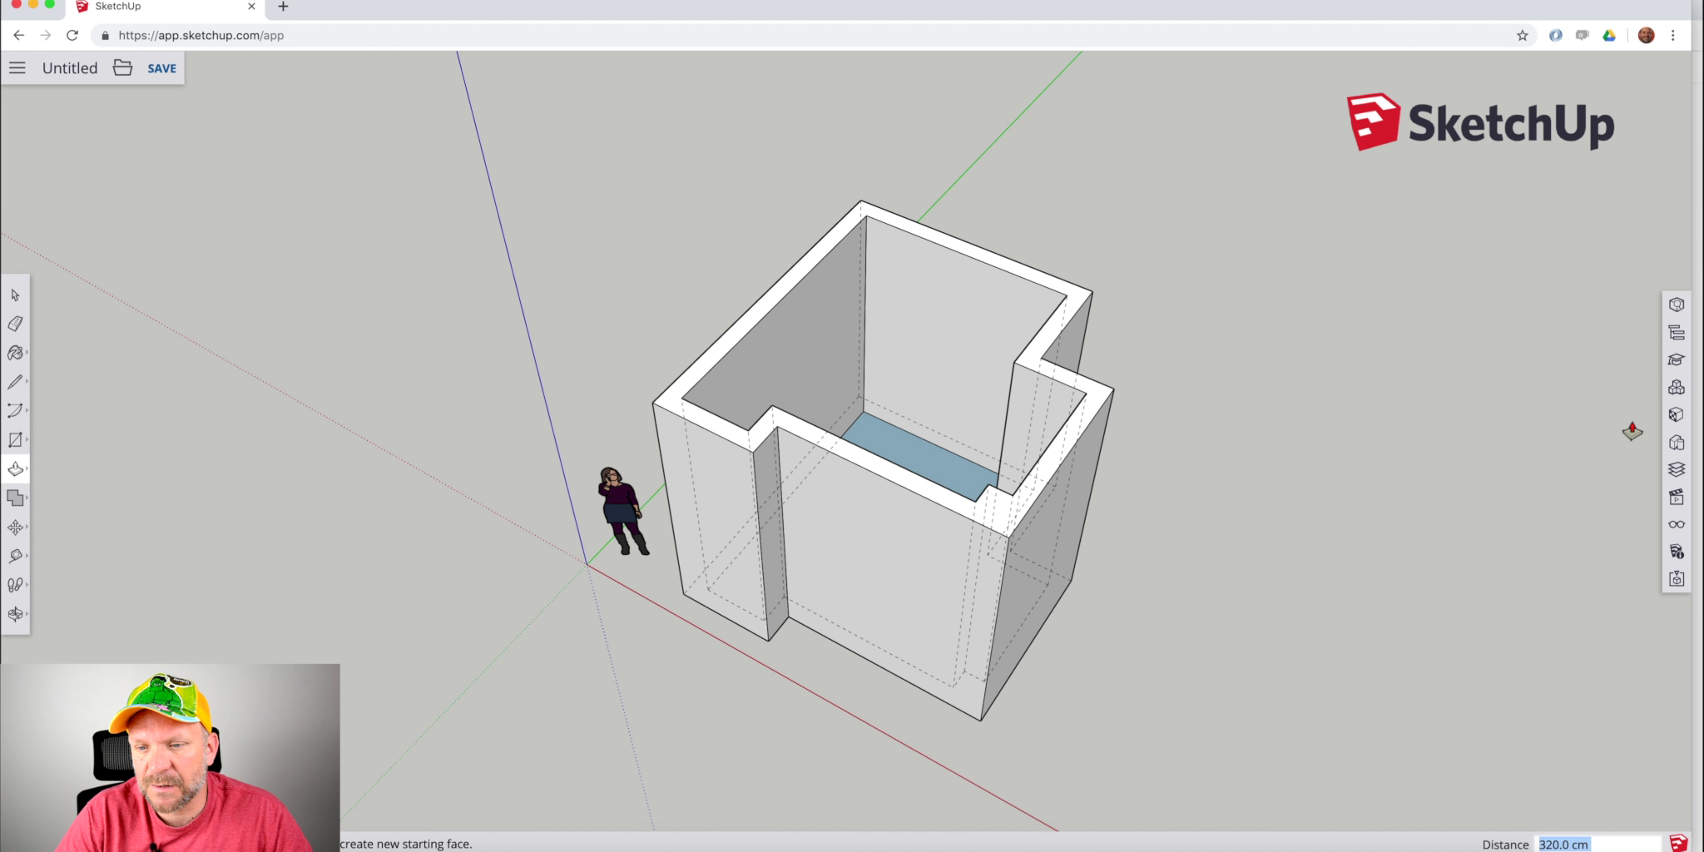
# Apply the Default Style from the Default Styles collection to the model.
pyautogui.click(1677, 416)
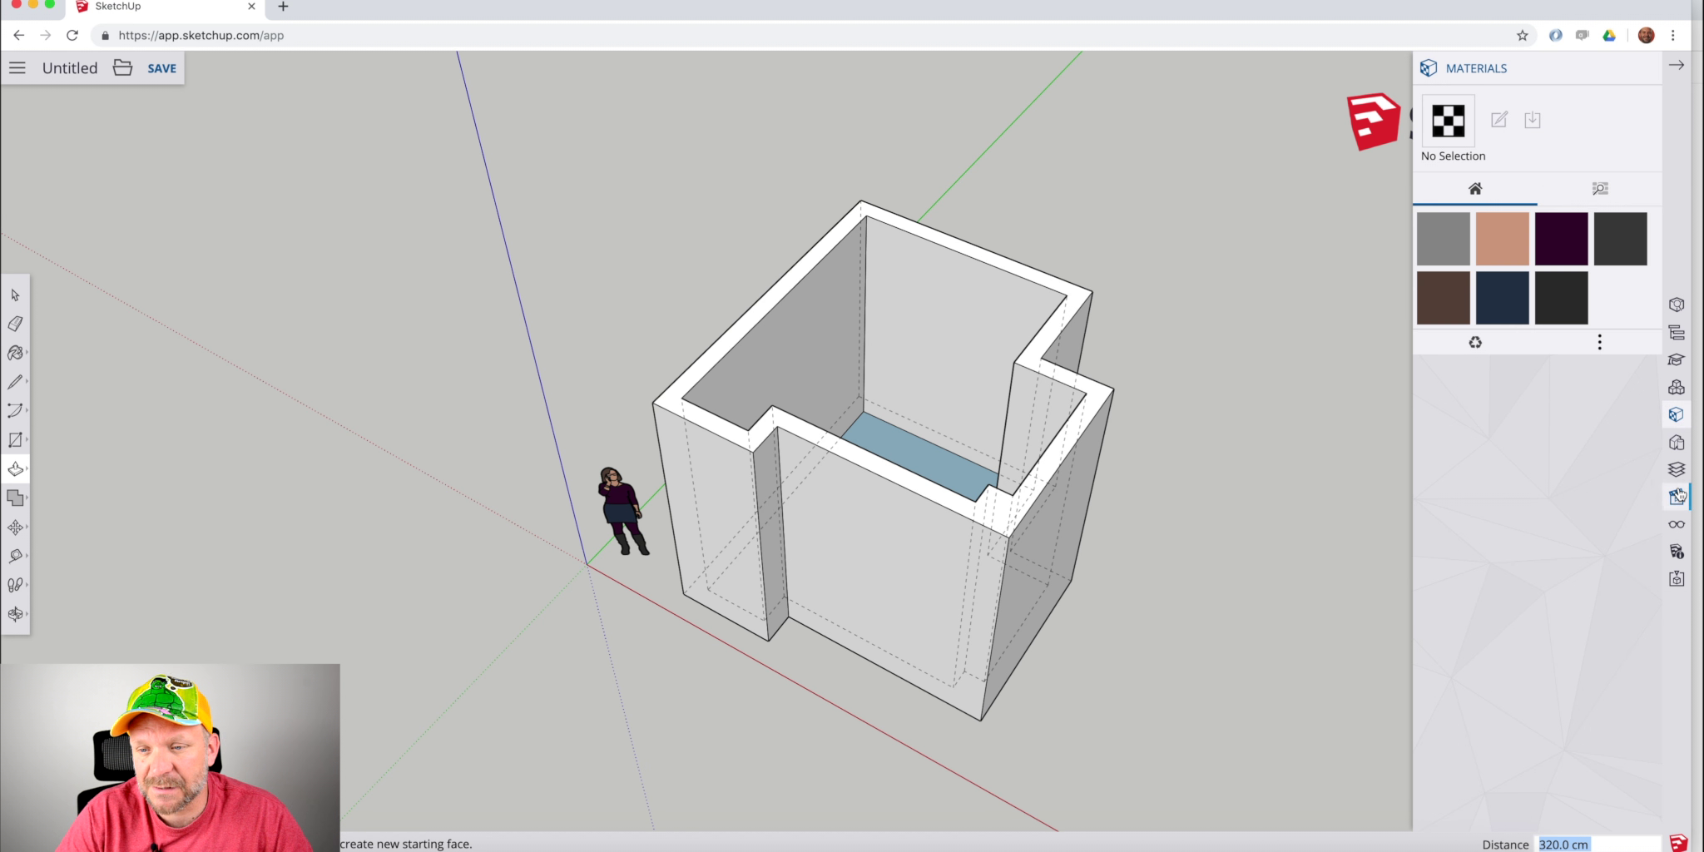
pyautogui.click(1678, 448)
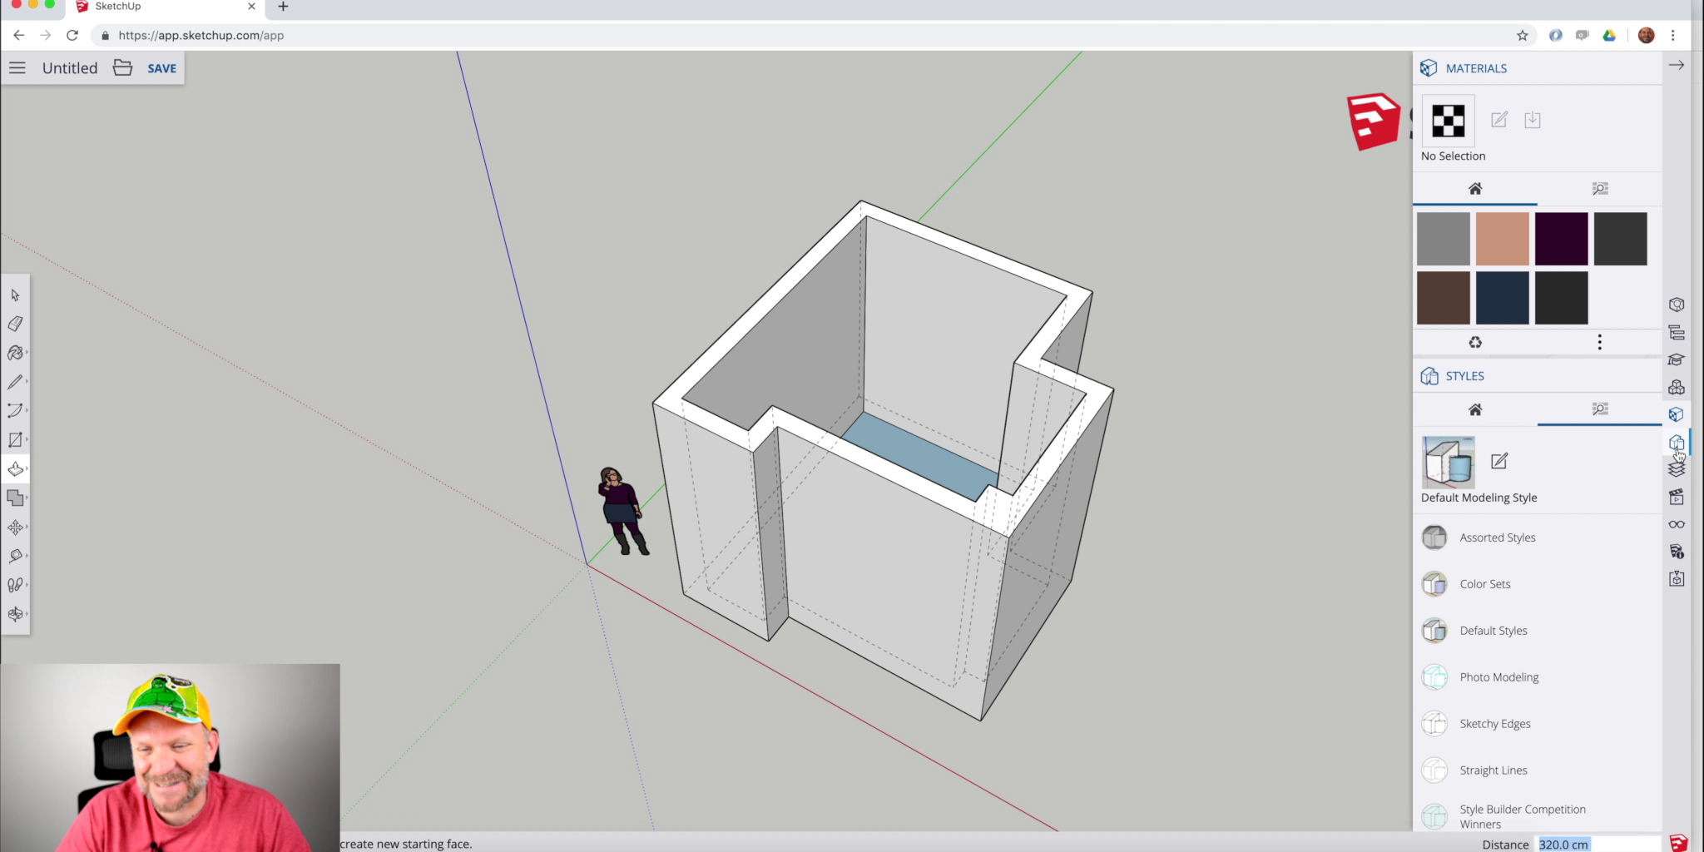
pyautogui.click(1480, 637)
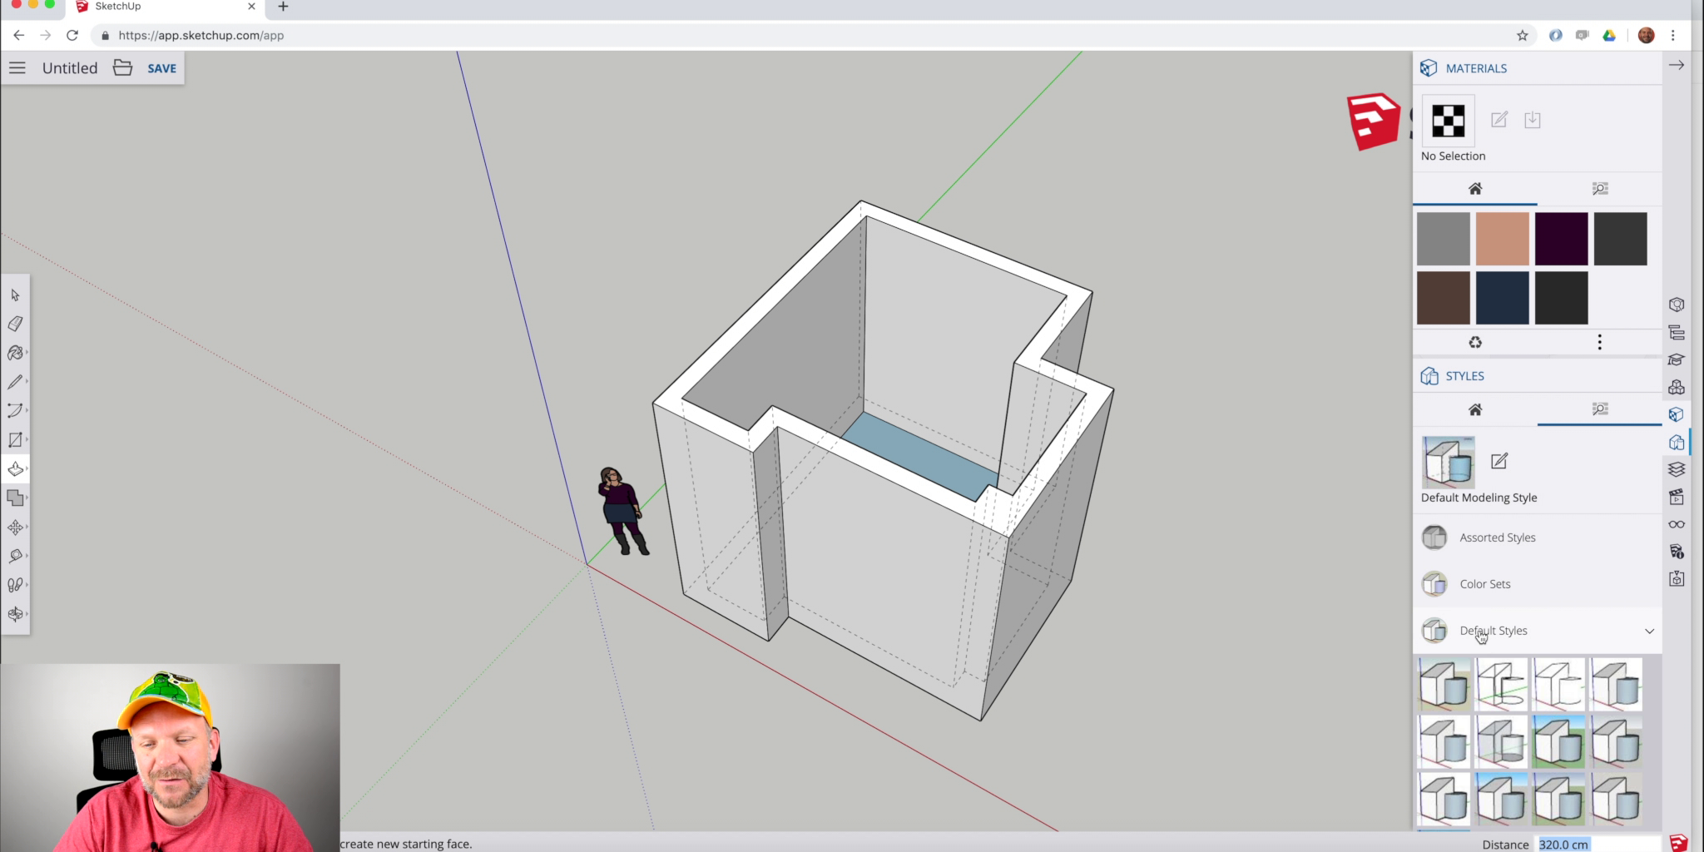
pyautogui.scroll(-1, 1440, 690)
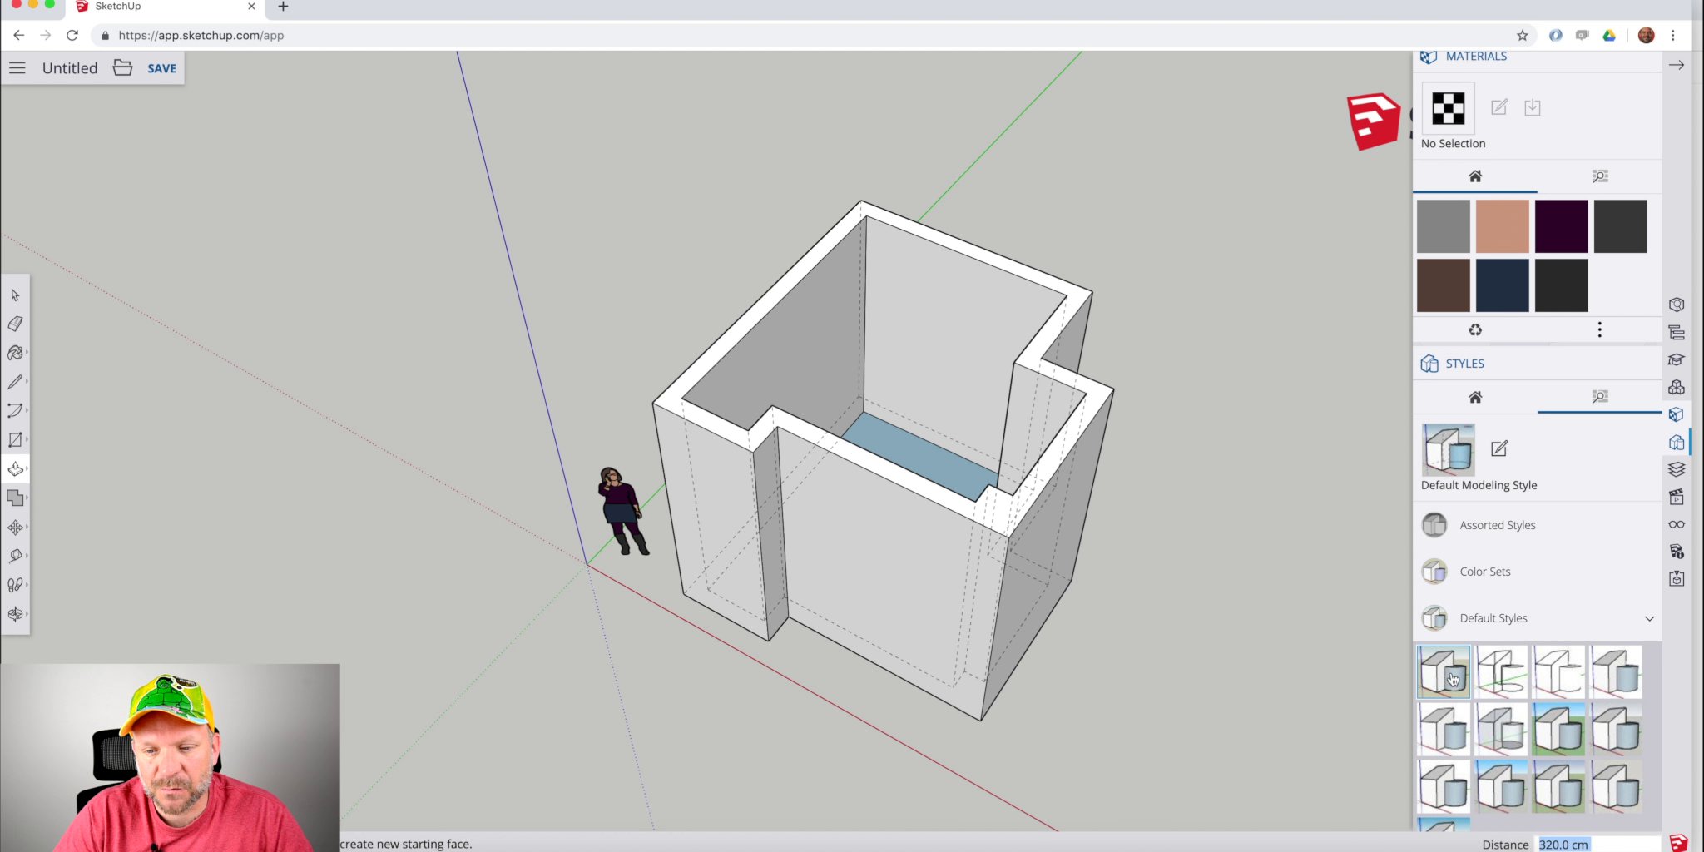
pyautogui.click(1452, 678)
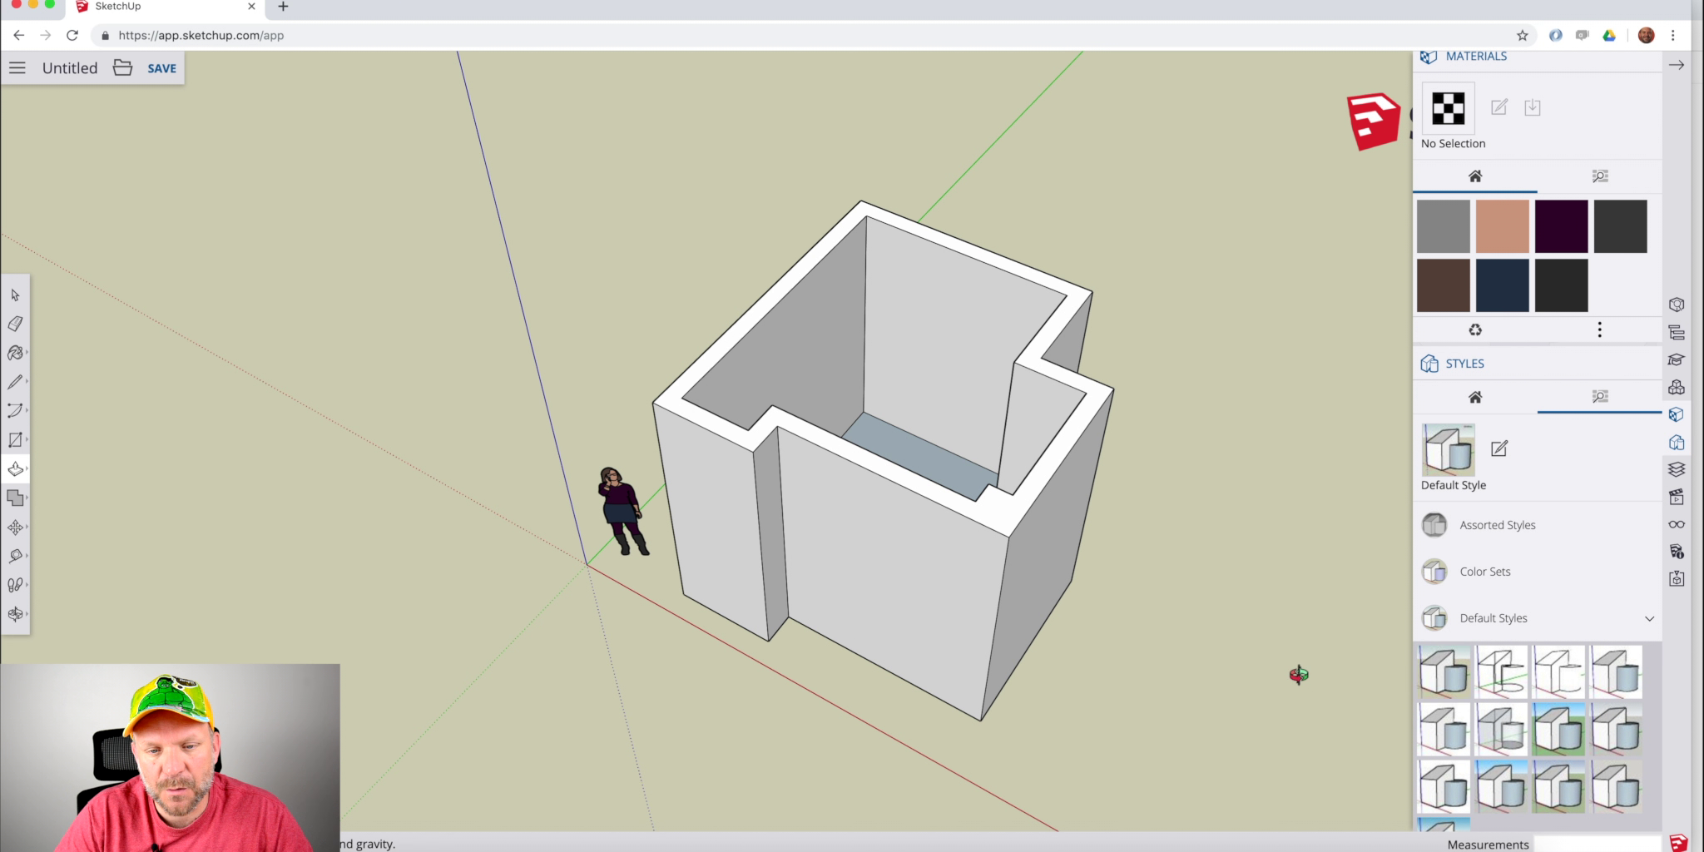
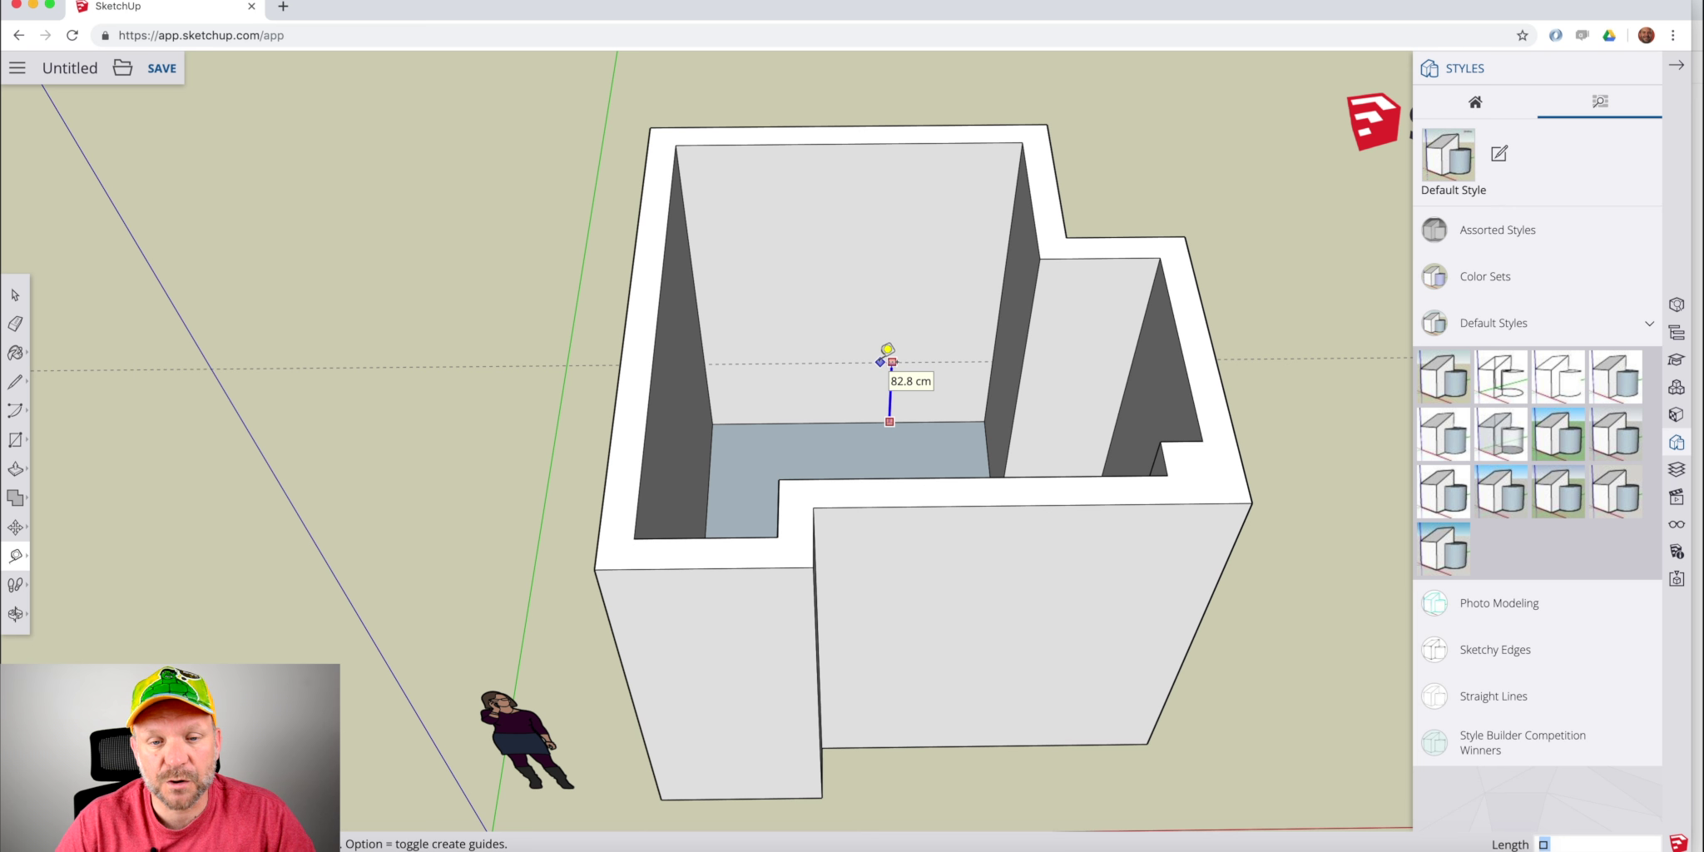
# Place a horizontal guide on the rear wall's inner face, 120 cm above its floor edge.
pyautogui.moveTo(688, 429); pyautogui.dragTo(932, 392, button='middle')
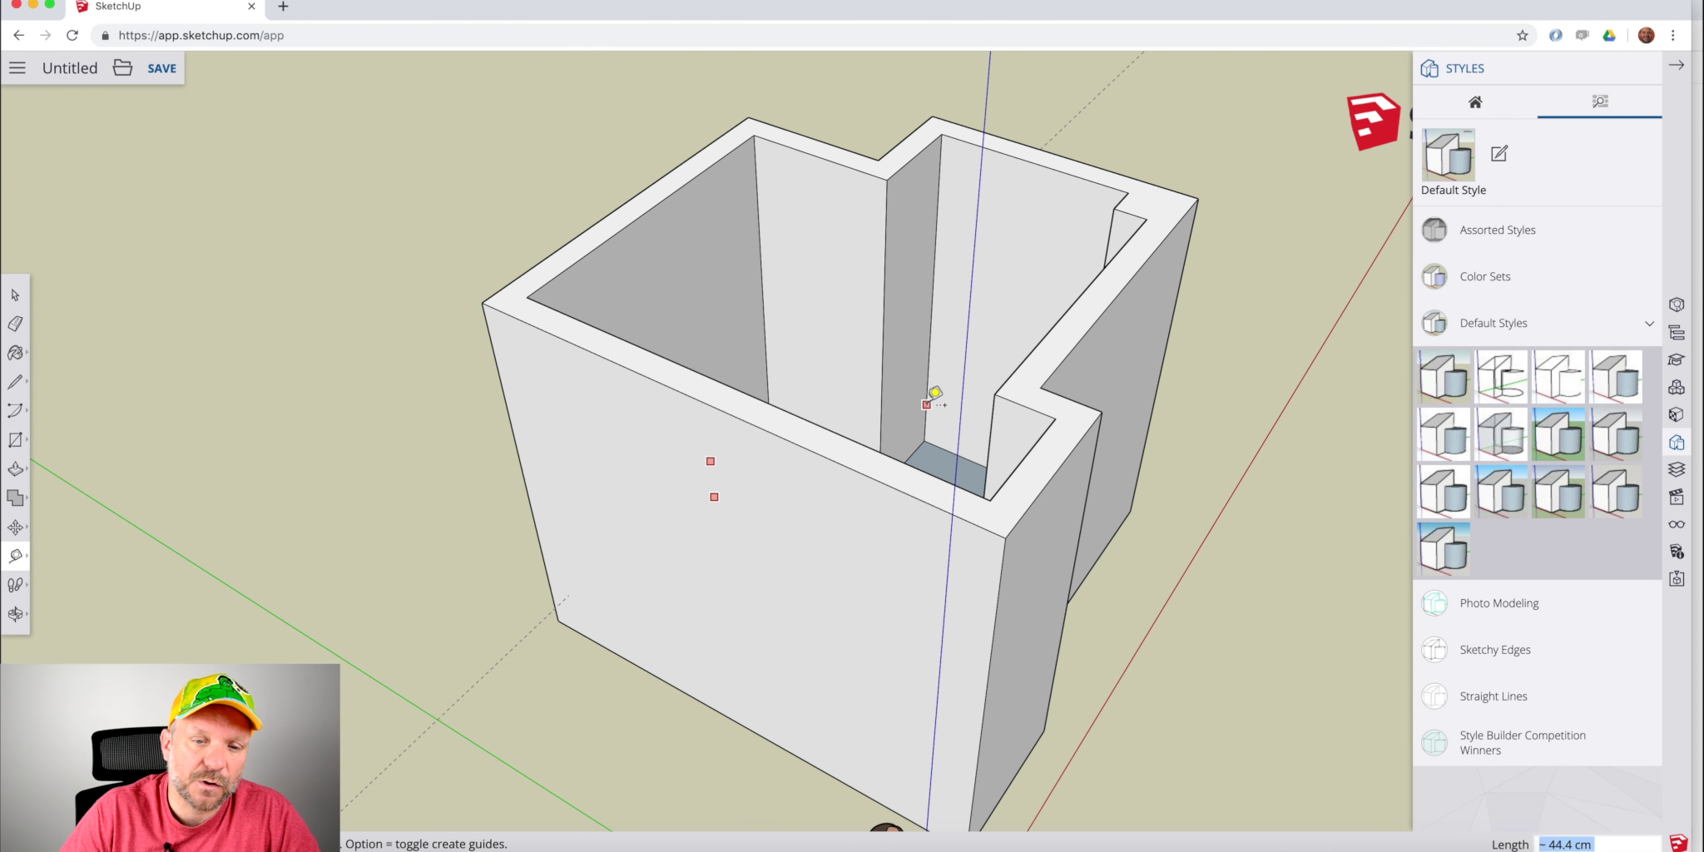
pyautogui.moveTo(841, 432); pyautogui.dragTo(761, 388, button='middle')
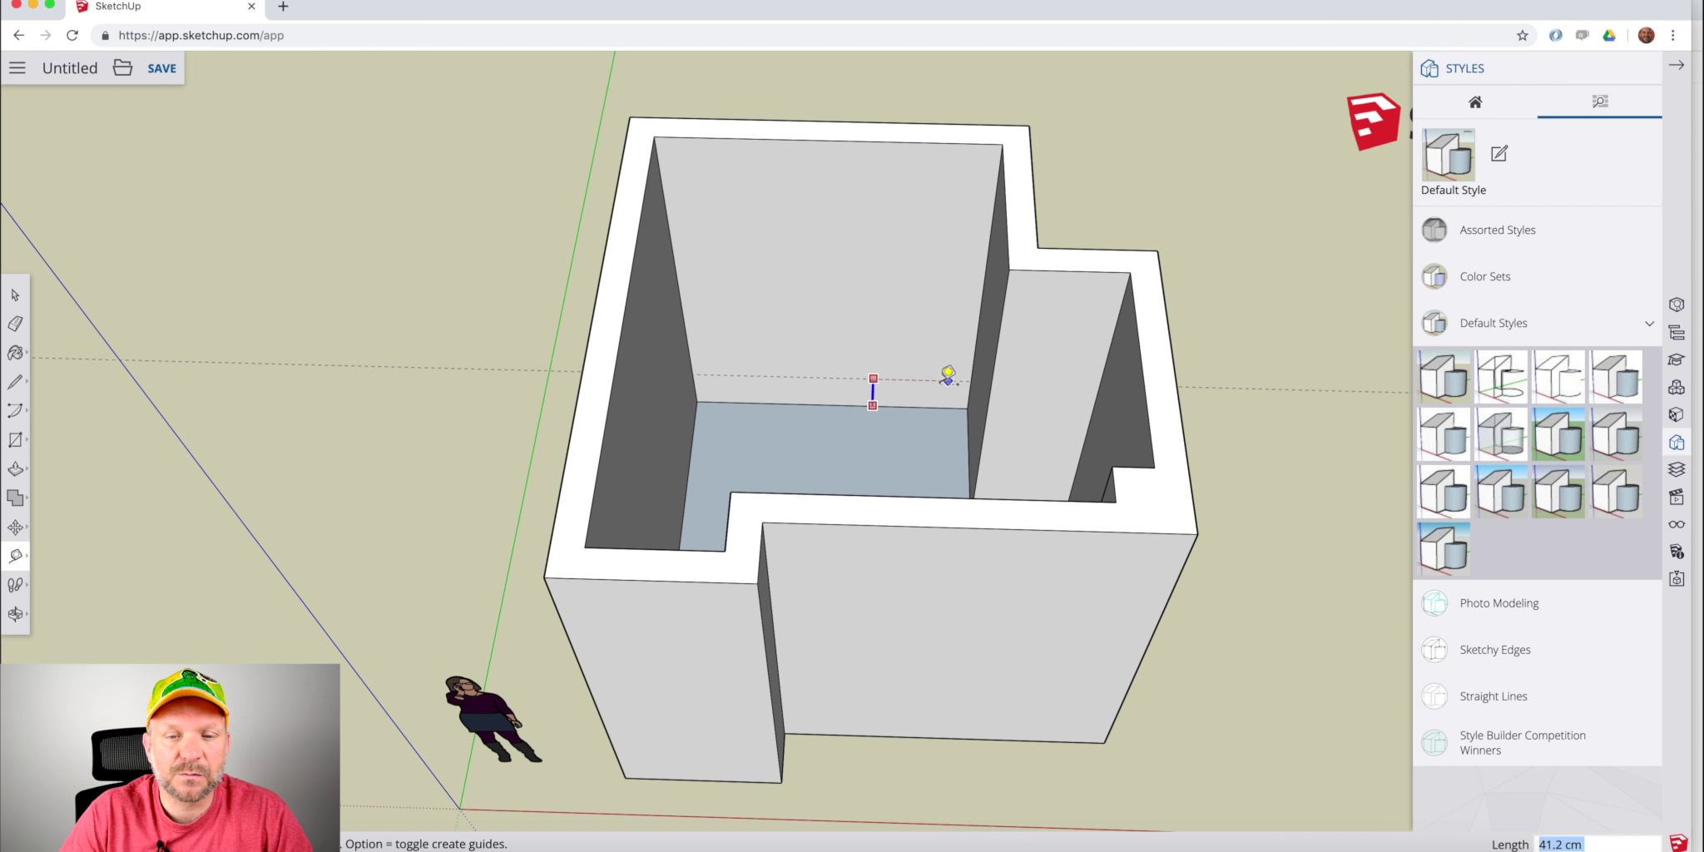
pyautogui.moveTo(919, 350); pyautogui.dragTo(811, 368, button='middle')
pyautogui.click(920, 405)
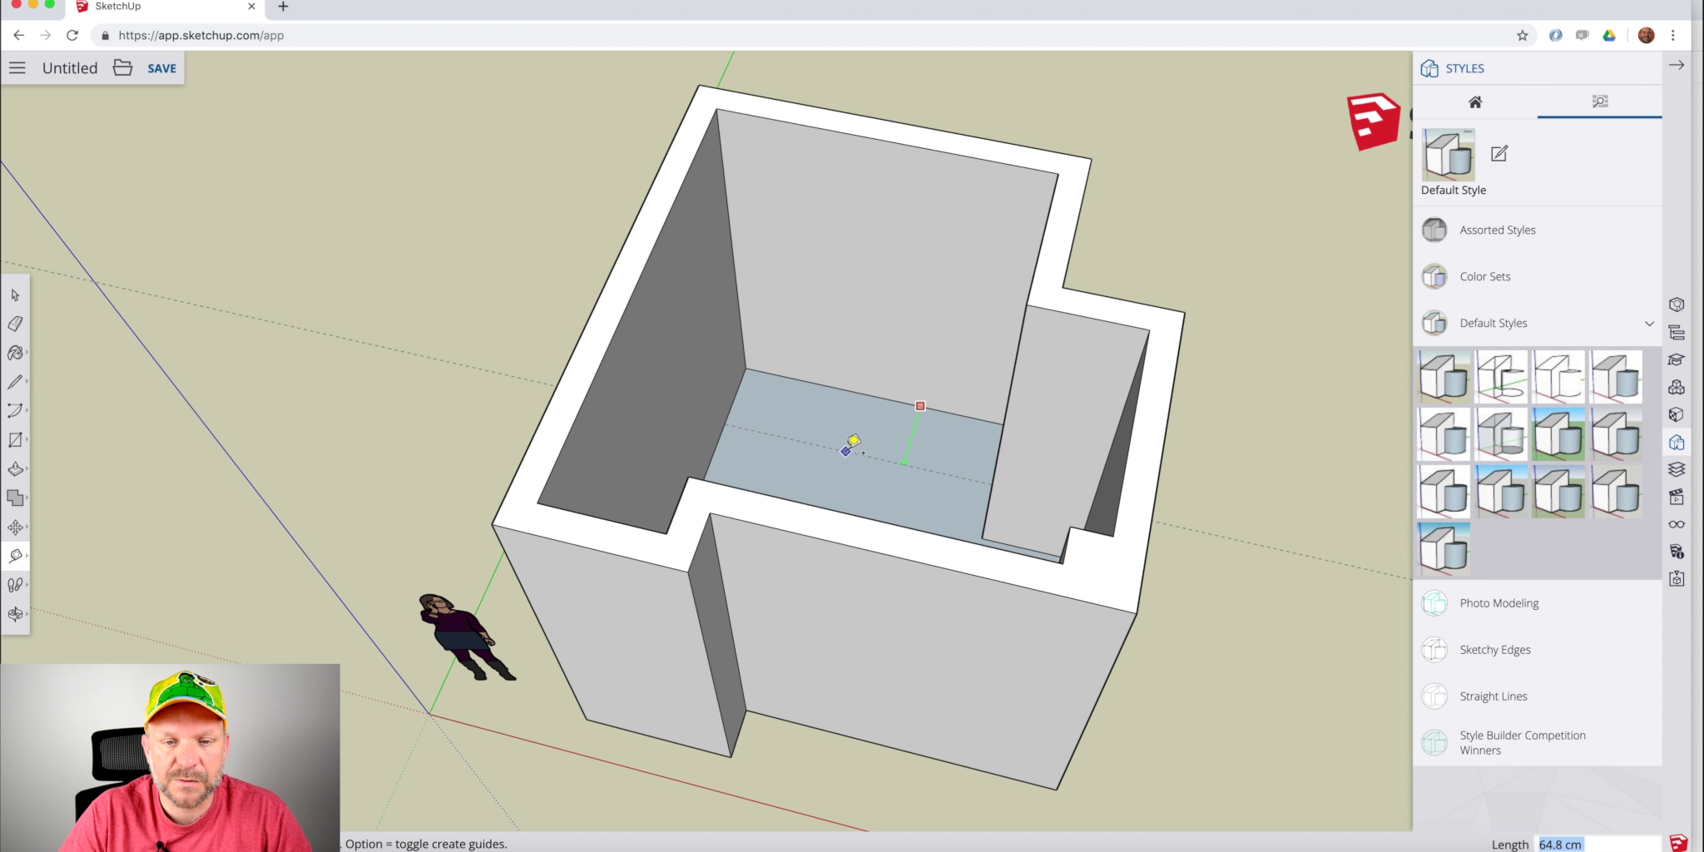
pyautogui.moveTo(784, 331); pyautogui.dragTo(901, 312, button='middle')
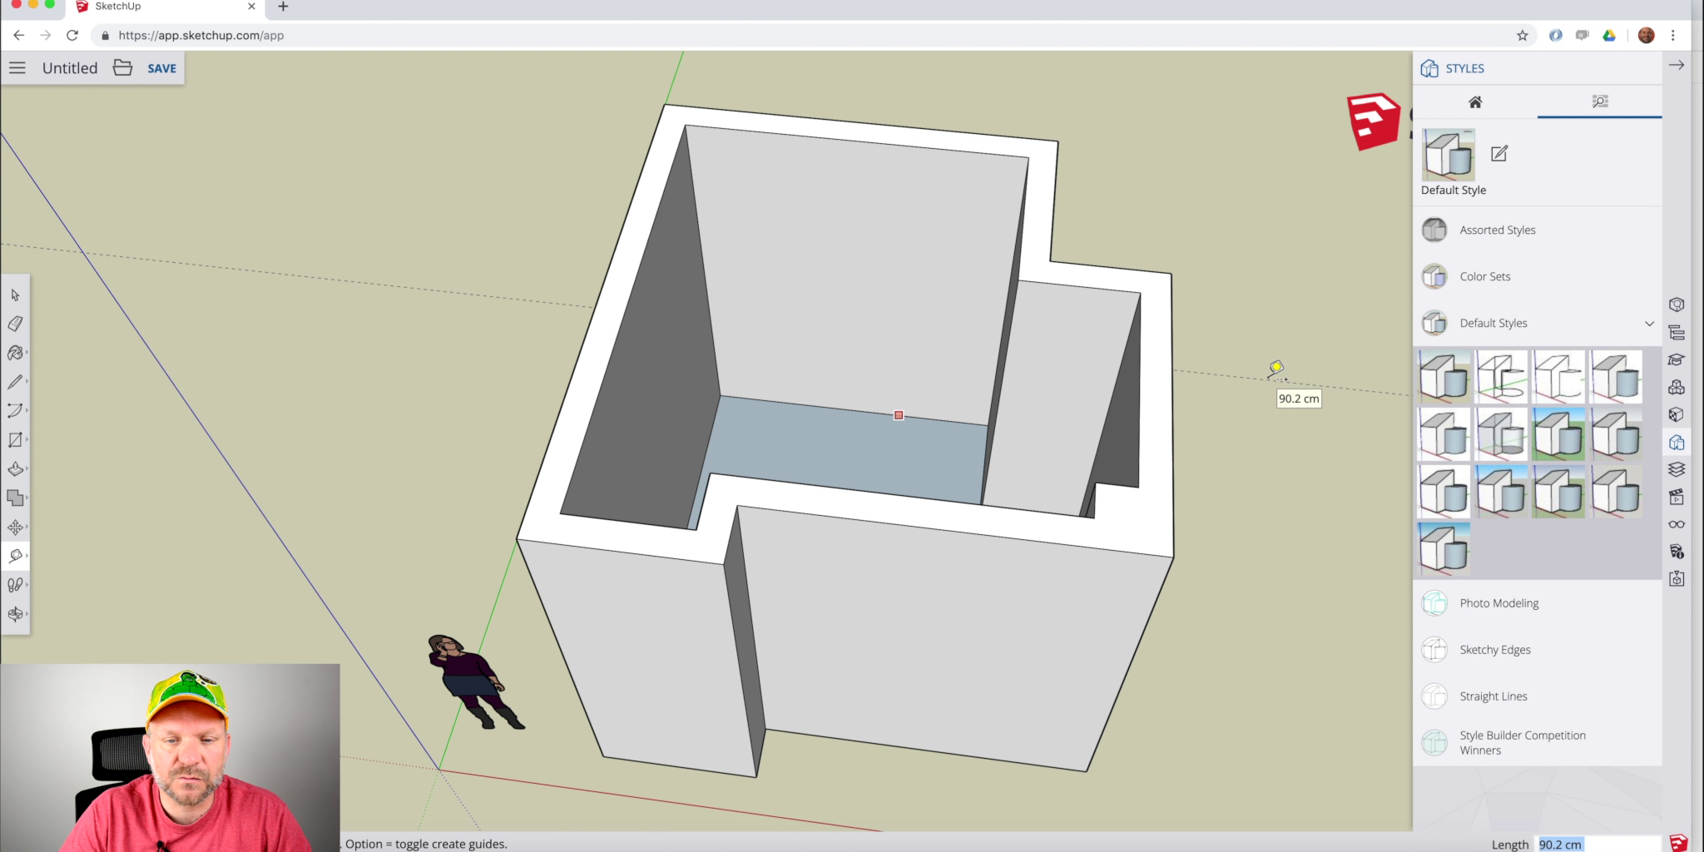
pyautogui.moveTo(982, 357); pyautogui.dragTo(928, 353, button='middle')
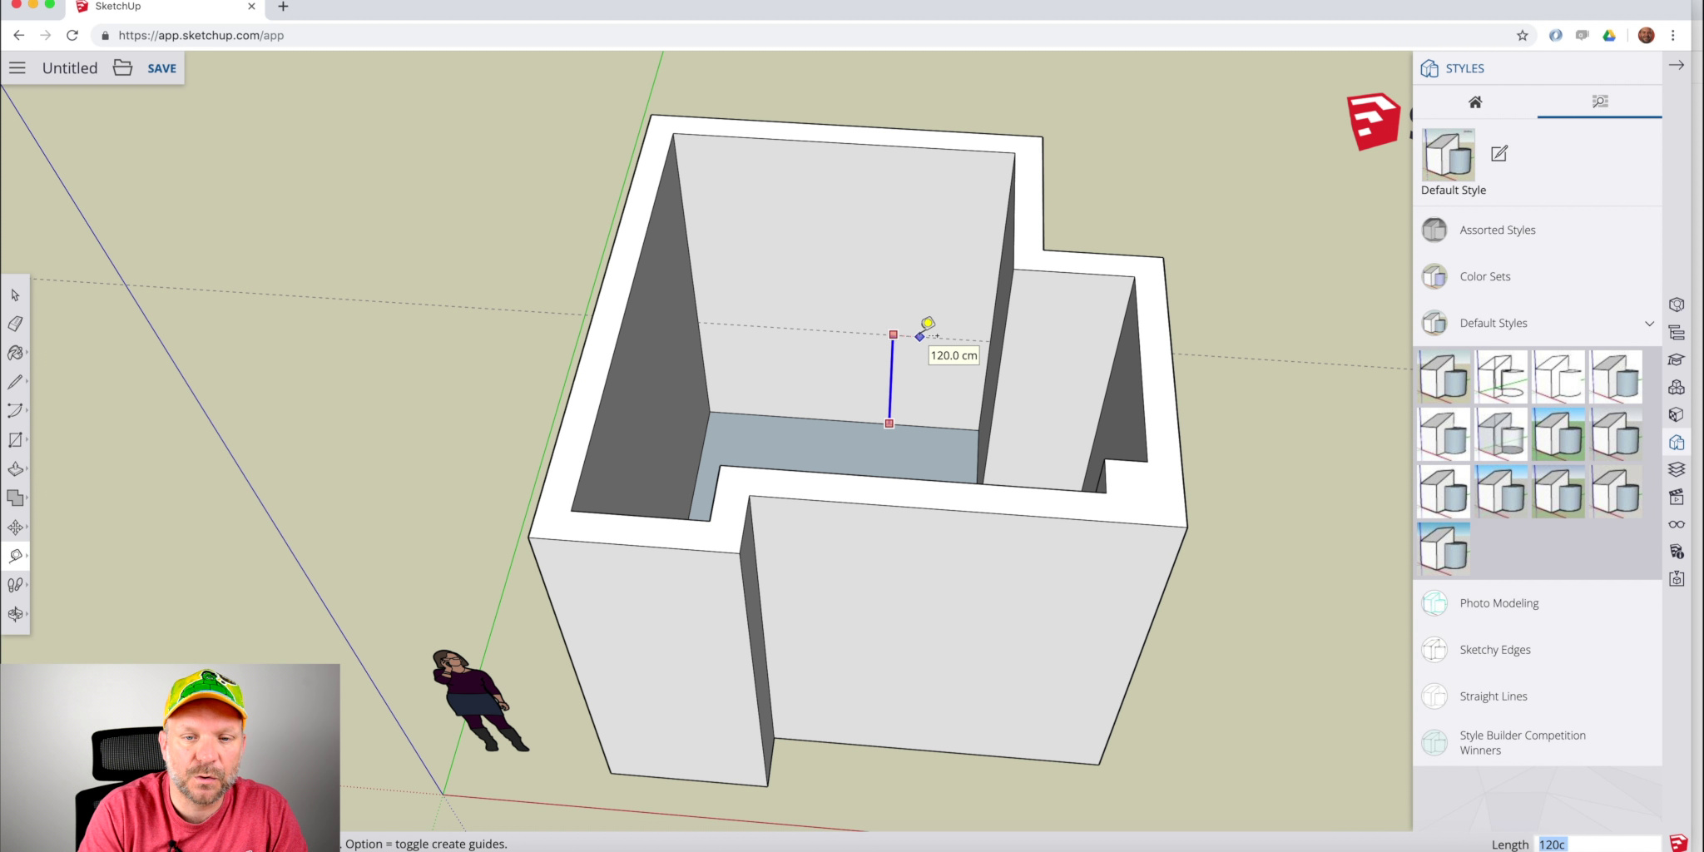
pyautogui.click(920, 336)
# Place vertical guides on the rear wall's inner face, 60 cm from its left corner and 10 cm from its right corner.
pyautogui.click(691, 272)
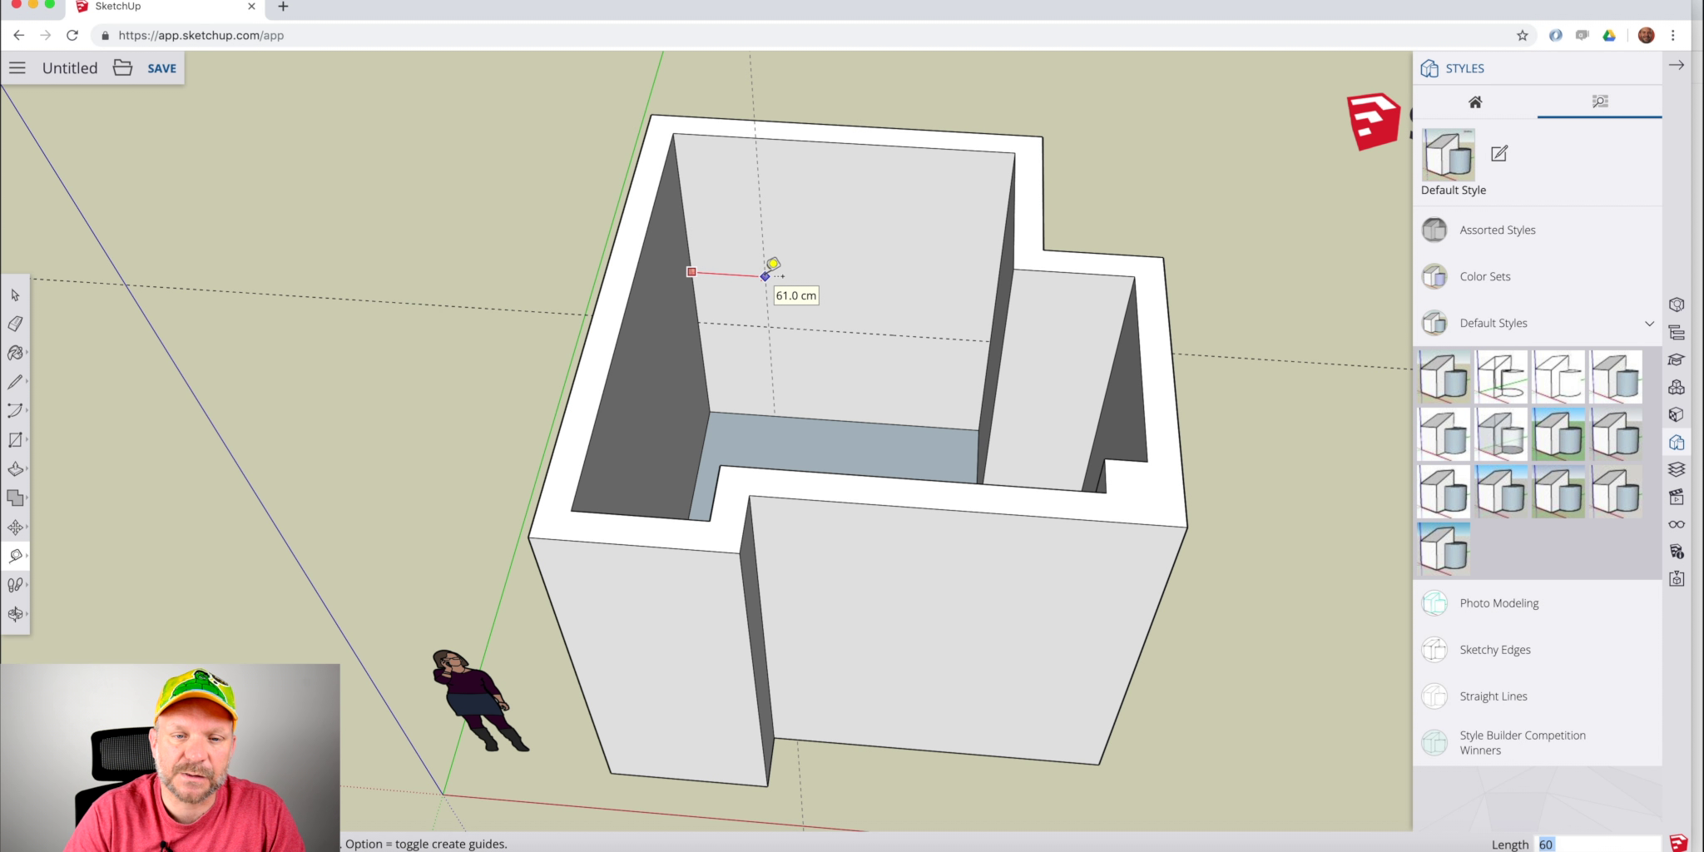
pyautogui.press('Return')
pyautogui.moveTo(773, 266); pyautogui.dragTo(940, 266, button='middle')
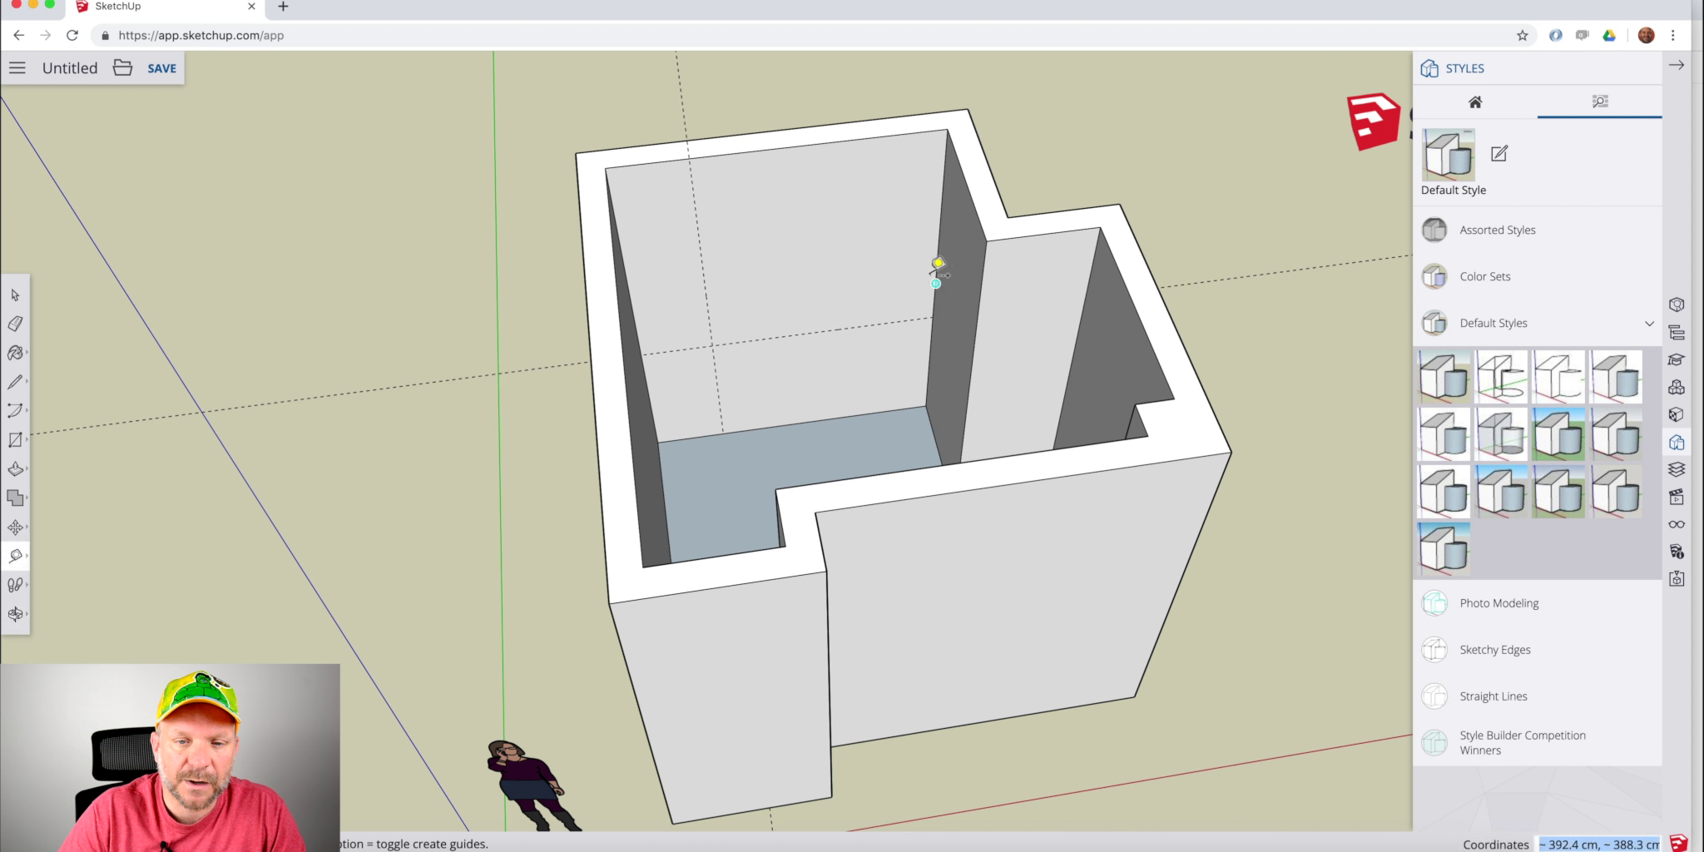
pyautogui.click(935, 283)
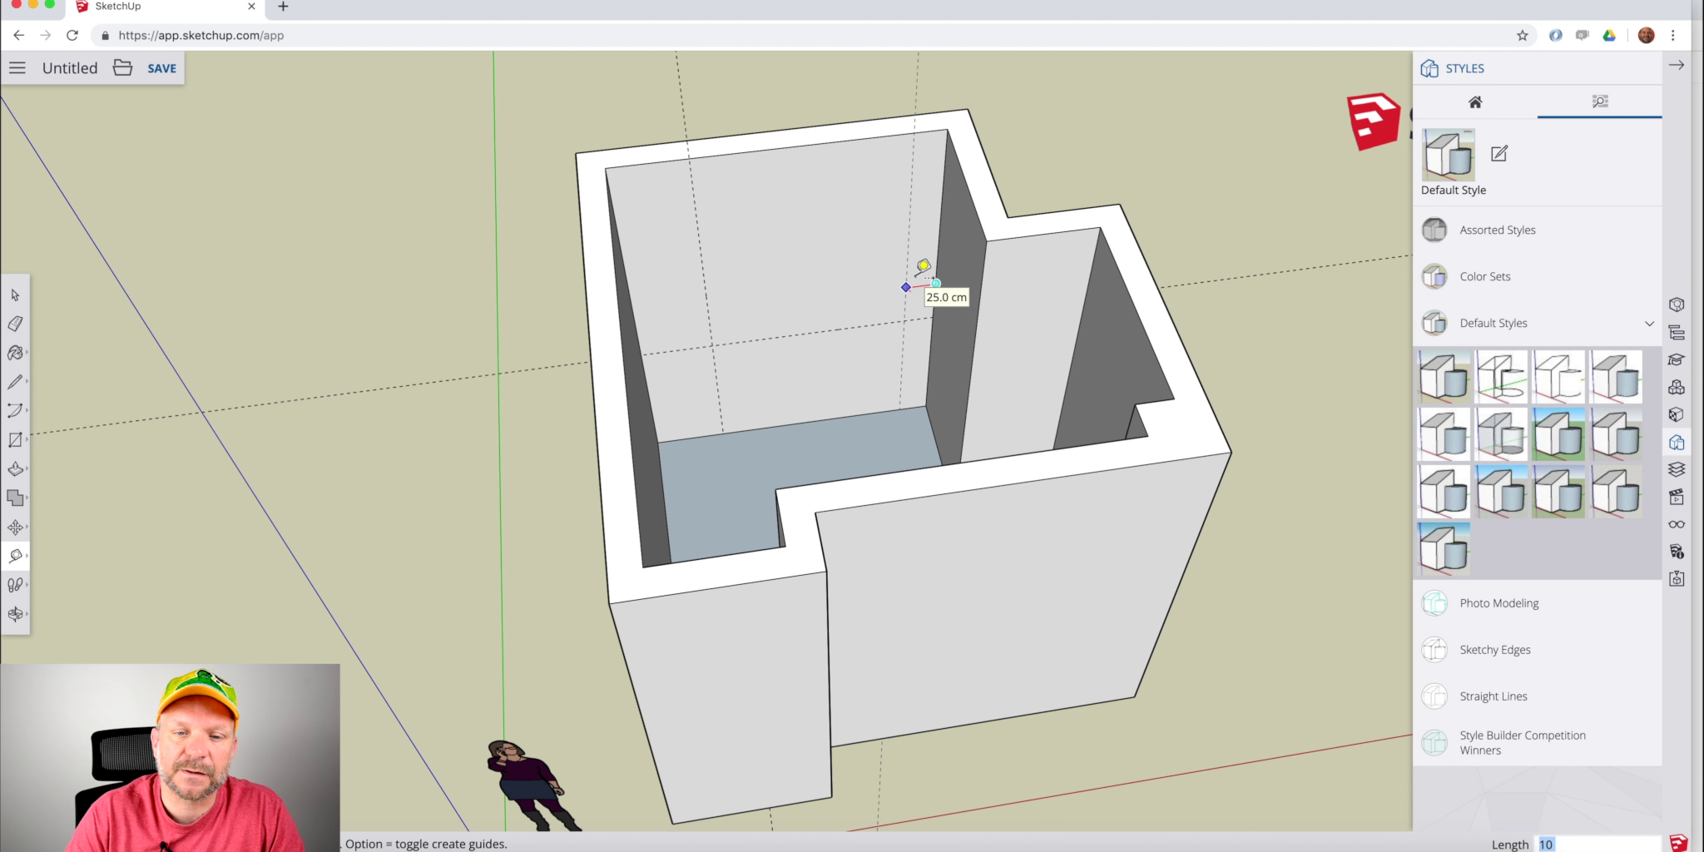
pyautogui.write('10')
pyautogui.press('Return')
# Place a second horizontal guide on the rear wall, about 160 cm above the lower horizontal guide.
pyautogui.click(812, 332)
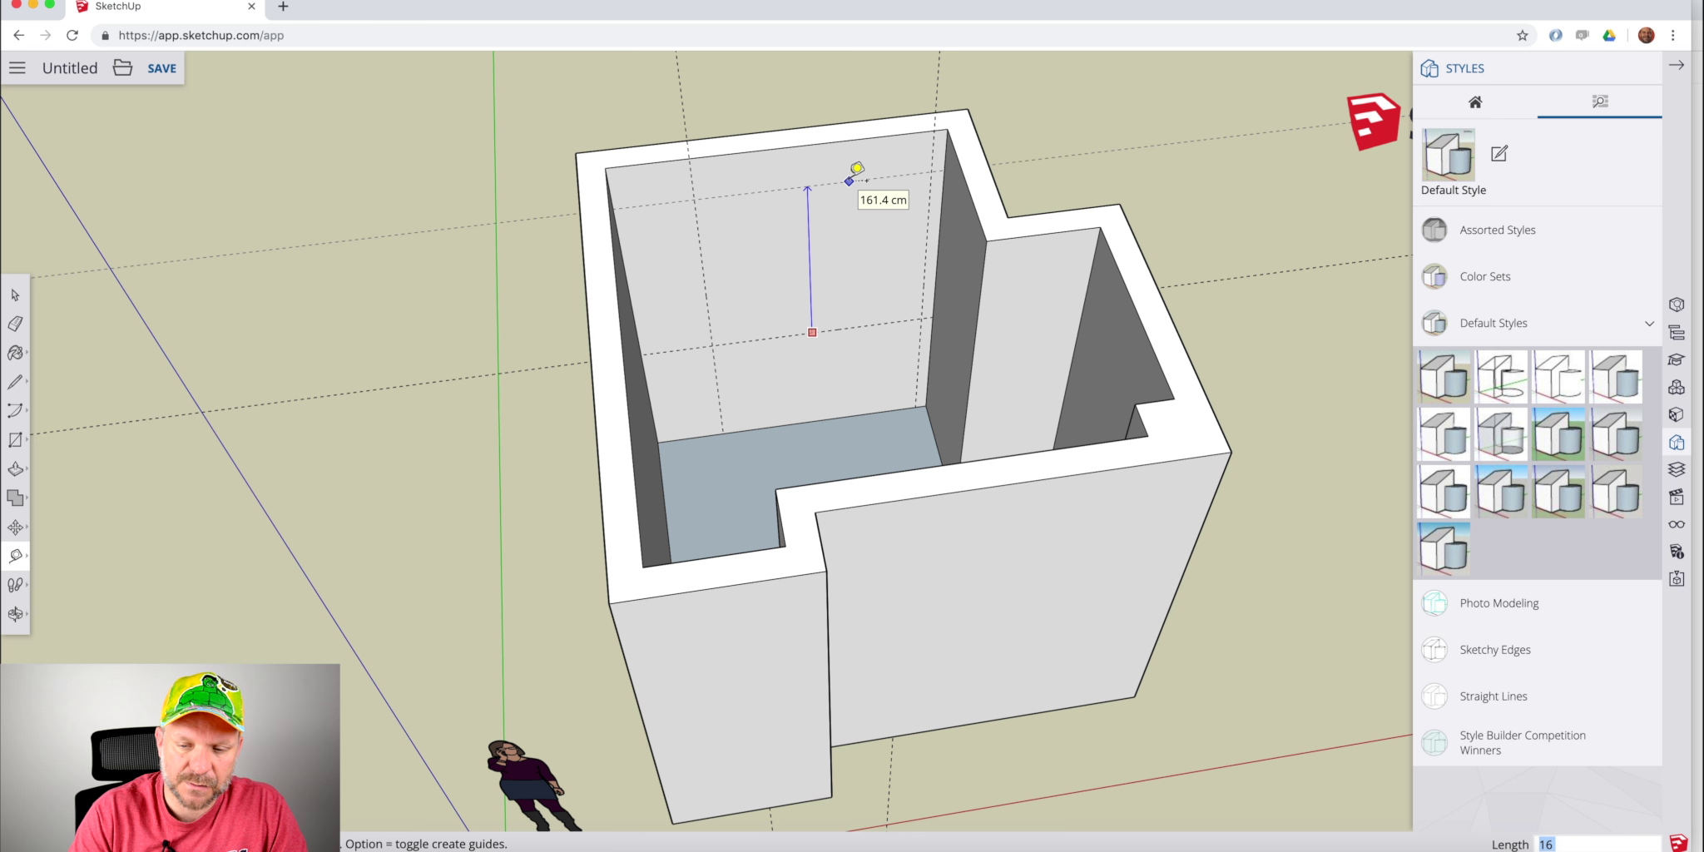
pyautogui.press('Return')
pyautogui.moveTo(857, 168); pyautogui.dragTo(852, 398, button='middle')
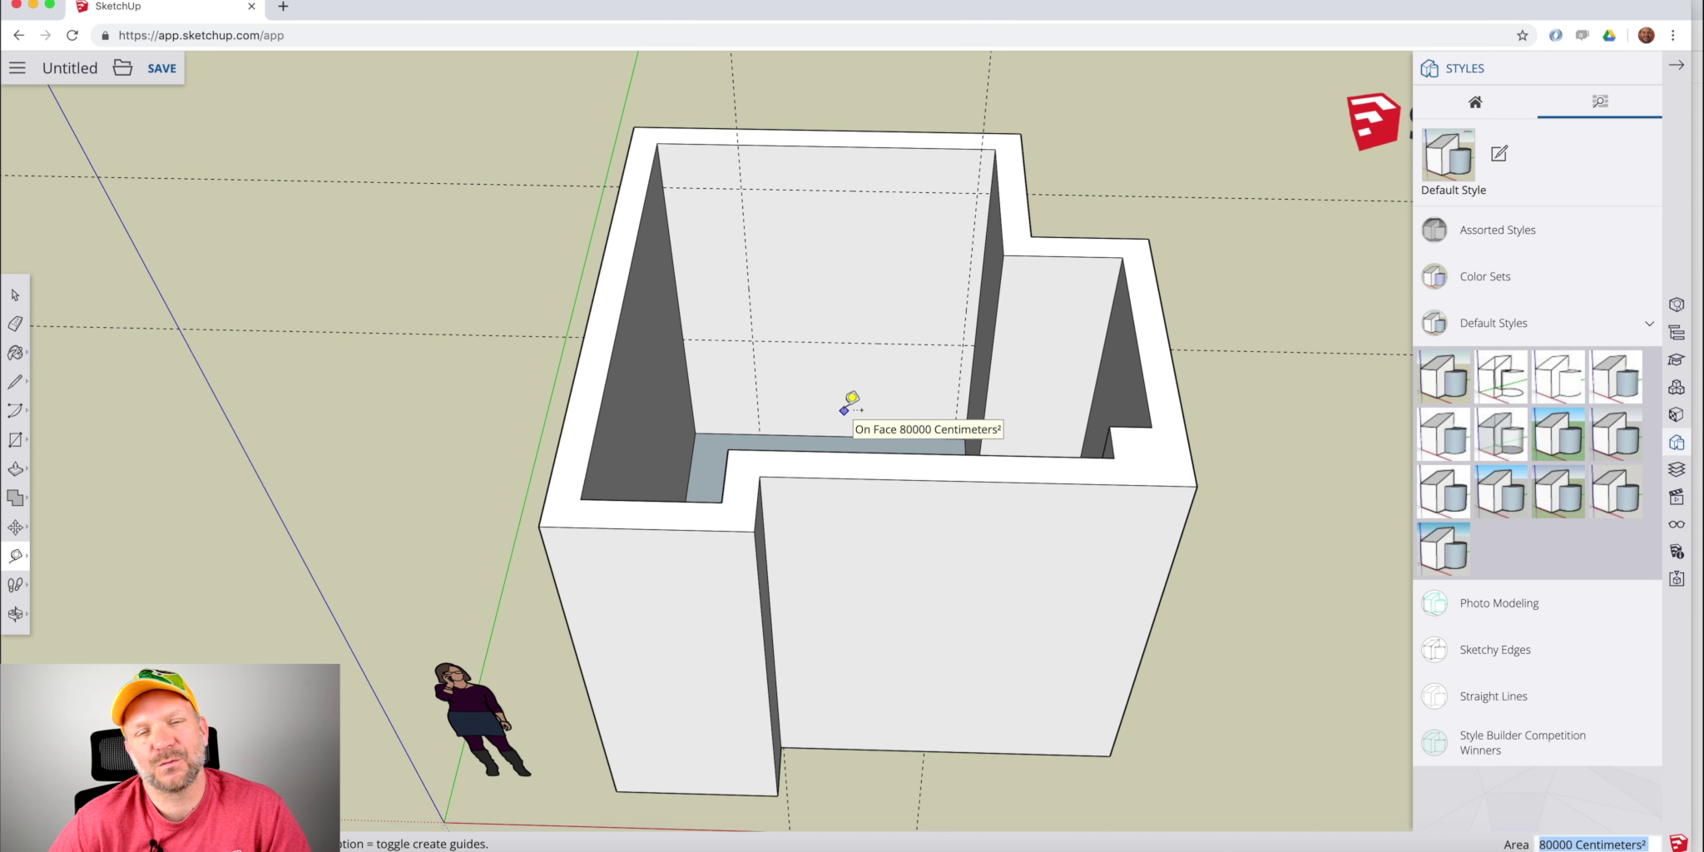
# Draw the window rectangle on the rear wall's inner face between the intersections of the four guides.
pyautogui.moveTo(852, 392); pyautogui.dragTo(807, 350, button='middle')
pyautogui.click(880, 305)
pyautogui.press('r')
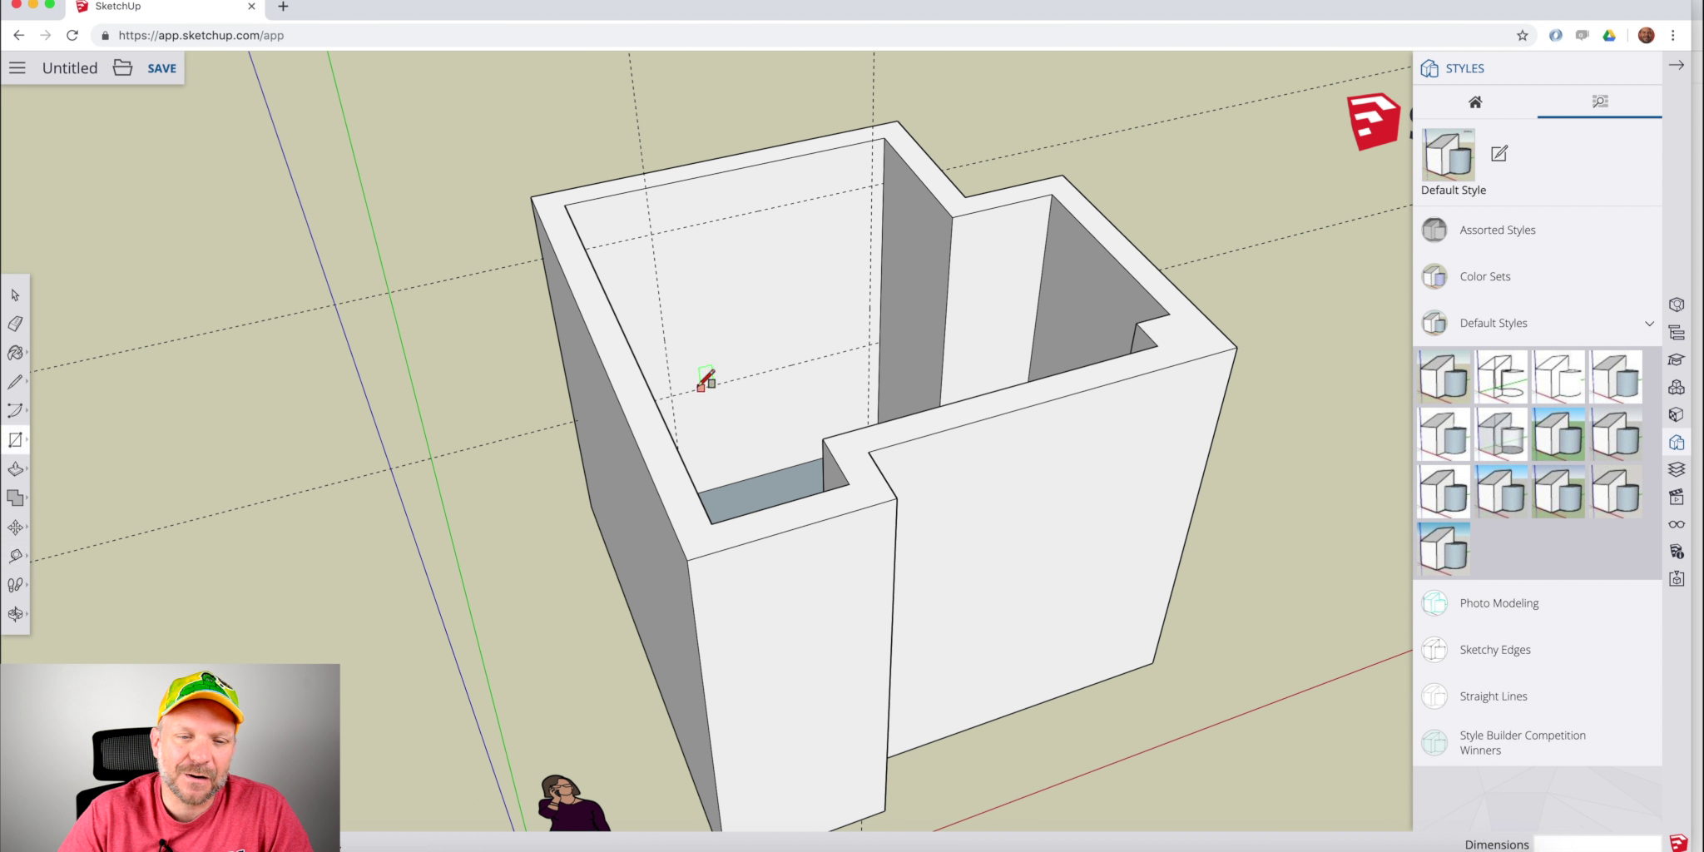
pyautogui.click(672, 394)
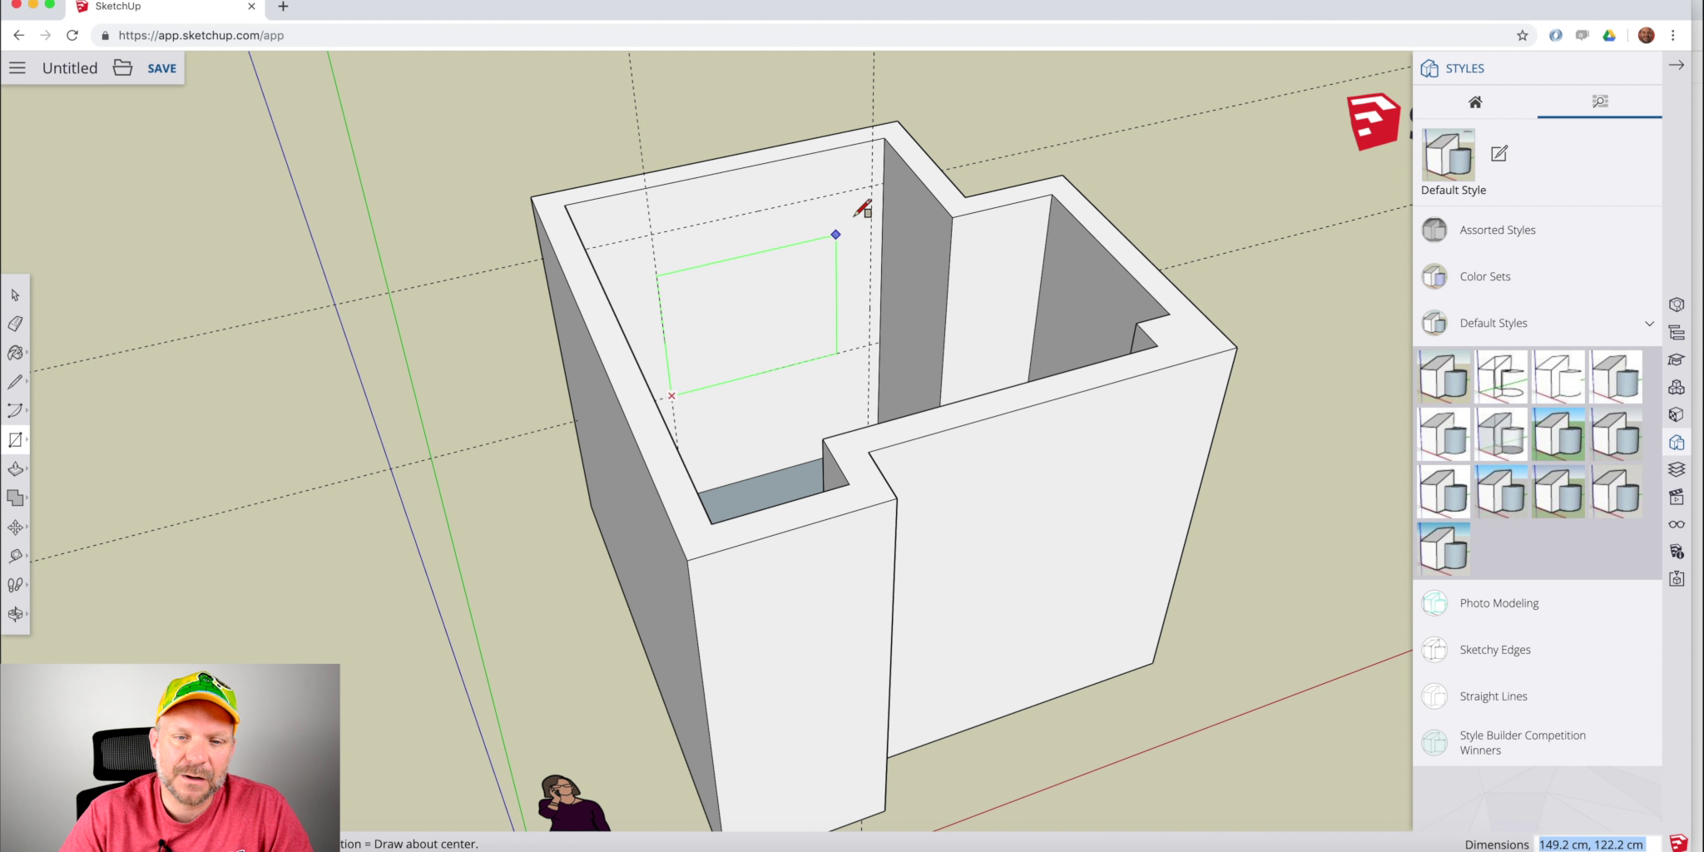
pyautogui.moveTo(899, 402)
pyautogui.mouseDown(button='middle')
pyautogui.moveTo(677, 418)
pyautogui.moveTo(734, 354)
pyautogui.mouseUp(button='middle')
# Select the window rectangle and the surrounding wall face alternately to check that they are separate faces.
pyautogui.press('space')
pyautogui.click(764, 306)
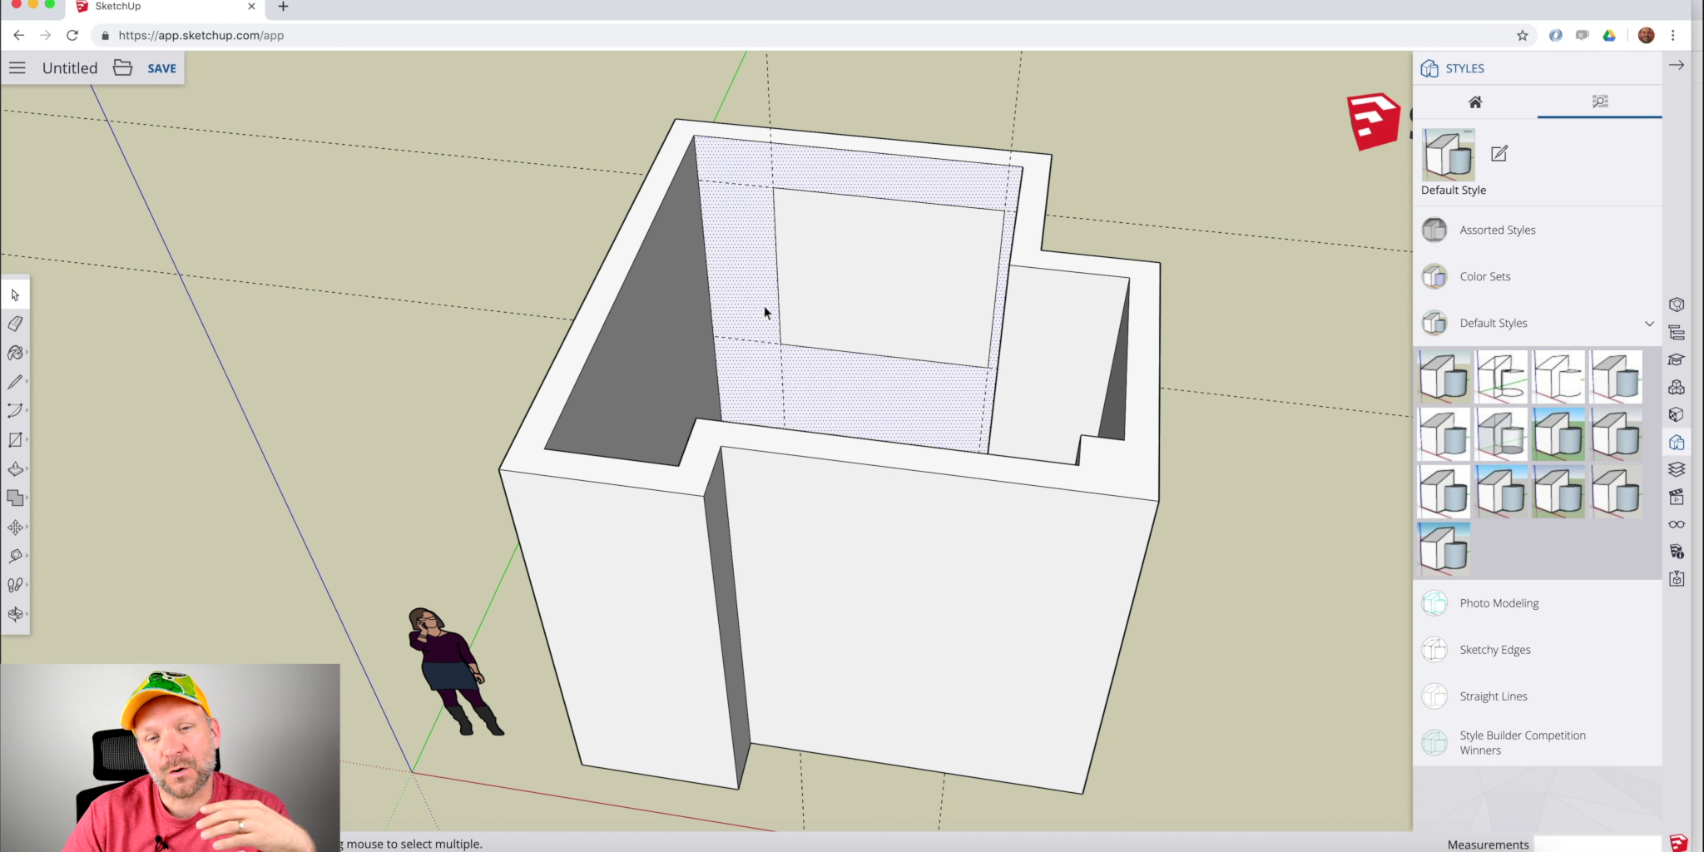
pyautogui.click(816, 286)
pyautogui.click(764, 293)
pyautogui.click(806, 288)
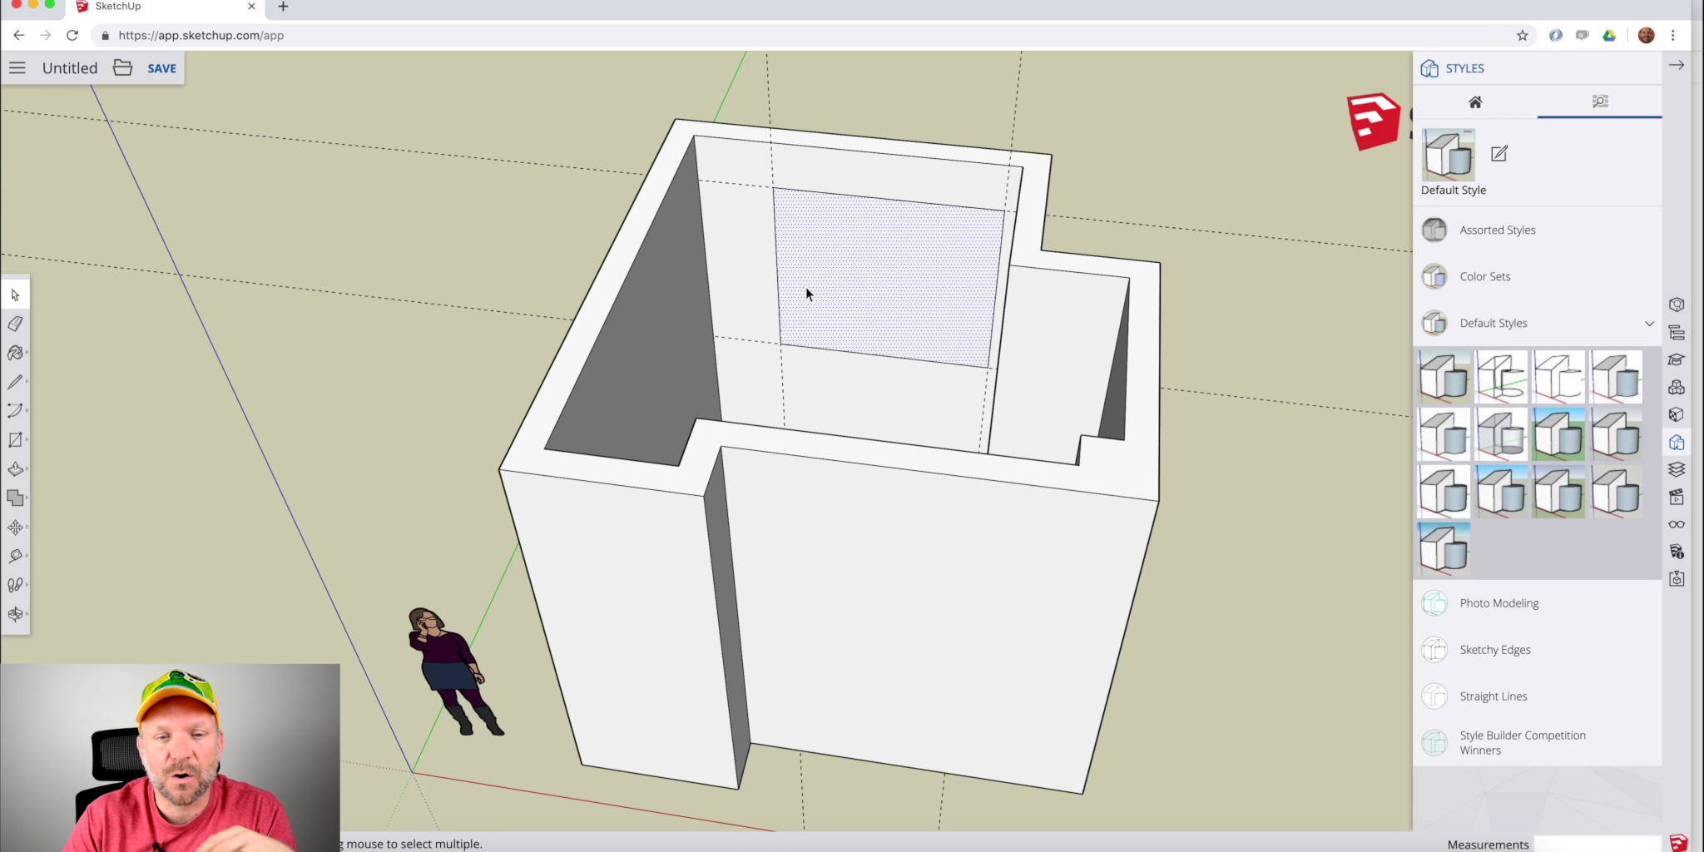
pyautogui.click(764, 283)
pyautogui.click(868, 288)
# Try to Push/Pull the window rectangle out of the rear wall into the room, and cancel the extrusion.
pyautogui.moveTo(868, 288); pyautogui.dragTo(857, 175, button='middle')
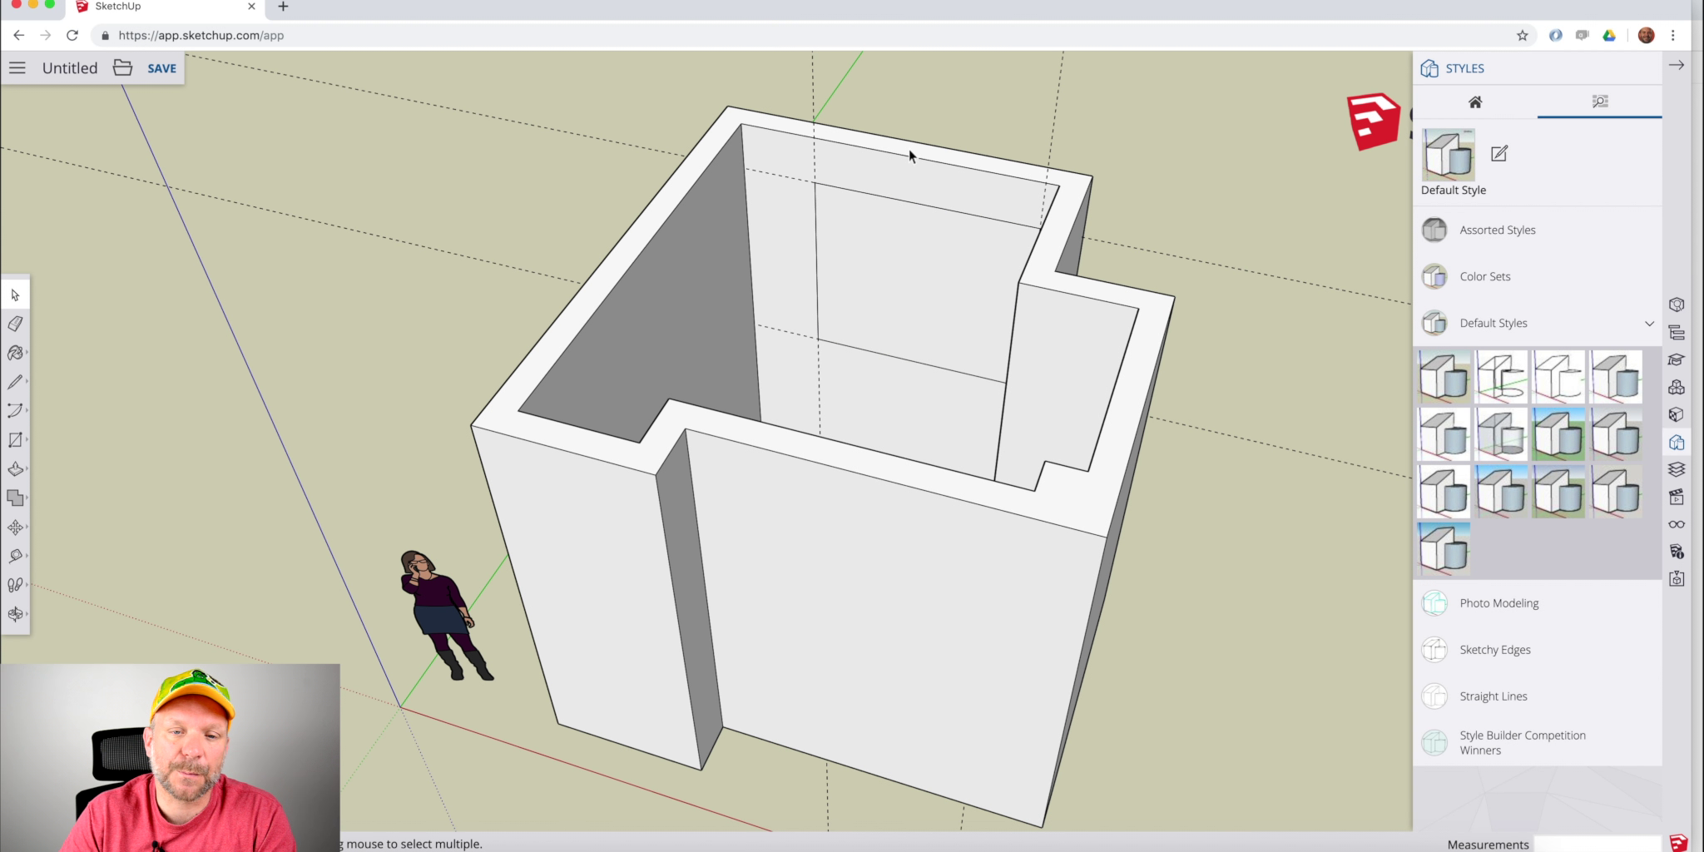
pyautogui.press('p')
pyautogui.click(886, 256)
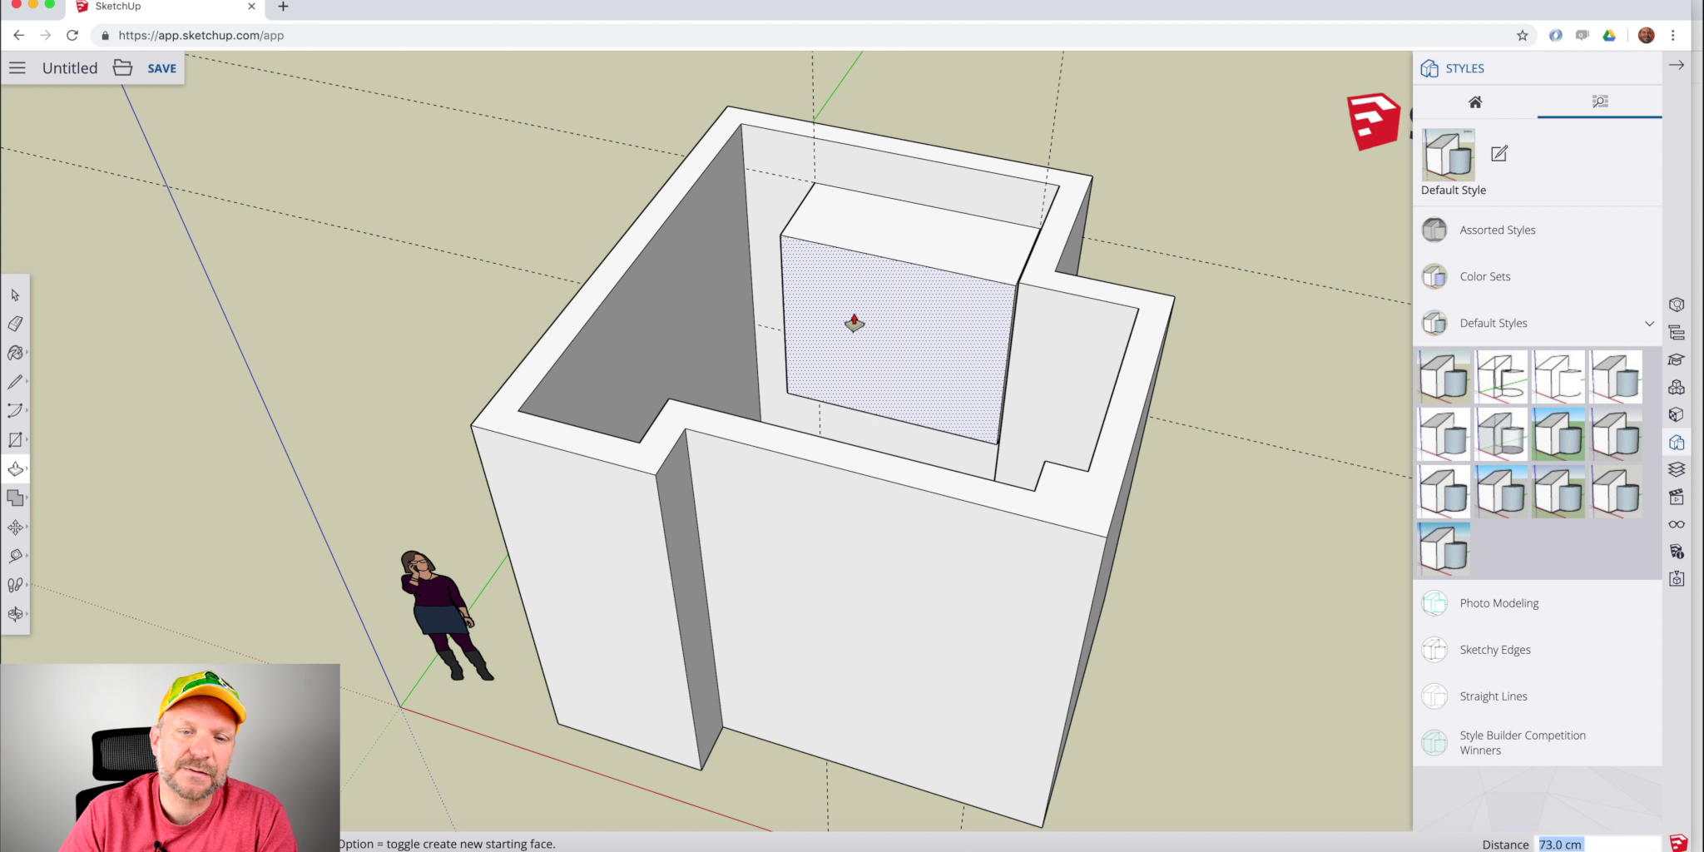
pyautogui.press('Escape')
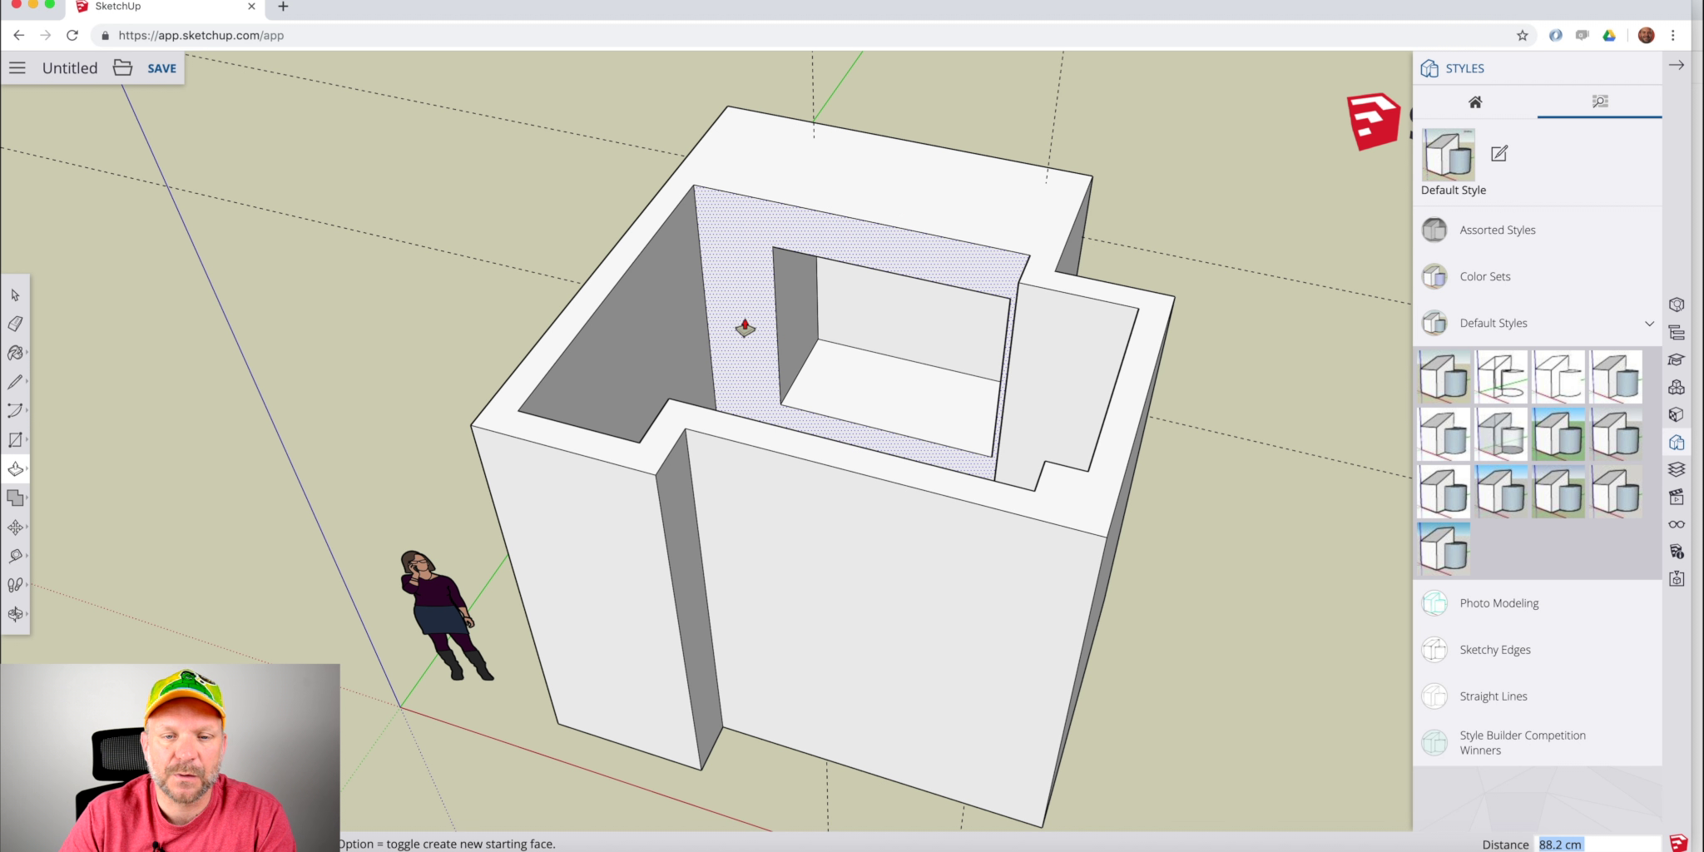
# Try to Push/Pull the window rectangle outward through the rear wall, past the wall's thickness.
pyautogui.moveTo(863, 261)
pyautogui.mouseDown(button='middle')
pyautogui.moveTo(913, 247)
pyautogui.moveTo(1092, 273)
pyautogui.moveTo(881, 269)
pyautogui.mouseUp(button='middle')
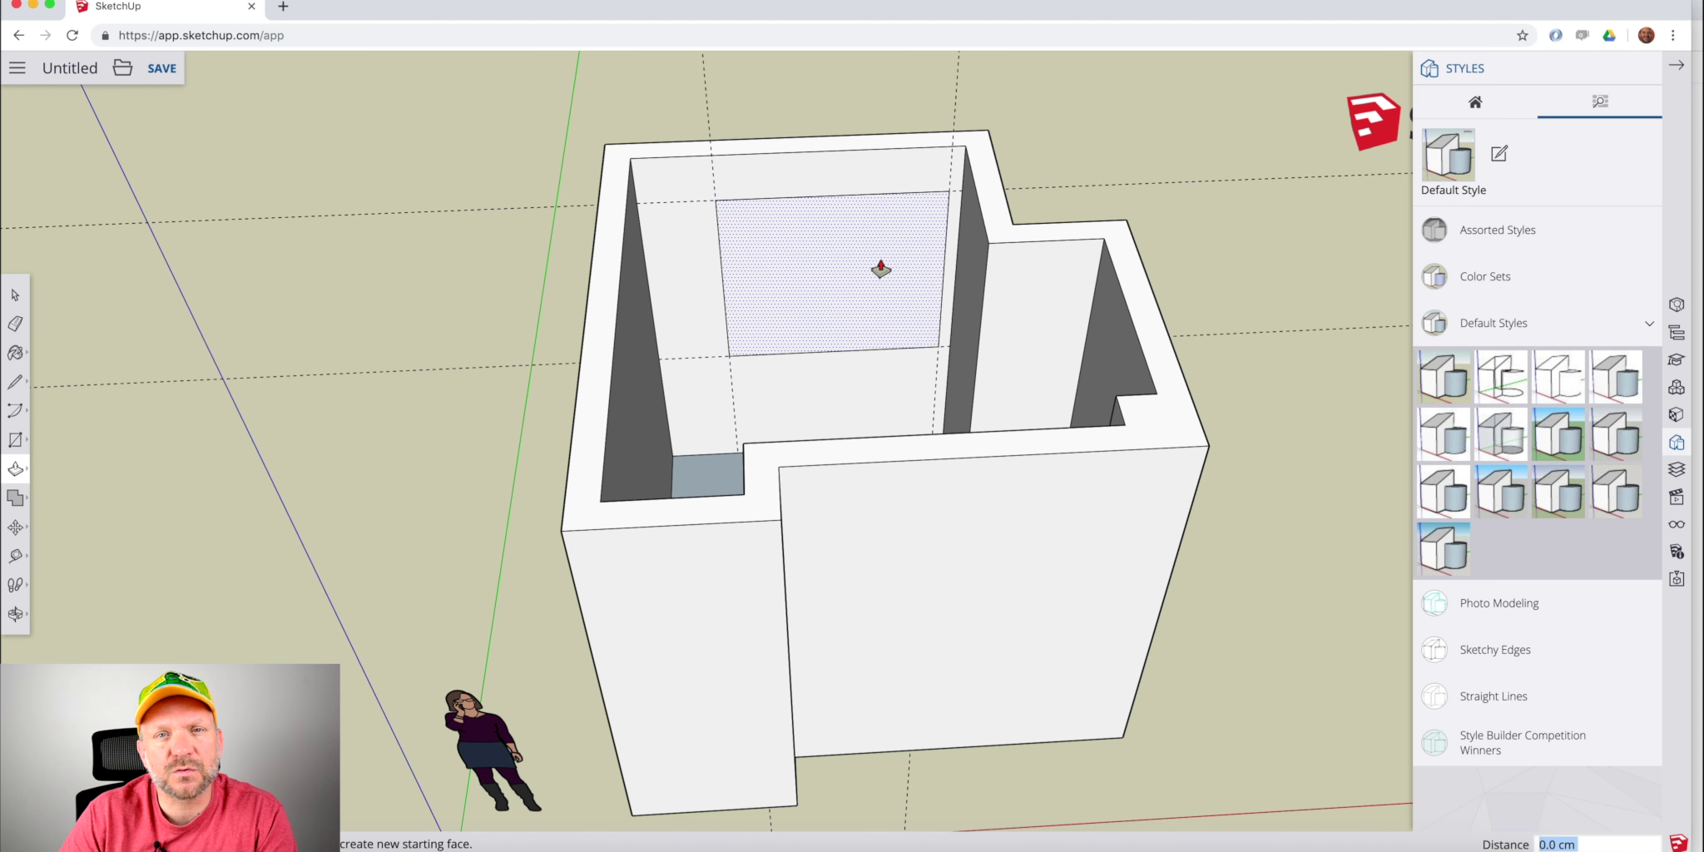
pyautogui.click(830, 265)
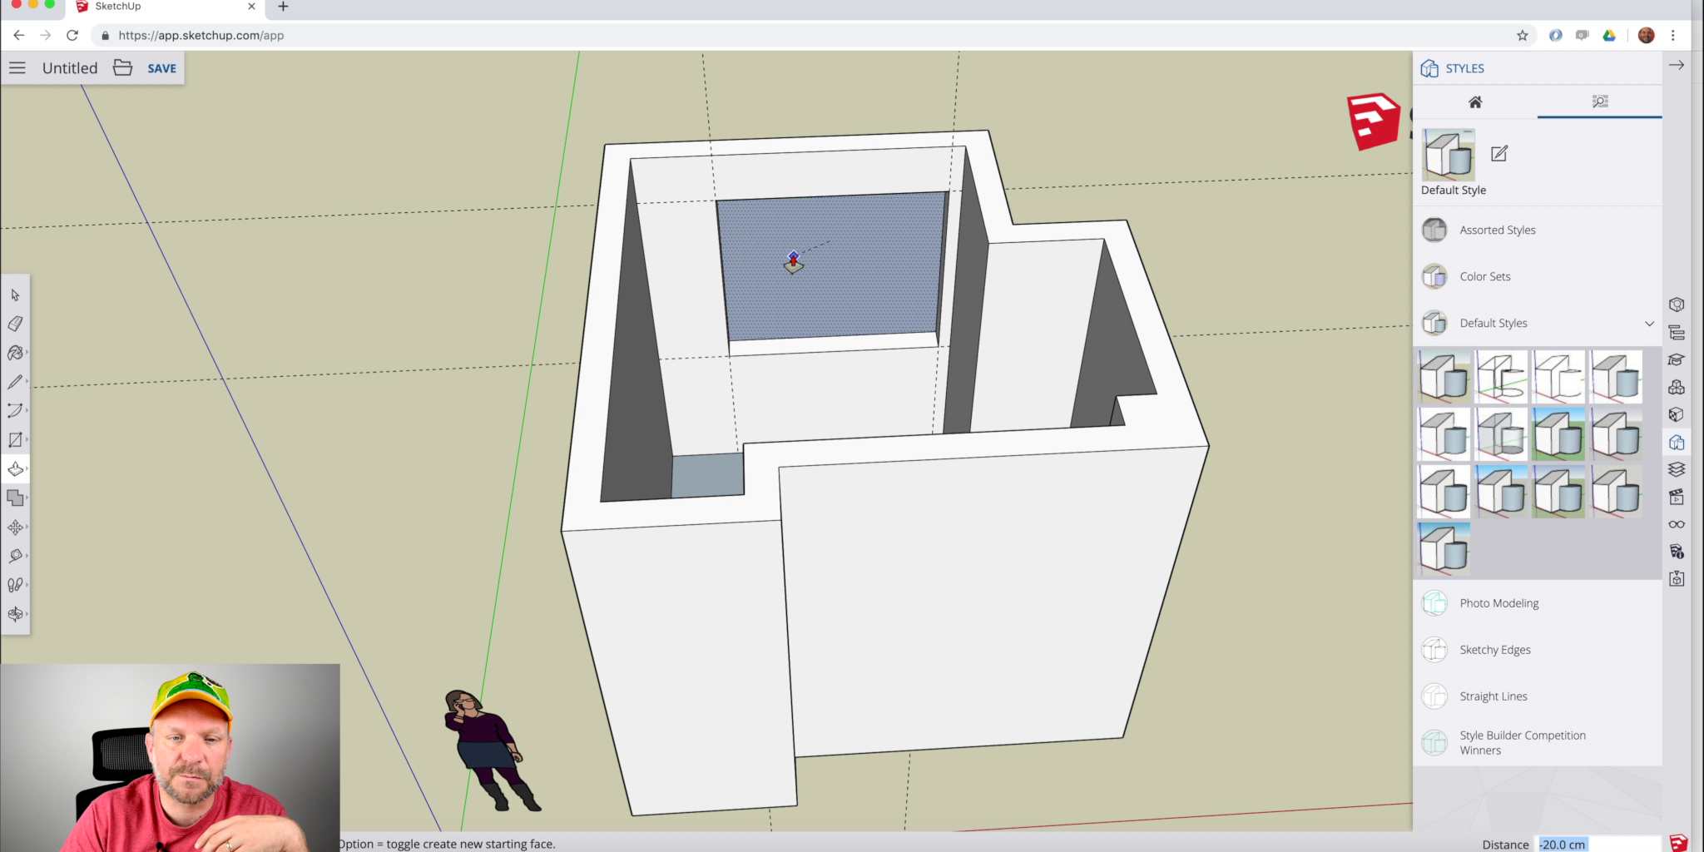
pyautogui.moveTo(671, 135); pyautogui.dragTo(749, 171, button='middle')
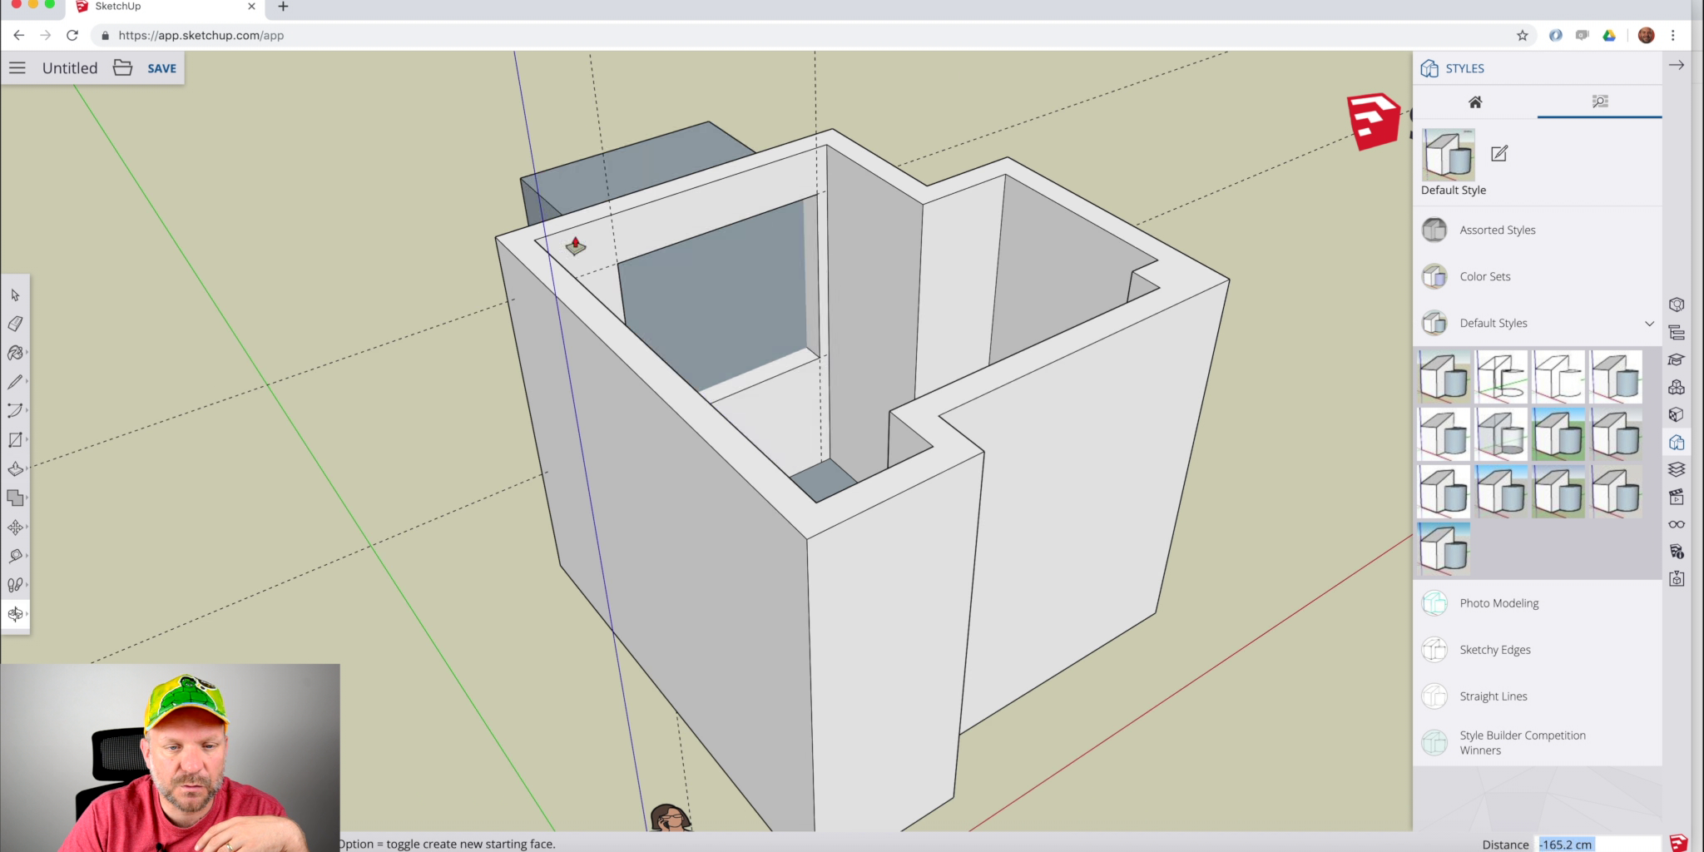
pyautogui.press('o')
pyautogui.moveTo(537, 601); pyautogui.dragTo(513, 562)
pyautogui.press('p')
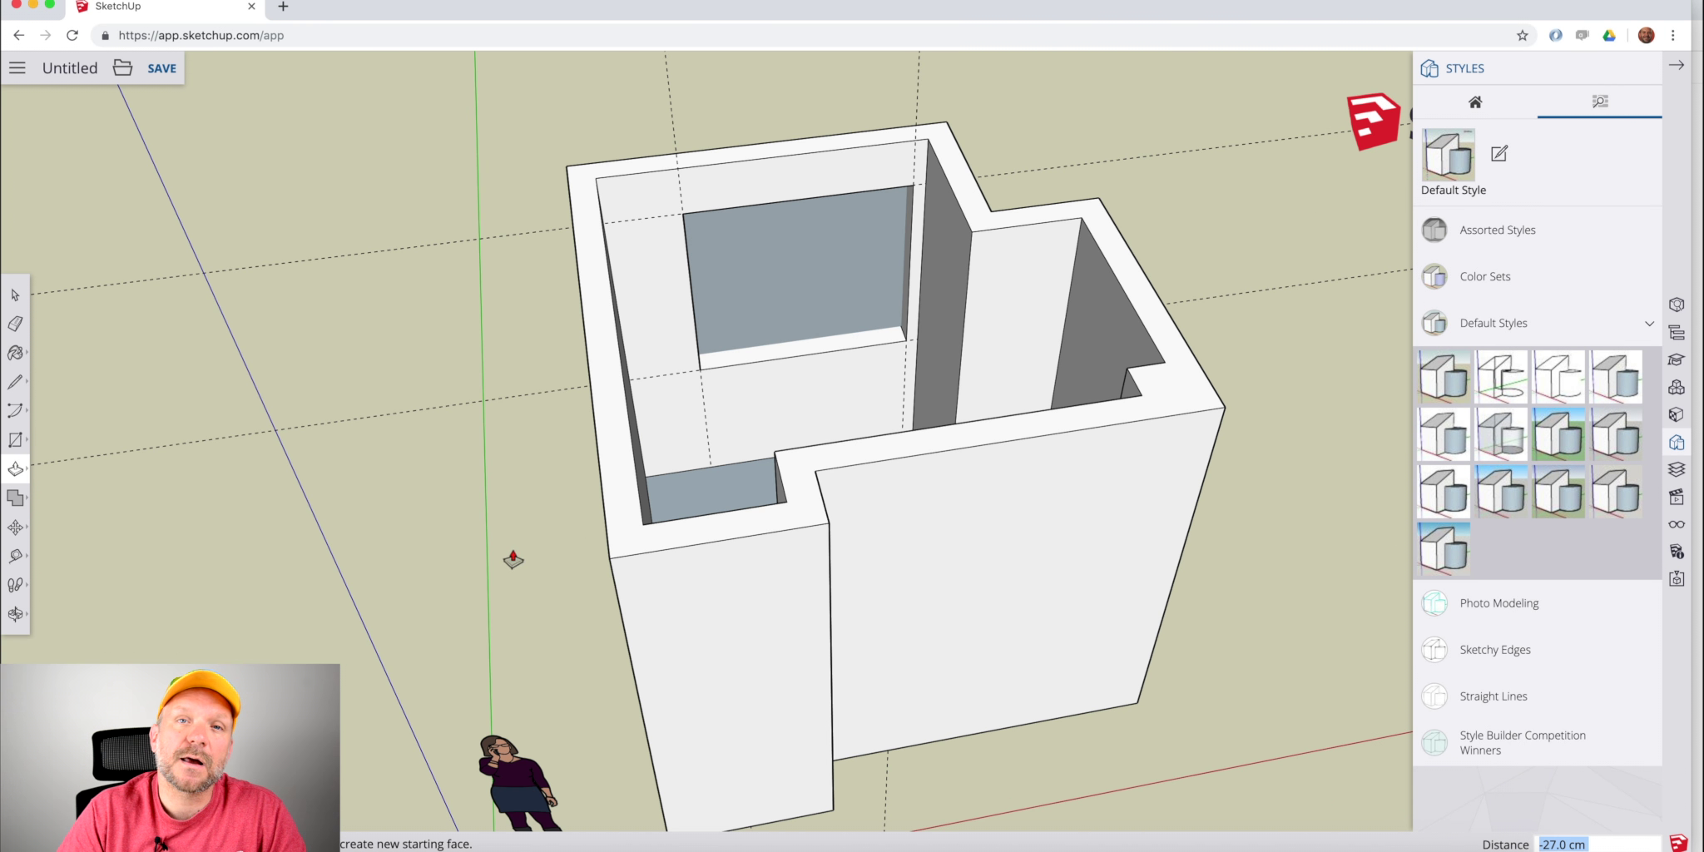
# Push/Pull the window rectangle 20 cm outward to the rear wall's outer face, cutting the opening through.
pyautogui.moveTo(844, 349); pyautogui.dragTo(852, 510, button='middle')
pyautogui.scroll(-3, 858, 585)
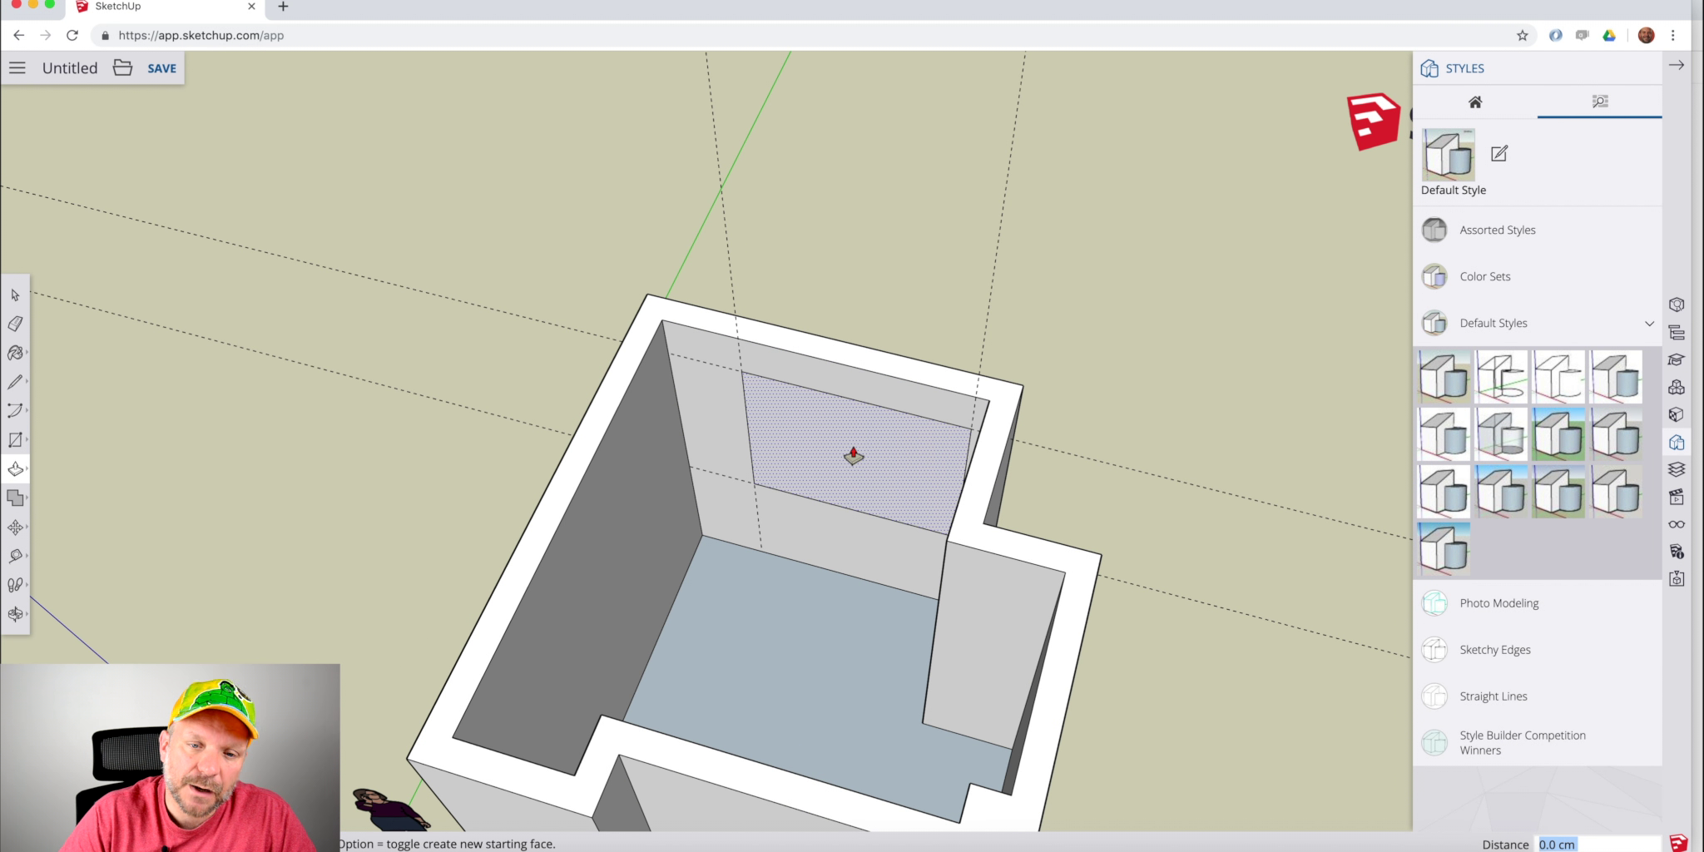
pyautogui.moveTo(853, 455); pyautogui.dragTo(867, 354)
pyautogui.moveTo(866, 354); pyautogui.dragTo(1291, 403, button='middle')
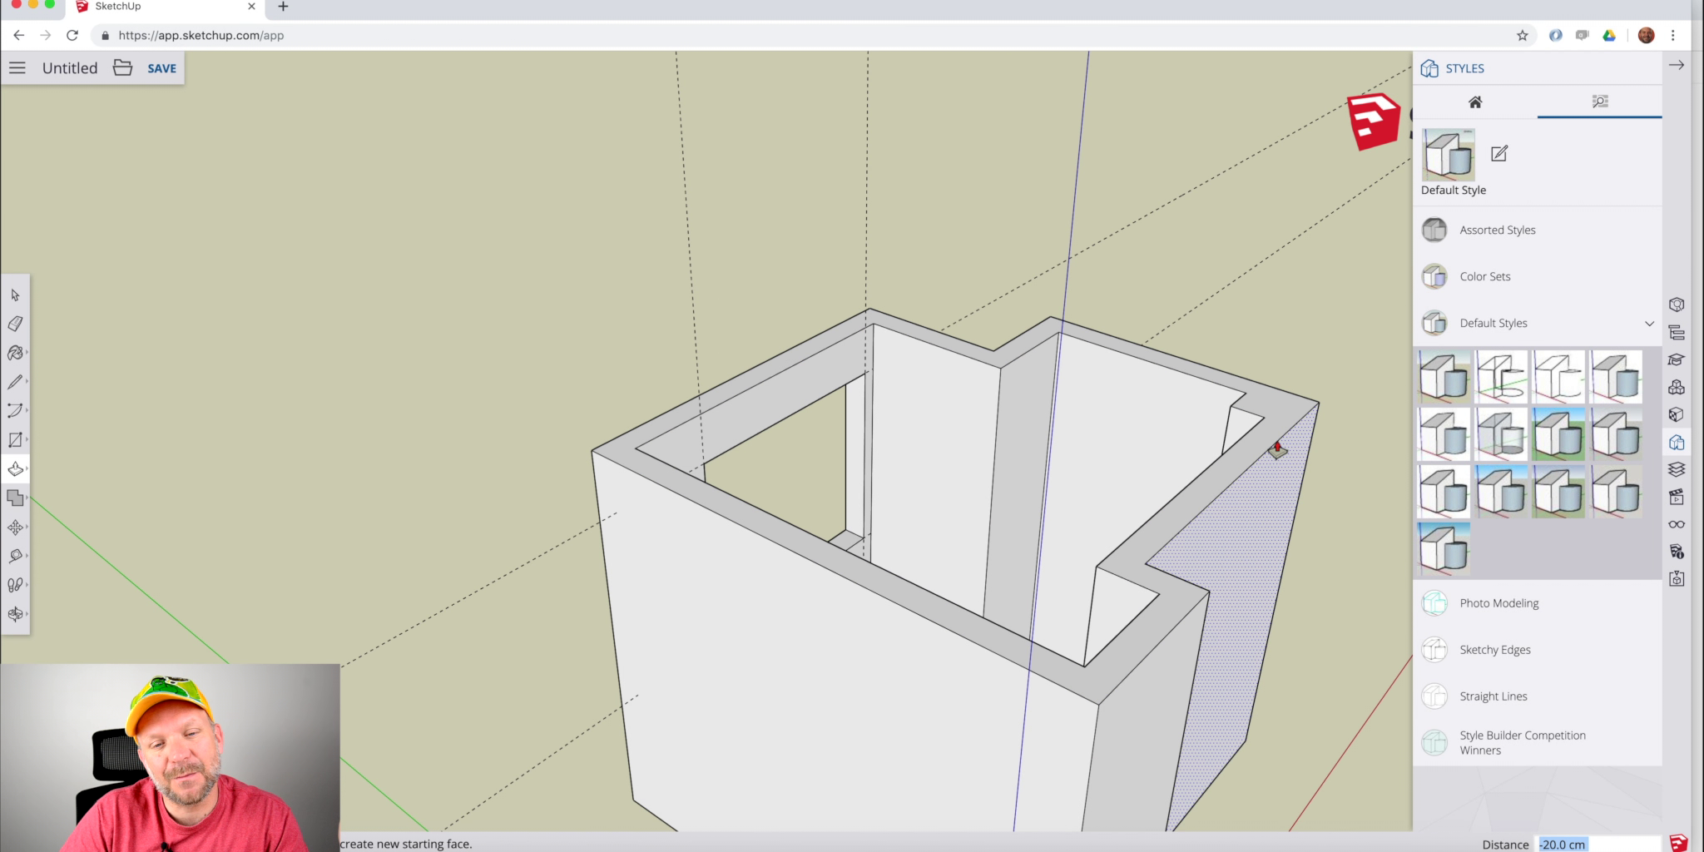
pyautogui.moveTo(924, 445); pyautogui.dragTo(845, 540, button='middle')
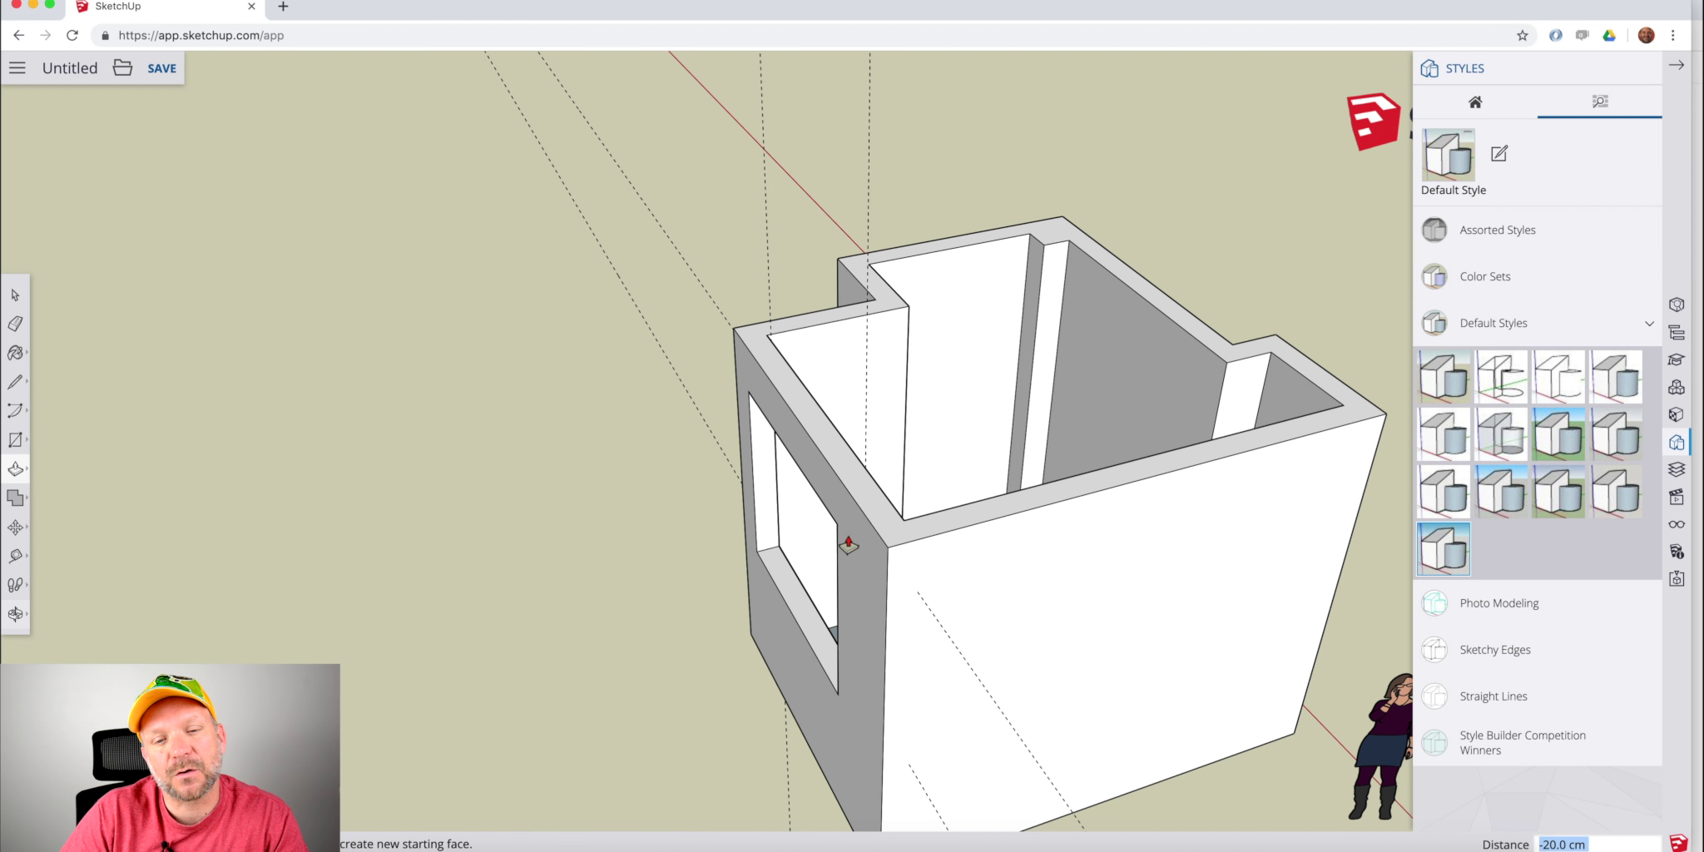
pyautogui.moveTo(966, 578); pyautogui.dragTo(924, 372, button='middle')
# Measure the niche's width at floor level from the inner corner of the wall step to the opposite side wall.
pyautogui.scroll(10, 924, 379)
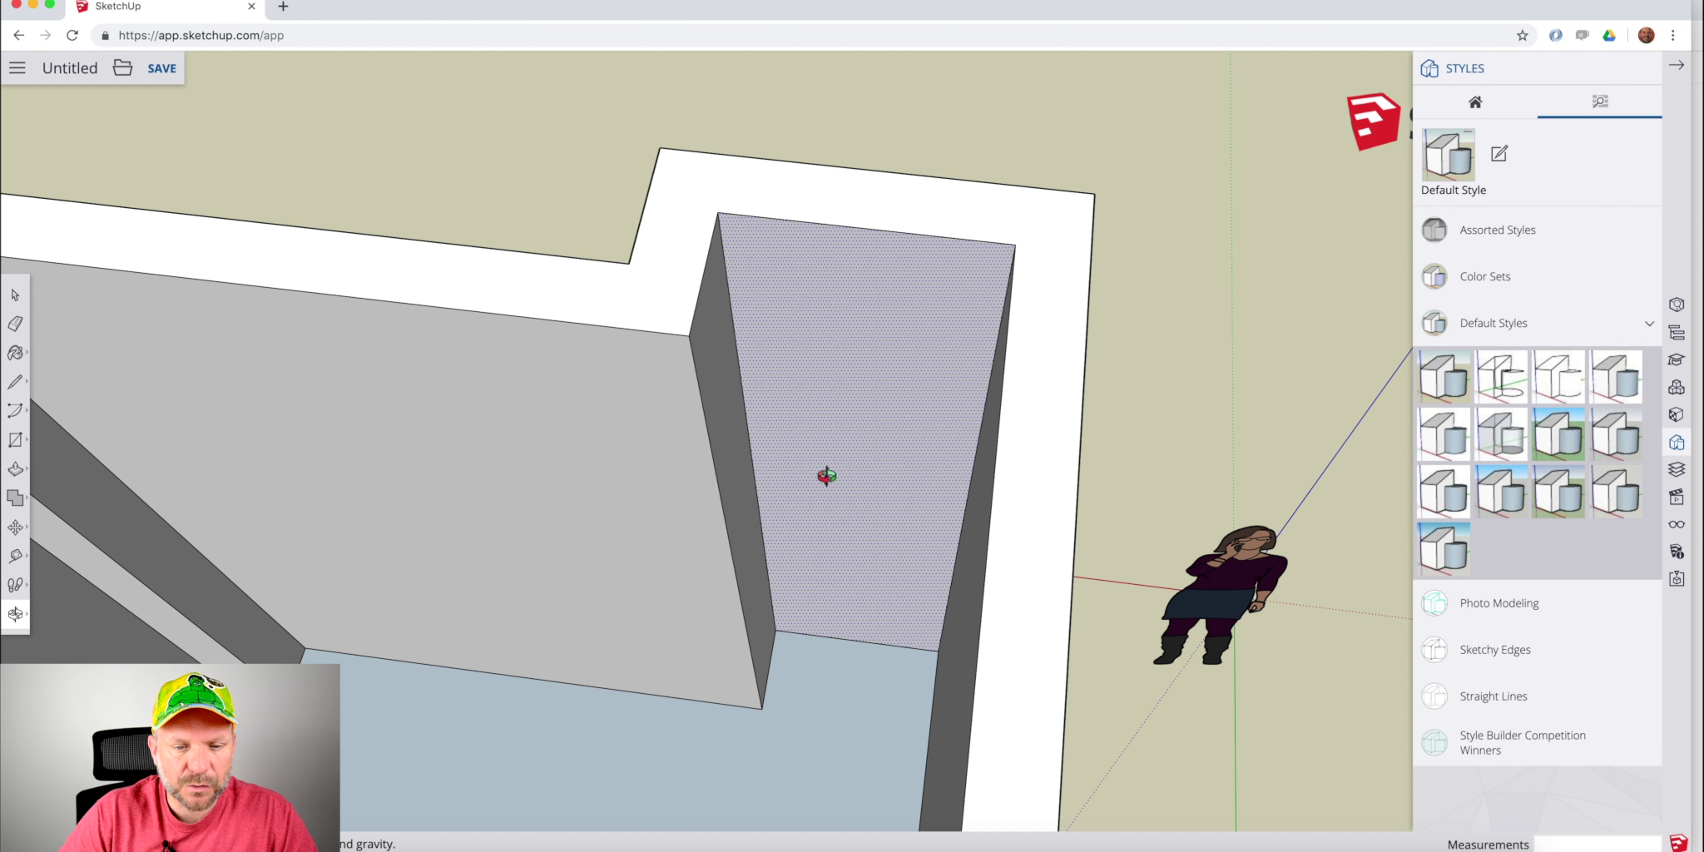
pyautogui.press('t')
pyautogui.click(771, 657)
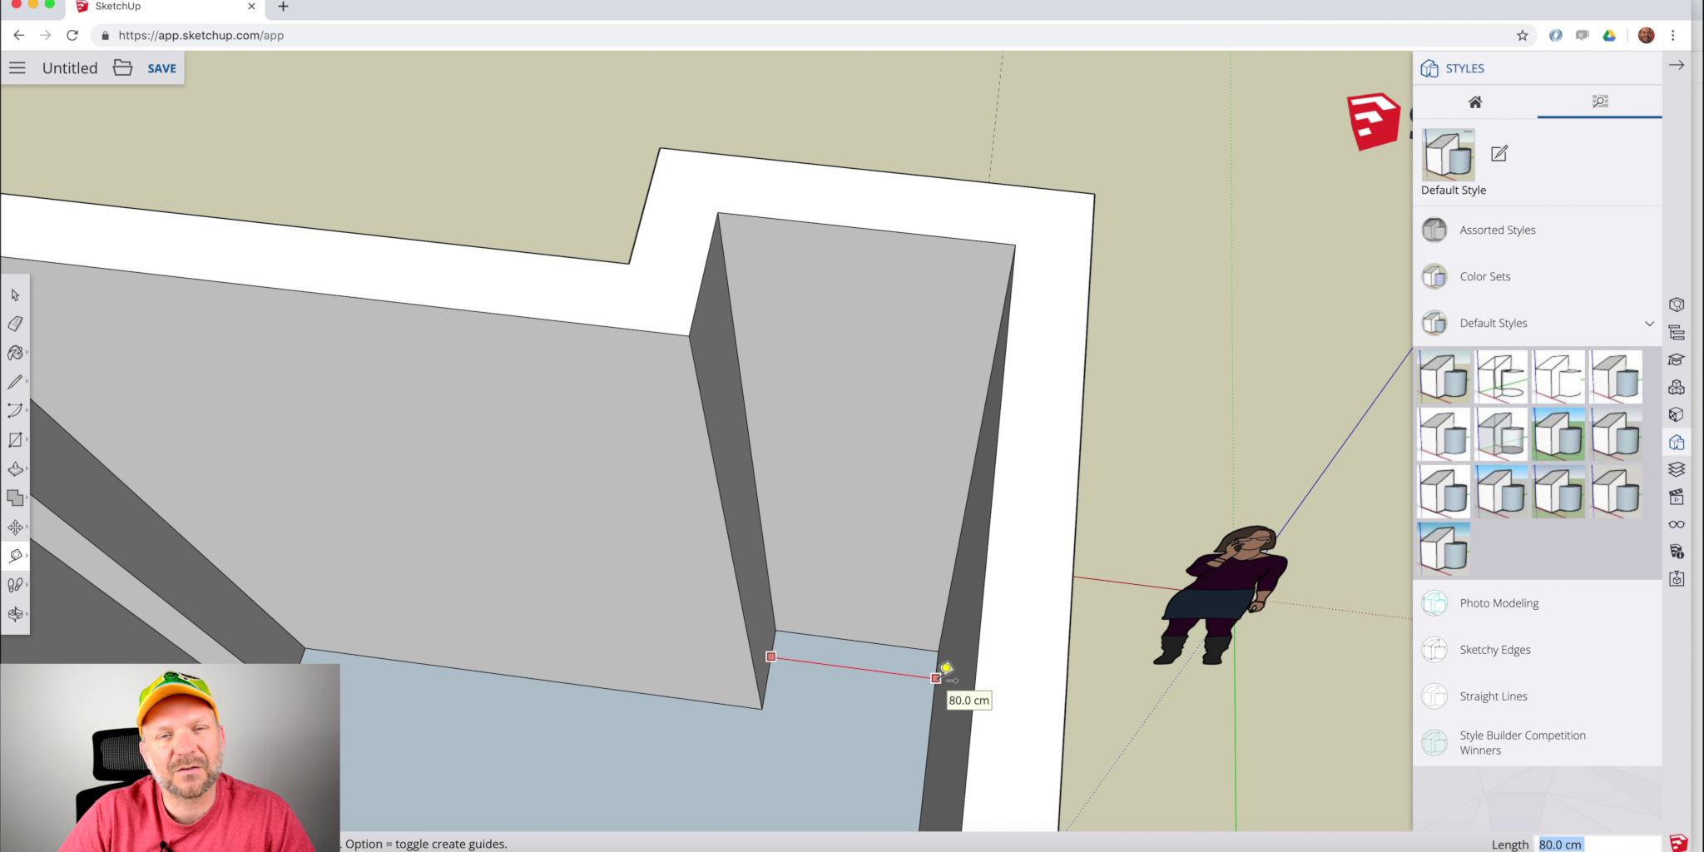
pyautogui.press('space')
pyautogui.scroll(3, 831, 663)
pyautogui.scroll(-4, 830, 663)
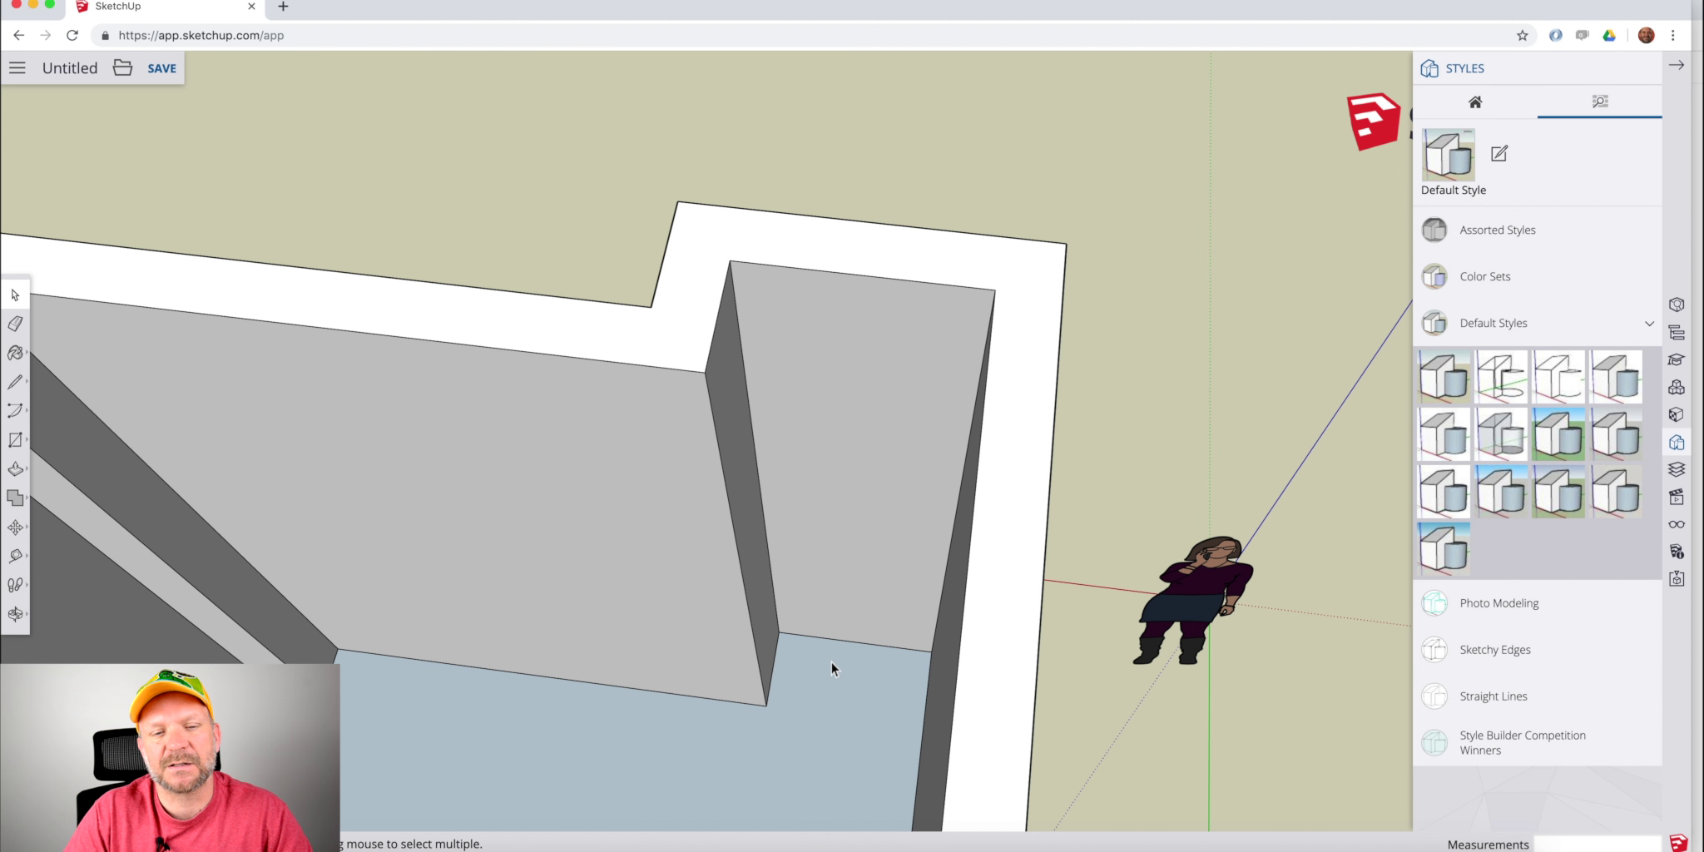
# Try to Push/Pull the wall step's narrow outer face 30 cm and repeat the same distance on its inner face.
pyautogui.scroll(-4, 830, 663)
pyautogui.scroll(-4, 818, 599)
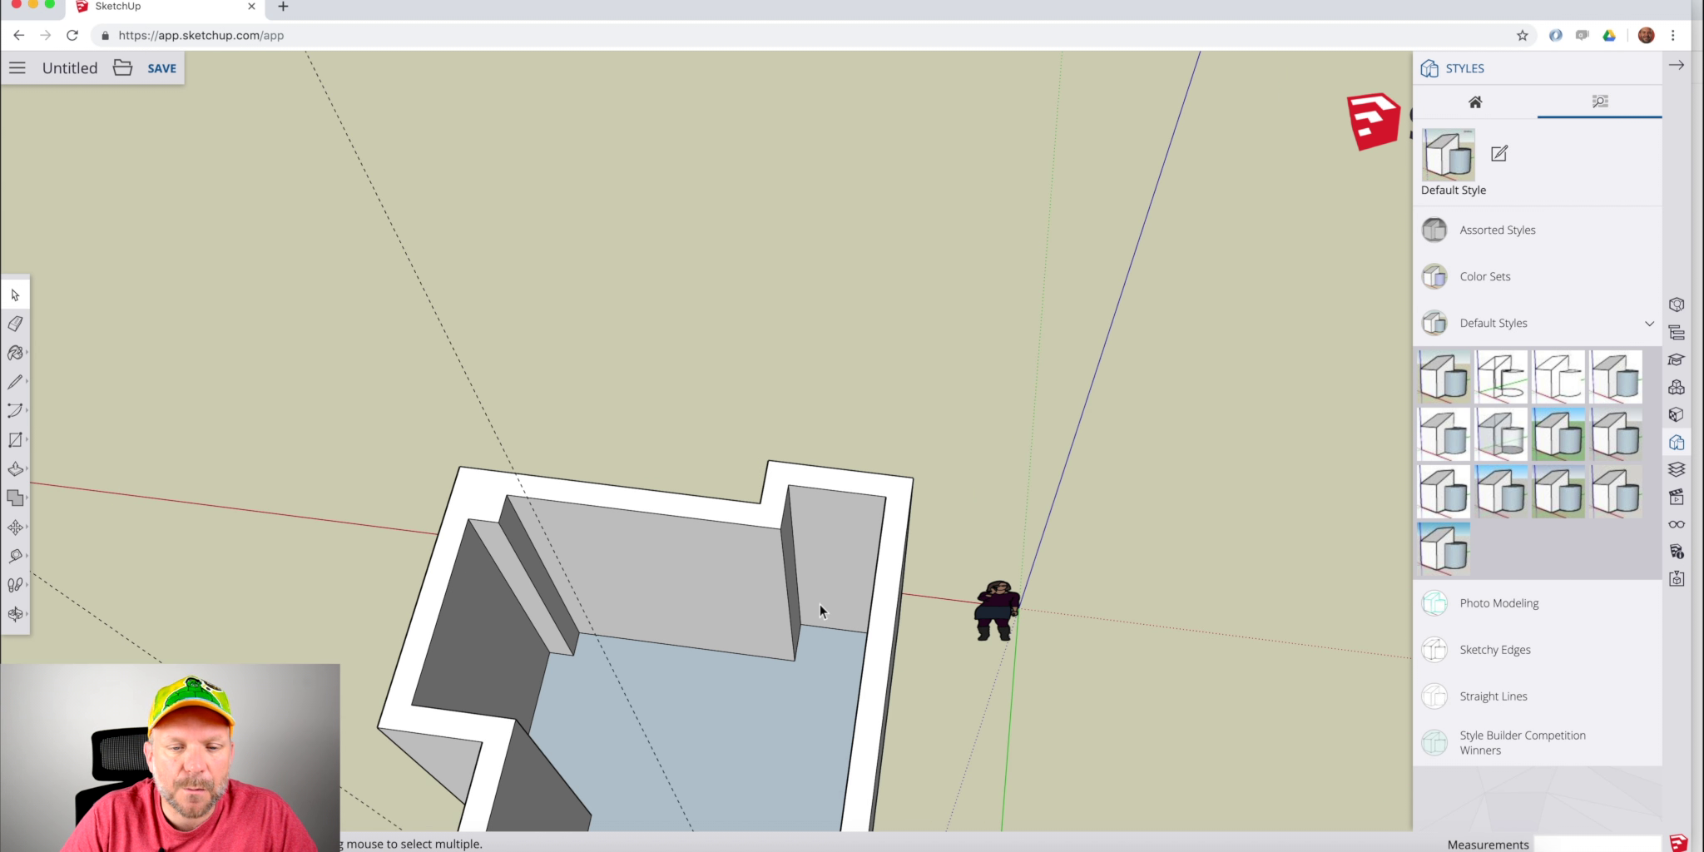
pyautogui.moveTo(820, 604); pyautogui.dragTo(896, 446, button='middle')
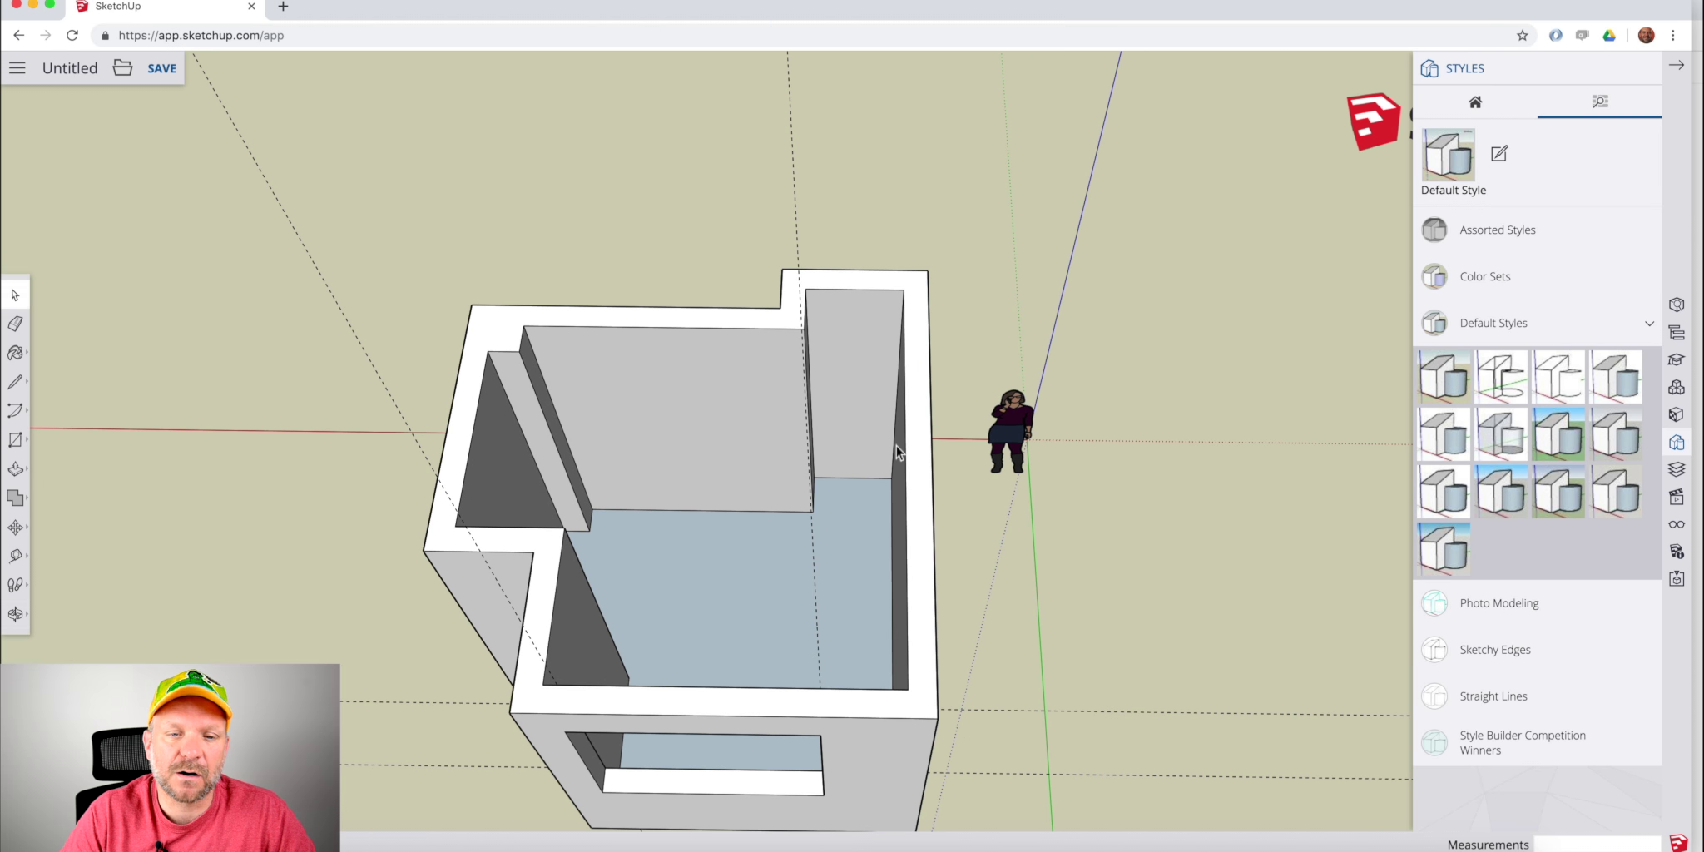
pyautogui.moveTo(766, 497); pyautogui.dragTo(1301, 555, button='middle')
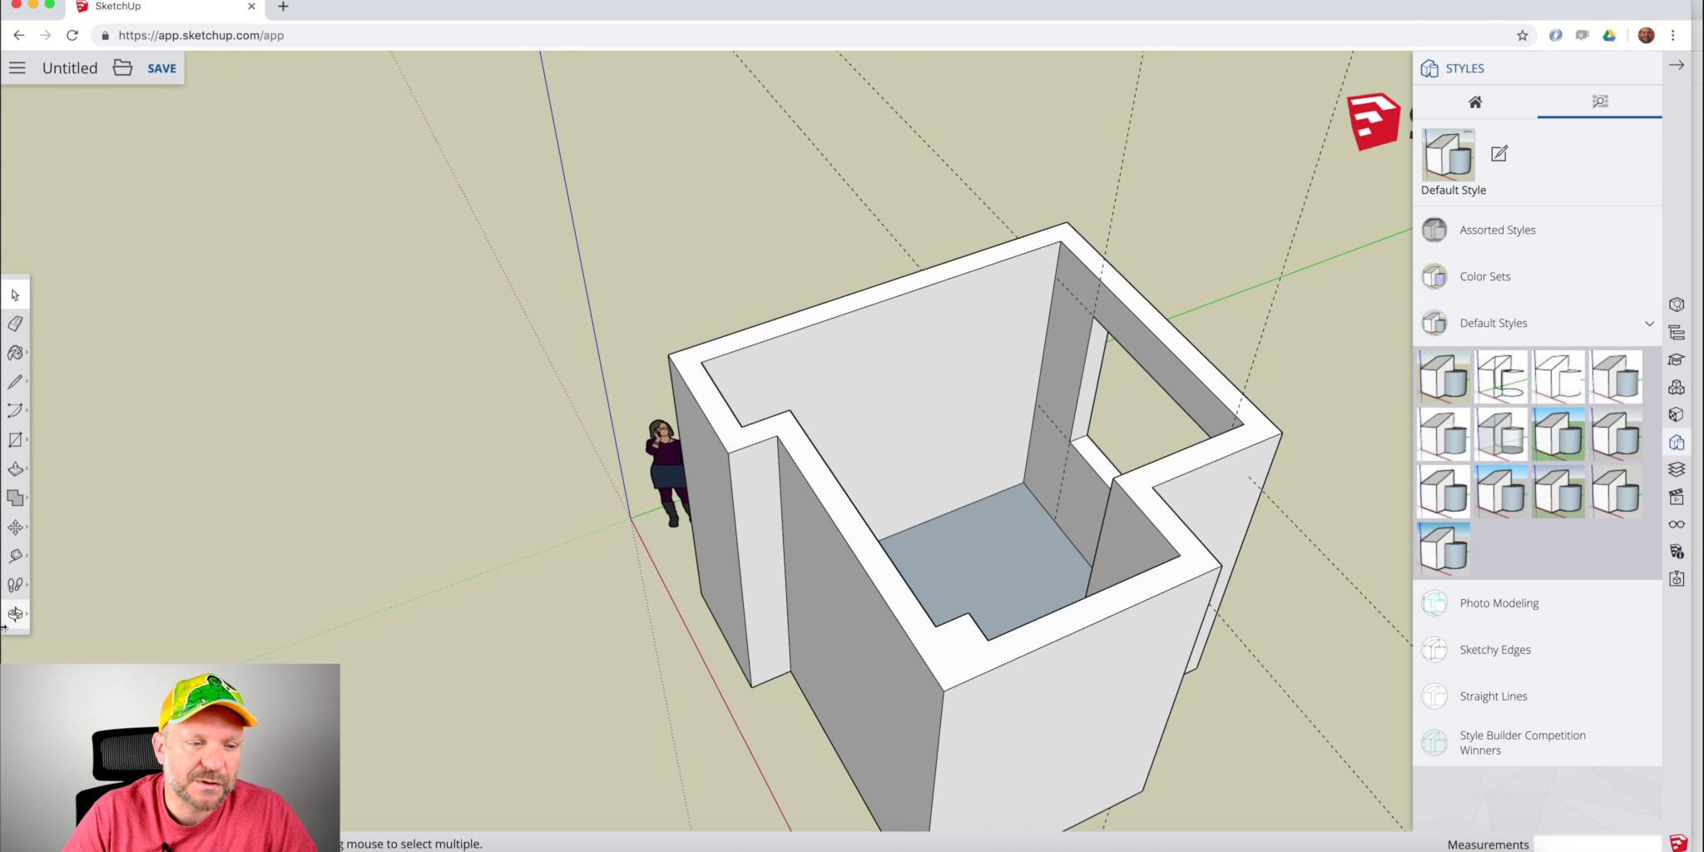
pyautogui.click(15, 468)
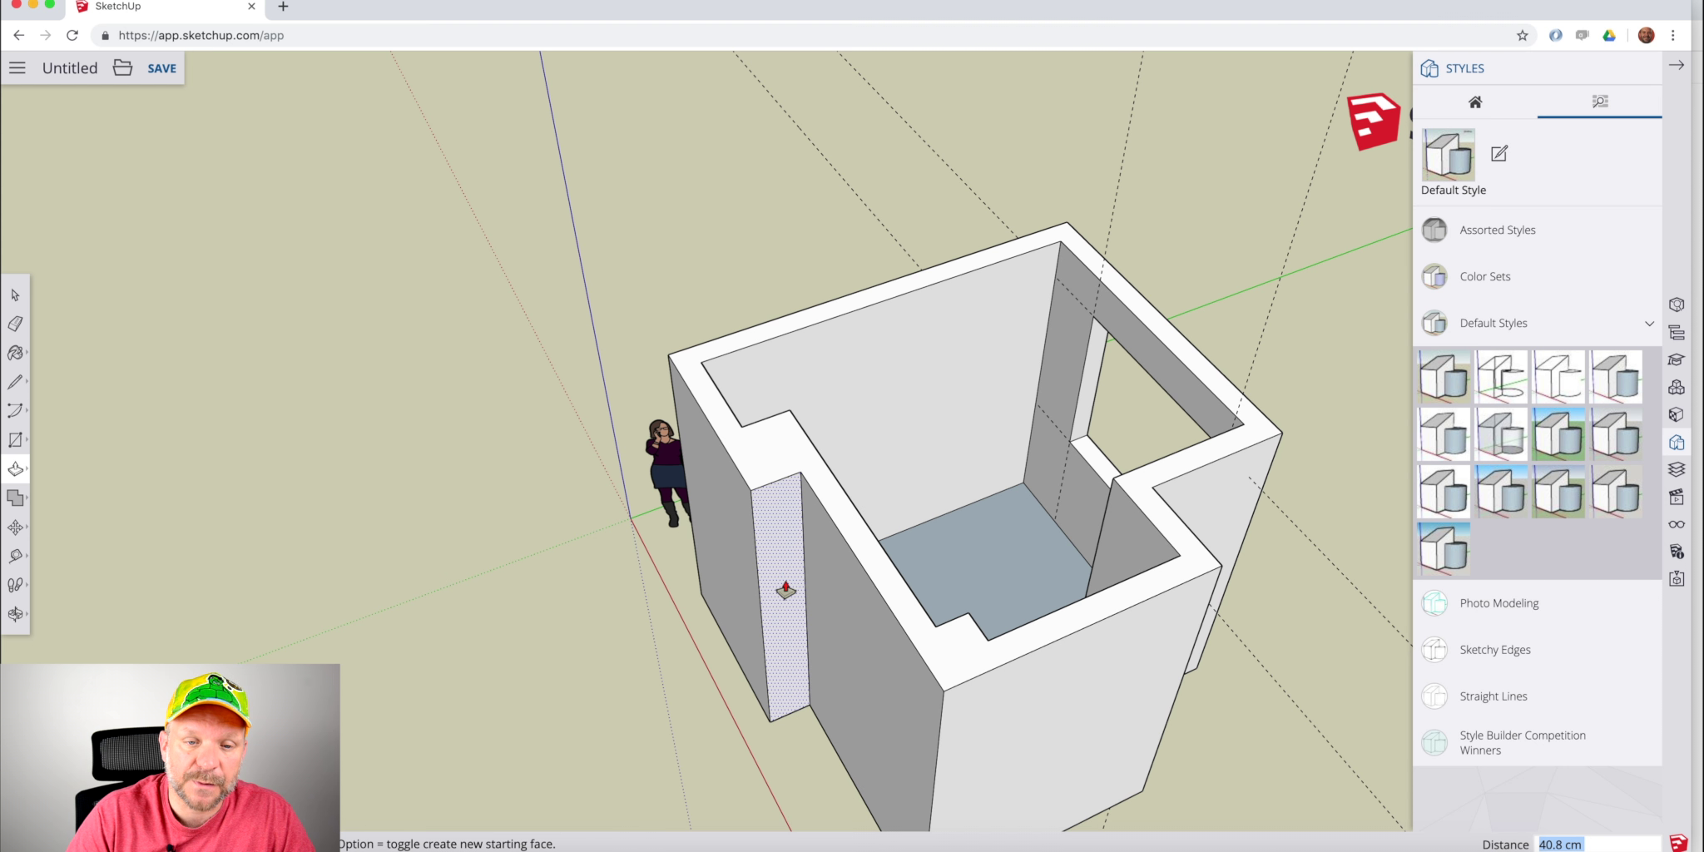
pyautogui.press('Return')
pyautogui.moveTo(1000, 596); pyautogui.dragTo(839, 416, button='middle')
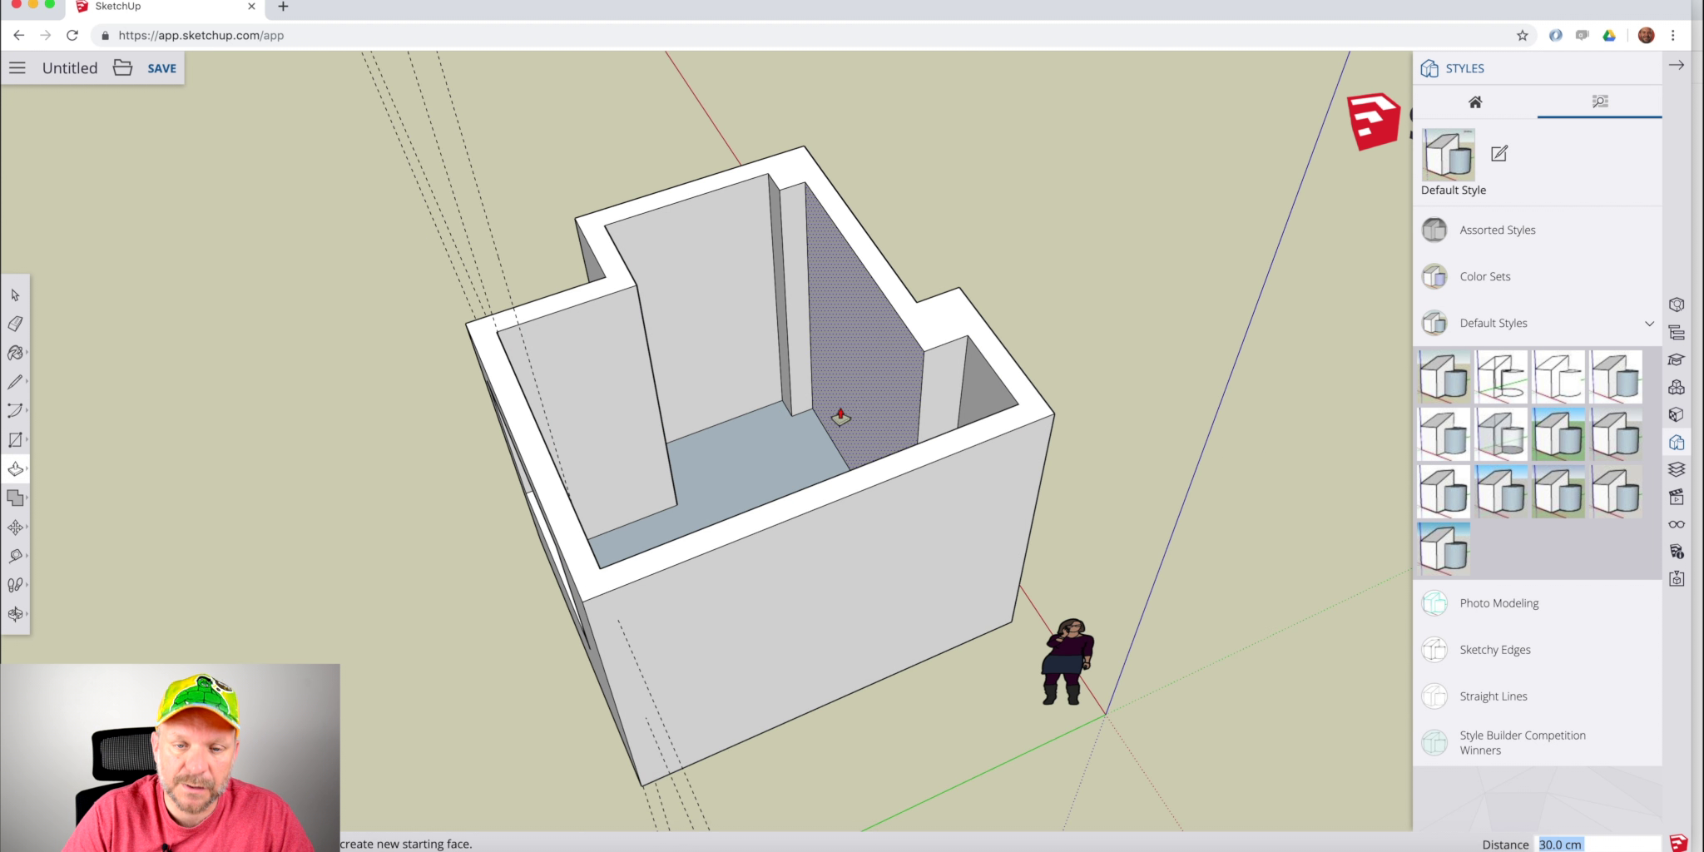
pyautogui.doubleClick(937, 381)
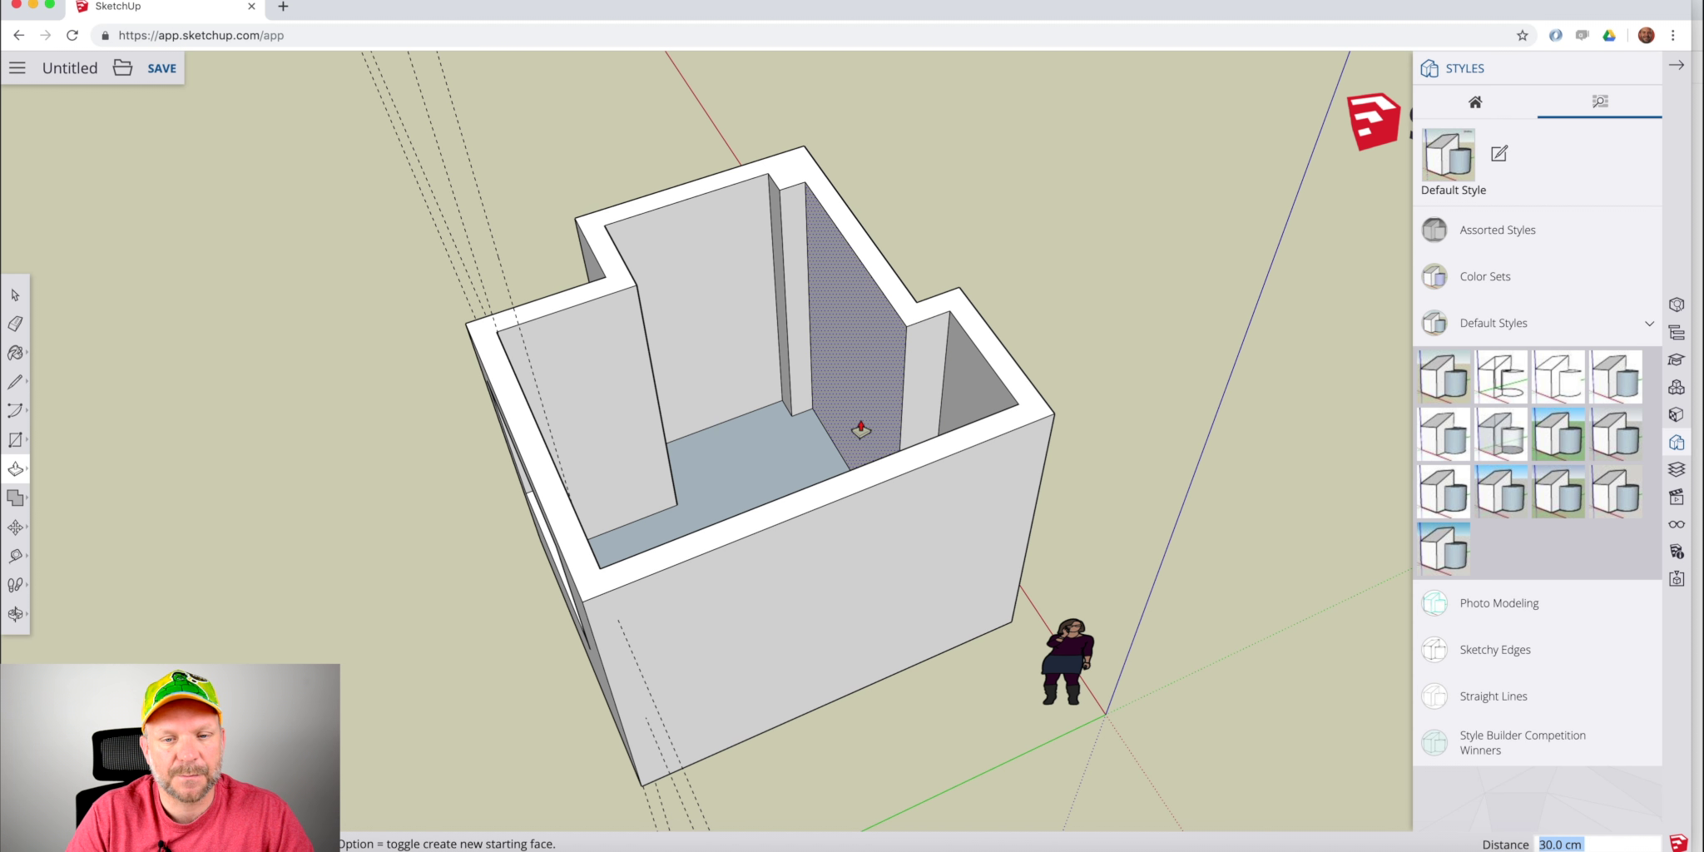
pyautogui.moveTo(861, 429); pyautogui.dragTo(1286, 424, button='middle')
pyautogui.press('space')
# Select the inner and outer faces of the wall step beside the niche and move them 20 cm along the red axis, widening the niche.
pyautogui.moveTo(1043, 468)
pyautogui.mouseDown(button='middle')
pyautogui.moveTo(1016, 536)
pyautogui.moveTo(965, 500)
pyautogui.moveTo(1000, 518)
pyautogui.moveTo(963, 543)
pyautogui.moveTo(882, 545)
pyautogui.mouseUp(button='middle')
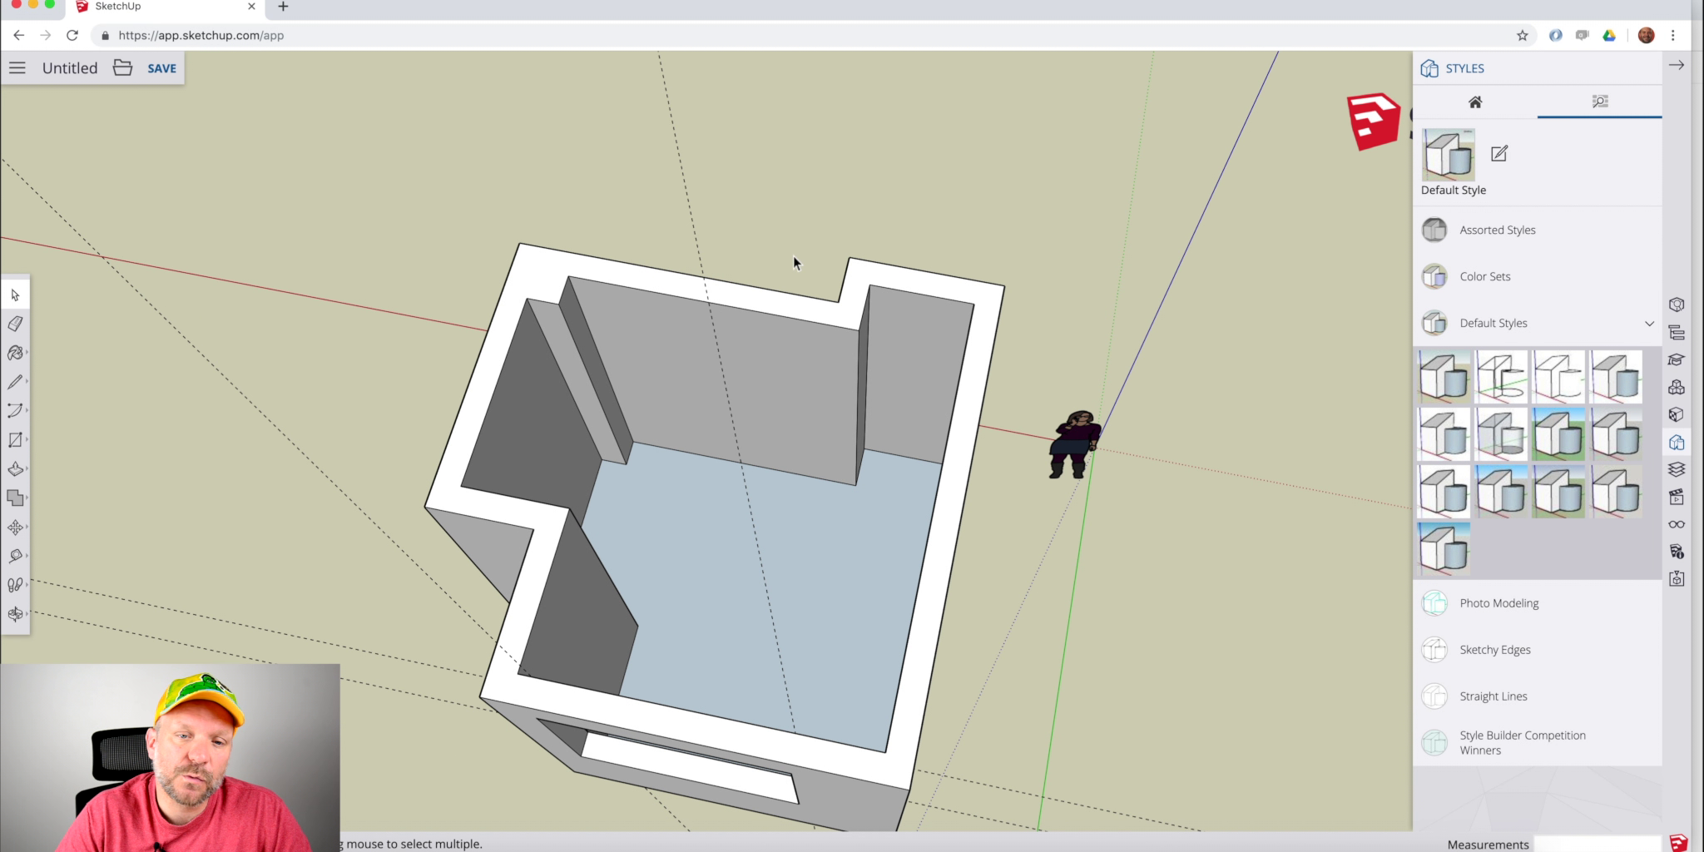
pyautogui.moveTo(810, 240); pyautogui.dragTo(904, 562)
pyautogui.moveTo(772, 191); pyautogui.dragTo(885, 540)
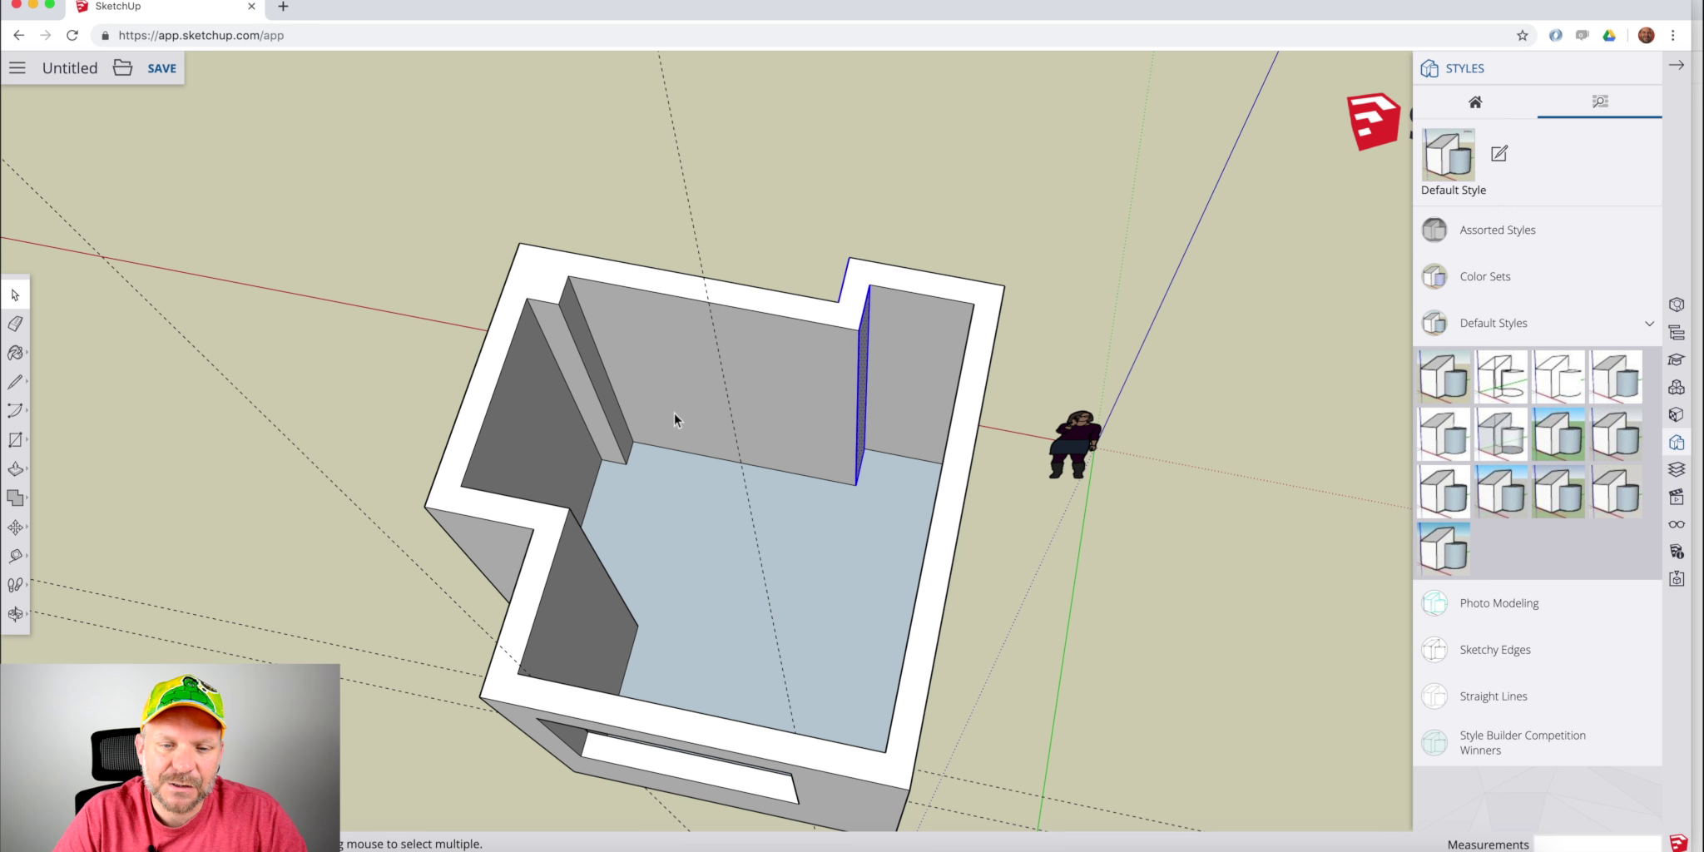
pyautogui.moveTo(871, 457); pyautogui.dragTo(791, 197)
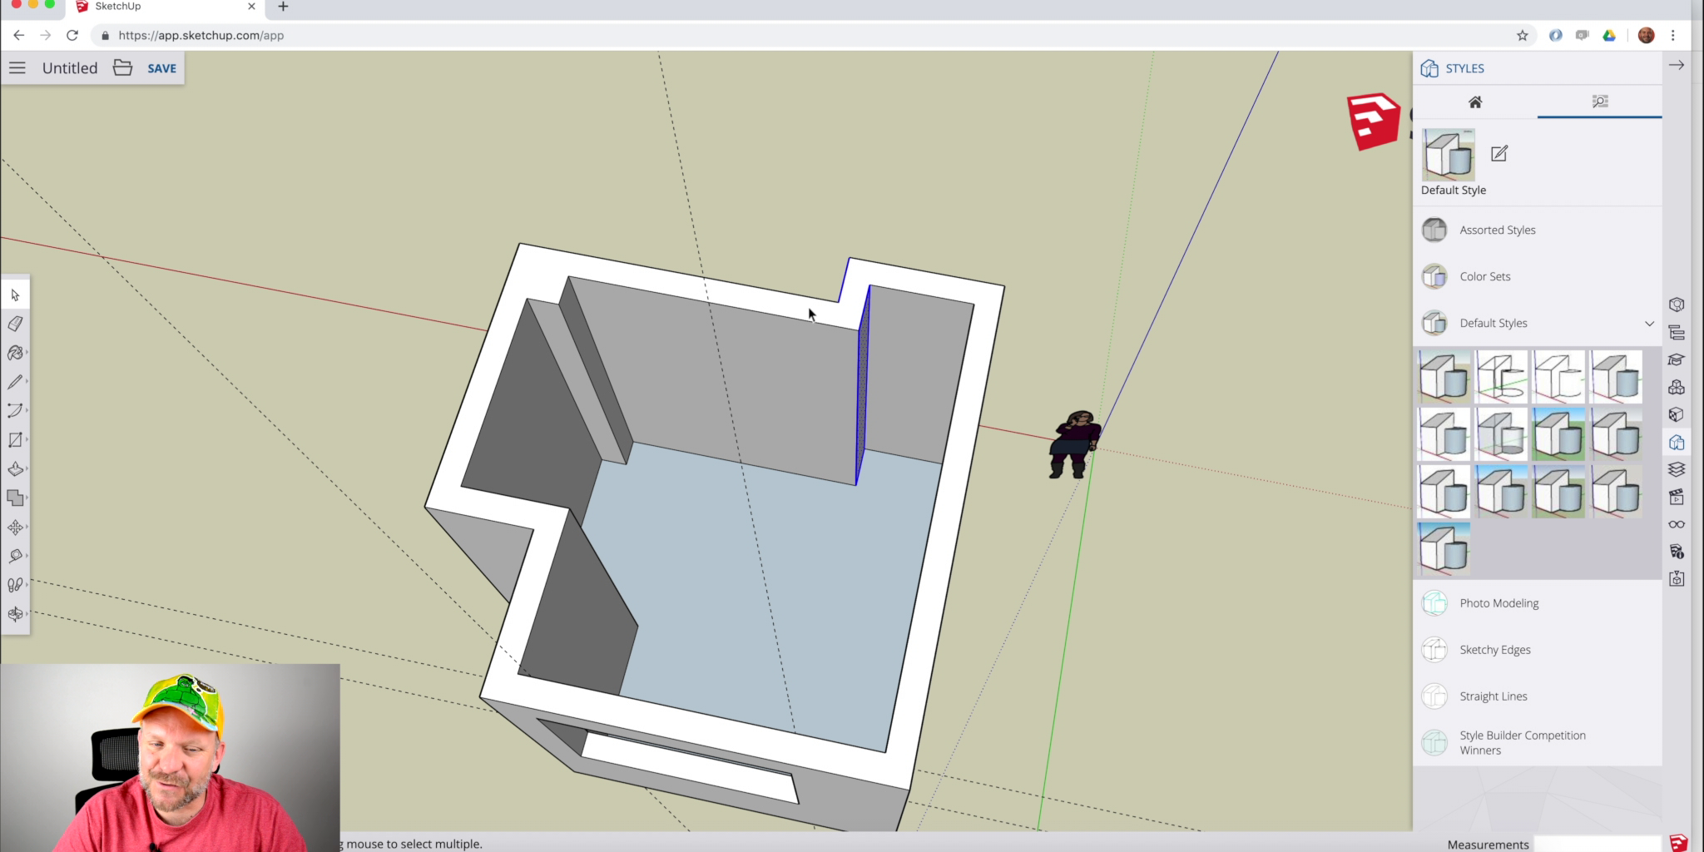
pyautogui.moveTo(799, 204); pyautogui.dragTo(895, 527)
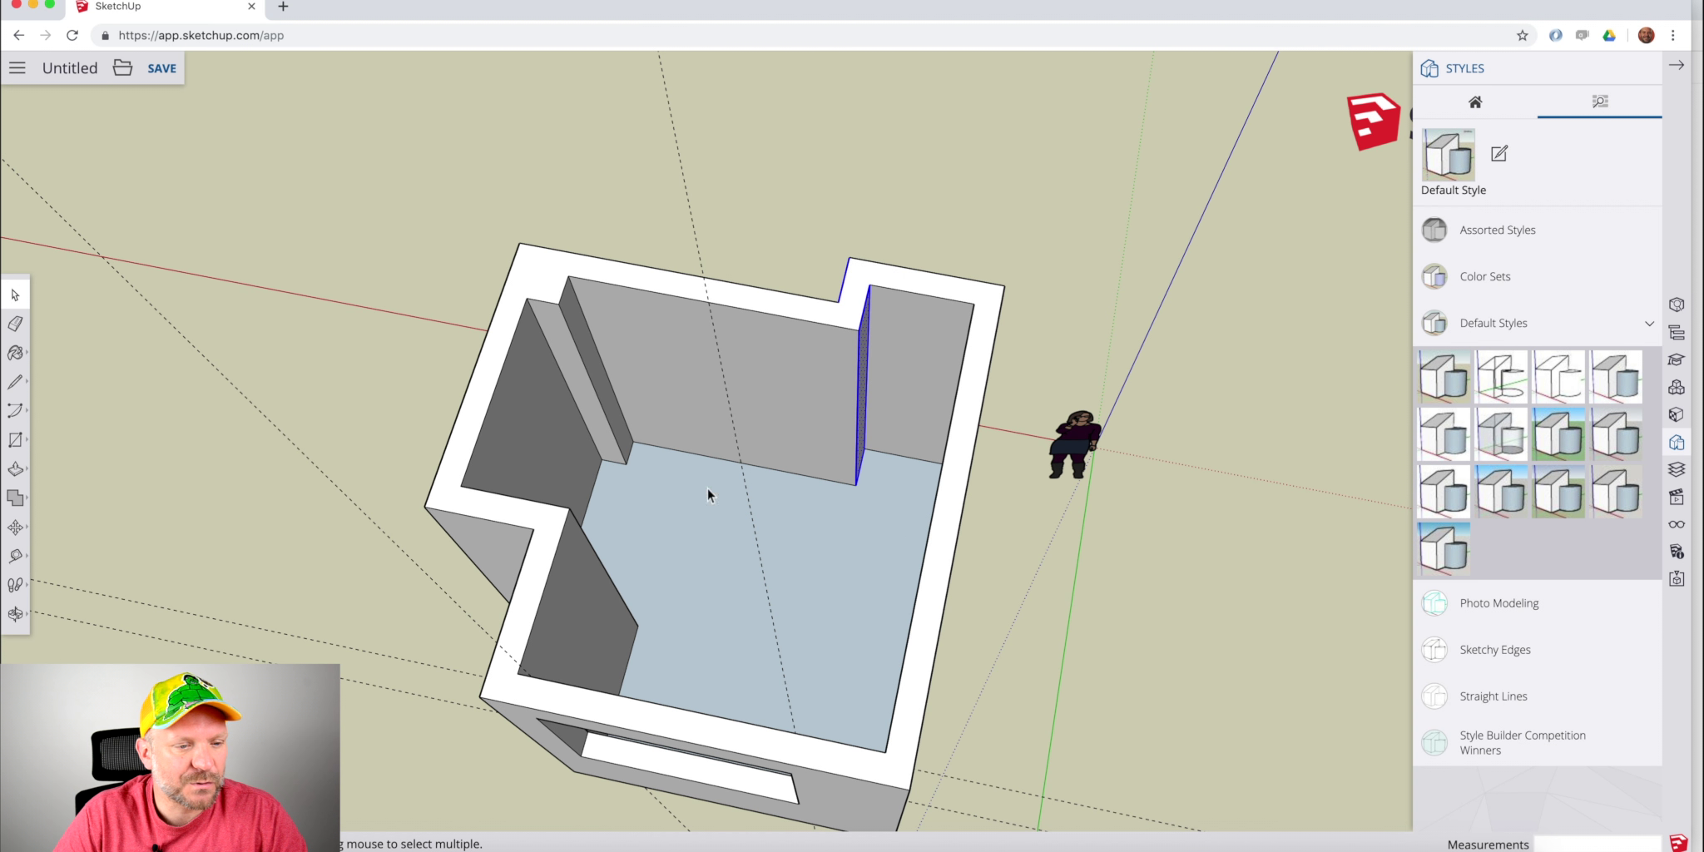
pyautogui.click(15, 527)
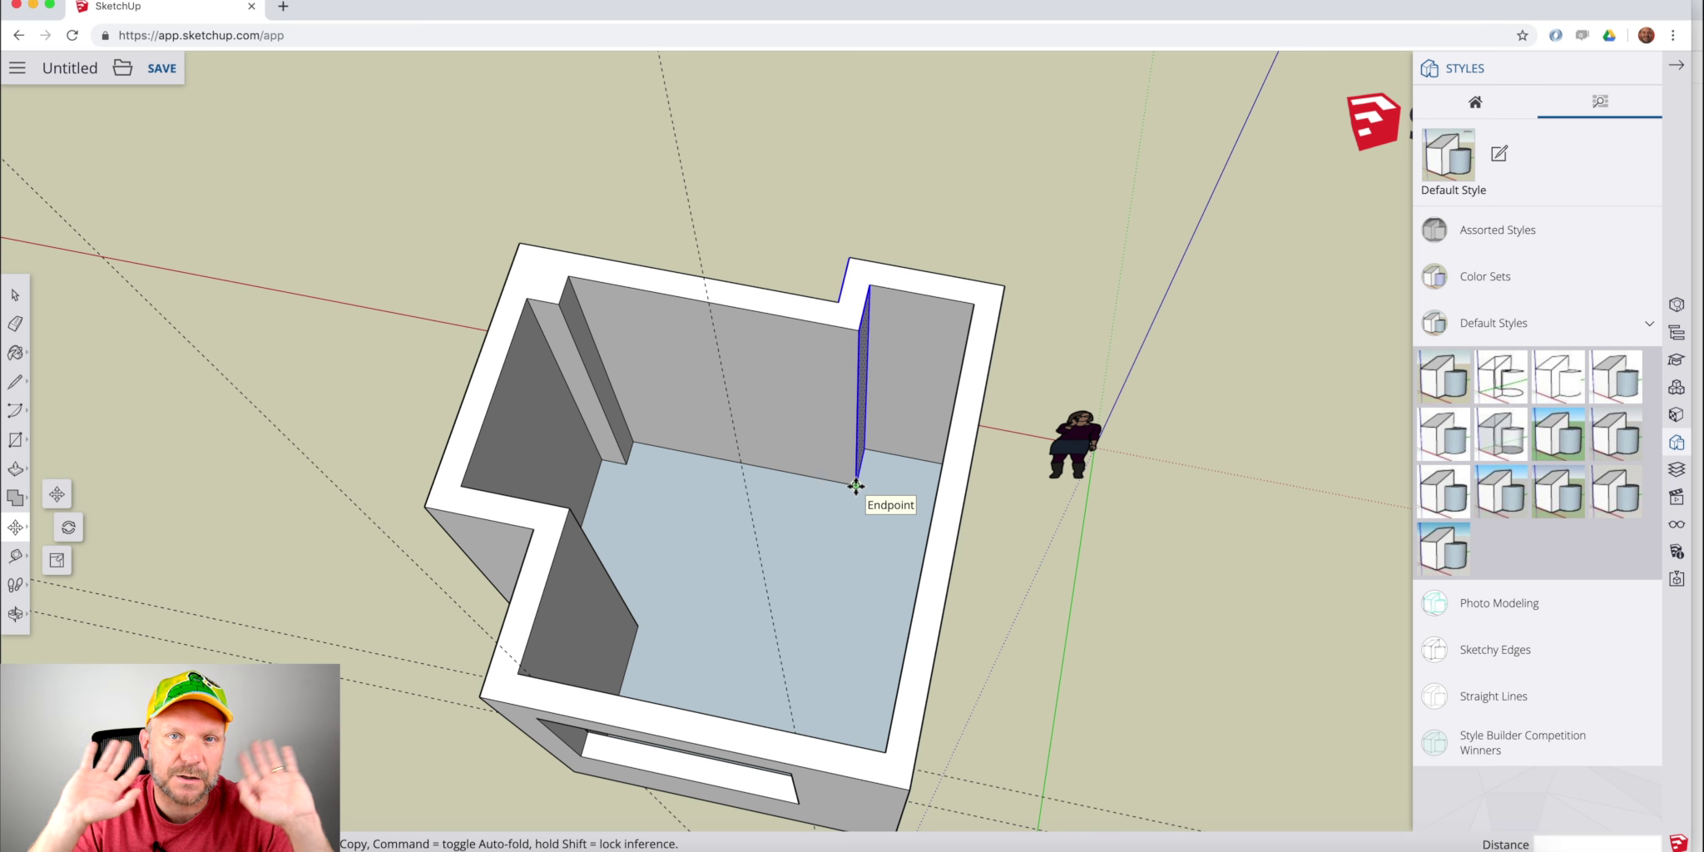
pyautogui.click(856, 485)
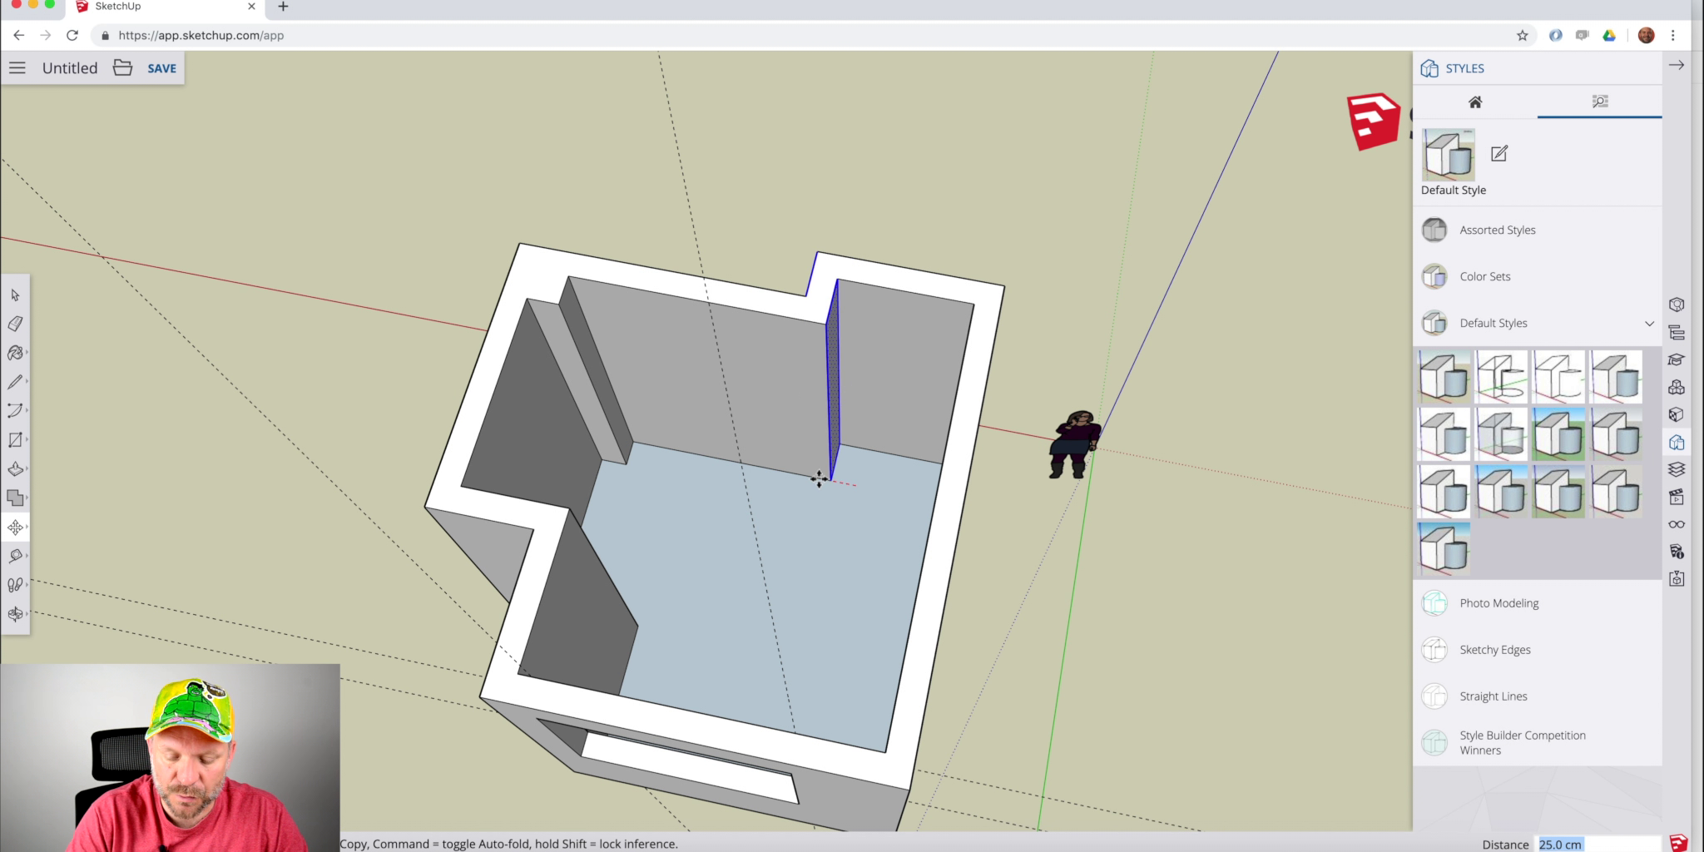
pyautogui.write('2')
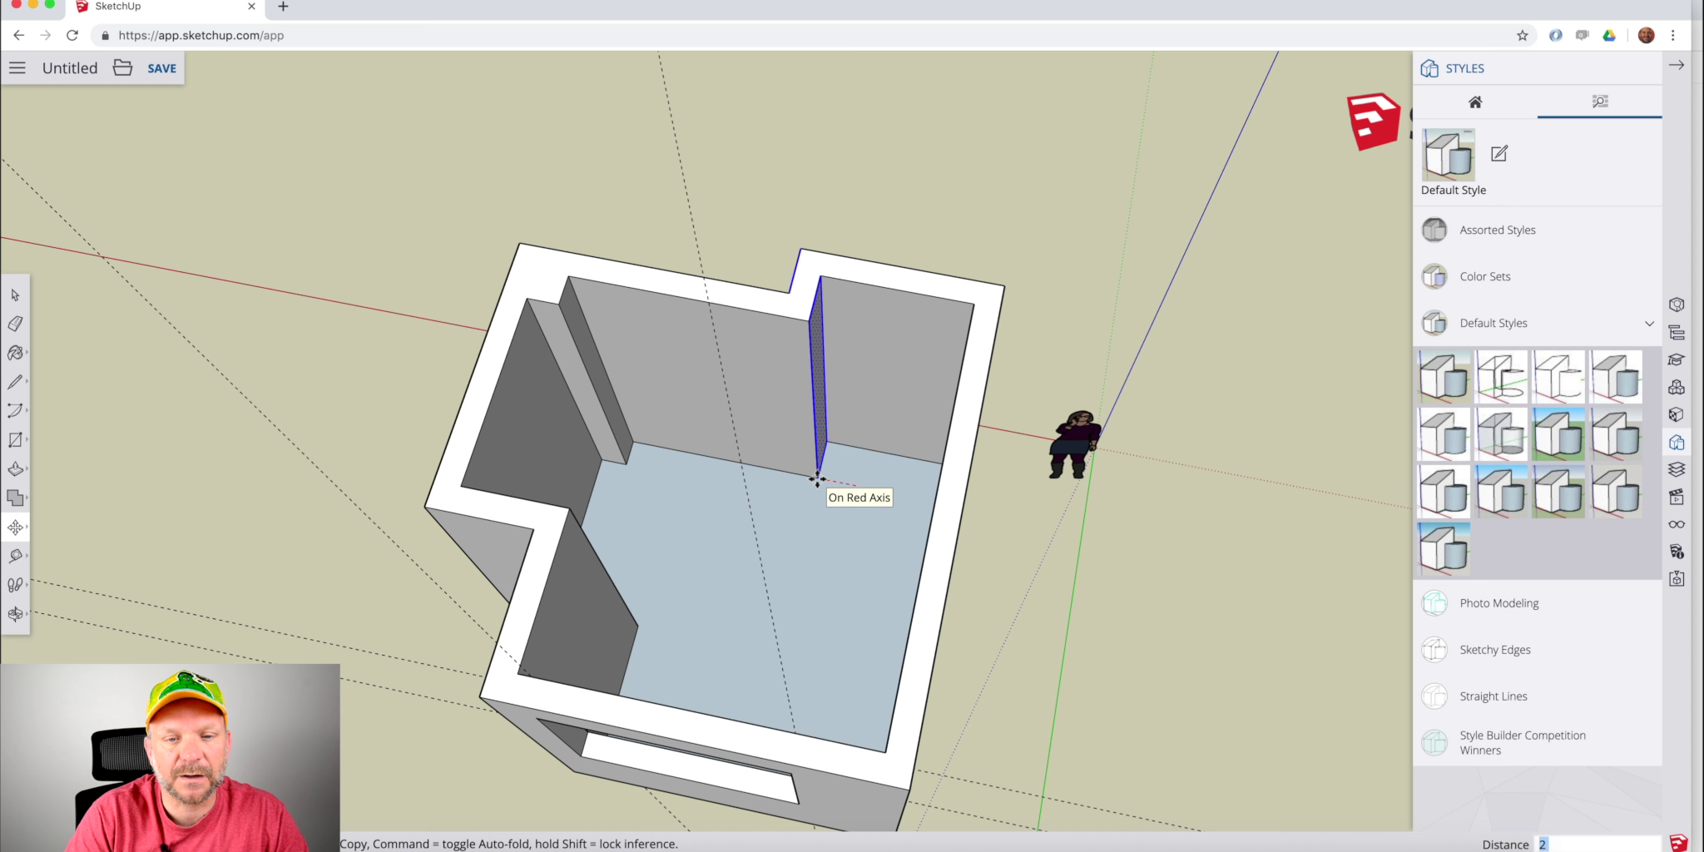
pyautogui.write('0')
pyautogui.press('Return')
pyautogui.press('space')
# Measure the niche's width again from the moved wall step's inner floor corner.
pyautogui.moveTo(897, 464)
pyautogui.mouseDown(button='middle')
pyautogui.moveTo(1022, 426)
pyautogui.moveTo(958, 472)
pyautogui.moveTo(887, 464)
pyautogui.moveTo(955, 575)
pyautogui.moveTo(709, 527)
pyautogui.moveTo(749, 483)
pyautogui.moveTo(1012, 499)
pyautogui.moveTo(877, 464)
pyautogui.mouseUp(button='middle')
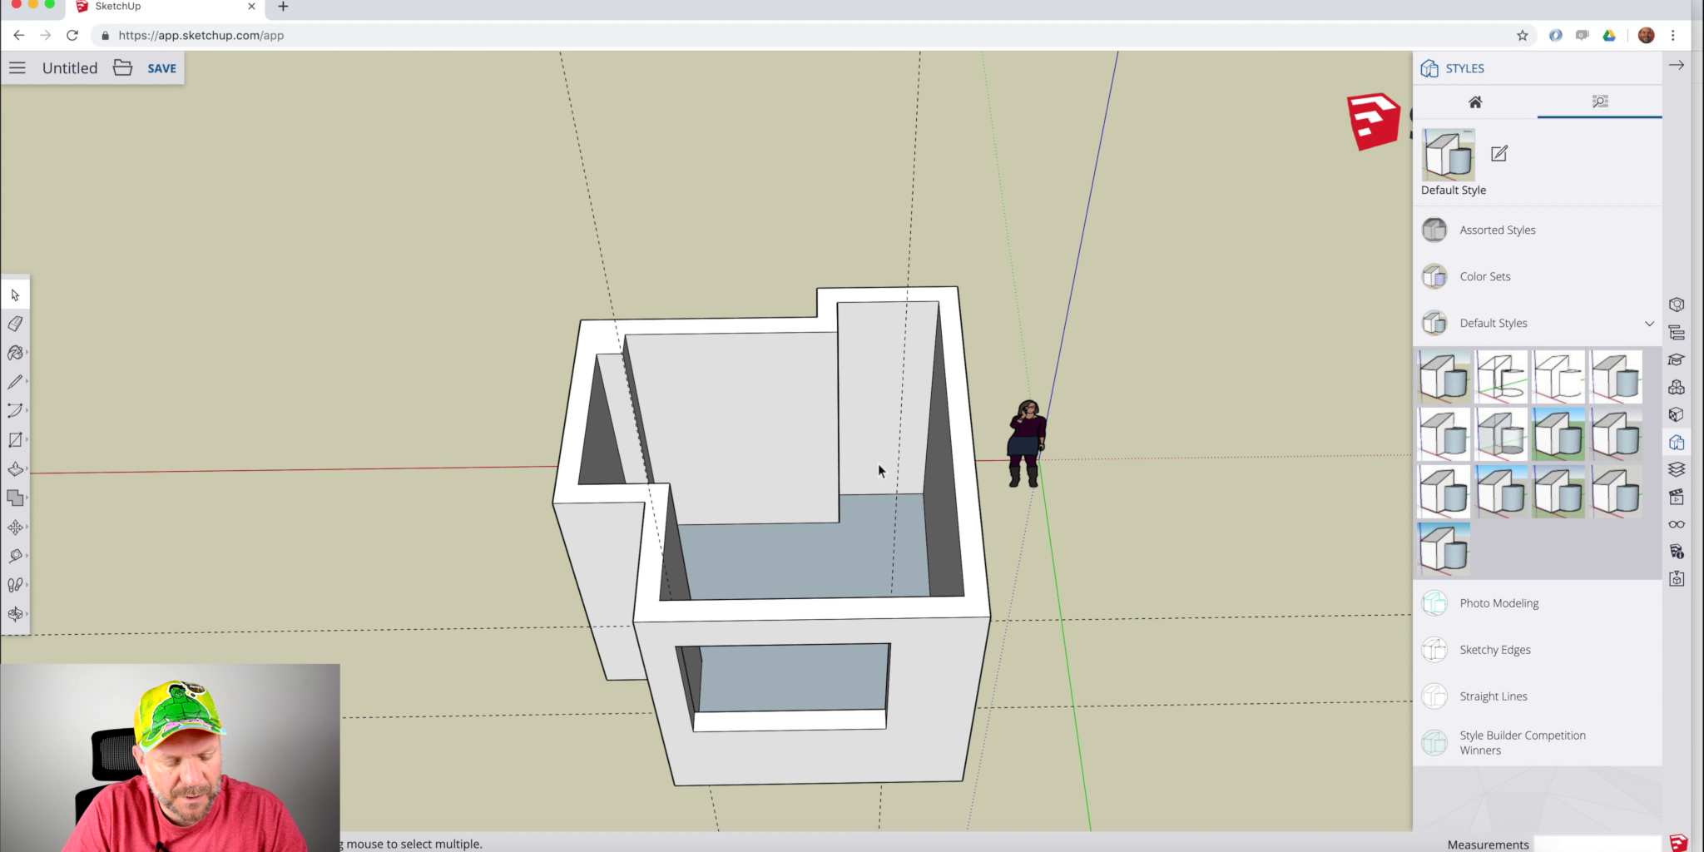
pyautogui.scroll(3, 878, 464)
pyautogui.scroll(3, 879, 466)
pyautogui.press('t')
pyautogui.click(806, 572)
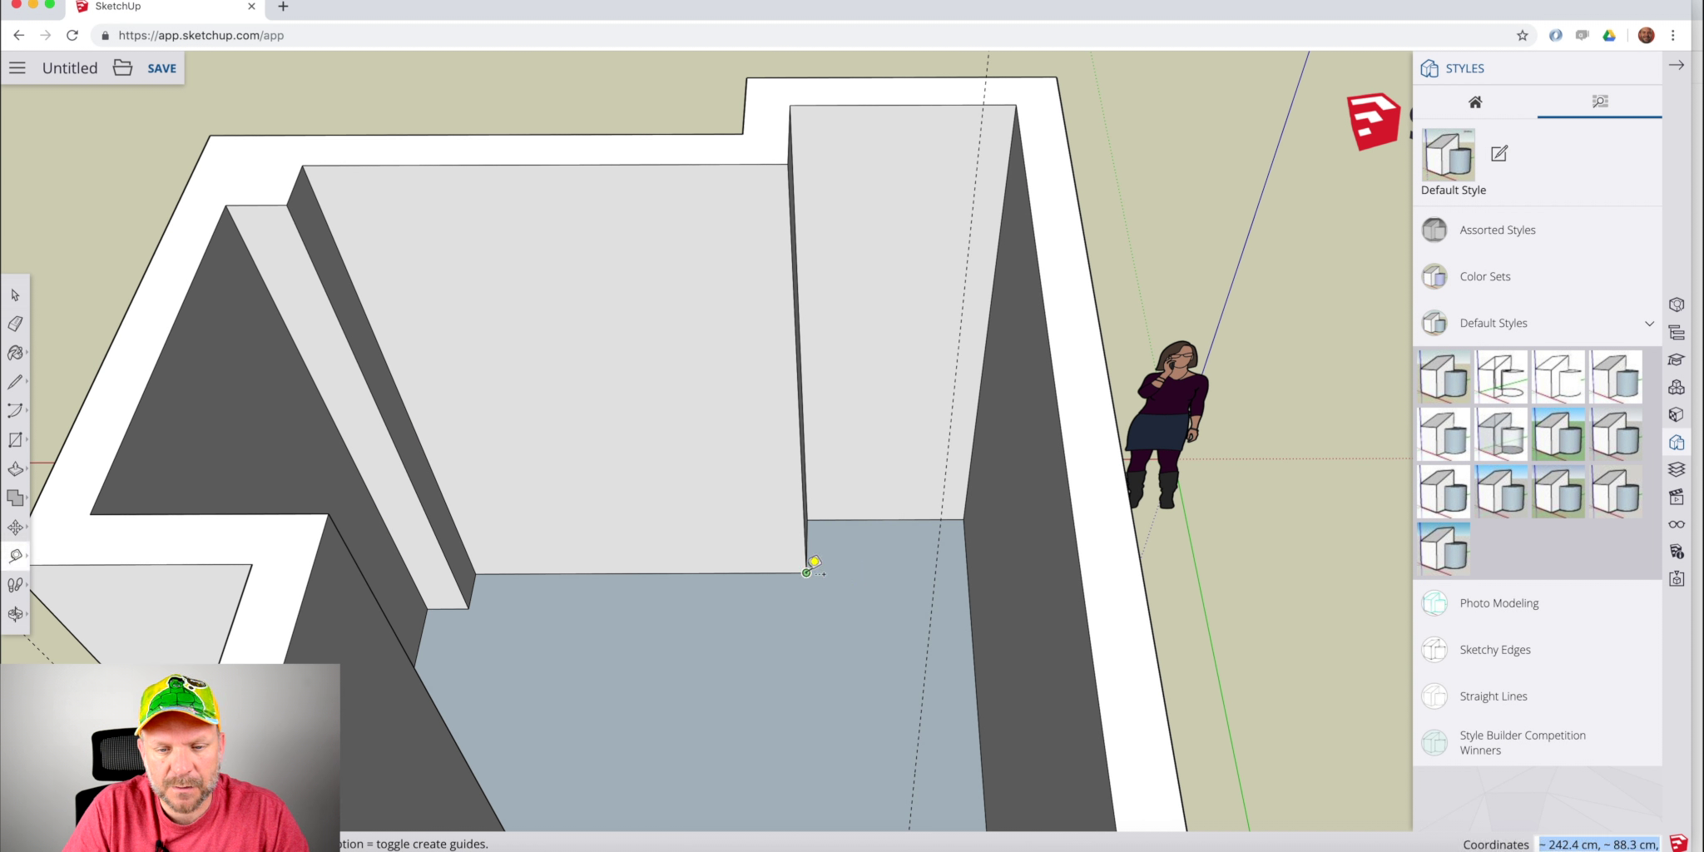
pyautogui.press('space')
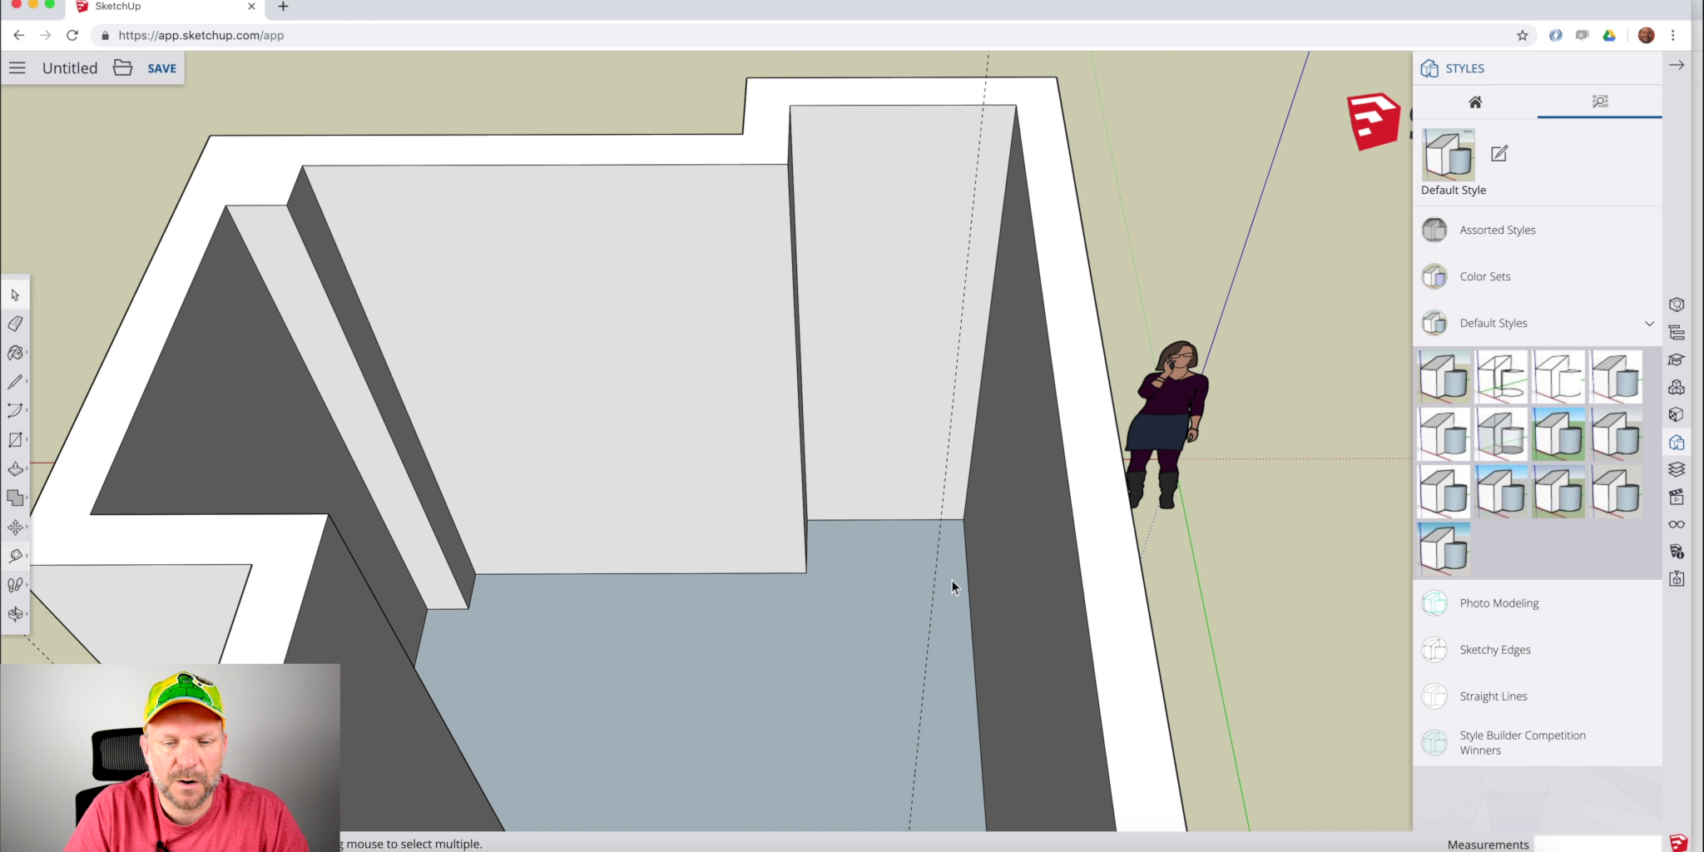
# Open the display settings and delete all guides from the model.
pyautogui.scroll(4, 855, 522)
pyautogui.scroll(-8, 855, 522)
pyautogui.moveTo(855, 522); pyautogui.dragTo(283, 486, button='middle')
pyautogui.moveTo(976, 482); pyautogui.dragTo(735, 317, button='middle')
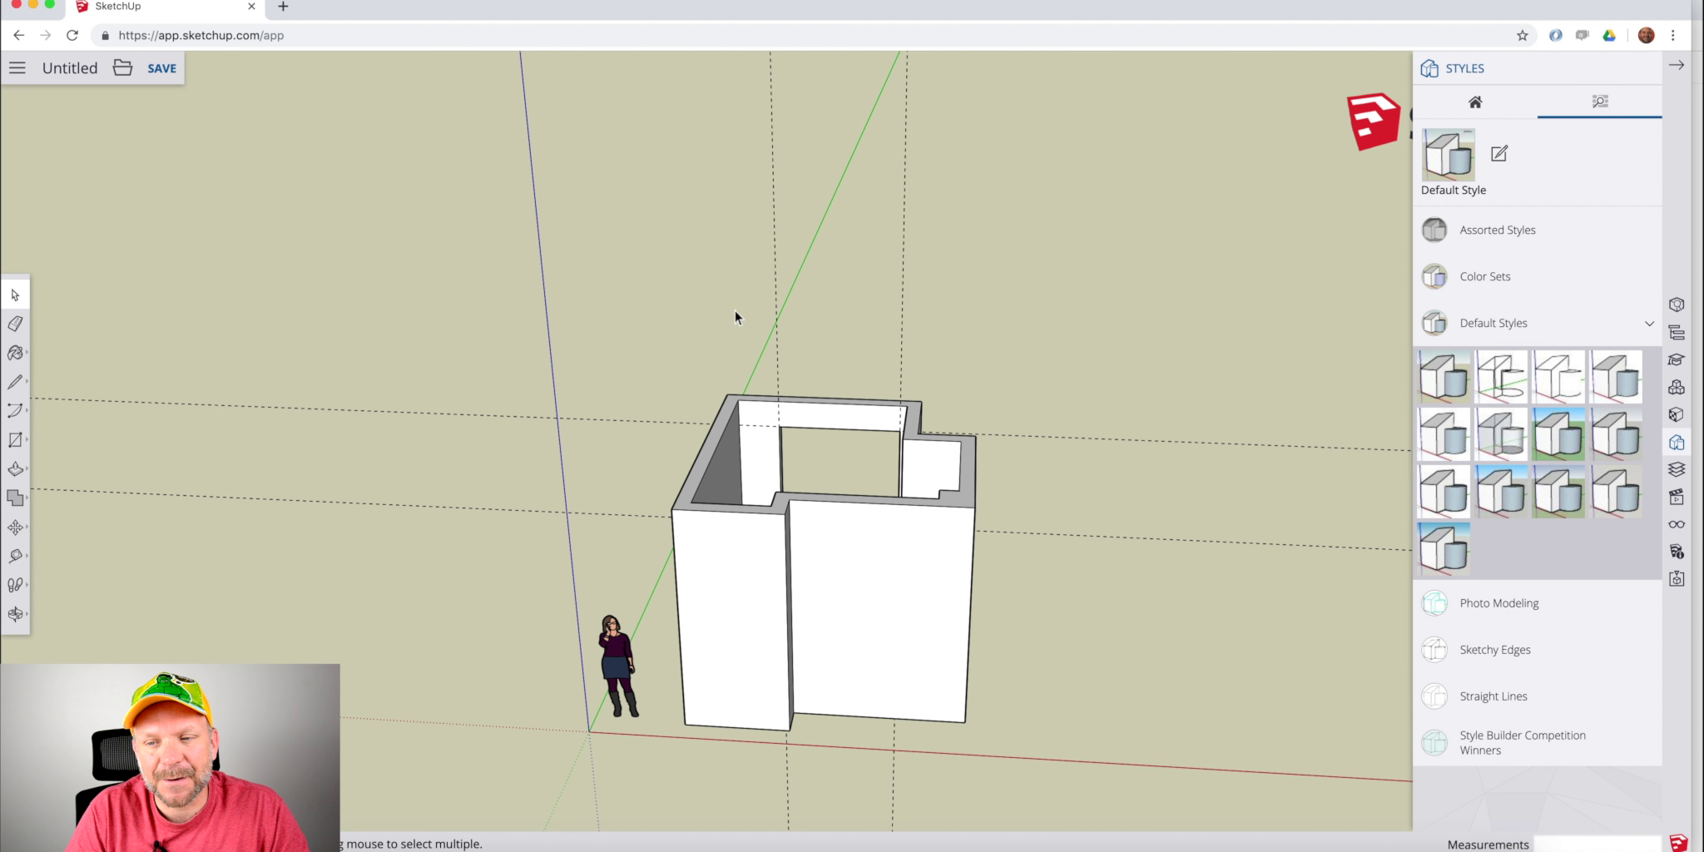
pyautogui.click(1679, 523)
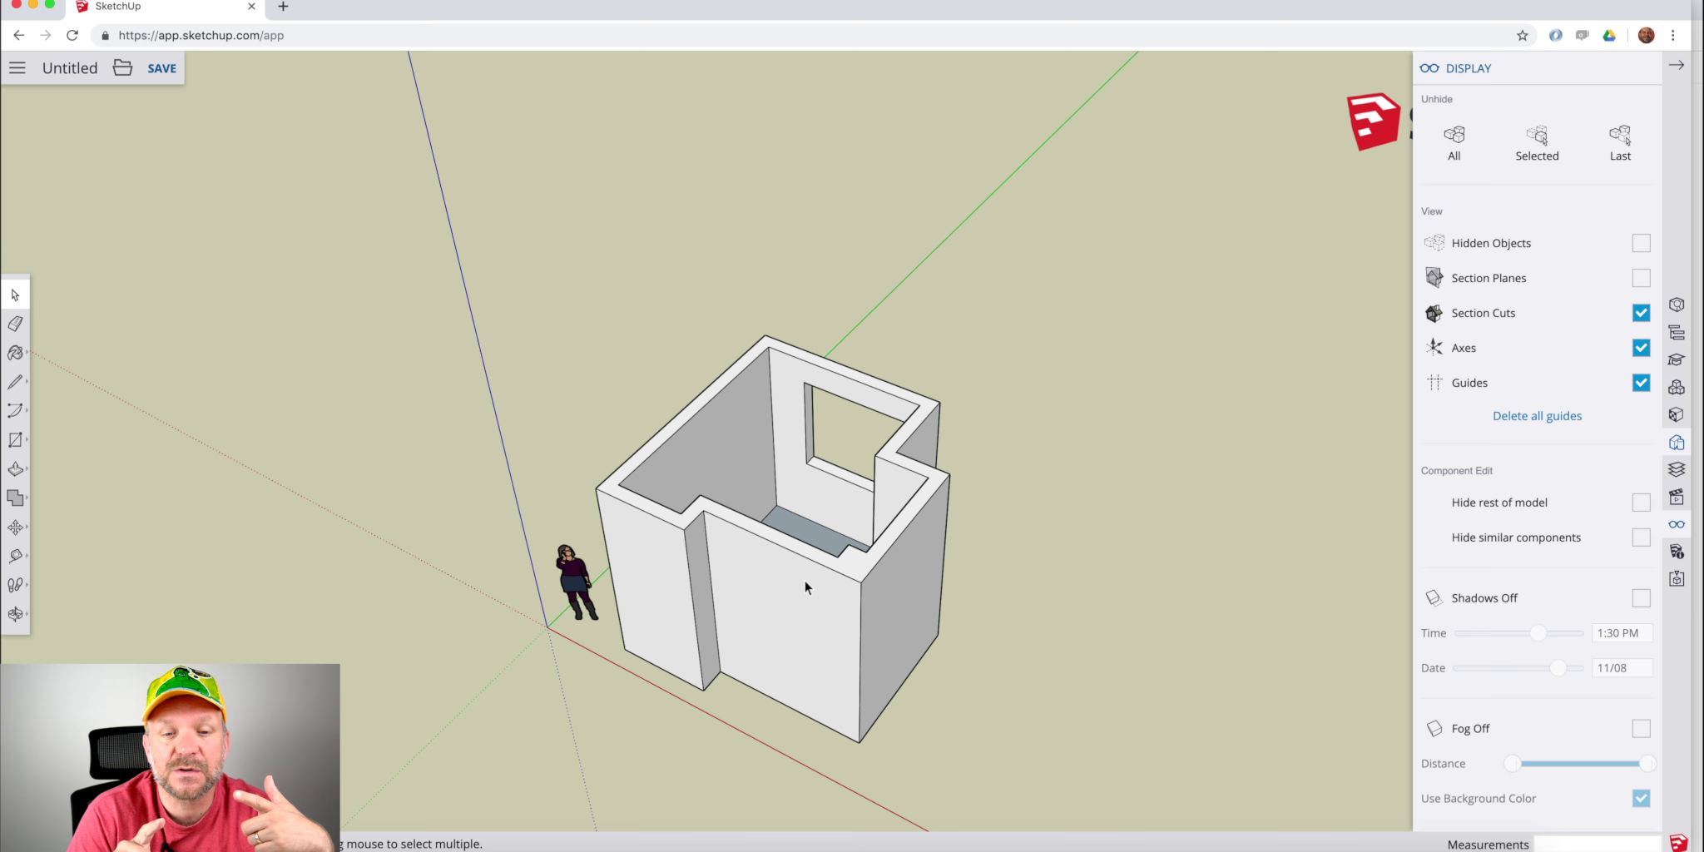
pyautogui.moveTo(808, 566); pyautogui.dragTo(957, 612, button='middle')
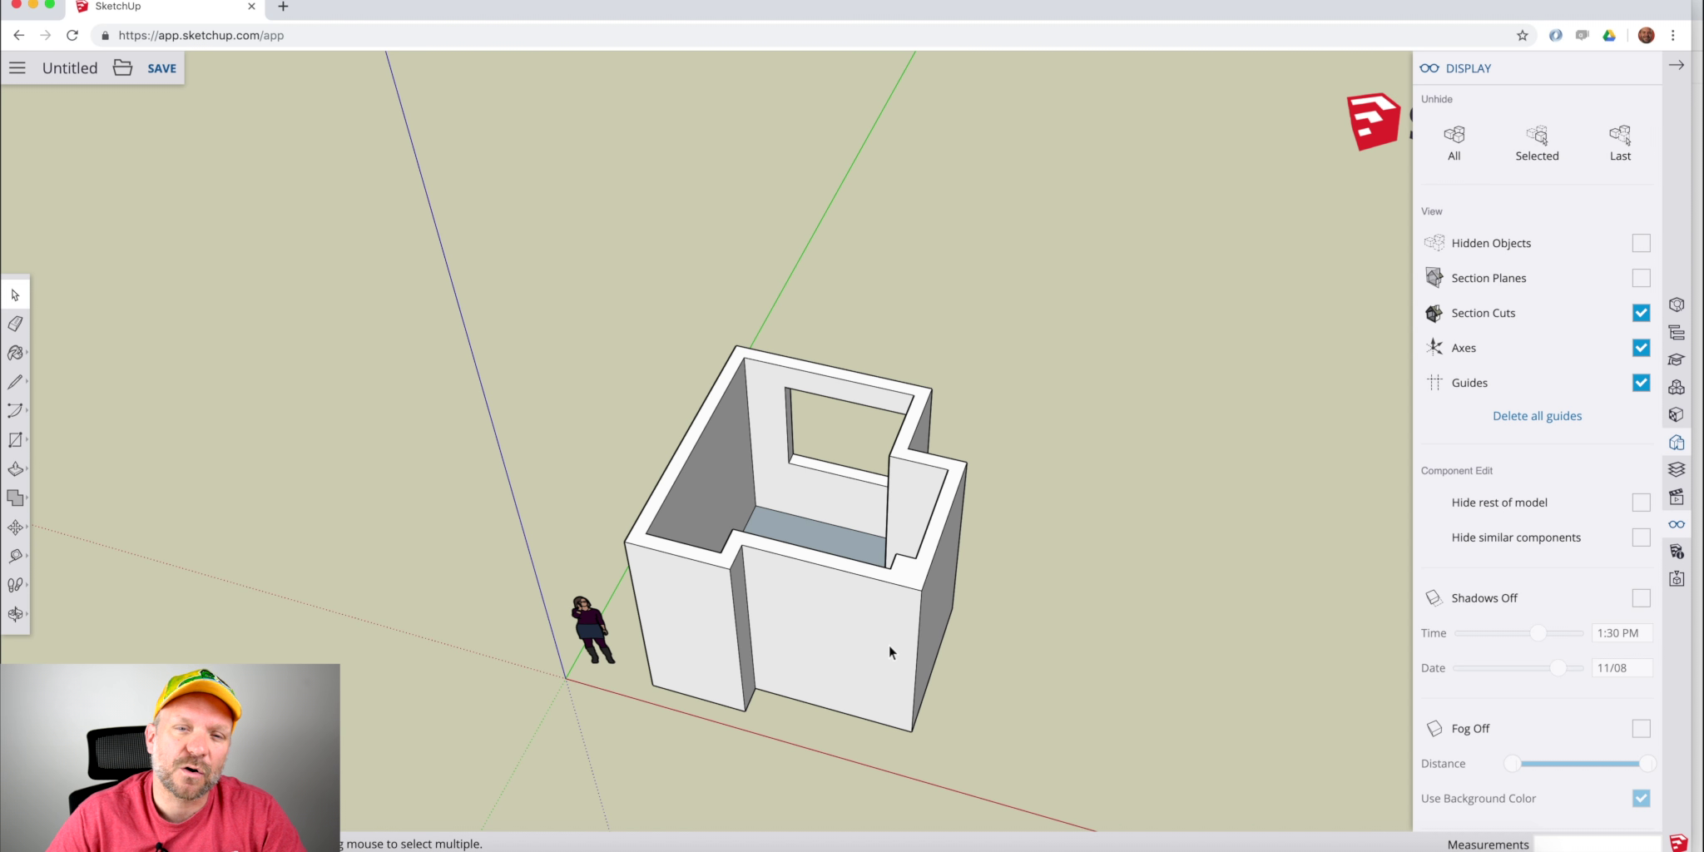
pyautogui.moveTo(889, 644); pyautogui.dragTo(899, 412, button='middle')
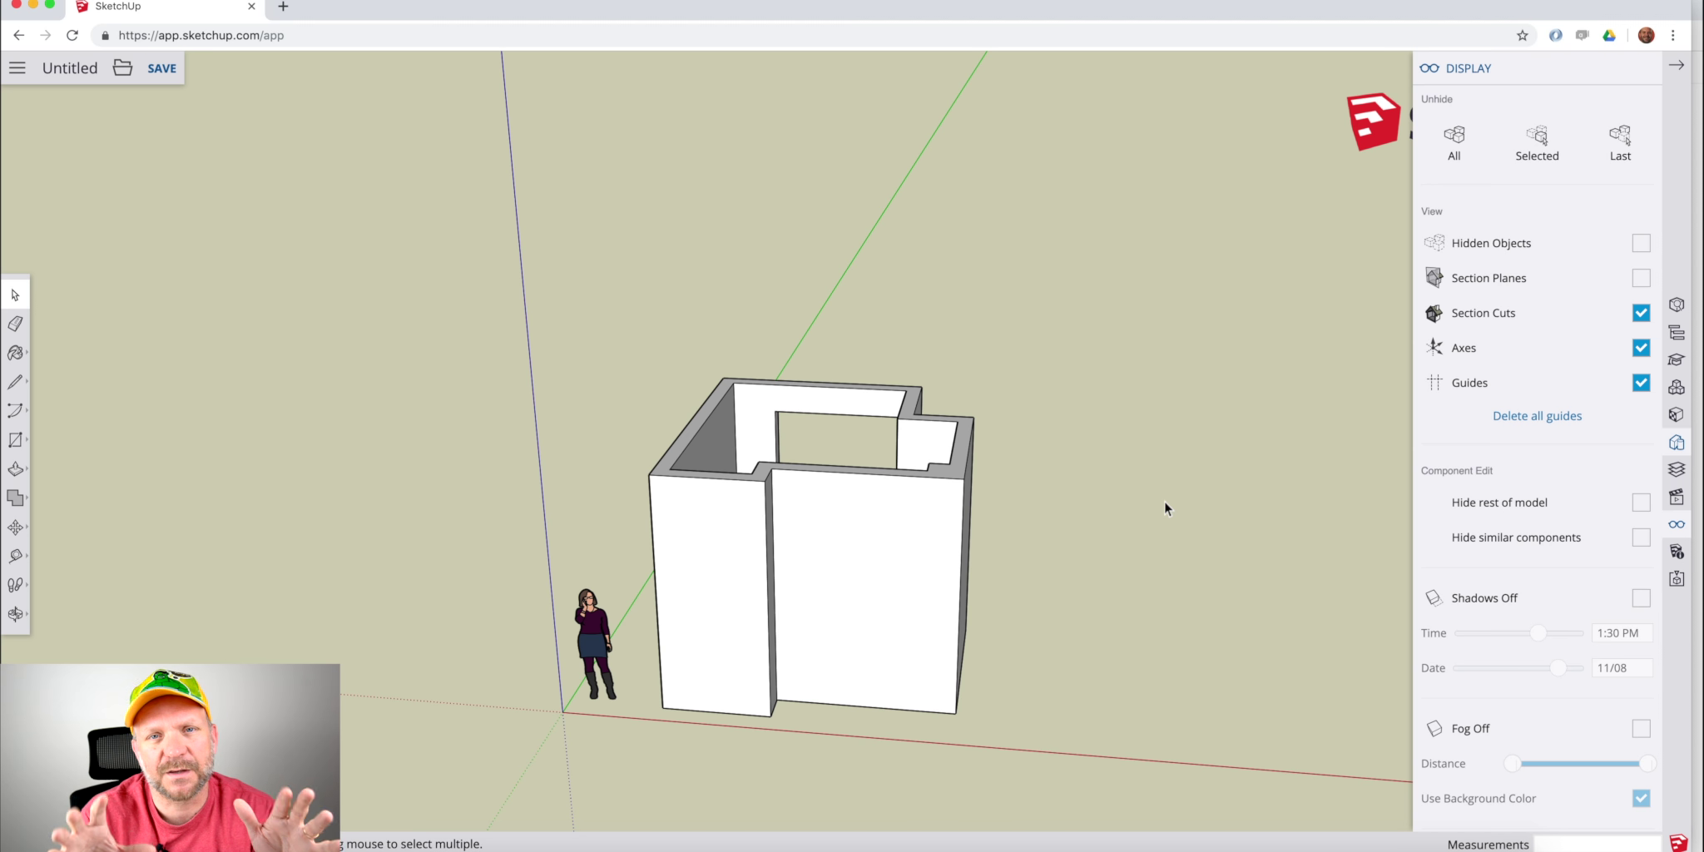
# Draw a rectangle on the ground beside the room and Push/Pull it up into a box.
pyautogui.moveTo(1164, 502)
pyautogui.mouseDown(button='middle')
pyautogui.moveTo(981, 559)
pyautogui.moveTo(732, 572)
pyautogui.moveTo(603, 783)
pyautogui.moveTo(632, 748)
pyautogui.mouseUp(button='middle')
pyautogui.press('r')
pyautogui.click(730, 596)
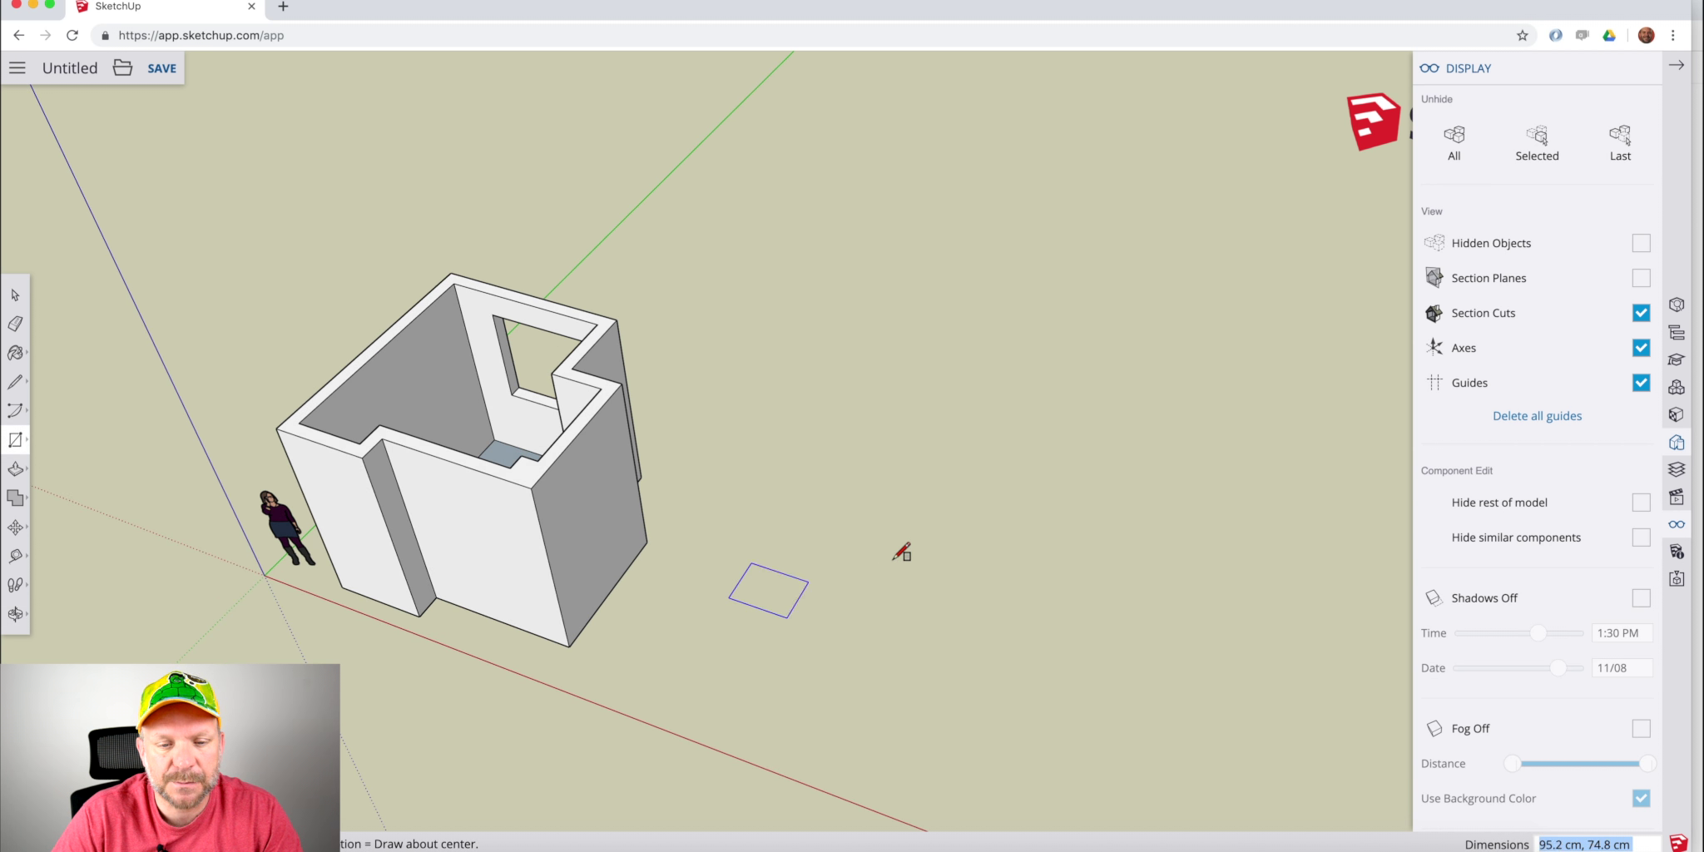
pyautogui.click(893, 558)
pyautogui.press('p')
pyautogui.click(844, 610)
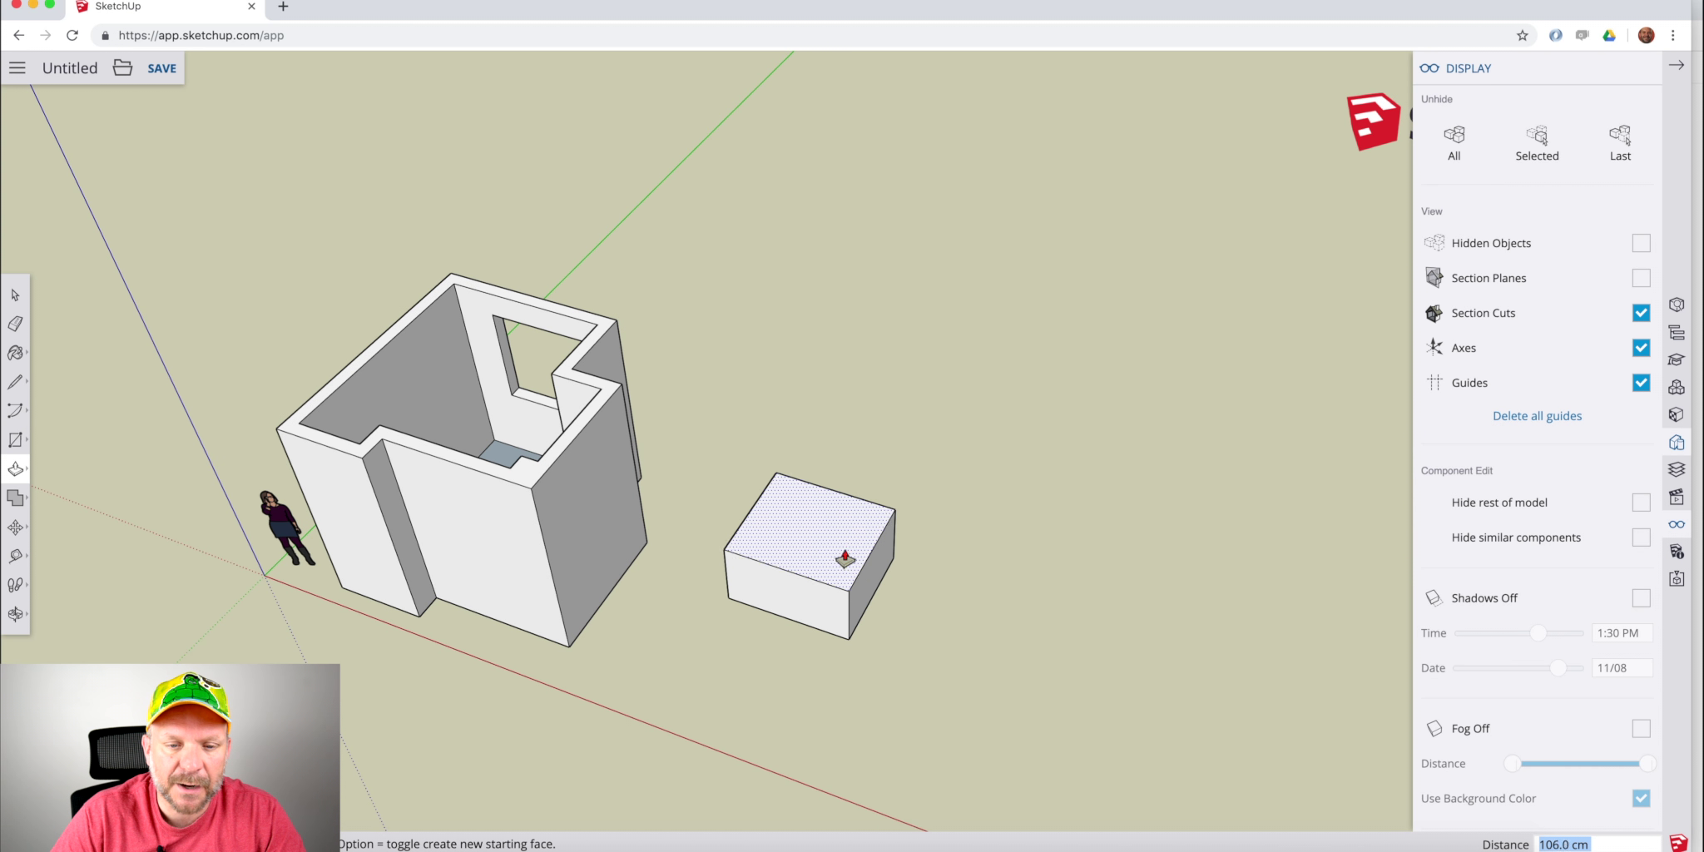
pyautogui.click(842, 545)
pyautogui.press('space')
# Draw an open G-shaped curve on the box's top face with the Freehand tool.
pyautogui.scroll(5, 826, 523)
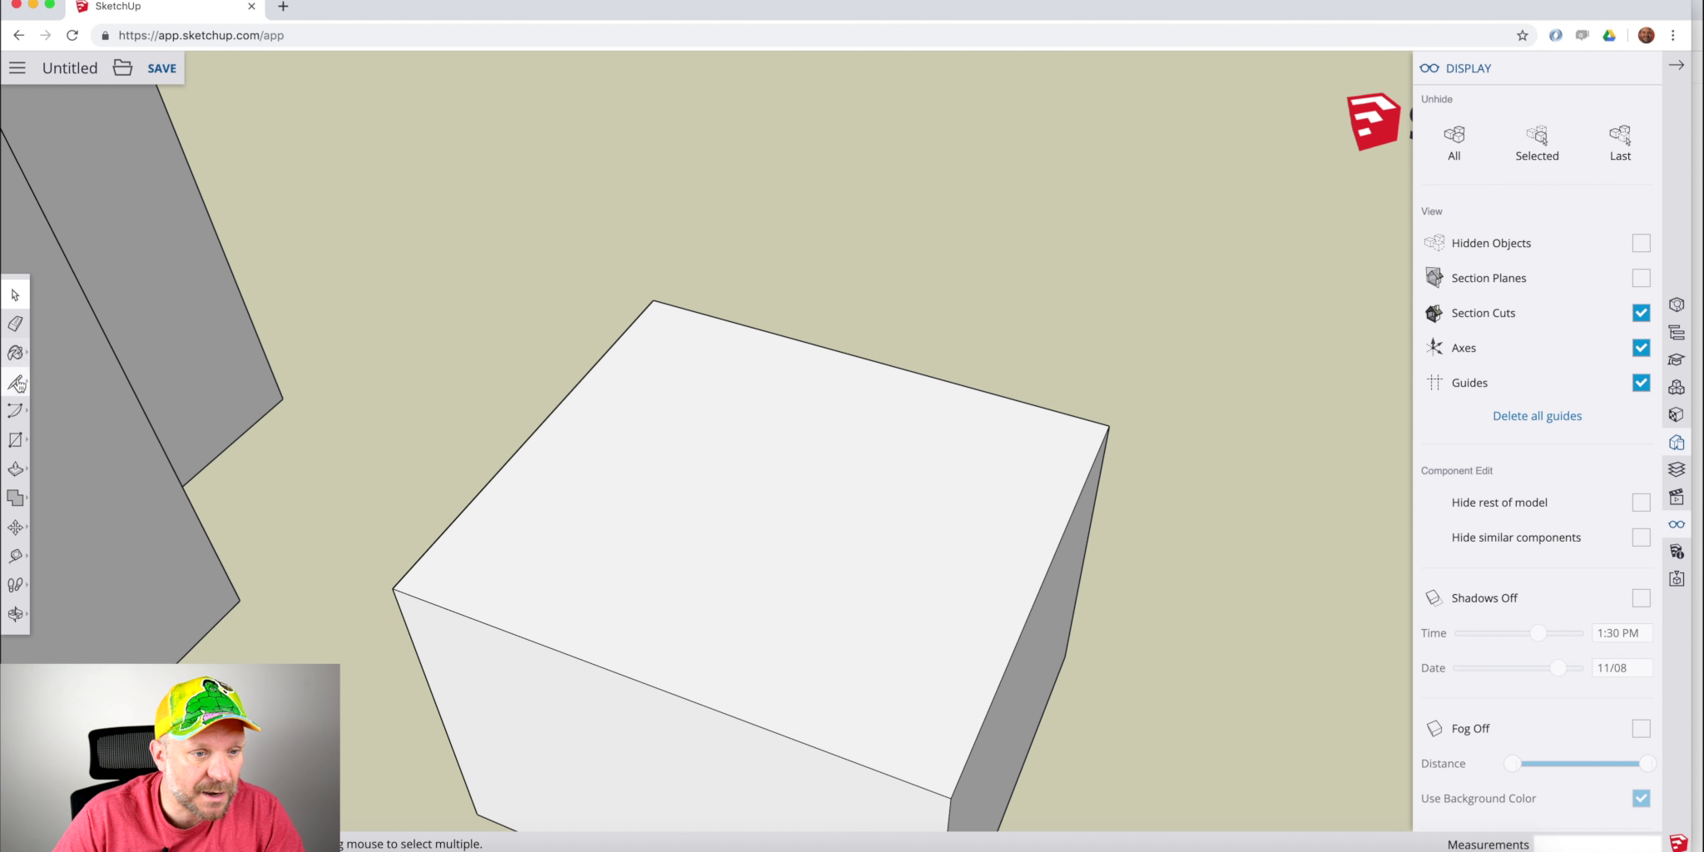
pyautogui.click(17, 388)
pyautogui.click(68, 401)
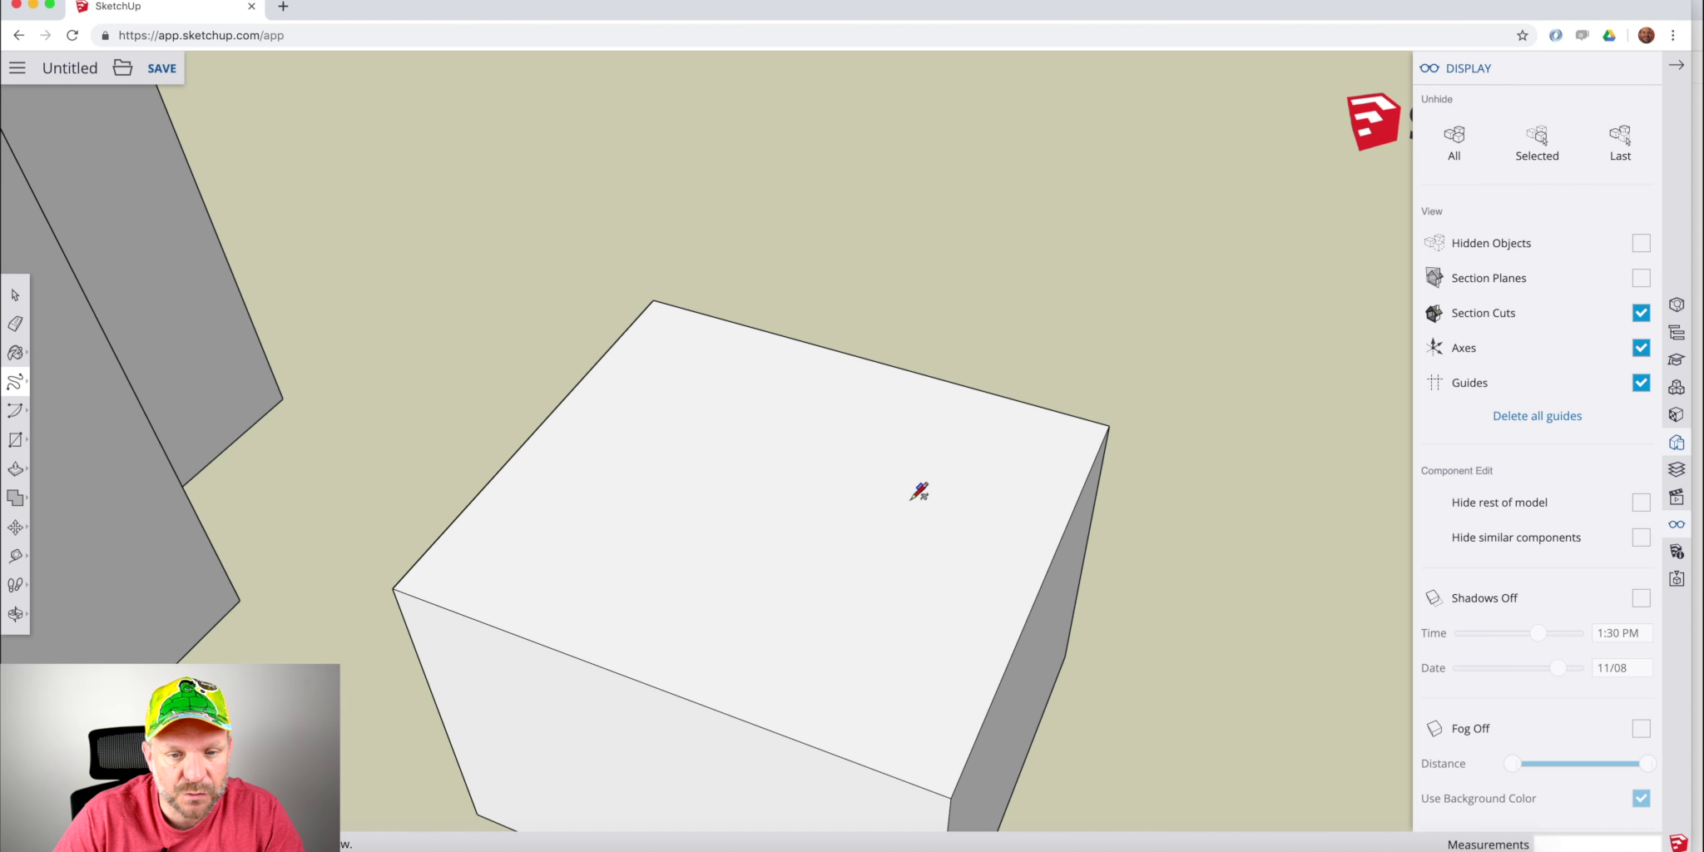
pyautogui.moveTo(911, 496)
pyautogui.mouseDown()
pyautogui.moveTo(669, 544)
pyautogui.moveTo(809, 611)
pyautogui.moveTo(756, 589)
pyautogui.mouseUp()
pyautogui.scroll(-7, 615, 493)
pyautogui.press('space')
# Draw a second, larger rectangle beside the box and Push/Pull it up to the height of the first box's top face.
pyautogui.press('r')
pyautogui.click(789, 639)
pyautogui.click(1007, 596)
pyautogui.press('p')
pyautogui.click(915, 599)
pyautogui.click(703, 550)
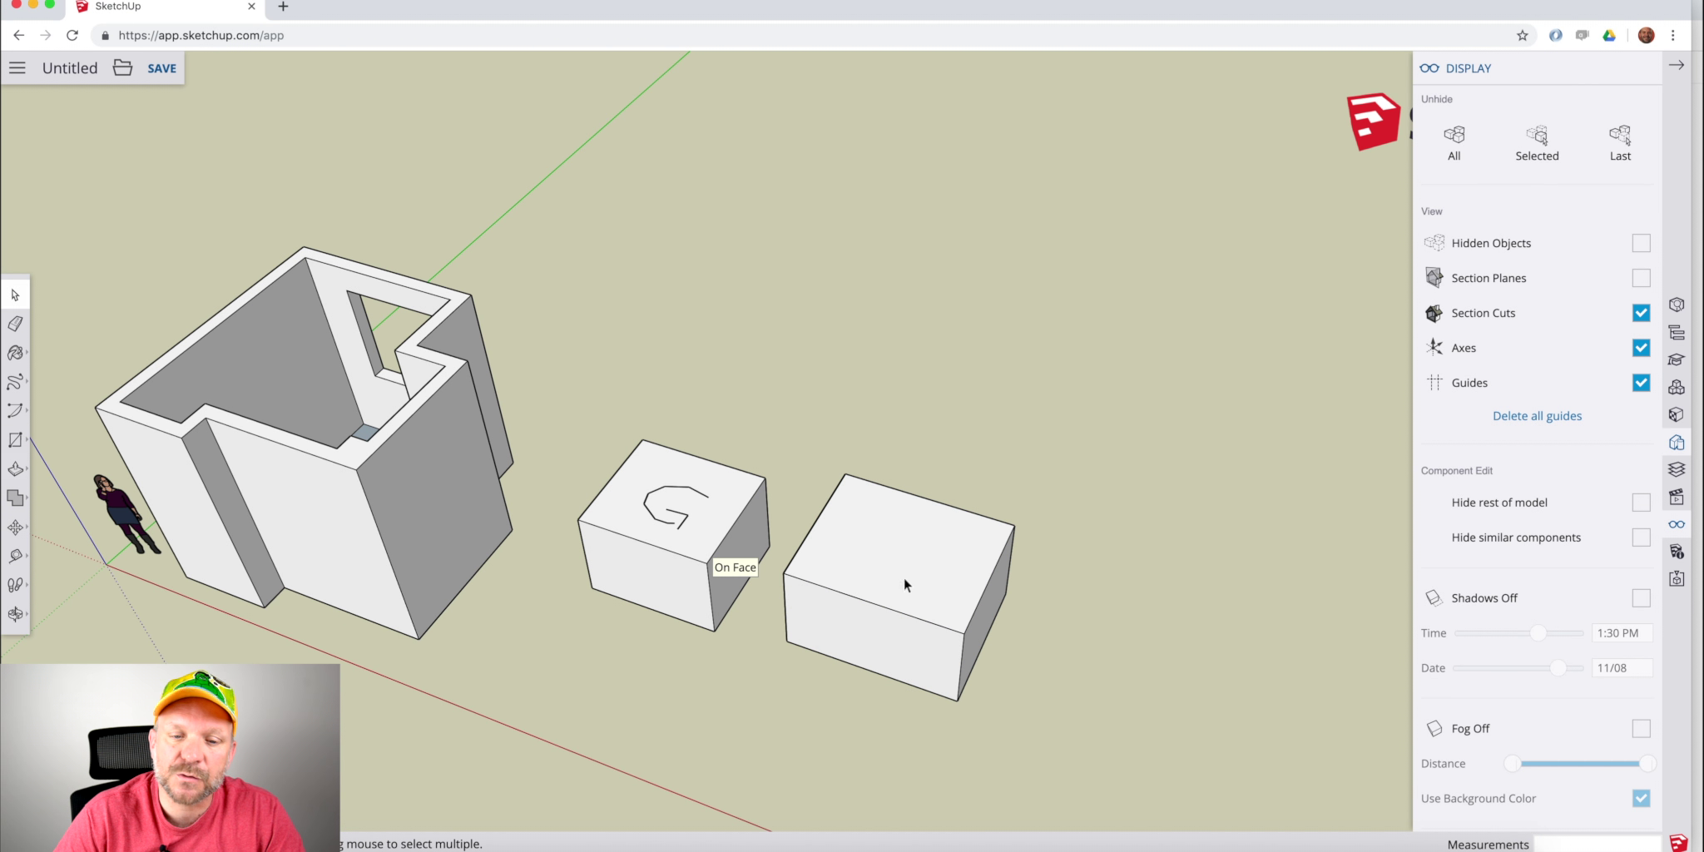
# Draw an open C-shaped curve on the larger box's top face with the Freehand tool.
pyautogui.click(14, 383)
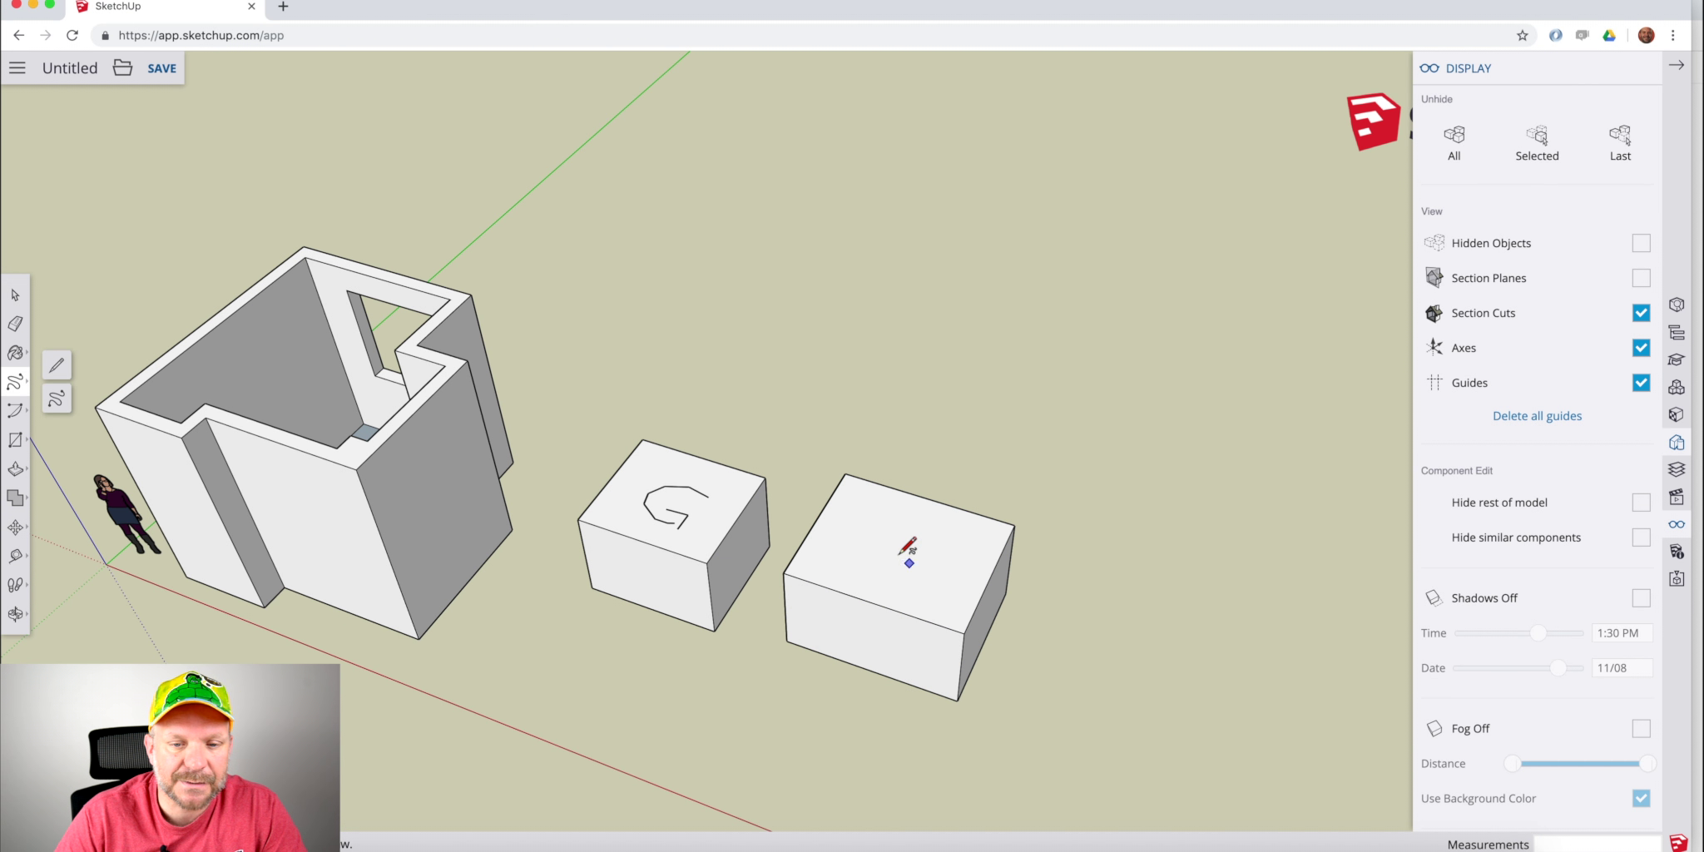
pyautogui.scroll(3, 916, 541)
pyautogui.moveTo(954, 537)
pyautogui.mouseDown()
pyautogui.moveTo(820, 556)
pyautogui.moveTo(940, 626)
pyautogui.mouseUp()
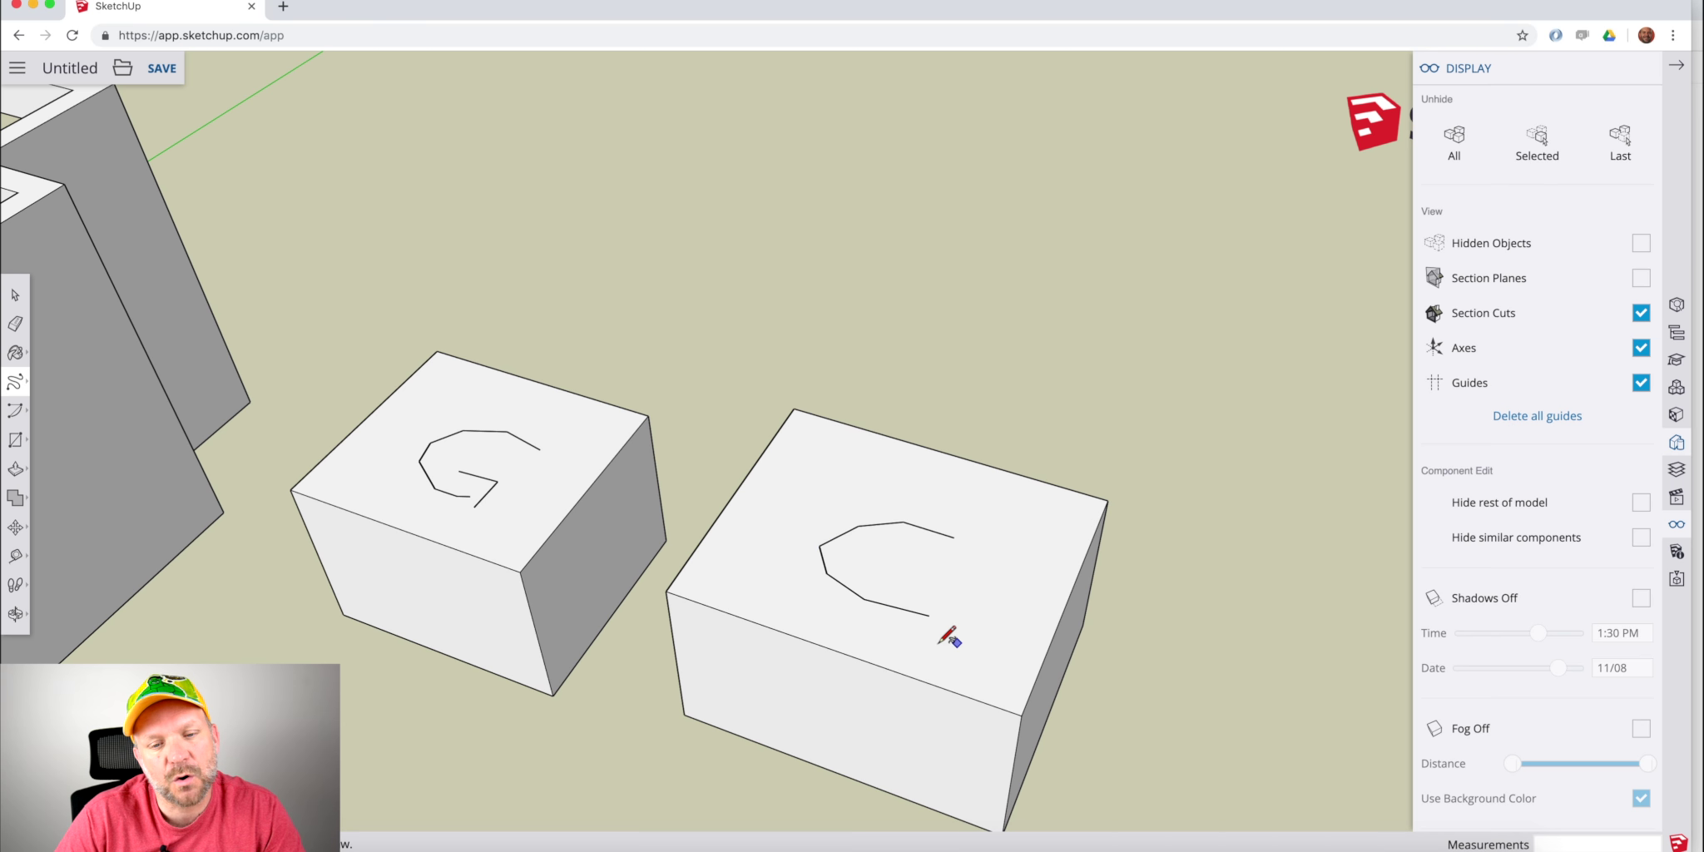
pyautogui.scroll(2, 957, 572)
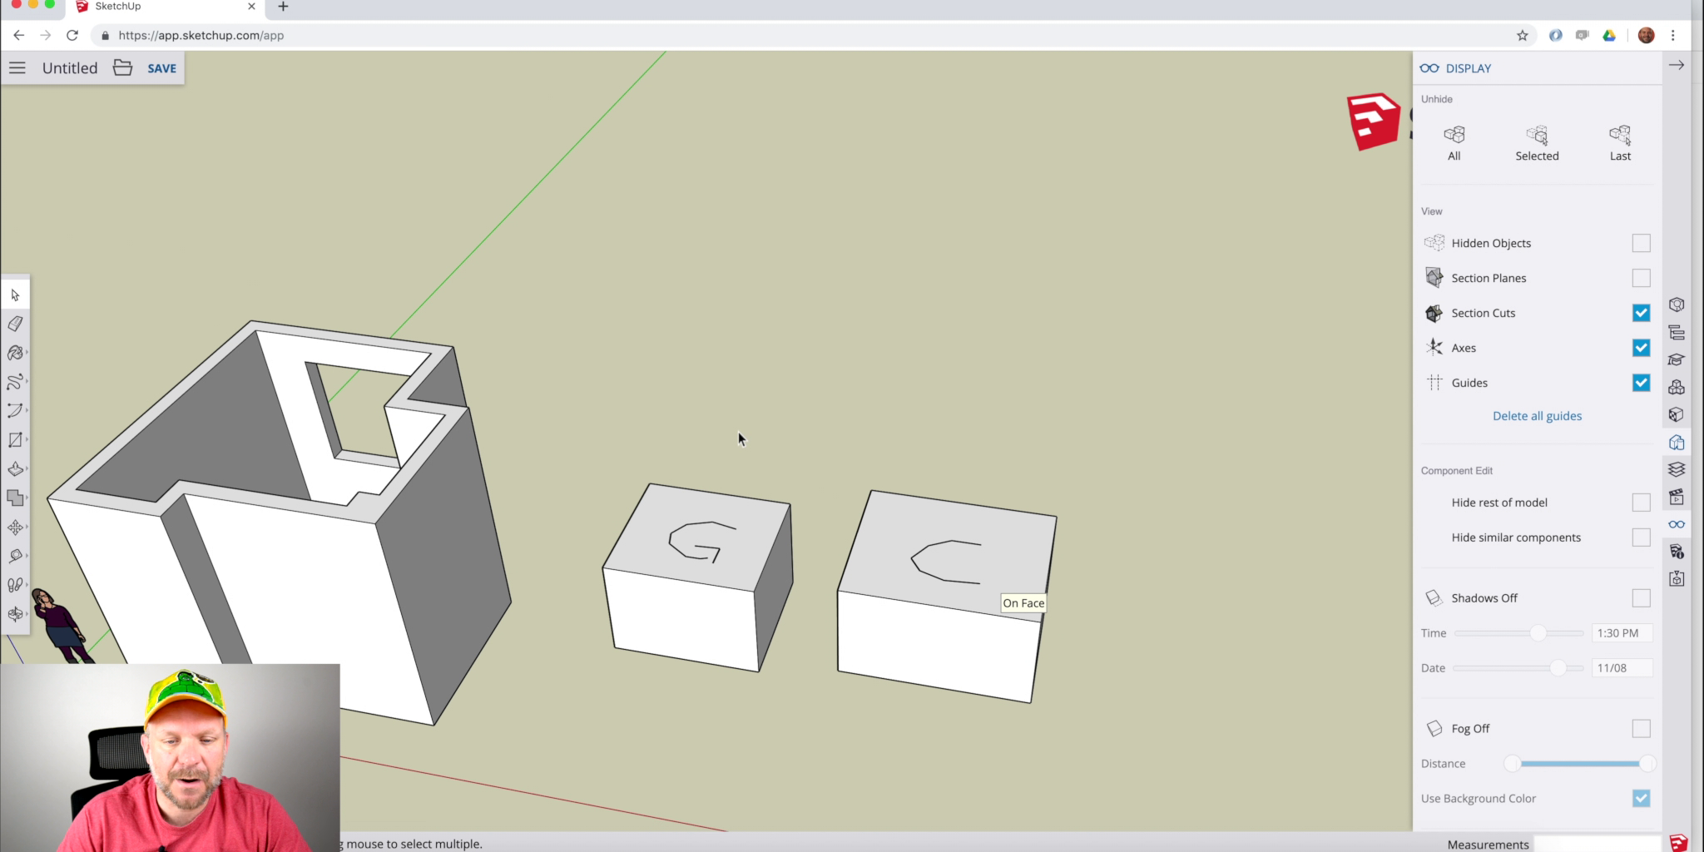
# Select the whole C-marked box and make it a component with the default definition name and no gluing.
pyautogui.moveTo(804, 441); pyautogui.dragTo(1171, 741)
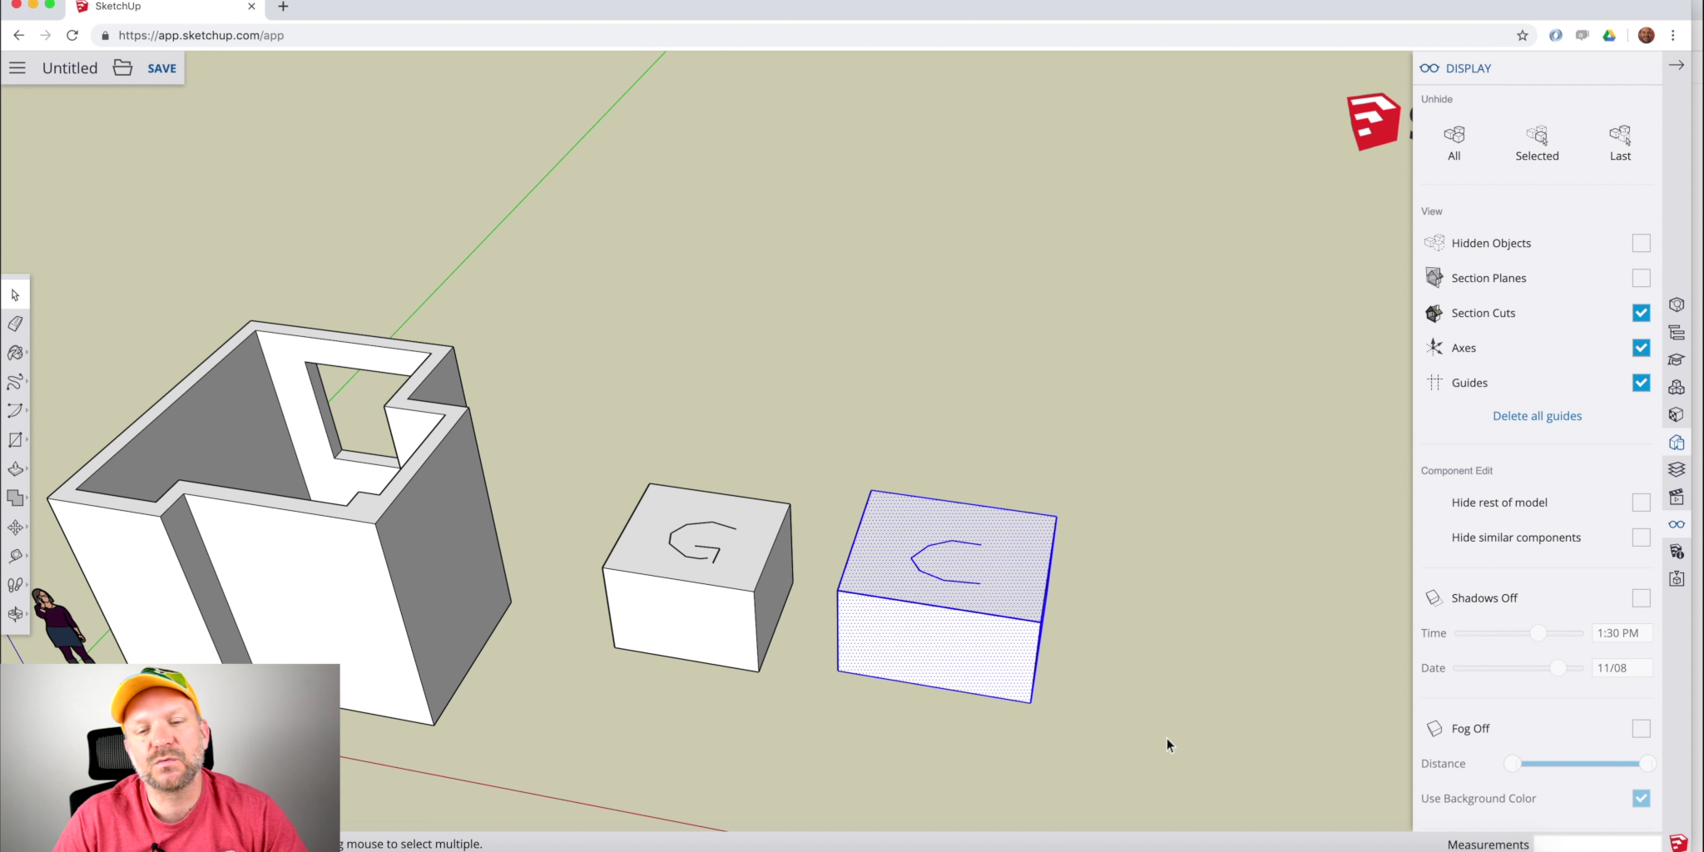
pyautogui.rightClick(954, 587)
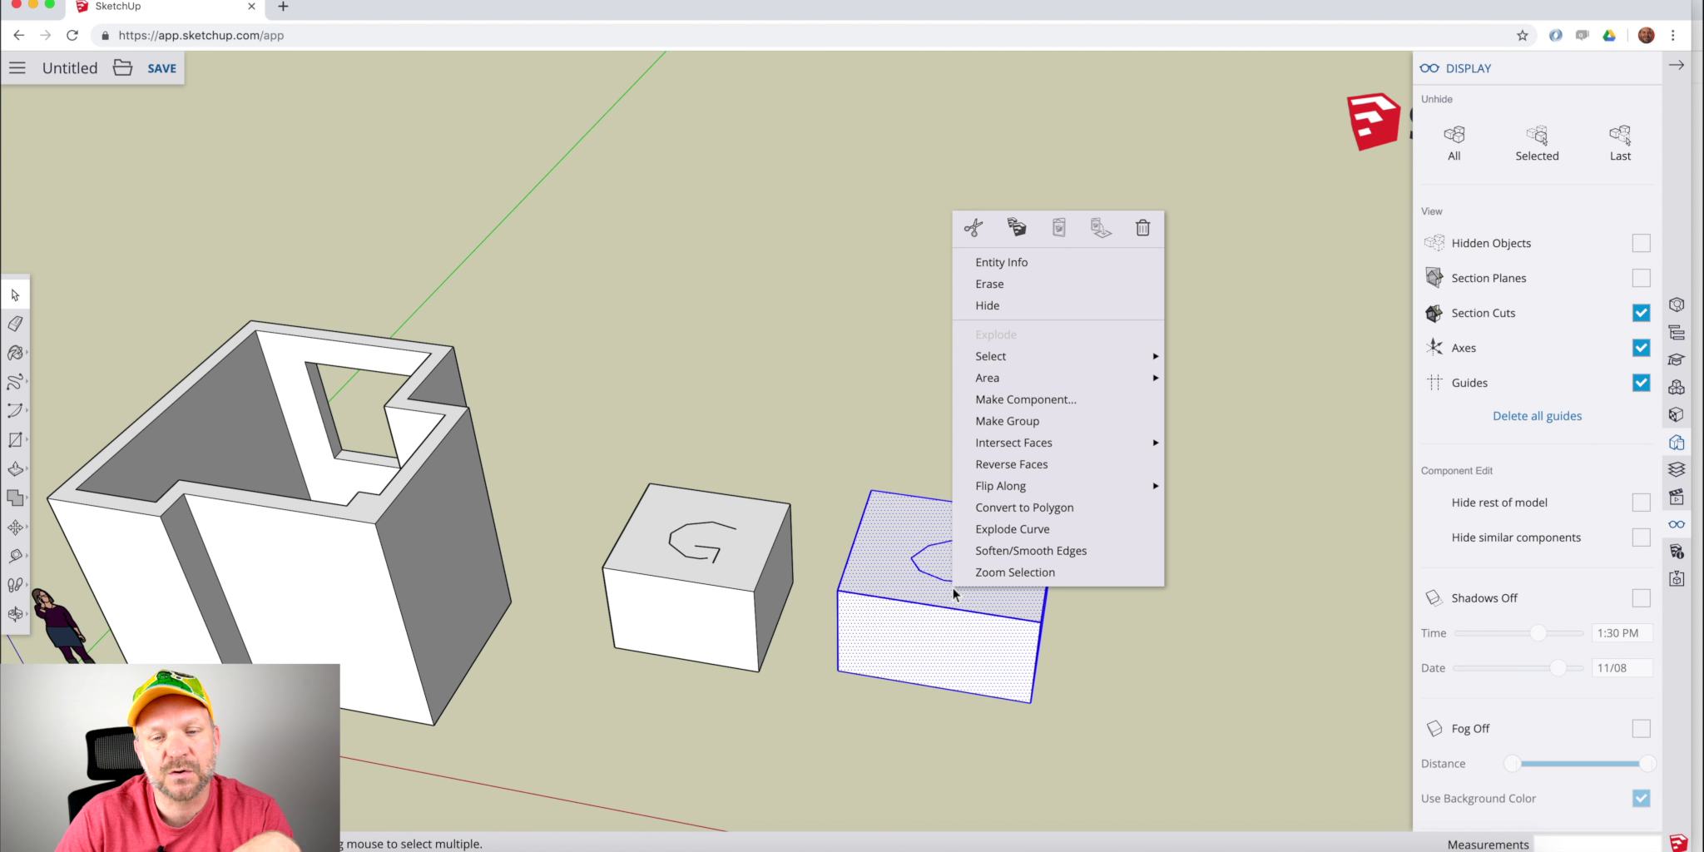
pyautogui.click(1041, 400)
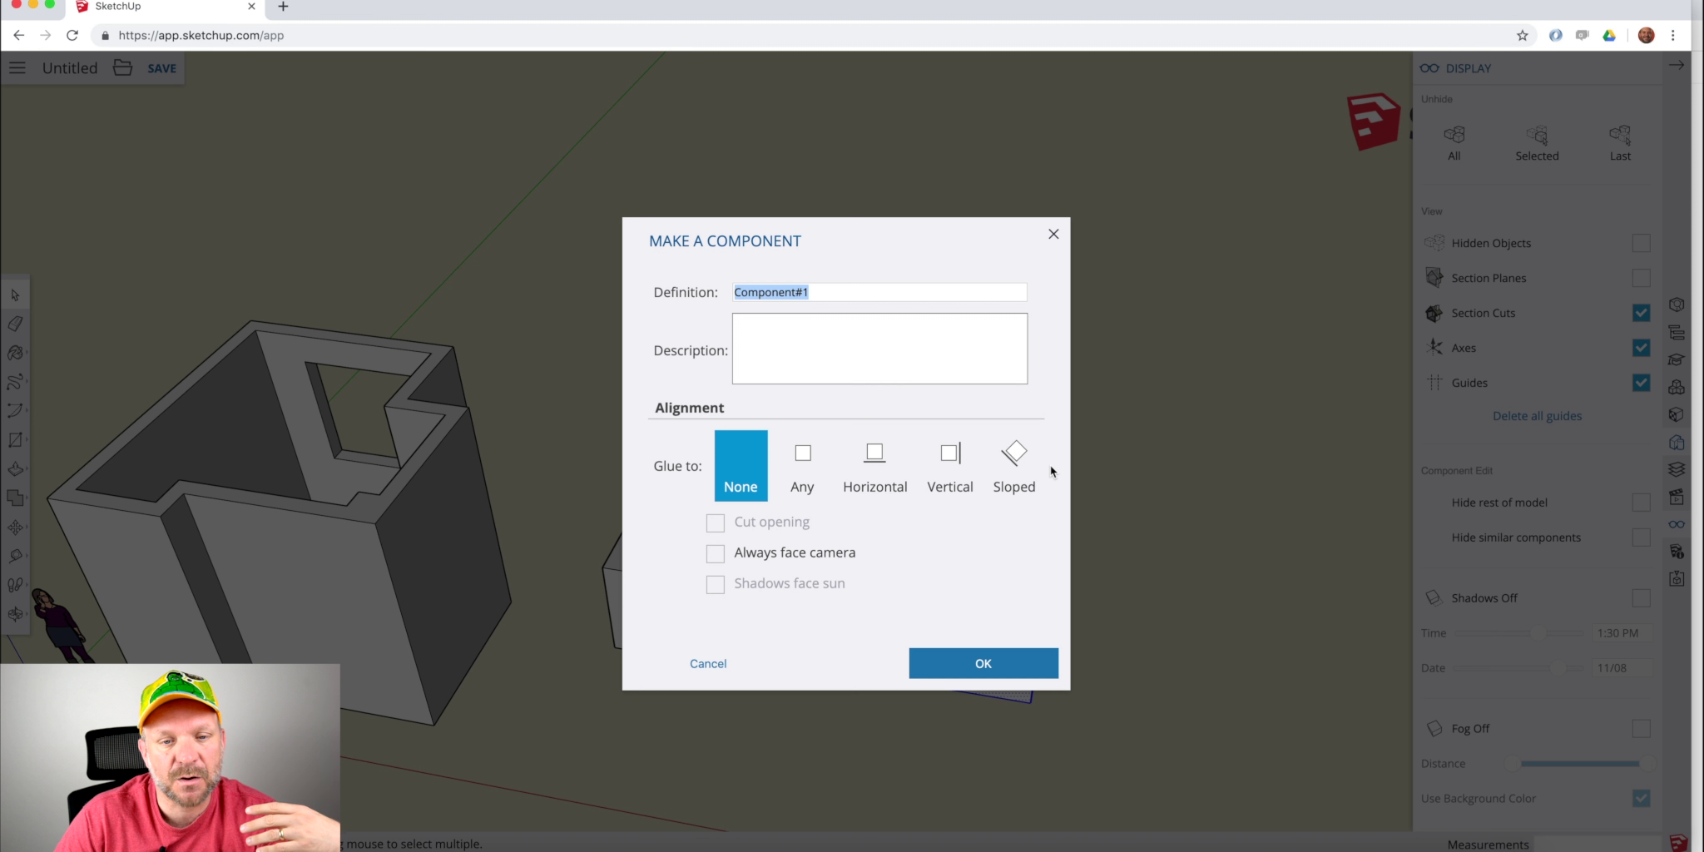
pyautogui.click(1030, 664)
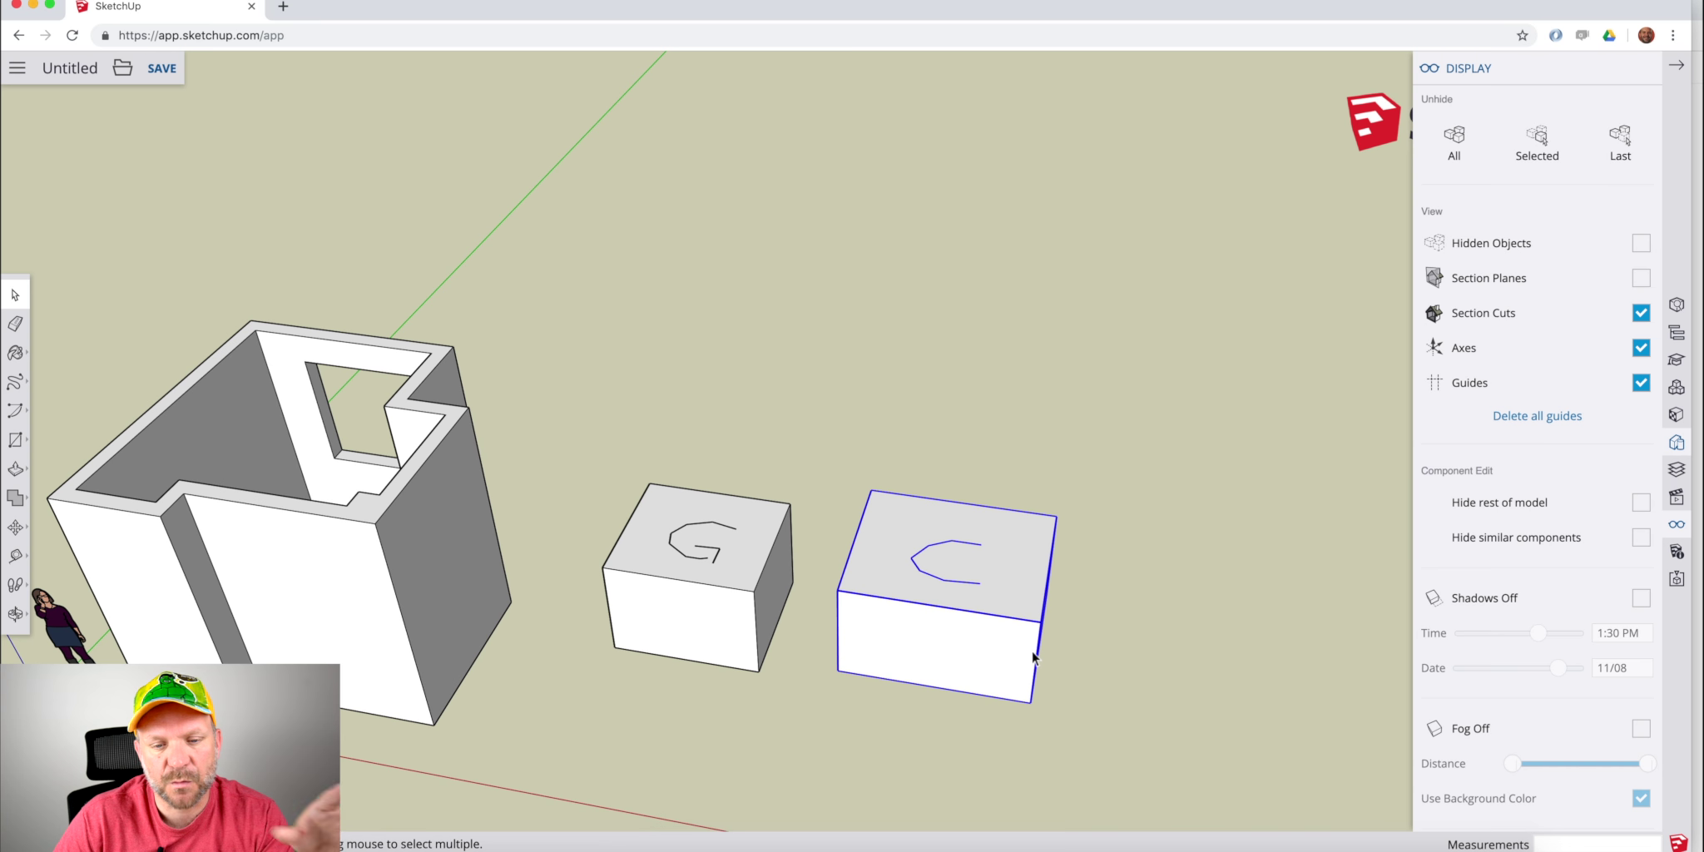
# Select the whole G-marked box and make it a group.
pyautogui.moveTo(577, 421); pyautogui.dragTo(821, 735)
pyautogui.rightClick(726, 573)
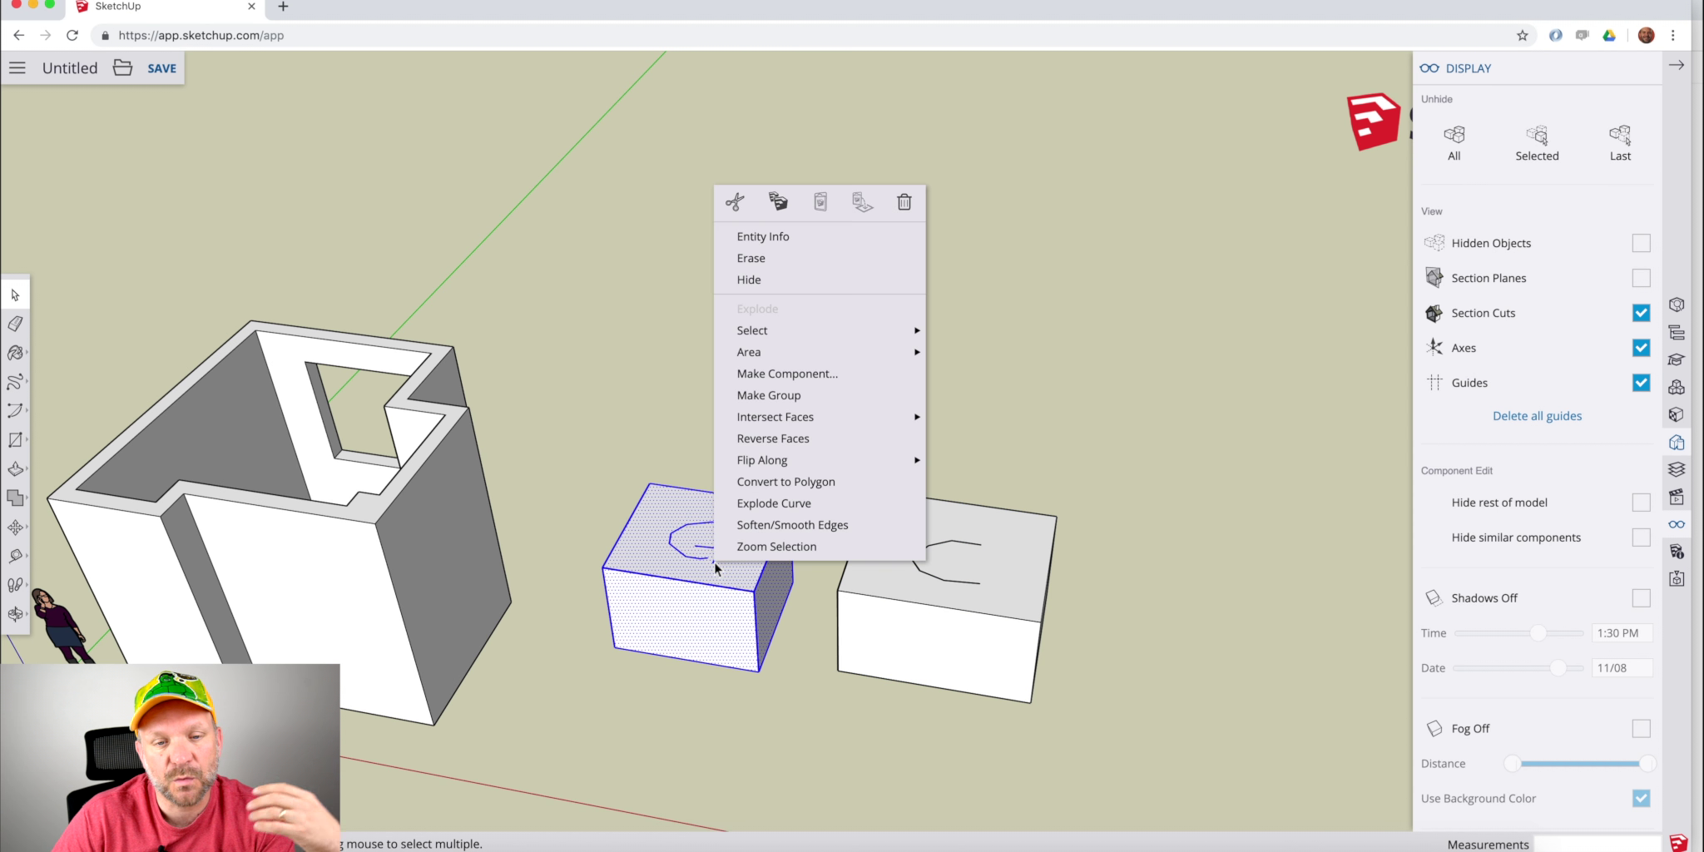
pyautogui.click(833, 397)
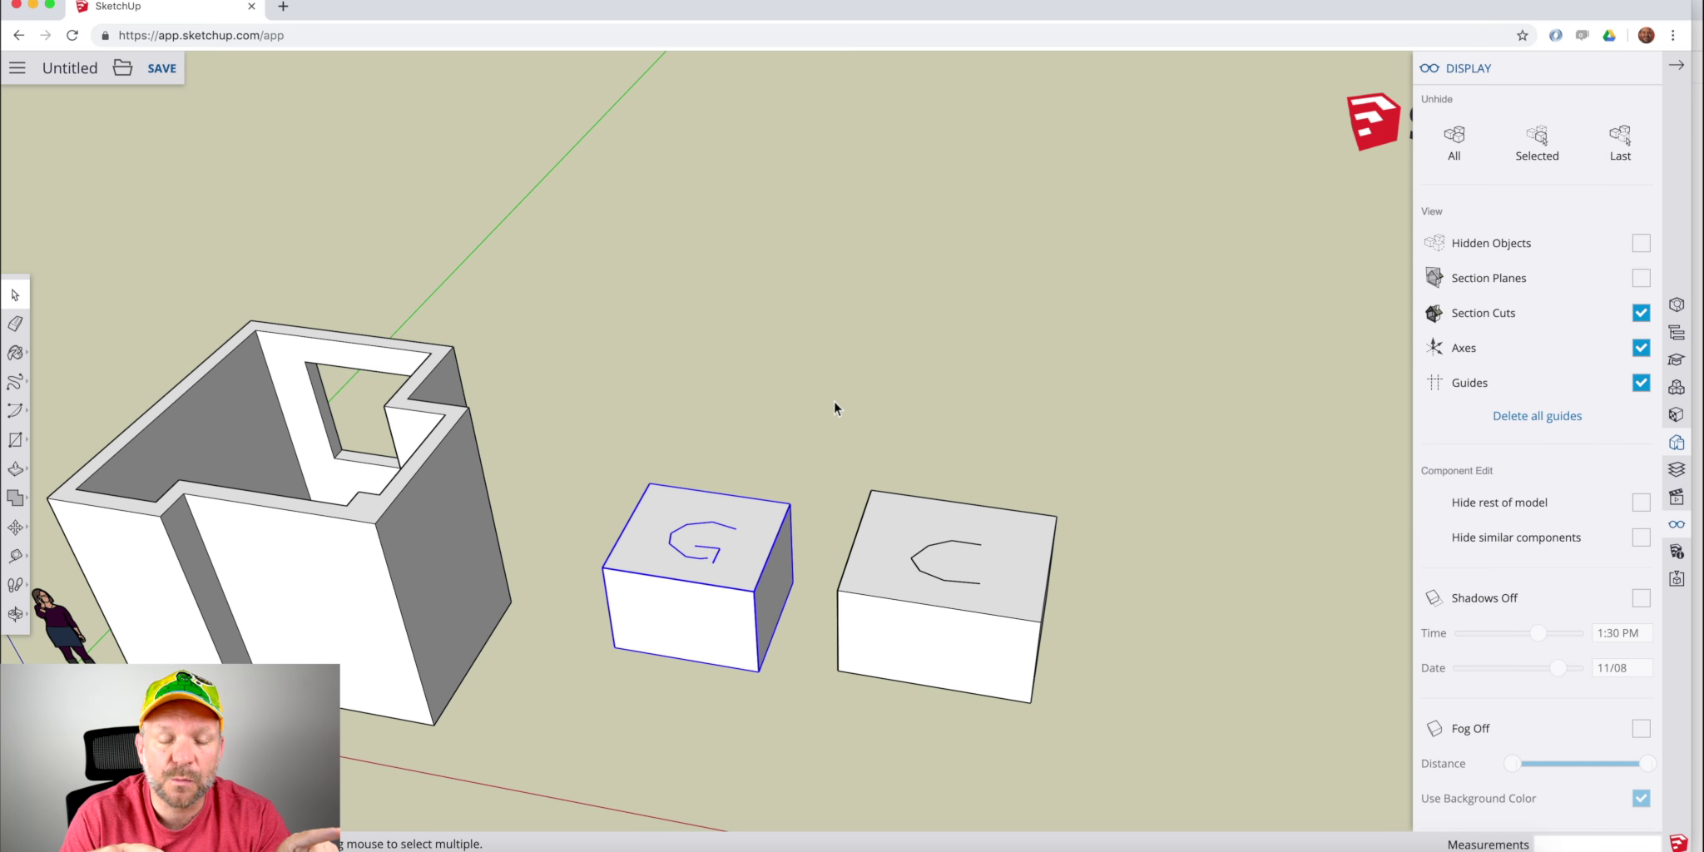
# Copy the C component about 385 cm along the green axis and multiply it into an array of three copies (*3).
pyautogui.click(999, 600)
pyautogui.moveTo(1070, 660); pyautogui.dragTo(867, 641, button='middle')
pyautogui.scroll(-4, 867, 640)
pyautogui.press('m')
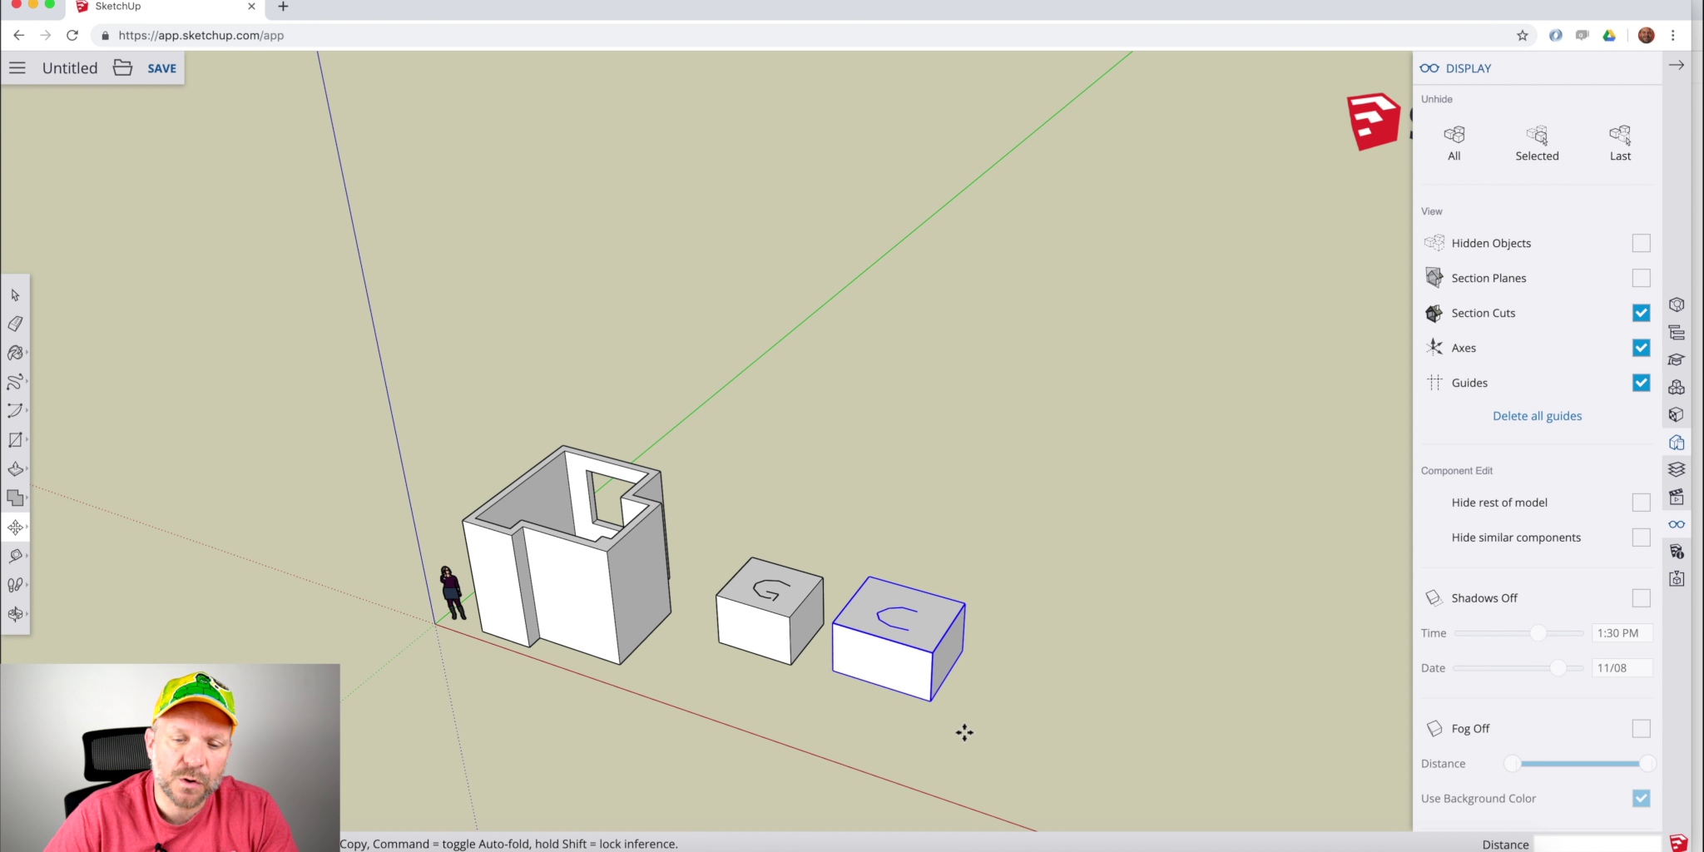
pyautogui.click(930, 702)
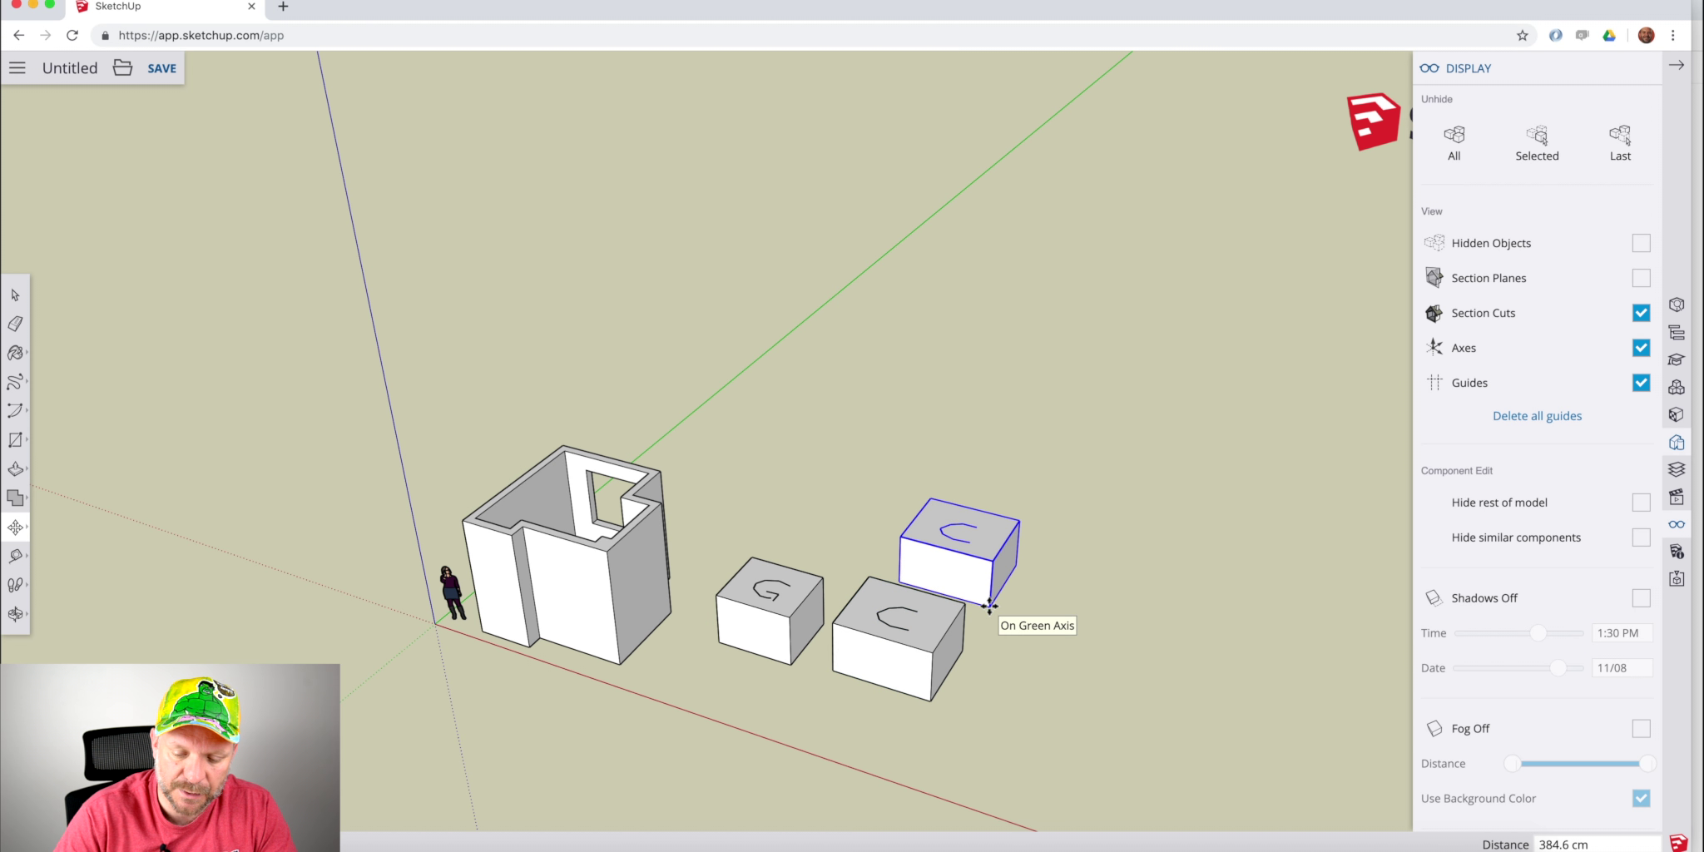
pyautogui.press('Return')
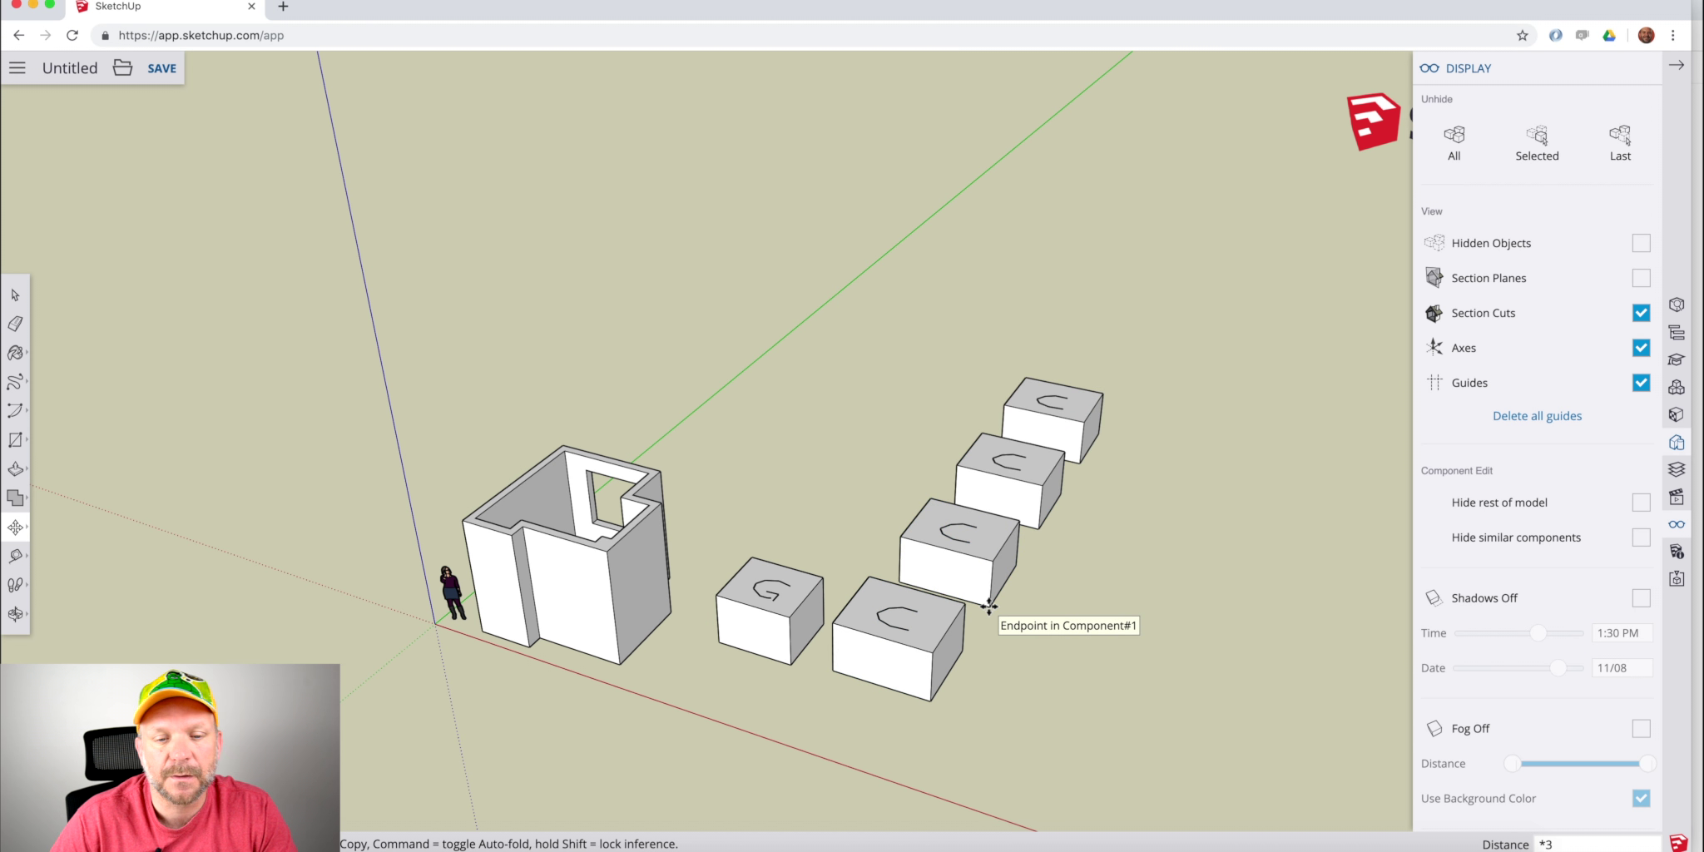
# Copy the G group about 387 cm along the green axis and multiply it into an array of three copies (*3).
pyautogui.press('space')
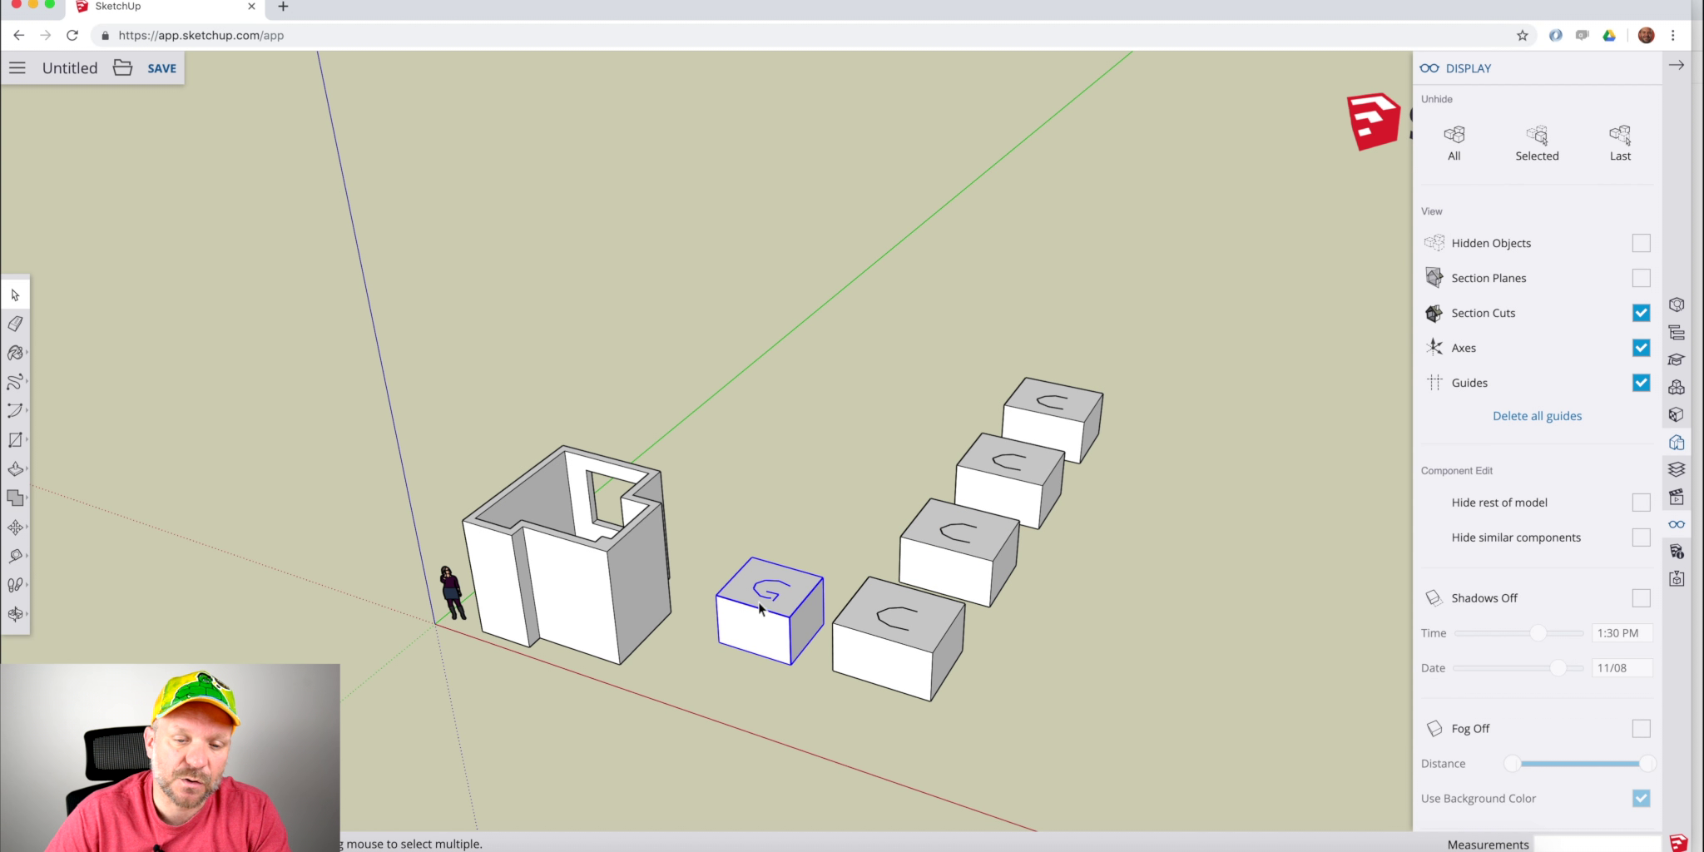
pyautogui.press('m')
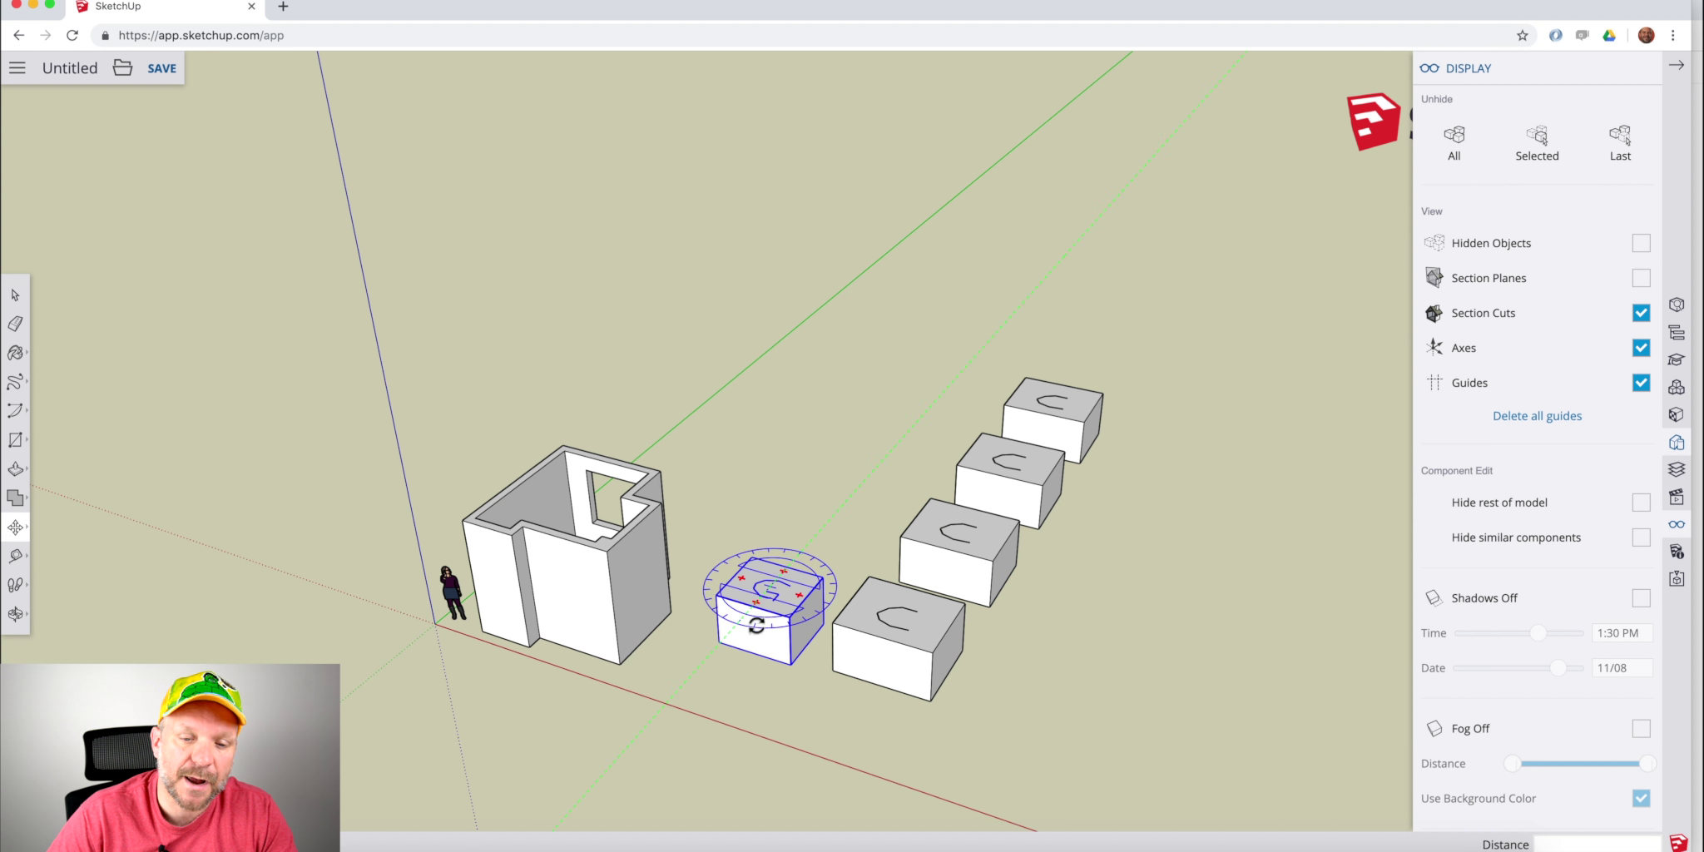
pyautogui.click(790, 663)
pyautogui.press('o')
pyautogui.moveTo(857, 582); pyautogui.dragTo(832, 499)
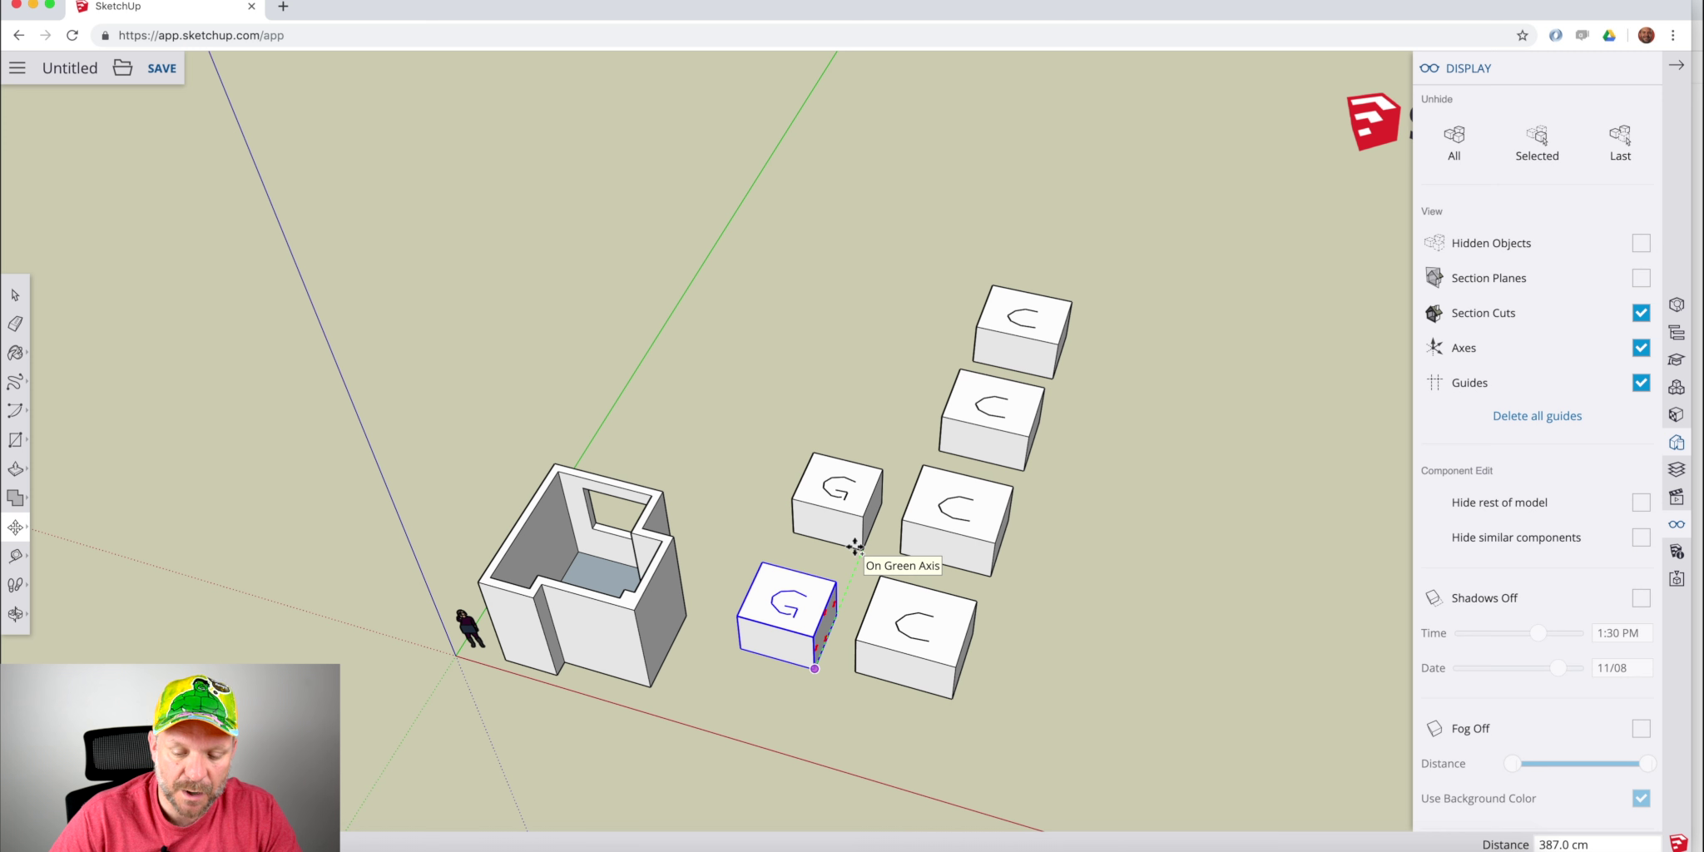
pyautogui.click(855, 546)
pyautogui.write('*3')
pyautogui.press('Return')
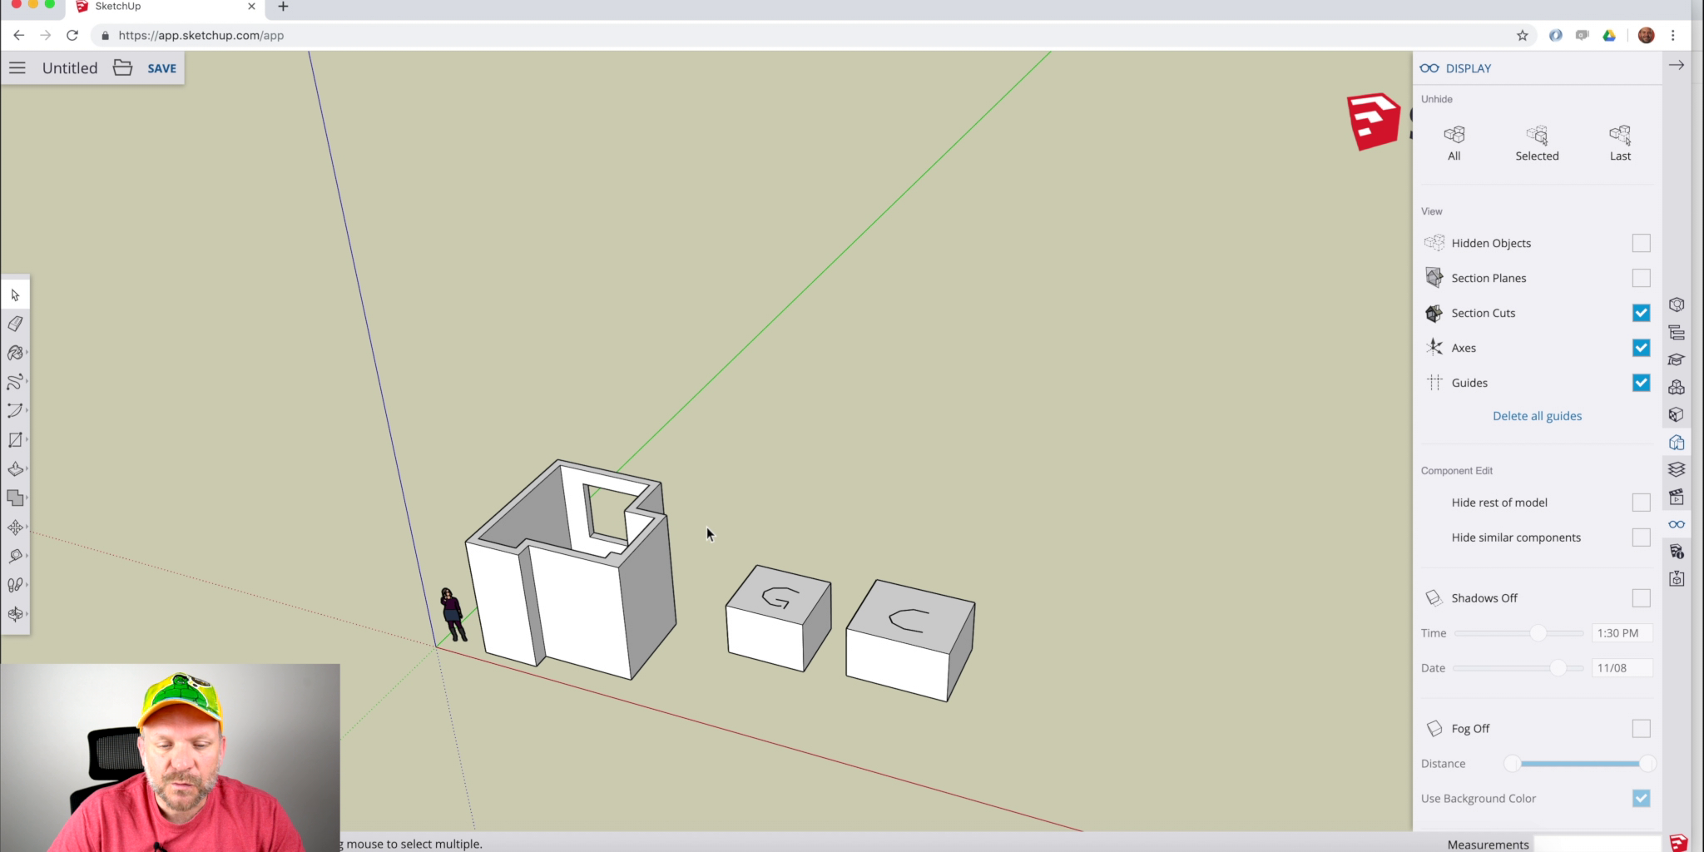
# Copy both boxes together about 456 cm along the green axis and multiply them into three copies each (*3).
pyautogui.moveTo(707, 527); pyautogui.dragTo(1087, 761)
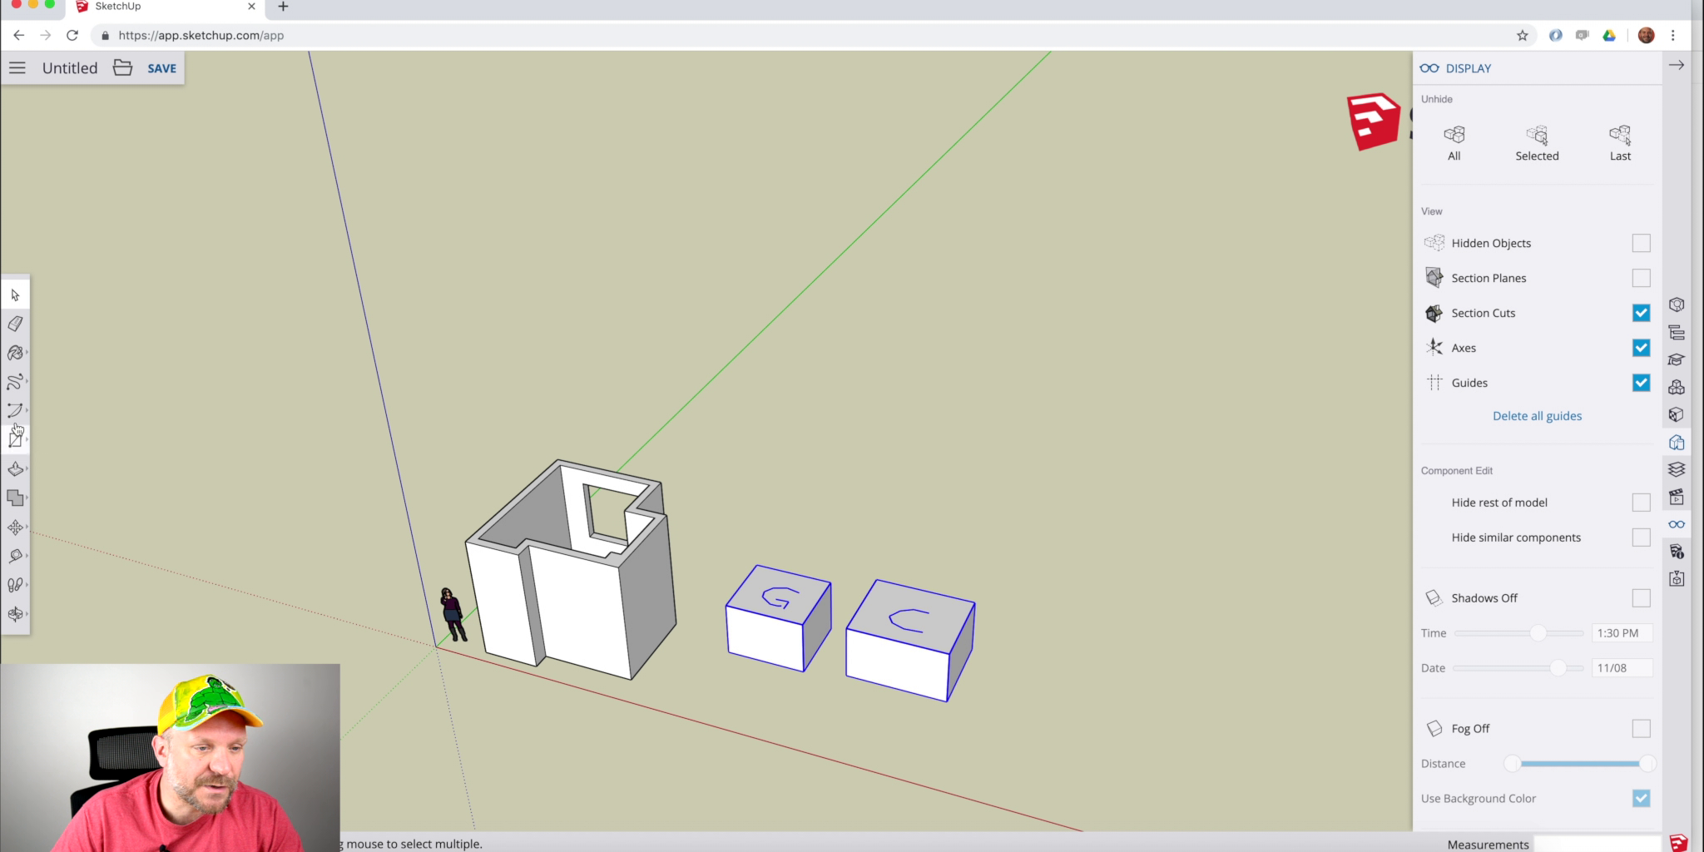
pyautogui.click(15, 527)
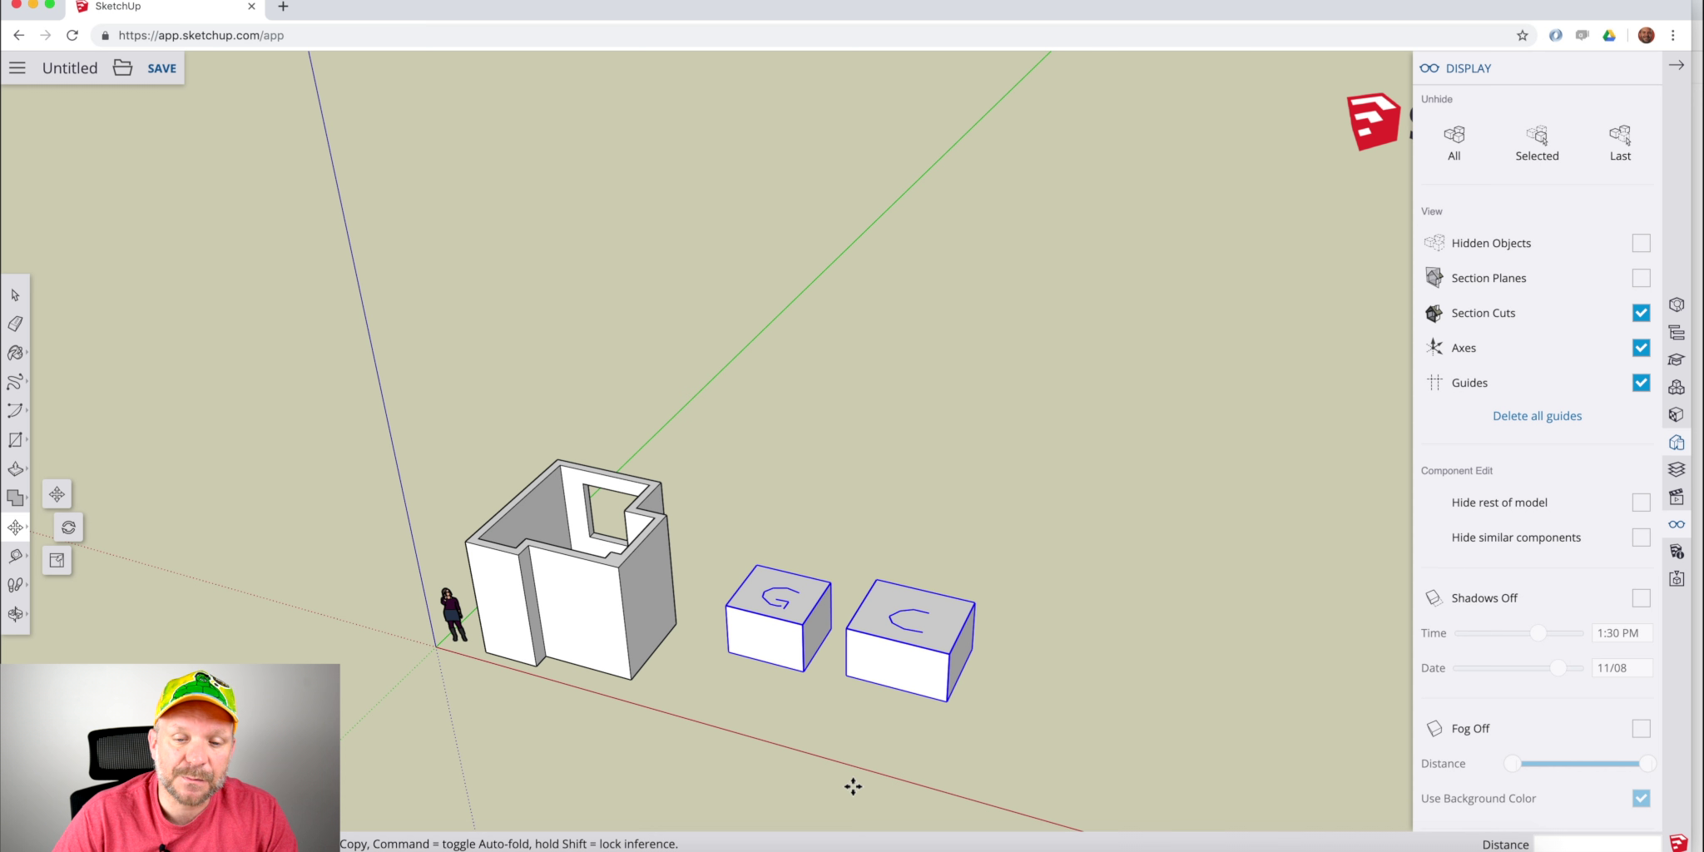
pyautogui.click(947, 700)
pyautogui.press('alt')
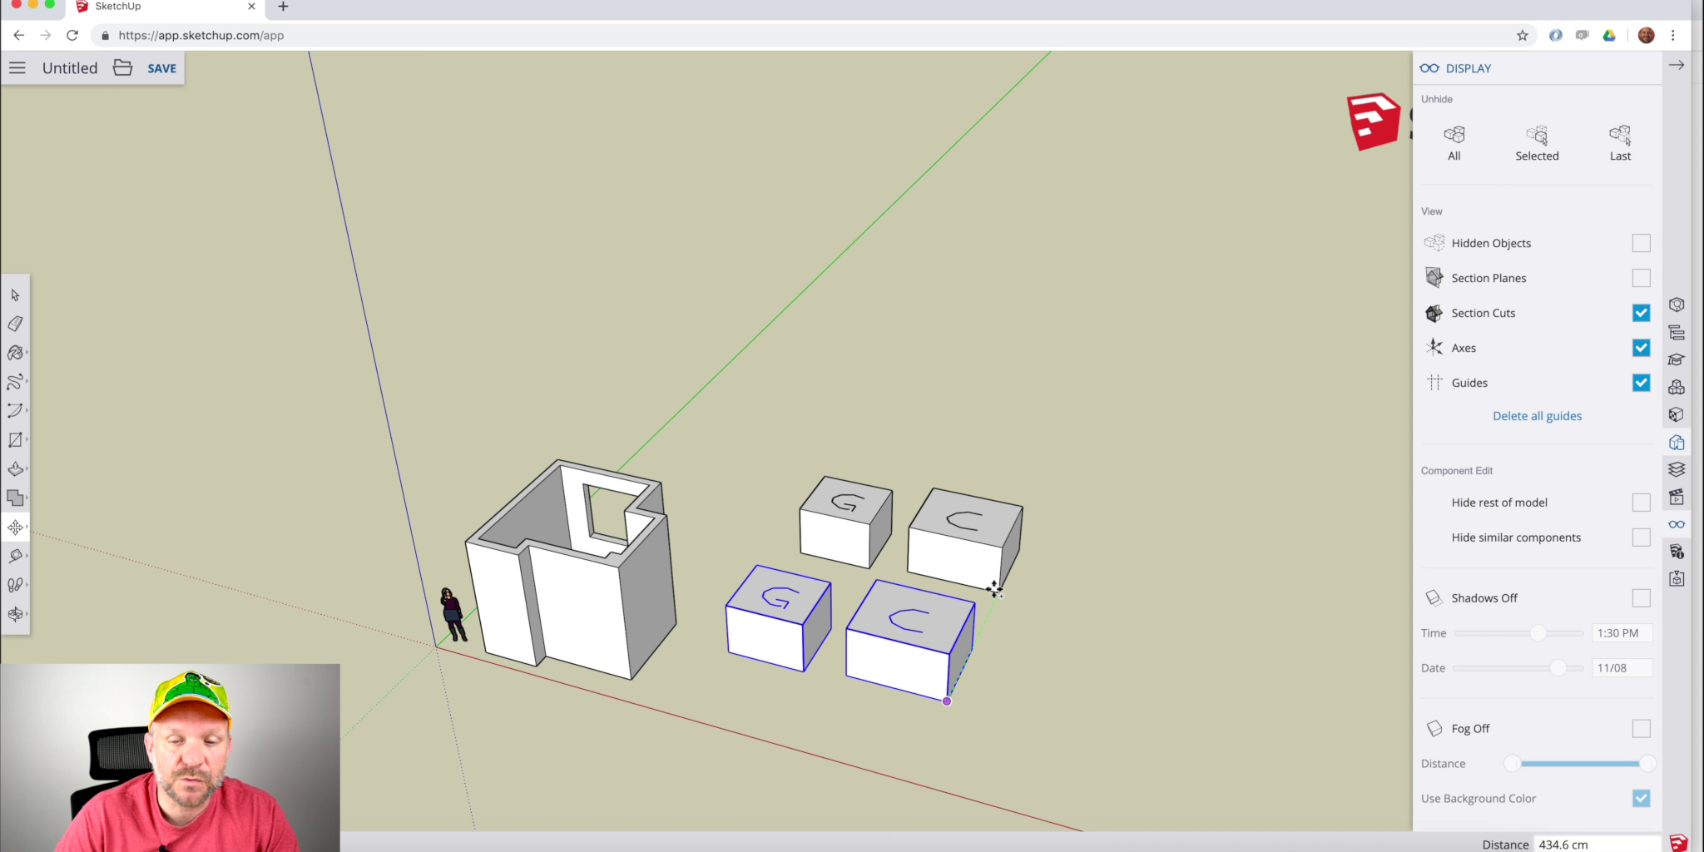
pyautogui.click(994, 585)
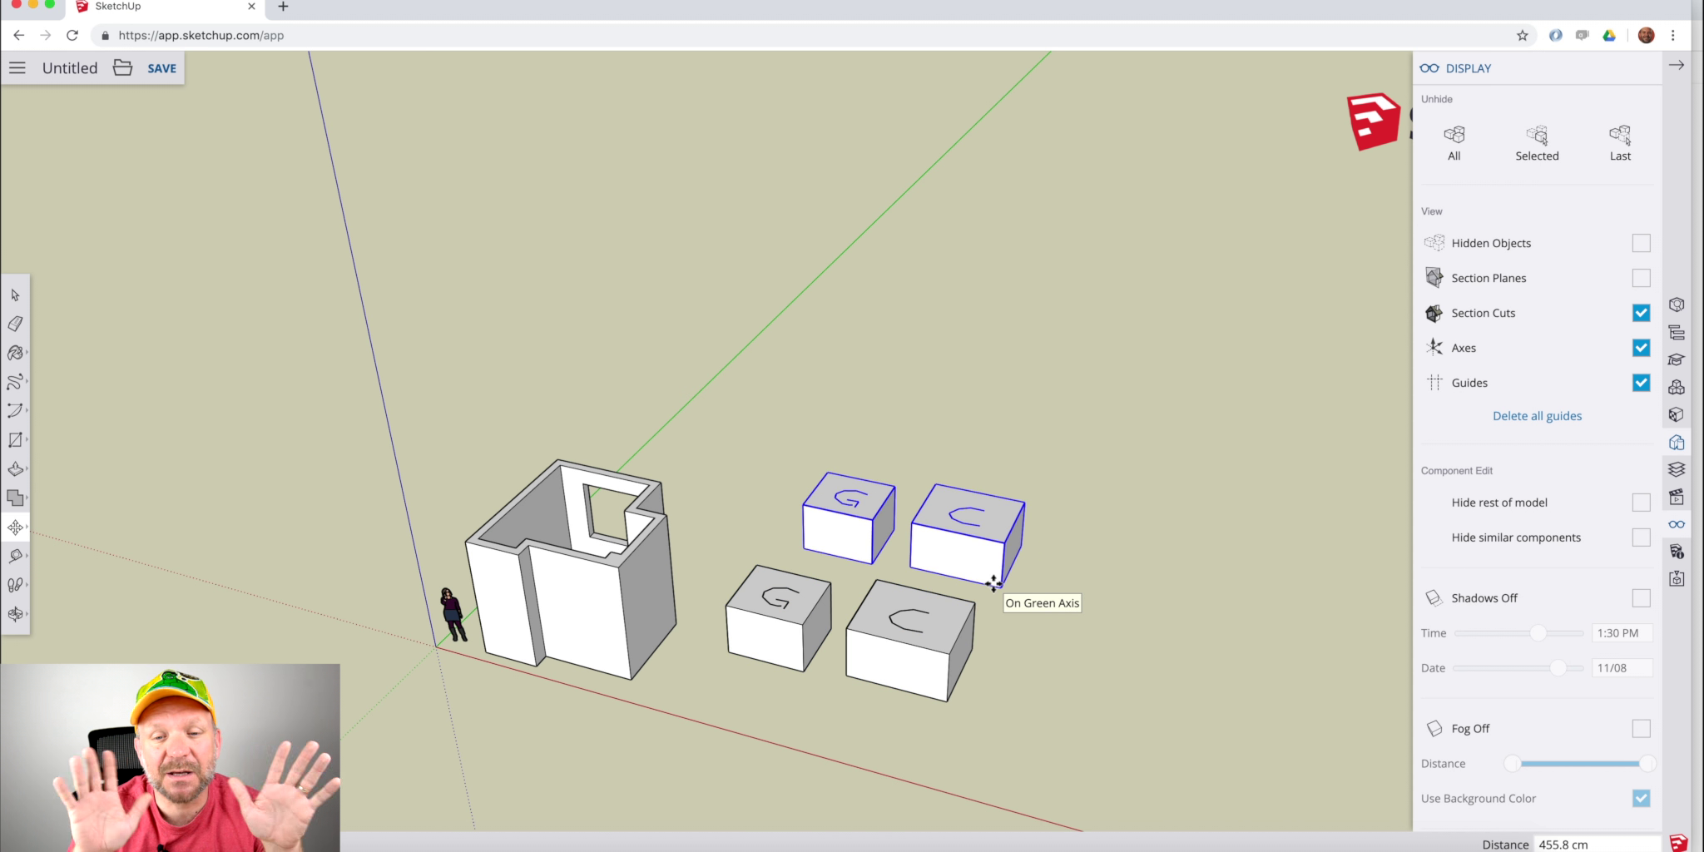
pyautogui.write('*3')
pyautogui.press('Return')
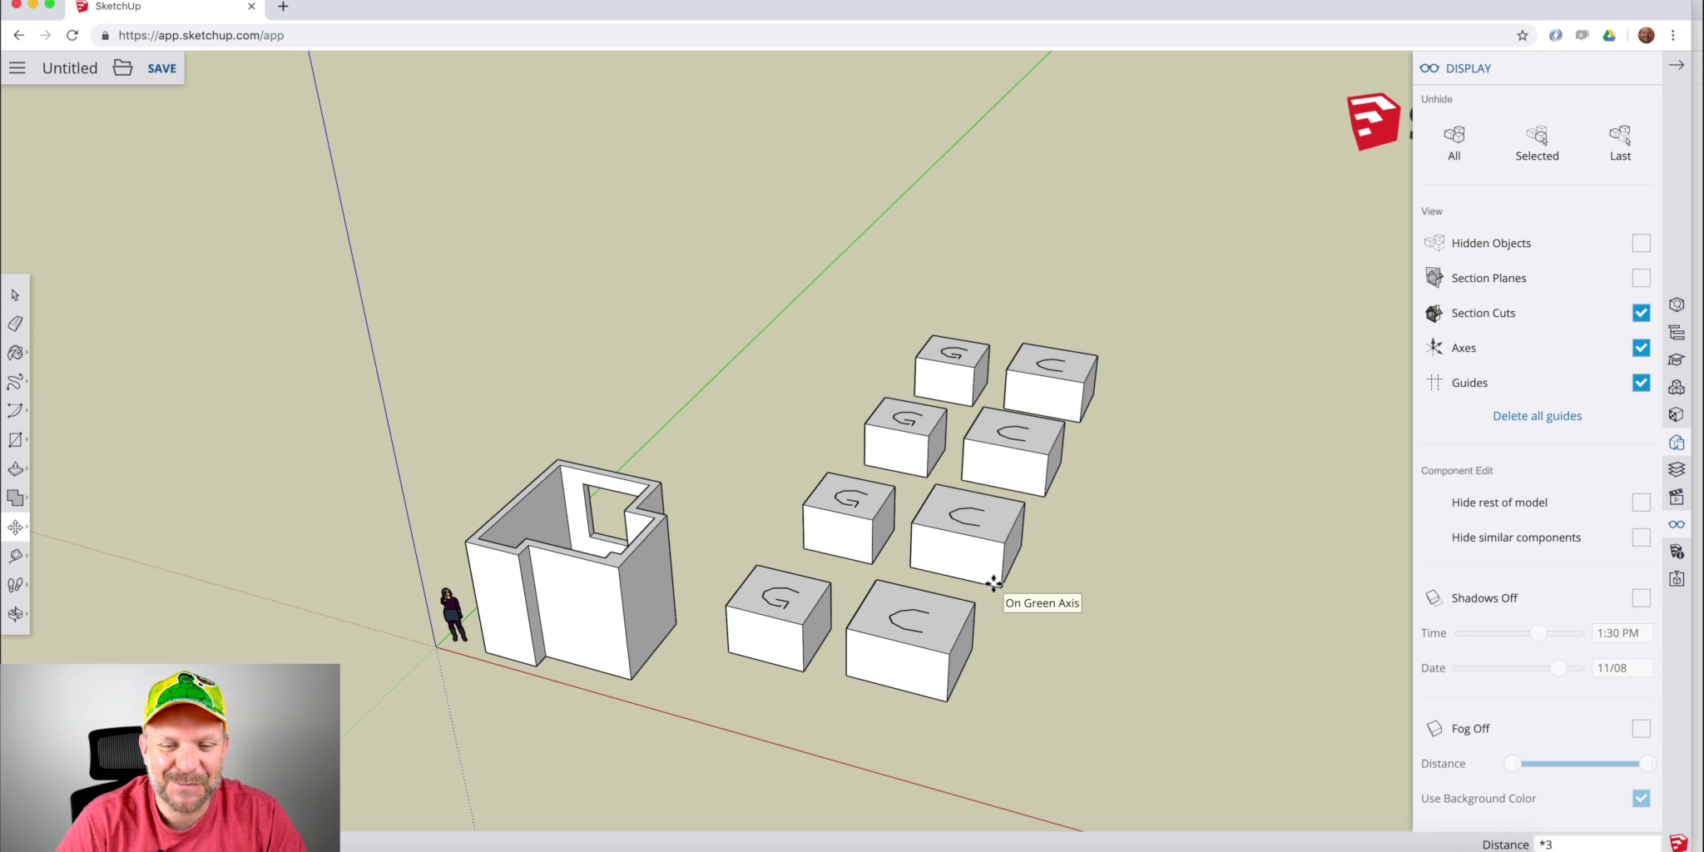
# Open the nearest C component for editing and draw a horizontal rectangle on its front face.
pyautogui.press('o')
pyautogui.moveTo(915, 670); pyautogui.dragTo(902, 577)
pyautogui.moveTo(974, 520); pyautogui.dragTo(865, 592)
pyautogui.press('space')
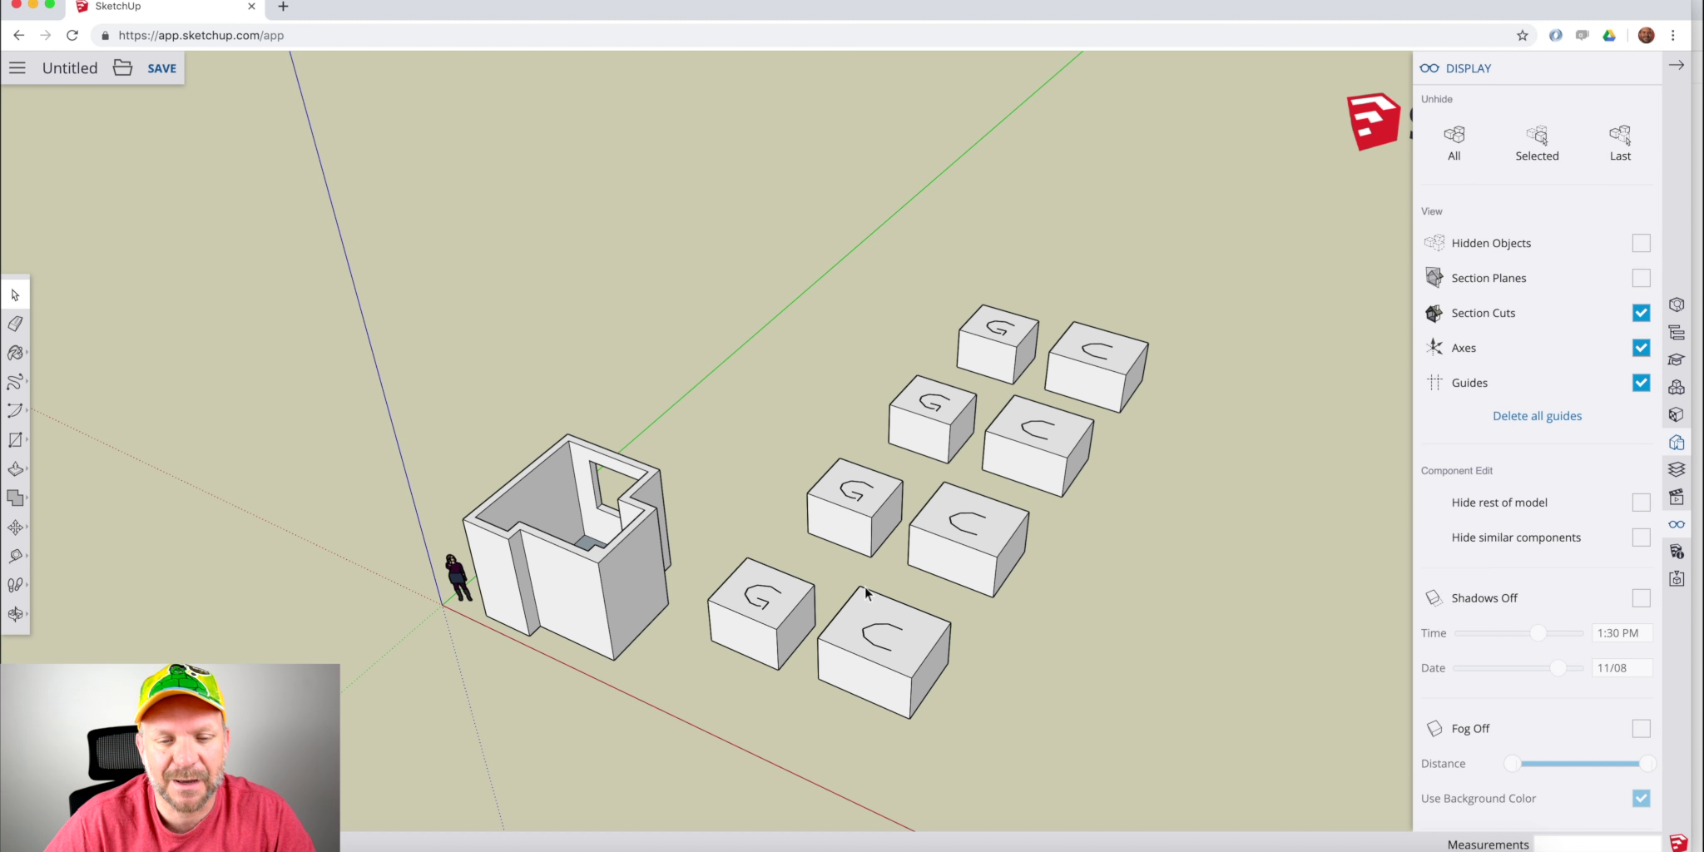
pyautogui.moveTo(865, 592); pyautogui.dragTo(961, 603, button='middle')
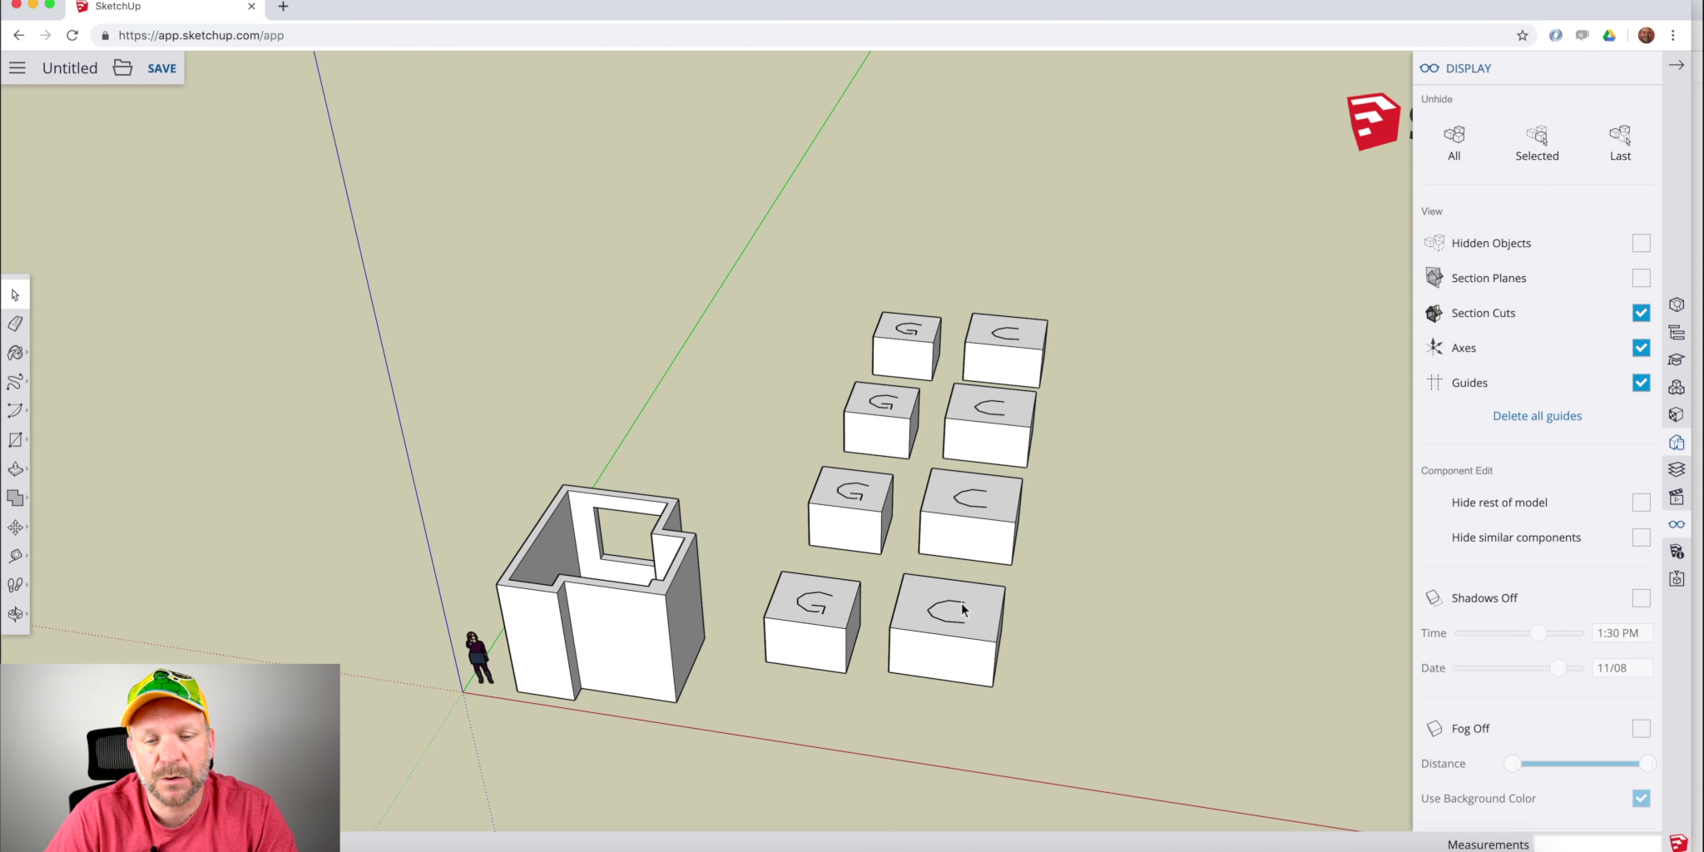
pyautogui.scroll(-2, 966, 638)
pyautogui.scroll(5, 961, 655)
pyautogui.doubleClick(963, 661)
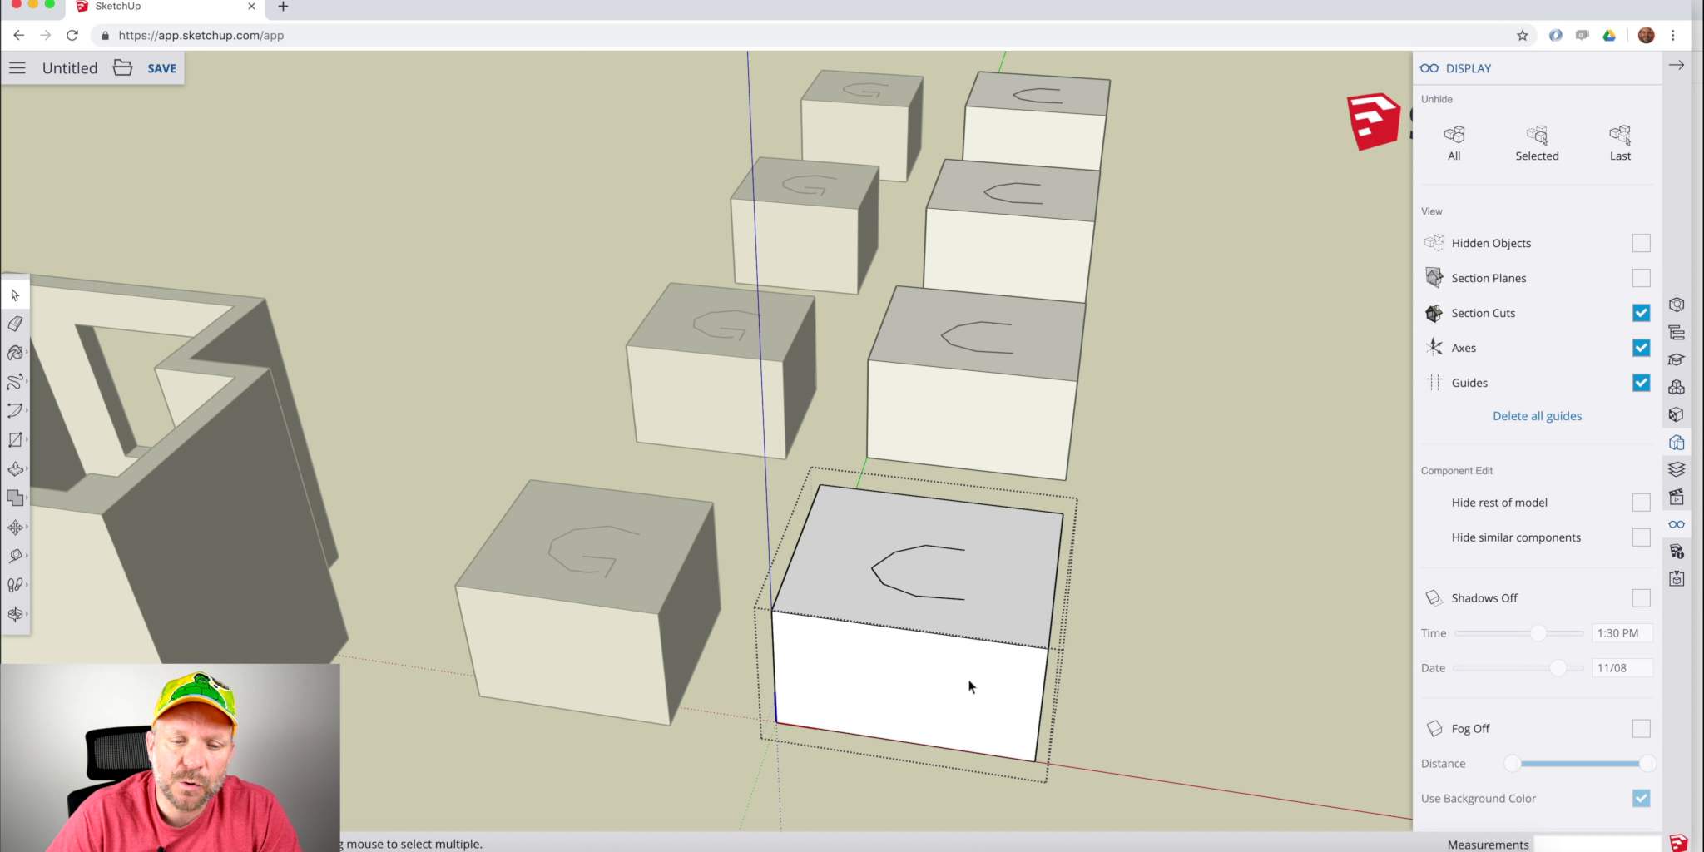
pyautogui.moveTo(975, 688); pyautogui.dragTo(871, 654, button='middle')
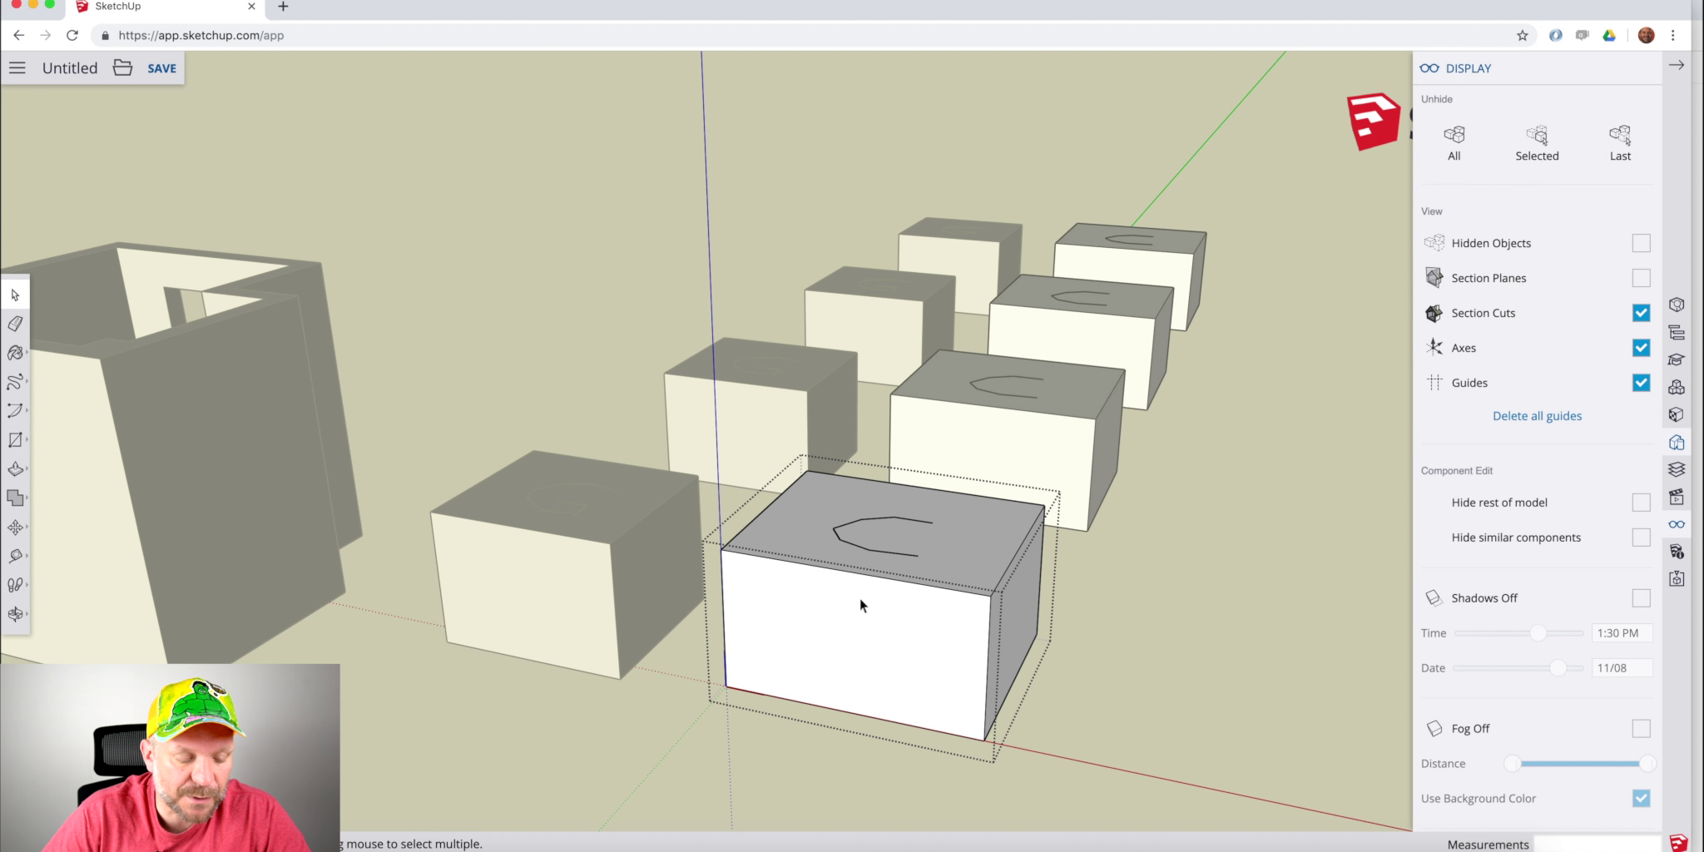
pyautogui.moveTo(860, 597); pyautogui.dragTo(877, 640, button='middle')
pyautogui.press('r')
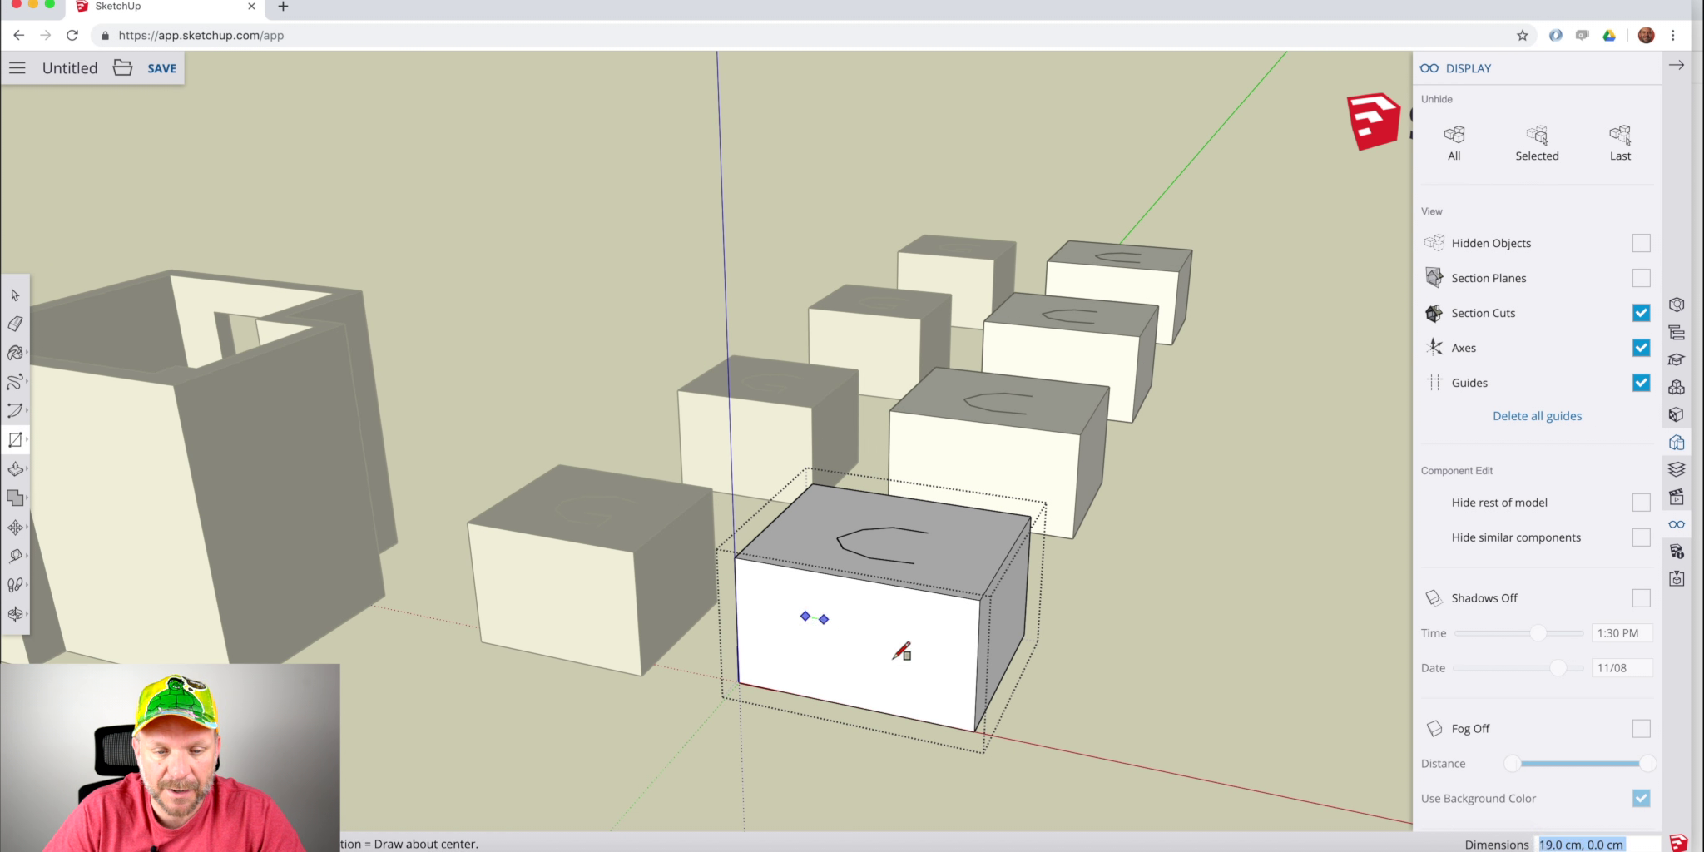
pyautogui.click(931, 674)
# Push/Pull the rectangle inward to recess the C component's front face, and leave component editing.
pyautogui.press('p')
pyautogui.click(903, 669)
pyautogui.click(951, 647)
pyautogui.press('space')
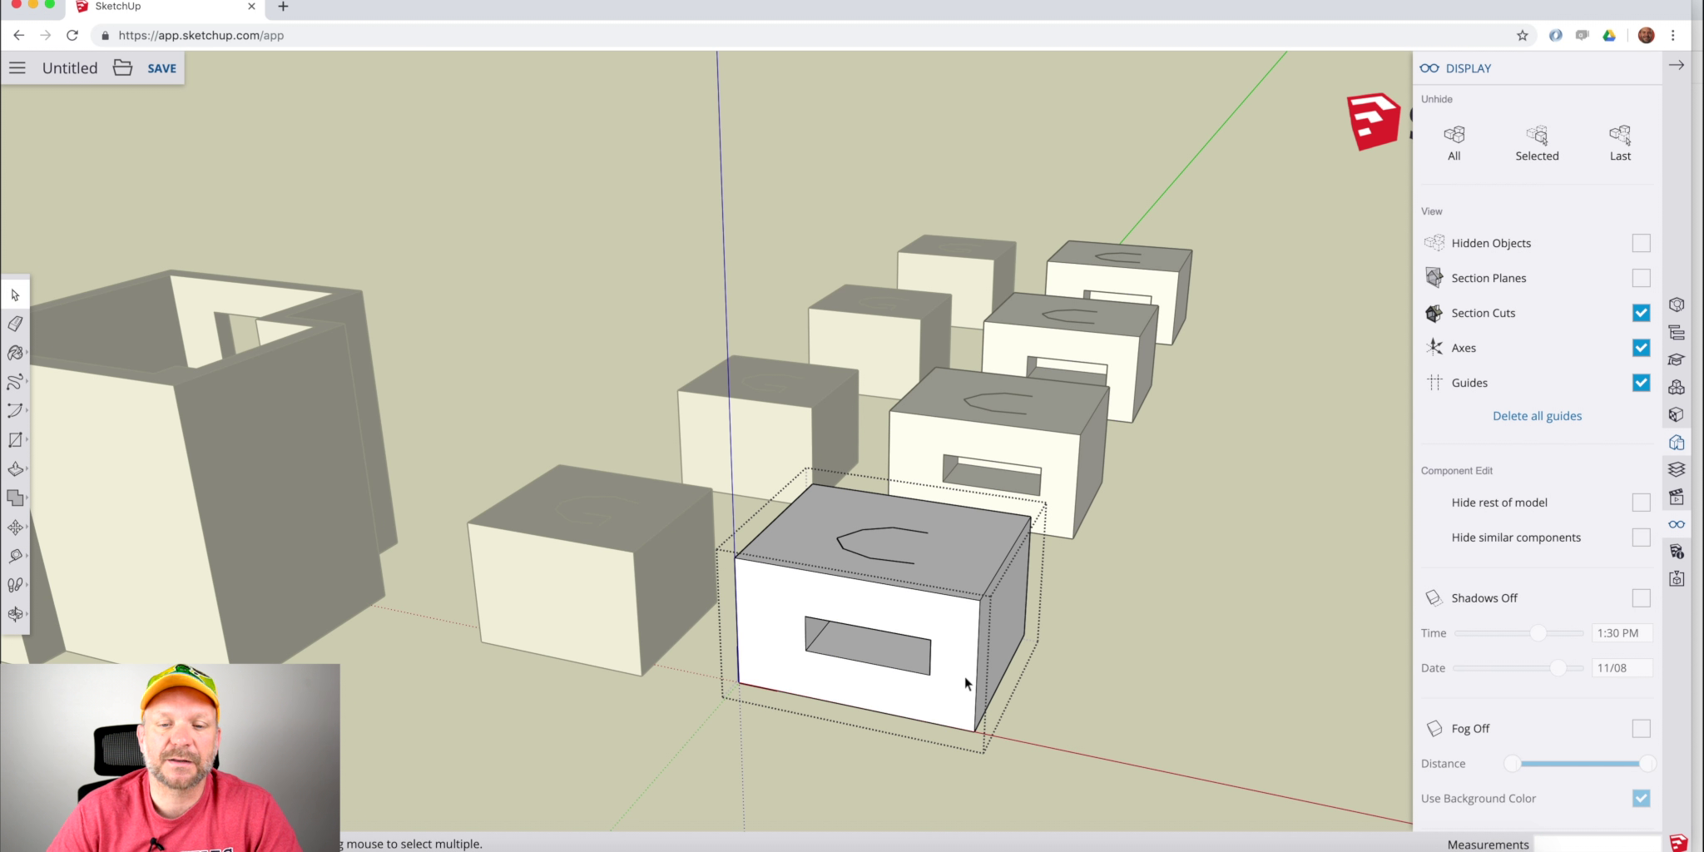
pyautogui.press('Escape')
pyautogui.moveTo(963, 676); pyautogui.dragTo(808, 748, button='middle')
pyautogui.scroll(-3, 808, 748)
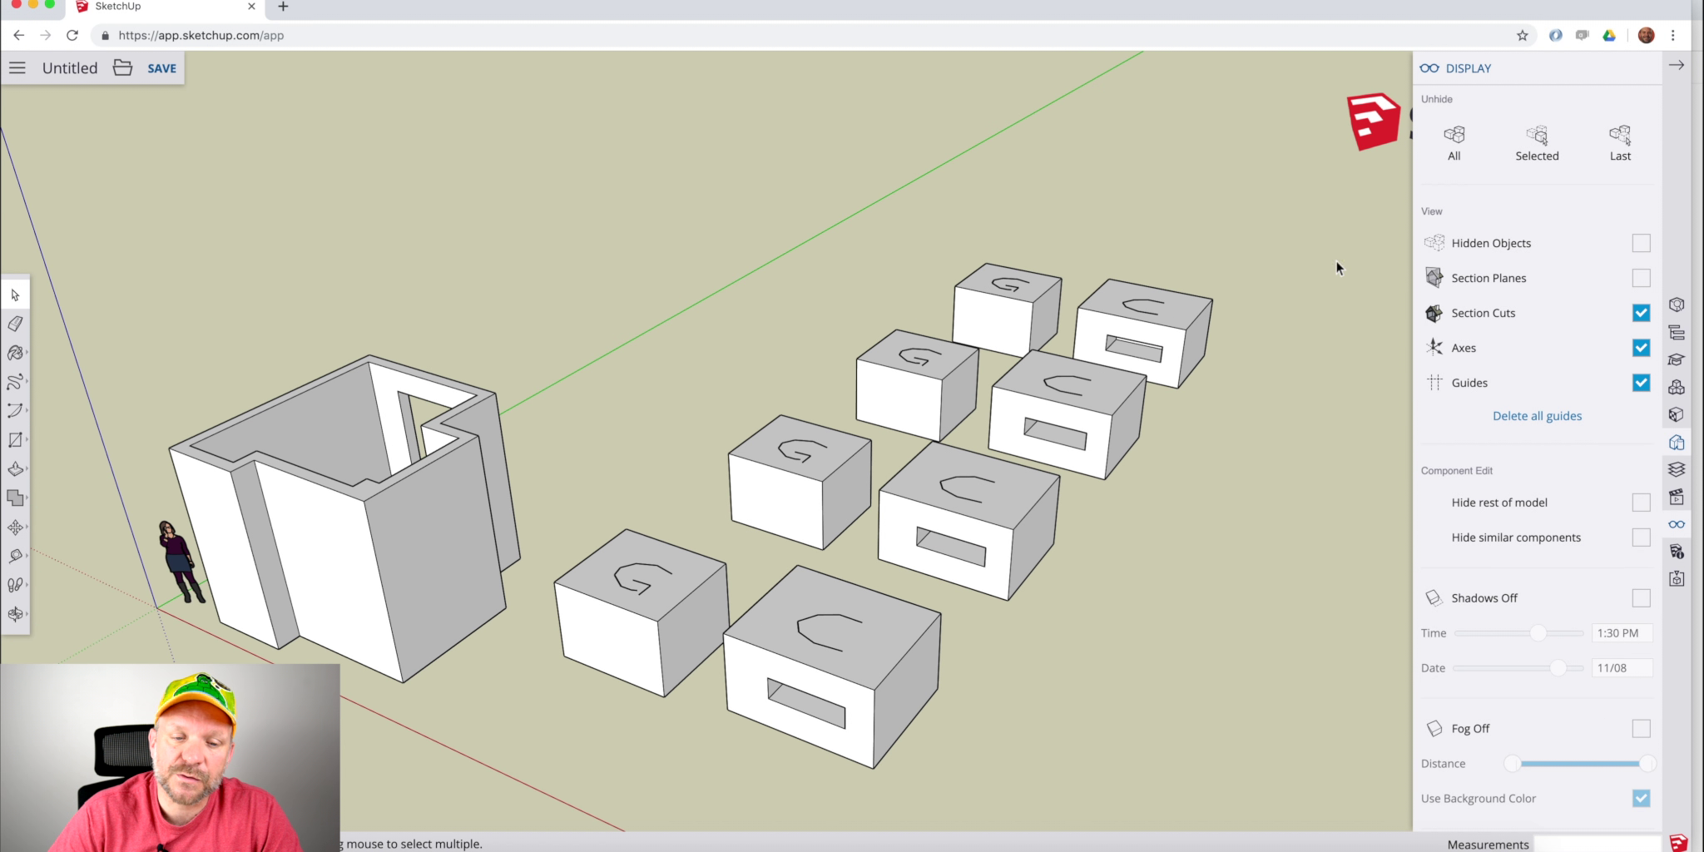
# Open the nearest G group for editing, draw a small rectangle on its front face and Push/Pull it inward.
pyautogui.doubleClick(569, 624)
pyautogui.scroll(-2, 574, 626)
pyautogui.scroll(6, 585, 630)
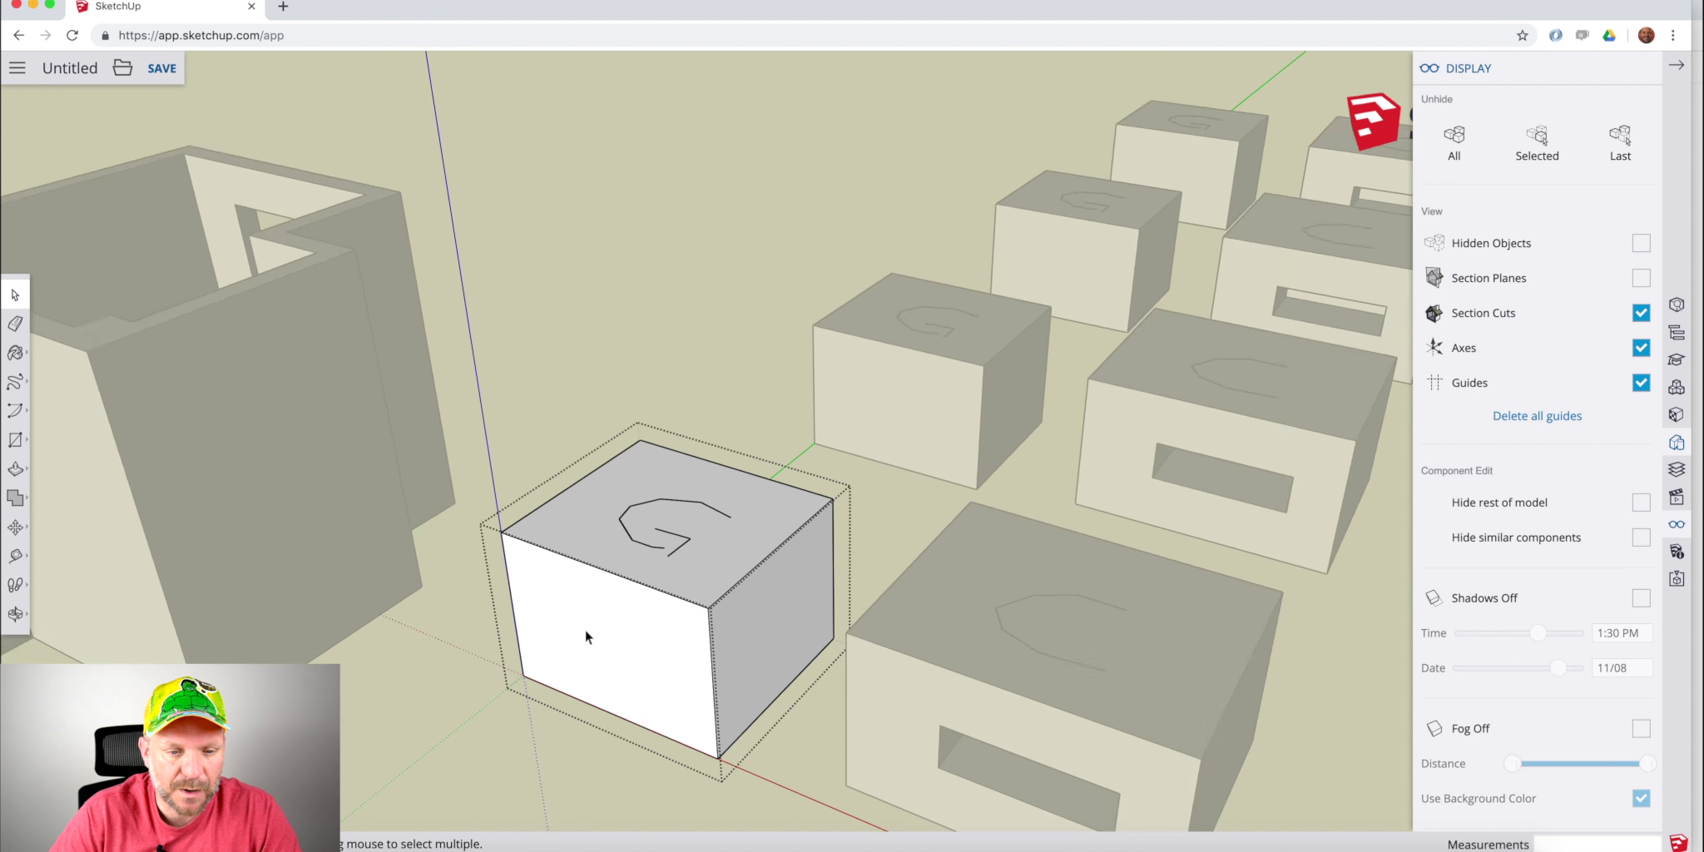
pyautogui.scroll(3, 584, 630)
pyautogui.press('r')
pyautogui.click(574, 594)
pyautogui.click(675, 686)
pyautogui.press('p')
pyautogui.click(662, 667)
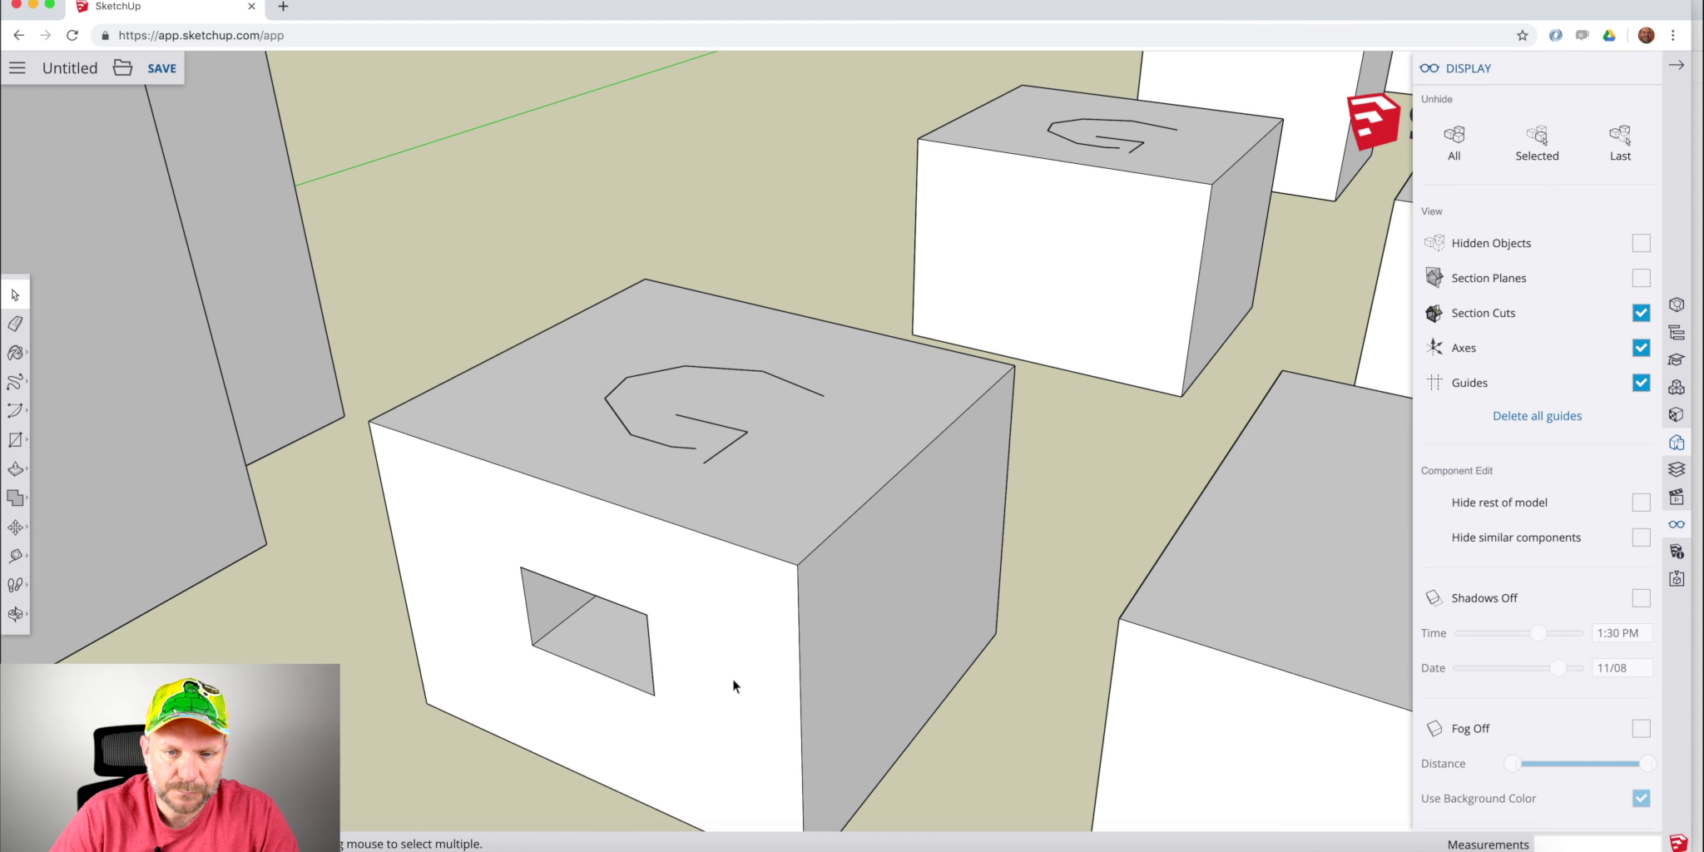
# Select all the G and C boxes beside the room and delete them.
pyautogui.scroll(-5, 727, 679)
pyautogui.moveTo(727, 679); pyautogui.dragTo(996, 582, button='middle')
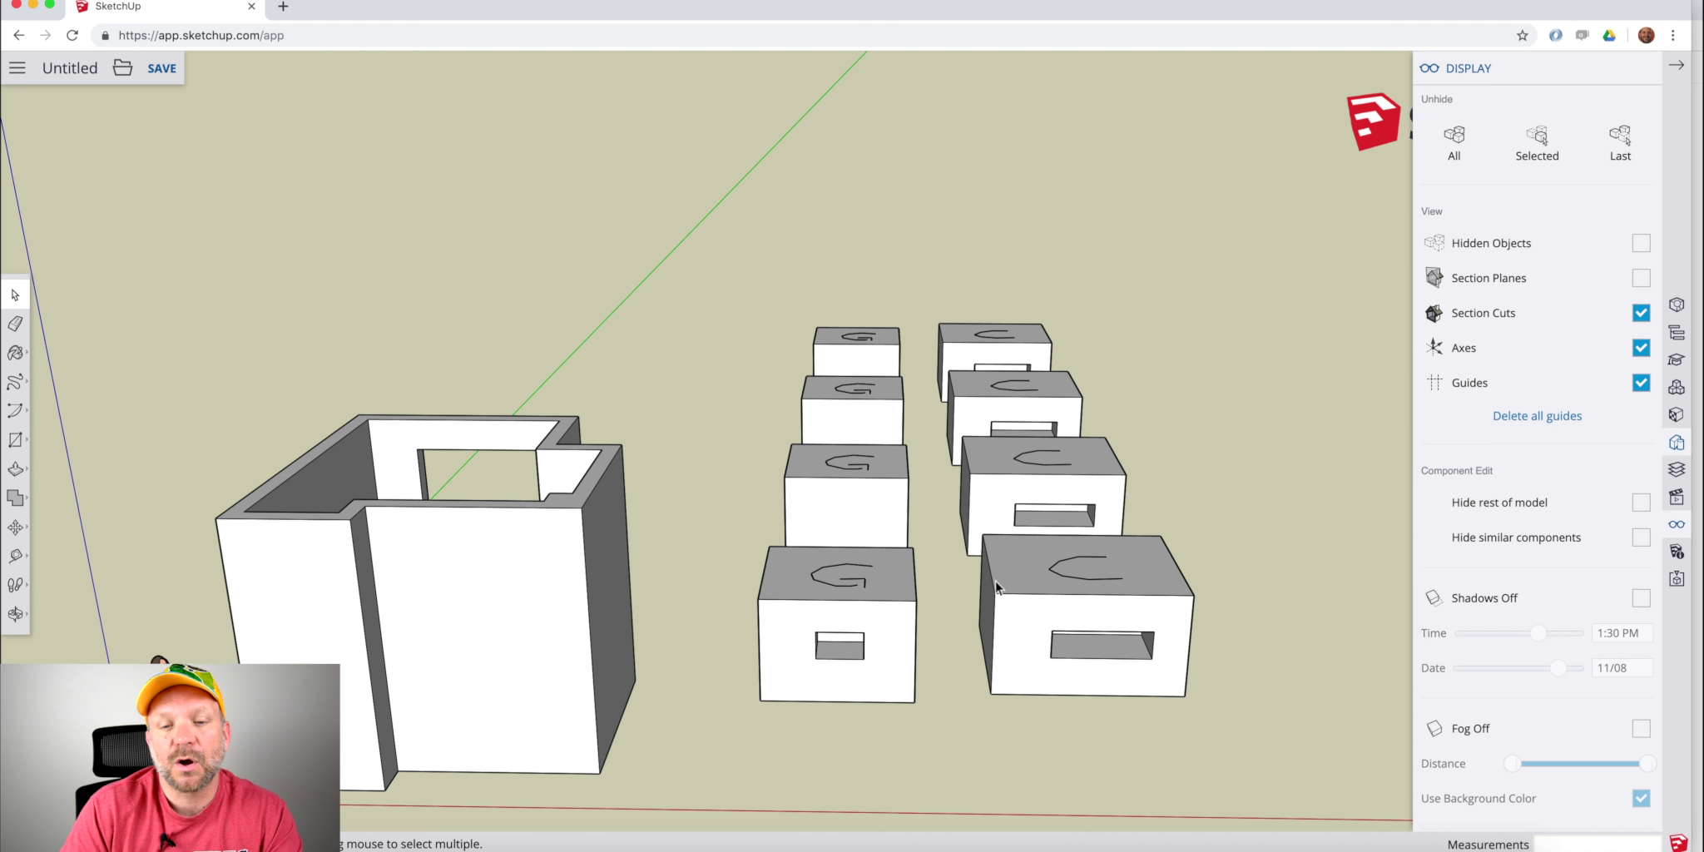
pyautogui.moveTo(1133, 573); pyautogui.dragTo(857, 597, button='middle')
pyautogui.scroll(-10, 857, 596)
pyautogui.moveTo(787, 419); pyautogui.dragTo(894, 397)
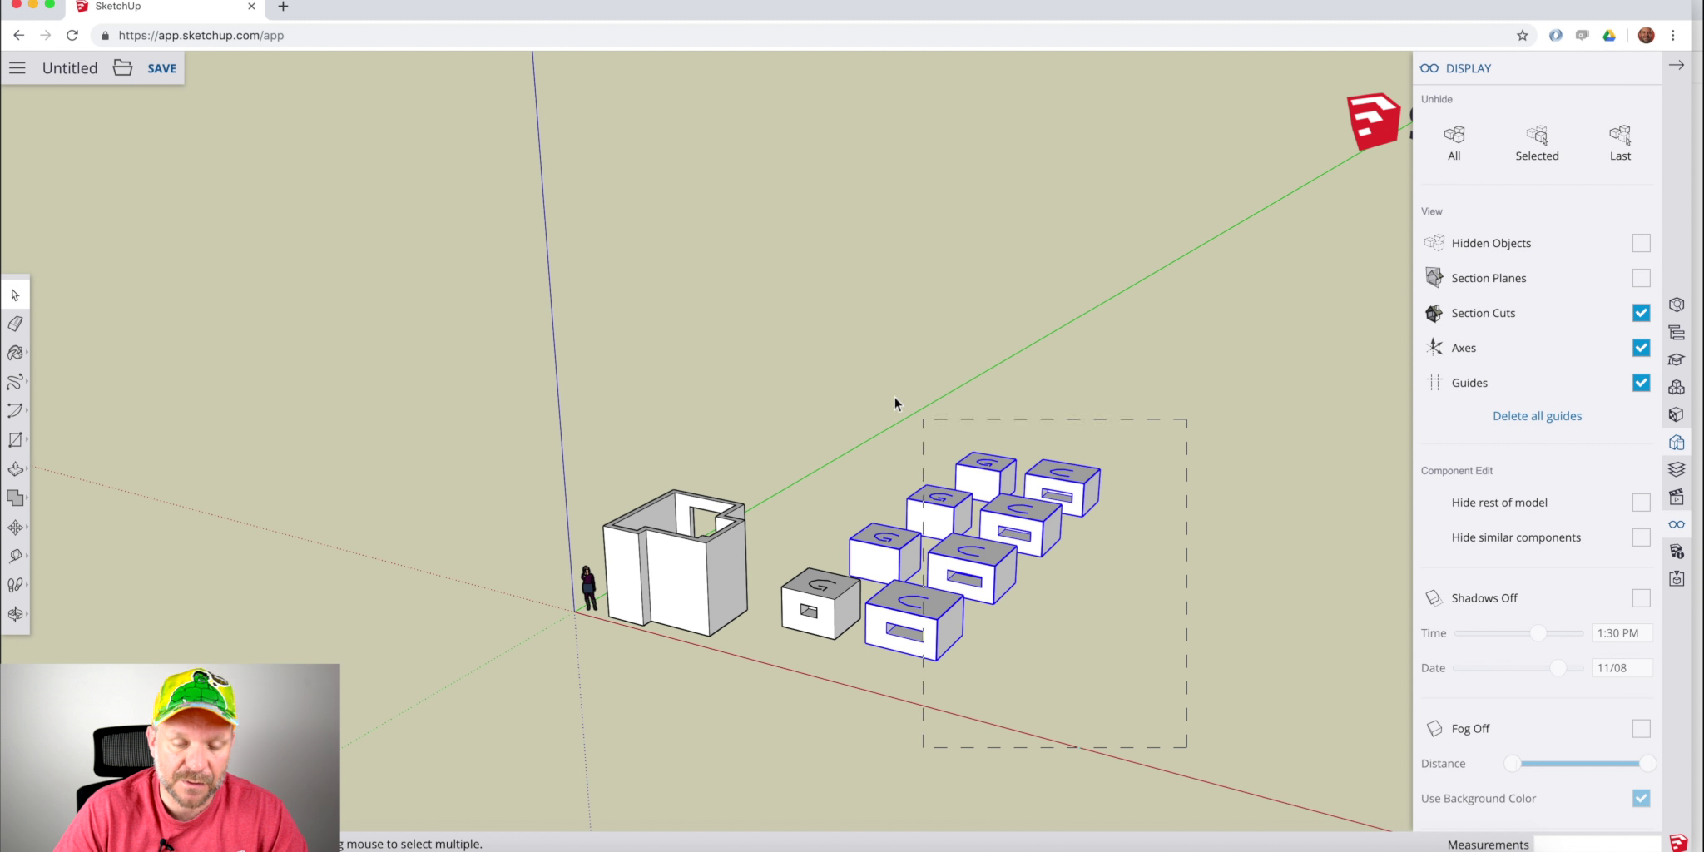
pyautogui.moveTo(810, 366); pyautogui.dragTo(859, 463)
pyautogui.press('Delete')
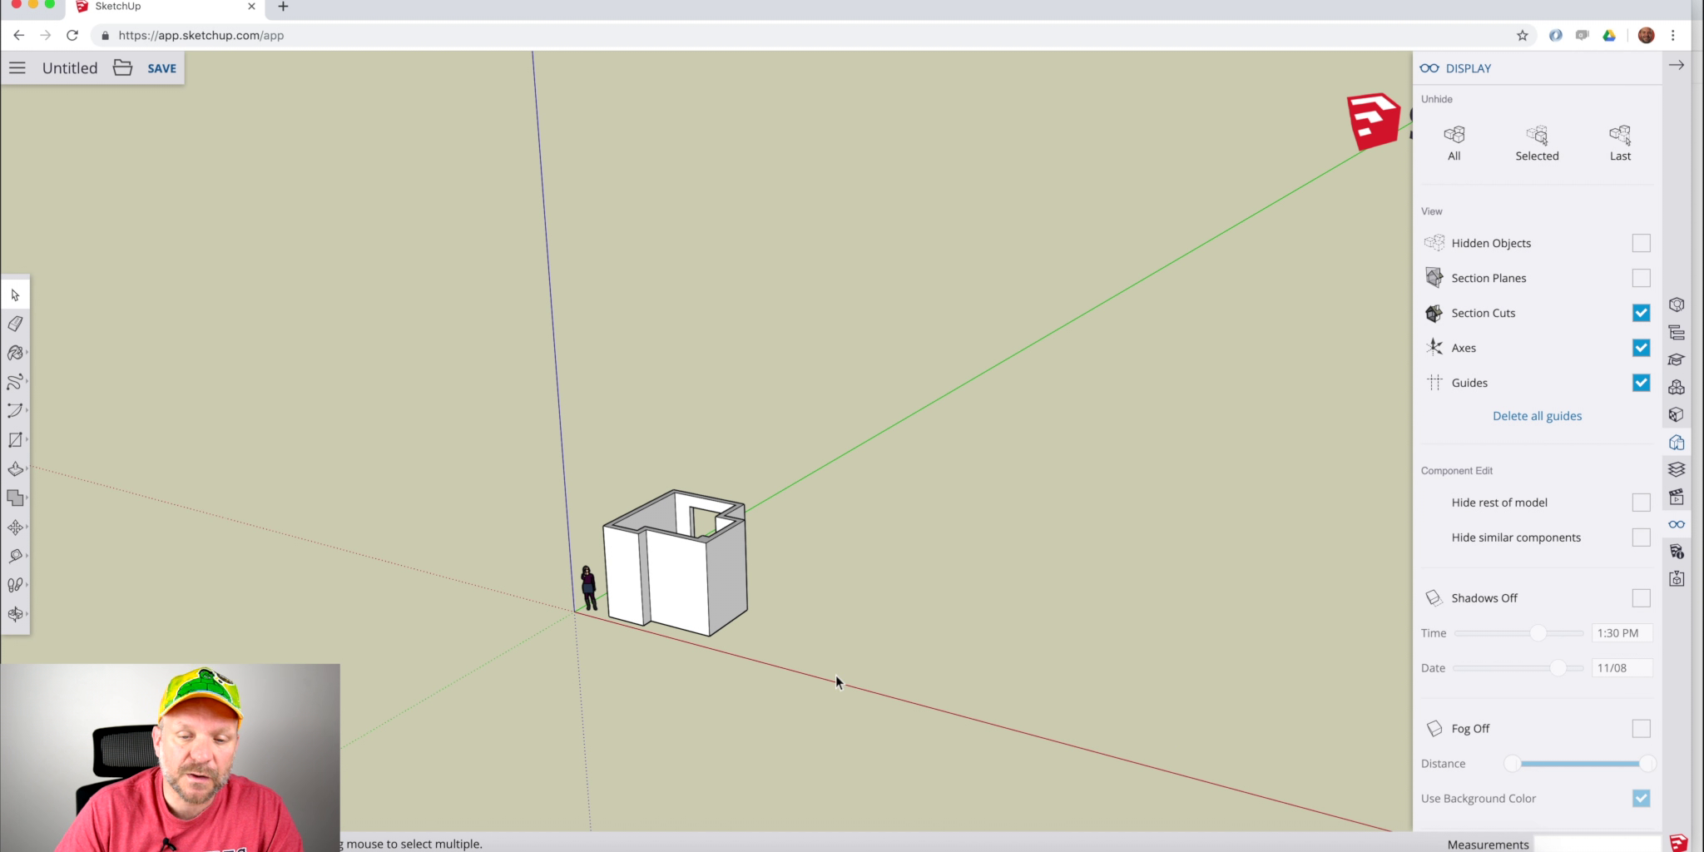
# Draw a narrow rectangle on the ground beside the room and Push/Pull it up into a thin slab.
pyautogui.press('r')
pyautogui.click(845, 635)
pyautogui.scroll(4, 913, 639)
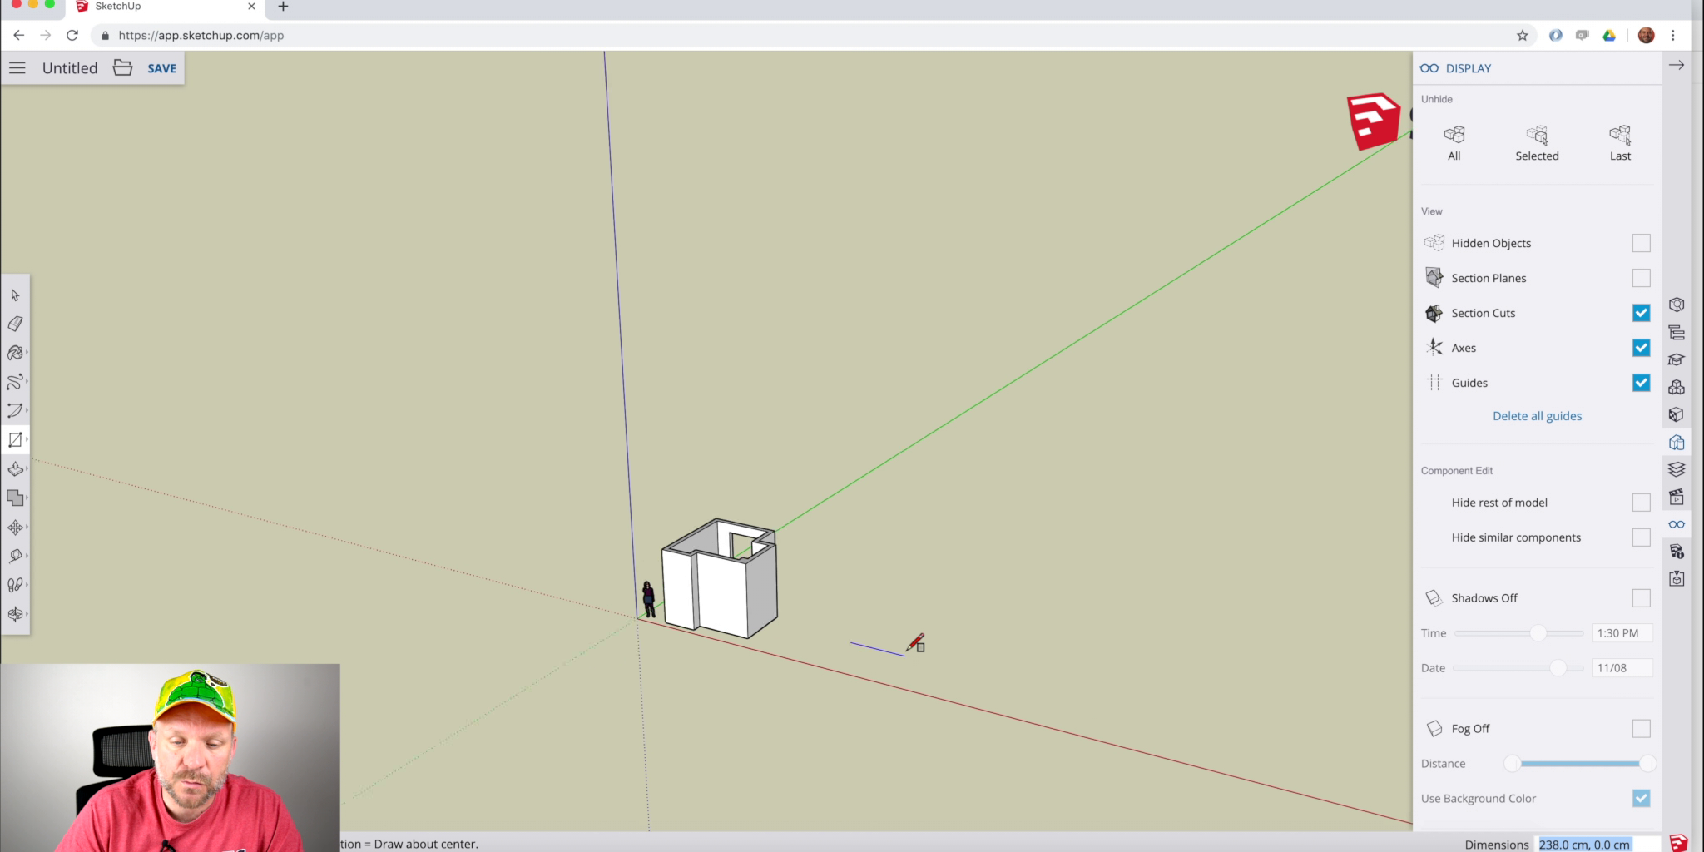
pyautogui.scroll(2, 907, 649)
pyautogui.click(921, 645)
pyautogui.press('p')
pyautogui.scroll(-2, 913, 649)
pyautogui.scroll(6, 913, 649)
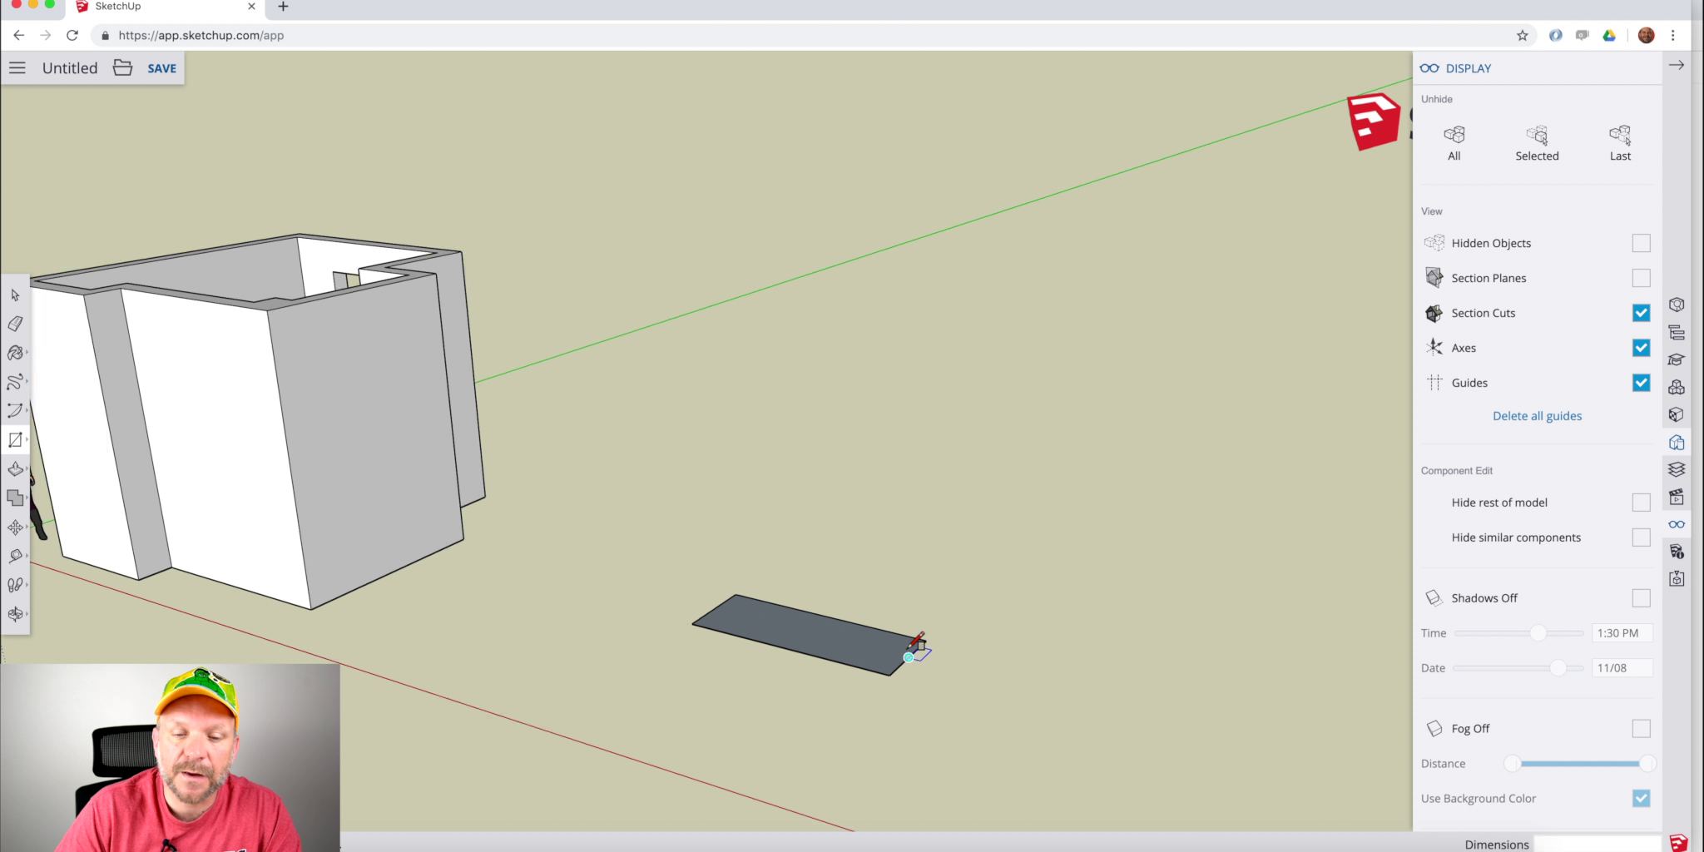
# Select the whole slab and make it a component named shelf.
pyautogui.press('space')
pyautogui.click(877, 650)
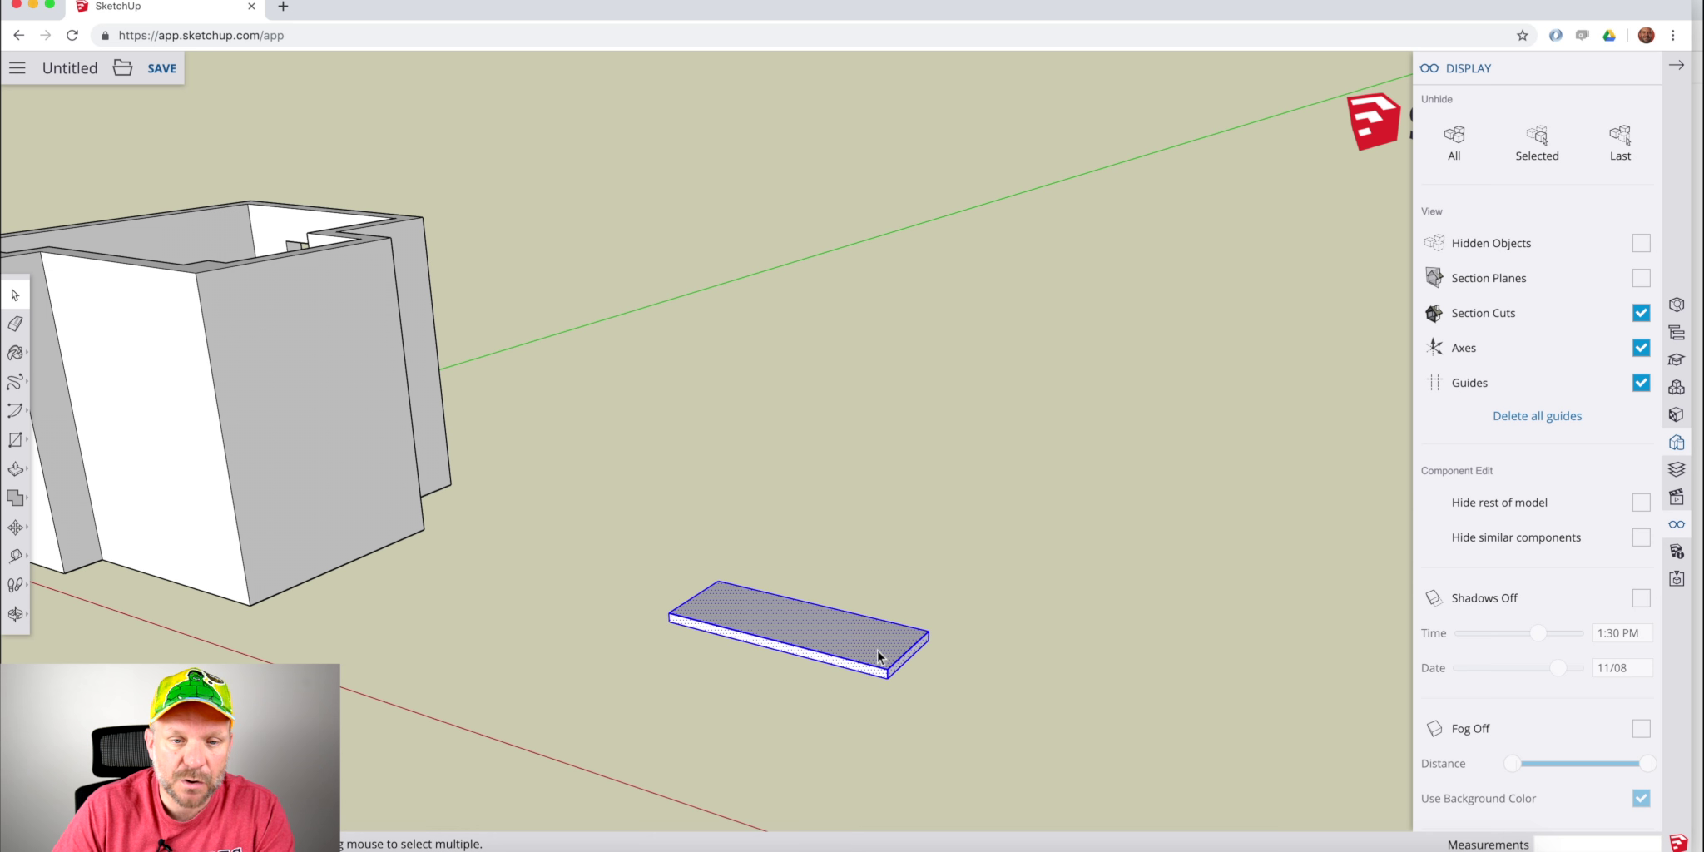
pyautogui.press('g')
pyautogui.write('shelf')
pyautogui.click(983, 663)
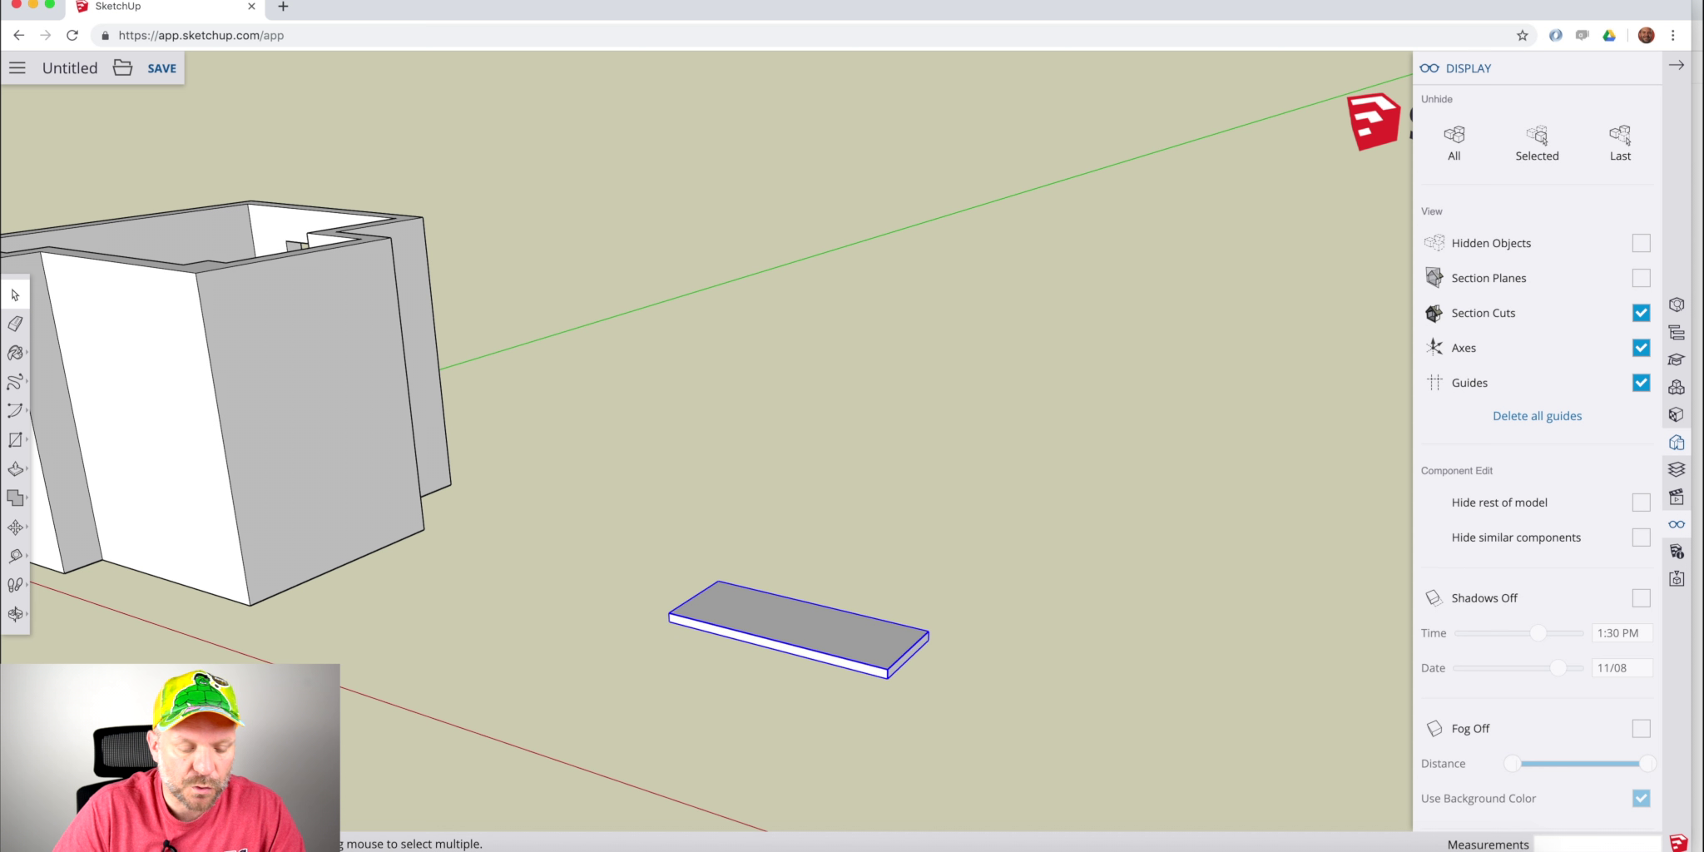
pyautogui.press('m')
pyautogui.scroll(-2, 932, 641)
pyautogui.scroll(5, 932, 641)
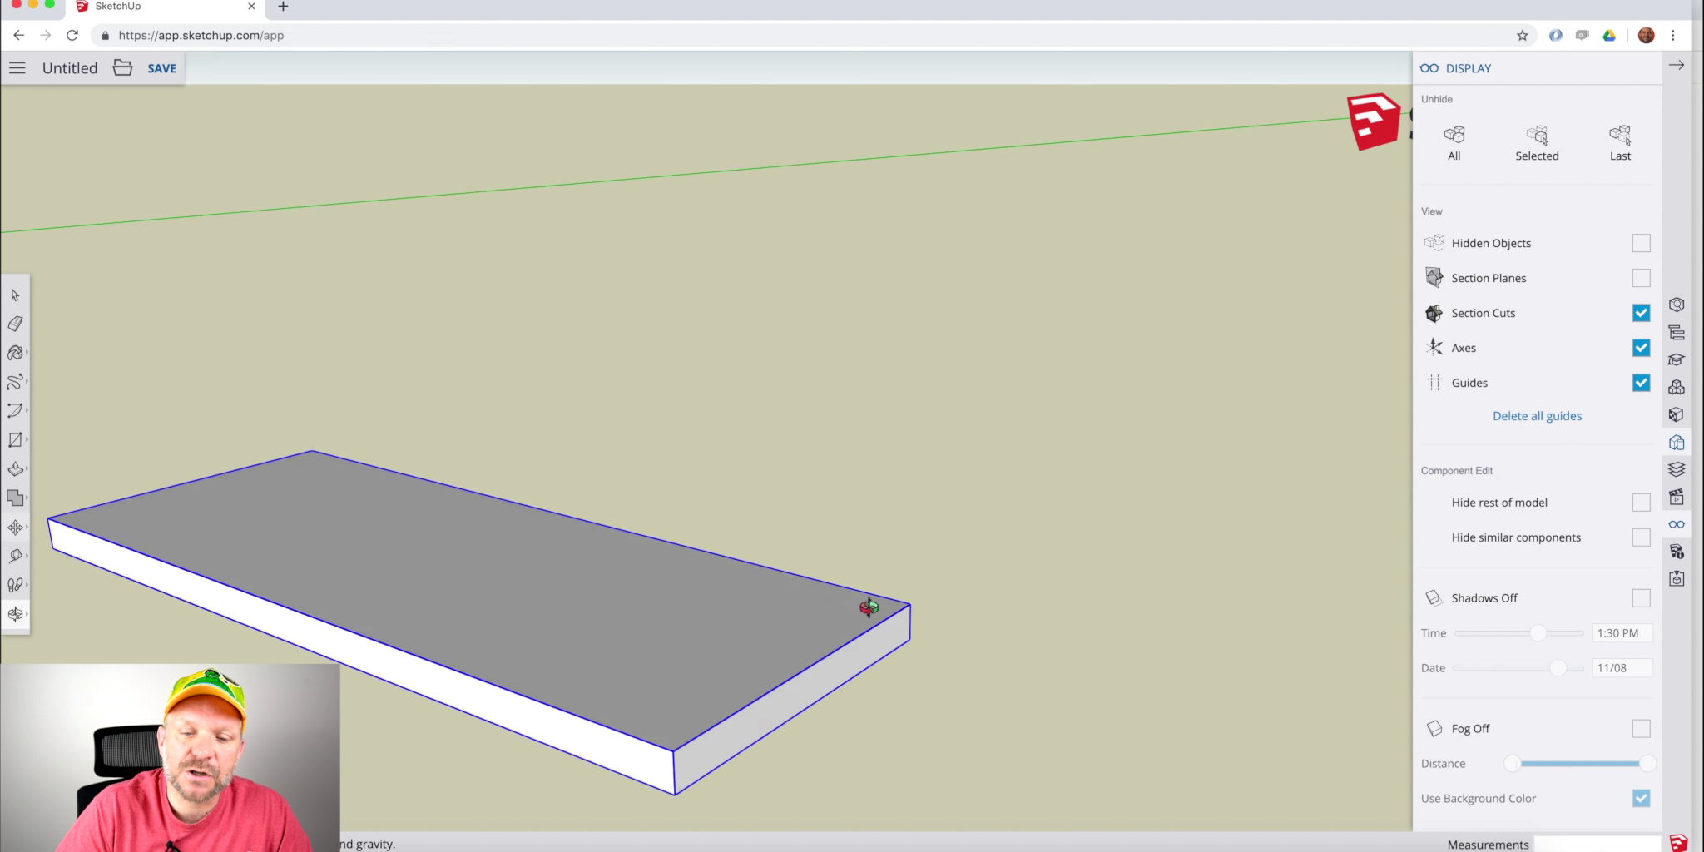
pyautogui.click(902, 638)
pyautogui.press('alt')
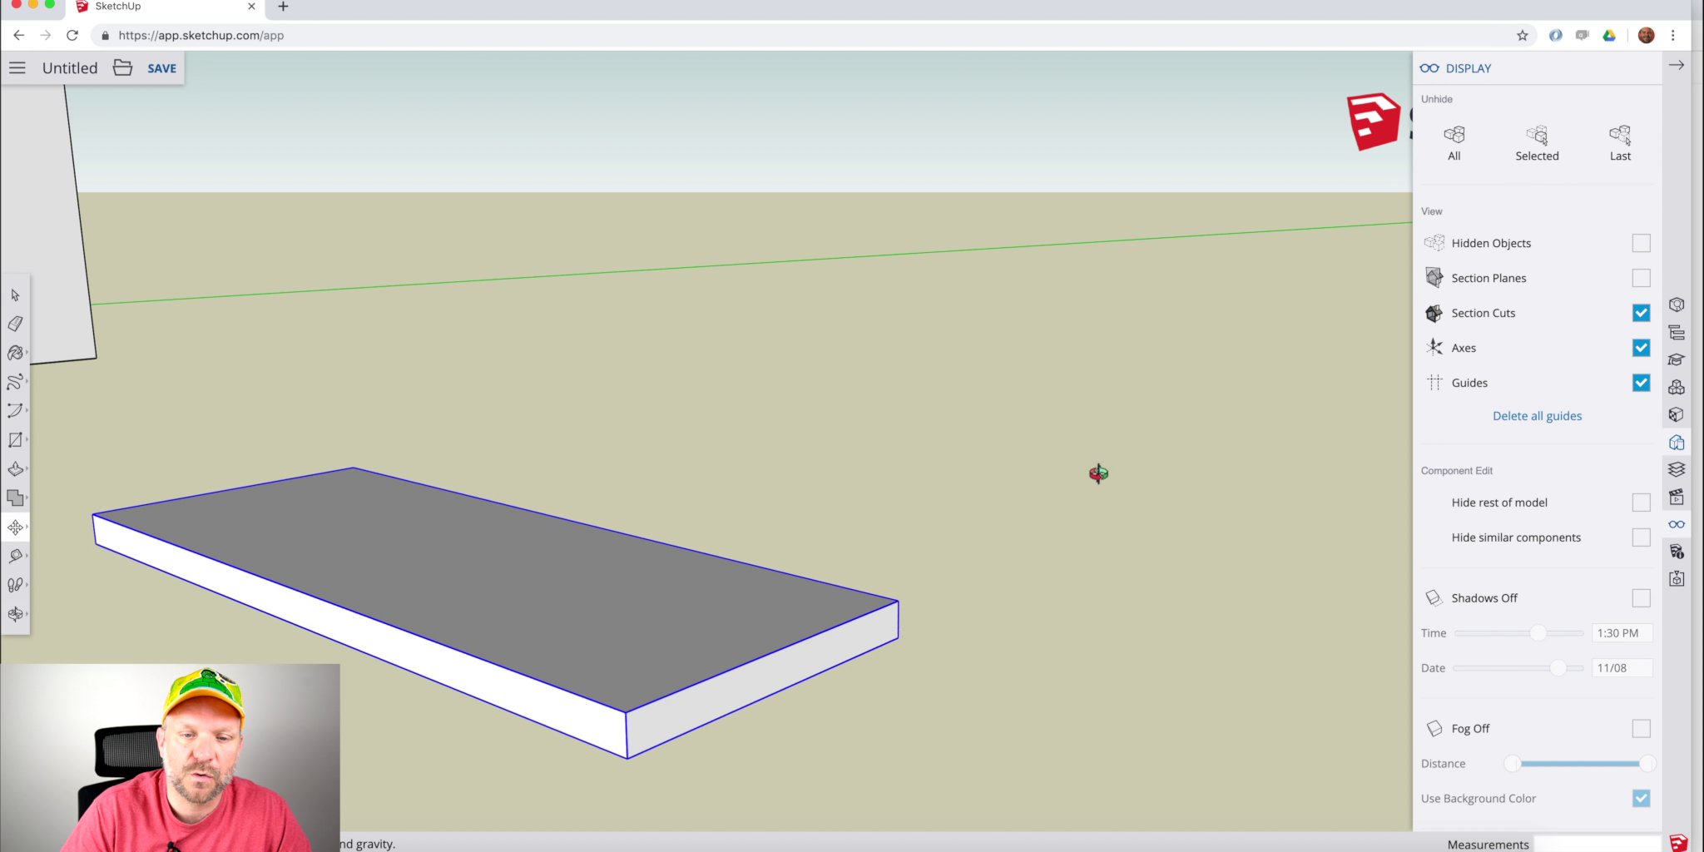
pyautogui.moveTo(1096, 476); pyautogui.dragTo(998, 407, button='middle')
pyautogui.press('Escape')
pyautogui.scroll(-2, 998, 407)
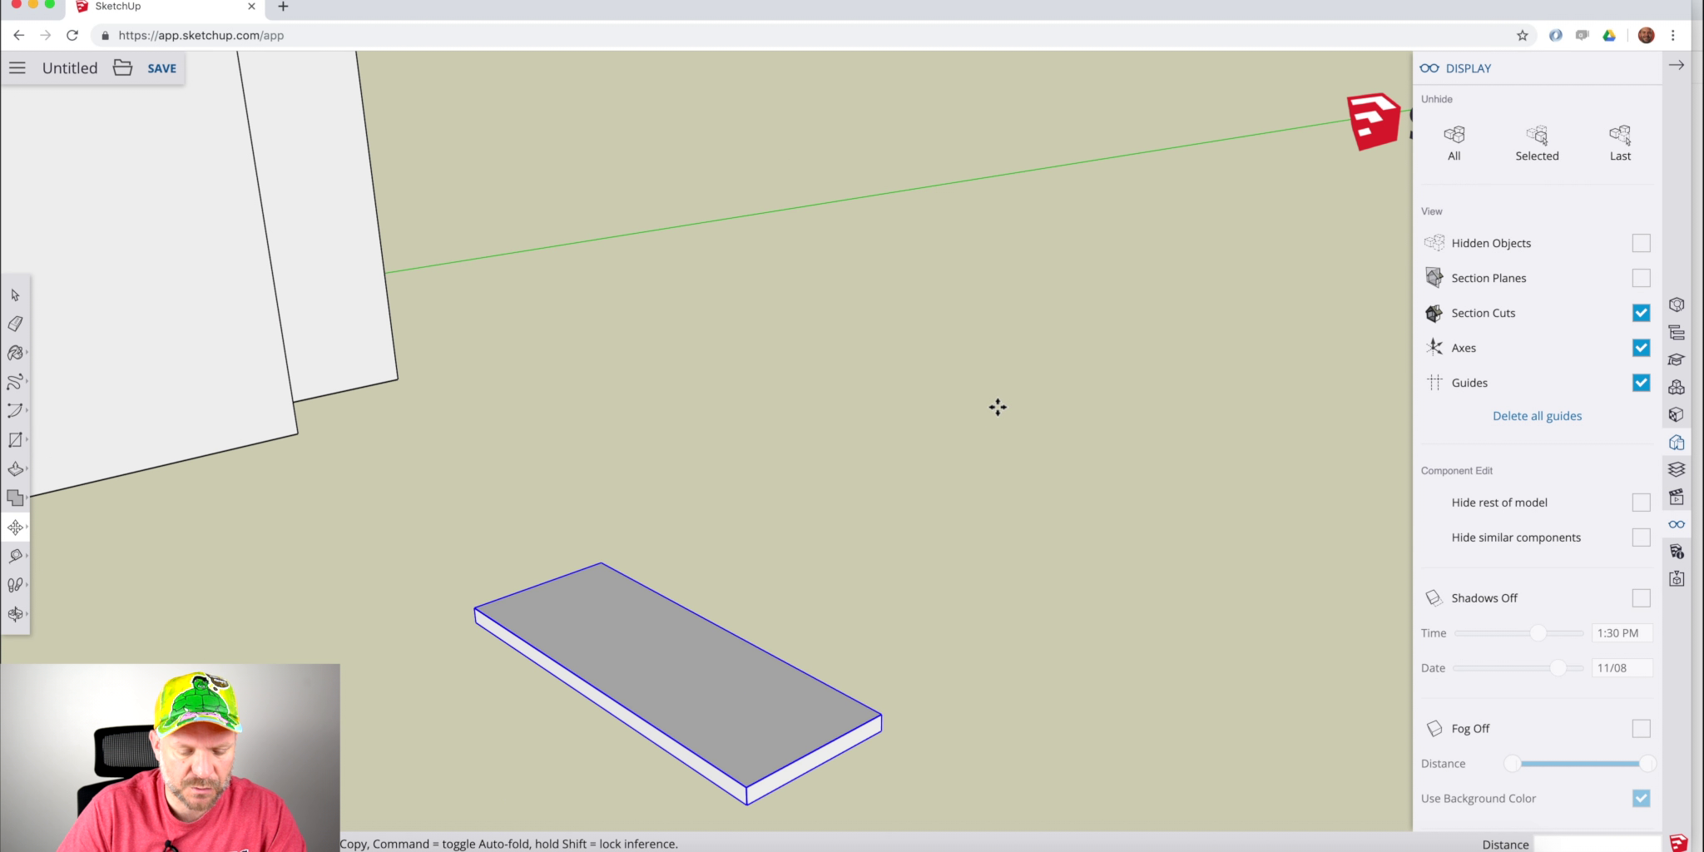
# Draw a guide path of two lines from the shelf's lower rear end corner, first horizontally backward and then vertically upward.
pyautogui.press('l')
pyautogui.click(882, 730)
pyautogui.click(992, 669)
pyautogui.click(994, 620)
pyautogui.press('space')
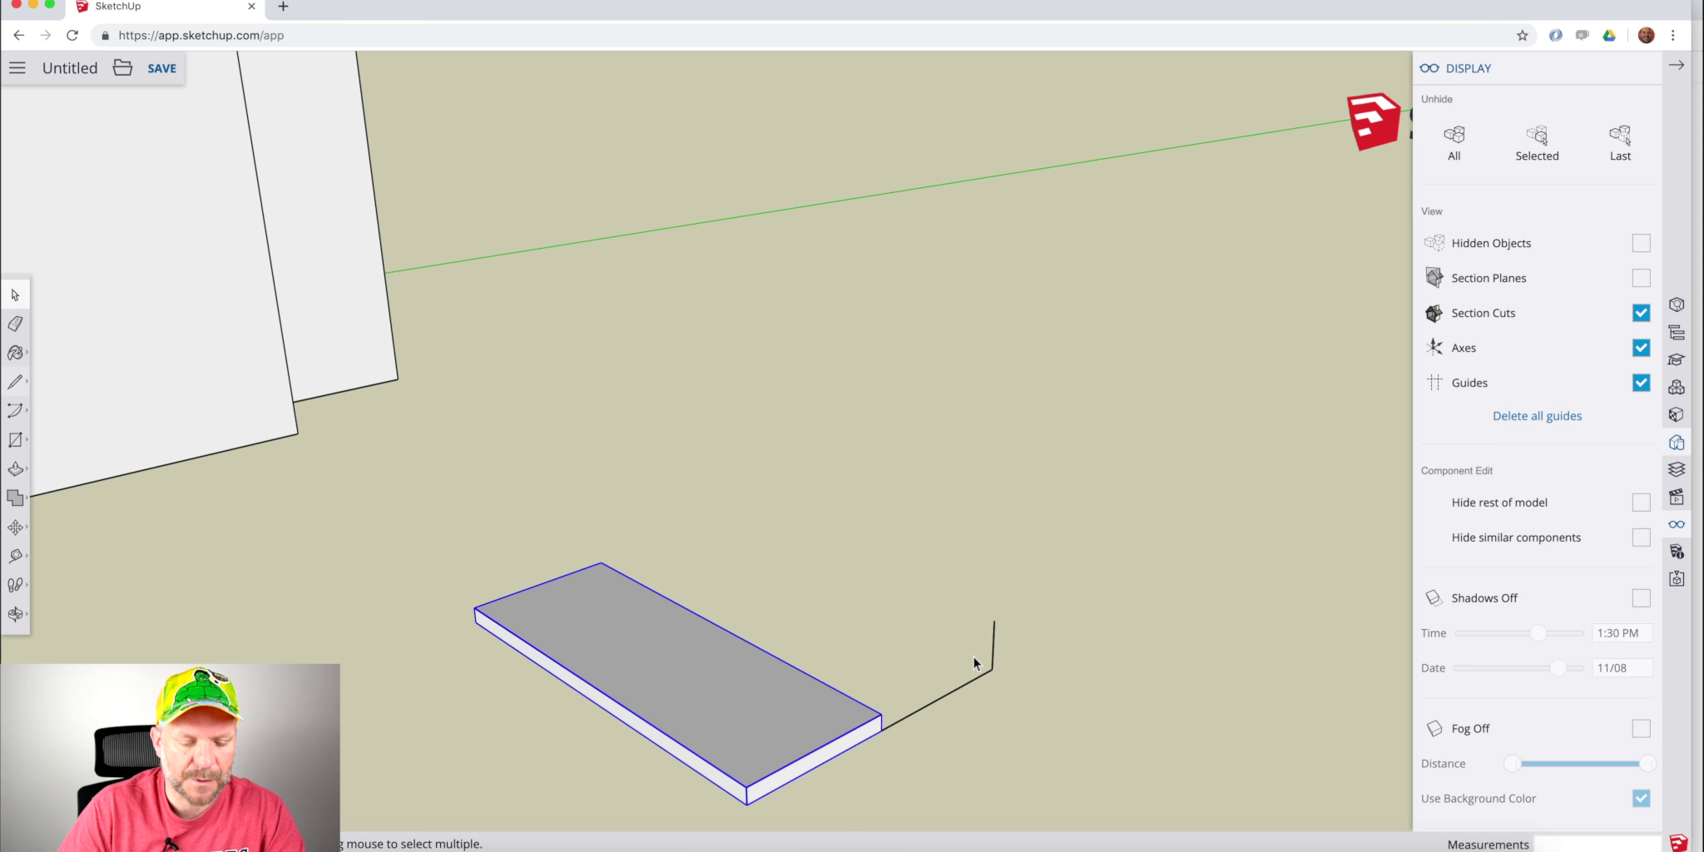
# Copy the shelf from its lower front corner to the guide path's upper end, about 163.7 cm away, and array it *5.
pyautogui.press('m')
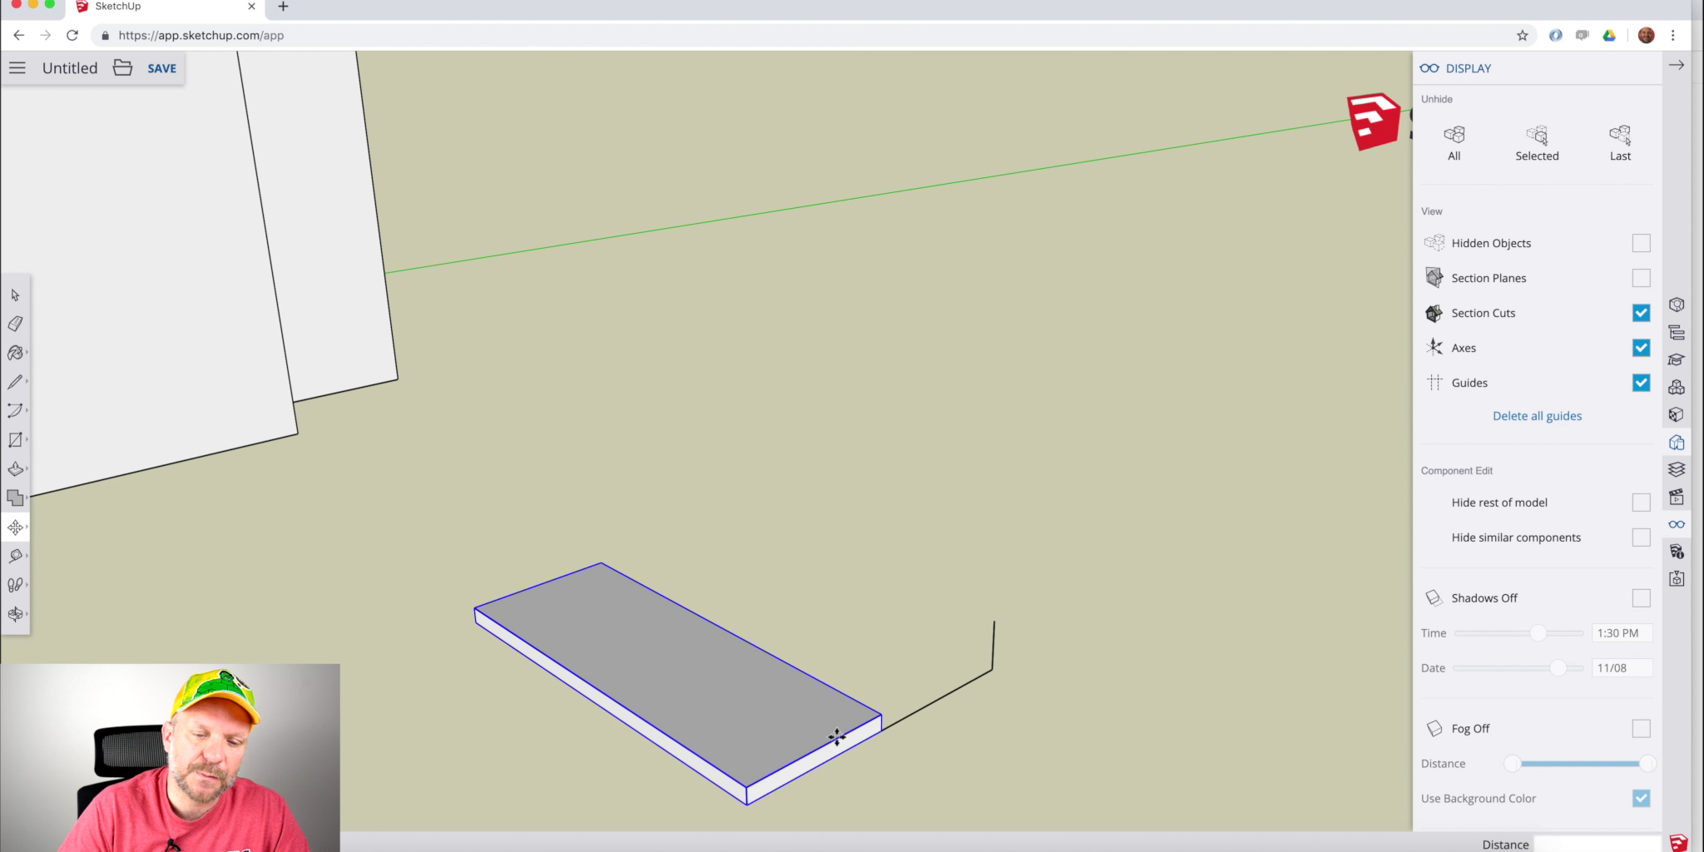
pyautogui.click(747, 804)
pyautogui.press('alt')
pyautogui.click(994, 620)
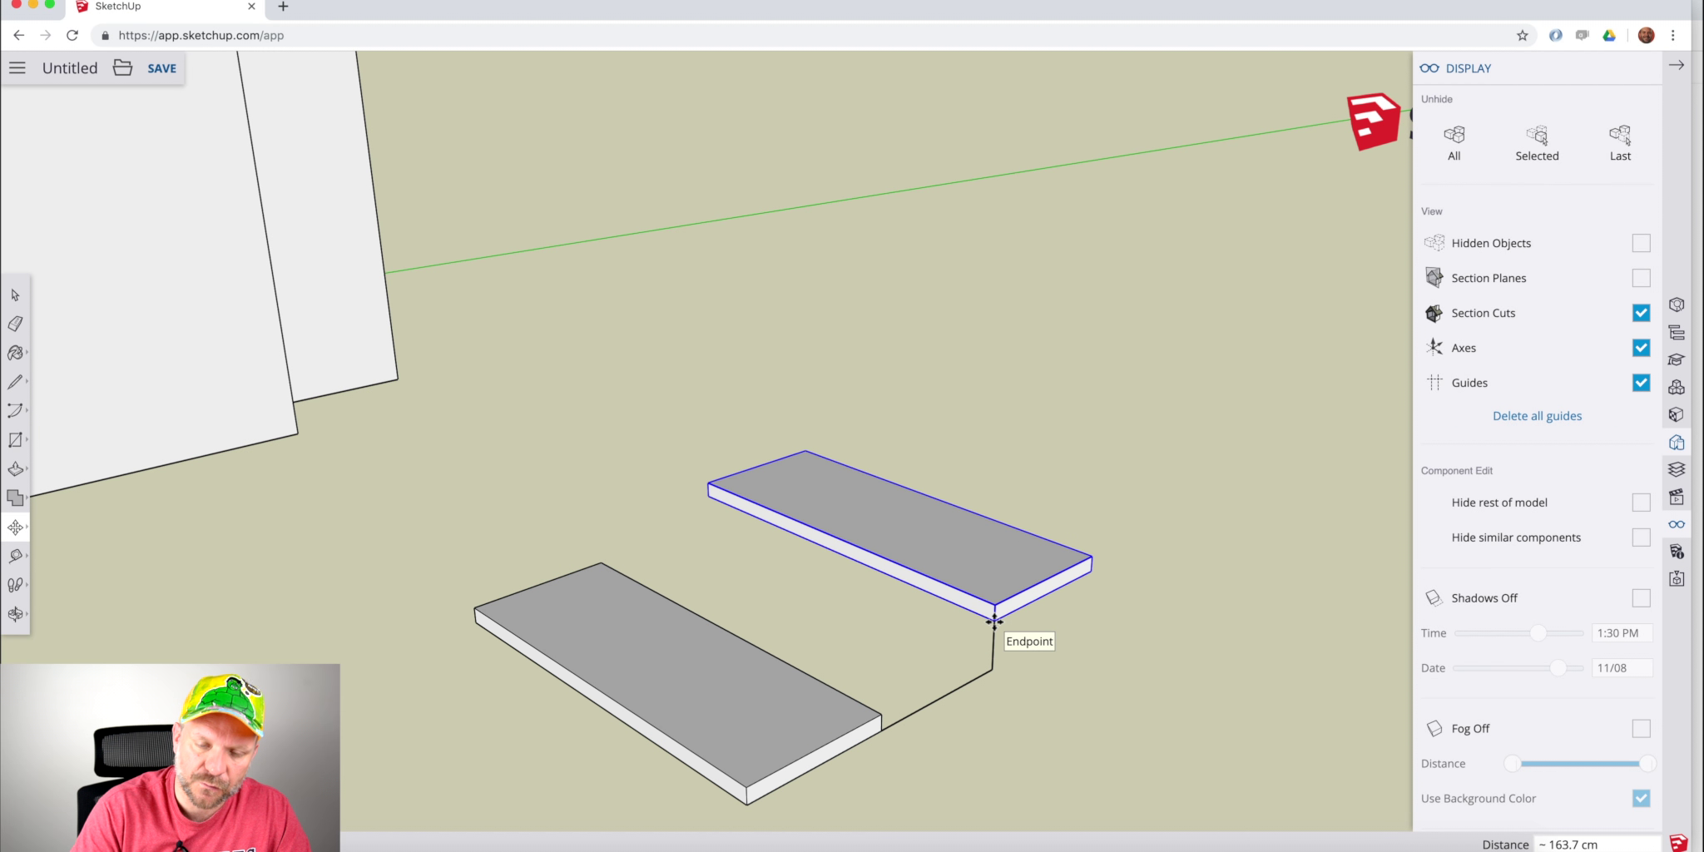
pyautogui.write('*5')
pyautogui.press('Return')
pyautogui.scroll(-5, 990, 622)
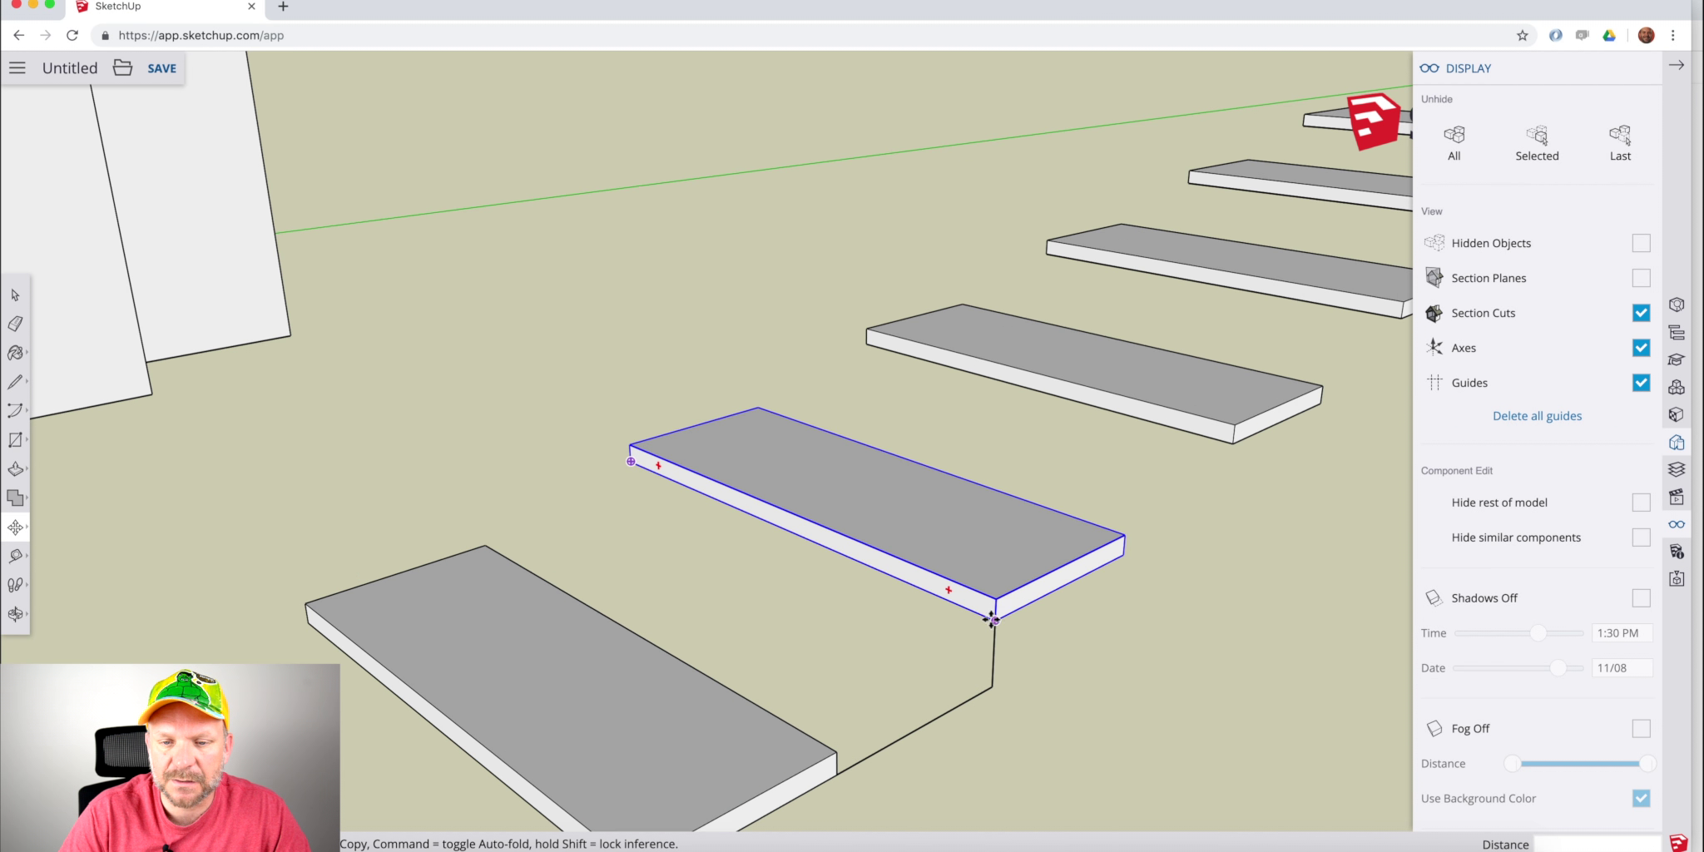
# Open the nearest shelf component for editing and draw an arc across the upper front corner of its end face.
pyautogui.moveTo(984, 622); pyautogui.dragTo(939, 676, button='middle')
pyautogui.doubleClick(939, 676)
pyautogui.scroll(10, 938, 676)
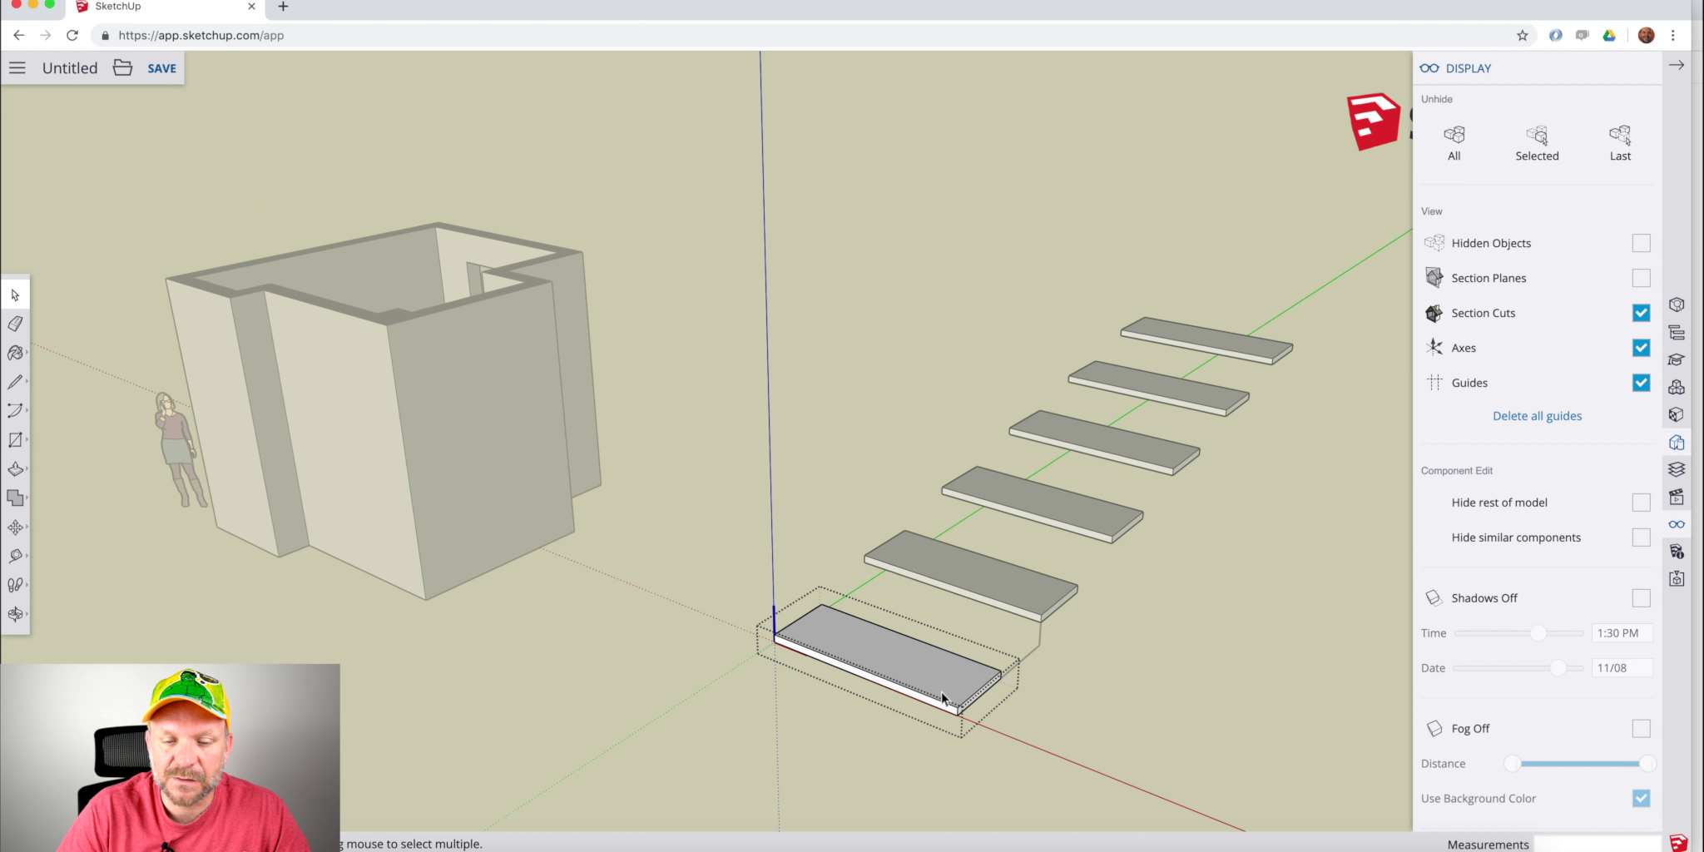
pyautogui.scroll(5, 863, 647)
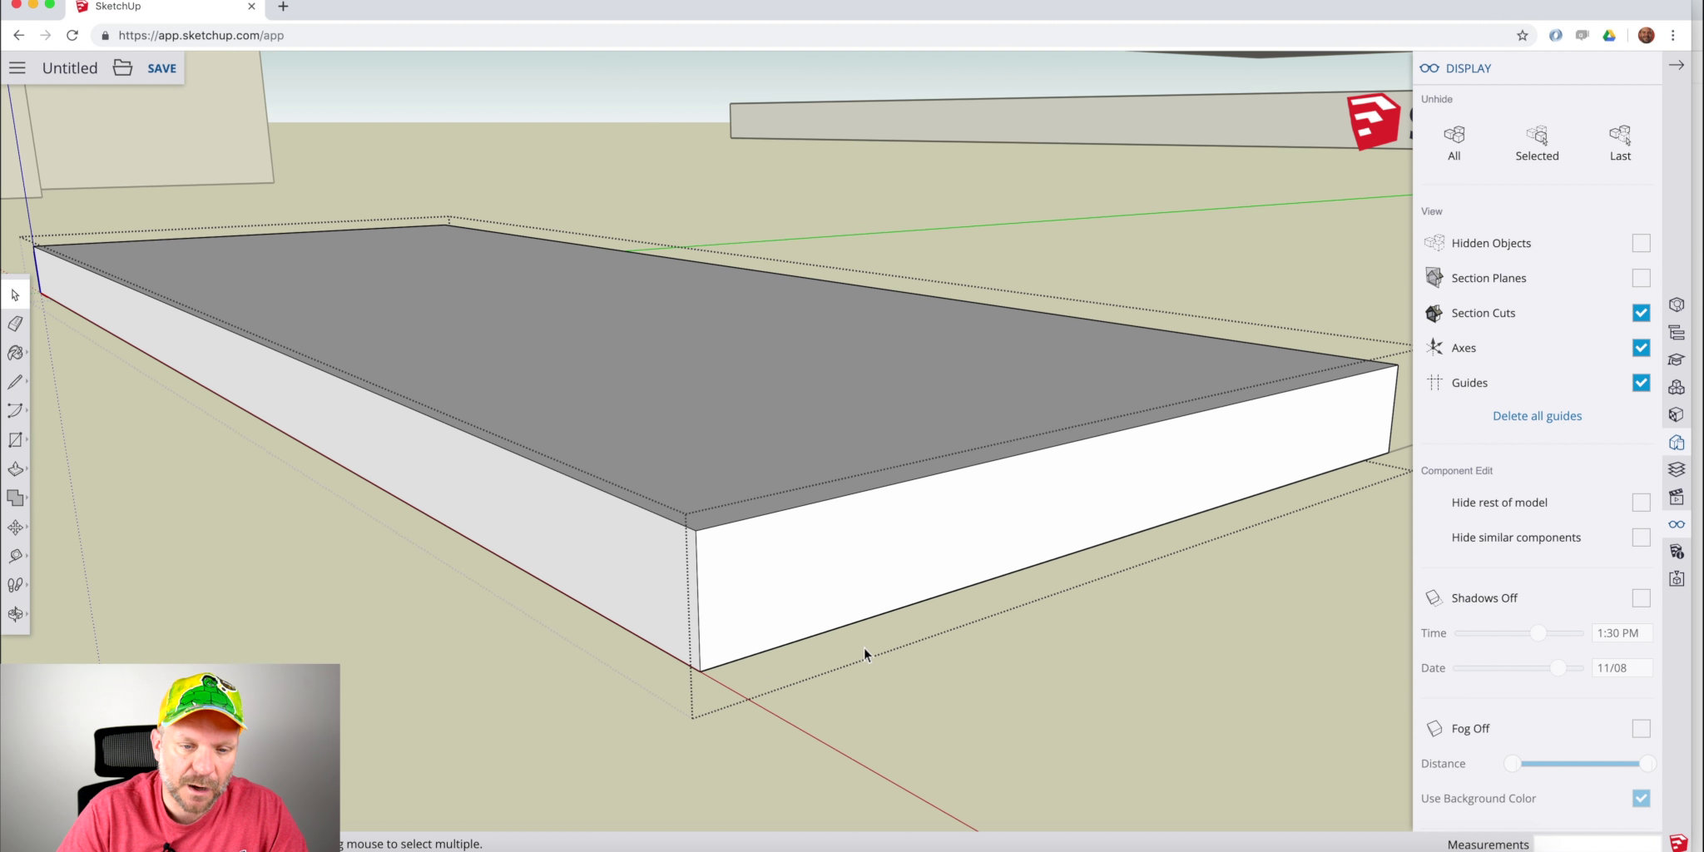
pyautogui.press('a')
pyautogui.click(697, 569)
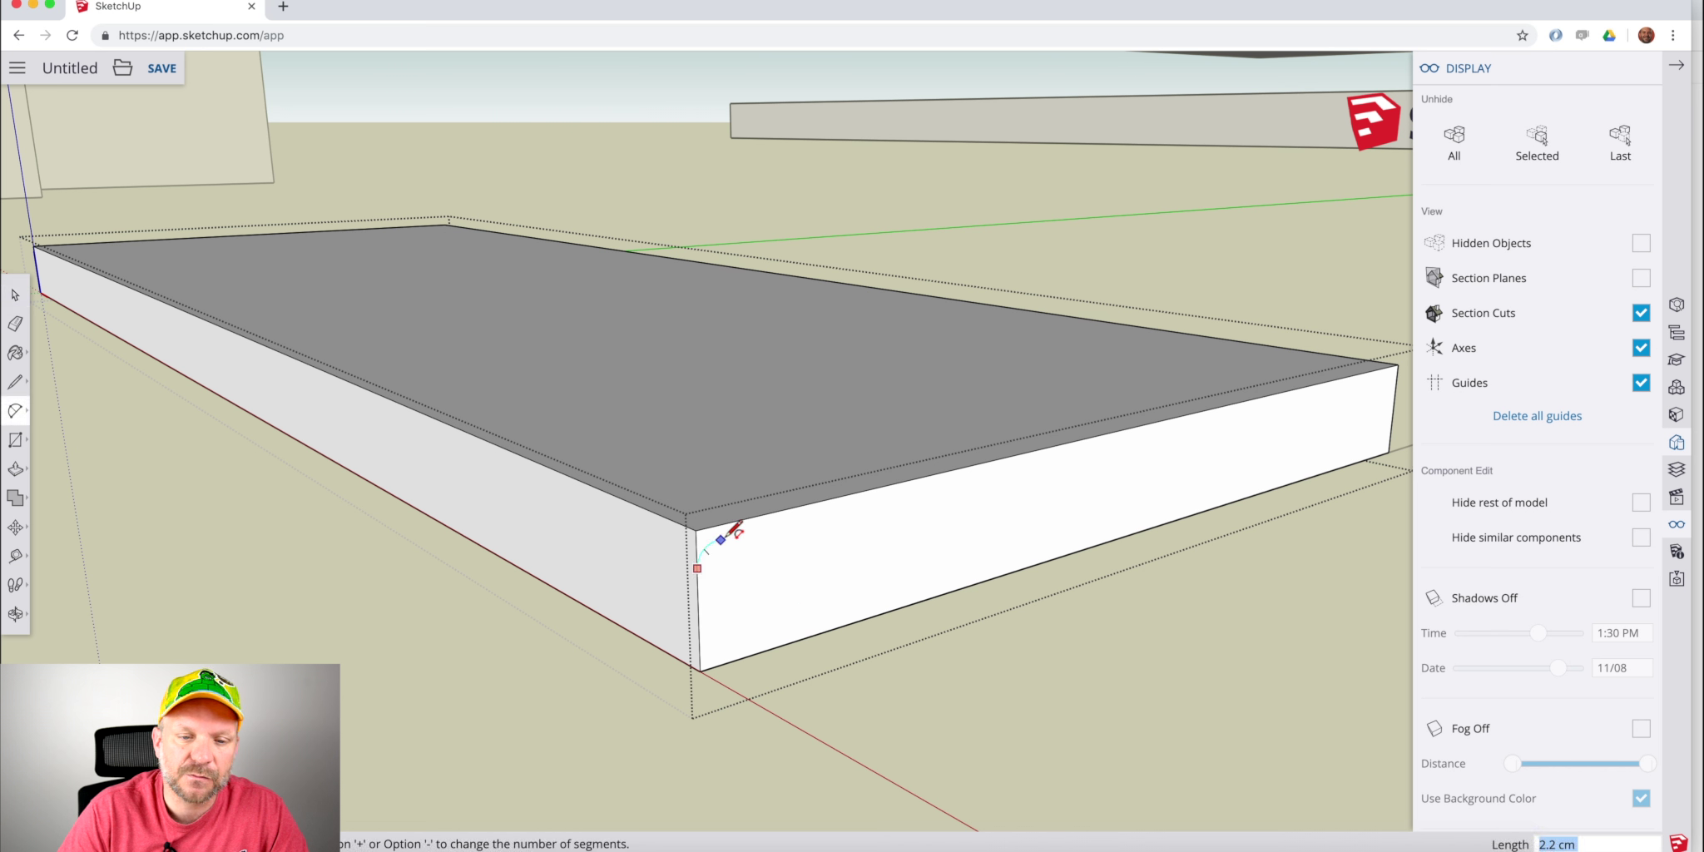
pyautogui.click(741, 519)
# Push/Pull the corner sliver about 227 cm along the shelf's full length to round off its upper front edge.
pyautogui.press('p')
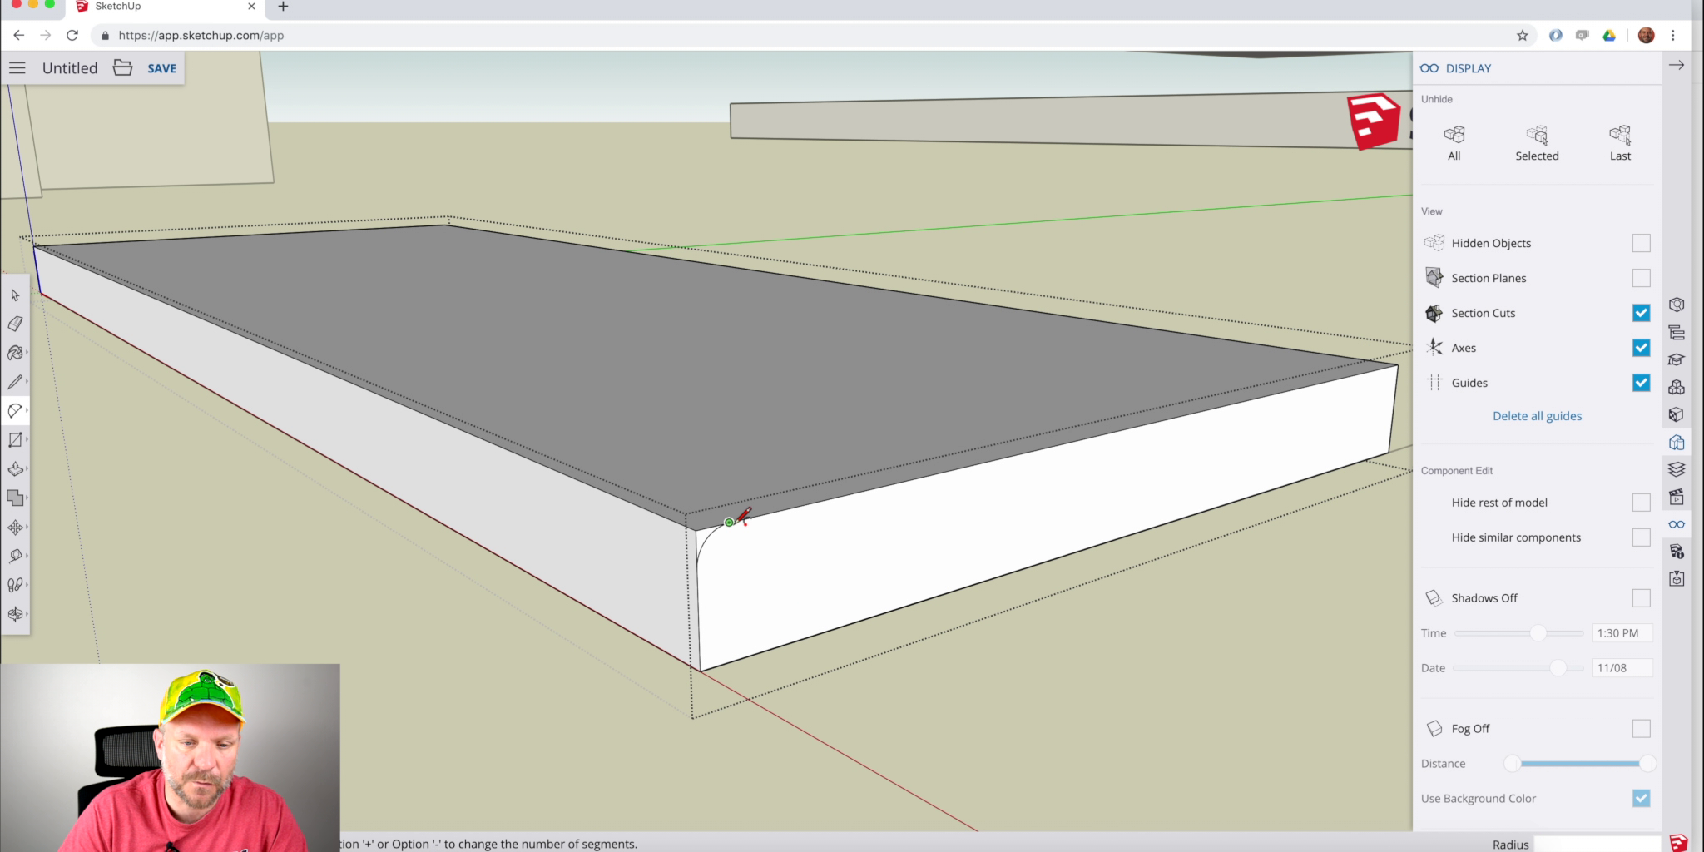
pyautogui.click(703, 543)
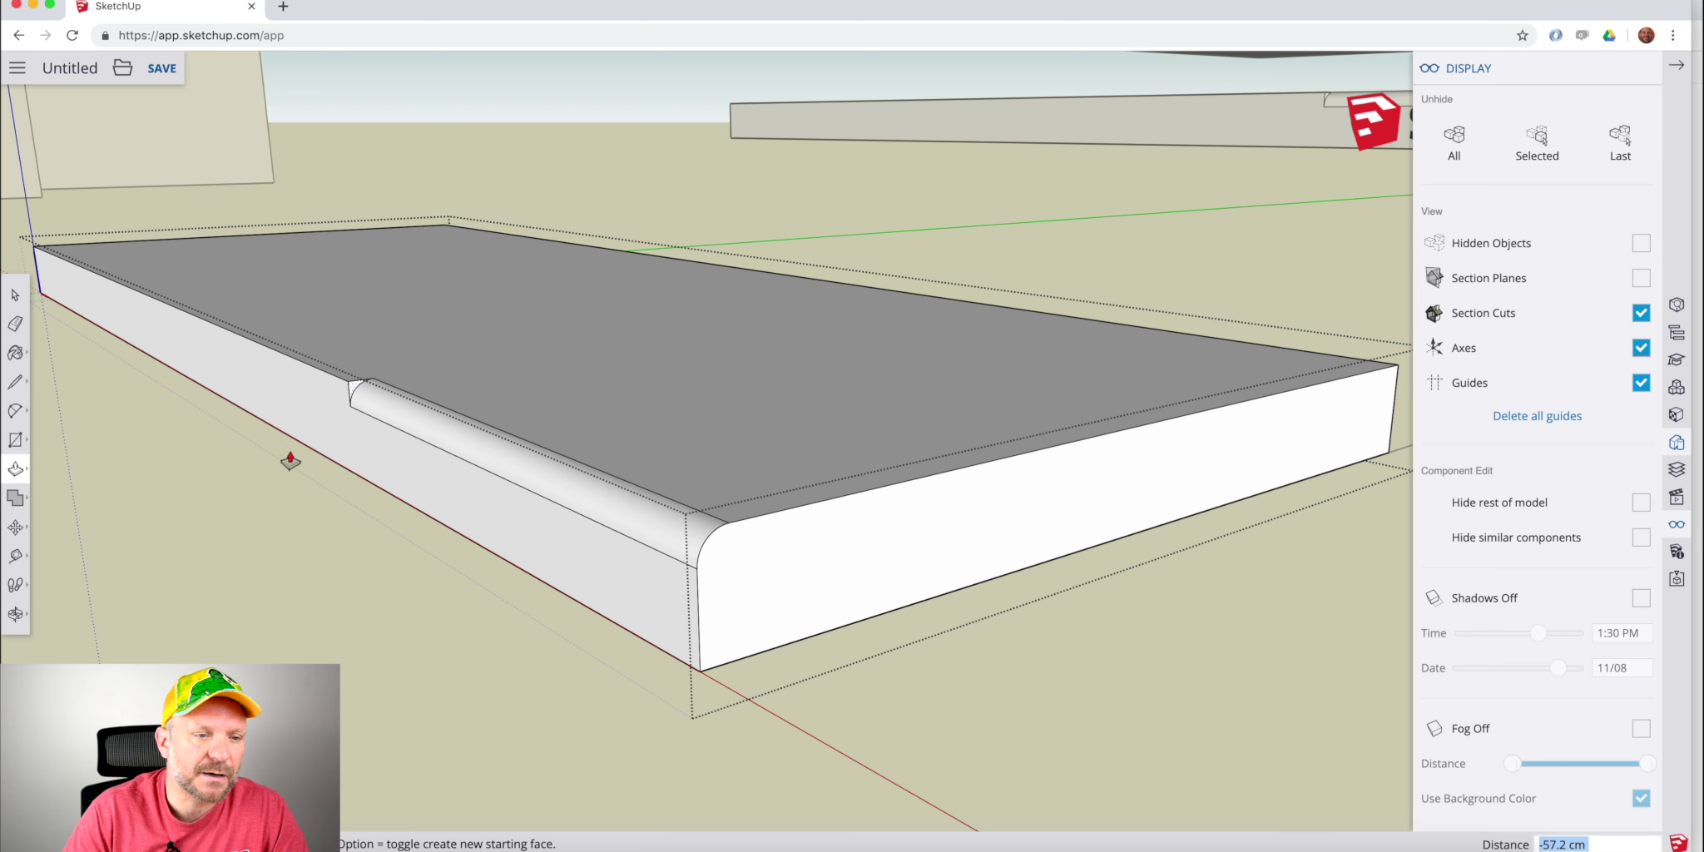
pyautogui.click(33, 252)
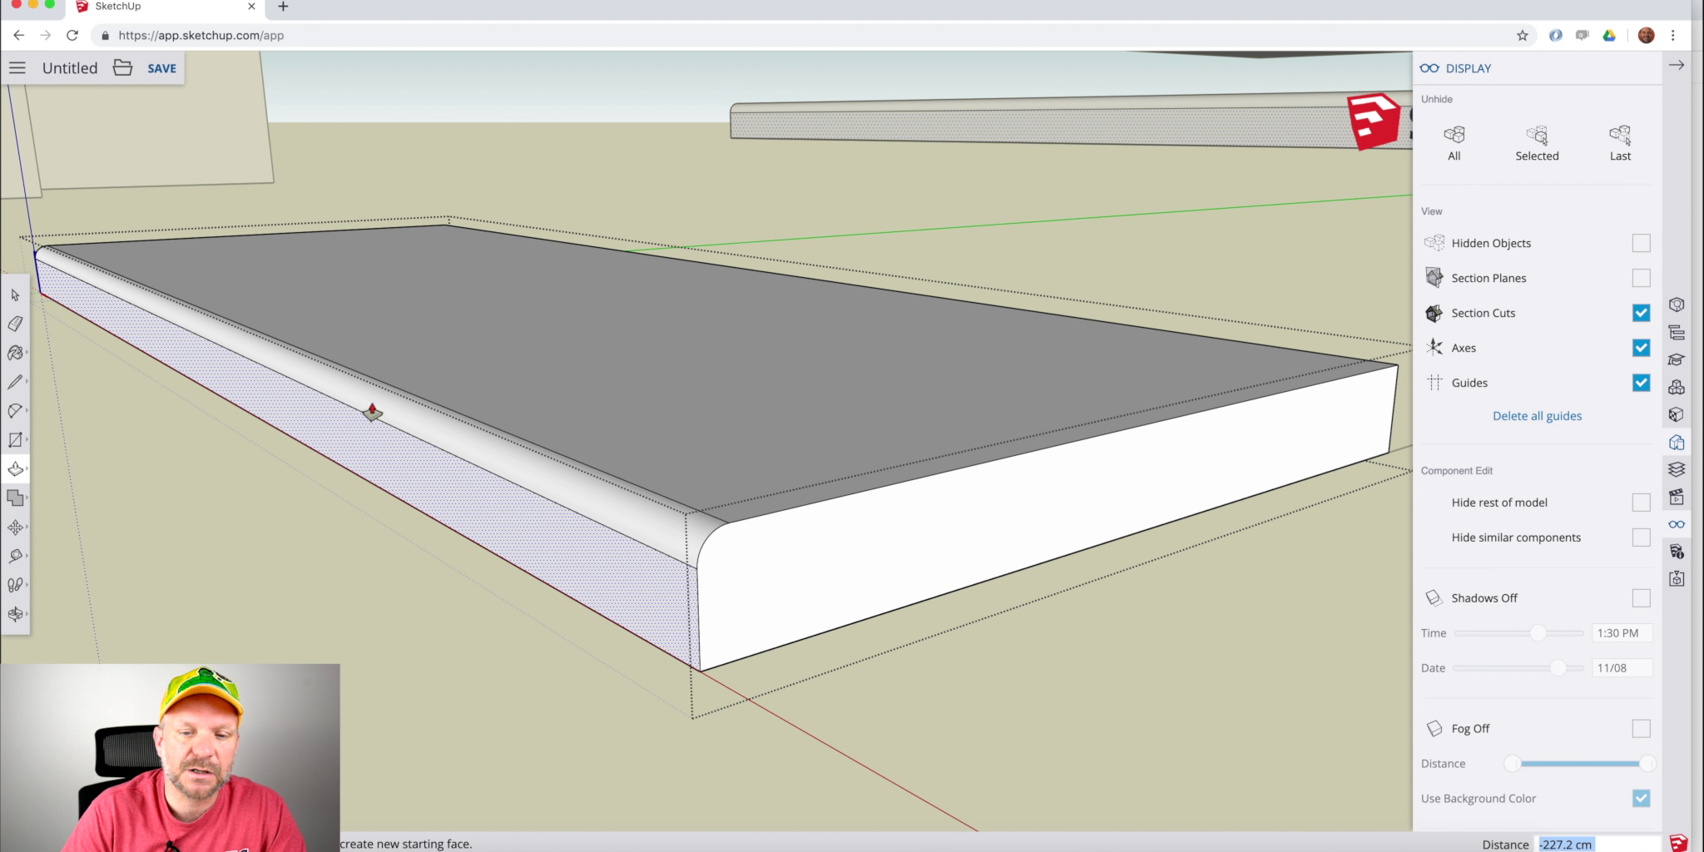
pyautogui.scroll(5, 696, 532)
pyautogui.press('space')
pyautogui.scroll(-10, 663, 561)
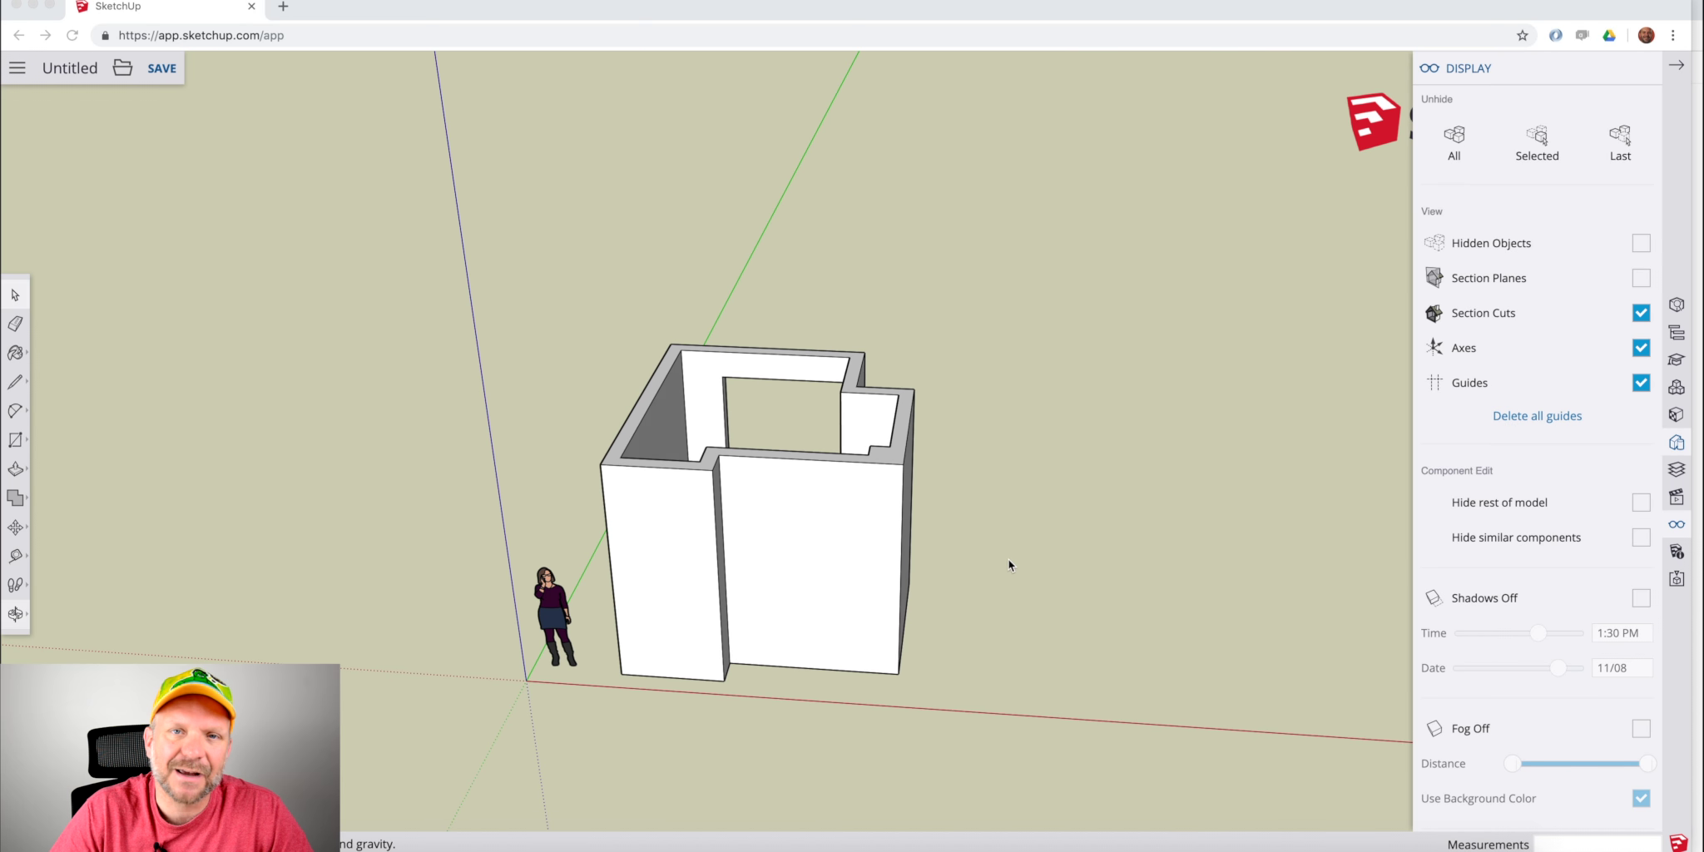
# Draw a long, narrow rectangle on the ground beside the room and Push/Pull it up into a freestanding wall.
pyautogui.moveTo(1008, 563)
pyautogui.mouseDown(button='middle')
pyautogui.moveTo(932, 532)
pyautogui.moveTo(991, 525)
pyautogui.moveTo(786, 529)
pyautogui.moveTo(882, 559)
pyautogui.moveTo(767, 568)
pyautogui.mouseUp(button='middle')
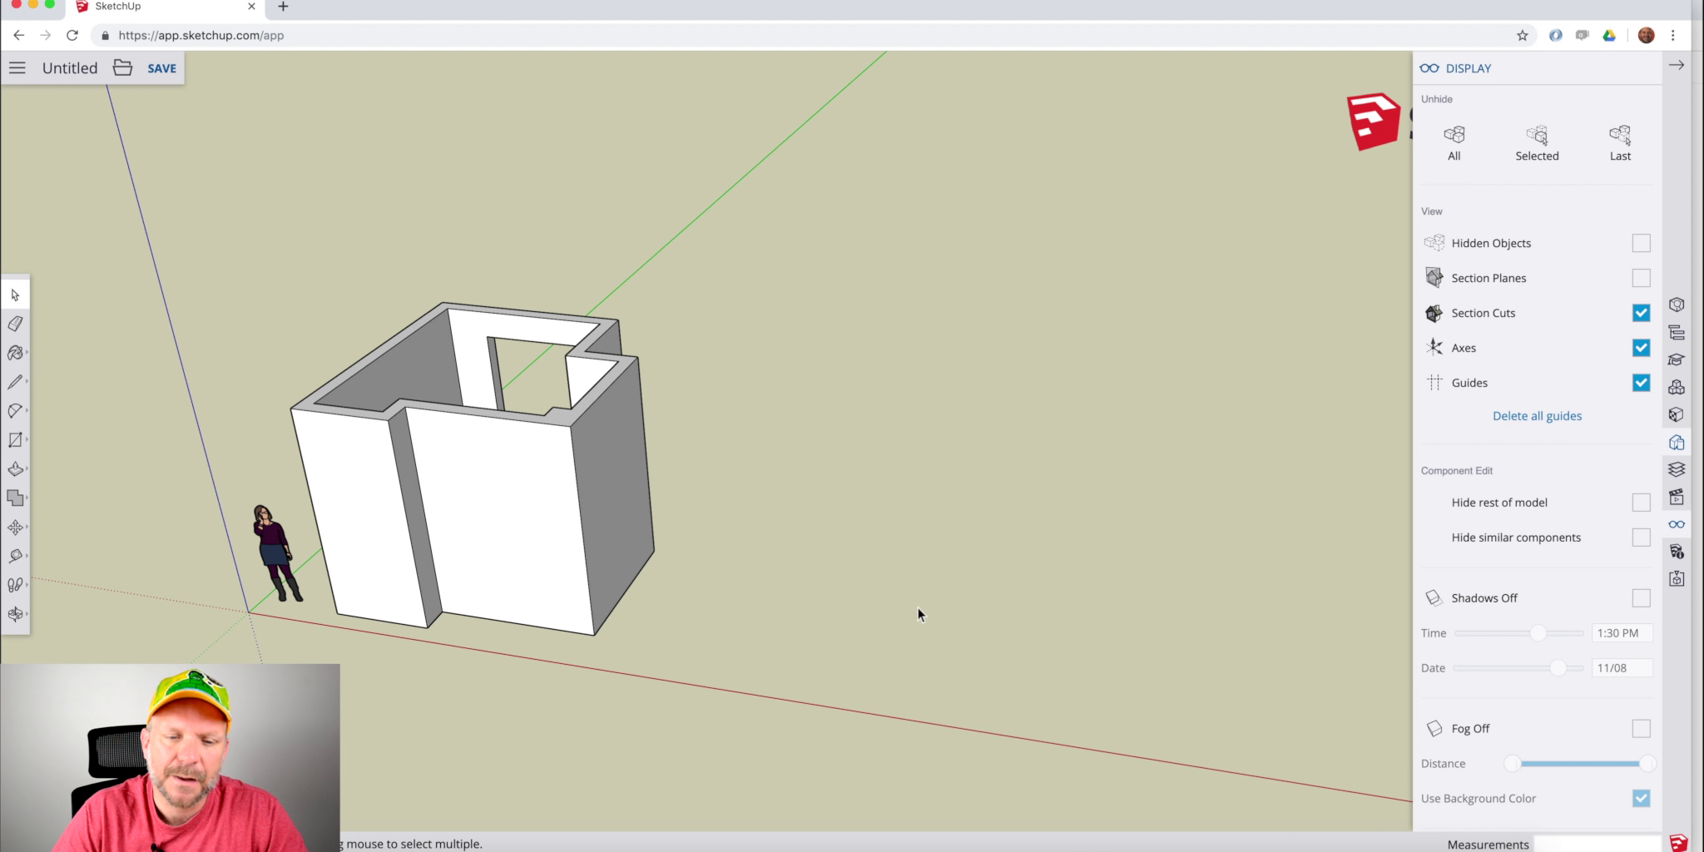
pyautogui.press('r')
pyautogui.click(807, 604)
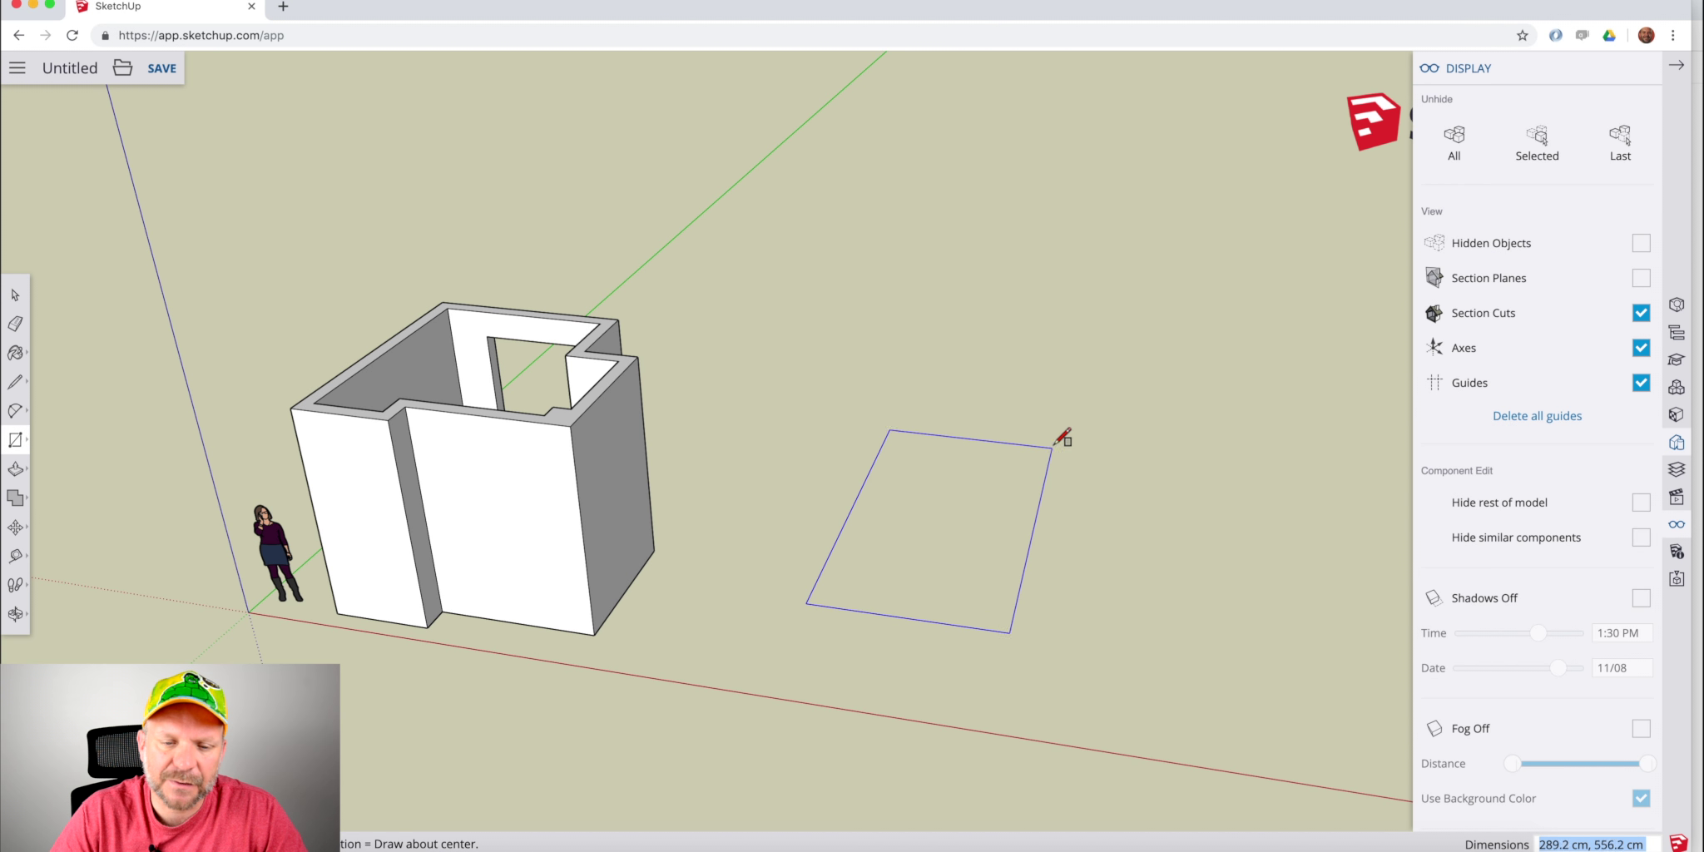
pyautogui.click(916, 402)
pyautogui.press('p')
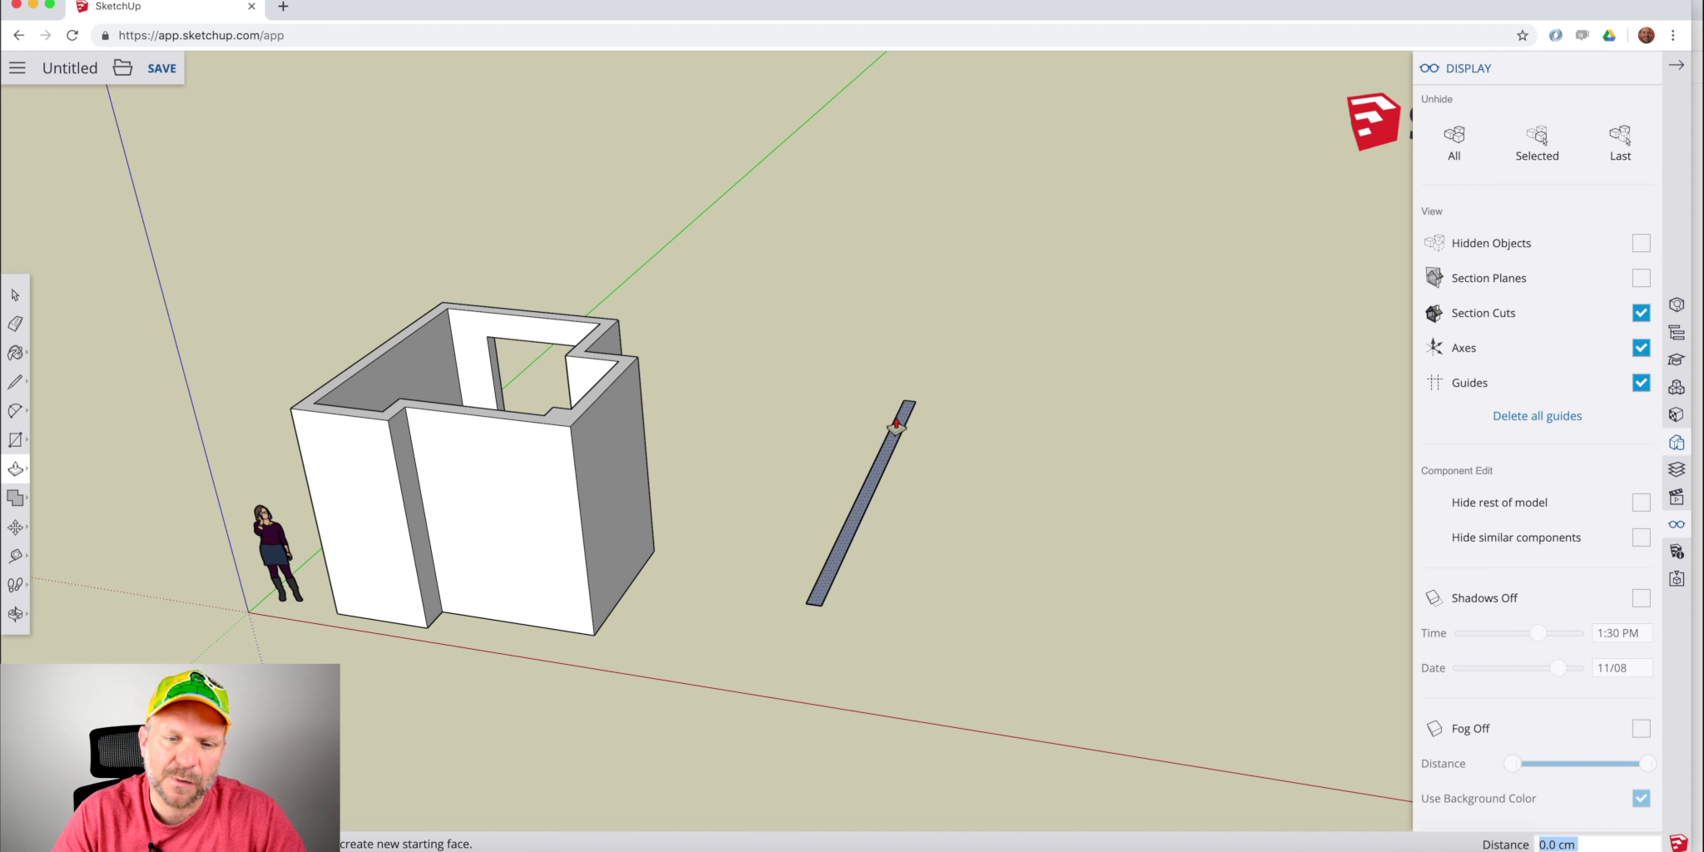
pyautogui.moveTo(902, 426); pyautogui.dragTo(907, 241)
pyautogui.press('space')
# Draw a tall door-shaped rectangle on the freestanding wall's front face, starting from the base edge.
pyautogui.moveTo(944, 531); pyautogui.dragTo(696, 487, button='middle')
pyautogui.scroll(3, 901, 513)
pyautogui.press('r')
pyautogui.click(847, 552)
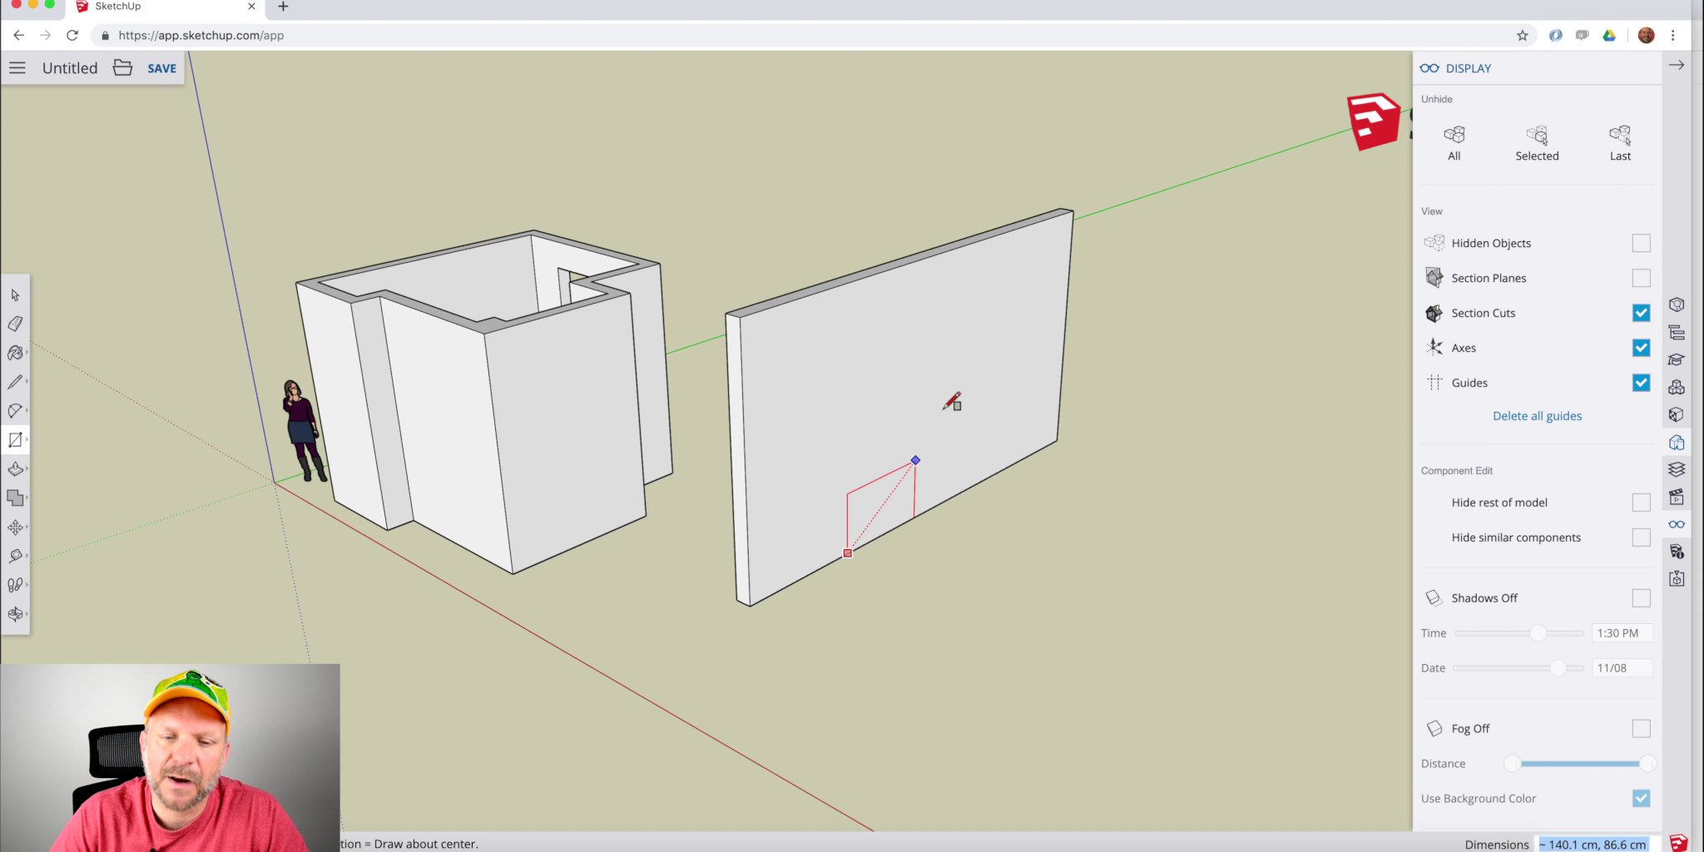
pyautogui.click(991, 302)
pyautogui.press('space')
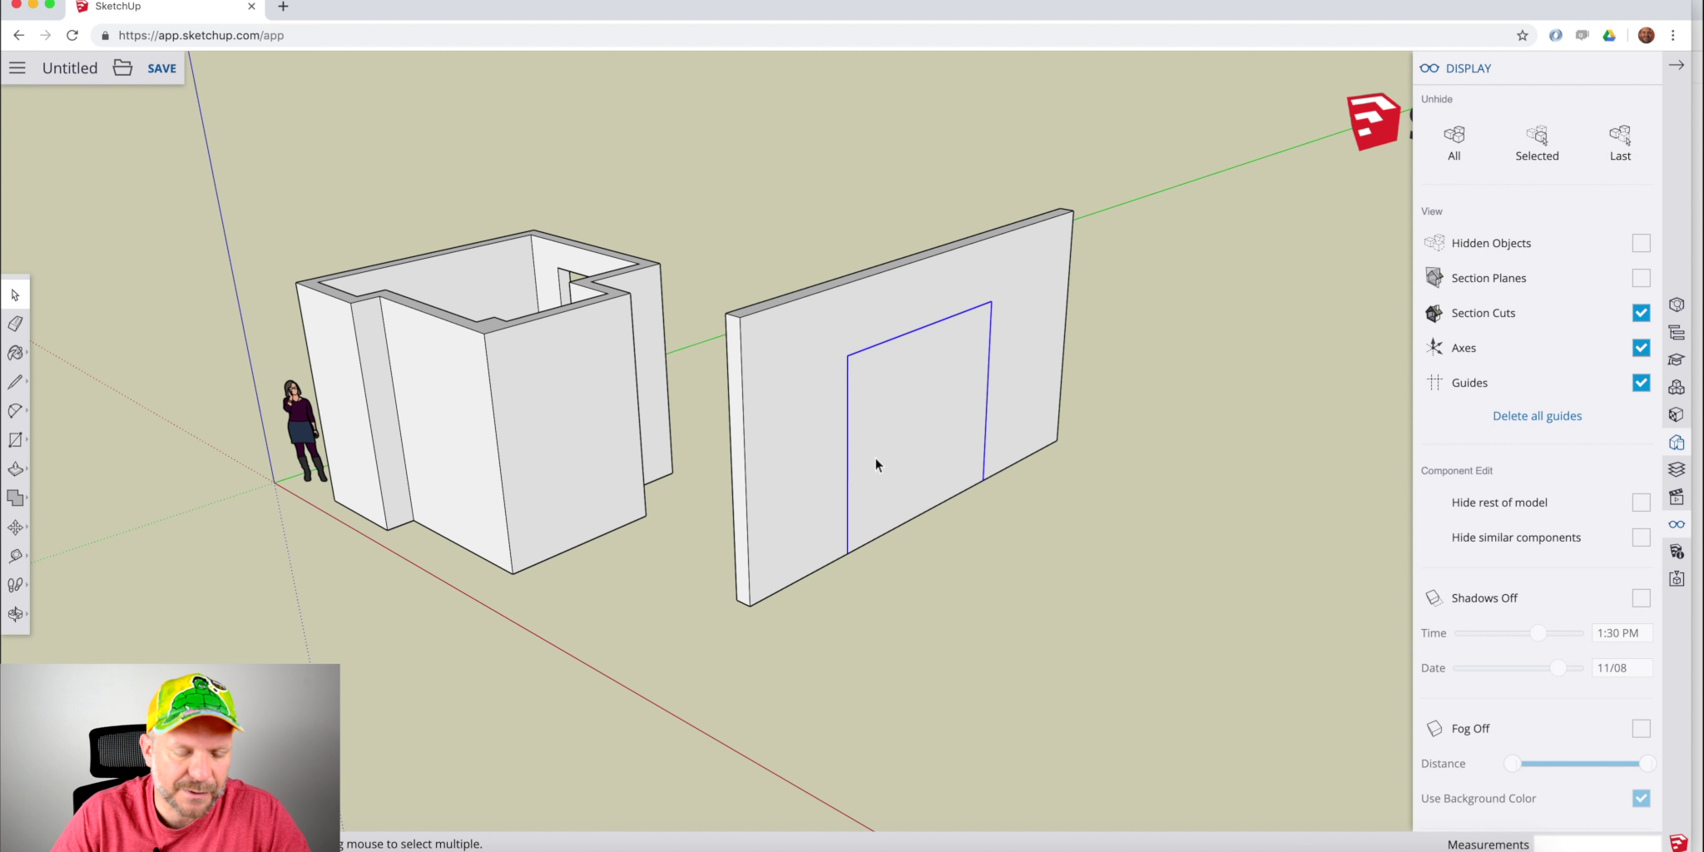
# Offset the door outline slightly inward and Push/Pull the resulting frame about 63.8 cm out from the wall.
pyautogui.press('f')
pyautogui.click(852, 466)
pyautogui.click(866, 474)
pyautogui.press('p')
pyautogui.scroll(2, 847, 473)
pyautogui.click(909, 498)
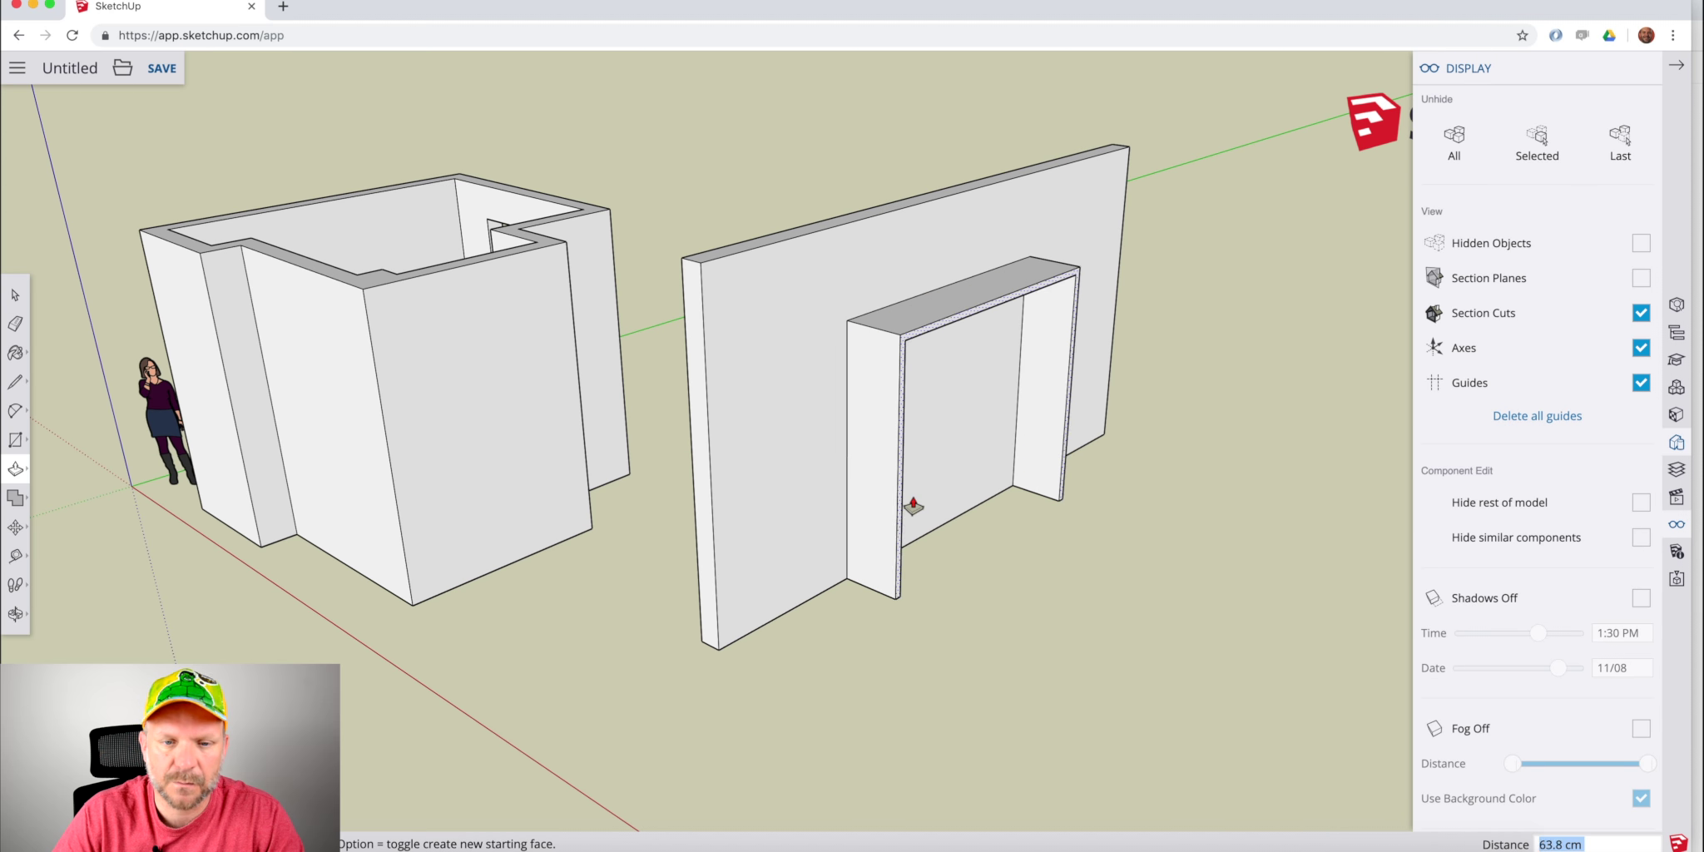
# Copy the frame's inner side face across the opening and divide the distance by 5 to create evenly spaced dividers.
pyautogui.click(1053, 478)
pyautogui.scroll(-2, 1065, 508)
pyautogui.write('m/5')
pyautogui.press('Return')
pyautogui.press('space')
pyautogui.scroll(-1, 1004, 545)
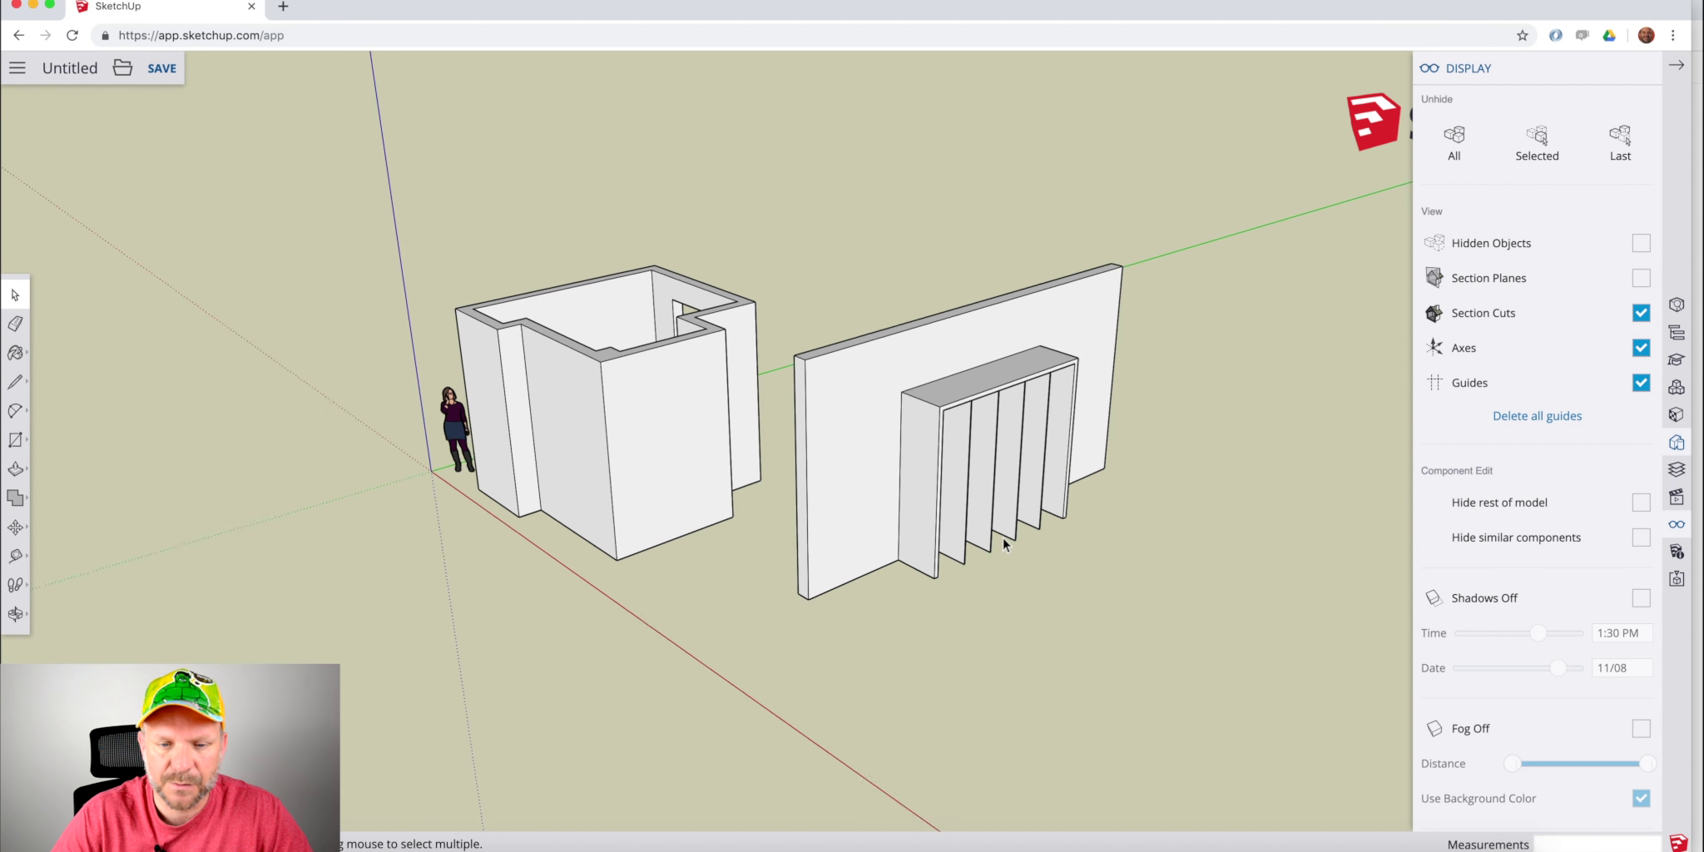
# Push/Pull each of the intermediate divider faces to a thickness of about 6.4 cm.
pyautogui.scroll(4, 1002, 543)
pyautogui.press('p')
pyautogui.click(871, 520)
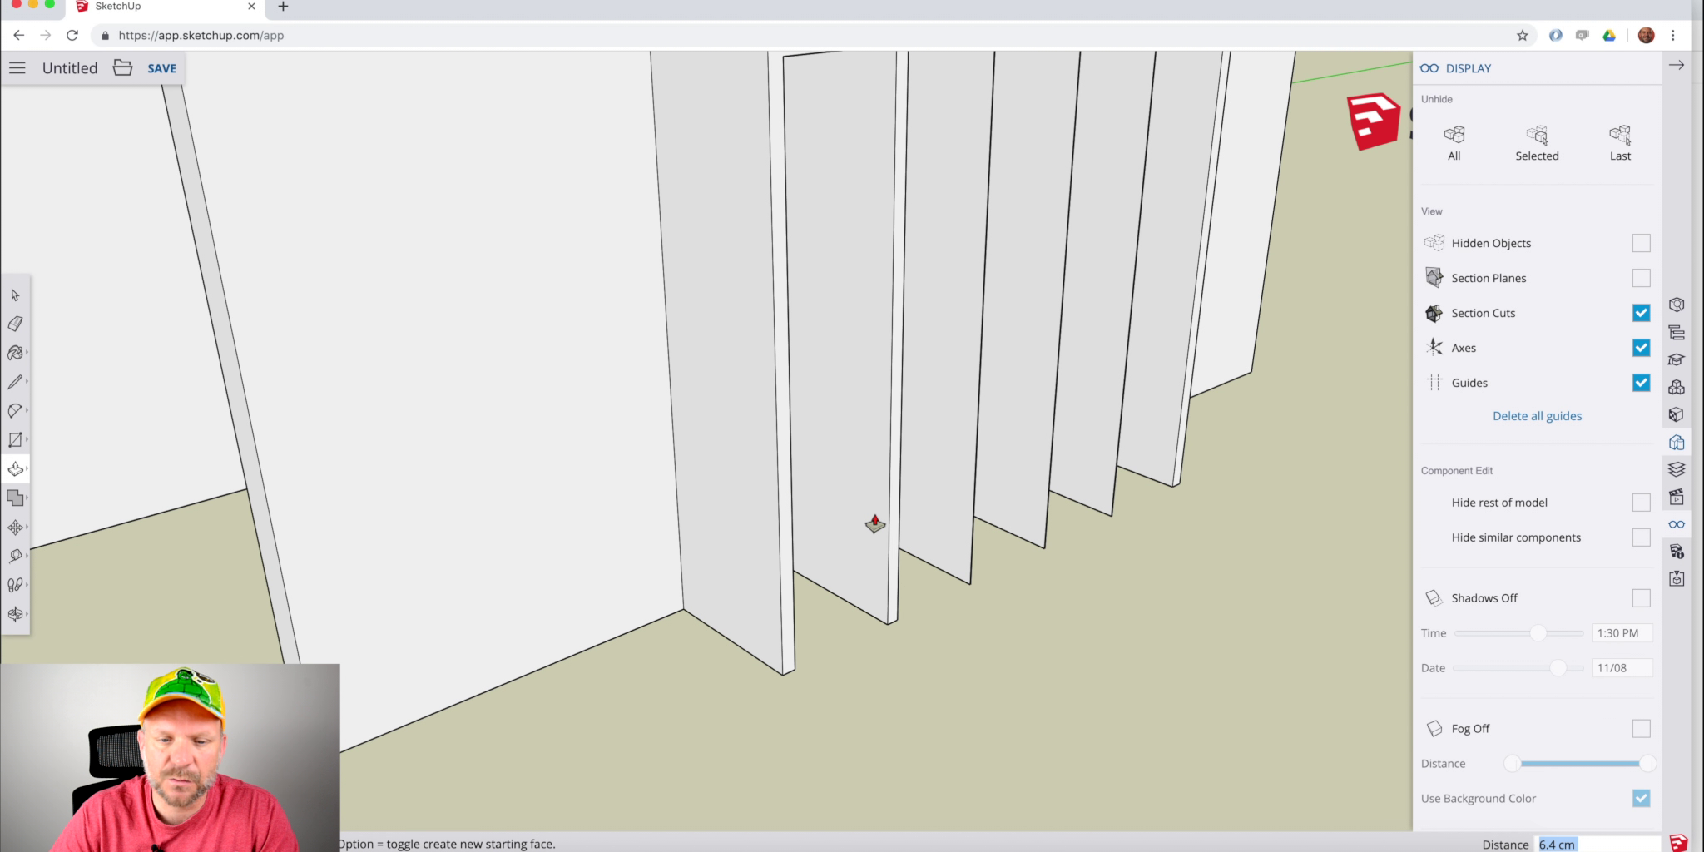
pyautogui.doubleClick(954, 510)
pyautogui.doubleClick(1028, 491)
pyautogui.doubleClick(1093, 474)
pyautogui.scroll(2, 982, 599)
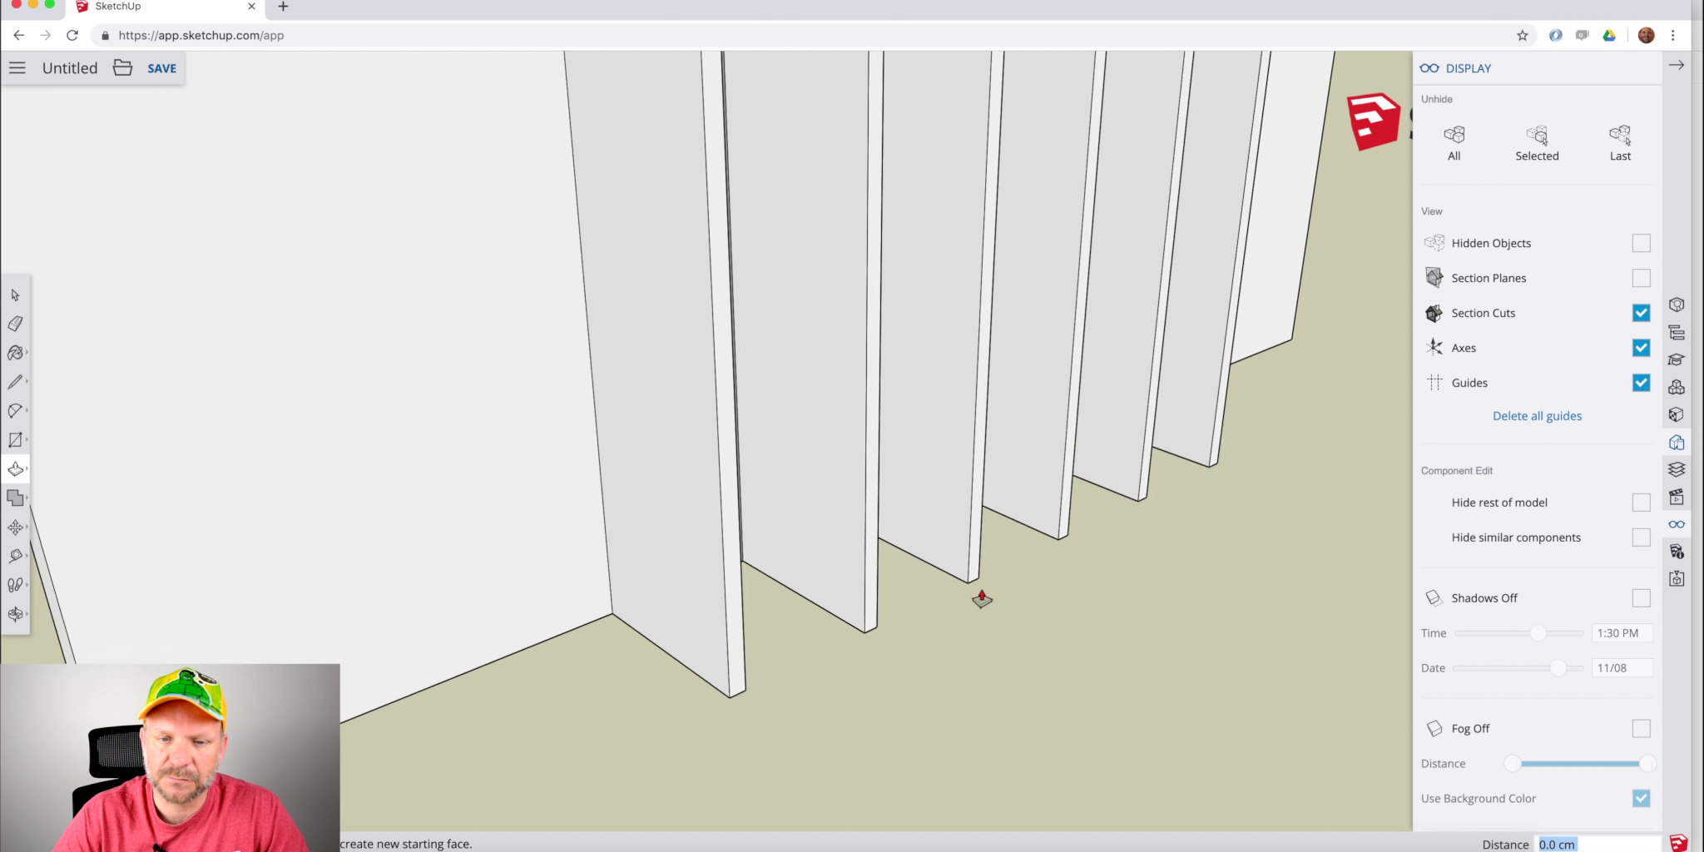
# Select the projecting frame with its dividers and rotate it horizontally while it is still attached to the wall.
pyautogui.scroll(-4, 982, 598)
pyautogui.moveTo(985, 601)
pyautogui.mouseDown(button='middle')
pyautogui.moveTo(1475, 644)
pyautogui.moveTo(1277, 549)
pyautogui.moveTo(708, 578)
pyautogui.moveTo(981, 601)
pyautogui.mouseUp(button='middle')
pyautogui.moveTo(1274, 592); pyautogui.dragTo(1269, 732)
pyautogui.moveTo(981, 628); pyautogui.dragTo(1116, 663, button='middle')
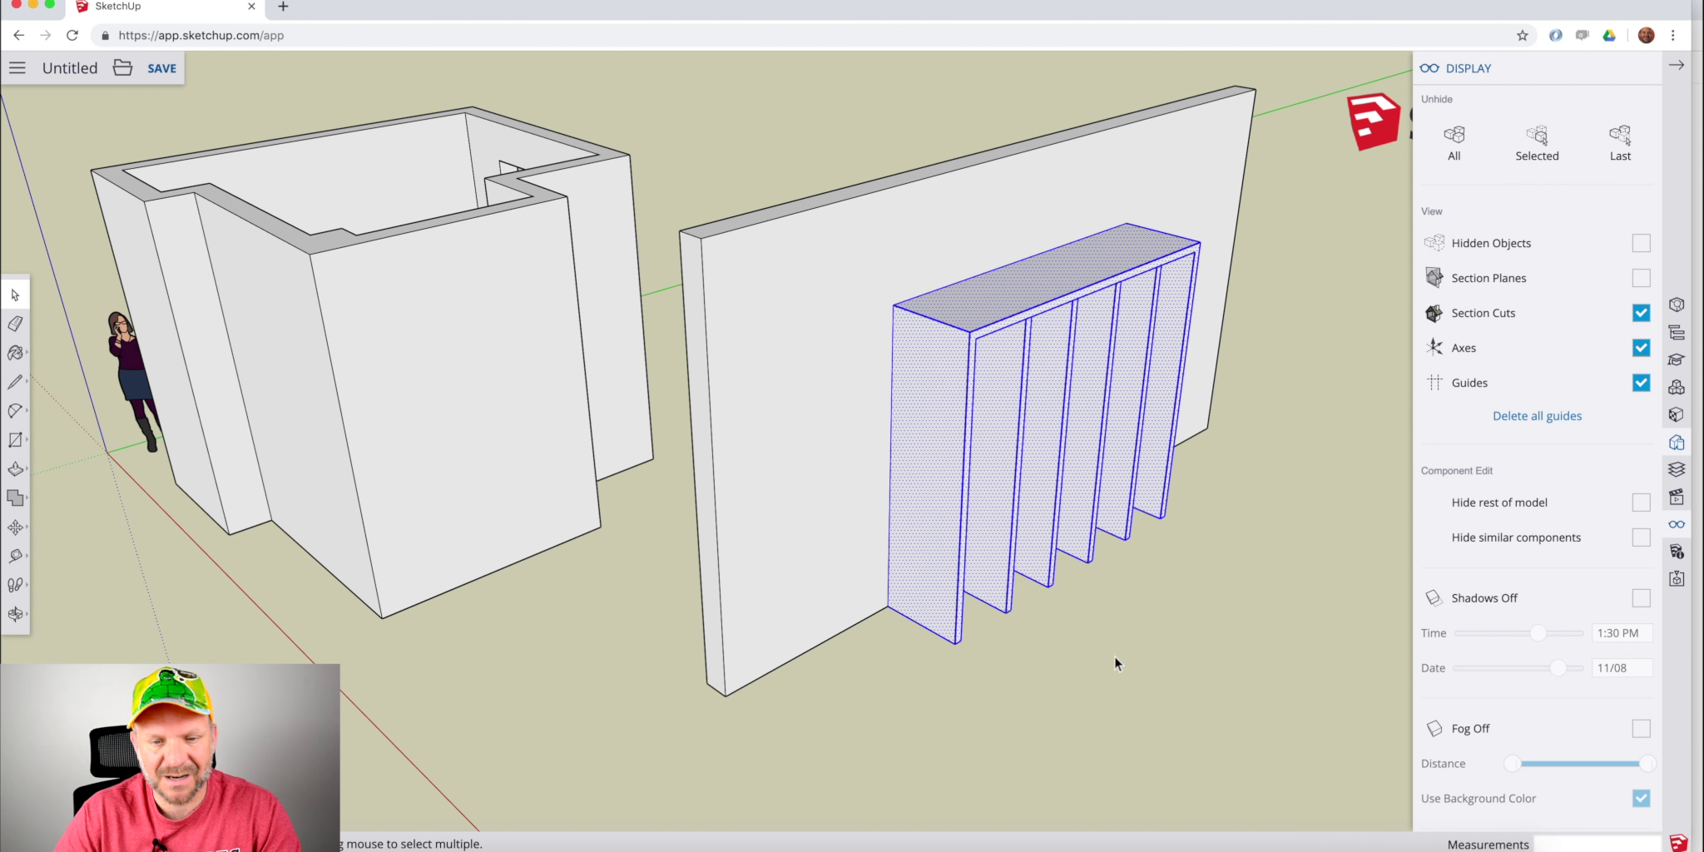
pyautogui.press('m')
pyautogui.moveTo(996, 659); pyautogui.dragTo(829, 640, button='middle')
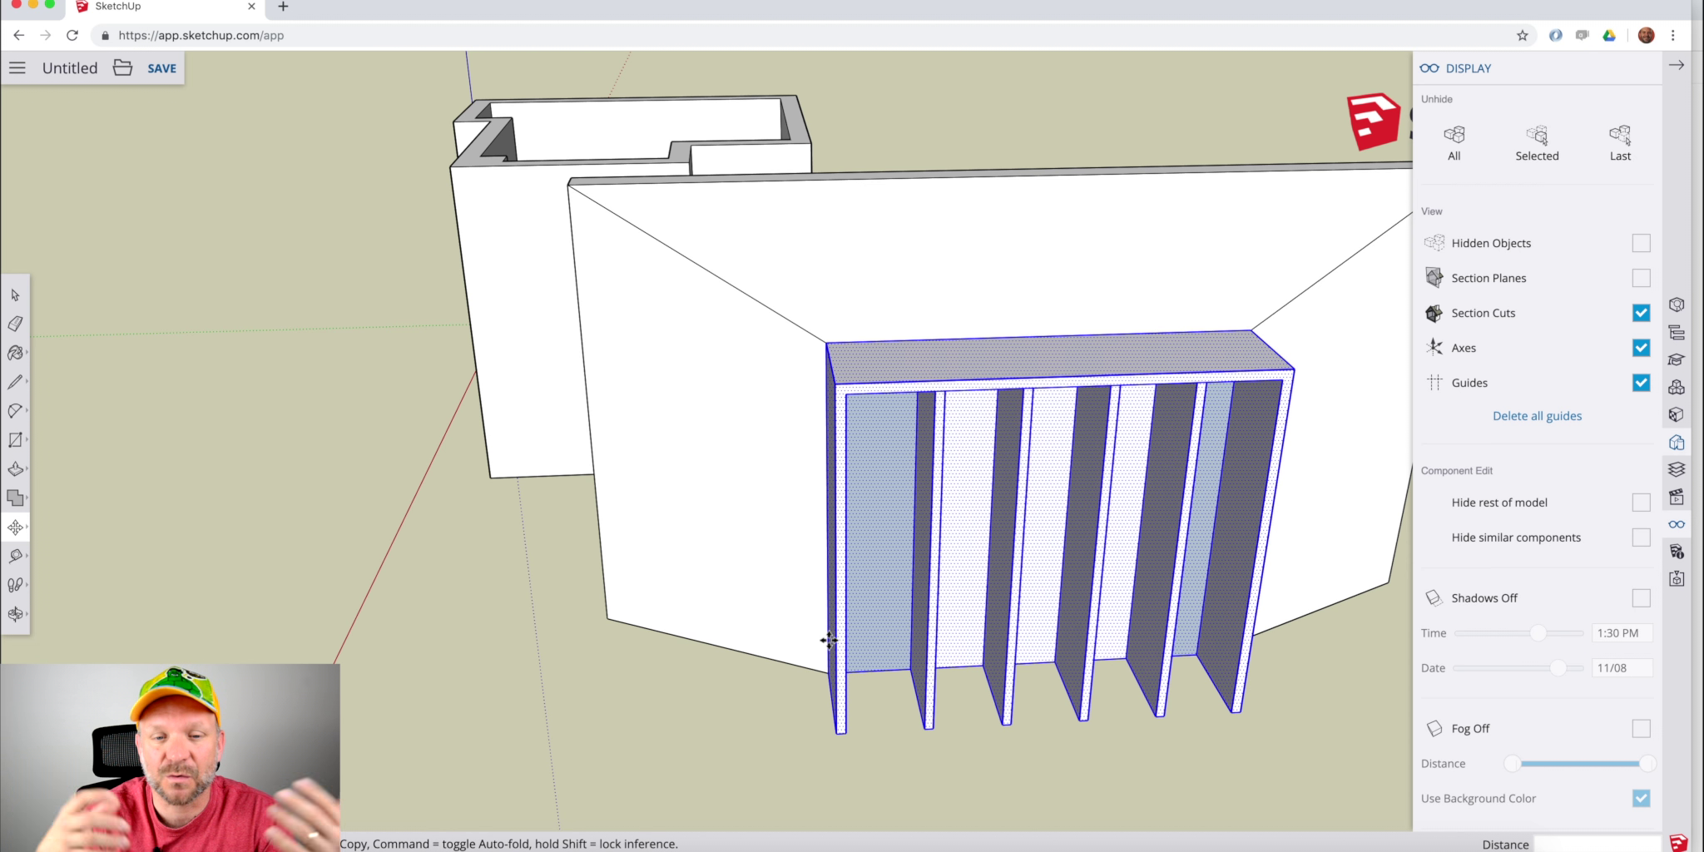
pyautogui.moveTo(867, 635); pyautogui.dragTo(861, 748, button='middle')
pyautogui.click(857, 746)
pyautogui.click(875, 748)
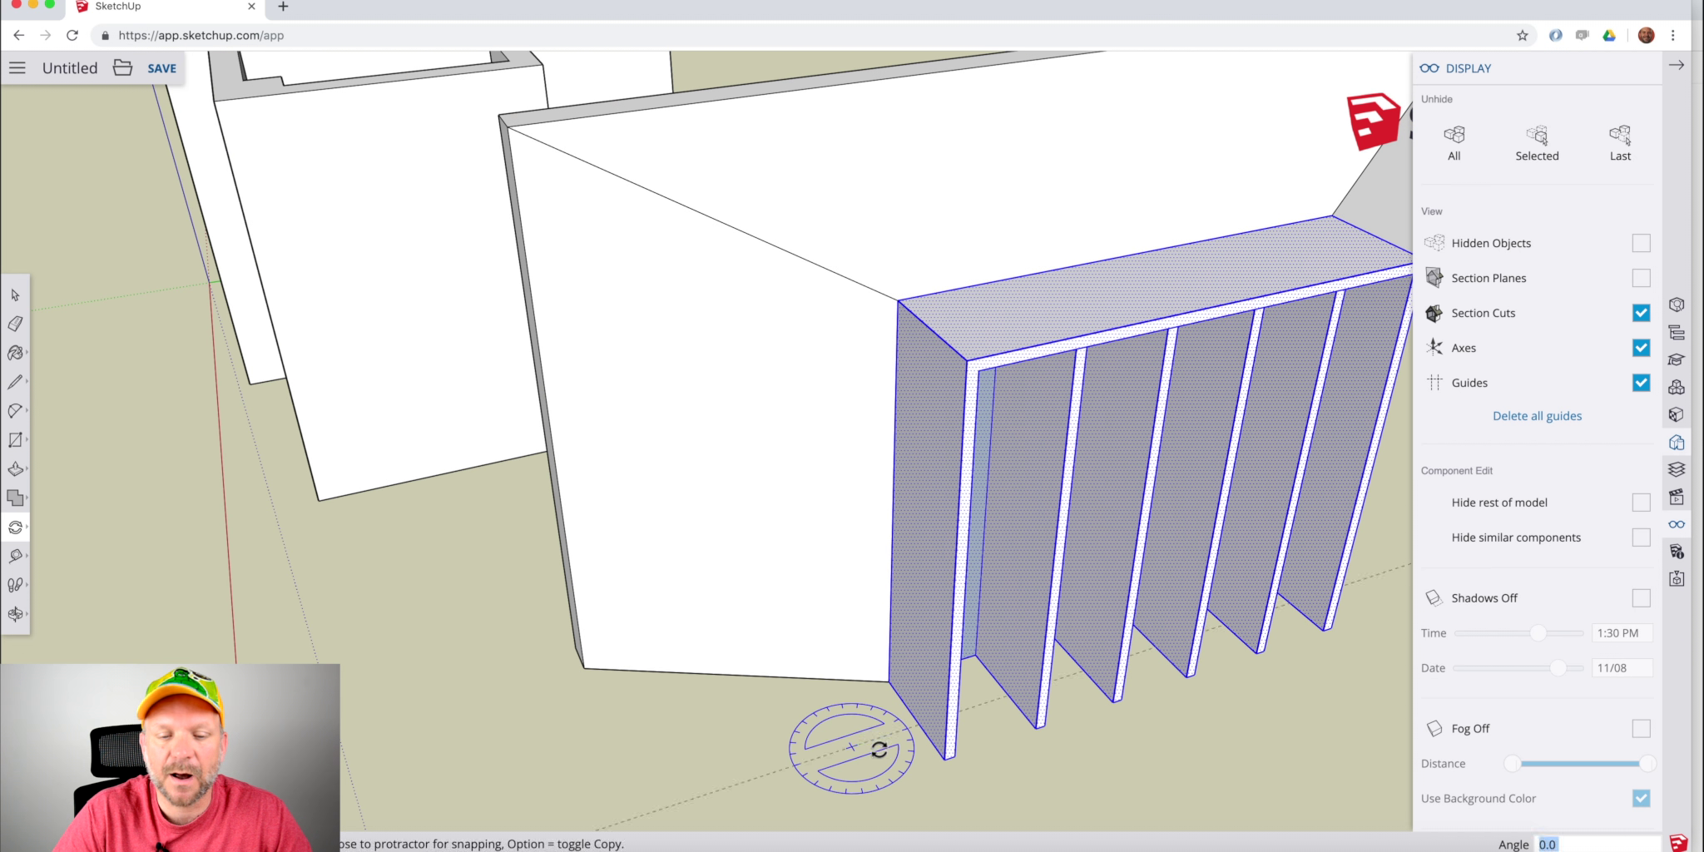
pyautogui.click(863, 785)
pyautogui.scroll(-10, 714, 470)
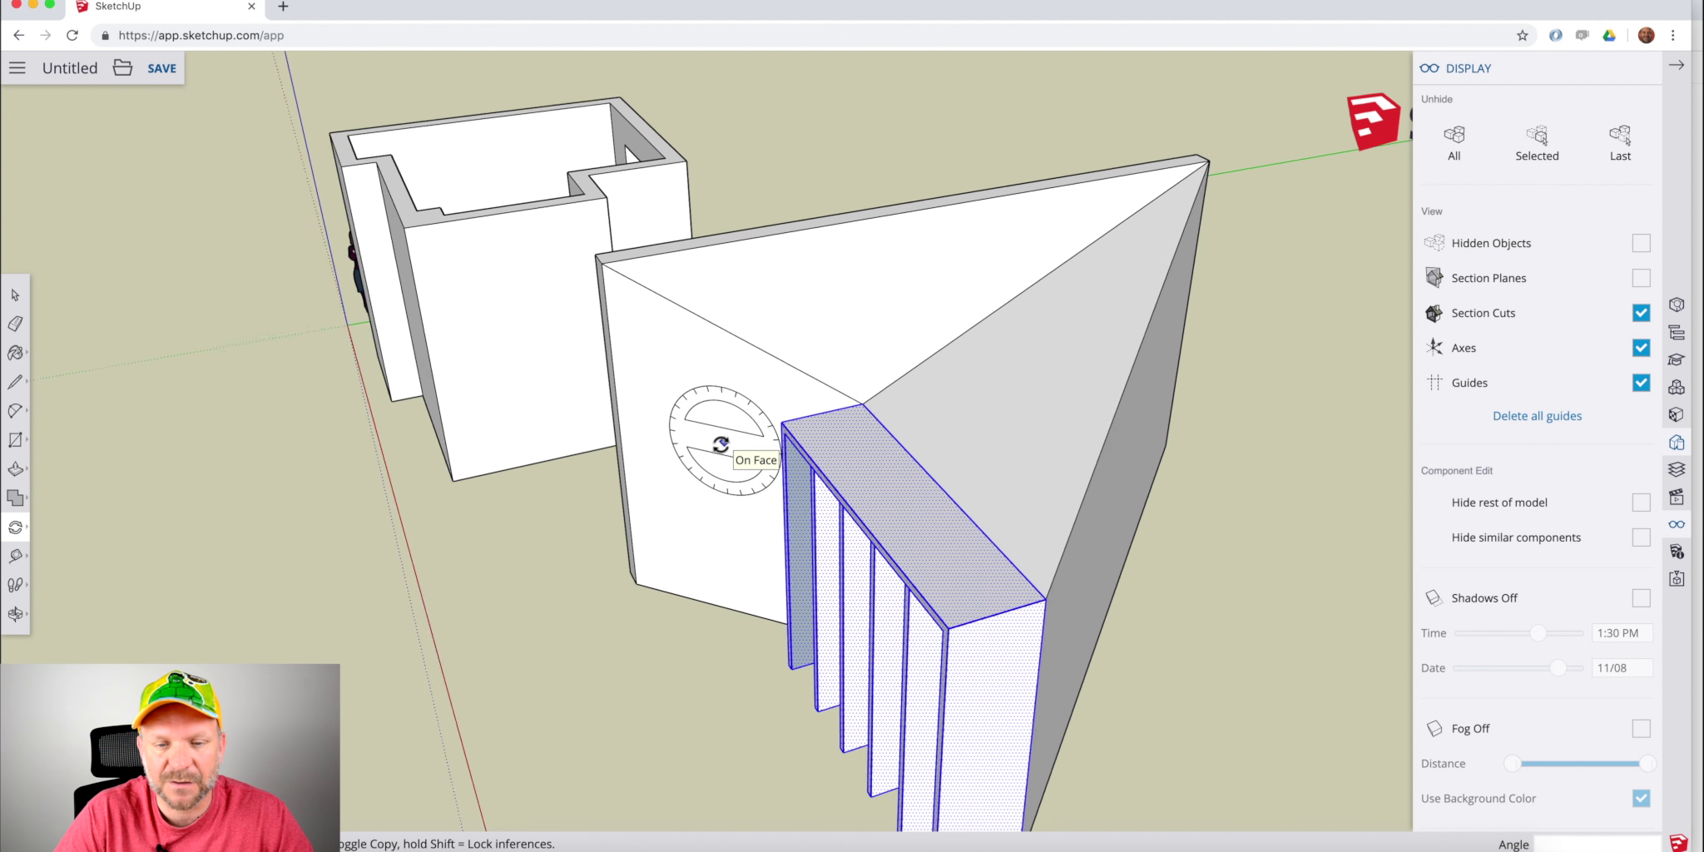
# Select the distorted wall together with its rotated frame and delete them.
pyautogui.press('space')
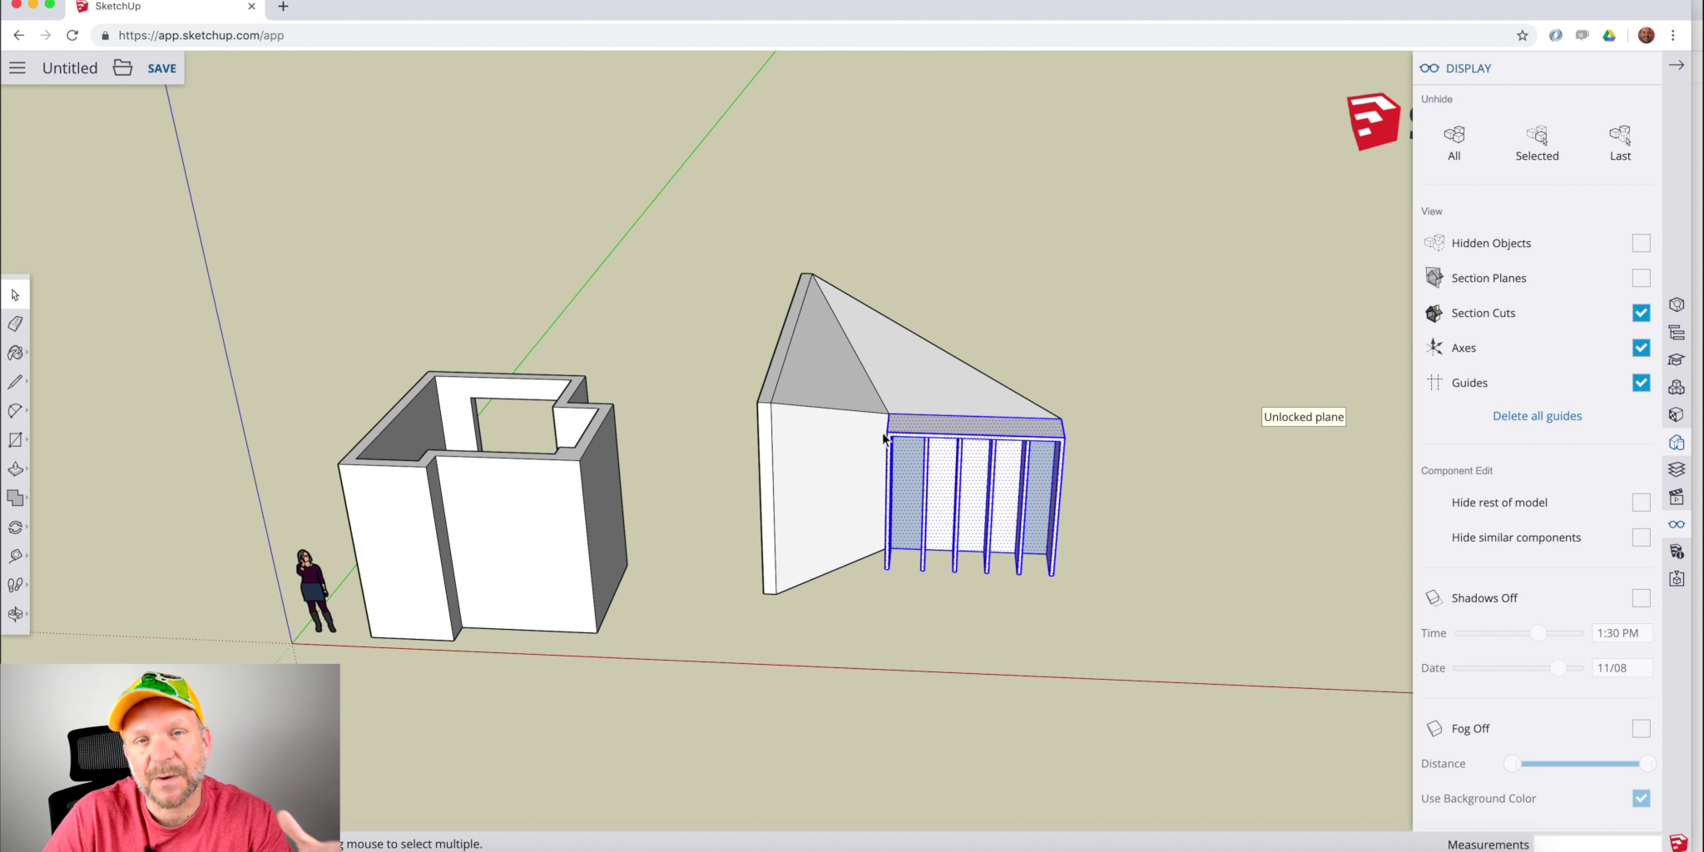
pyautogui.moveTo(1128, 653); pyautogui.dragTo(739, 215)
pyautogui.press('Delete')
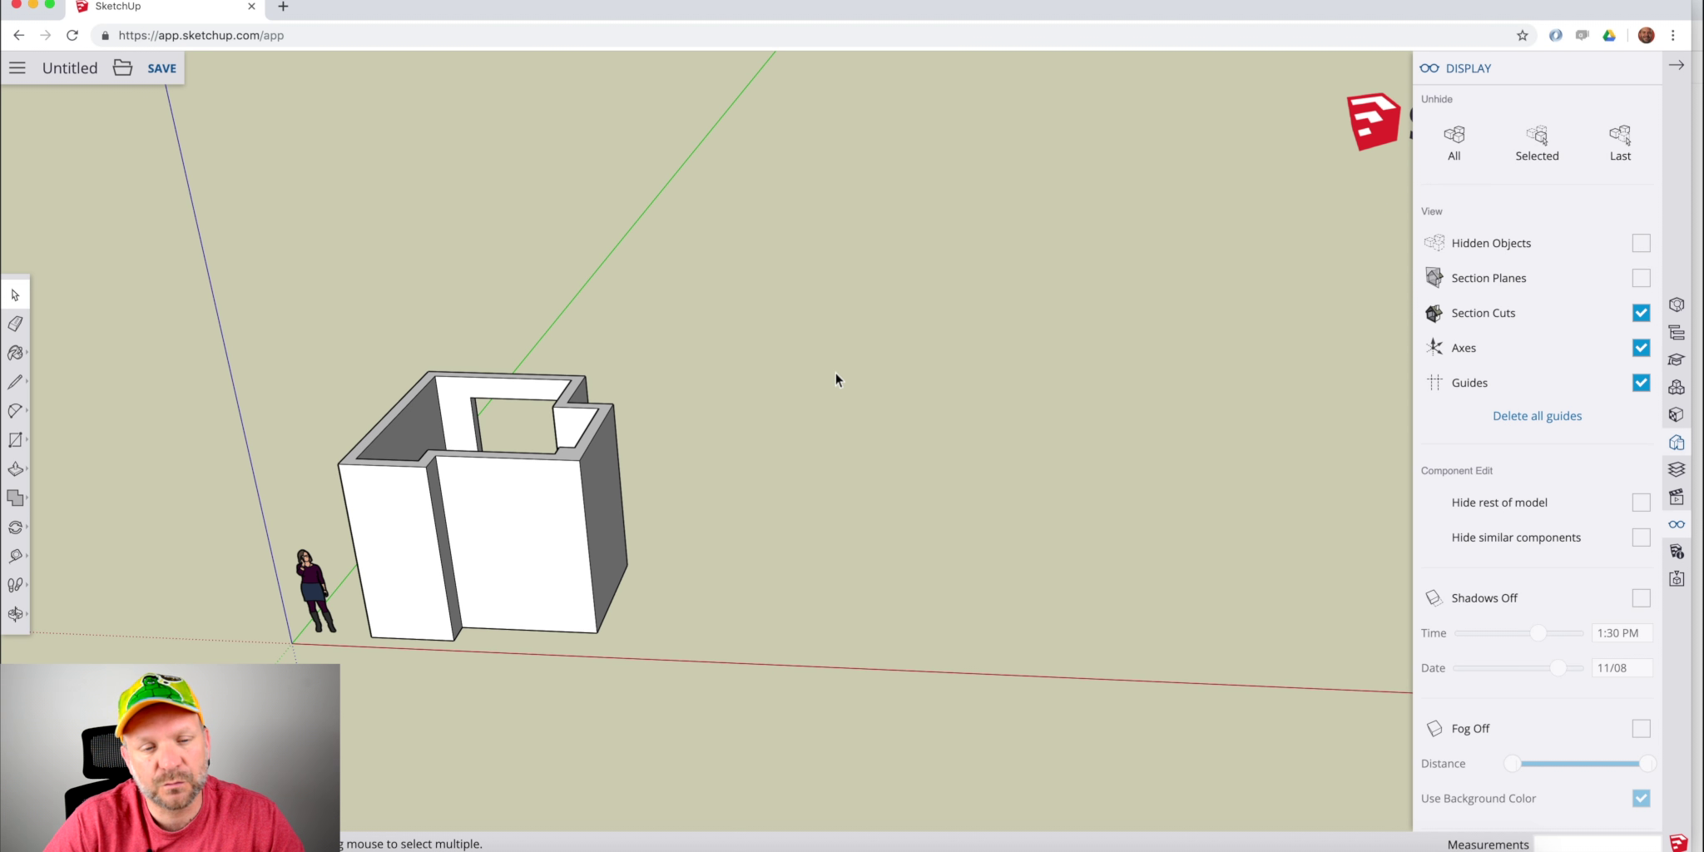
pyautogui.moveTo(836, 376); pyautogui.dragTo(439, 430, button='middle')
pyautogui.scroll(3, 440, 430)
pyautogui.moveTo(571, 453); pyautogui.dragTo(586, 589, button='middle')
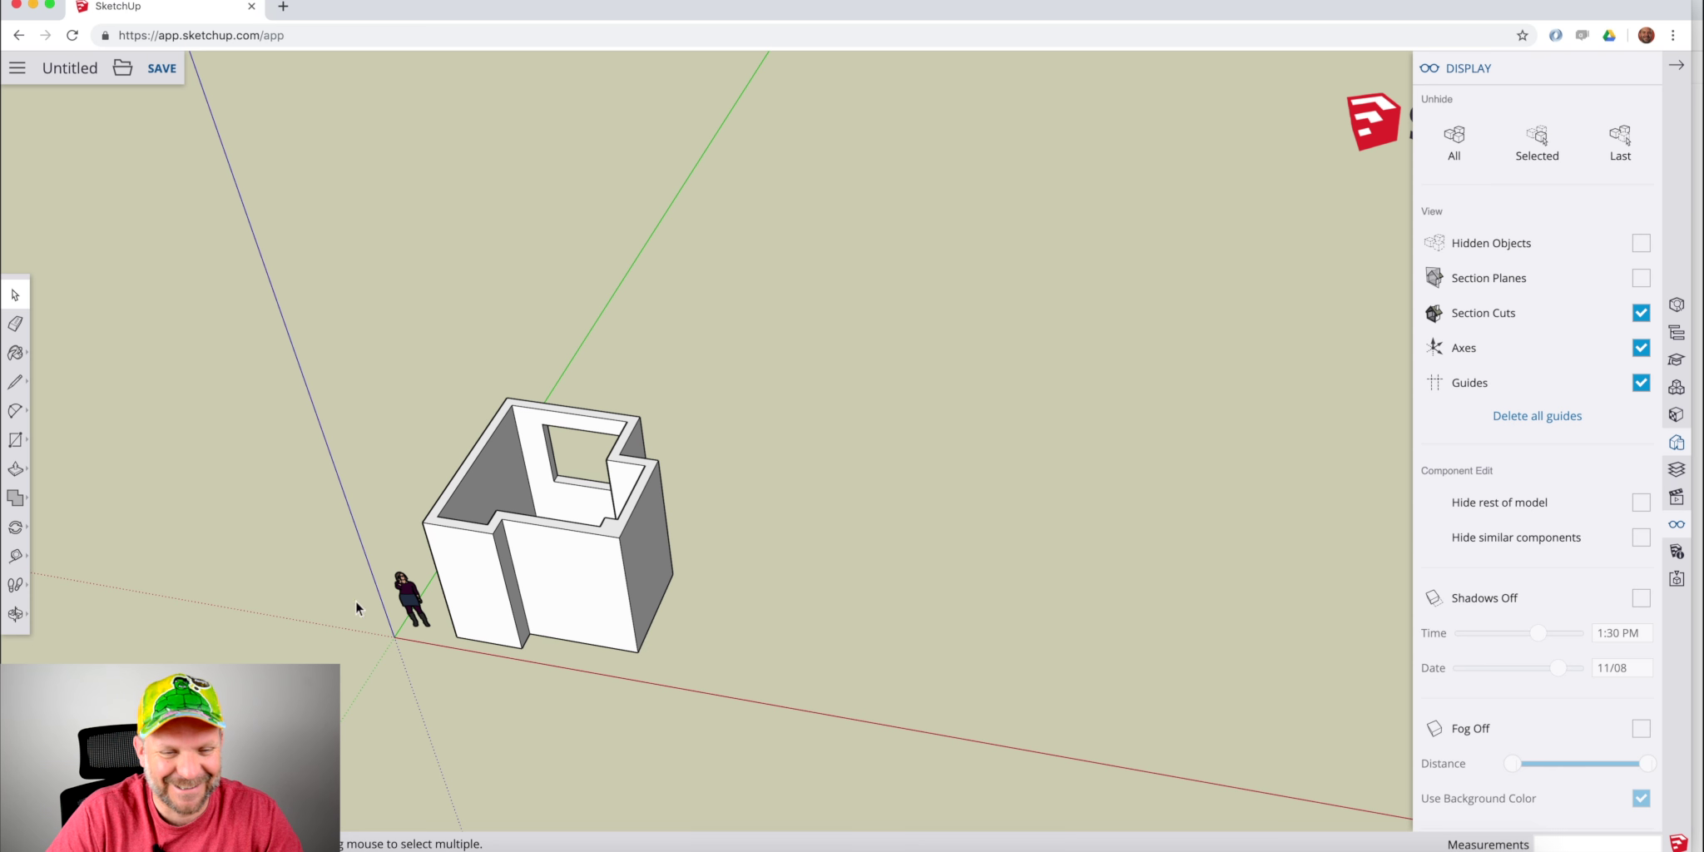
pyautogui.moveTo(697, 581)
pyautogui.mouseDown(button='middle')
pyautogui.moveTo(651, 526)
pyautogui.moveTo(483, 463)
pyautogui.mouseUp(button='middle')
pyautogui.scroll(5, 482, 462)
pyautogui.moveTo(677, 470); pyautogui.dragTo(753, 334, button='middle')
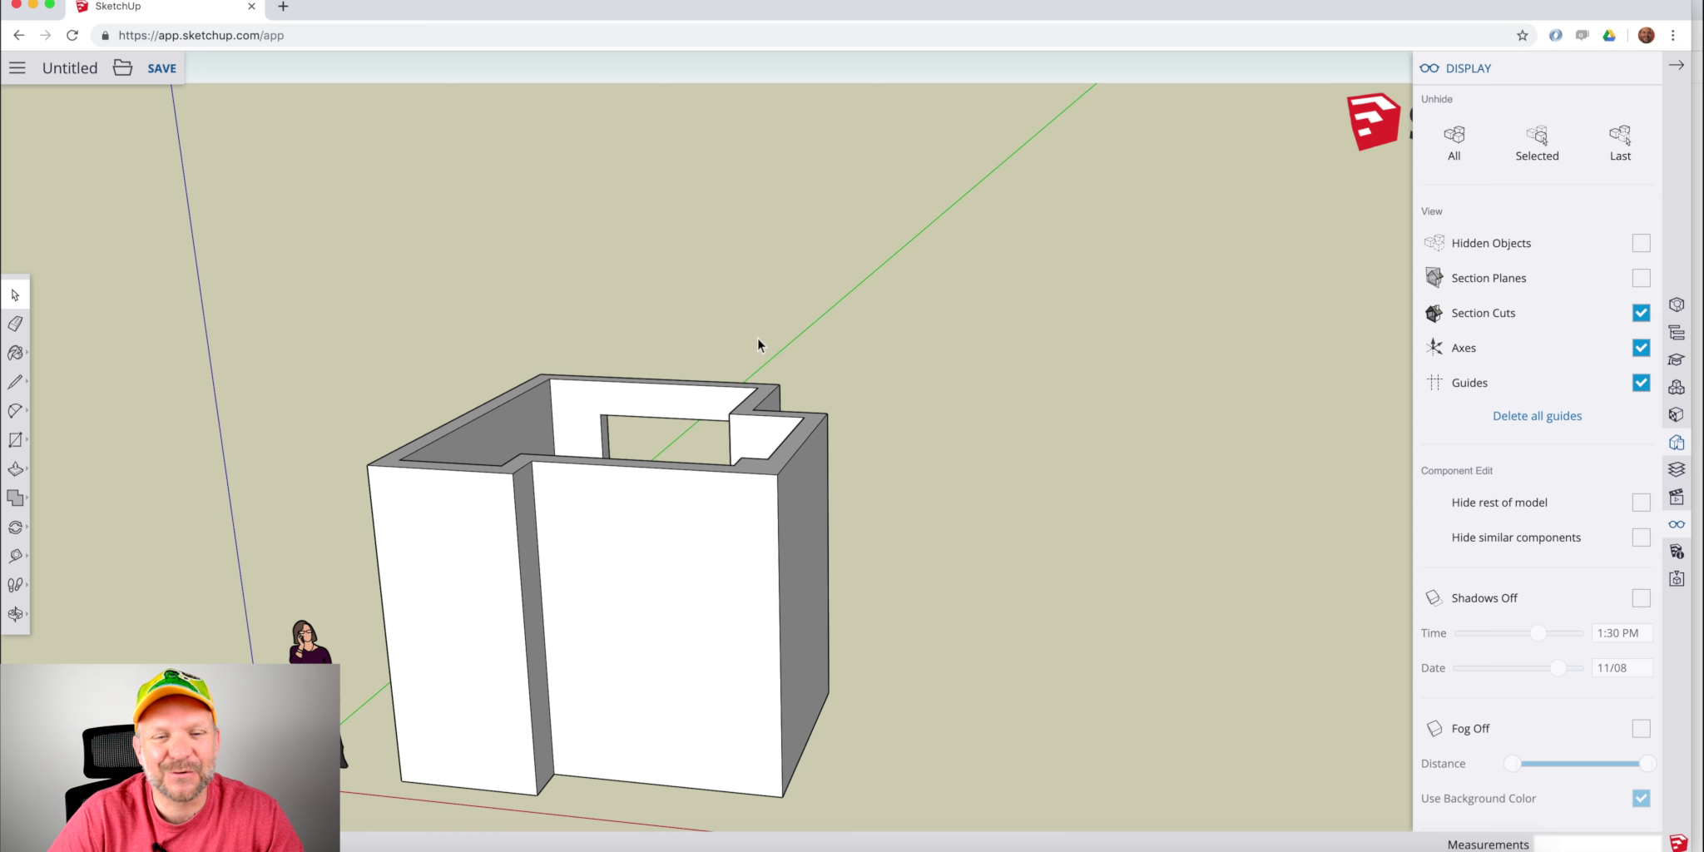
# Select all of the room's faces and edges and make them a group.
pyautogui.moveTo(731, 545); pyautogui.dragTo(827, 90, button='middle')
pyautogui.moveTo(827, 90); pyautogui.dragTo(829, 106)
pyautogui.press('space')
pyautogui.moveTo(658, 190); pyautogui.dragTo(1254, 771)
pyautogui.rightClick(947, 437)
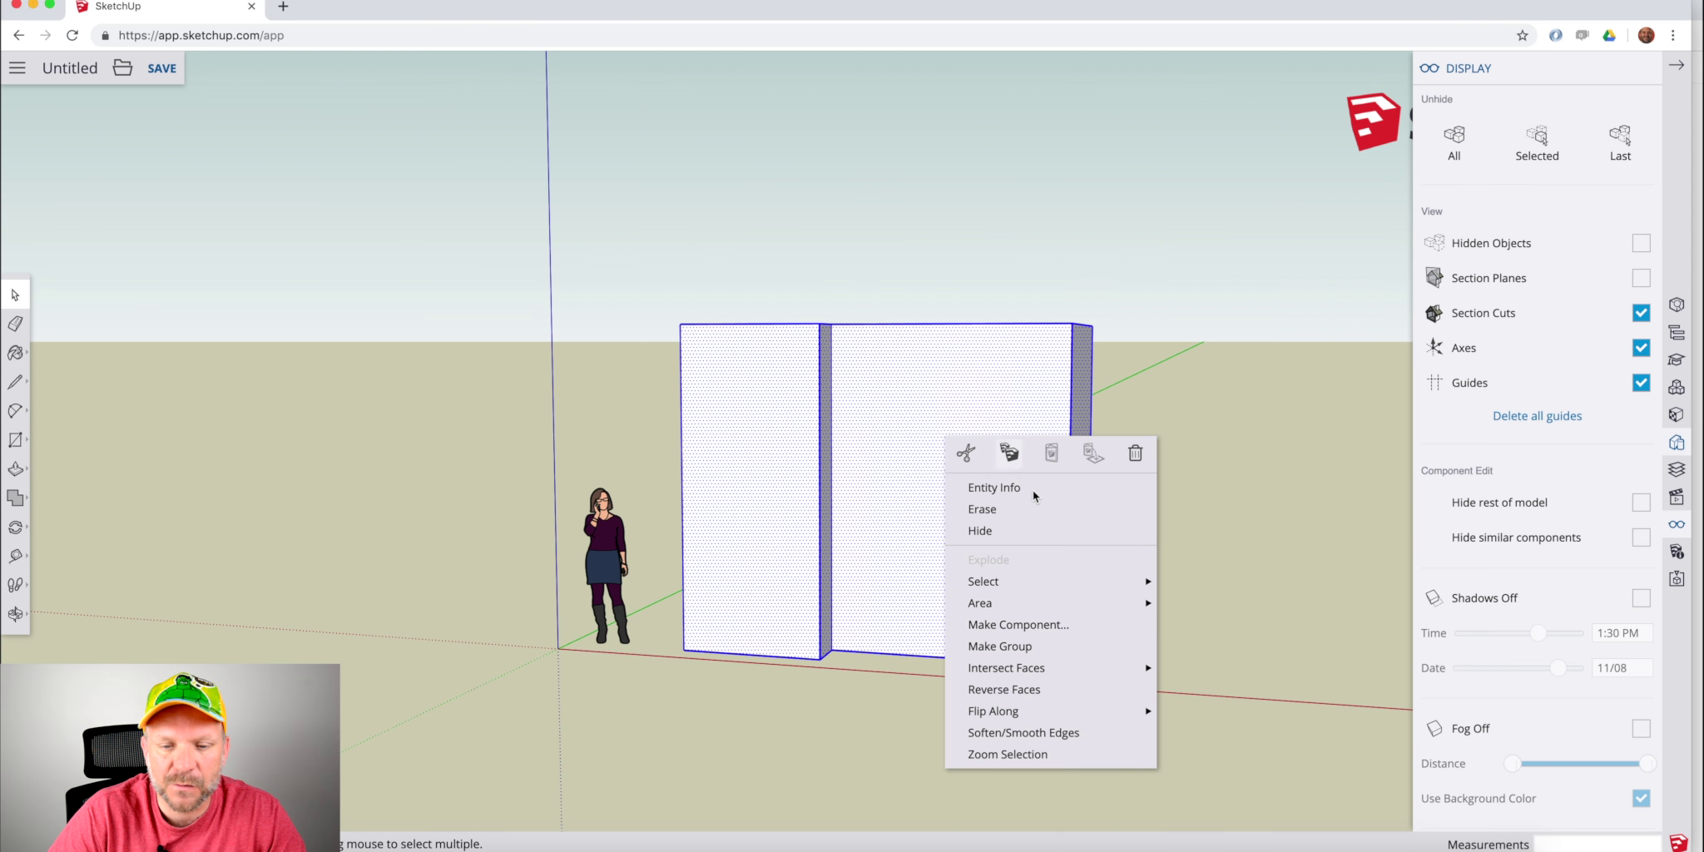
pyautogui.click(1072, 646)
pyautogui.moveTo(1072, 645); pyautogui.dragTo(1012, 426, button='middle')
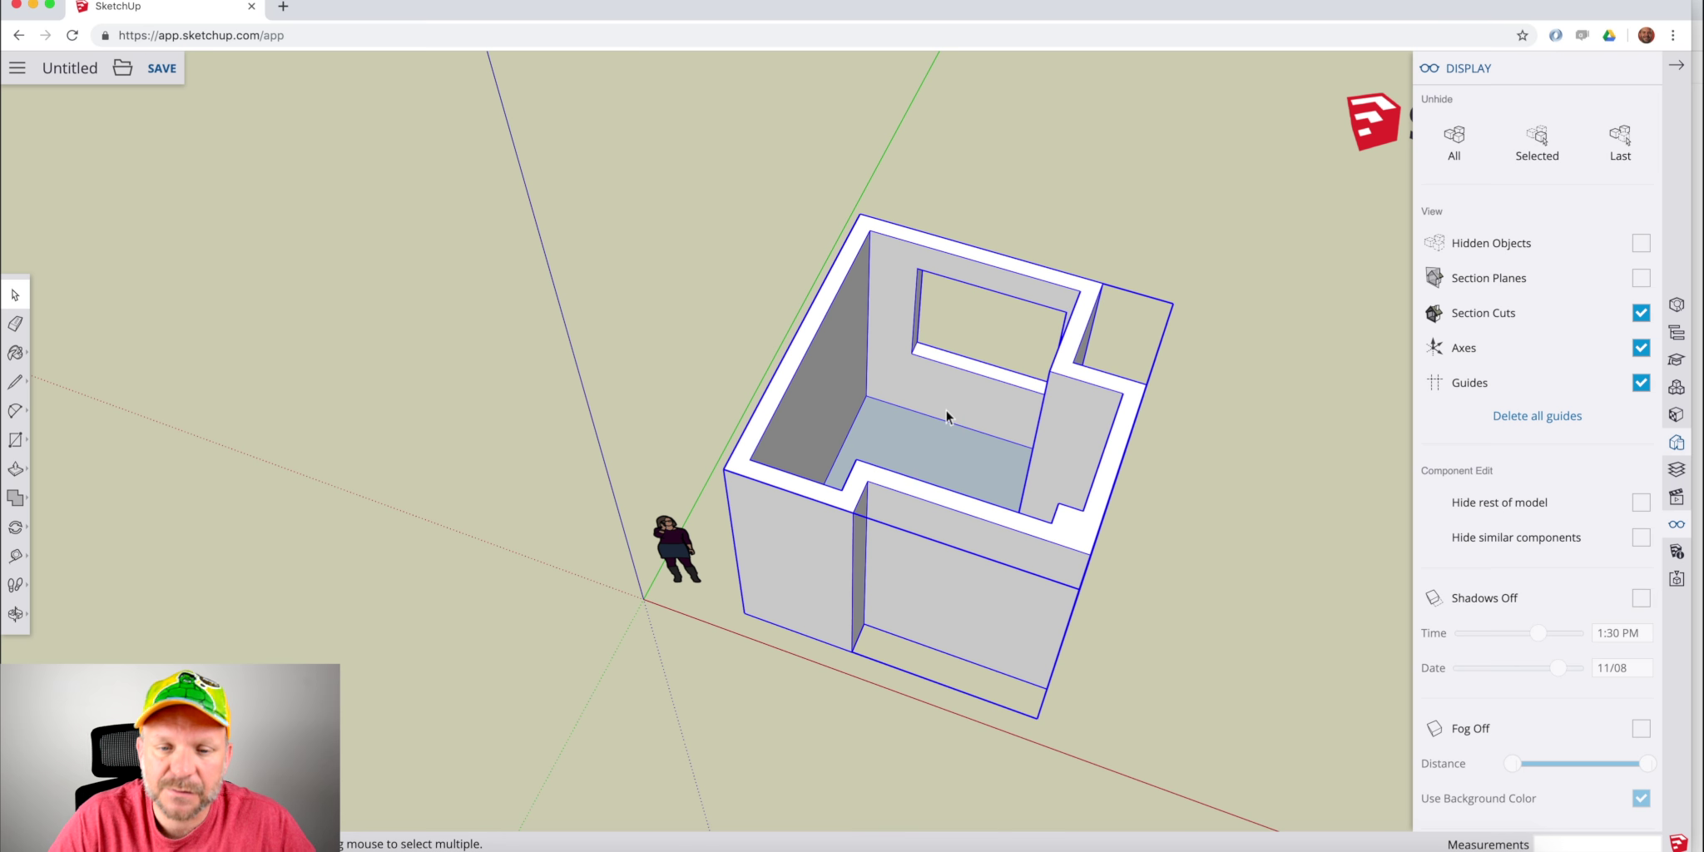
pyautogui.moveTo(921, 406); pyautogui.dragTo(1074, 389, button='middle')
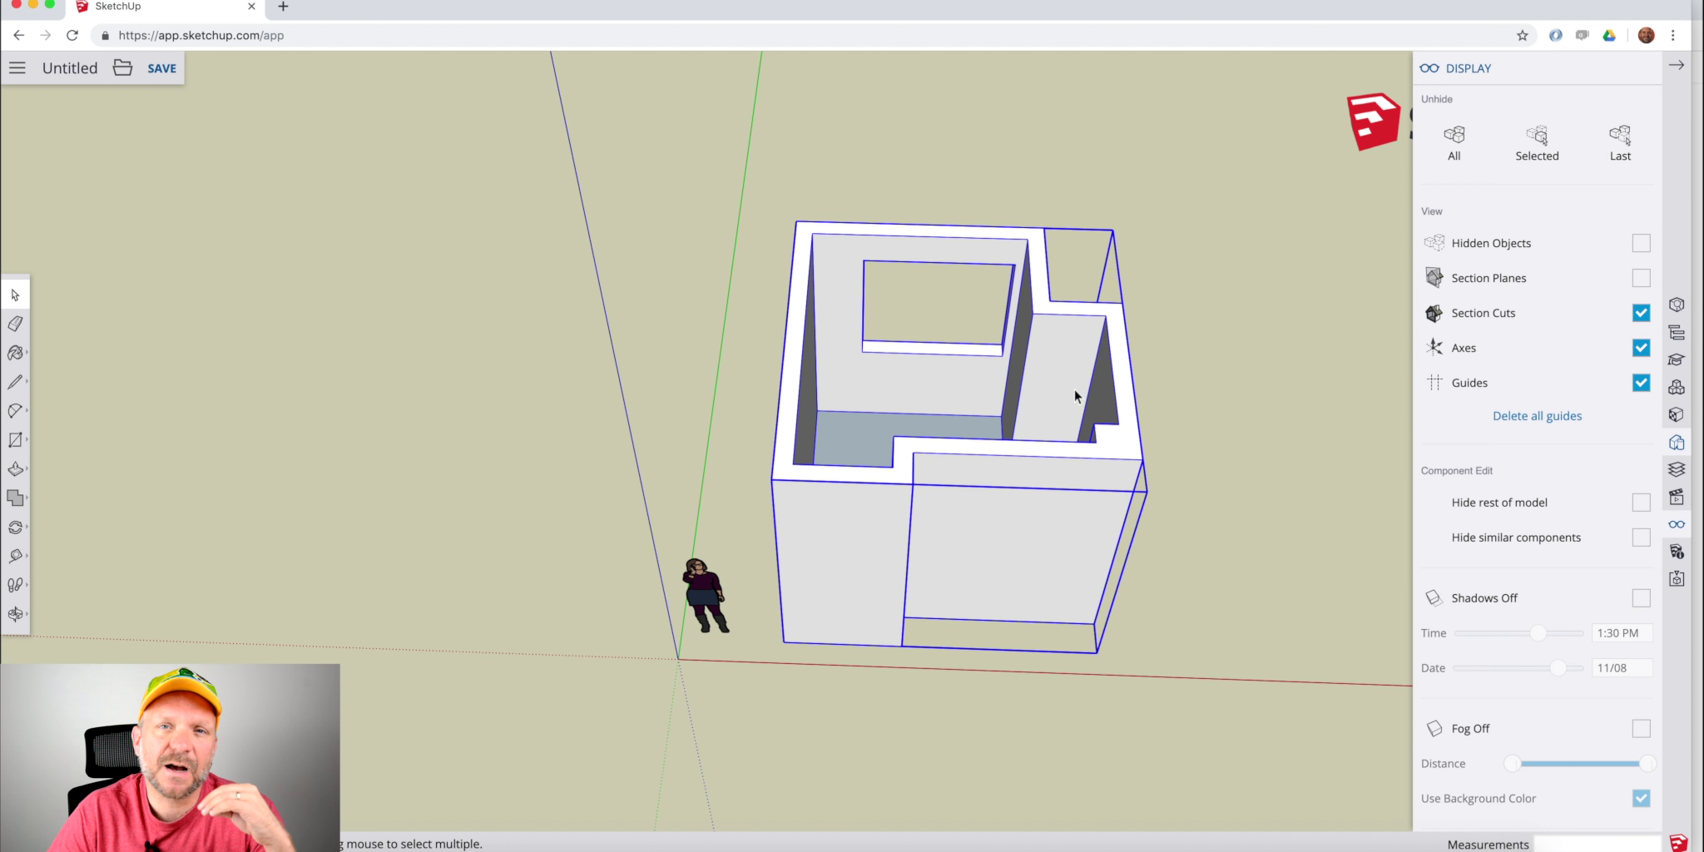
pyautogui.moveTo(1066, 389); pyautogui.dragTo(983, 553, button='middle')
pyautogui.click(1176, 644)
pyautogui.moveTo(1177, 644); pyautogui.dragTo(1030, 497, button='middle')
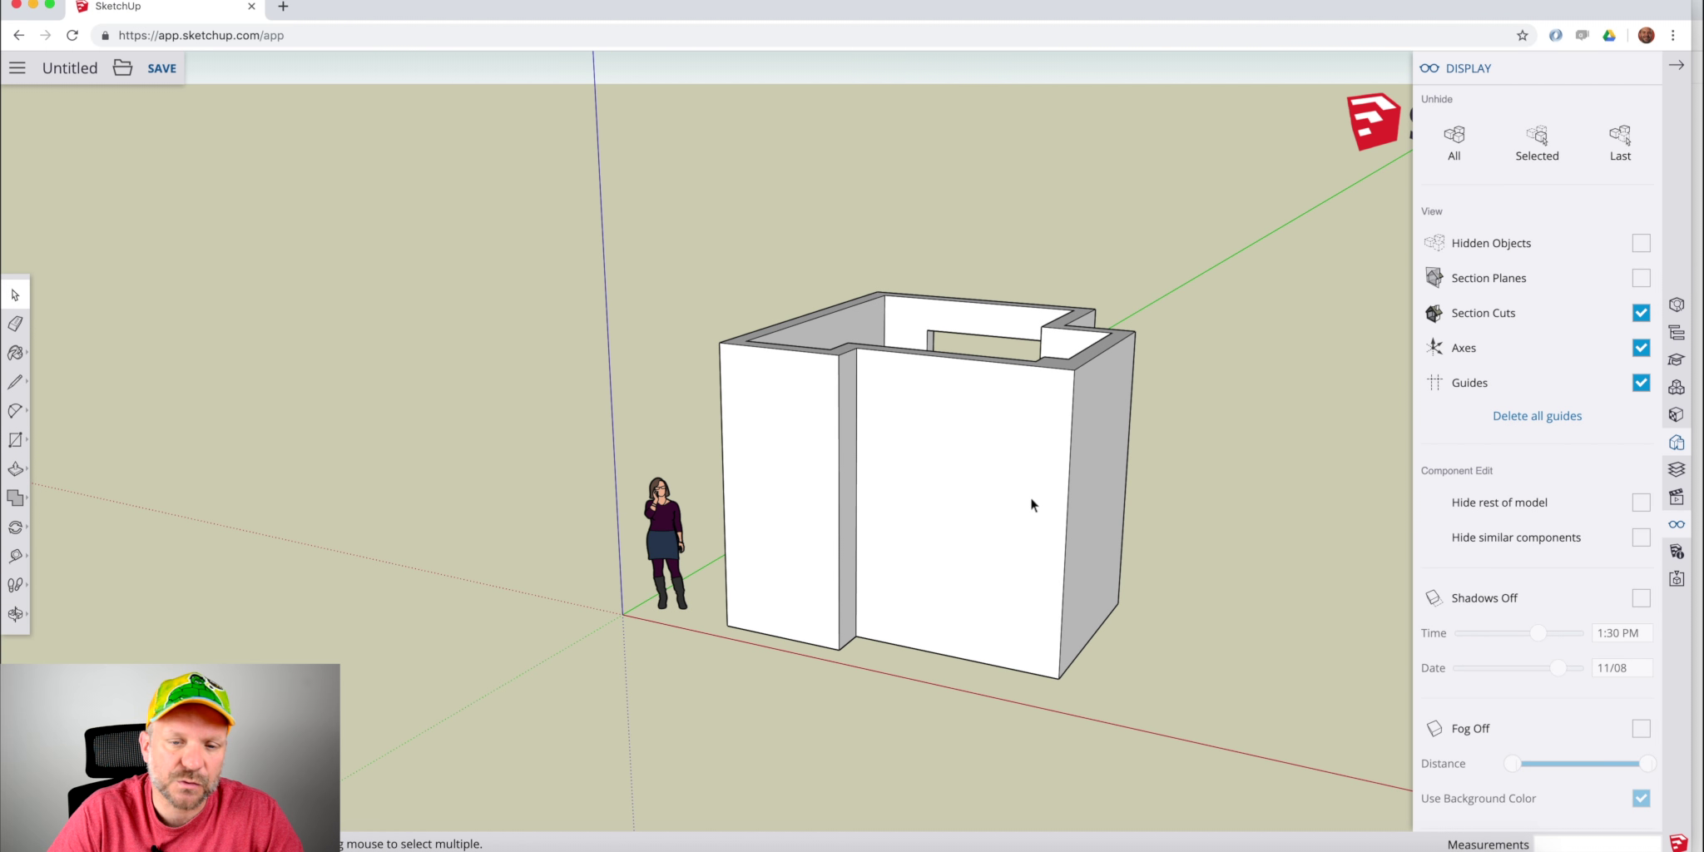
# Draw a rectangle about 132.4 by 170.2 cm on the room's front wall, outside the group.
pyautogui.press('r')
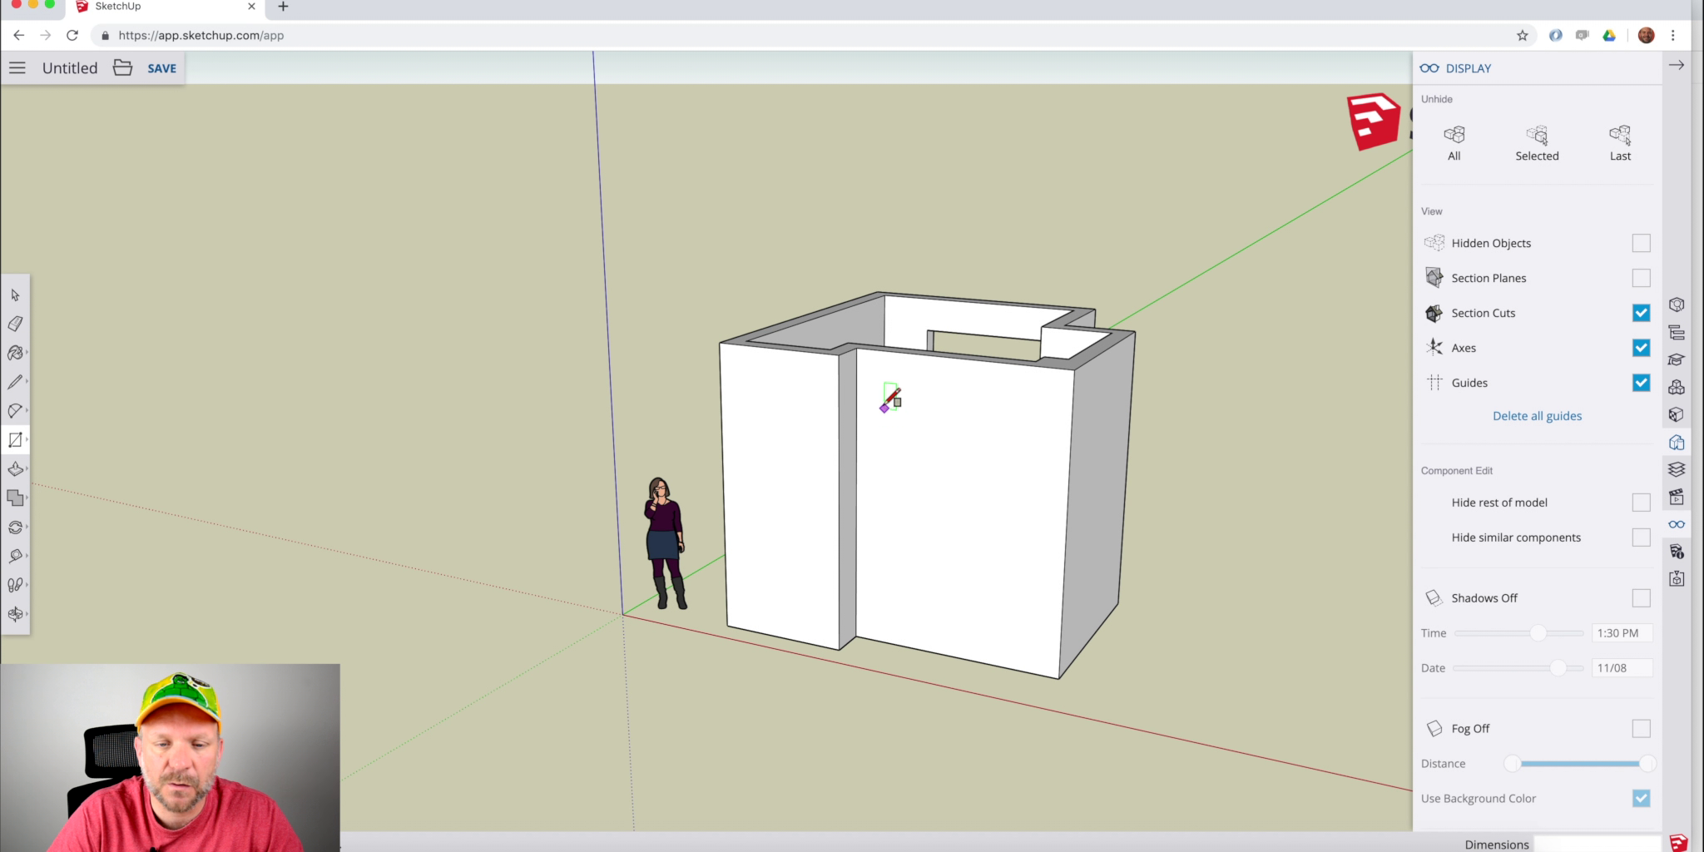
pyautogui.click(884, 402)
pyautogui.click(999, 579)
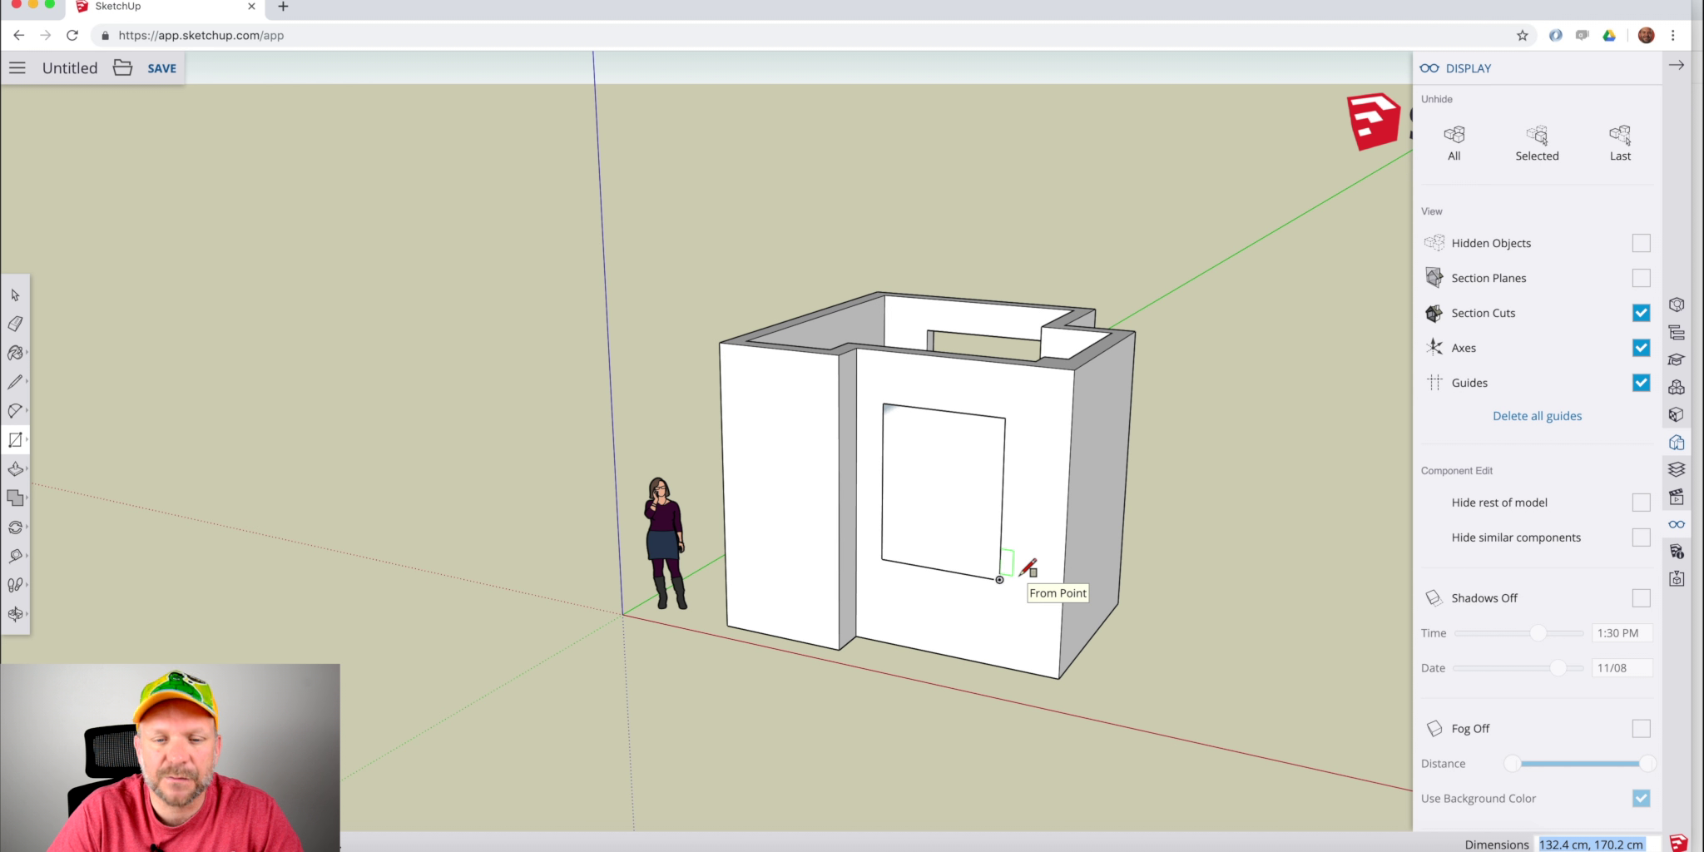
# Push/Pull the loose rectangle through the front wall into the room.
pyautogui.press('p')
pyautogui.click(989, 510)
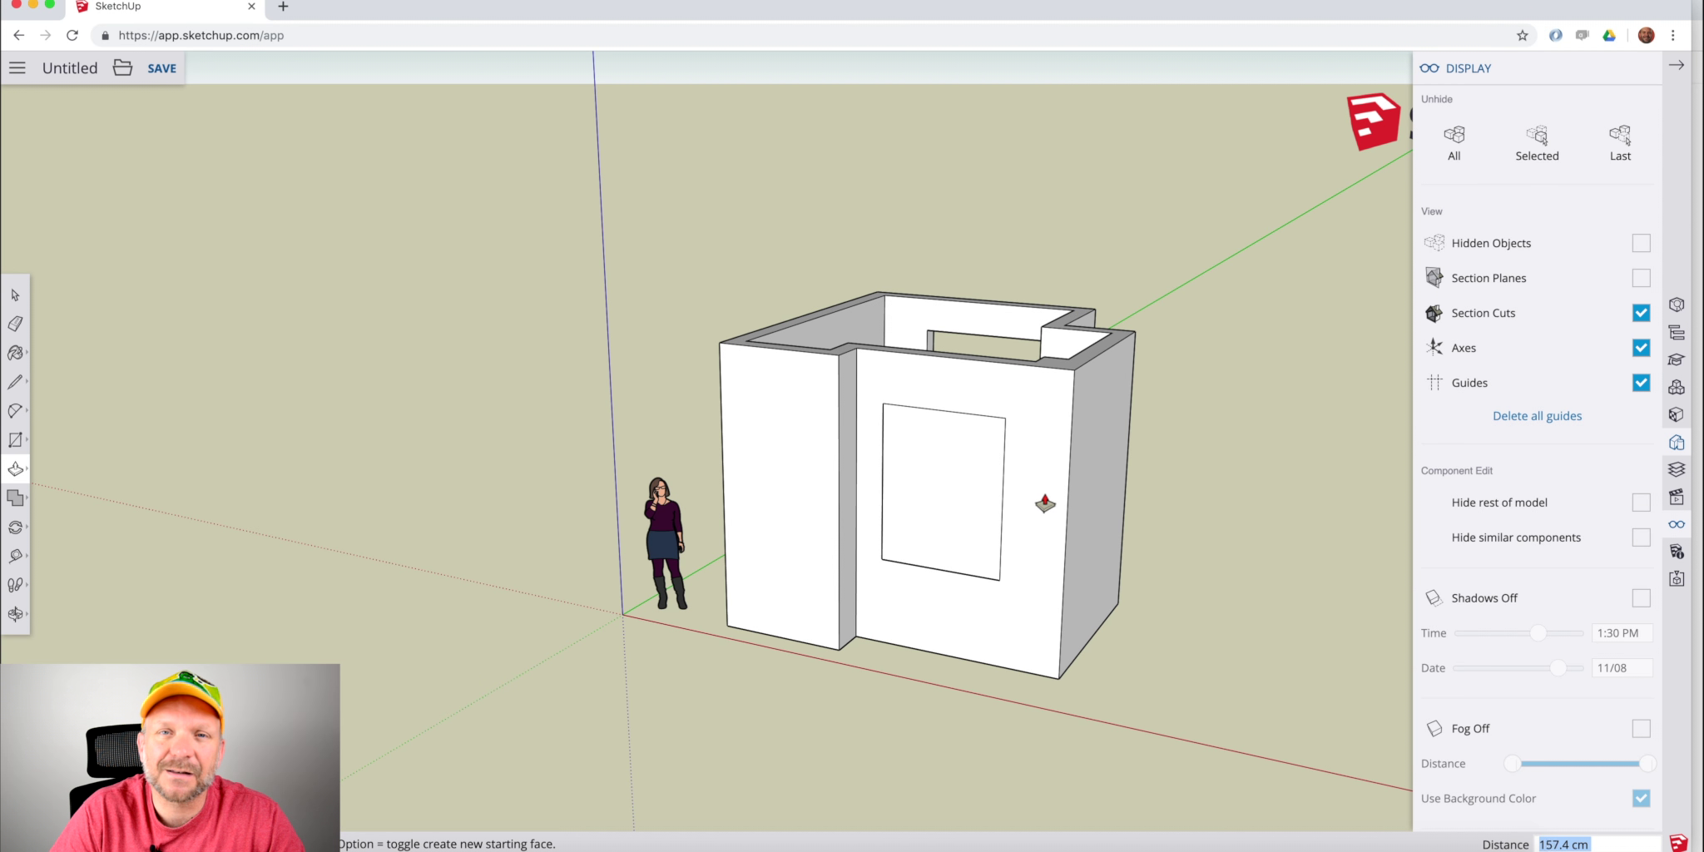
pyautogui.press('space')
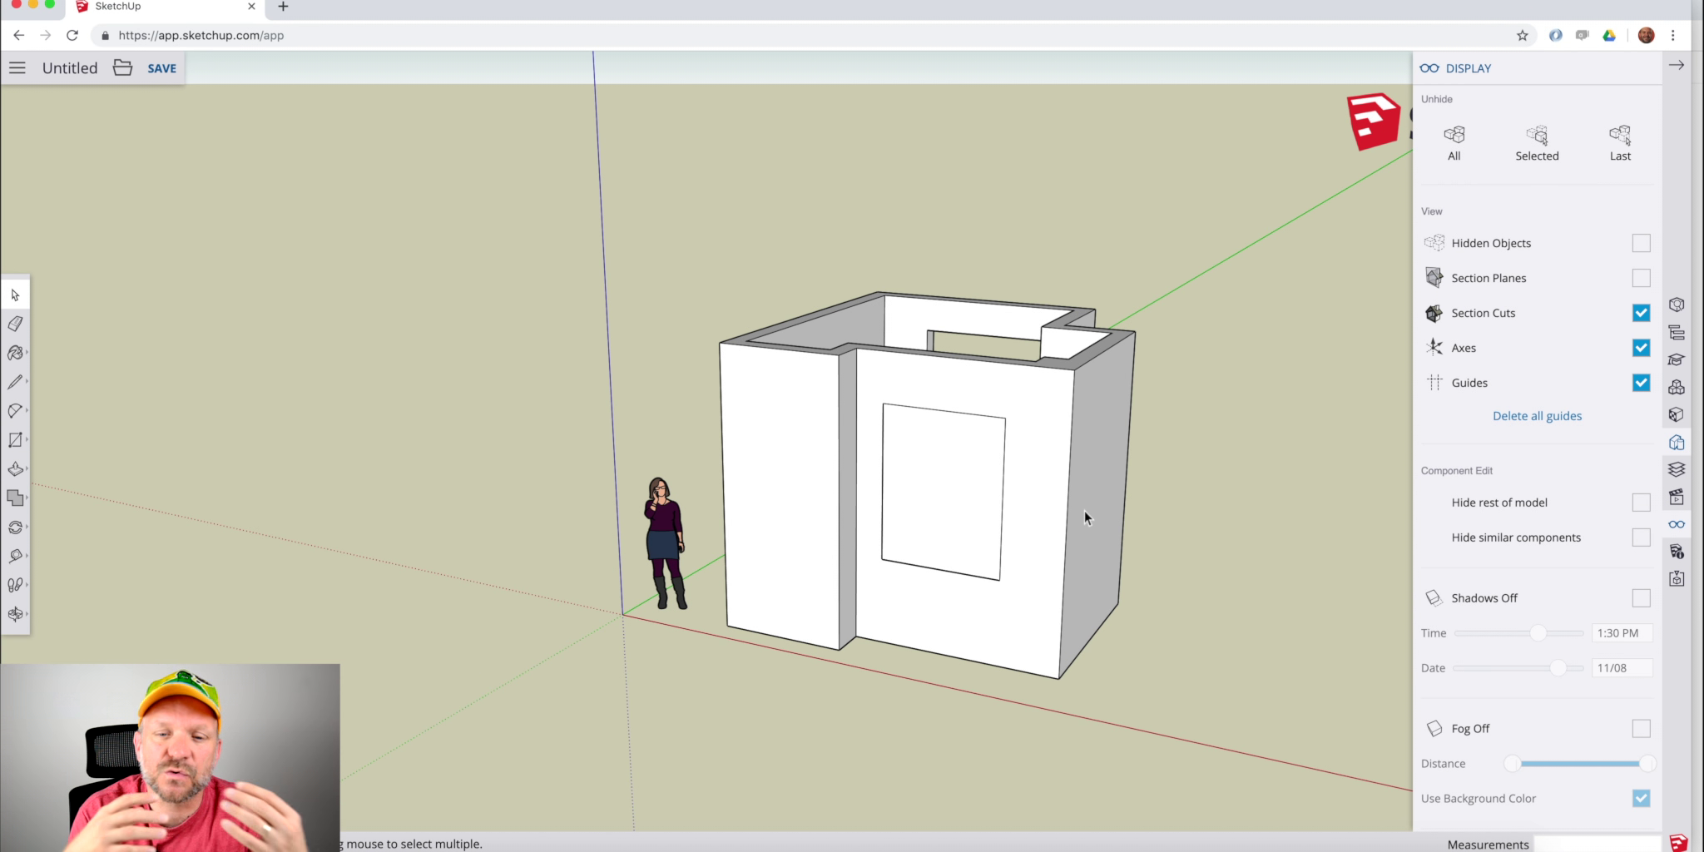
pyautogui.moveTo(1008, 416); pyautogui.dragTo(788, 669, button='middle')
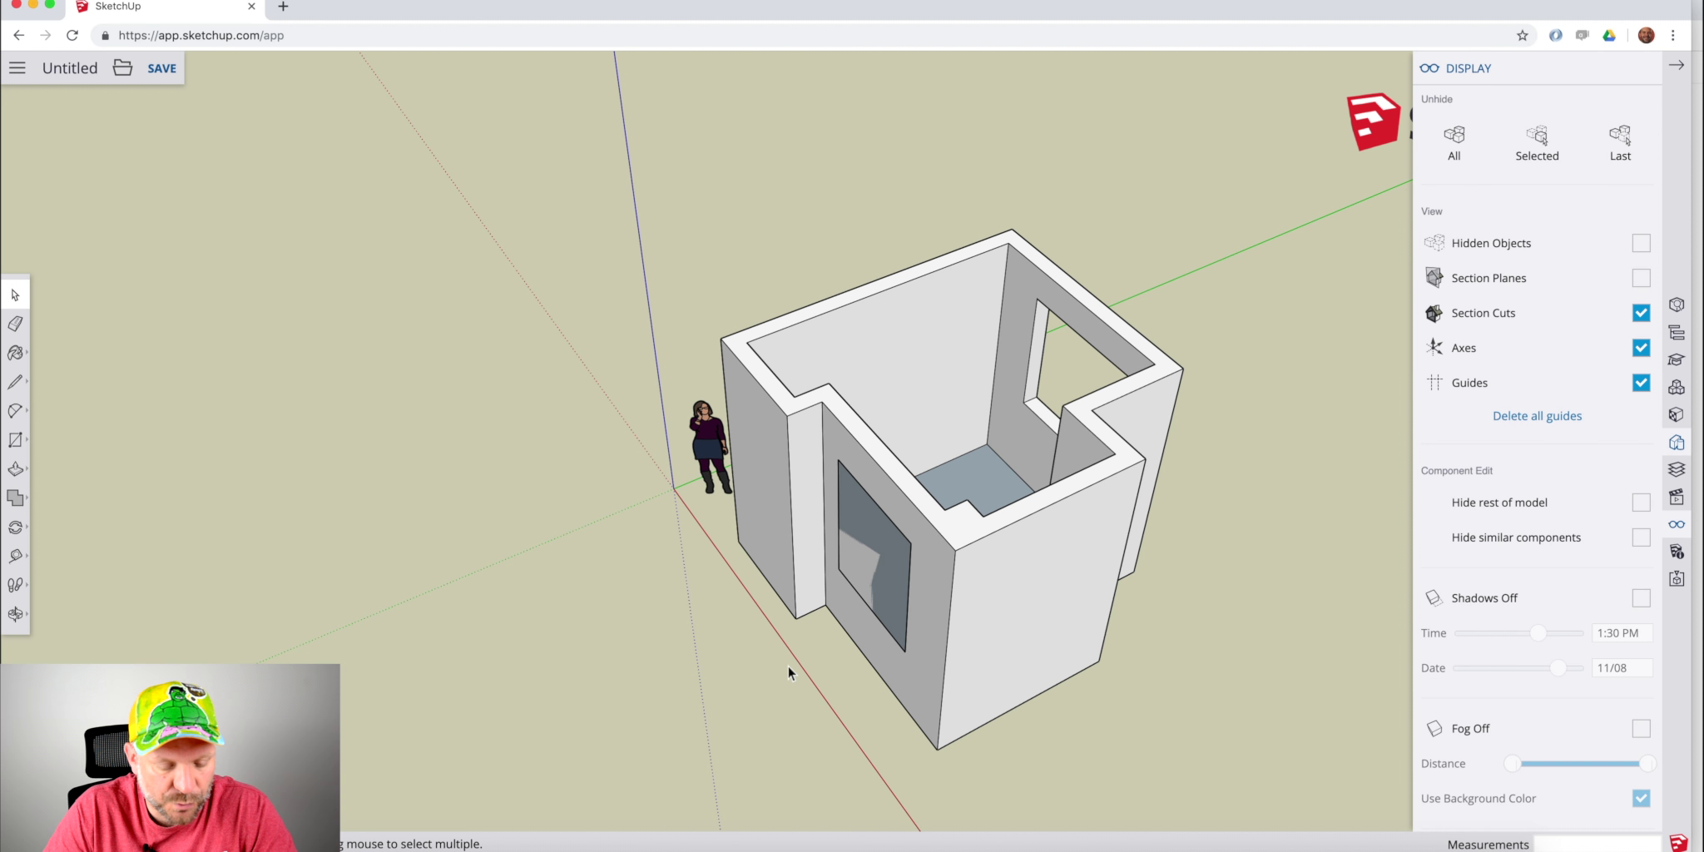
pyautogui.press('p')
pyautogui.click(875, 579)
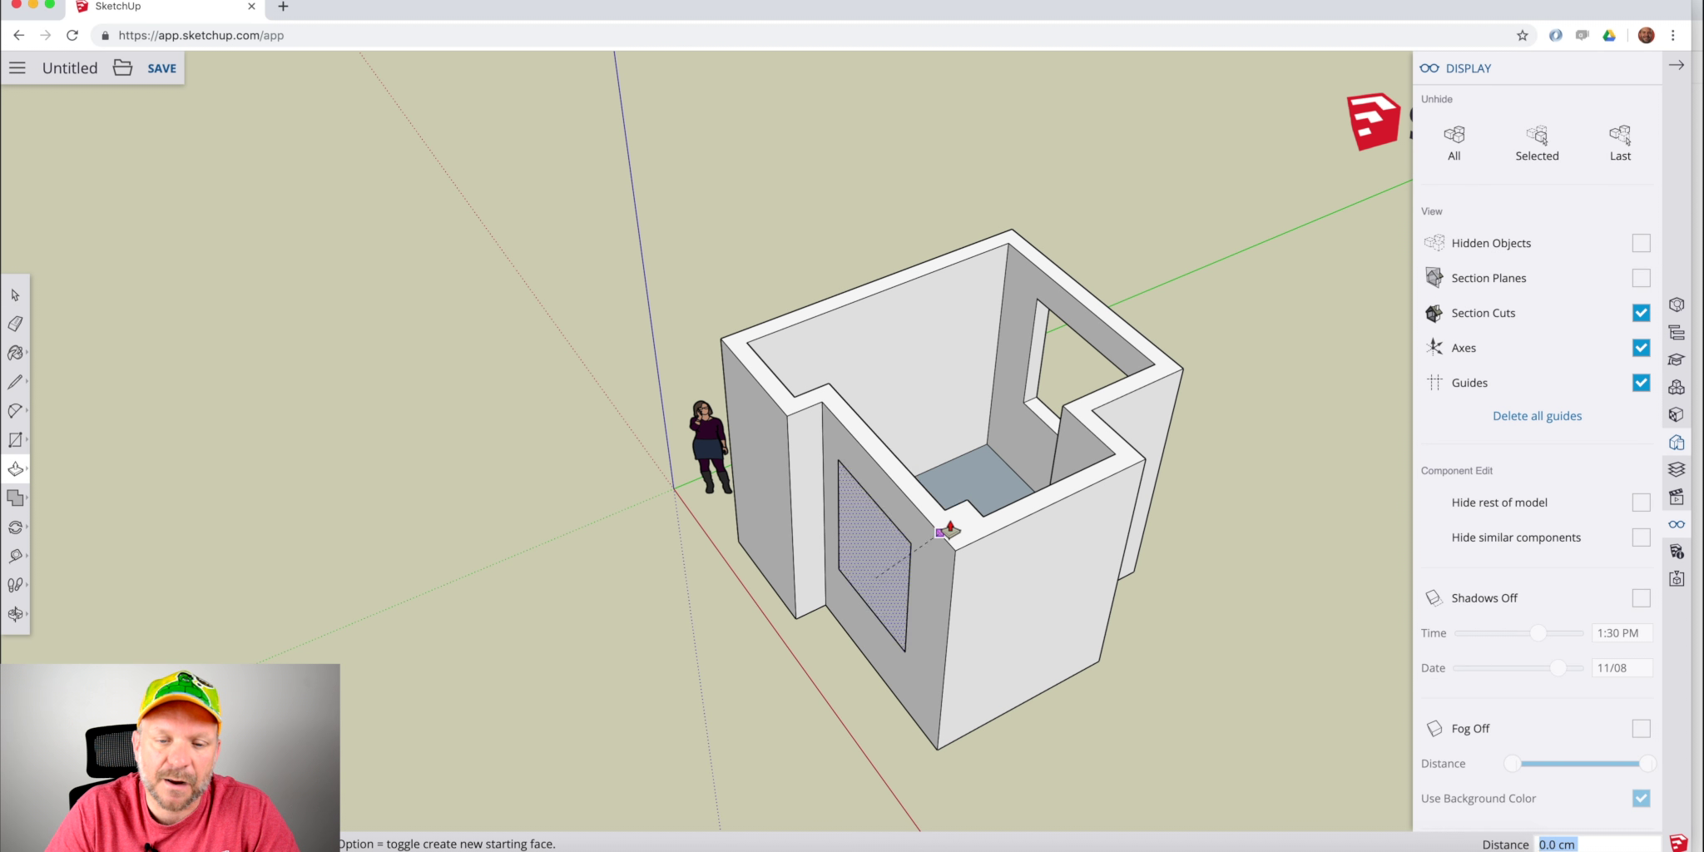
pyautogui.click(948, 529)
# Try to move the room group about 502 cm away from the separate box.
pyautogui.press('space')
pyautogui.click(1010, 688)
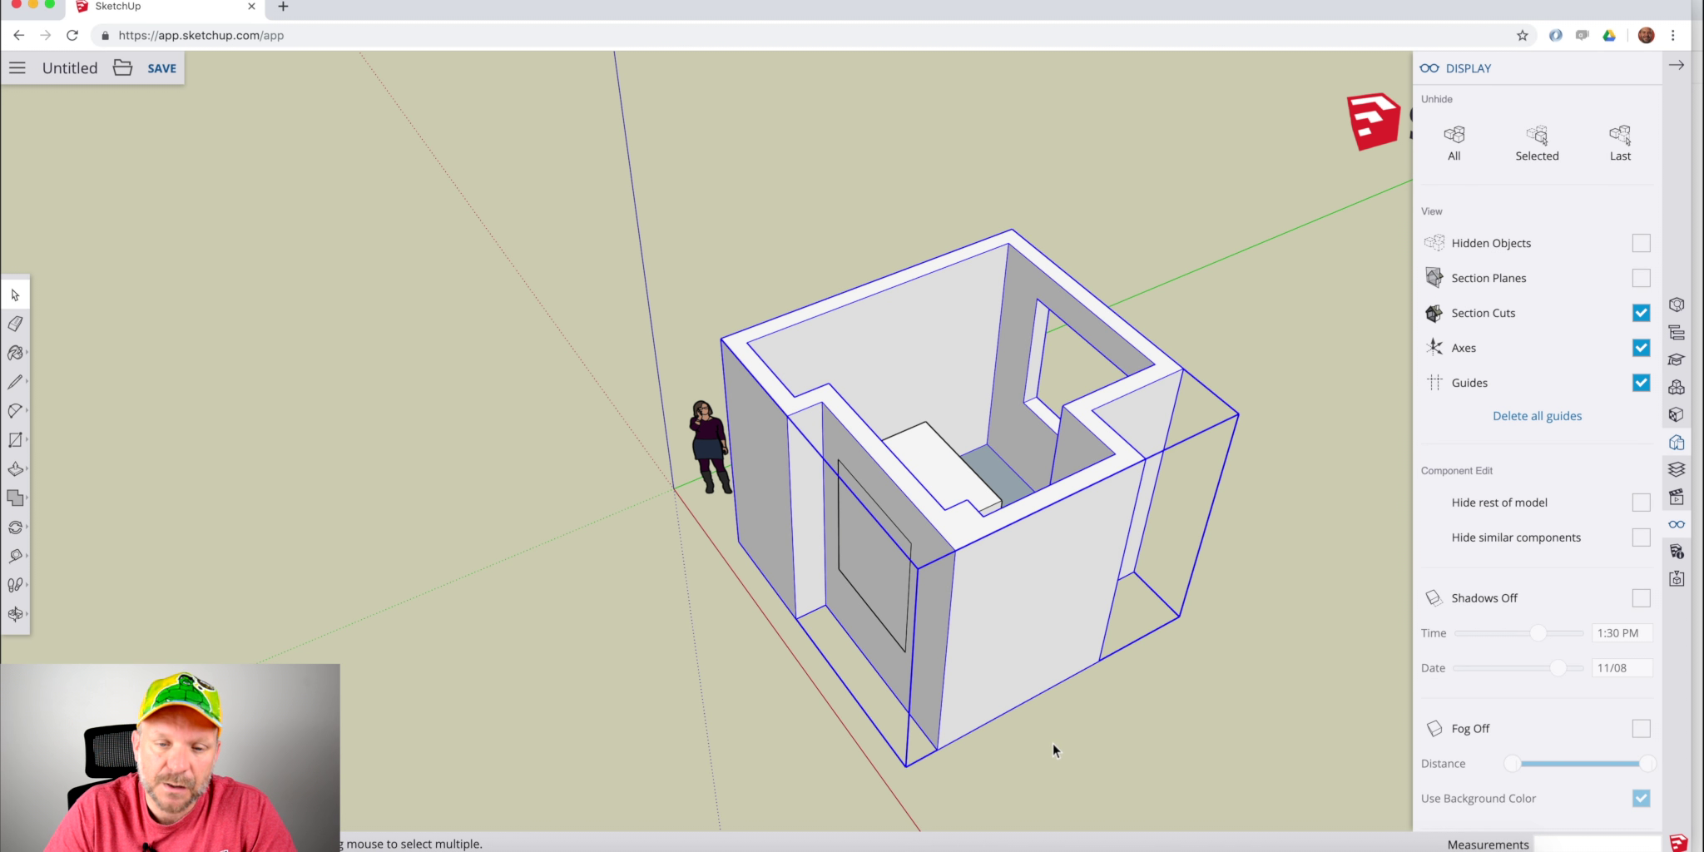
pyautogui.press('m')
pyautogui.click(1053, 744)
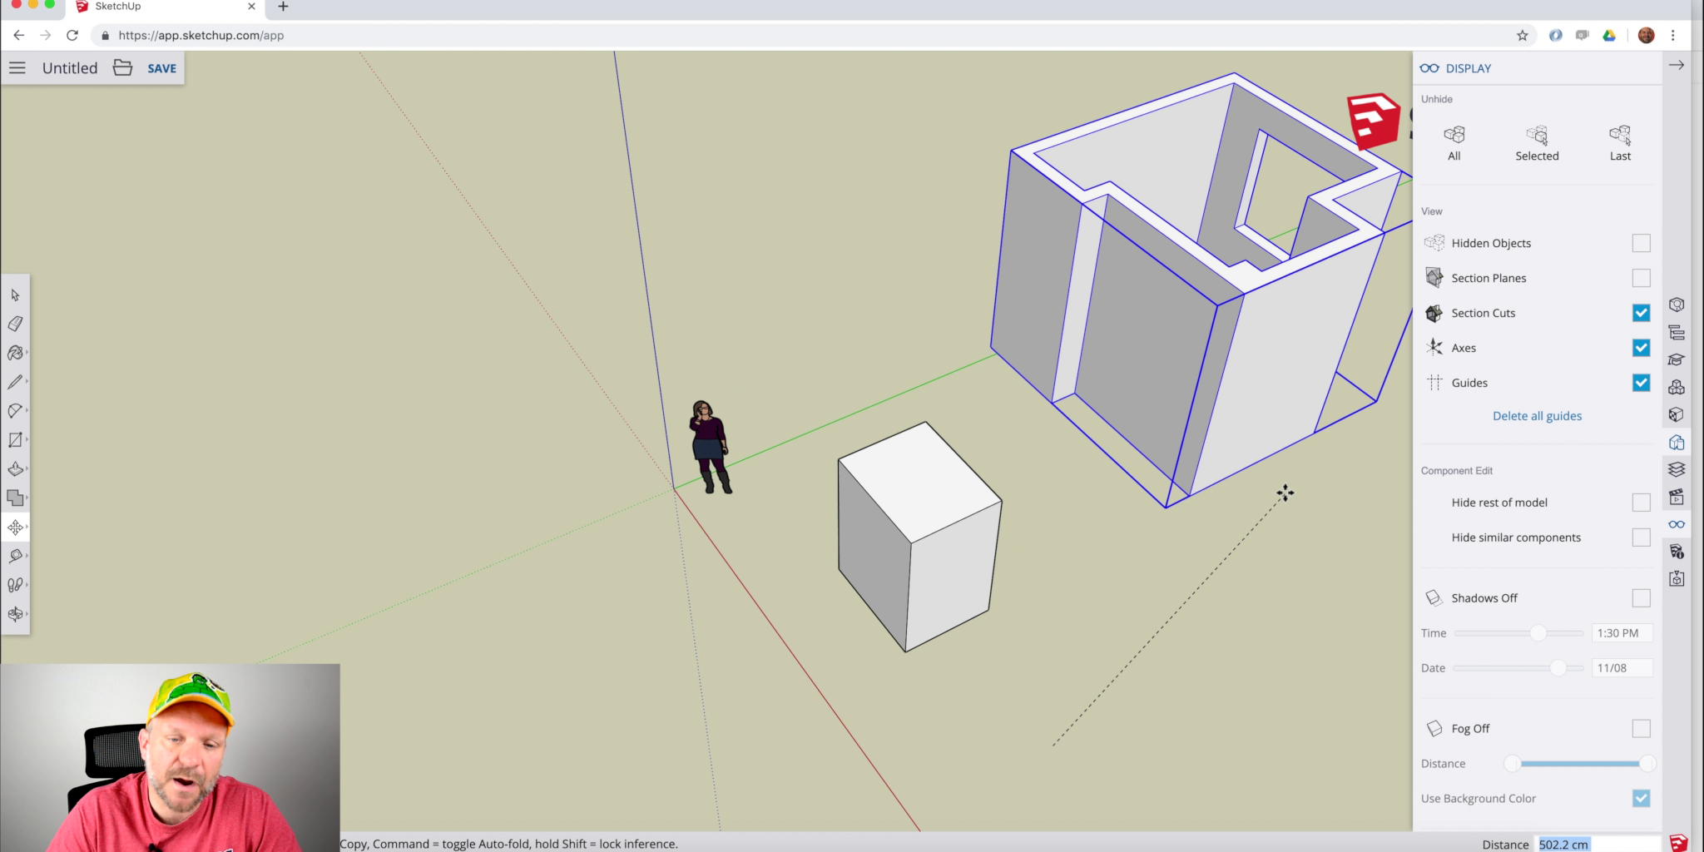
pyautogui.press('Escape')
# Select the loose rectangle on the front wall and delete it.
pyautogui.press('space')
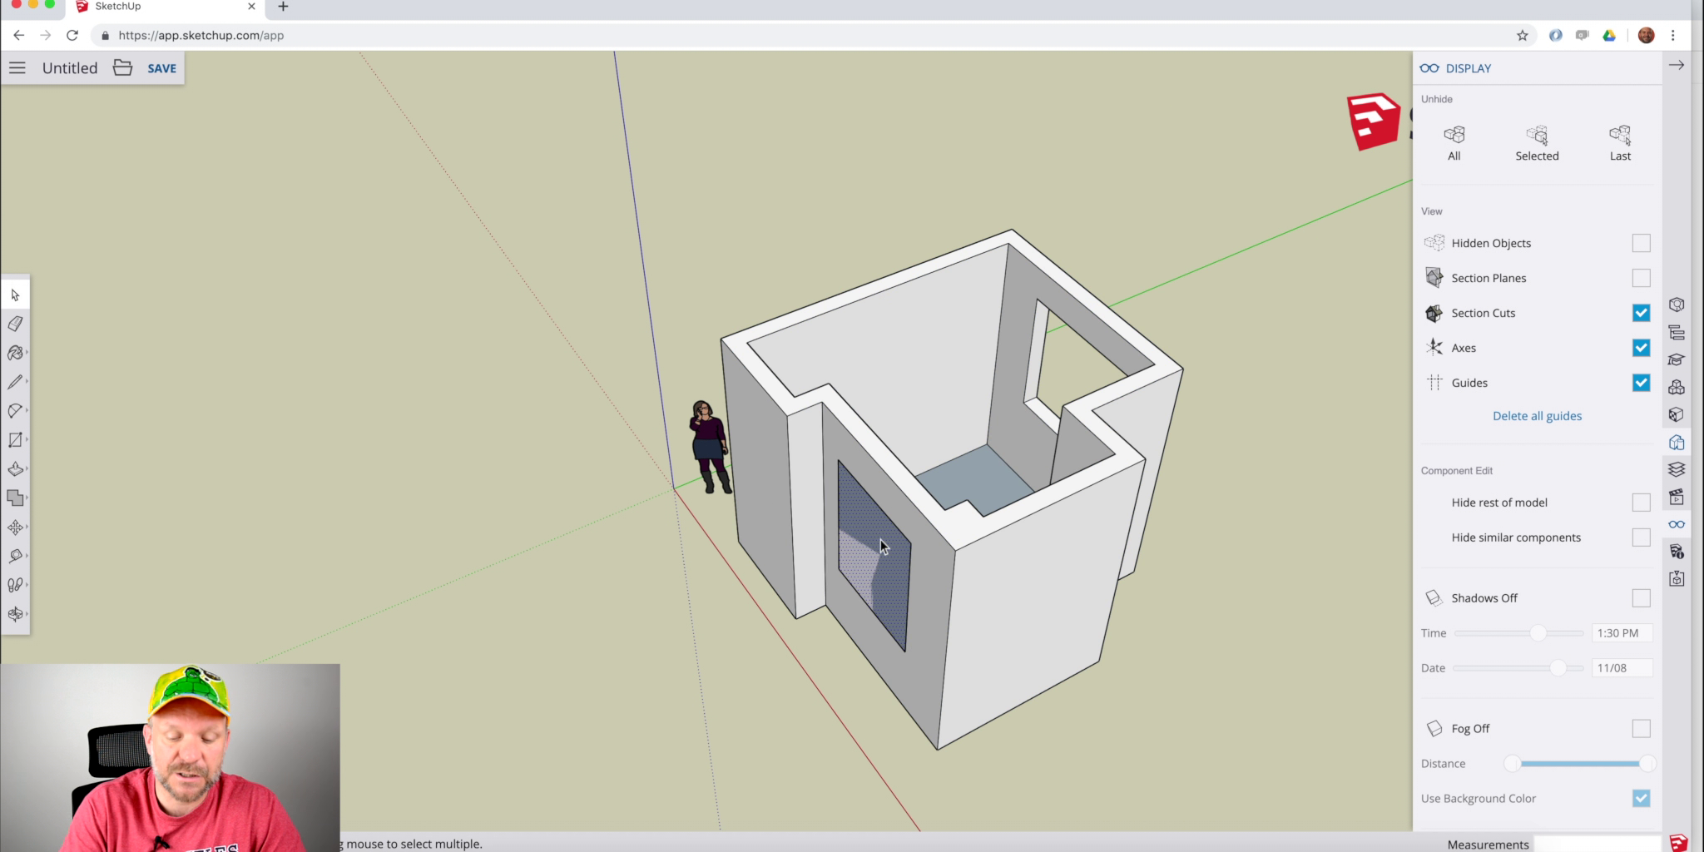
pyautogui.moveTo(880, 539); pyautogui.dragTo(1223, 453, button='middle')
pyautogui.press('o')
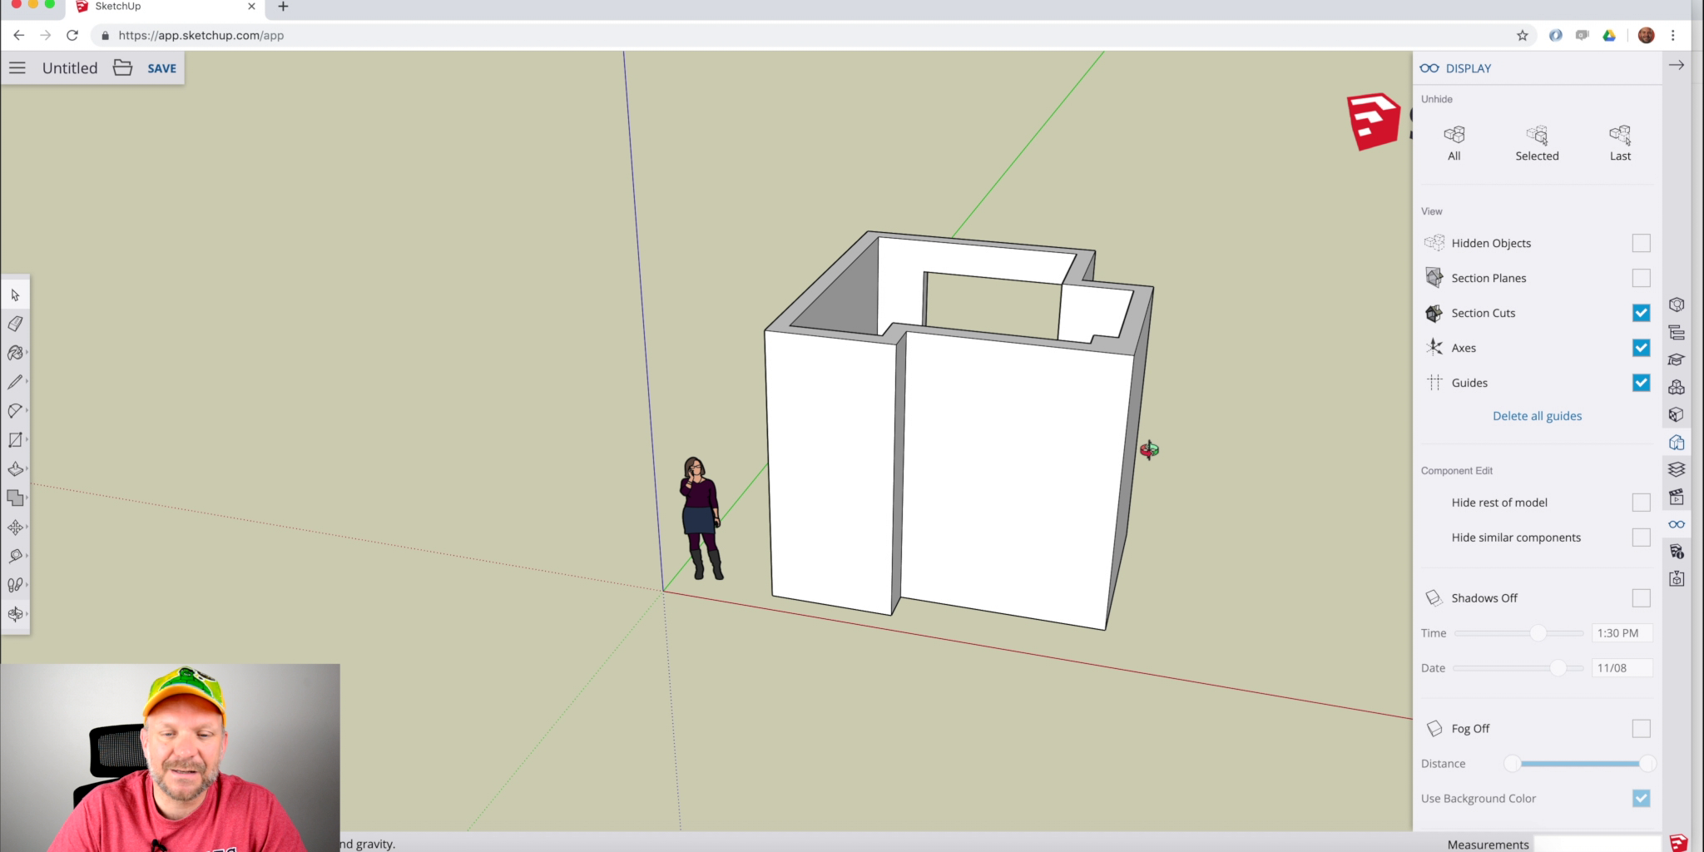
pyautogui.moveTo(1152, 449); pyautogui.dragTo(1089, 447)
# Open the room group for editing and try to Push/Pull a window rectangle drawn on its front wall.
pyautogui.press('space')
pyautogui.doubleClick(974, 467)
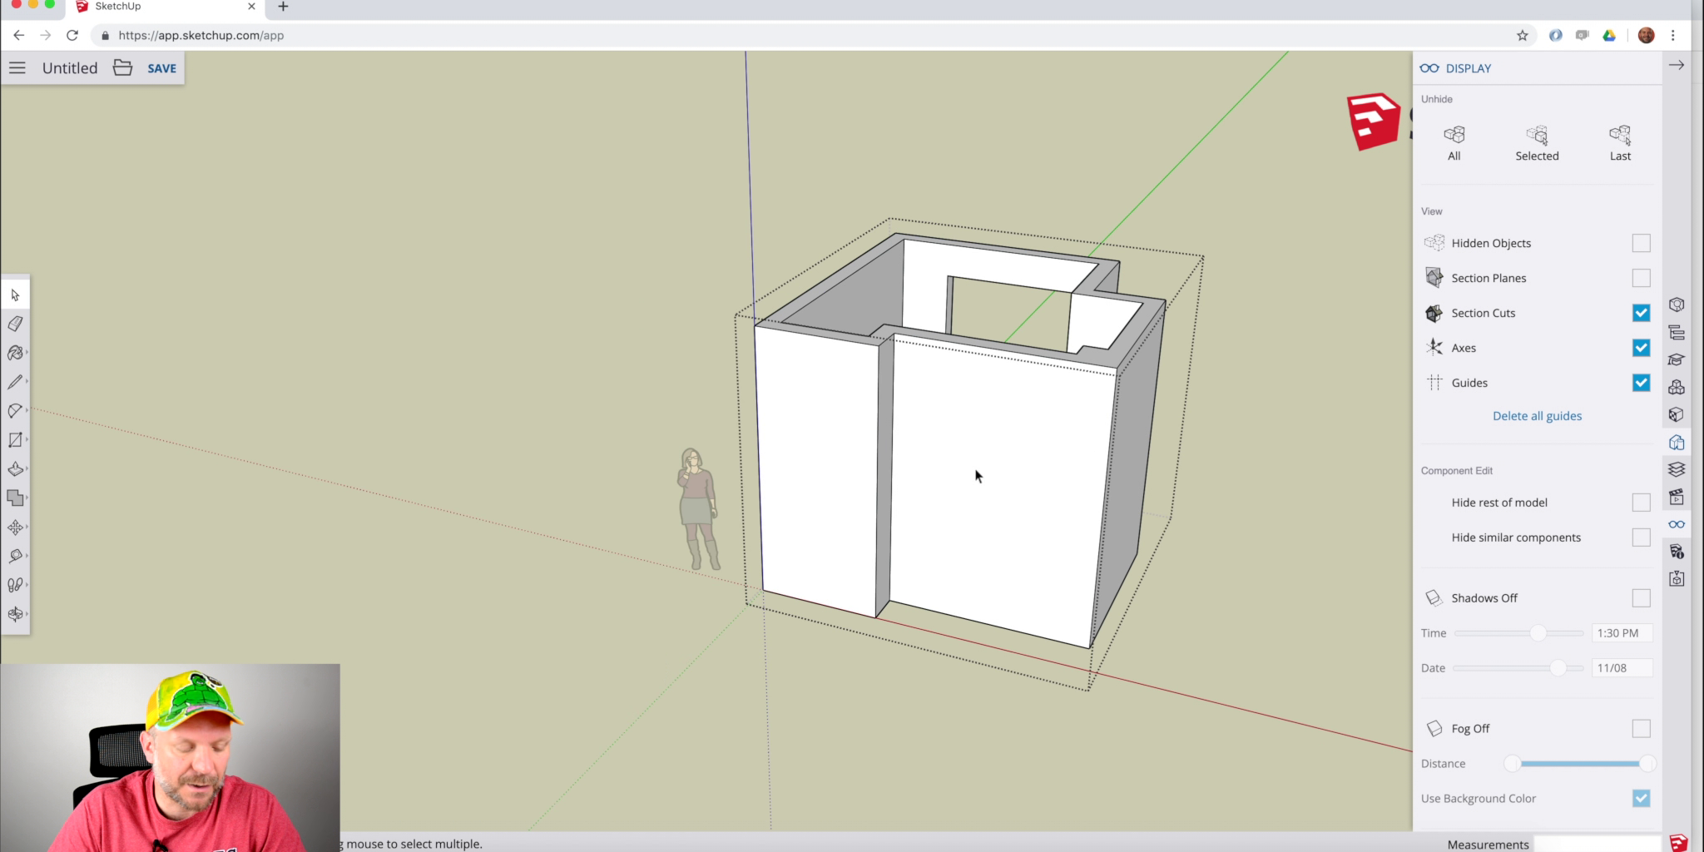
pyautogui.click(942, 381)
pyautogui.click(1046, 521)
pyautogui.moveTo(1034, 472); pyautogui.dragTo(988, 529, button='middle')
pyautogui.press('p')
pyautogui.click(974, 479)
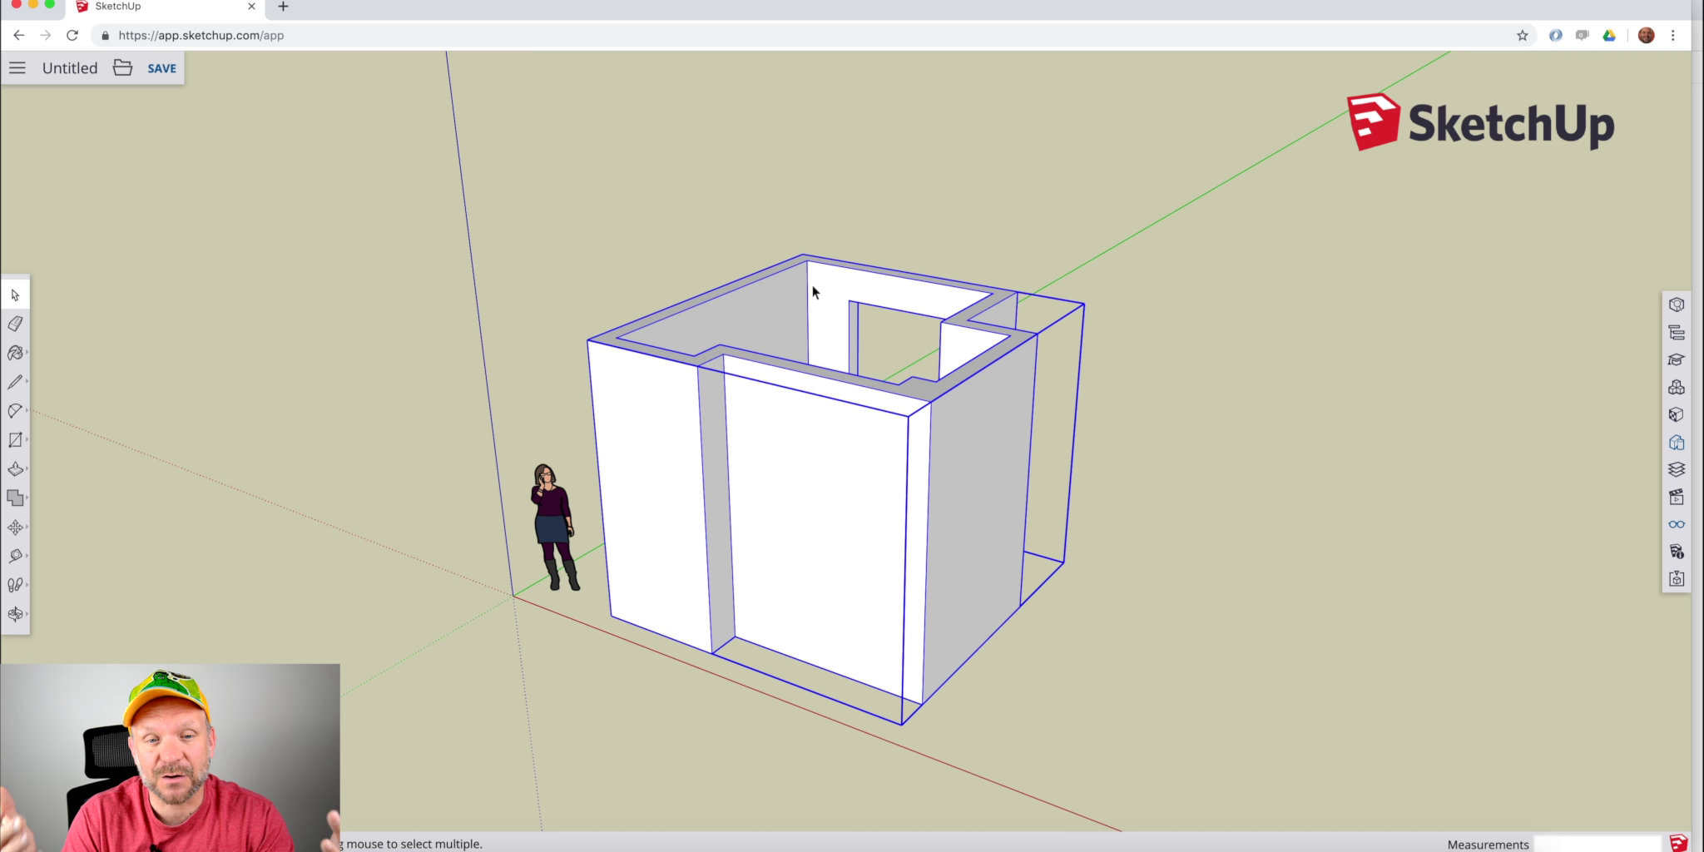
# Draw a 2 by 15 cm rectangle on the window wall, starting from the room's inner floor corner.
pyautogui.click(882, 188)
pyautogui.moveTo(848, 262)
pyautogui.mouseDown(button='middle')
pyautogui.moveTo(791, 396)
pyautogui.moveTo(803, 445)
pyautogui.moveTo(810, 382)
pyautogui.moveTo(811, 402)
pyautogui.mouseUp(button='middle')
pyautogui.click(811, 402)
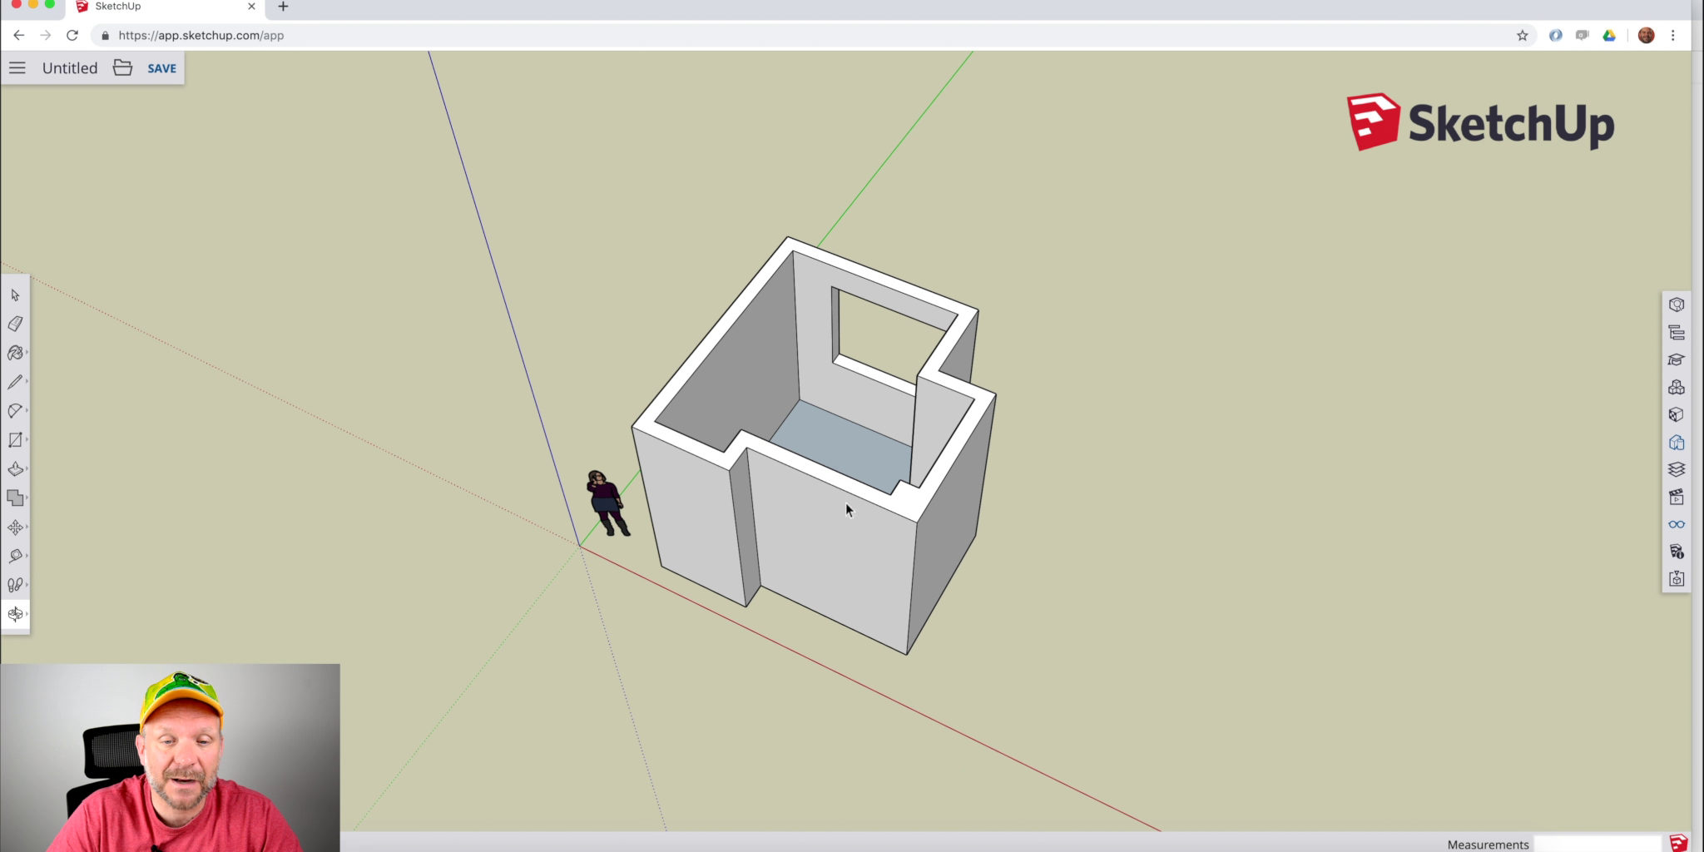
pyautogui.scroll(-2, 810, 402)
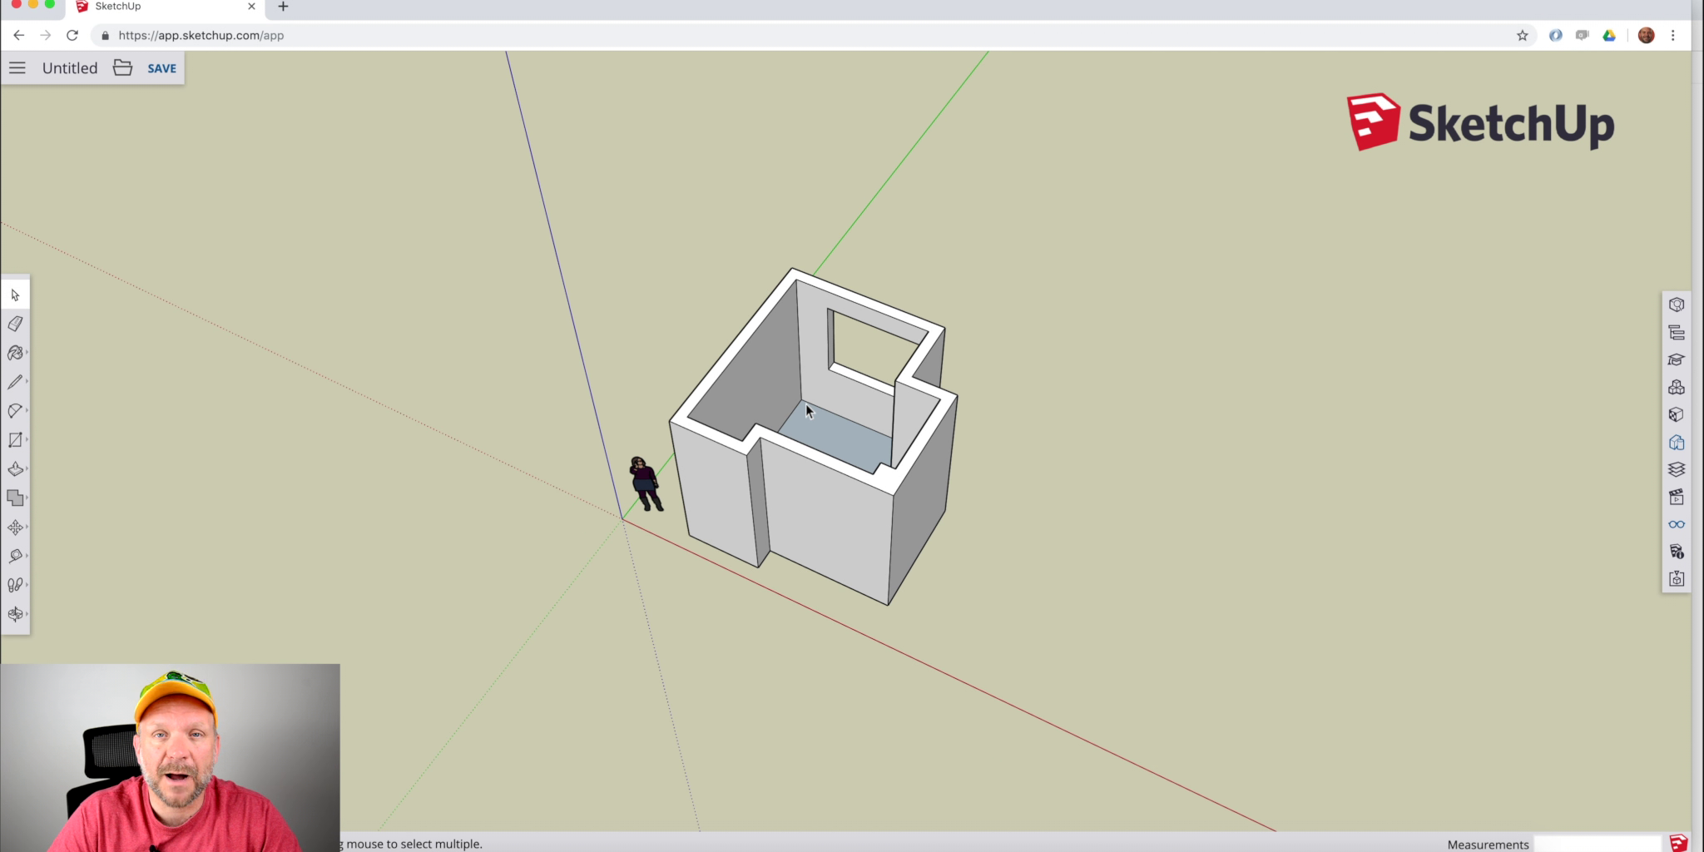
pyautogui.scroll(-2, 828, 418)
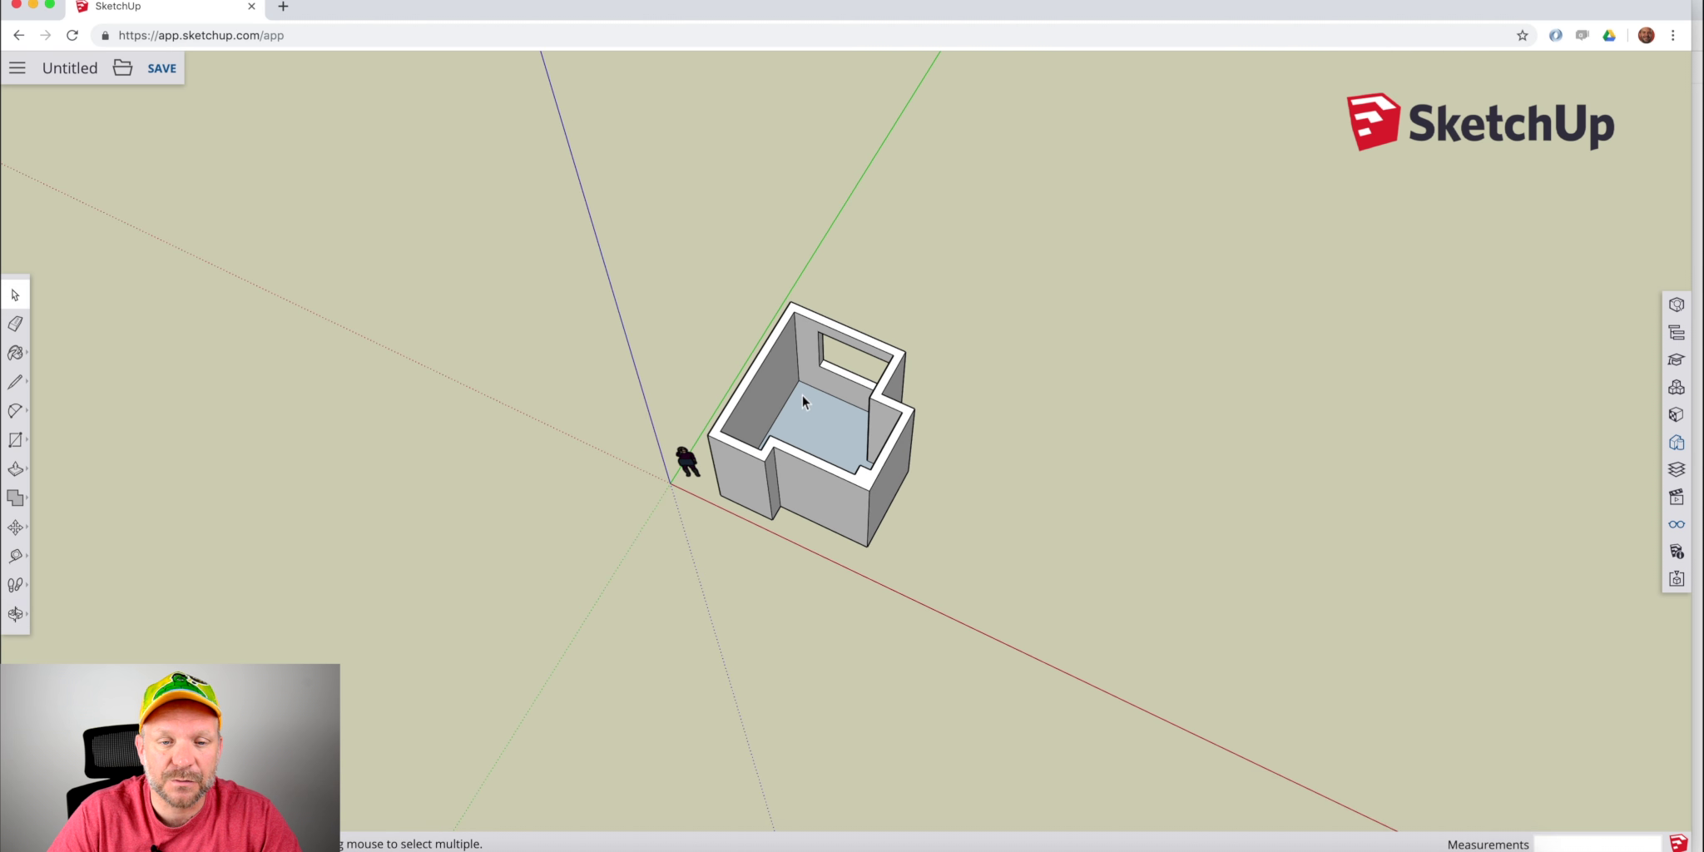
pyautogui.scroll(10, 801, 395)
pyautogui.moveTo(803, 380); pyautogui.dragTo(781, 250, button='middle')
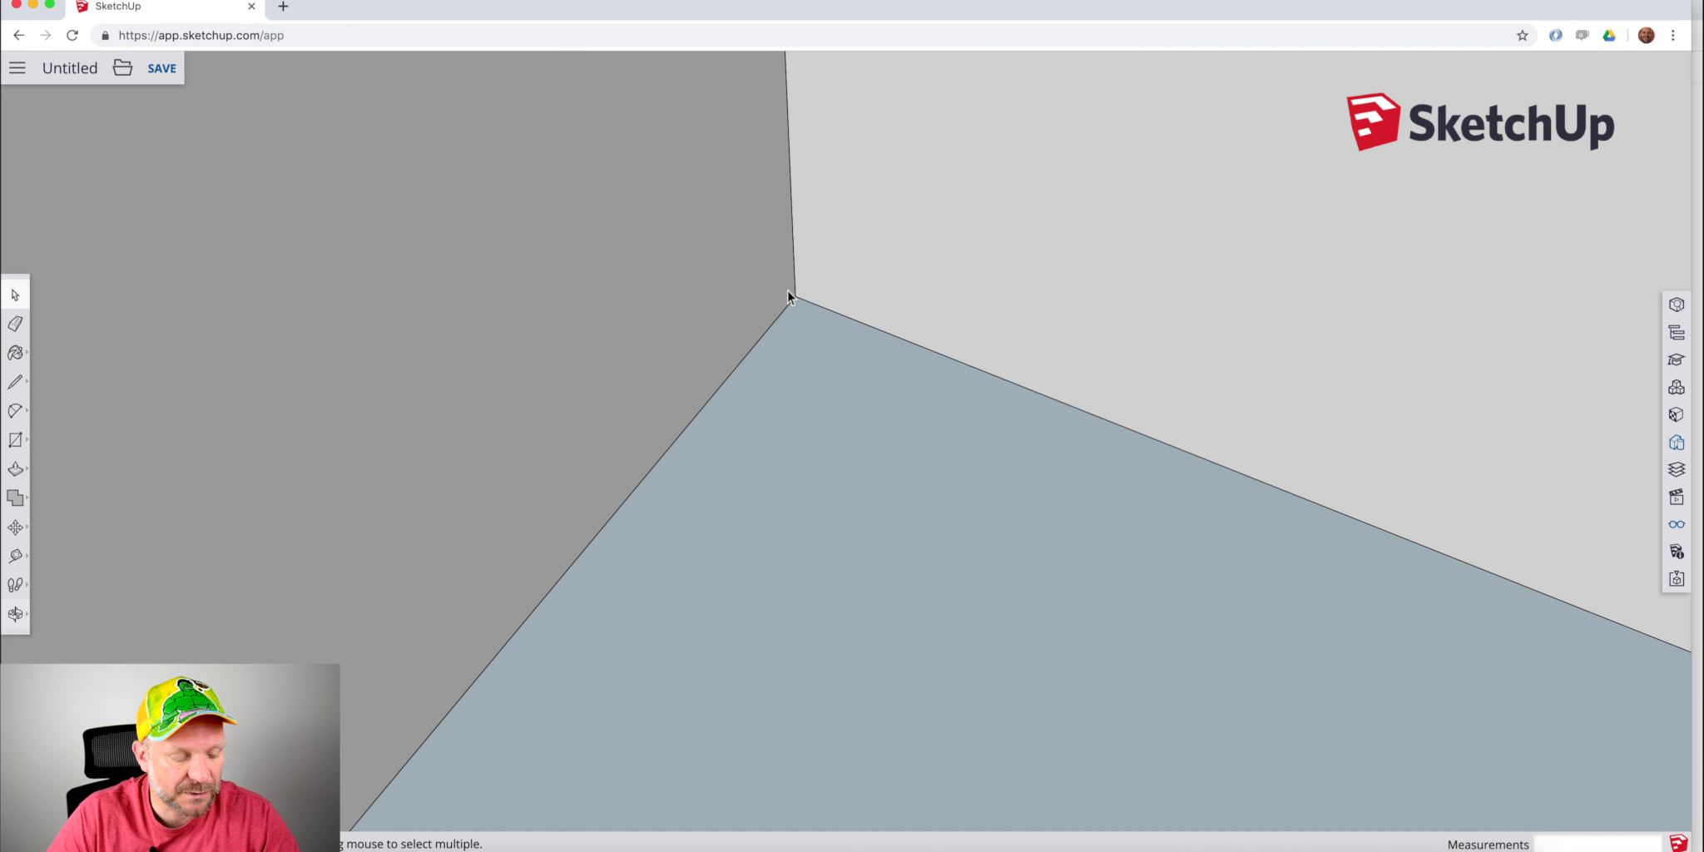
pyautogui.keyDown('shift'); pyautogui.moveTo(809, 348); pyautogui.dragTo(798, 465, button='middle'); pyautogui.keyUp('shift')
pyautogui.scroll(-2, 787, 408)
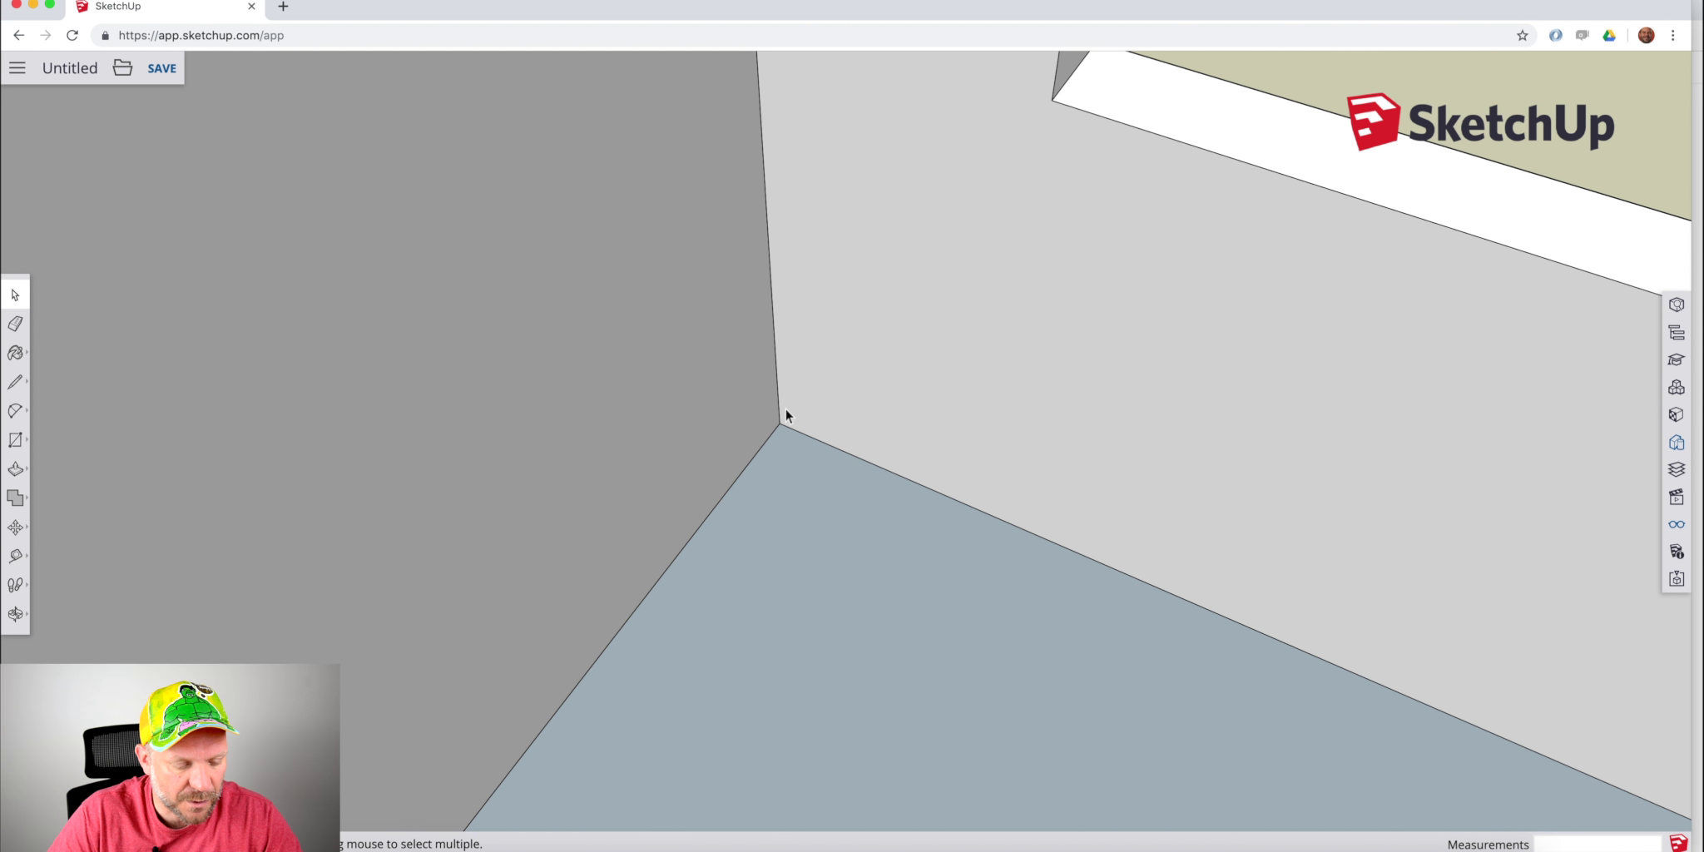
pyautogui.press('r')
pyautogui.click(780, 423)
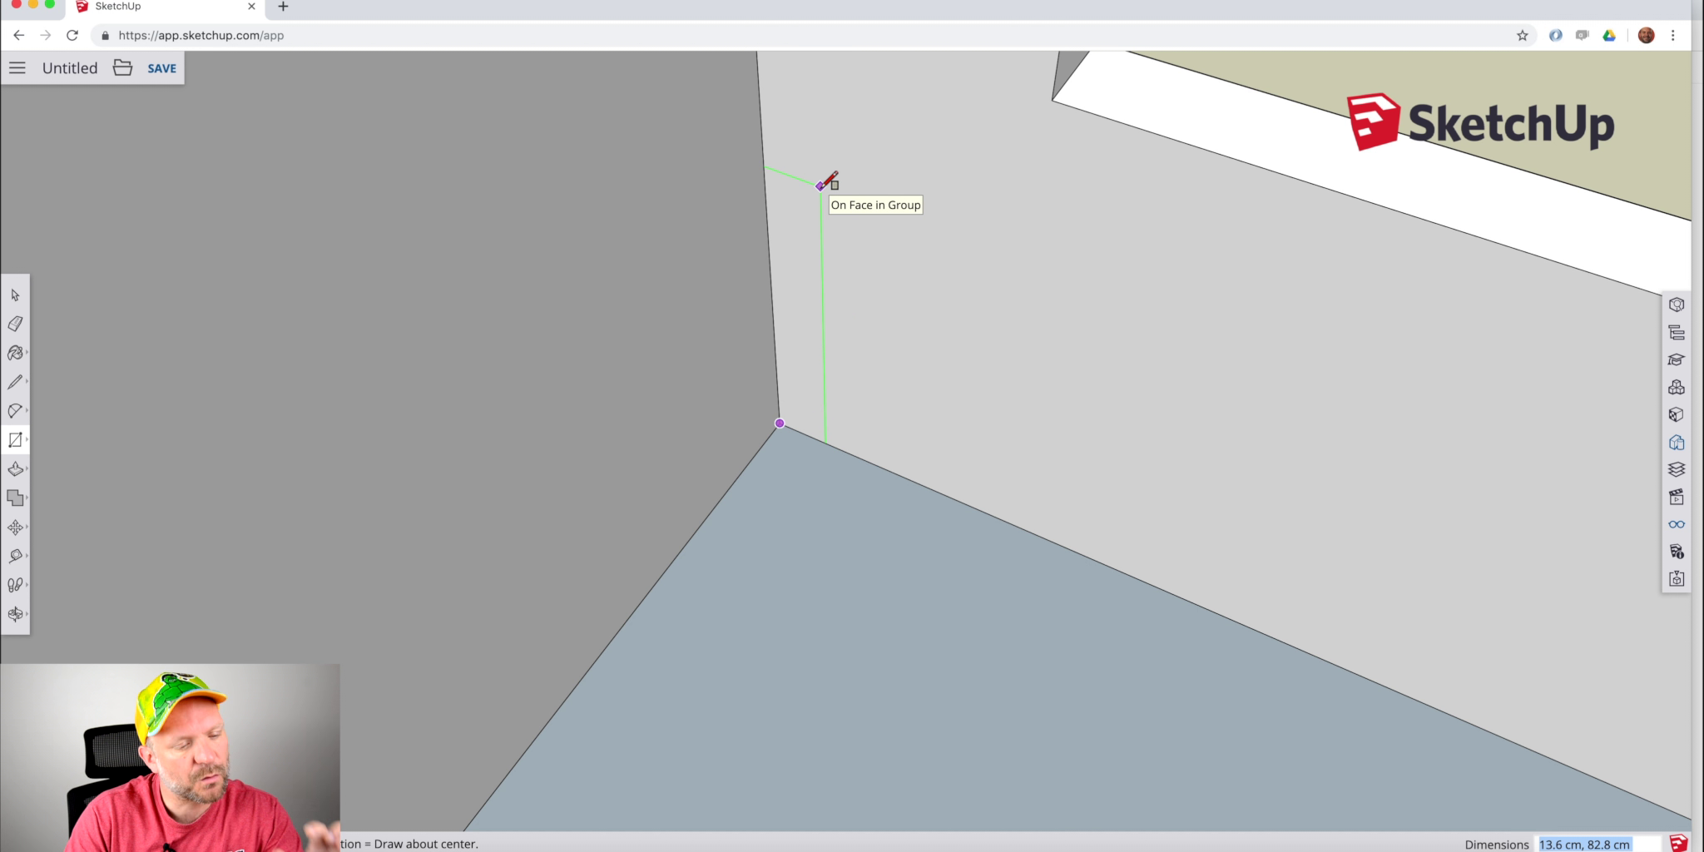
pyautogui.write('2,15')
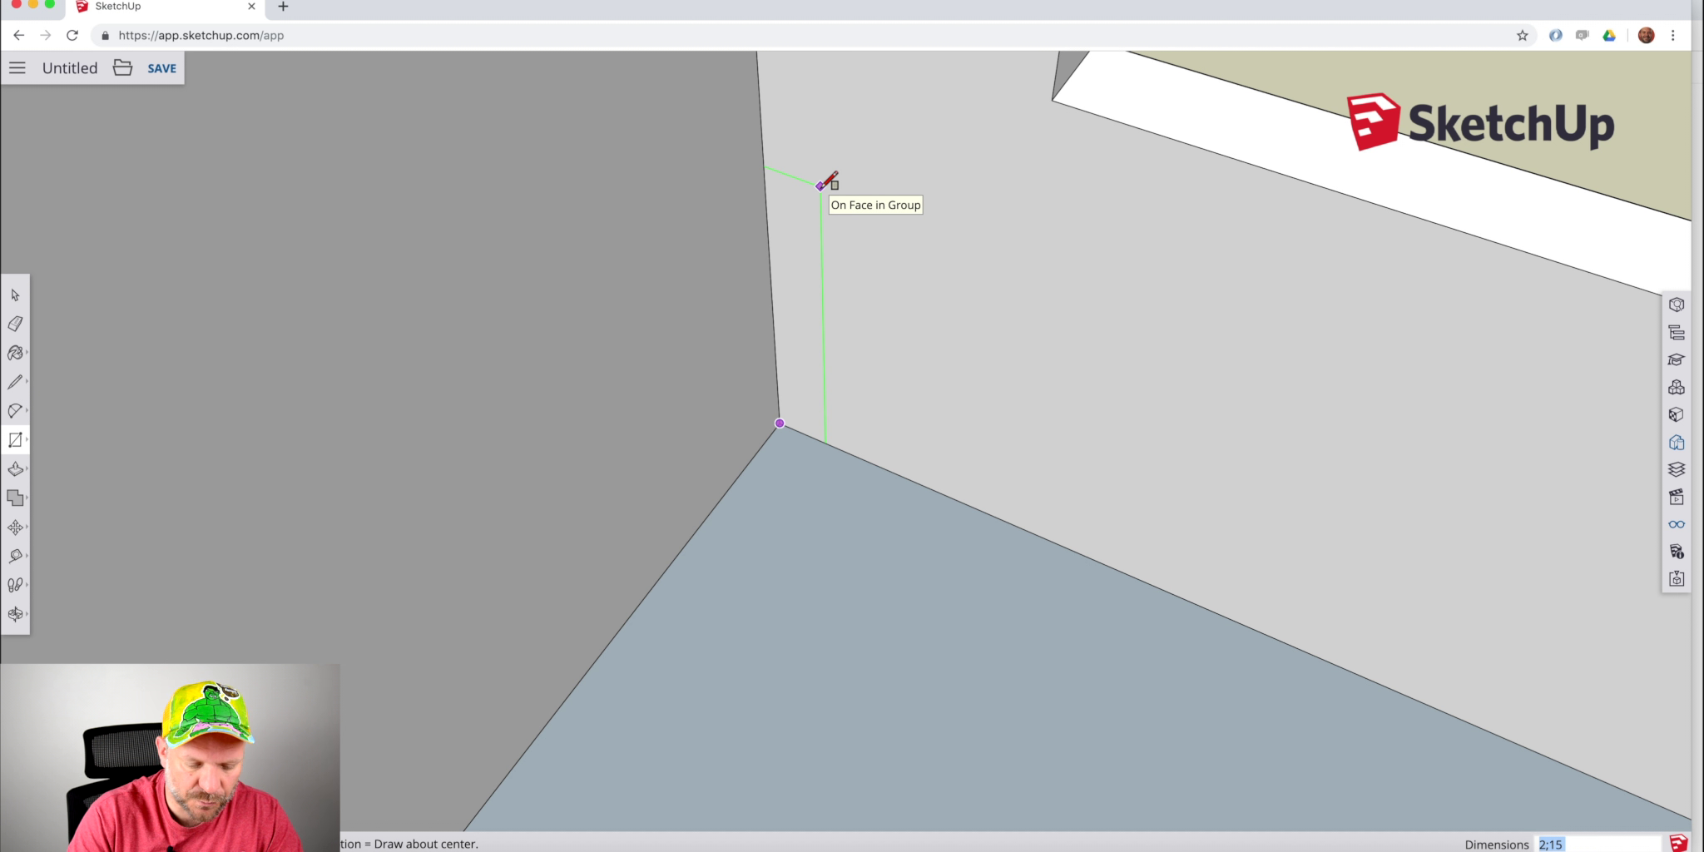
pyautogui.press('Return')
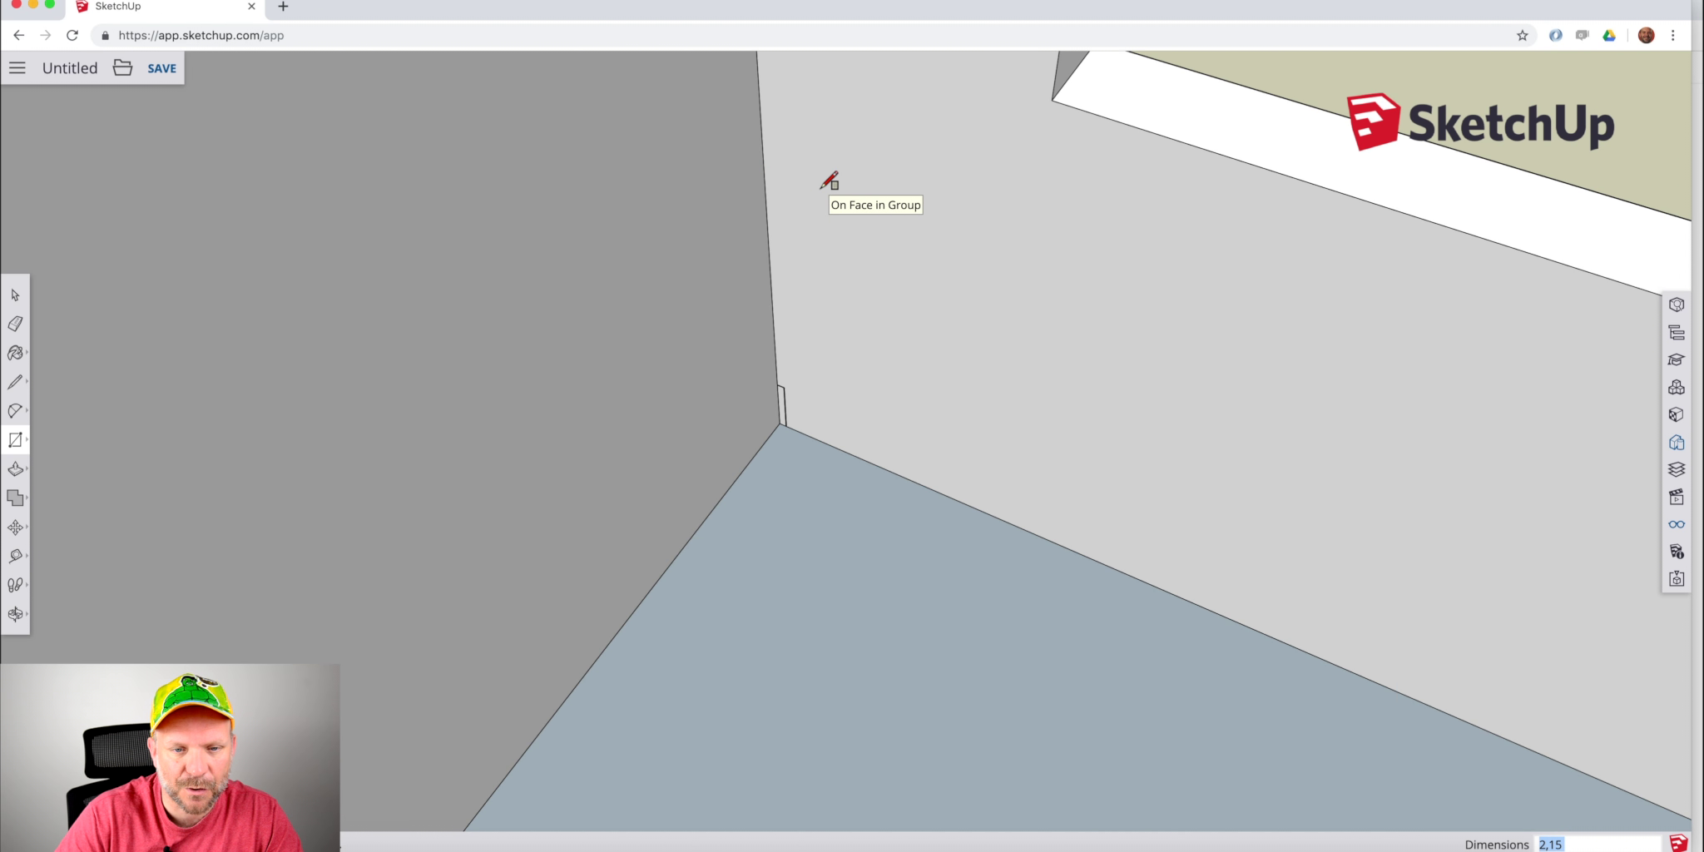
pyautogui.scroll(3, 799, 395)
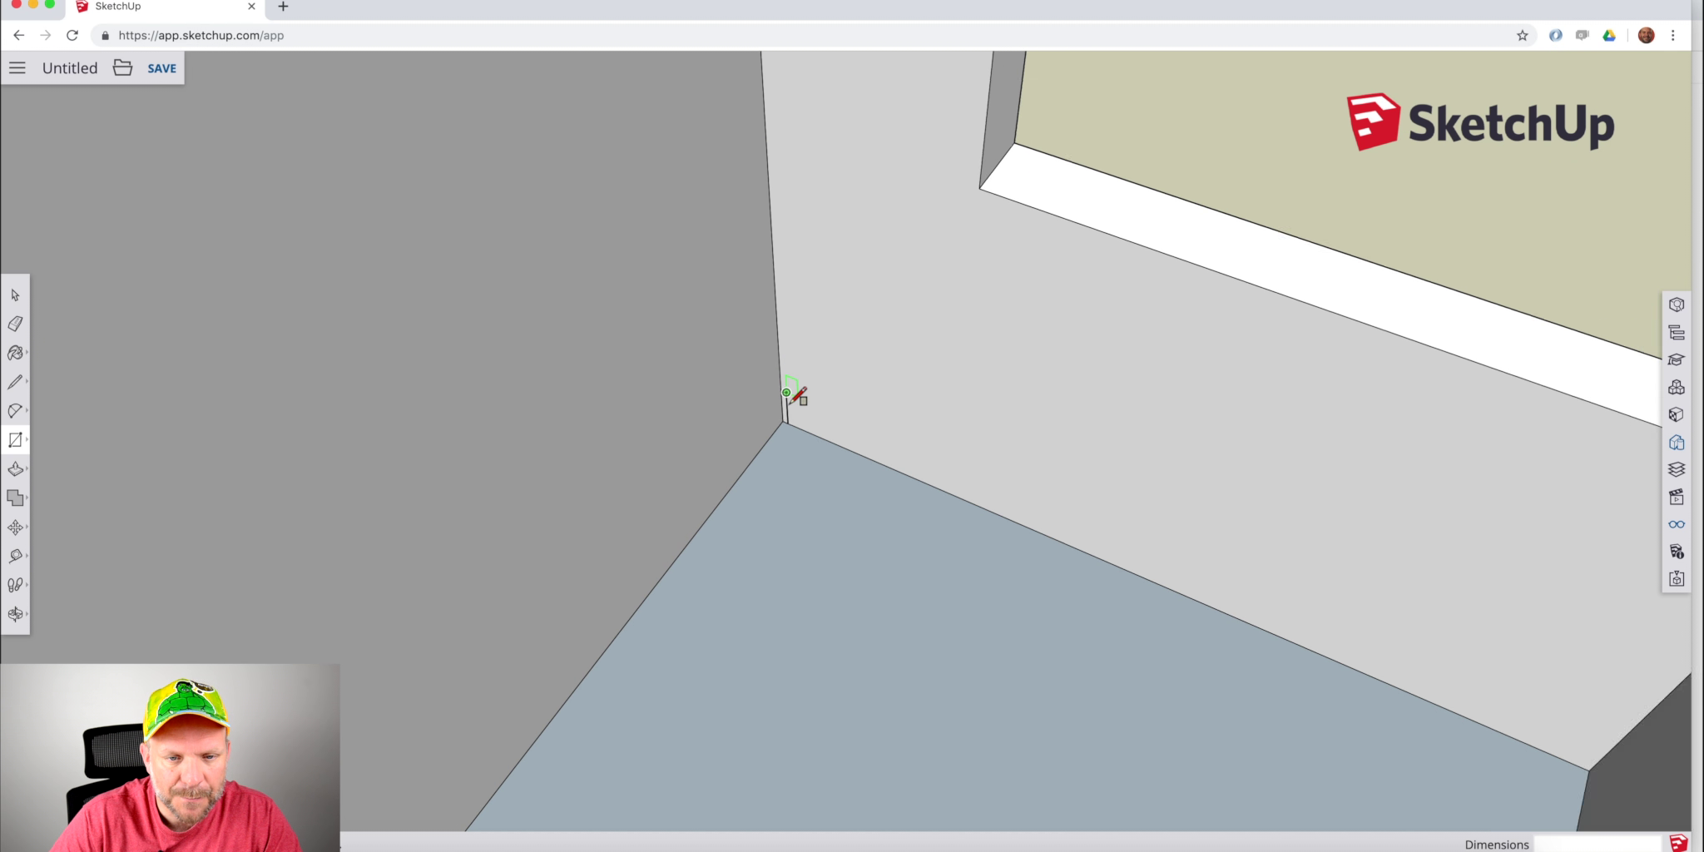
pyautogui.scroll(-6, 797, 396)
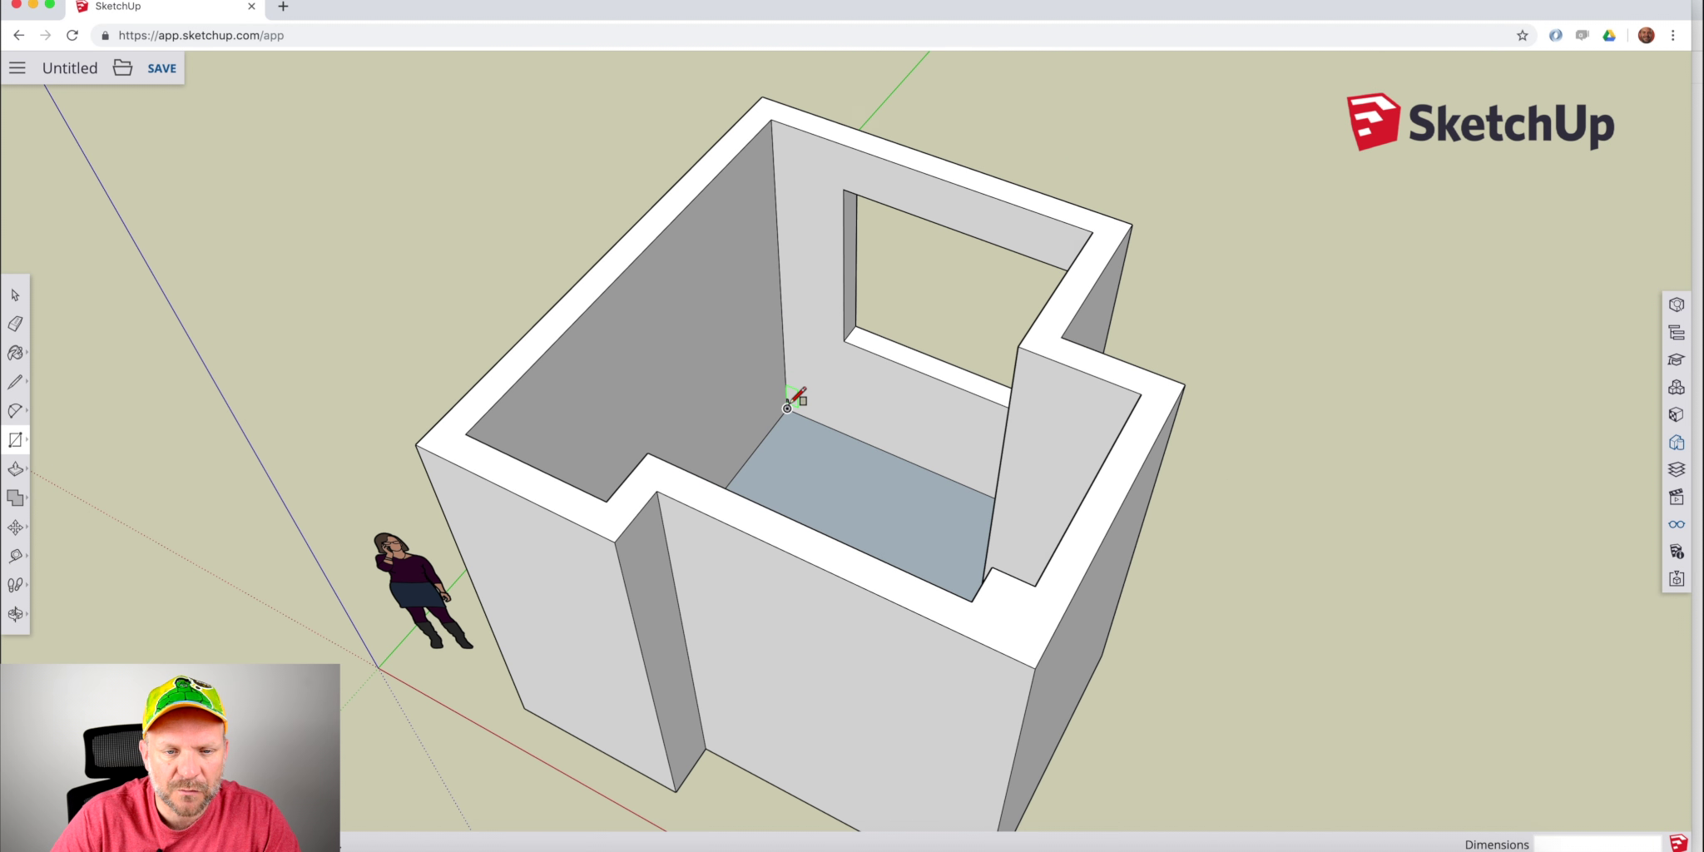
pyautogui.press('space')
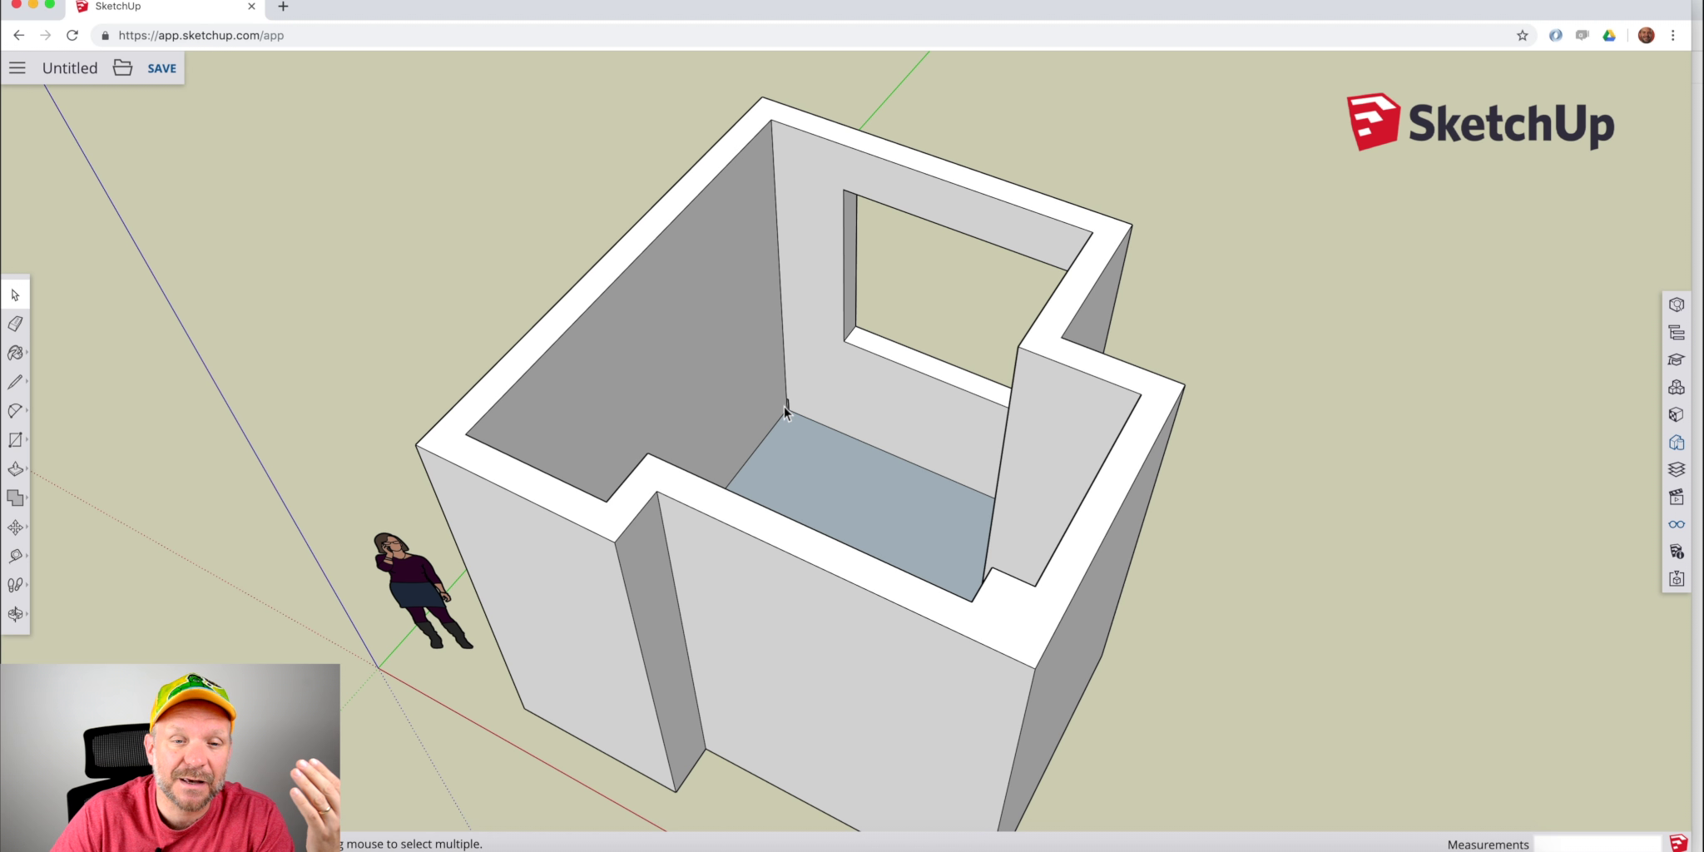
# Examine the small corner profile up close and from outside the room, using the corner as the zoom target.
pyautogui.scroll(10, 787, 402)
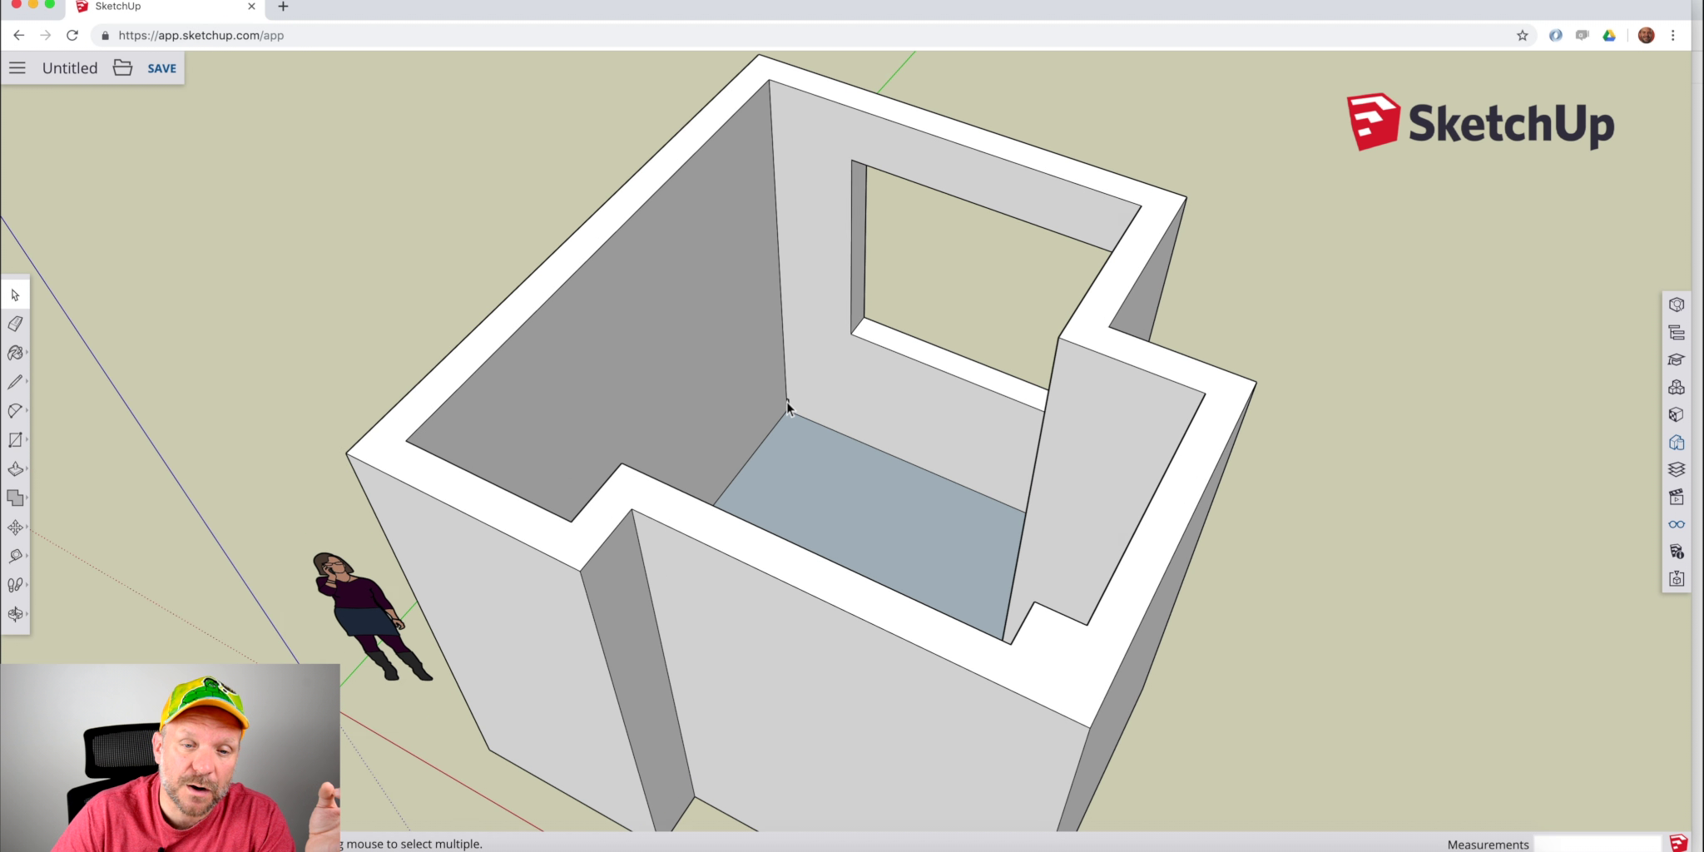
pyautogui.scroll(8, 794, 417)
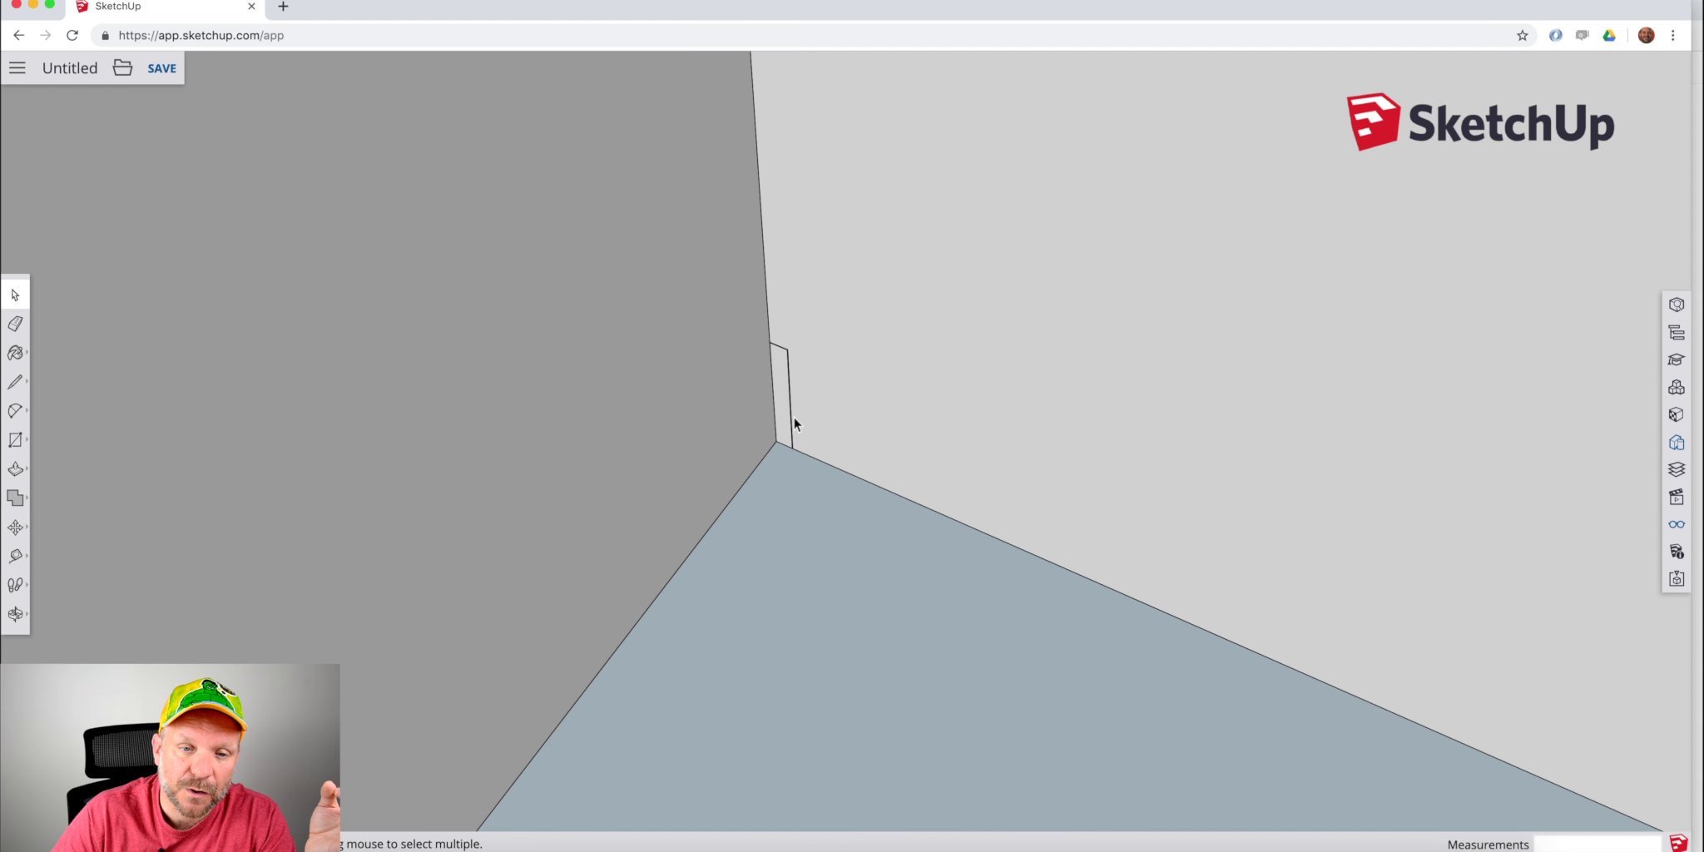
pyautogui.moveTo(786, 332); pyautogui.dragTo(757, 210, button='middle')
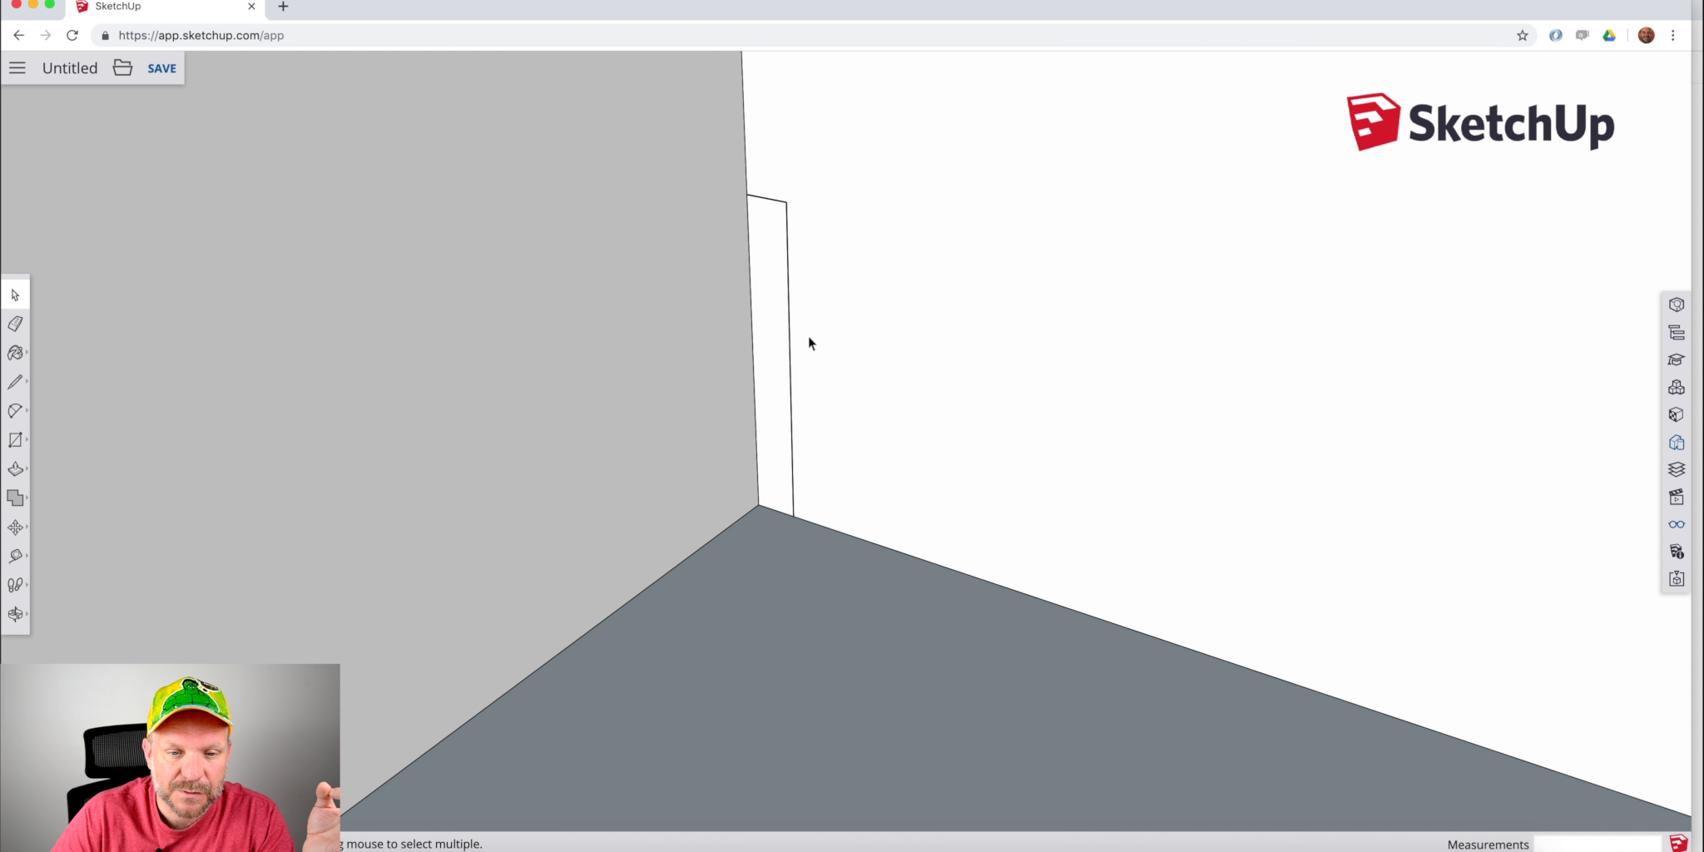
pyautogui.scroll(8, 872, 684)
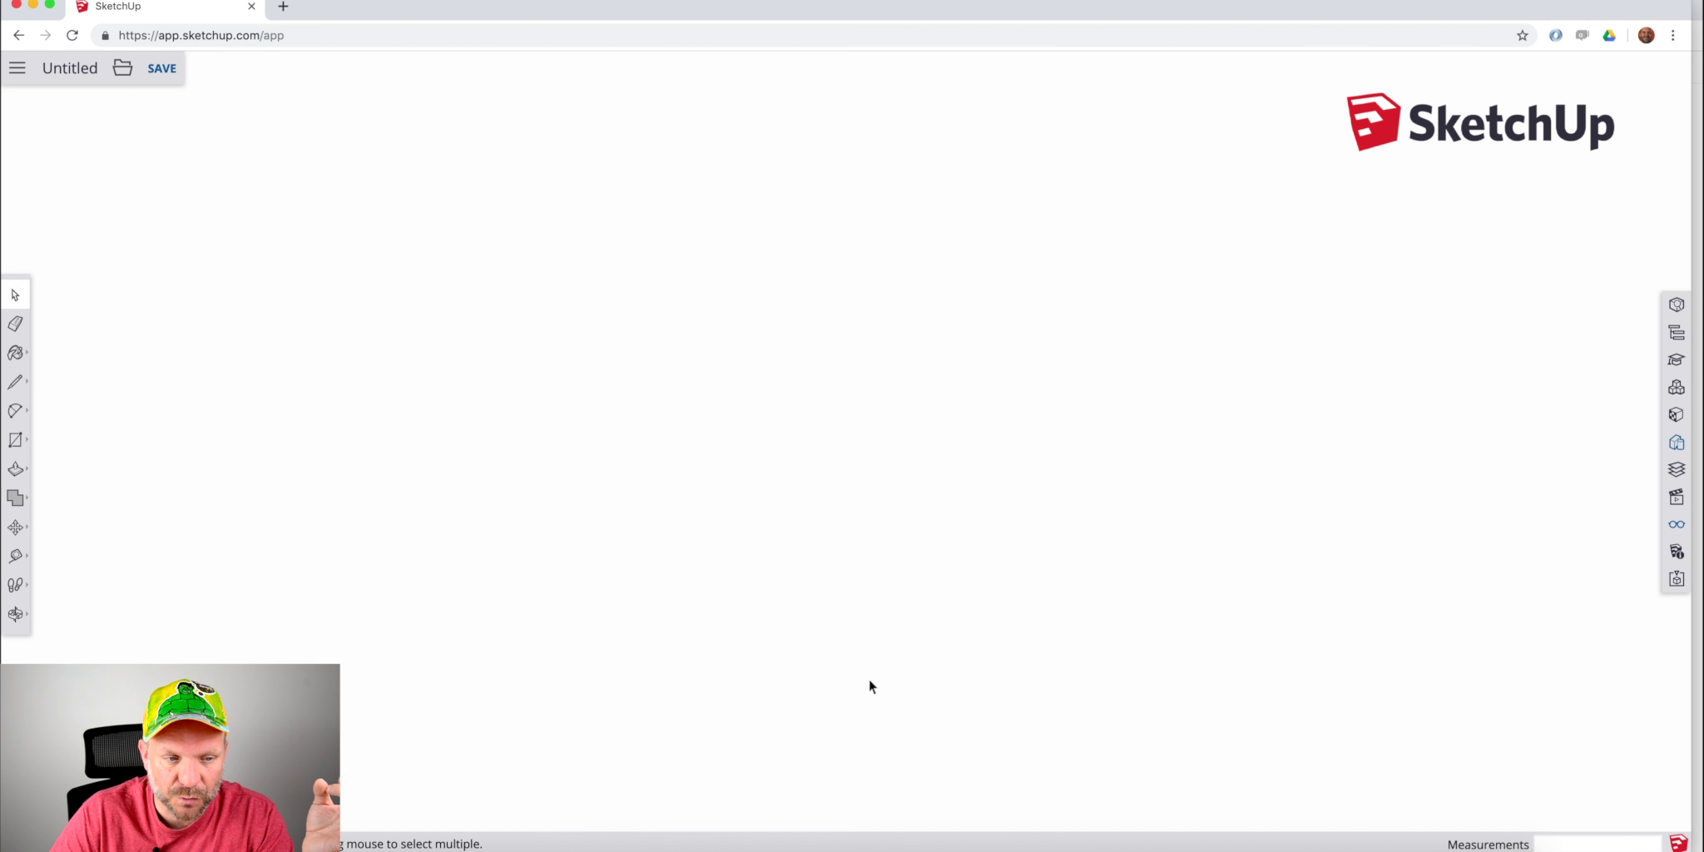
pyautogui.scroll(-10, 868, 677)
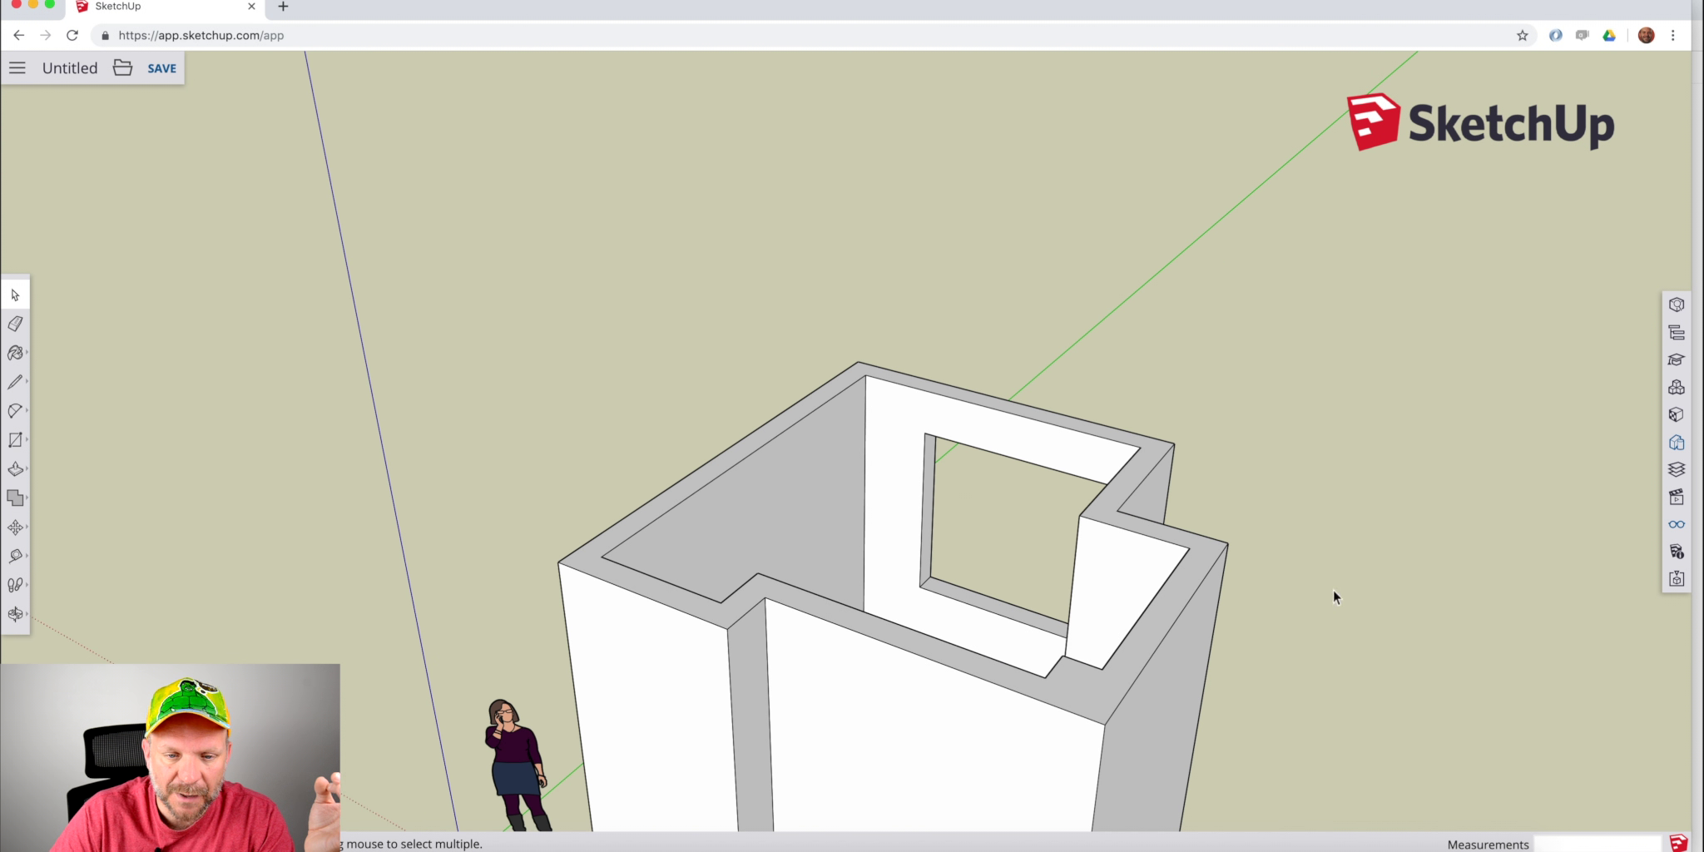
pyautogui.moveTo(1042, 536); pyautogui.dragTo(943, 505, button='middle')
pyautogui.scroll(-1, 1095, 564)
pyautogui.scroll(8, 1095, 563)
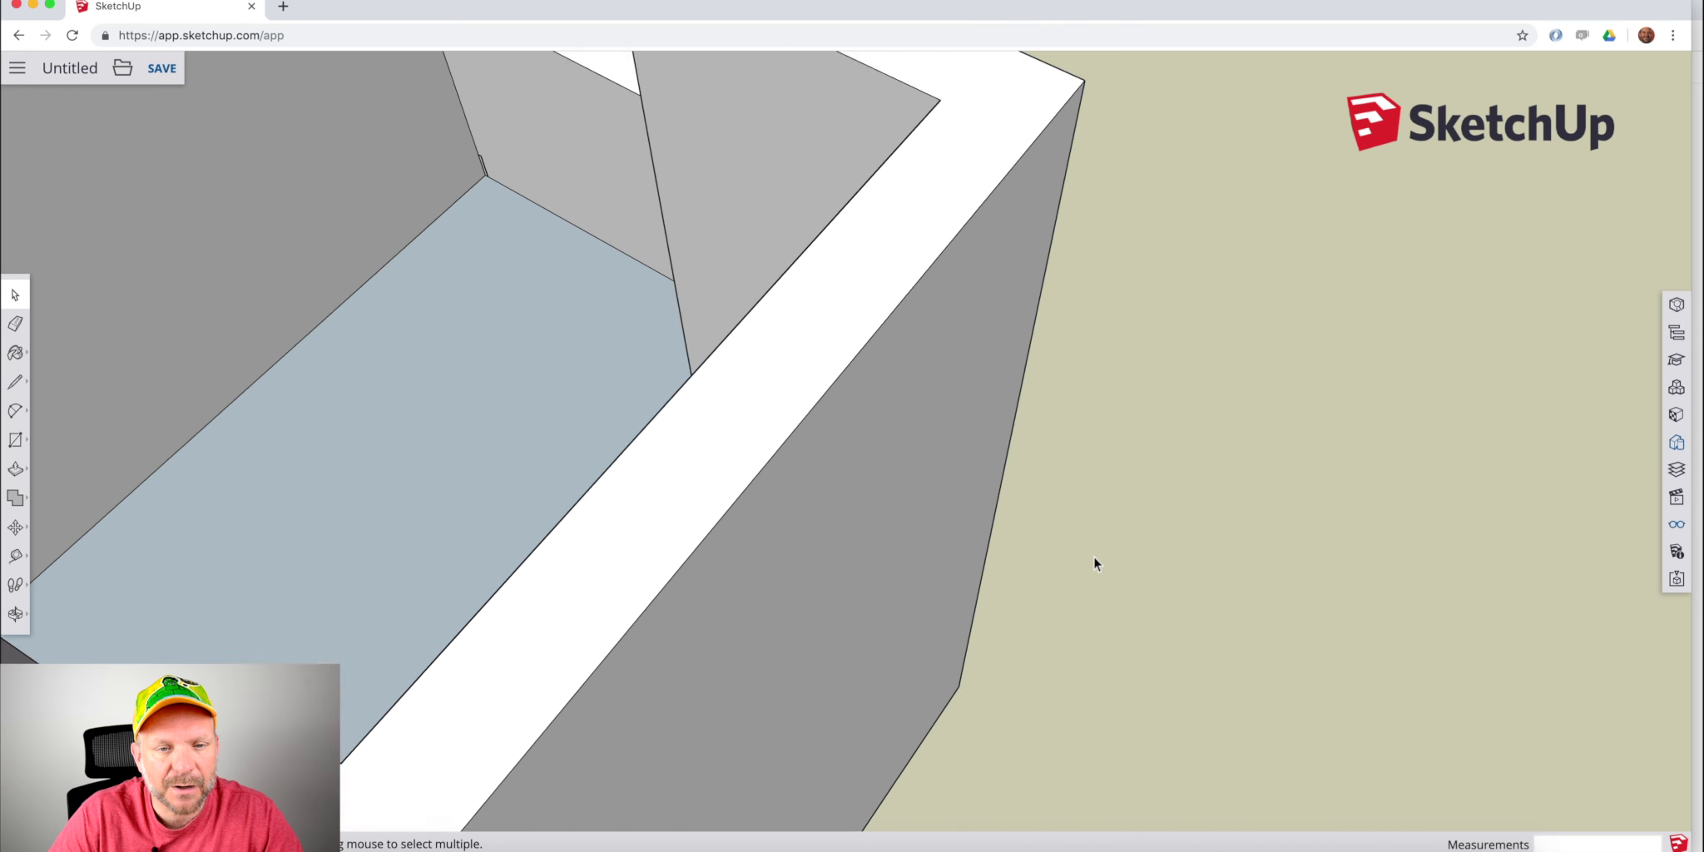
pyautogui.scroll(-10, 1095, 563)
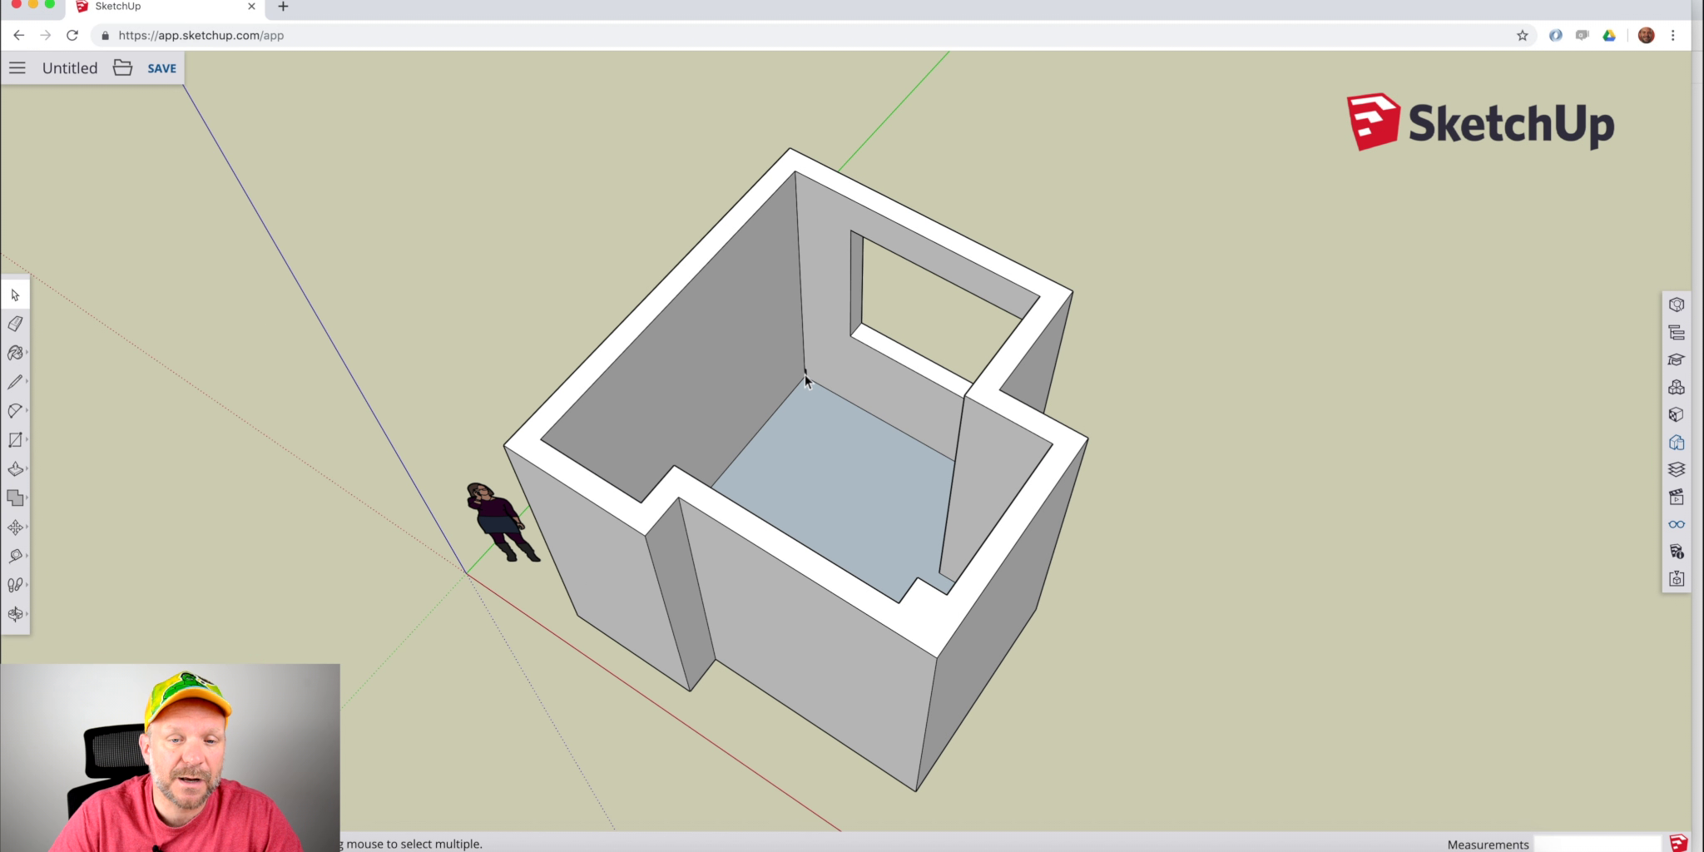
pyautogui.scroll(10, 803, 374)
pyautogui.scroll(3, 812, 363)
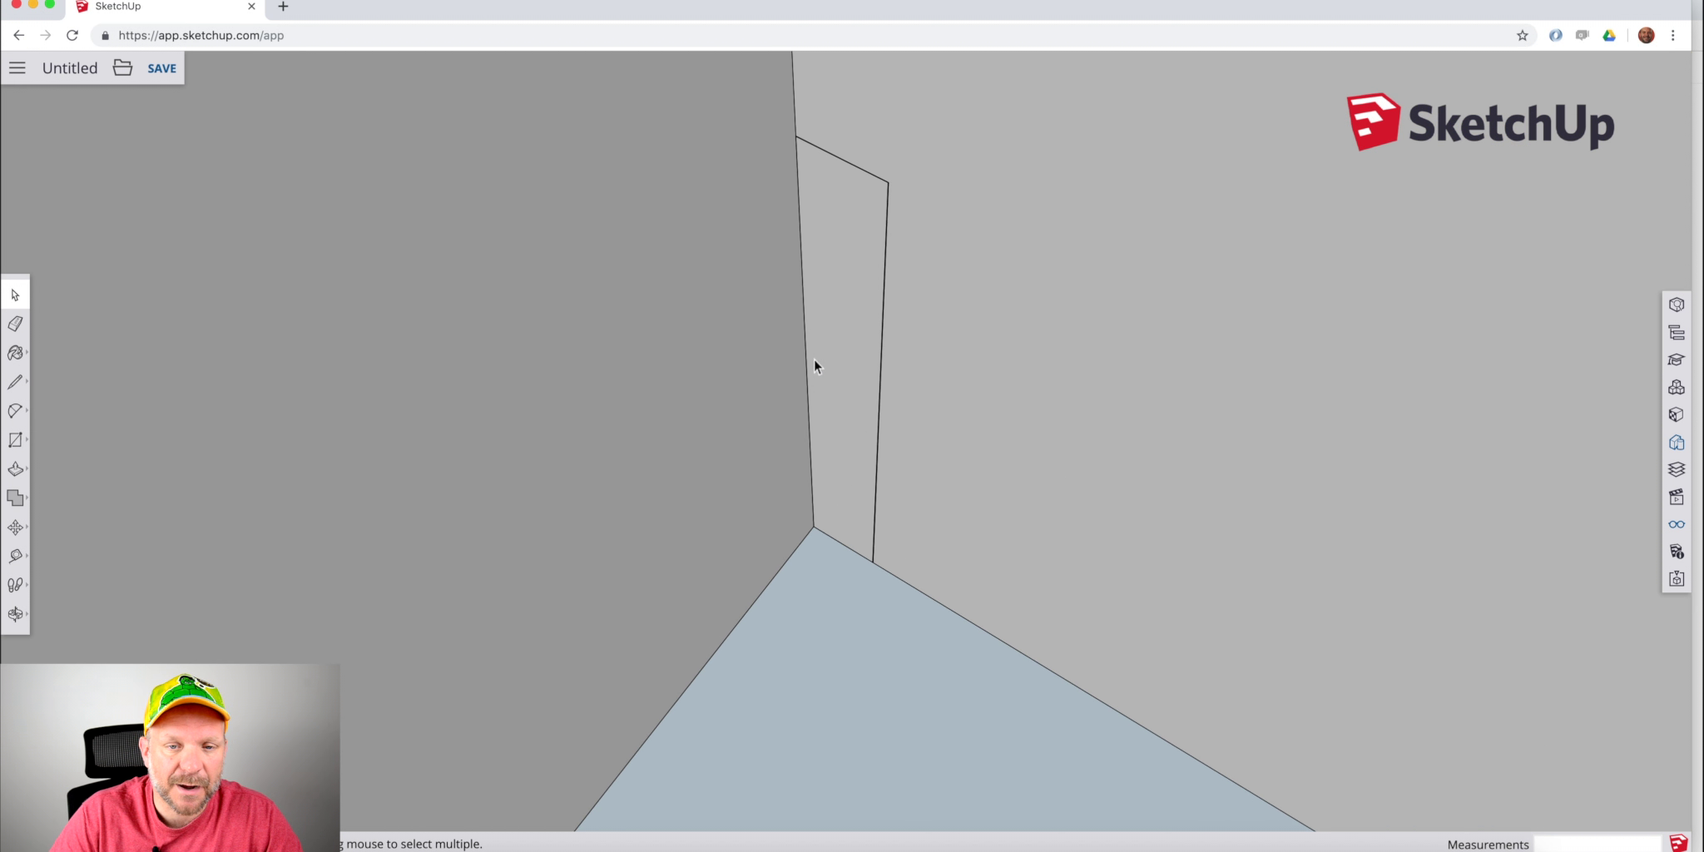
# Draw an arc tangent to the edge with about 0.6 cm bulge, rounding the upper corner of the small wall profile.
pyautogui.scroll(3, 859, 293)
pyautogui.press('h')
pyautogui.moveTo(869, 368)
pyautogui.mouseDown()
pyautogui.moveTo(868, 498)
pyautogui.moveTo(879, 389)
pyautogui.mouseUp()
pyautogui.press('space')
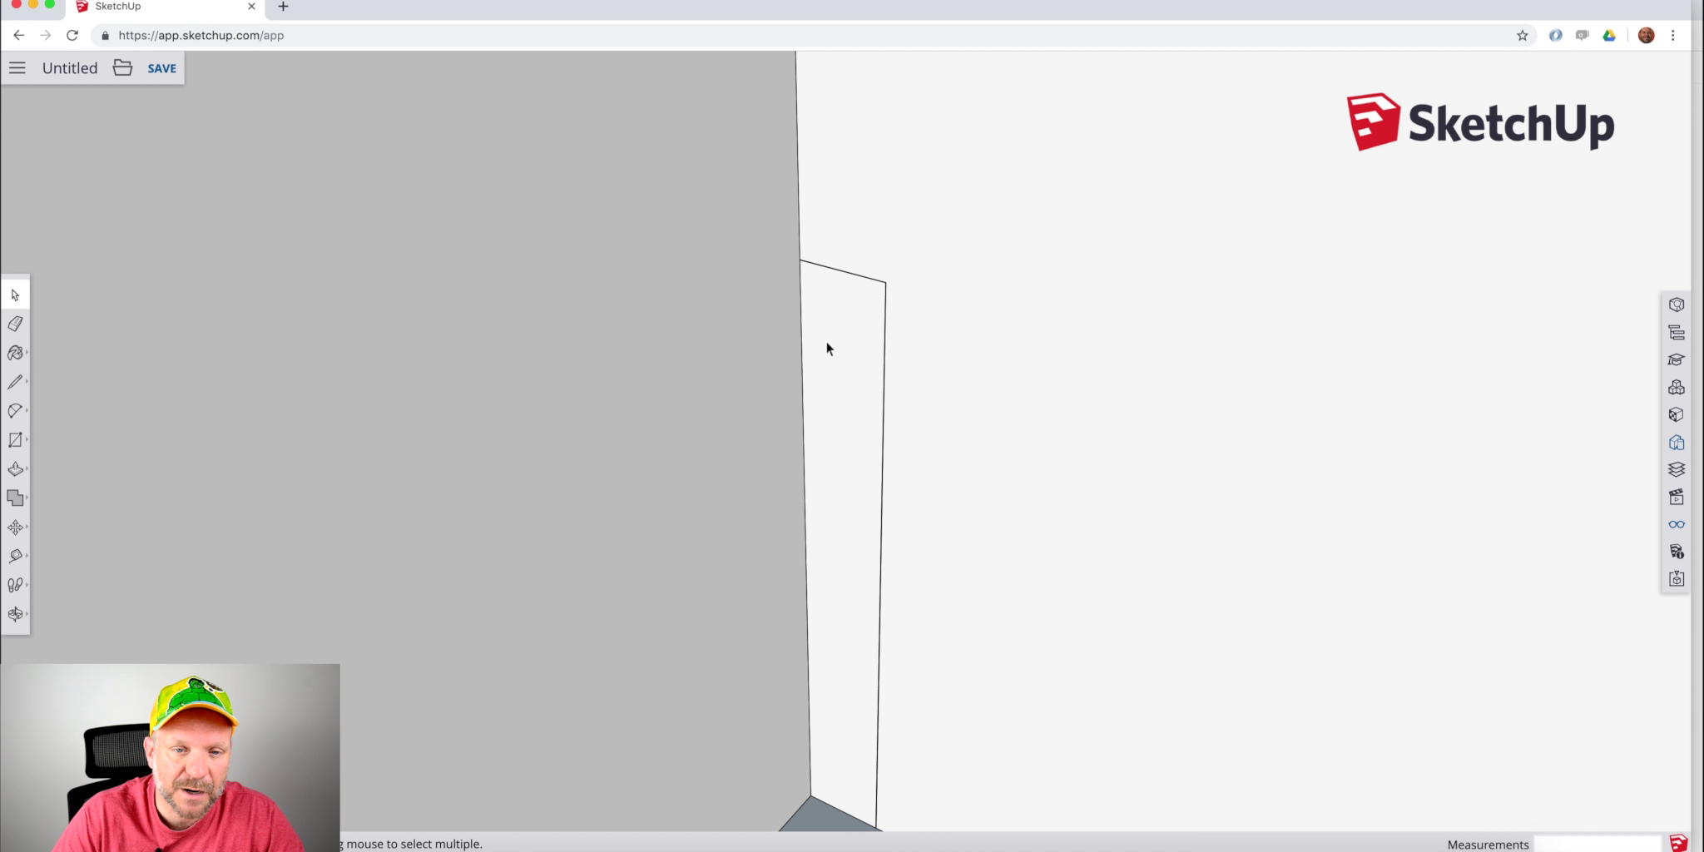
pyautogui.press('a')
pyautogui.click(800, 297)
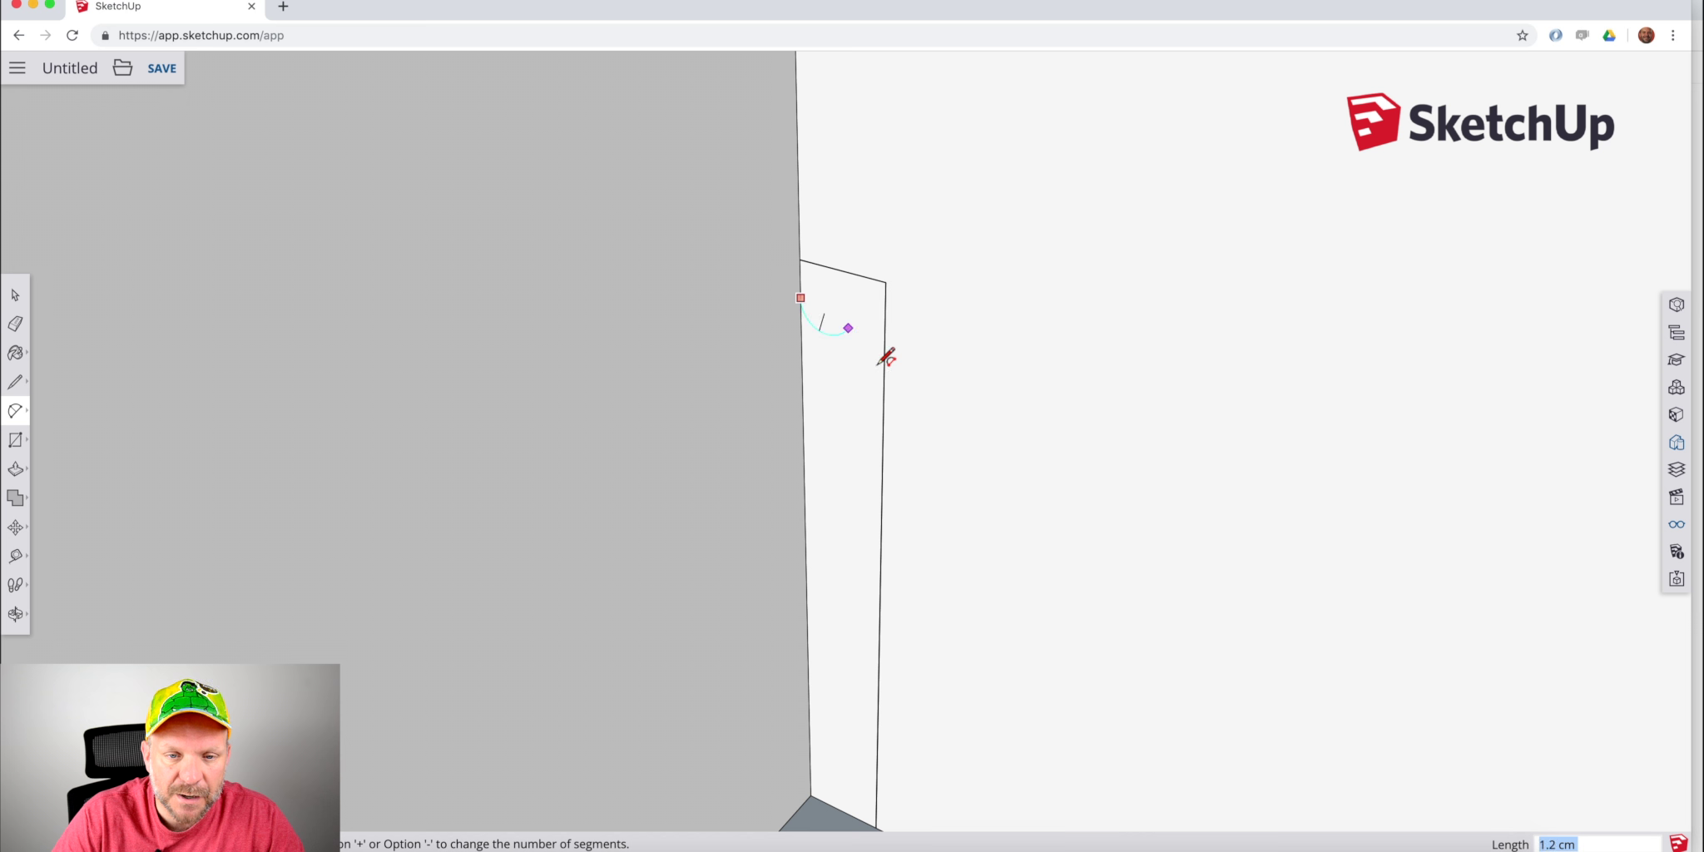
pyautogui.click(884, 413)
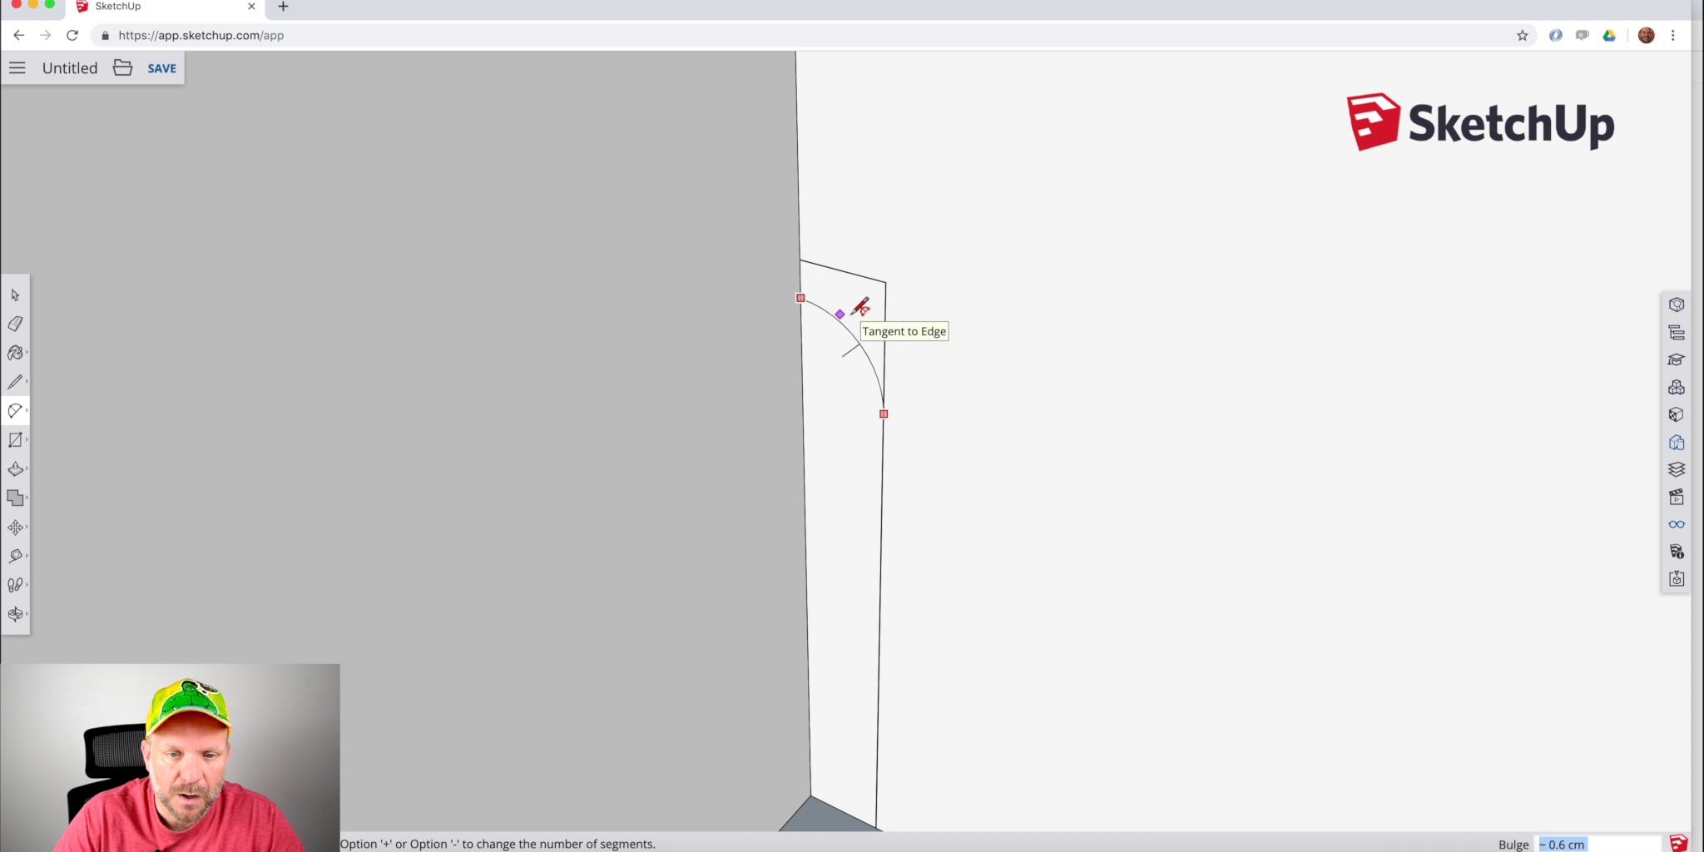
pyautogui.click(852, 314)
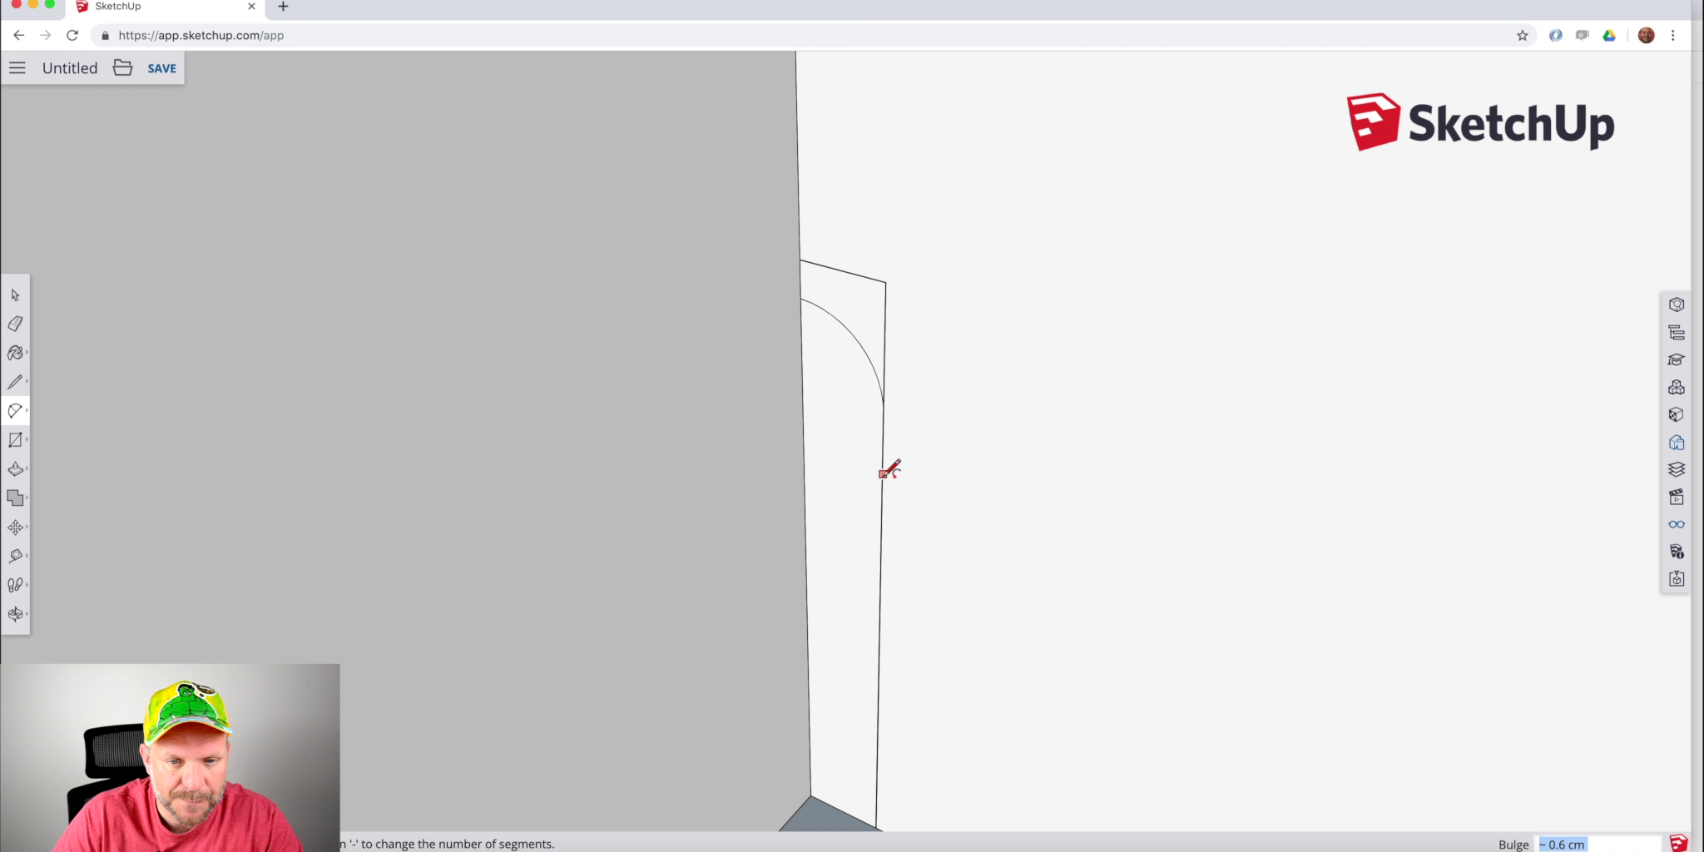
# Draw a two-line V-shaped notch in the profile's outer edge below the arc and erase the edge segment across it.
pyautogui.press('l')
pyautogui.click(884, 441)
pyautogui.click(852, 469)
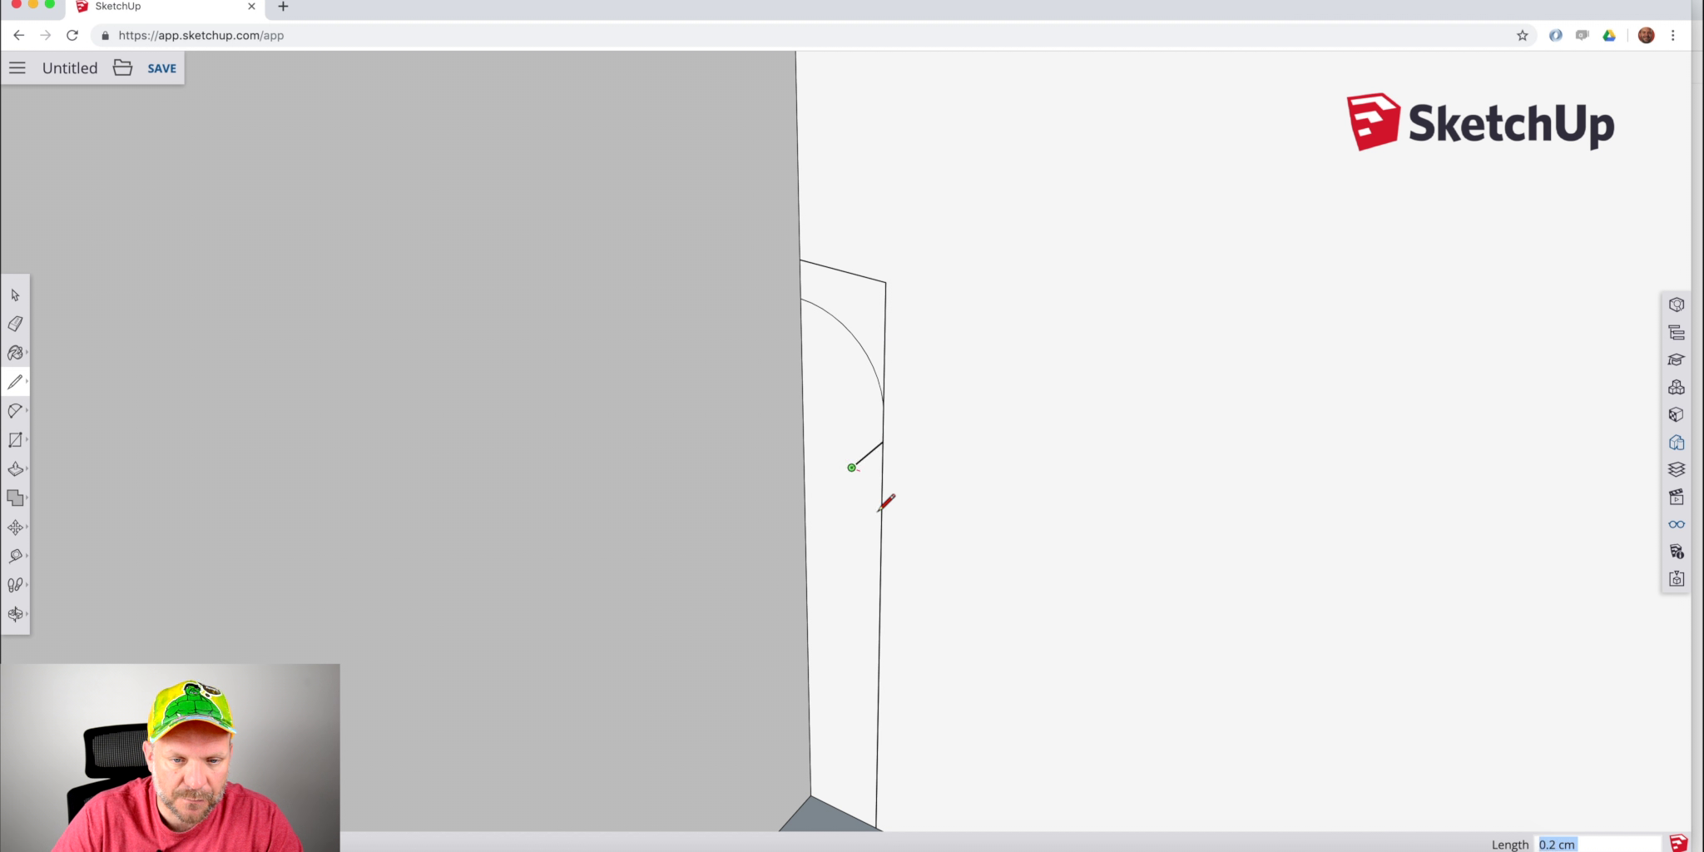
pyautogui.click(882, 516)
pyautogui.press('e')
pyautogui.click(883, 478)
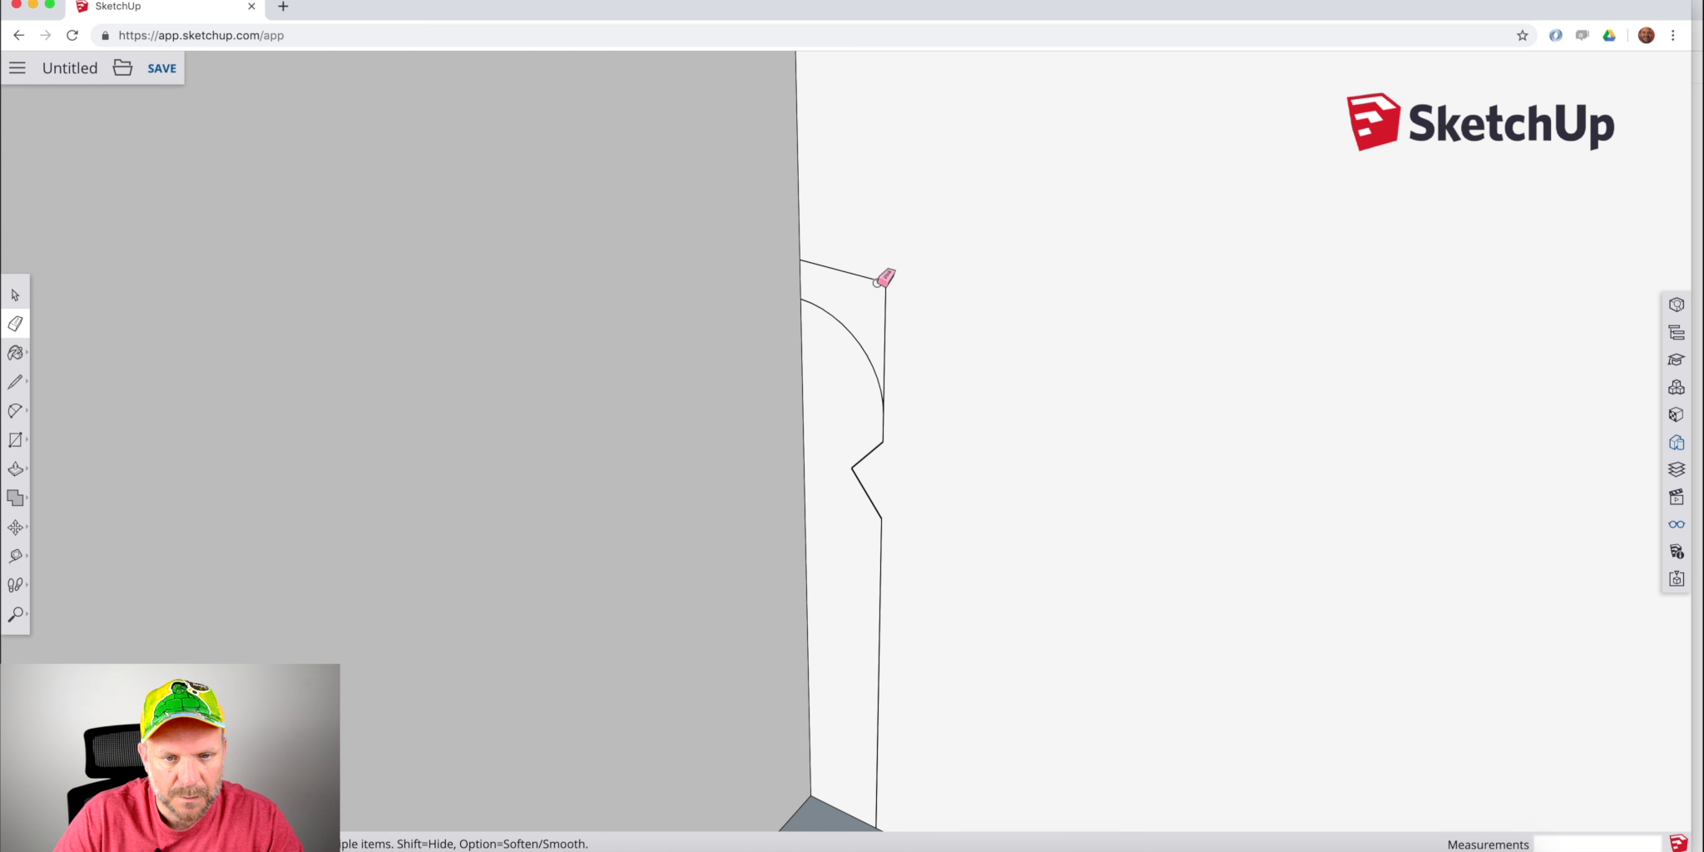
# Erase the leftover square corner edges outside the profile's arc.
pyautogui.moveTo(886, 283); pyautogui.dragTo(844, 274)
pyautogui.press('space')
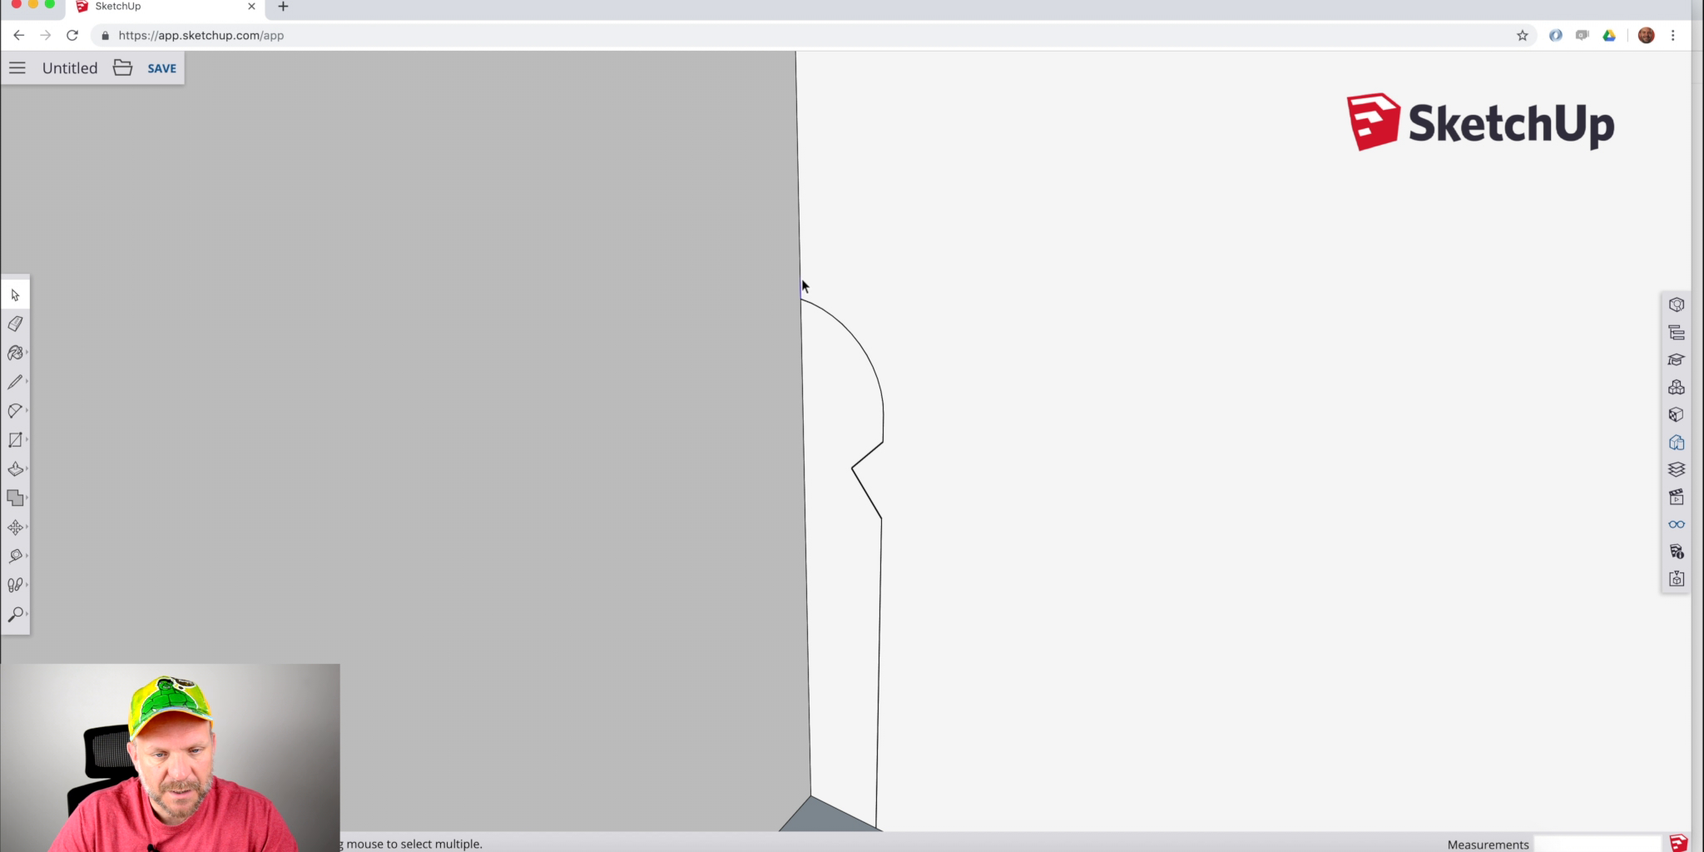
pyautogui.moveTo(801, 285); pyautogui.dragTo(862, 491, button='middle')
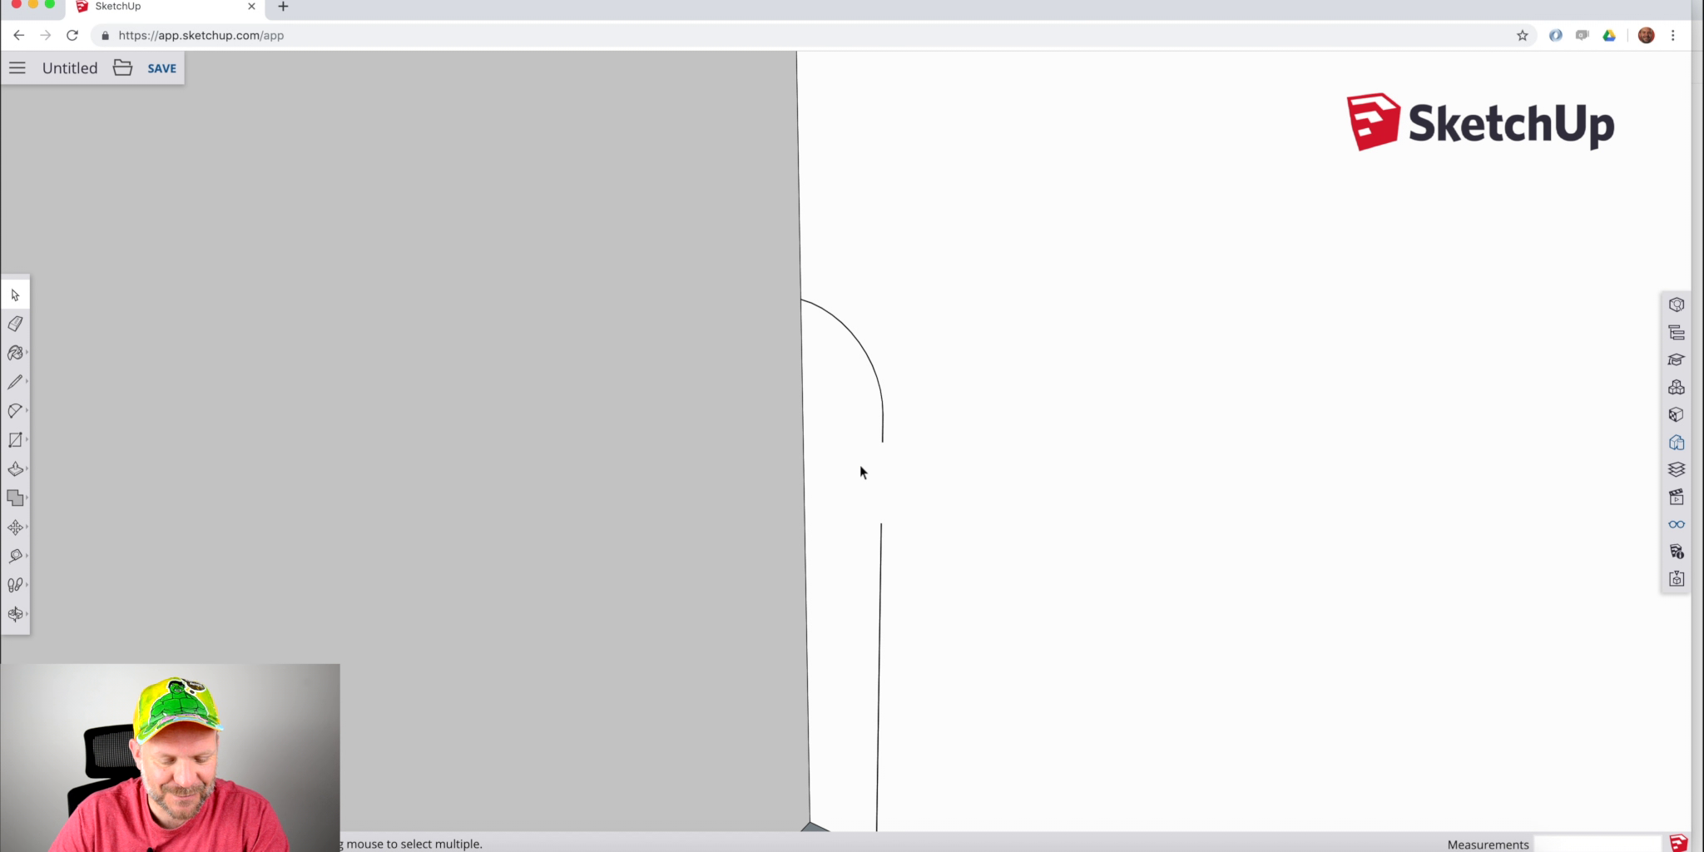
# Redraw the two notch lines between the open endpoints of the profile's outer edge to close its outline.
pyautogui.press('l')
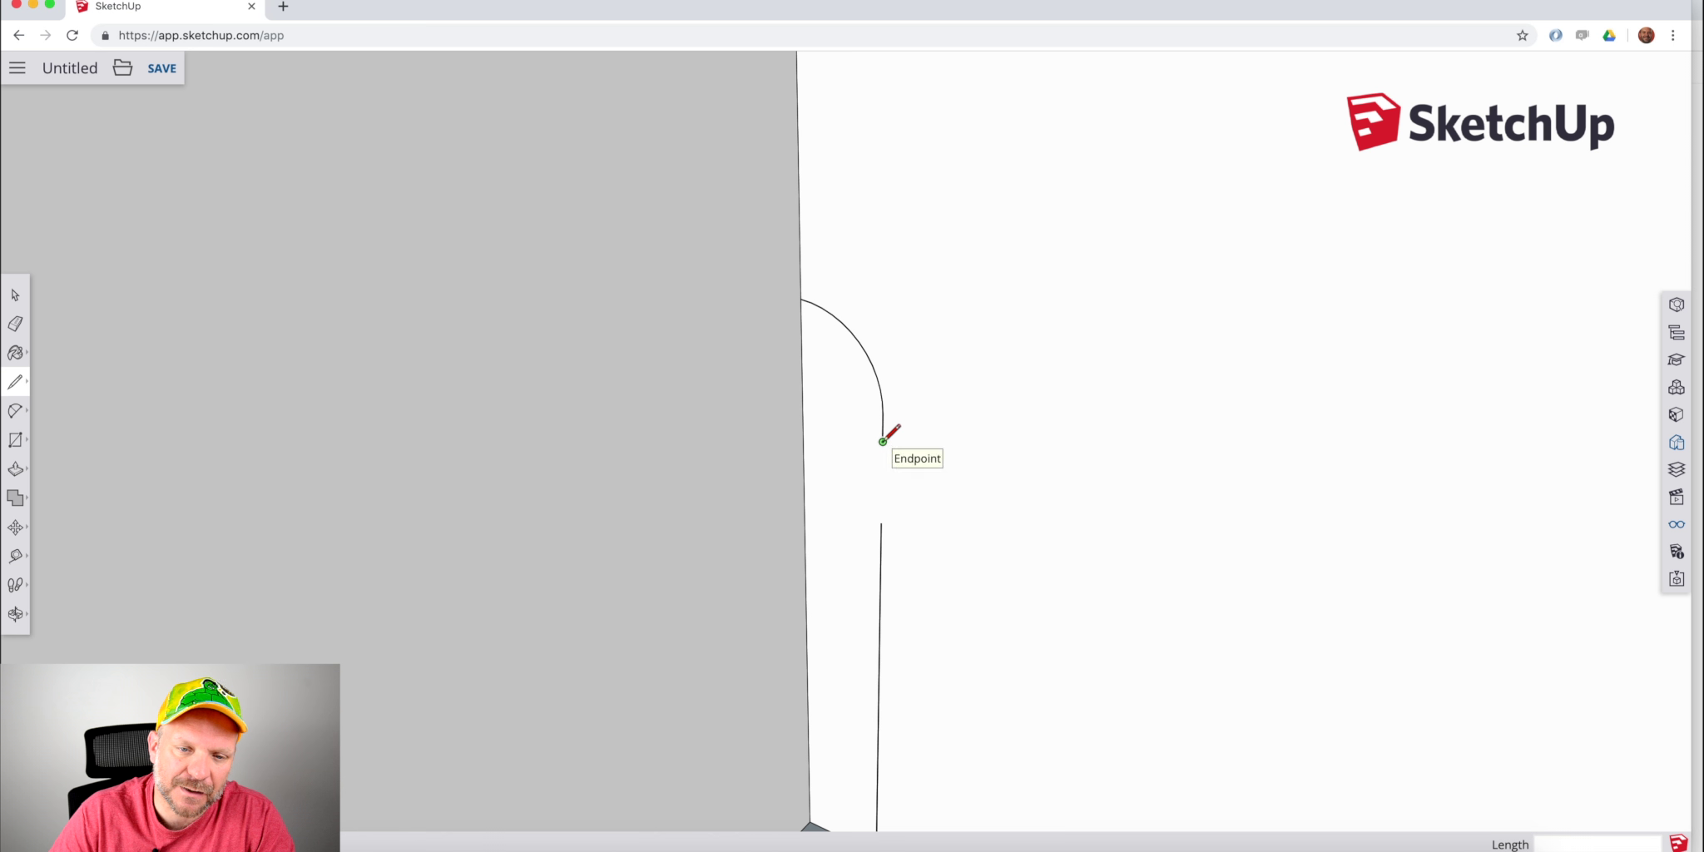
pyautogui.click(883, 442)
pyautogui.click(858, 434)
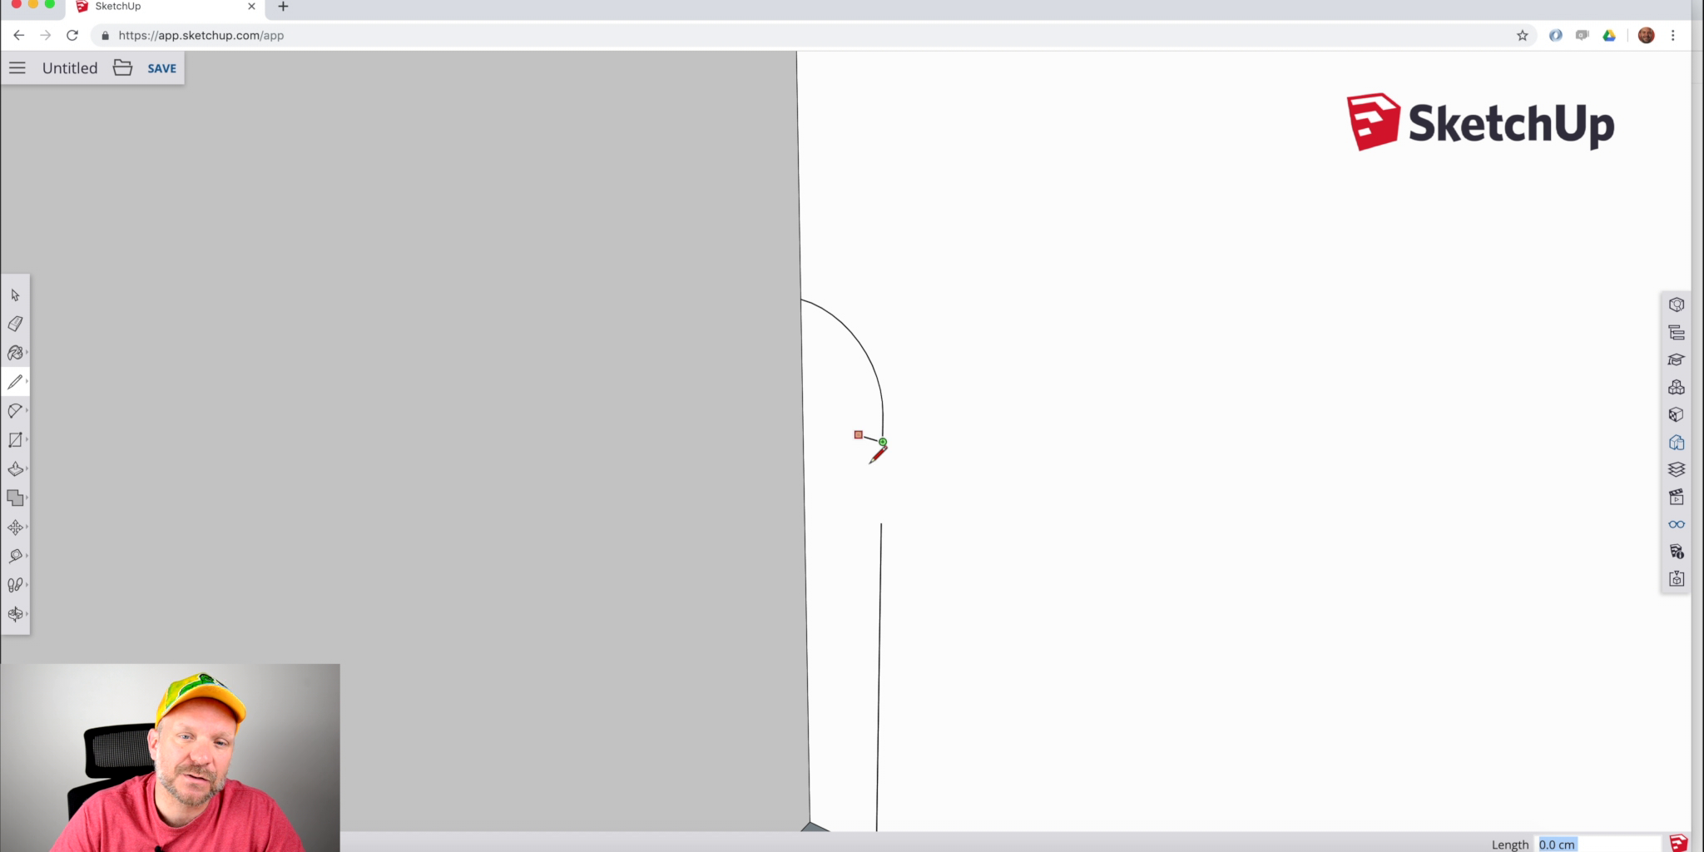
pyautogui.click(881, 523)
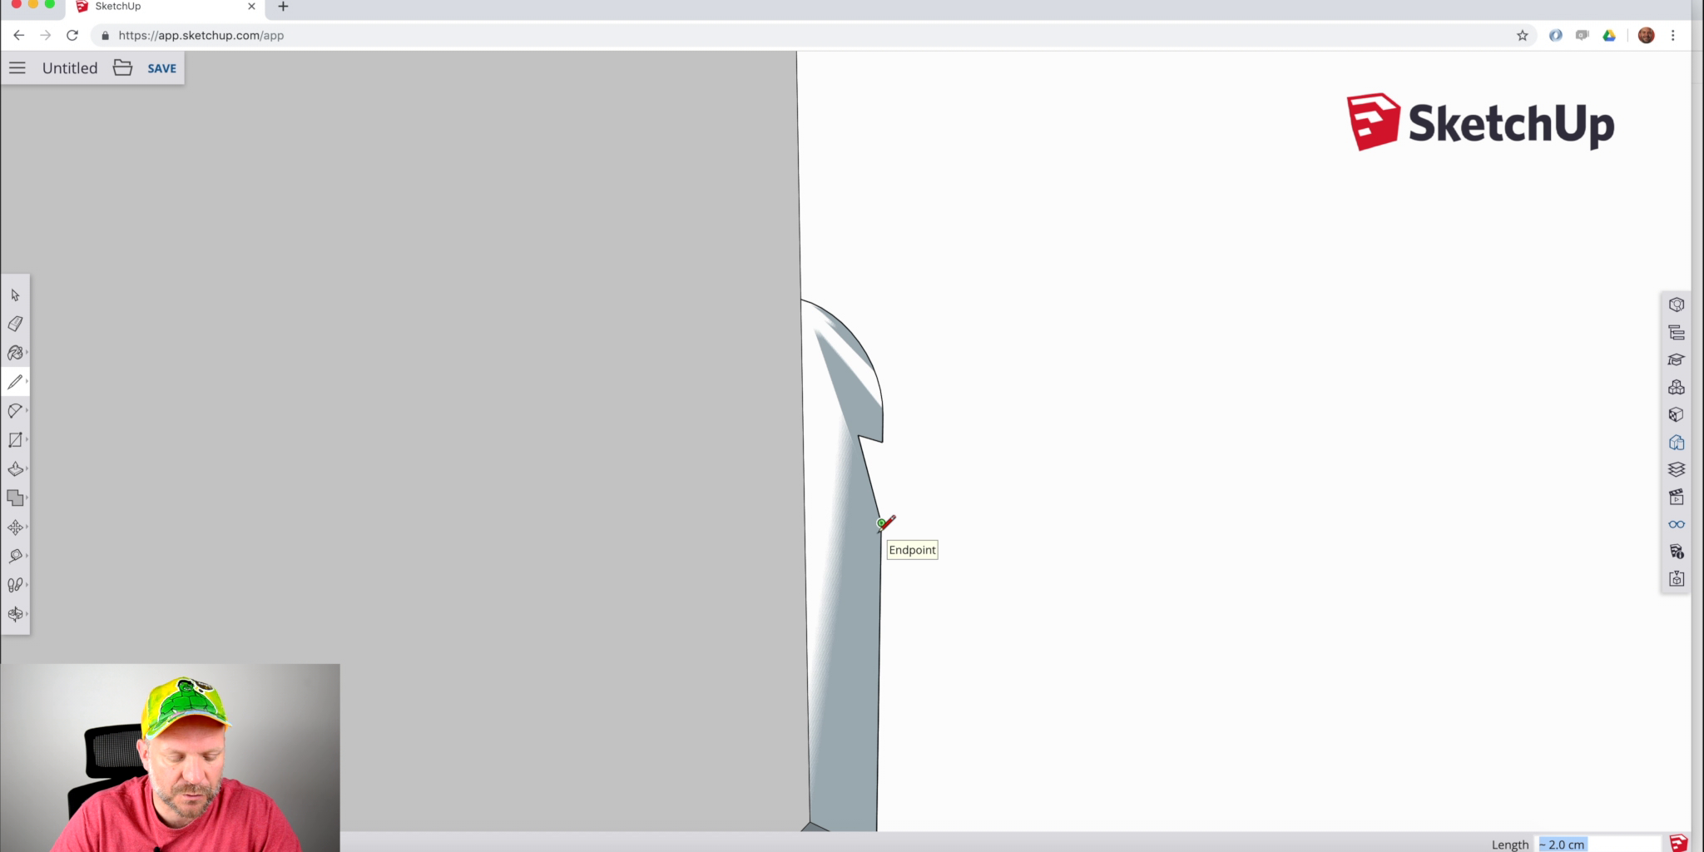
# Move the notch's inner point straight down about 1 cm.
pyautogui.press('space')
pyautogui.press('m')
pyautogui.click(858, 435)
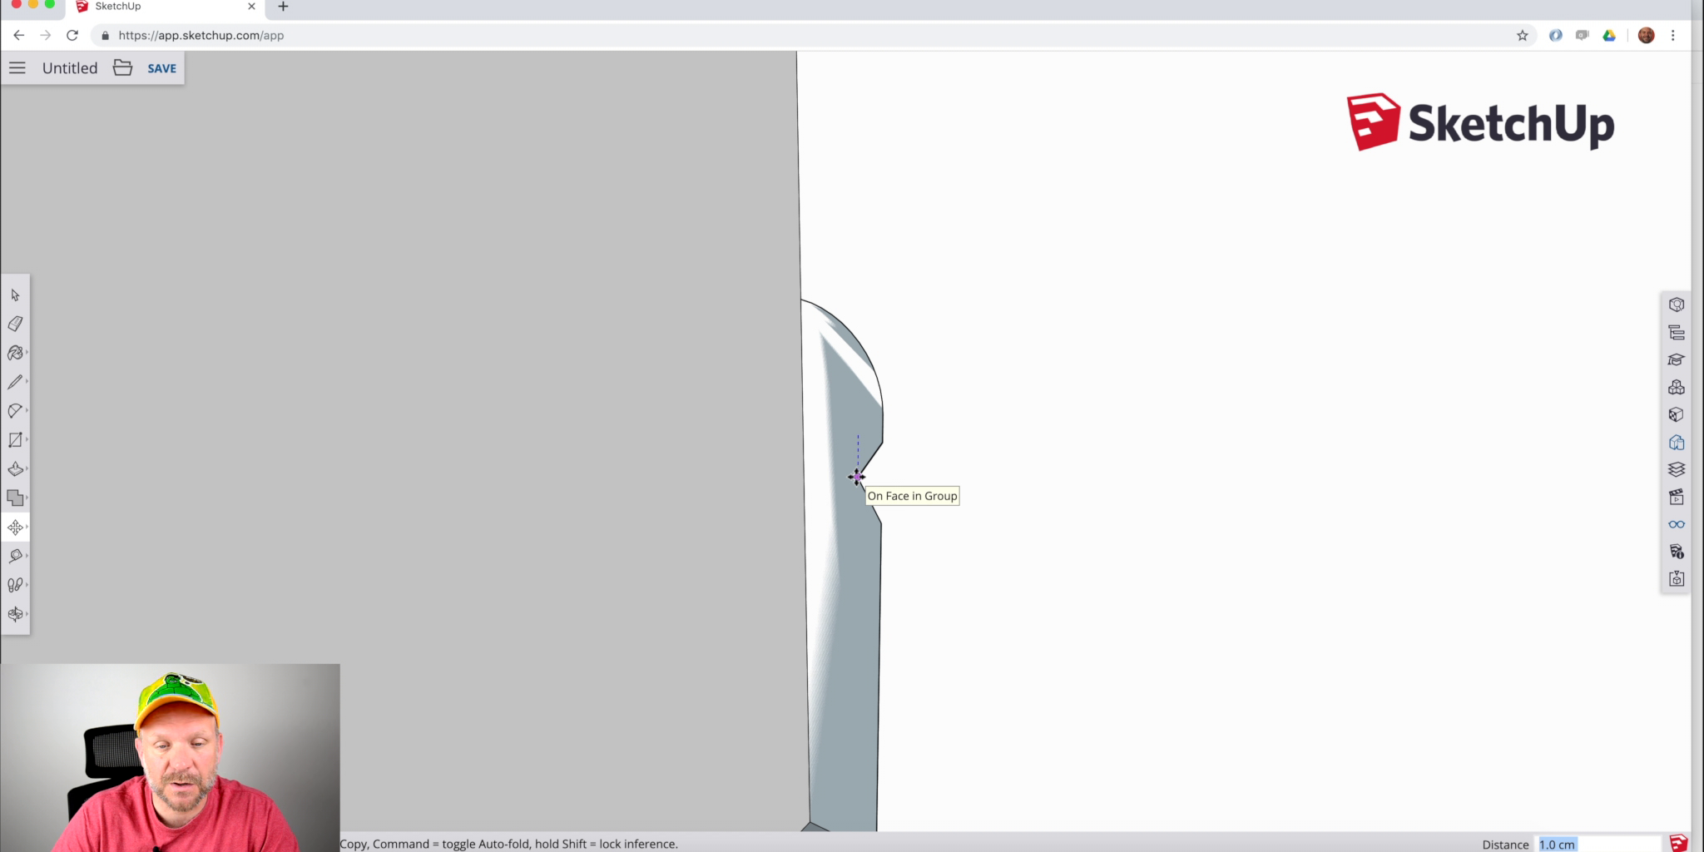
pyautogui.click(857, 477)
# Cut a rectangular groove about 0.4 by 1.2 cm into the profile's outer edge below the notch, erasing its open side.
pyautogui.press('r')
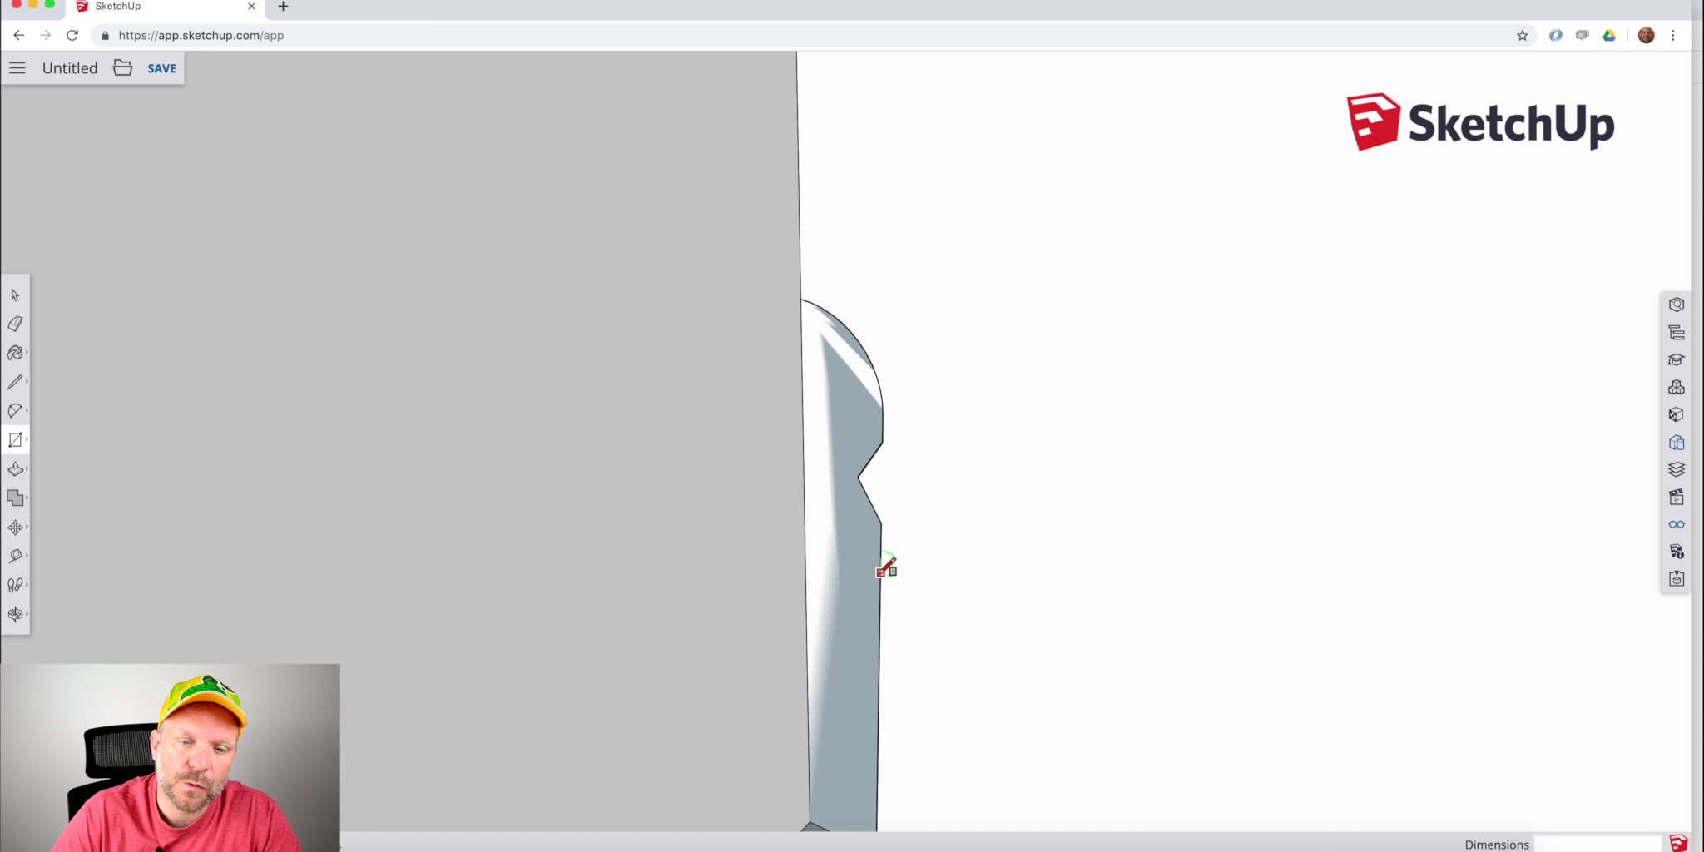
pyautogui.click(880, 572)
pyautogui.scroll(-1, 869, 593)
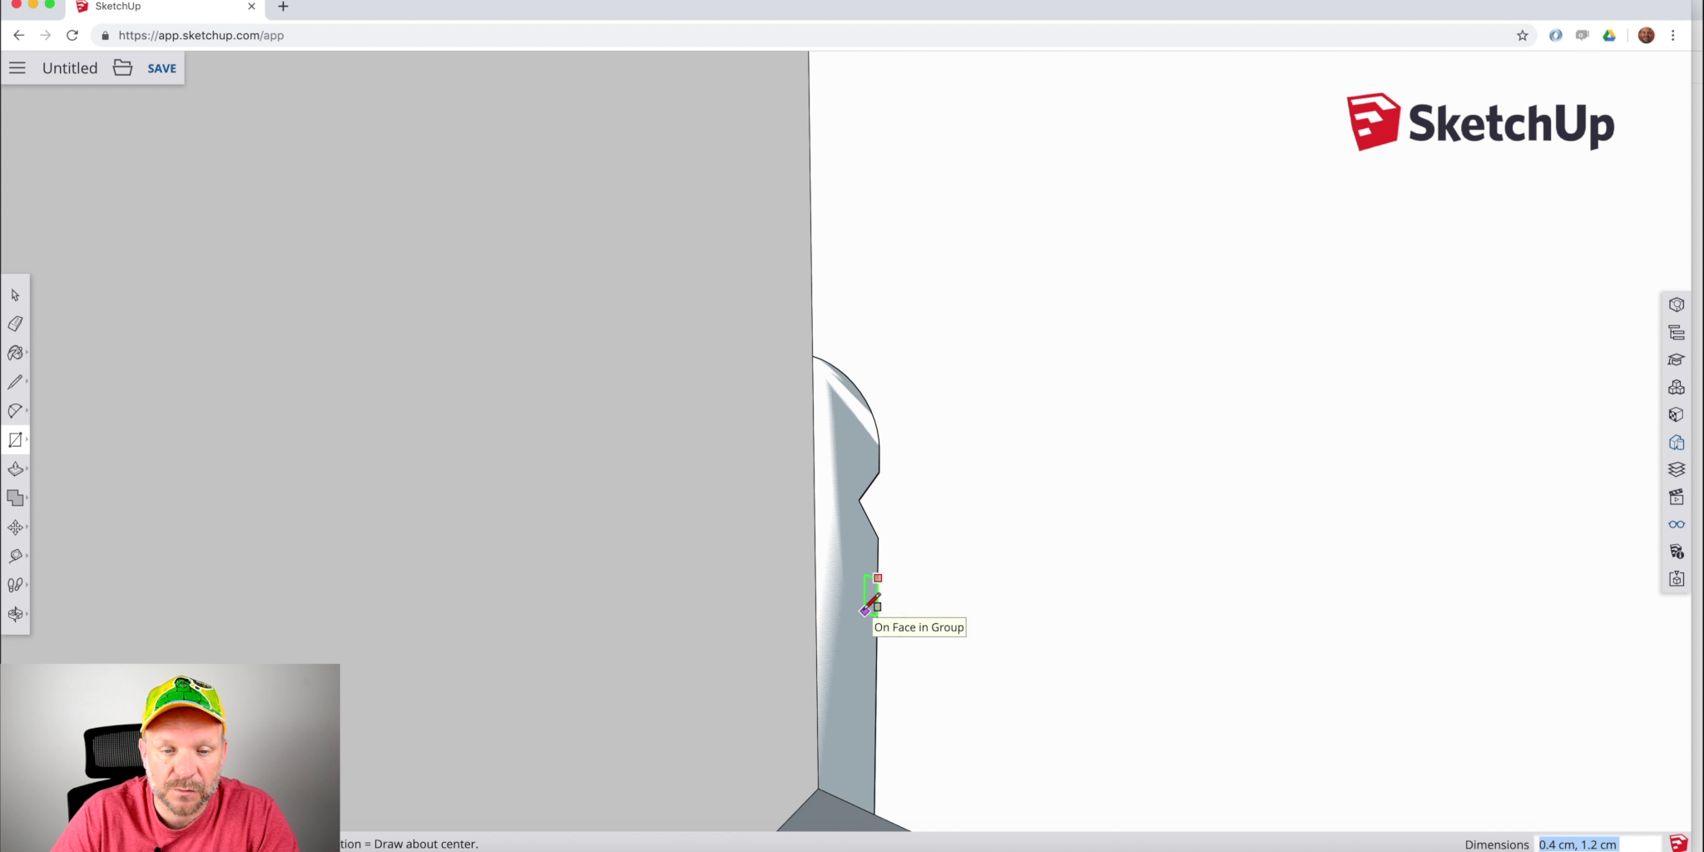
pyautogui.click(865, 611)
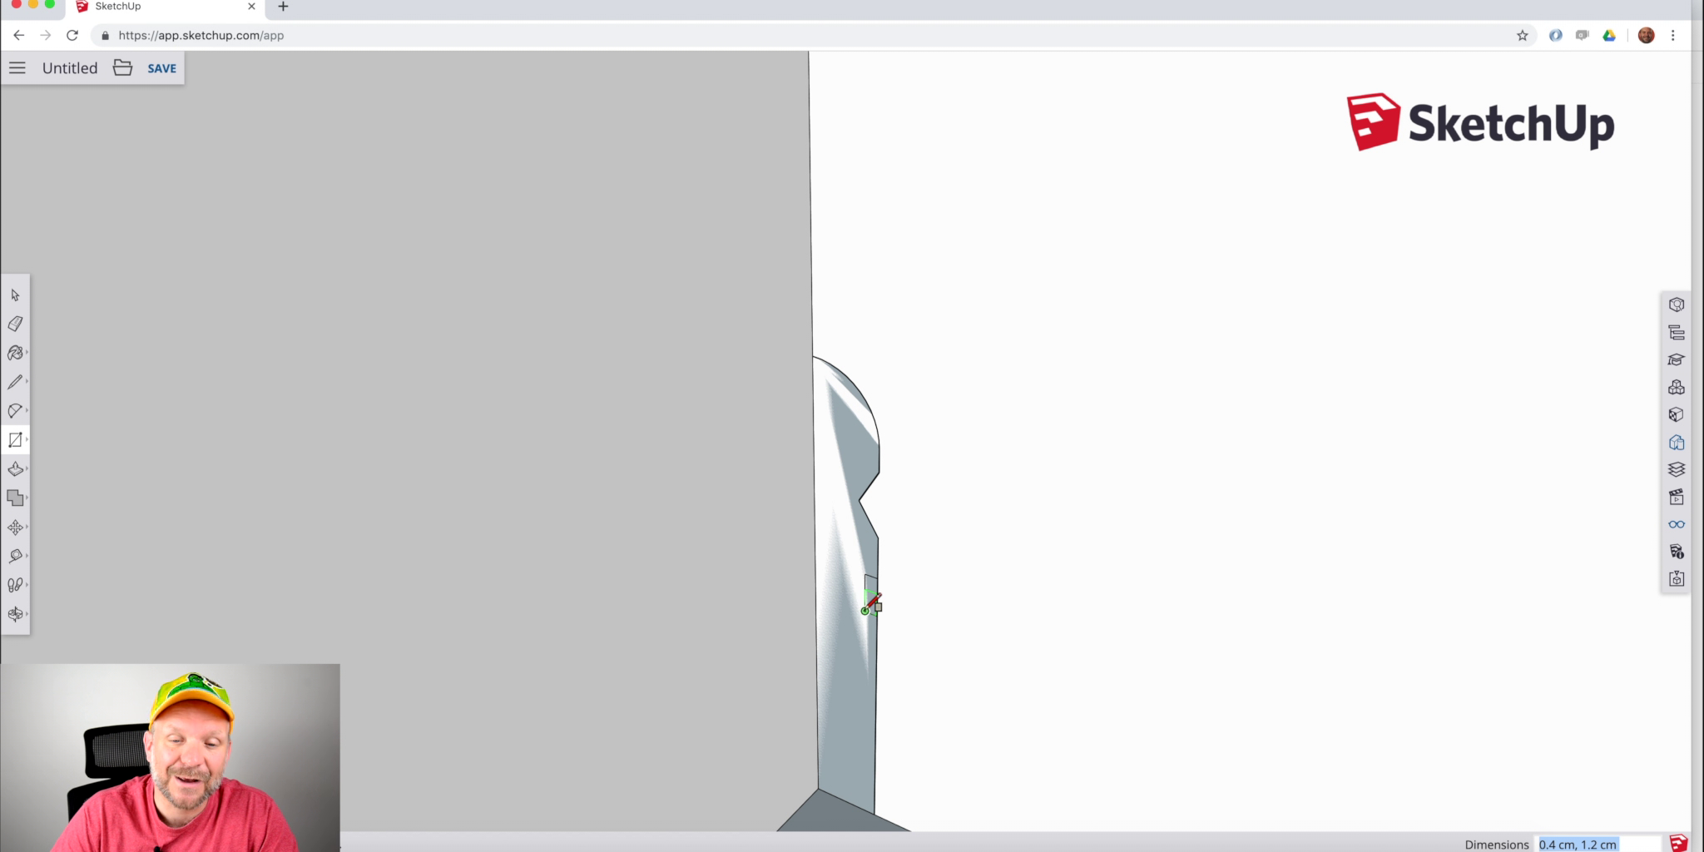
pyautogui.press('e')
pyautogui.click(877, 601)
# Select the arc, notch and groove edges of the profile and move them up about 4.2 cm.
pyautogui.moveTo(904, 607); pyautogui.dragTo(897, 680, button='middle')
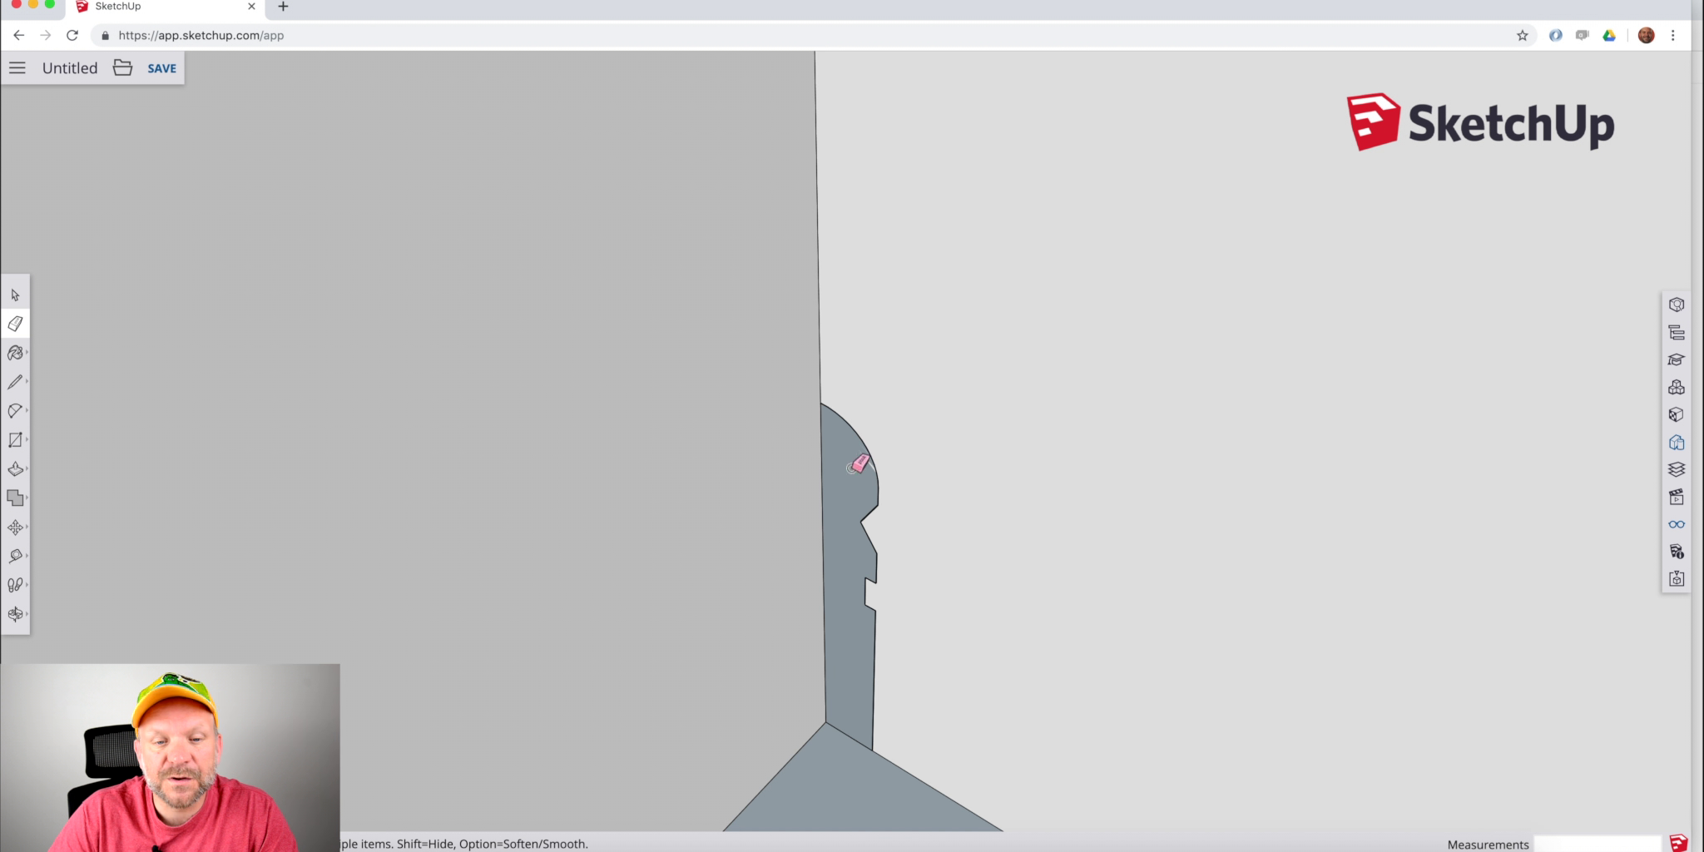
pyautogui.press('space')
pyautogui.moveTo(801, 359); pyautogui.dragTo(972, 631)
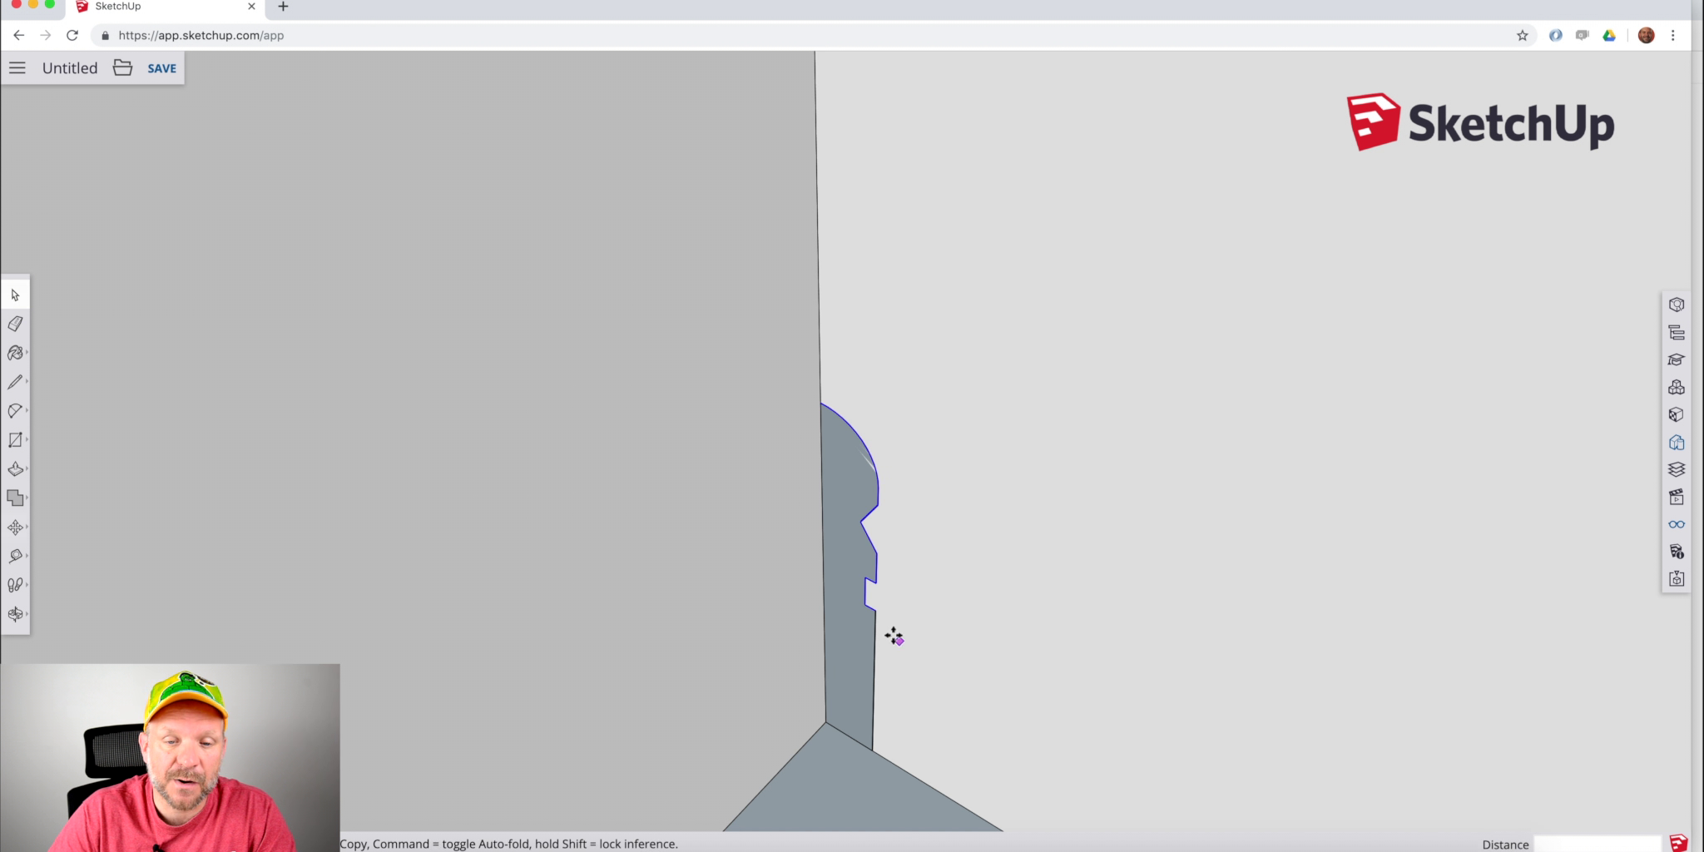
pyautogui.press('m')
pyautogui.click(876, 612)
pyautogui.click(878, 493)
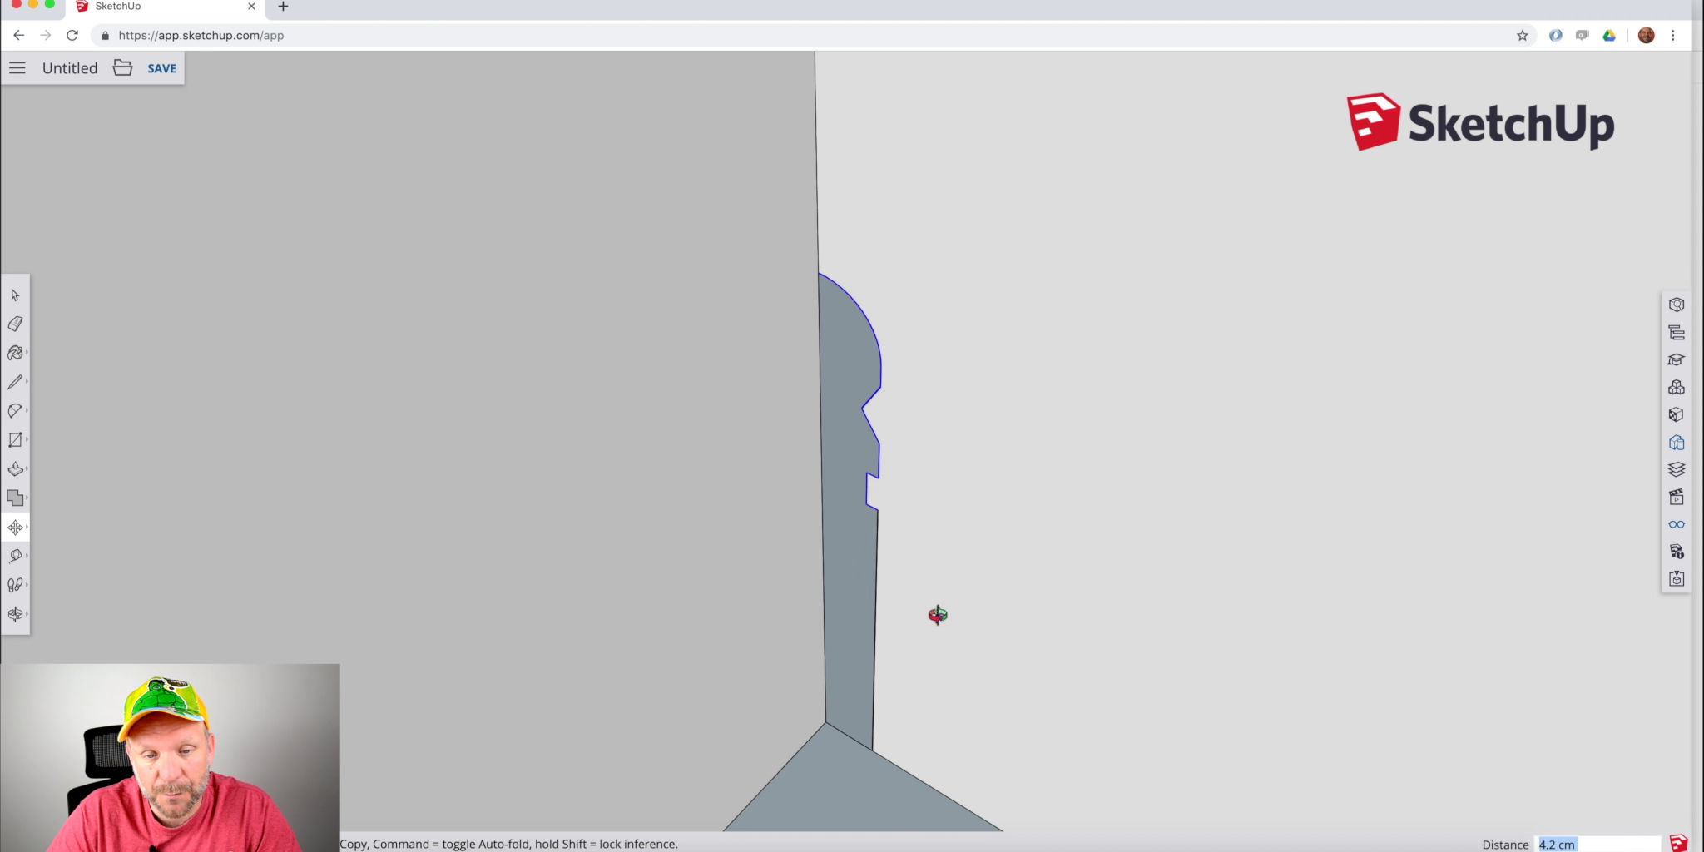
pyautogui.moveTo(937, 628); pyautogui.dragTo(936, 764, button='middle')
pyautogui.scroll(3, 830, 663)
pyautogui.press('space')
pyautogui.scroll(-5, 832, 671)
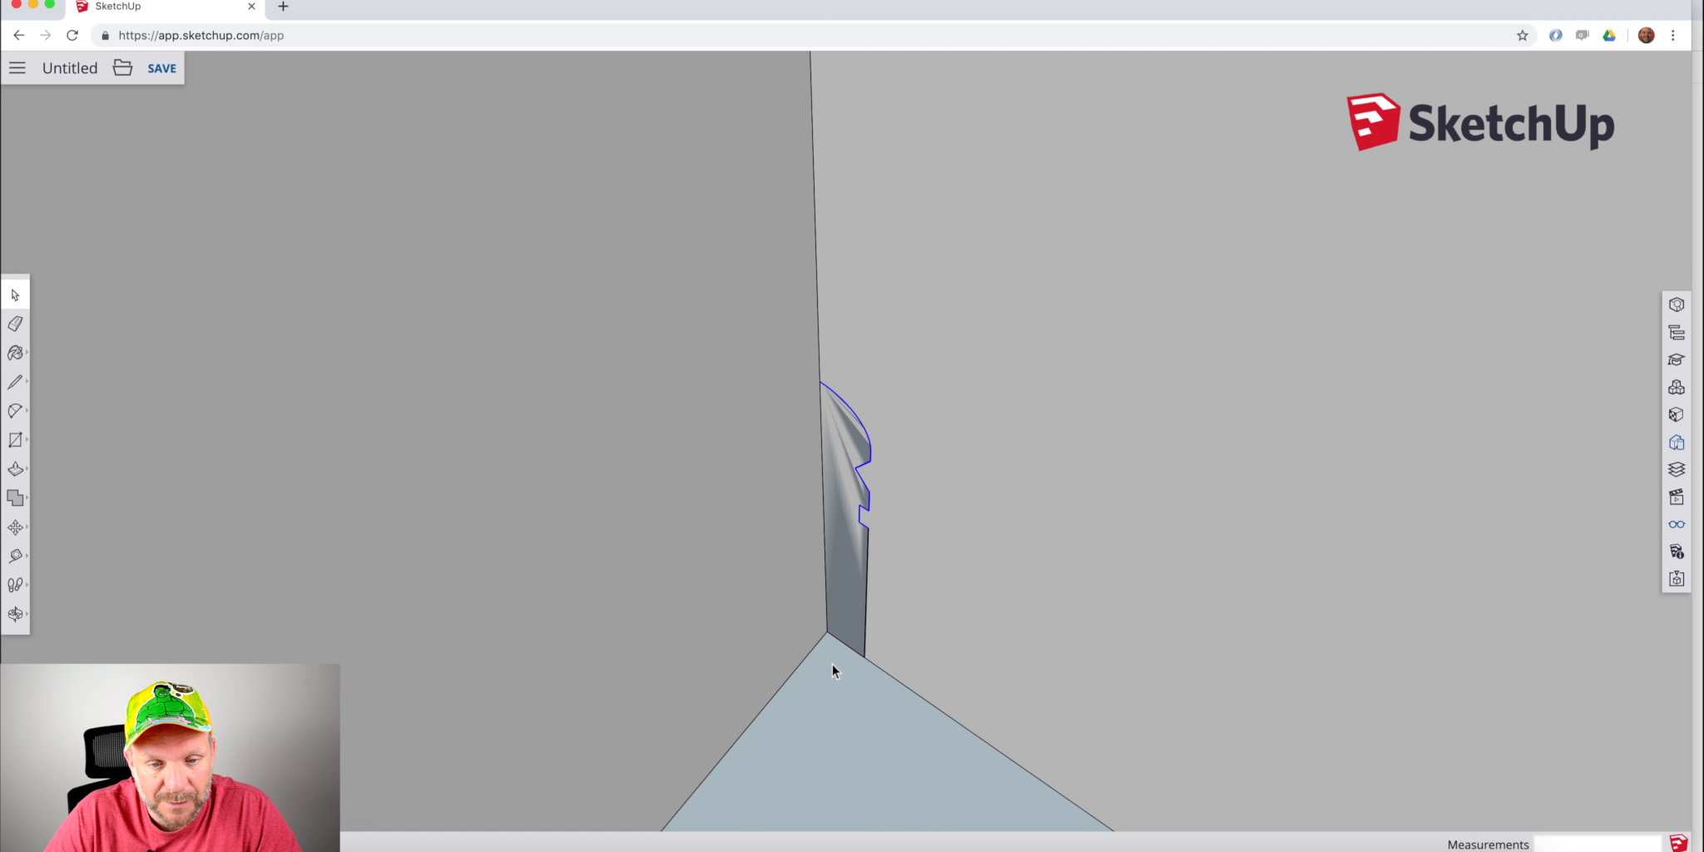
pyautogui.keyDown('shift'); pyautogui.moveTo(832, 664); pyautogui.dragTo(910, 483, button='middle'); pyautogui.keyUp('shift')
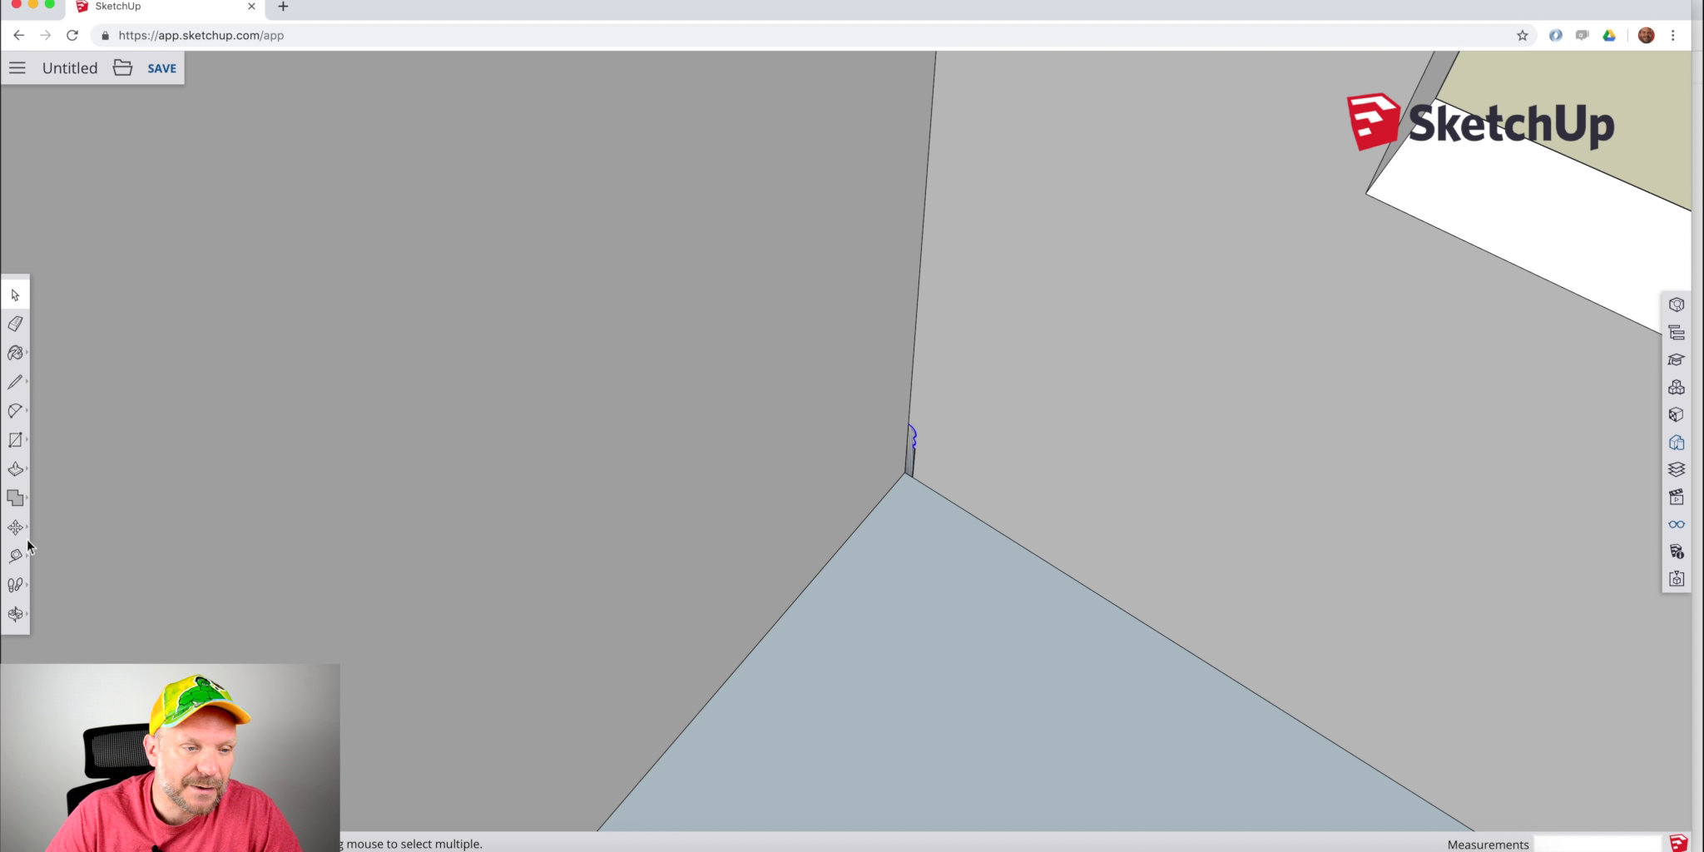
pyautogui.click(15, 468)
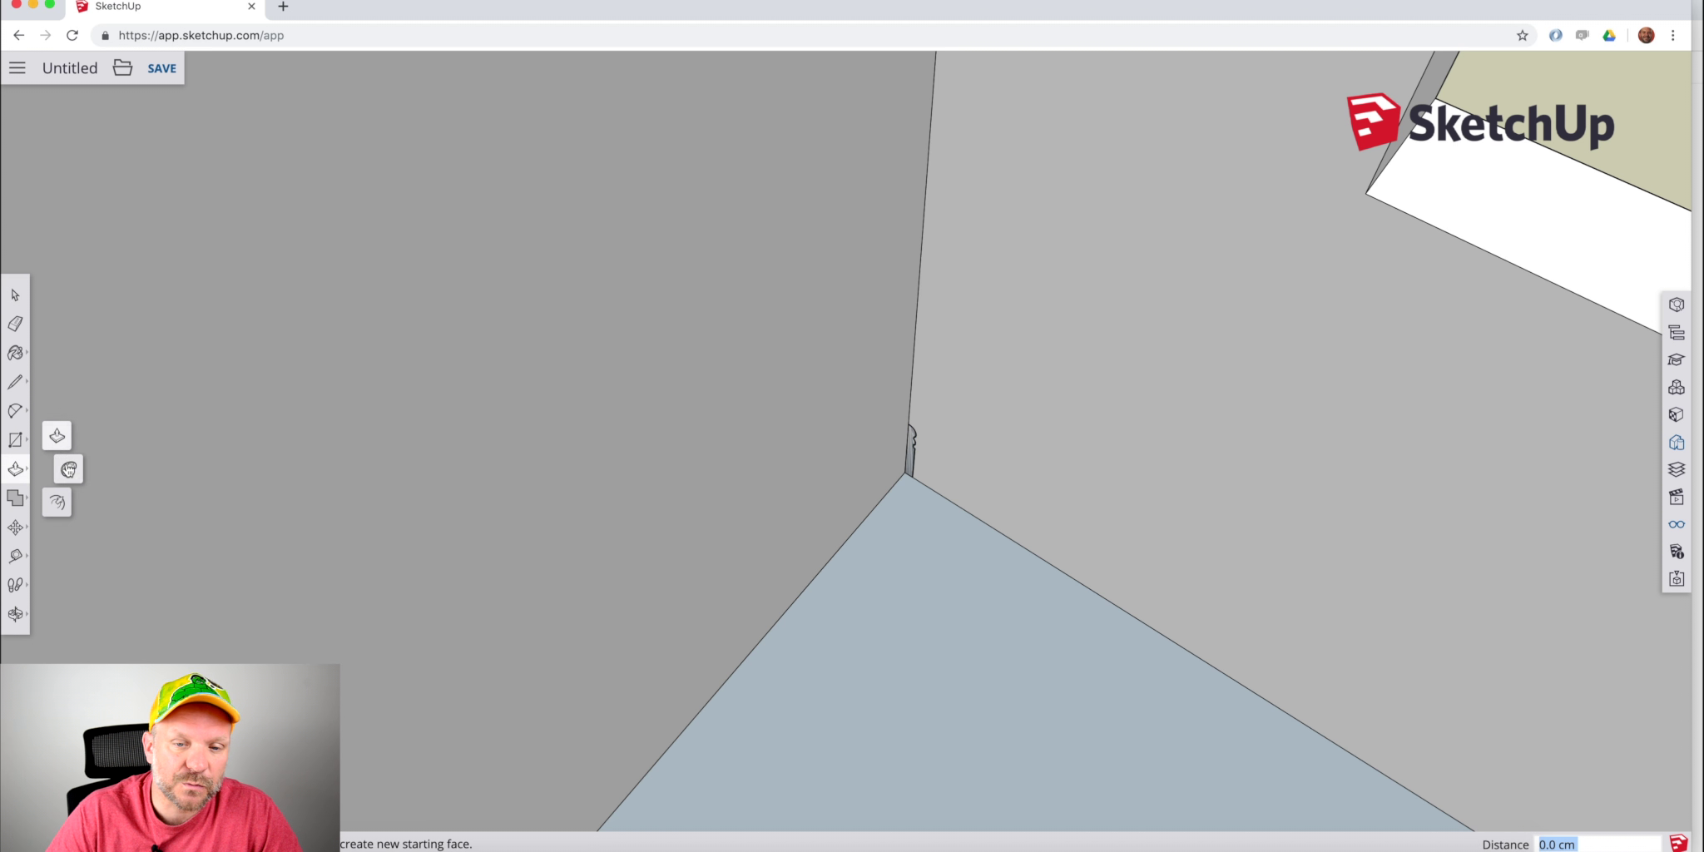
pyautogui.click(68, 470)
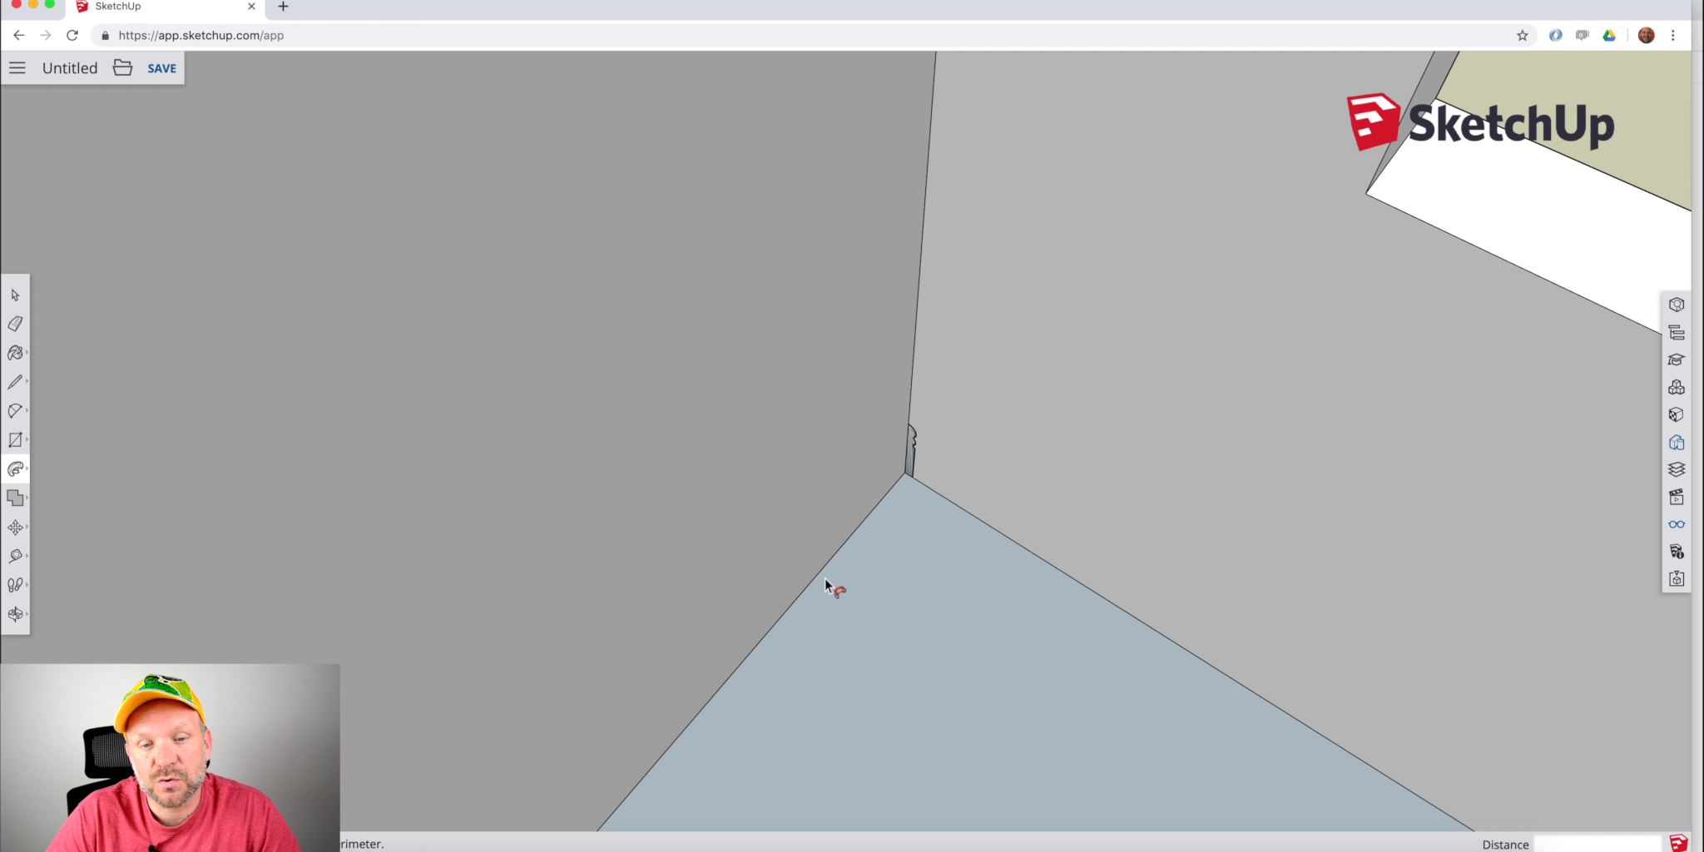
pyautogui.press('space')
# Select the room group and open it for editing.
pyautogui.tripleClick(962, 610)
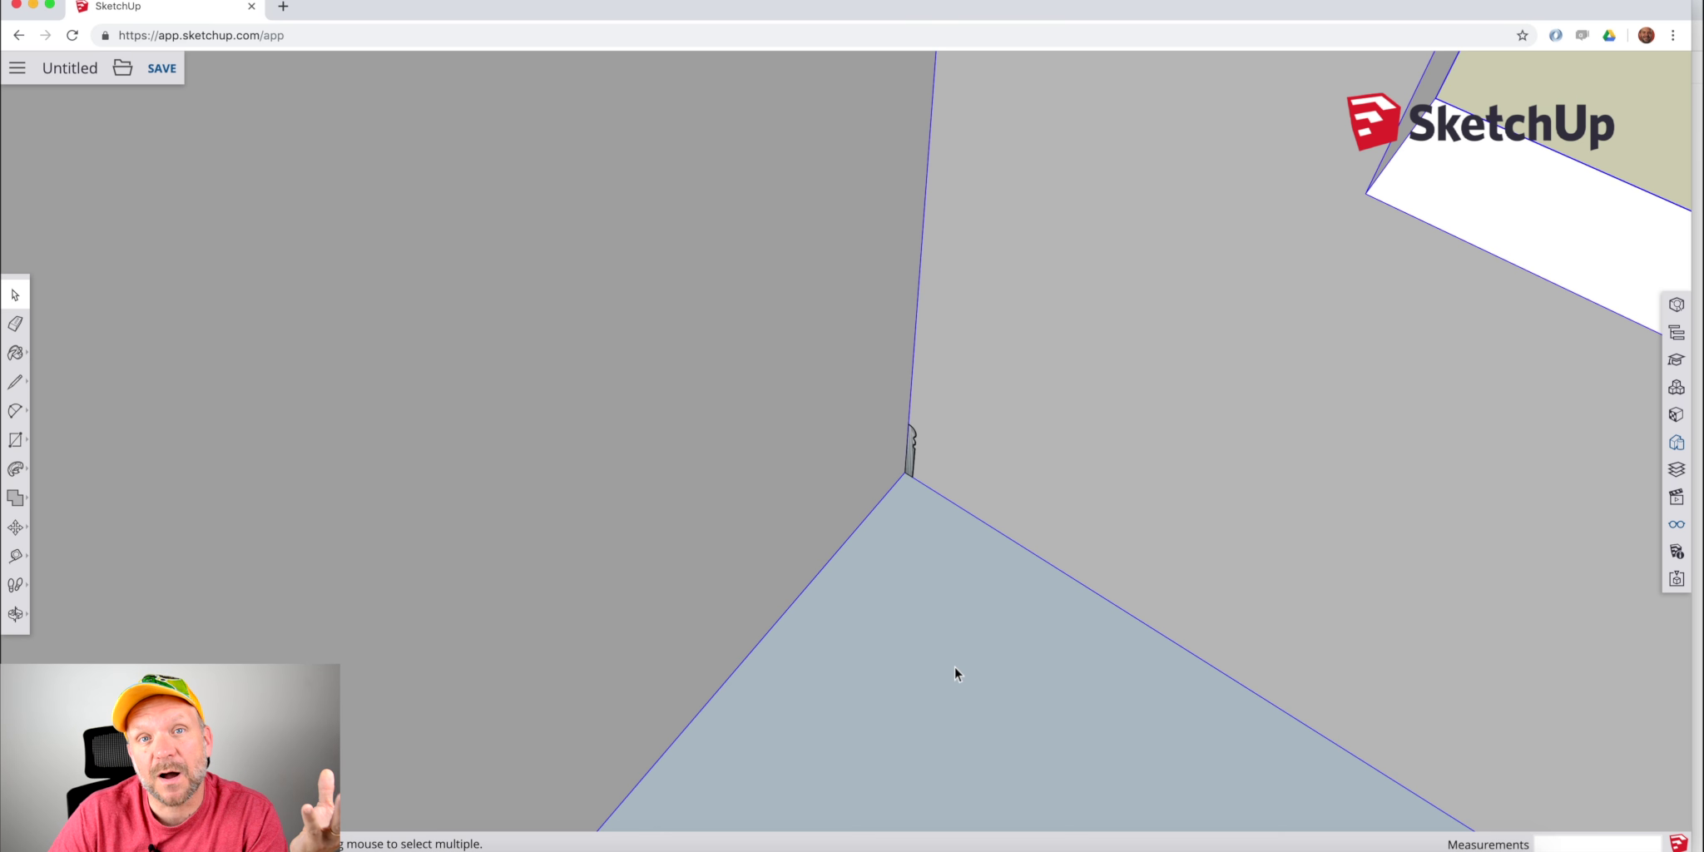
pyautogui.scroll(-10, 862, 654)
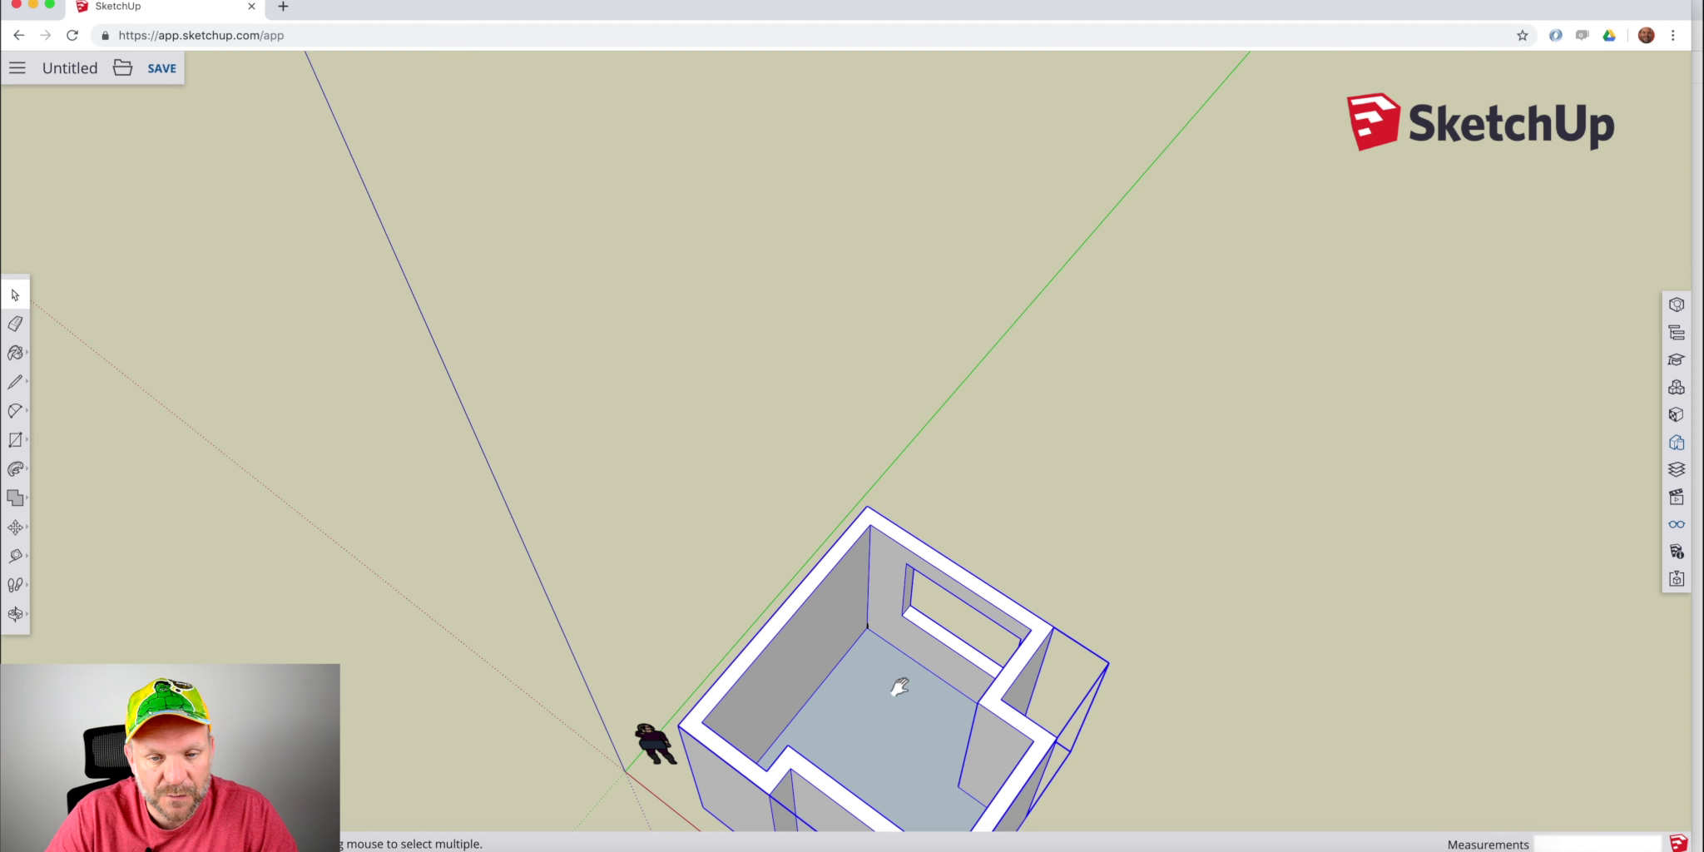
pyautogui.moveTo(900, 687); pyautogui.dragTo(845, 594, button='middle')
pyautogui.moveTo(893, 505); pyautogui.dragTo(834, 501, button='middle')
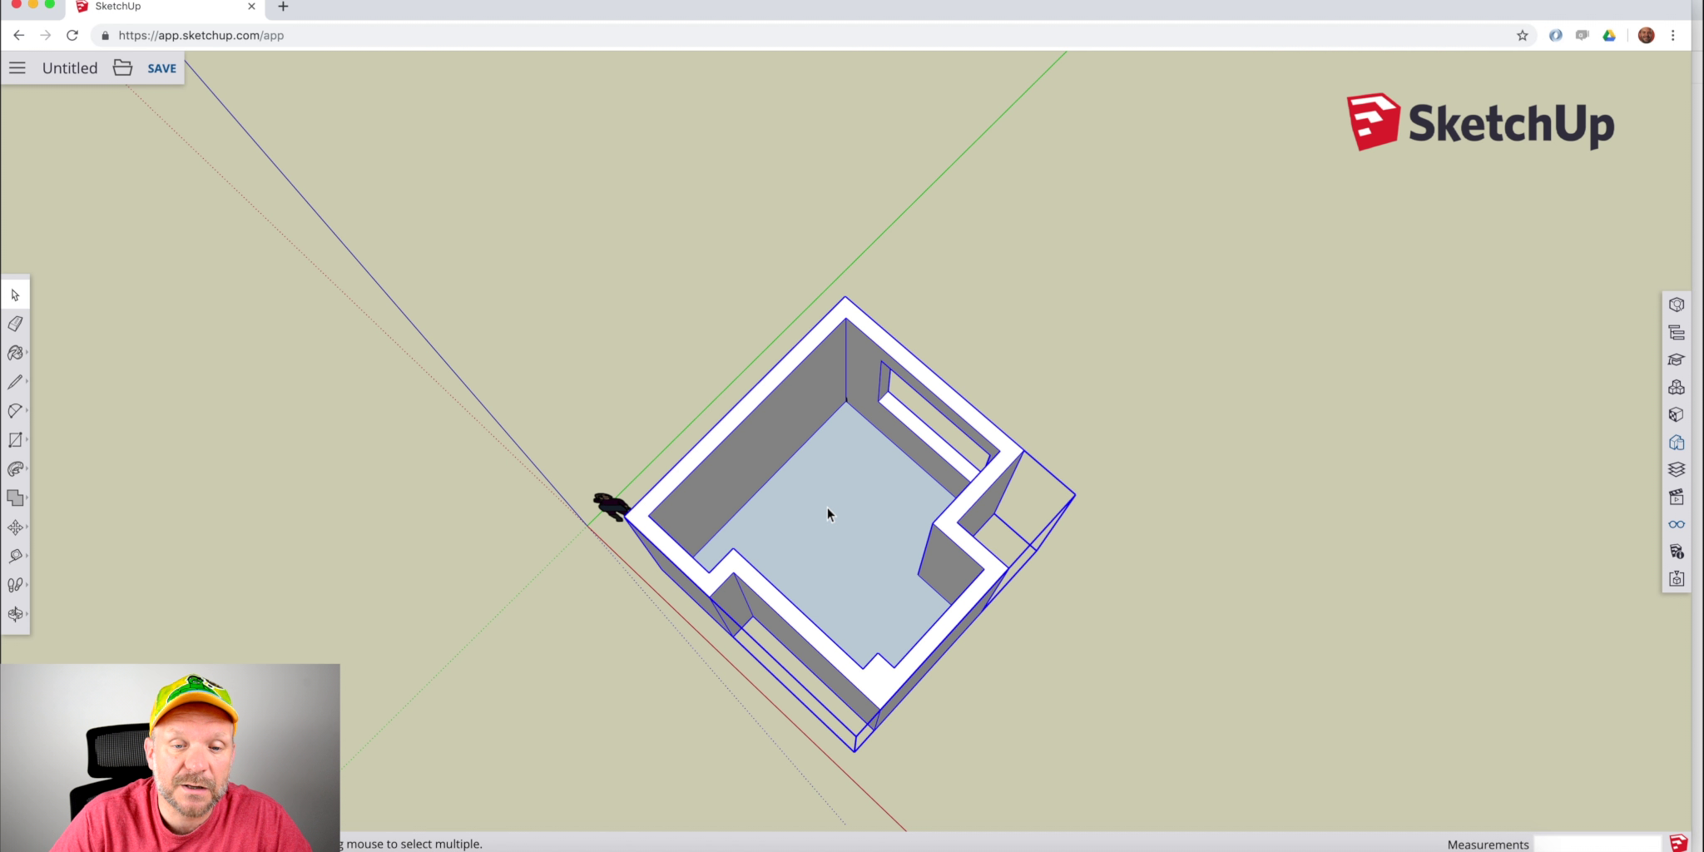
pyautogui.doubleClick(827, 507)
# Select the room's floor face inside the group and copy it.
pyautogui.moveTo(827, 509); pyautogui.dragTo(942, 318, button='middle')
pyautogui.scroll(-2, 887, 475)
pyautogui.scroll(3, 887, 475)
pyautogui.scroll(2, 887, 476)
pyautogui.moveTo(886, 477); pyautogui.dragTo(870, 319, button='middle')
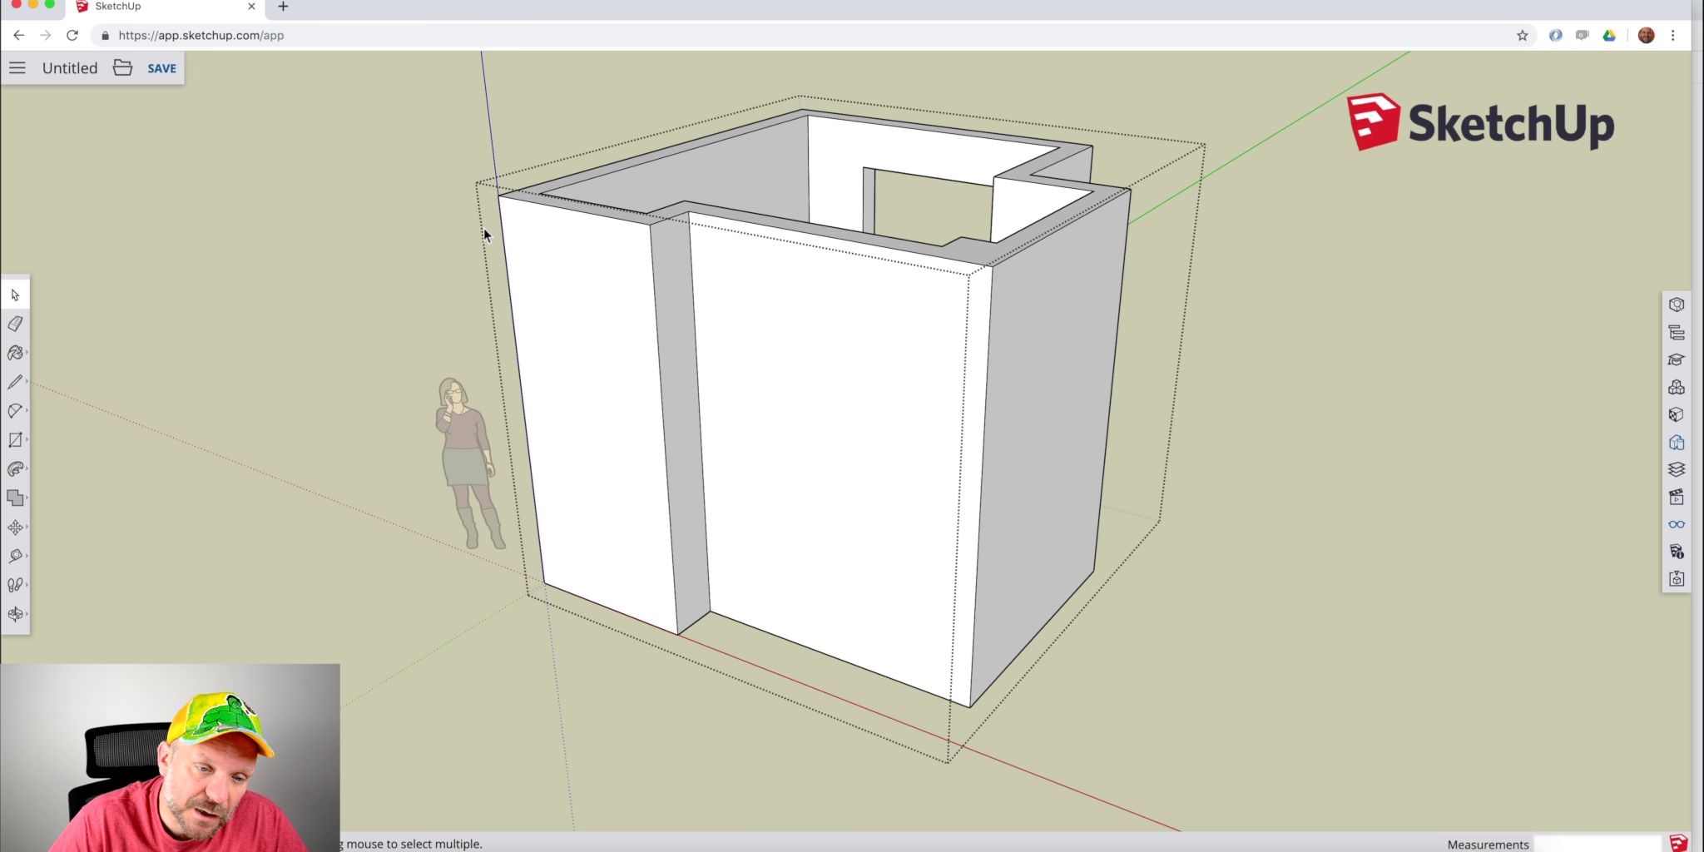
pyautogui.moveTo(548, 557); pyautogui.dragTo(793, 437, button='middle')
pyautogui.scroll(5, 792, 437)
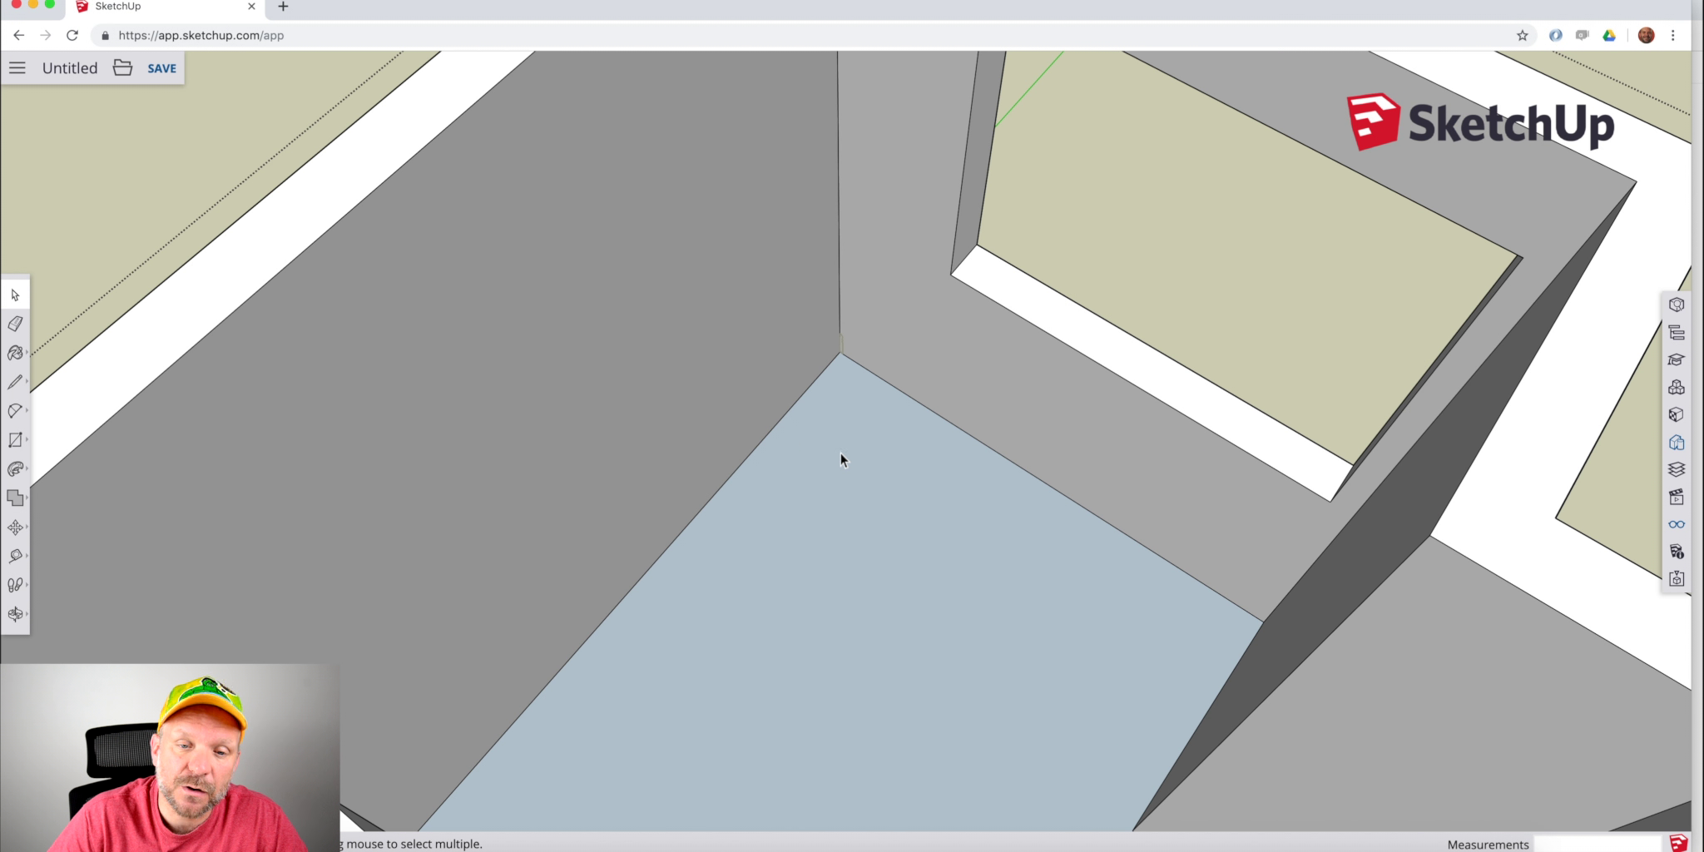
pyautogui.rightClick(865, 471)
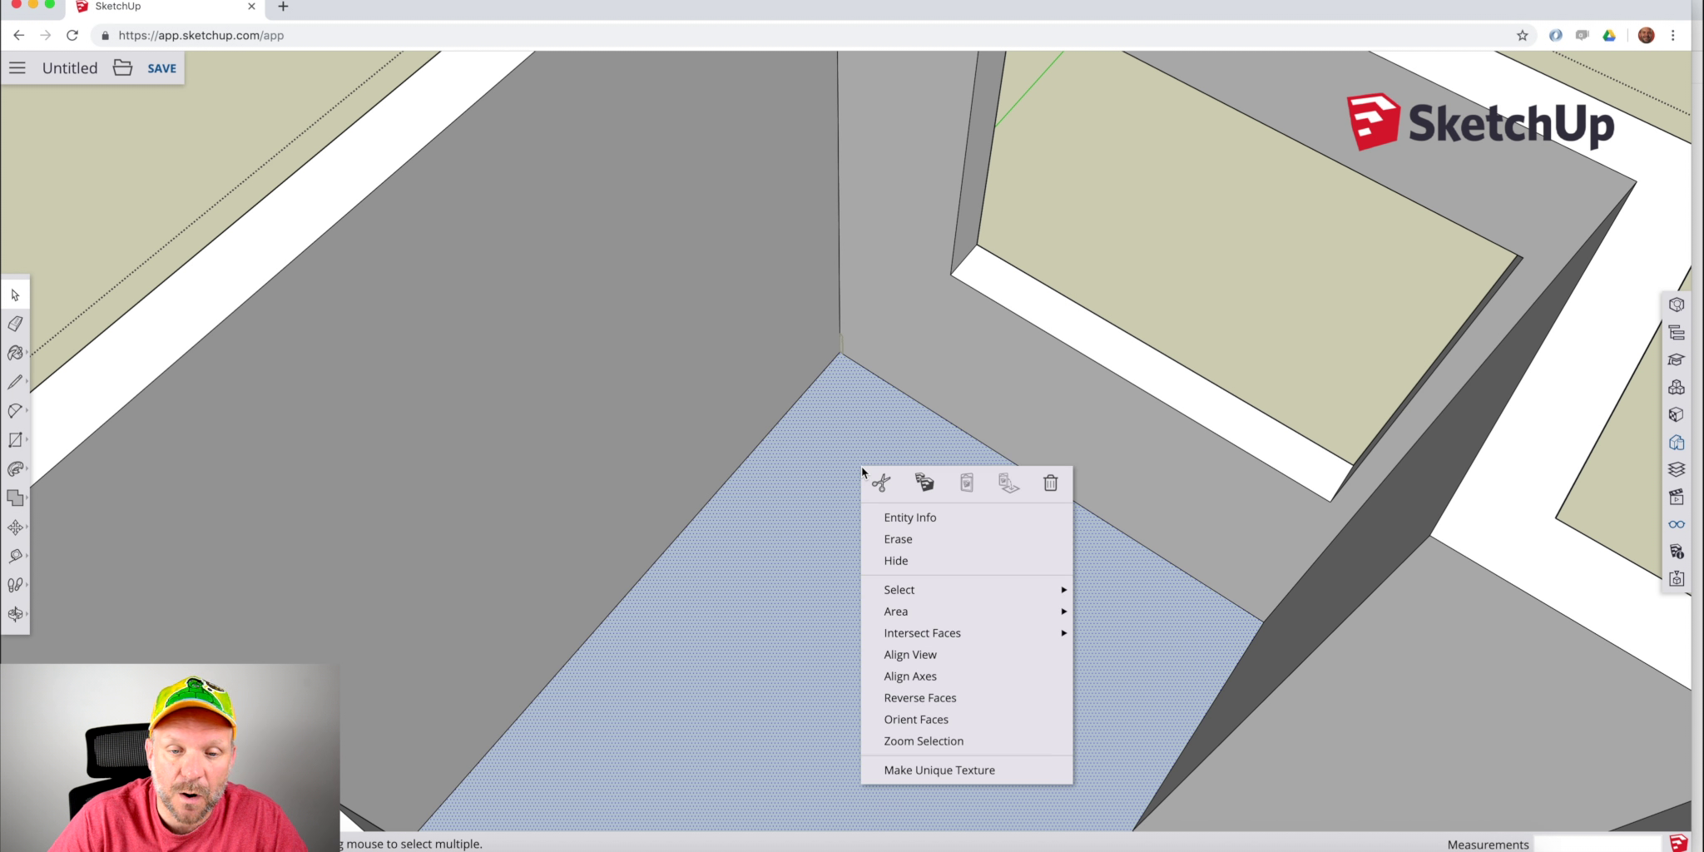
pyautogui.click(924, 484)
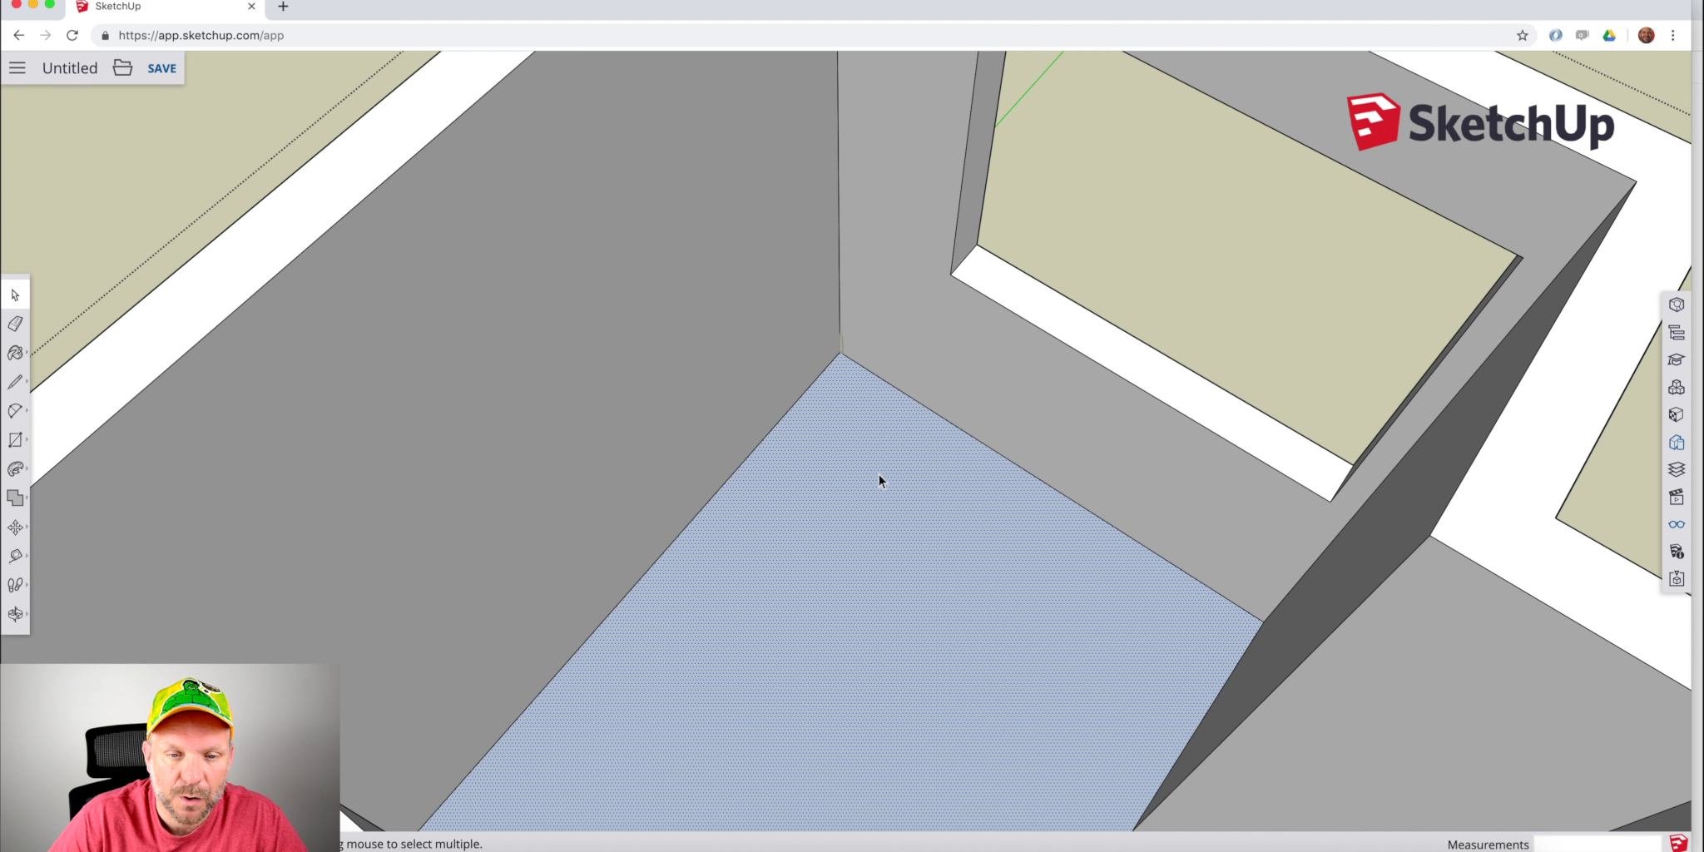
# Clear the floor selection and close the room group.
pyautogui.scroll(-5, 879, 475)
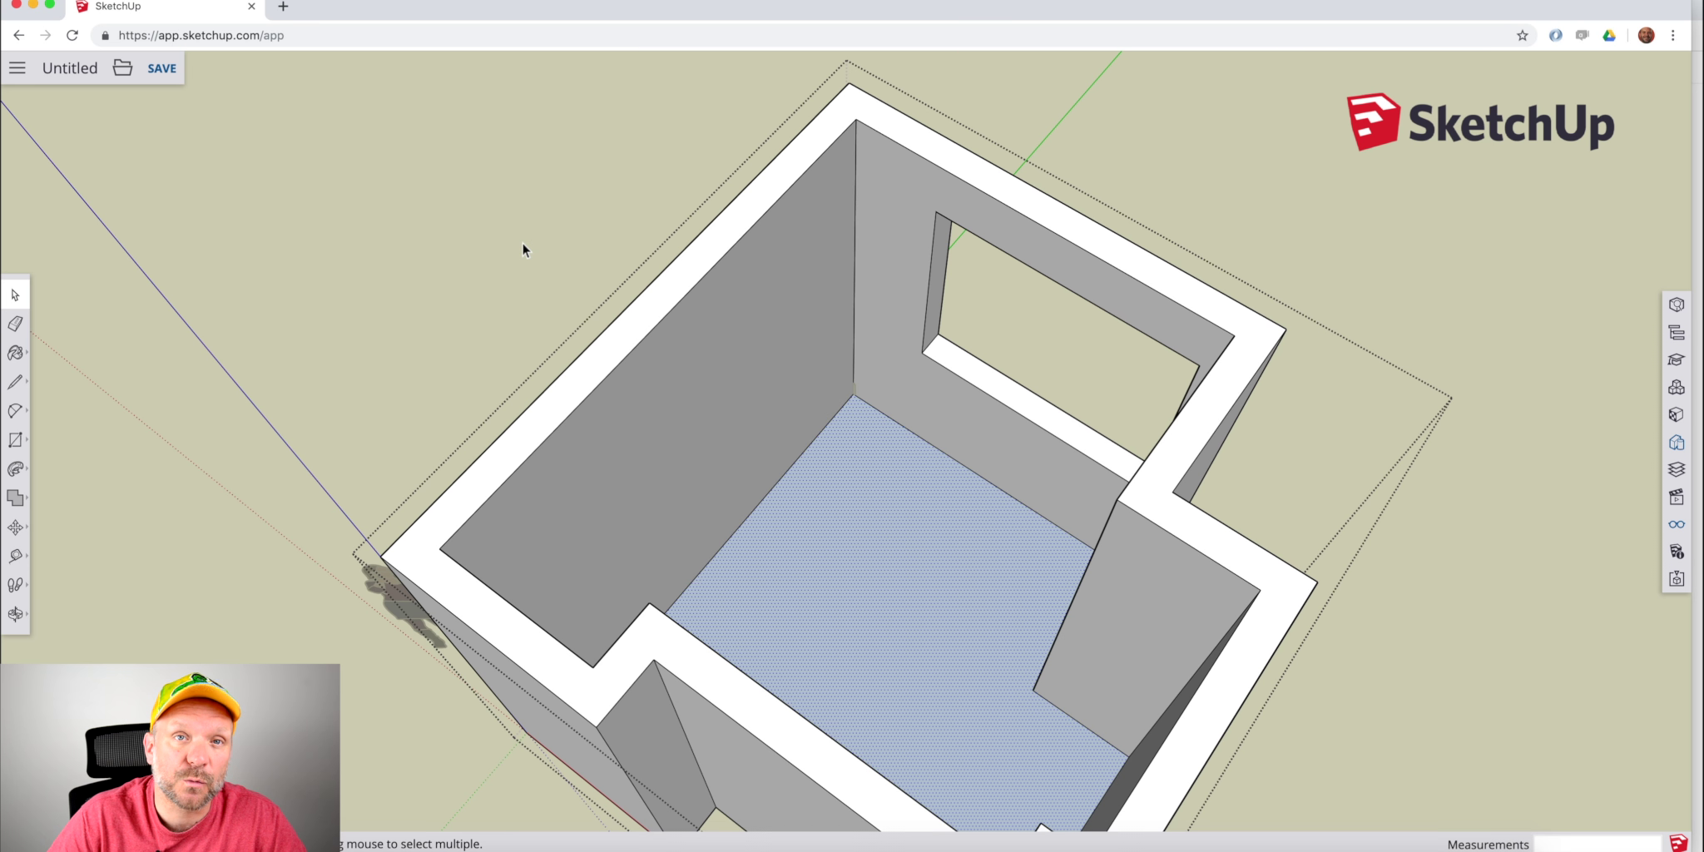
pyautogui.click(522, 242)
pyautogui.moveTo(761, 438); pyautogui.dragTo(780, 342, button='middle')
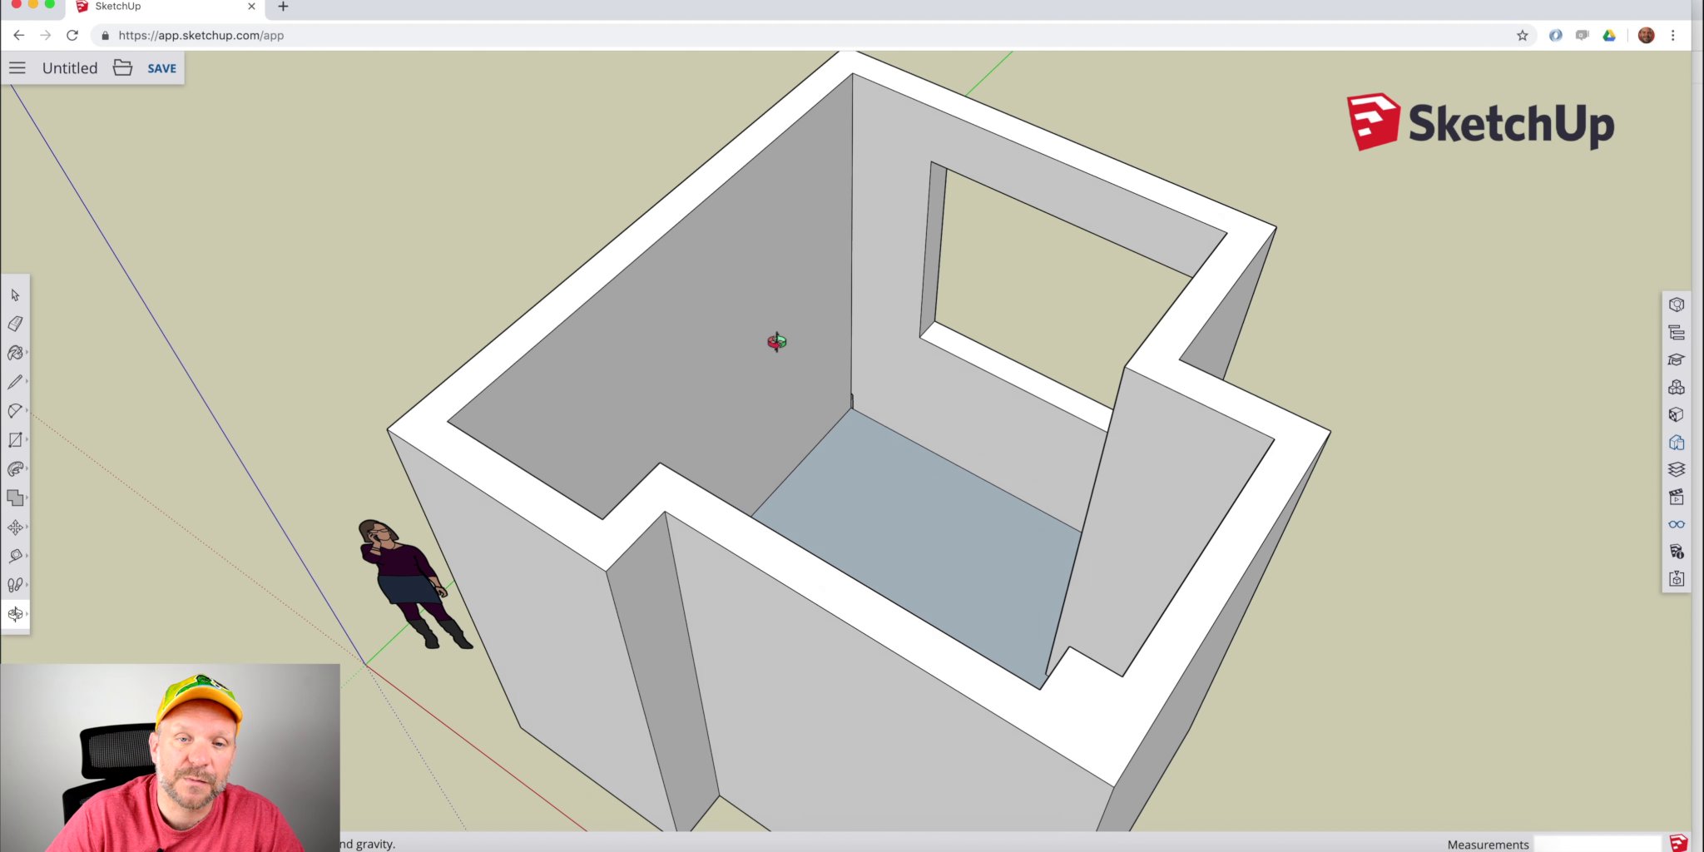
# Group the skirting profile at the room's inner corner and open the group for editing.
pyautogui.scroll(5, 841, 471)
pyautogui.scroll(-5, 840, 471)
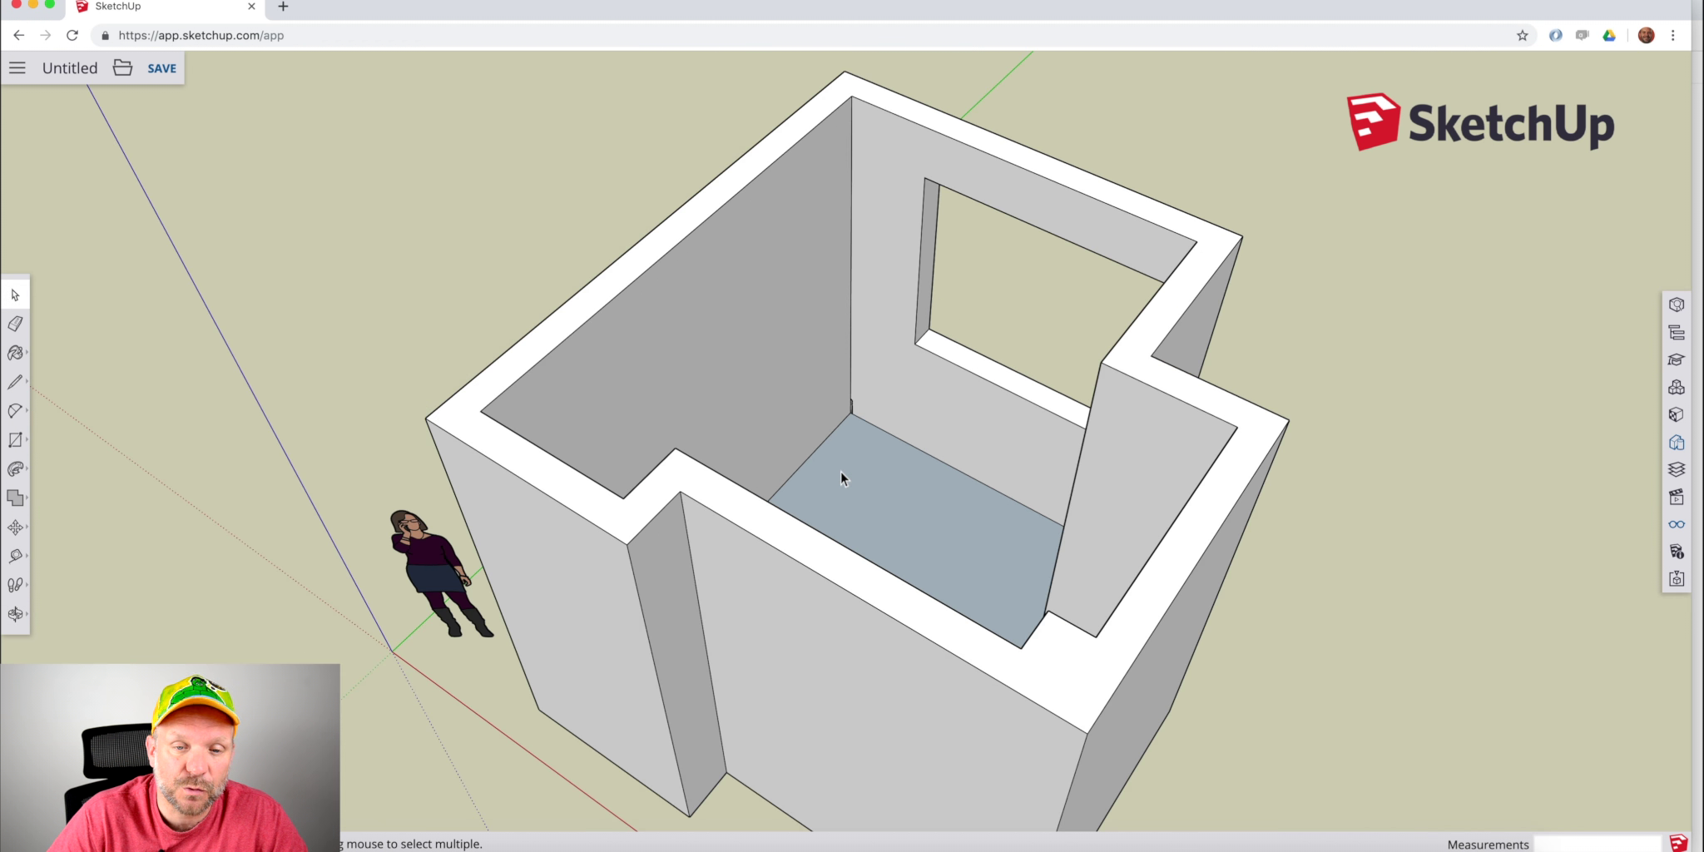
pyautogui.scroll(5, 855, 415)
pyautogui.scroll(5, 853, 425)
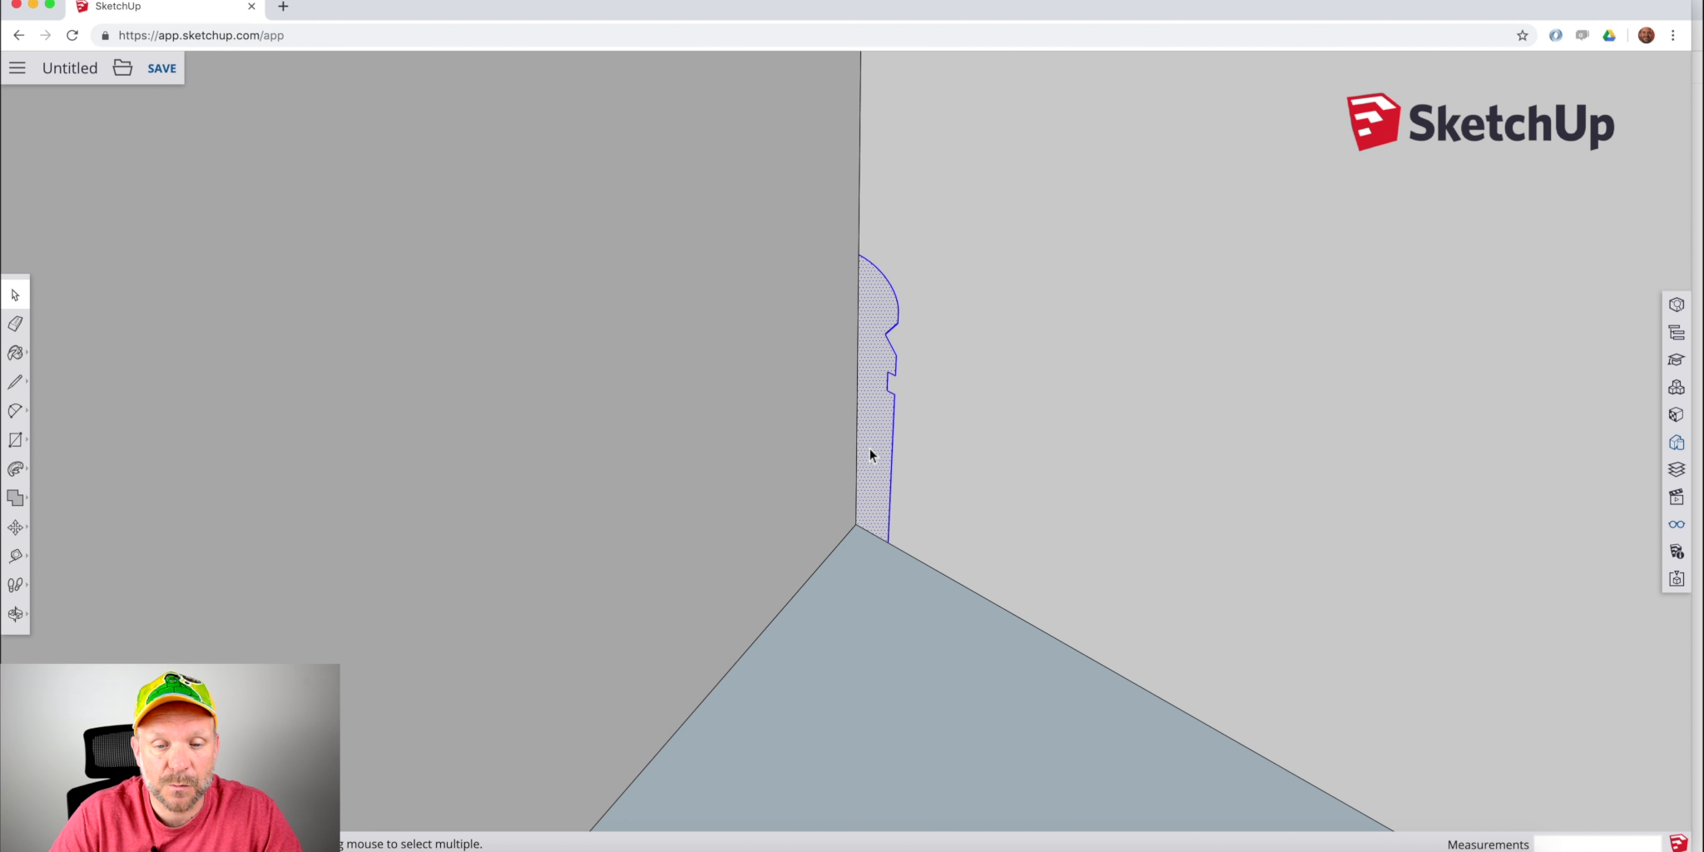
pyautogui.rightClick(869, 454)
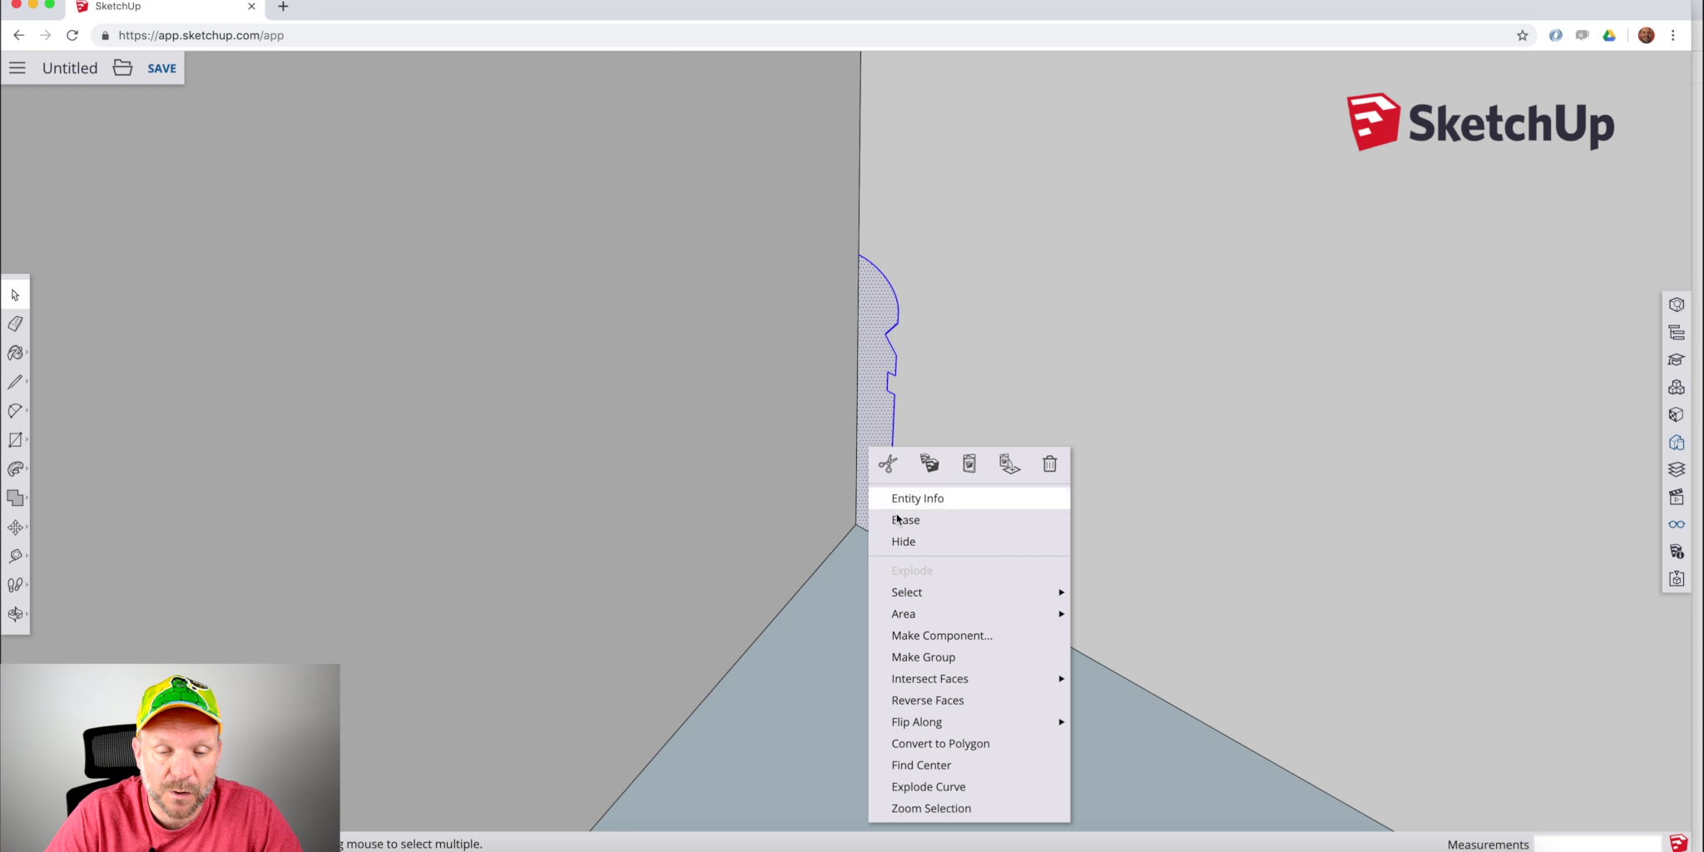
pyautogui.click(932, 653)
pyautogui.doubleClick(864, 448)
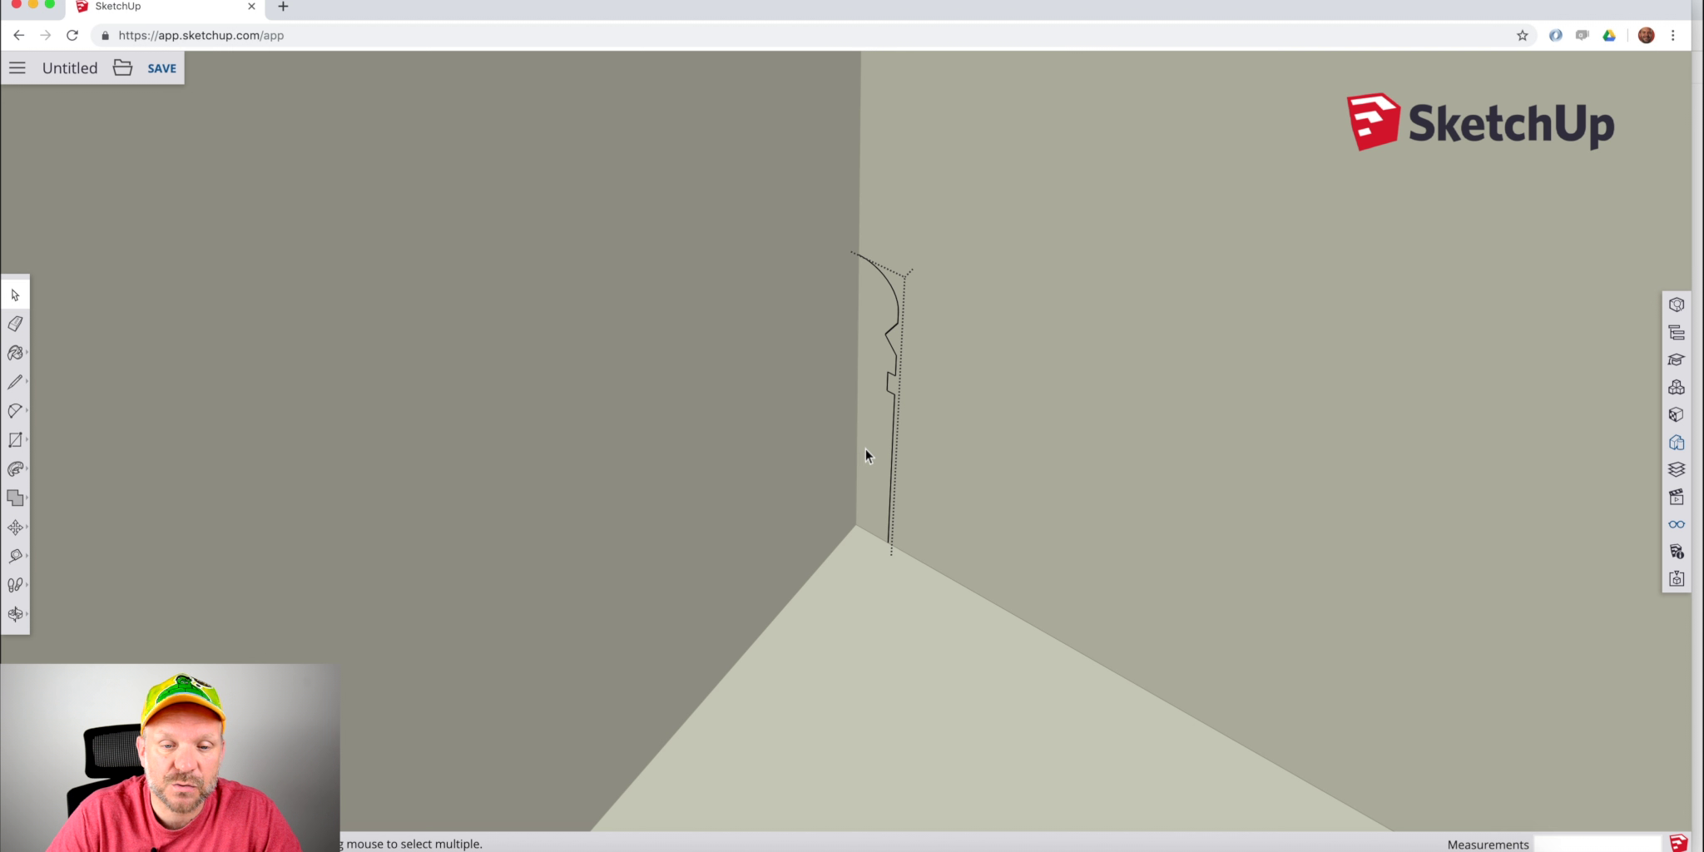
# Paste the copied floor face in place inside the skirting profile's group.
pyautogui.moveTo(883, 561)
pyautogui.mouseDown(button='middle')
pyautogui.moveTo(644, 426)
pyautogui.moveTo(756, 375)
pyautogui.mouseUp(button='middle')
pyautogui.rightClick(876, 386)
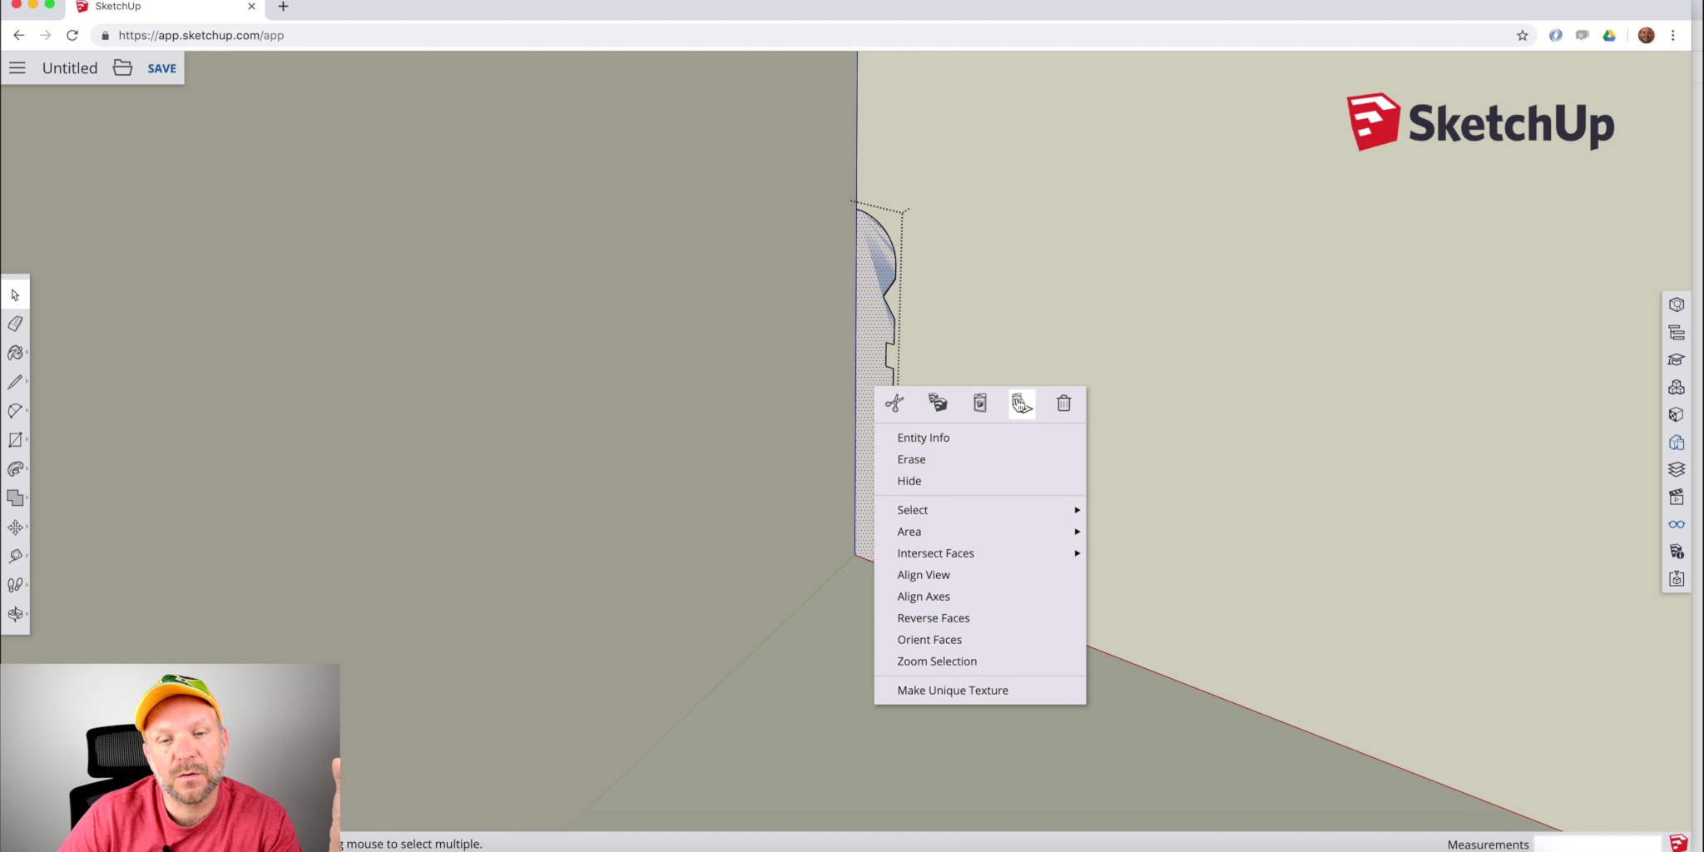
pyautogui.click(1019, 404)
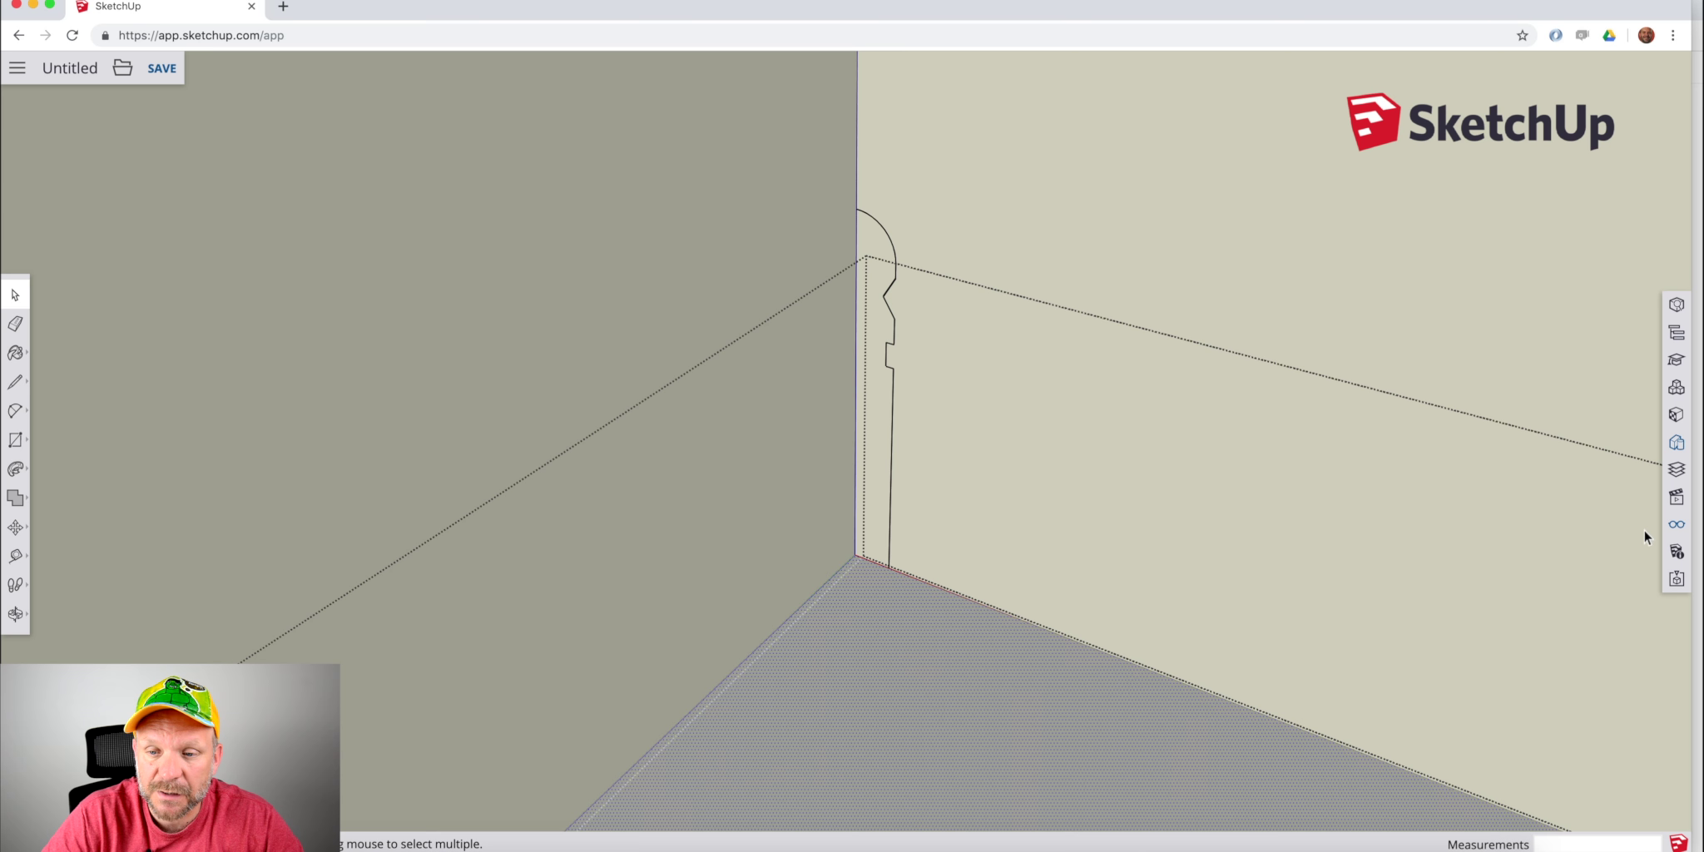
# Turn on hiding the rest of the model during component editing to isolate the floor and profile.
pyautogui.click(1676, 526)
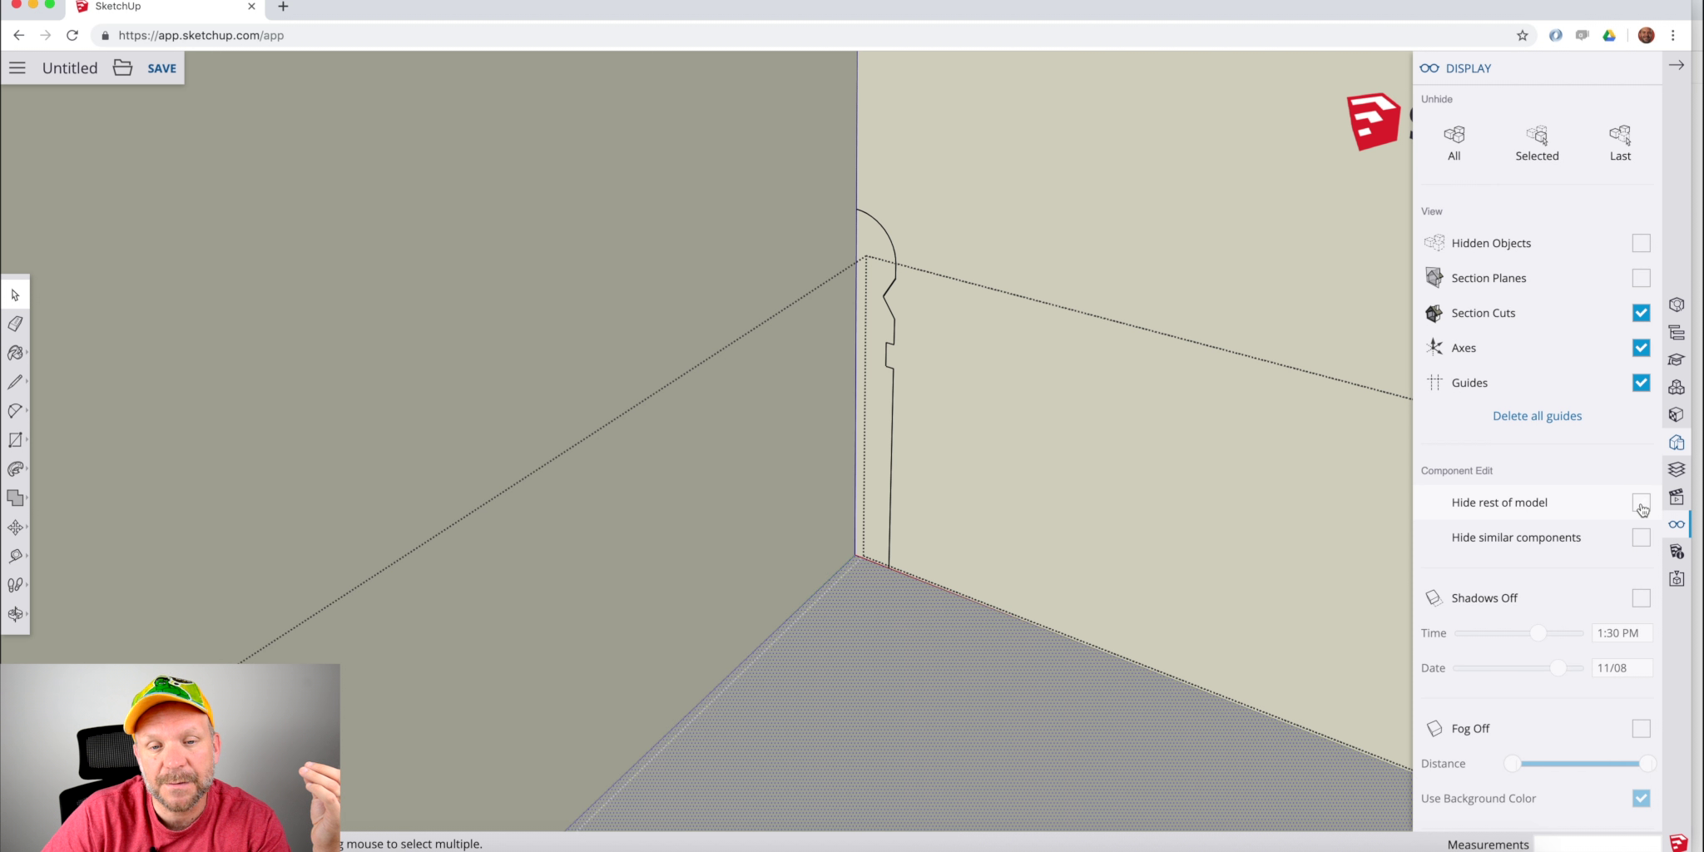
pyautogui.click(1641, 504)
pyautogui.scroll(2, 894, 508)
pyautogui.scroll(-8, 893, 509)
pyautogui.scroll(-3, 893, 508)
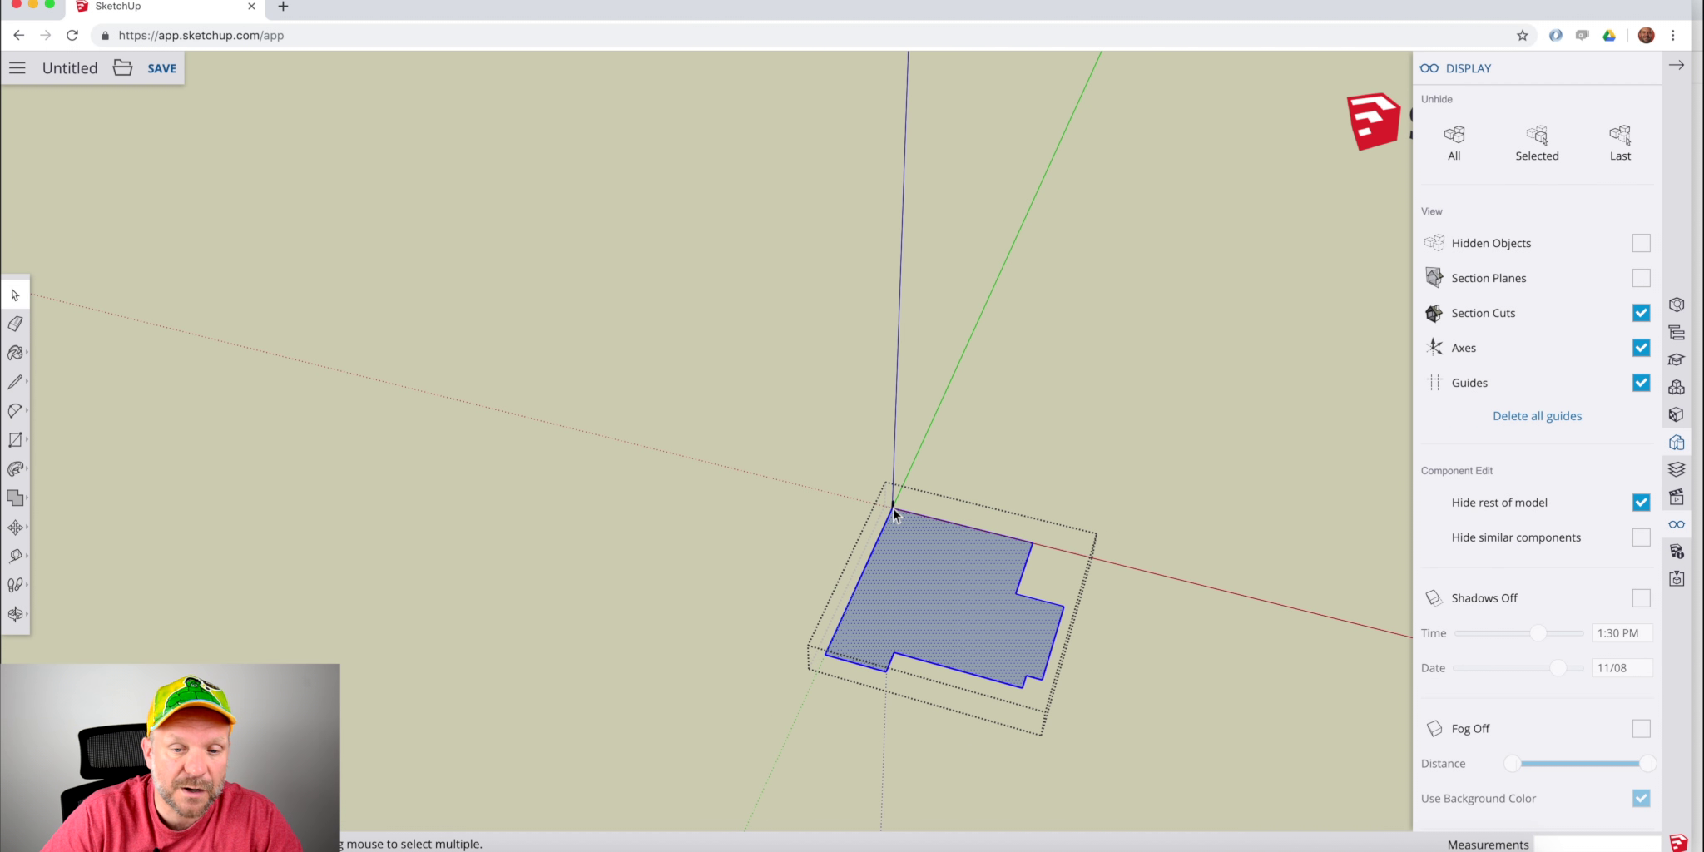
# Leave the skirting group to view the whole room, and reopen it to check the isolated editing view.
pyautogui.click(1147, 484)
pyautogui.moveTo(1147, 484); pyautogui.dragTo(841, 642, button='middle')
pyautogui.press('space')
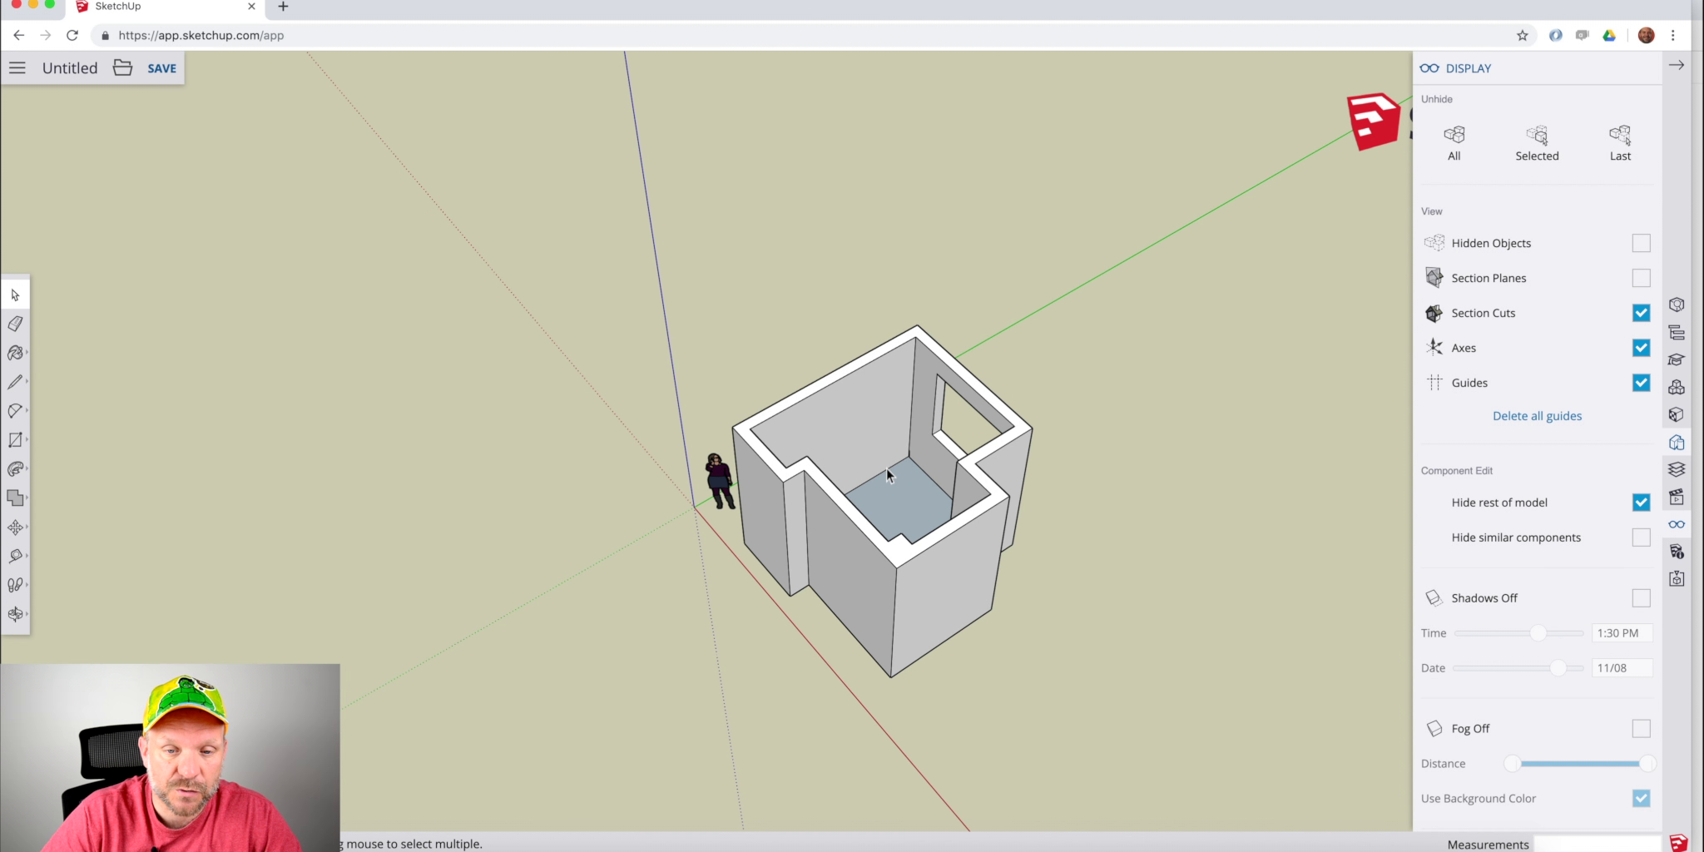
pyautogui.scroll(3, 887, 469)
pyautogui.doubleClick(863, 423)
pyautogui.click(1286, 442)
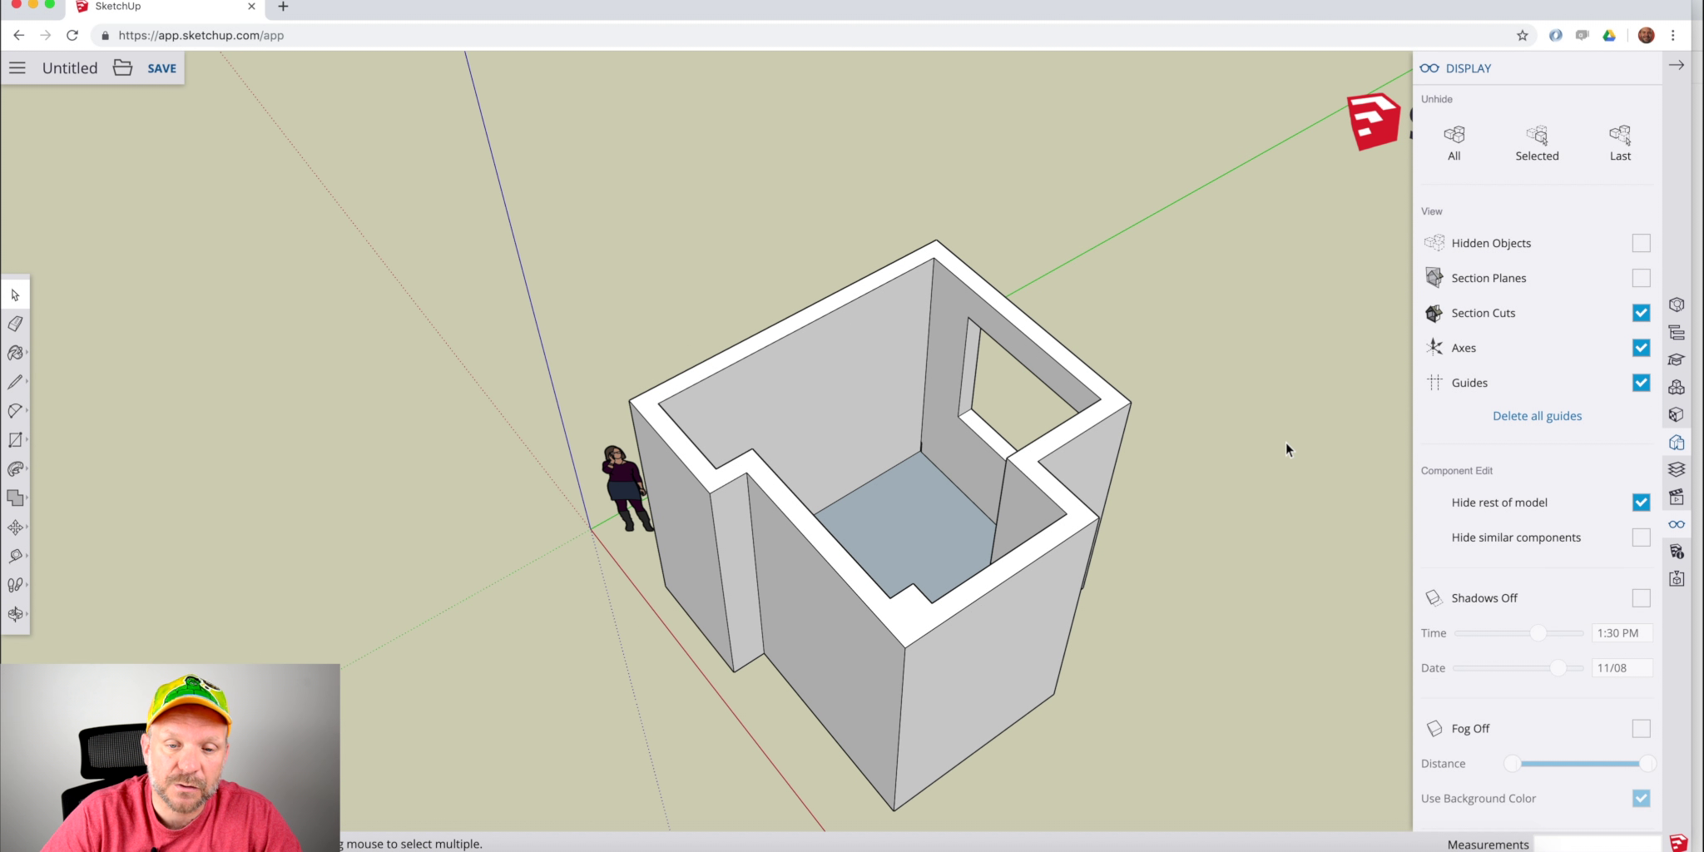
pyautogui.doubleClick(967, 521)
# Copy the skirting profile 340 cm along the floor edge on the green axis, from the origin corner to the opposite corner.
pyautogui.moveTo(971, 538); pyautogui.dragTo(876, 481, button='middle')
pyautogui.scroll(6, 876, 482)
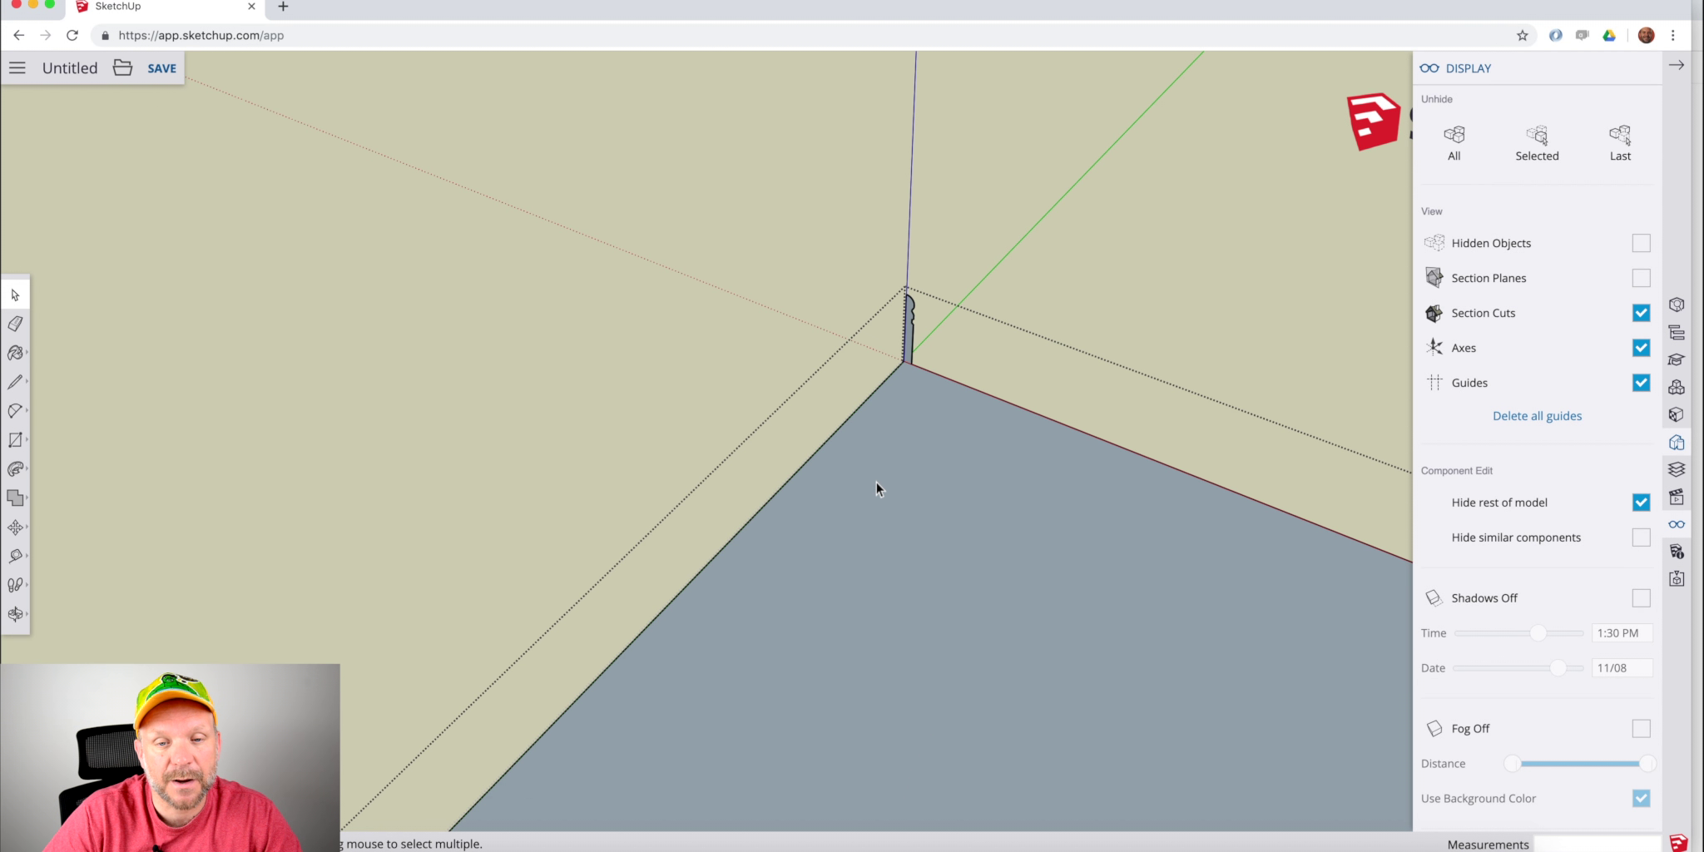
pyautogui.scroll(2, 914, 361)
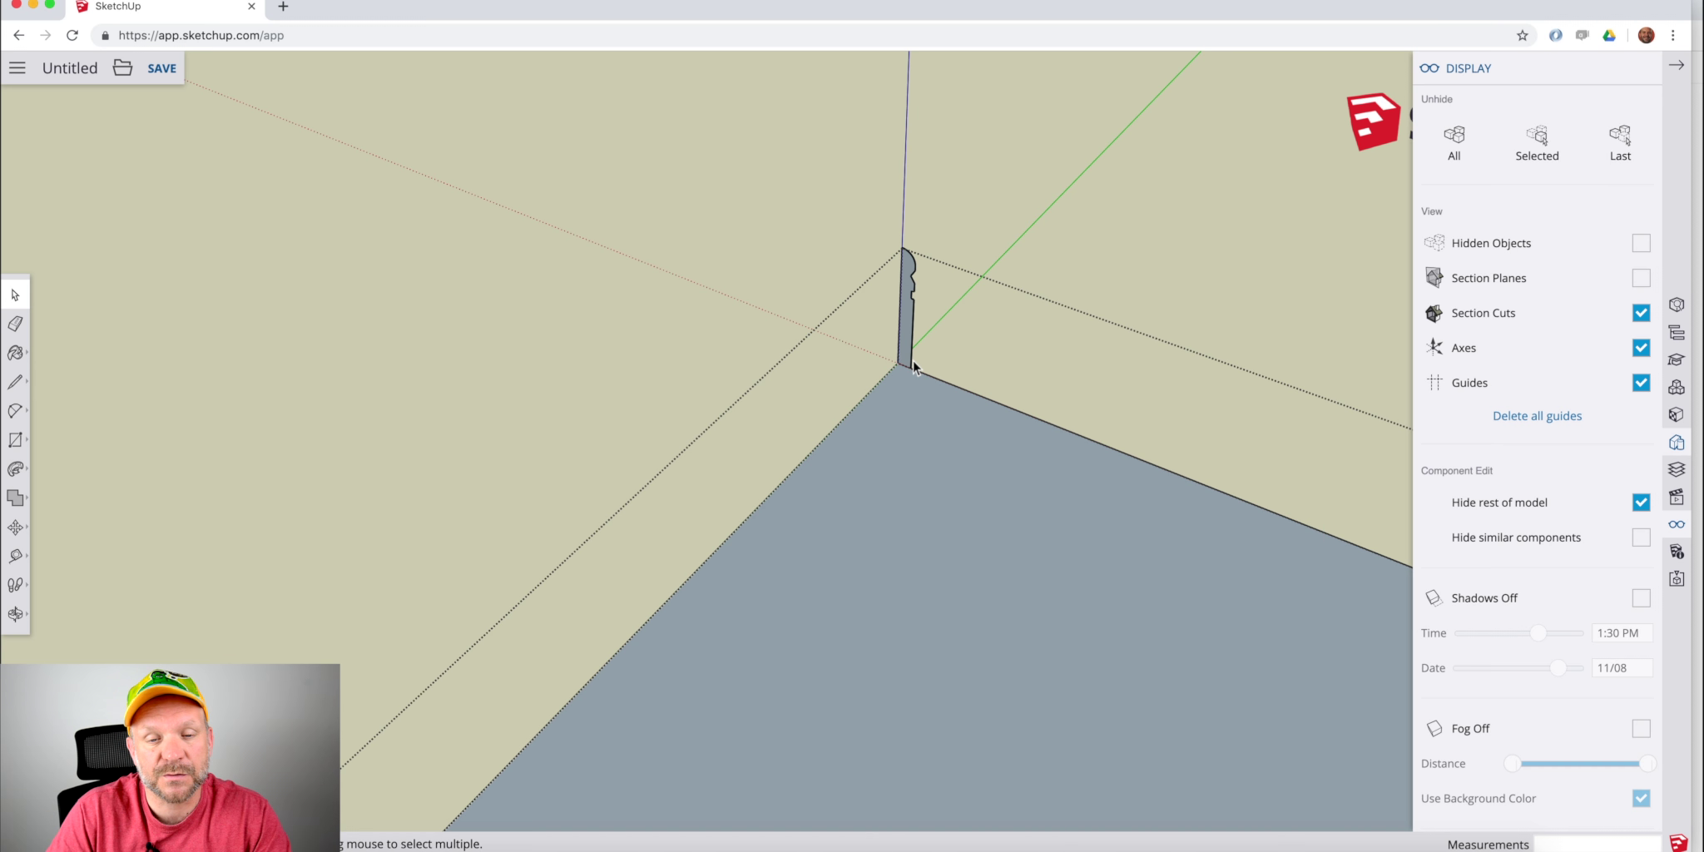
pyautogui.moveTo(845, 479); pyautogui.dragTo(1567, 255, button='middle')
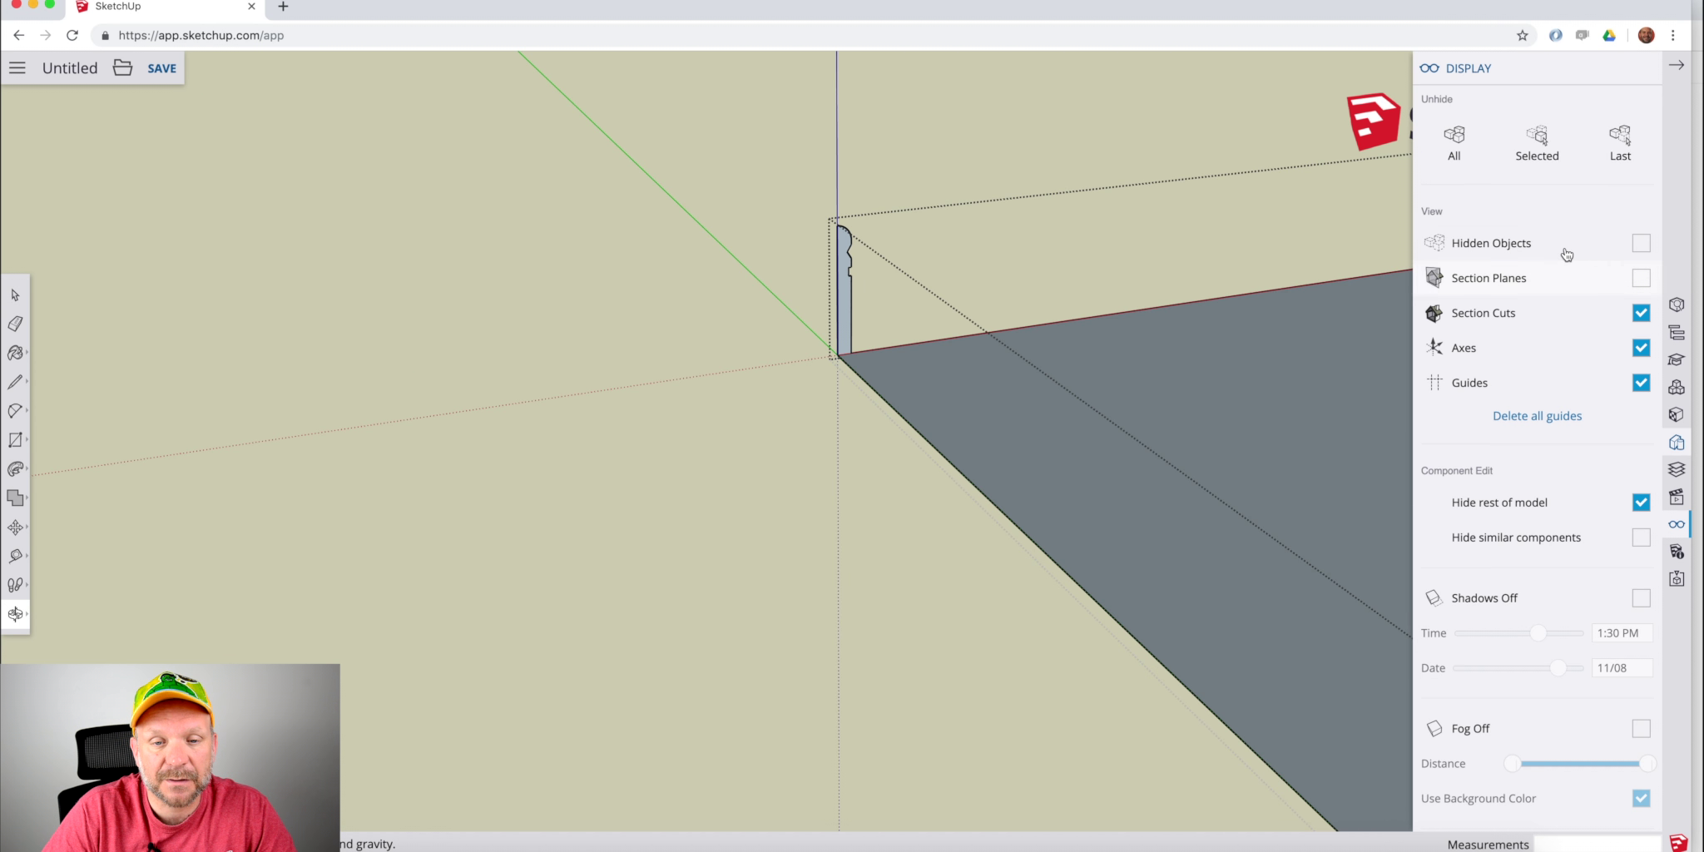
pyautogui.moveTo(1373, 260); pyautogui.dragTo(831, 373, button='middle')
pyautogui.moveTo(809, 151); pyautogui.dragTo(1014, 451)
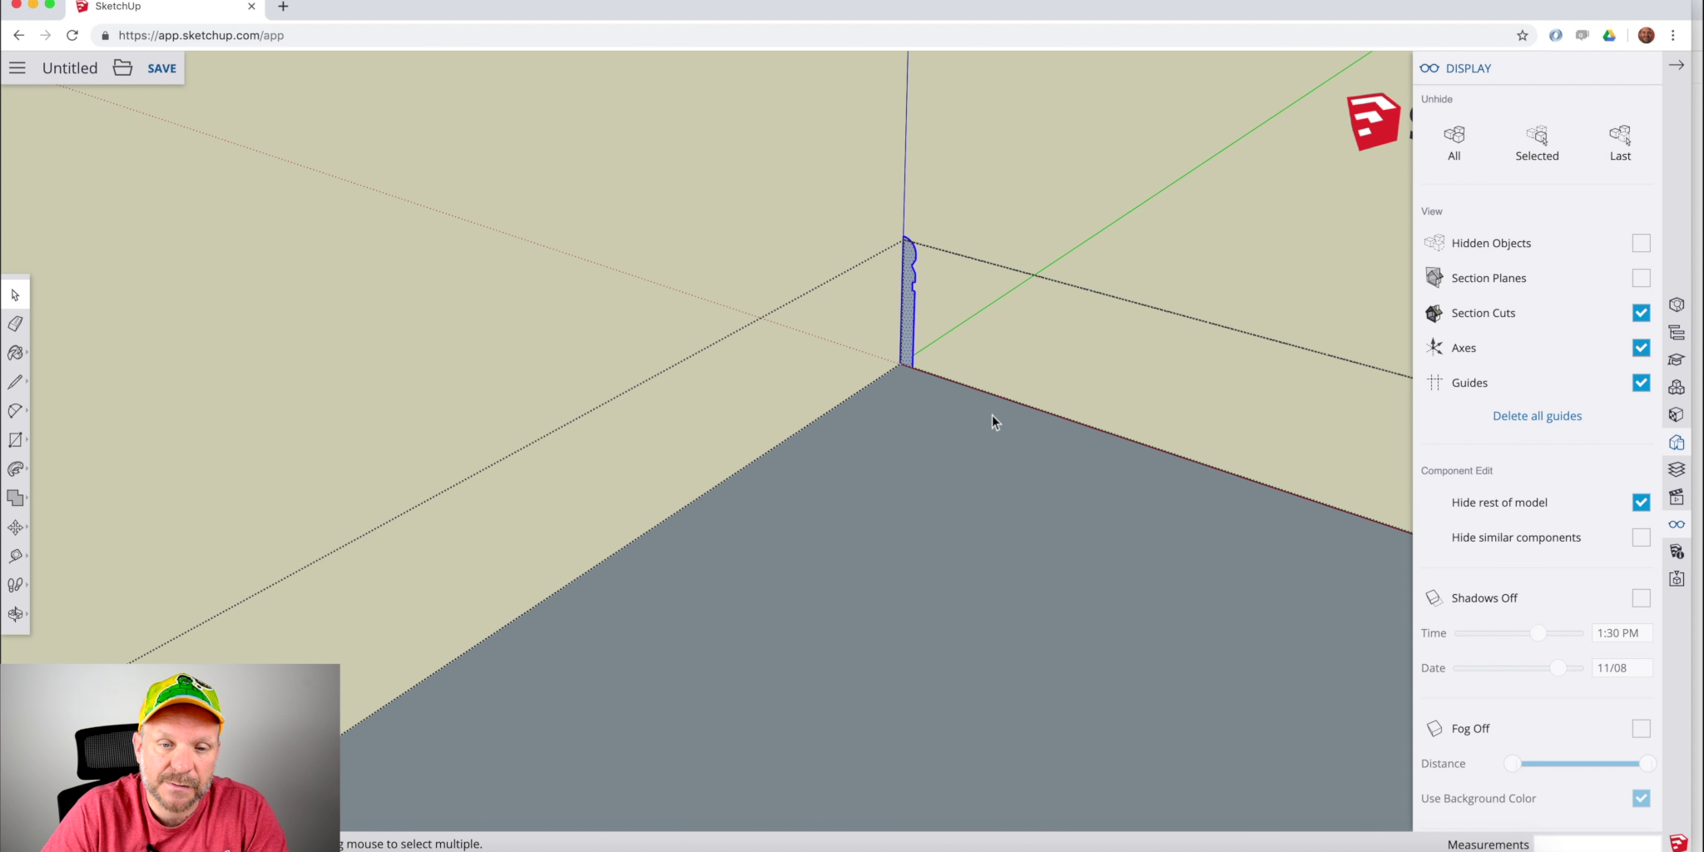
pyautogui.press('m')
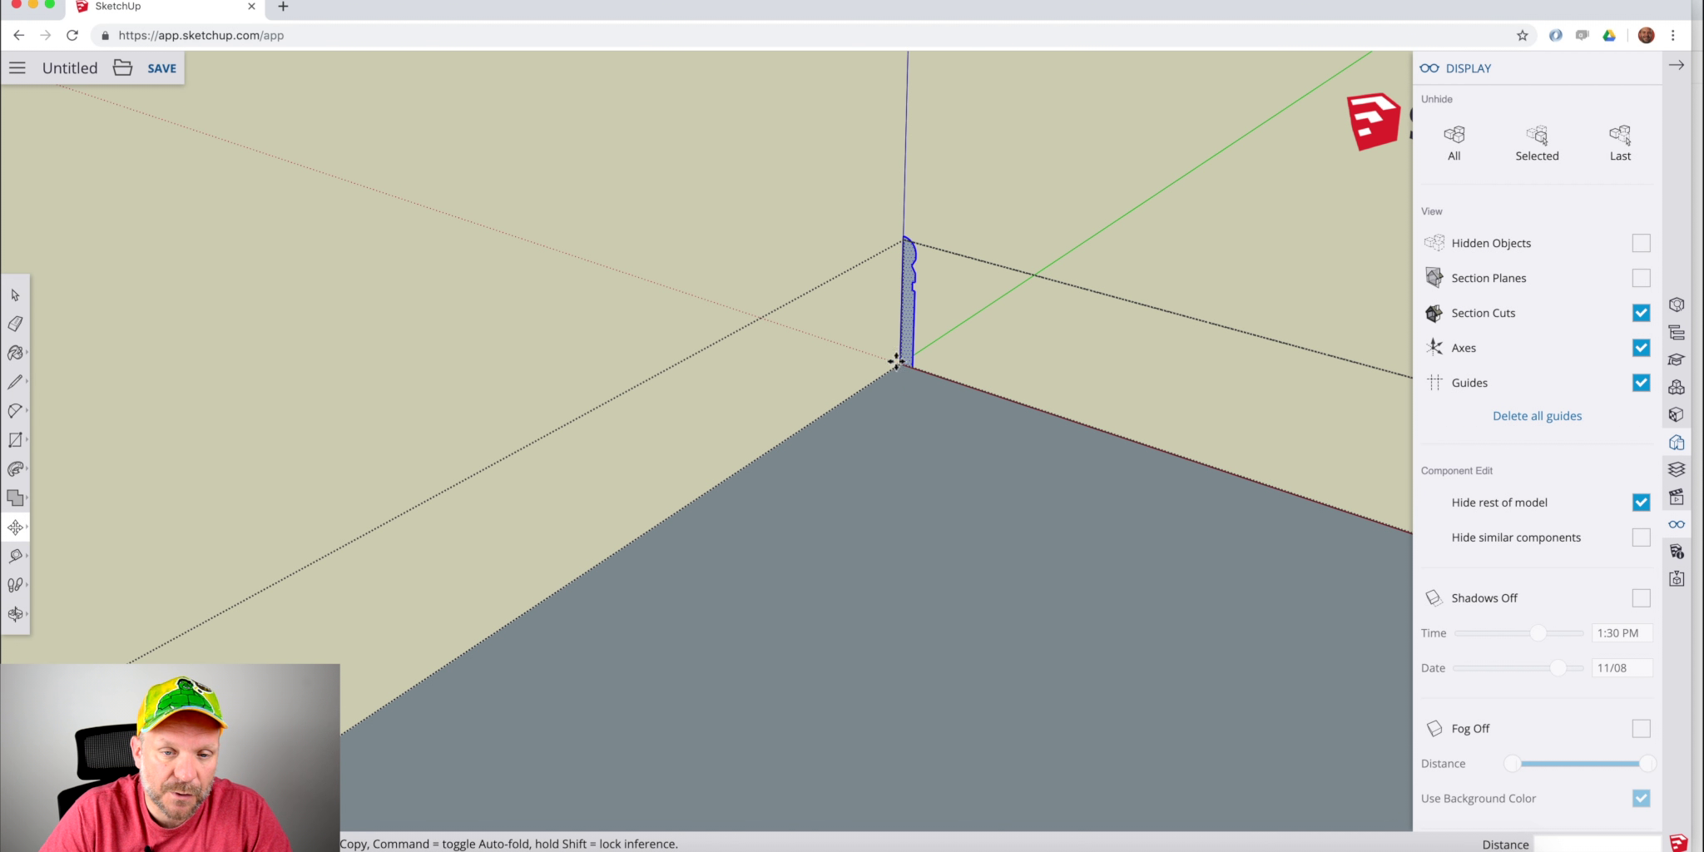
pyautogui.click(903, 368)
pyautogui.press('alt')
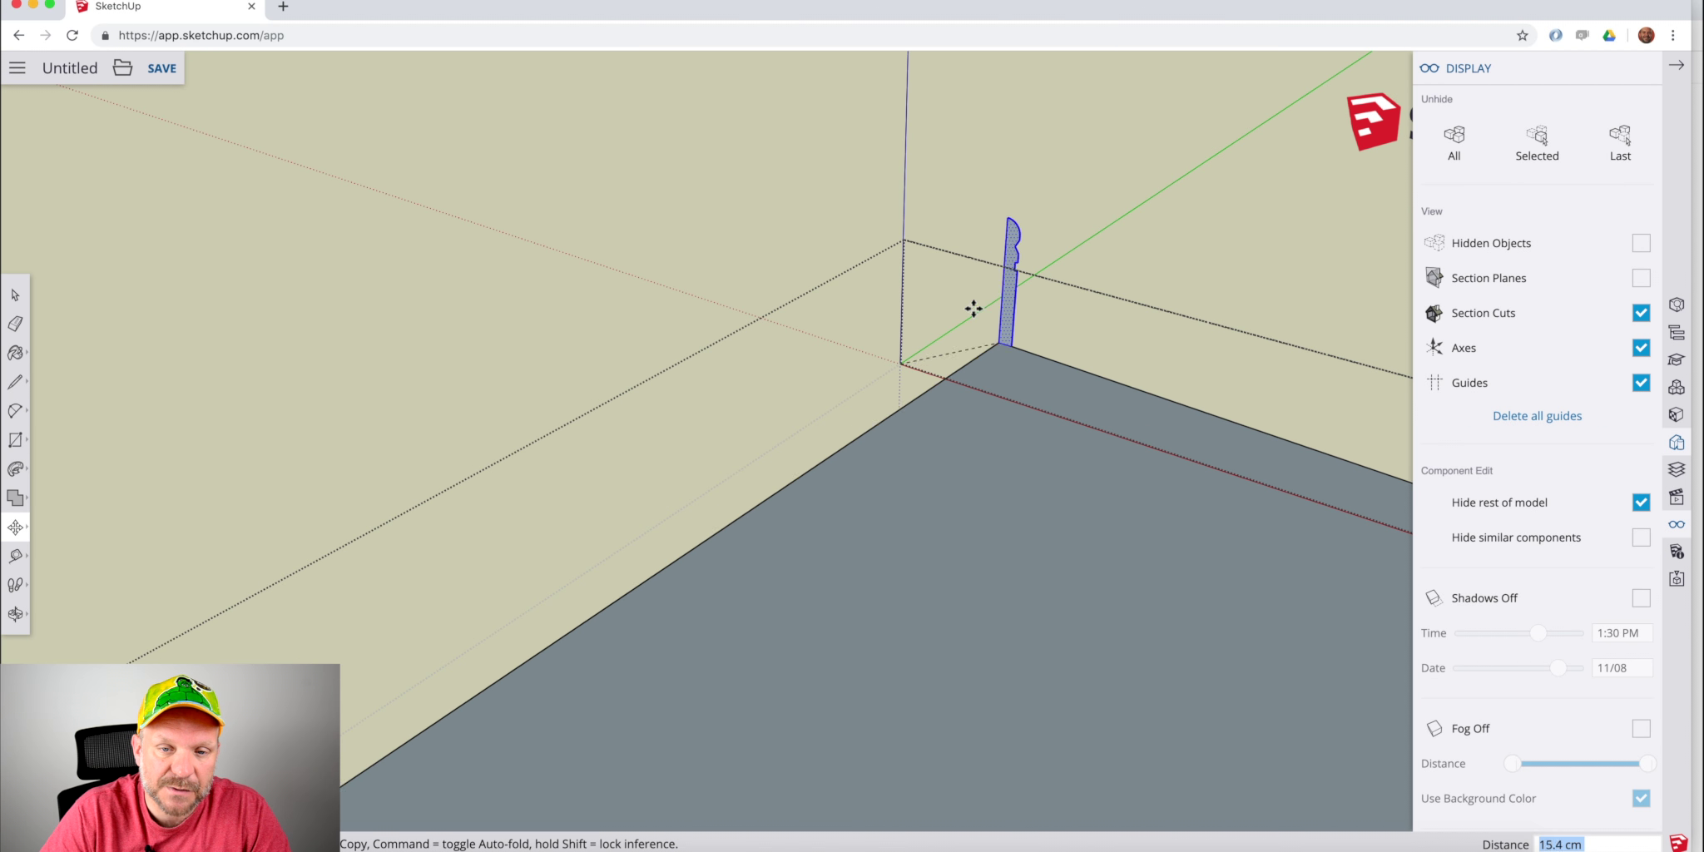
pyautogui.scroll(-8, 1090, 334)
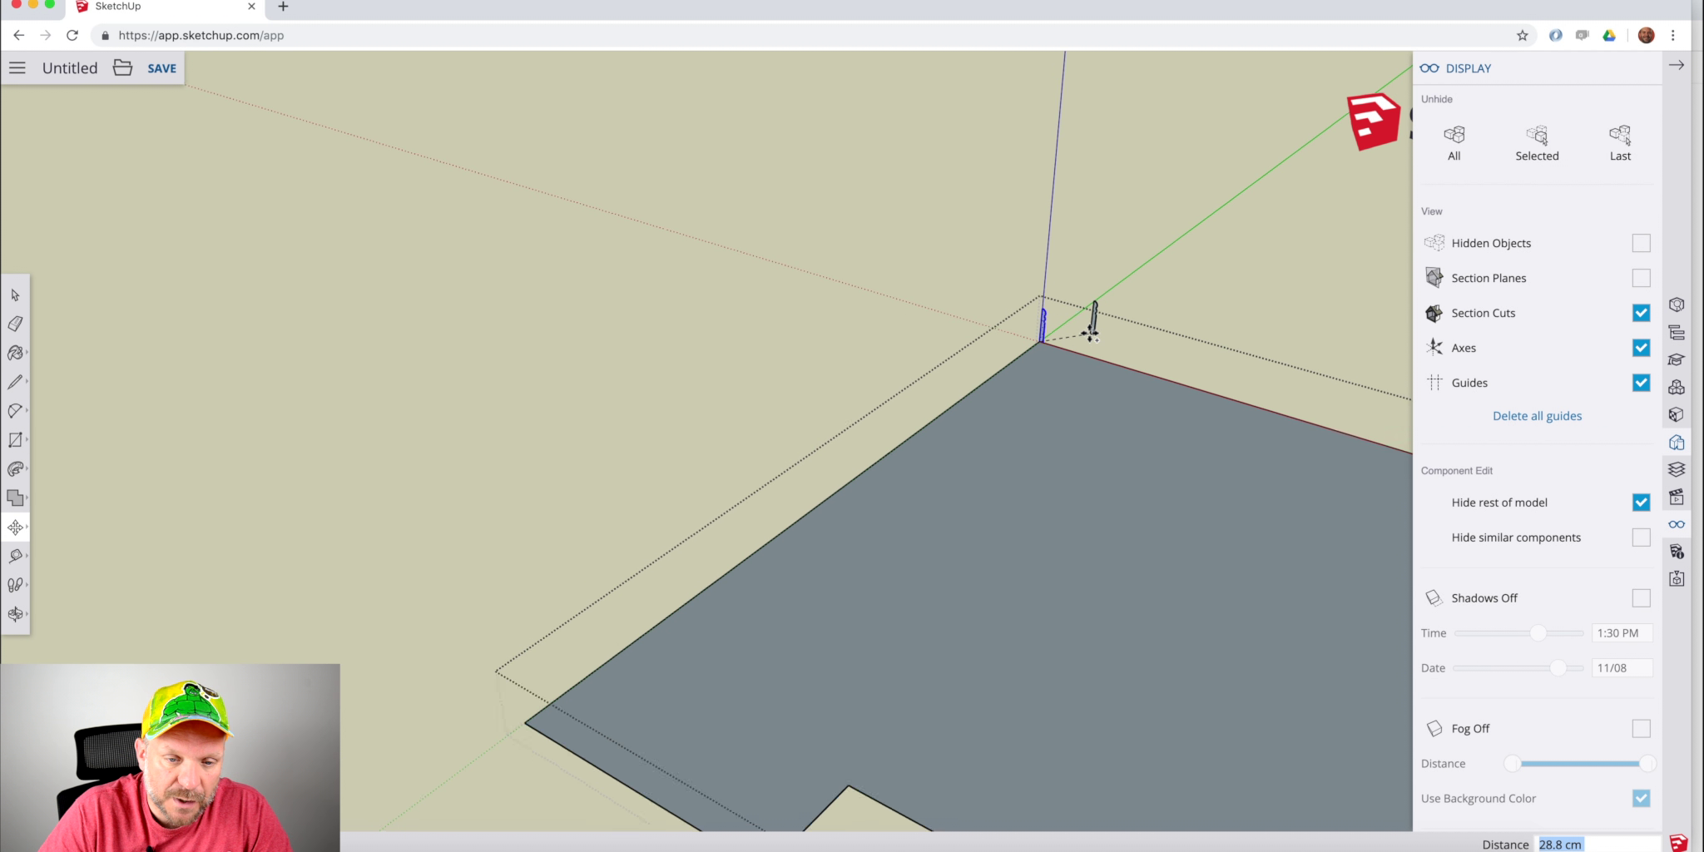
pyautogui.scroll(5, 770, 557)
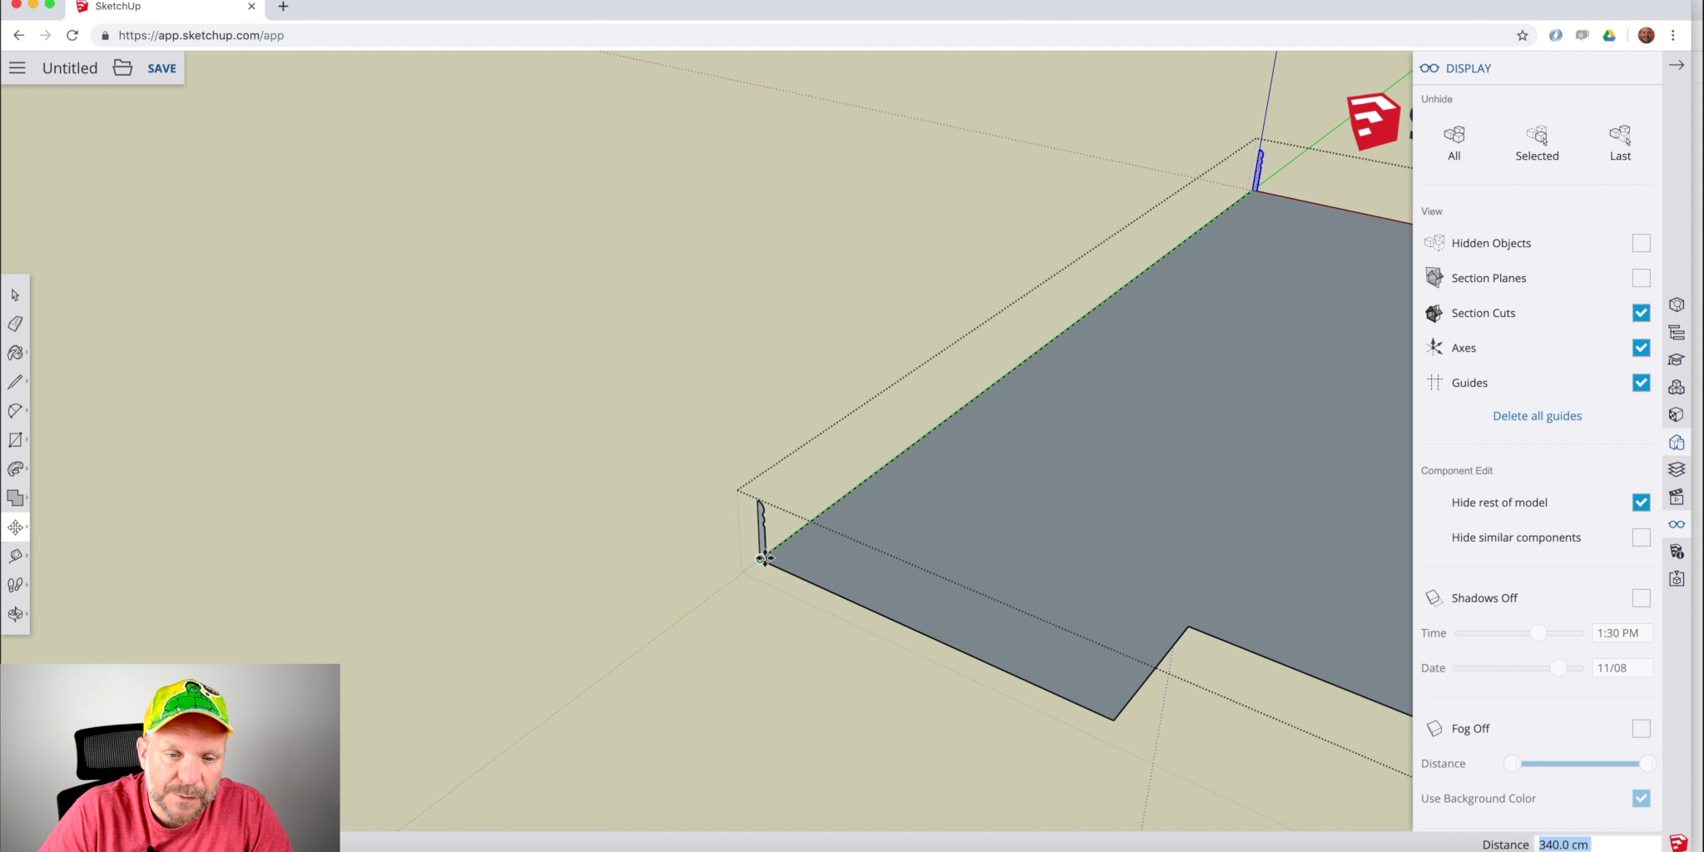
pyautogui.click(763, 558)
pyautogui.scroll(-2, 761, 574)
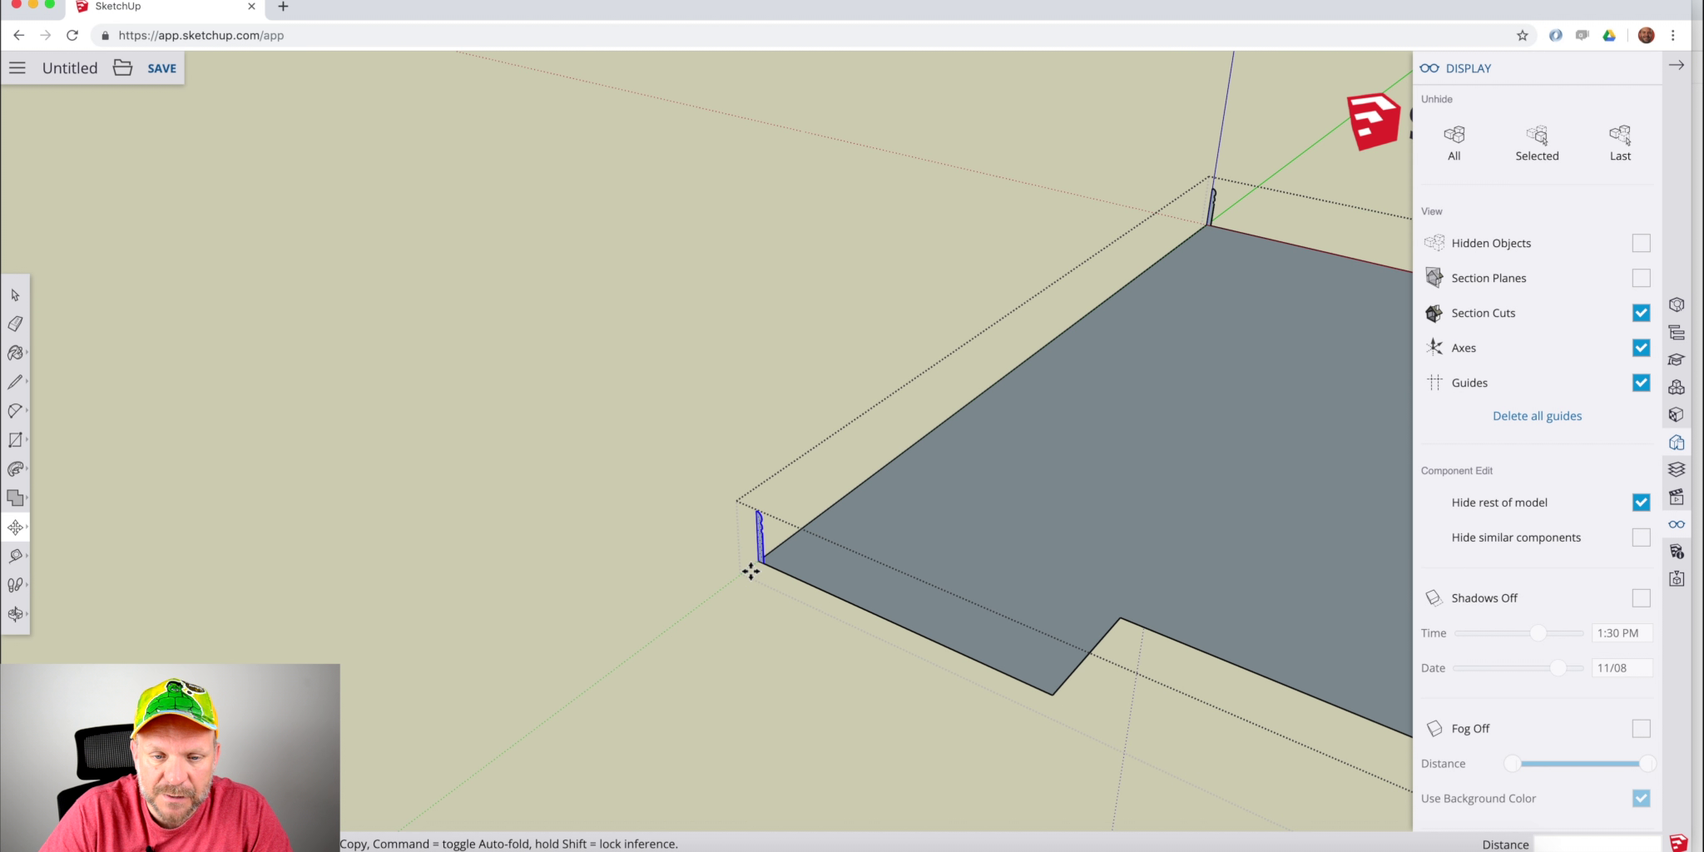
# Delete the original skirting profile at the origin corner, keeping only the copy at the far end.
pyautogui.scroll(1, 743, 574)
pyautogui.scroll(-3, 742, 572)
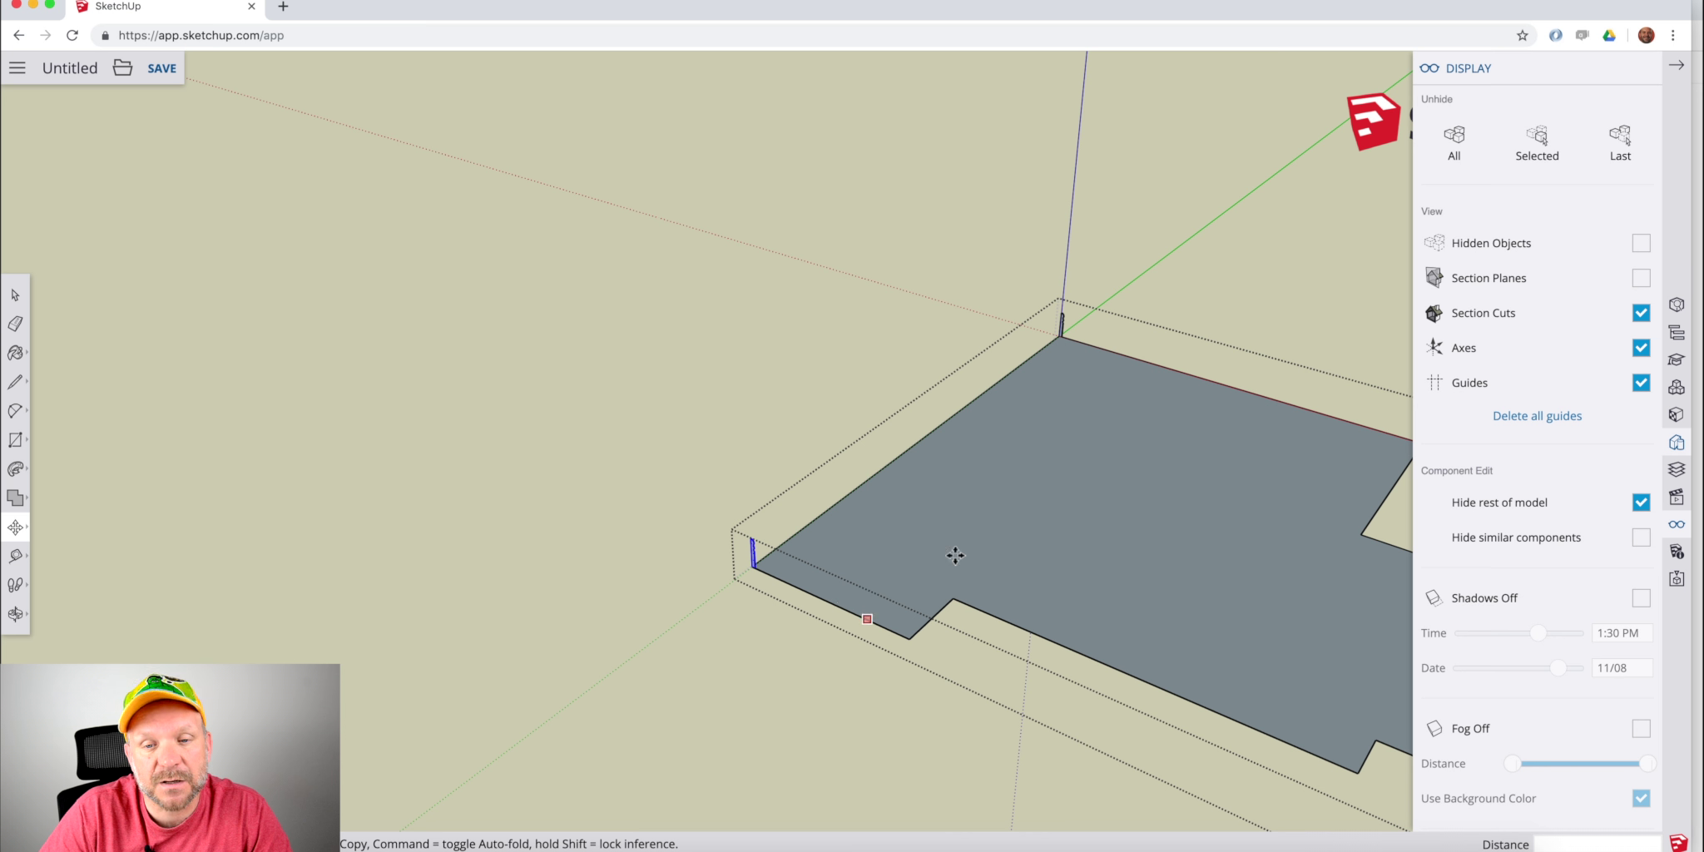
pyautogui.press('space')
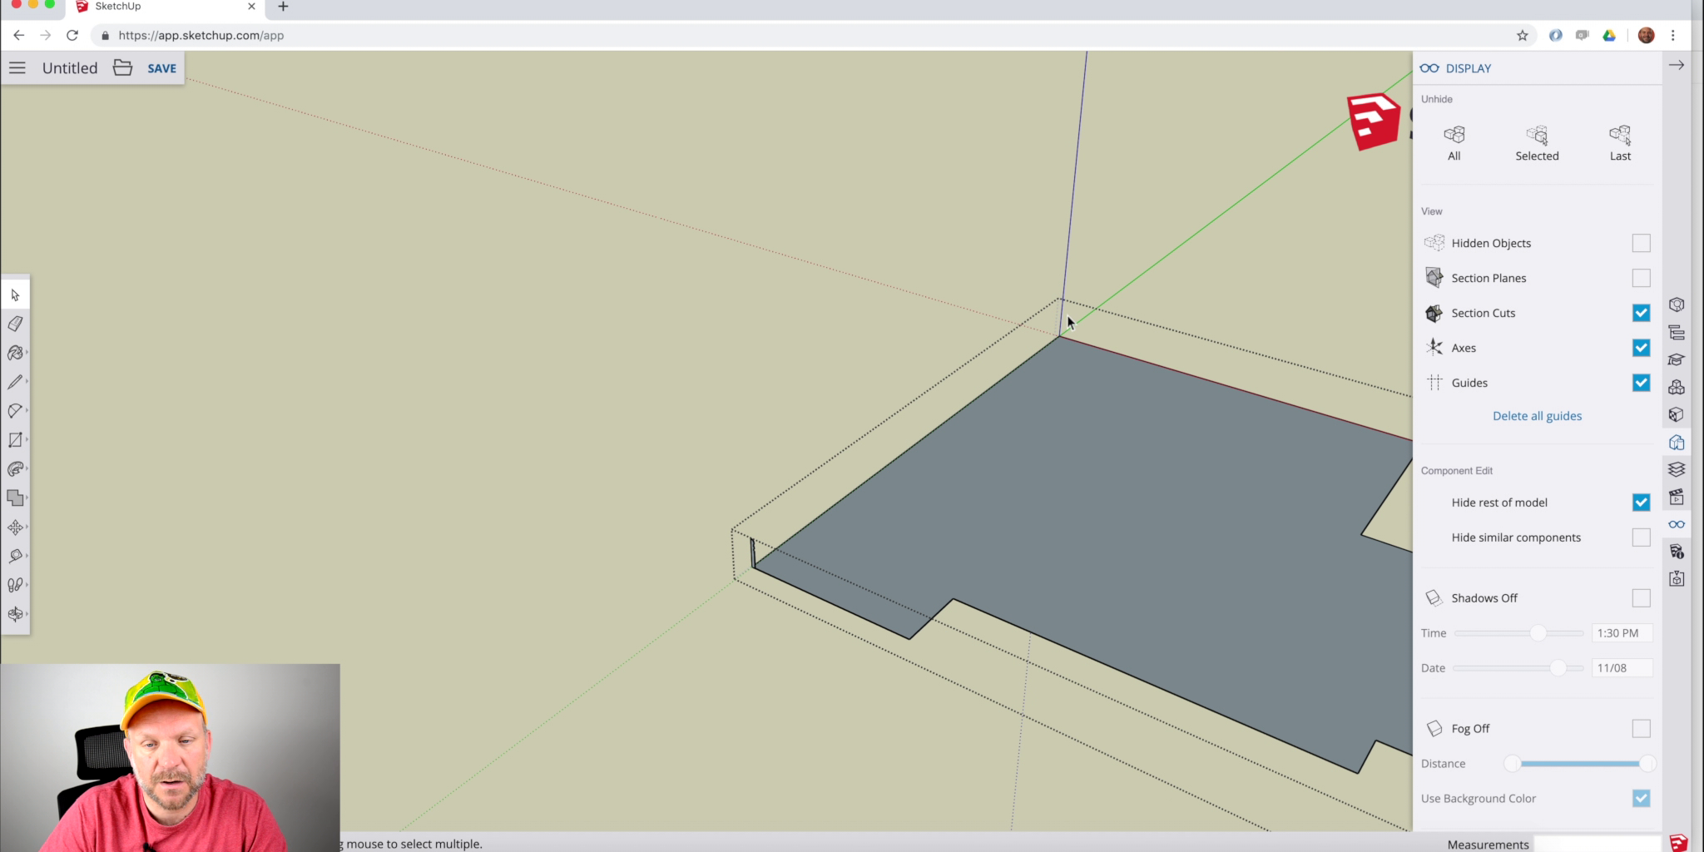
pyautogui.scroll(-2, 1060, 333)
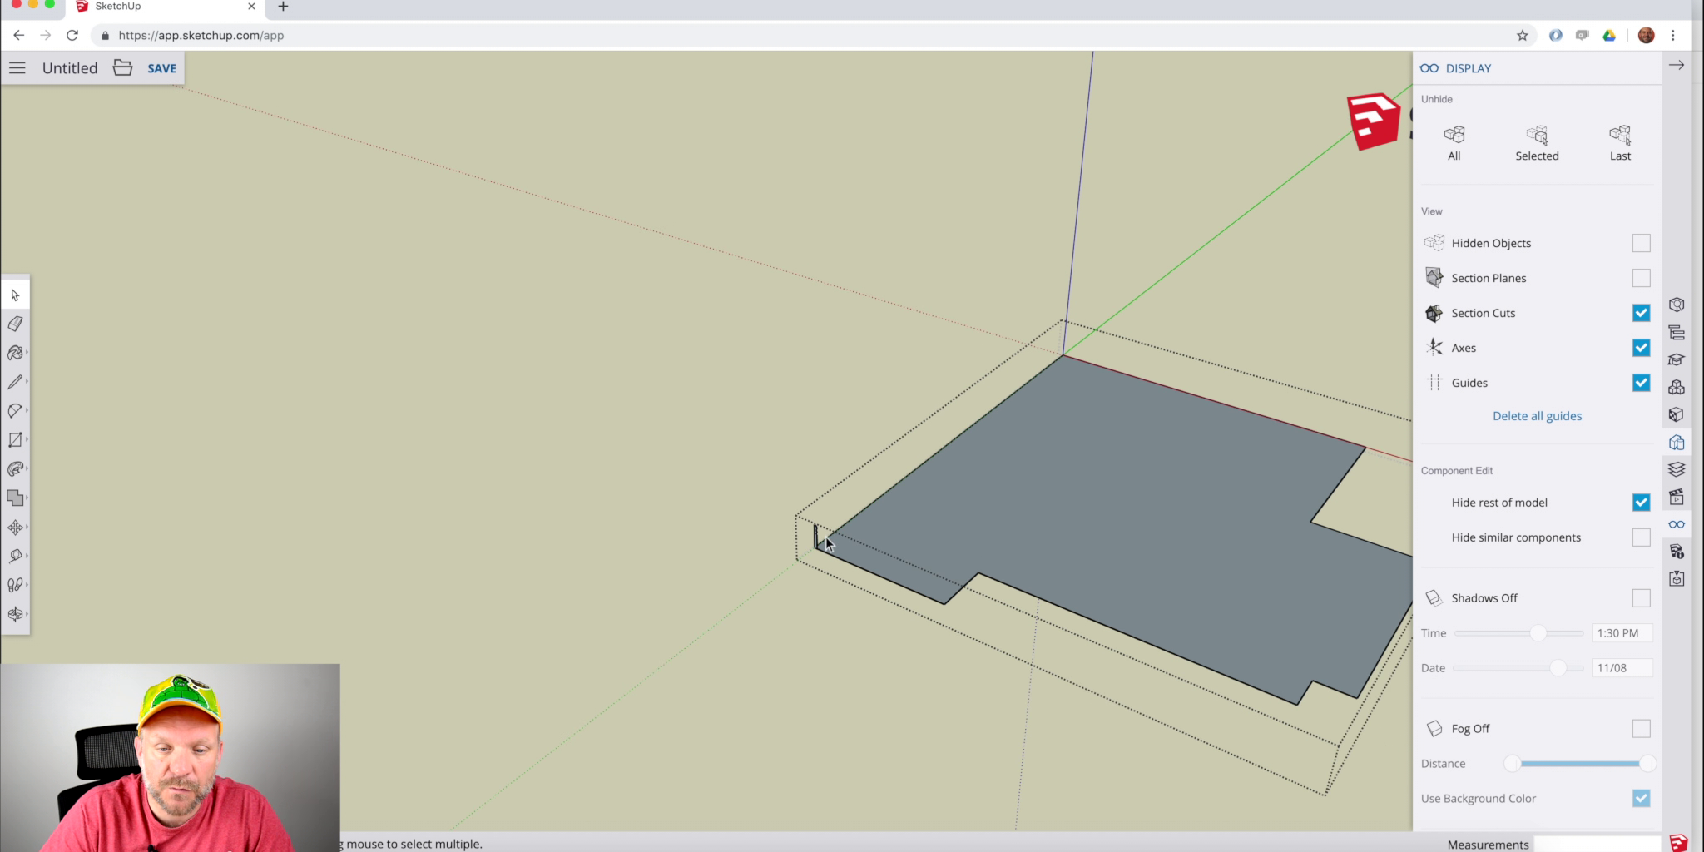
# Sweep the profile manually along the floor's perimeter with Follow Me, ending at the notch beside the doorway edge, and inspect the profile's start.
pyautogui.moveTo(829, 535); pyautogui.dragTo(1063, 446, button='middle')
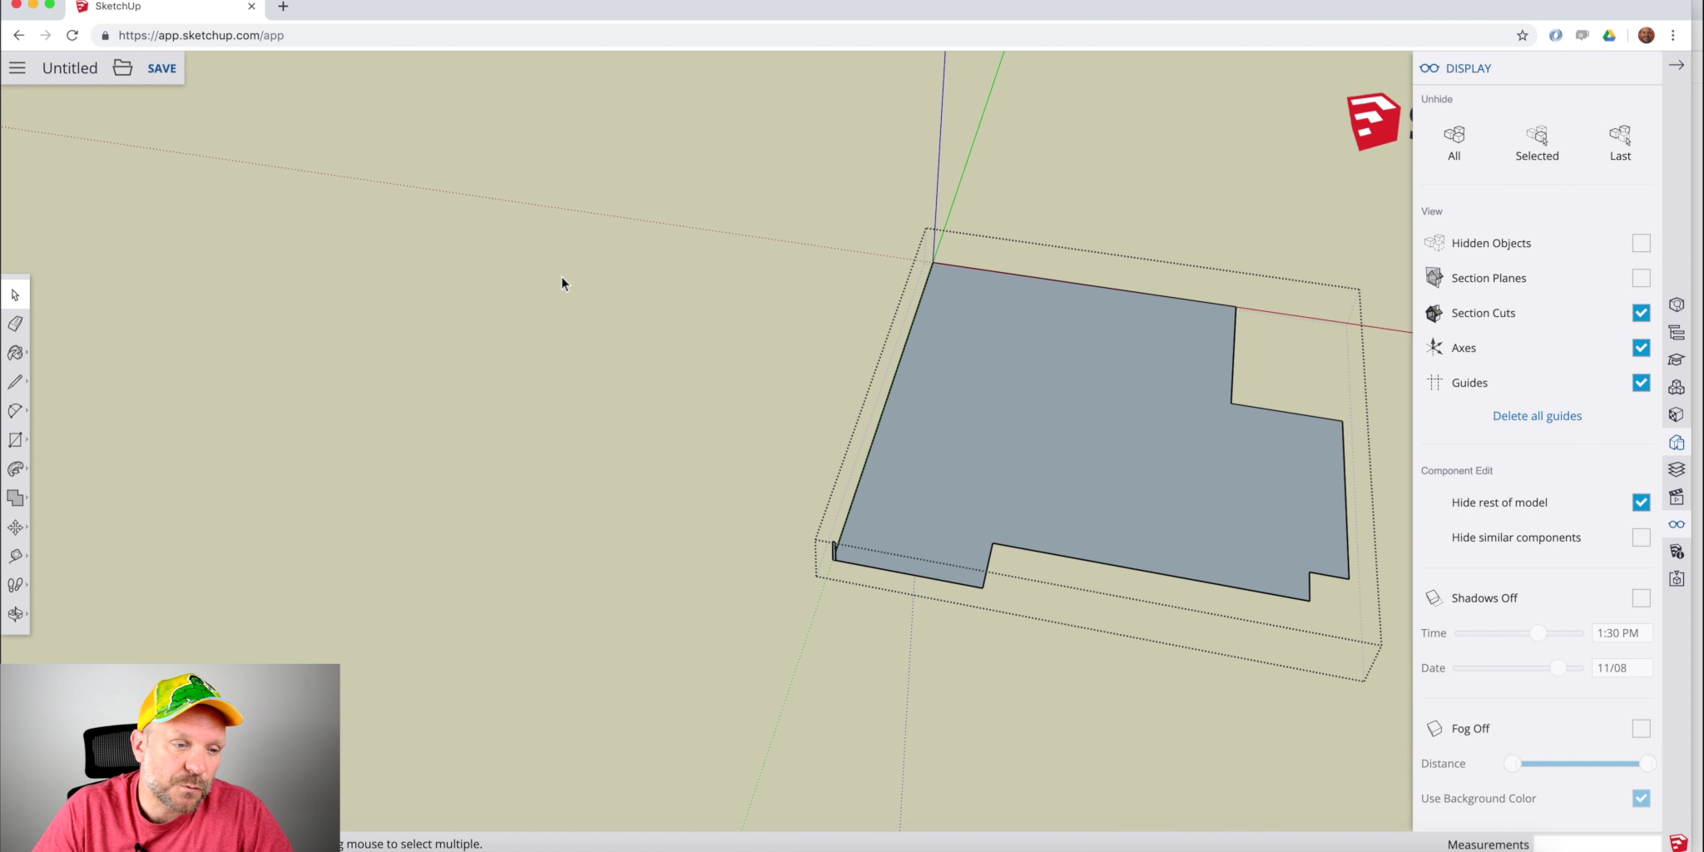
pyautogui.click(16, 471)
pyautogui.click(64, 470)
pyautogui.click(834, 553)
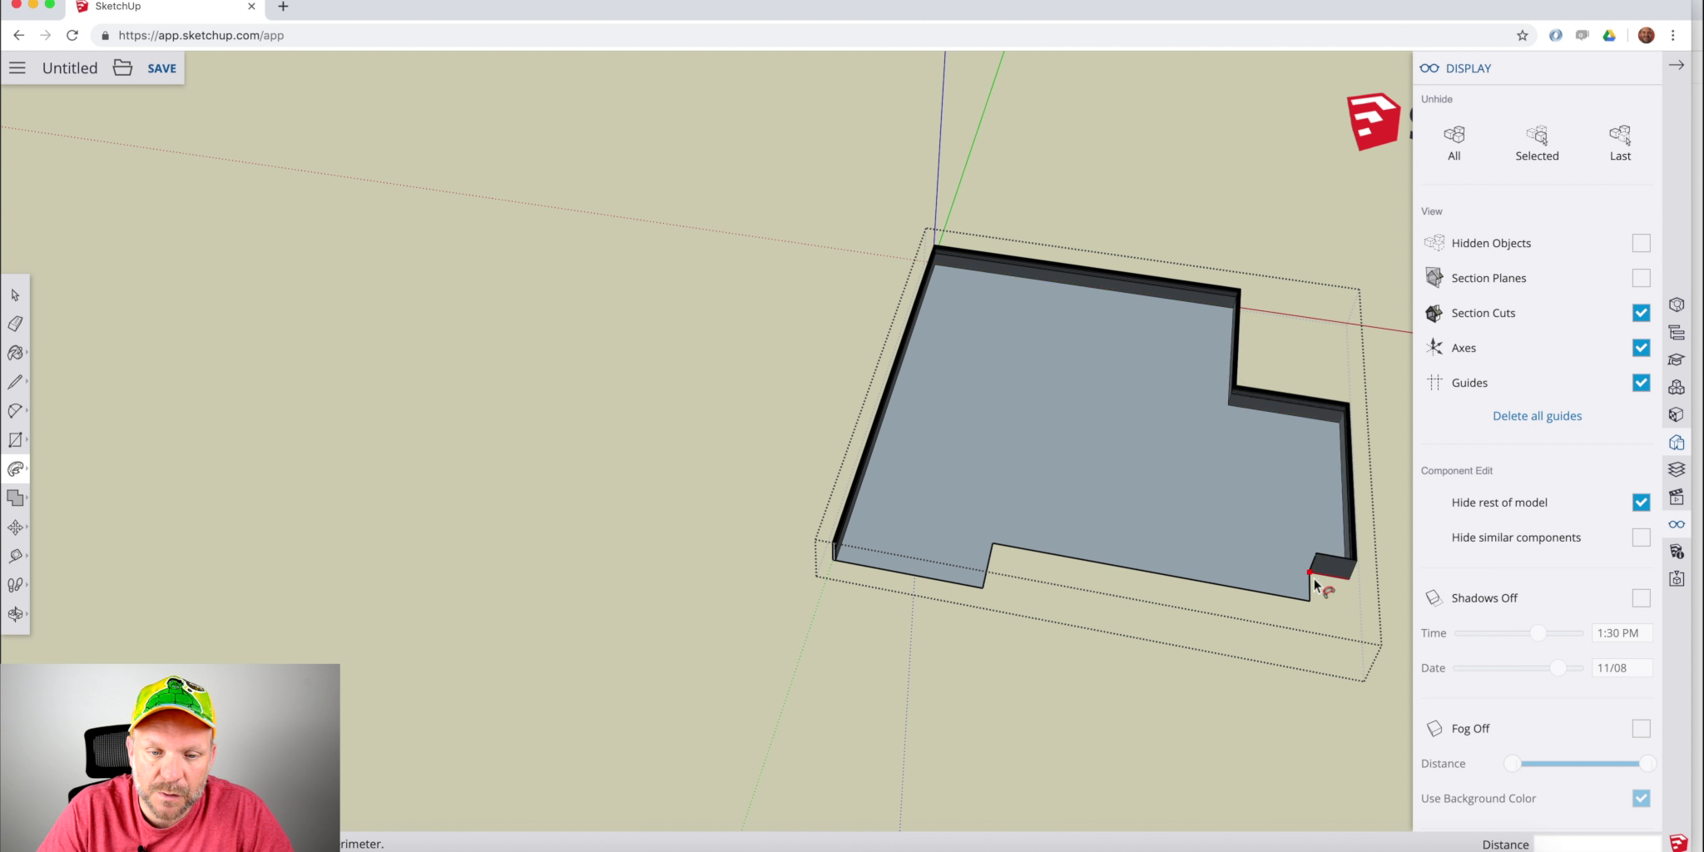
pyautogui.click(993, 562)
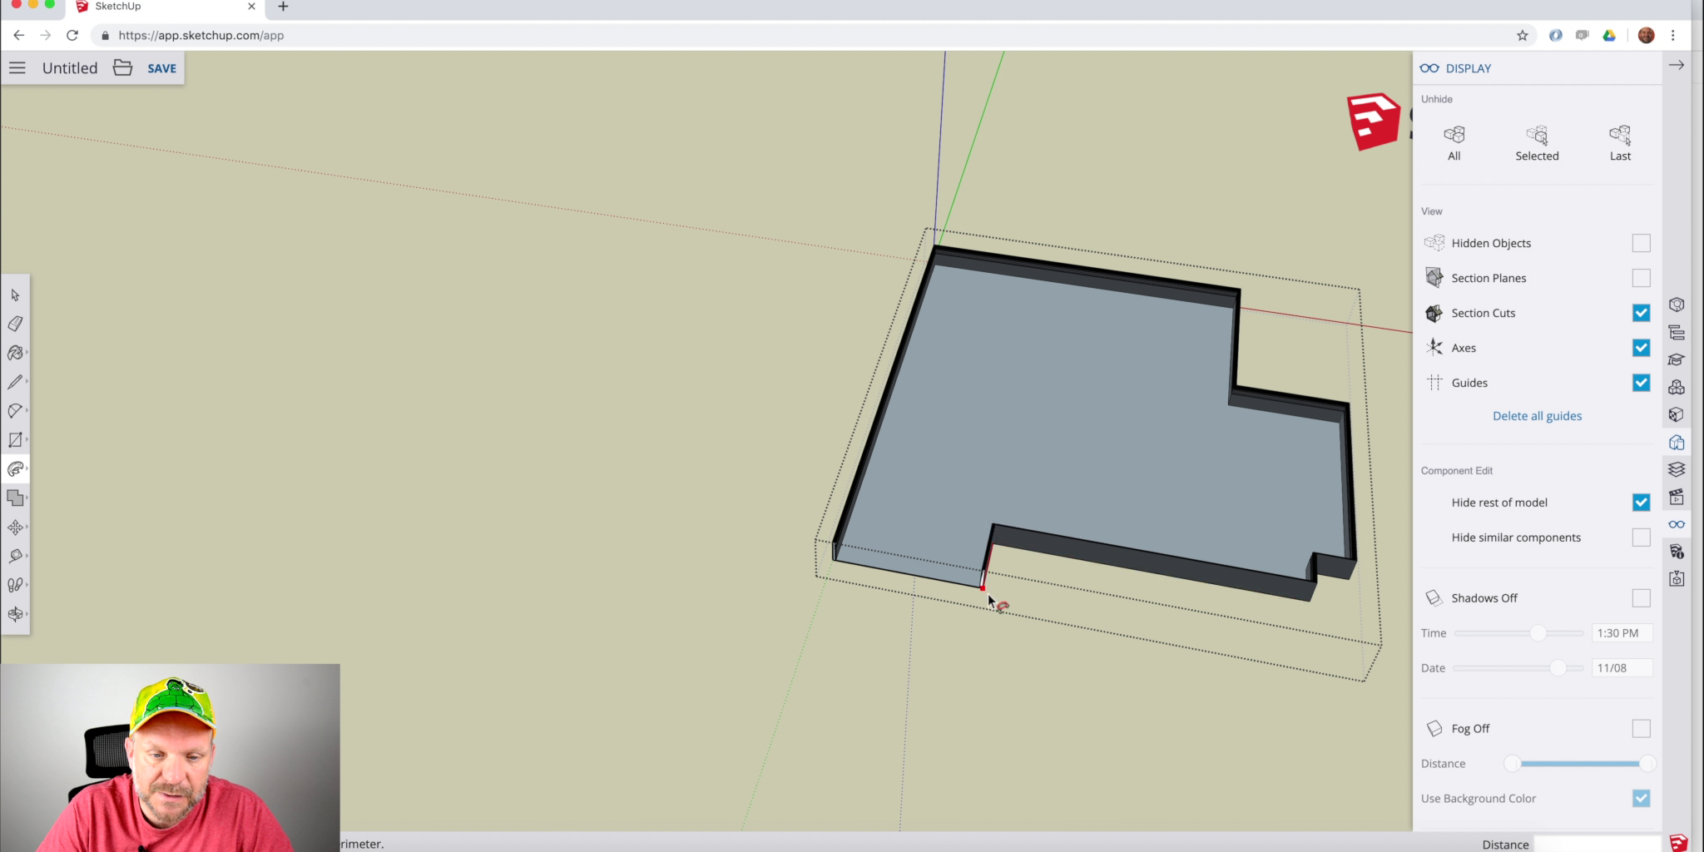
pyautogui.scroll(6, 990, 597)
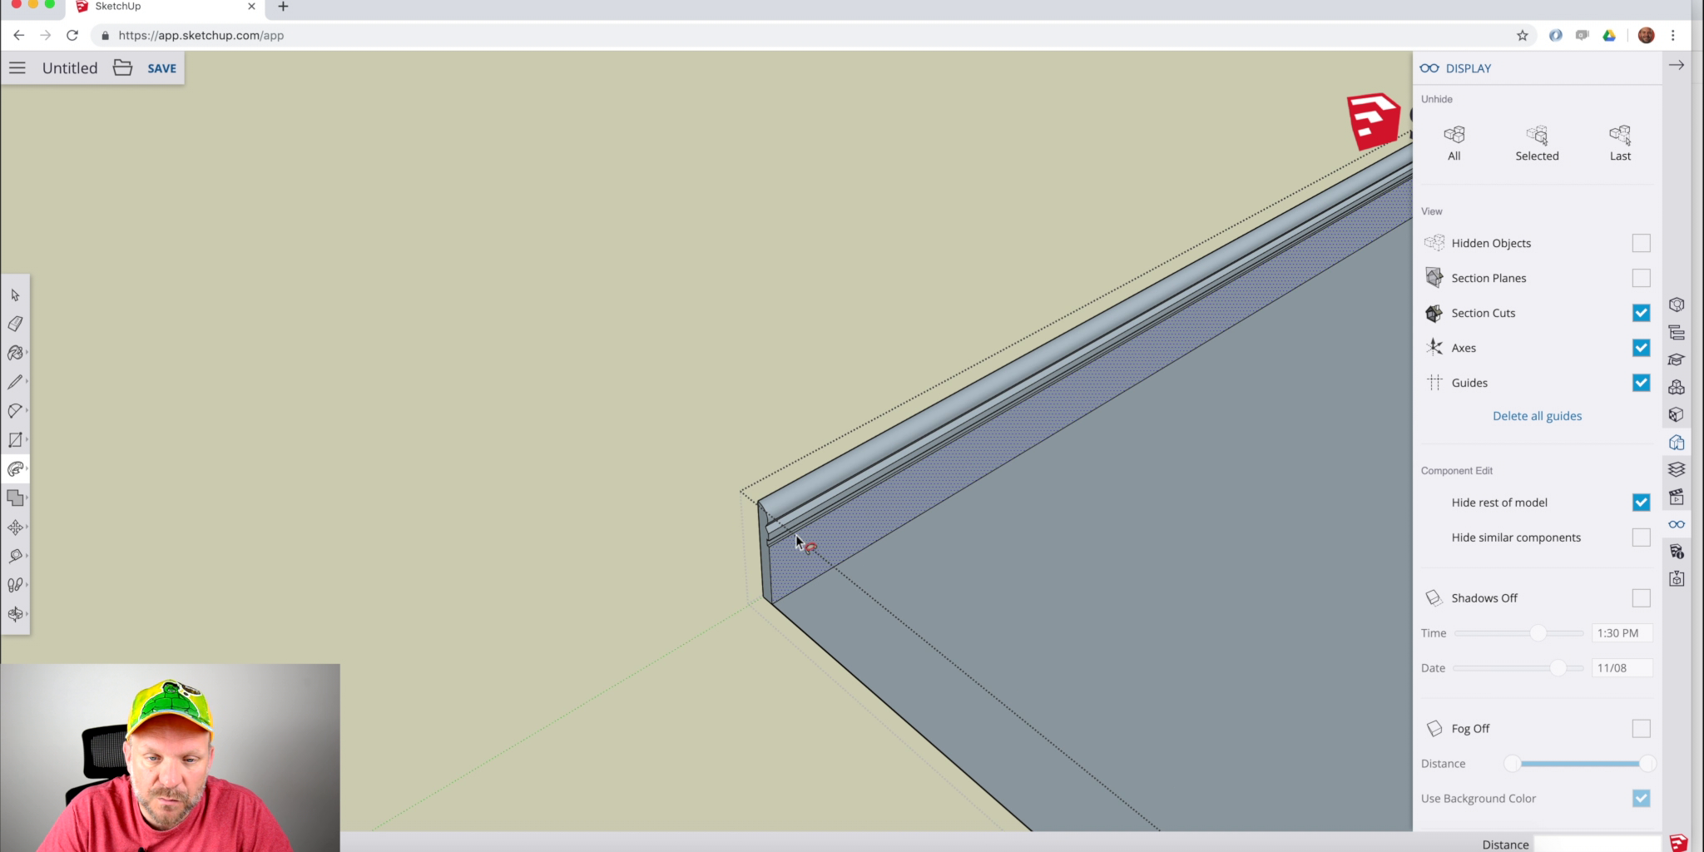
pyautogui.moveTo(797, 541); pyautogui.dragTo(900, 427, button='middle')
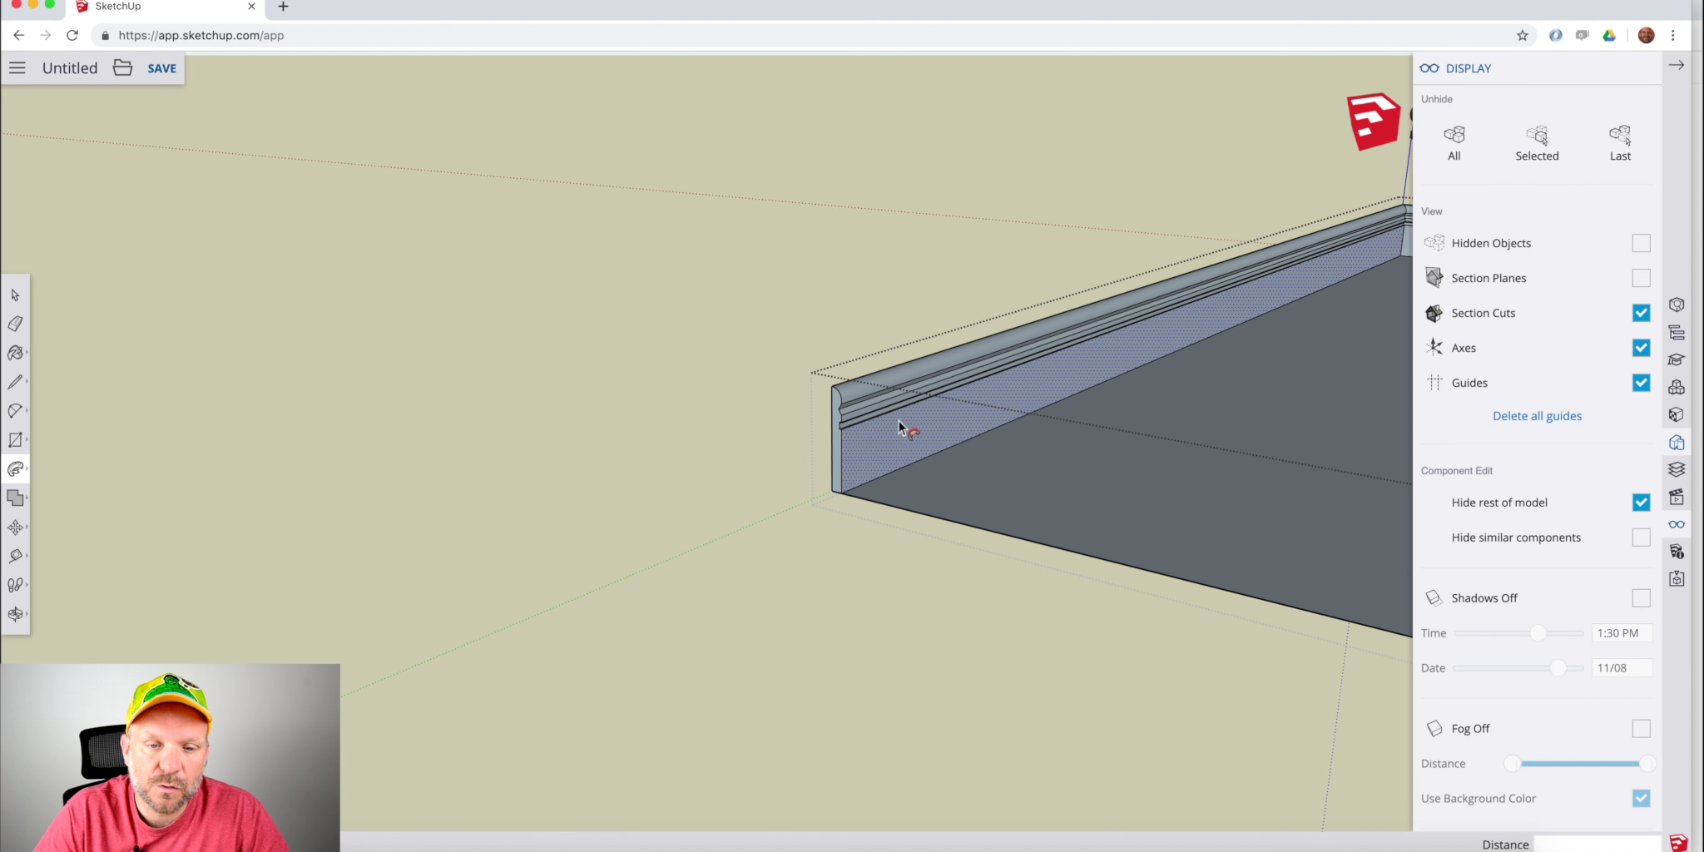
# Undo the manual Follow Me sweep of the skirting profile.
pyautogui.hotkey('ctrl', 'z')
pyautogui.scroll(-8, 779, 464)
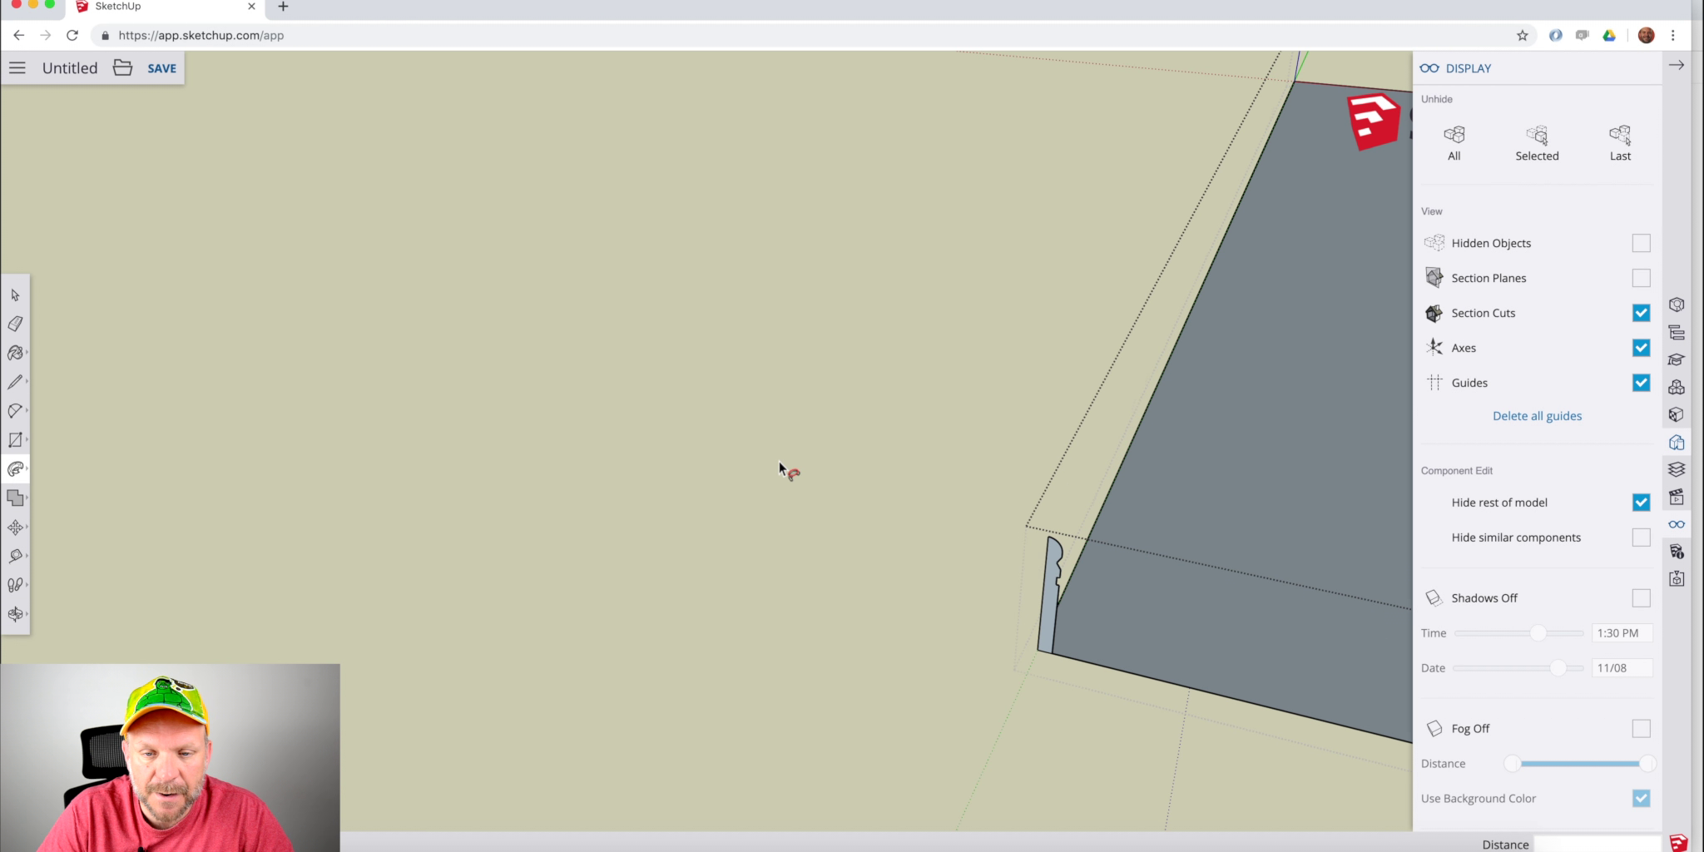
pyautogui.press('space')
# Select the floor's perimeter edges as the sweep path, leaving out the floor face and the short doorway edge beside the profile.
pyautogui.moveTo(779, 462); pyautogui.dragTo(971, 431, button='middle')
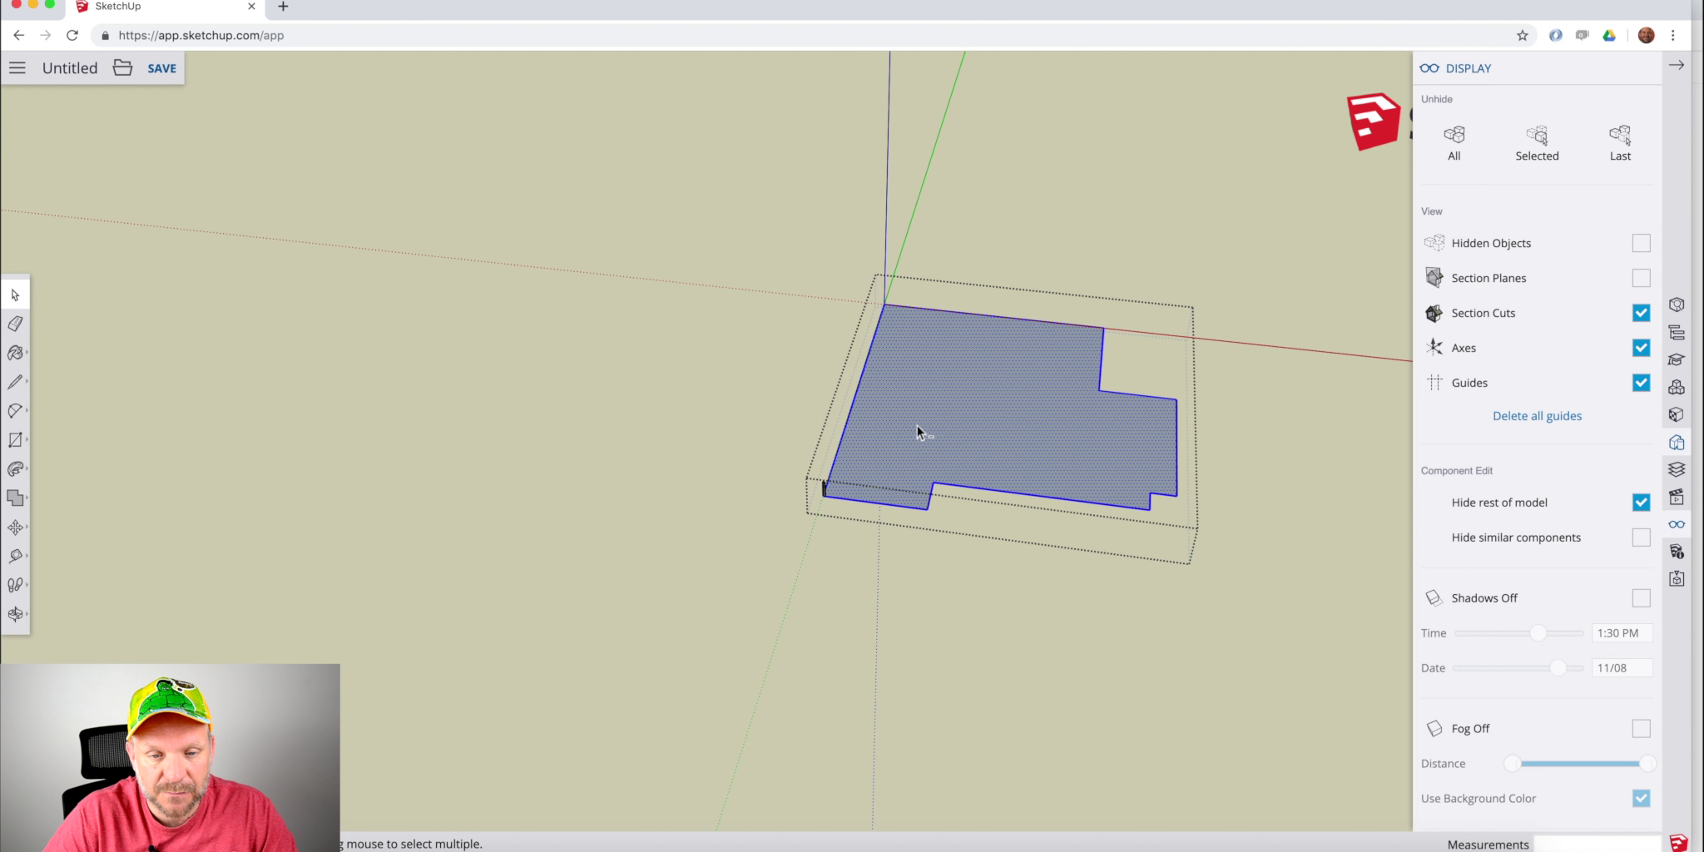
pyautogui.scroll(5, 819, 497)
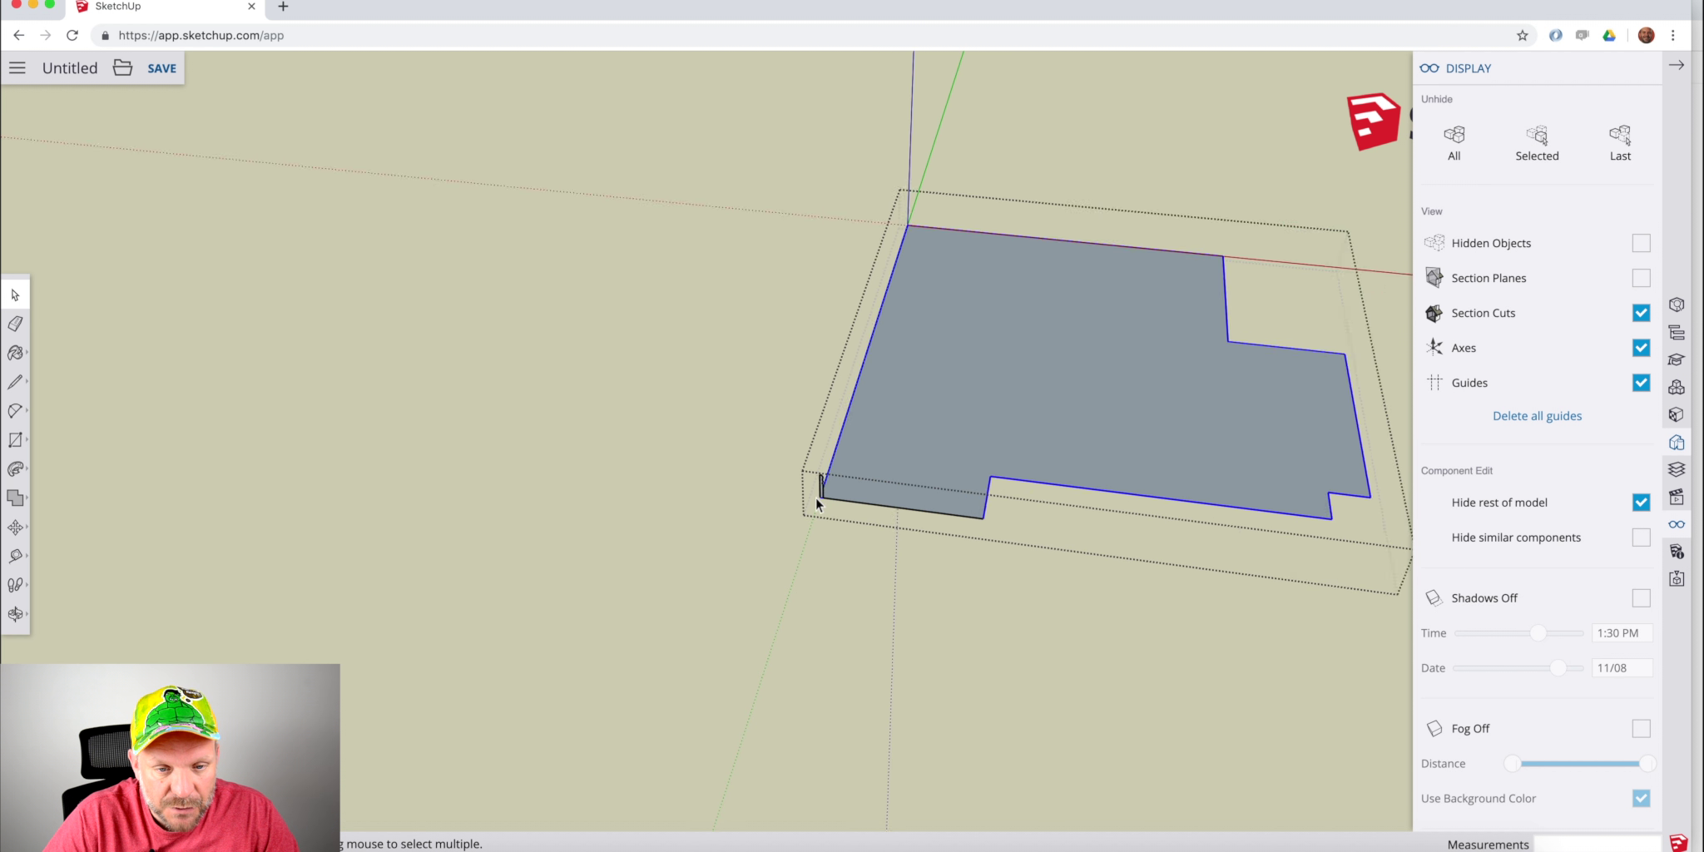
pyautogui.scroll(3, 761, 526)
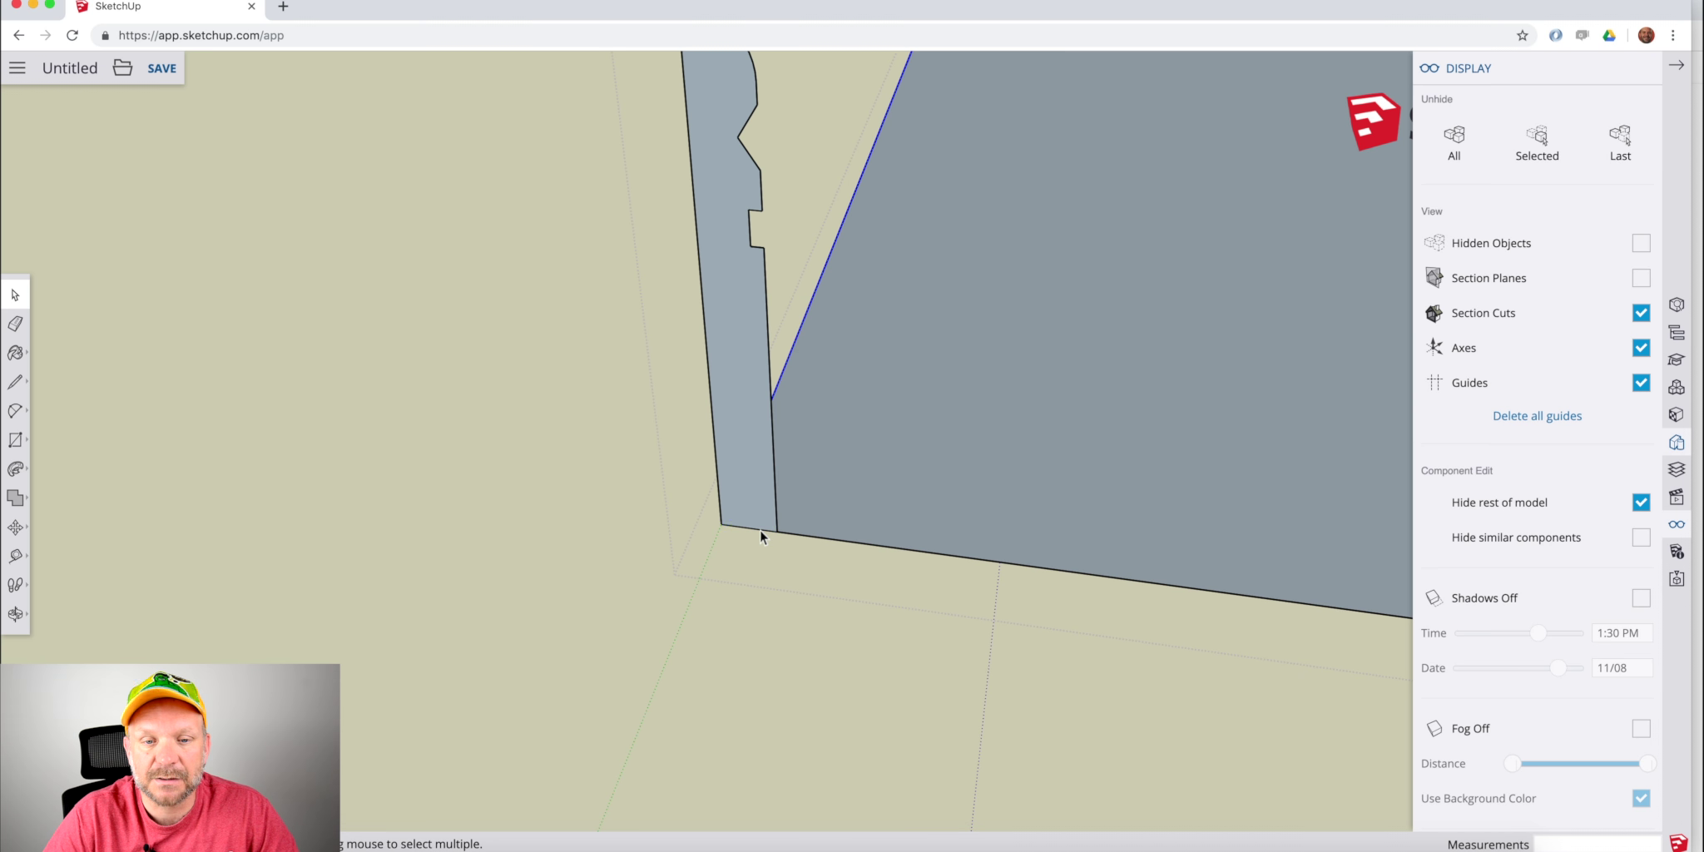
pyautogui.scroll(-8, 760, 530)
pyautogui.scroll(-5, 760, 530)
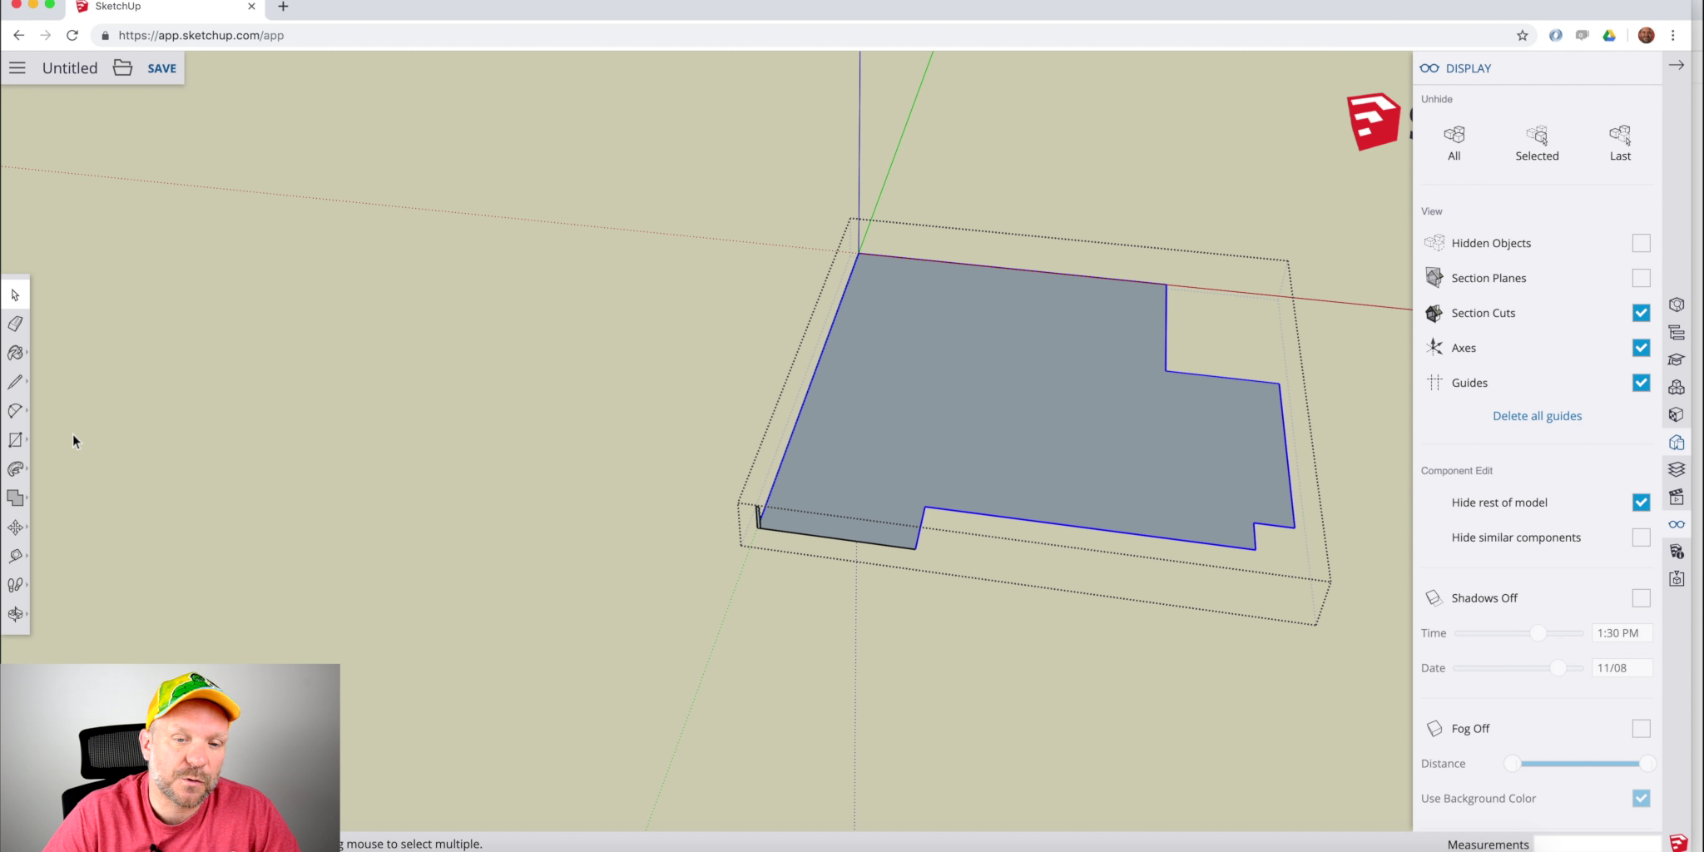
# Sweep the skirting profile along the preselected floor edges with Follow Me and inspect the end at the notch.
pyautogui.click(15, 468)
pyautogui.scroll(-3, 759, 522)
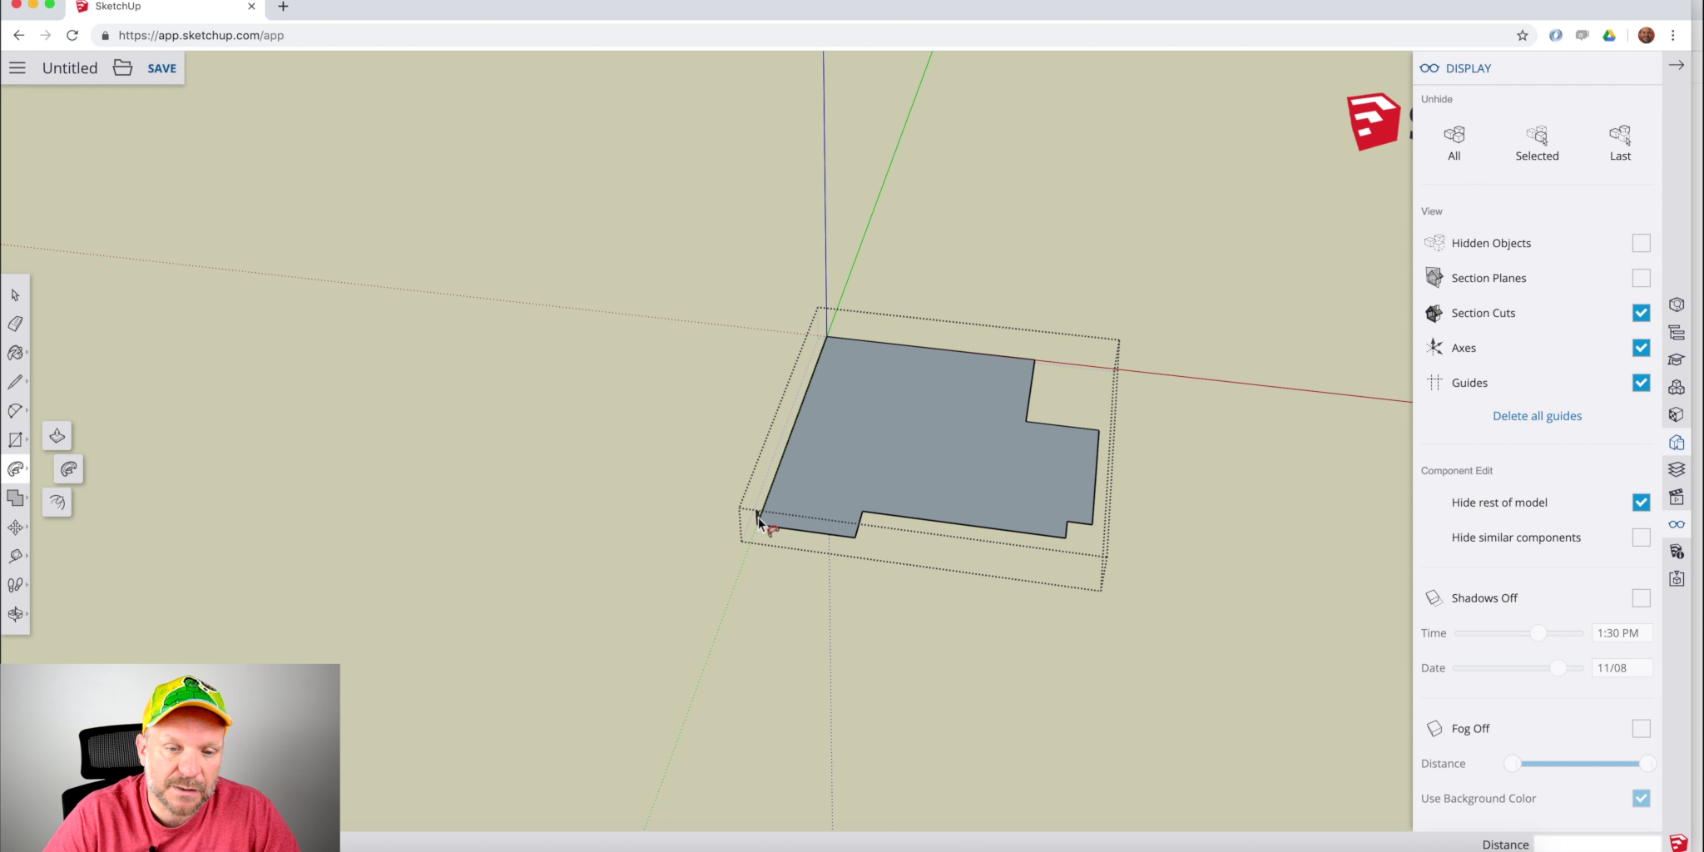
pyautogui.scroll(8, 759, 521)
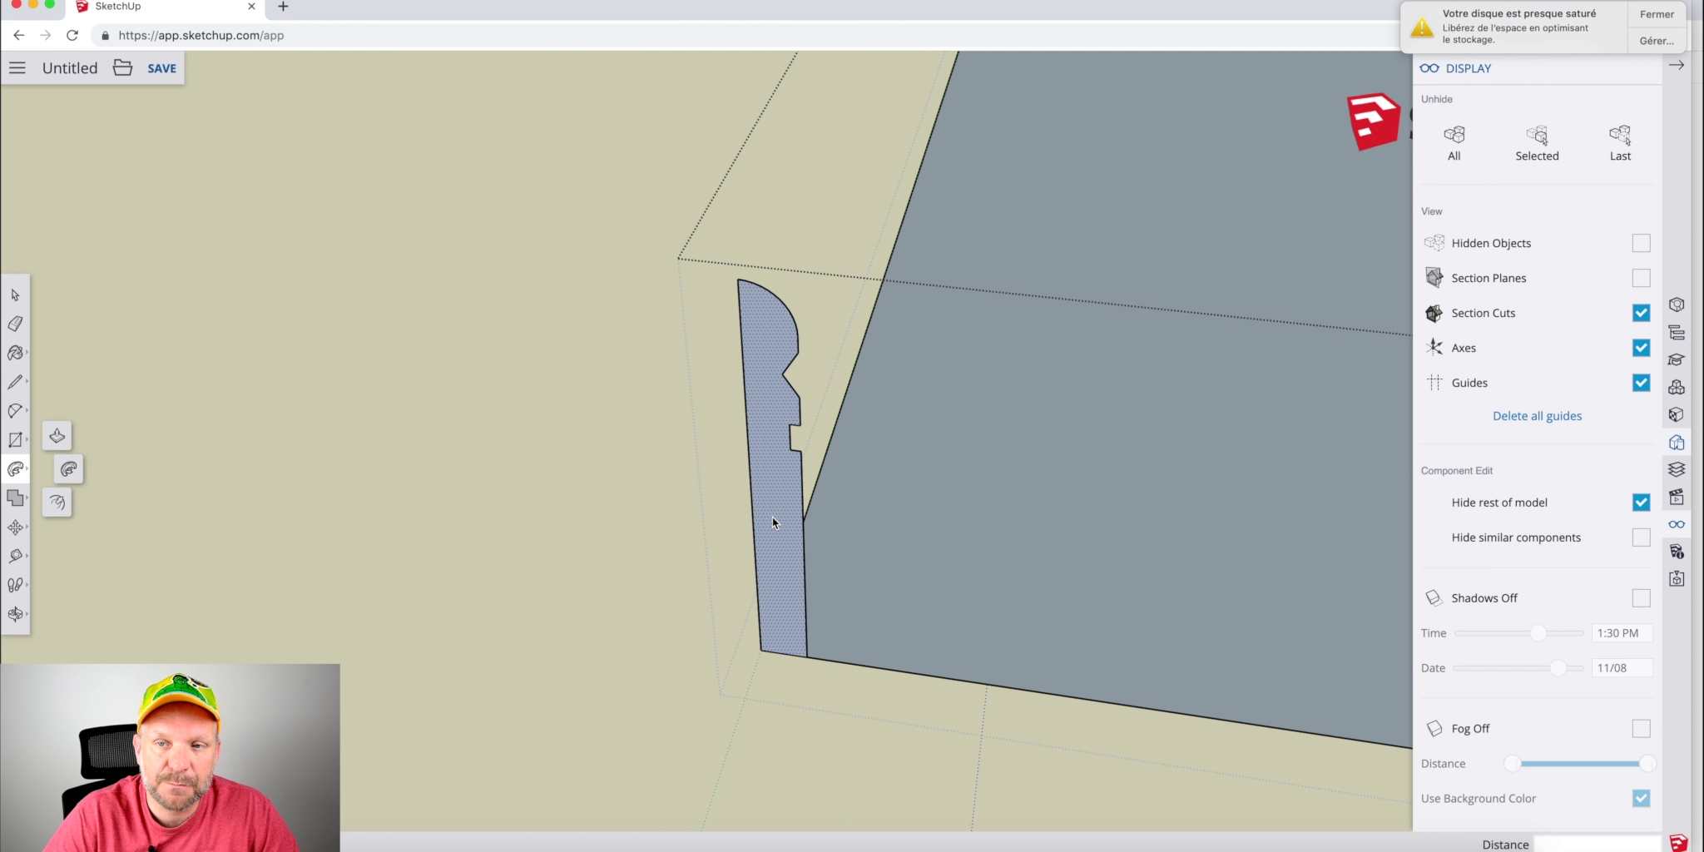
pyautogui.scroll(-10, 773, 518)
pyautogui.press('space')
pyautogui.scroll(10, 749, 482)
pyautogui.moveTo(750, 504); pyautogui.dragTo(920, 455, button='middle')
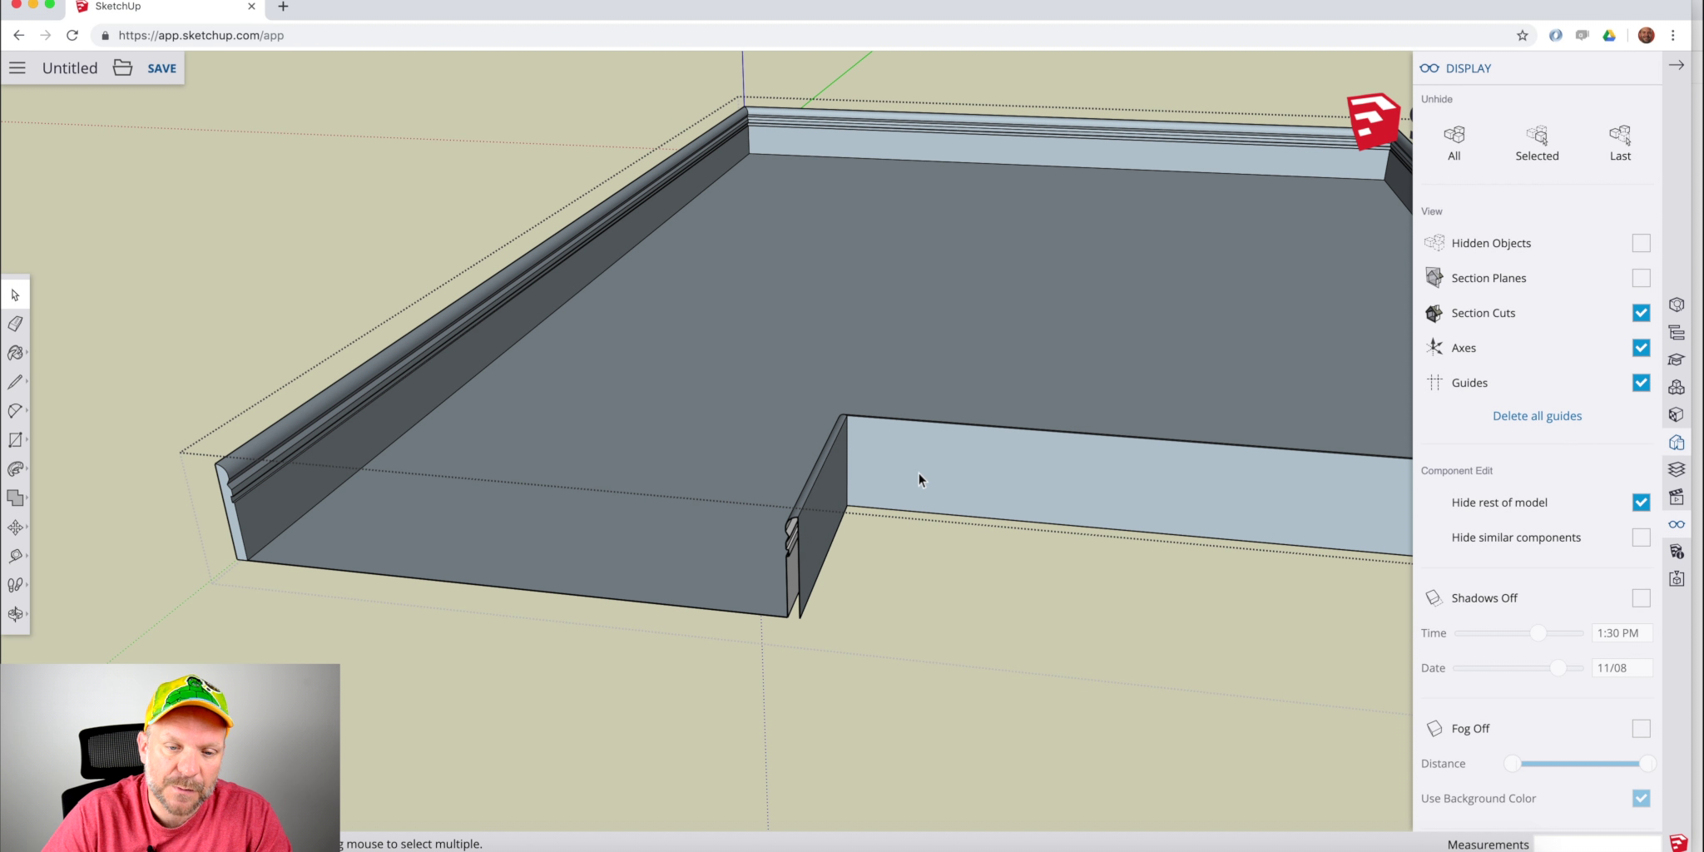
# Draw a short line closing the bottom of the skirting profile's open end at the notch, and leave the skirting group.
pyautogui.press('l')
pyautogui.click(789, 616)
pyautogui.click(799, 617)
pyautogui.press('space')
pyautogui.press('Escape')
pyautogui.scroll(4, 770, 644)
pyautogui.scroll(-8, 770, 650)
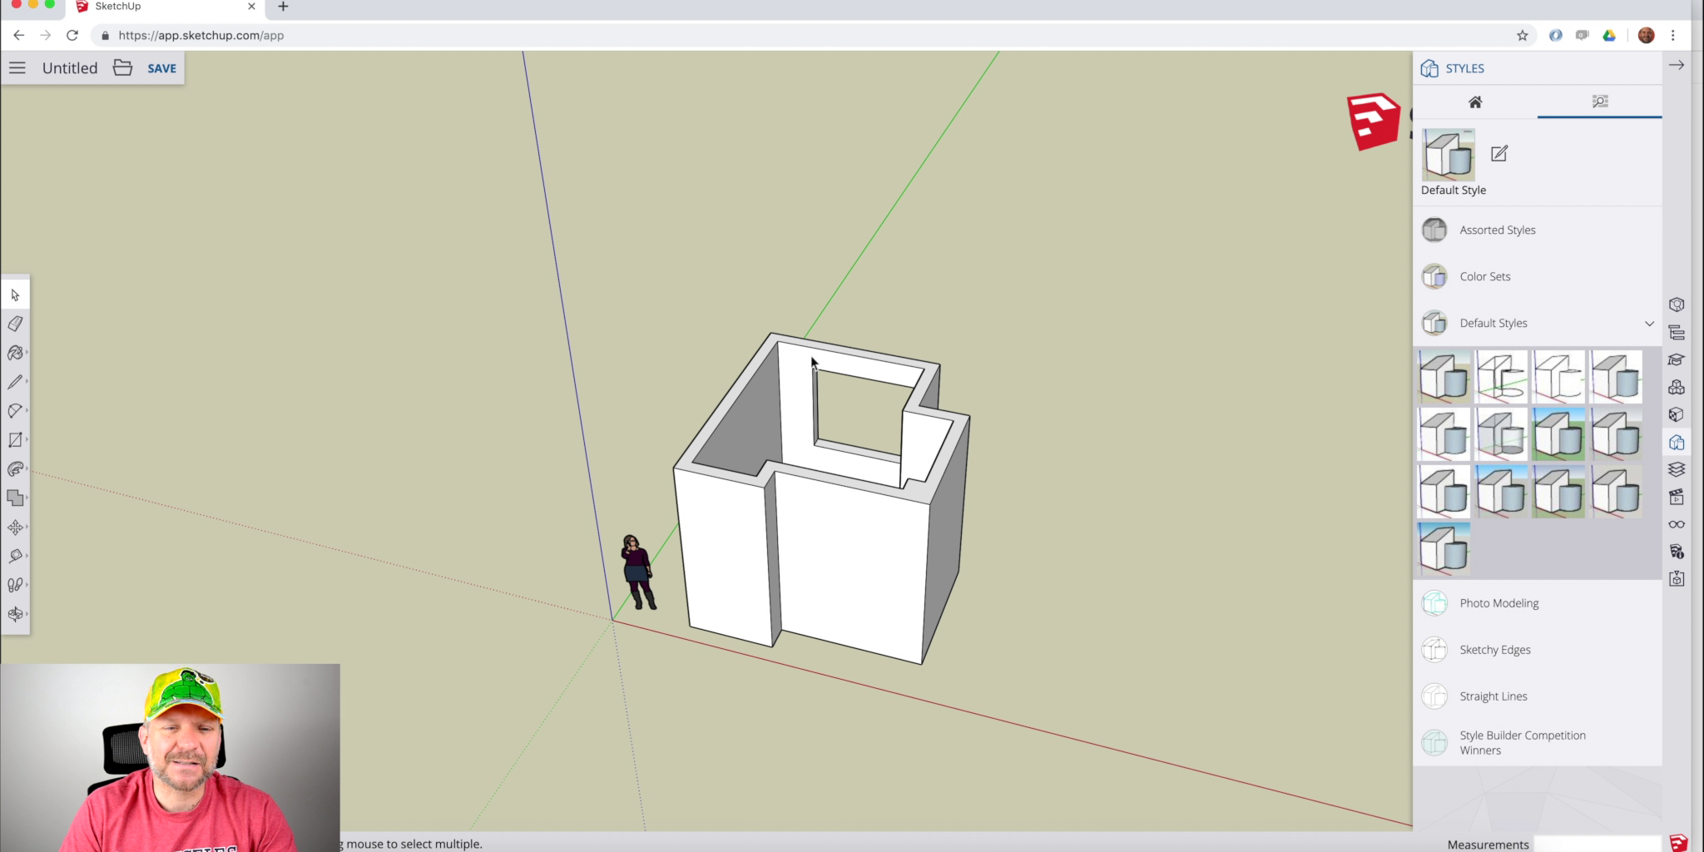
# Draw a square of about 11.4 x 11.4 cm on the window wall, starting at the room's inner upper corner.
pyautogui.scroll(-3, 813, 362)
pyautogui.scroll(10, 799, 363)
pyautogui.moveTo(785, 357)
pyautogui.mouseDown(button='middle')
pyautogui.moveTo(719, 301)
pyautogui.moveTo(772, 348)
pyautogui.mouseUp(button='middle')
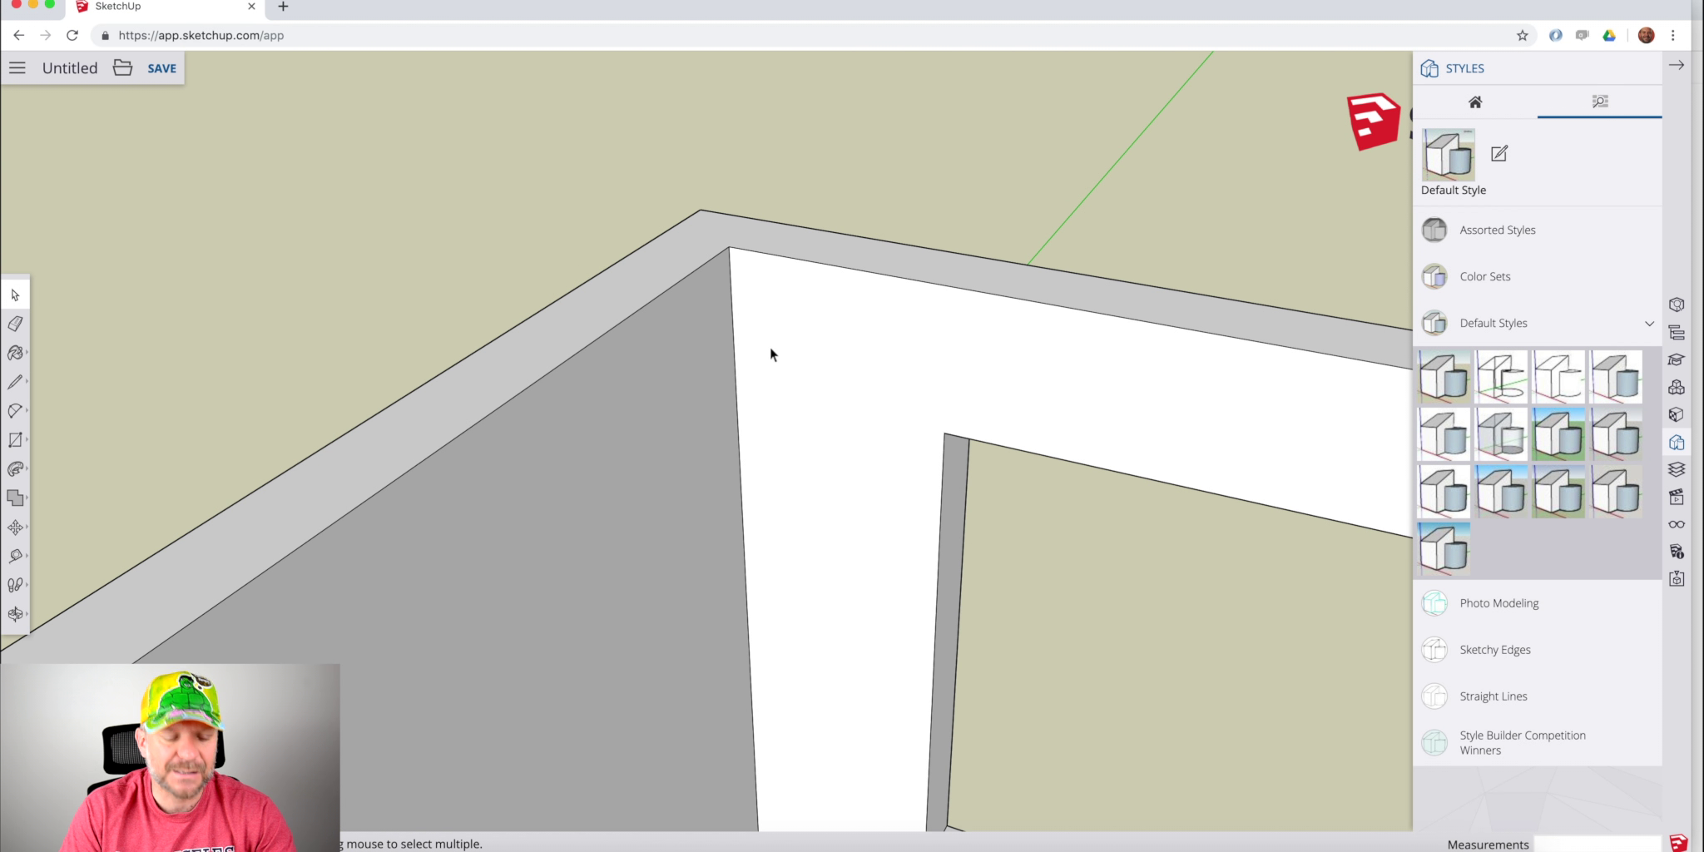
pyautogui.press('r')
pyautogui.click(729, 246)
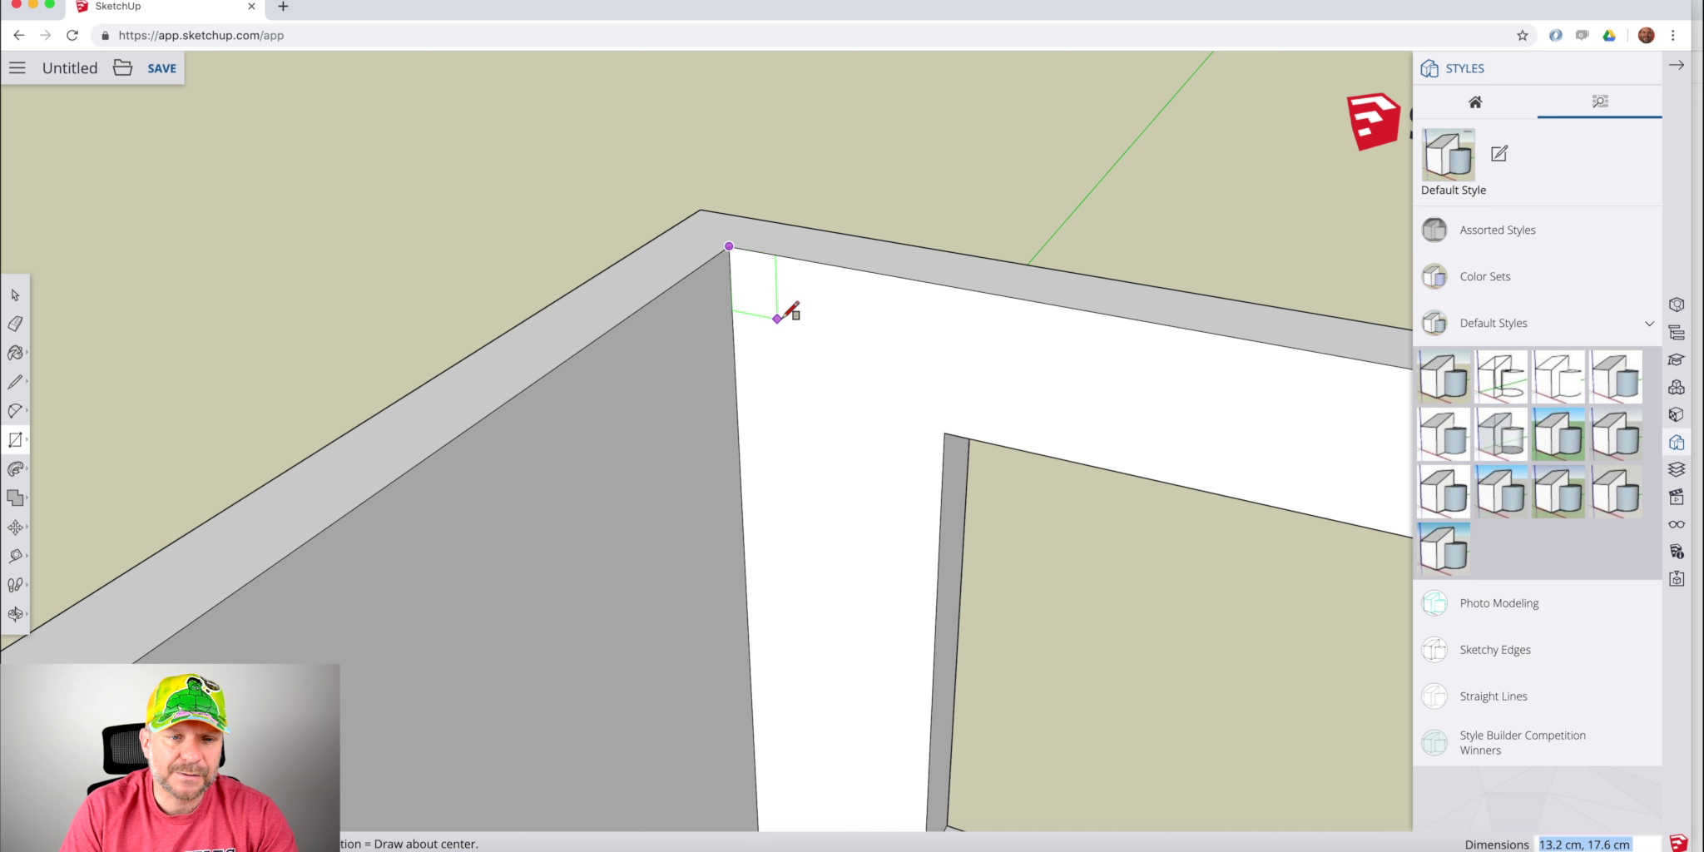
pyautogui.scroll(-5, 788, 298)
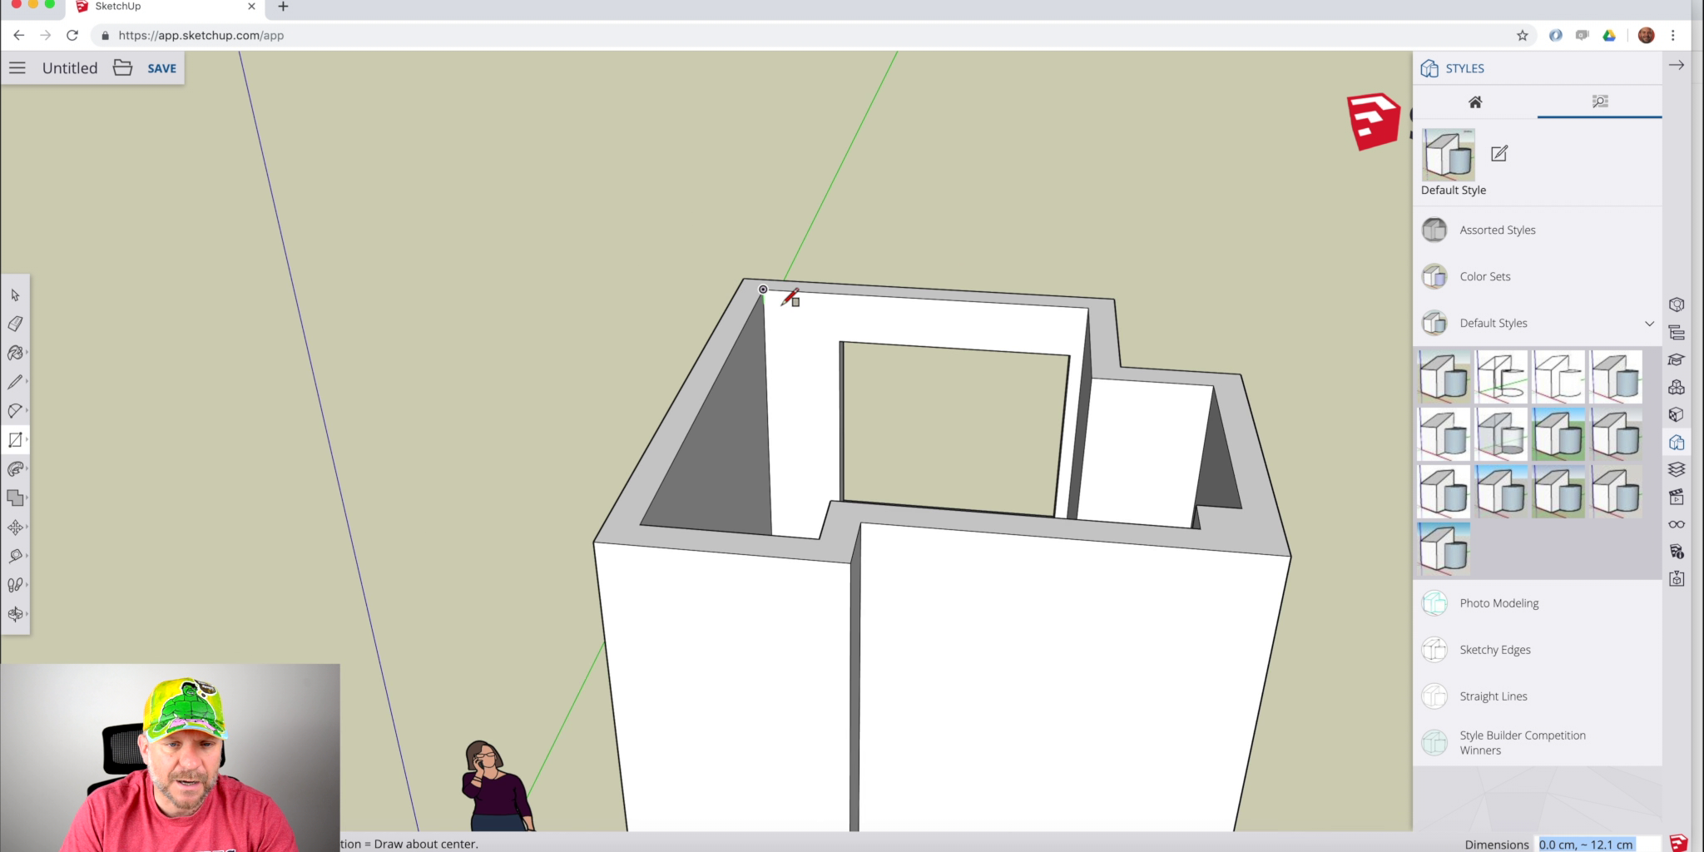
pyautogui.scroll(10, 788, 298)
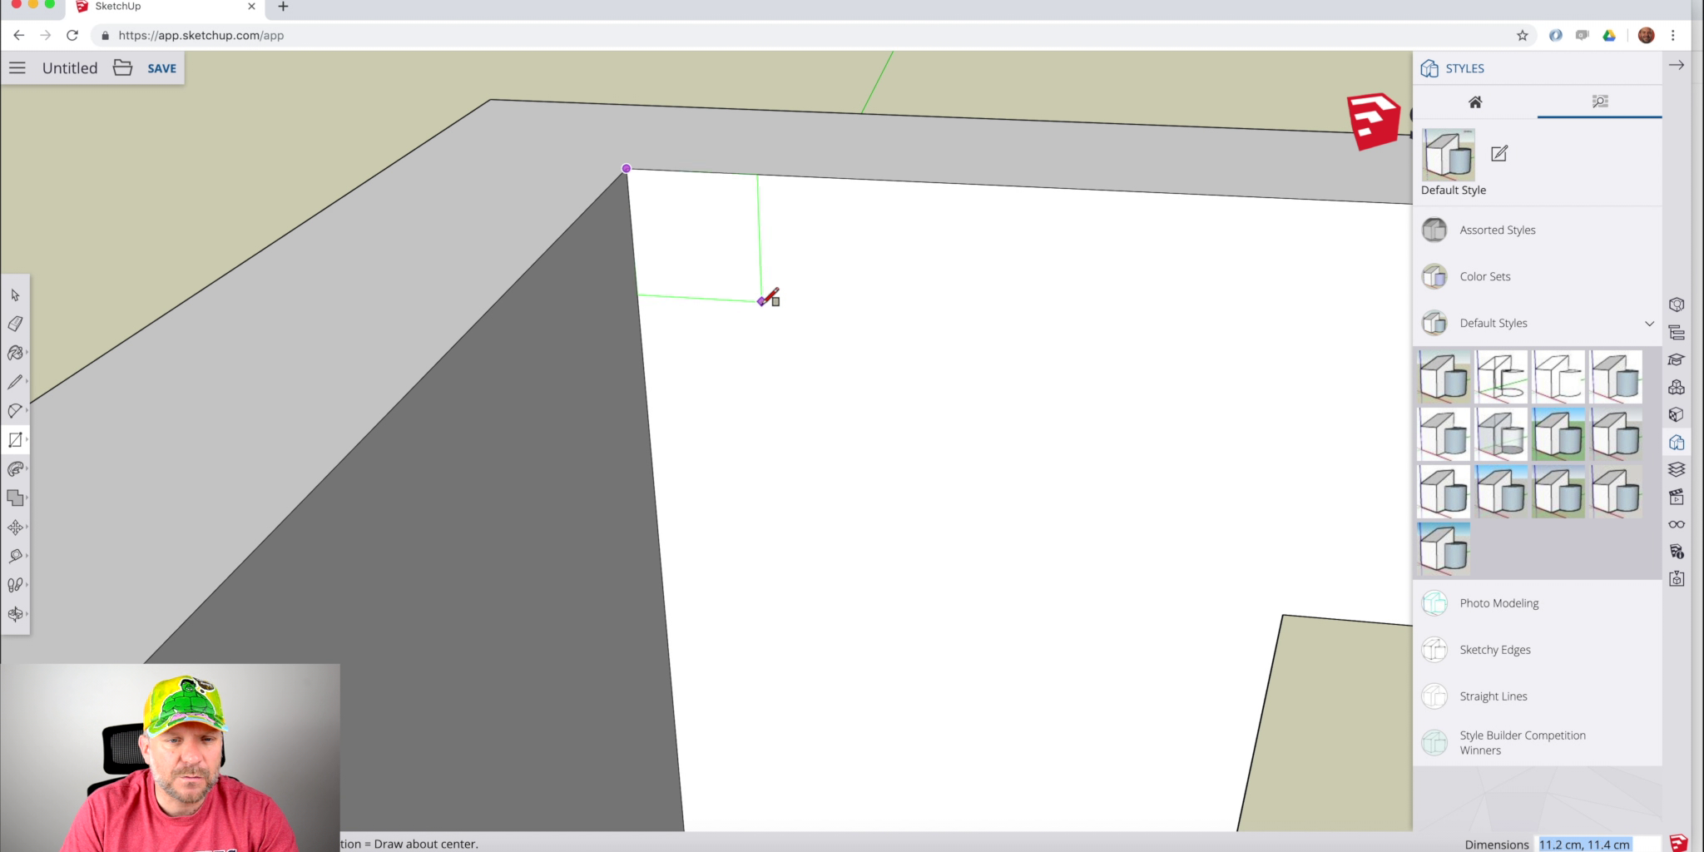
pyautogui.click(761, 299)
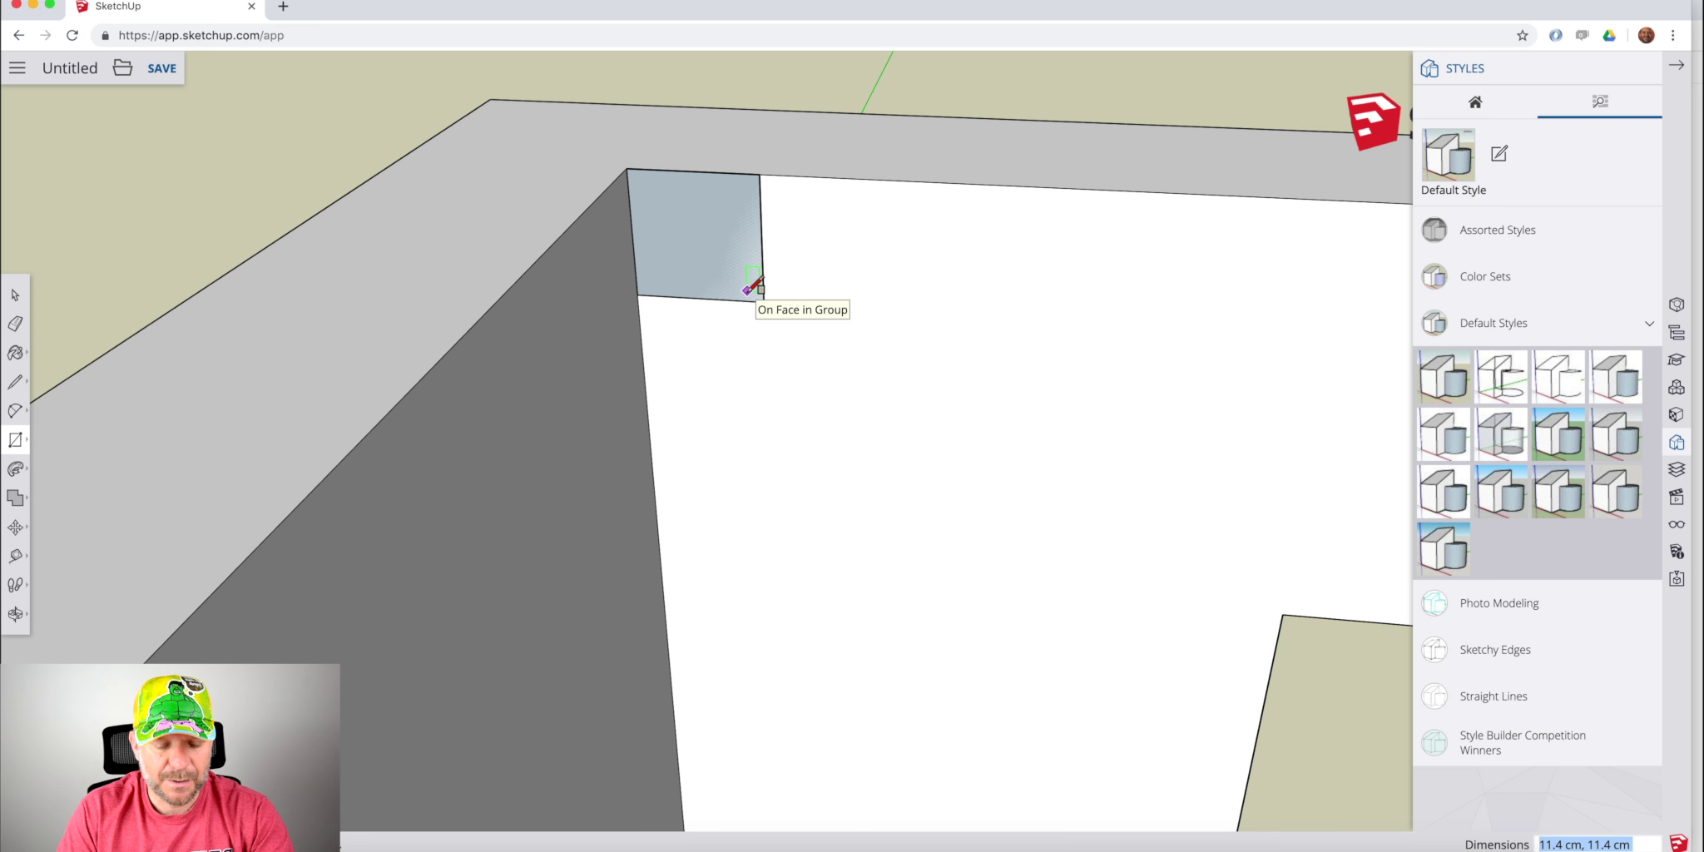
# Draw a small step with connected lines inside the square, rising from its lower edge near the wall corner.
pyautogui.press('l')
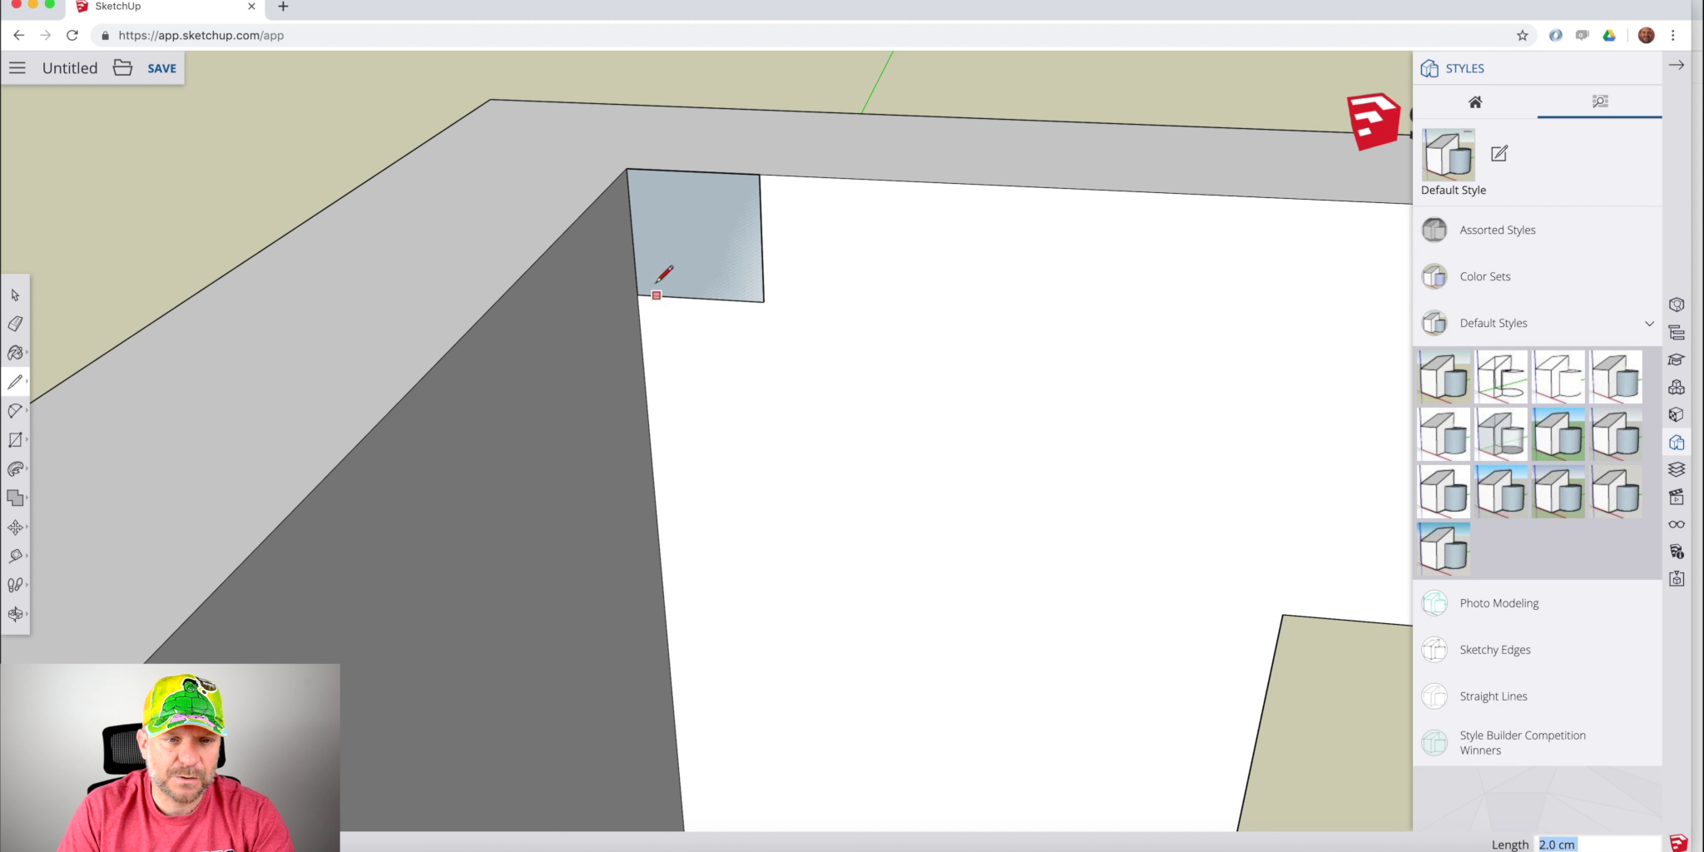
pyautogui.scroll(5, 657, 284)
pyautogui.click(655, 335)
pyautogui.click(653, 288)
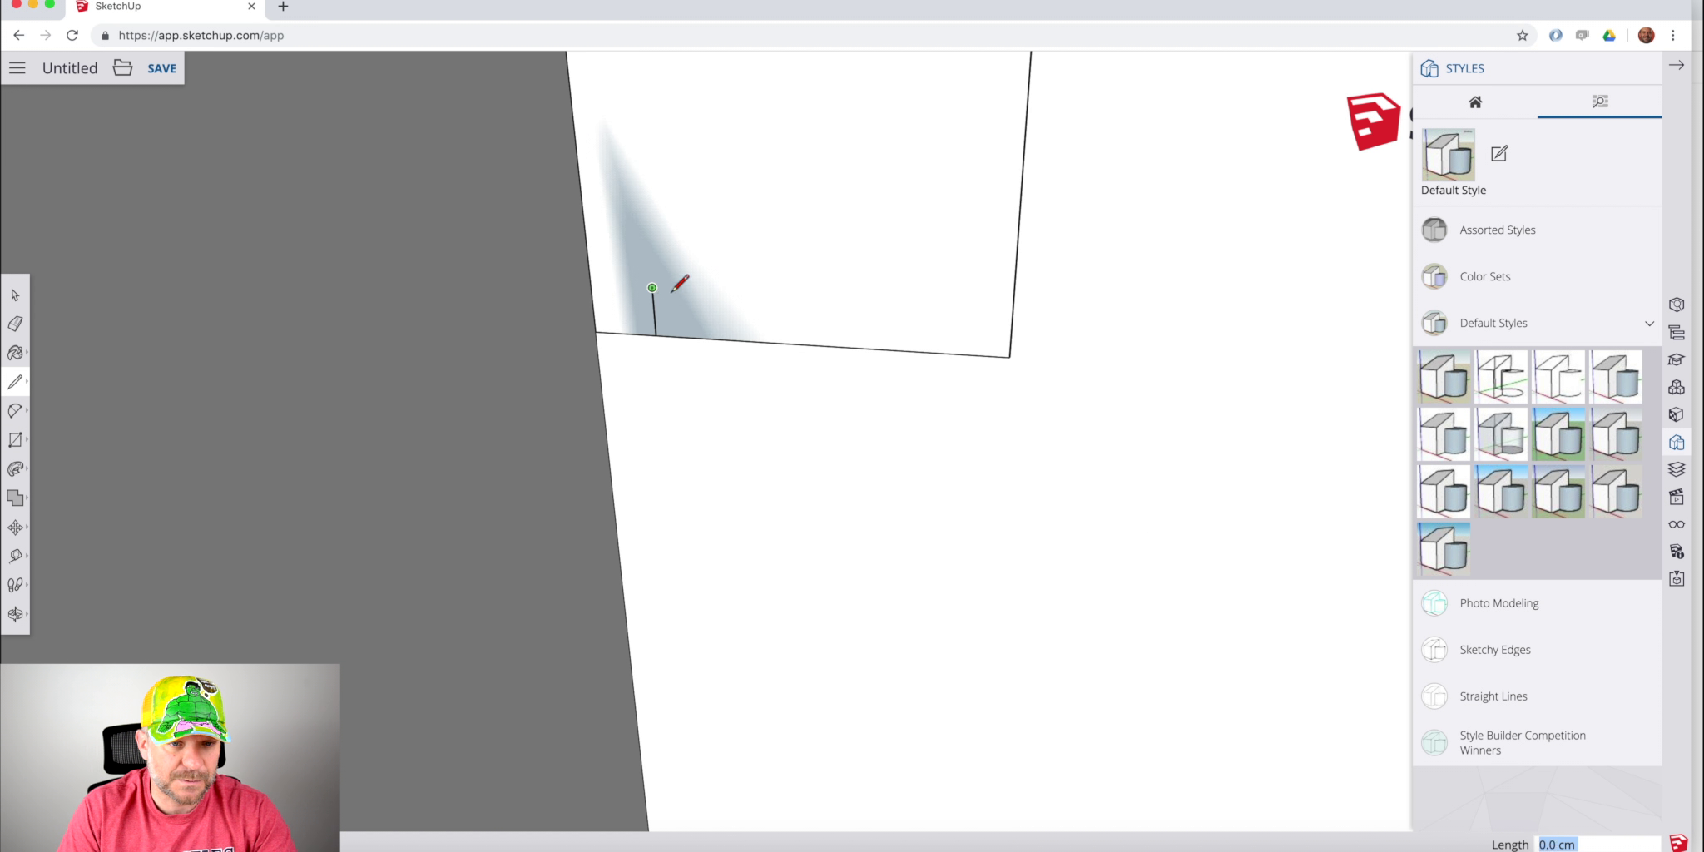
pyautogui.click(700, 256)
# Draw an arc with a bulge of about 1.2 cm from the end of the lower step towards the square's upper outer area.
pyautogui.press('a')
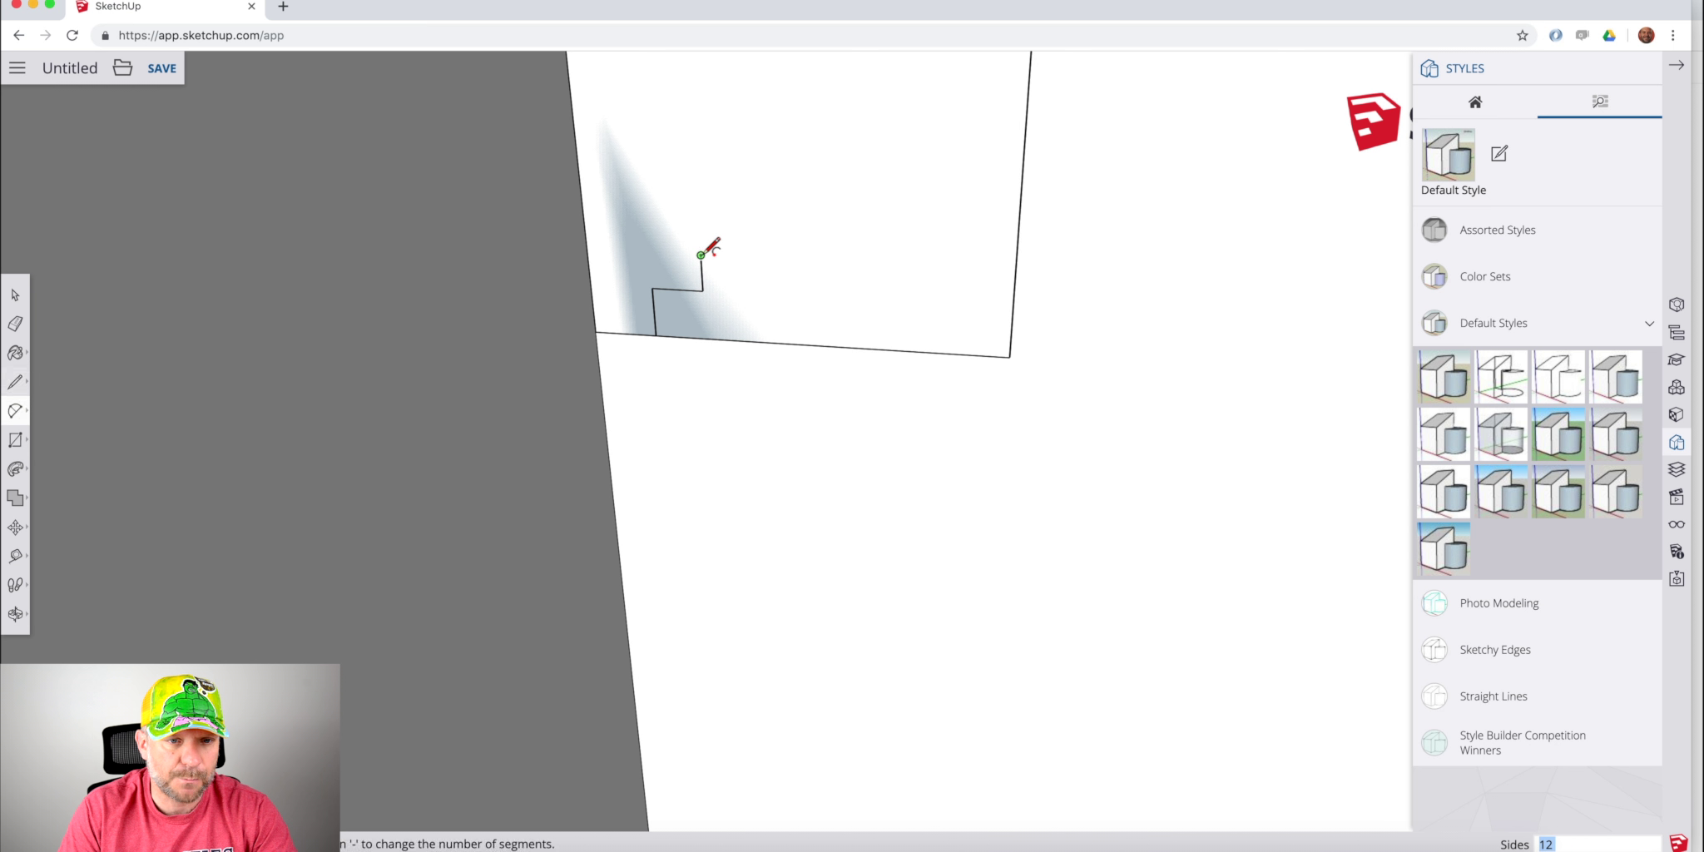
pyautogui.click(700, 256)
pyautogui.scroll(1, 736, 356)
pyautogui.scroll(-5, 745, 354)
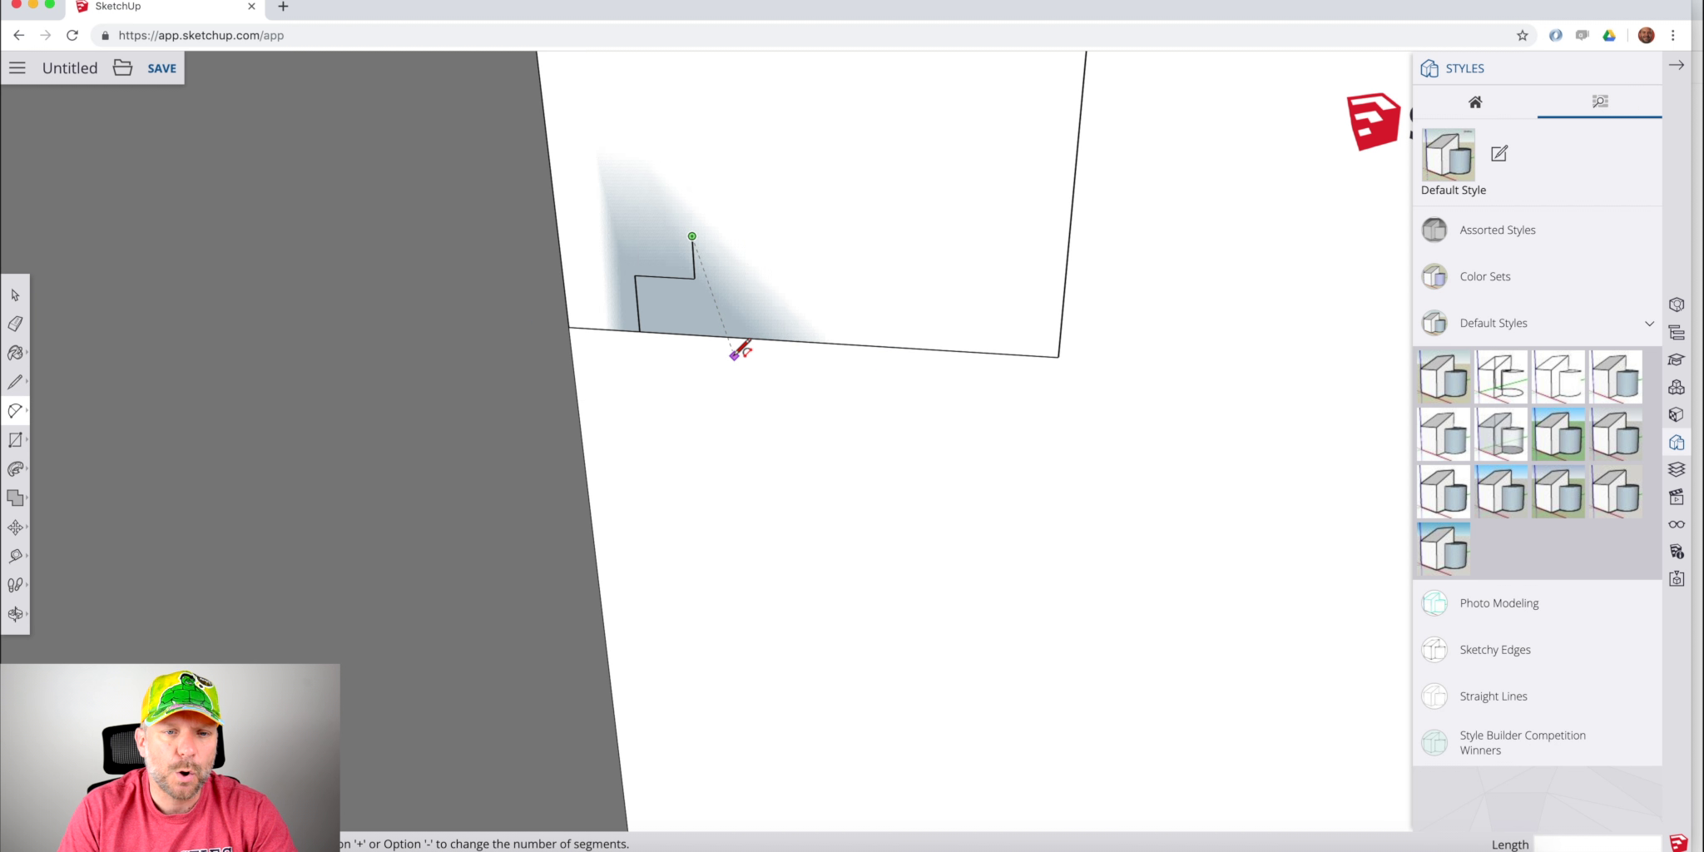
pyautogui.click(804, 209)
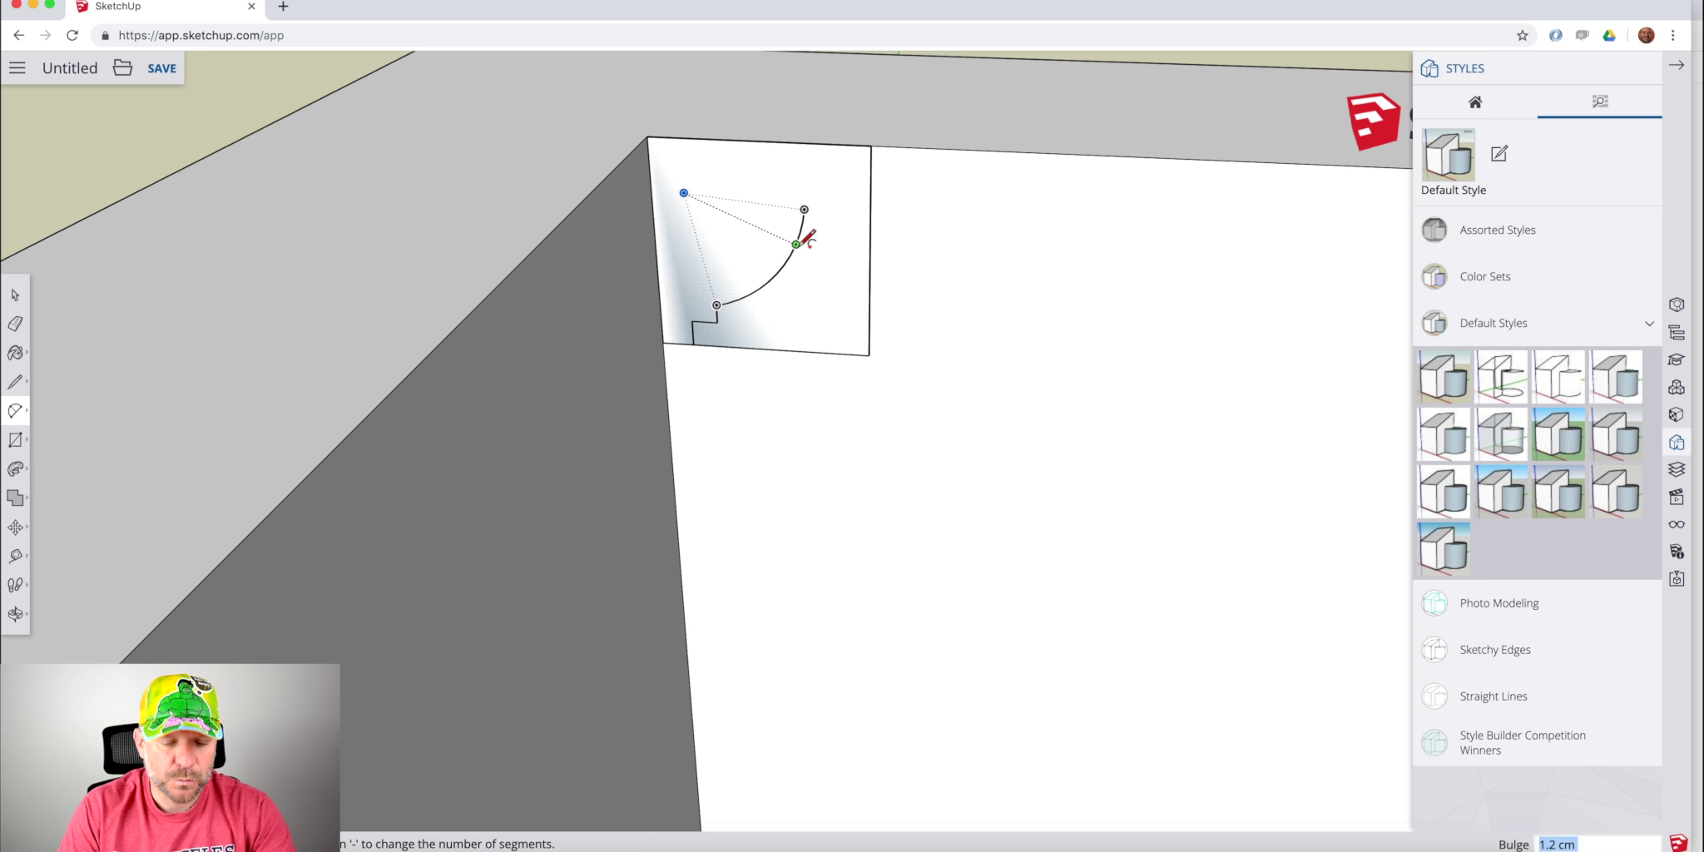
pyautogui.click(796, 244)
# Continue the profile from the arc's end with small stepped lines and finish at the square's upper outer corner.
pyautogui.press('l')
pyautogui.click(804, 210)
pyautogui.click(827, 210)
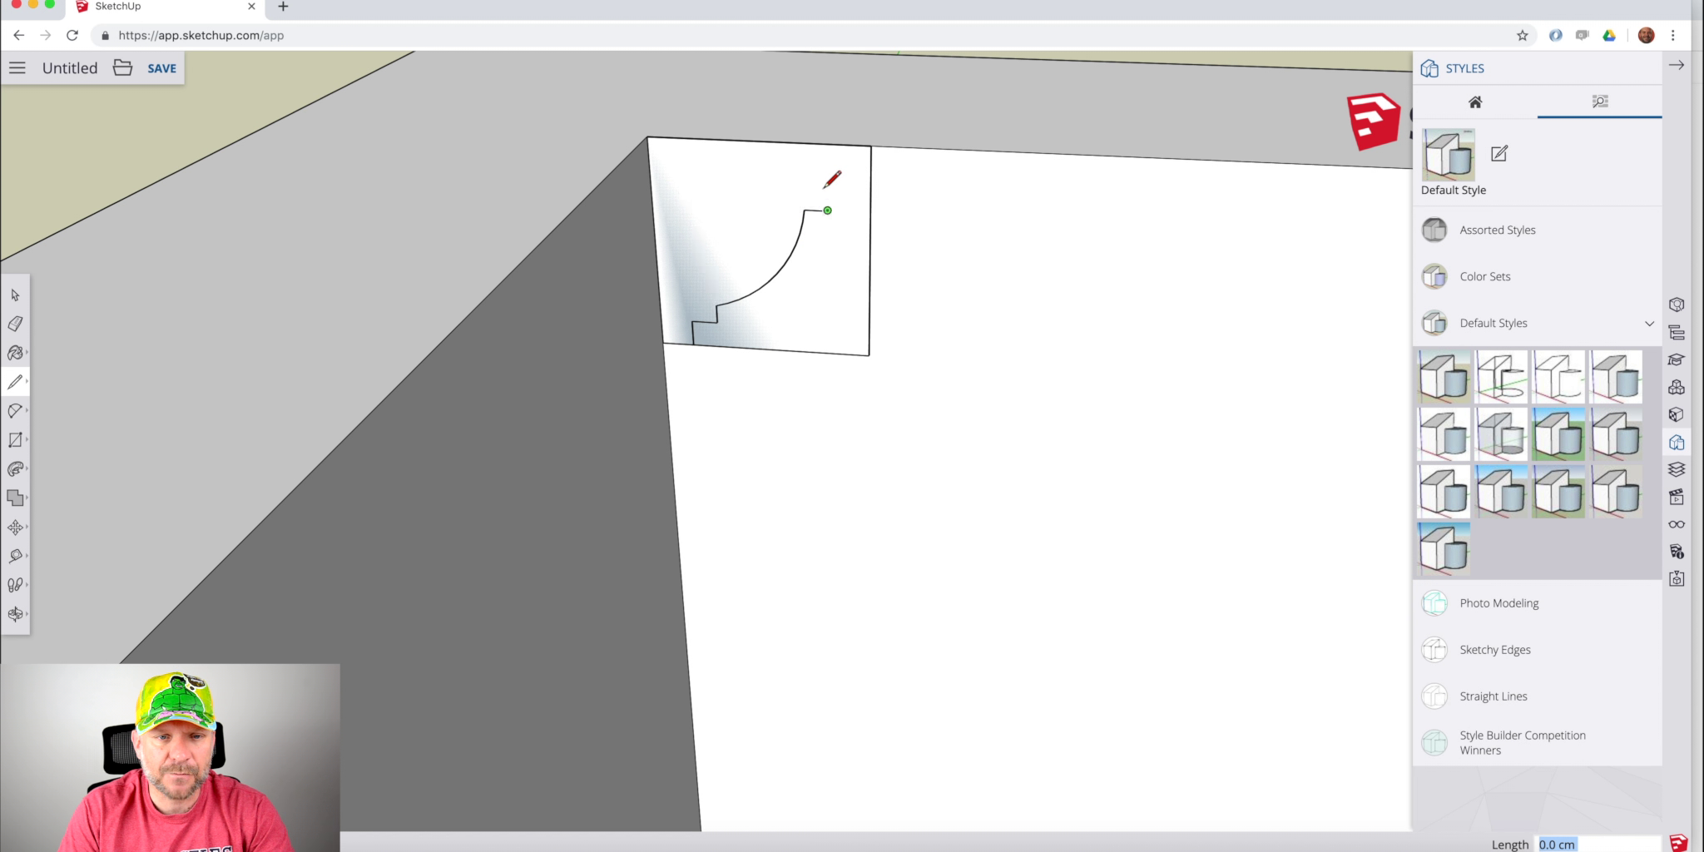
pyautogui.click(847, 156)
pyautogui.scroll(5, 847, 155)
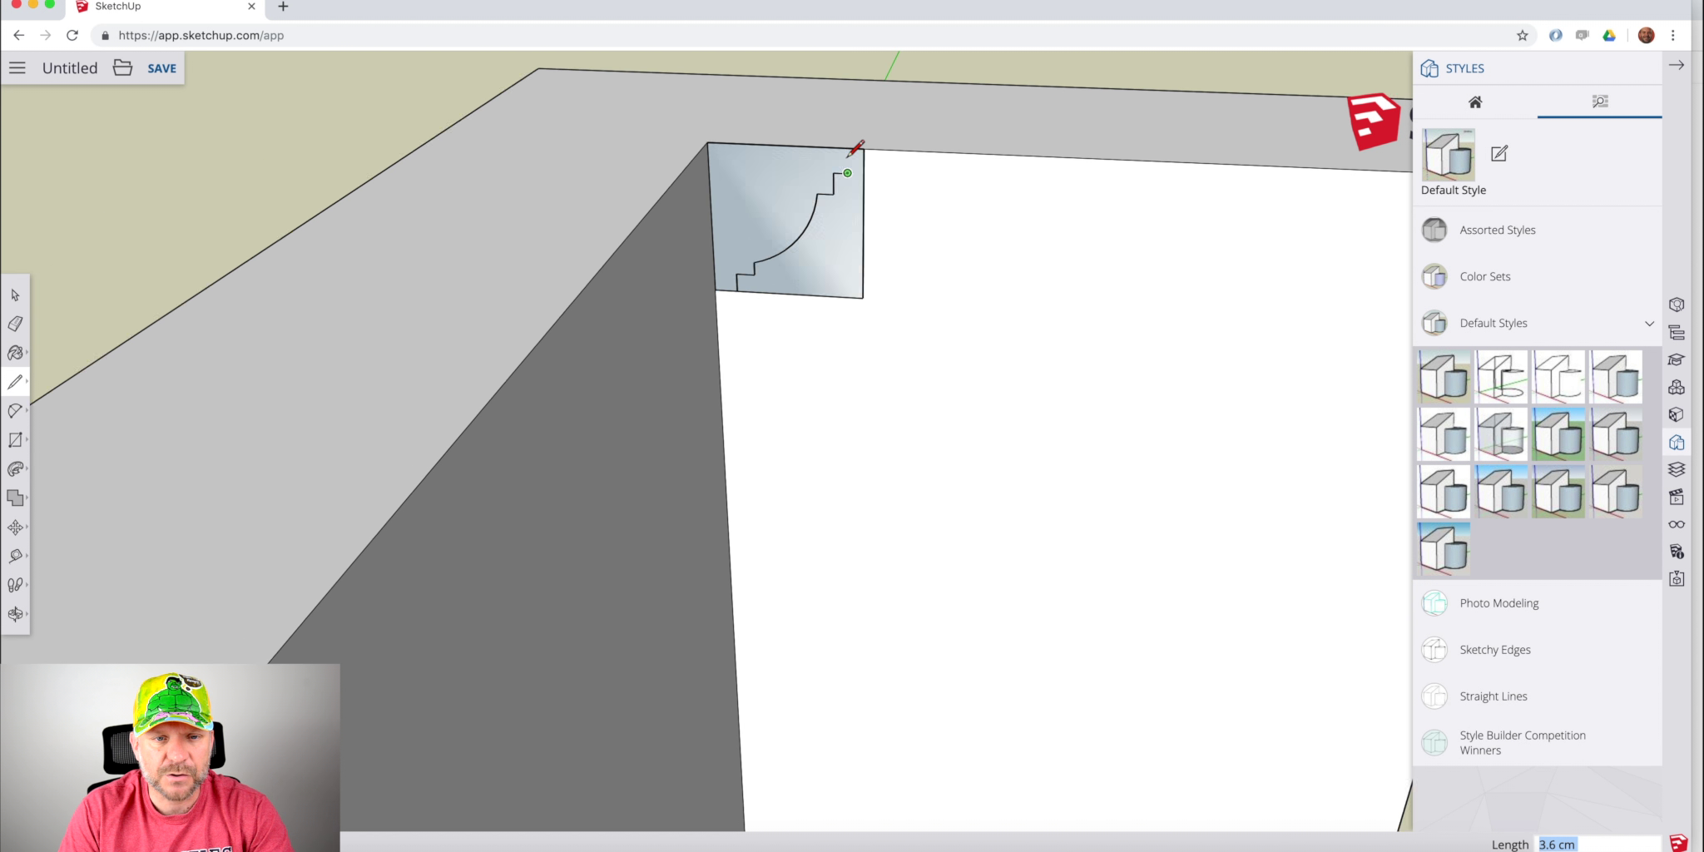
pyautogui.click(913, 129)
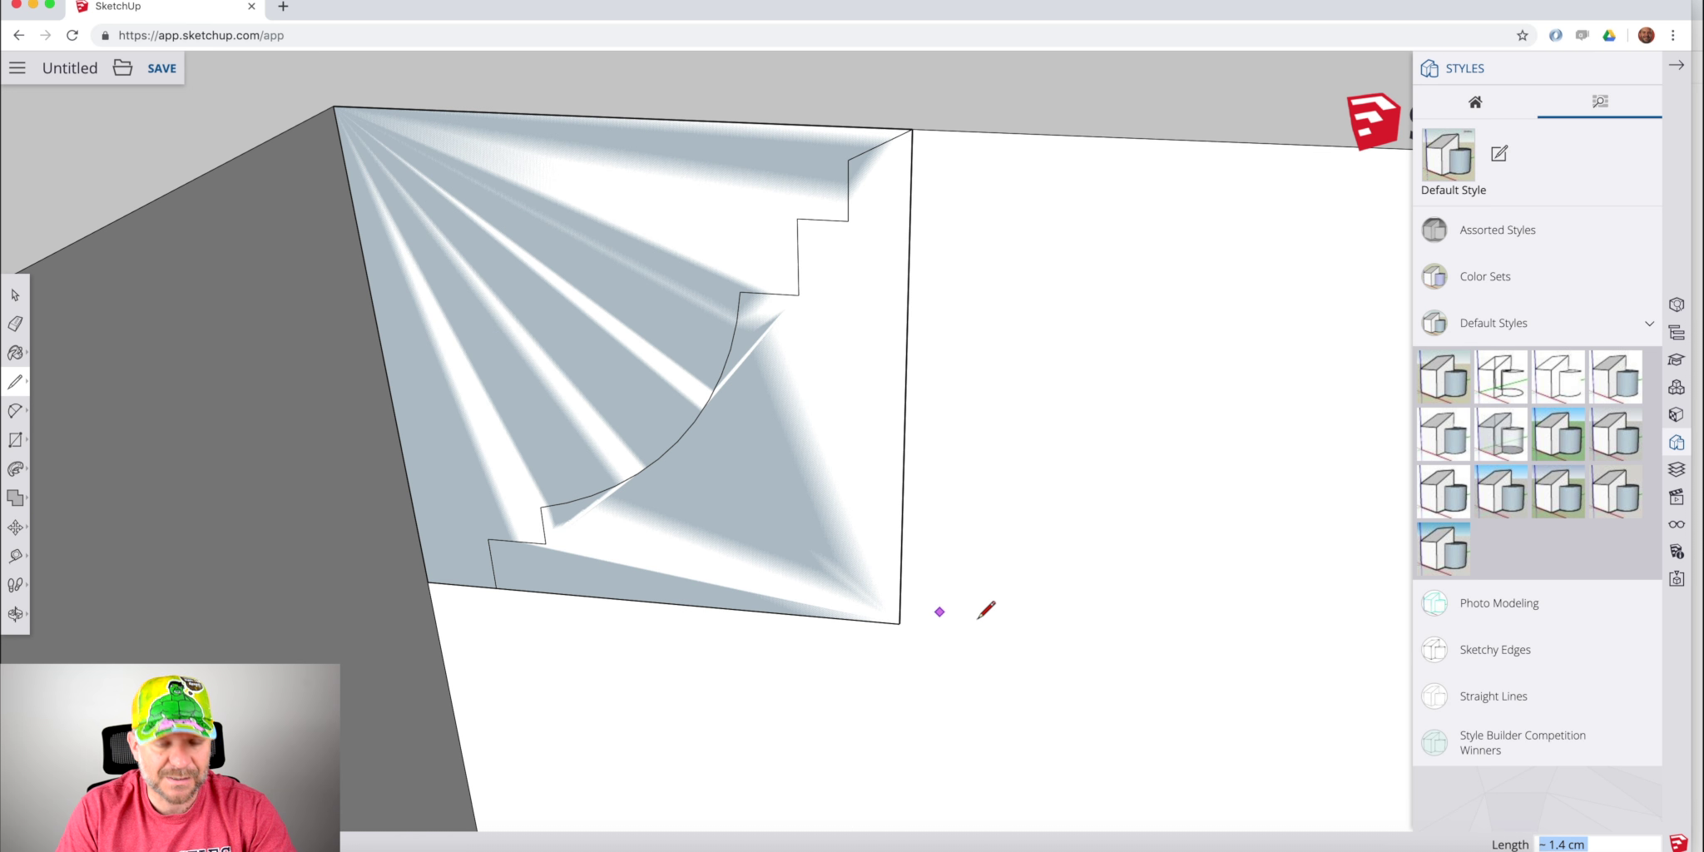
# Erase the square's leftover outer edges so that only the cornice profile remains.
pyautogui.press('e')
pyautogui.click(871, 618)
pyautogui.scroll(3, 676, 426)
pyautogui.scroll(-6, 677, 427)
pyautogui.scroll(-10, 668, 432)
pyautogui.press('space')
# Copy the floor face from inside the skirting group and leave the group.
pyautogui.moveTo(733, 454)
pyautogui.mouseDown(button='middle')
pyautogui.moveTo(806, 694)
pyautogui.moveTo(684, 563)
pyautogui.moveTo(678, 521)
pyautogui.mouseUp(button='middle')
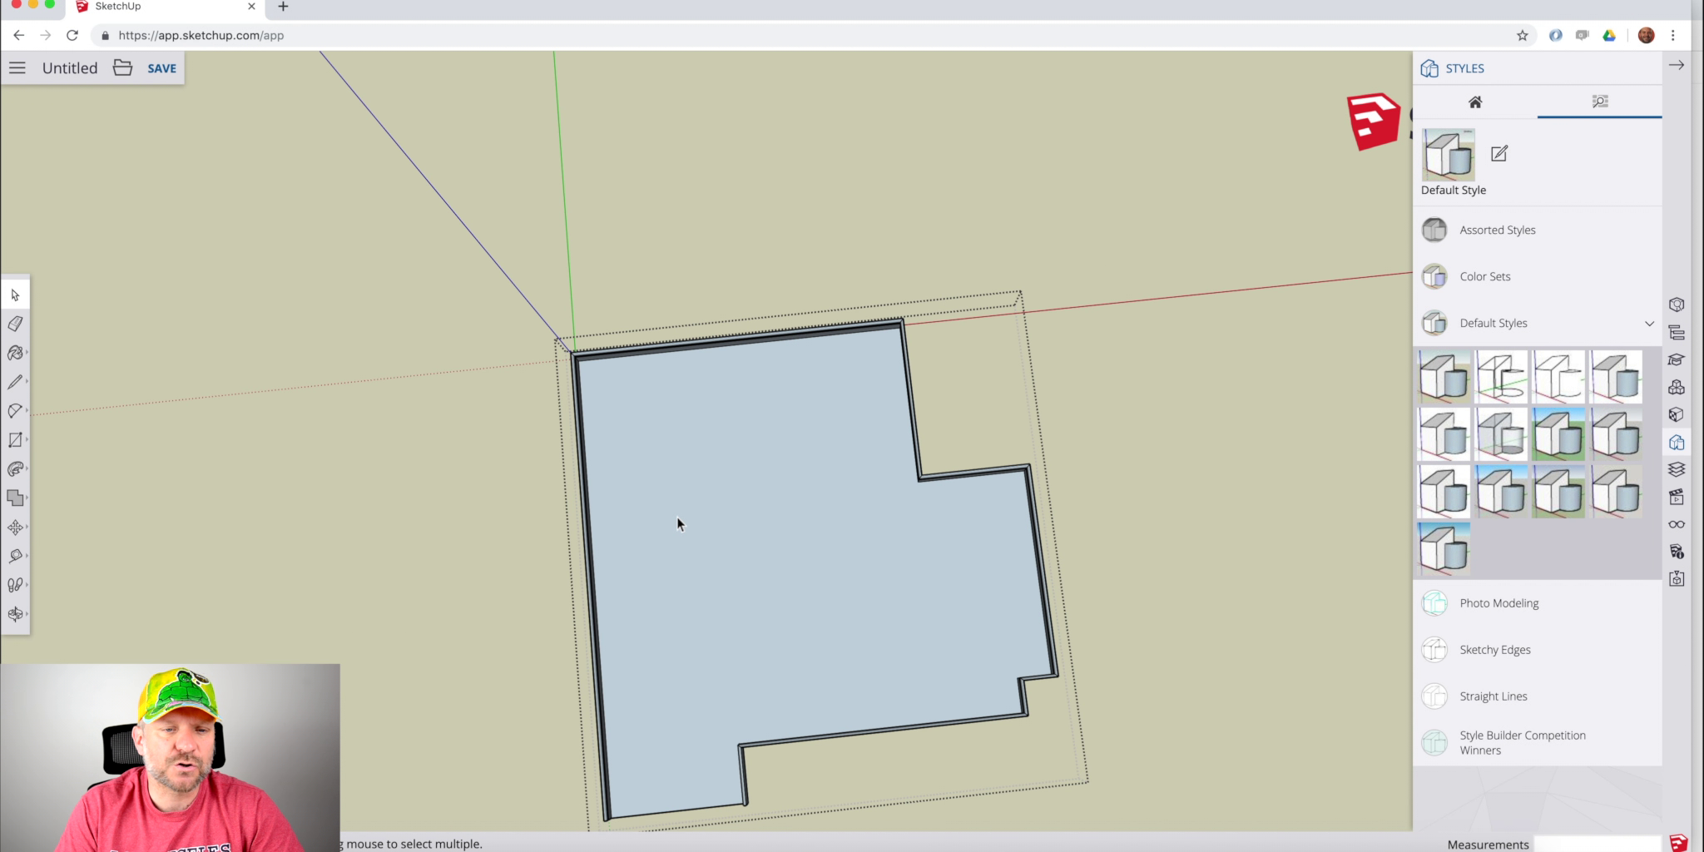
pyautogui.moveTo(898, 581); pyautogui.dragTo(792, 278, button='middle')
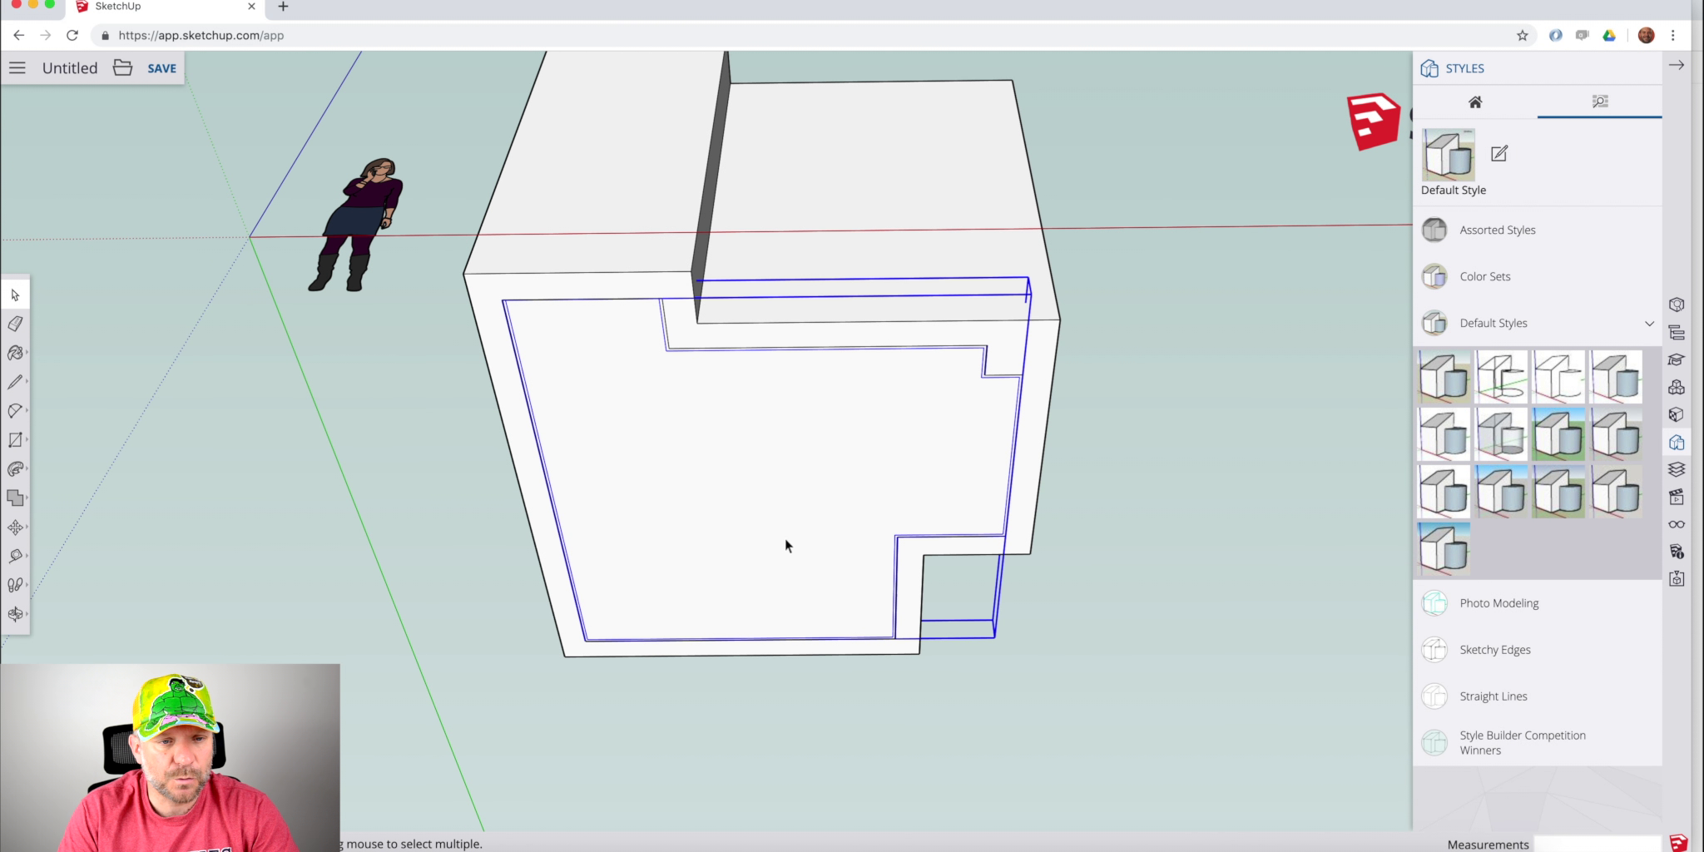
pyautogui.tripleClick(1031, 346)
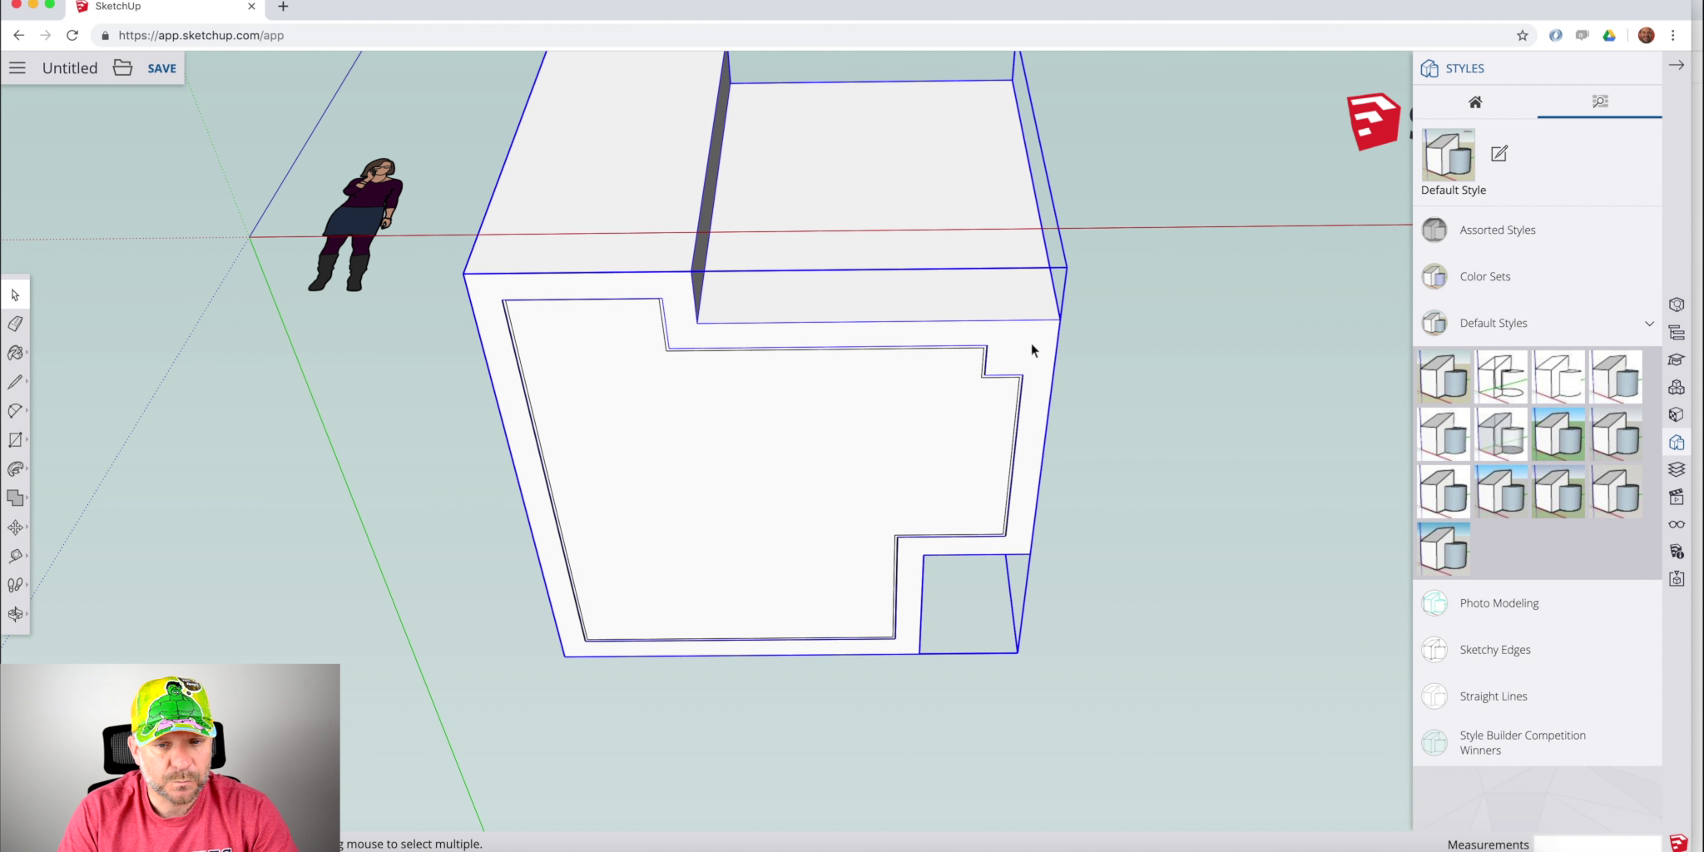
pyautogui.click(907, 434)
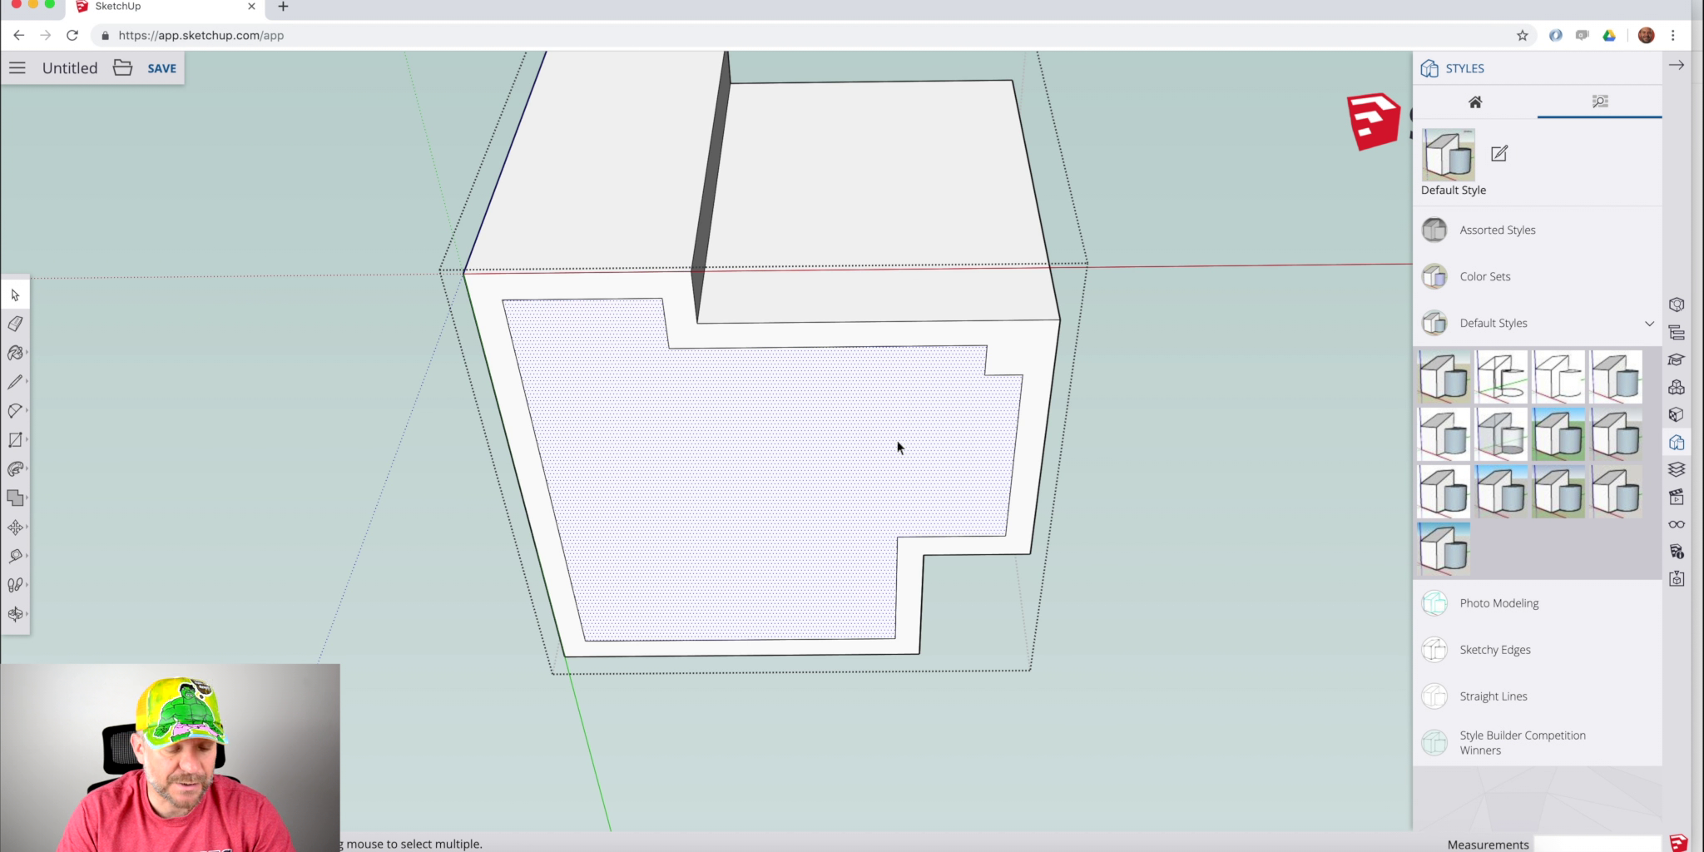
pyautogui.rightClick(896, 437)
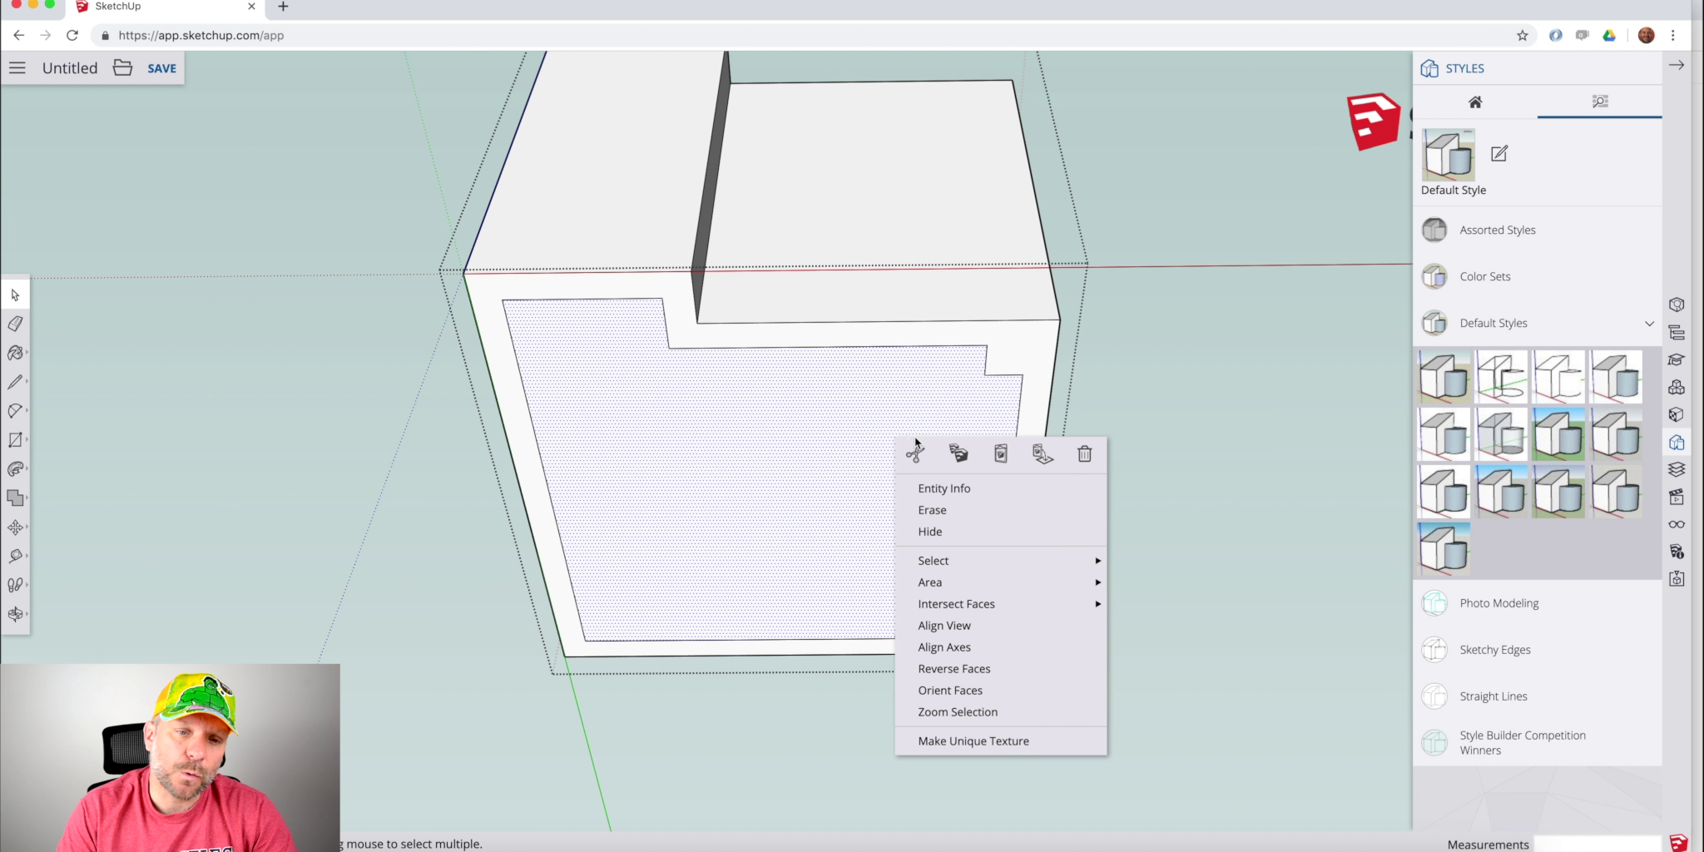
pyautogui.click(1143, 285)
pyautogui.moveTo(1140, 291); pyautogui.dragTo(902, 819, button='middle')
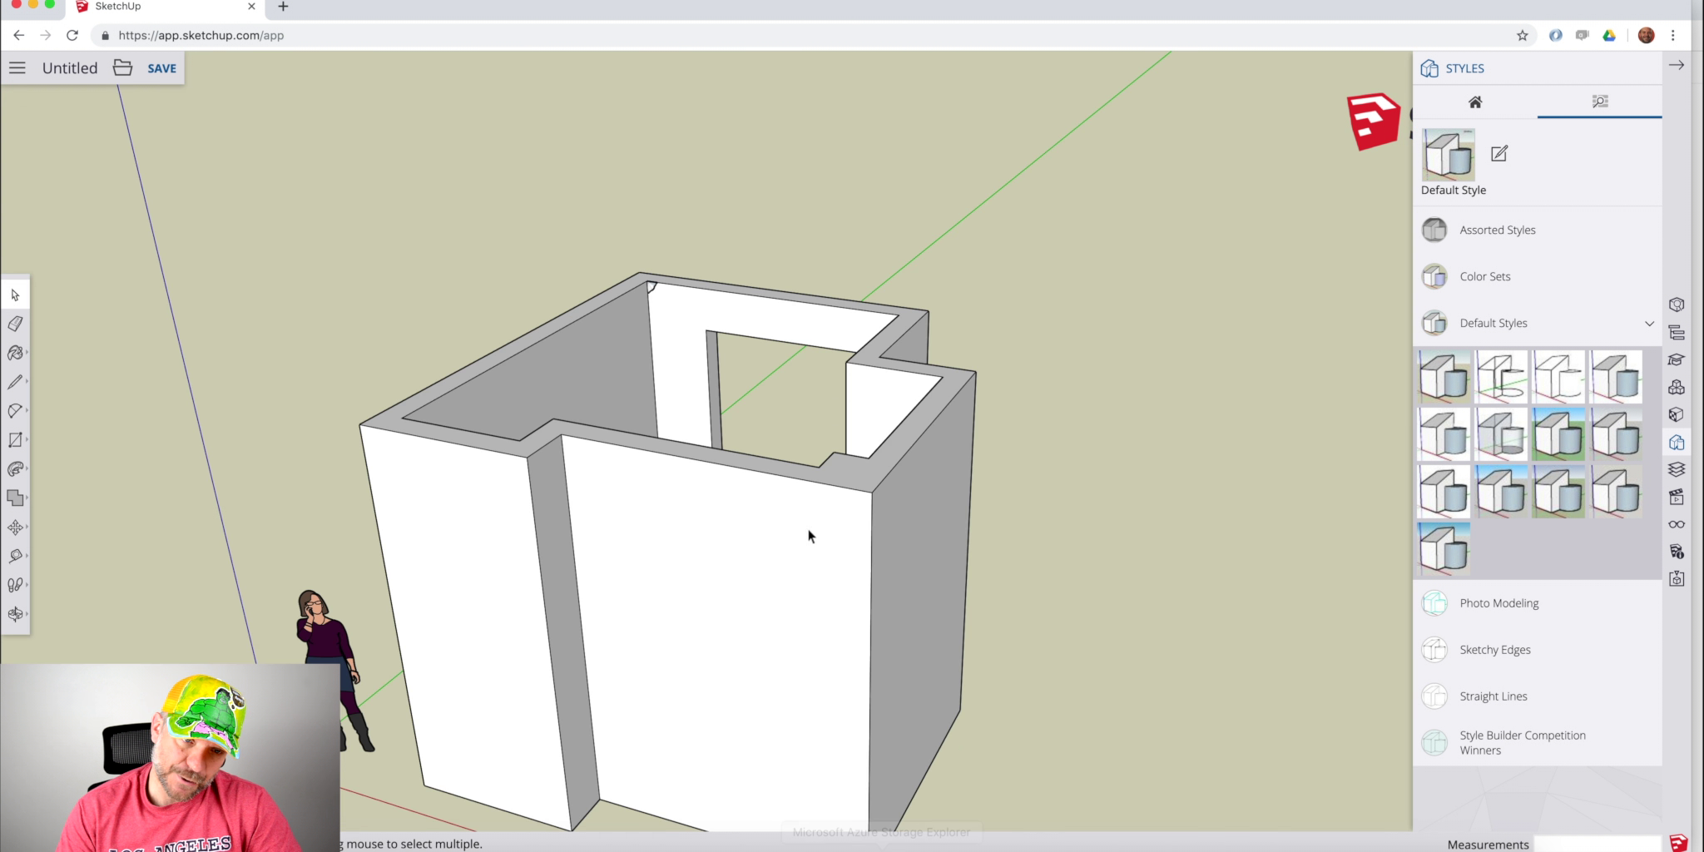
# Select the cornice profile in the upper wall corner with its edges and make it a group.
pyautogui.scroll(-3, 645, 284)
pyautogui.scroll(5, 641, 287)
pyautogui.scroll(5, 640, 286)
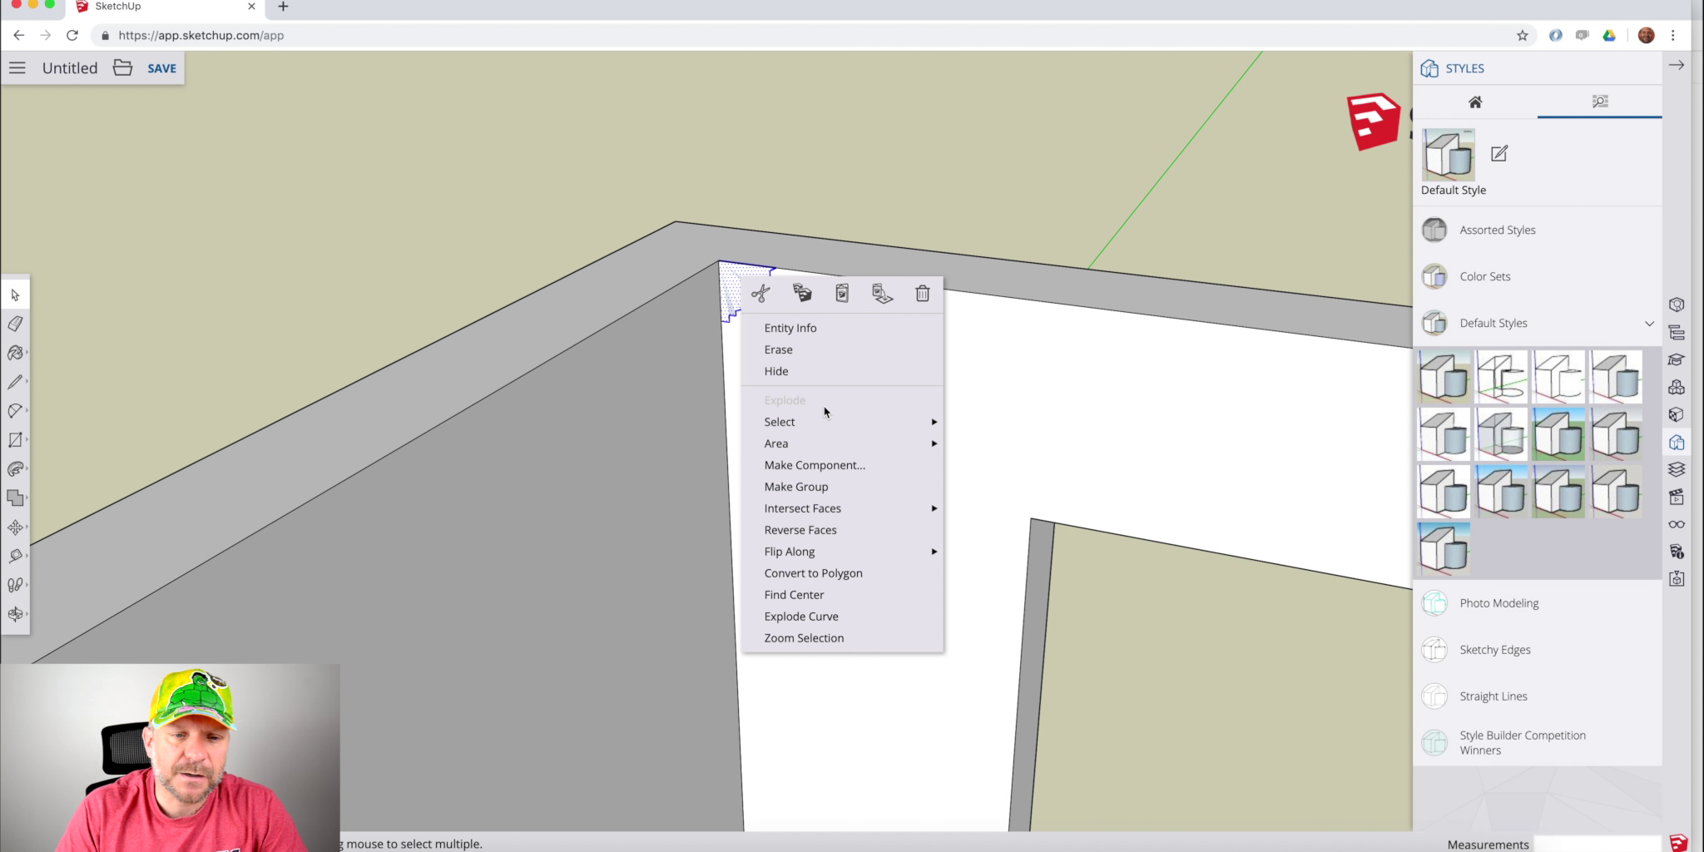
pyautogui.click(837, 489)
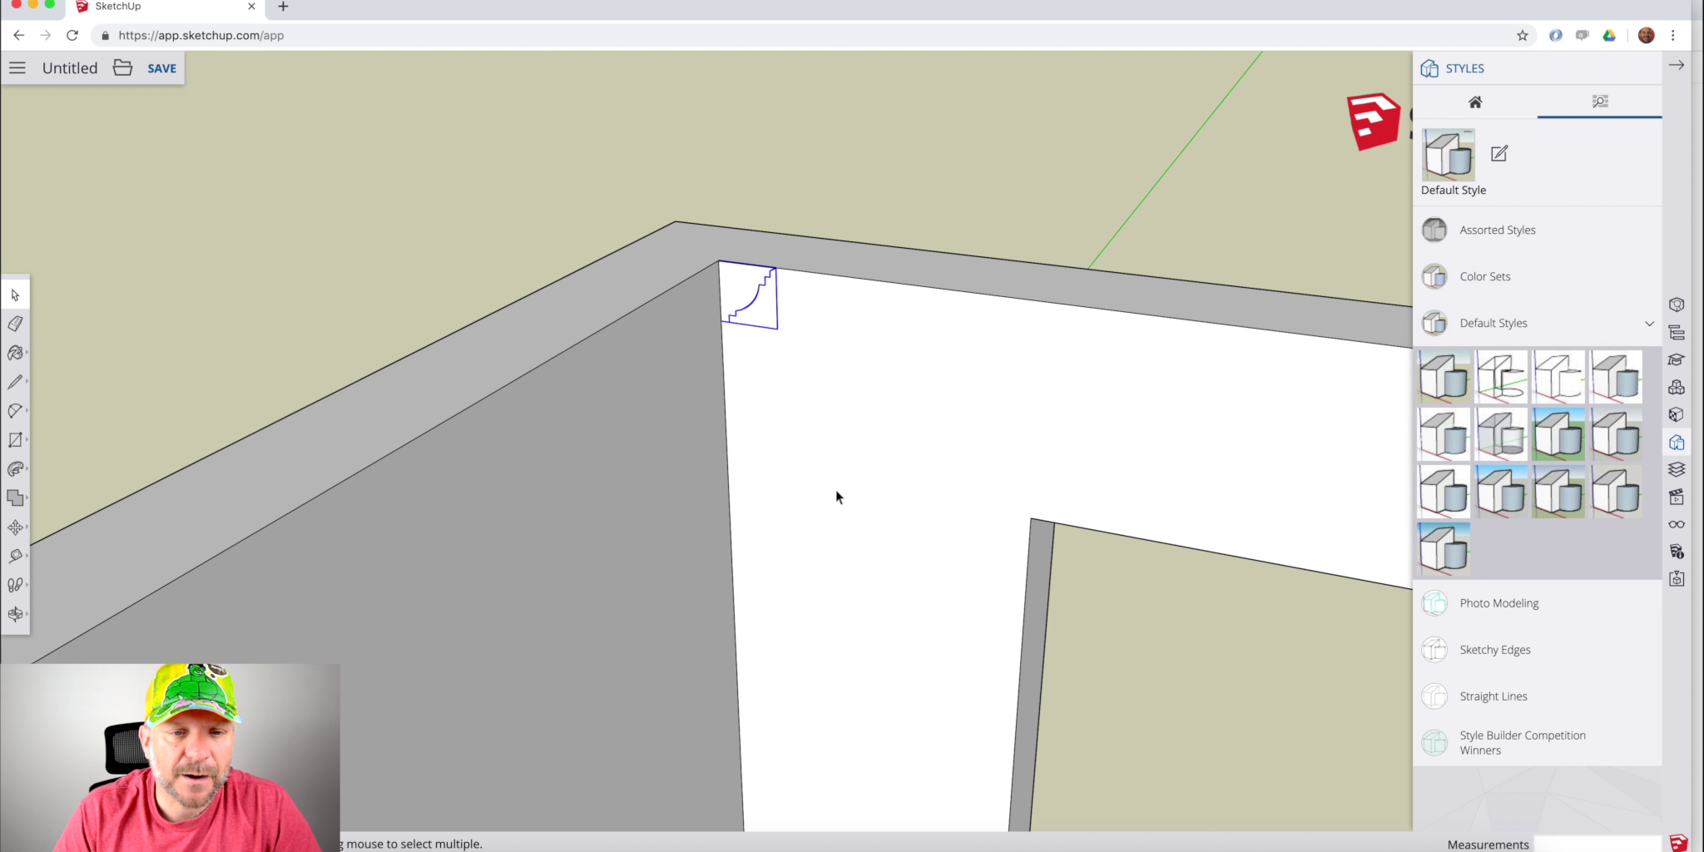
# Open the cornice group and paste the copied floor face in place inside it.
pyautogui.doubleClick(740, 287)
pyautogui.rightClick(741, 288)
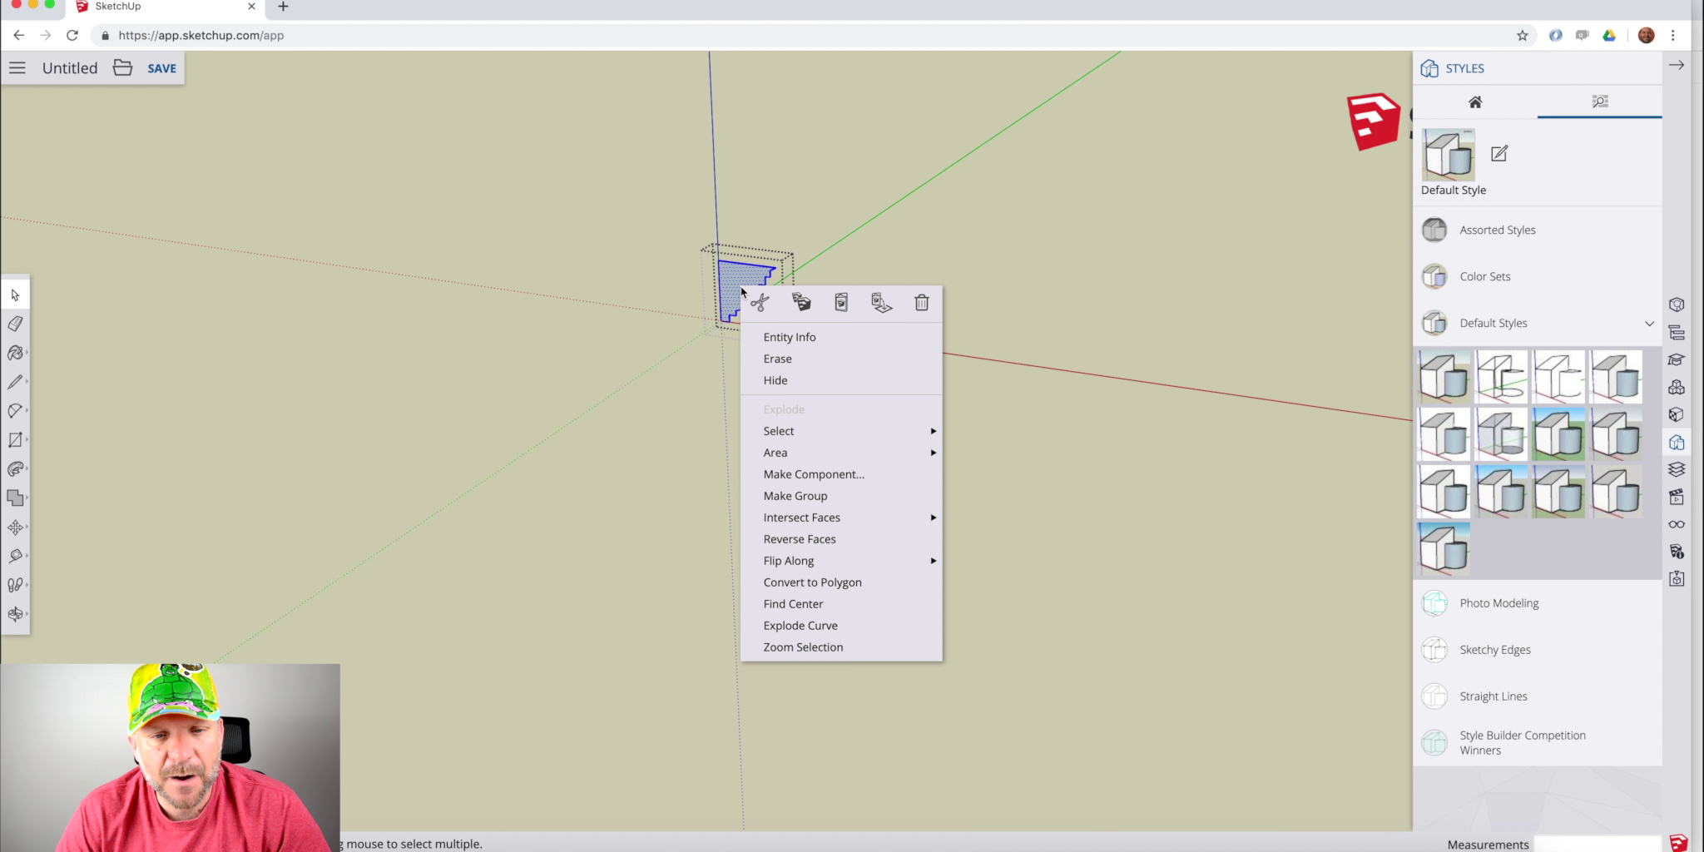
pyautogui.click(878, 305)
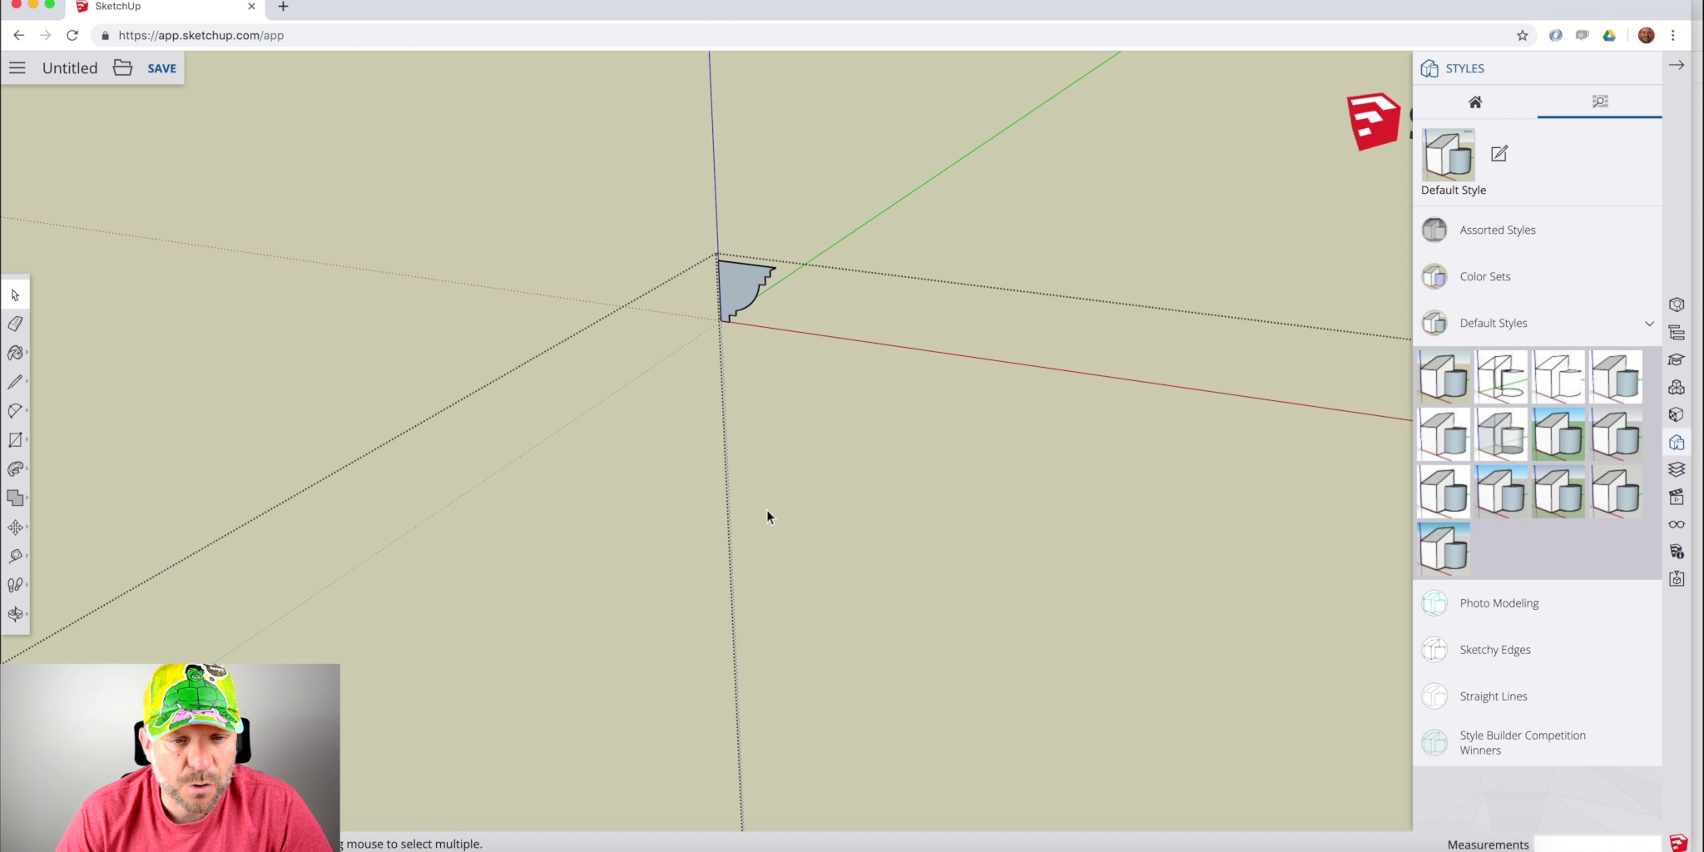
# Move the pasted floor face straight up from its corner to the cornice profile's upper corner.
pyautogui.scroll(-5, 727, 279)
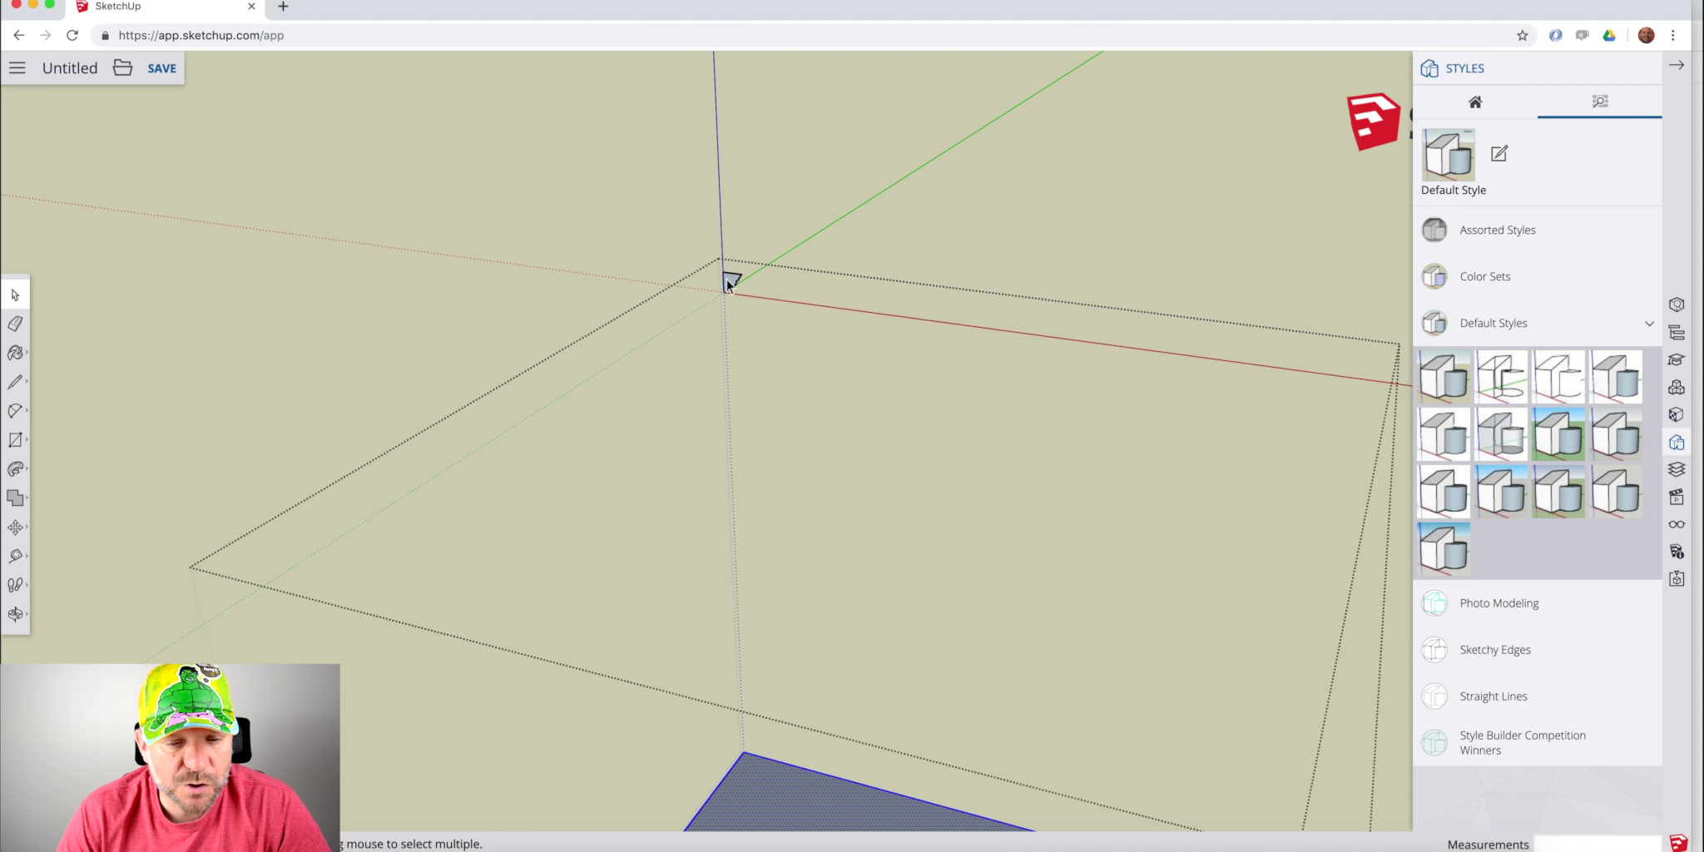
pyautogui.click(772, 537)
pyautogui.press('m')
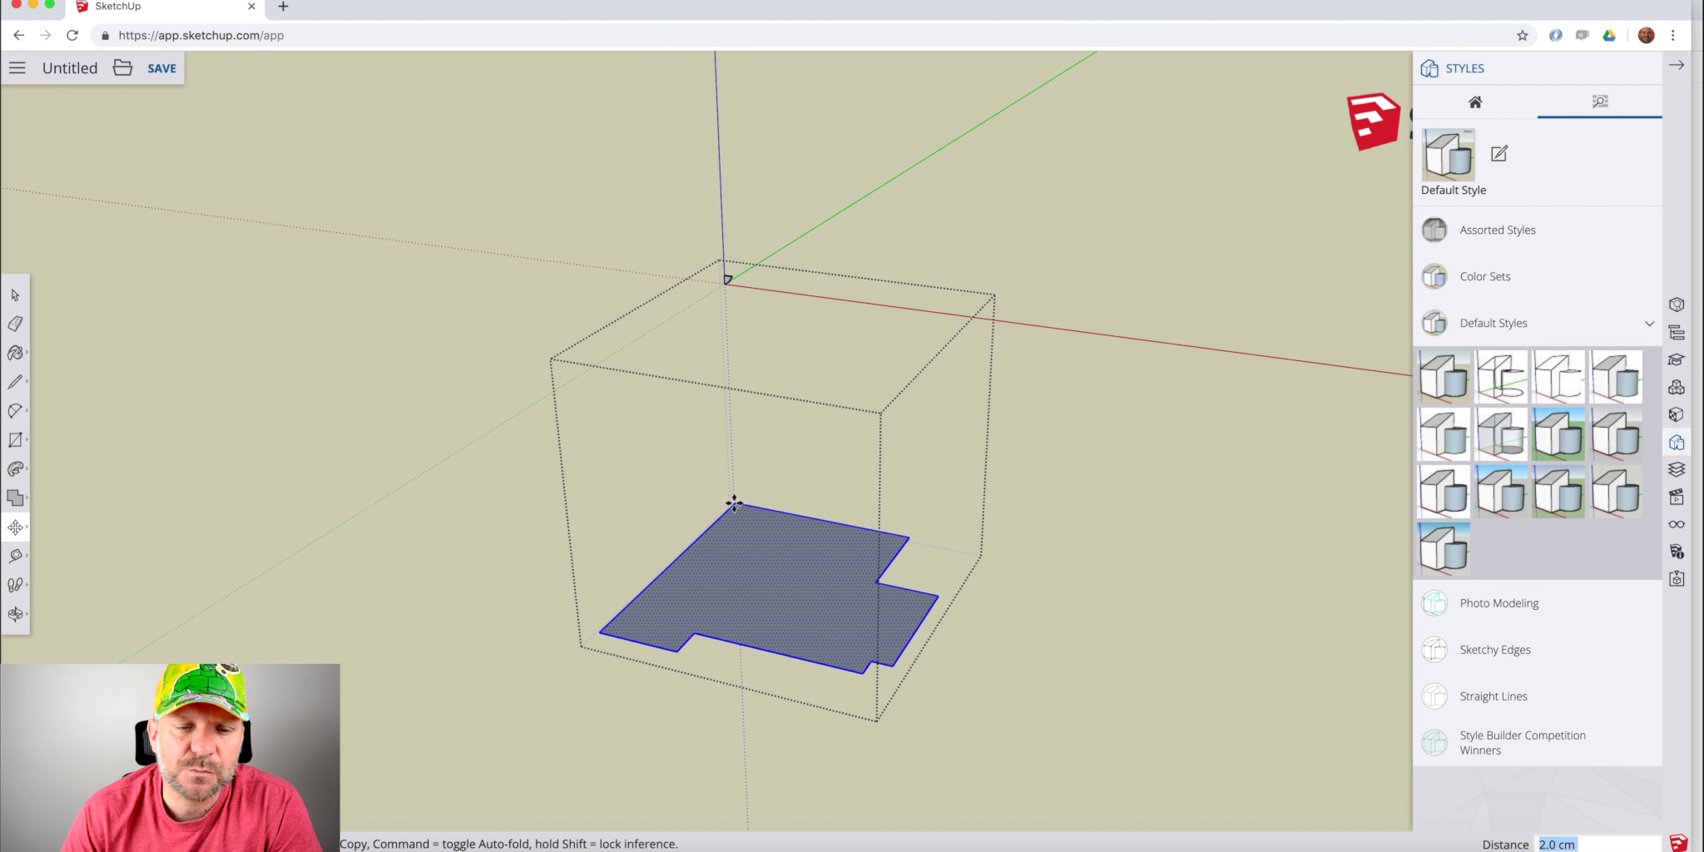
pyautogui.click(735, 503)
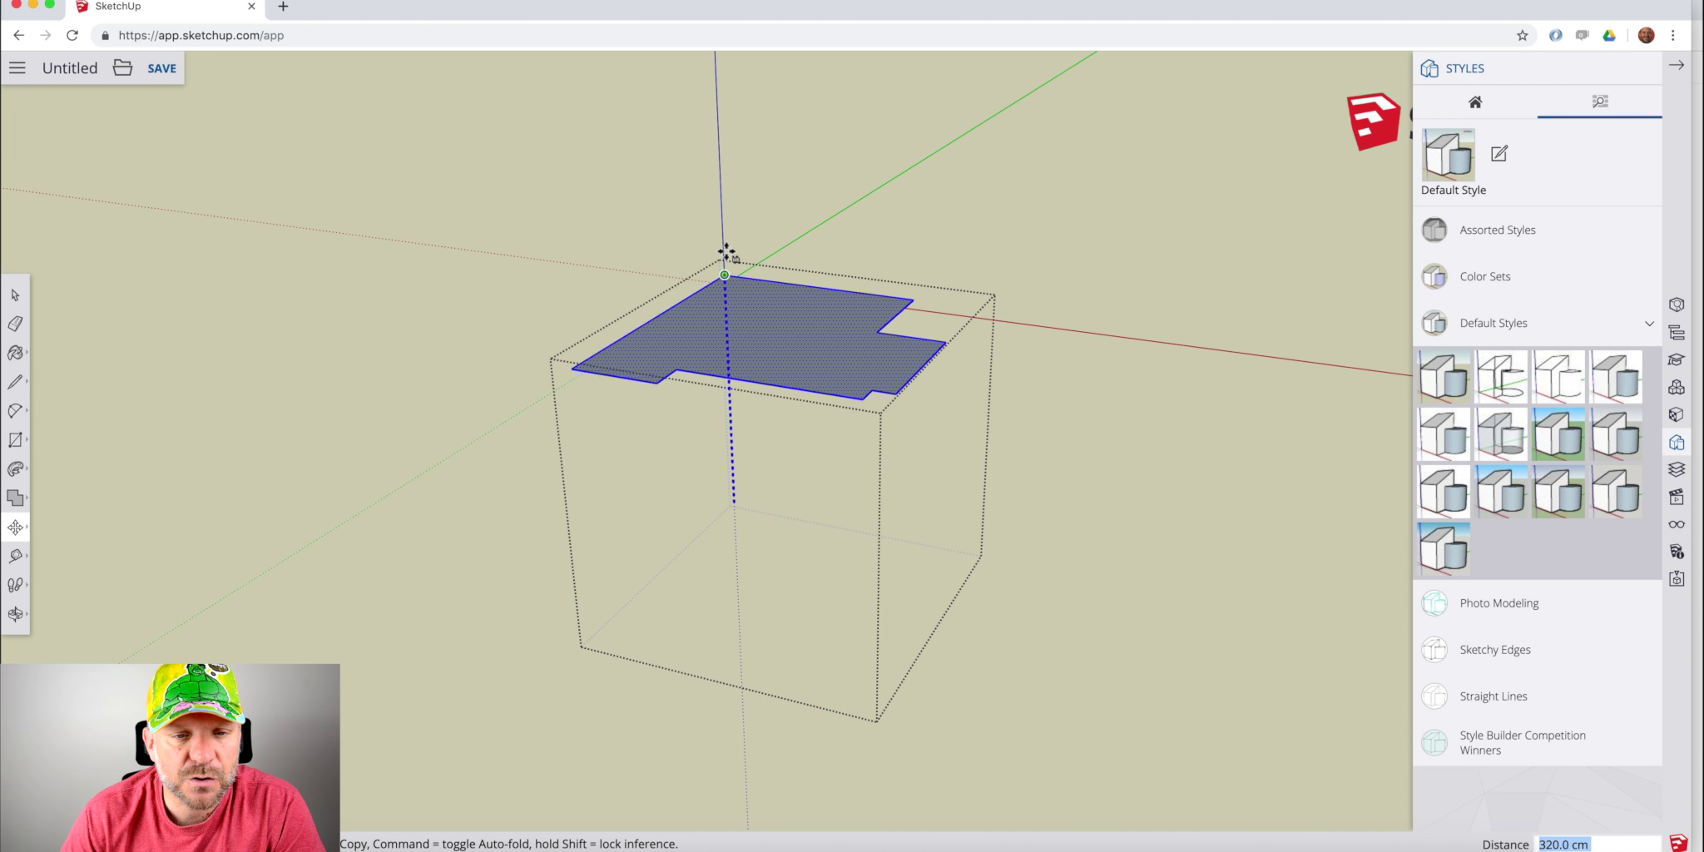
pyautogui.scroll(5, 722, 275)
pyautogui.scroll(3, 722, 275)
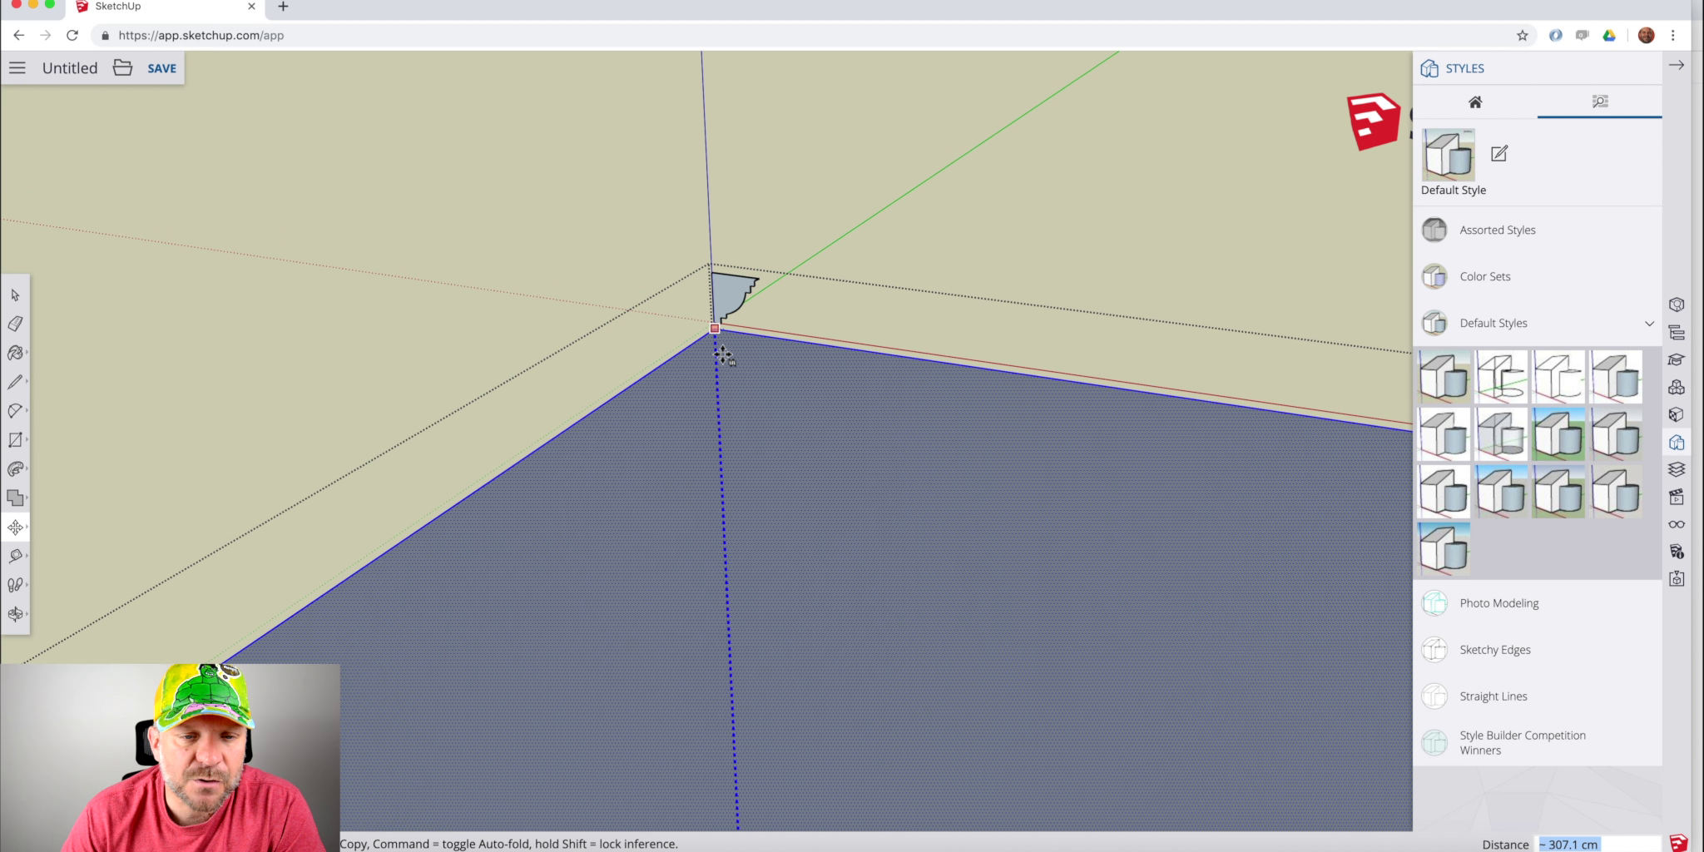
pyautogui.click(714, 273)
# Sweep the cornice profile around the perimeter of the raised, preselected floor face with Follow Me.
pyautogui.moveTo(729, 426); pyautogui.dragTo(753, 320, button='middle')
pyautogui.scroll(3, 733, 303)
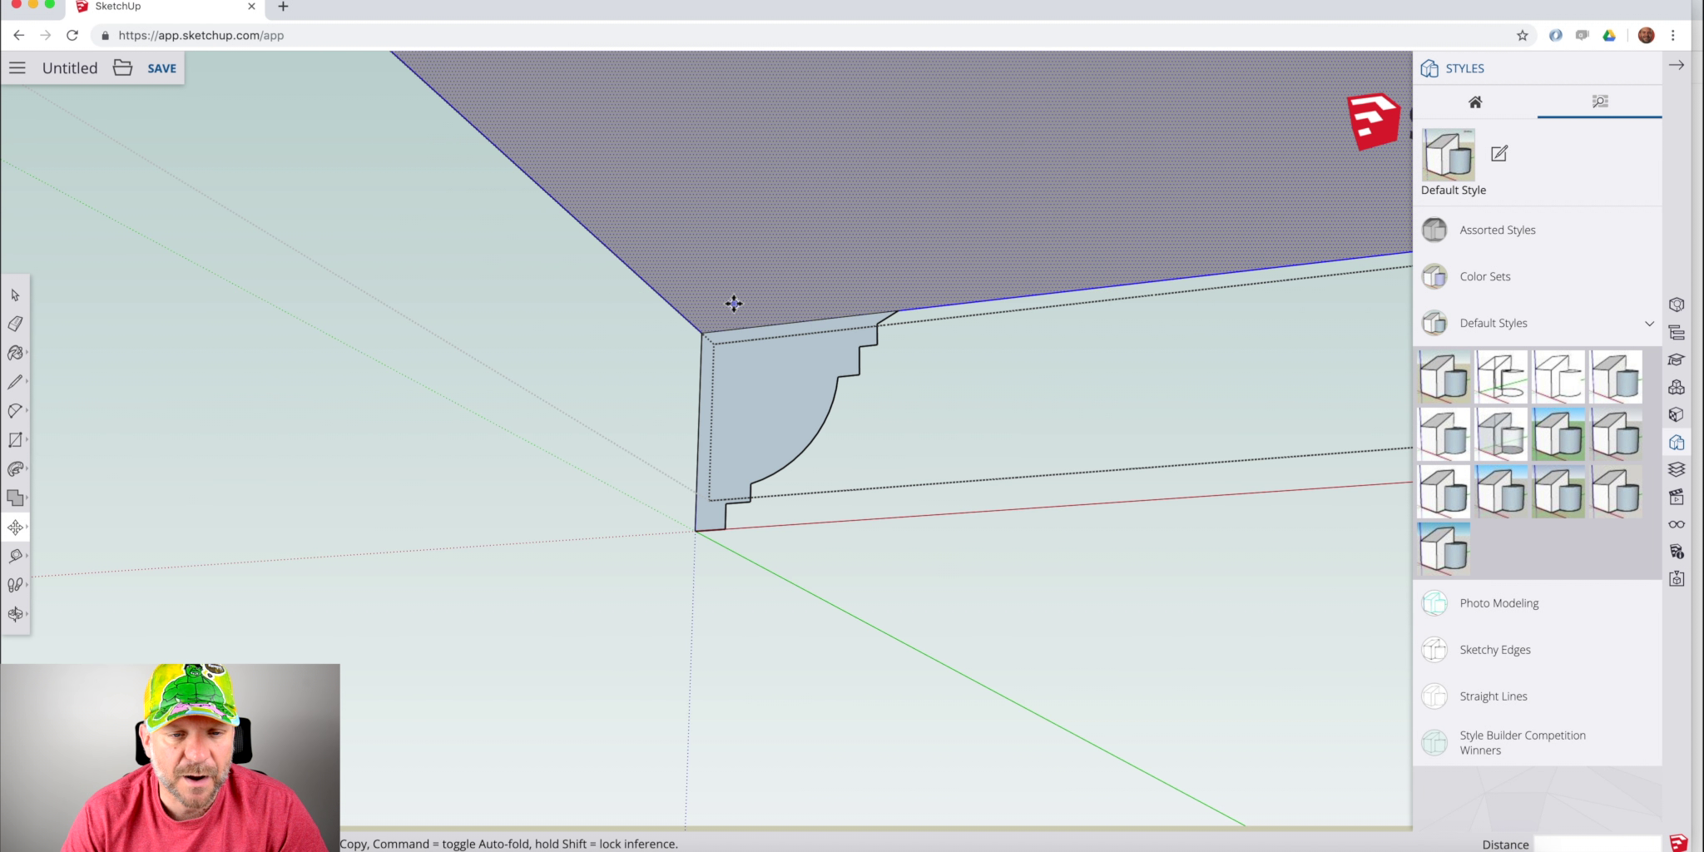
pyautogui.press('space')
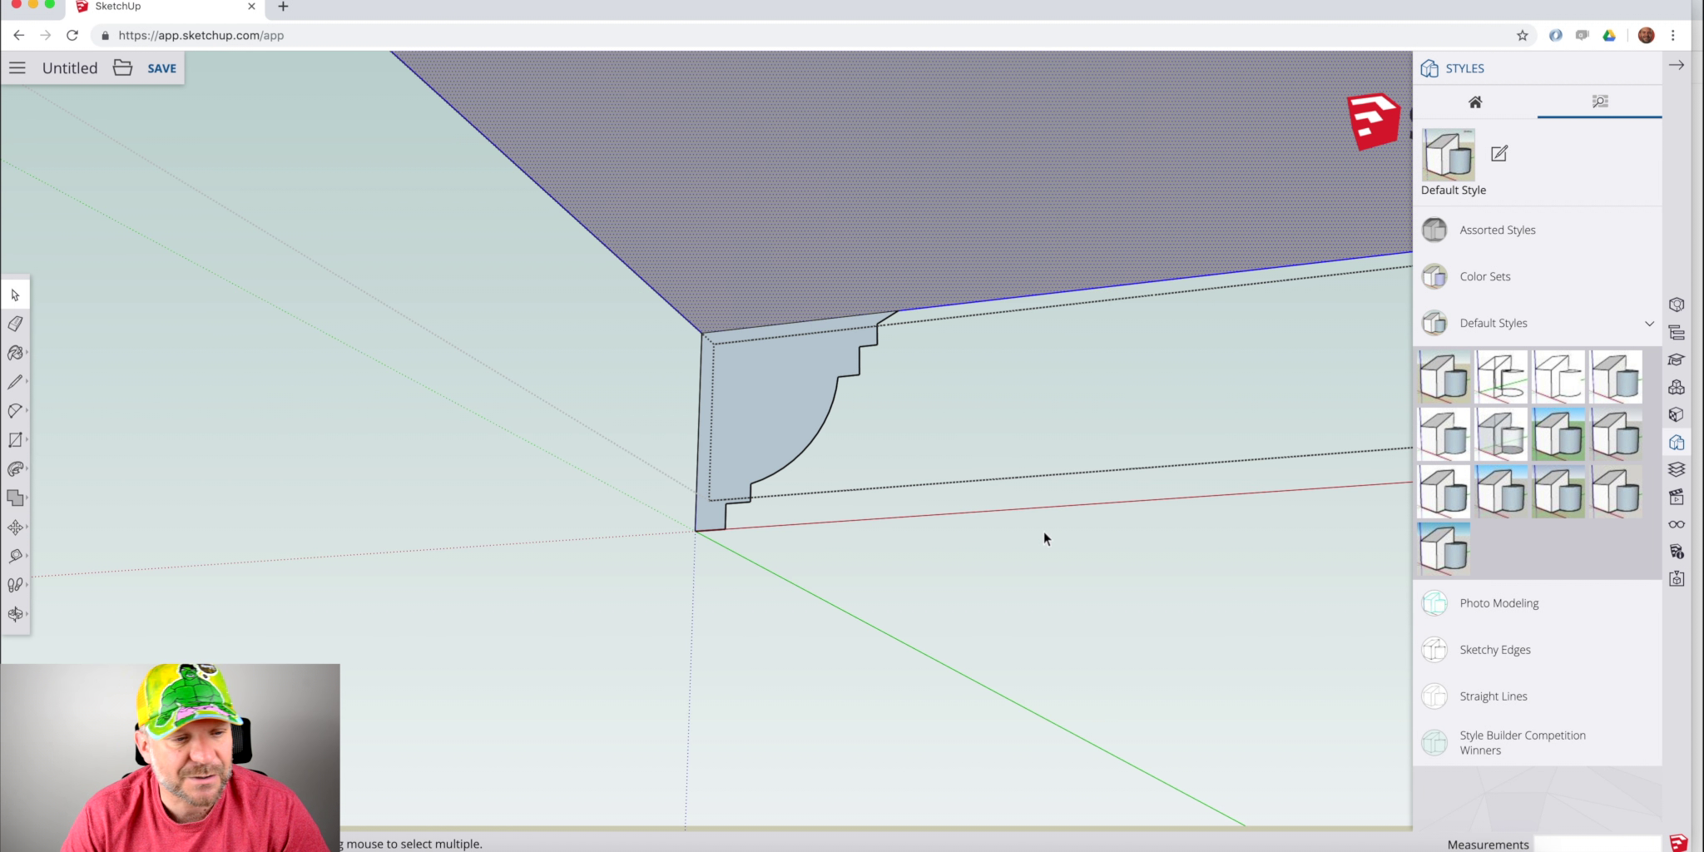
pyautogui.click(15, 471)
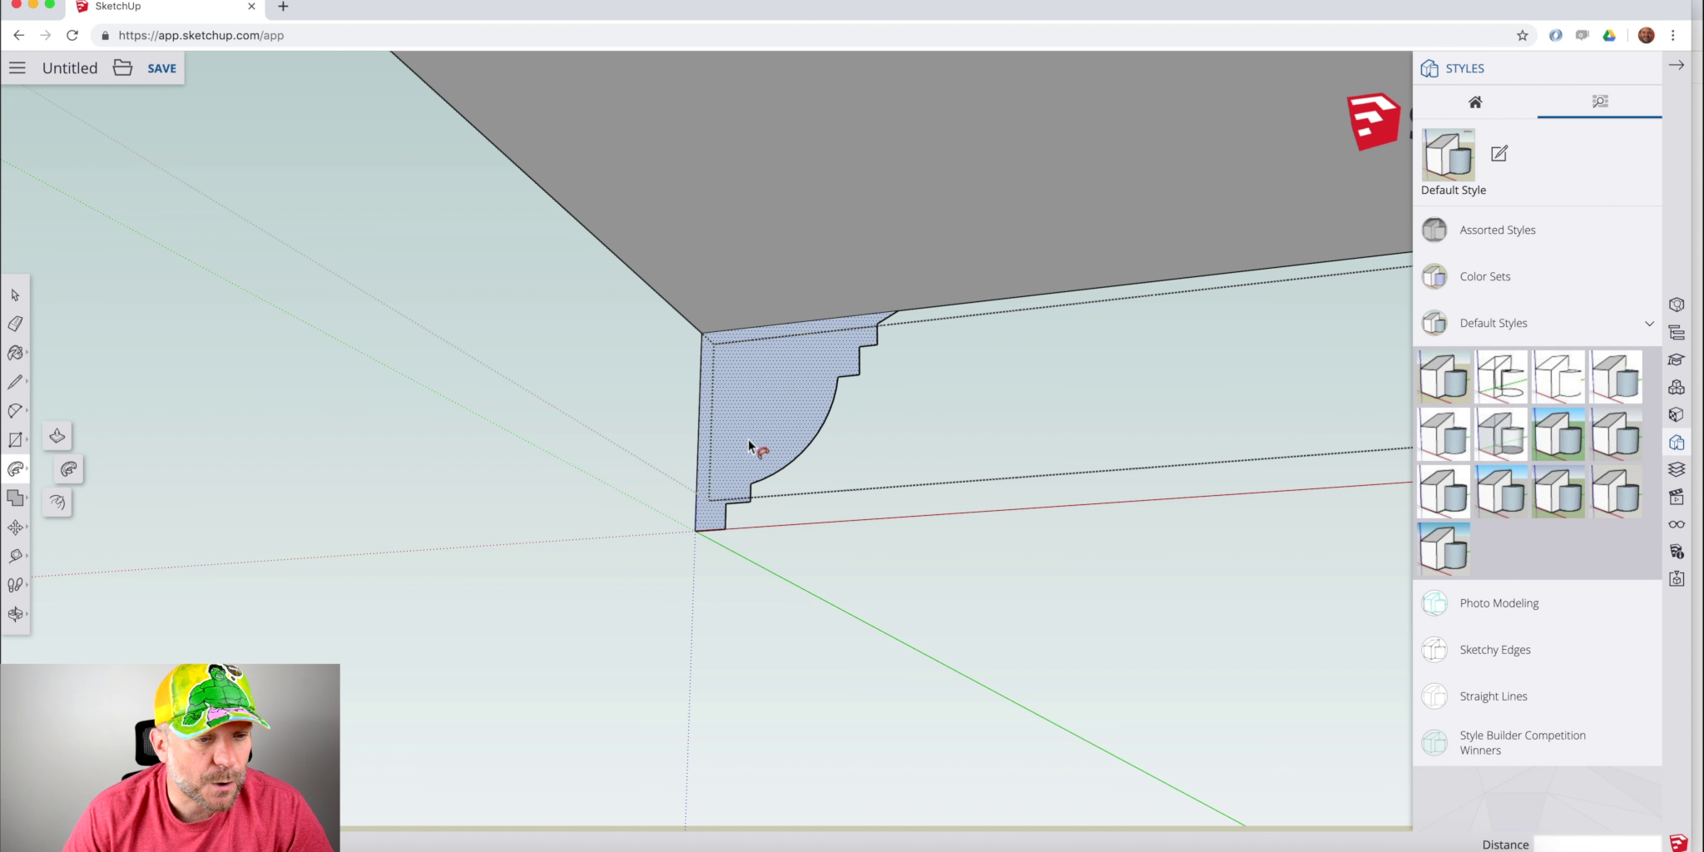
pyautogui.click(68, 472)
pyautogui.click(769, 383)
pyautogui.scroll(3, 744, 403)
pyautogui.scroll(-6, 743, 404)
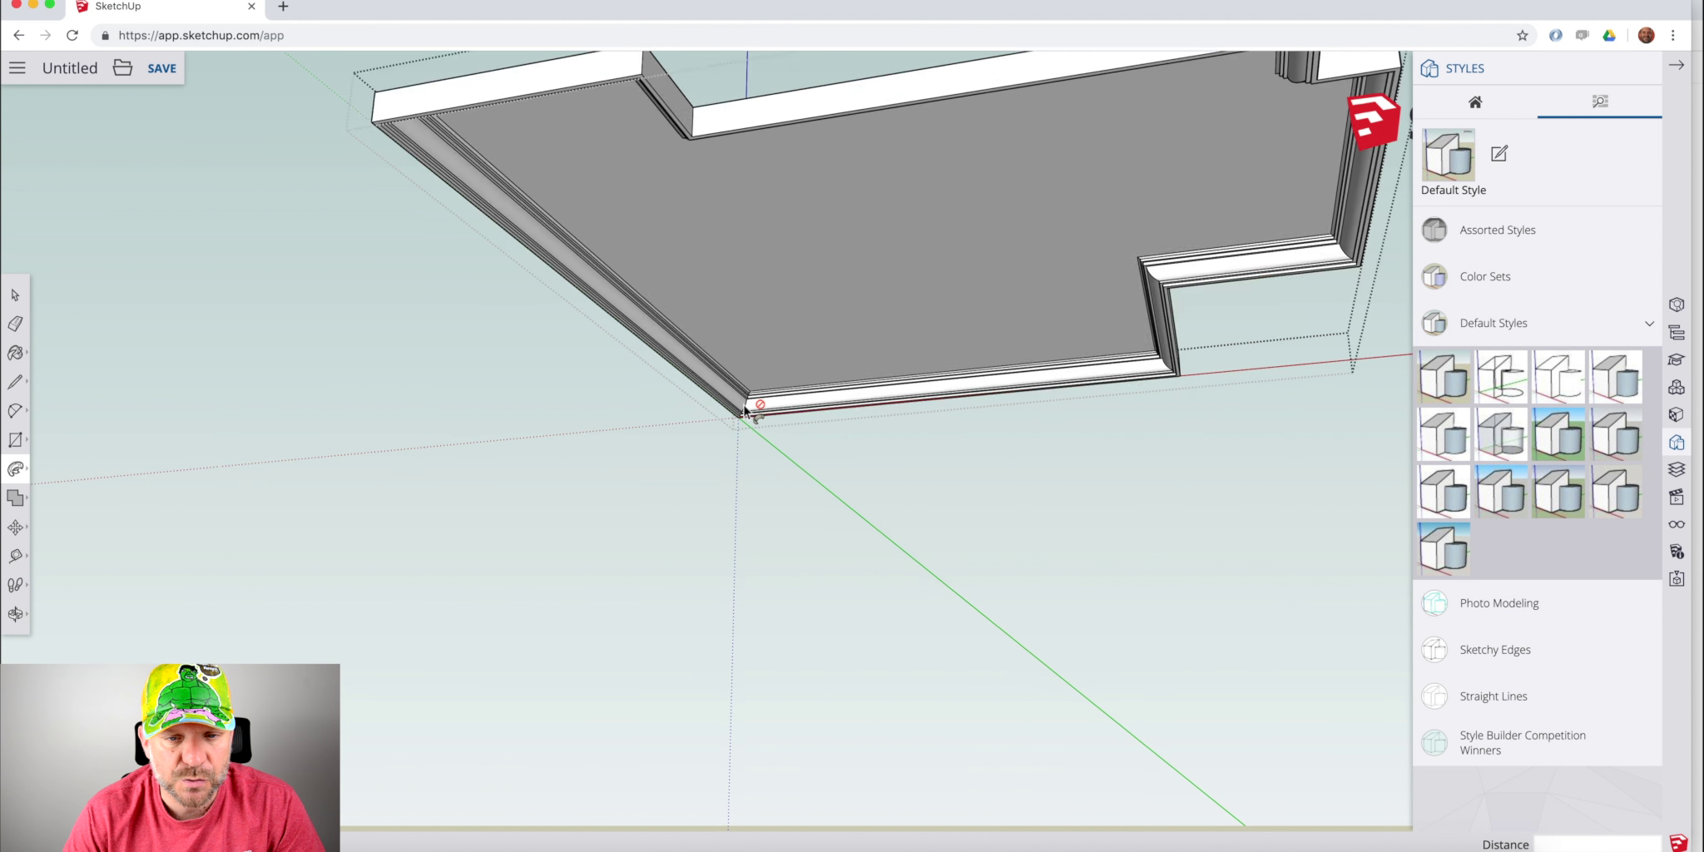
# Delete the raised floor face used as the sweep path and leave the cornice group.
pyautogui.press('space')
pyautogui.moveTo(872, 357); pyautogui.dragTo(827, 681, button='middle')
pyautogui.click(828, 682)
pyautogui.moveTo(814, 523); pyautogui.dragTo(763, 397, button='middle')
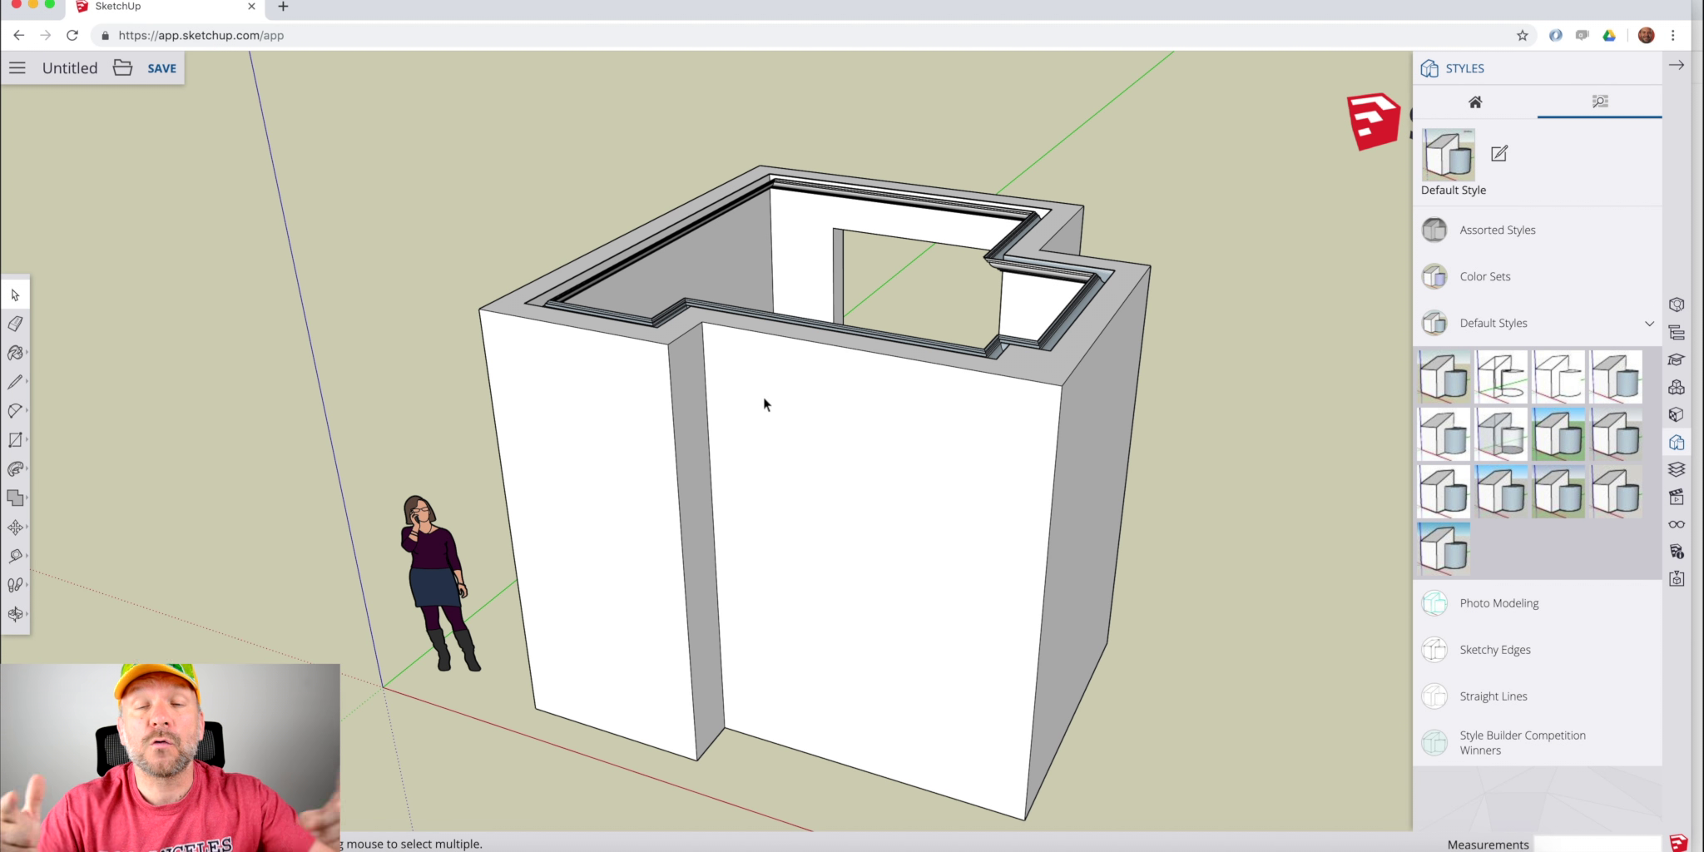
# Add vertical guides near both side edges of the doorway wall, with the one beside the projecting corner 5 cm in.
pyautogui.moveTo(649, 586); pyautogui.dragTo(924, 346, button='middle')
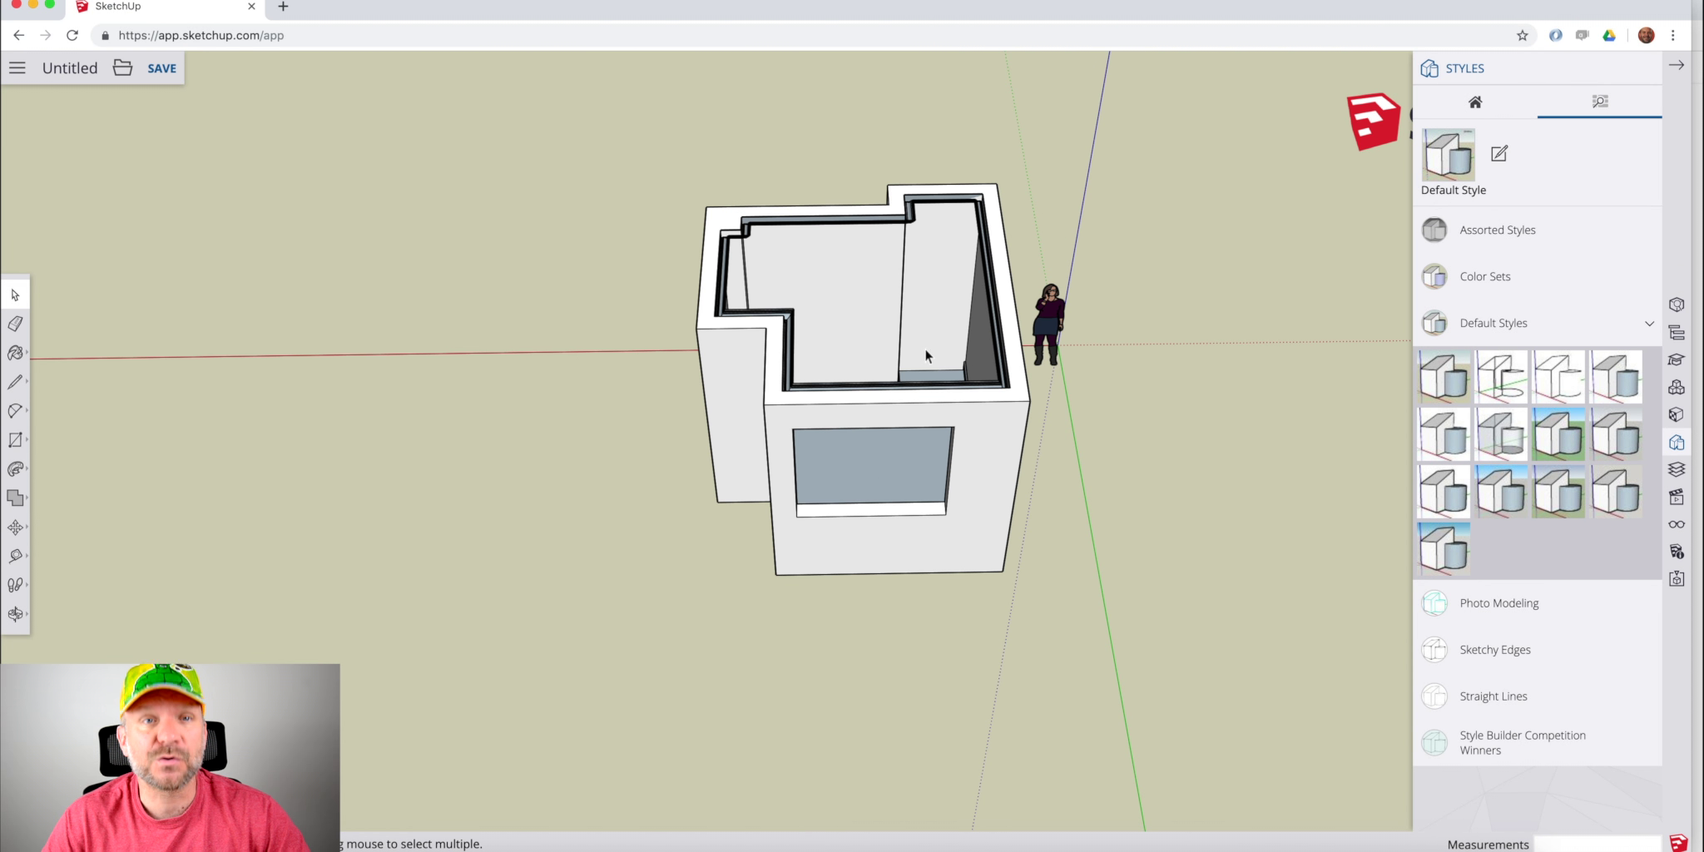
pyautogui.scroll(10, 929, 349)
pyautogui.press('t')
pyautogui.click(1097, 337)
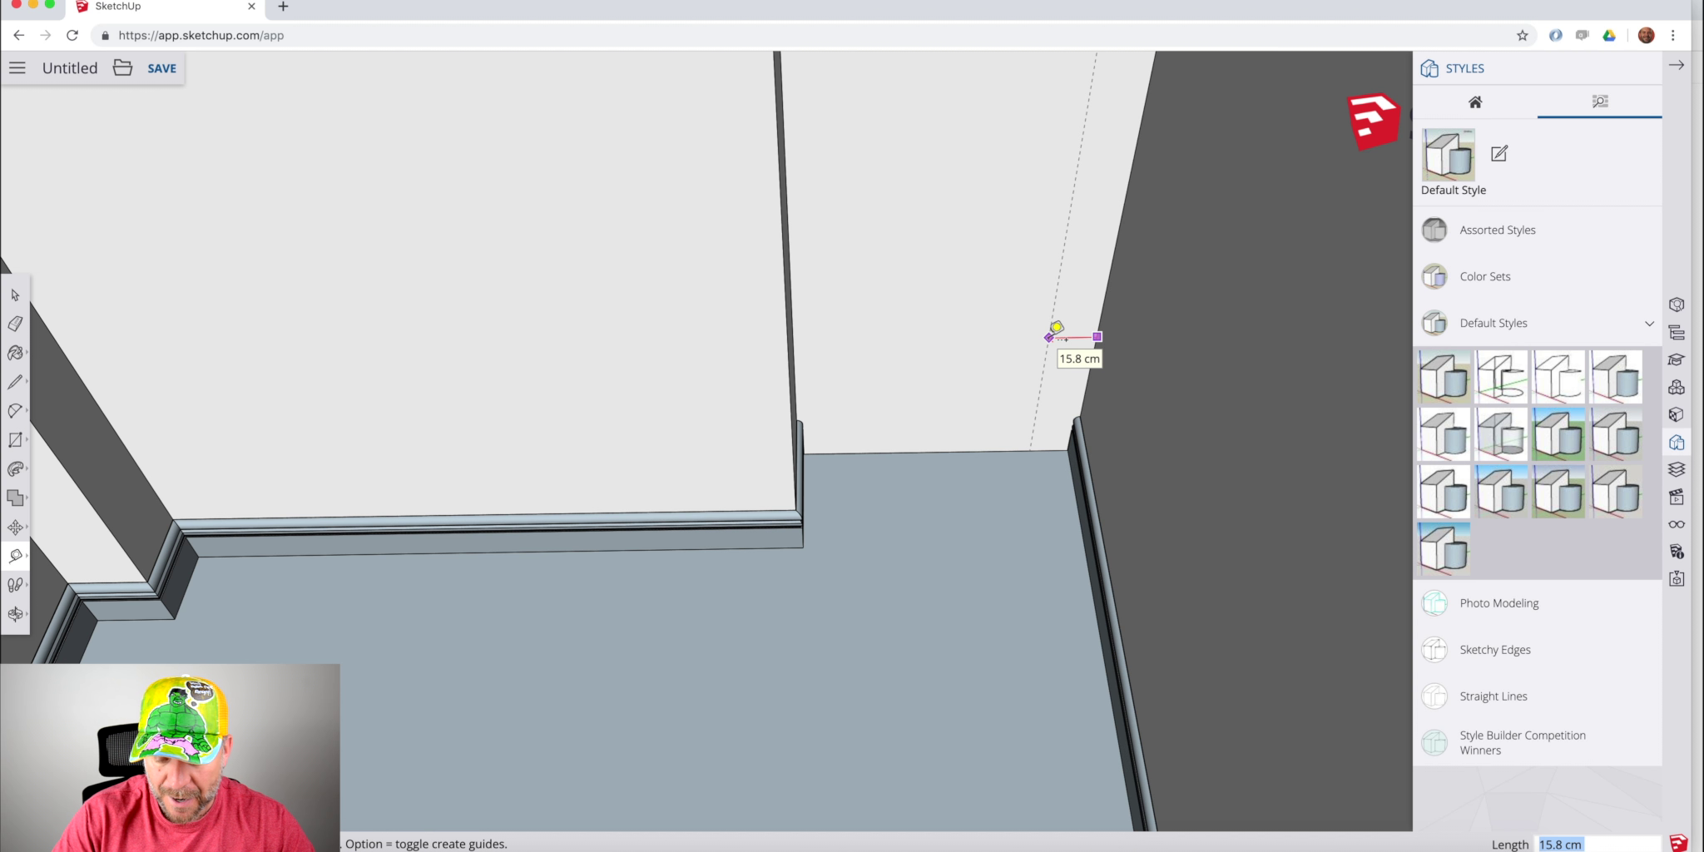
pyautogui.press('Return')
pyautogui.moveTo(1114, 305); pyautogui.dragTo(791, 305, button='middle')
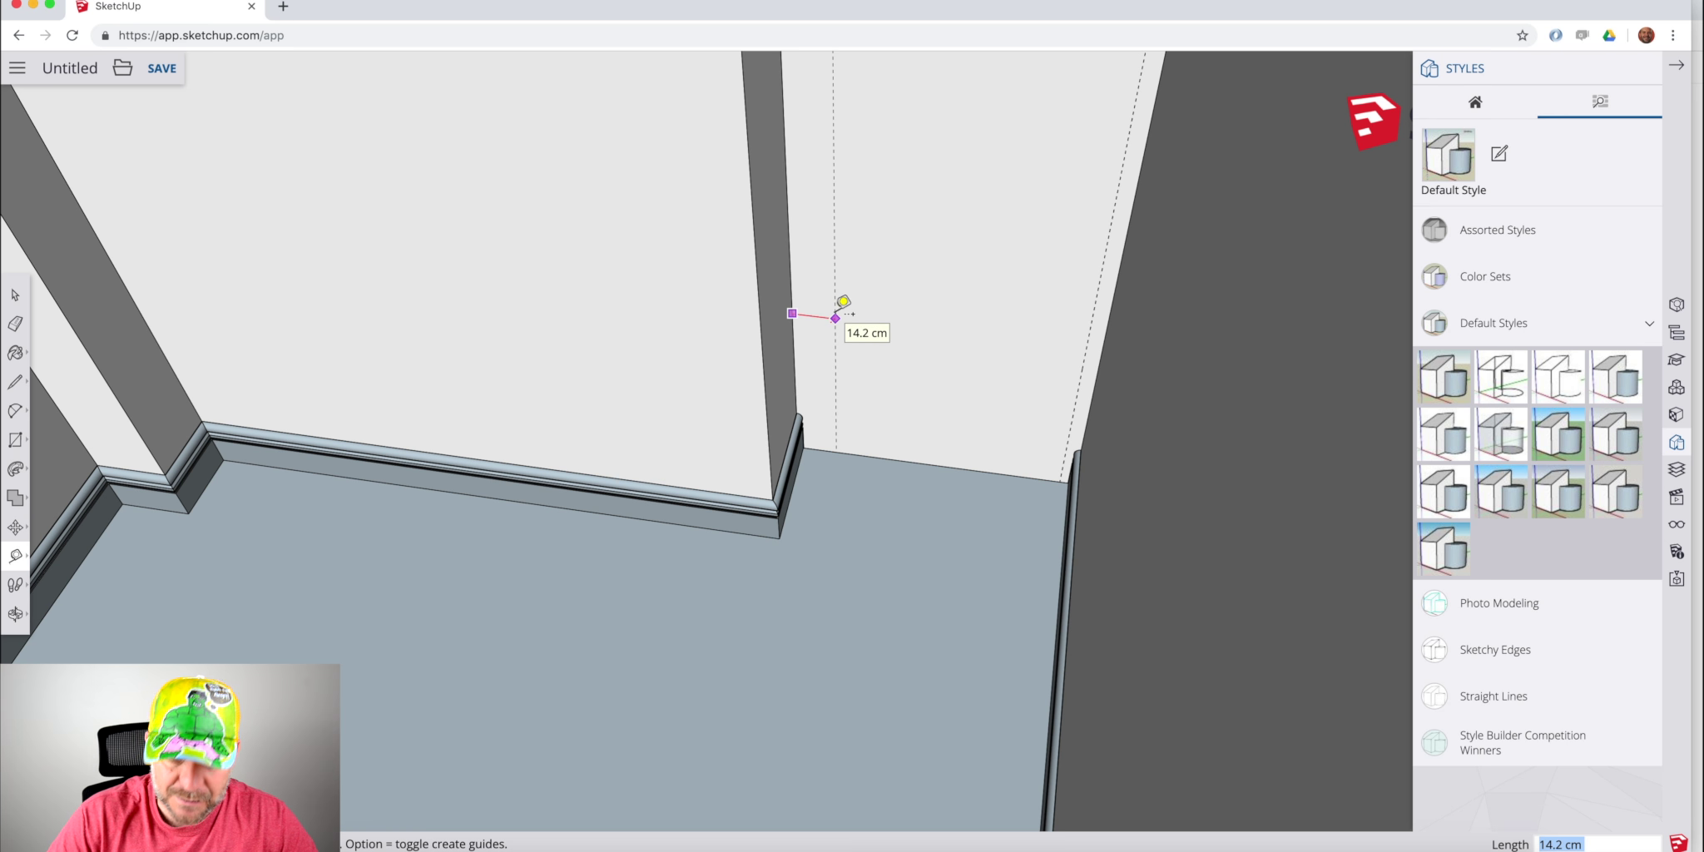
pyautogui.write('5')
pyautogui.press('Return')
pyautogui.press('b')
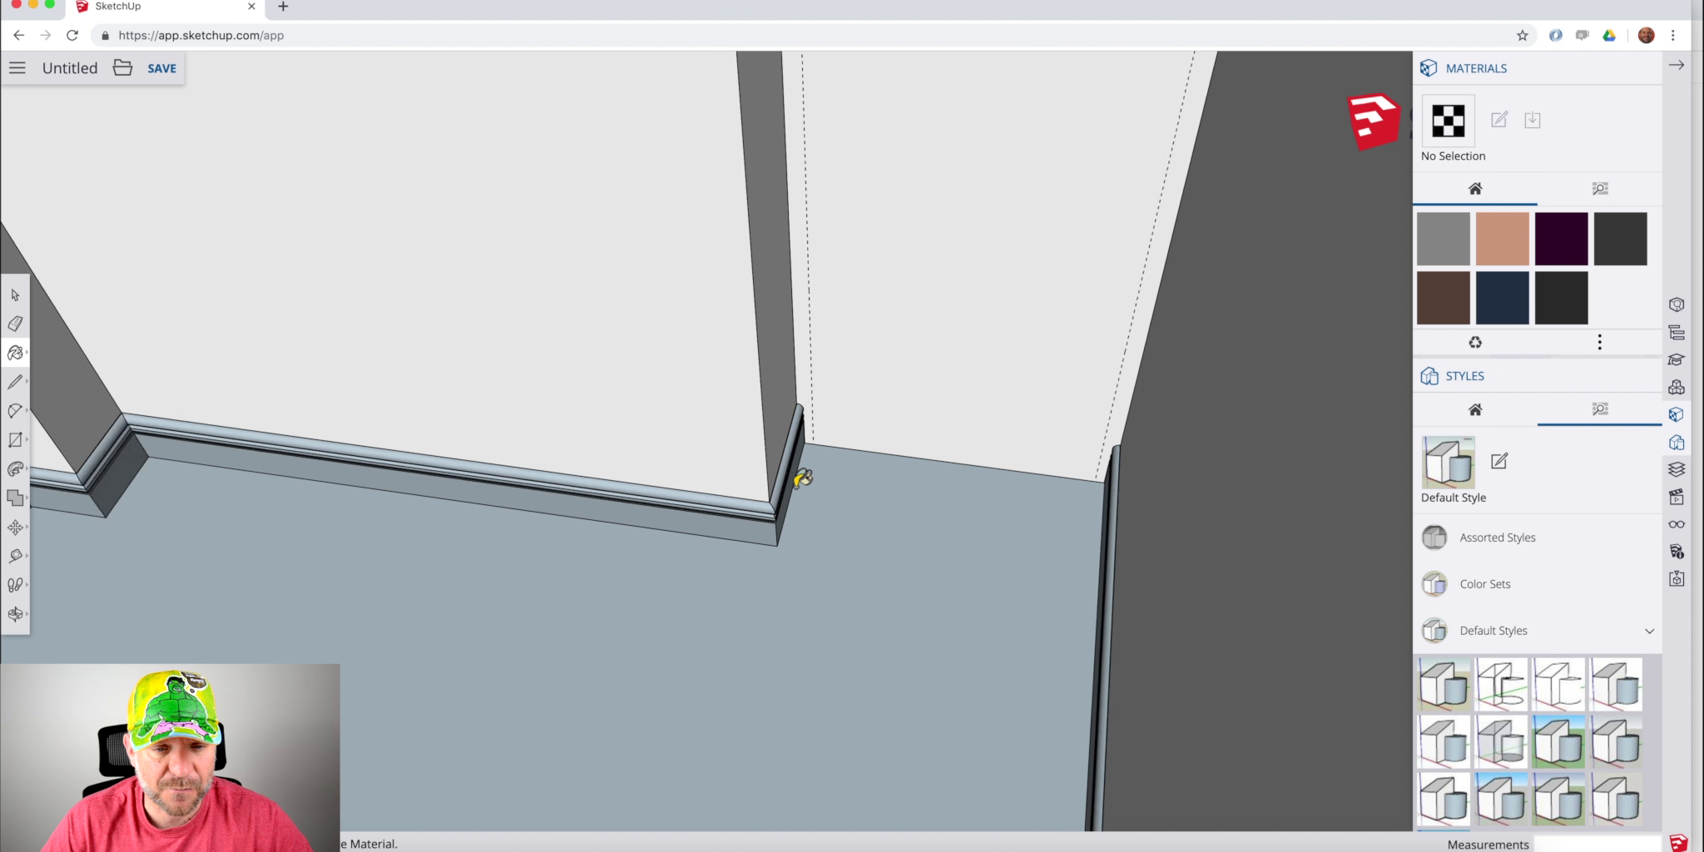
pyautogui.scroll(-3, 811, 473)
# Open the wall group for editing and keep the rest of the model displayed while editing it.
pyautogui.press('space')
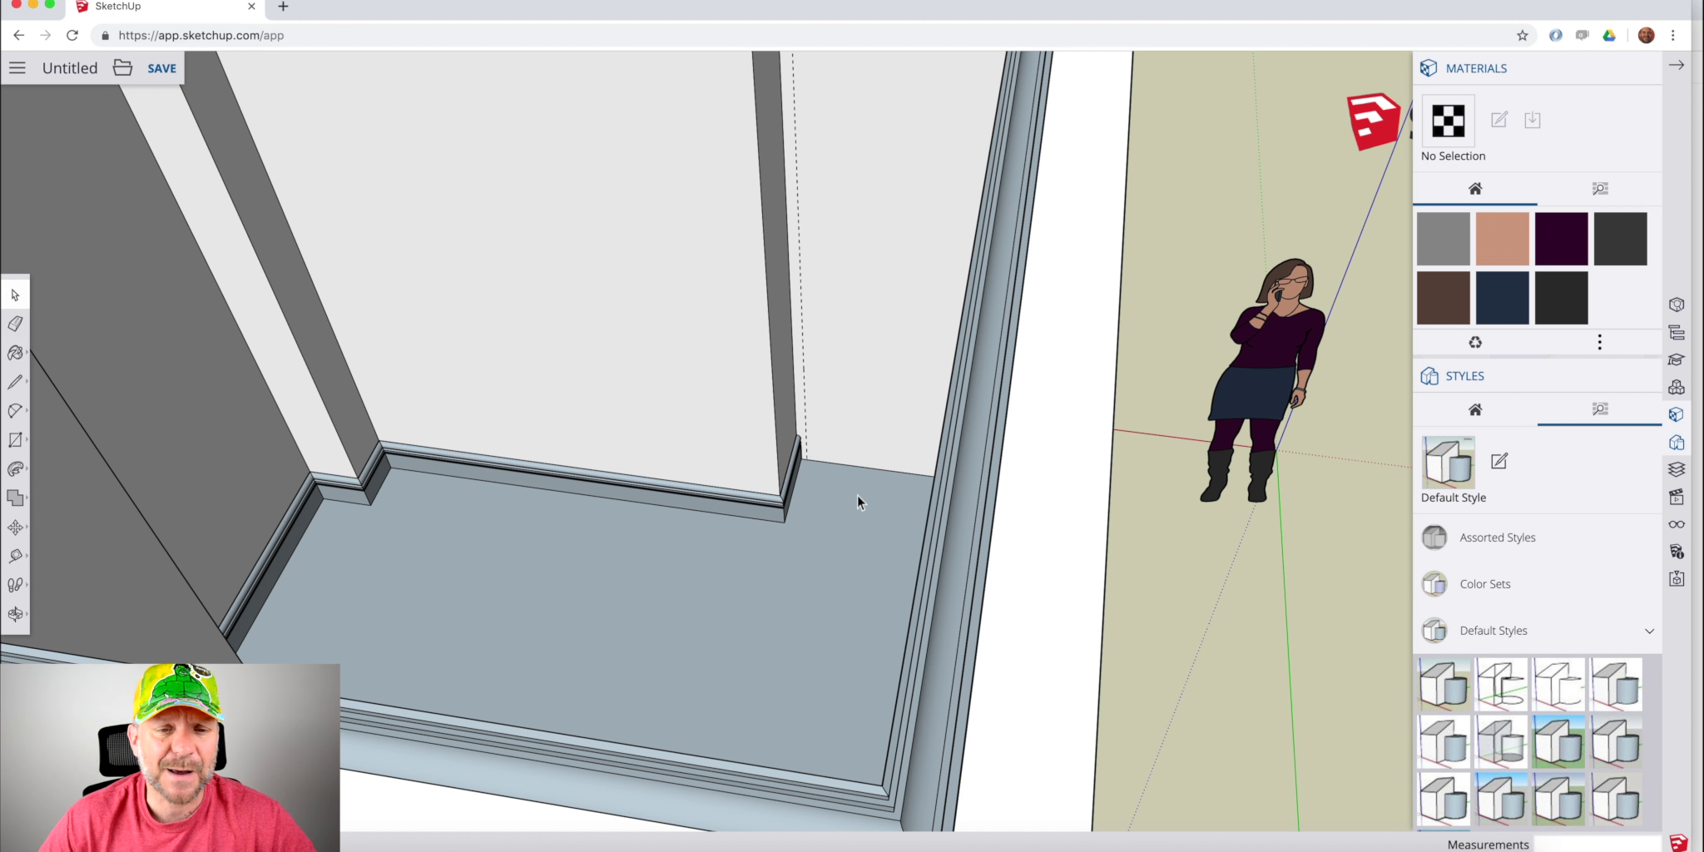
pyautogui.doubleClick(856, 319)
pyautogui.press('r')
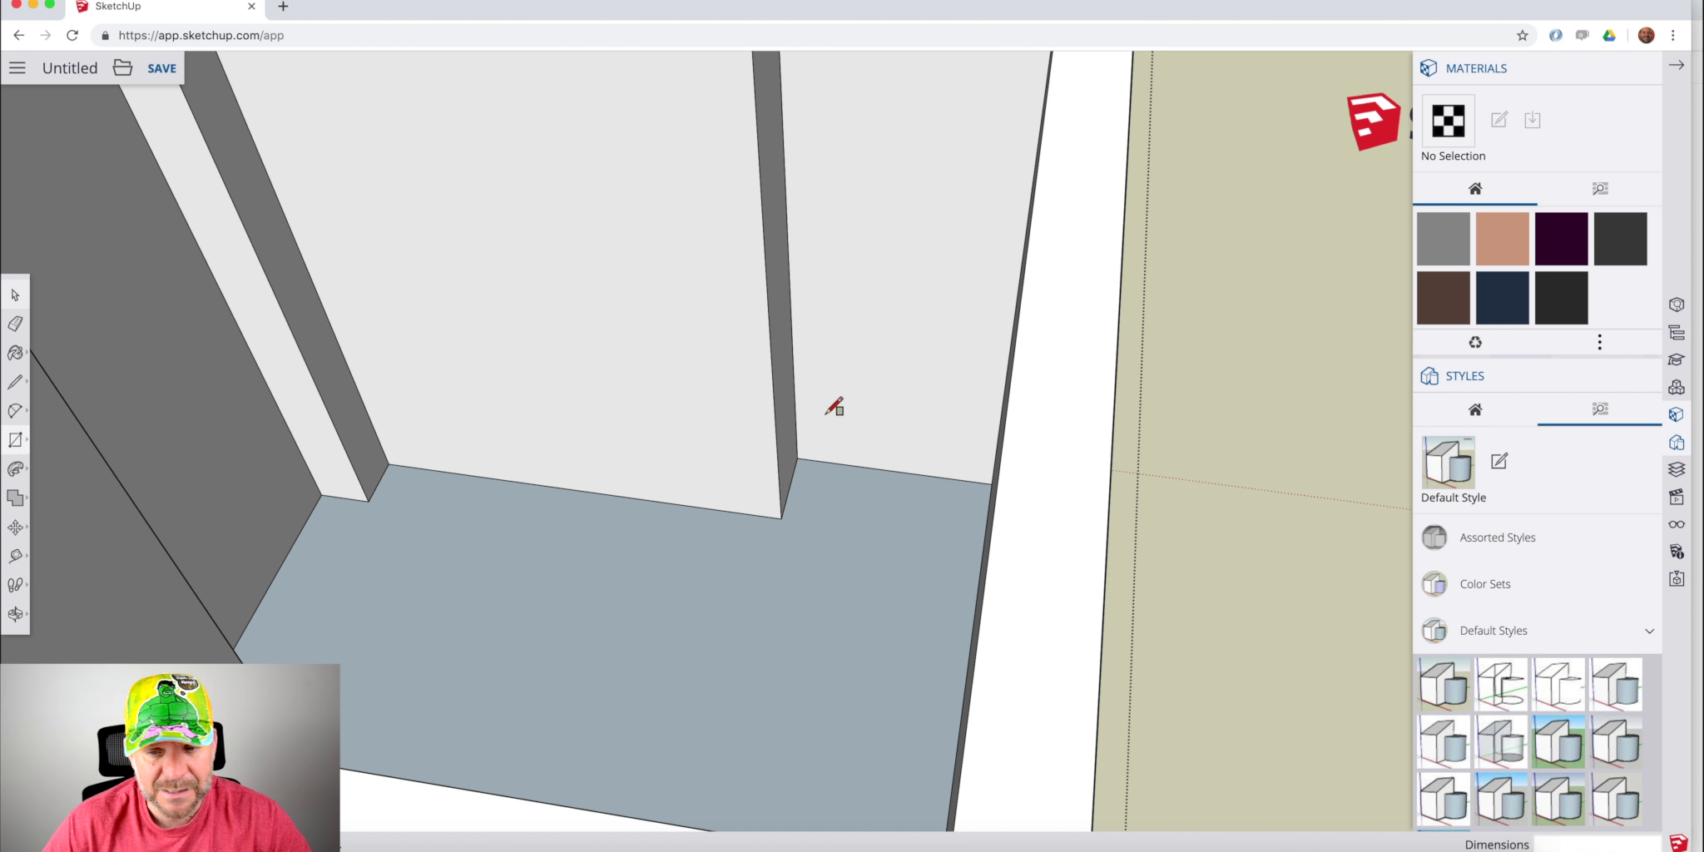
pyautogui.click(1677, 527)
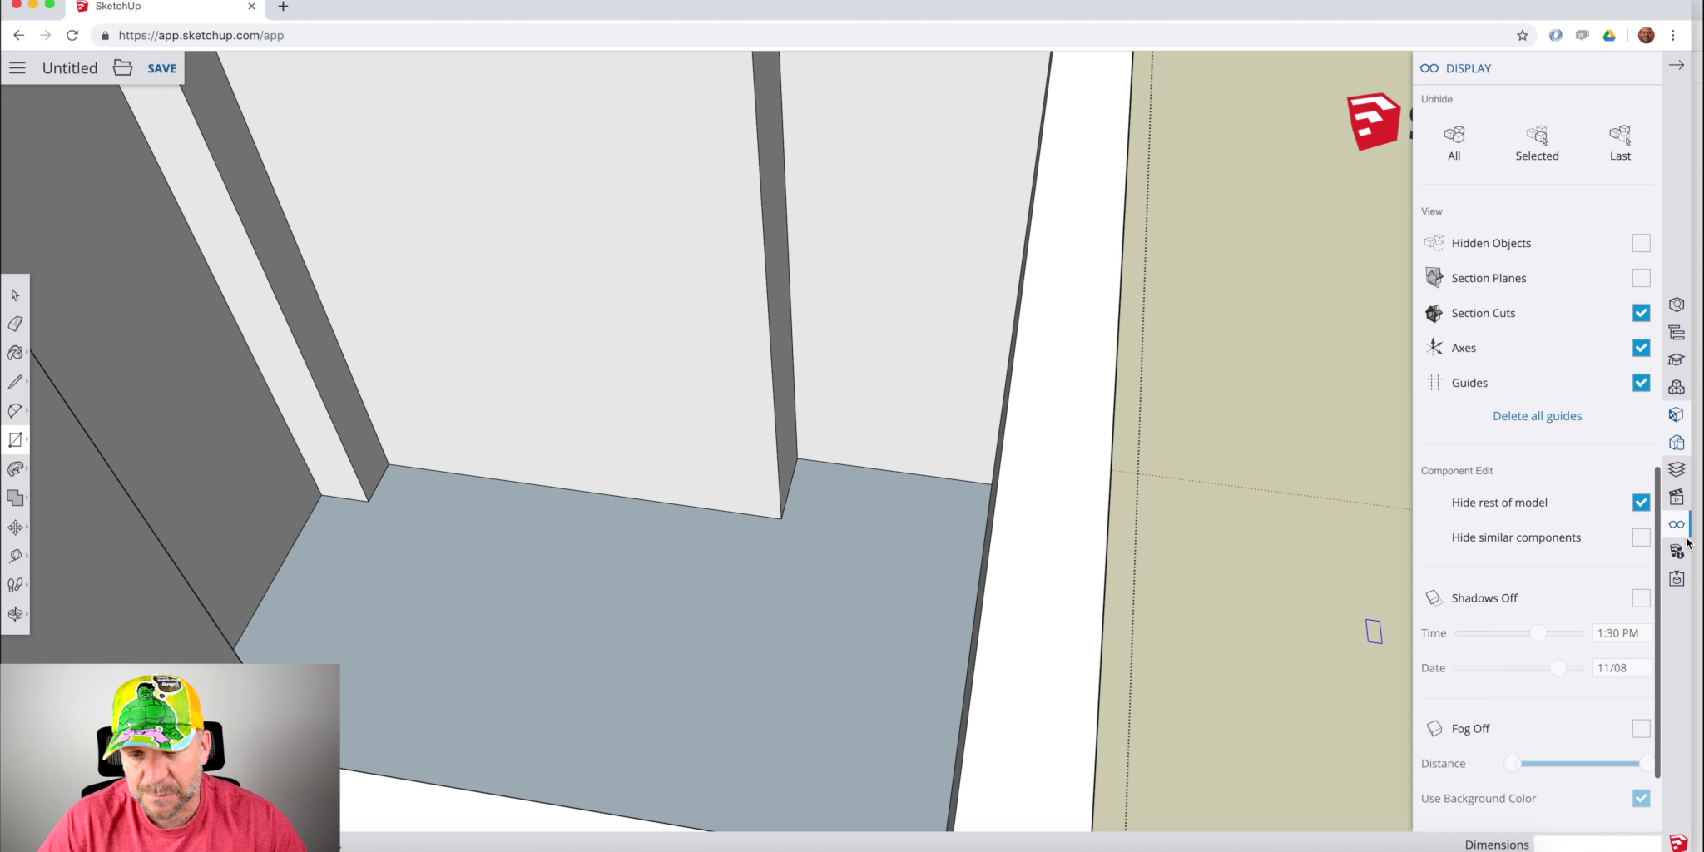
pyautogui.click(1640, 503)
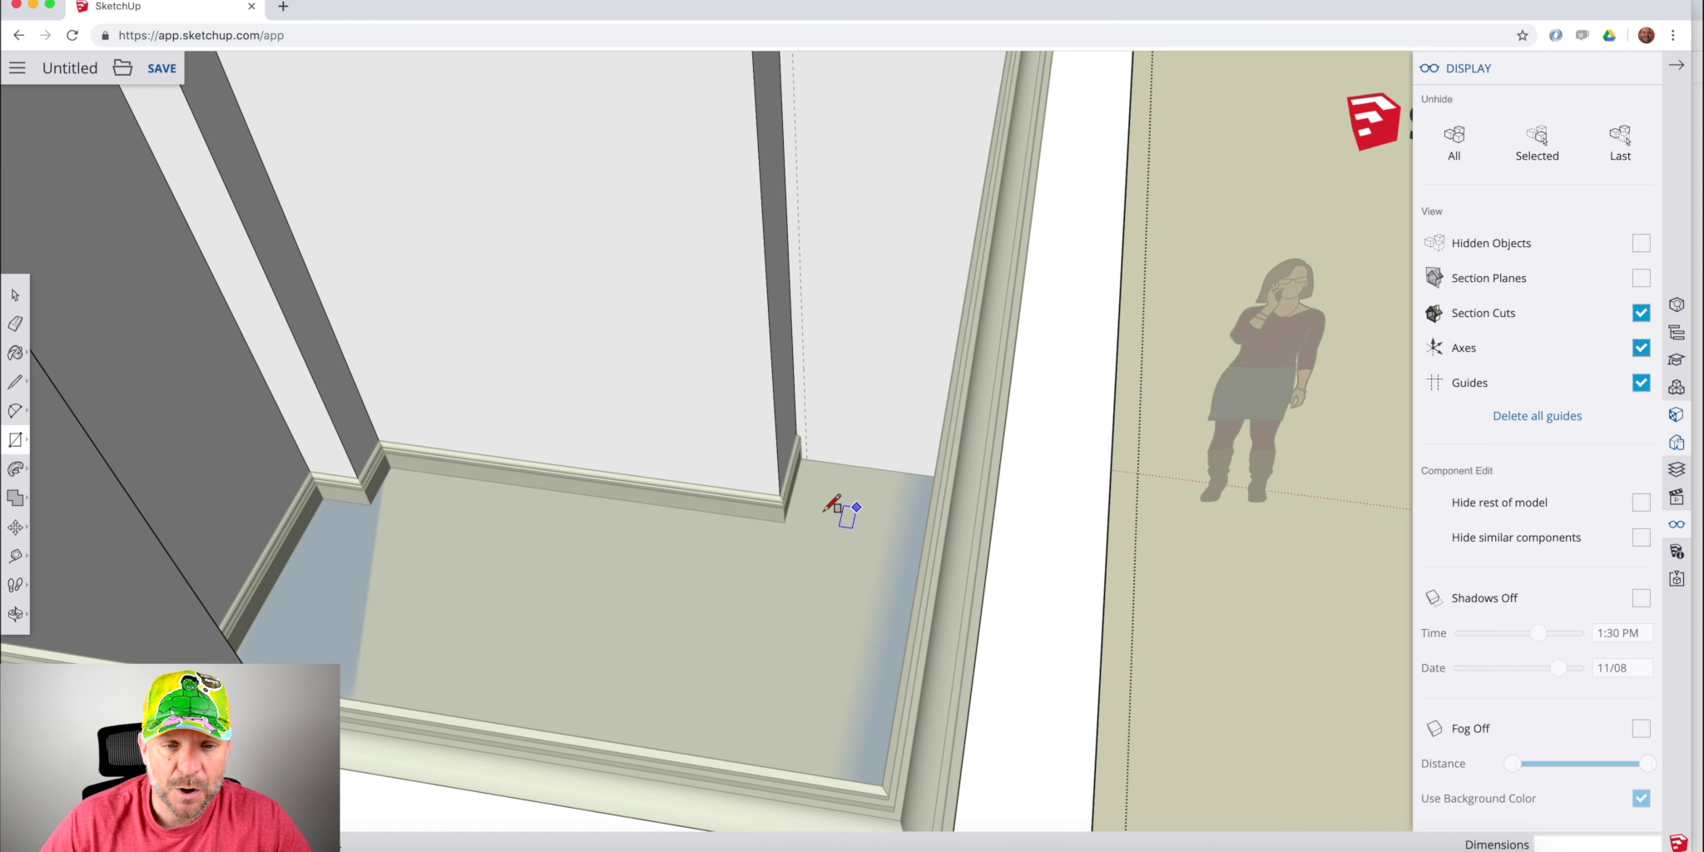
# Draw a doorway rectangle 200 cm high from the floor, spanning between the two vertical guides.
pyautogui.scroll(5, 812, 457)
pyautogui.click(804, 462)
pyautogui.scroll(2, 1089, 333)
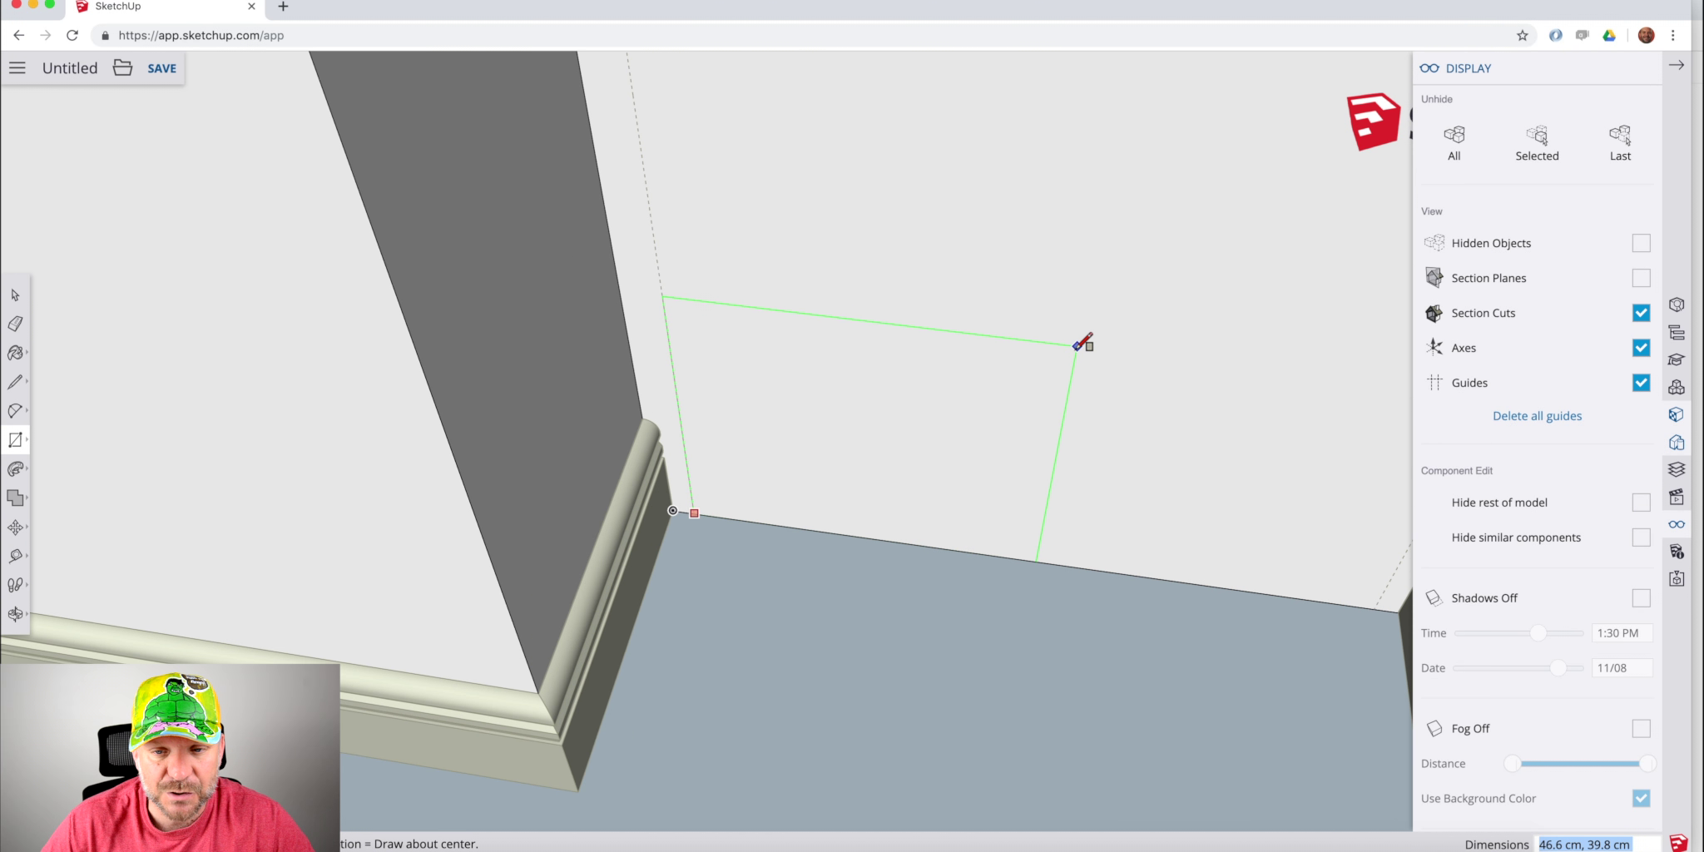
pyautogui.scroll(-6, 1084, 341)
pyautogui.scroll(4, 924, 589)
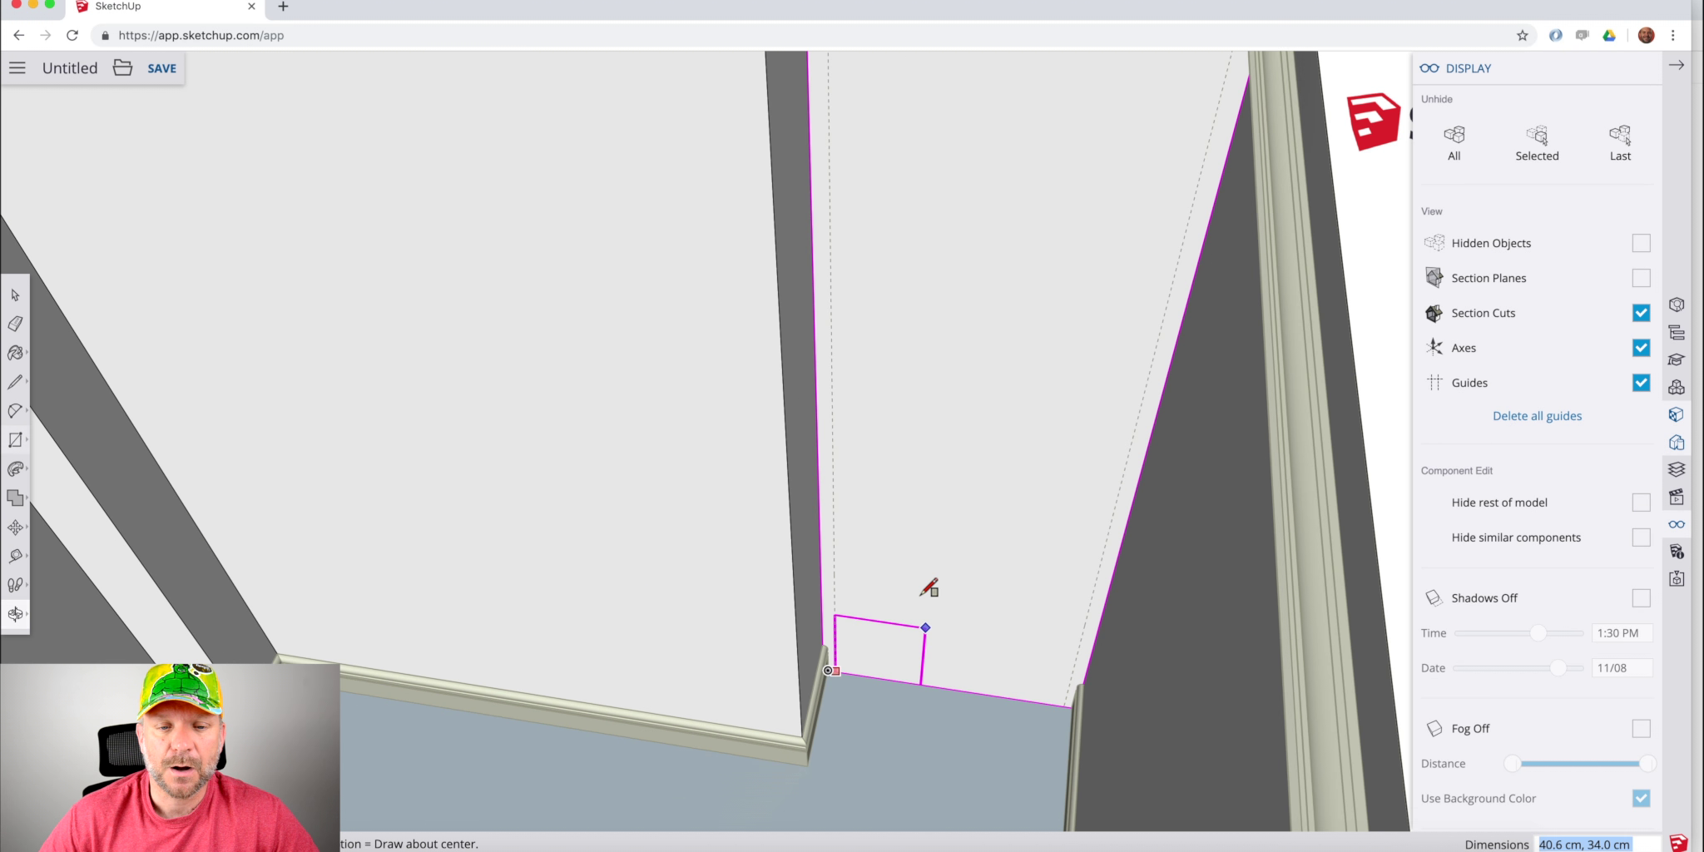
pyautogui.scroll(2, 922, 441)
pyautogui.scroll(-5, 928, 443)
pyautogui.scroll(5, 959, 410)
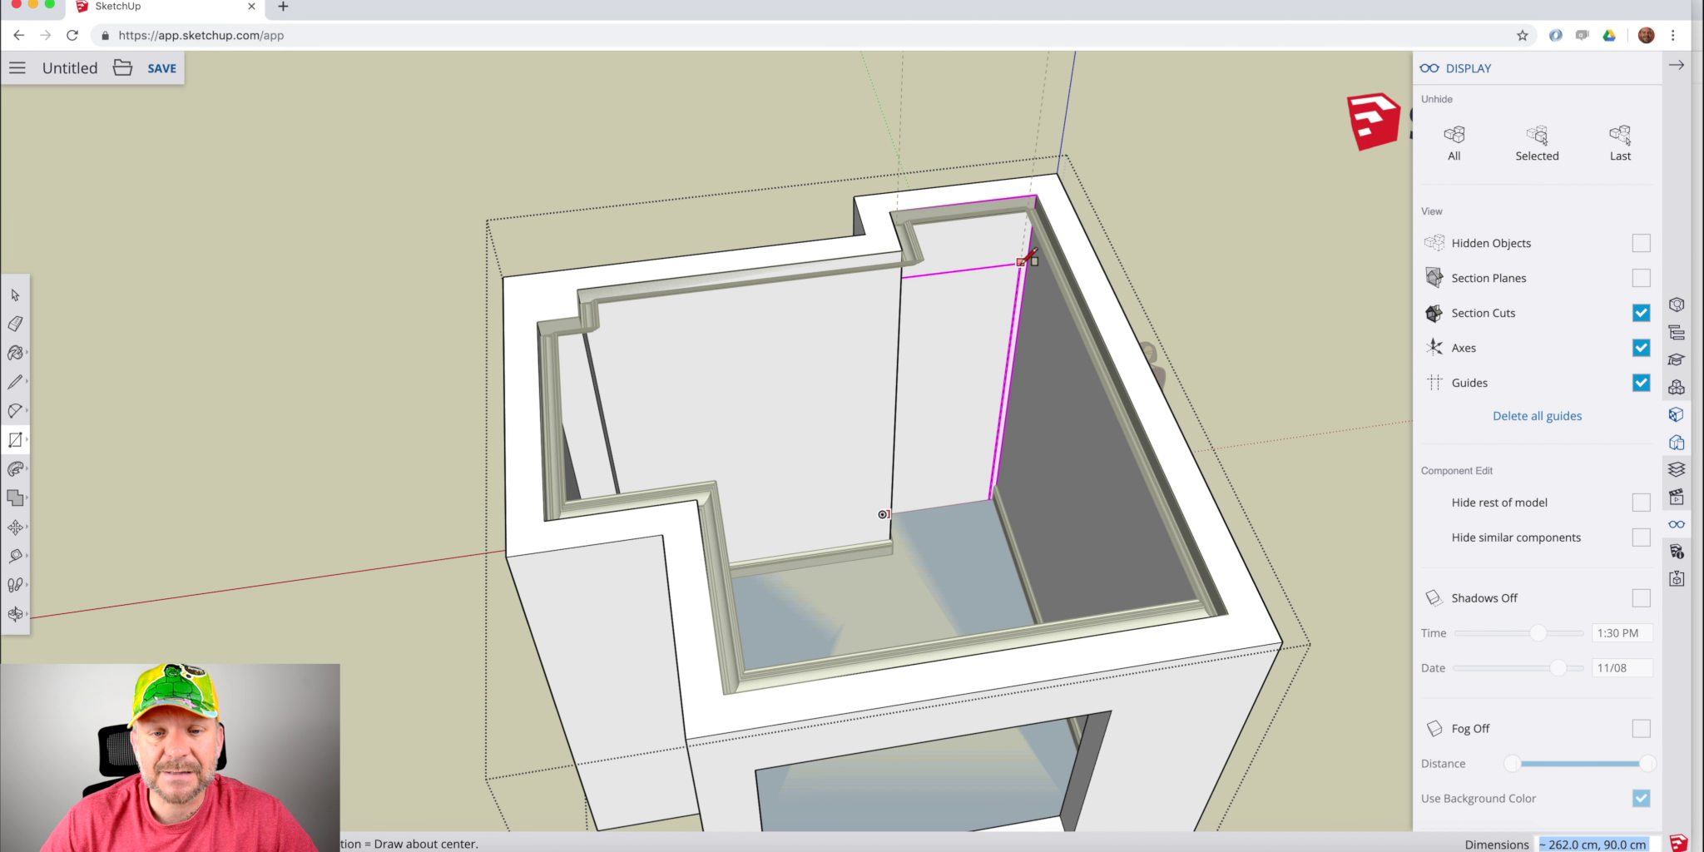
pyautogui.click(1025, 261)
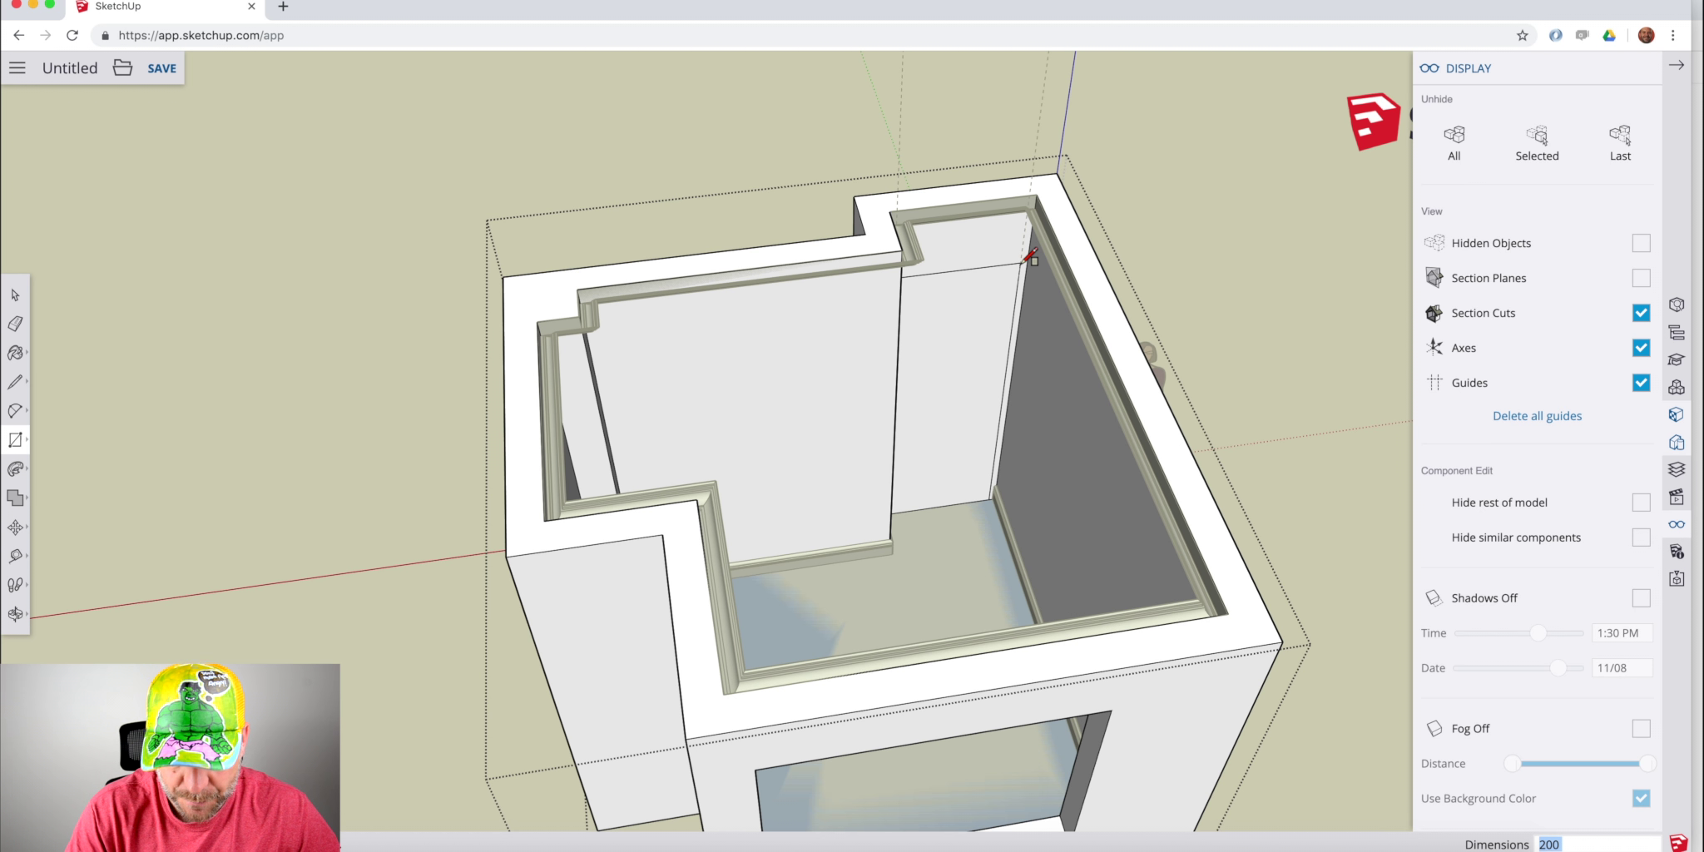
# Push the doorway face 20 cm through the wall to cut the opening, and leave the wall group.
pyautogui.moveTo(1019, 254); pyautogui.dragTo(844, 380, button='middle')
pyautogui.press('p')
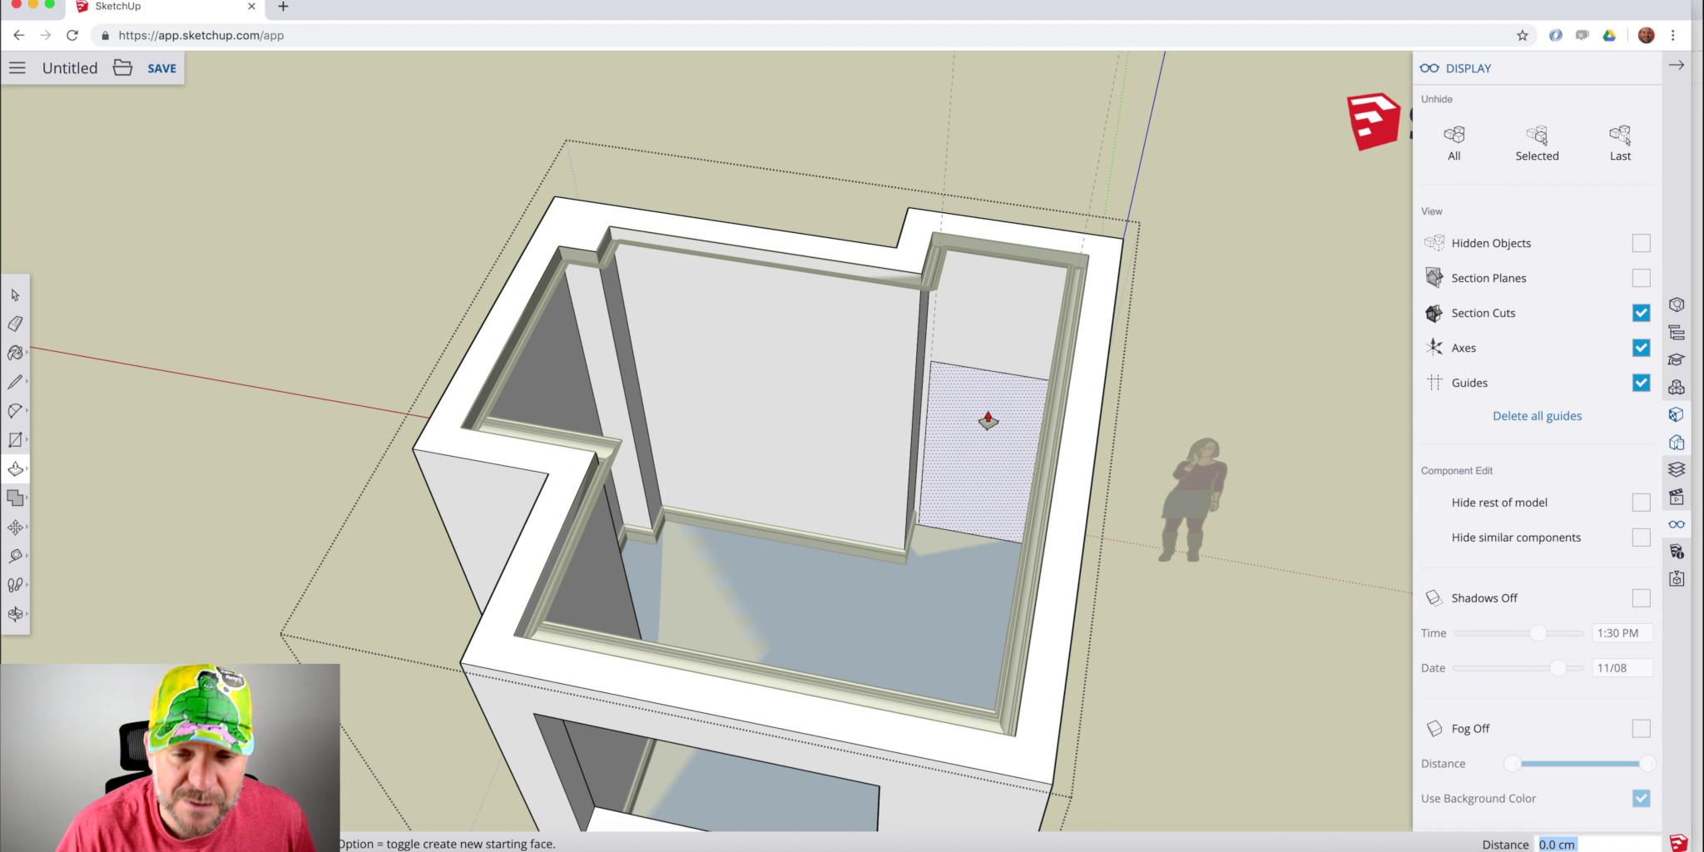
pyautogui.click(1065, 238)
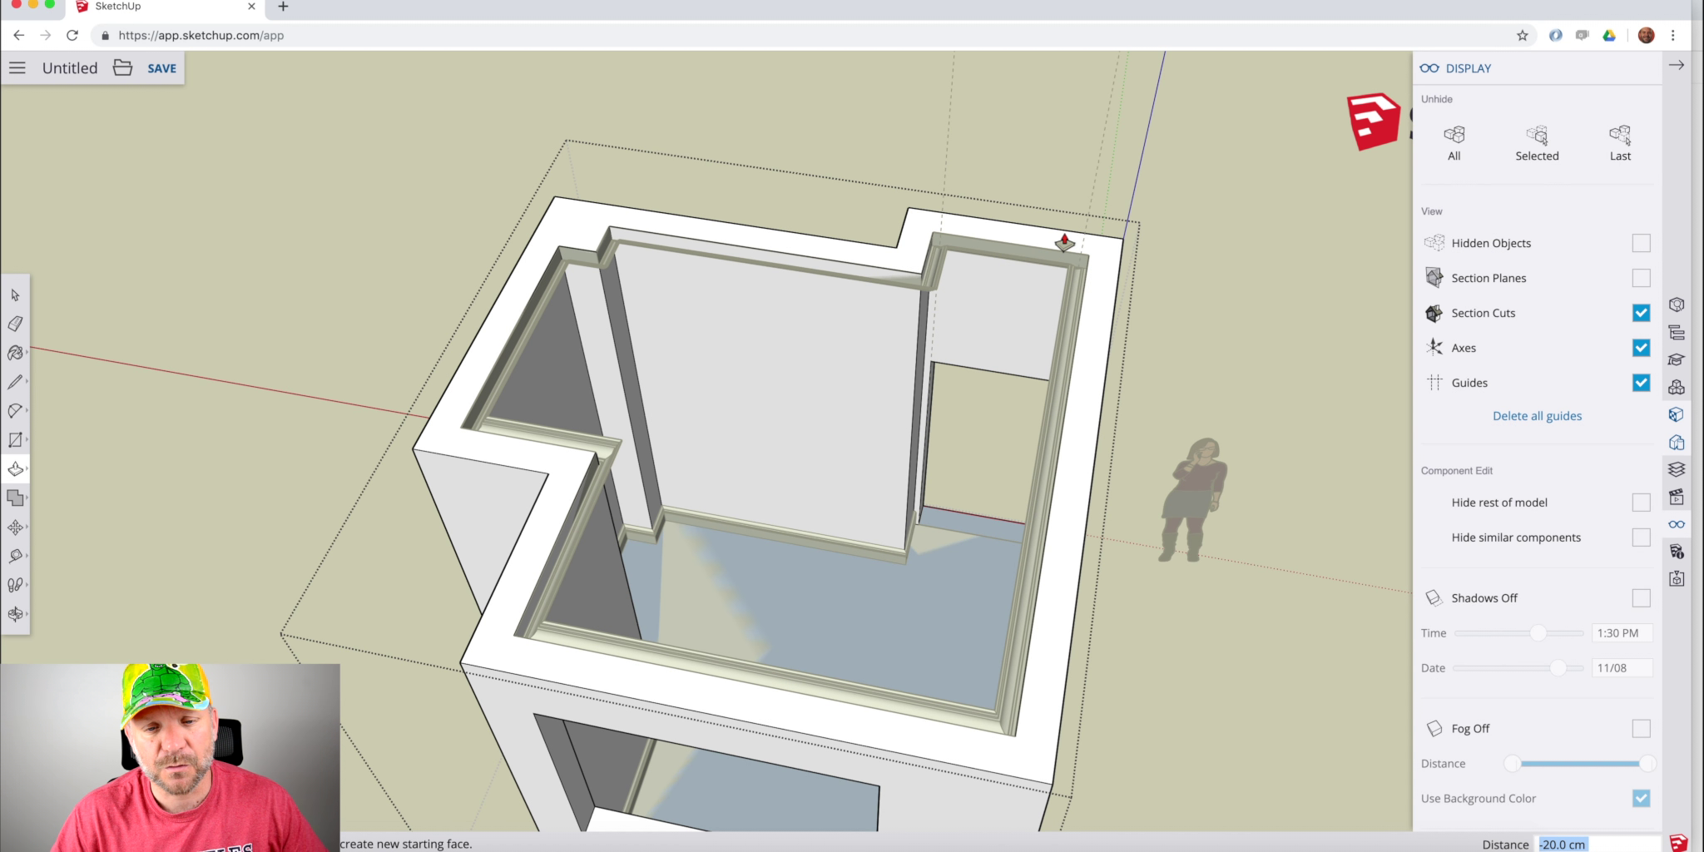
pyautogui.press('space')
pyautogui.click(1003, 391)
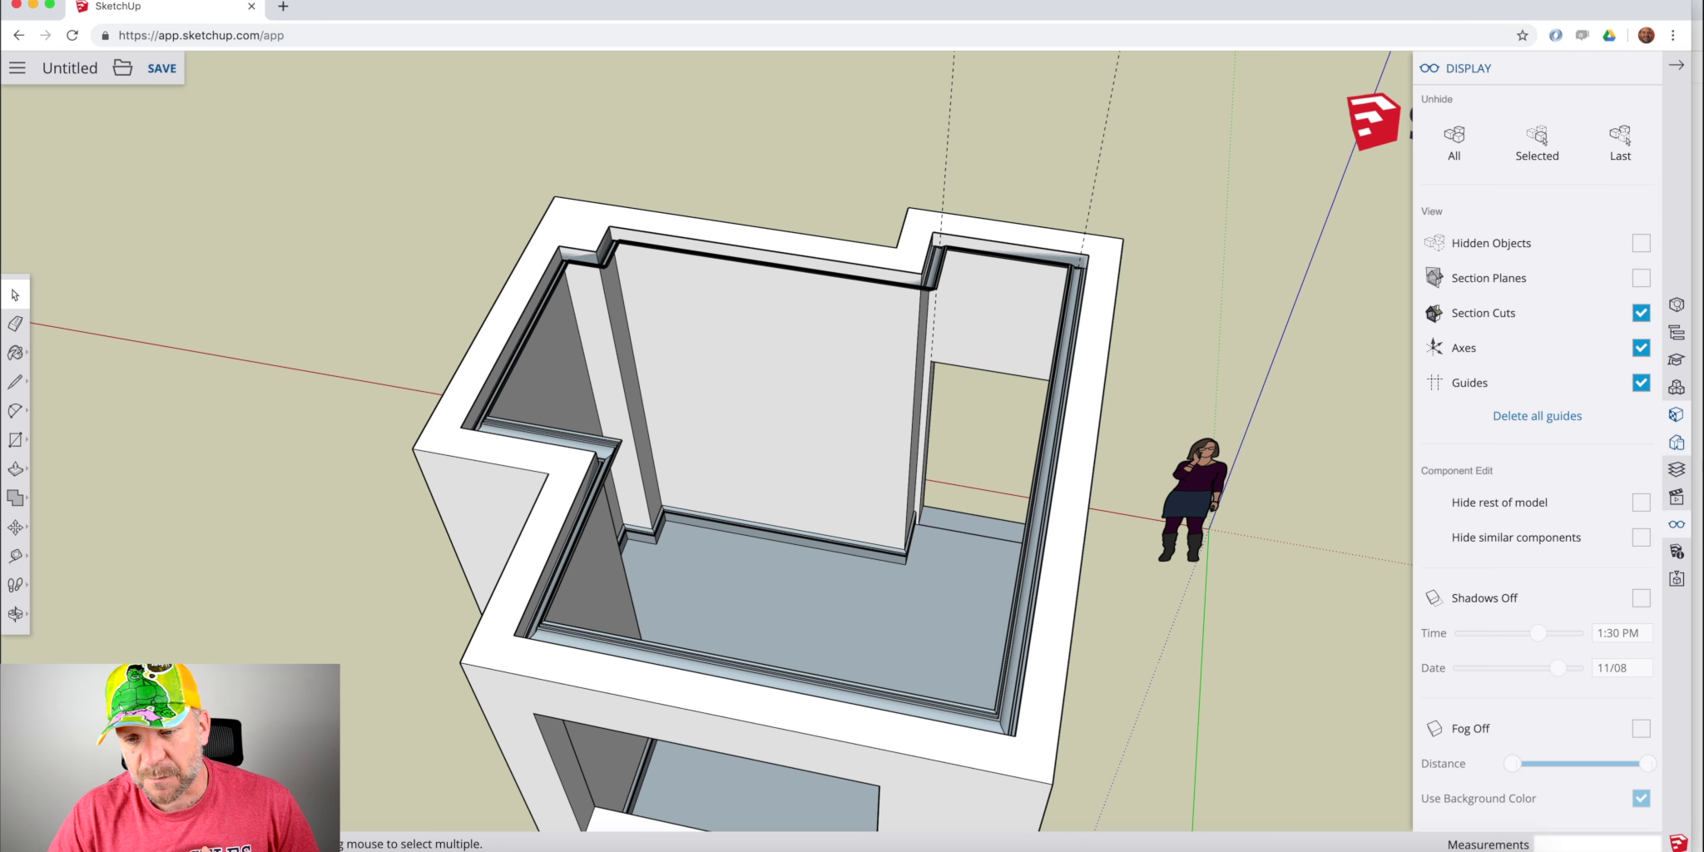
pyautogui.scroll(5, 1531, 519)
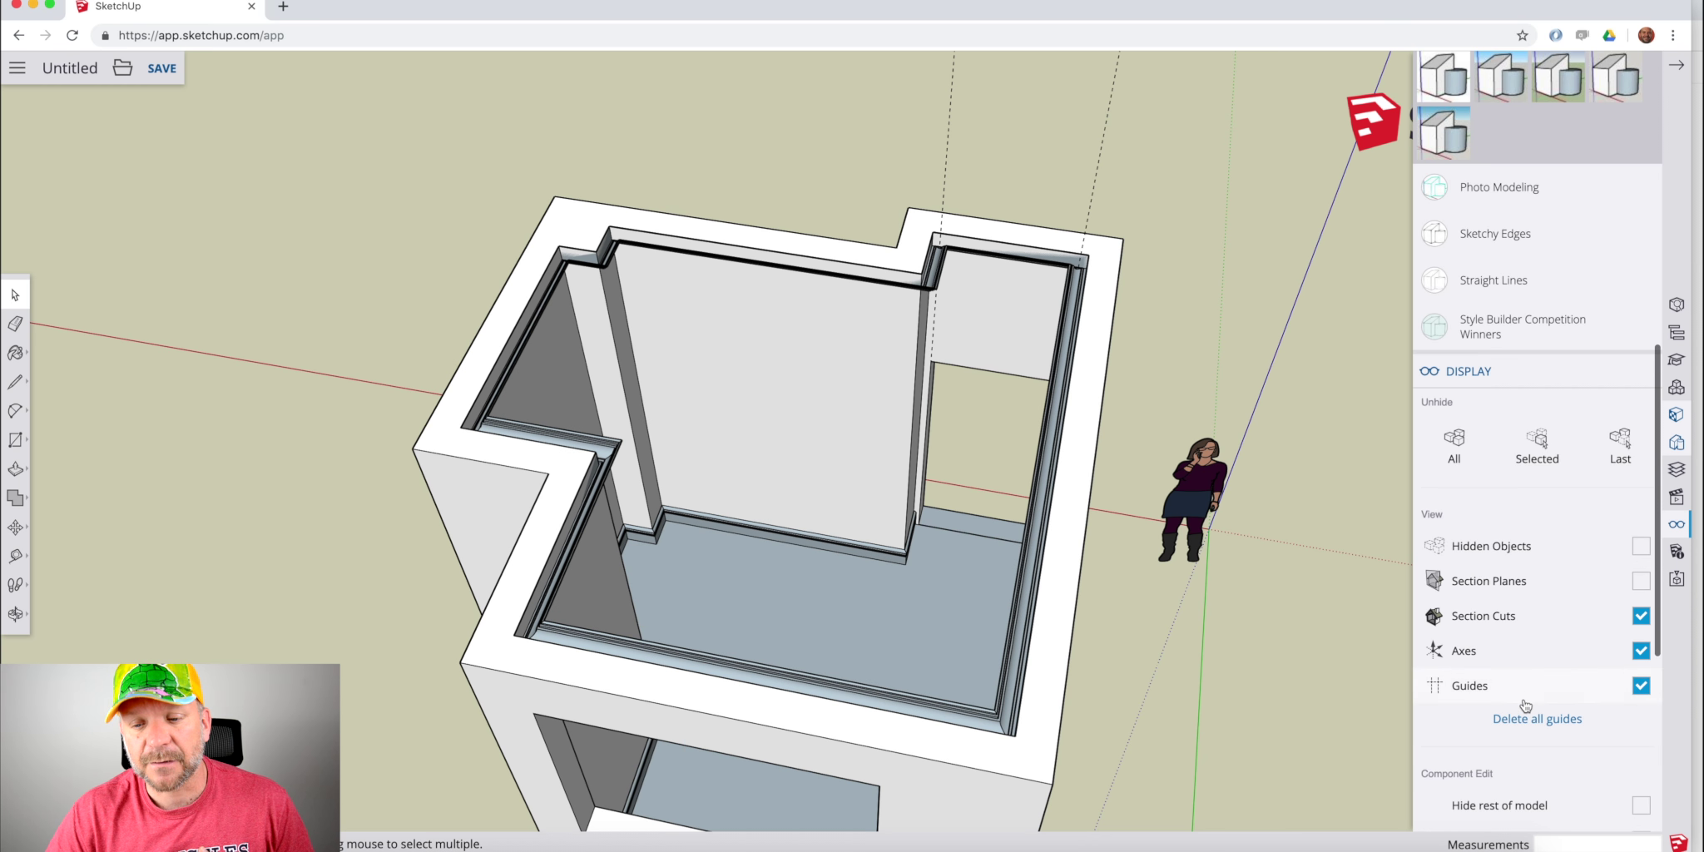
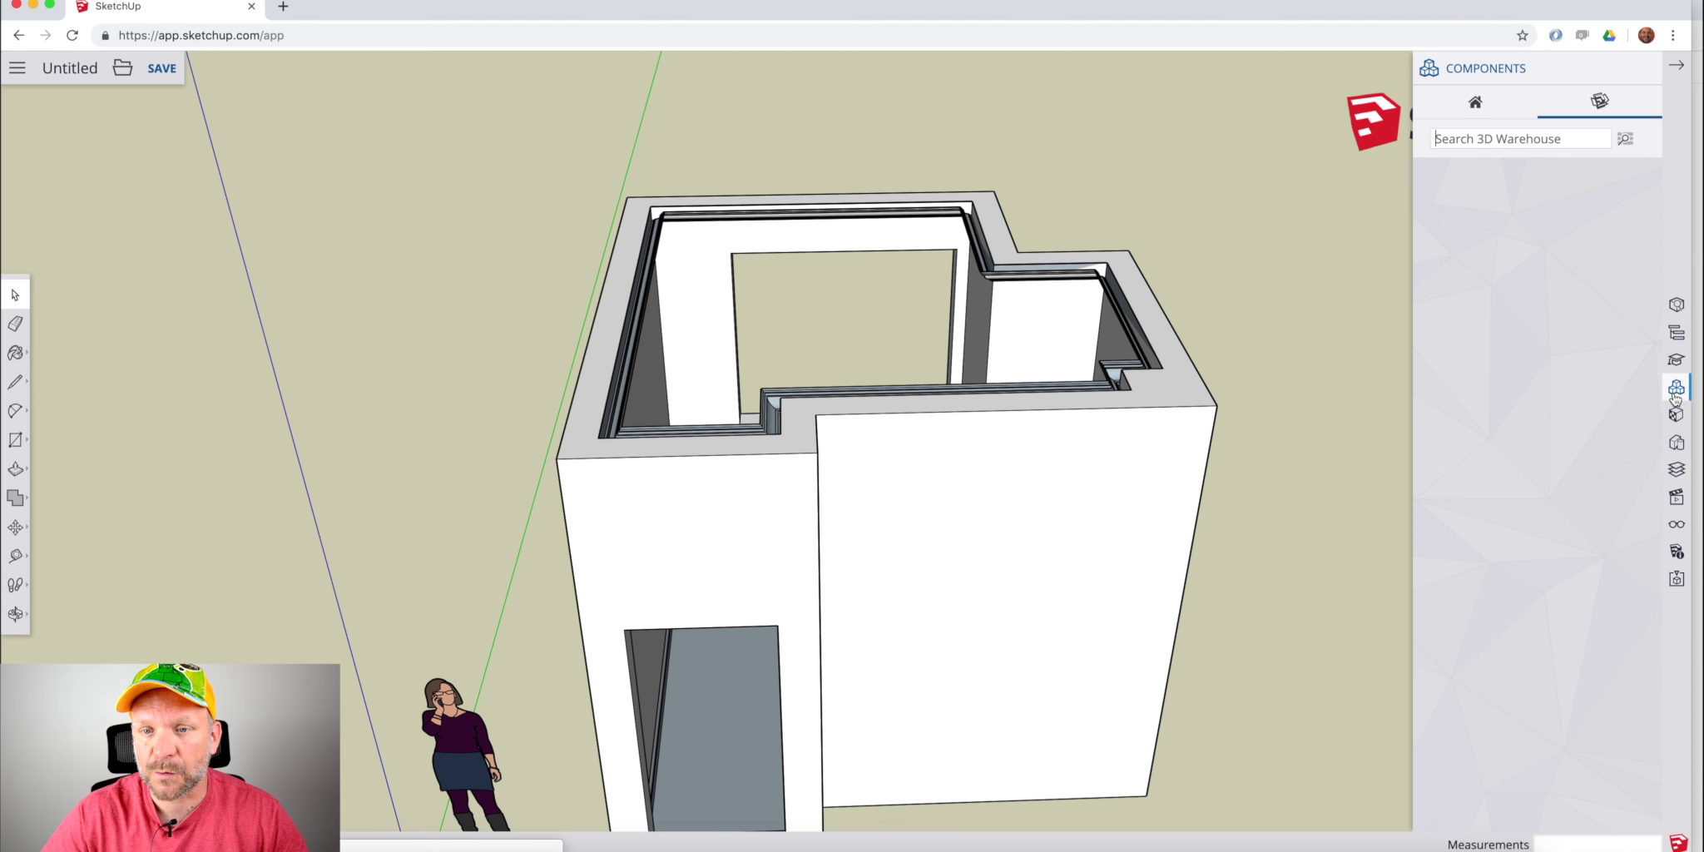
# Search 3D Warehouse for "baignoire" components.
pyautogui.click(1475, 101)
pyautogui.click(1598, 104)
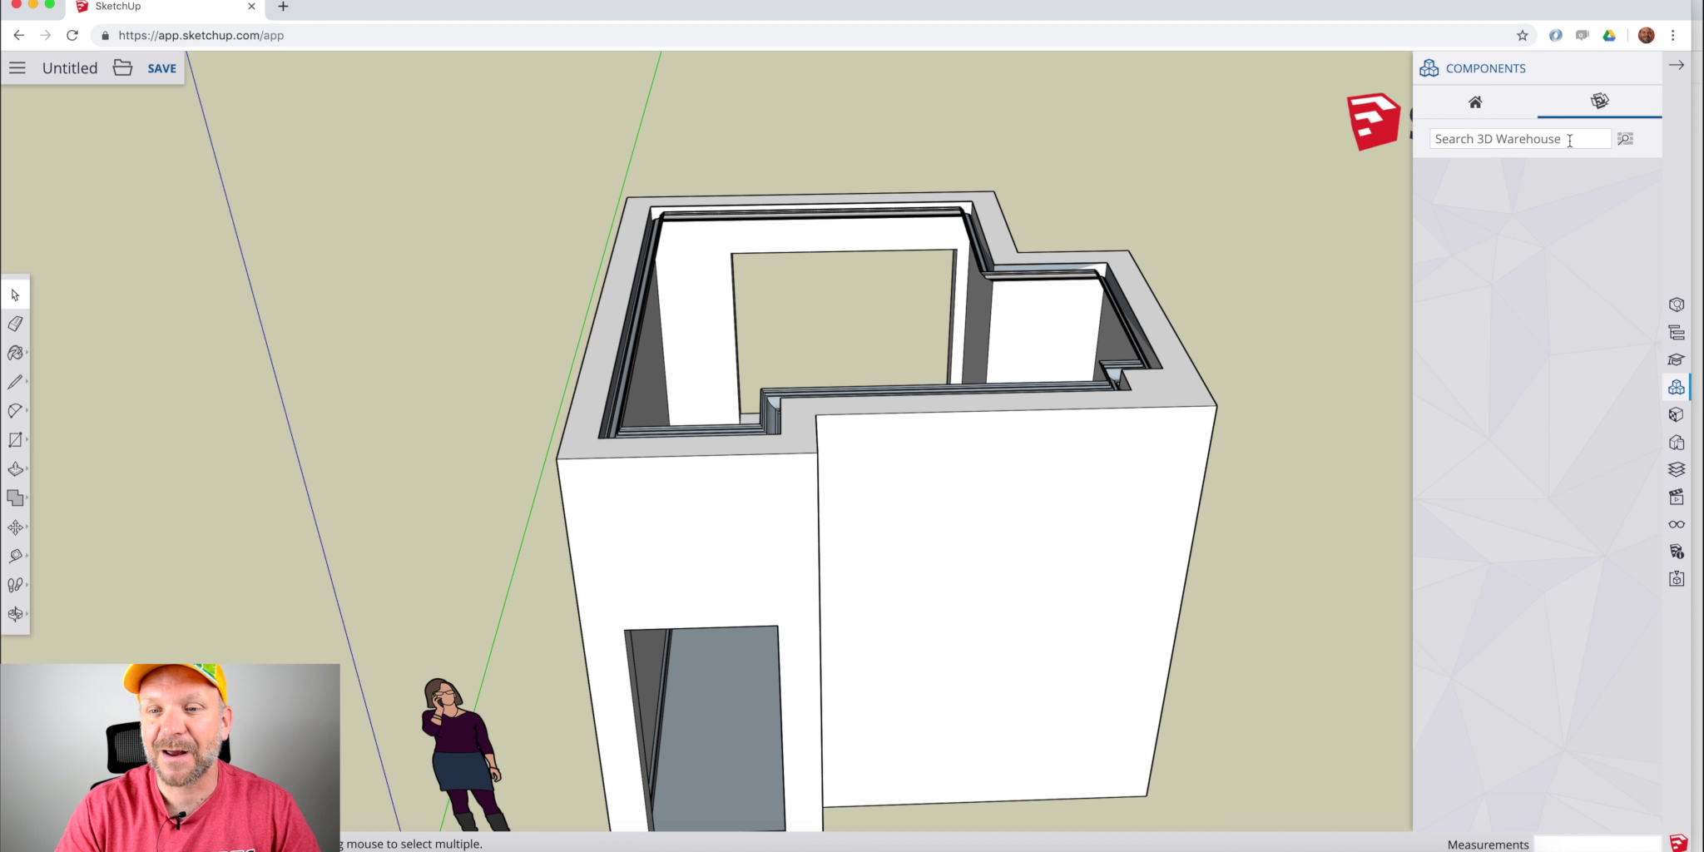
pyautogui.write('b')
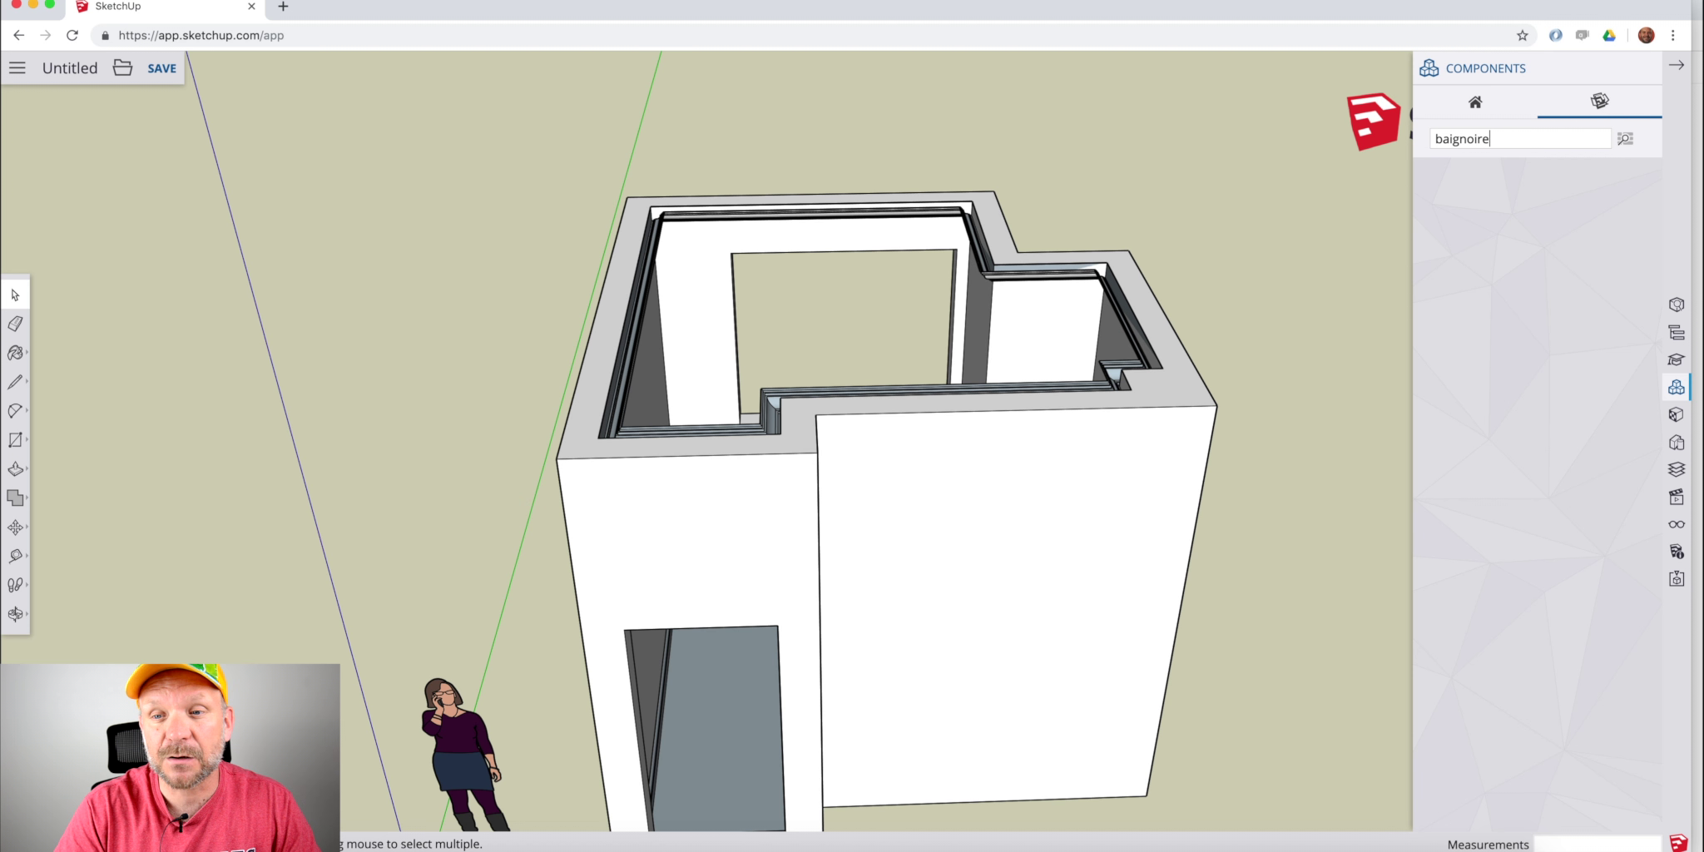
pyautogui.write('aignoire')
pyautogui.press('Return')
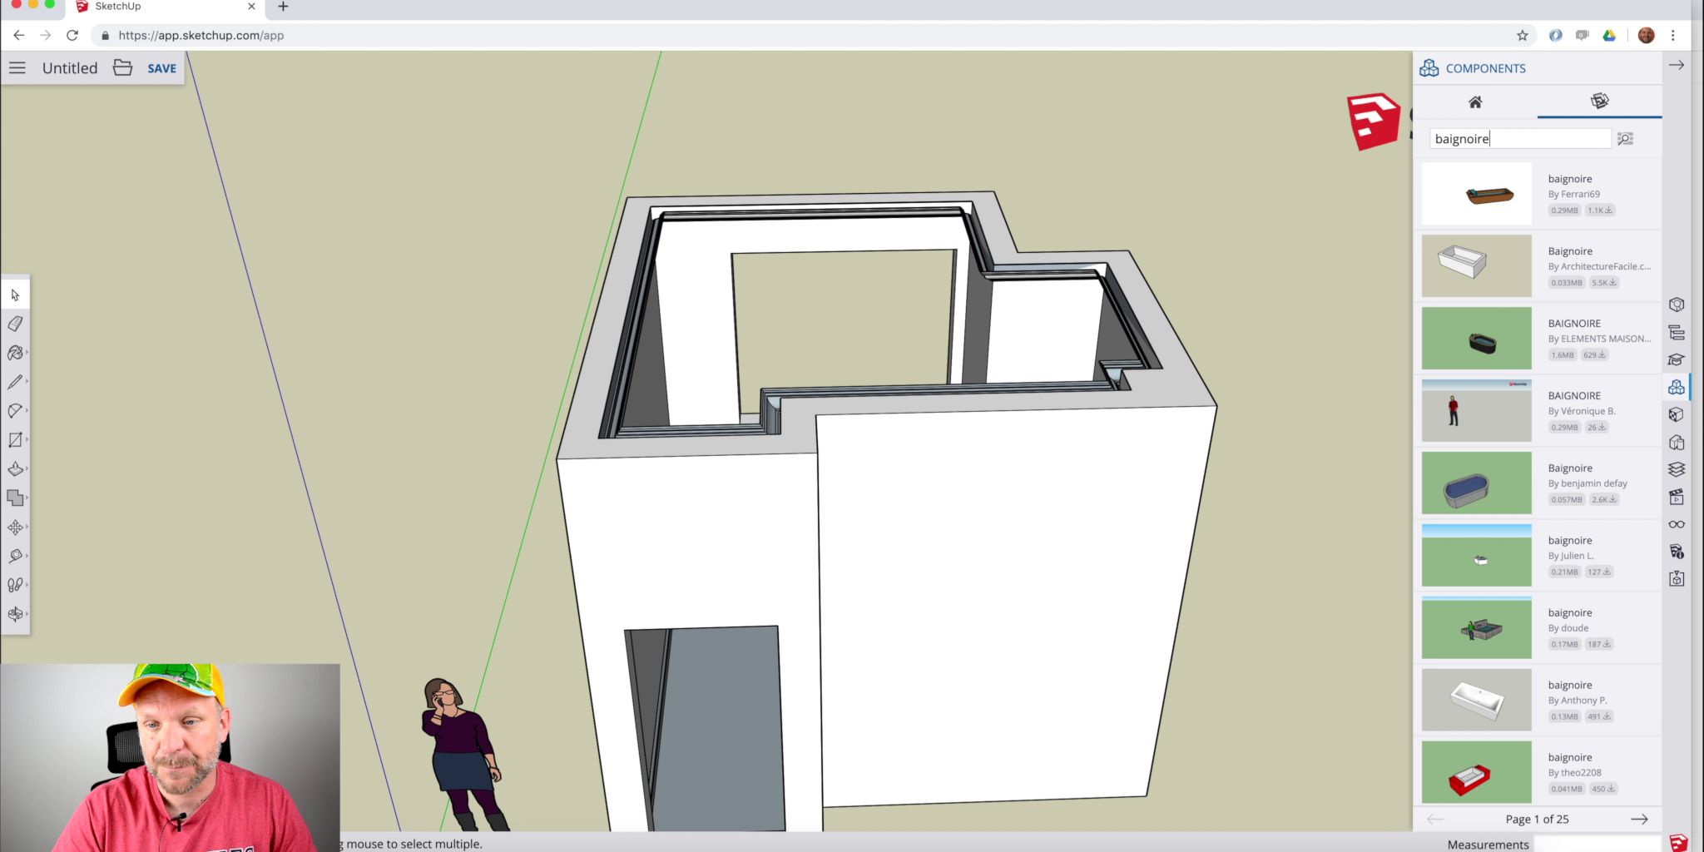
# Browse the baignoire models page by page up to page 11 of the results.
pyautogui.scroll(-3, 1533, 500)
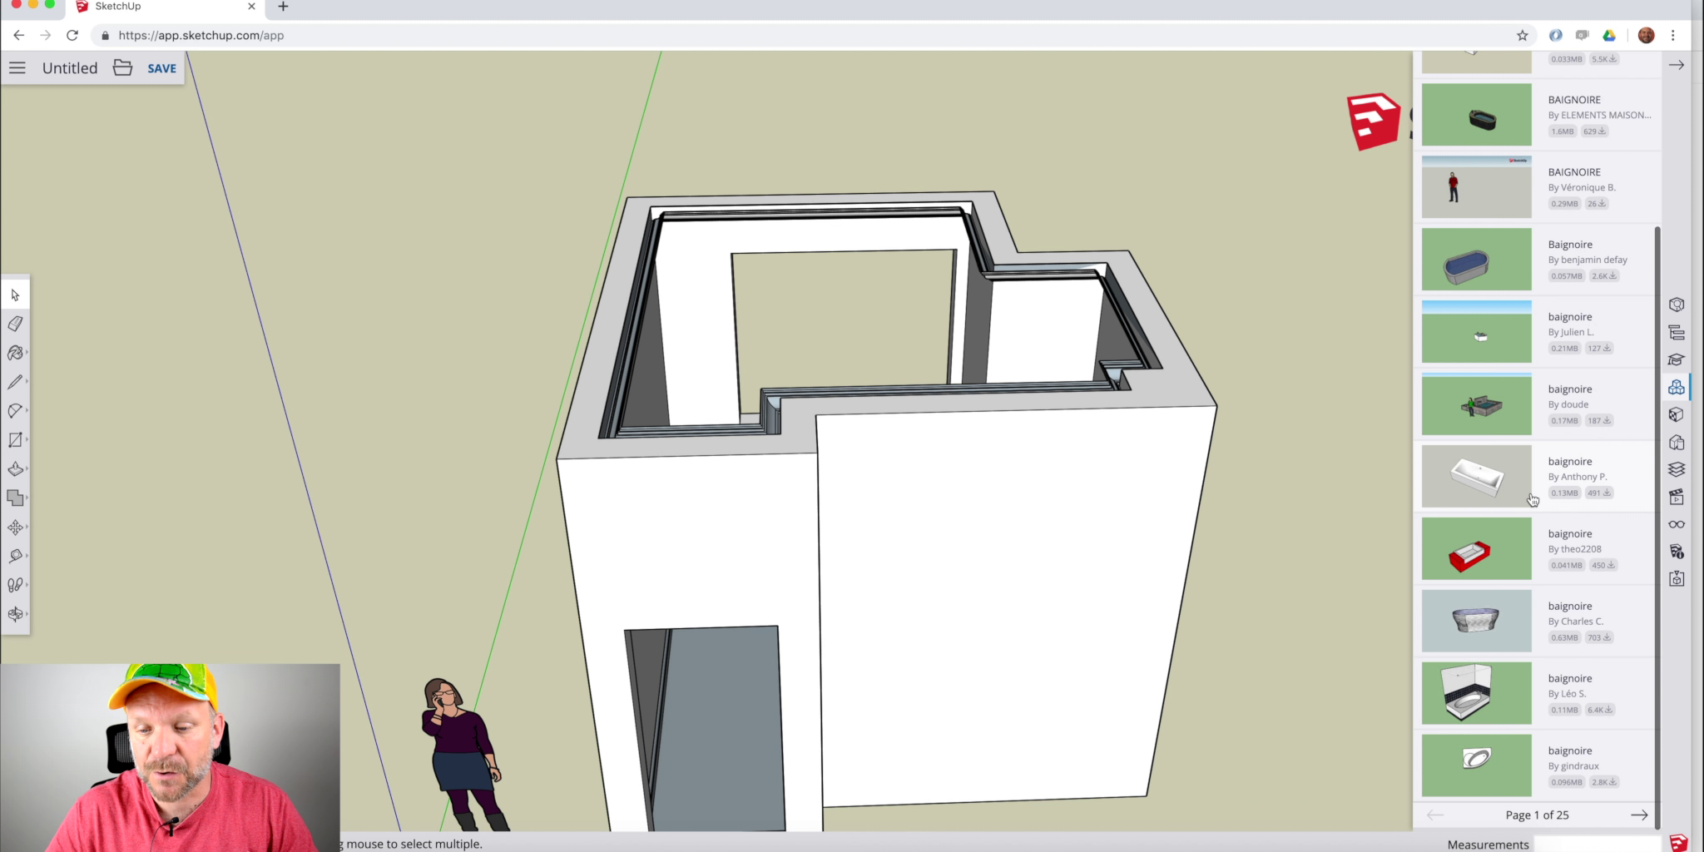
pyautogui.click(1639, 815)
pyautogui.click(1639, 816)
pyautogui.click(1639, 816)
pyautogui.click(1639, 816)
pyautogui.click(1639, 816)
pyautogui.click(1639, 816)
pyautogui.click(1639, 815)
pyautogui.click(1639, 815)
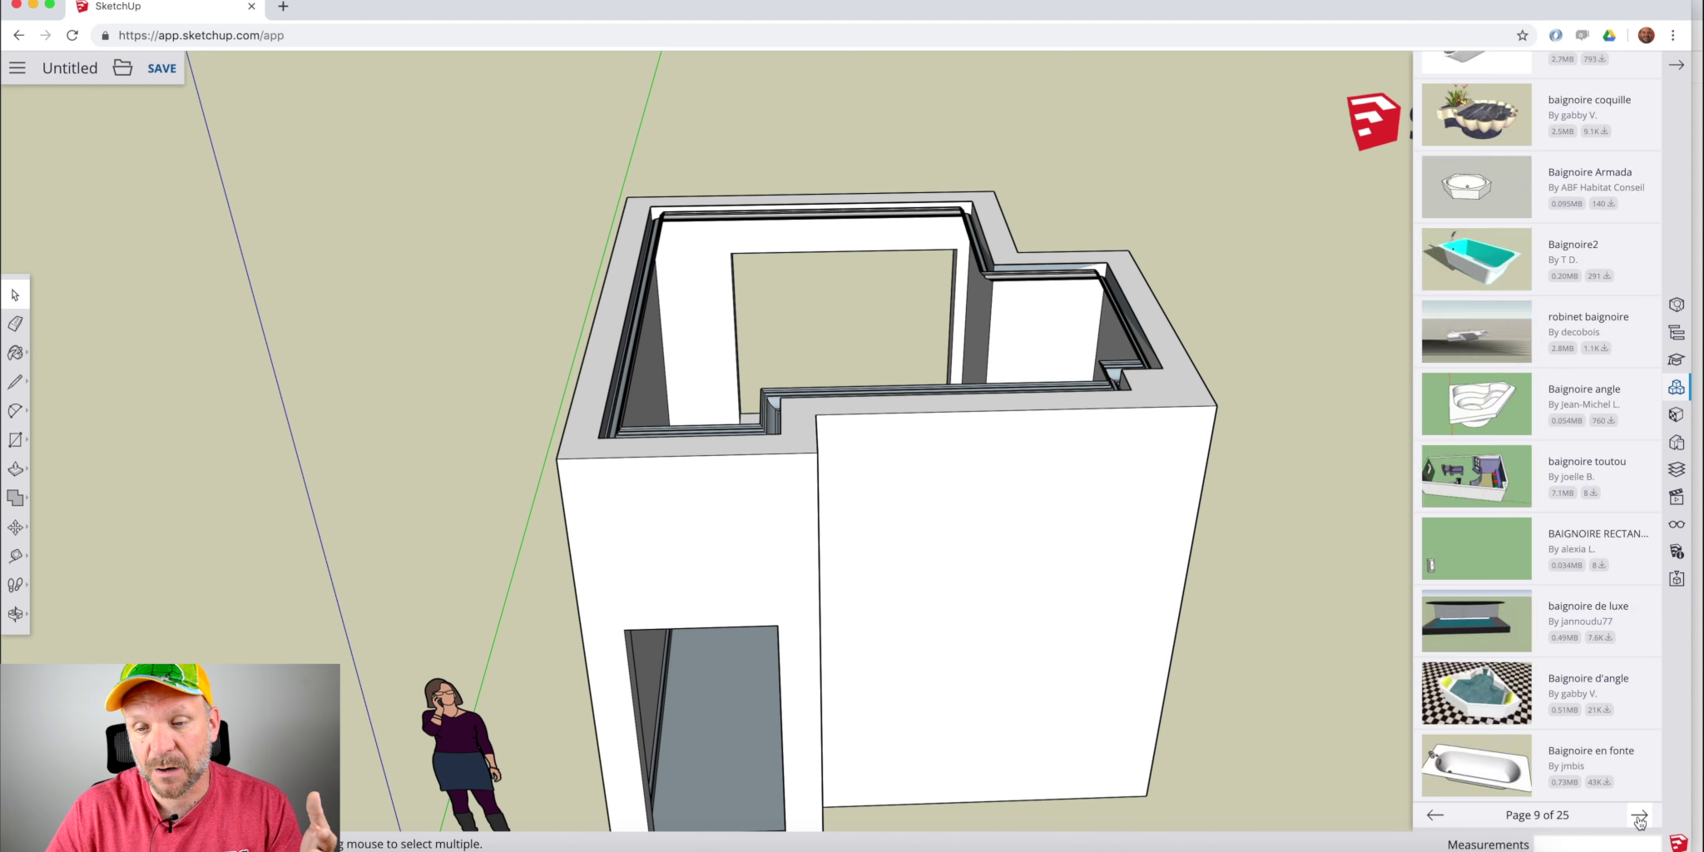
pyautogui.click(1639, 815)
pyautogui.click(1639, 816)
pyautogui.scroll(3, 1540, 416)
# Search 3D Warehouse for "bath" instead and choose the plain white Bath tub model.
pyautogui.doubleClick(1515, 140)
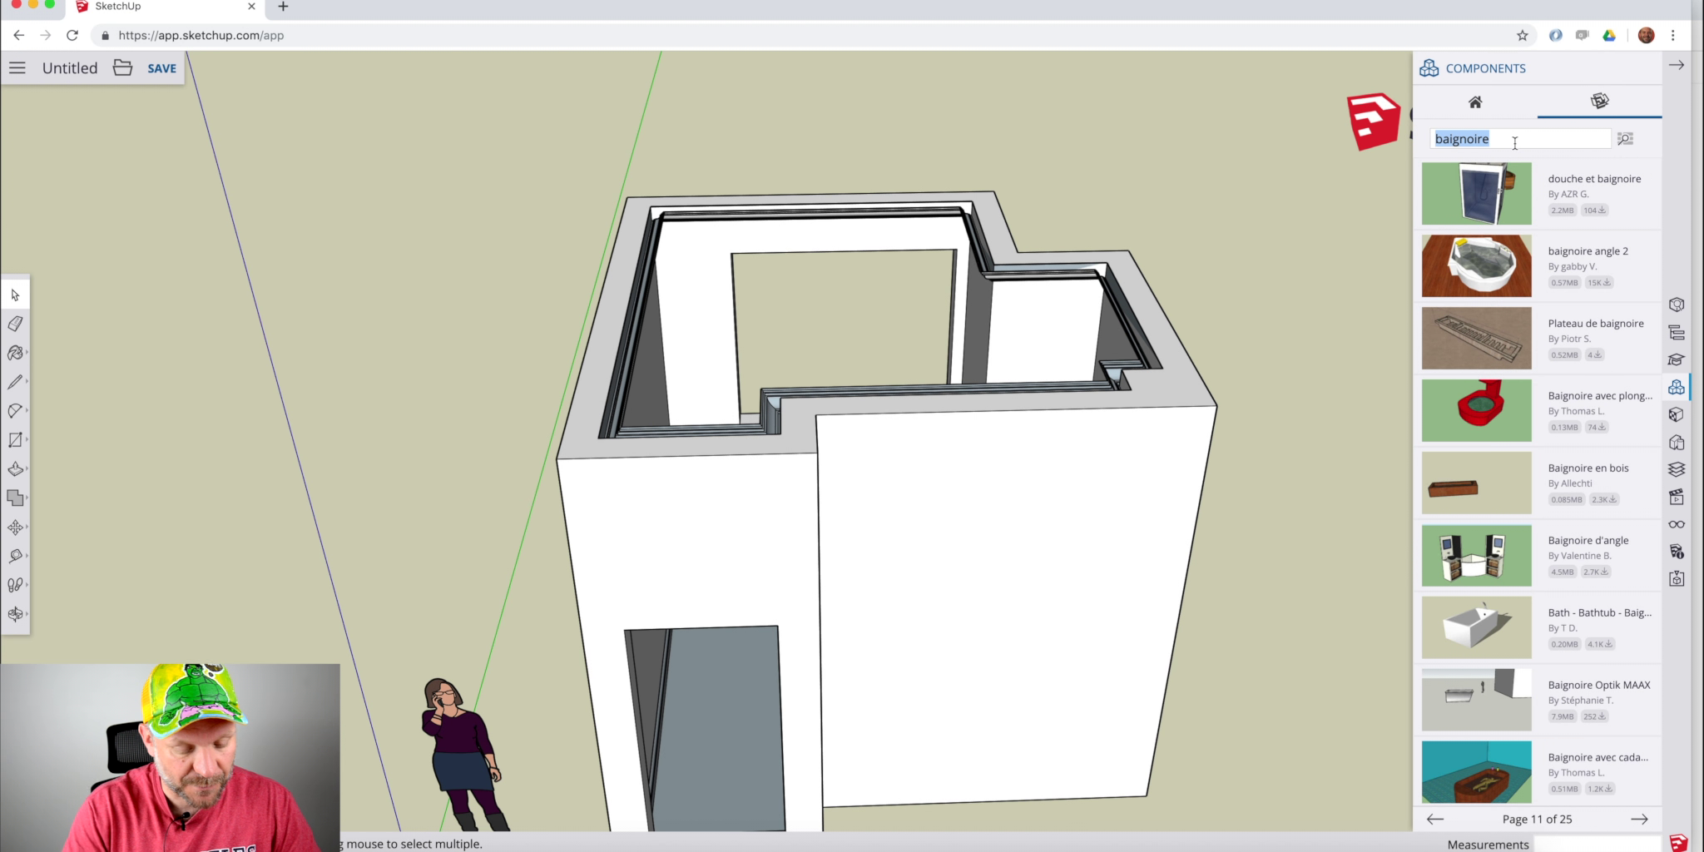
pyautogui.write('bath')
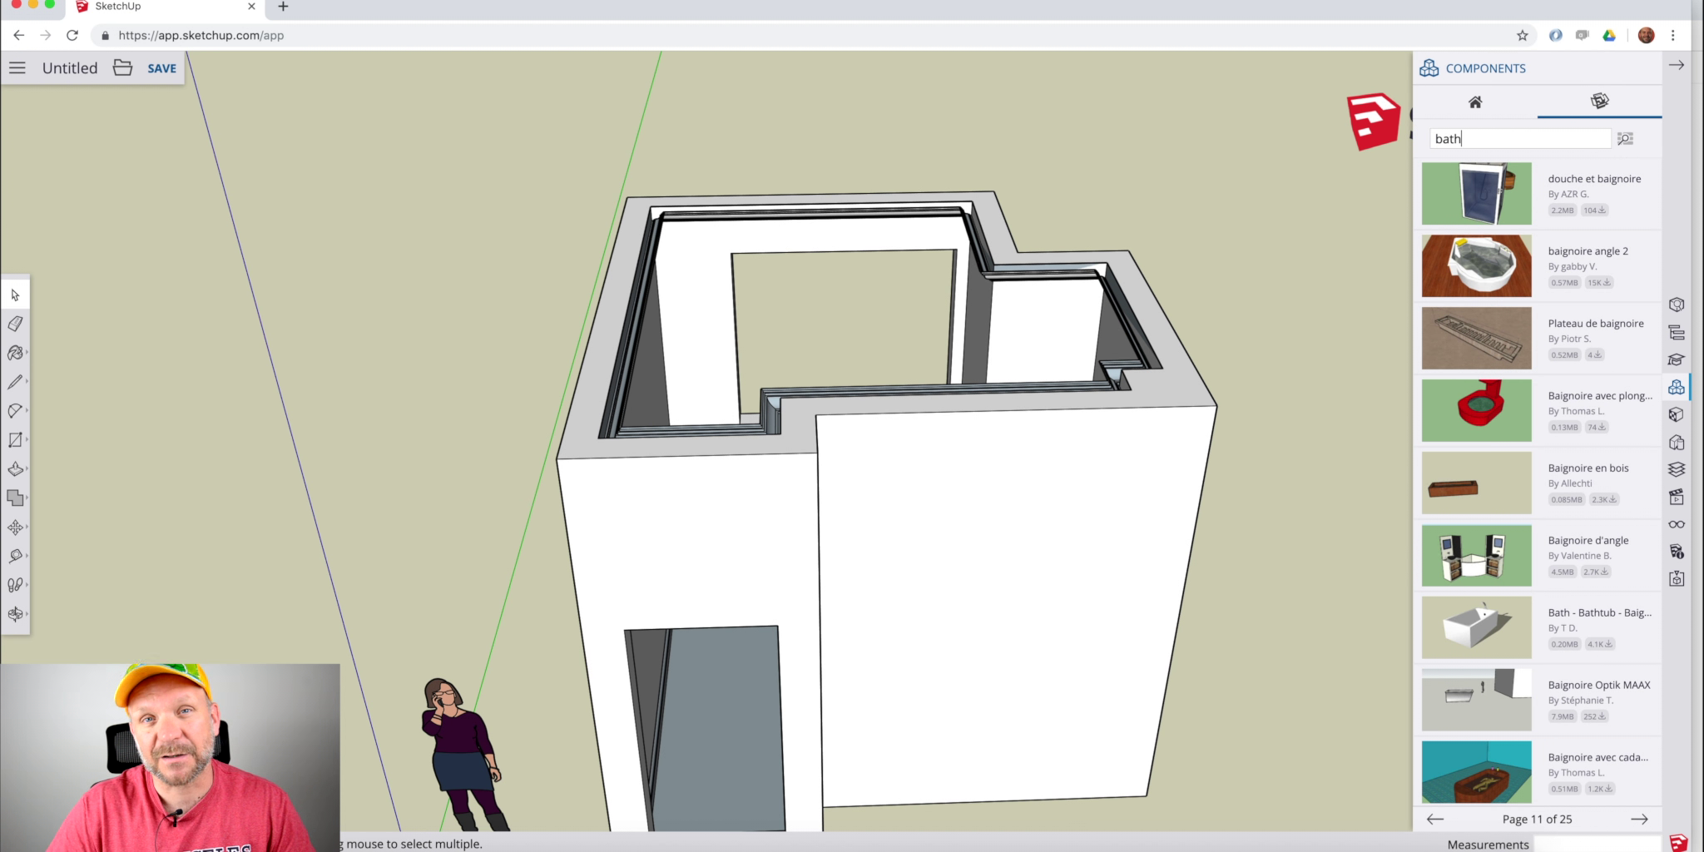
pyautogui.press('Return')
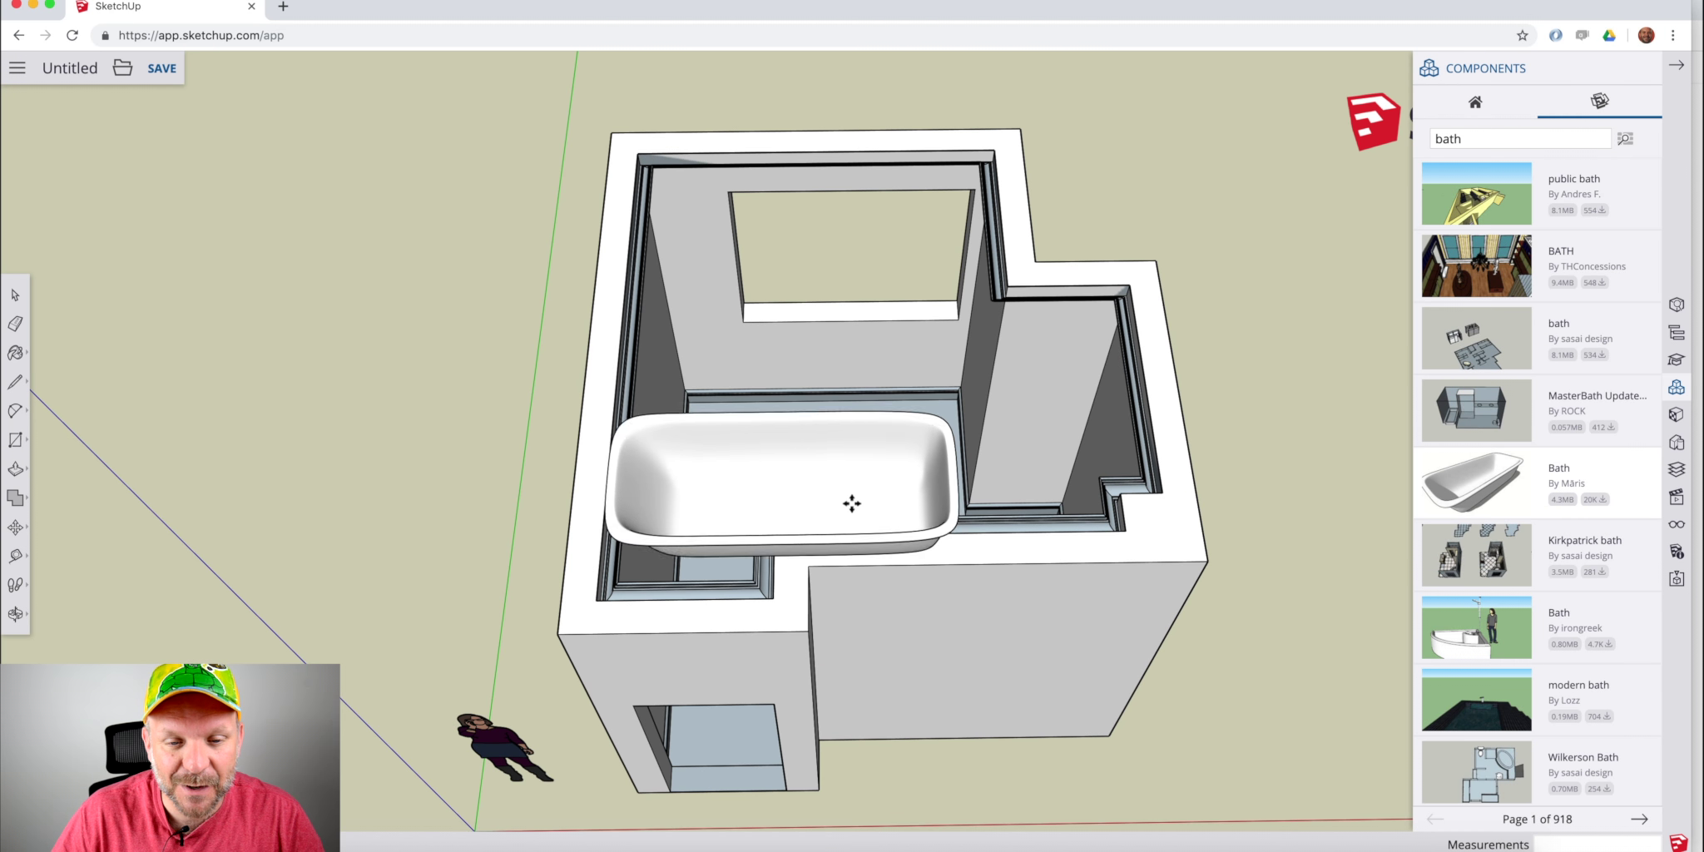
# Place the white bath on the room's floor, lengthwise beneath the window wall.
pyautogui.moveTo(851, 504); pyautogui.dragTo(598, 448, button='middle')
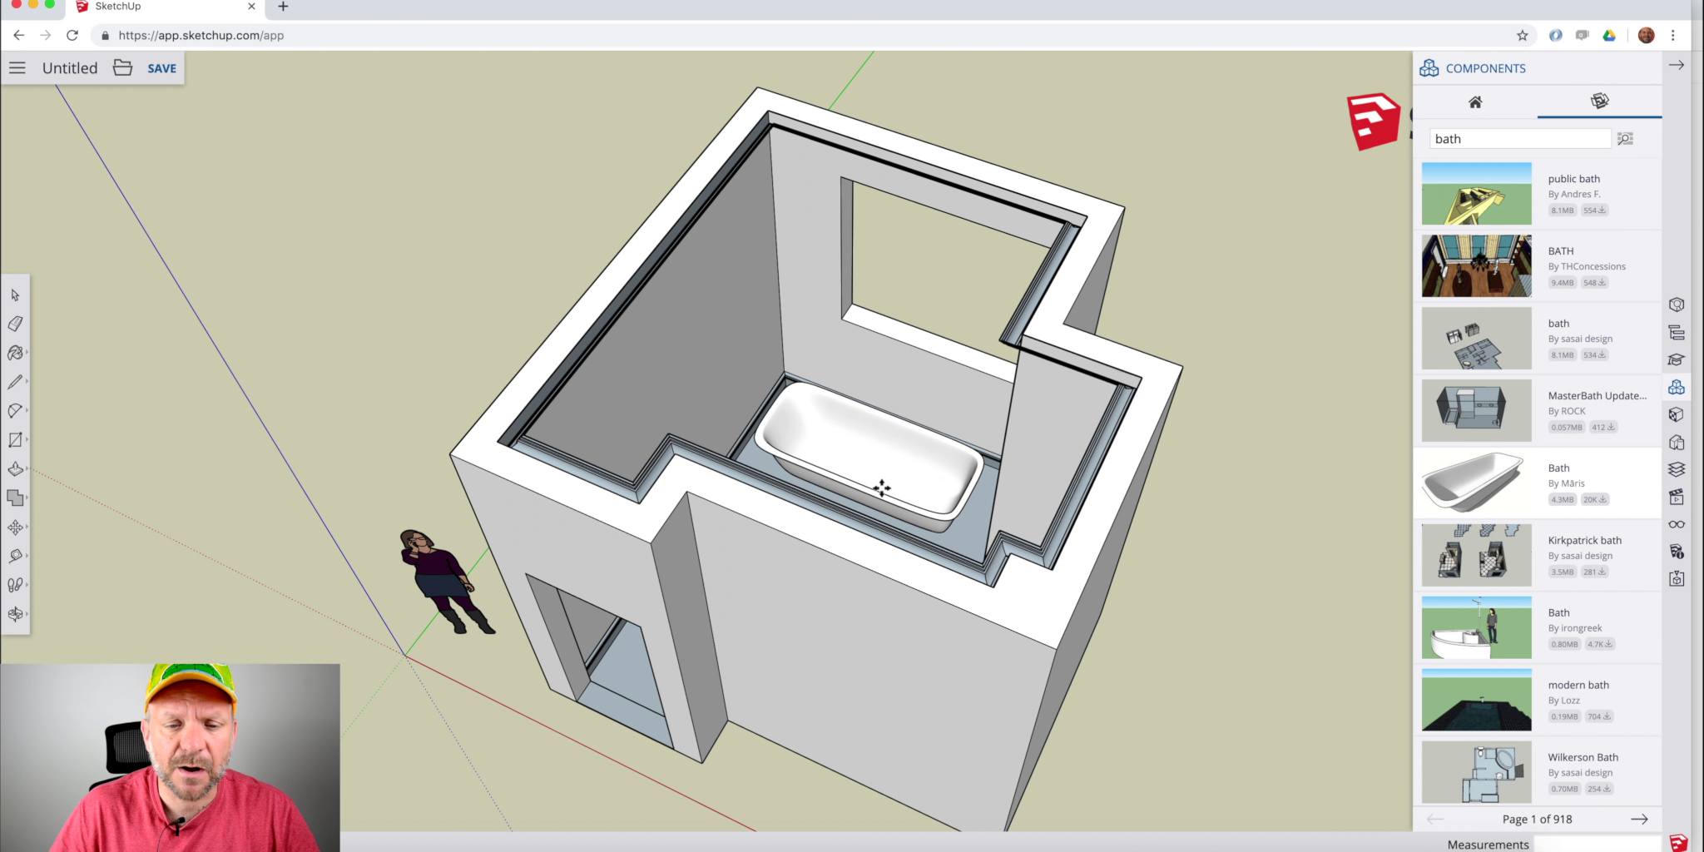
pyautogui.scroll(1, 882, 488)
pyautogui.scroll(-1, 882, 487)
pyautogui.moveTo(911, 484); pyautogui.dragTo(989, 506, button='middle')
pyautogui.click(874, 470)
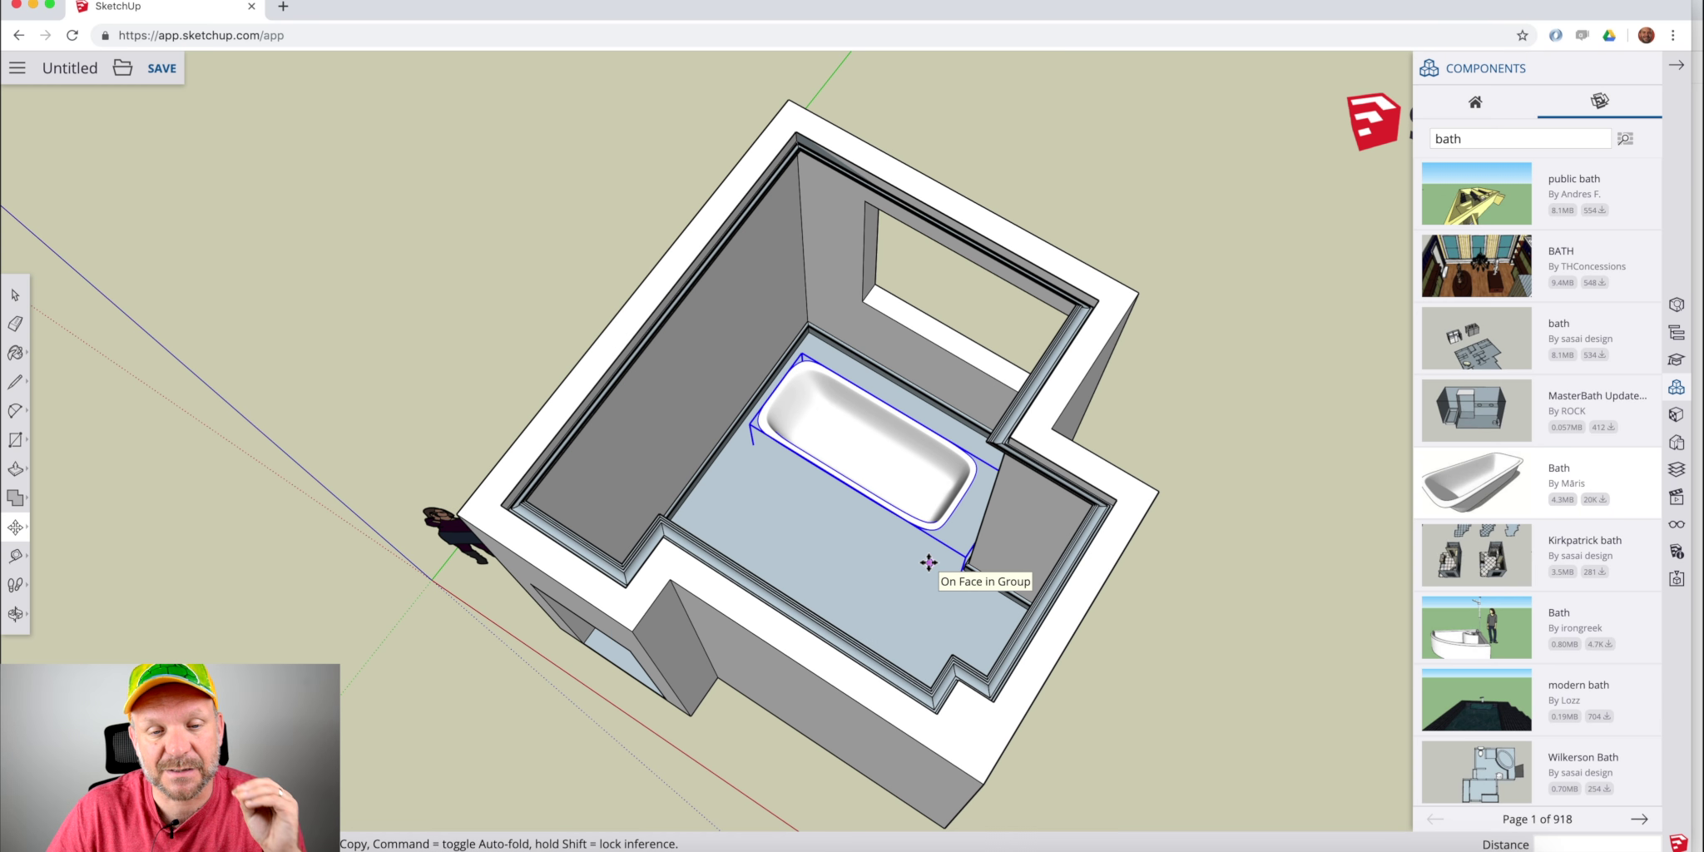
# Examine how the bath sits against the walls and skirting board, and inspect its rotation grips with the Move tool.
pyautogui.moveTo(829, 568); pyautogui.dragTo(916, 466, button='middle')
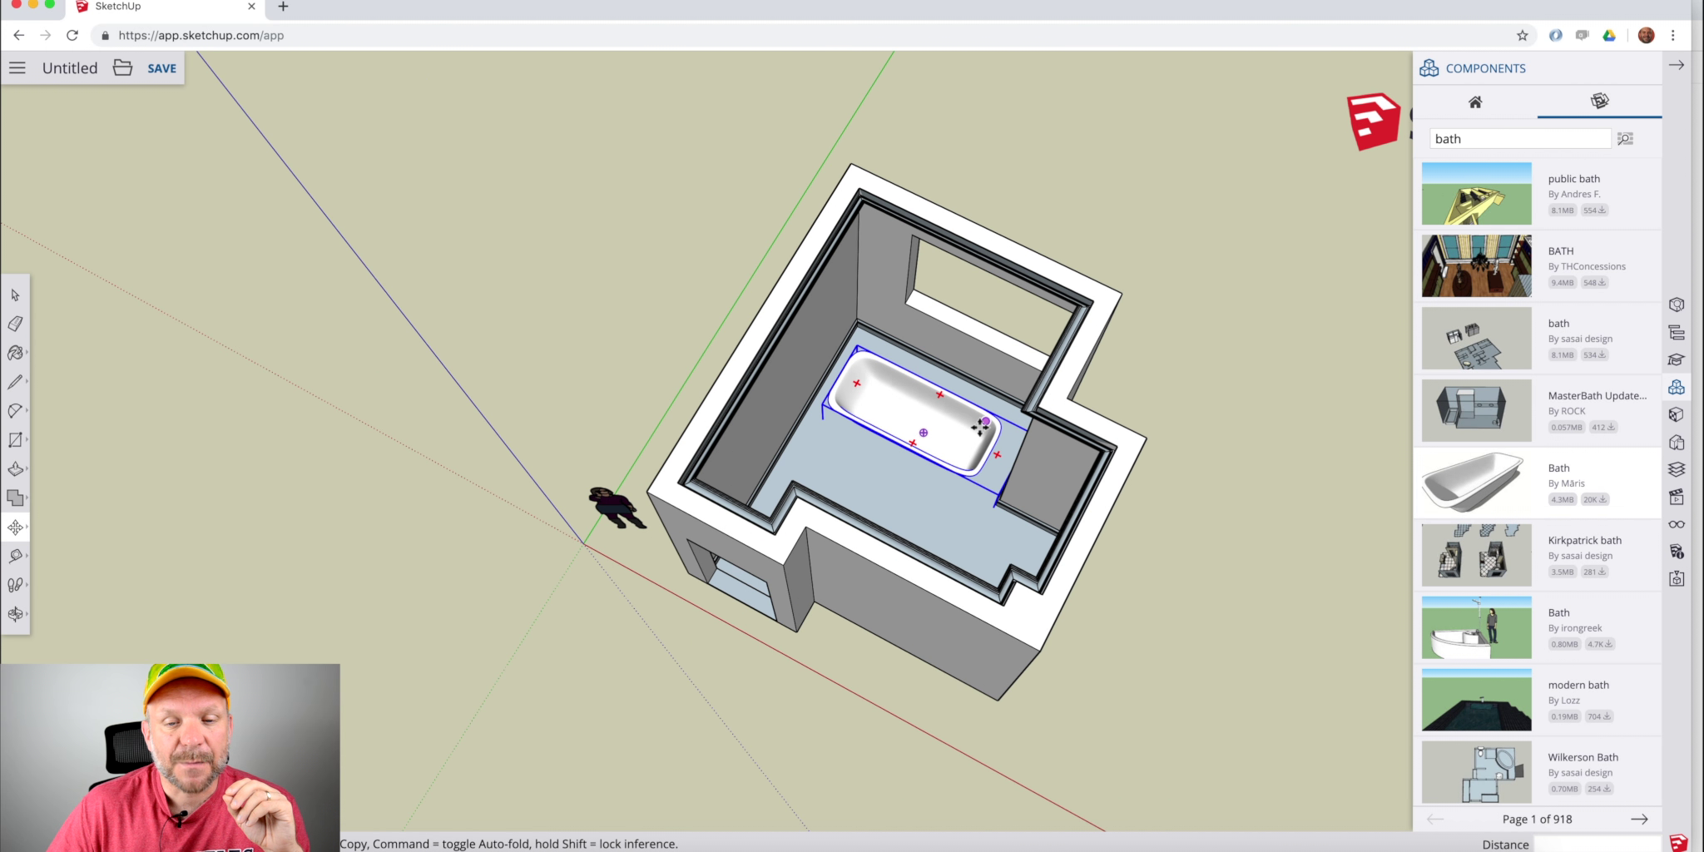
pyautogui.scroll(5, 981, 426)
pyautogui.scroll(10, 980, 426)
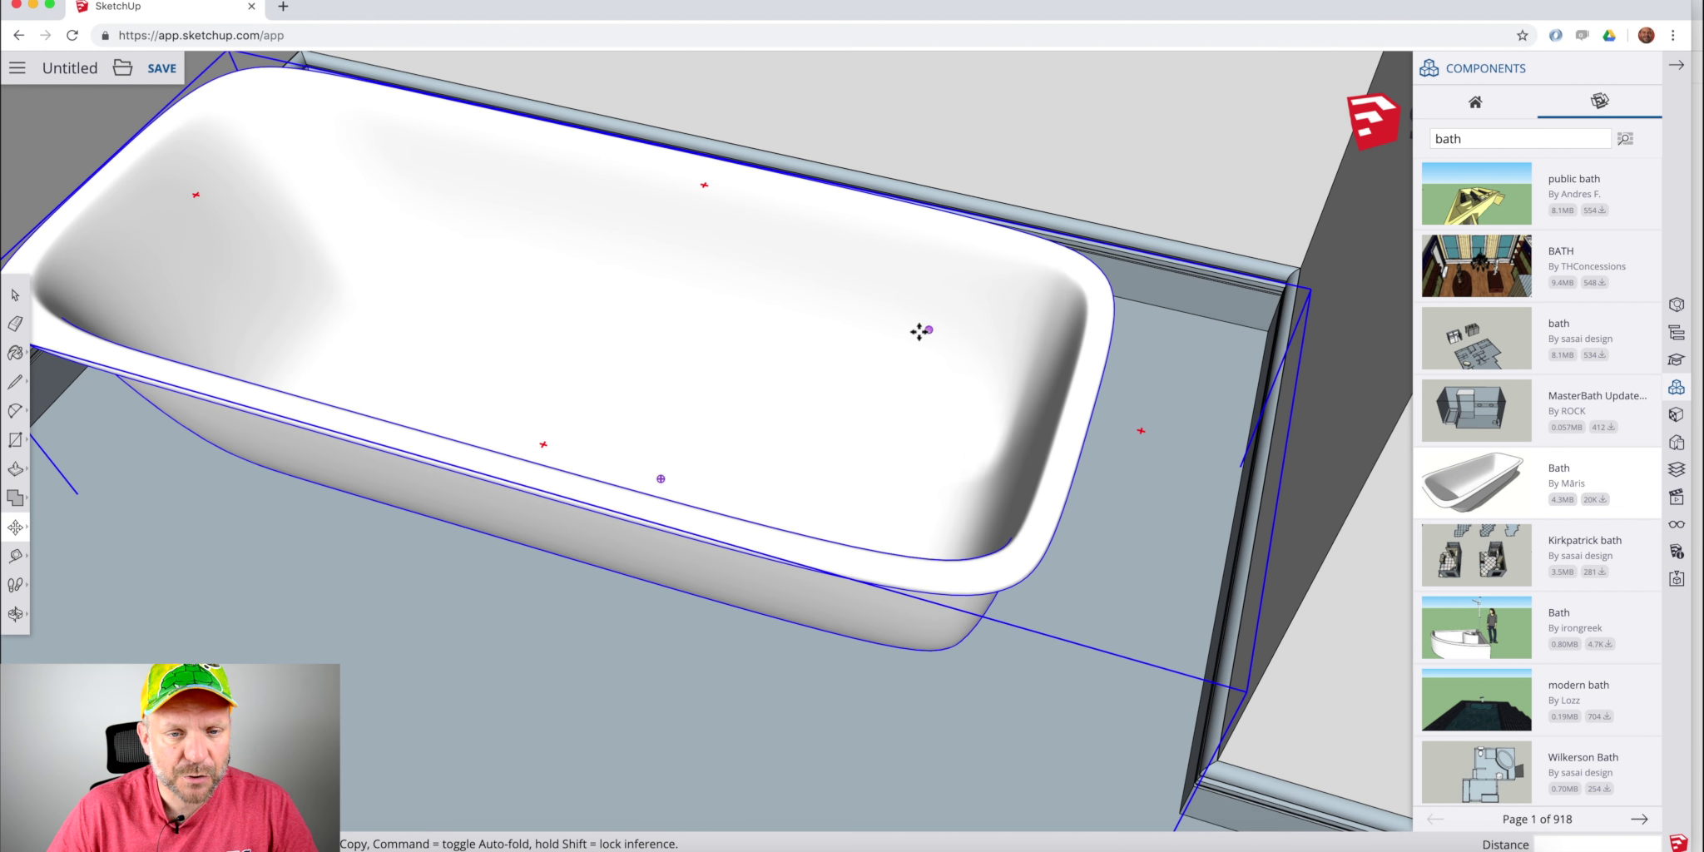
pyautogui.scroll(-5, 1039, 536)
pyautogui.moveTo(1039, 536); pyautogui.dragTo(898, 411, button='middle')
pyautogui.scroll(5, 832, 381)
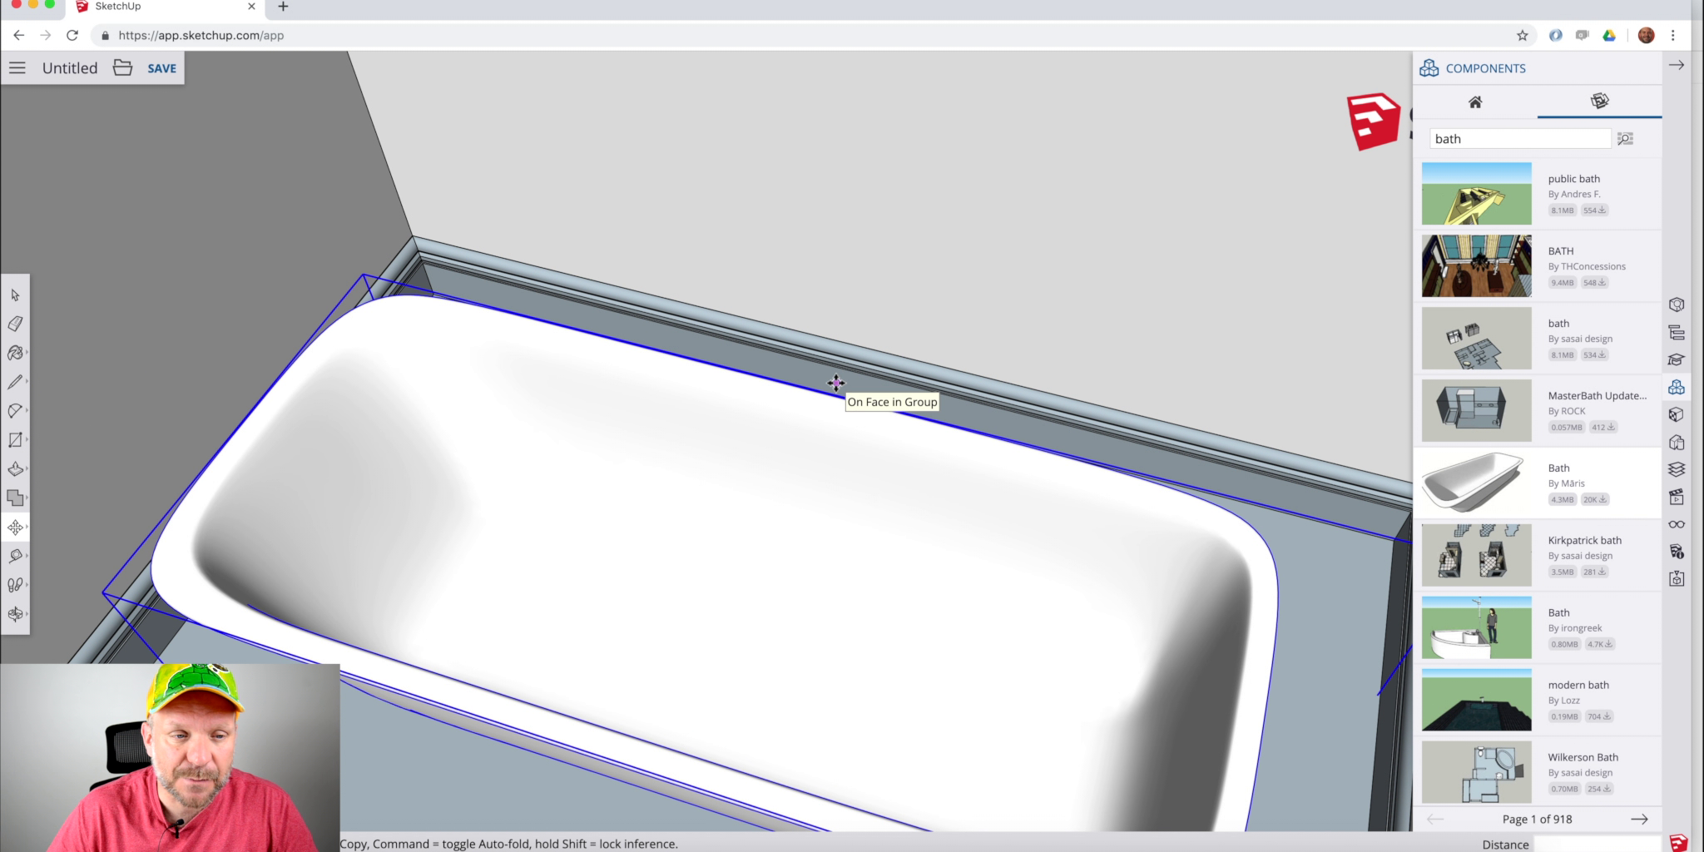
pyautogui.scroll(-5, 832, 398)
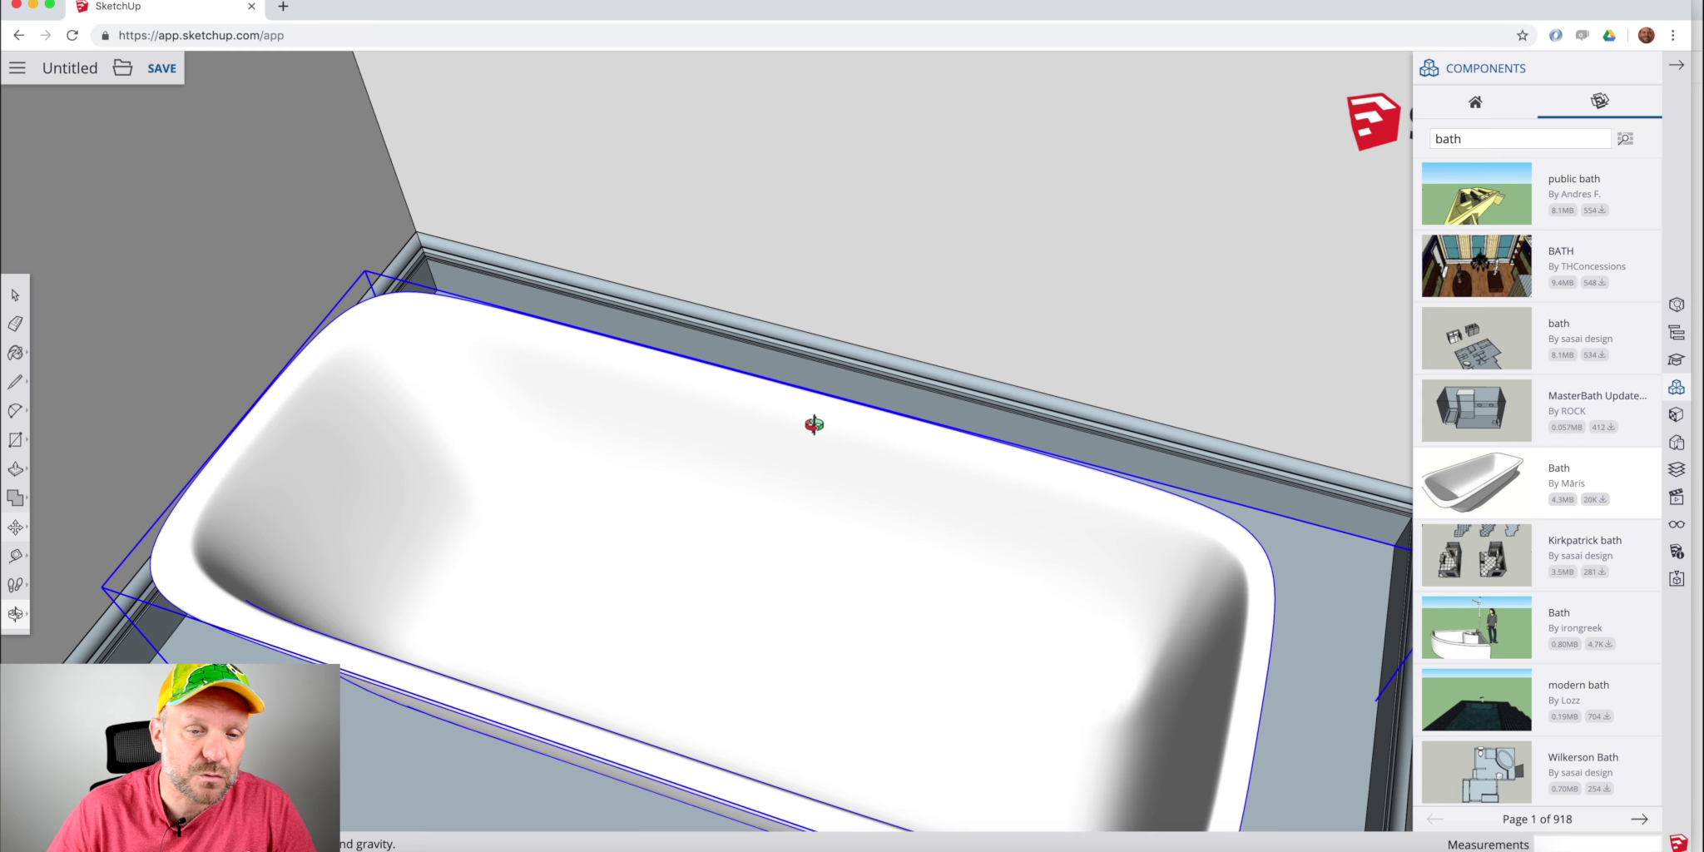
pyautogui.scroll(4, 761, 402)
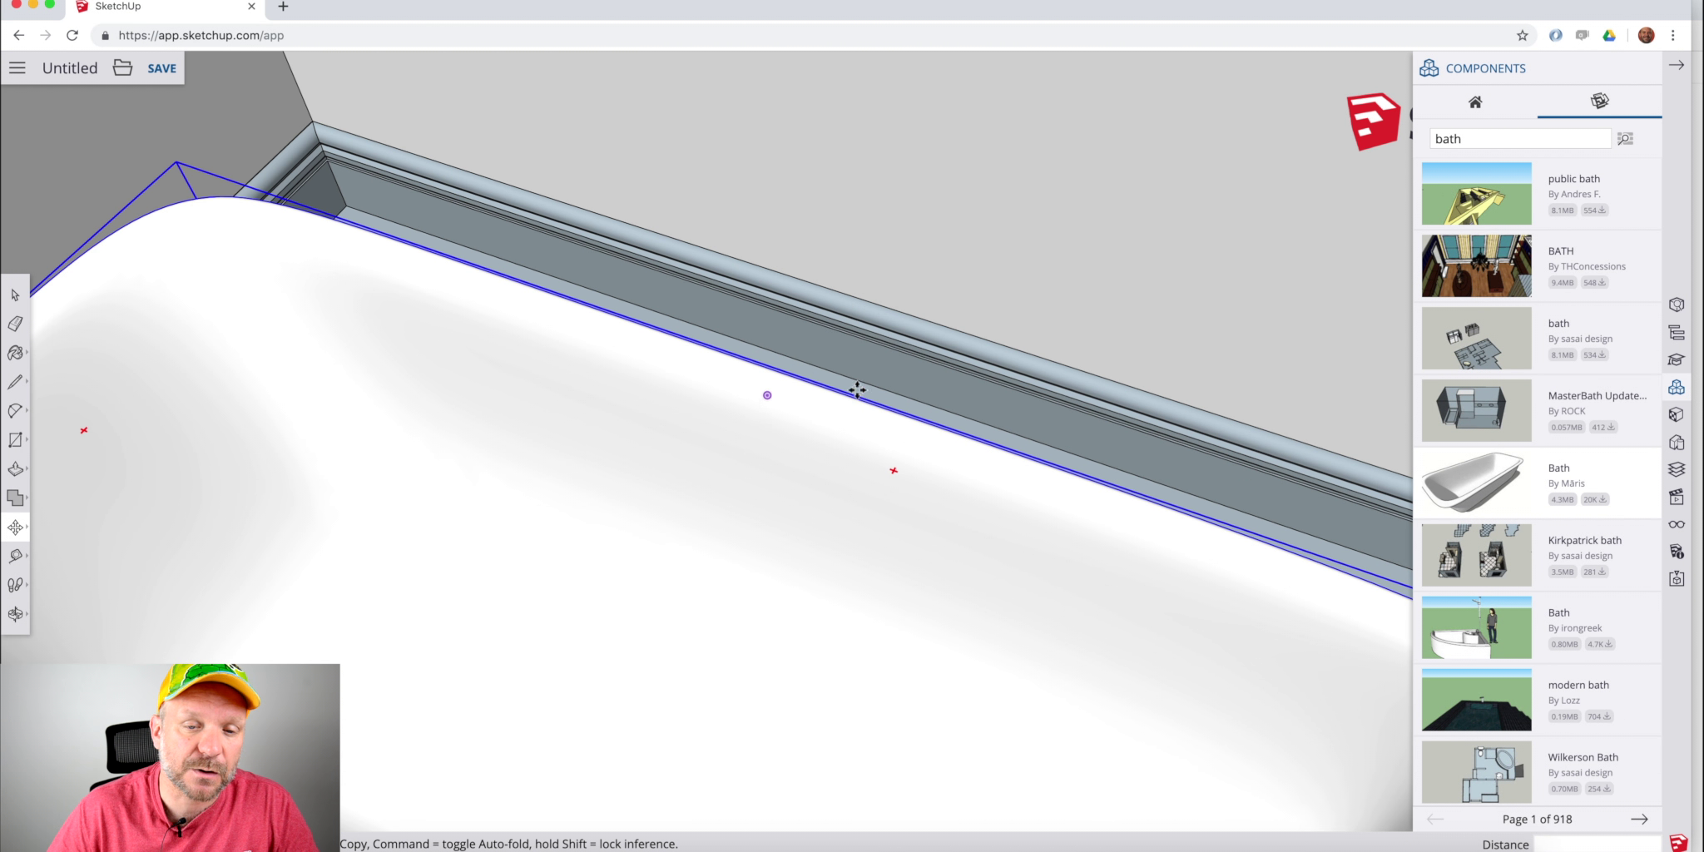
pyautogui.scroll(-3, 873, 384)
pyautogui.scroll(-5, 877, 390)
pyautogui.moveTo(874, 380); pyautogui.dragTo(922, 550, button='middle')
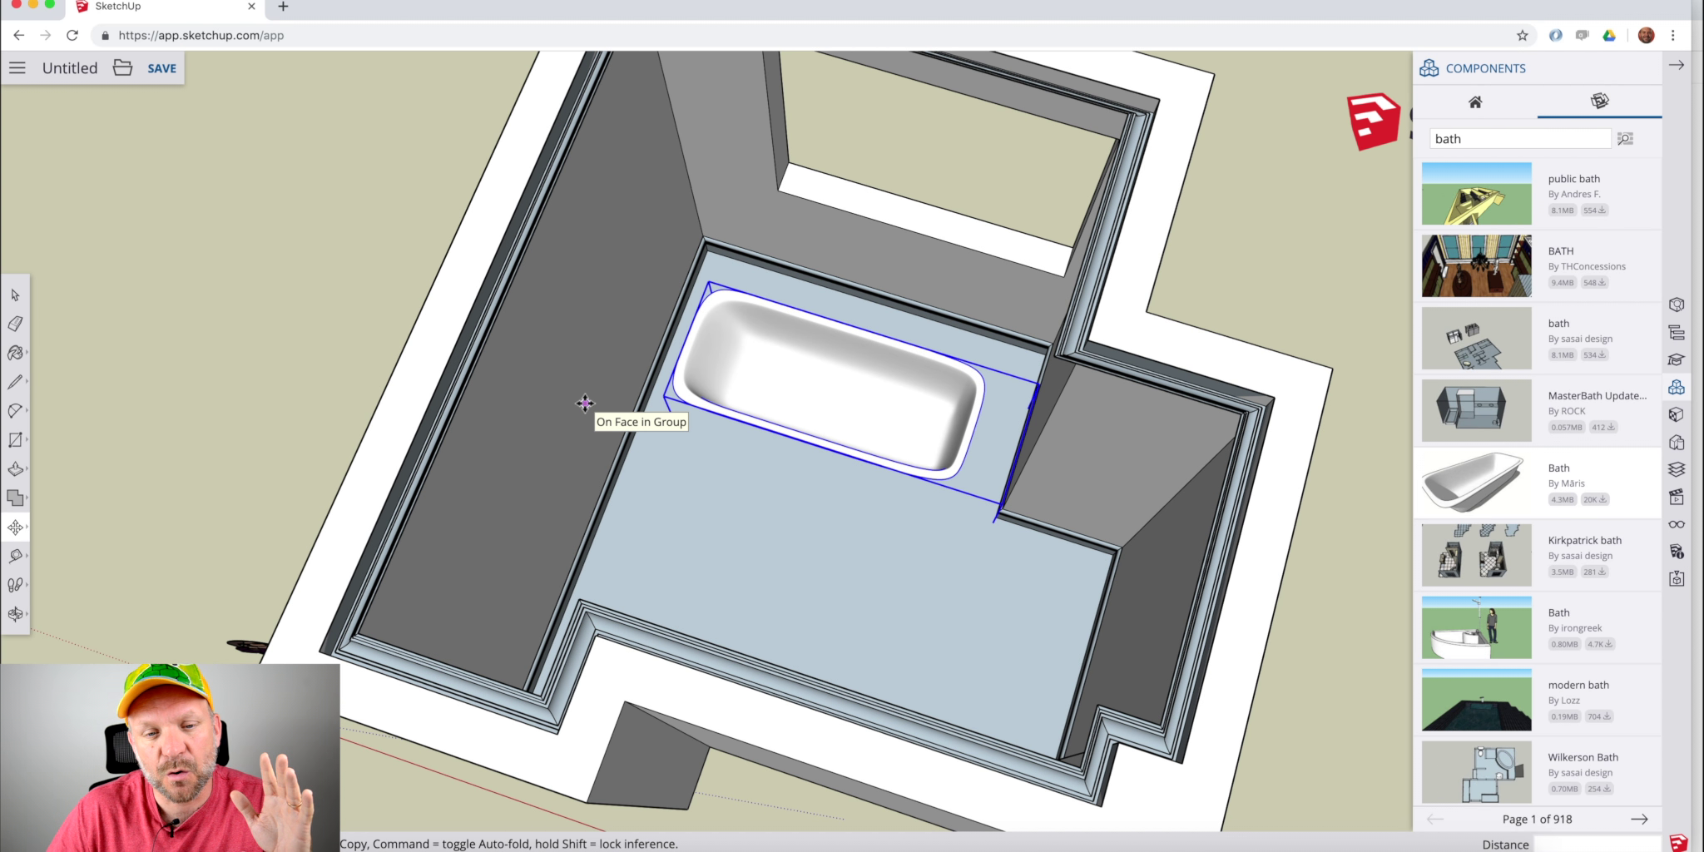
pyautogui.moveTo(905, 454); pyautogui.dragTo(899, 338, button='middle')
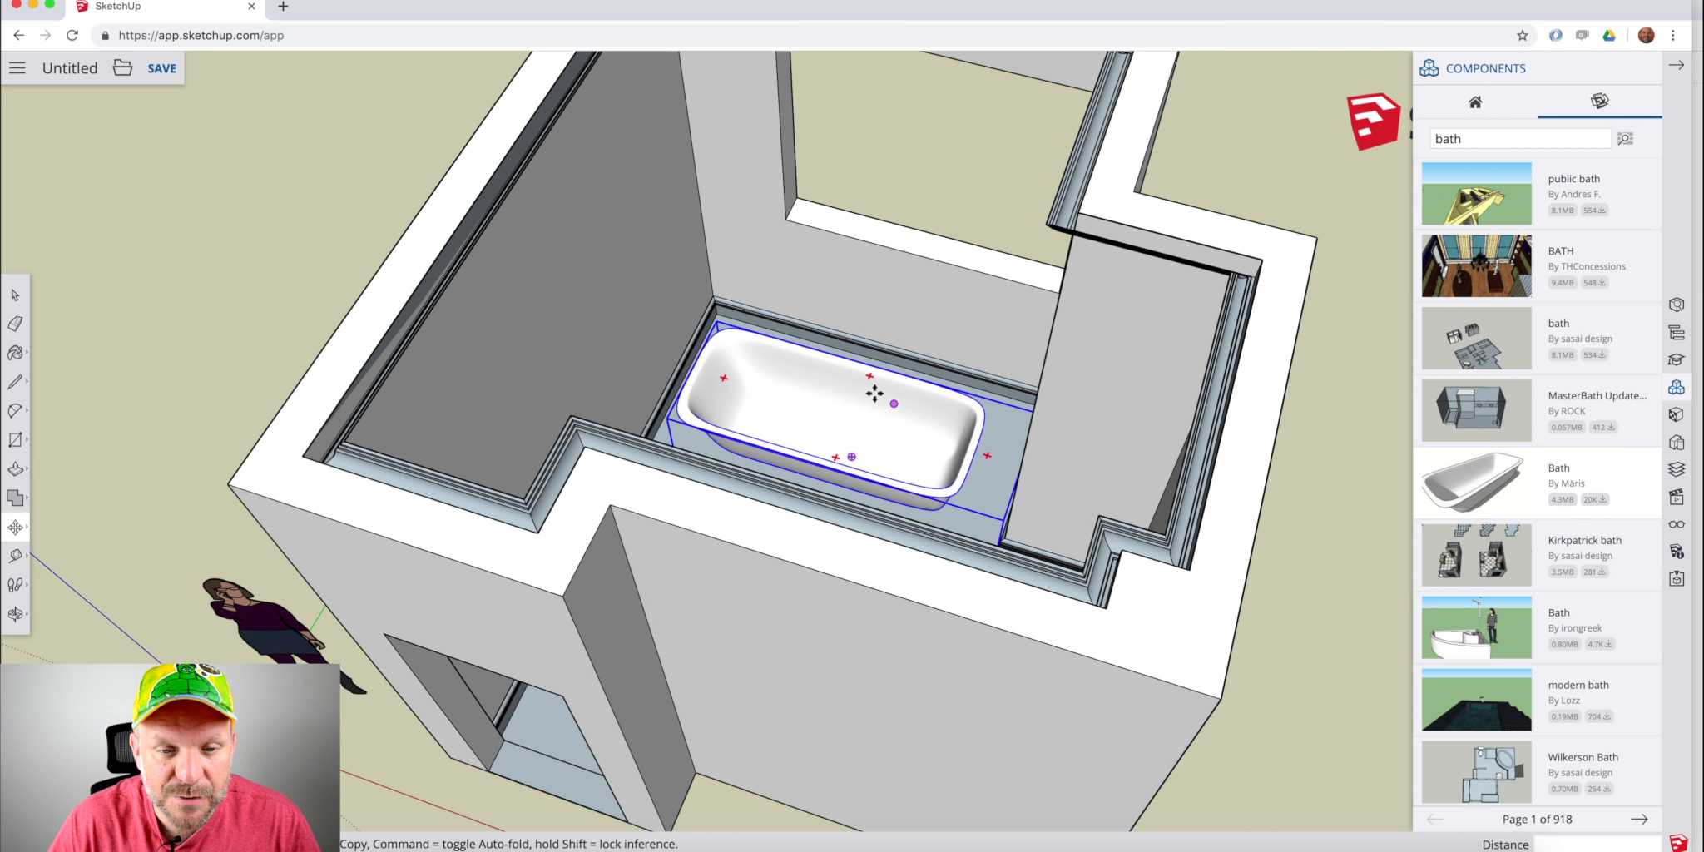
pyautogui.moveTo(869, 380)
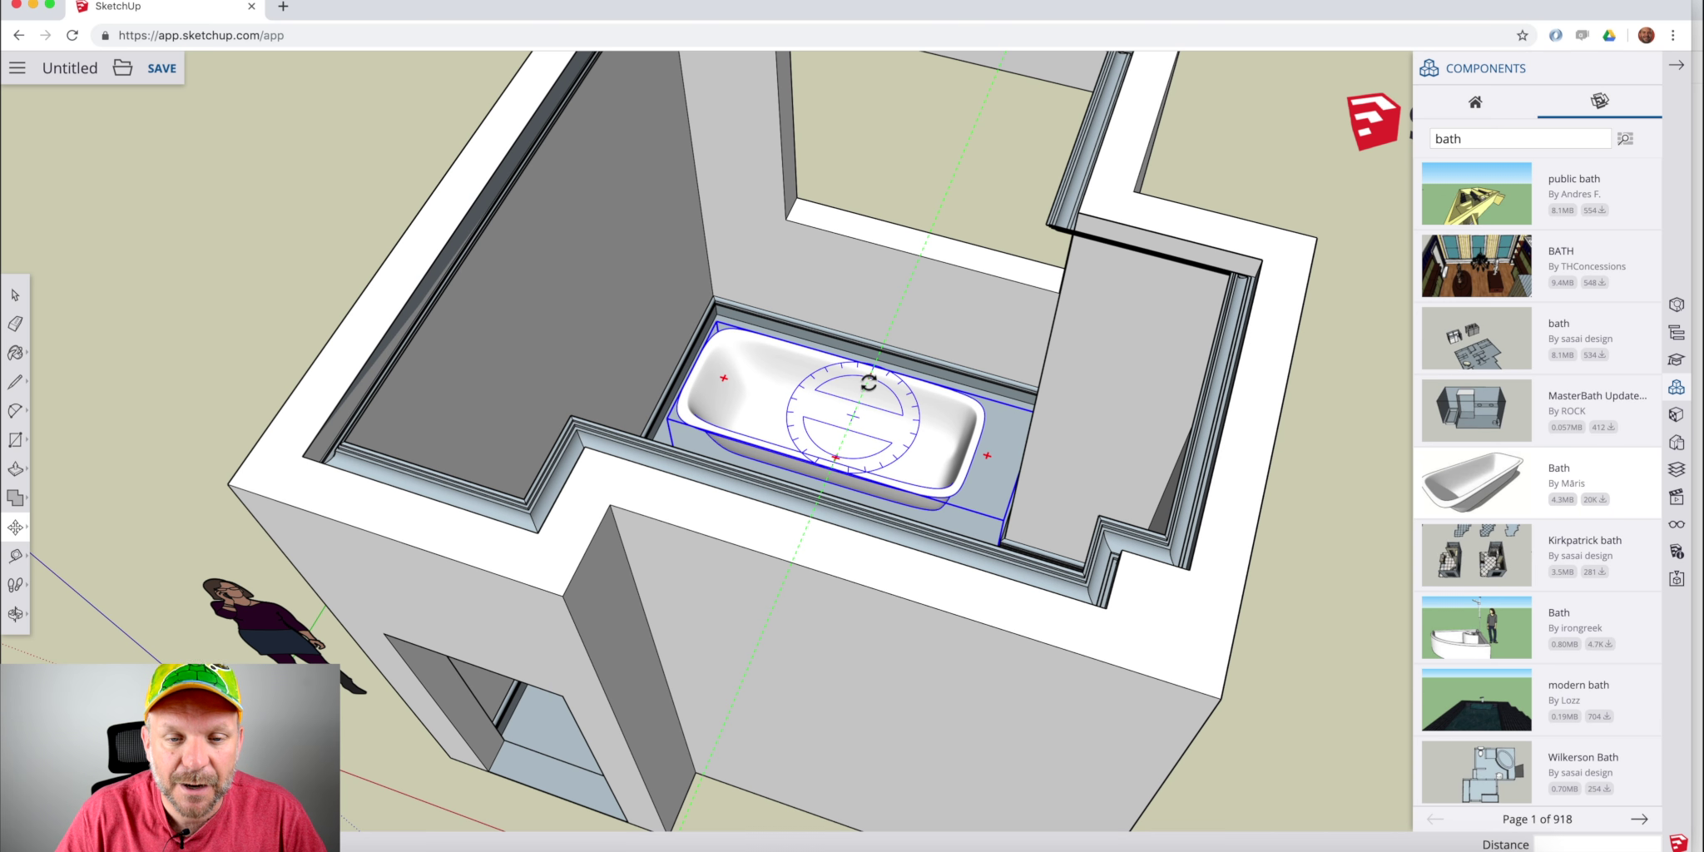
# Try turning the bath crosswise on the floor about its centre using a Move tool rotation grip.
pyautogui.click(878, 381)
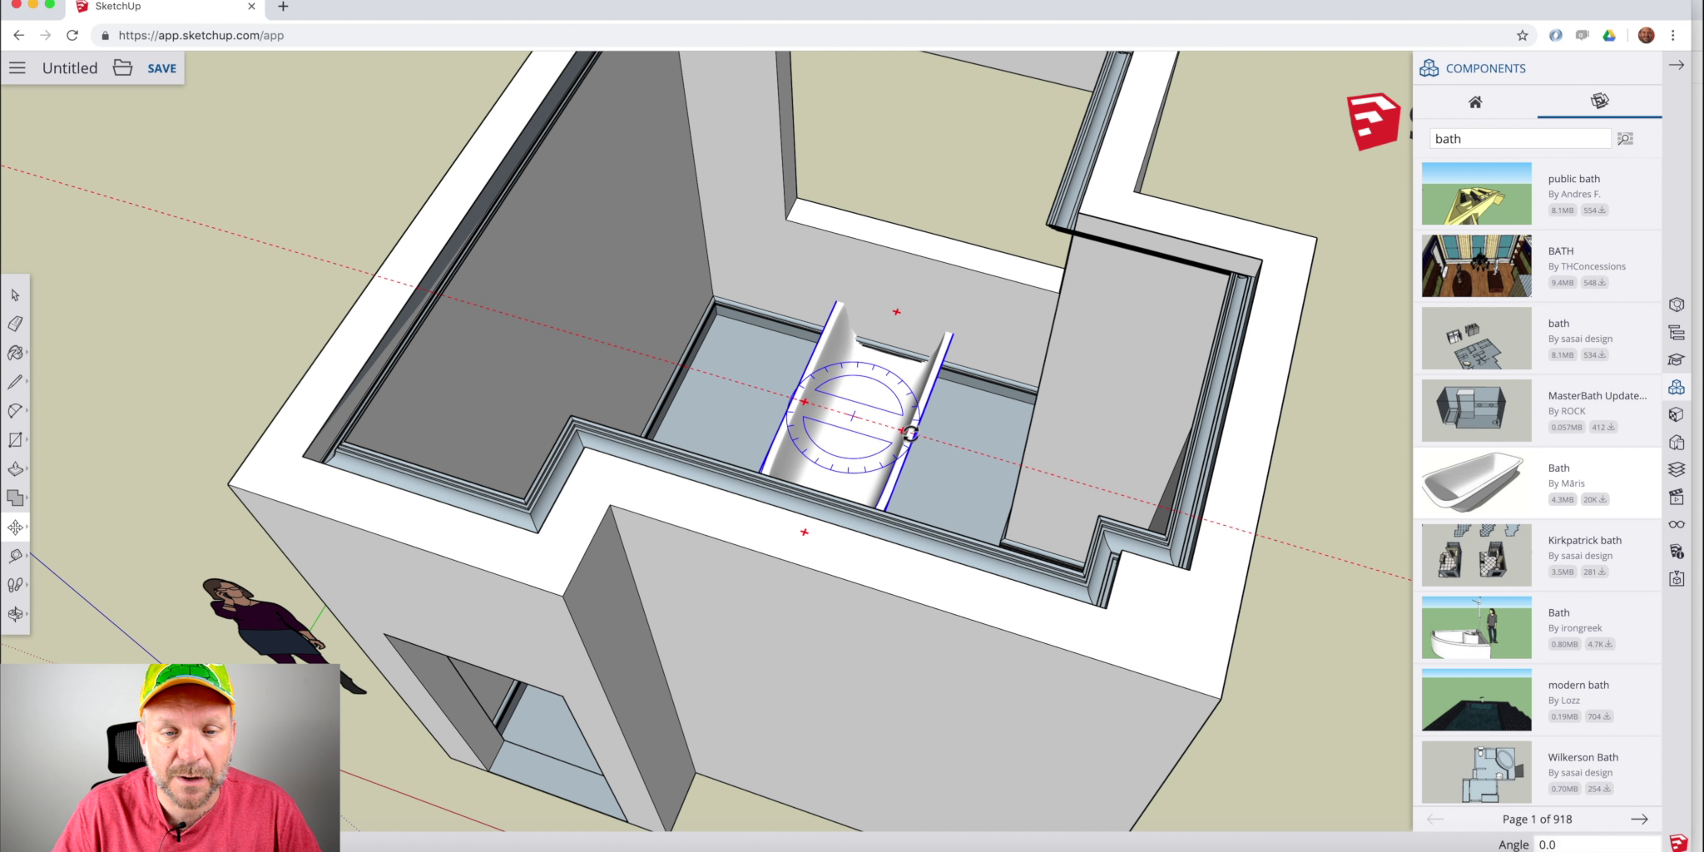
pyautogui.click(907, 426)
pyautogui.press('m')
pyautogui.scroll(3, 905, 423)
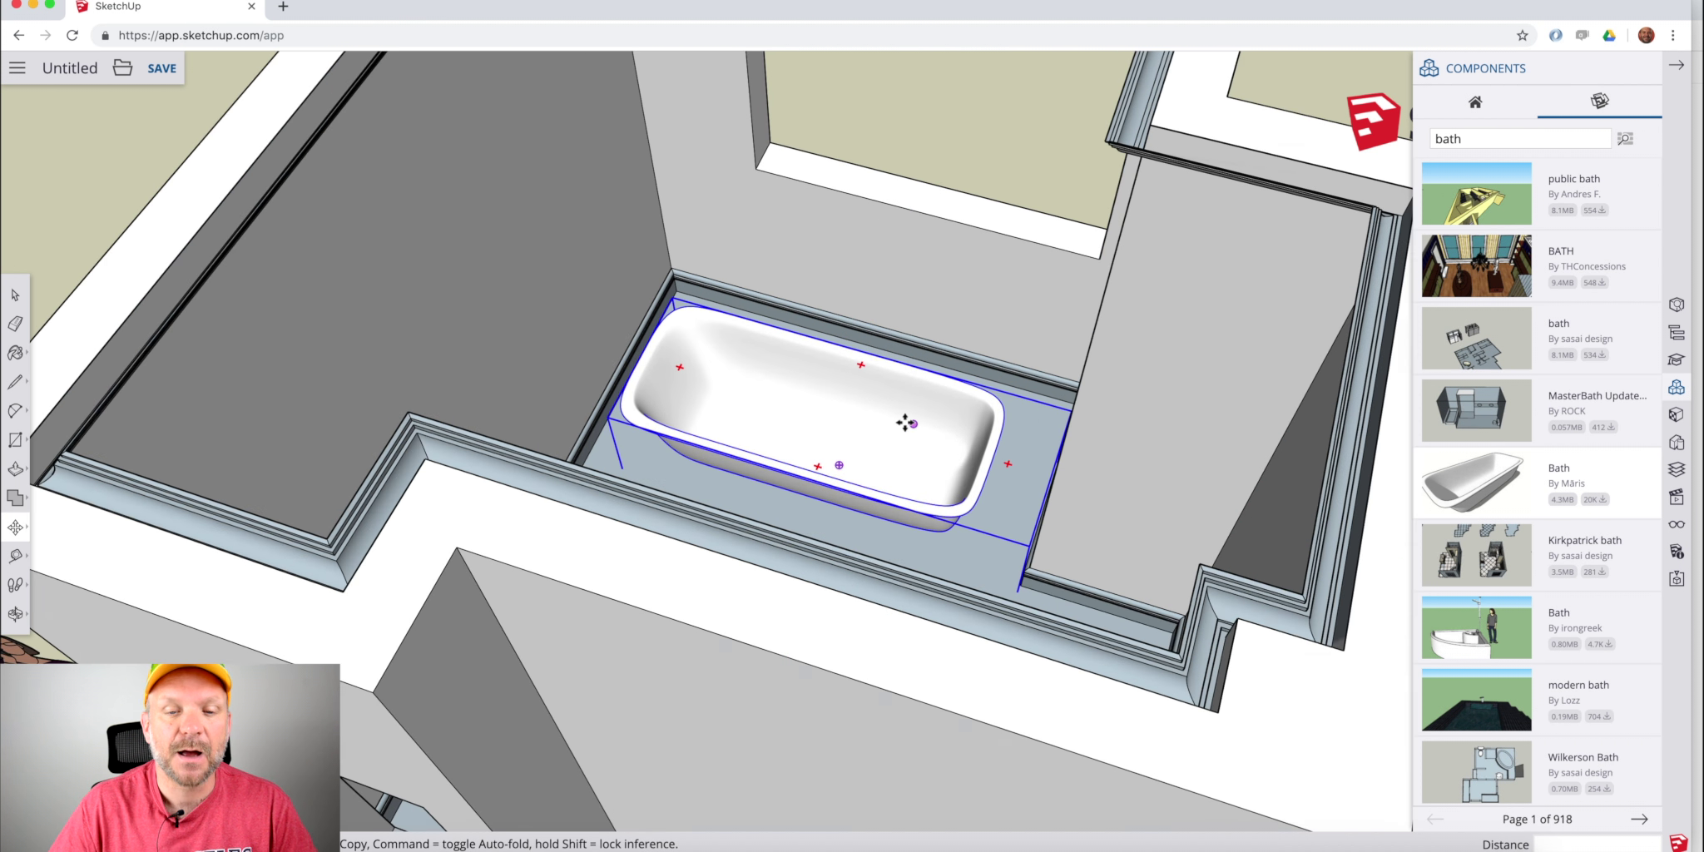
pyautogui.scroll(-6, 905, 422)
pyautogui.moveTo(907, 416); pyautogui.dragTo(1155, 129, button='middle')
pyautogui.moveTo(795, 383); pyautogui.dragTo(850, 254, button='middle')
pyautogui.moveTo(753, 624); pyautogui.dragTo(692, 479, button='middle')
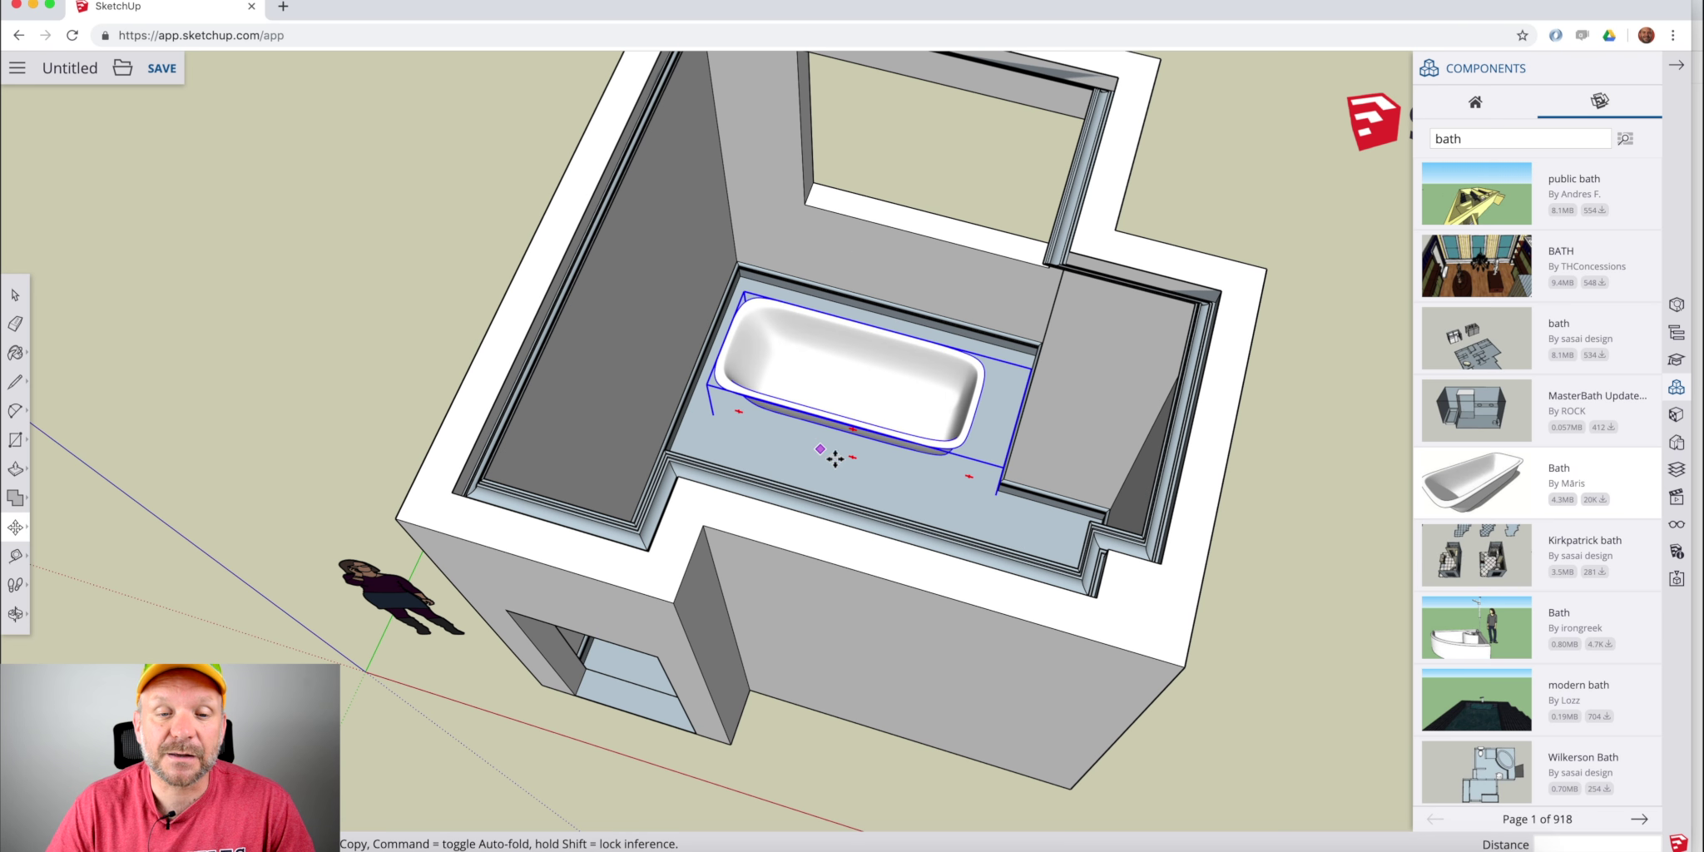
pyautogui.moveTo(835, 457); pyautogui.dragTo(629, 443, button='middle')
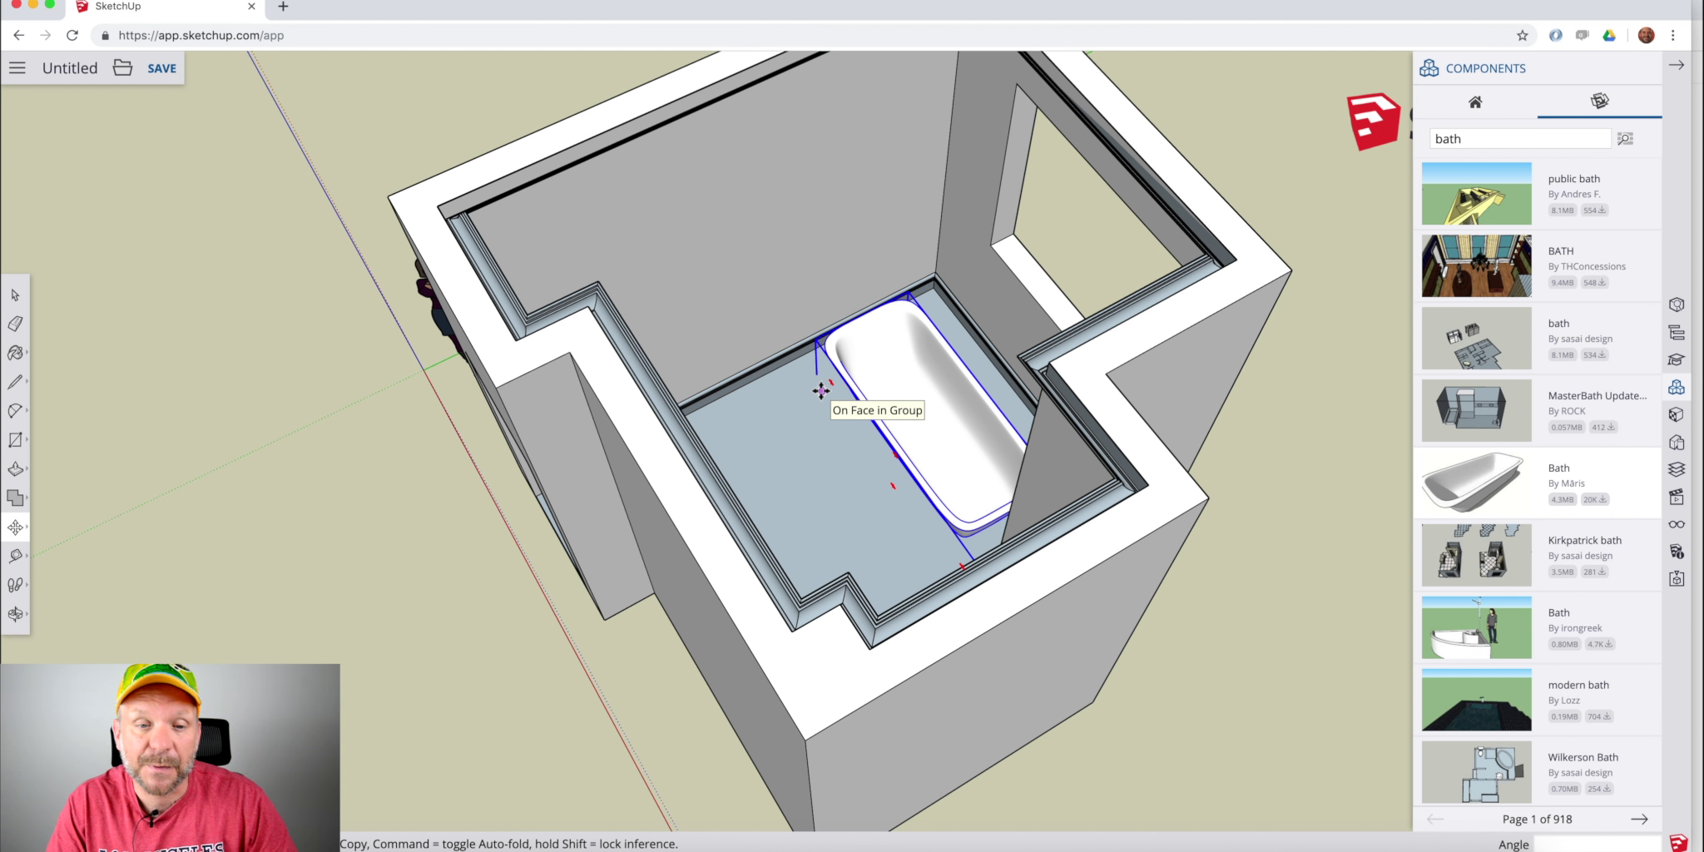
pyautogui.moveTo(823, 404); pyautogui.dragTo(776, 376, button='middle')
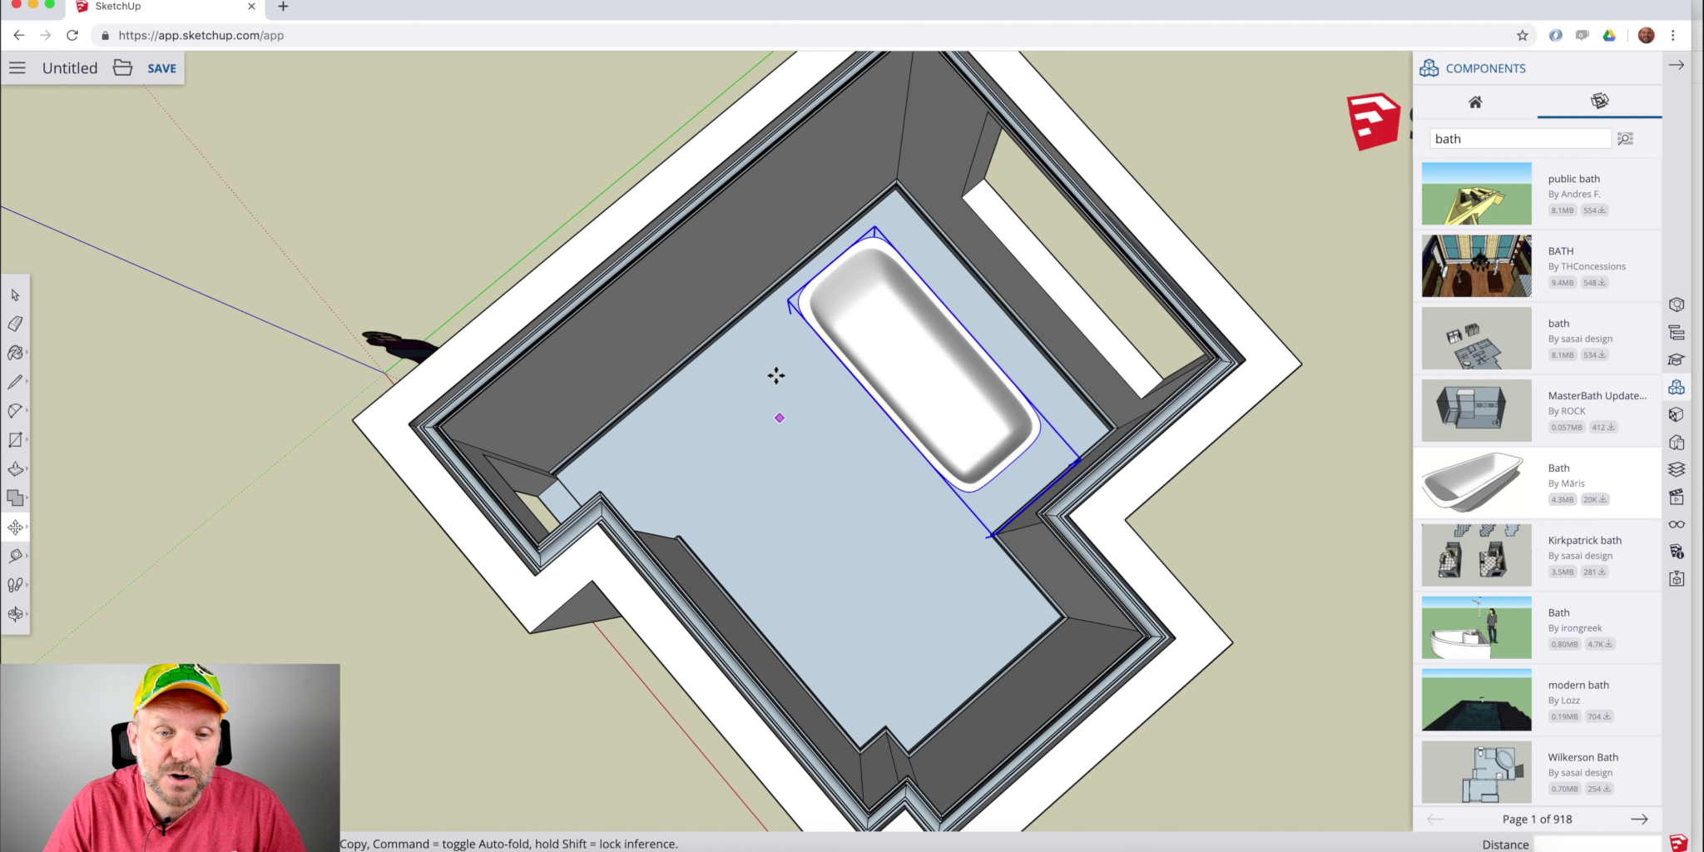
pyautogui.click(776, 376)
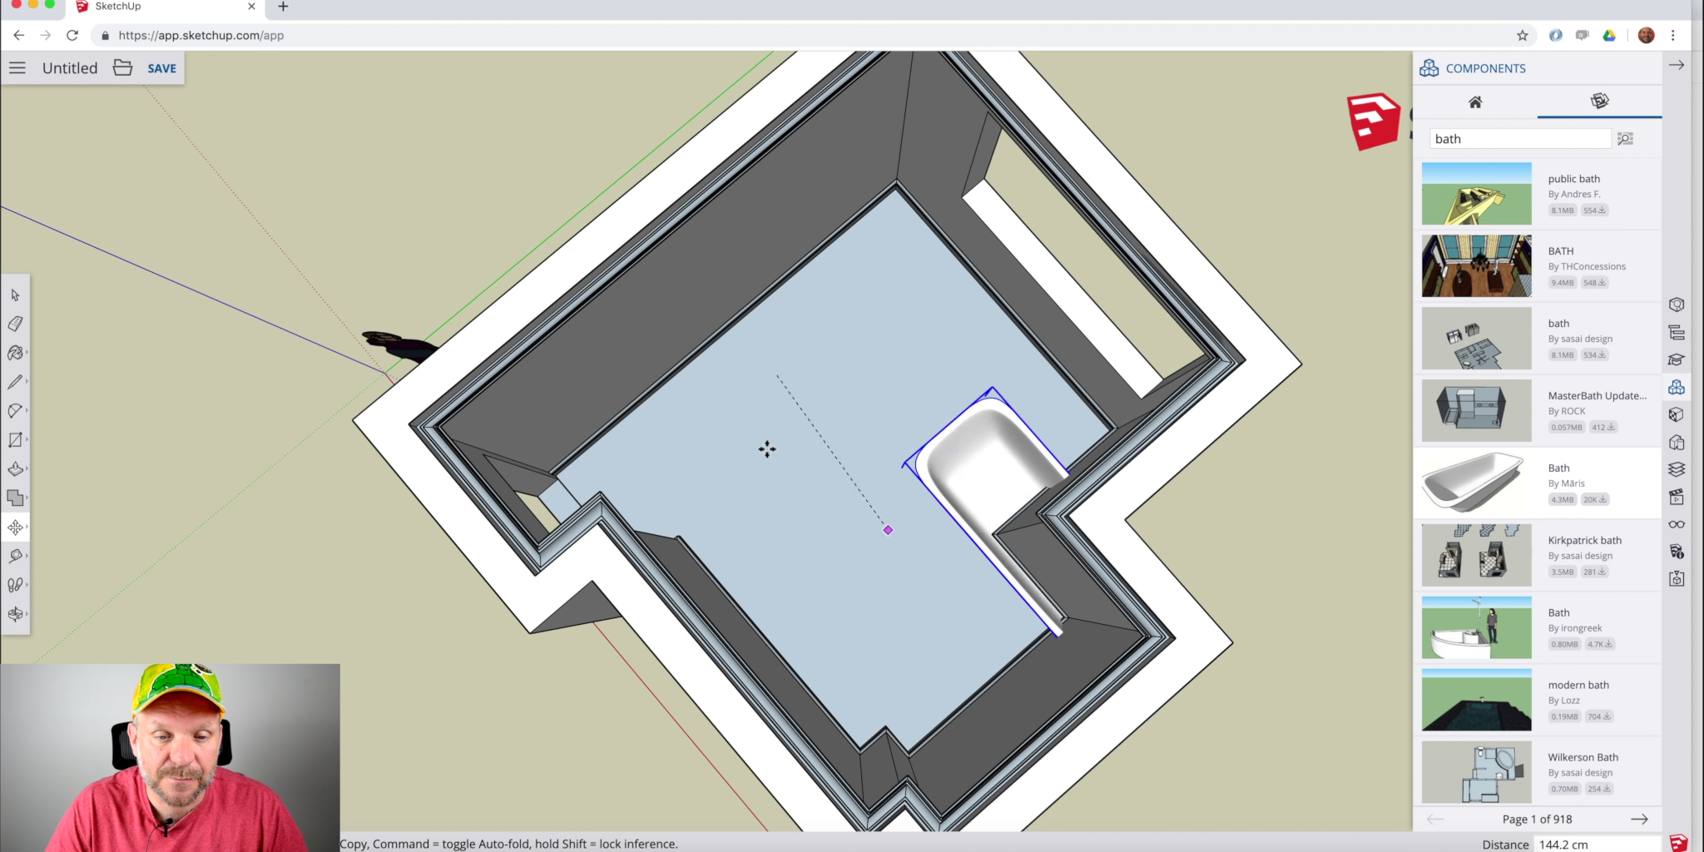
pyautogui.moveTo(885, 443); pyautogui.dragTo(1632, 391, button='middle')
pyautogui.moveTo(833, 403); pyautogui.dragTo(782, 379, button='middle')
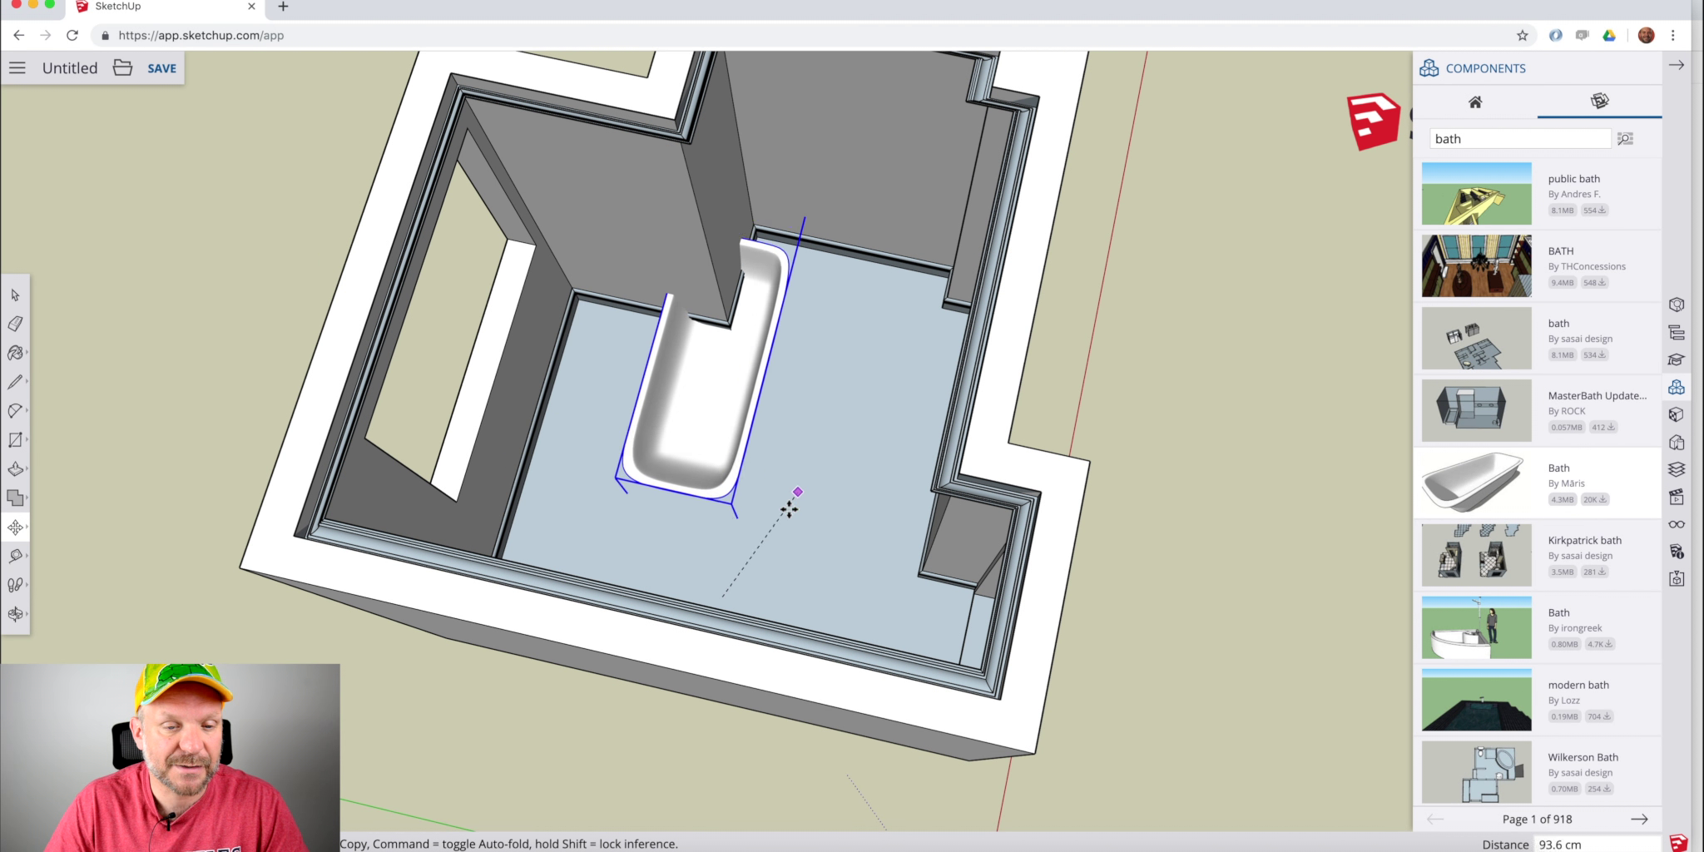
pyautogui.moveTo(789, 509); pyautogui.dragTo(289, 518, button='middle')
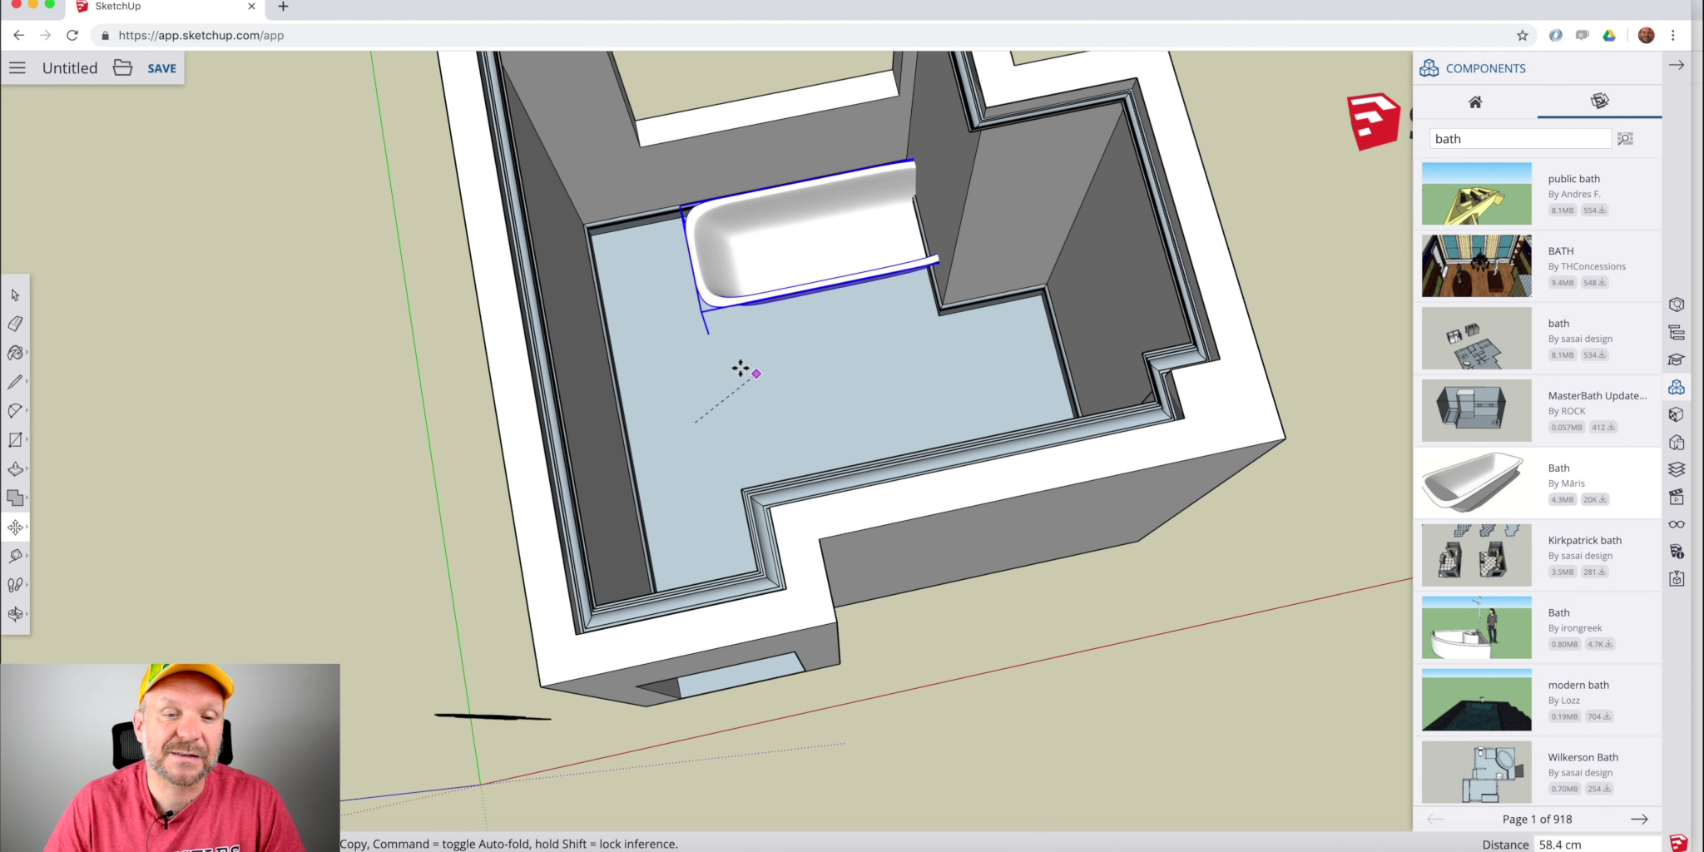
pyautogui.press('Escape')
pyautogui.moveTo(916, 366); pyautogui.dragTo(650, 298, button='middle')
pyautogui.scroll(-3, 752, 329)
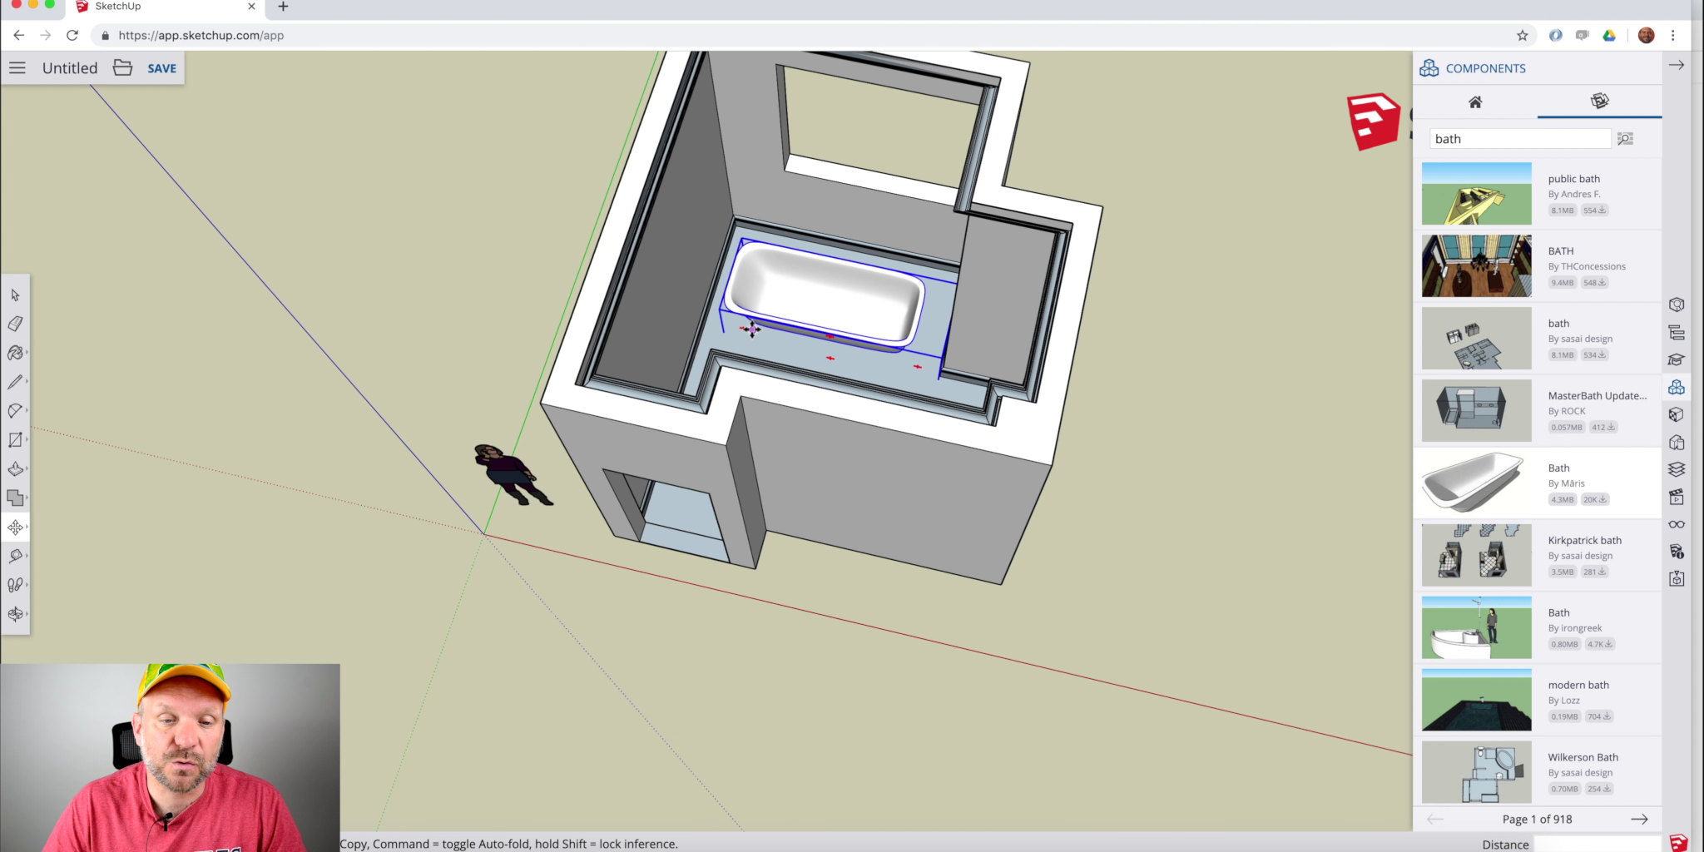
pyautogui.scroll(6, 753, 330)
pyautogui.scroll(2, 752, 330)
pyautogui.click(878, 387)
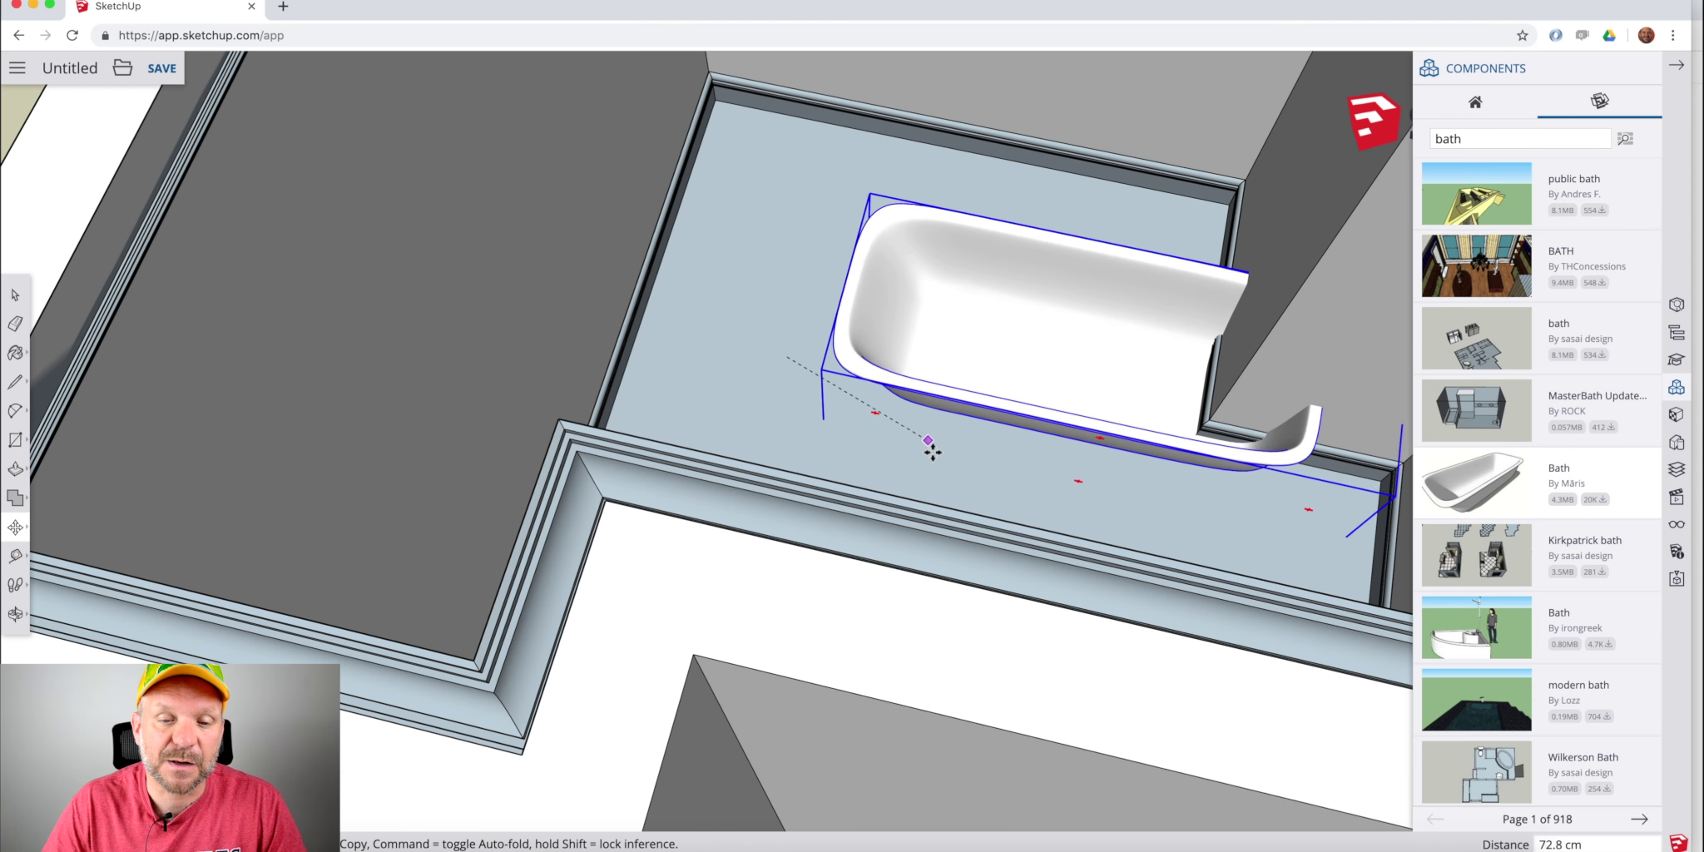
pyautogui.scroll(3, 883, 562)
pyautogui.moveTo(883, 563); pyautogui.dragTo(905, 556, button='middle')
pyautogui.scroll(3, 835, 358)
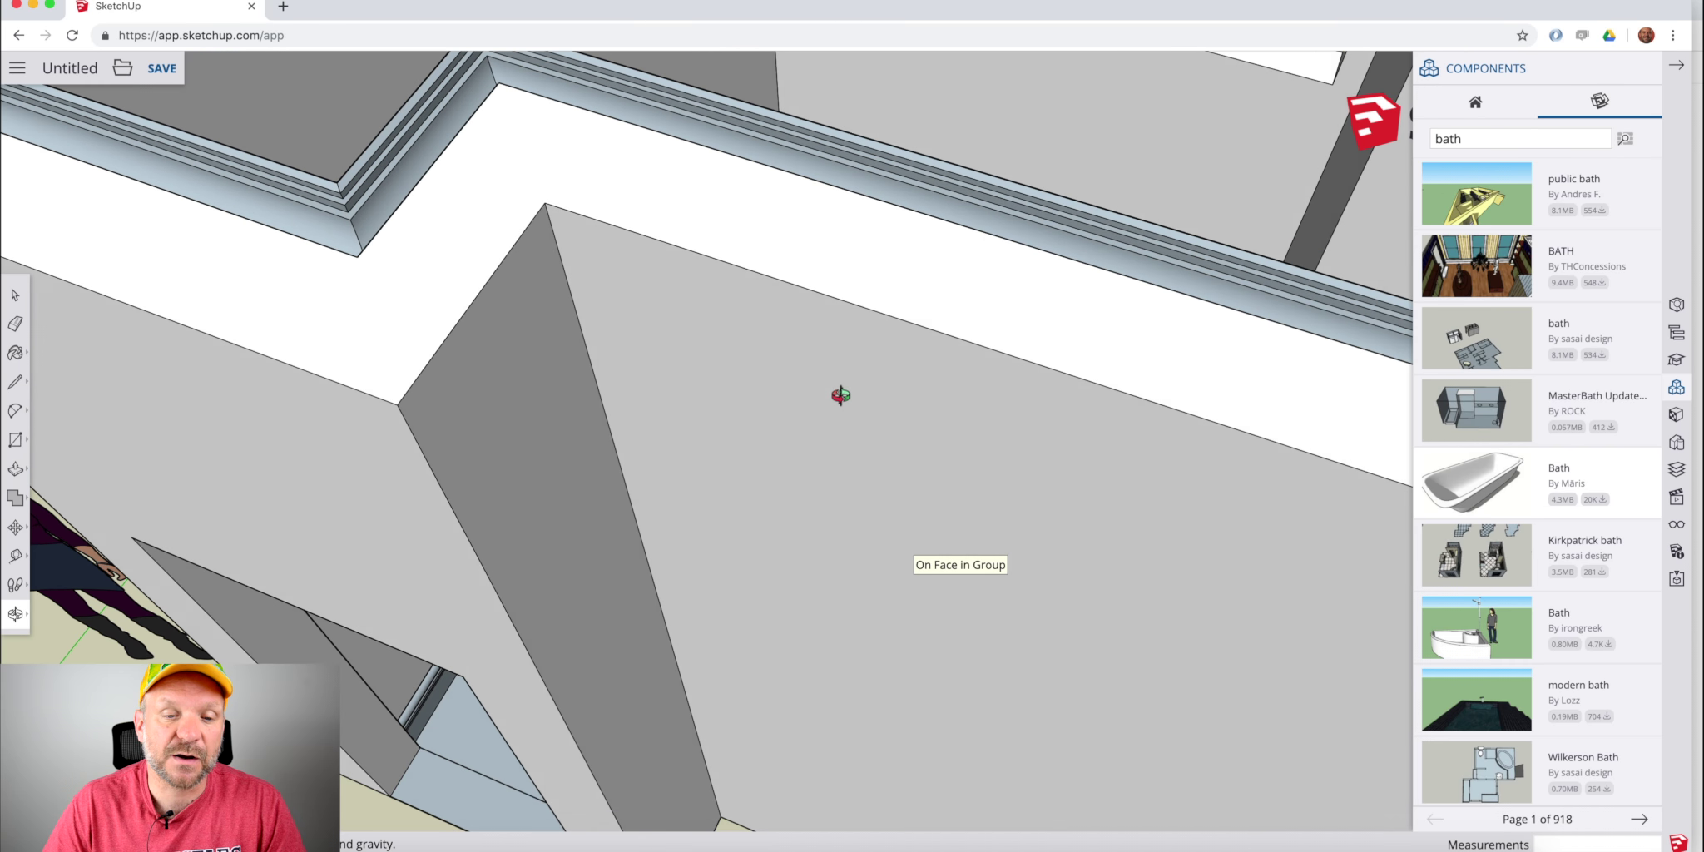
pyautogui.scroll(-5, 780, 400)
pyautogui.scroll(3, 722, 499)
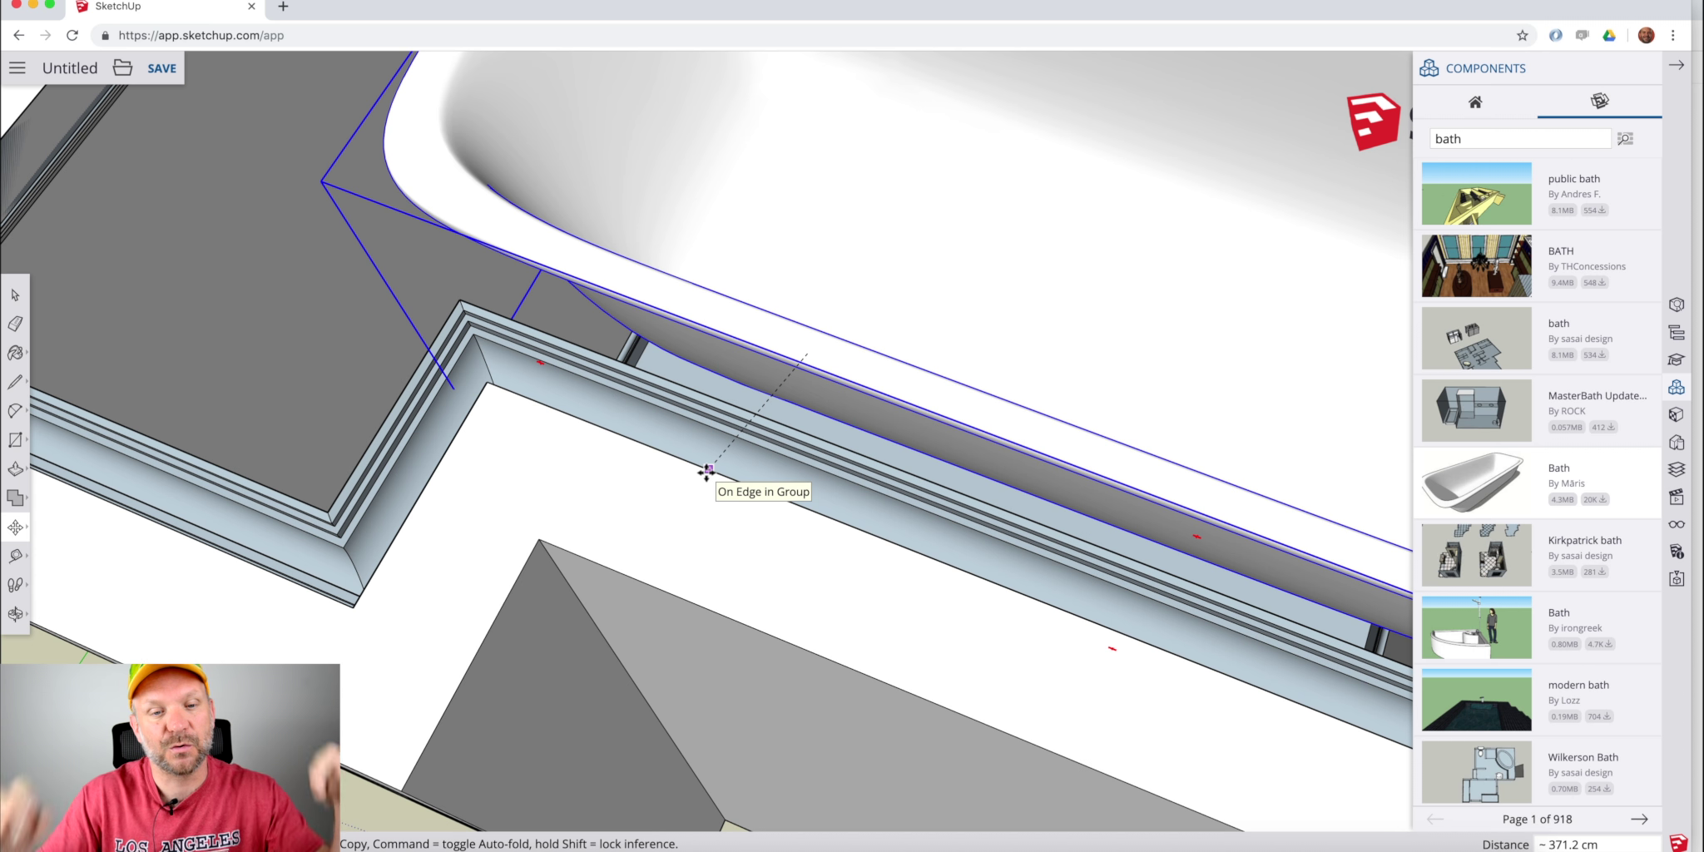
pyautogui.press('Escape')
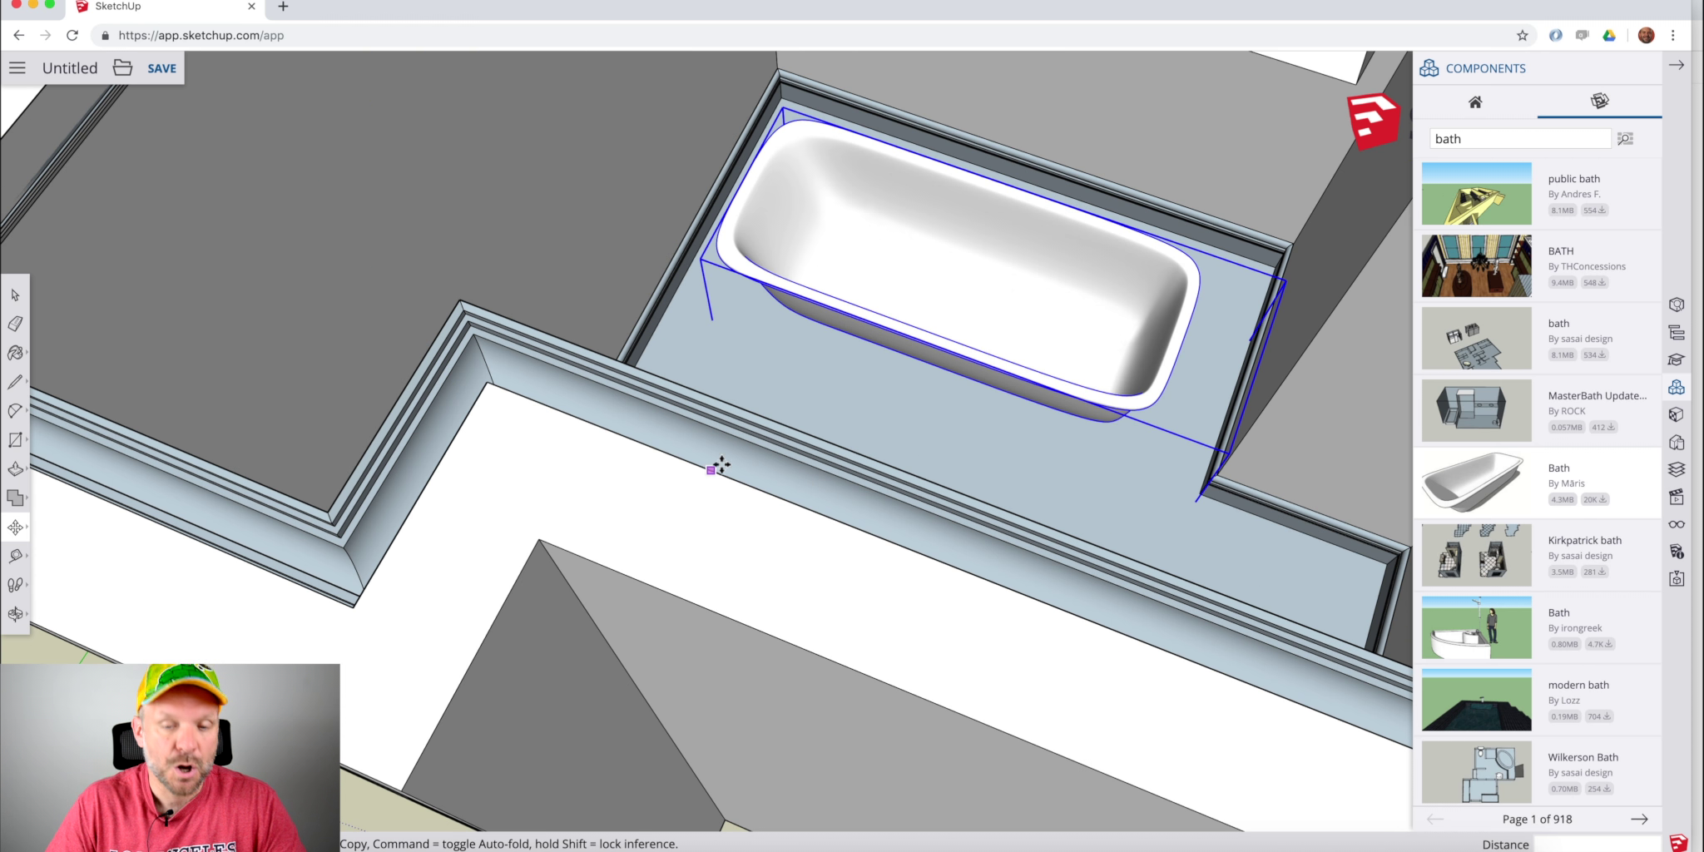
# Move the bath along the green axis so its long outer rim sits flush against the window wall.
pyautogui.moveTo(840, 337); pyautogui.dragTo(857, 580, button='middle')
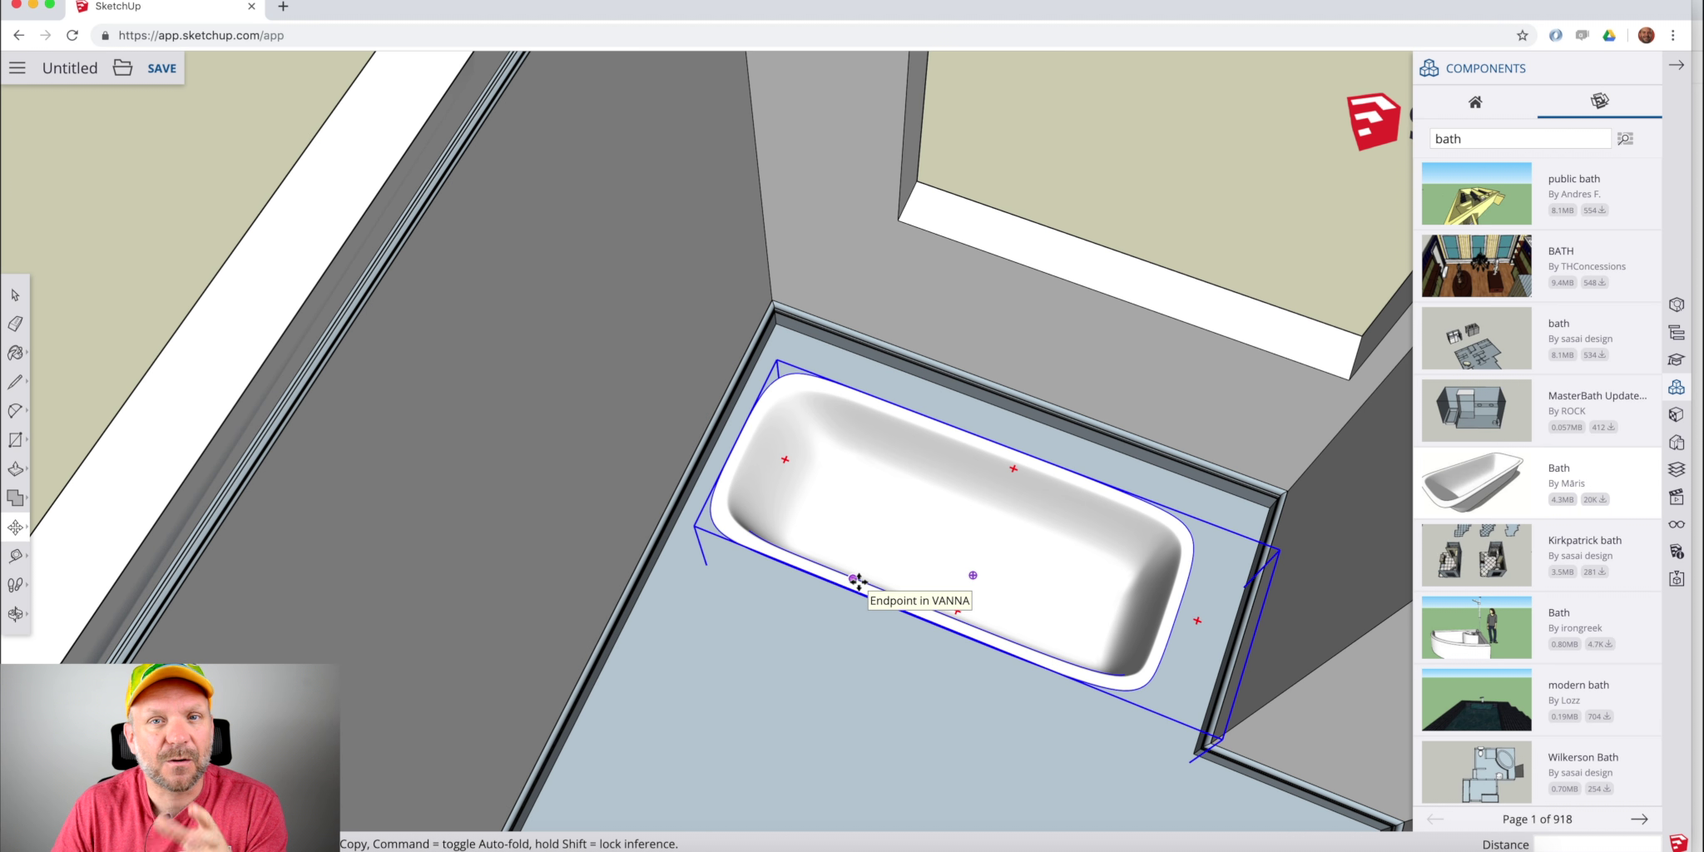
pyautogui.moveTo(1156, 624); pyautogui.dragTo(992, 482, button='middle')
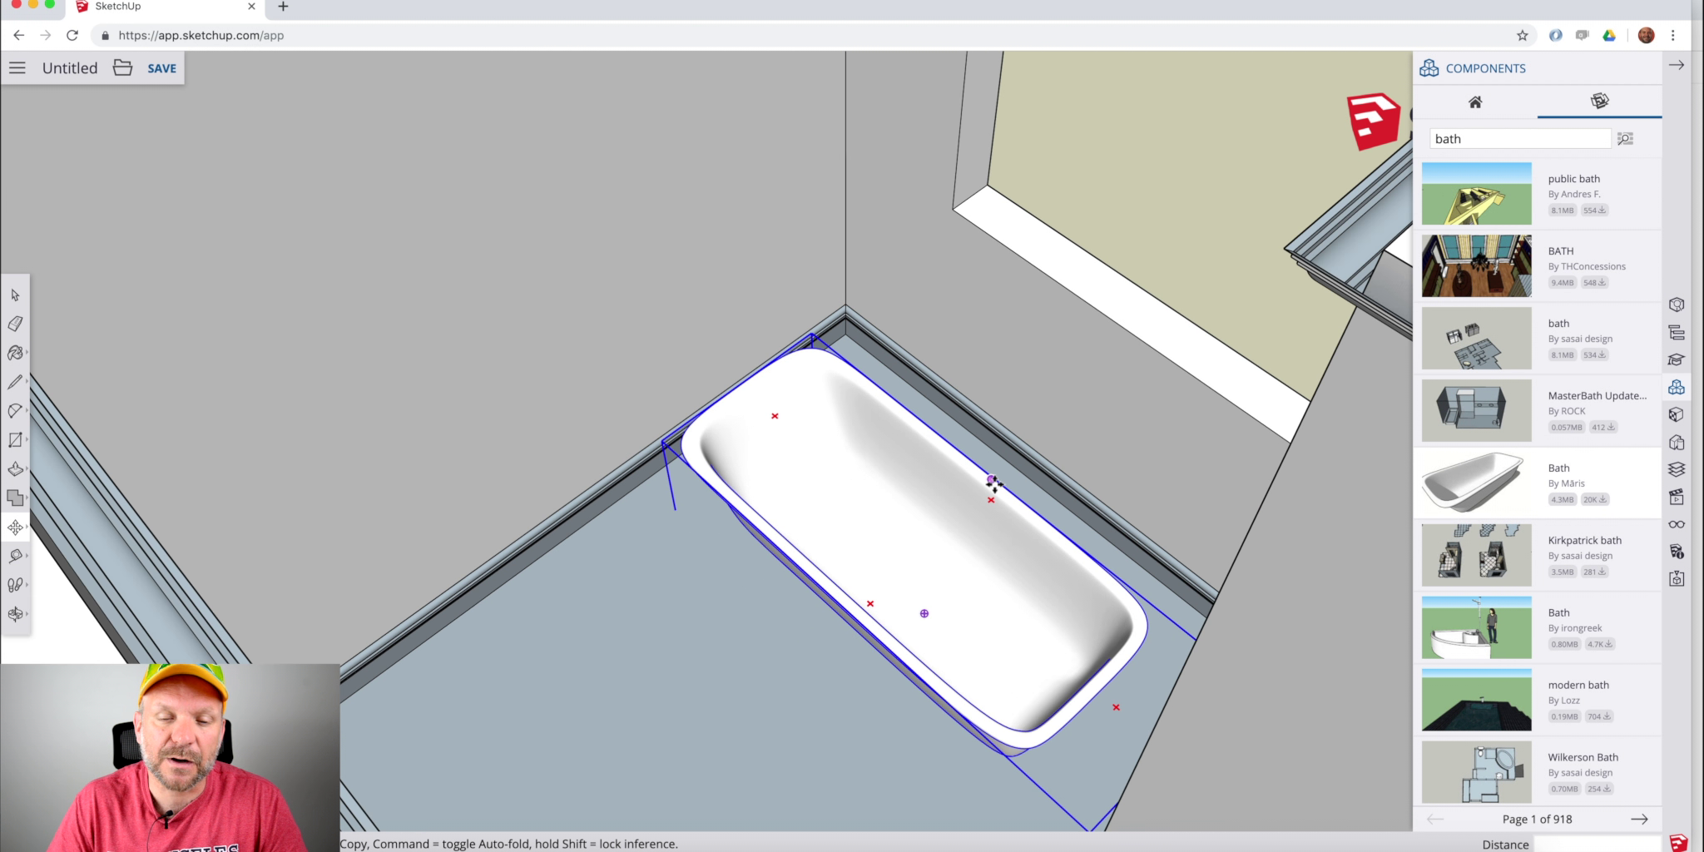
pyautogui.scroll(8, 993, 483)
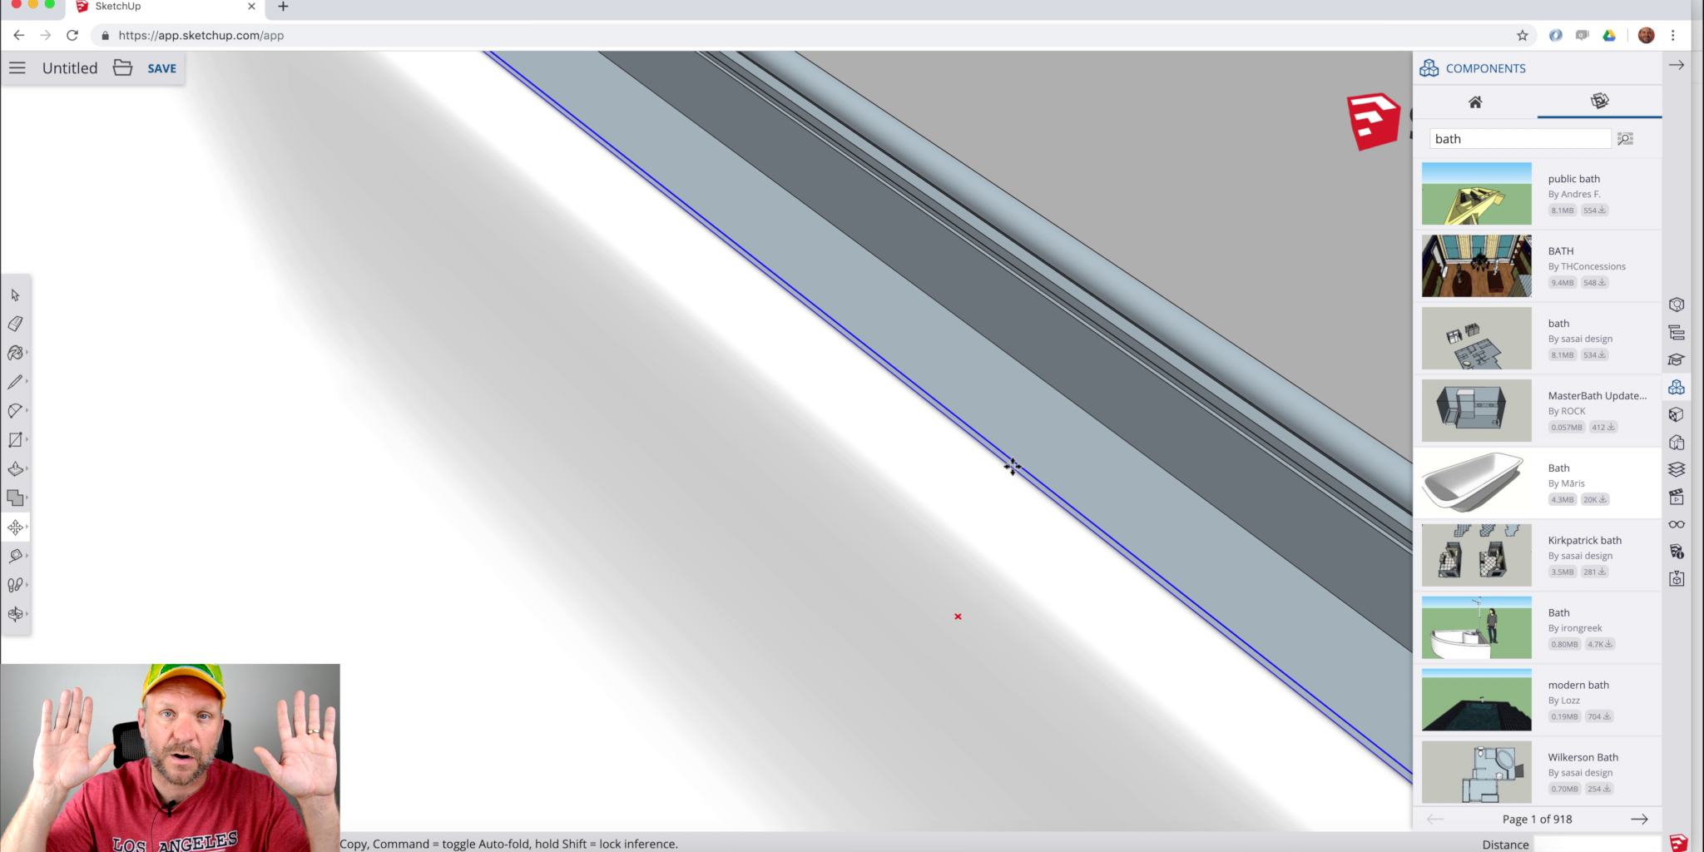
pyautogui.click(1013, 467)
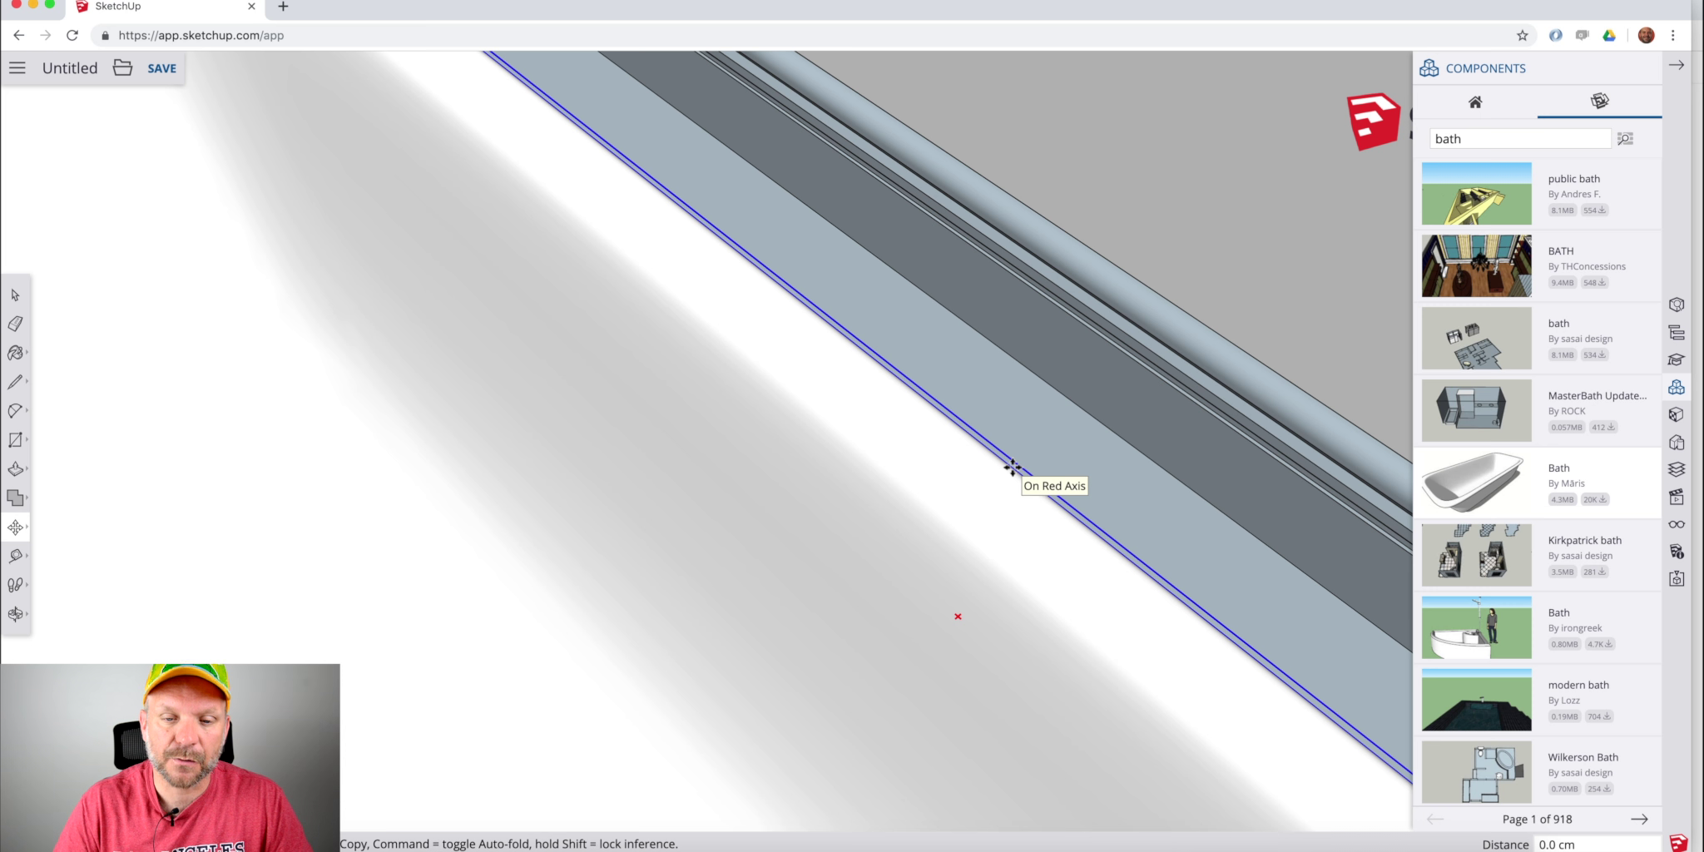
pyautogui.scroll(-8, 1013, 466)
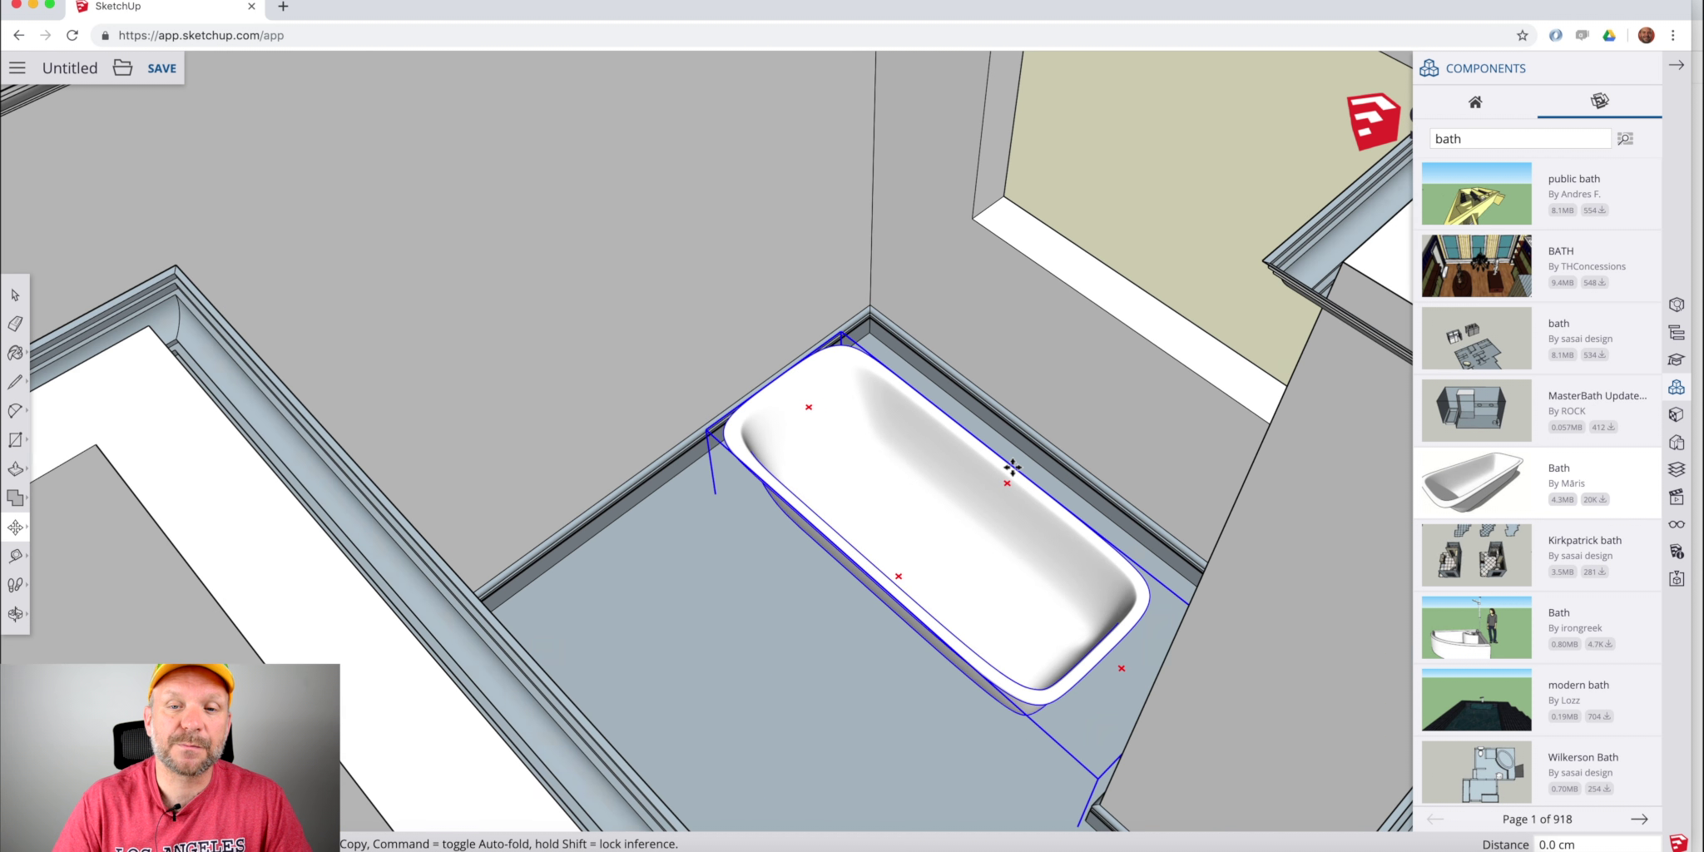
pyautogui.scroll(-10, 1012, 467)
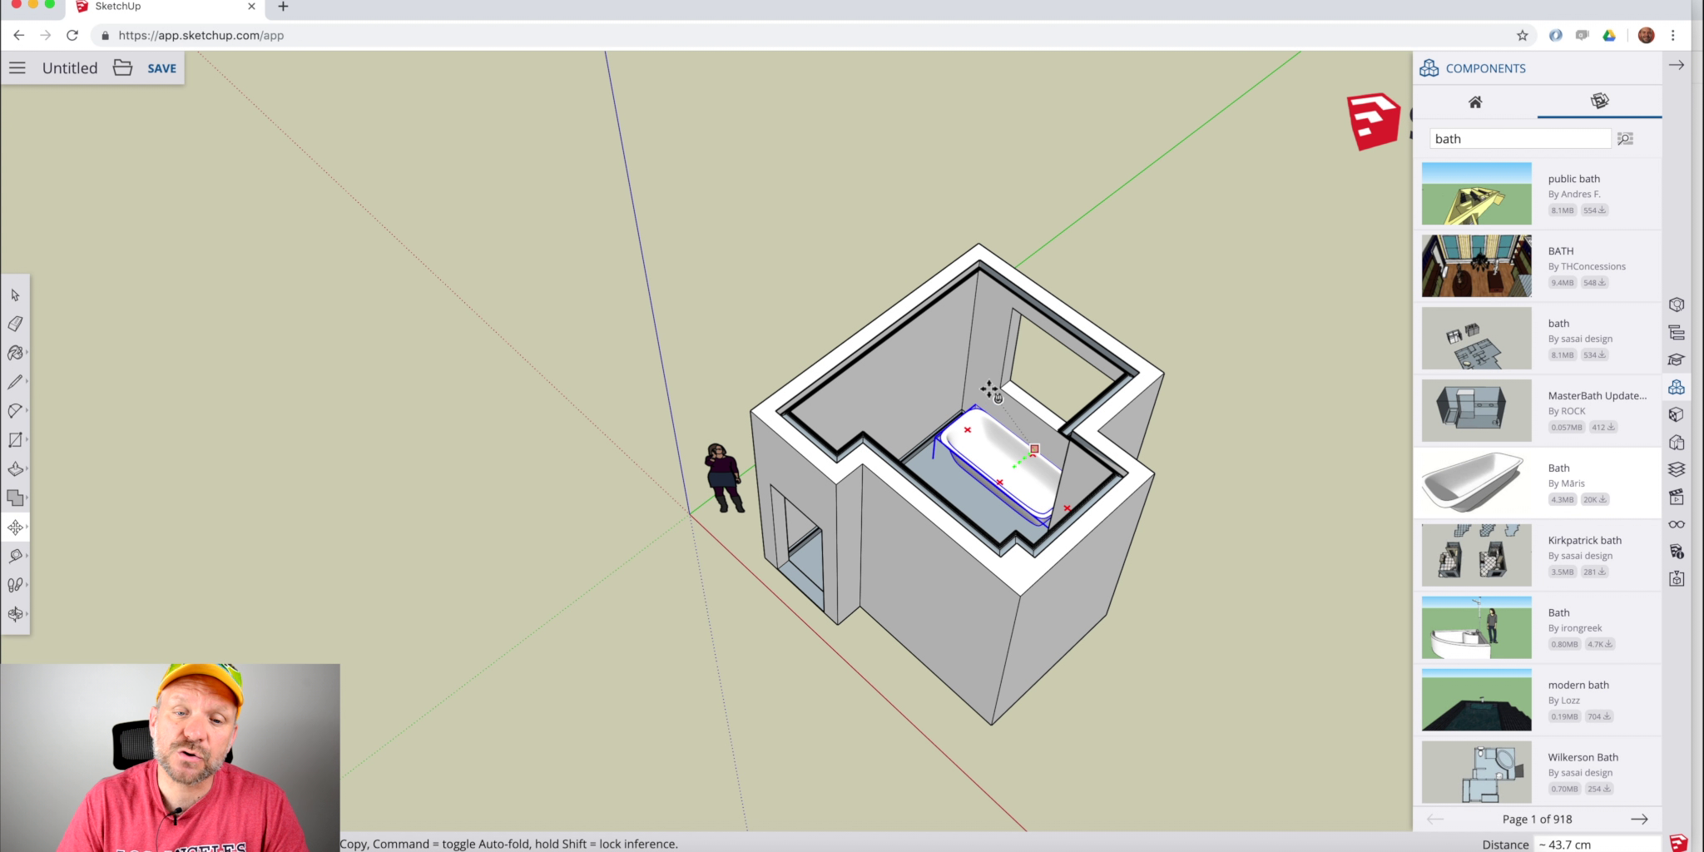
pyautogui.click(980, 360)
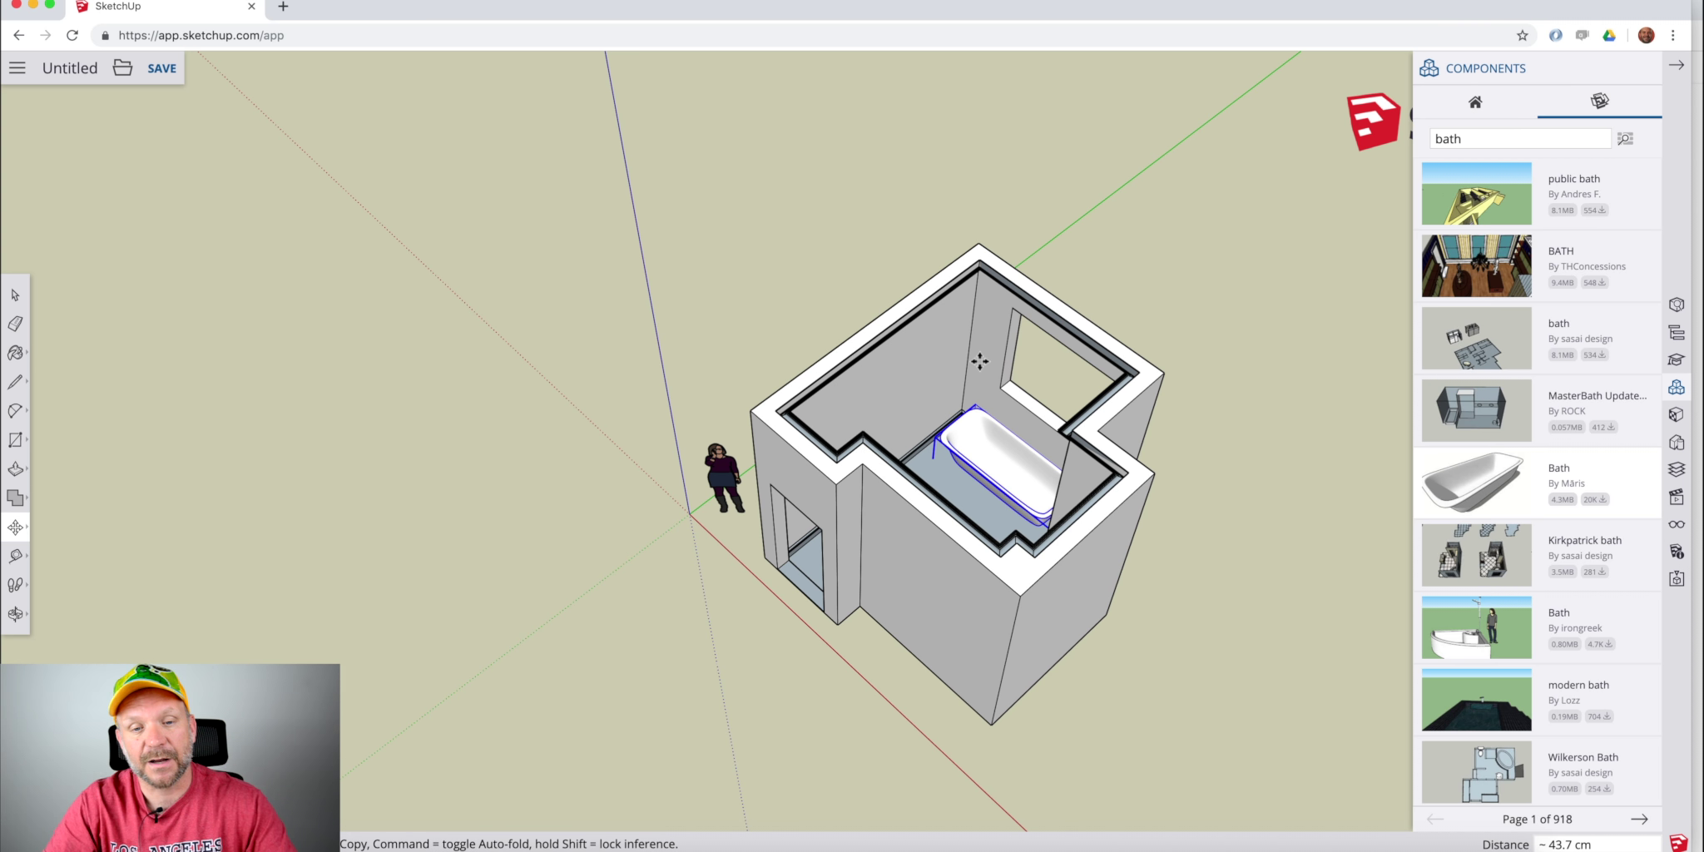
# Slide the bath along the window wall towards the side wall that projects into the room, using reference points on the floor.
pyautogui.moveTo(932, 497); pyautogui.dragTo(1259, 528, button='middle')
pyautogui.moveTo(951, 373); pyautogui.dragTo(905, 374, button='middle')
pyautogui.scroll(6, 904, 374)
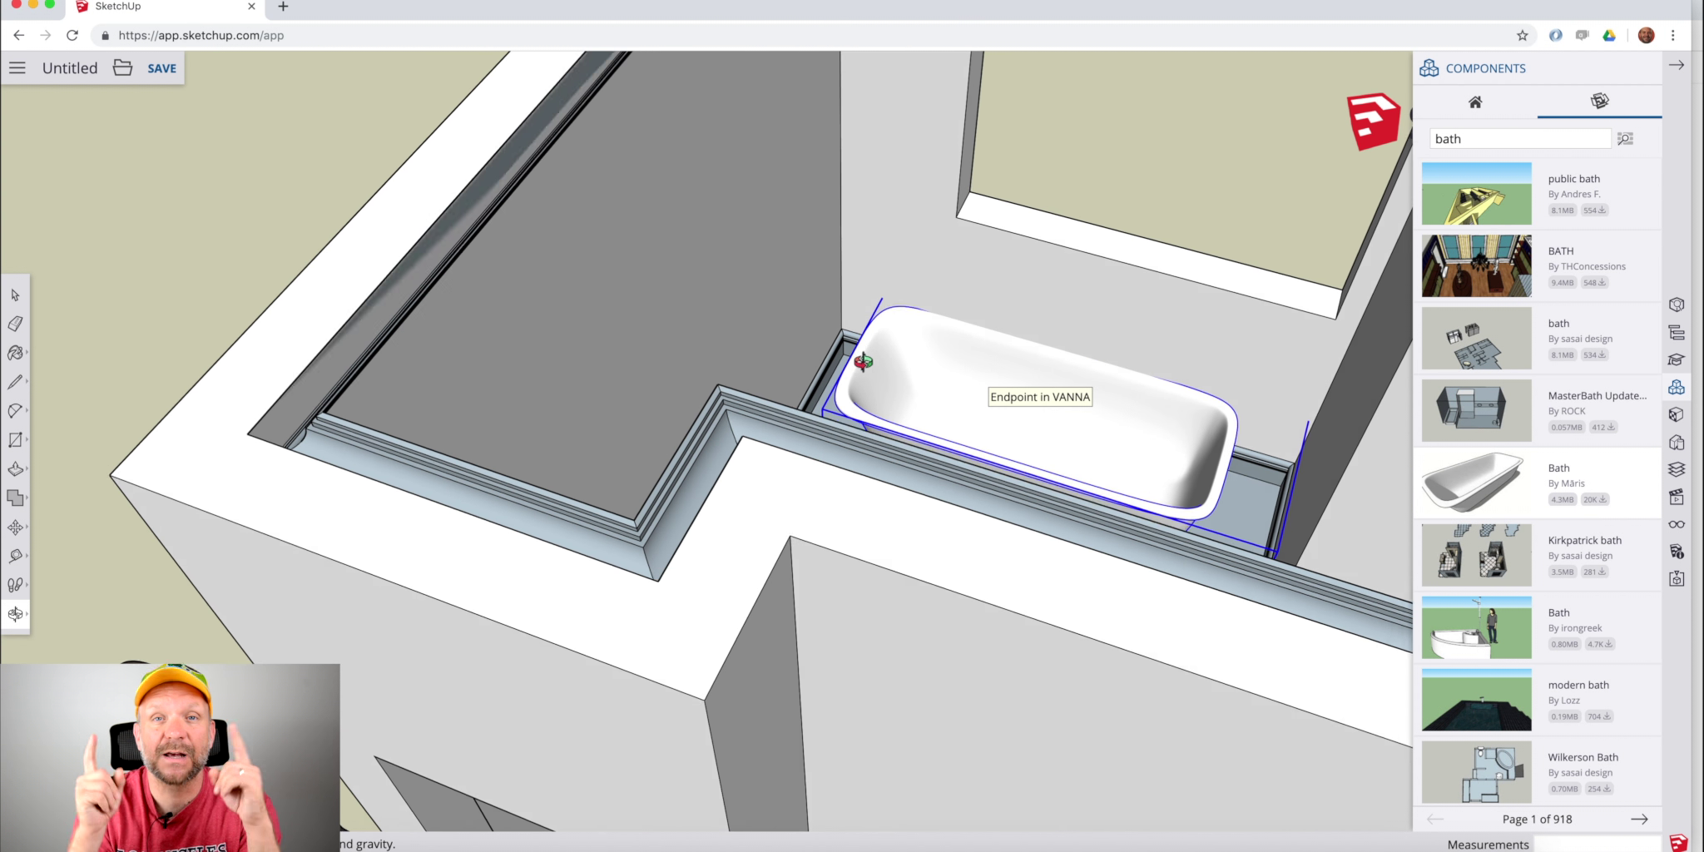
pyautogui.moveTo(863, 361); pyautogui.dragTo(826, 385, button='middle')
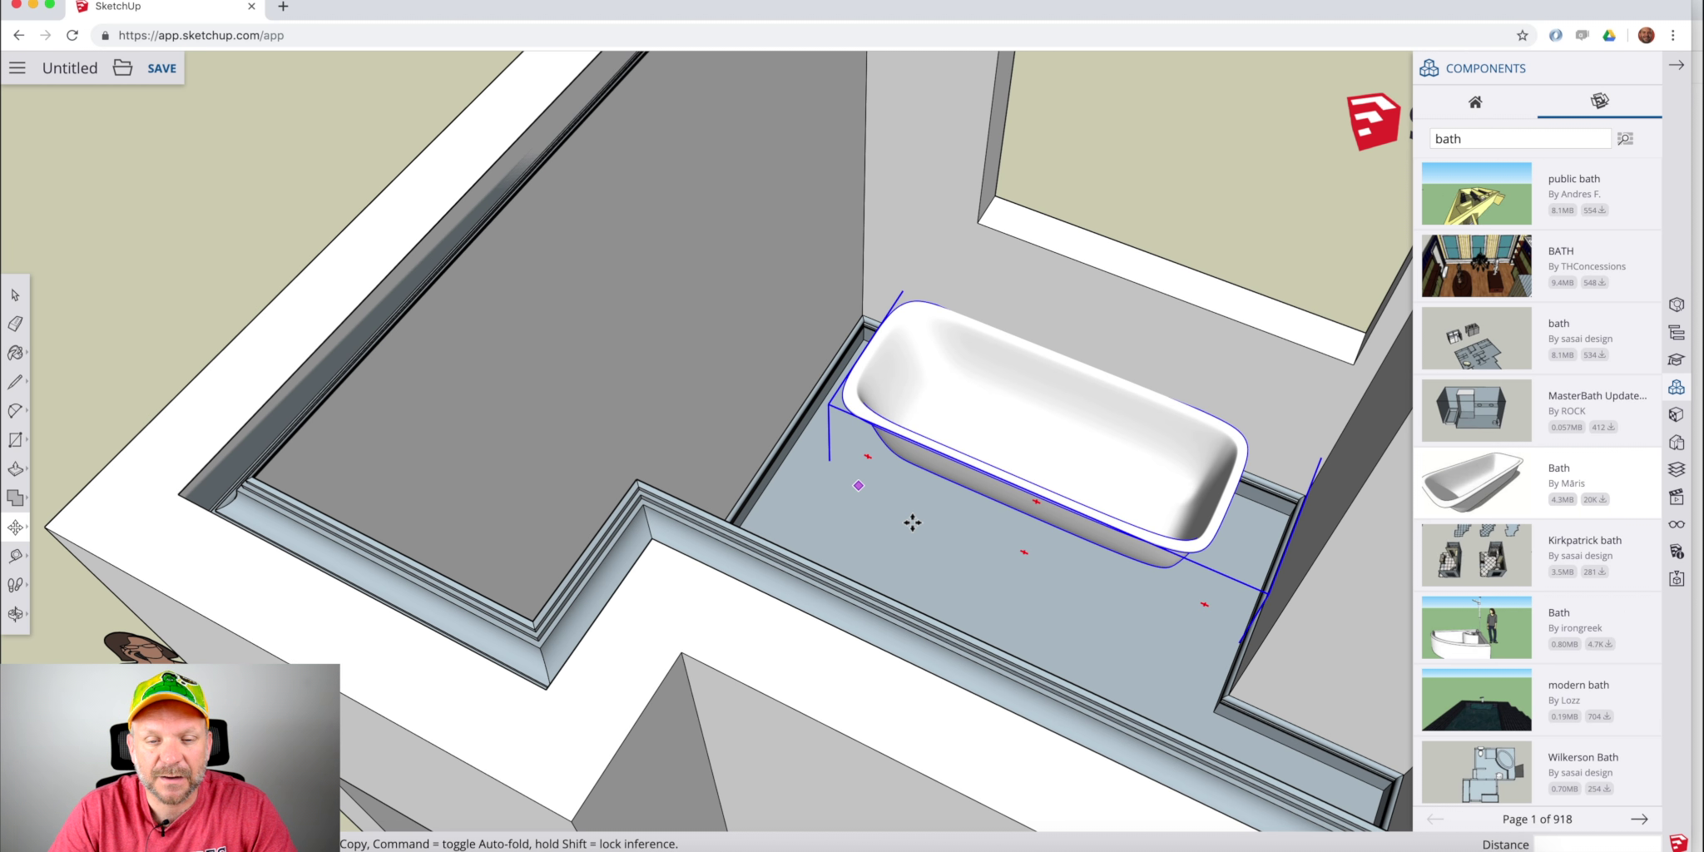
pyautogui.moveTo(1050, 537); pyautogui.dragTo(1237, 510, button='middle')
pyautogui.press('m')
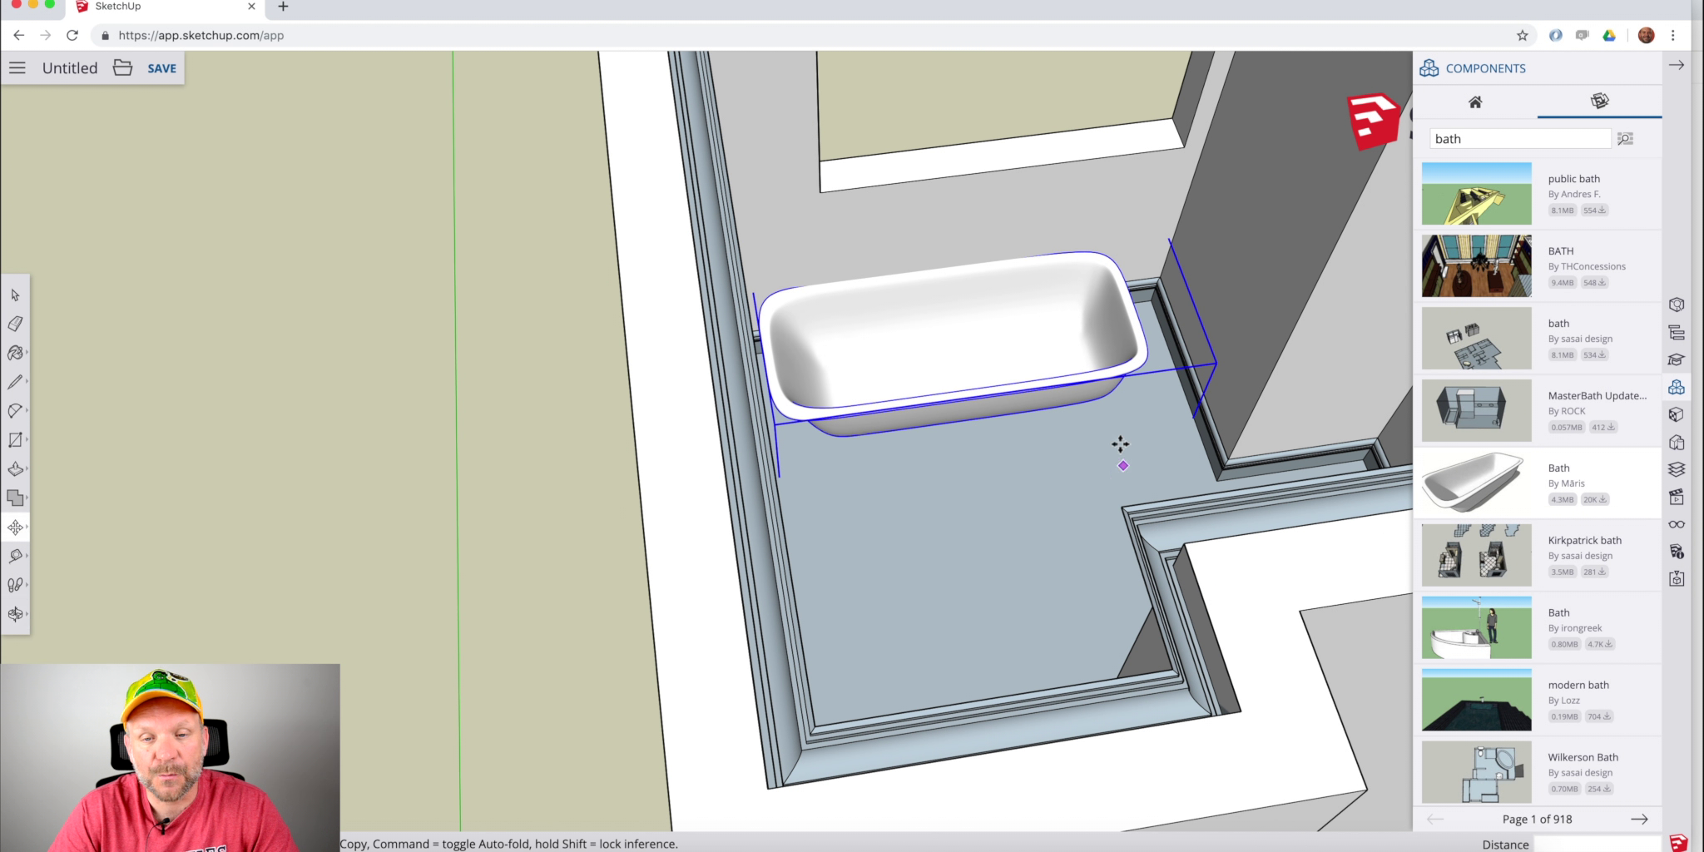
pyautogui.click(1119, 444)
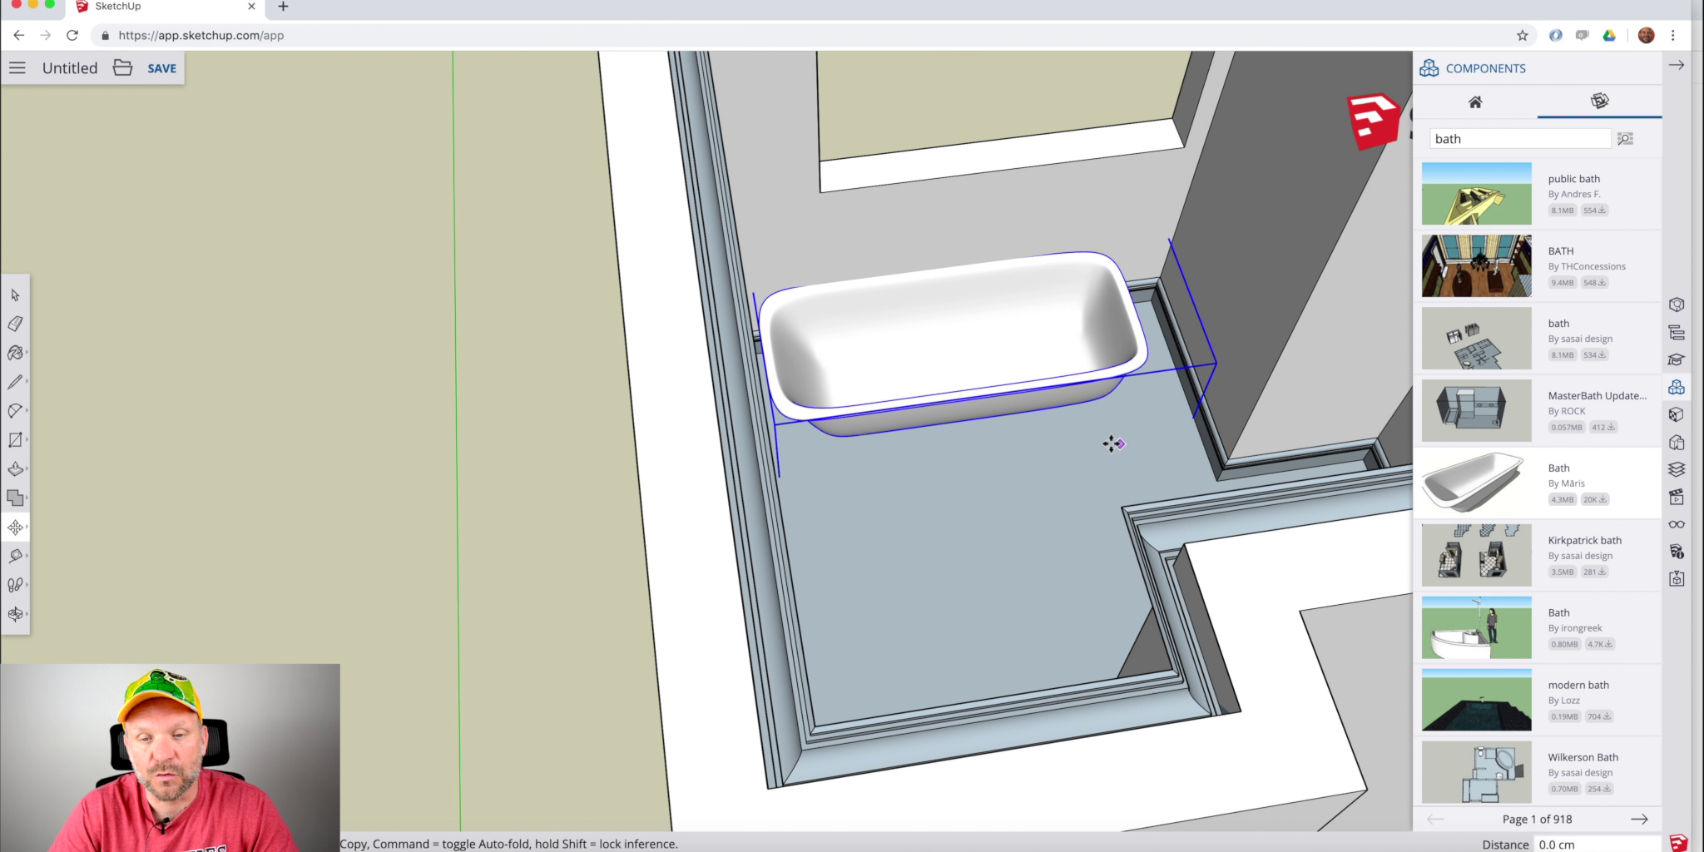
pyautogui.click(1164, 449)
# Snap the bath's short outer rim along the red axis flush against the projecting side wall.
pyautogui.moveTo(1183, 288); pyautogui.dragTo(1184, 293, button='middle')
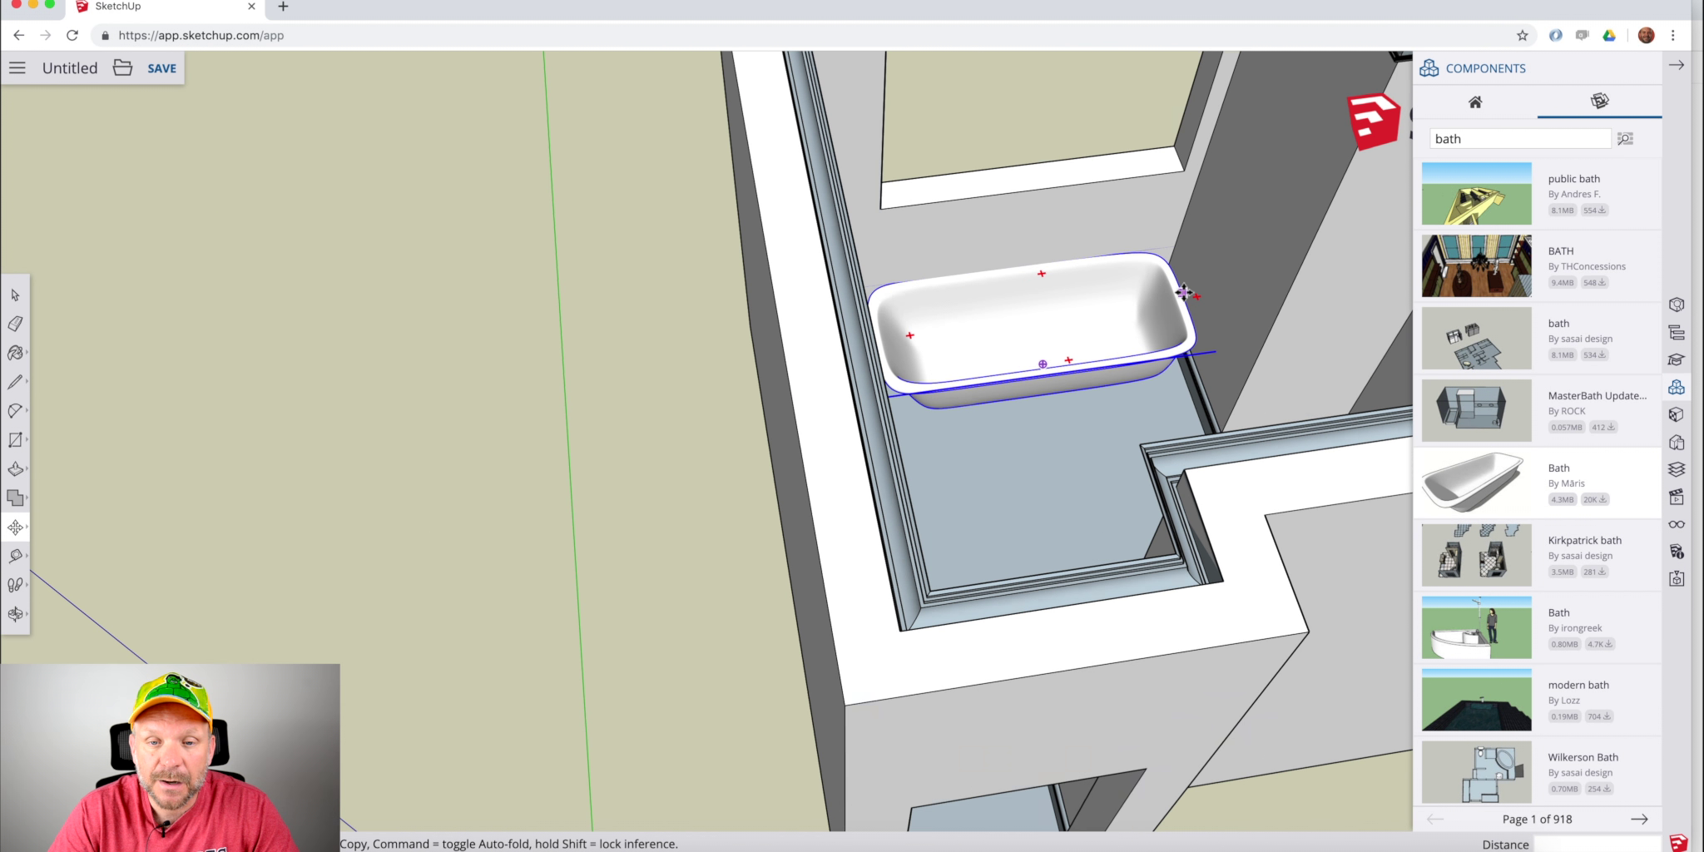
pyautogui.scroll(8, 1183, 292)
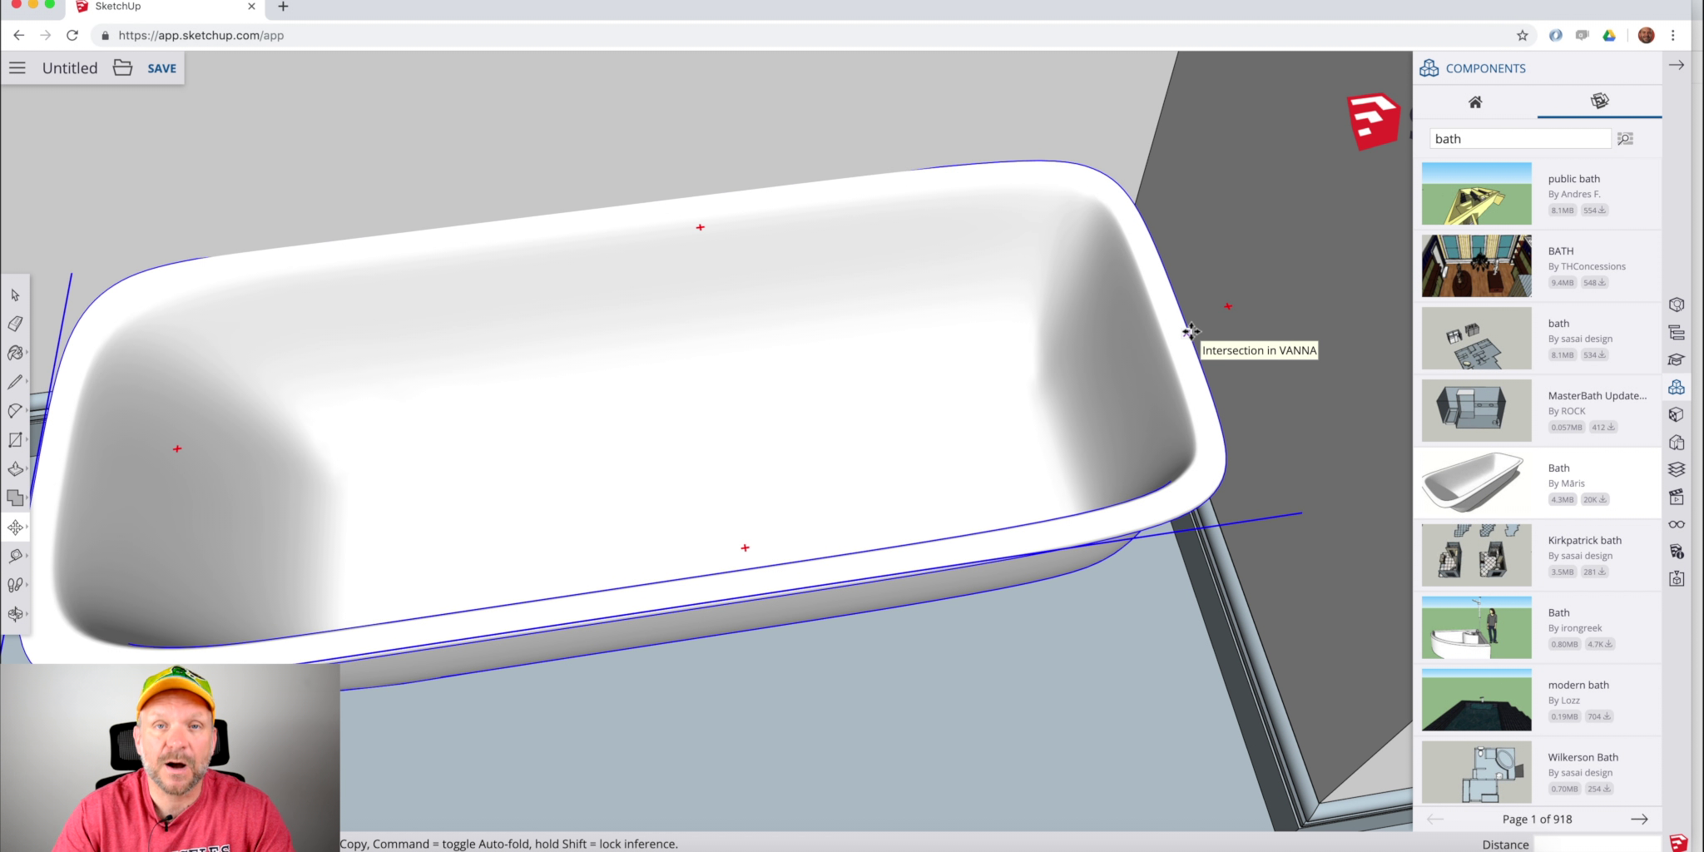
pyautogui.click(1192, 331)
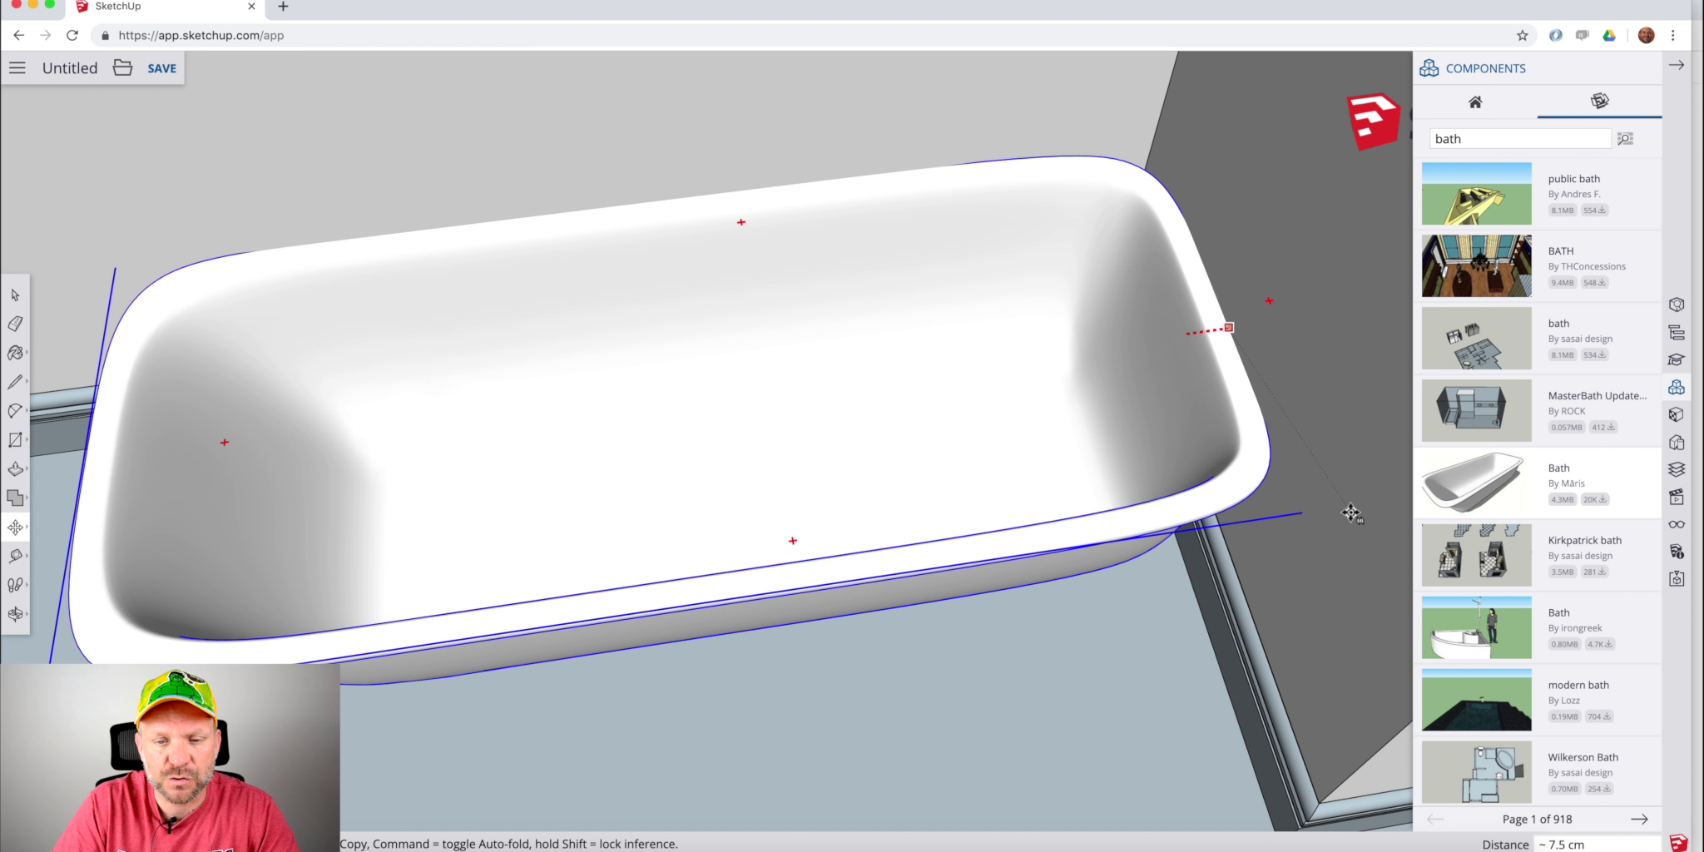
pyautogui.moveTo(1342, 506); pyautogui.dragTo(1128, 565, button='middle')
pyautogui.scroll(-2, 1119, 583)
pyautogui.scroll(1, 1123, 583)
pyautogui.scroll(-6, 1119, 587)
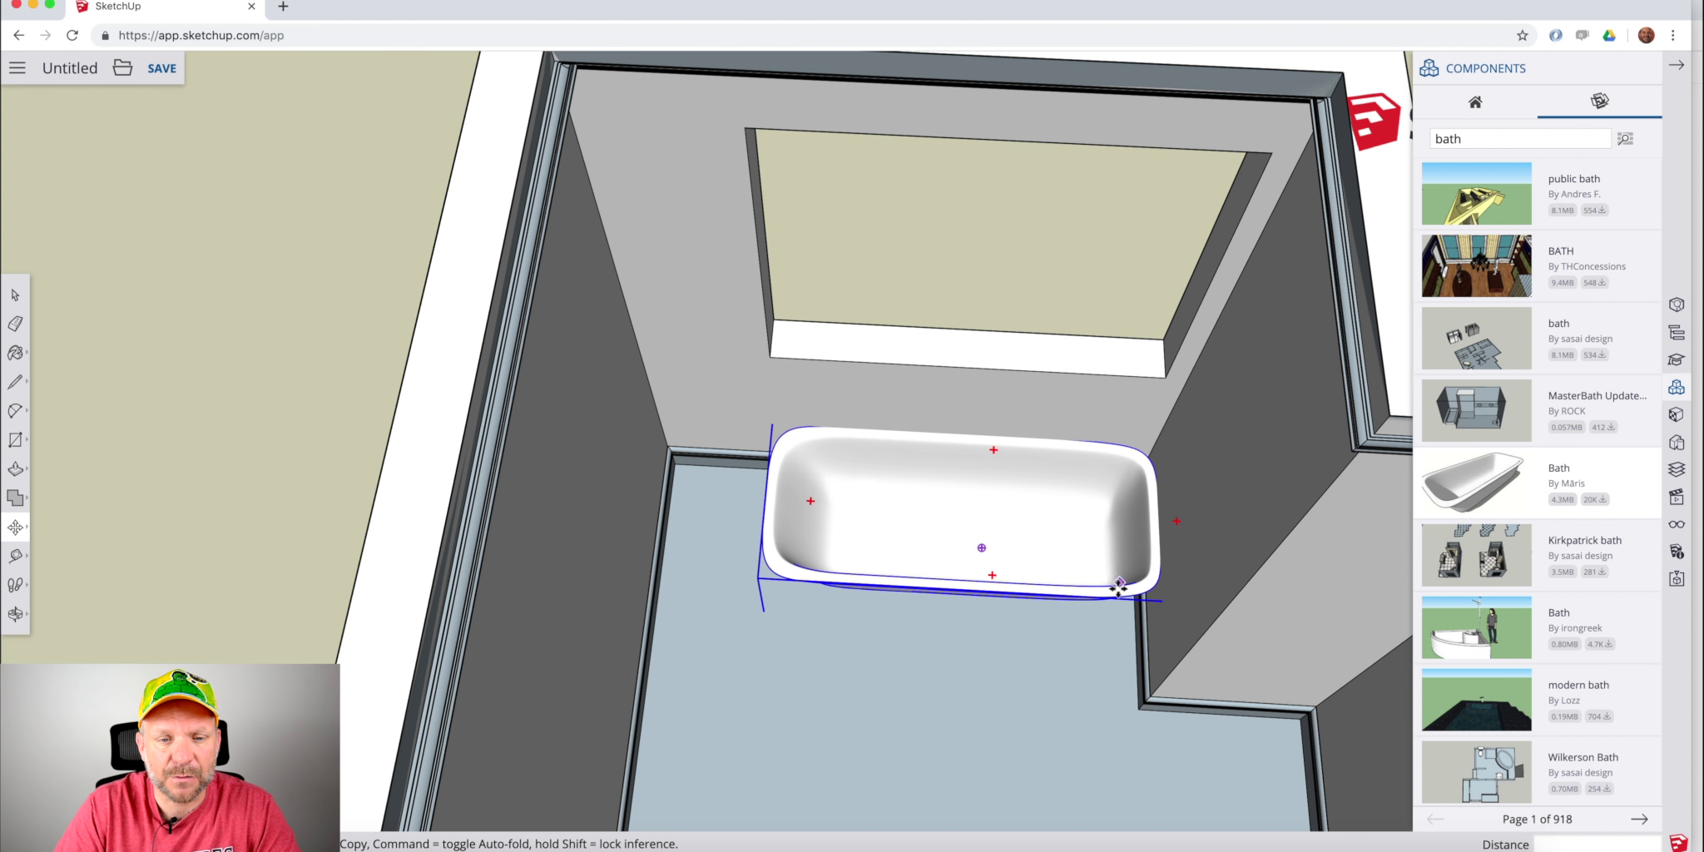
pyautogui.scroll(8, 965, 416)
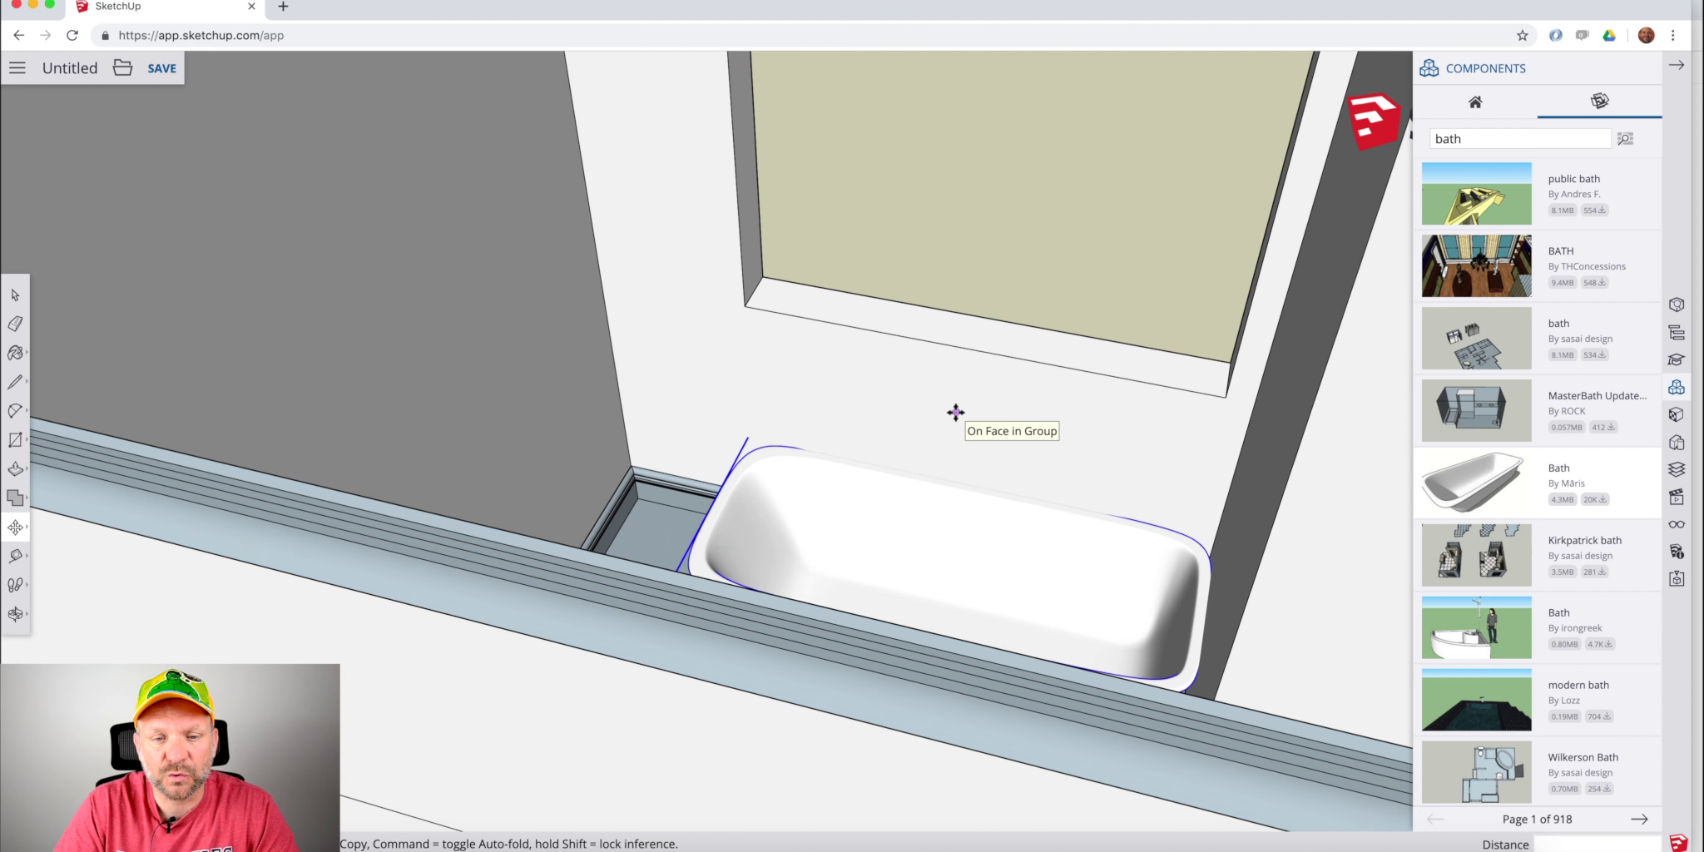
pyautogui.scroll(-8, 956, 413)
pyautogui.press('space')
pyautogui.moveTo(957, 412); pyautogui.dragTo(1004, 644, button='middle')
pyautogui.scroll(-1, 1561, 400)
pyautogui.scroll(1, 1560, 400)
# Search 3D Warehouse for "meuble de salle de bain".
pyautogui.doubleClick(1475, 139)
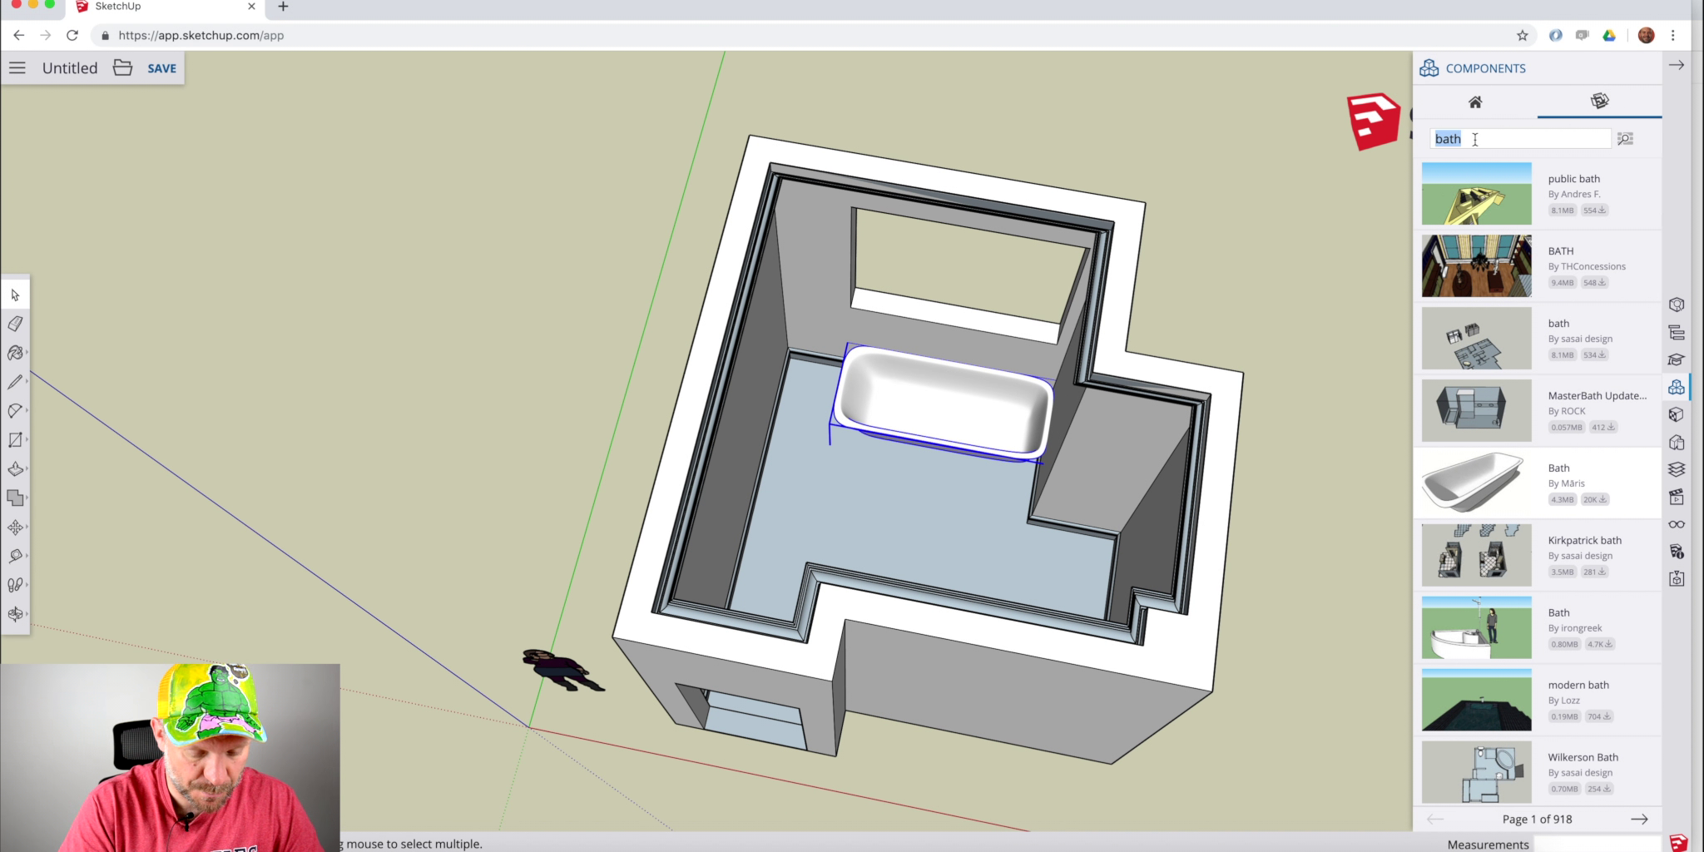
pyautogui.write('meuble de salle de bain')
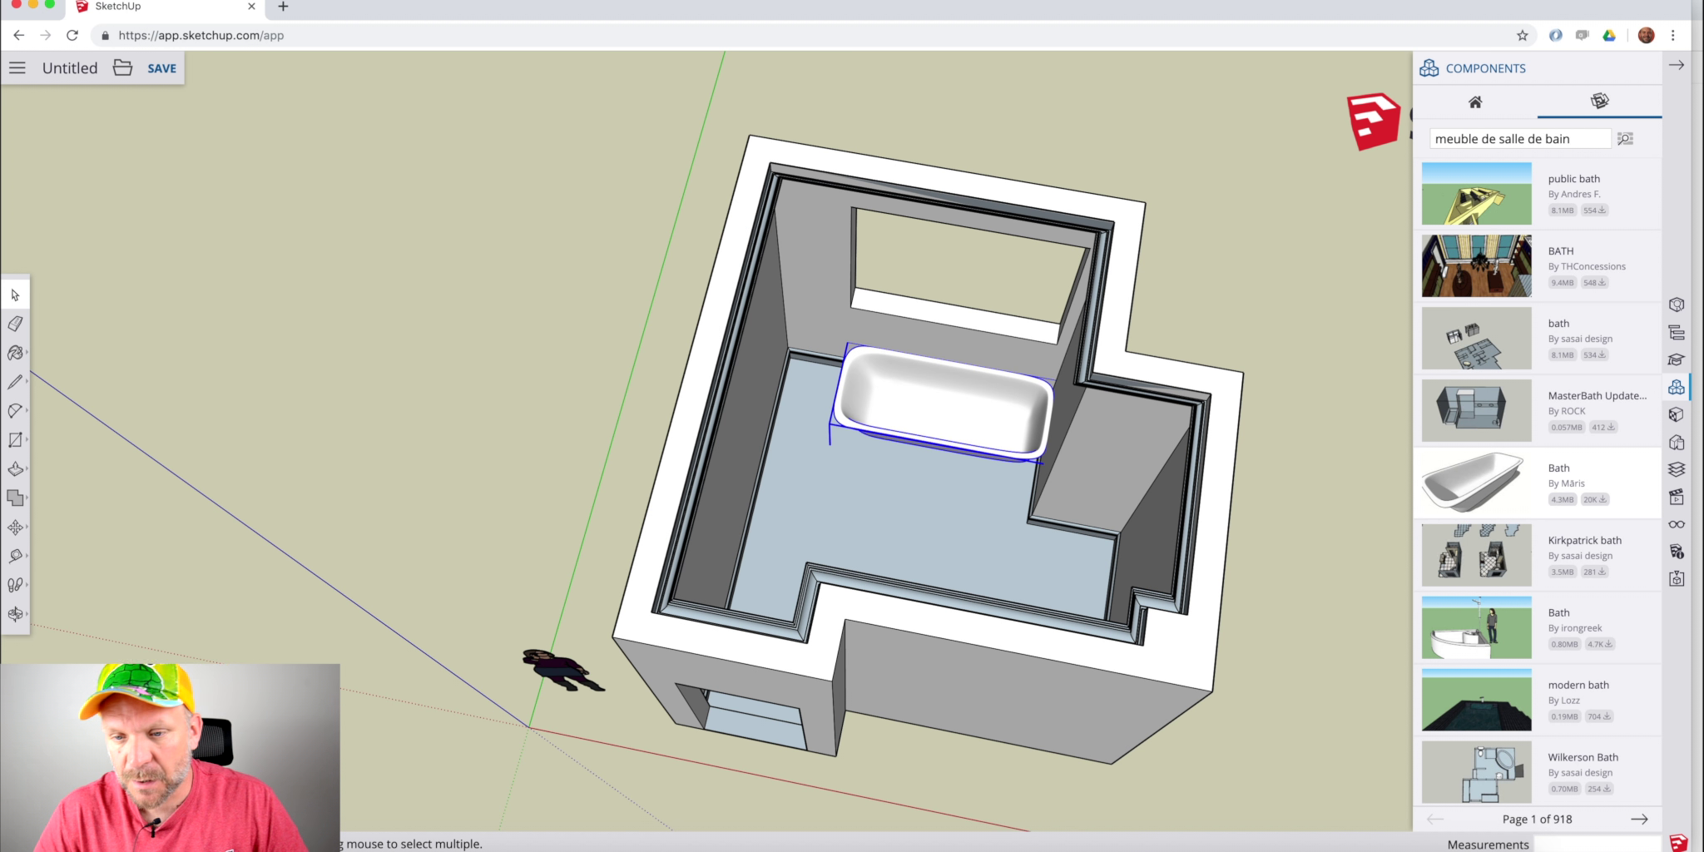
pyautogui.press('Return')
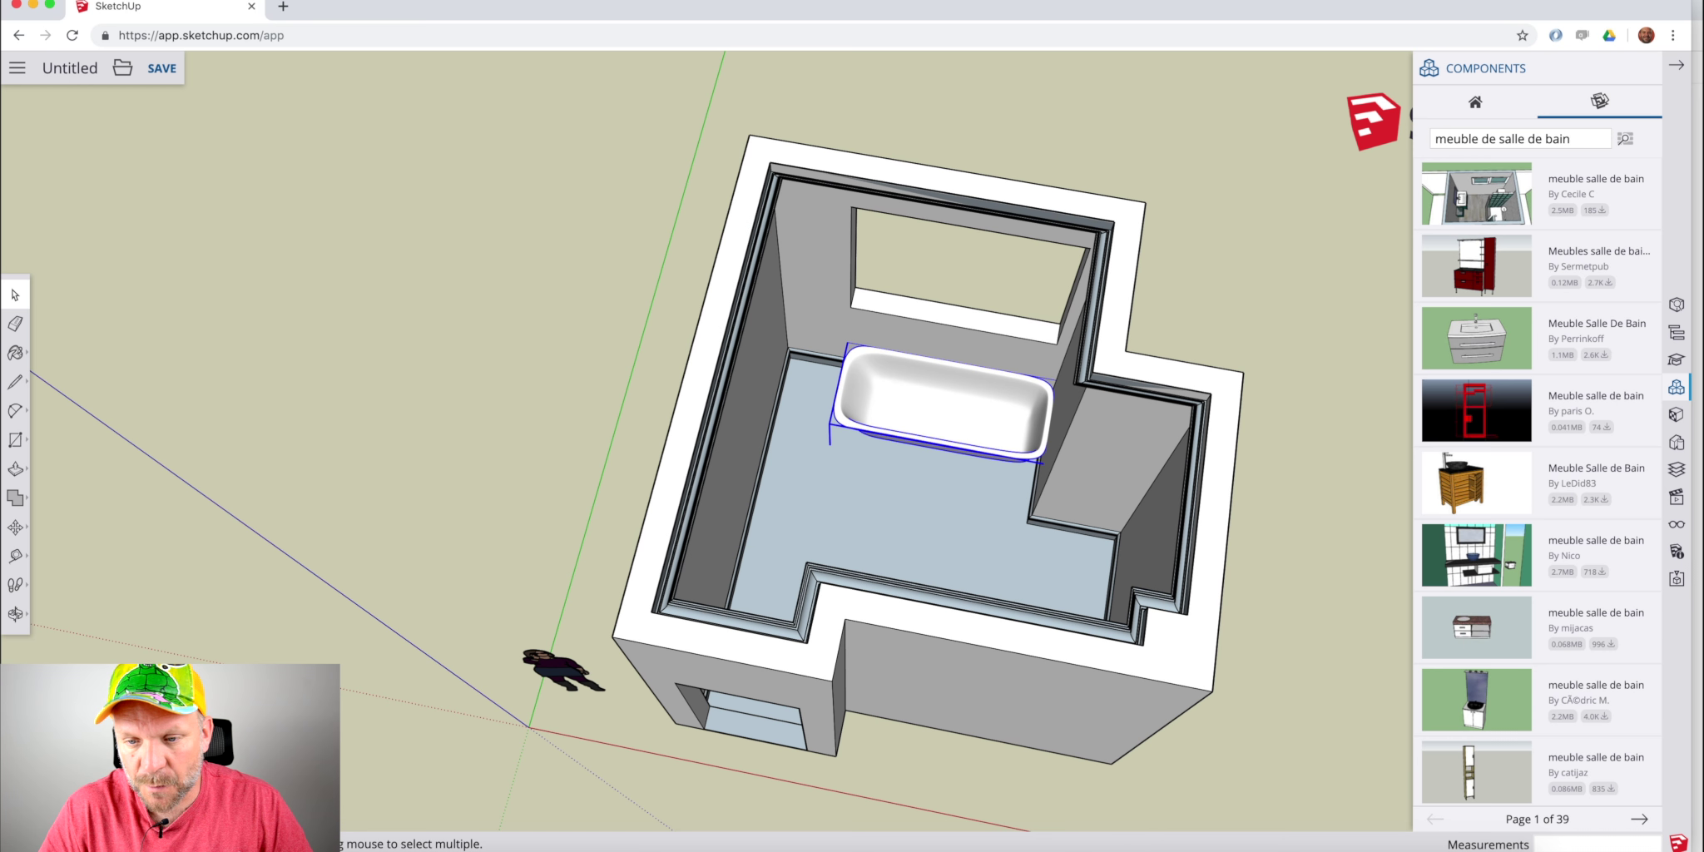
# Place the wooden Meuble Salle de Bain vanity with the black top on the room's floor, in front of the bath.
pyautogui.click(1472, 499)
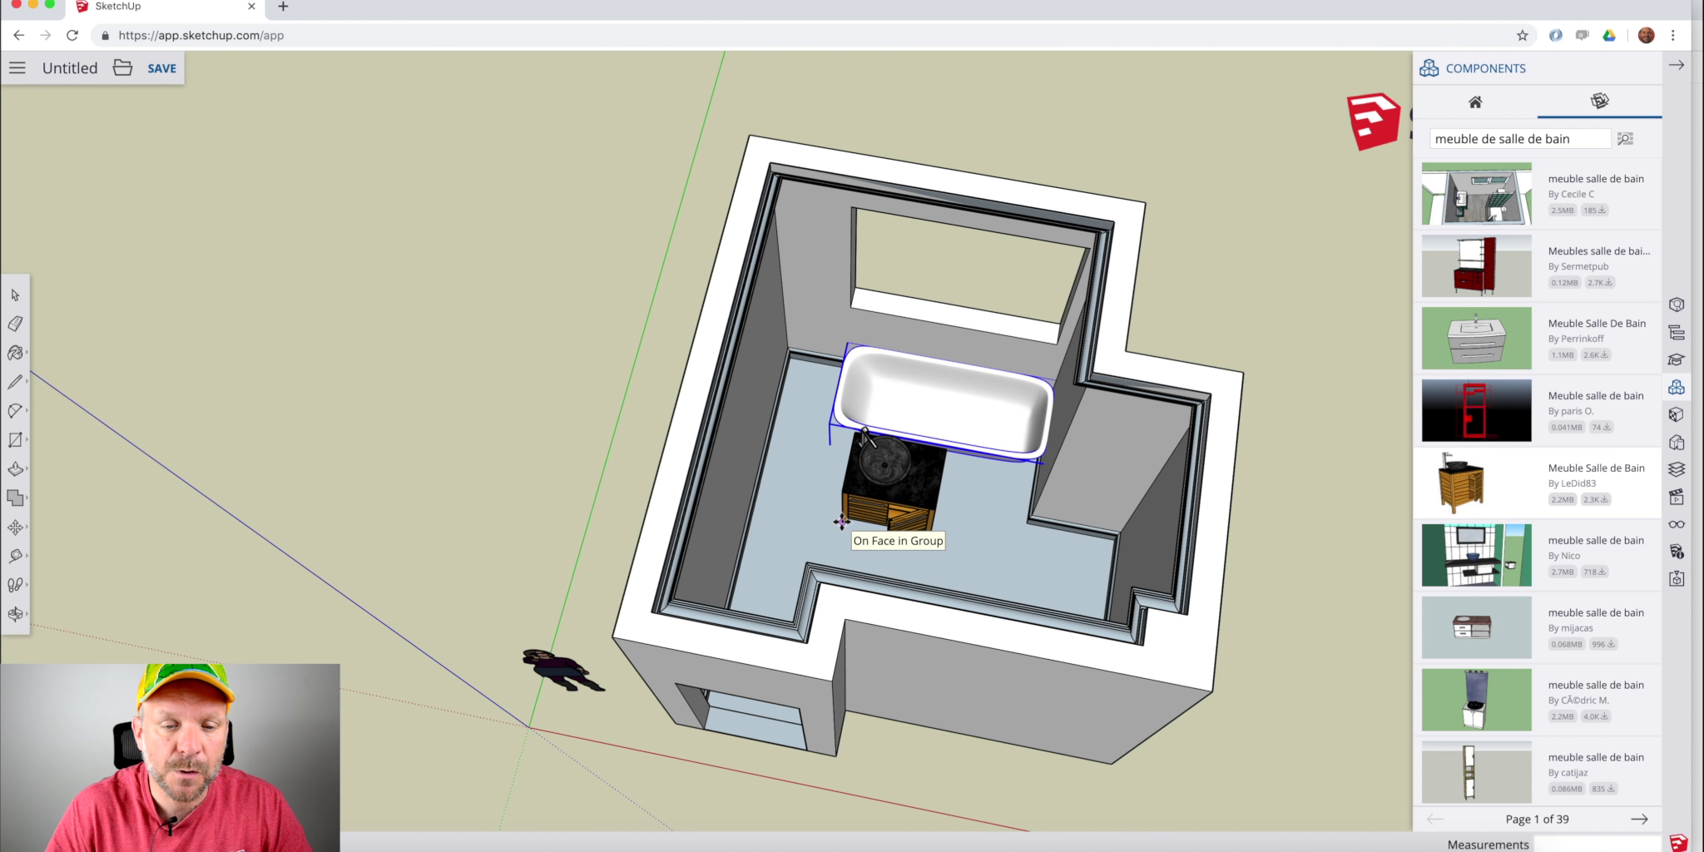
pyautogui.moveTo(711, 521); pyautogui.dragTo(754, 509, button='middle')
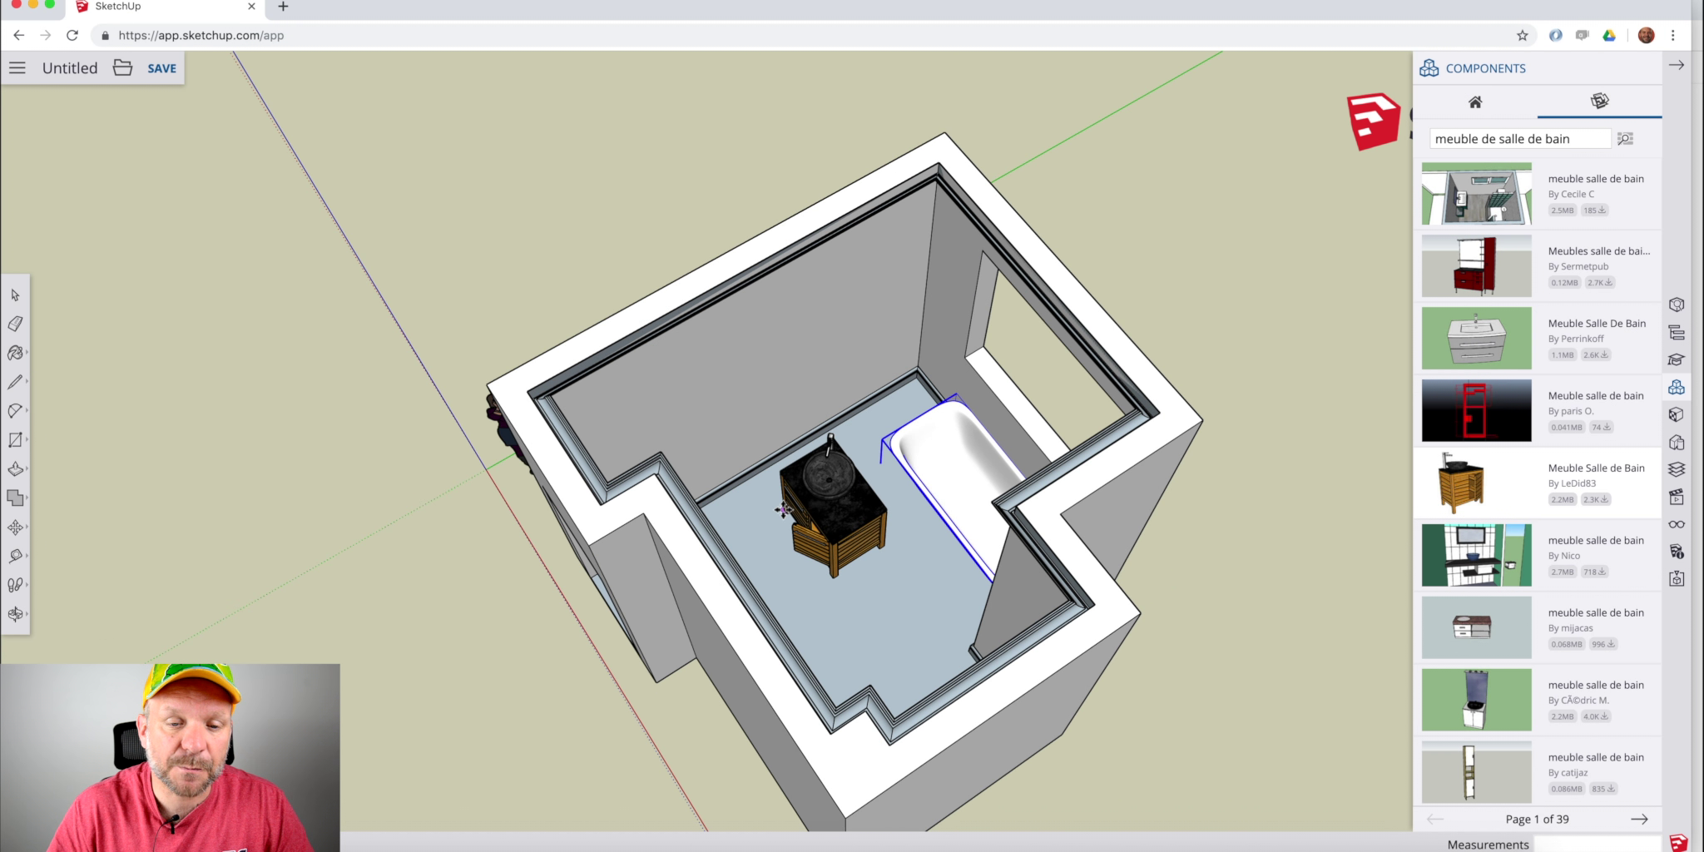
pyautogui.click(773, 507)
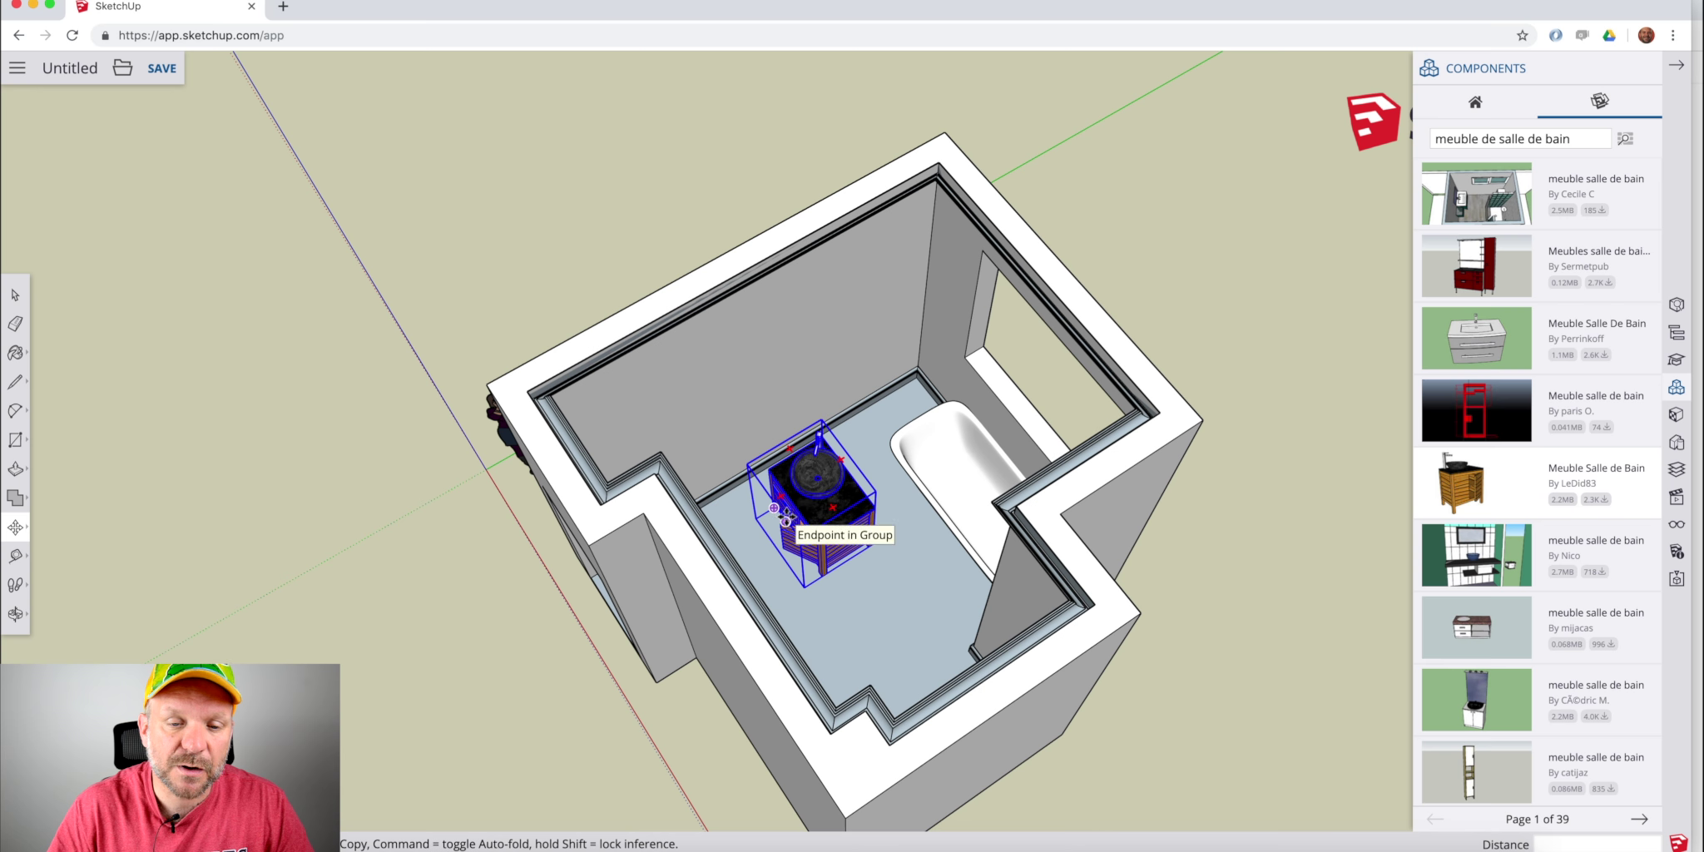
# Rotate the vanity 90° so its back faces the long wall, and move it about 42 cm closer to that wall.
pyautogui.scroll(-2, 796, 525)
pyautogui.scroll(6, 796, 524)
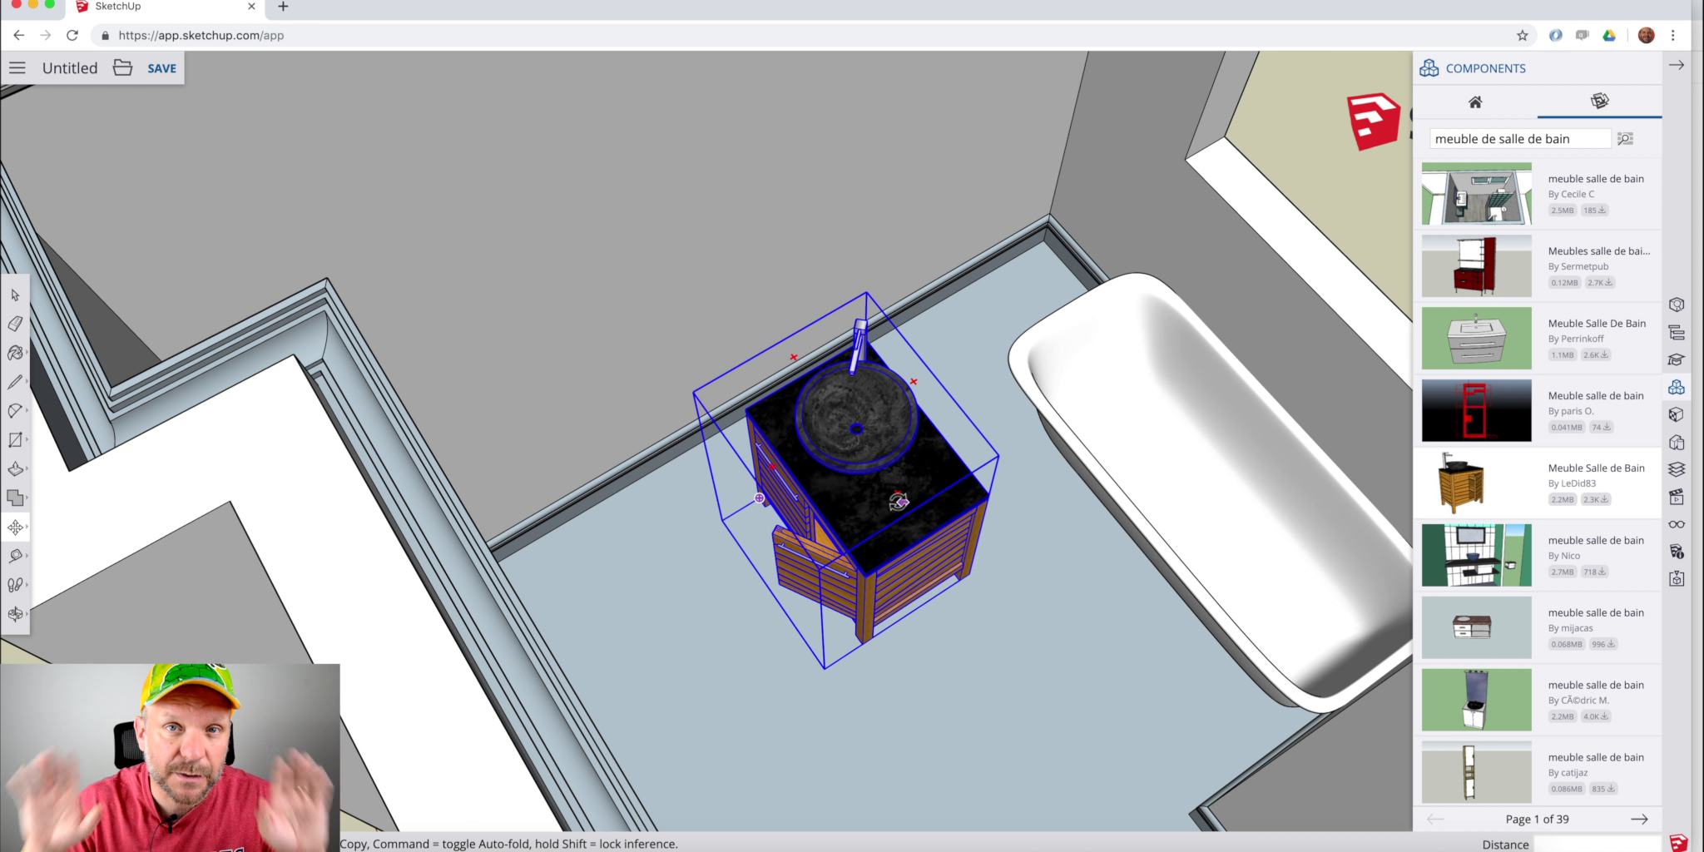
pyautogui.click(897, 492)
pyautogui.click(923, 376)
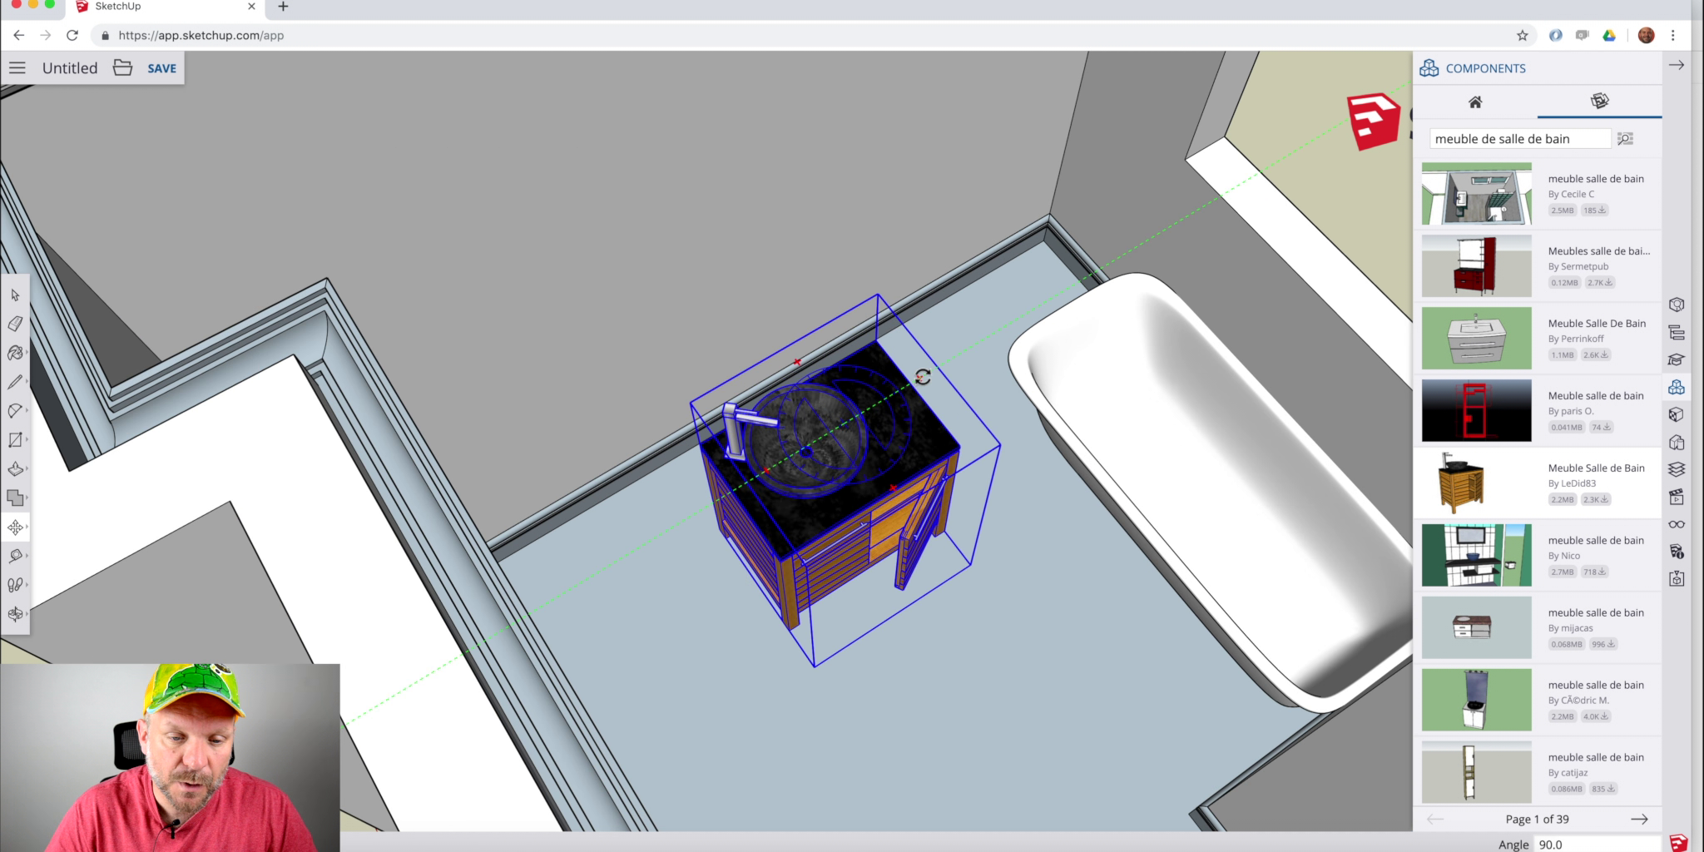
pyautogui.click(861, 718)
pyautogui.click(889, 622)
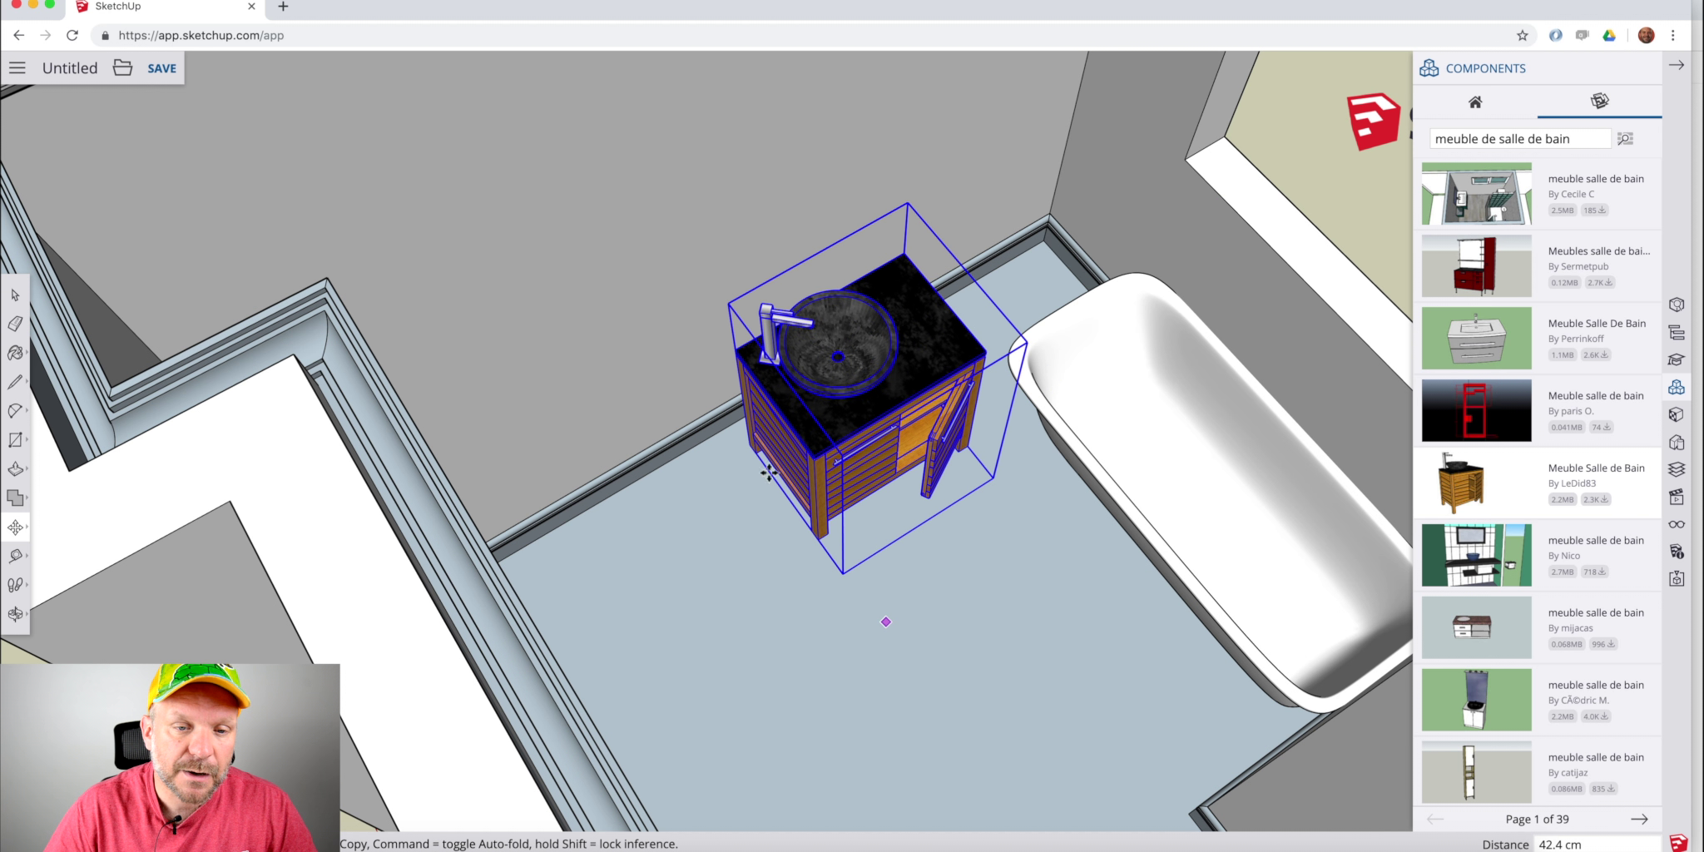
# Try to snap the vanity's back top corner against the long wall along the red axis.
pyautogui.scroll(3, 722, 357)
pyautogui.scroll(6, 722, 357)
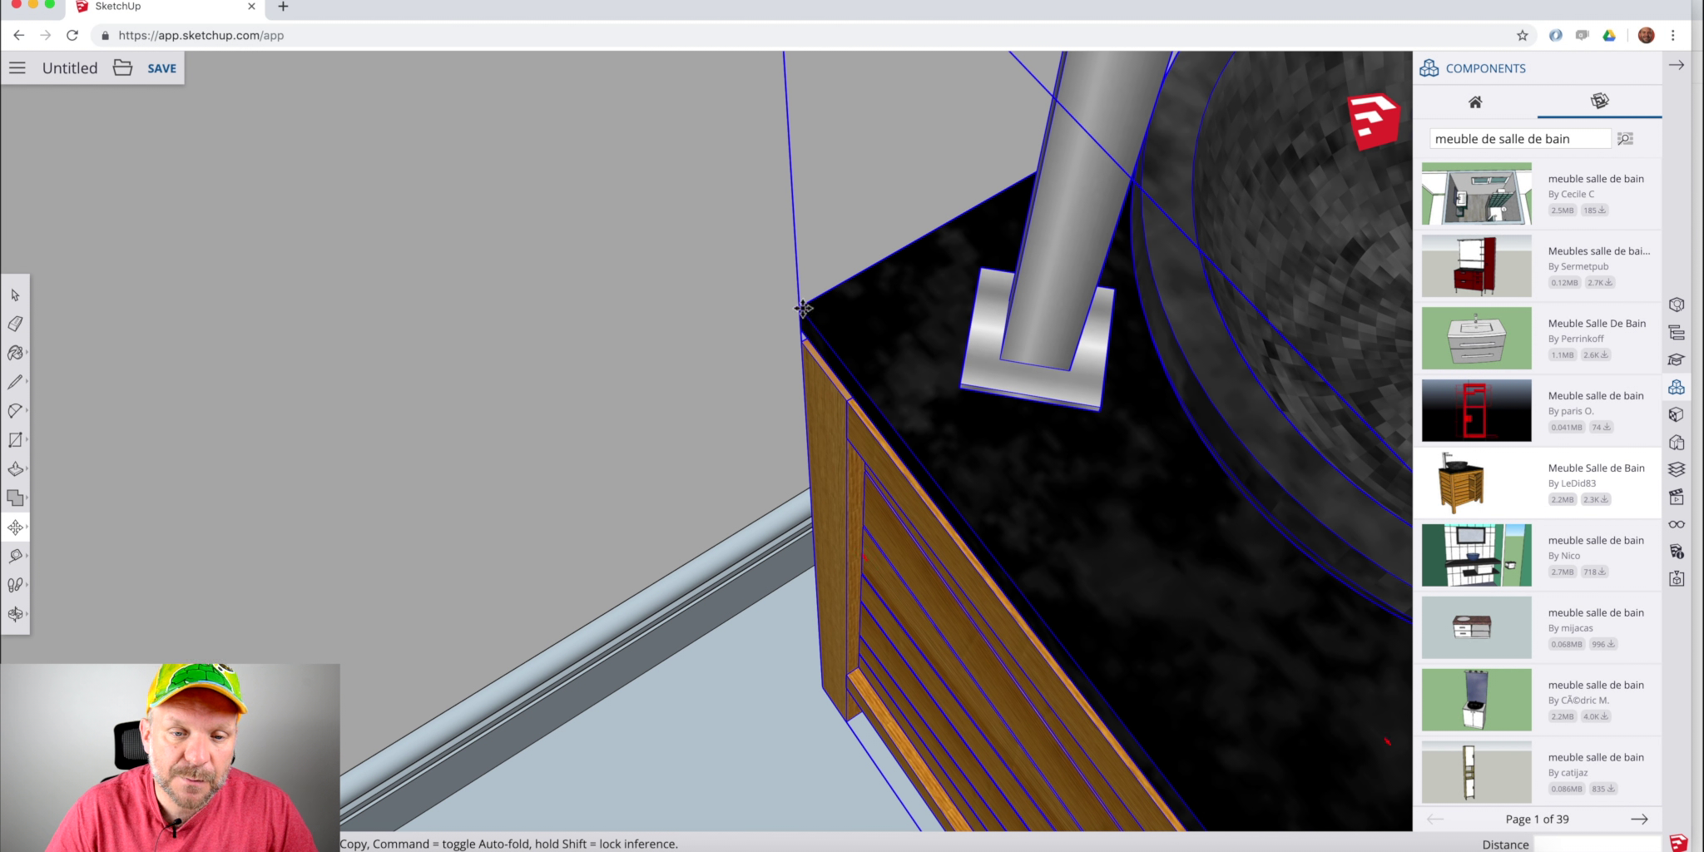
pyautogui.click(802, 307)
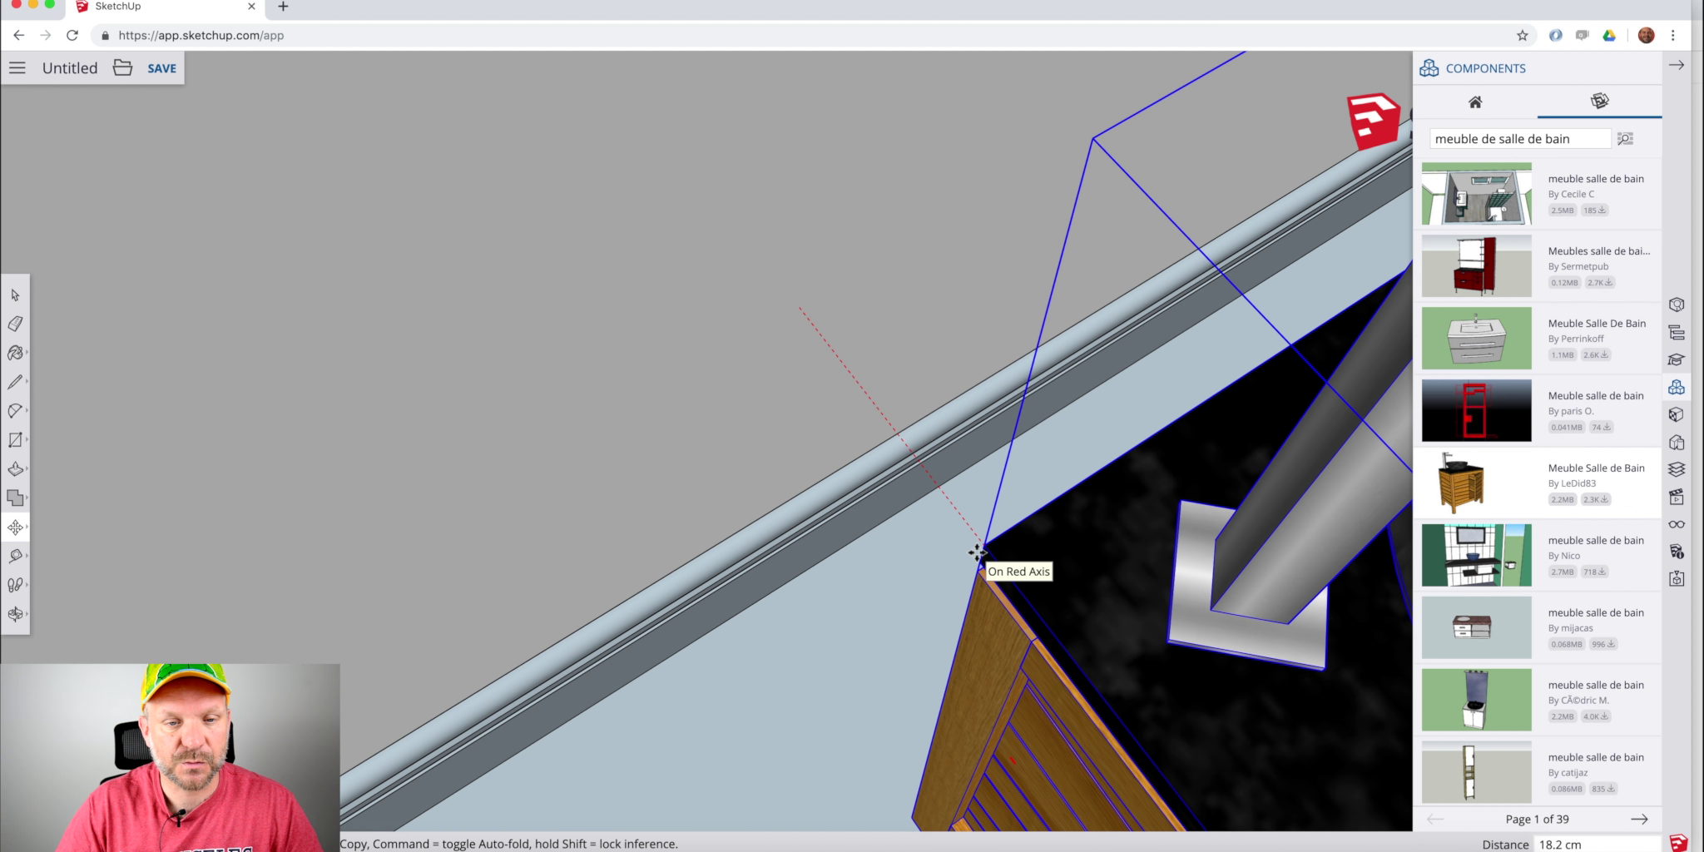
pyautogui.scroll(-3, 818, 448)
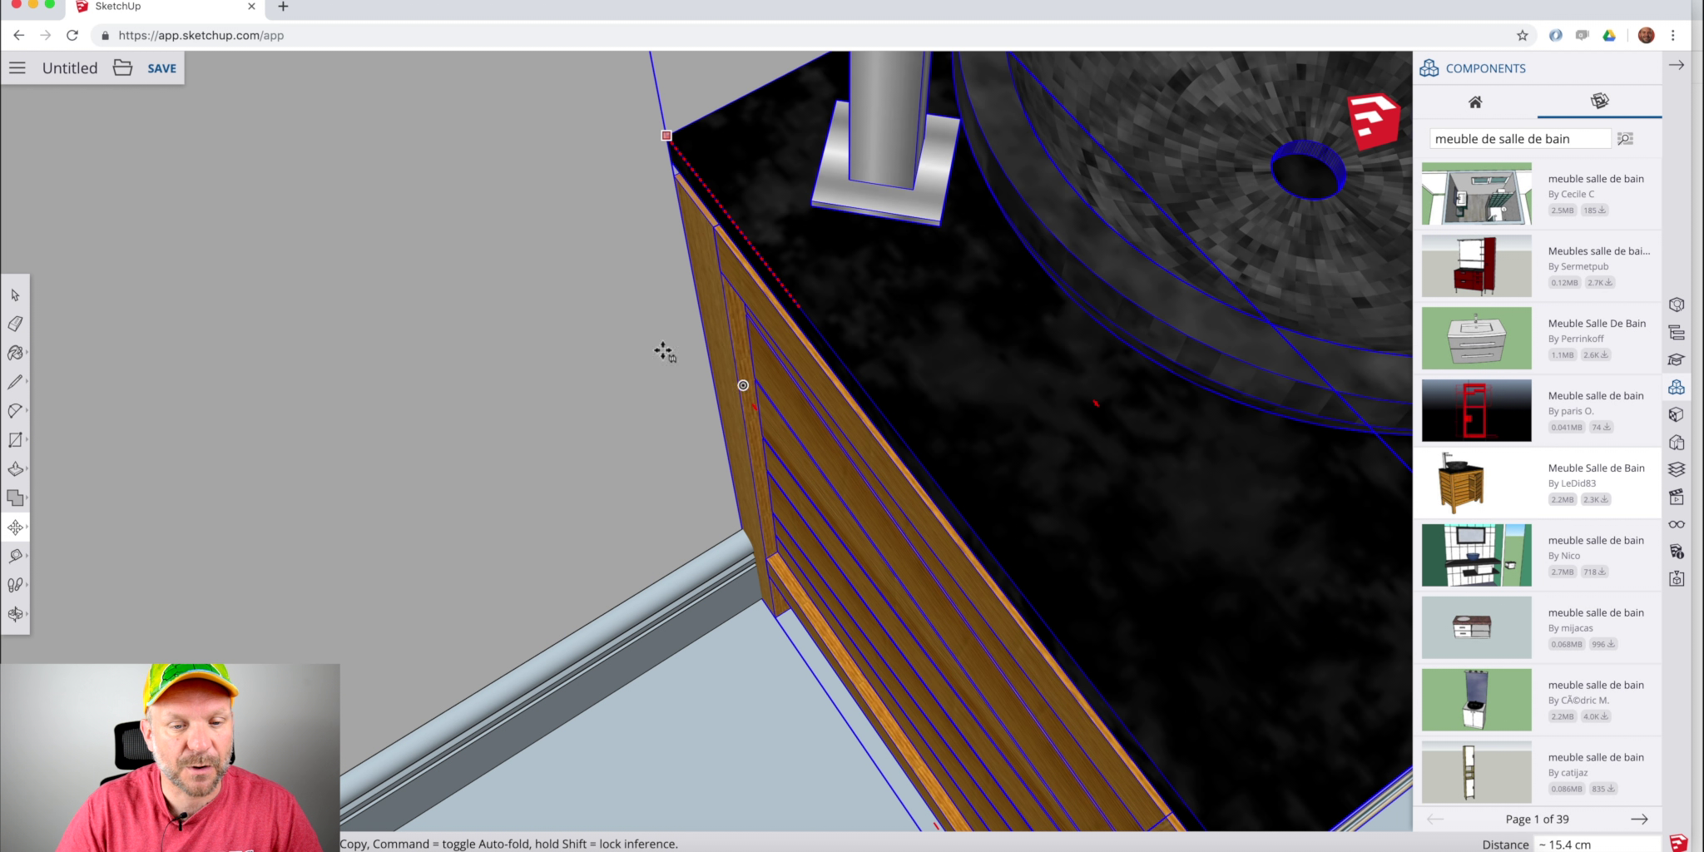
pyautogui.click(430, 291)
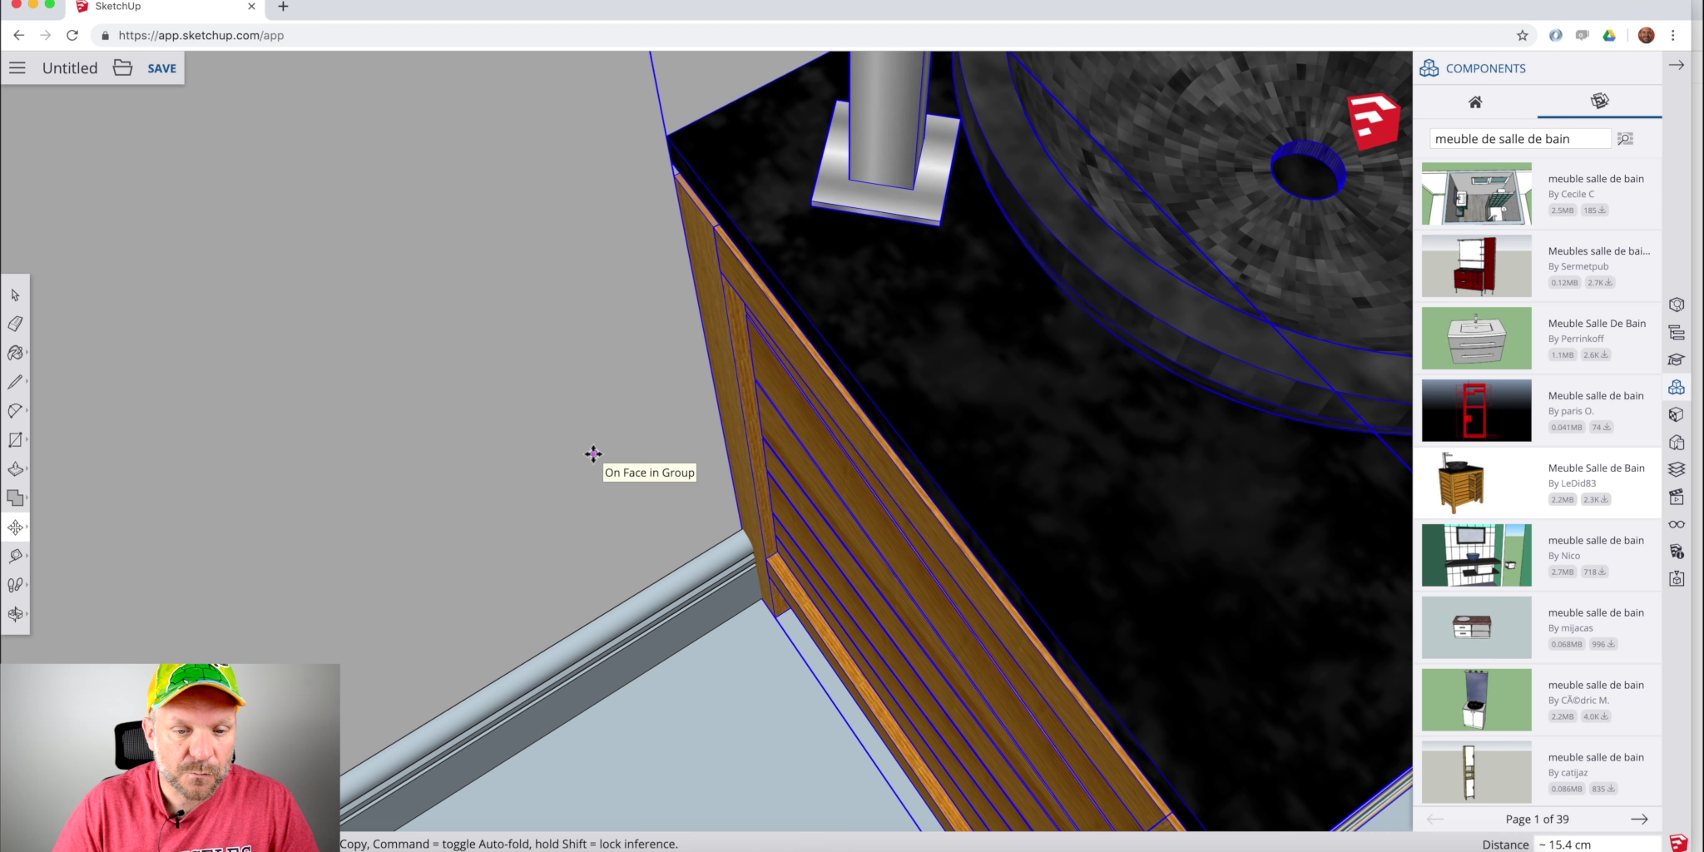
pyautogui.scroll(-2, 593, 456)
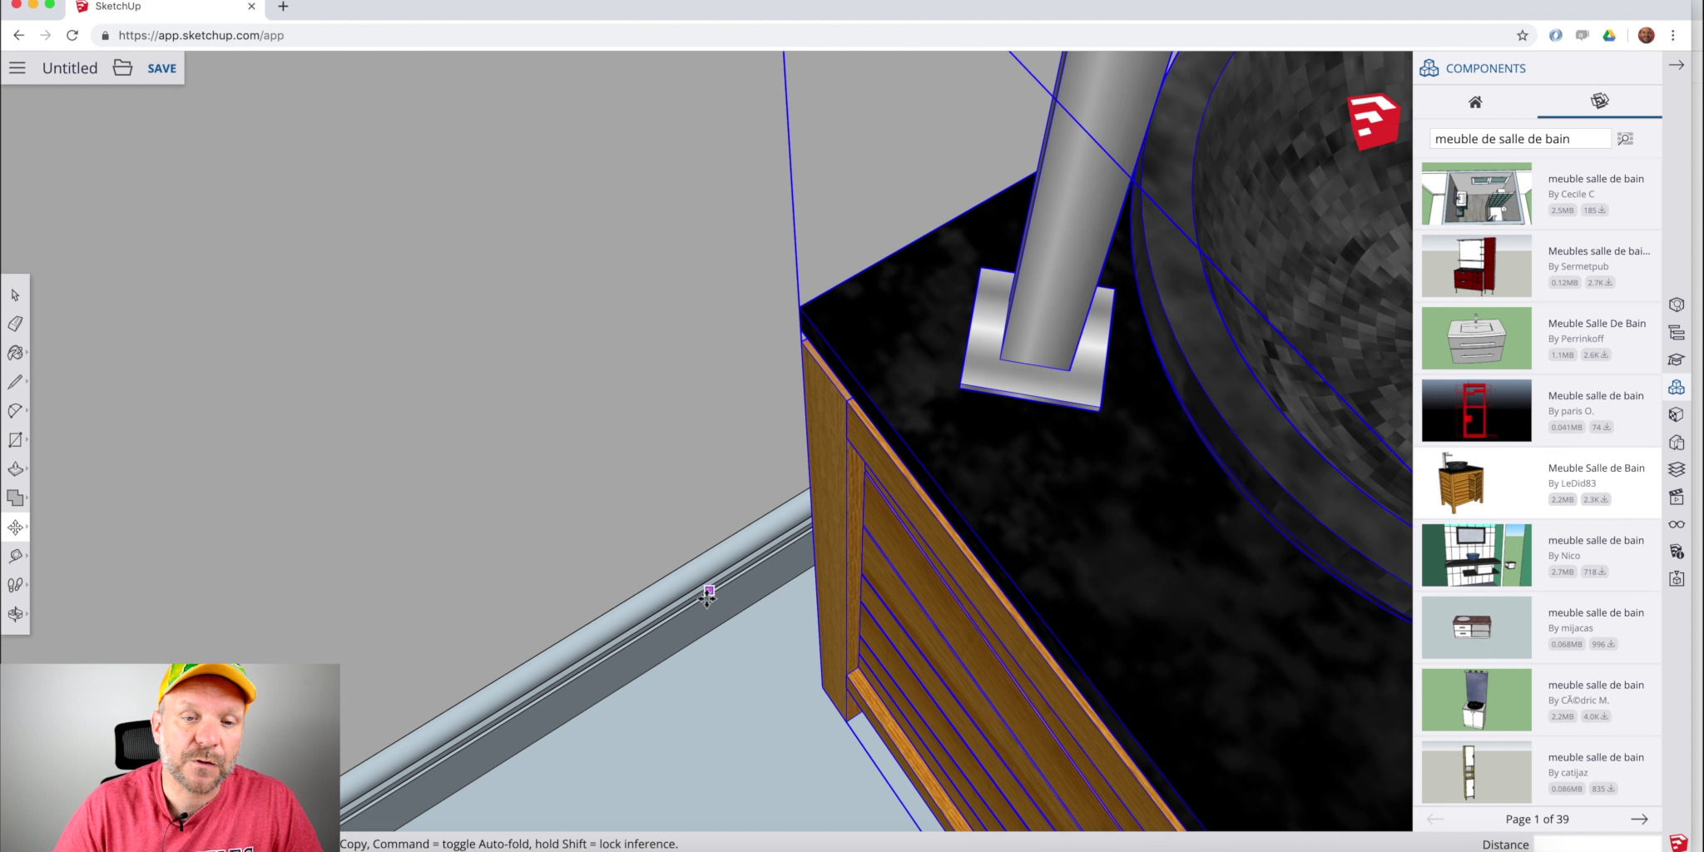
# Move the vanity by its back top corner along the red axis, aligning it with the front face of the skirting board.
pyautogui.click(801, 312)
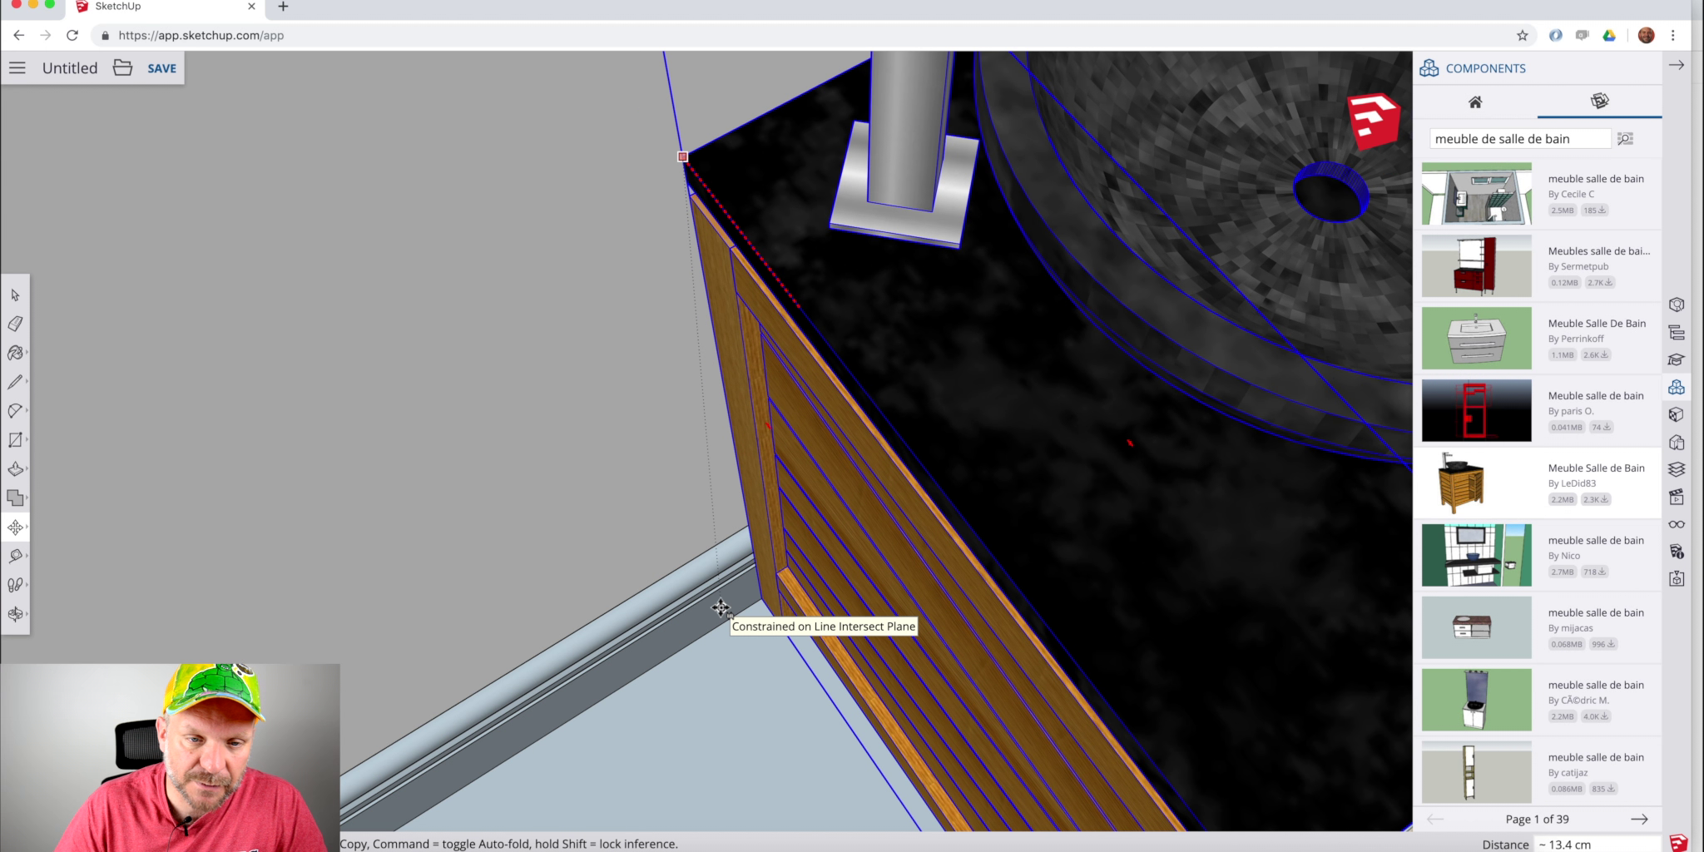
pyautogui.moveTo(874, 628); pyautogui.dragTo(903, 658, button='middle')
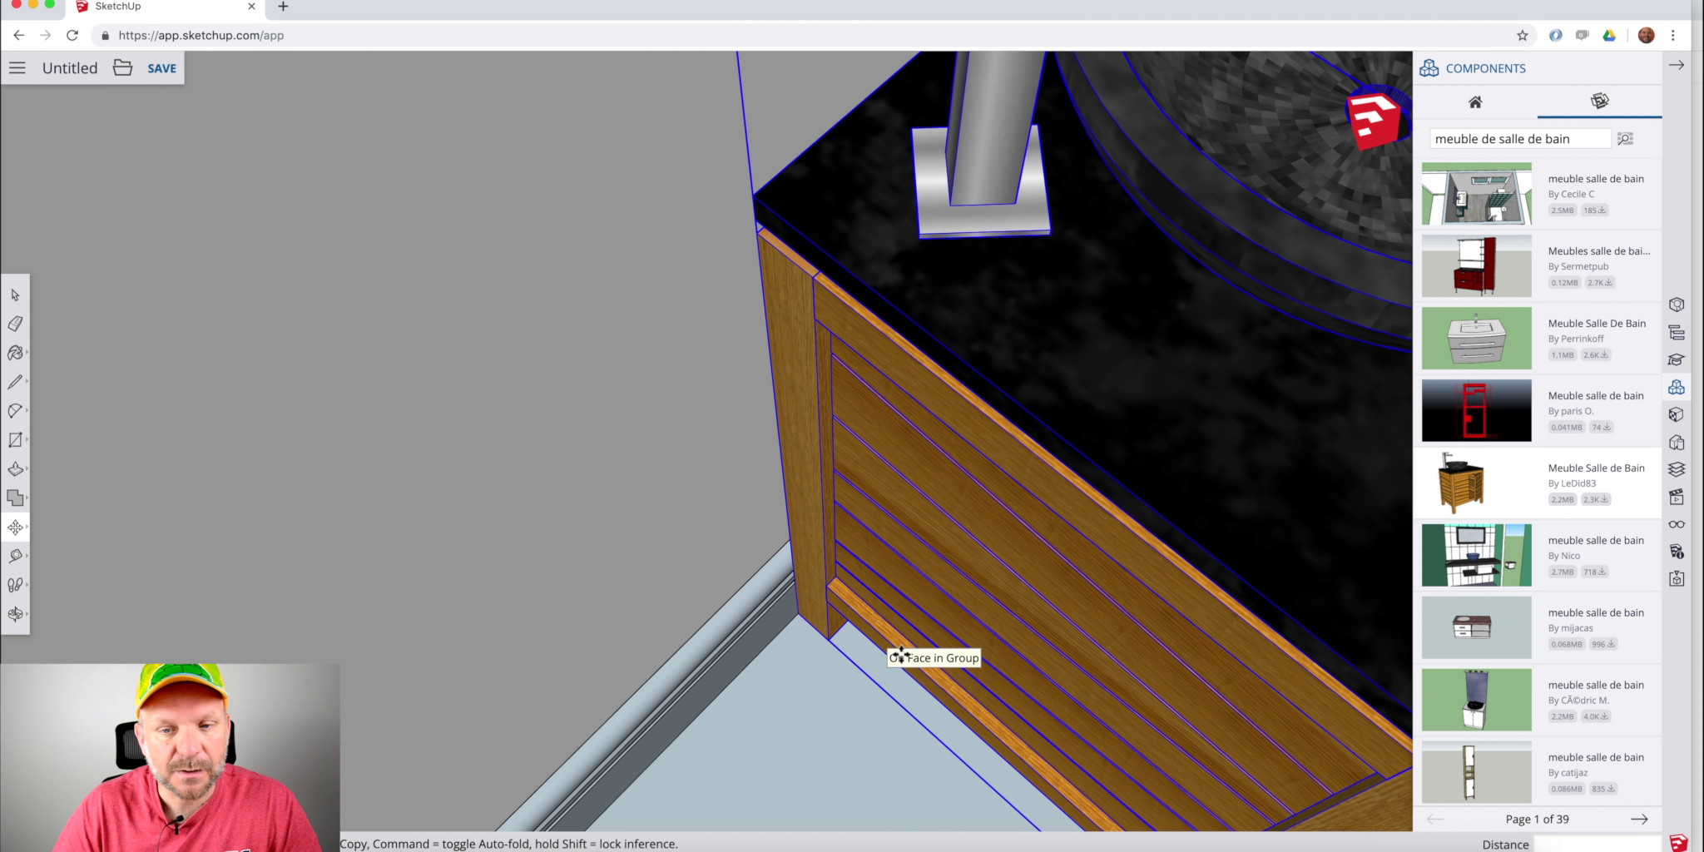
pyautogui.scroll(-3, 887, 545)
pyautogui.scroll(2, 882, 555)
pyautogui.scroll(-3, 879, 553)
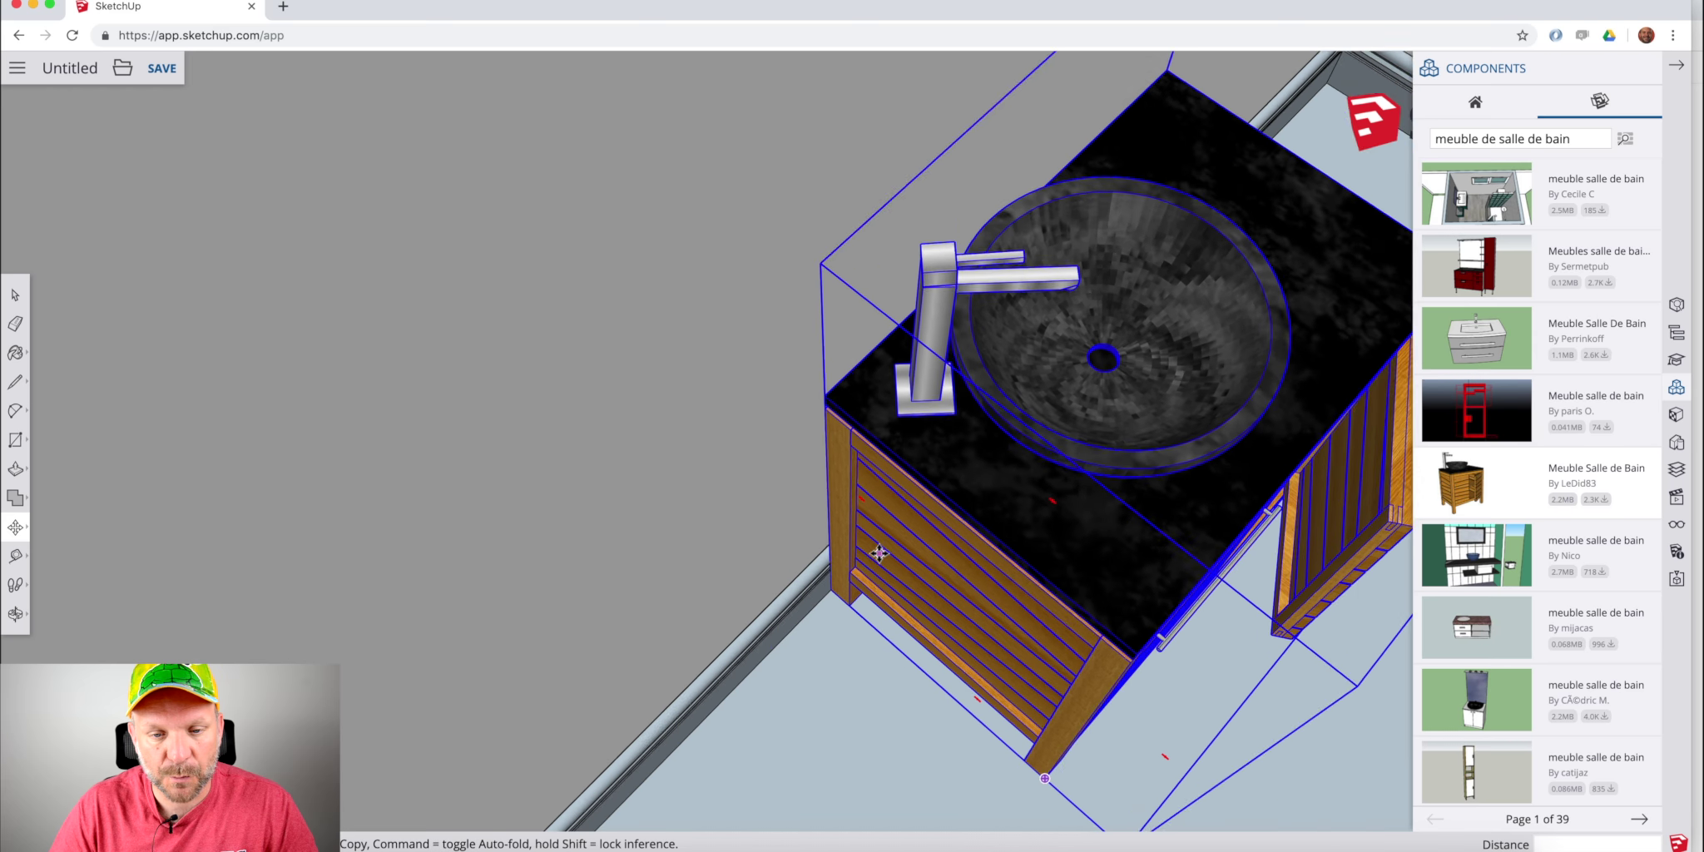
pyautogui.scroll(-3, 880, 553)
pyautogui.scroll(5, 998, 516)
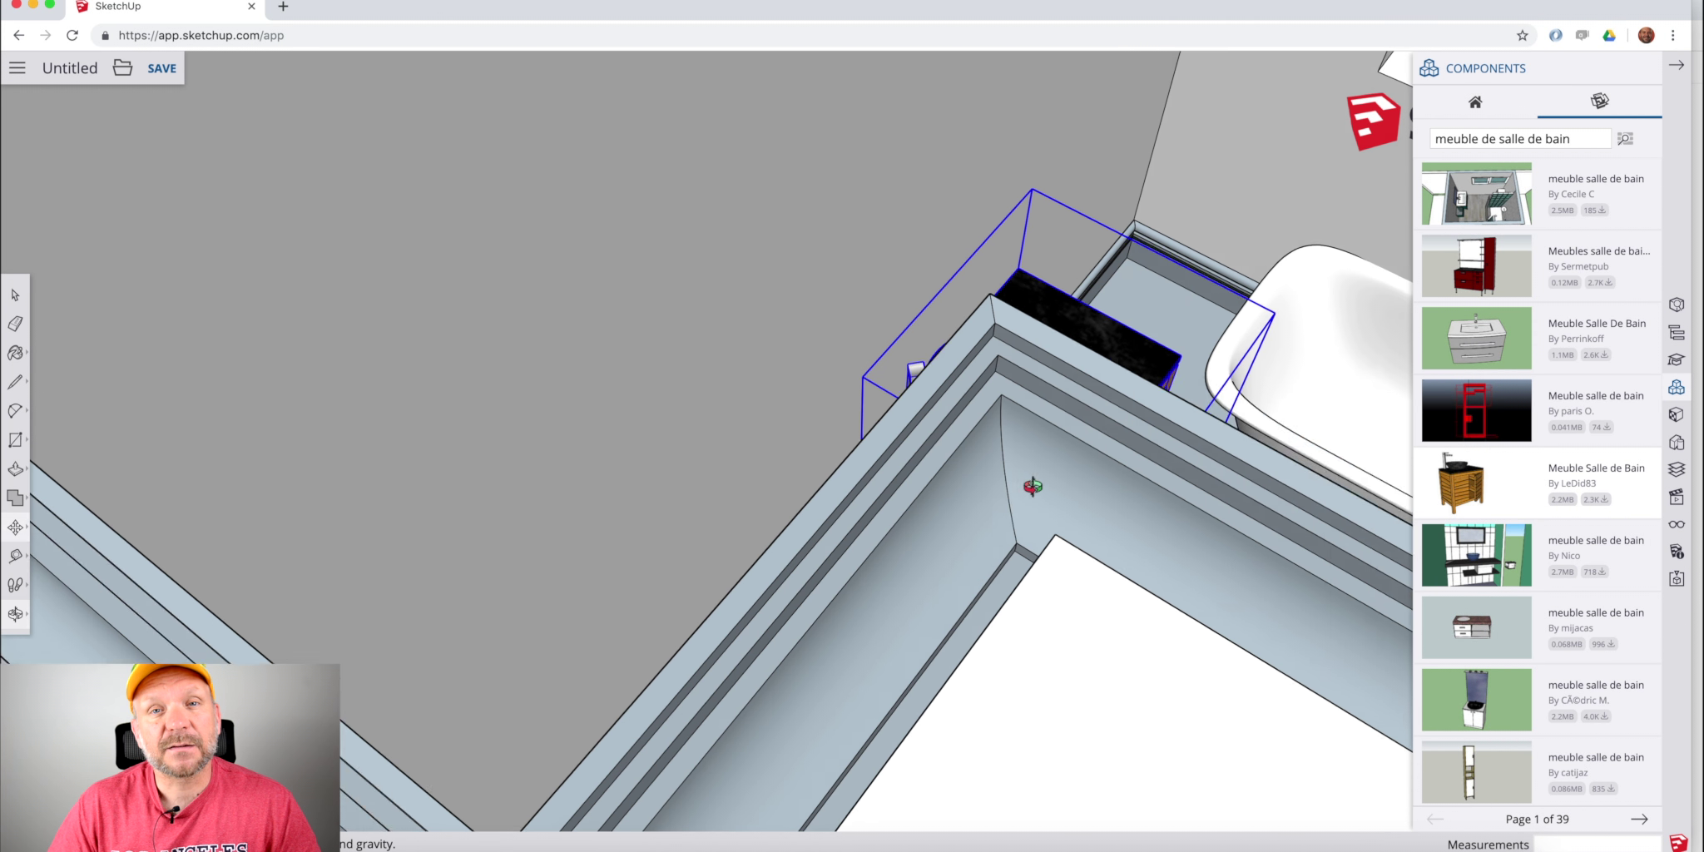
# Lower the vanity vertically by the bottom endpoint of its leg onto the bathroom floor, working through the doorway.
pyautogui.press('Escape')
pyautogui.scroll(-5, 1005, 504)
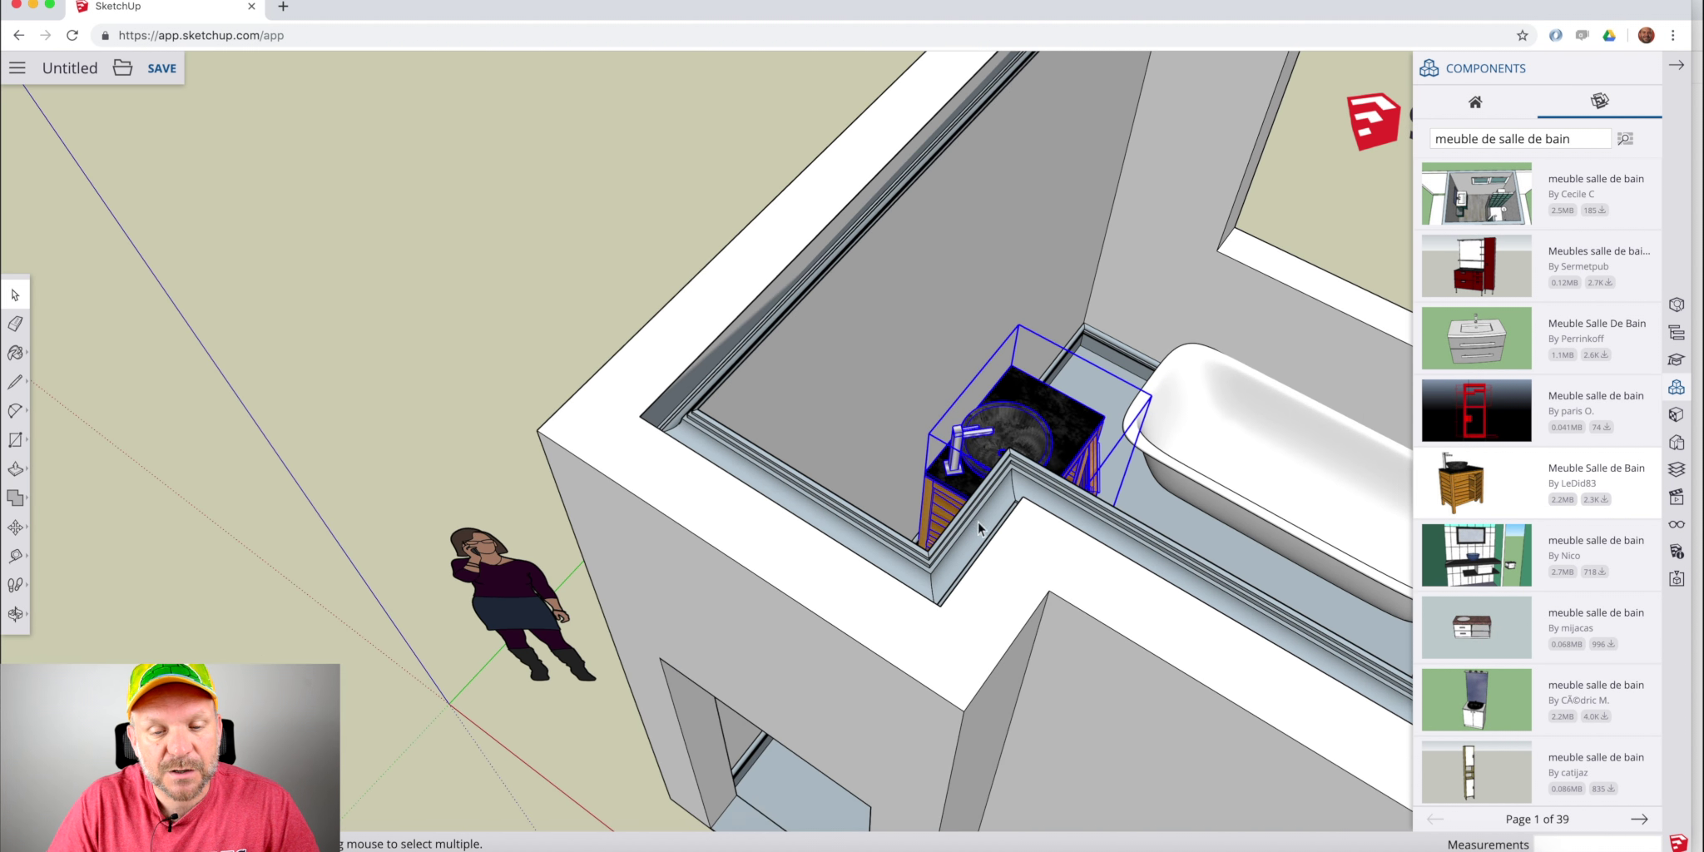
pyautogui.moveTo(977, 522); pyautogui.dragTo(1243, 83, button='middle')
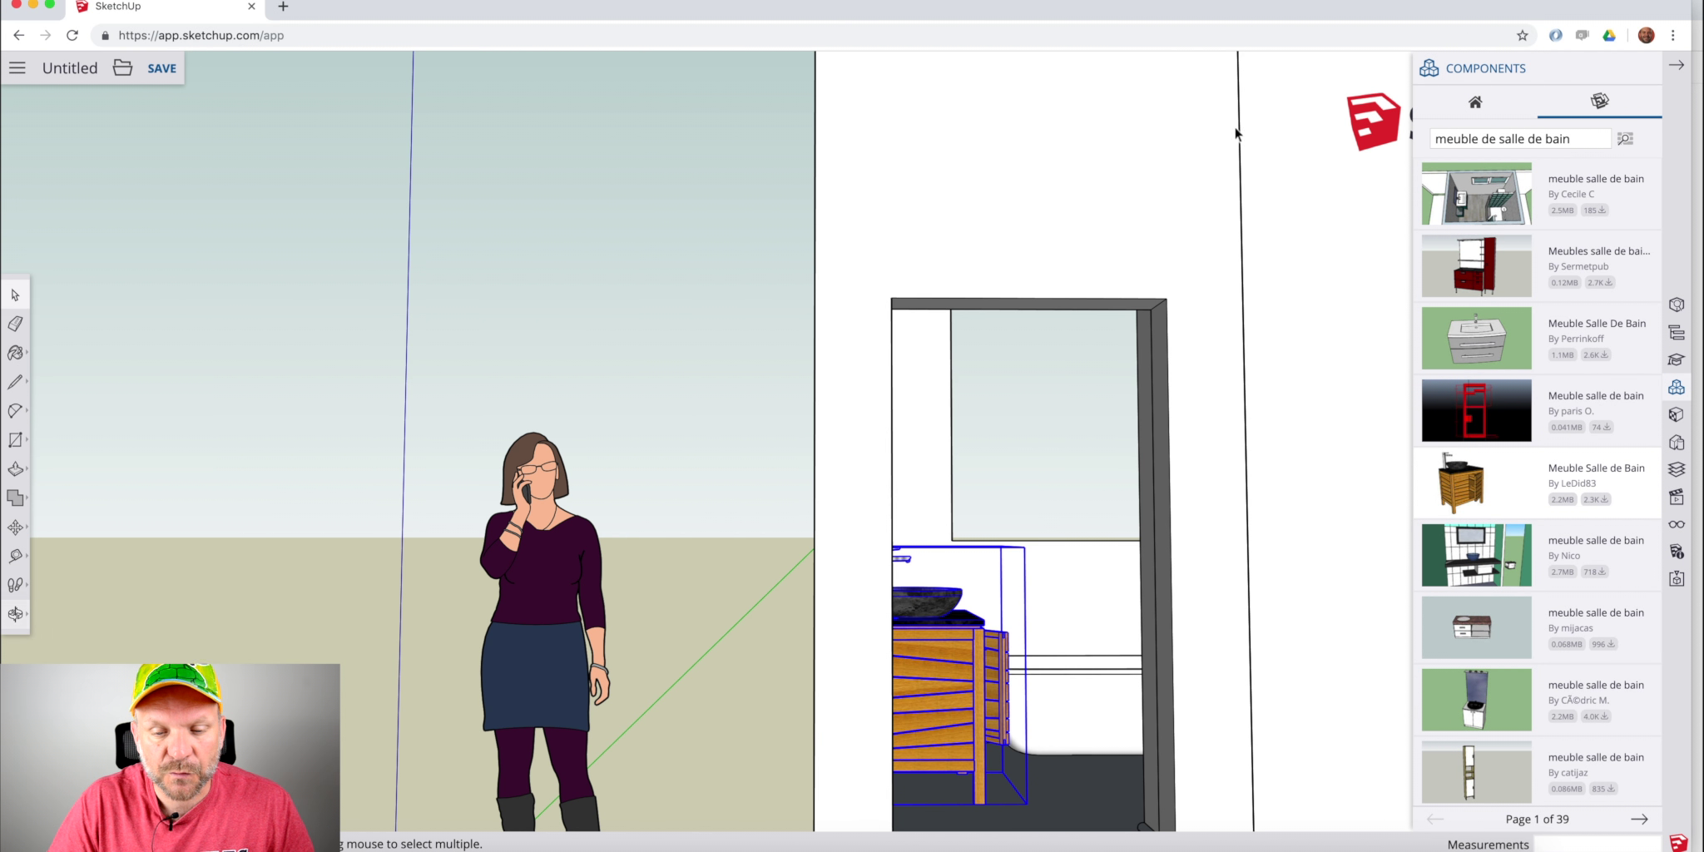
pyautogui.moveTo(1088, 506); pyautogui.dragTo(922, 490, button='middle')
pyautogui.press('m')
pyautogui.click(815, 639)
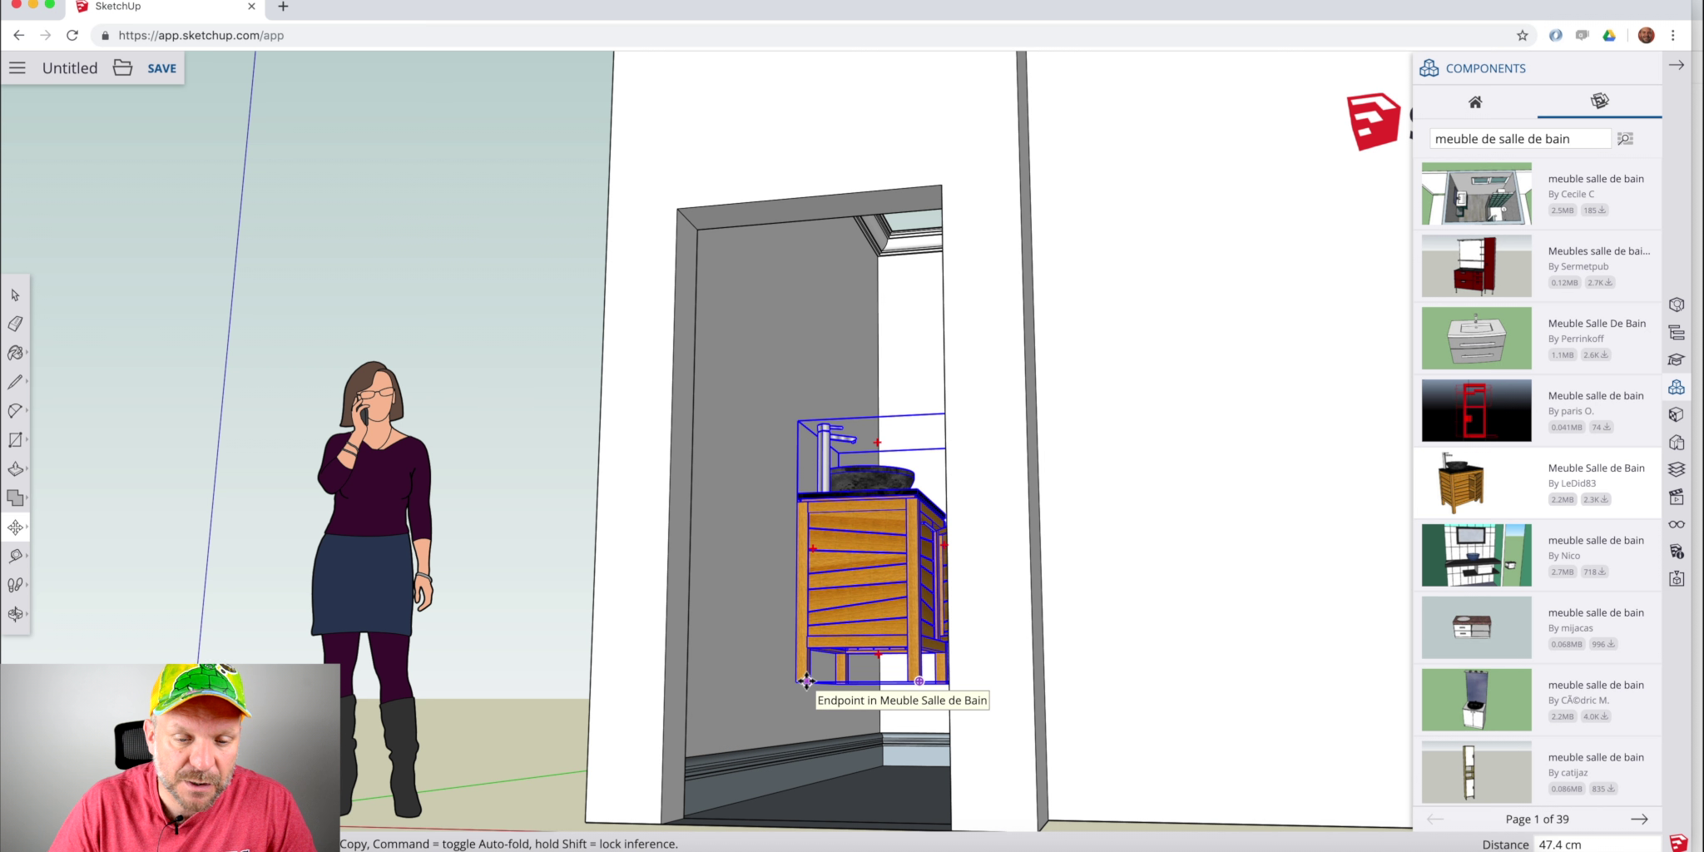
pyautogui.scroll(8, 806, 681)
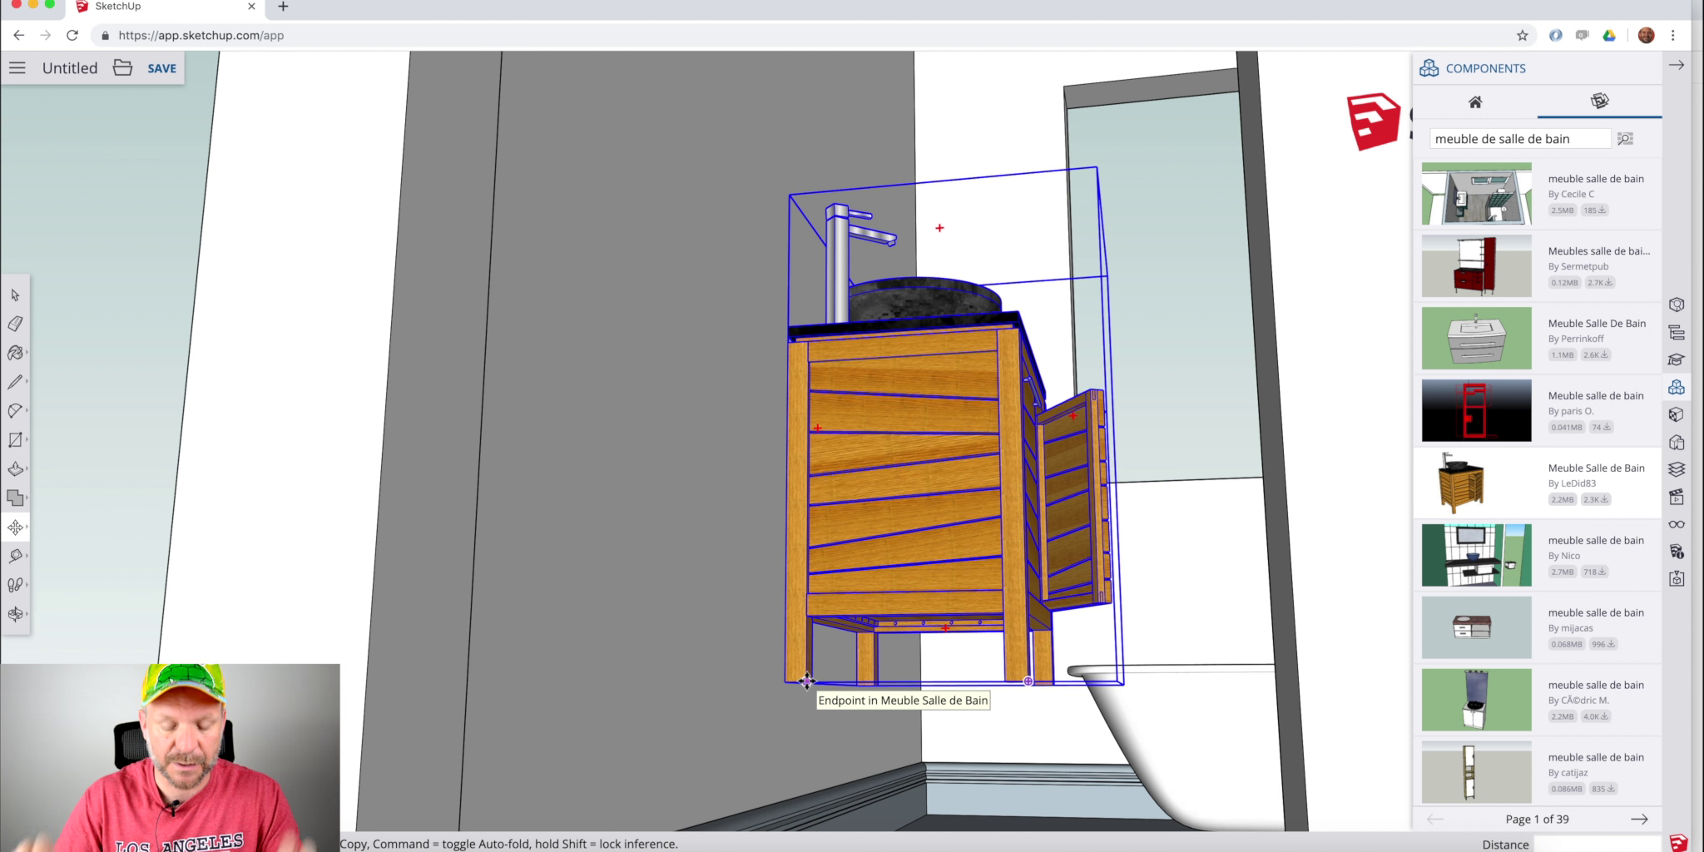
pyautogui.click(807, 680)
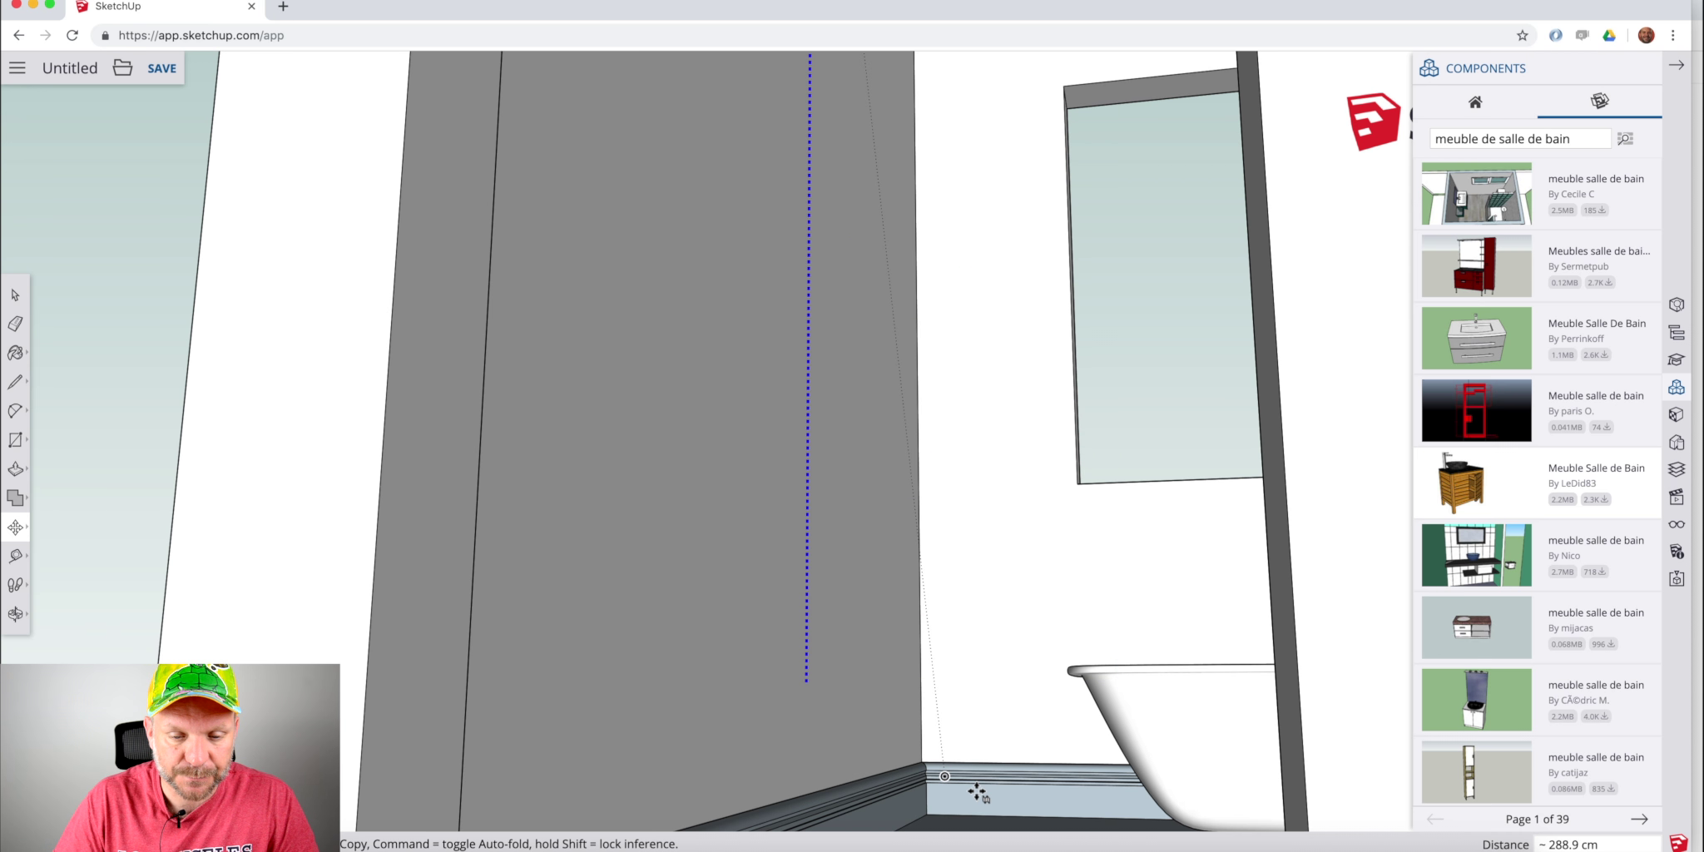
pyautogui.moveTo(962, 761); pyautogui.dragTo(968, 801, button='middle')
pyautogui.scroll(8, 965, 764)
pyautogui.scroll(-6, 962, 763)
pyautogui.scroll(-6, 963, 764)
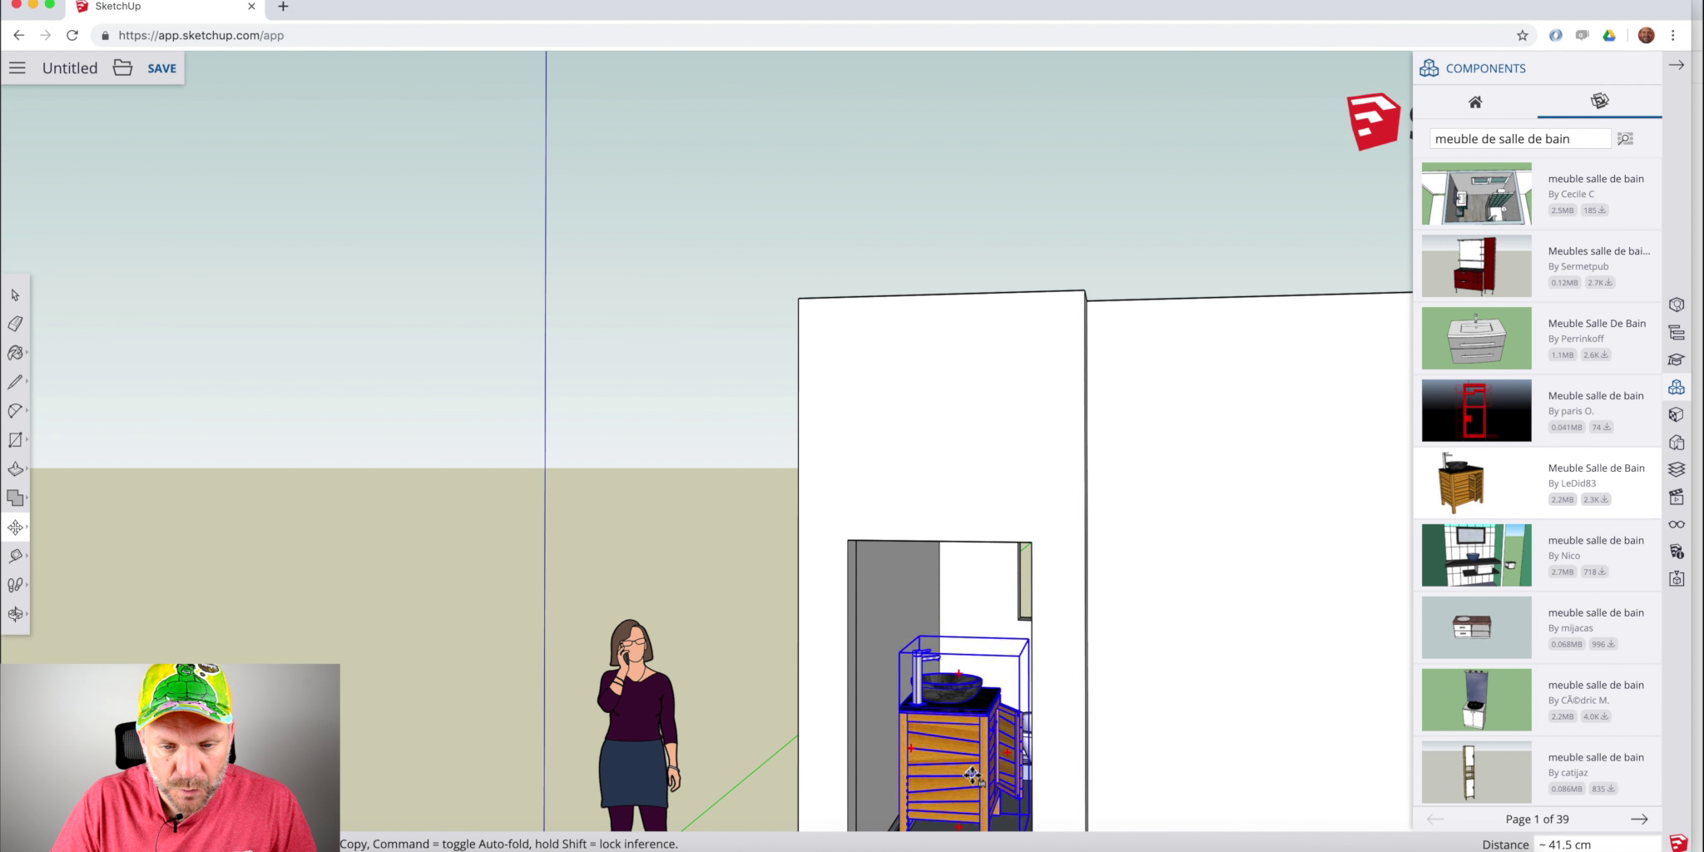
pyautogui.moveTo(1001, 583); pyautogui.dragTo(1020, 727, button='middle')
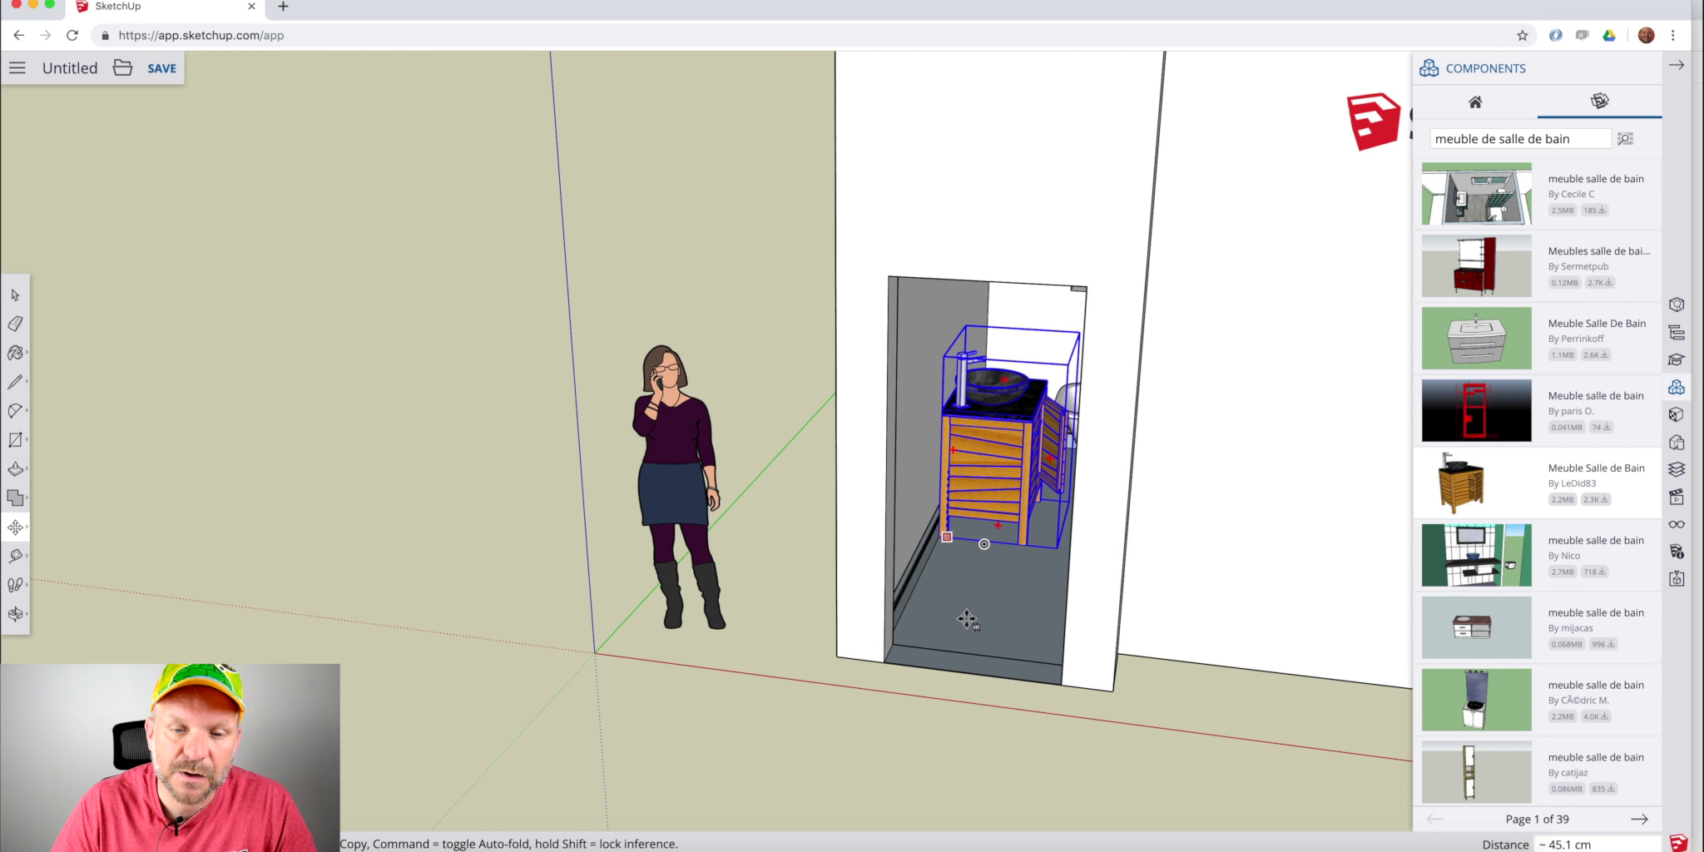
pyautogui.moveTo(925, 605); pyautogui.dragTo(894, 562, button='middle')
pyautogui.press('space')
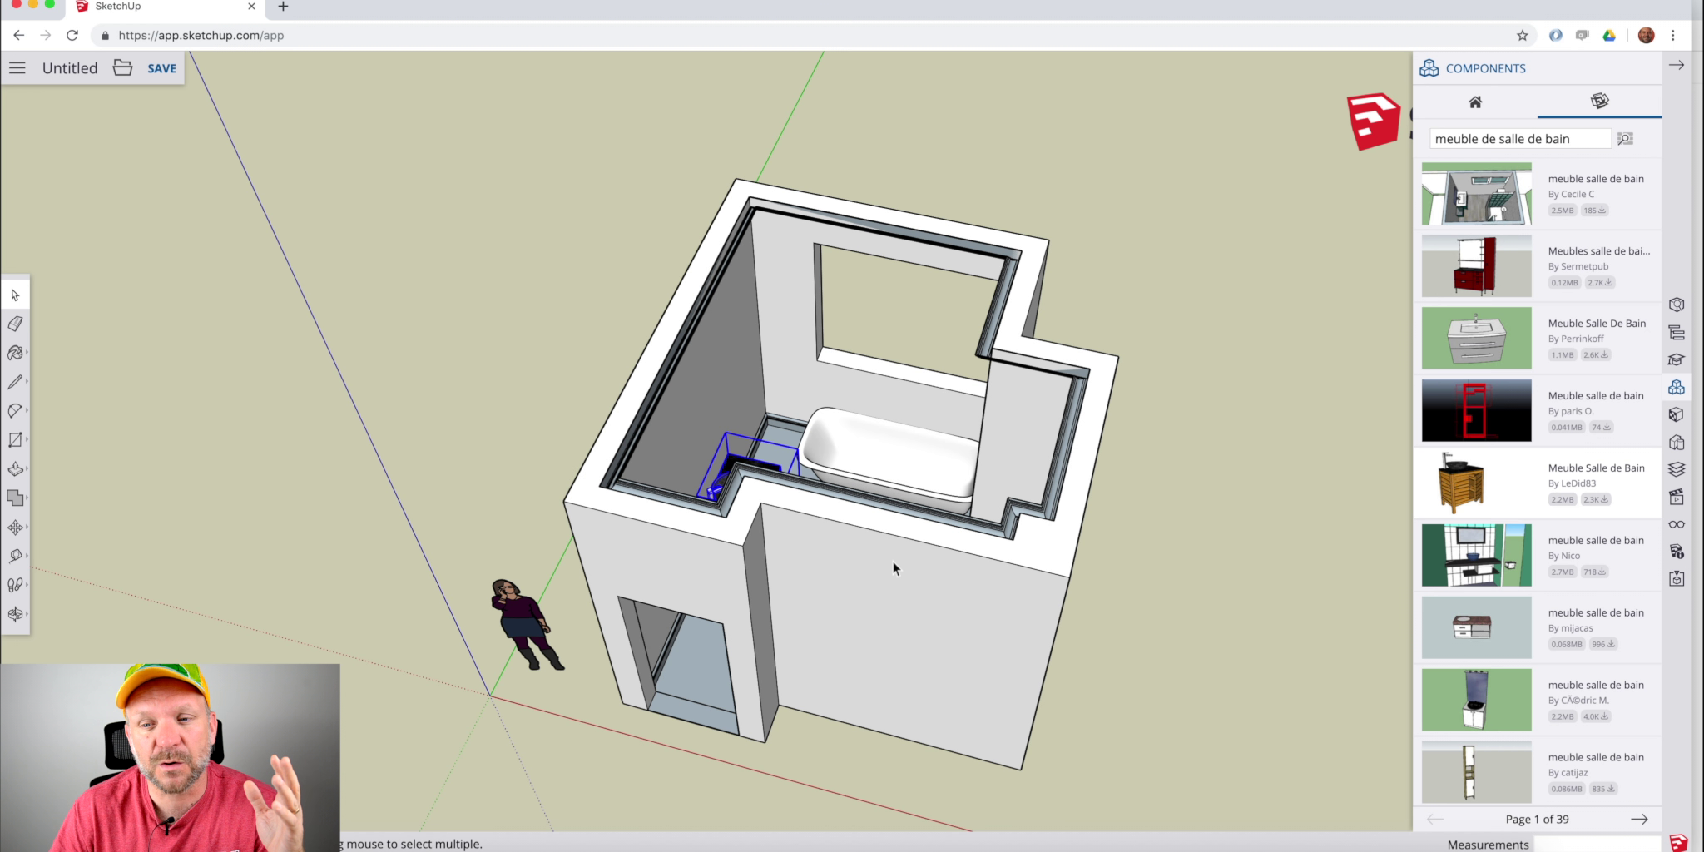
# Search 3D Warehouse for "carrelage".
pyautogui.tripleClick(1592, 133)
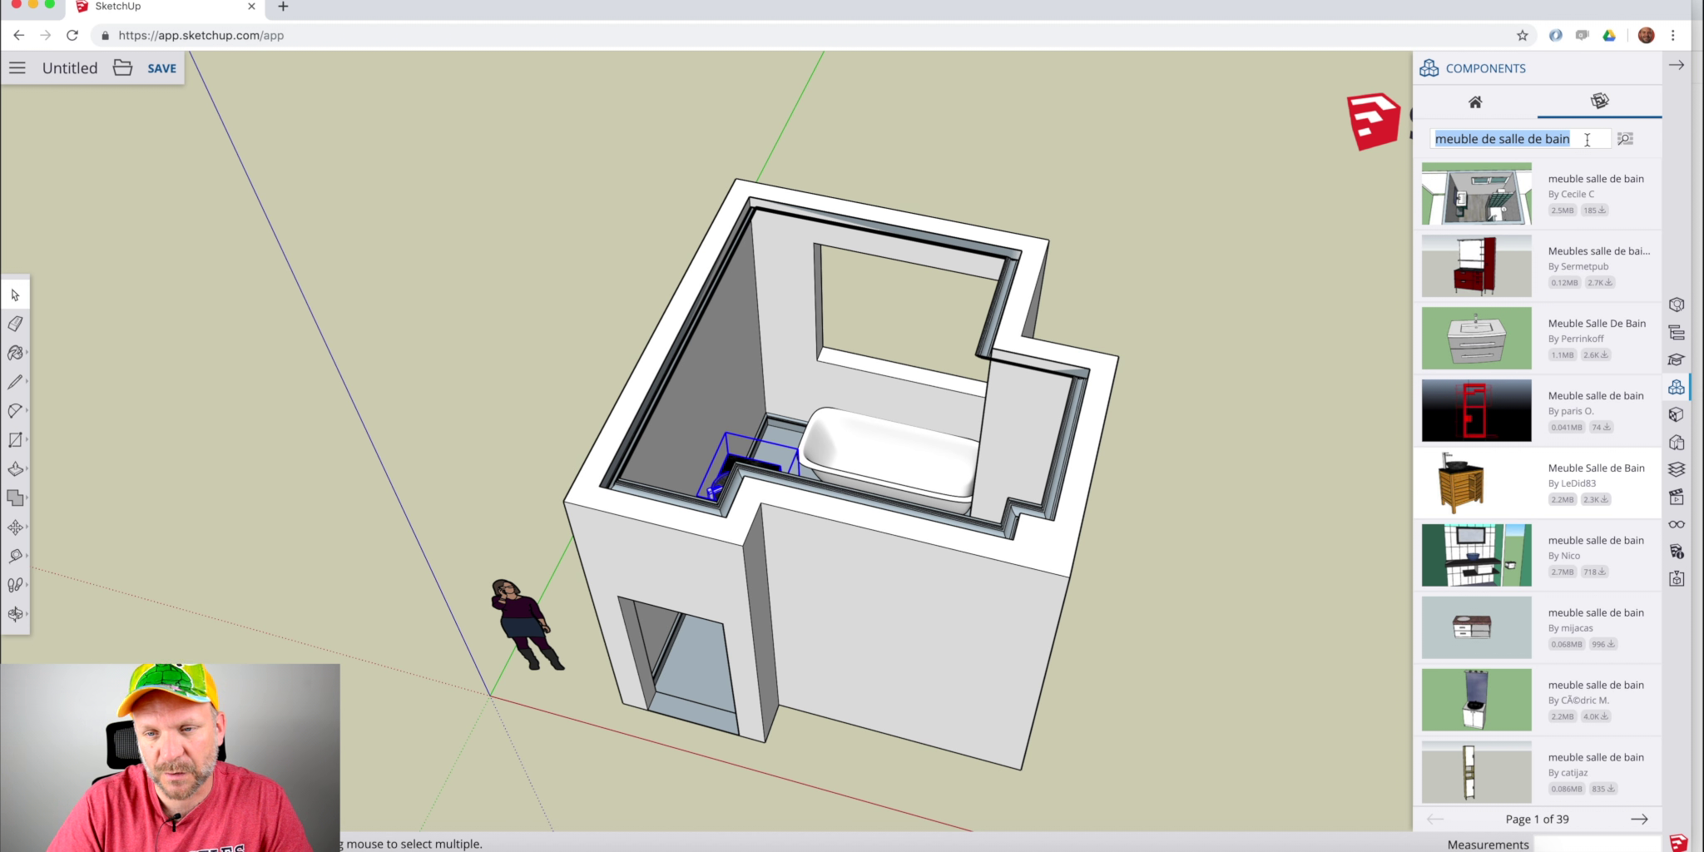
pyautogui.write('carrelage')
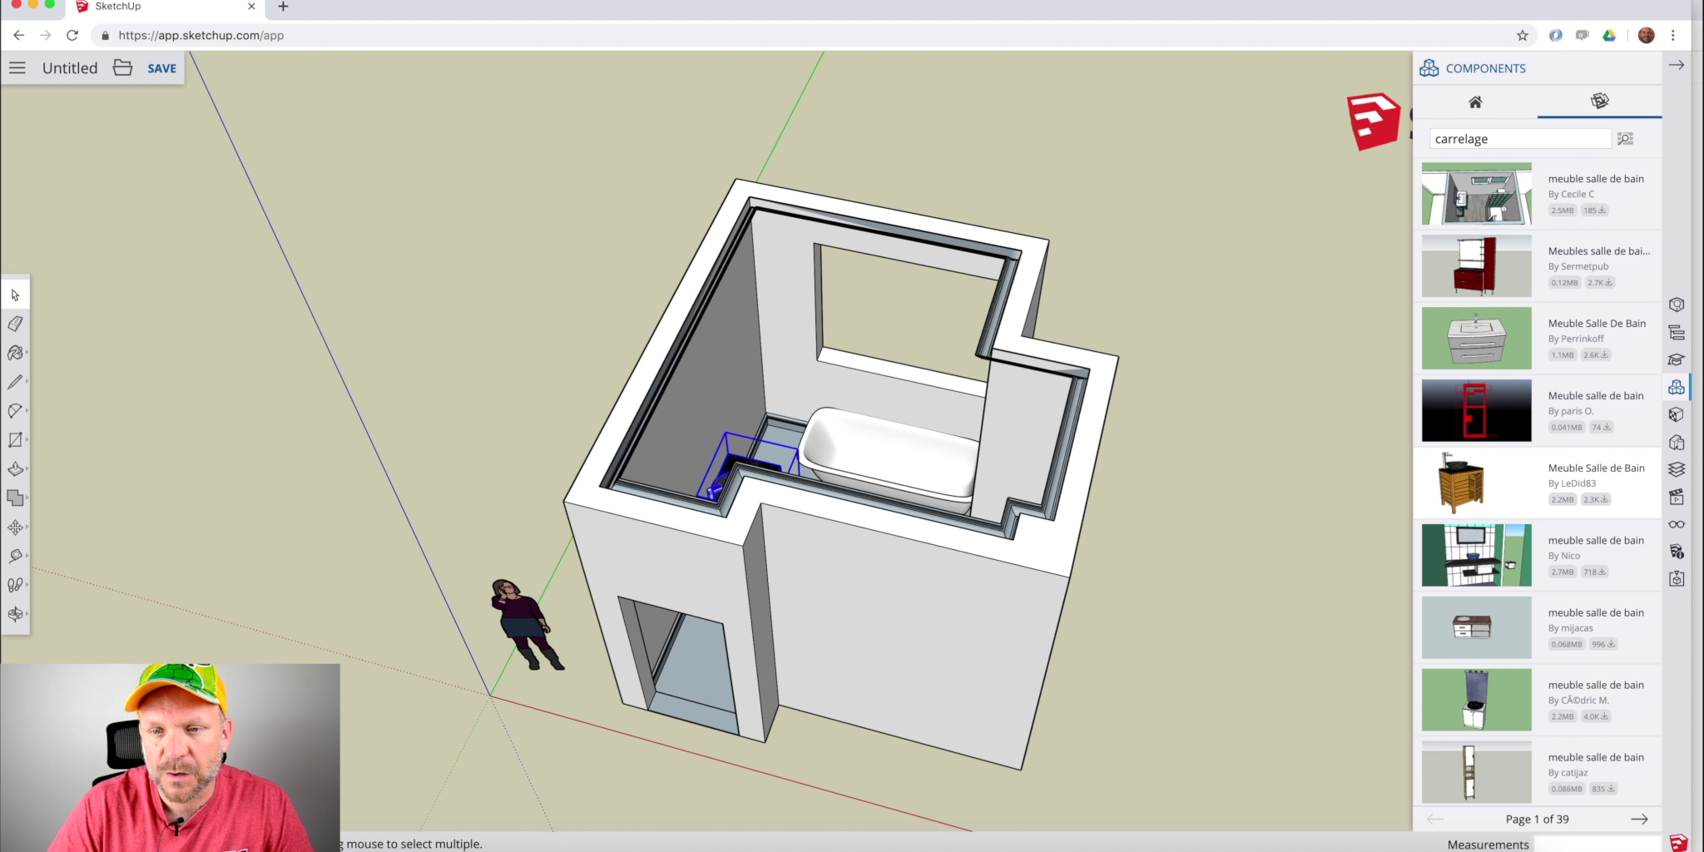
pyautogui.press('Return')
# Insert the "carrelage année 30" tile sample from page 4 of the results on the ground beside the room.
pyautogui.scroll(-4, 1509, 441)
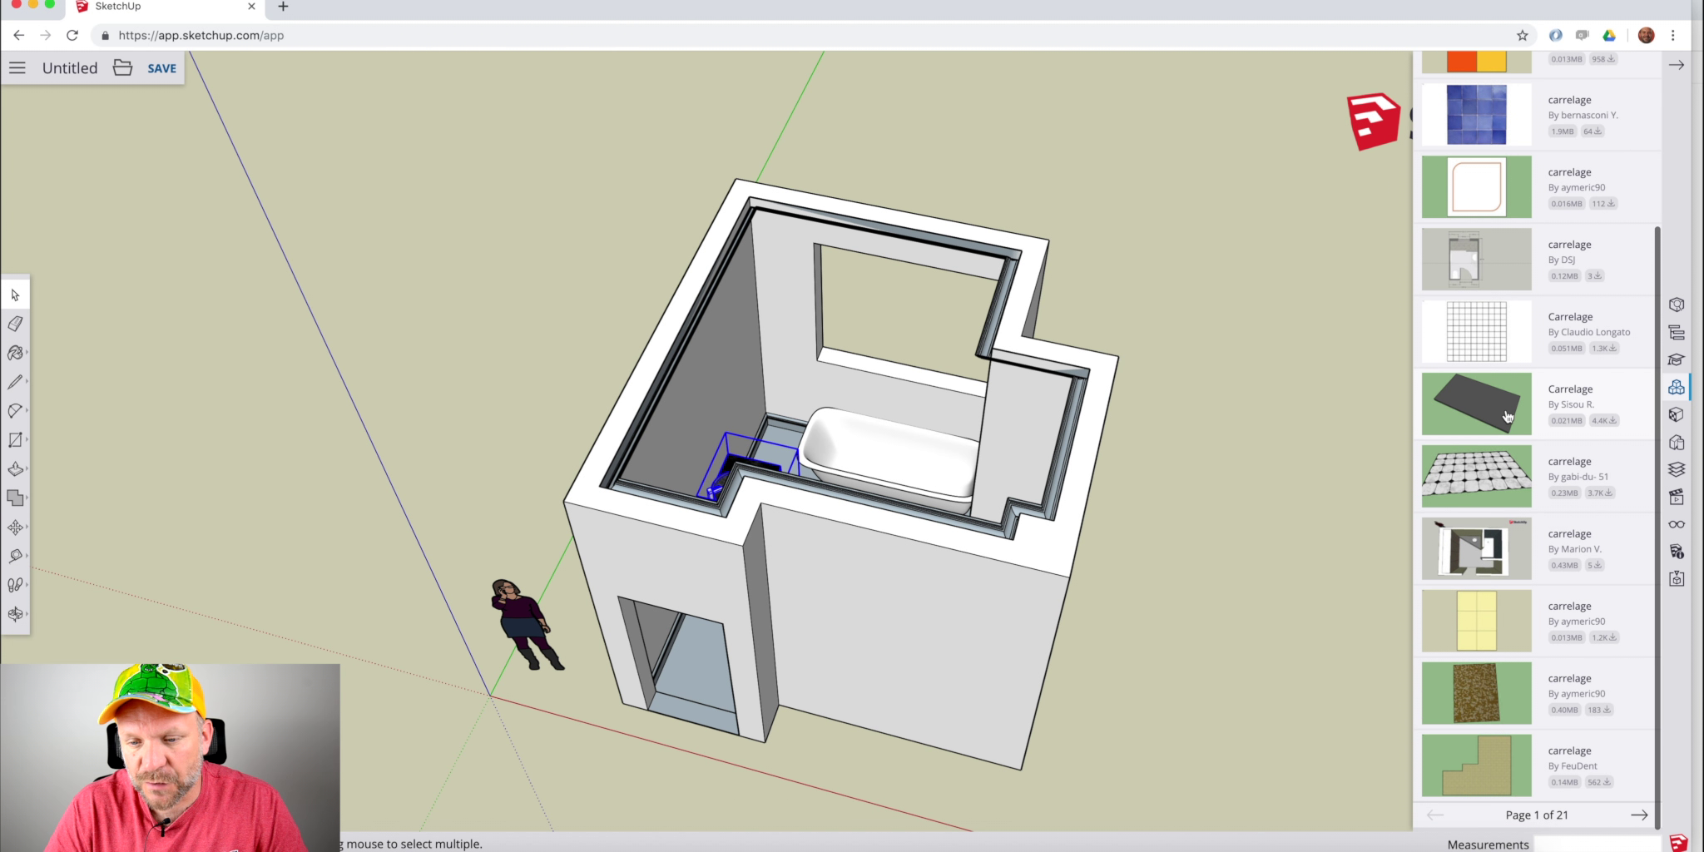
pyautogui.scroll(4, 1509, 466)
pyautogui.scroll(-10, 1508, 476)
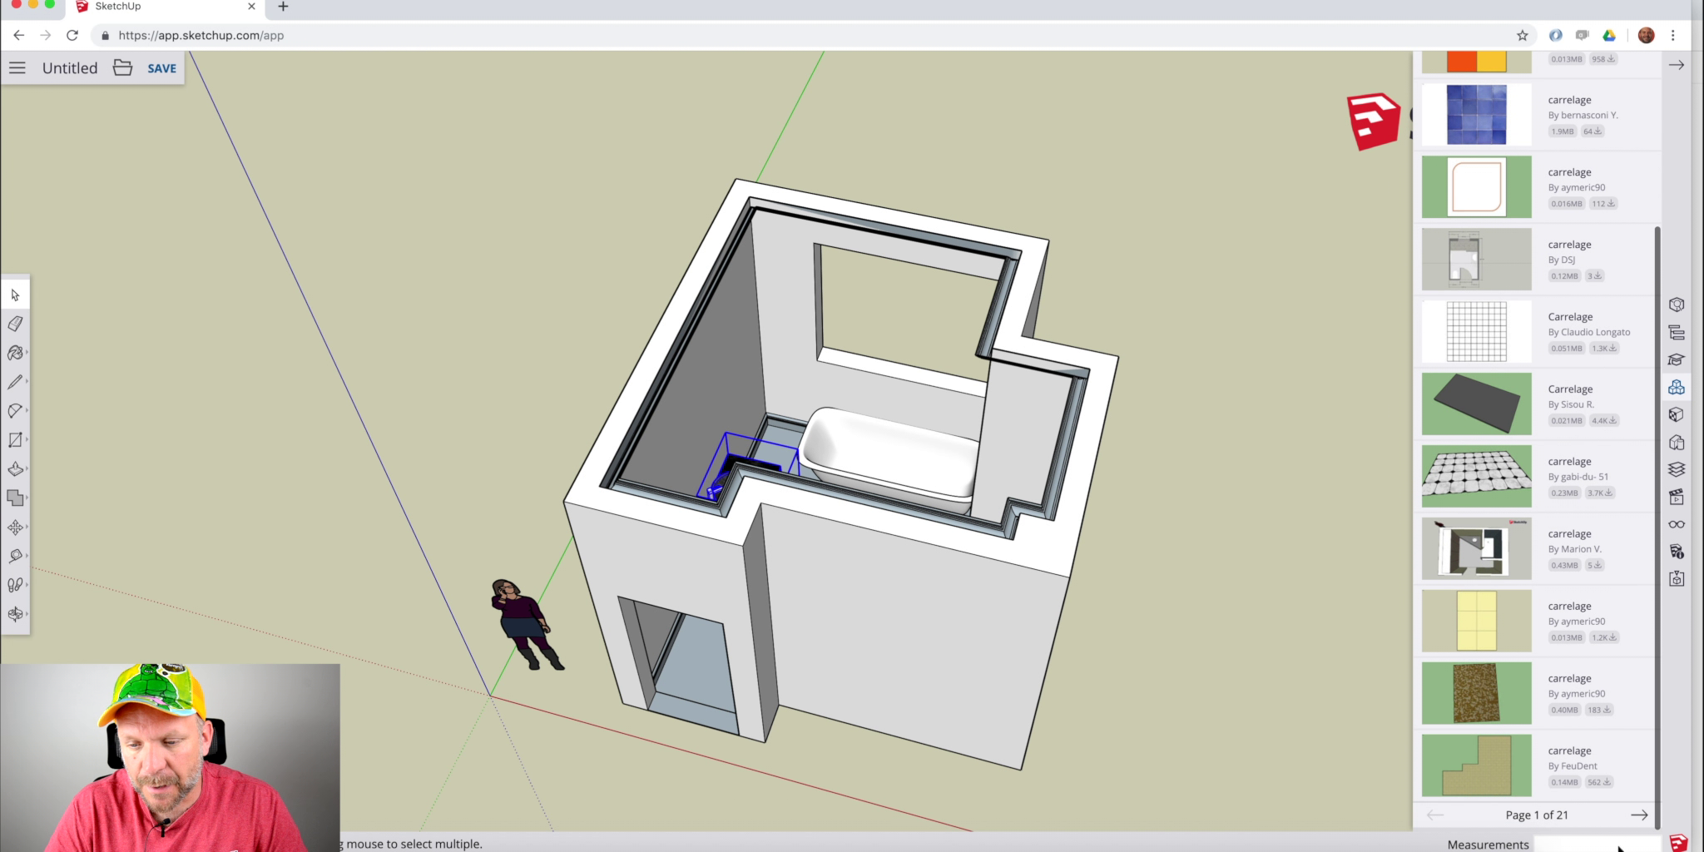
pyautogui.click(1639, 818)
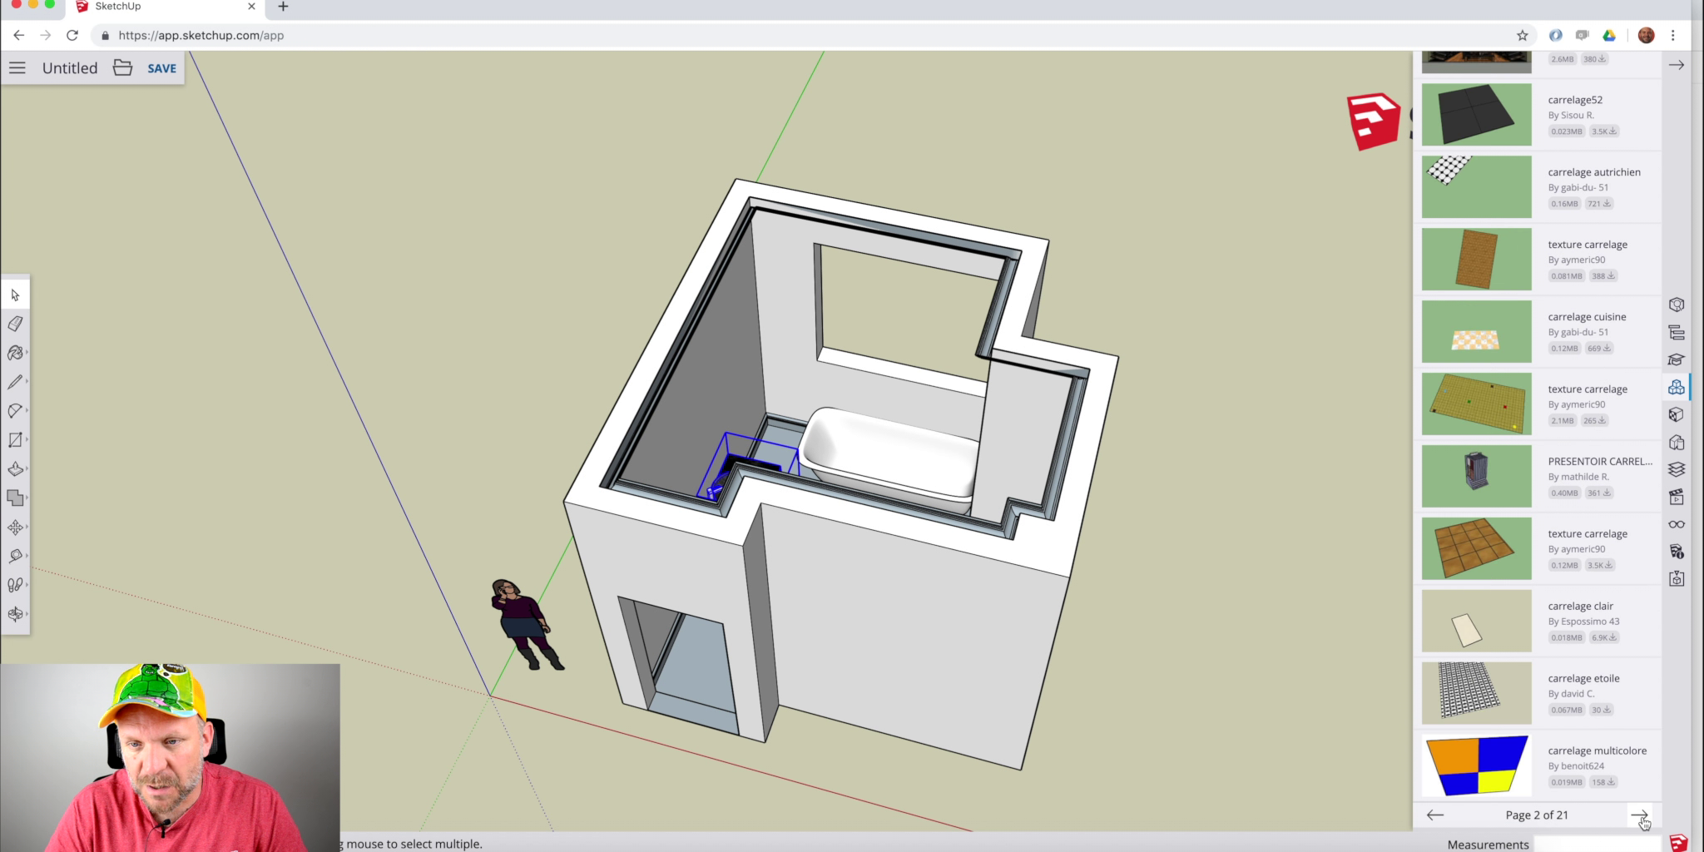
pyautogui.scroll(3, 1501, 566)
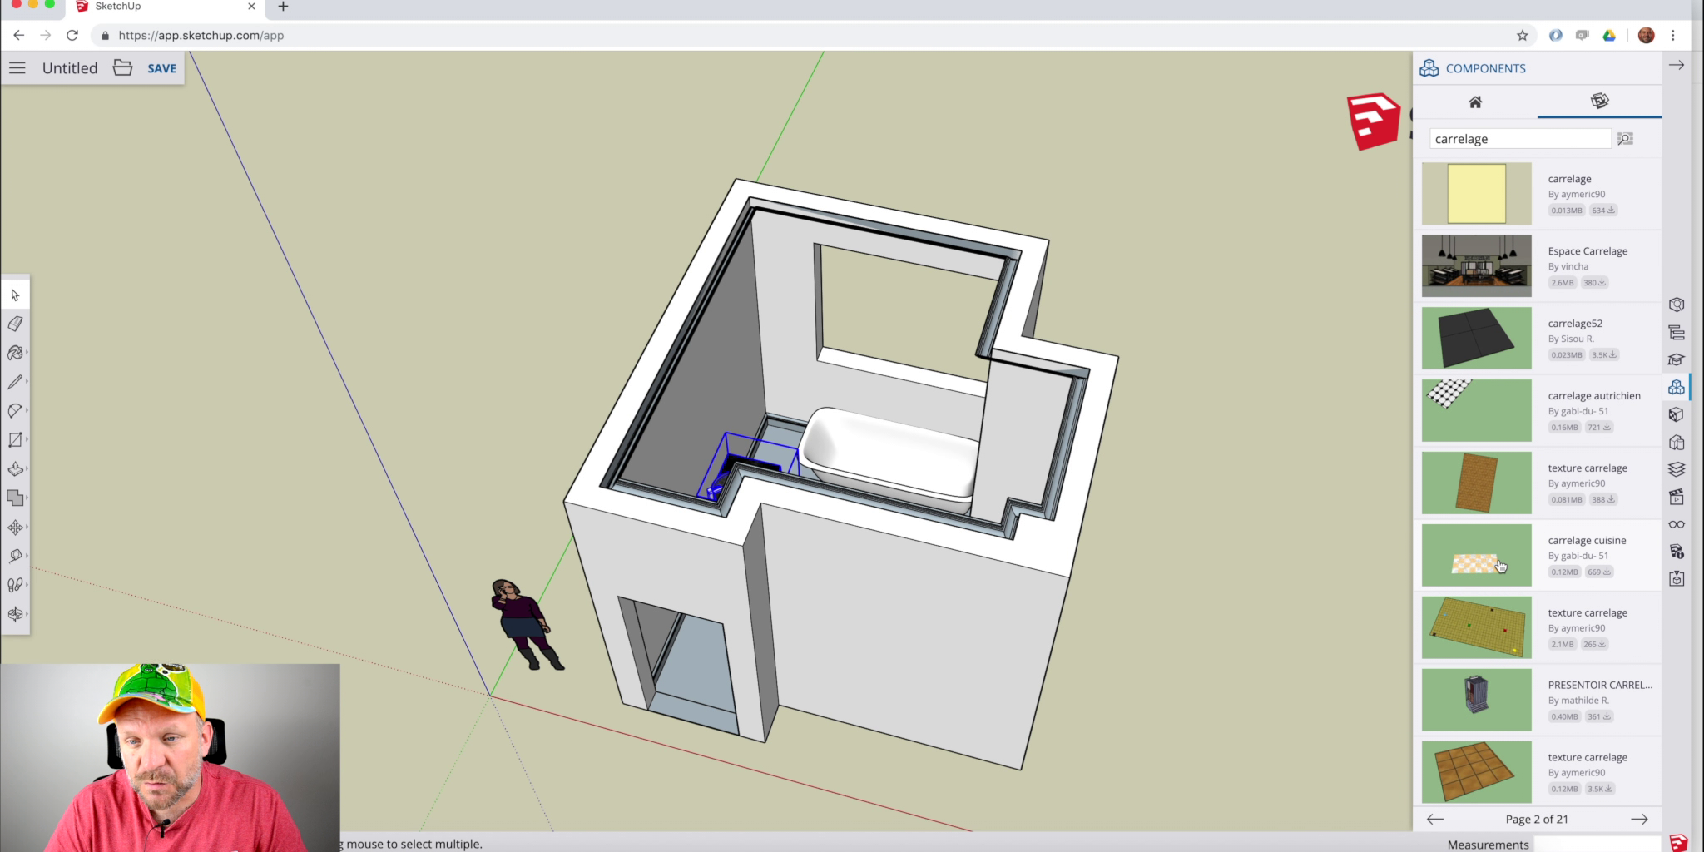
pyautogui.scroll(-3, 1500, 565)
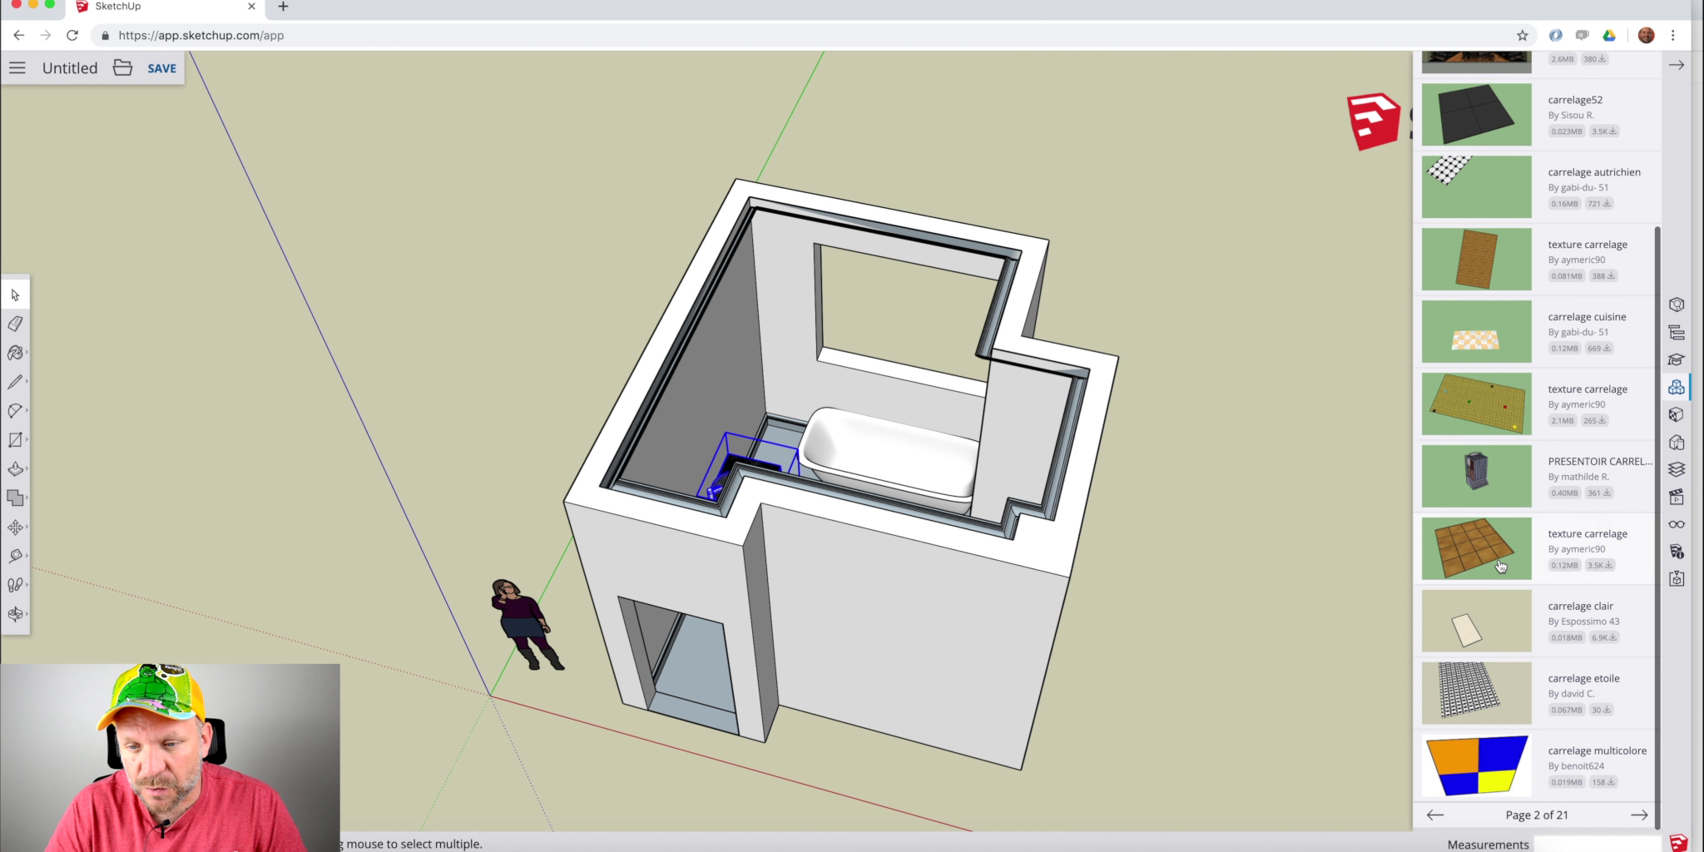
pyautogui.click(1642, 817)
pyautogui.click(1646, 818)
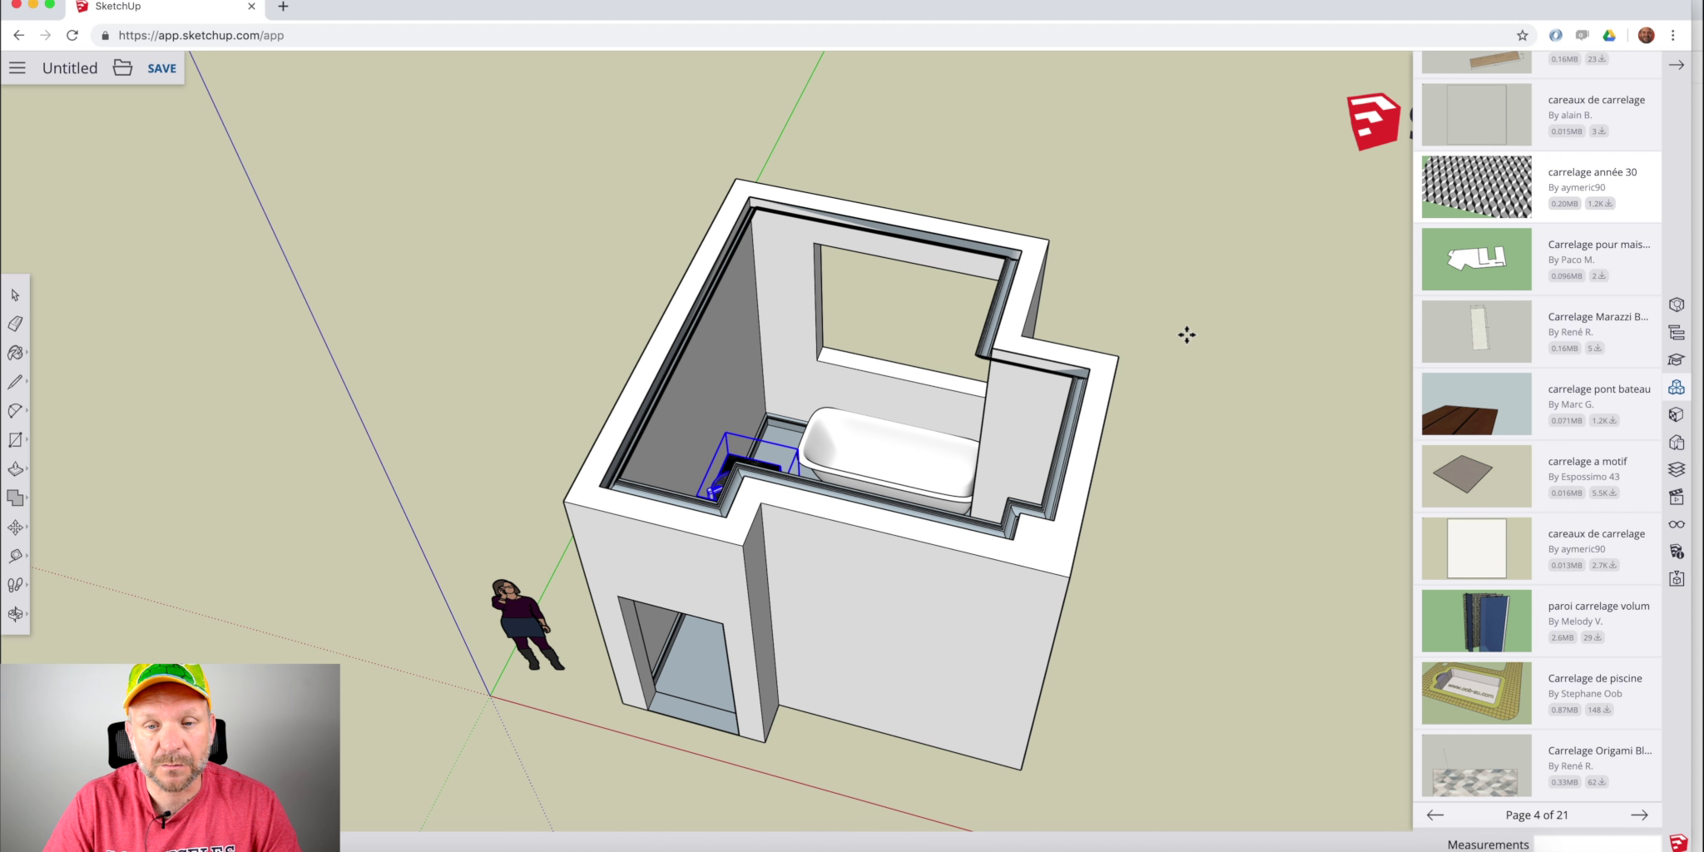
pyautogui.scroll(-1, 1141, 312)
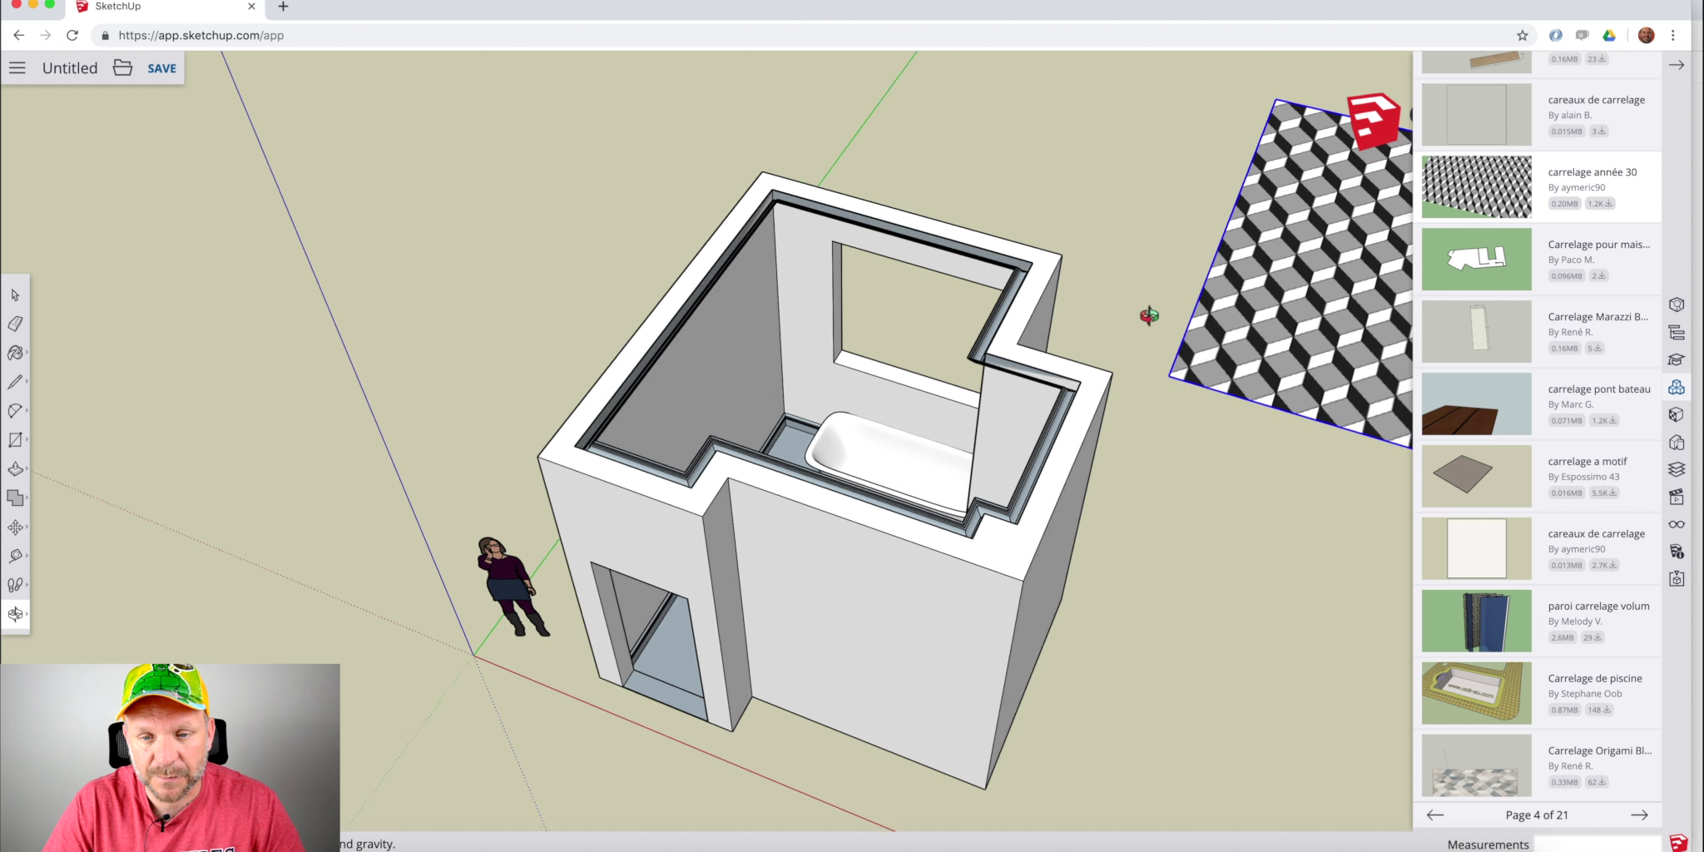
pyautogui.scroll(5, 799, 388)
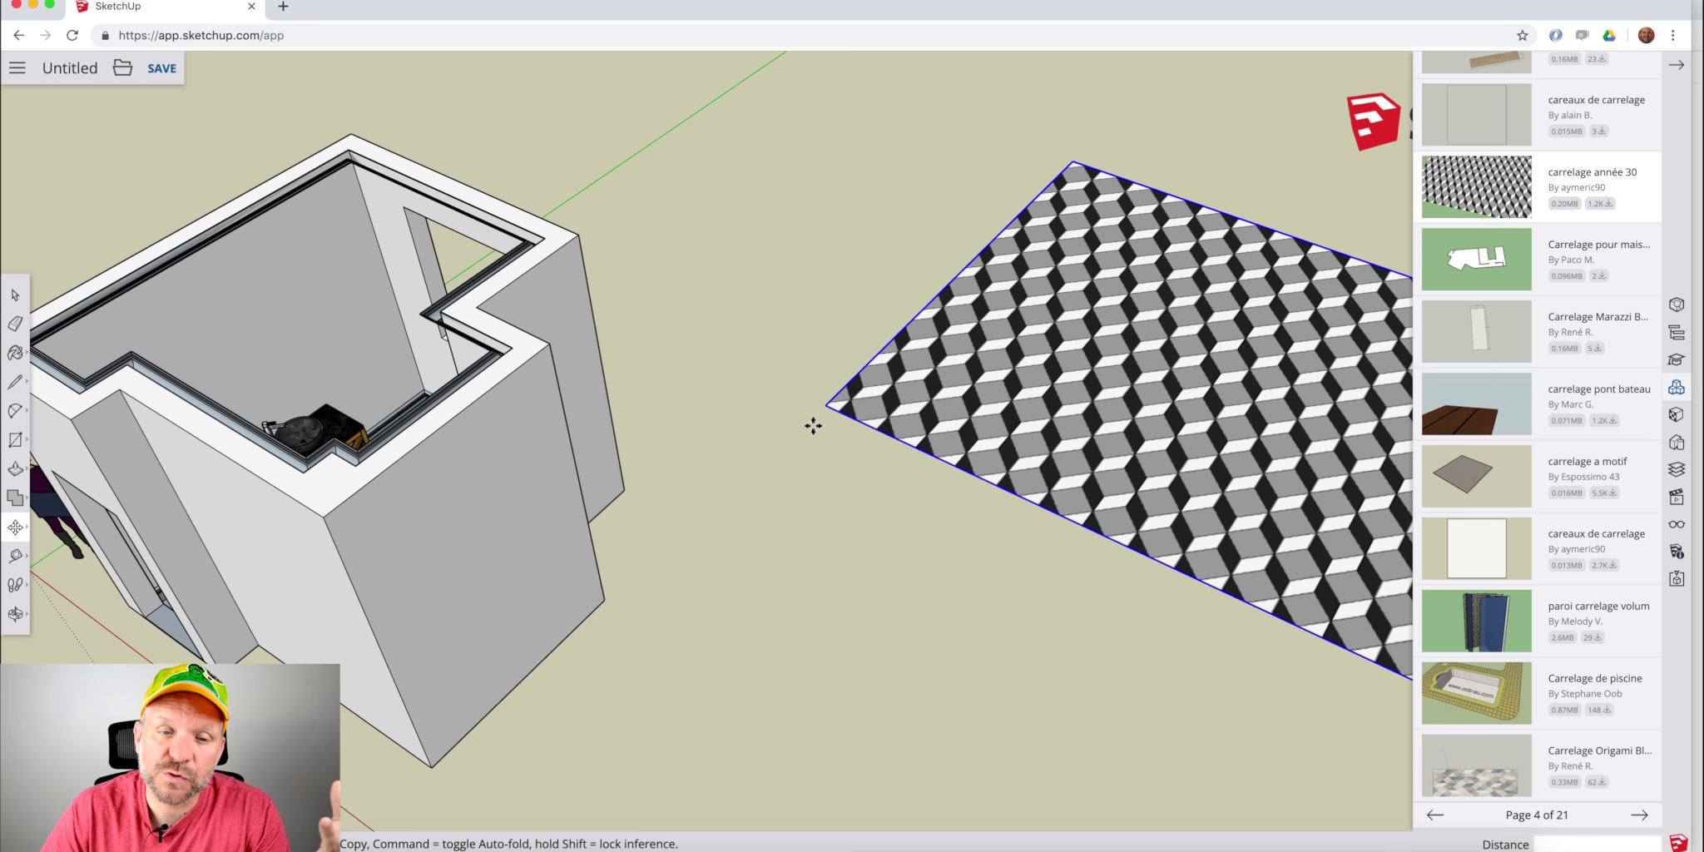
# Sample the cube-patterned tile material from the inserted tile sheet.
pyautogui.moveTo(770, 436); pyautogui.dragTo(968, 394, button='middle')
pyautogui.moveTo(827, 470); pyautogui.dragTo(526, 493, button='middle')
pyautogui.click(920, 405)
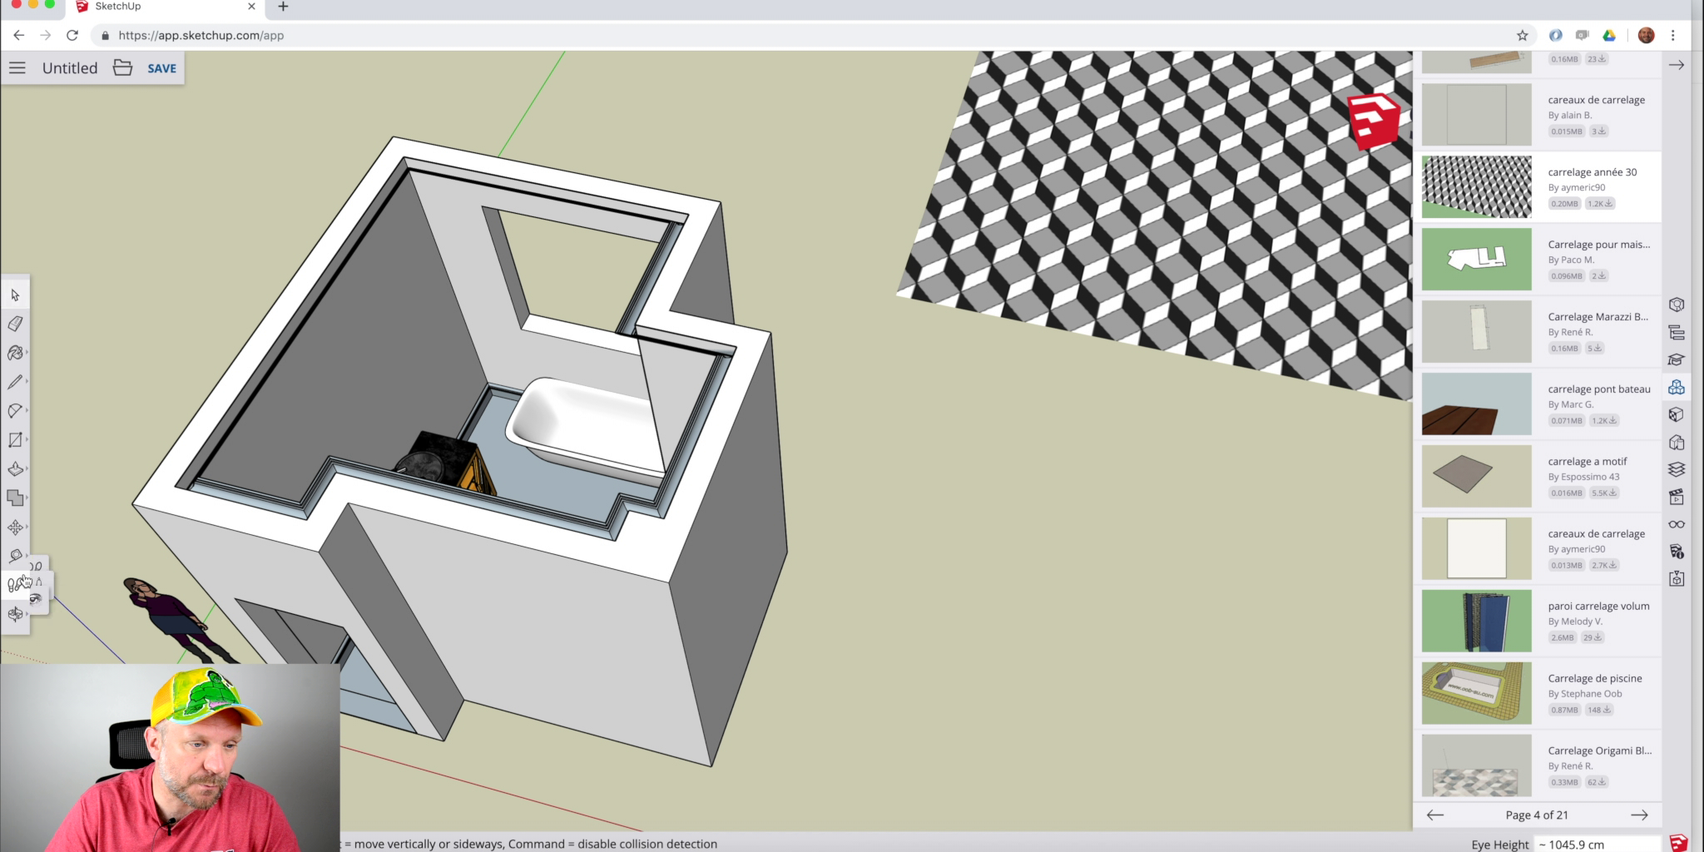
pyautogui.click(16, 410)
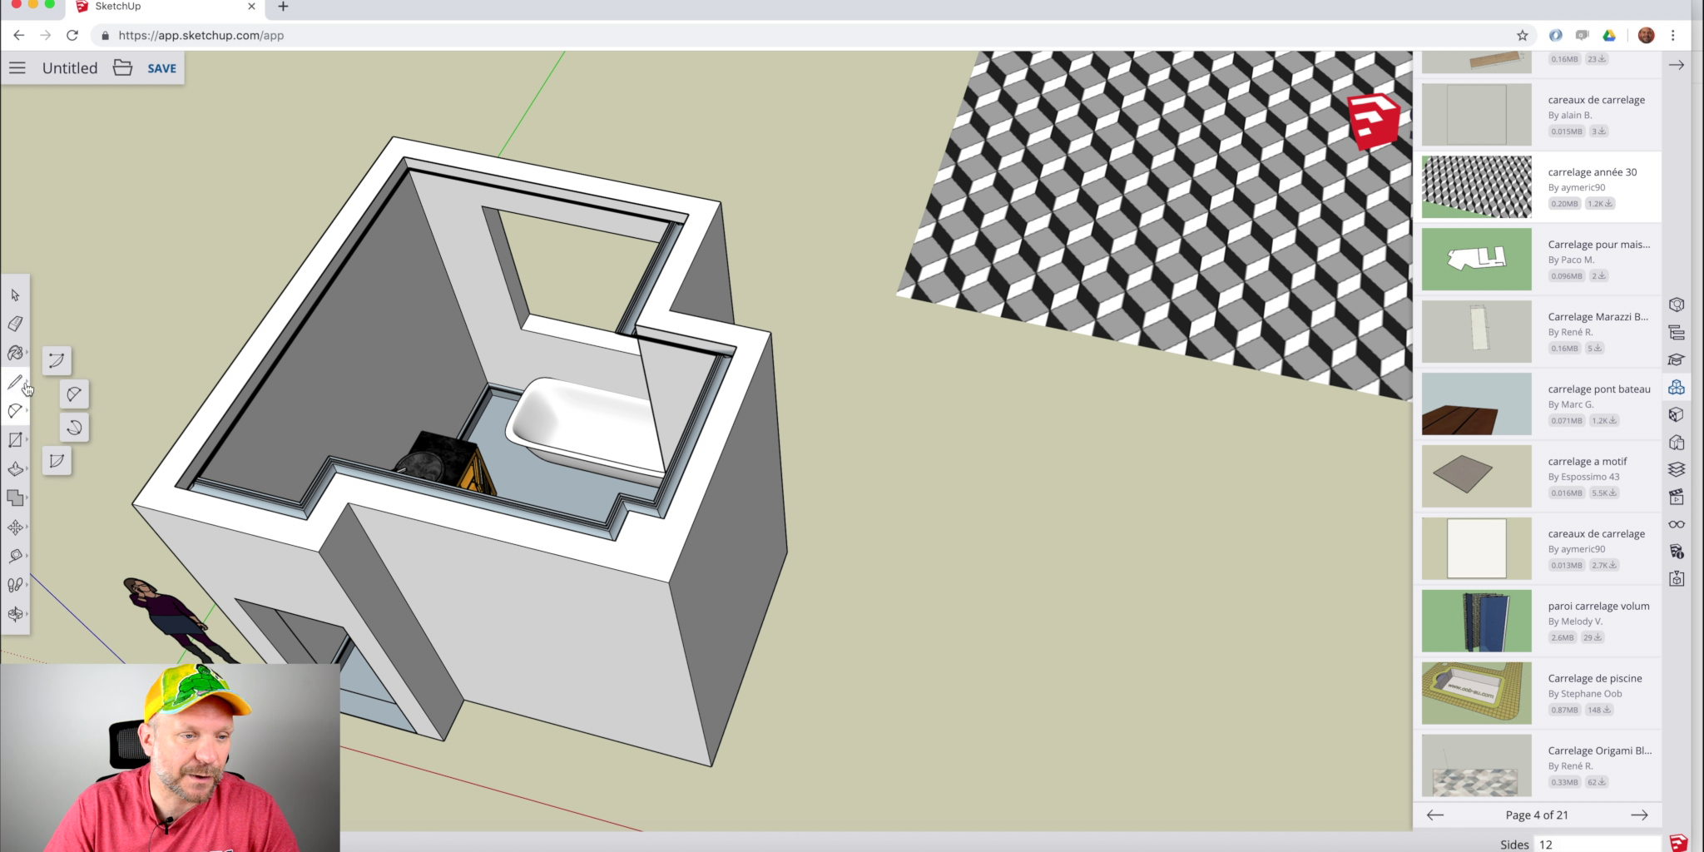
pyautogui.click(16, 354)
pyautogui.click(57, 370)
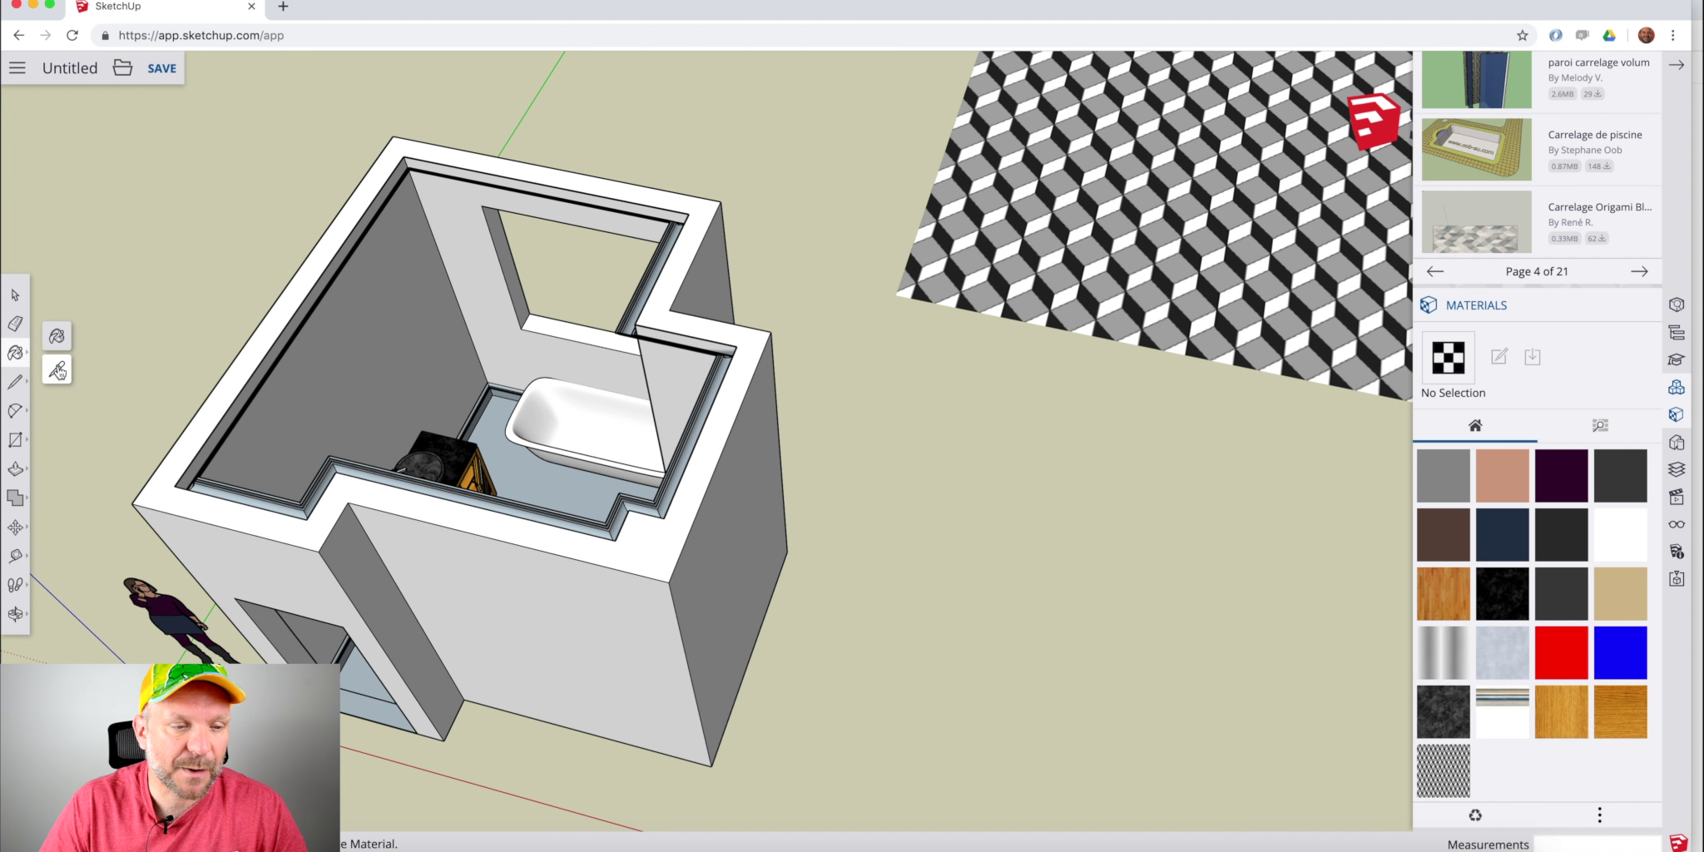
pyautogui.click(1095, 250)
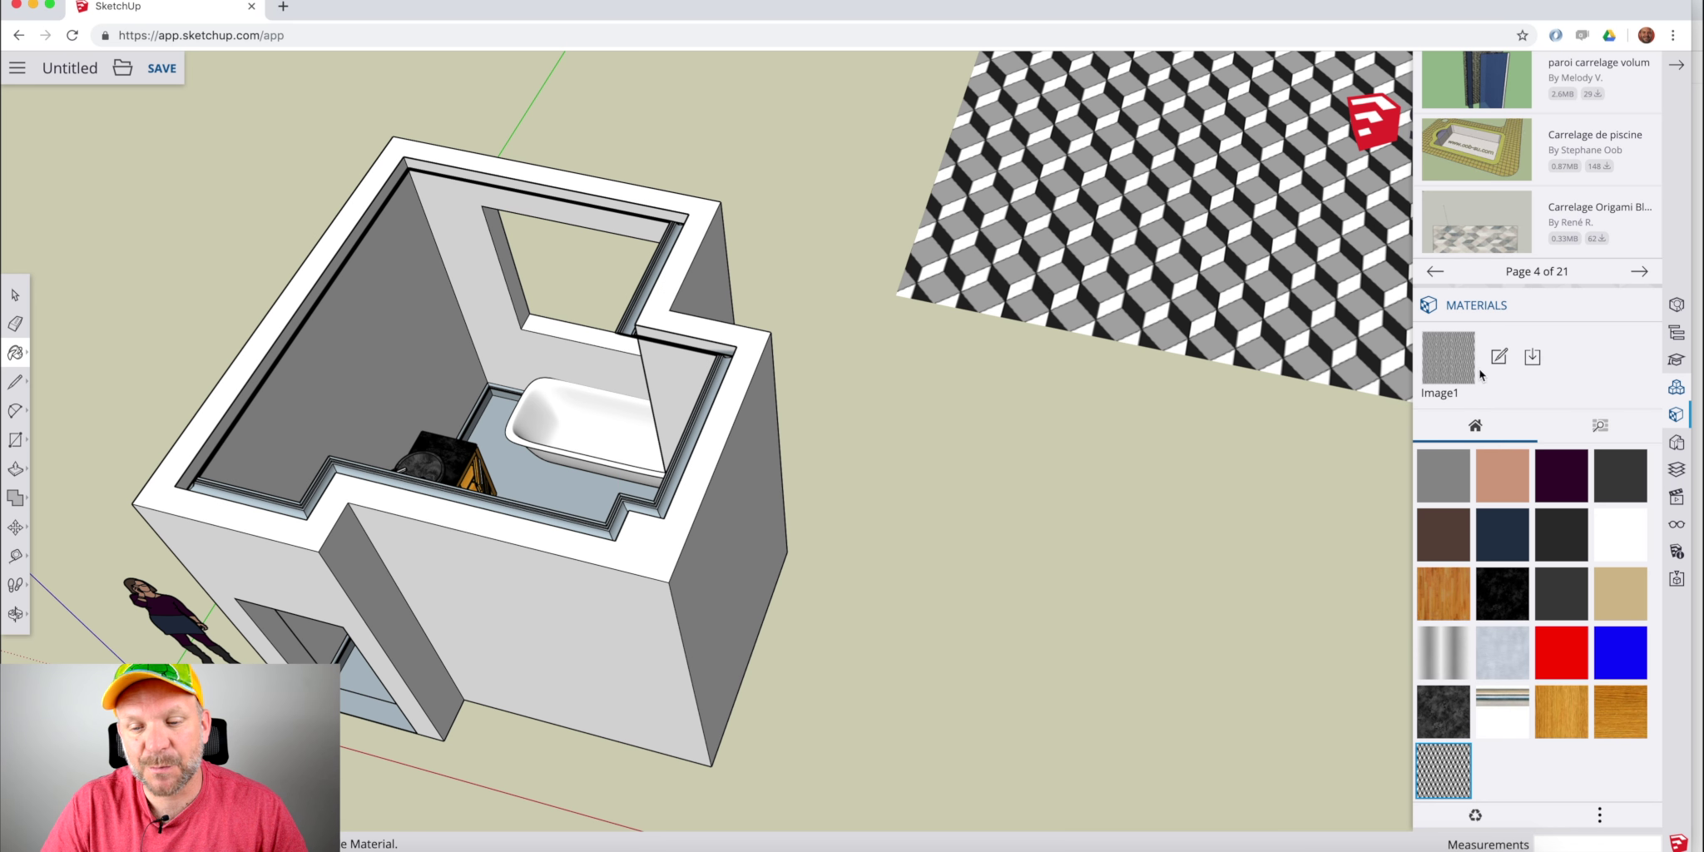
# Paint the floor face inside the skirting group with the sampled cube tile material.
pyautogui.moveTo(489, 501); pyautogui.dragTo(670, 498, button='middle')
pyautogui.scroll(5, 676, 506)
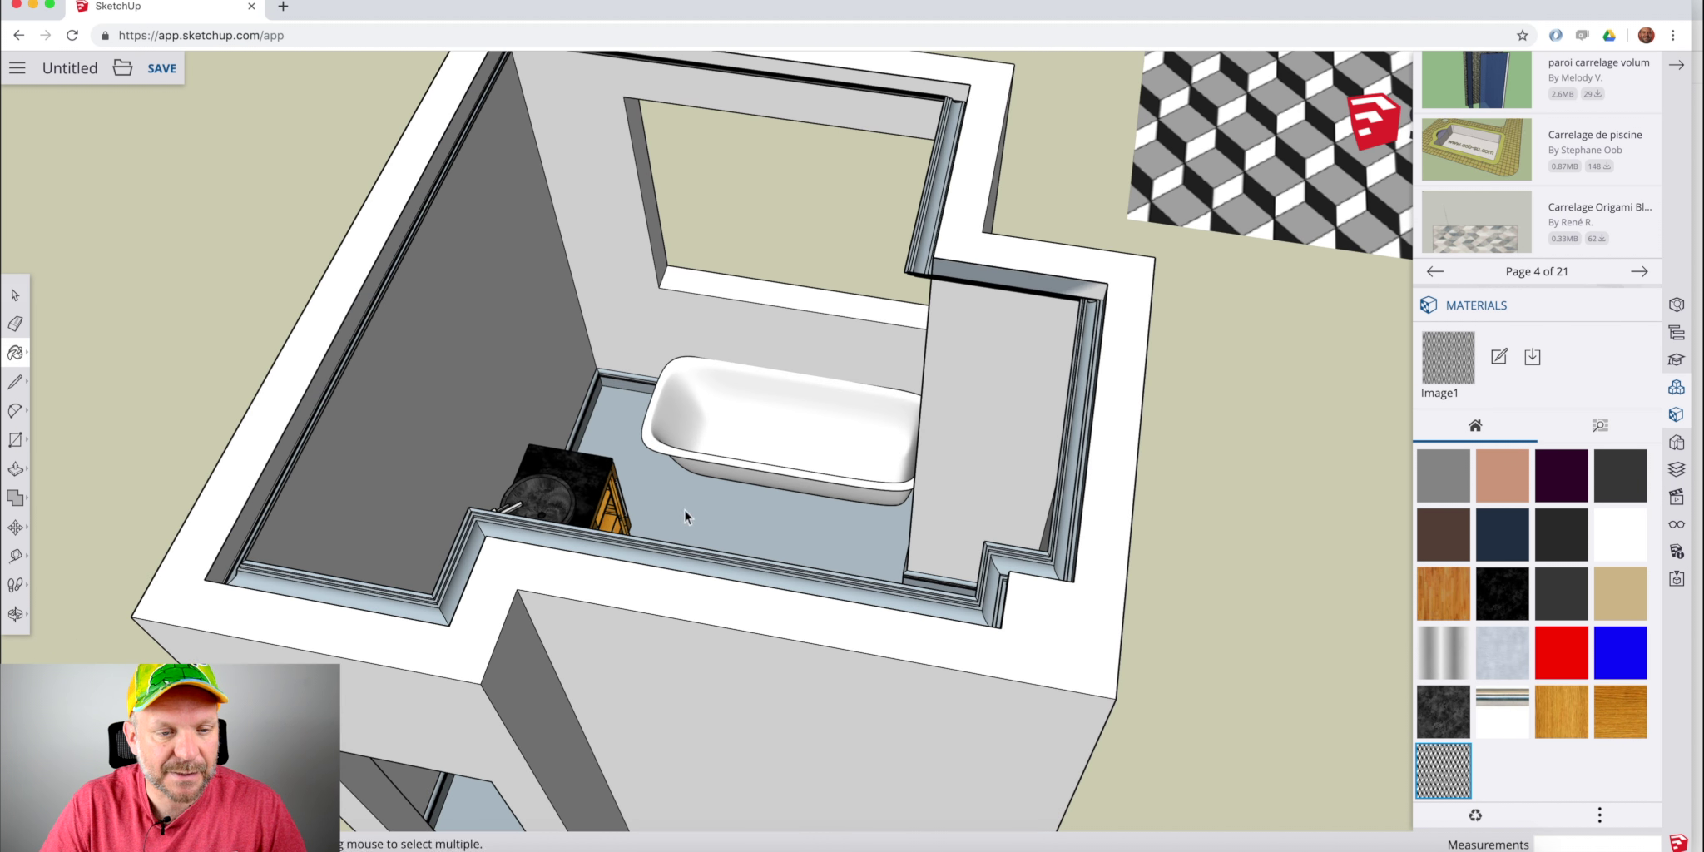
pyautogui.press('space')
pyautogui.doubleClick(676, 513)
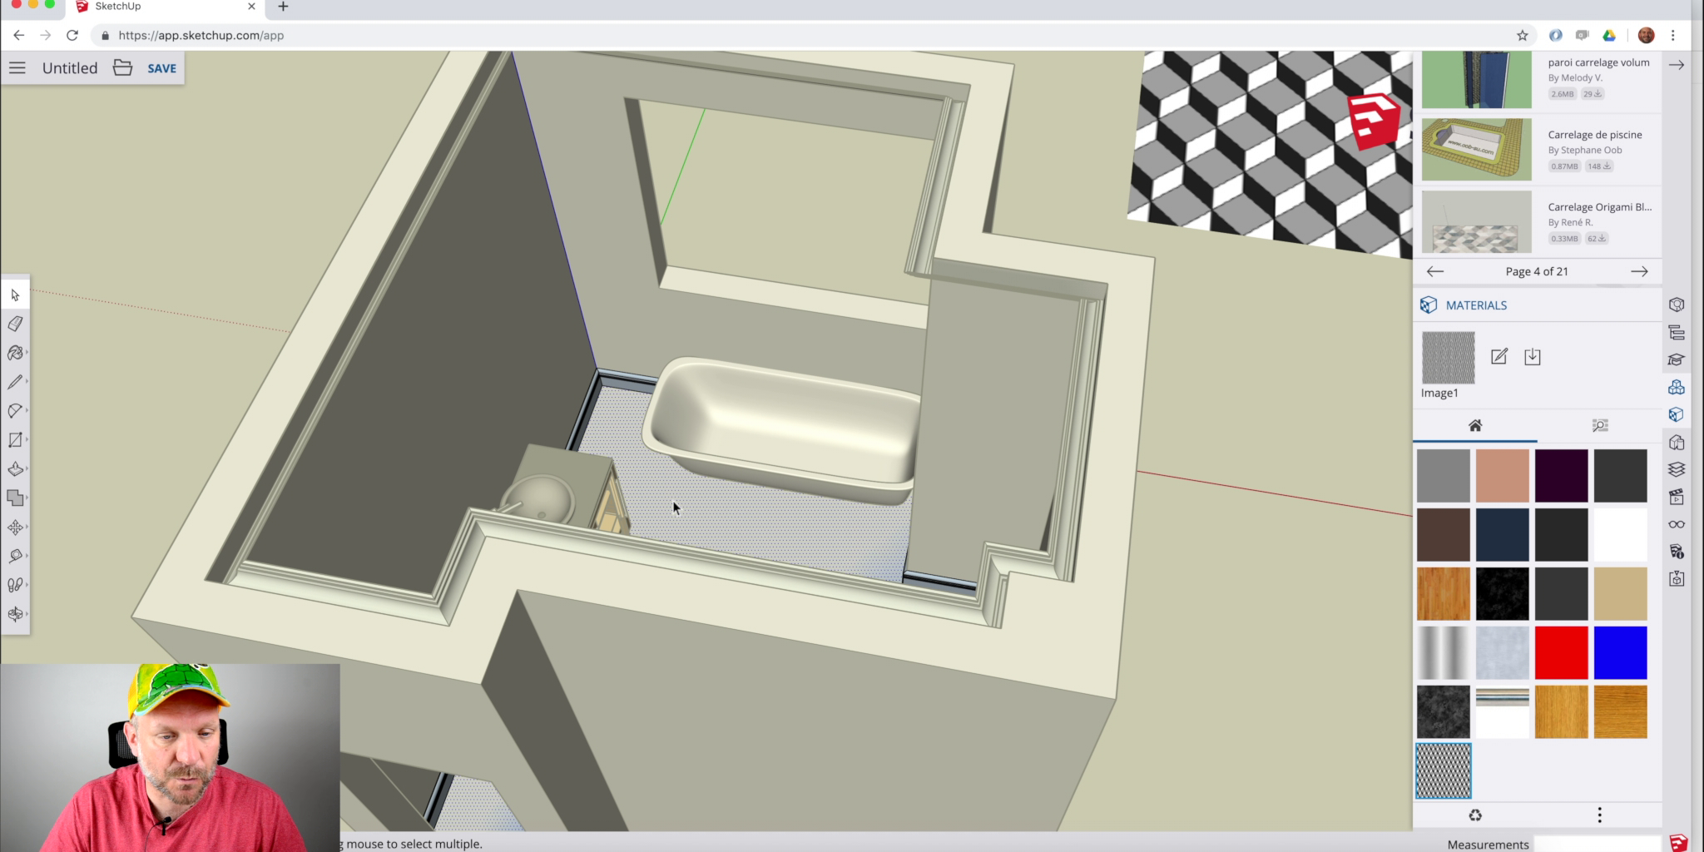
pyautogui.click(15, 352)
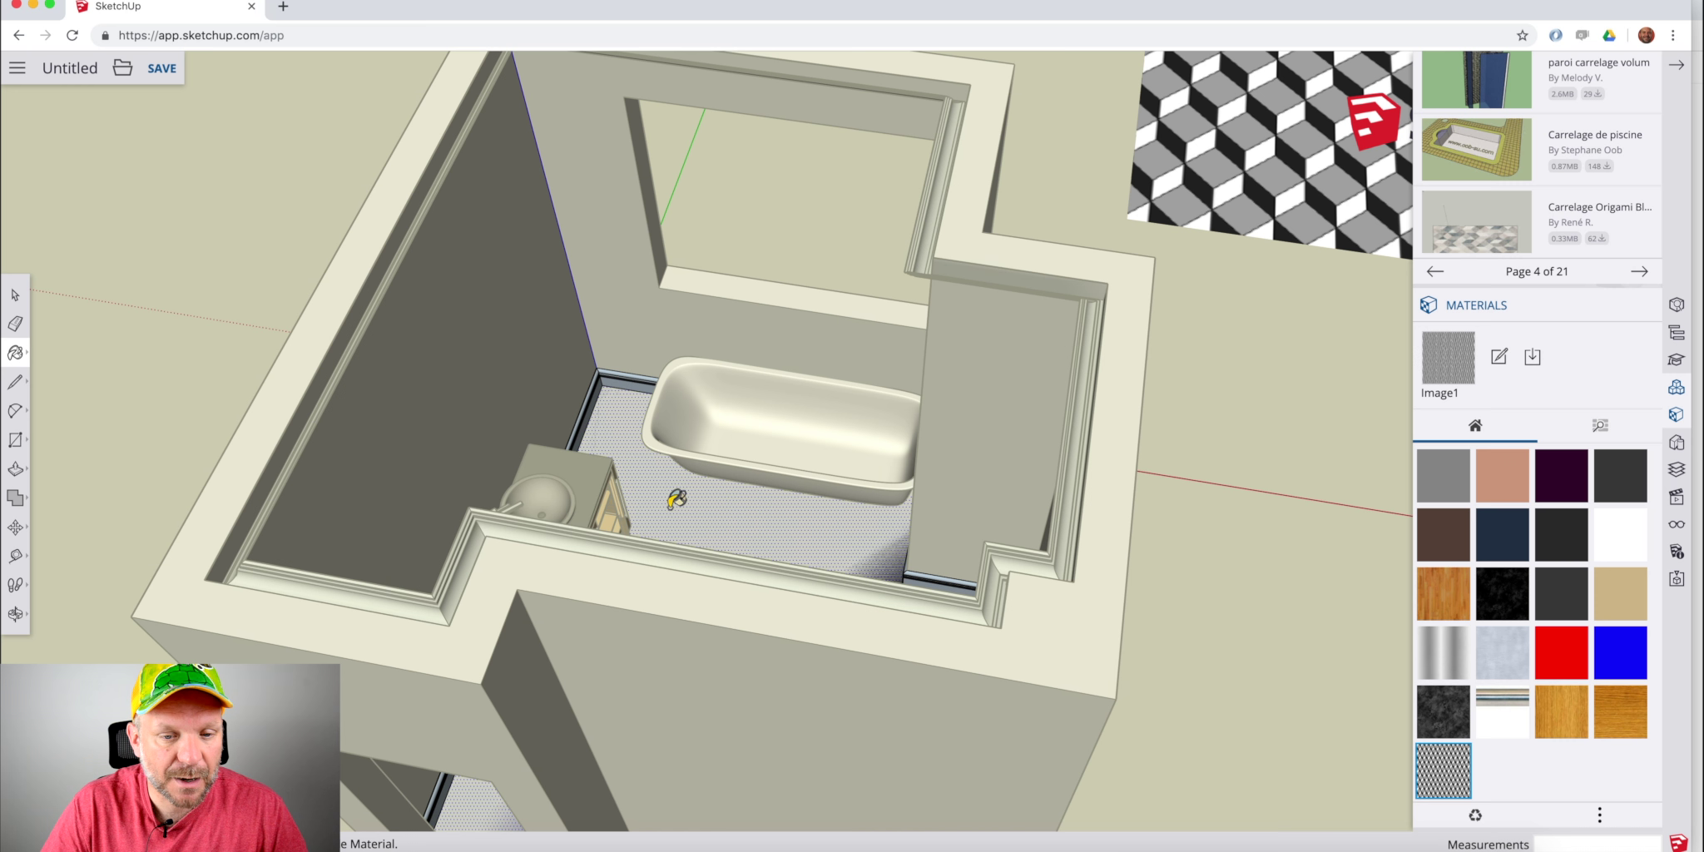
pyautogui.moveTo(762, 483); pyautogui.dragTo(767, 646, button='middle')
pyautogui.press('space')
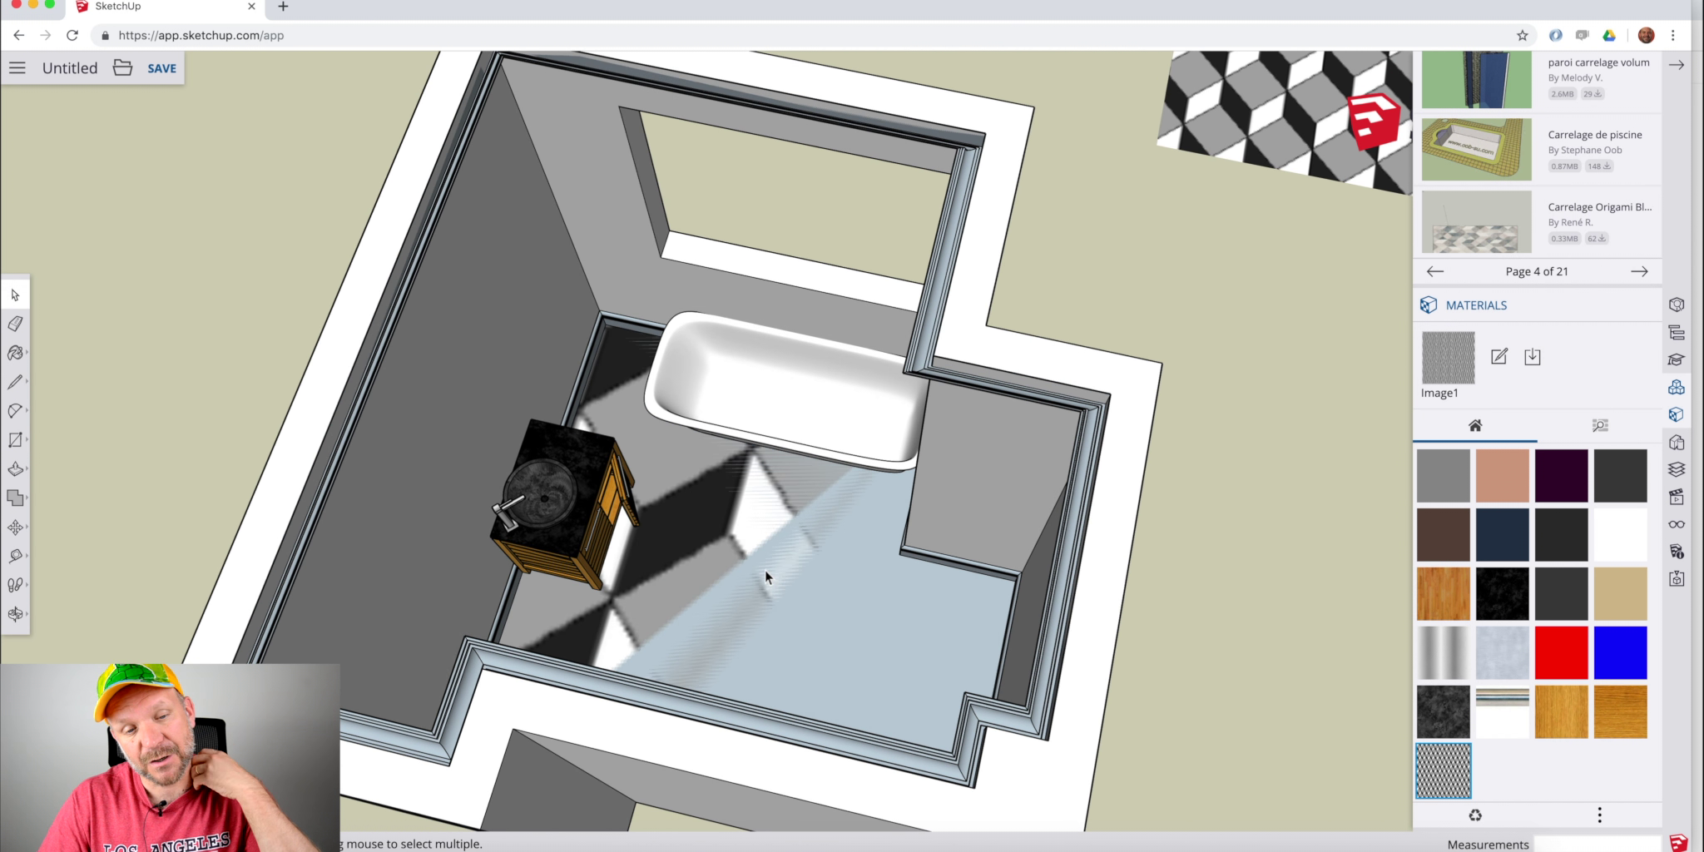
pyautogui.moveTo(721, 534); pyautogui.dragTo(719, 521, button='middle')
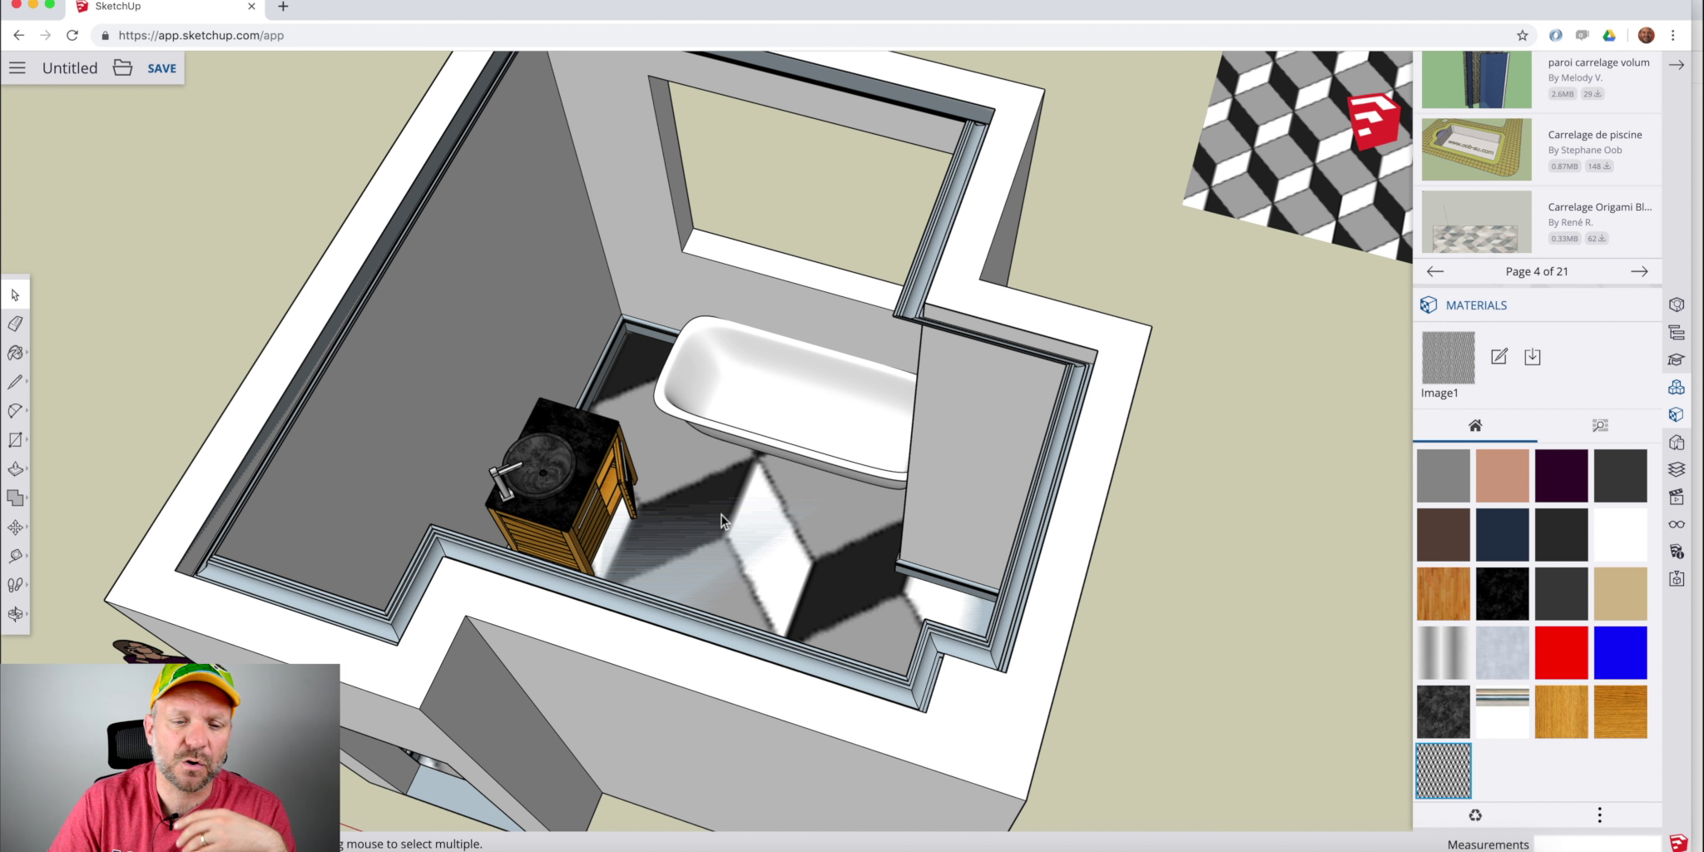
# Hide the rest of the model while editing the skirting group, and remove its floor face and the leftover edge across the doorway.
pyautogui.moveTo(721, 515)
pyautogui.mouseDown(button='middle')
pyautogui.moveTo(748, 524)
pyautogui.moveTo(721, 522)
pyautogui.mouseUp(button='middle')
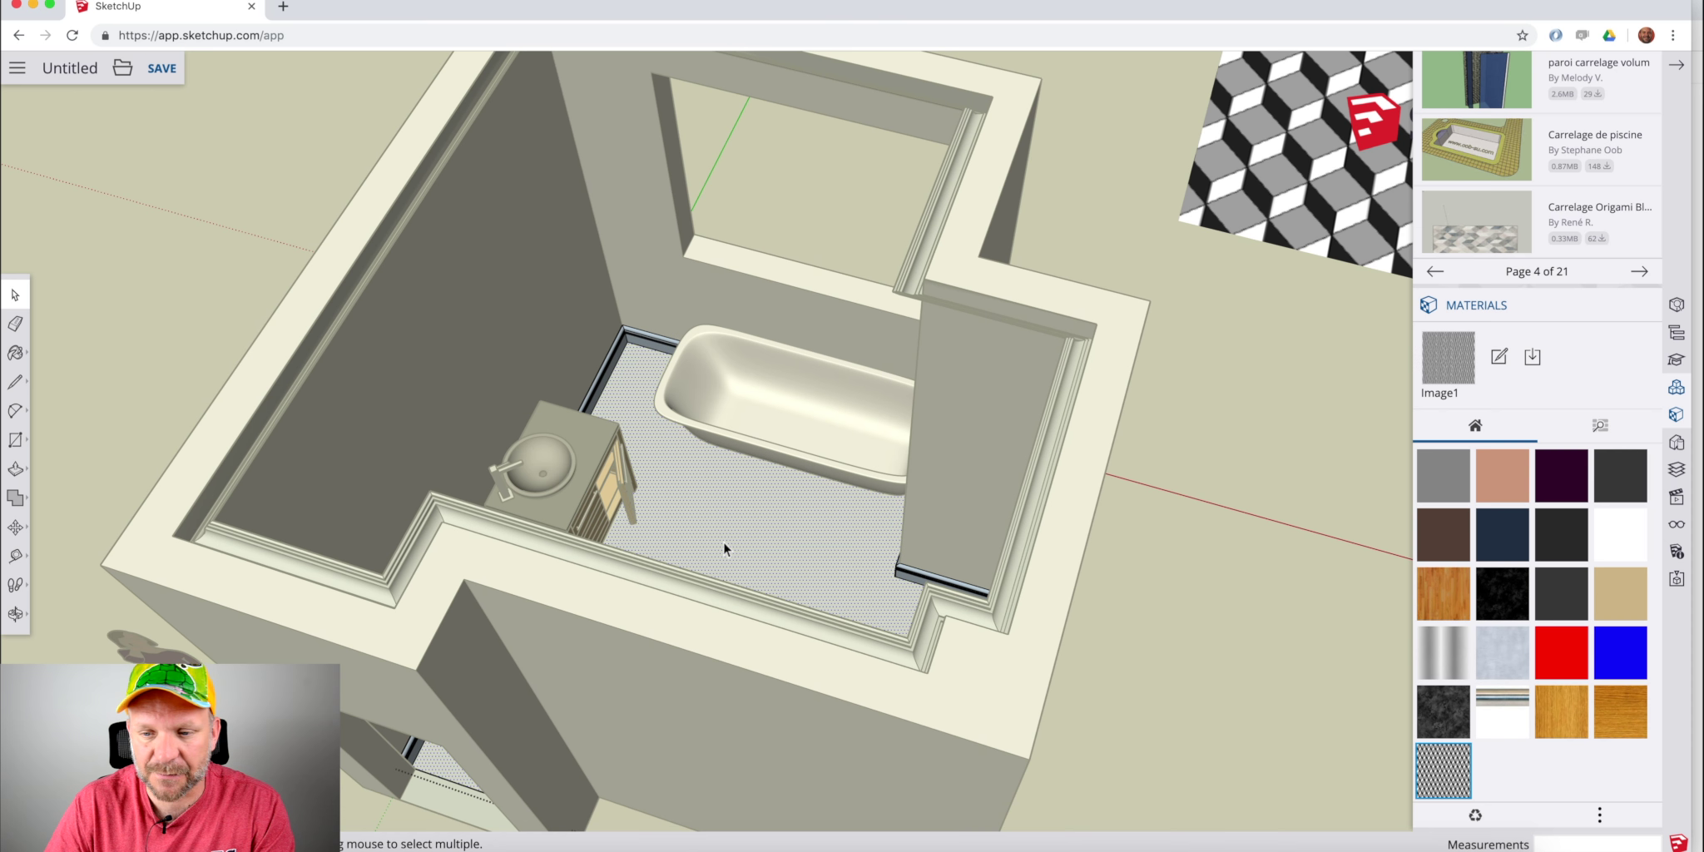
pyautogui.click(1677, 526)
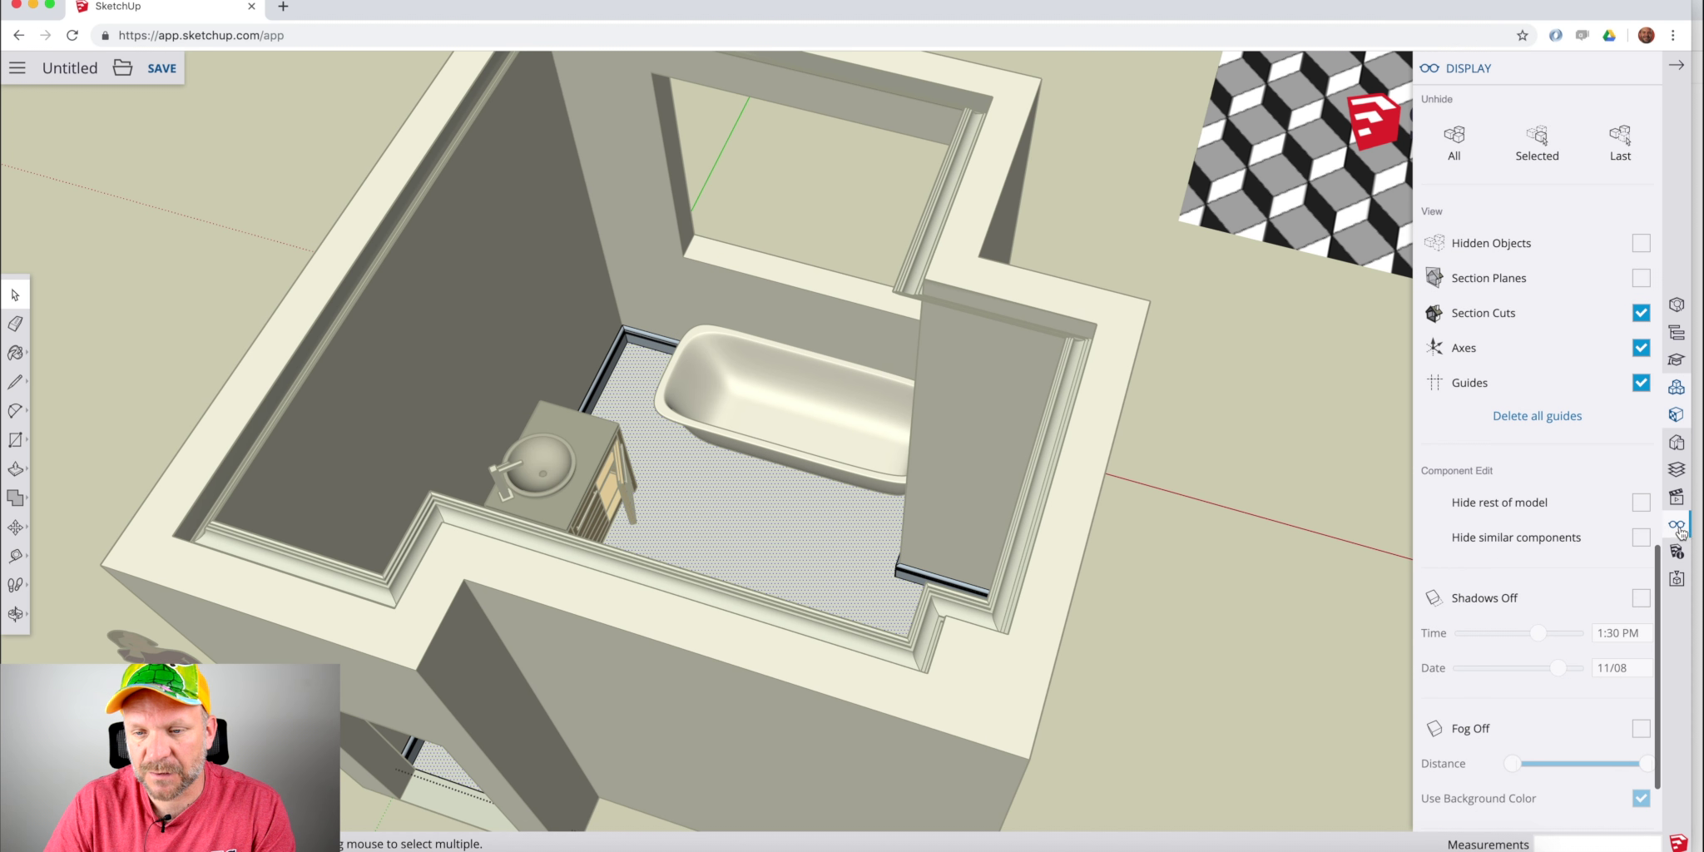
pyautogui.click(1641, 503)
pyautogui.moveTo(882, 574); pyautogui.dragTo(752, 598, button='middle')
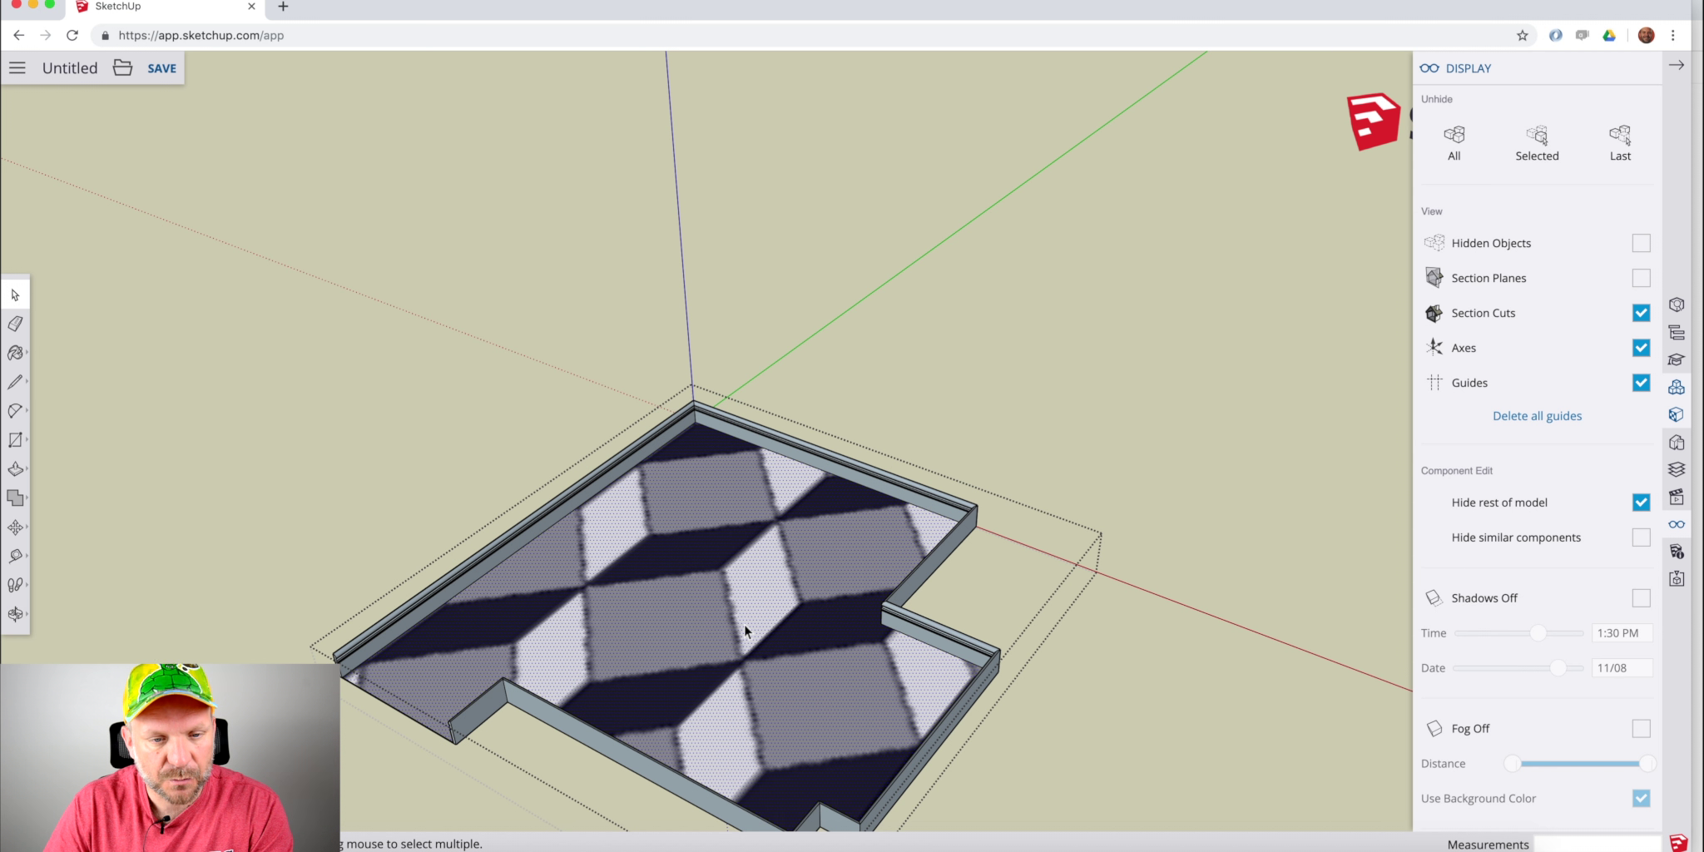
pyautogui.press('Delete')
pyautogui.press('e')
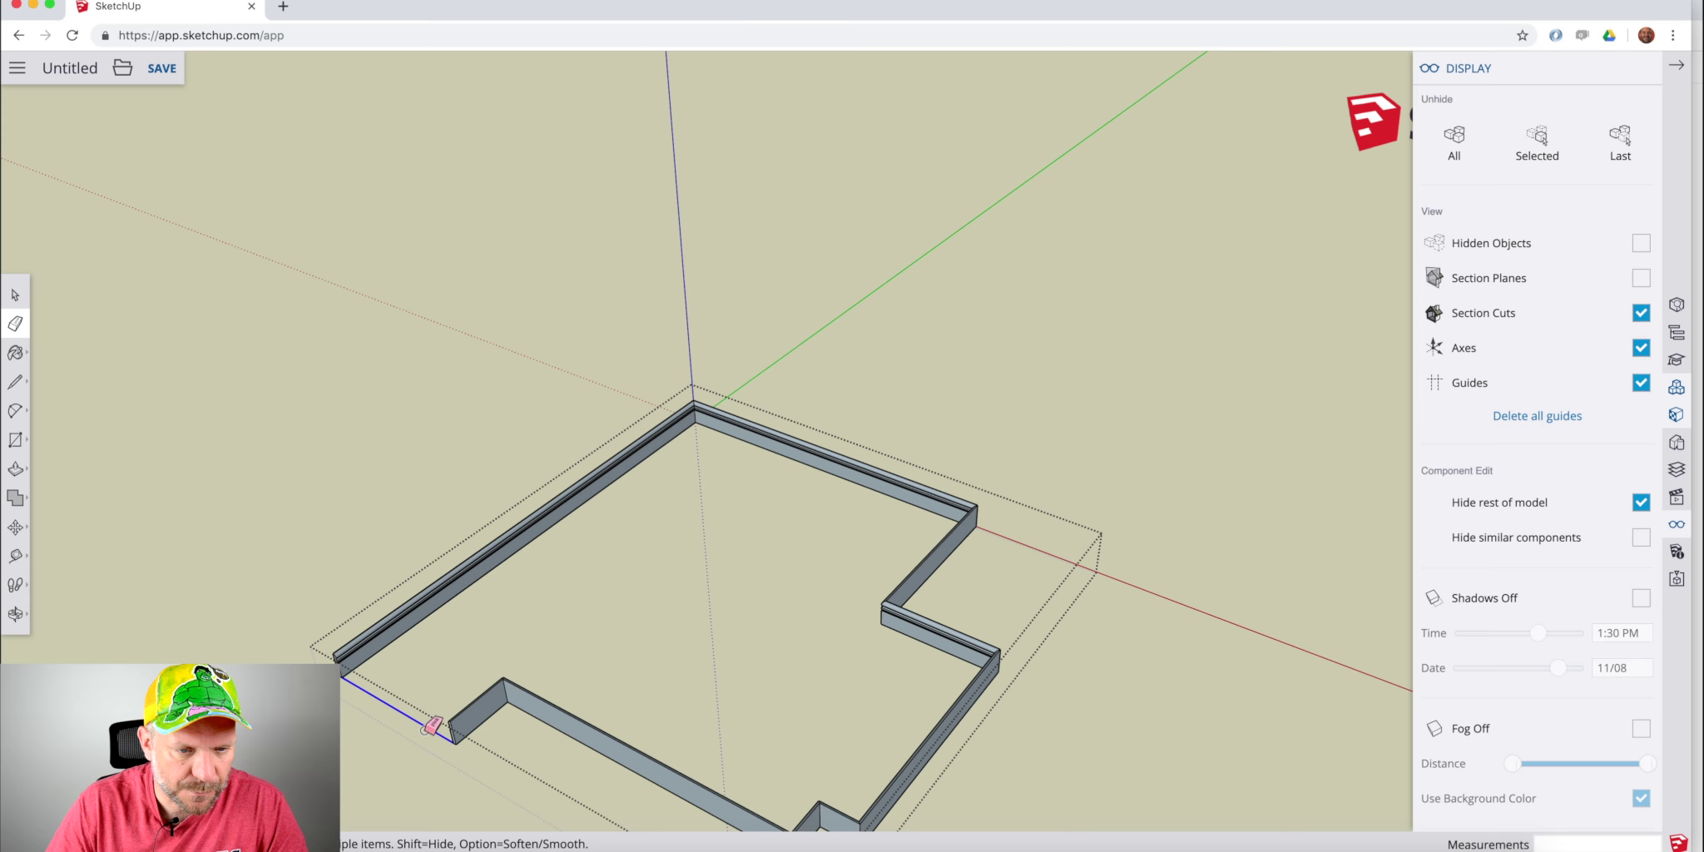
# Draw a temporary rectangle beside the skirting as a face-orientation reference, and delete it.
pyautogui.scroll(10, 357, 661)
pyautogui.moveTo(410, 668); pyautogui.dragTo(541, 561, button='middle')
pyautogui.press('space')
pyautogui.tripleClick(482, 575)
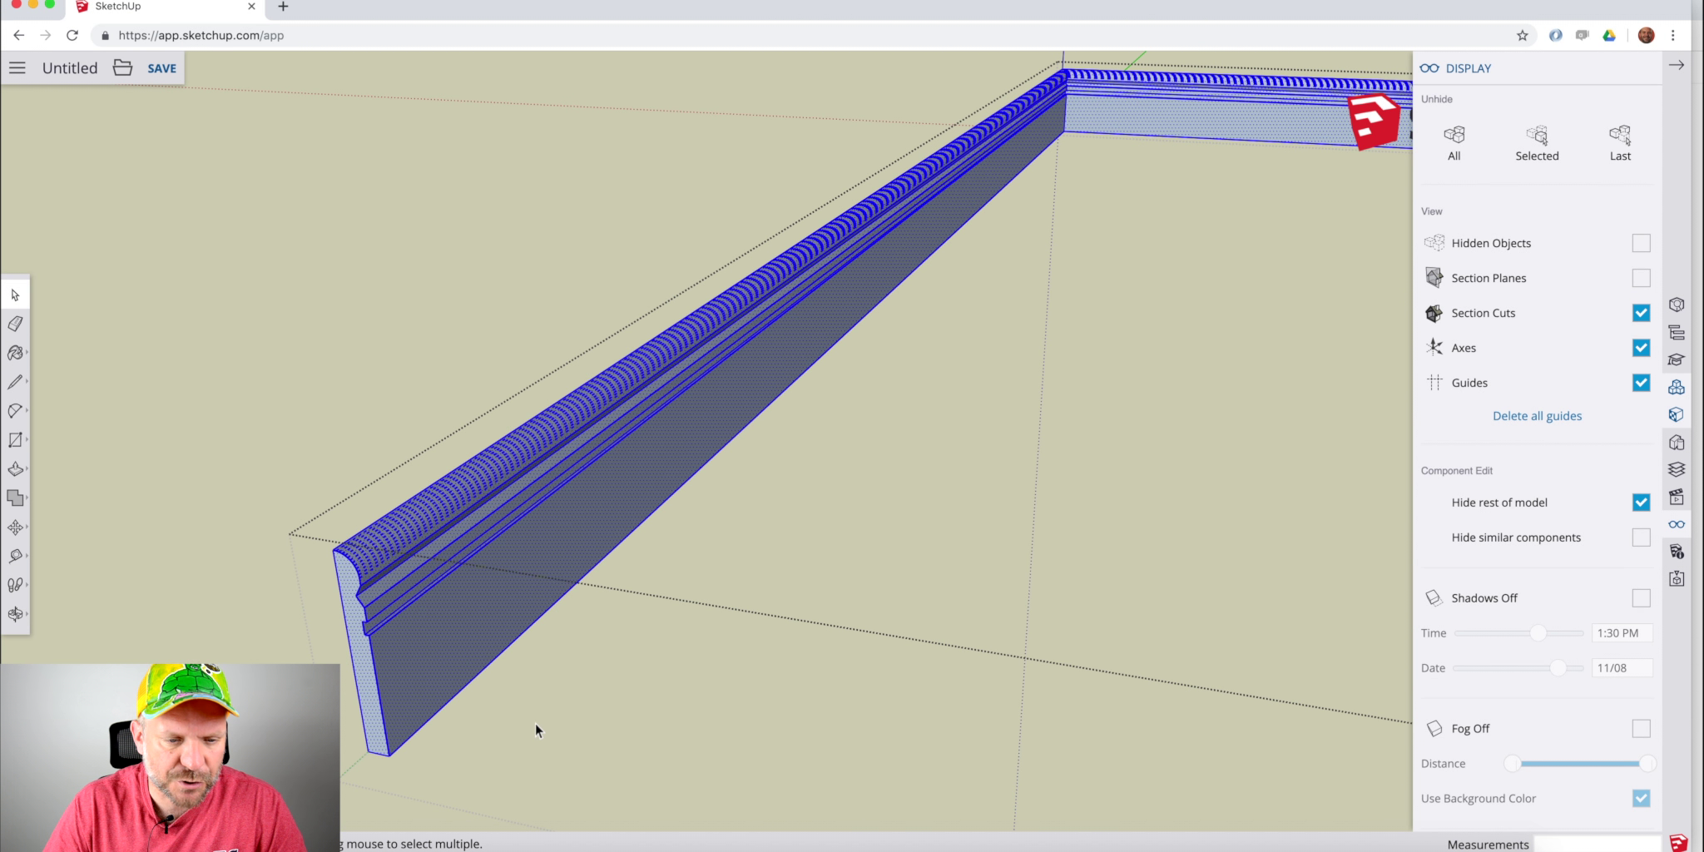
pyautogui.press('r')
pyautogui.click(618, 713)
pyautogui.click(963, 639)
pyautogui.moveTo(875, 698)
pyautogui.mouseDown(button='middle')
pyautogui.moveTo(894, 277)
pyautogui.moveTo(746, 723)
pyautogui.mouseUp(button='middle')
pyautogui.press('space')
pyautogui.click(746, 723)
pyautogui.press('Delete')
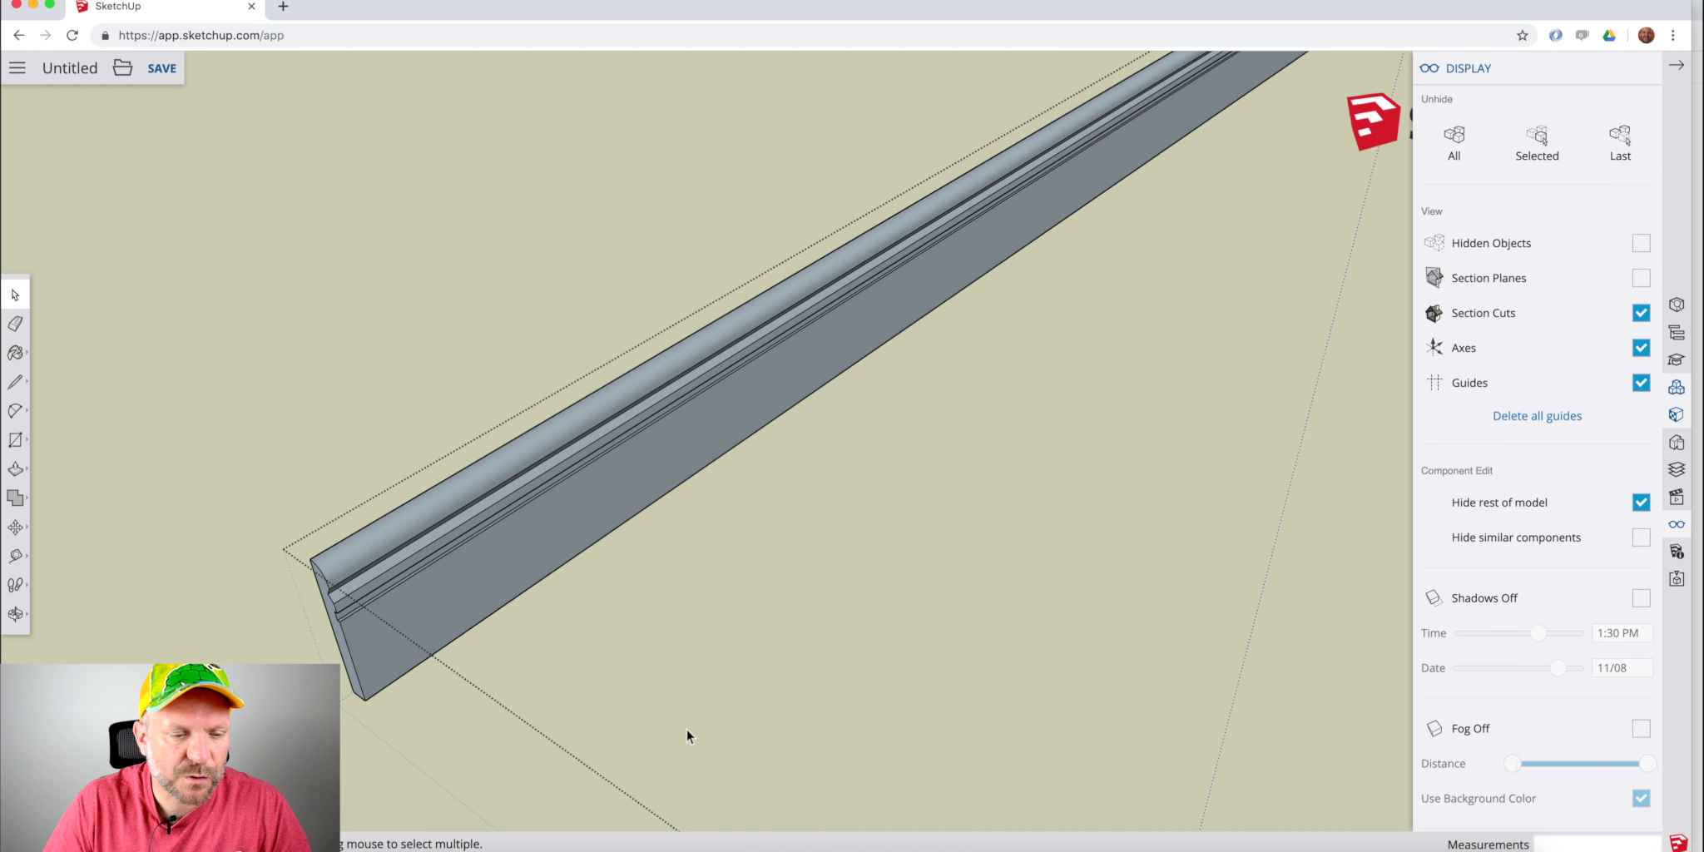
# Reverse all connected faces of the skirting and leave its group.
pyautogui.tripleClick(450, 634)
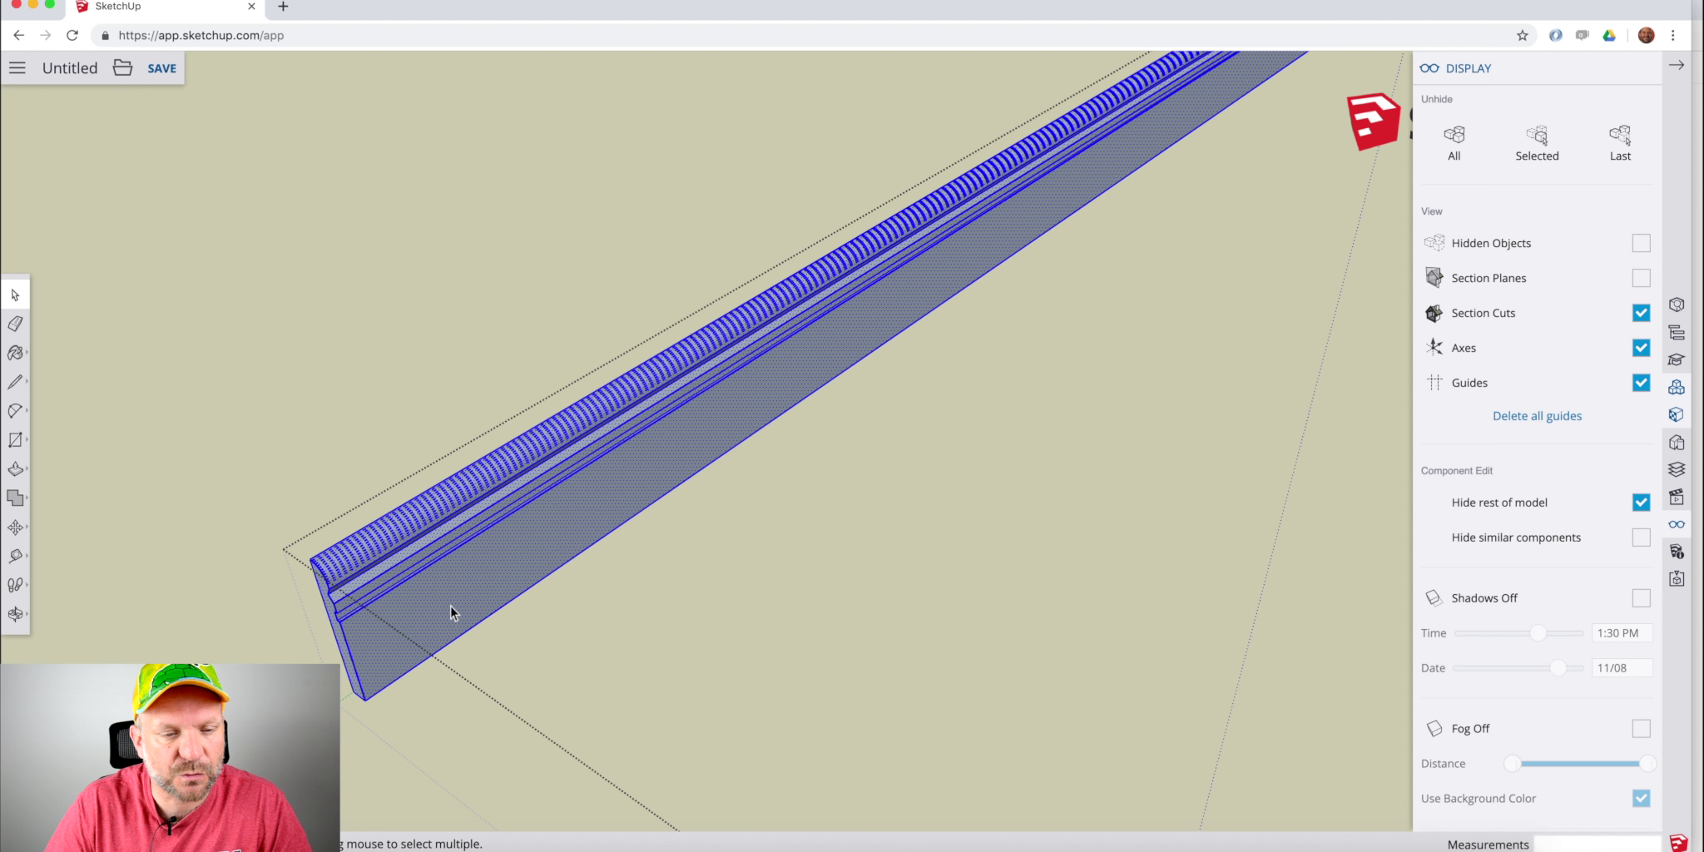
pyautogui.rightClick(450, 606)
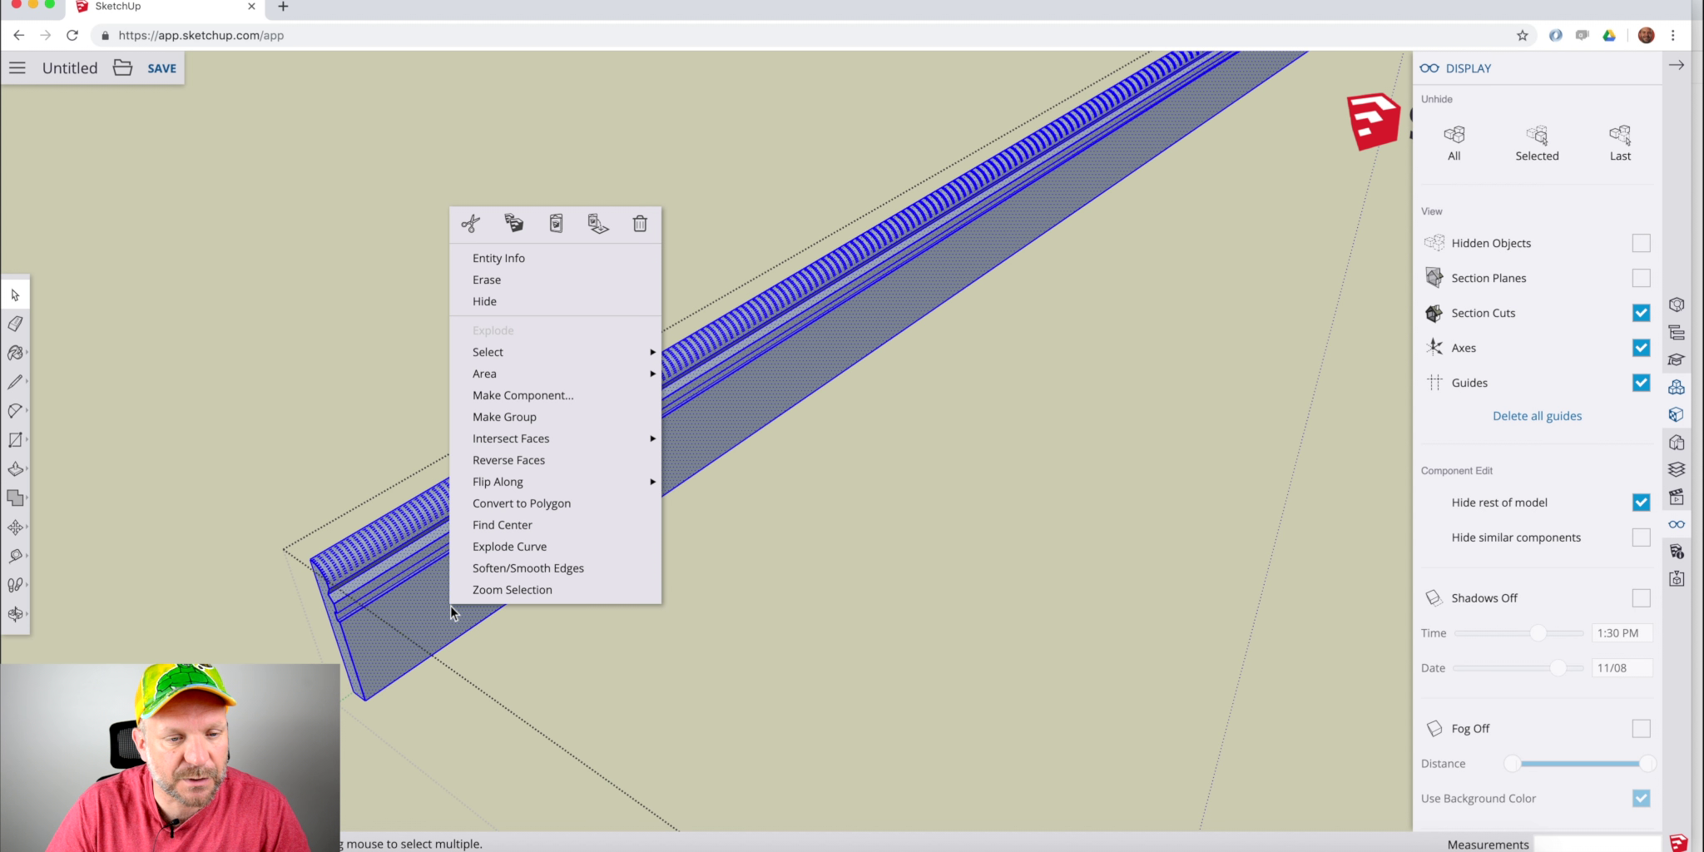
pyautogui.click(514, 459)
pyautogui.click(754, 666)
pyautogui.scroll(-6, 435, 568)
pyautogui.click(471, 566)
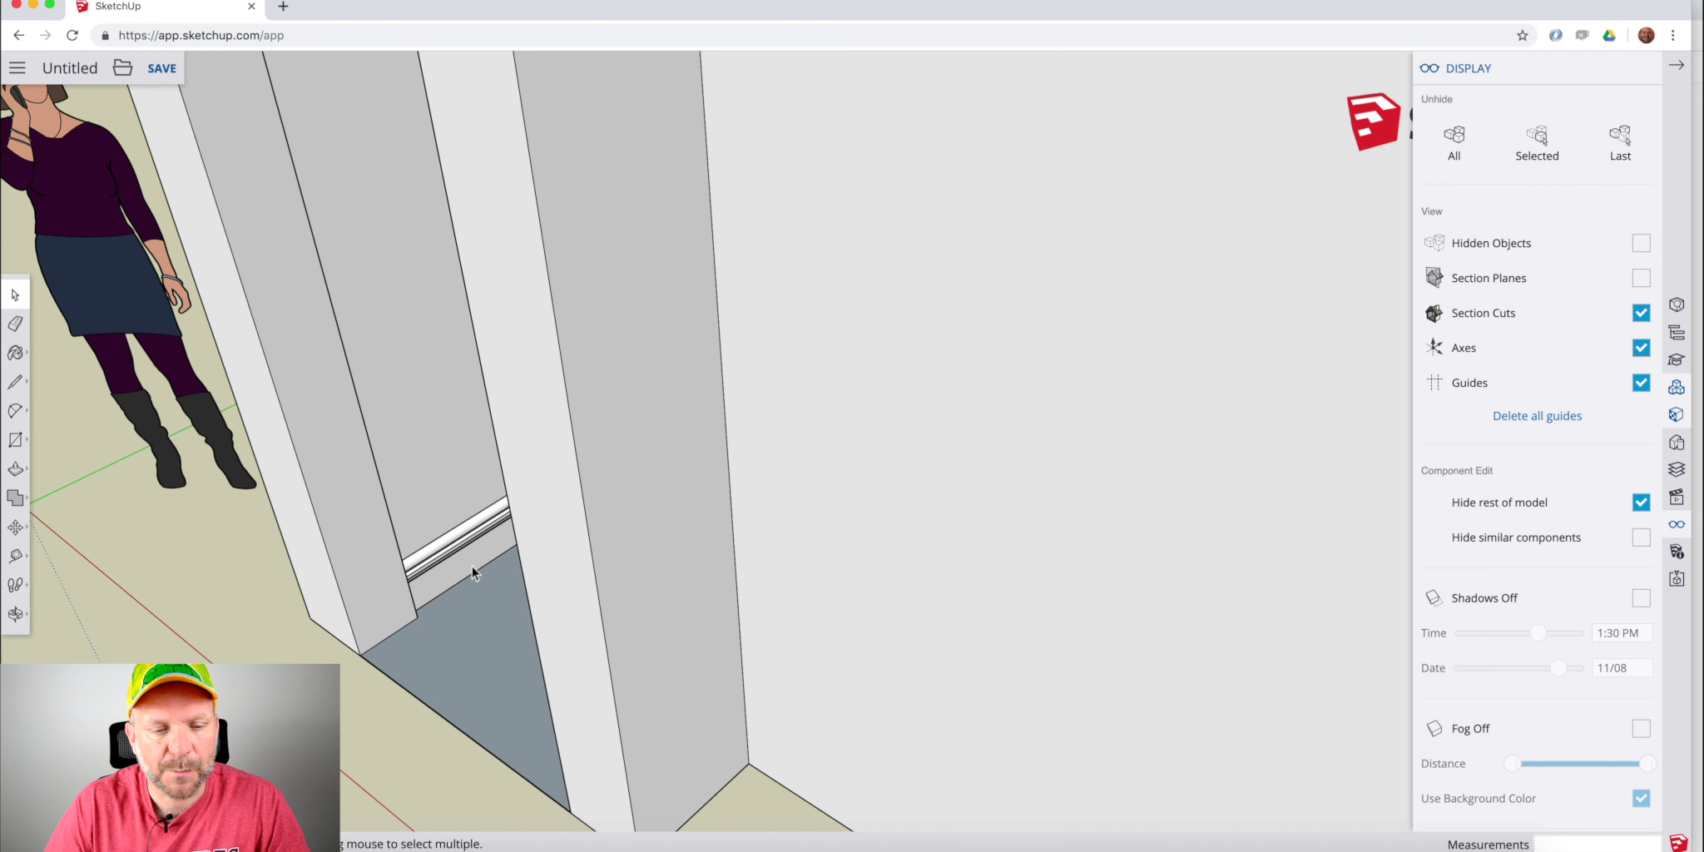
# Reverse the floor face inside the room's wall group and paint it with the sampled cube tile material.
pyautogui.scroll(-10, 471, 570)
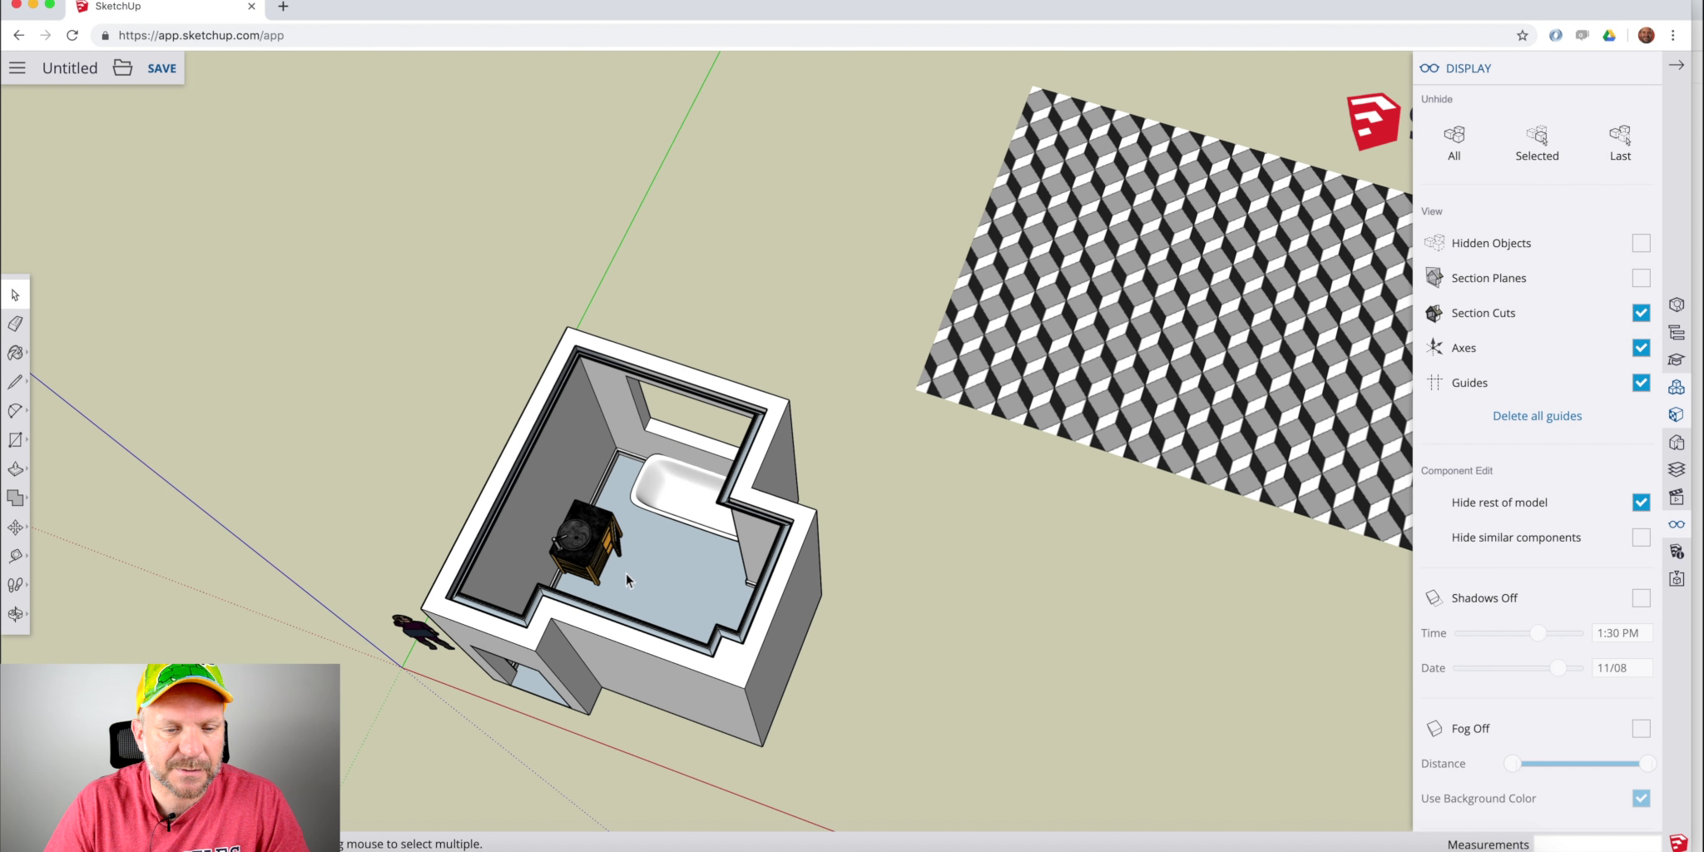
pyautogui.click(631, 578)
pyautogui.rightClick(659, 553)
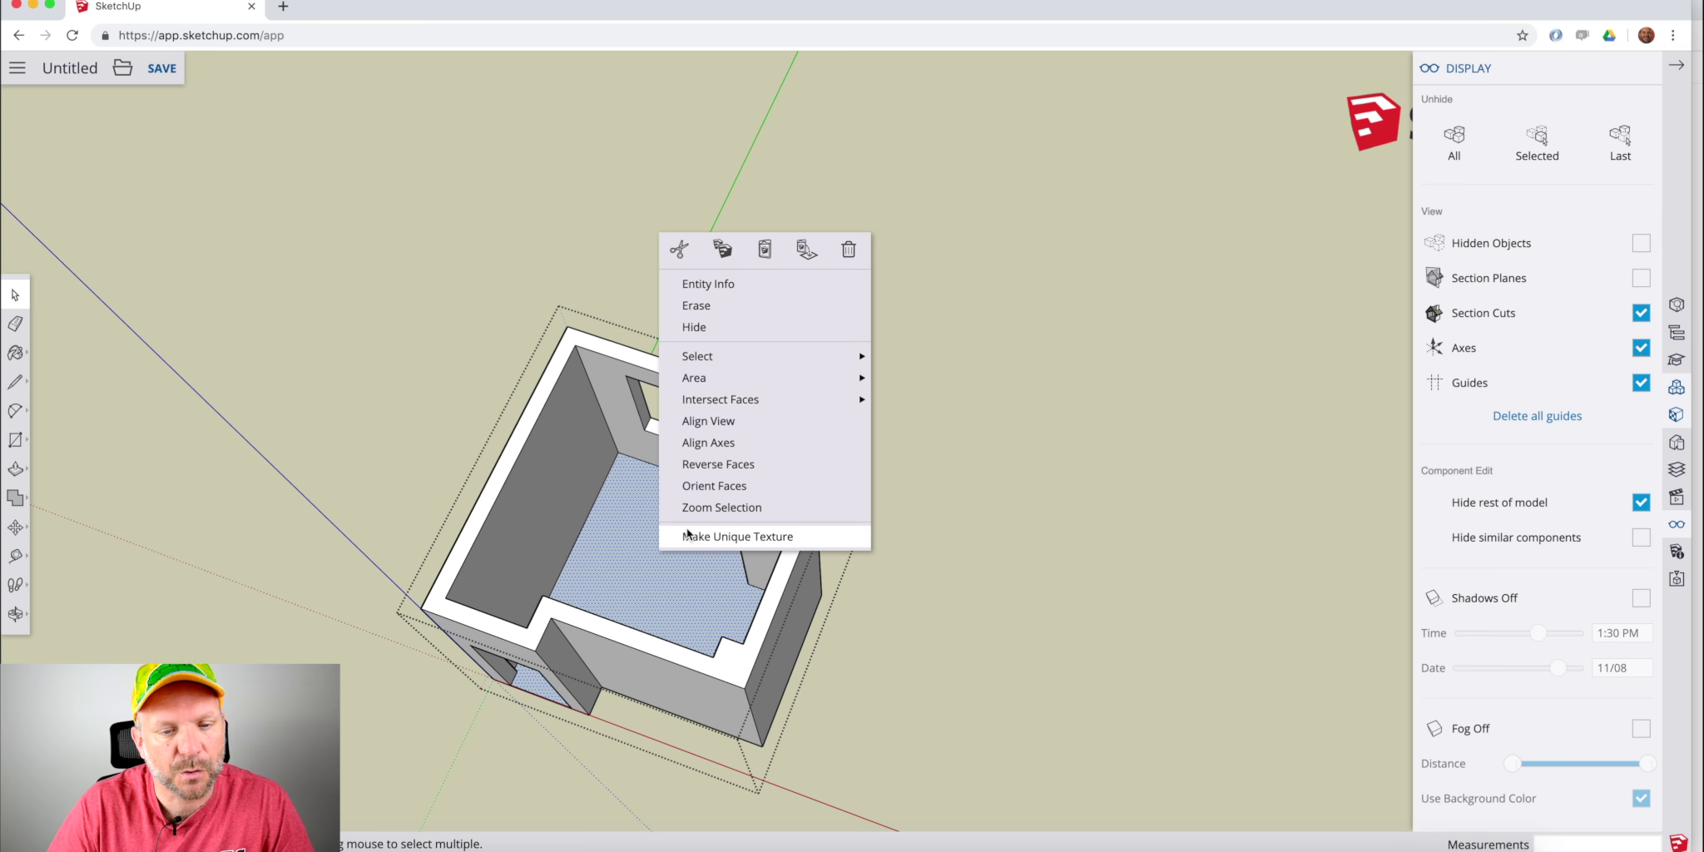
pyautogui.click(722, 466)
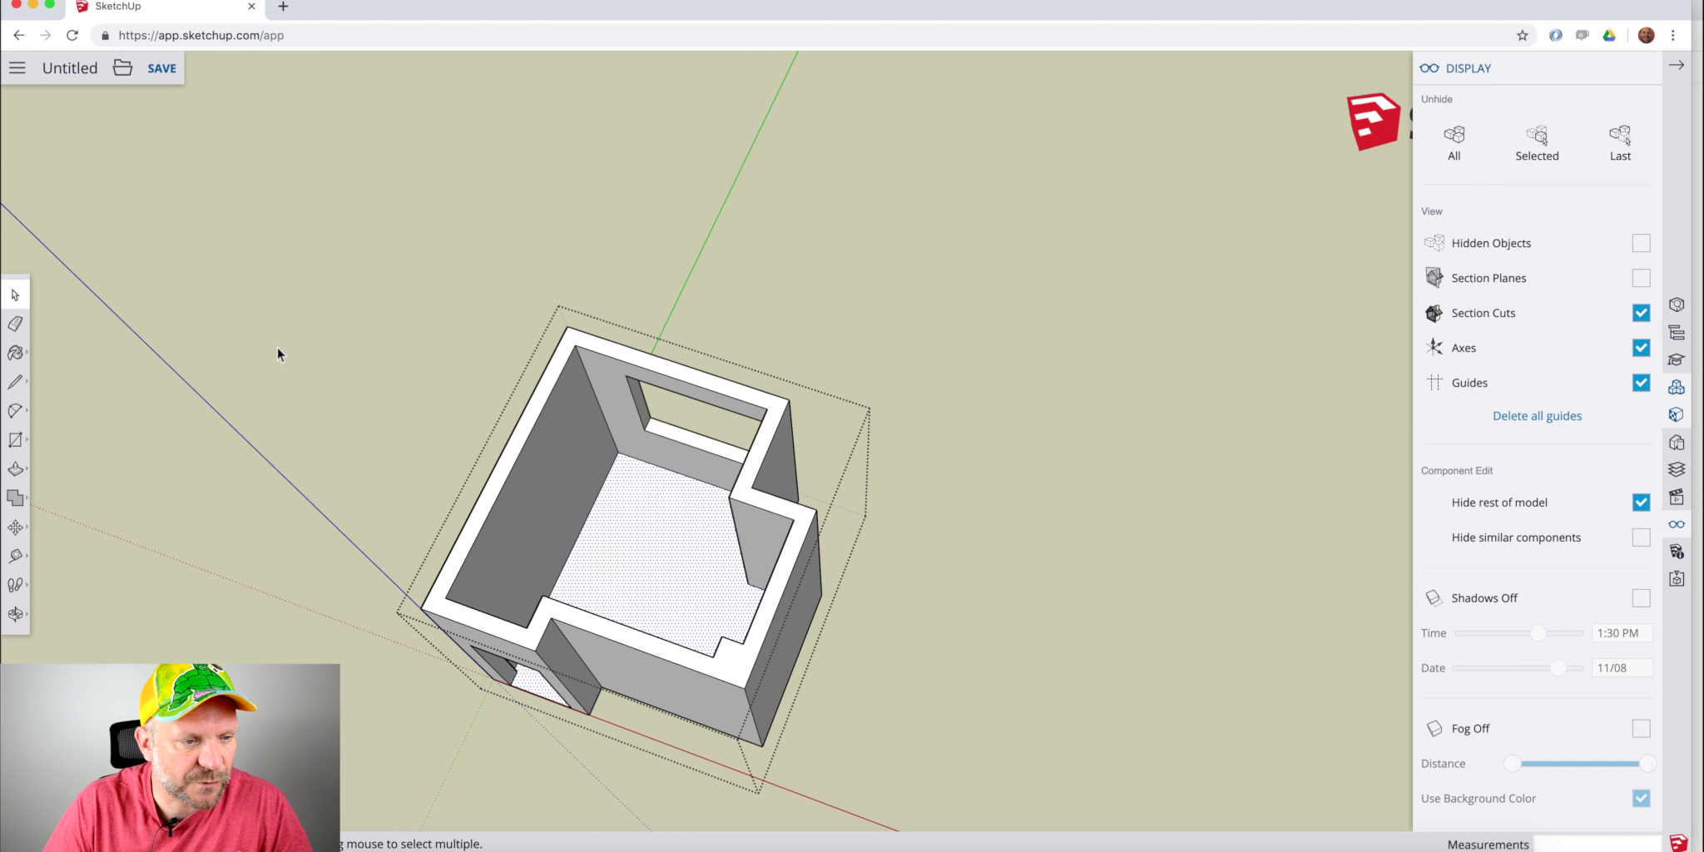
pyautogui.click(15, 352)
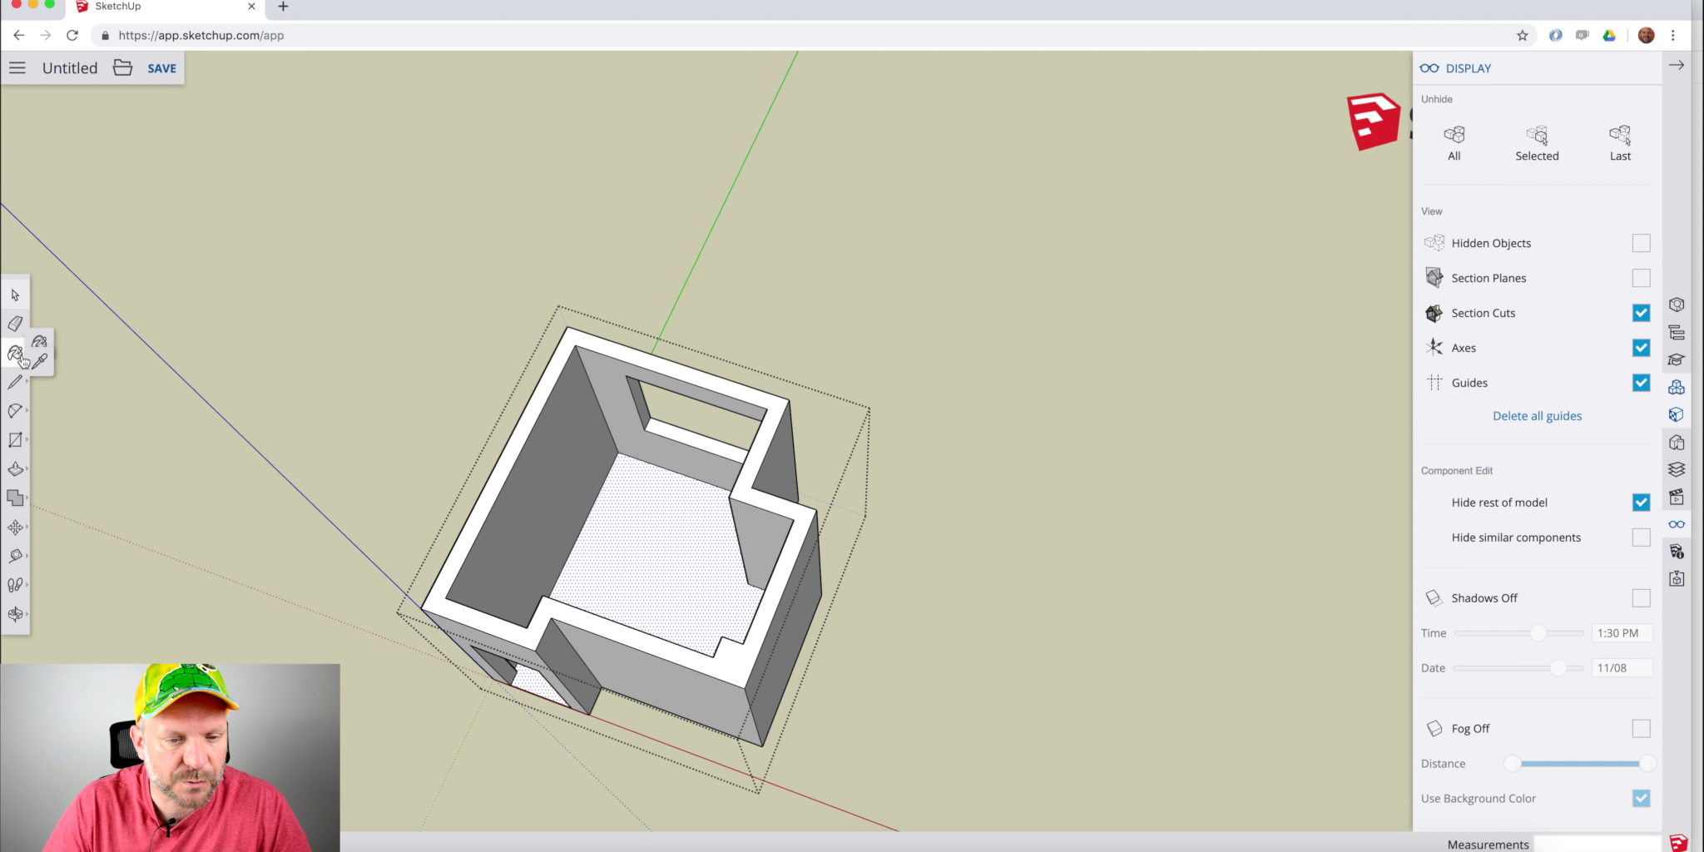
pyautogui.click(642, 566)
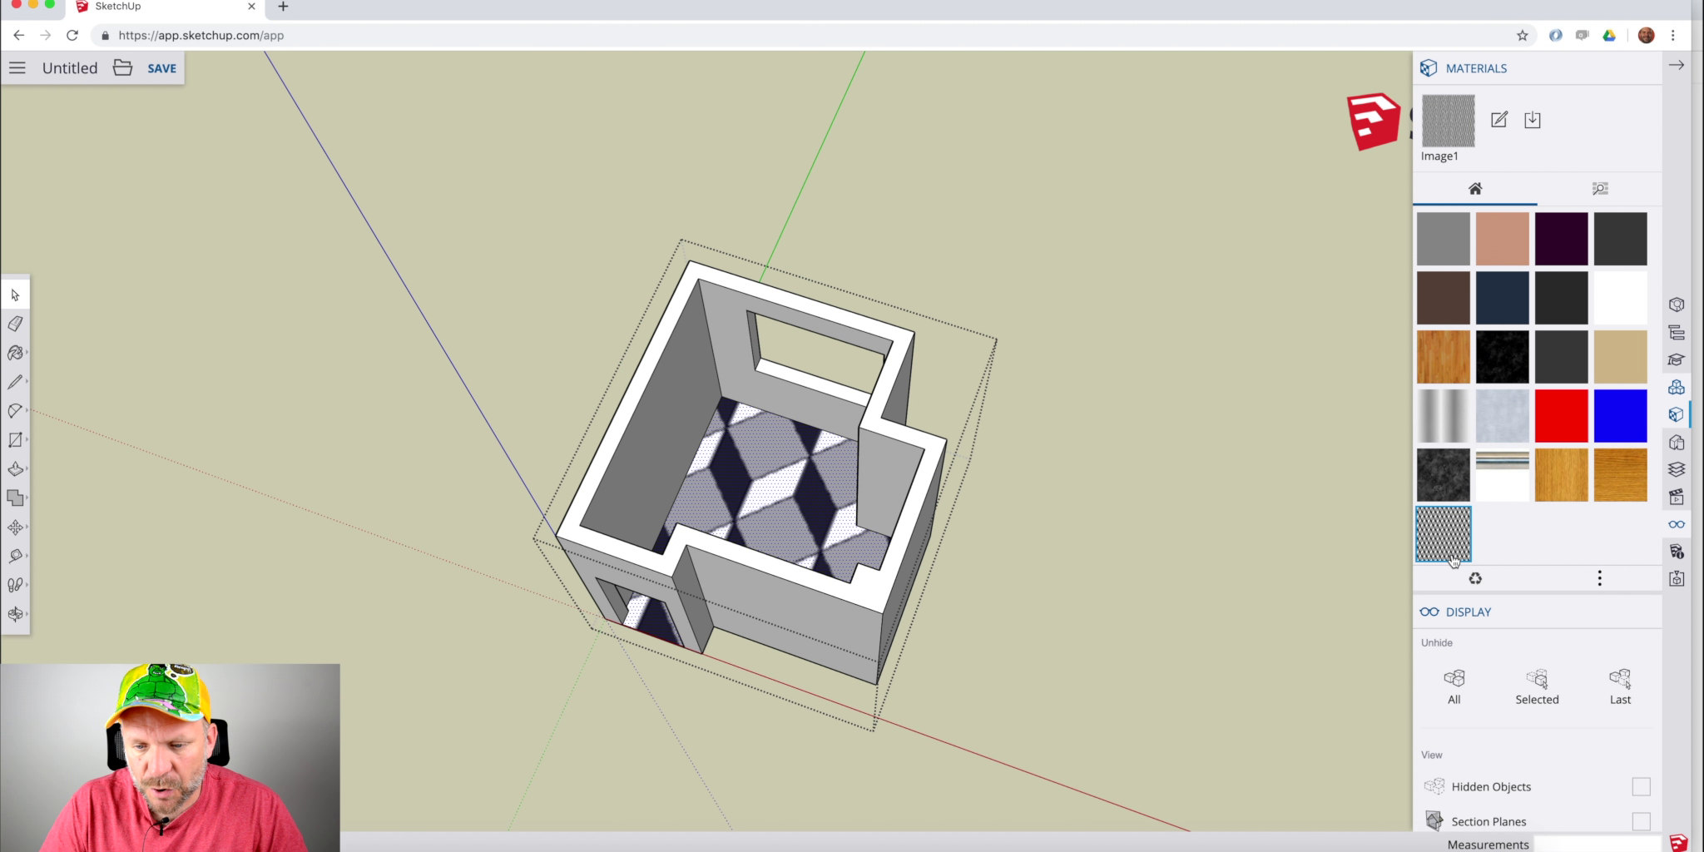
pyautogui.click(1452, 560)
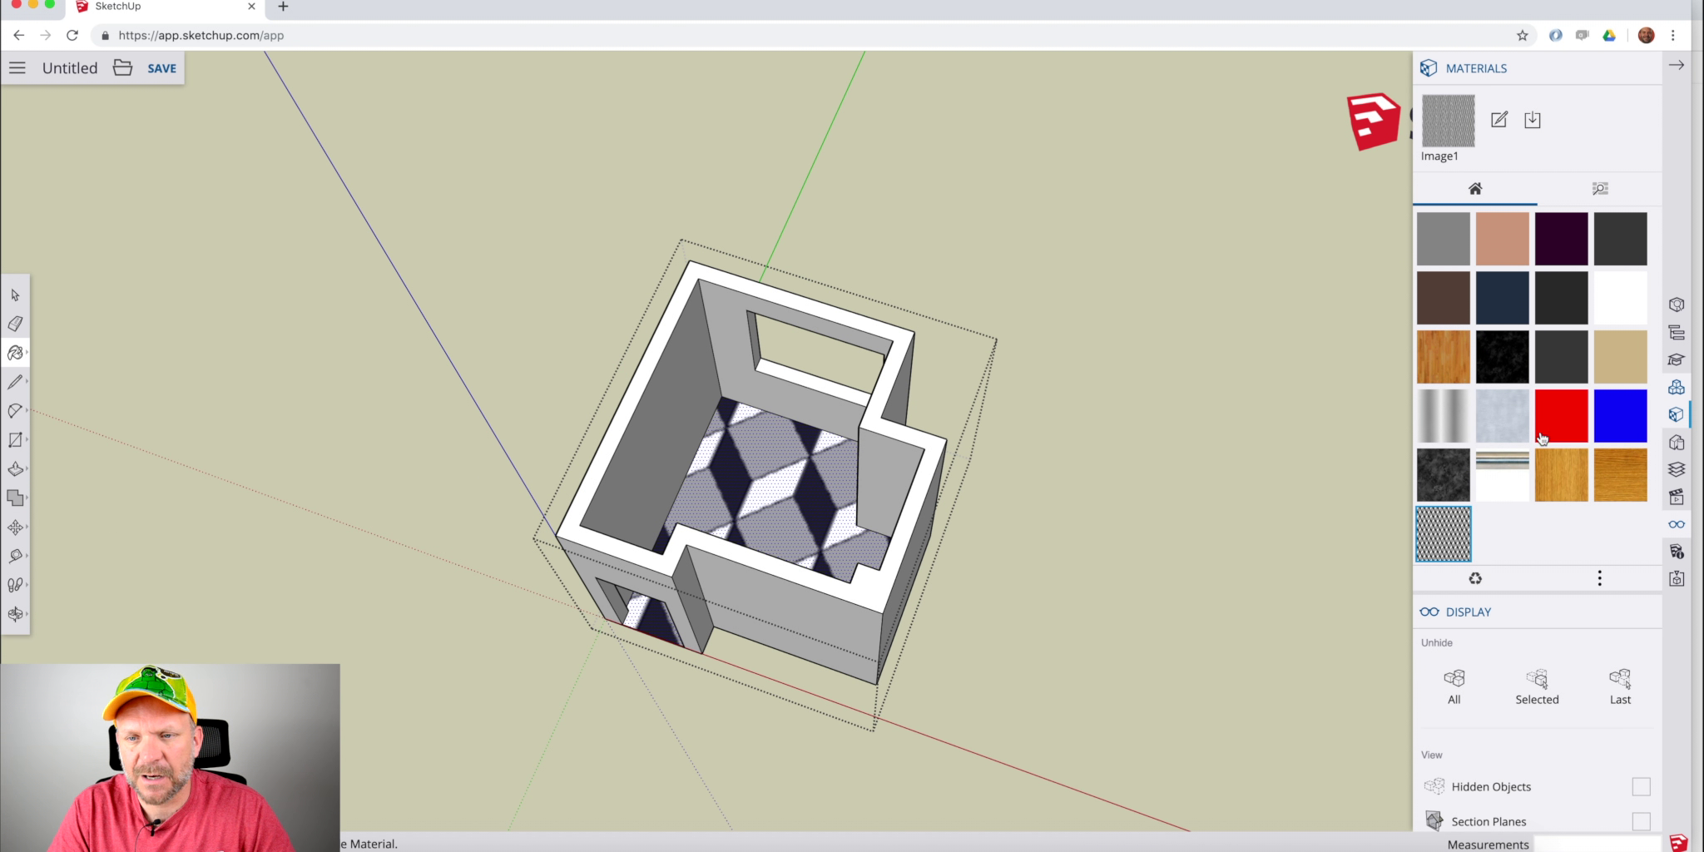
pyautogui.click(1600, 191)
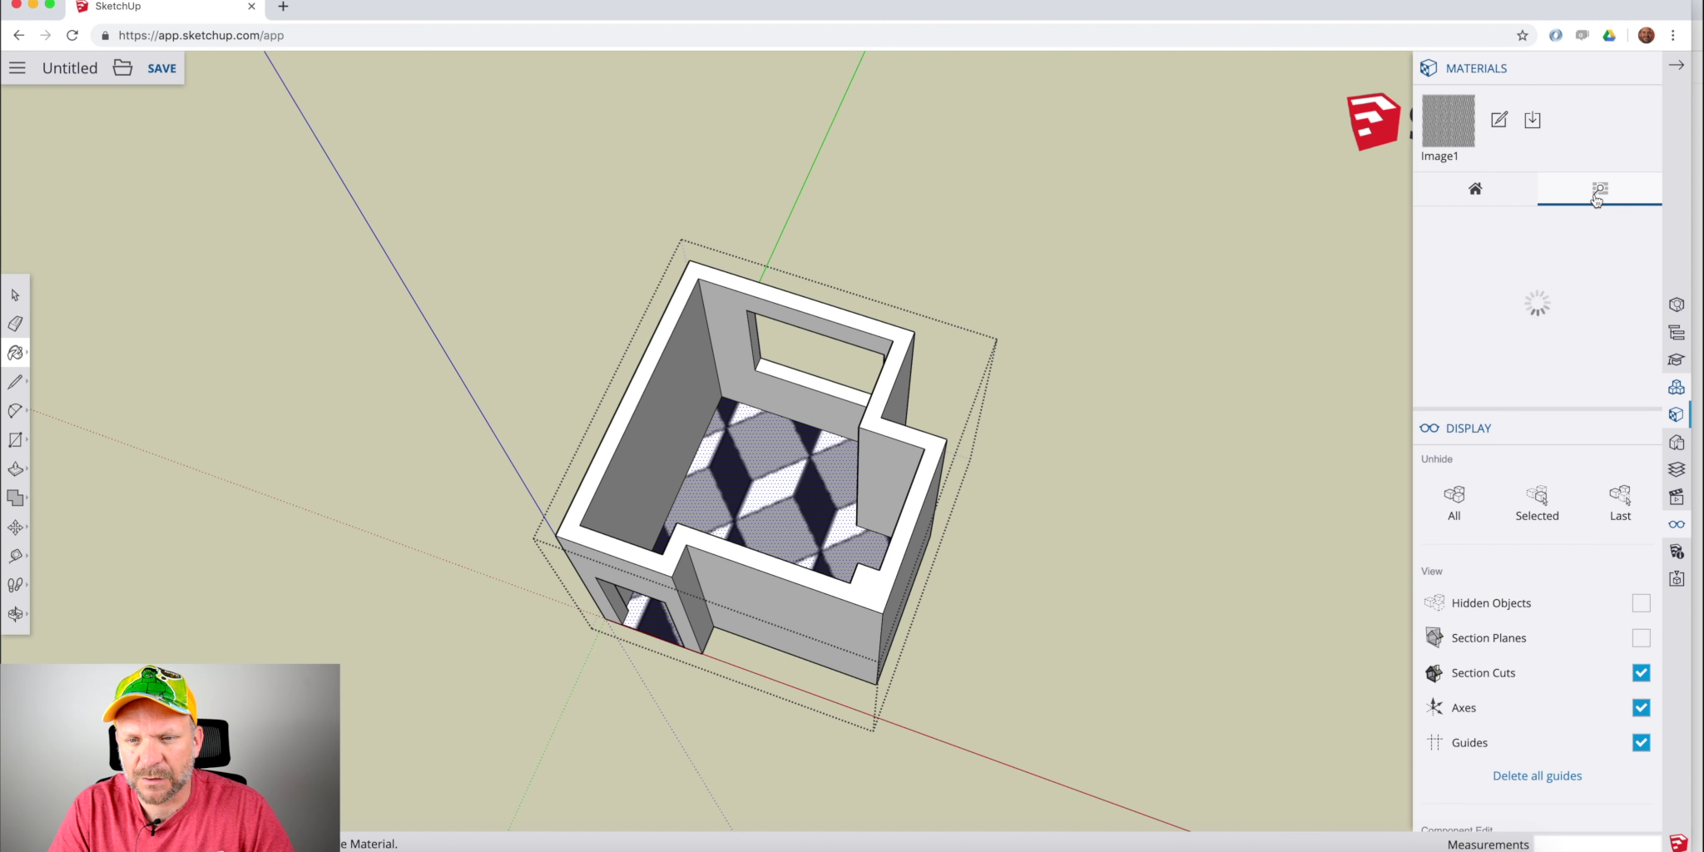
pyautogui.click(1495, 197)
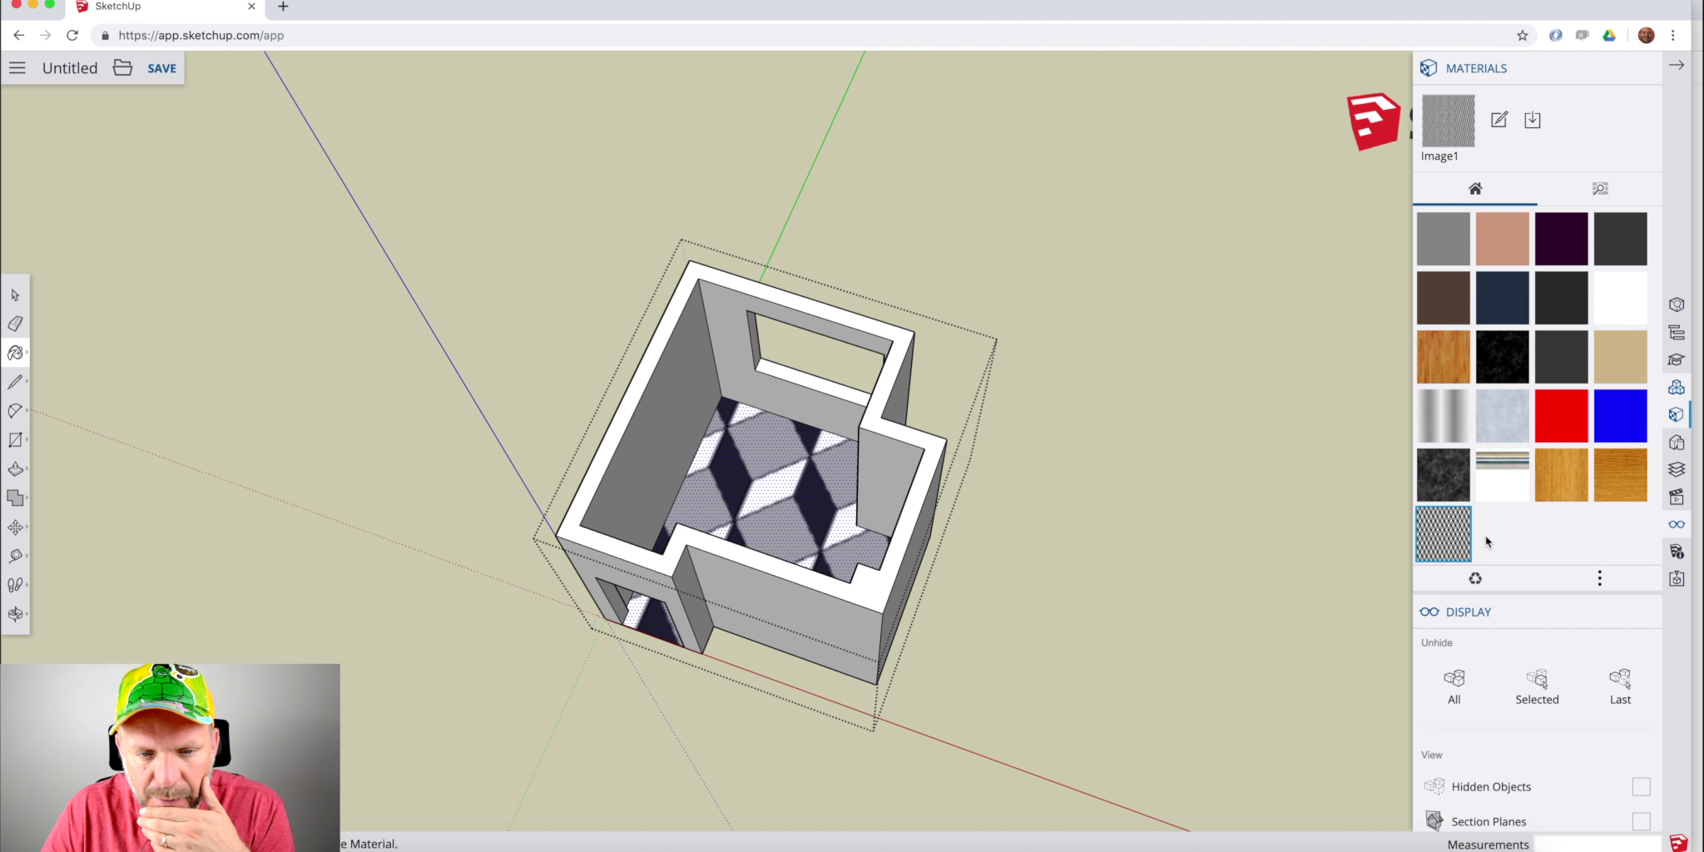
# Start positioning the floor's texture and shrink the pattern towards its fixed origin pin with the scale/rotate pin.
pyautogui.rightClick(754, 481)
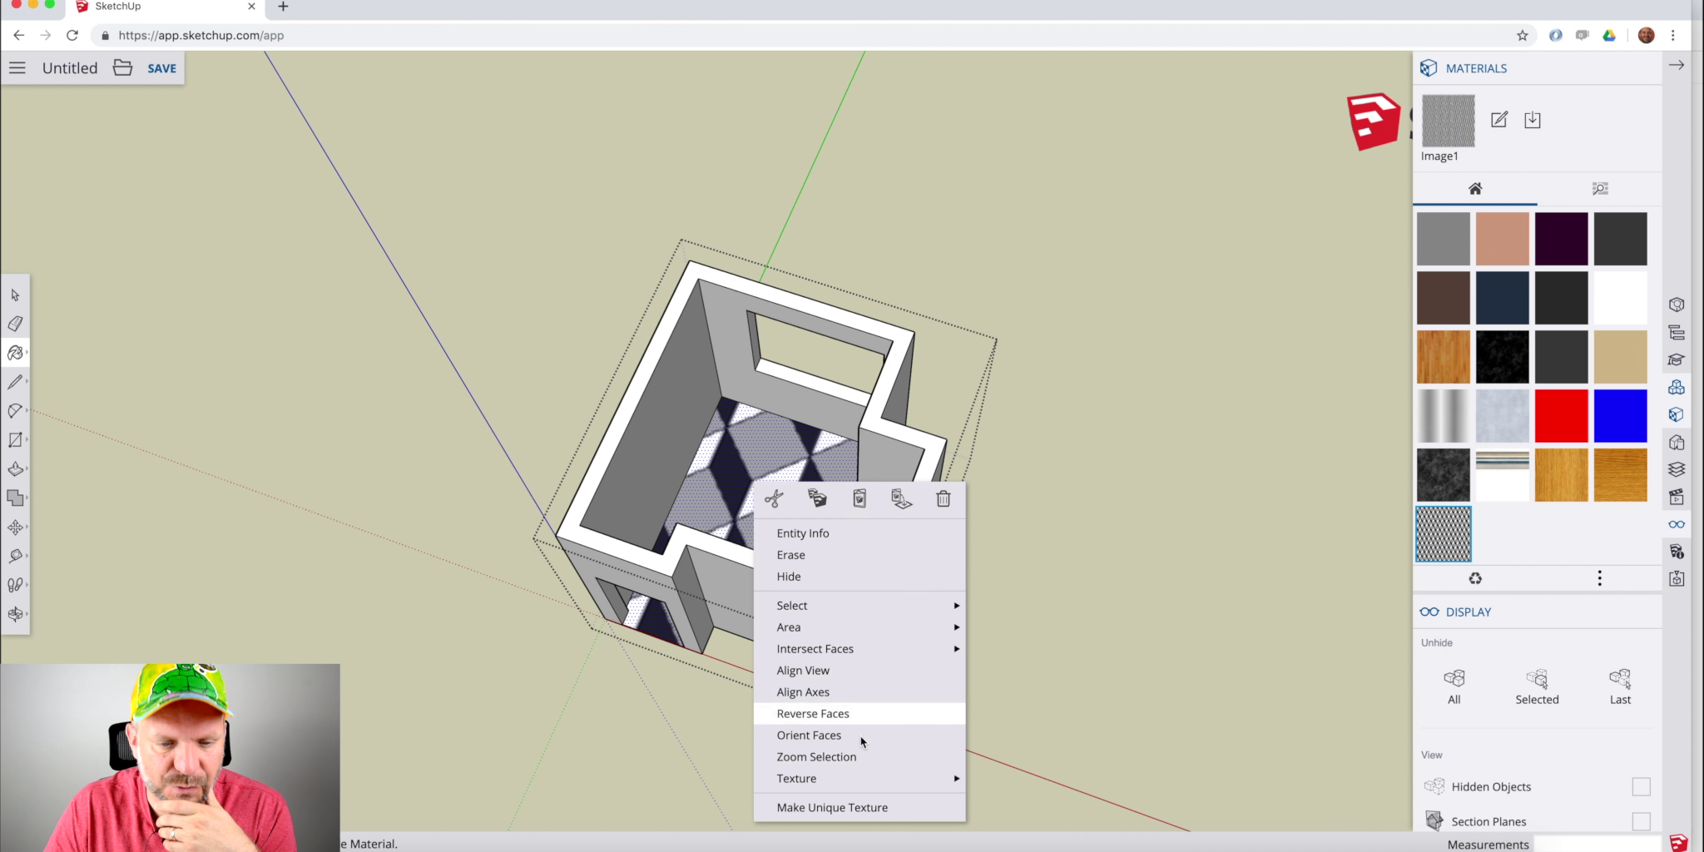
pyautogui.moveTo(869, 782)
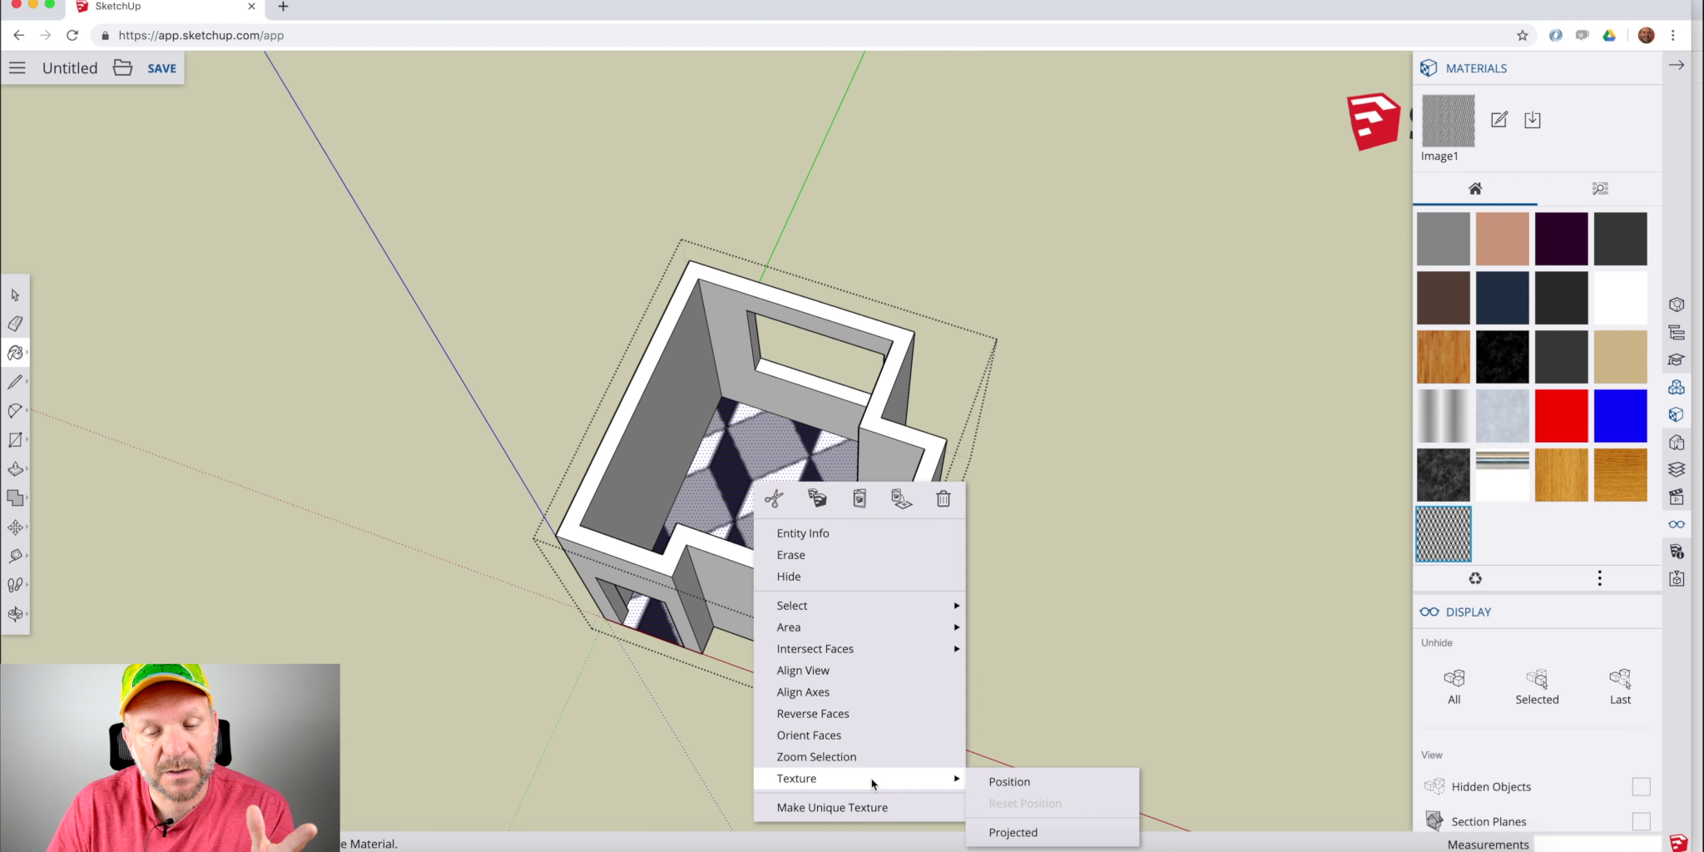
pyautogui.click(1007, 783)
pyautogui.scroll(-6, 786, 533)
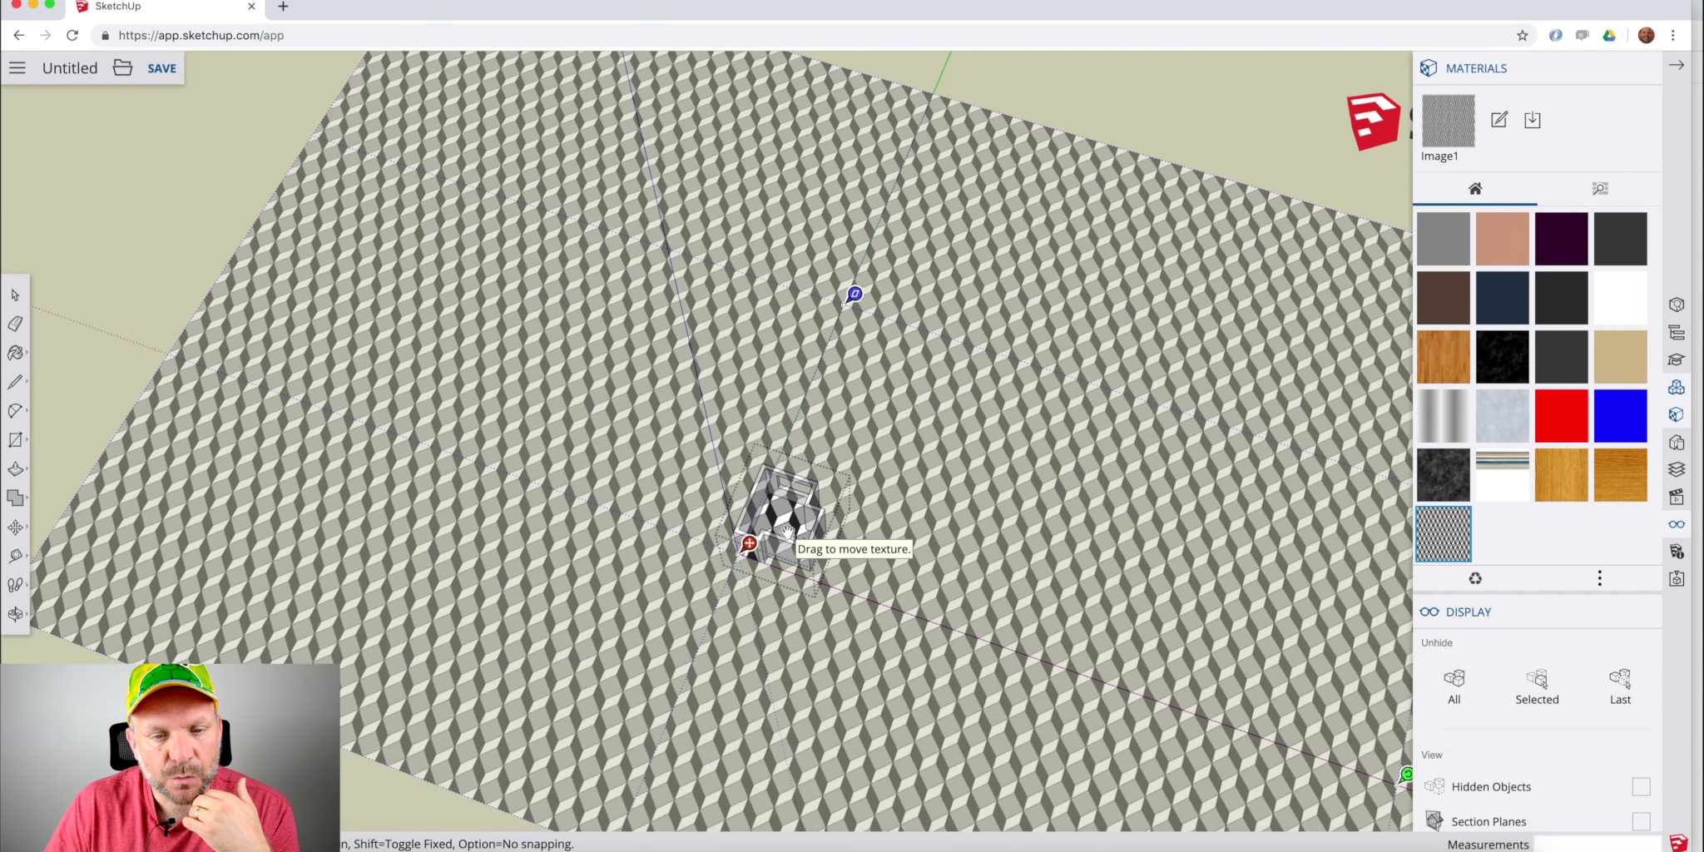
pyautogui.moveTo(786, 533)
pyautogui.mouseDown(button='middle')
pyautogui.moveTo(852, 499)
pyautogui.moveTo(780, 552)
pyautogui.moveTo(818, 537)
pyautogui.mouseUp(button='middle')
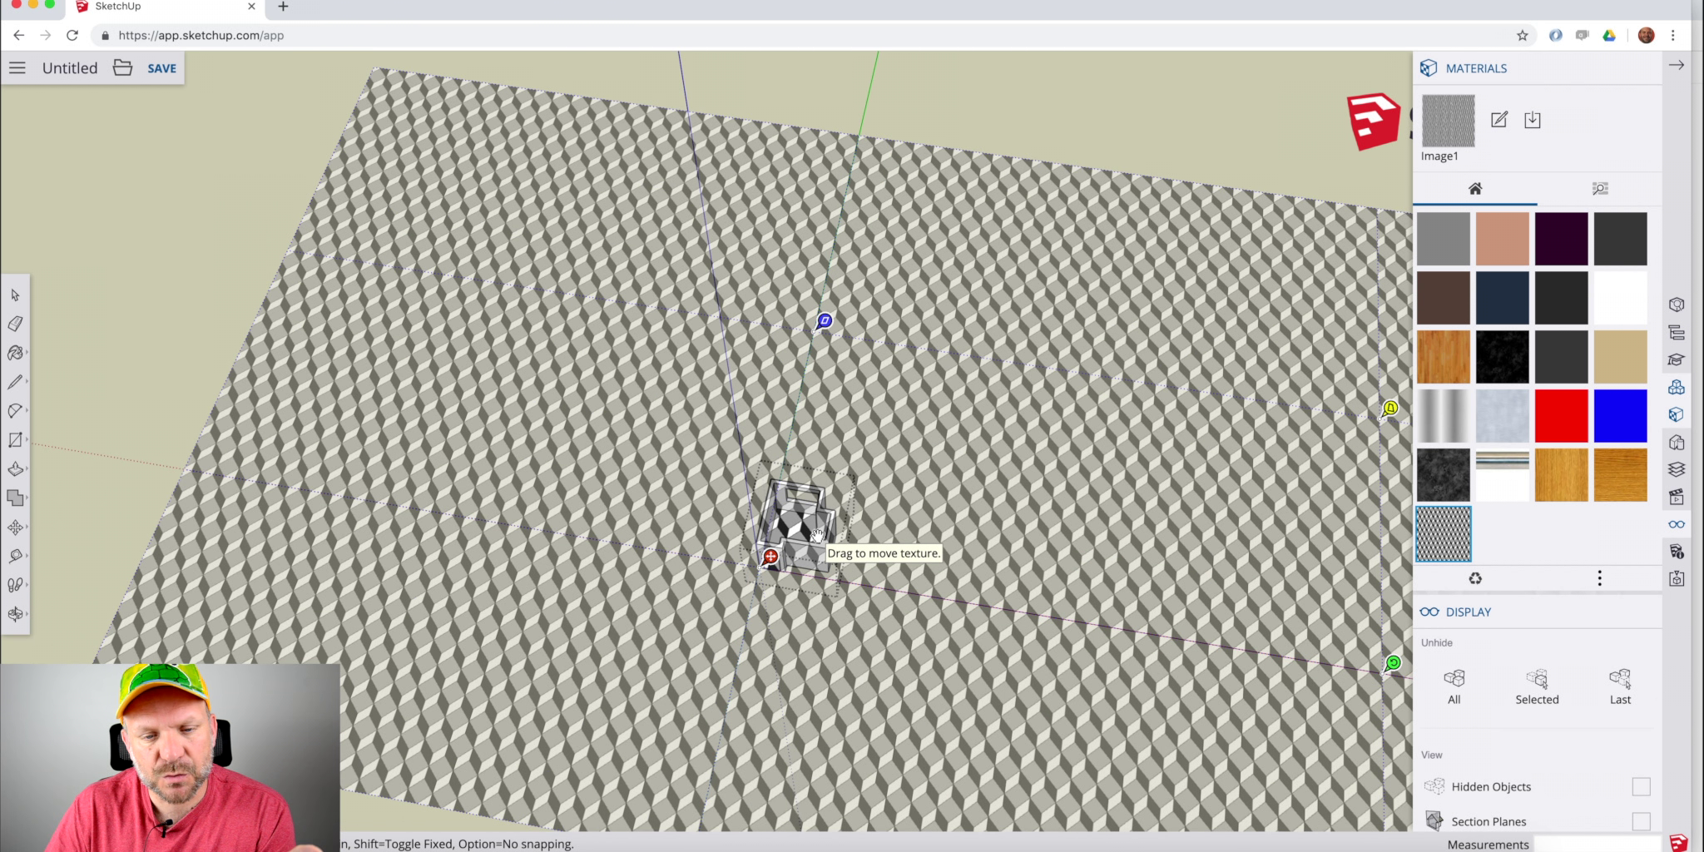
pyautogui.scroll(-3, 817, 535)
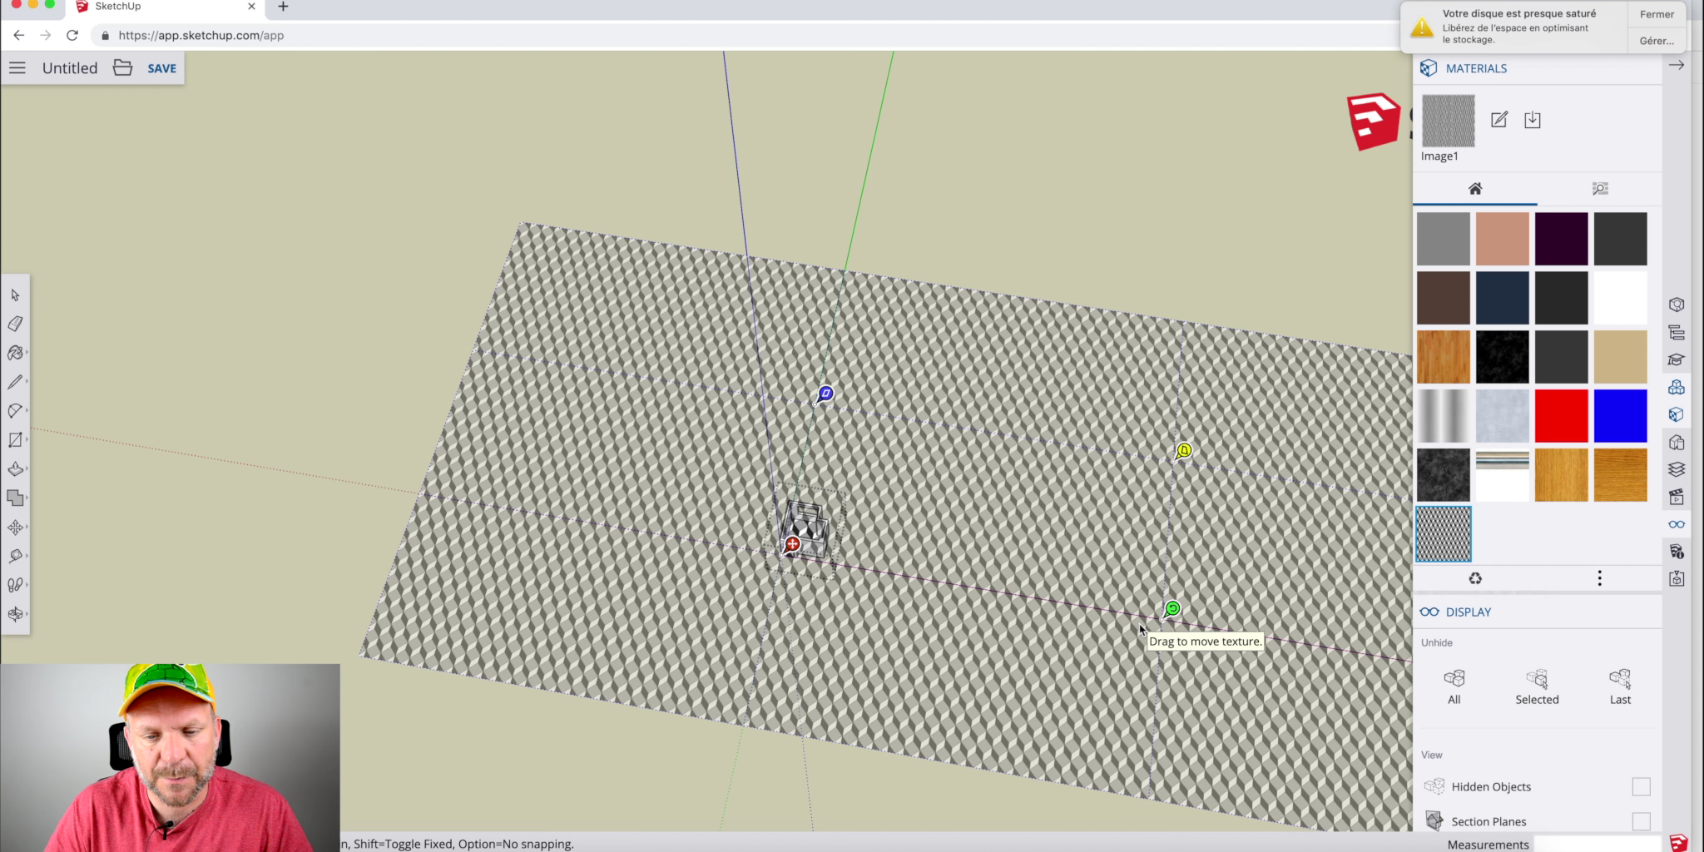
pyautogui.moveTo(1174, 614); pyautogui.dragTo(796, 557)
pyautogui.scroll(6, 793, 557)
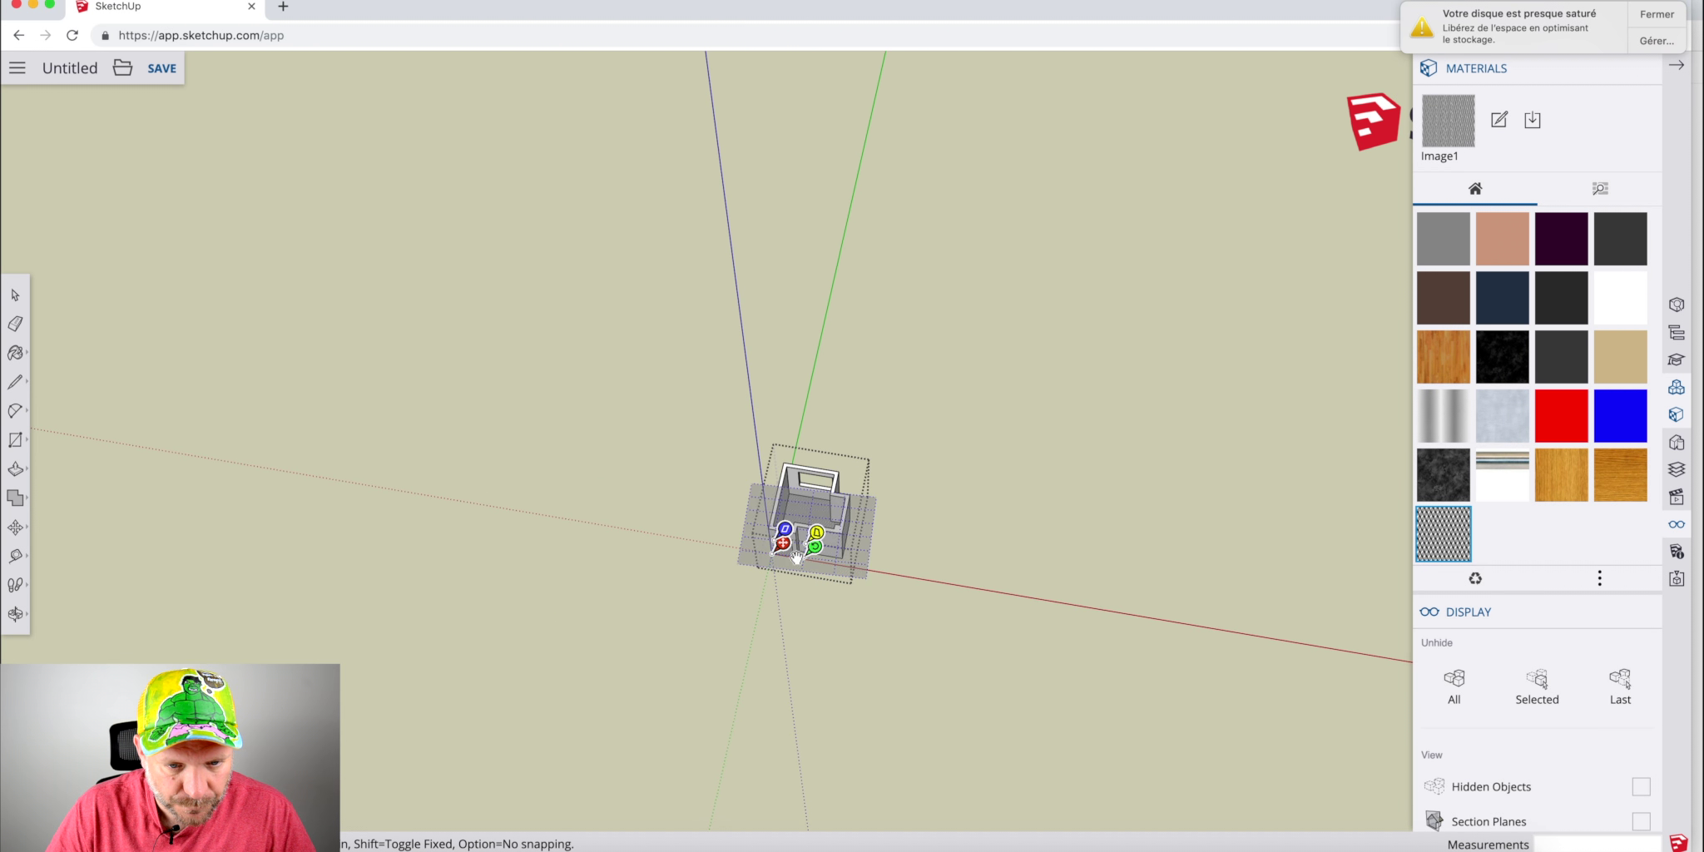
pyautogui.scroll(8, 791, 557)
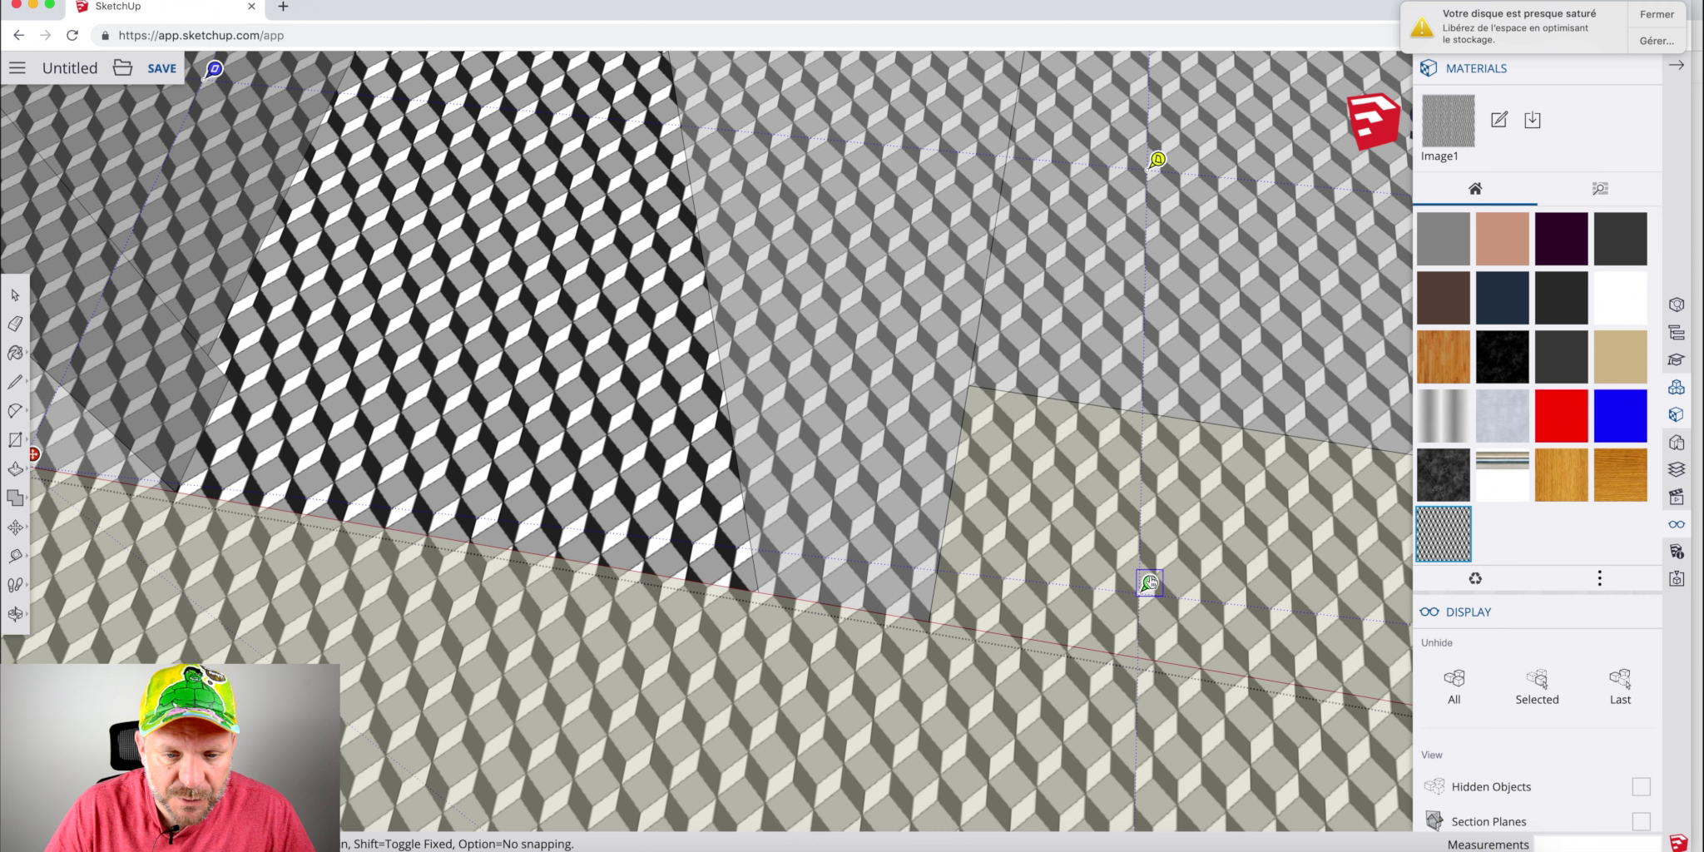
# Fine-tune the tile pattern's scale, align it with the red axis along the doorway threshold, and finish the texture and group edits.
pyautogui.moveTo(1149, 583); pyautogui.dragTo(1003, 624)
pyautogui.rightClick(1013, 629)
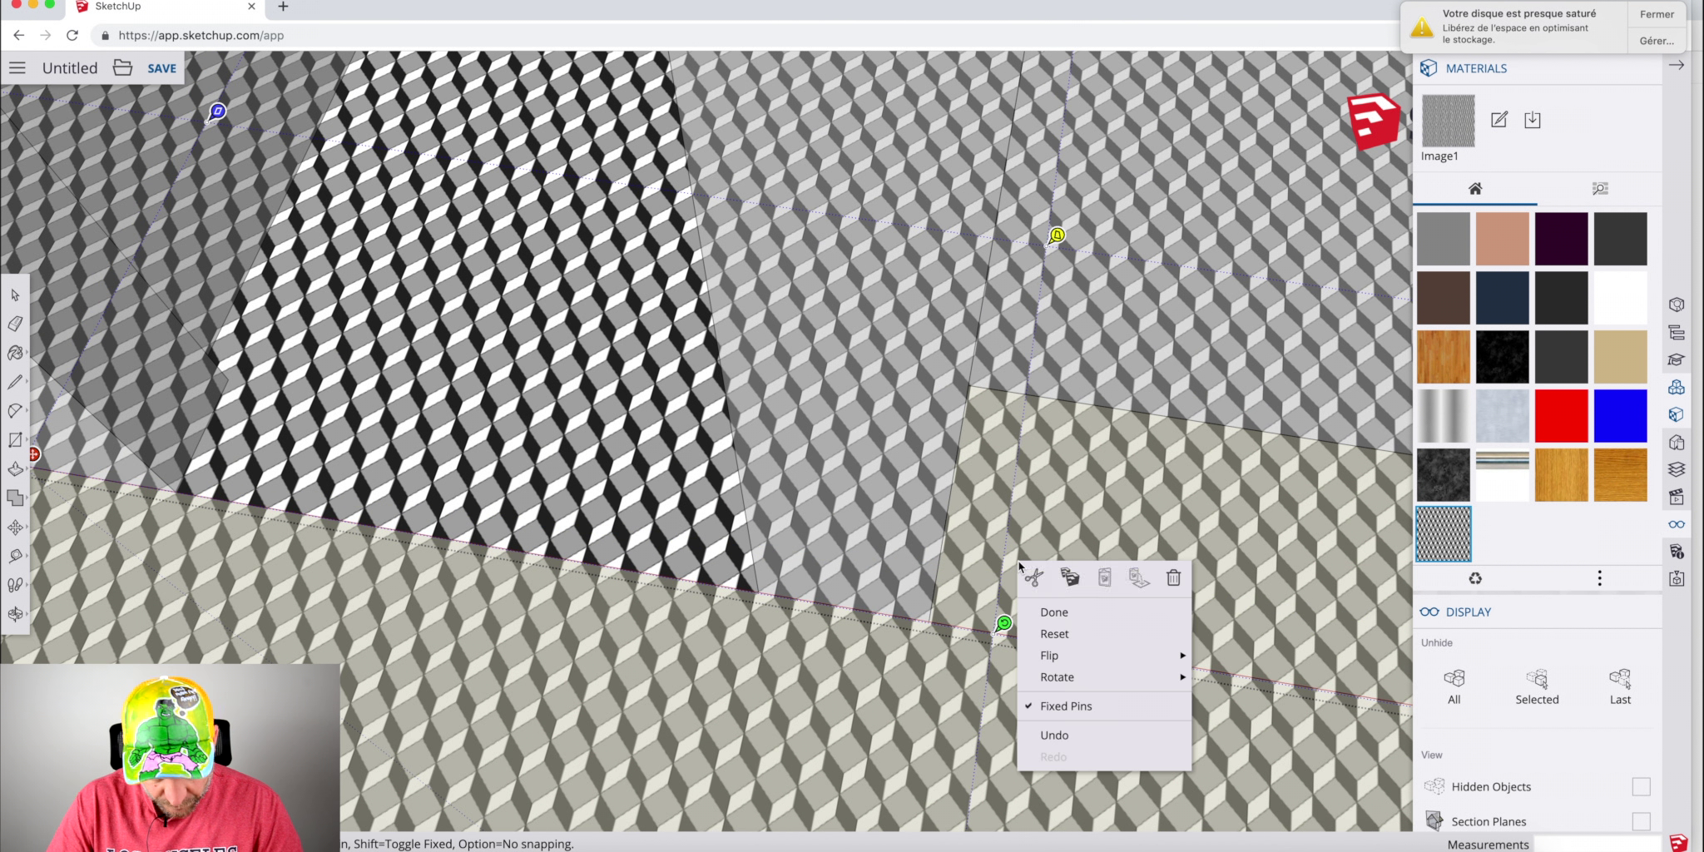
pyautogui.click(1020, 634)
pyautogui.moveTo(898, 601); pyautogui.dragTo(1163, 654)
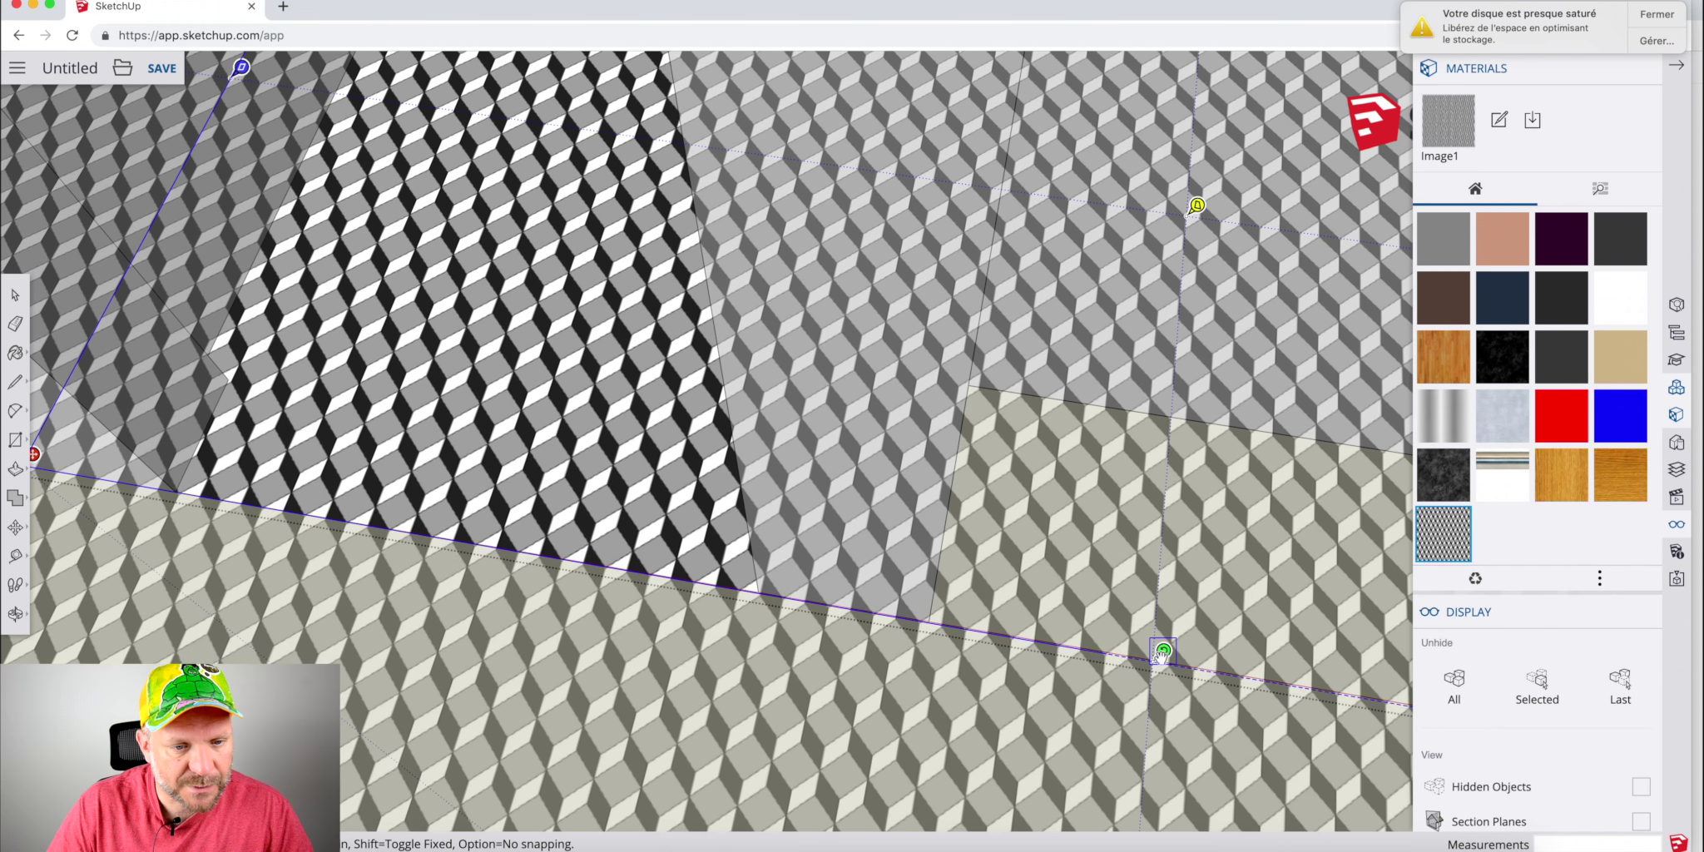
pyautogui.rightClick(519, 596)
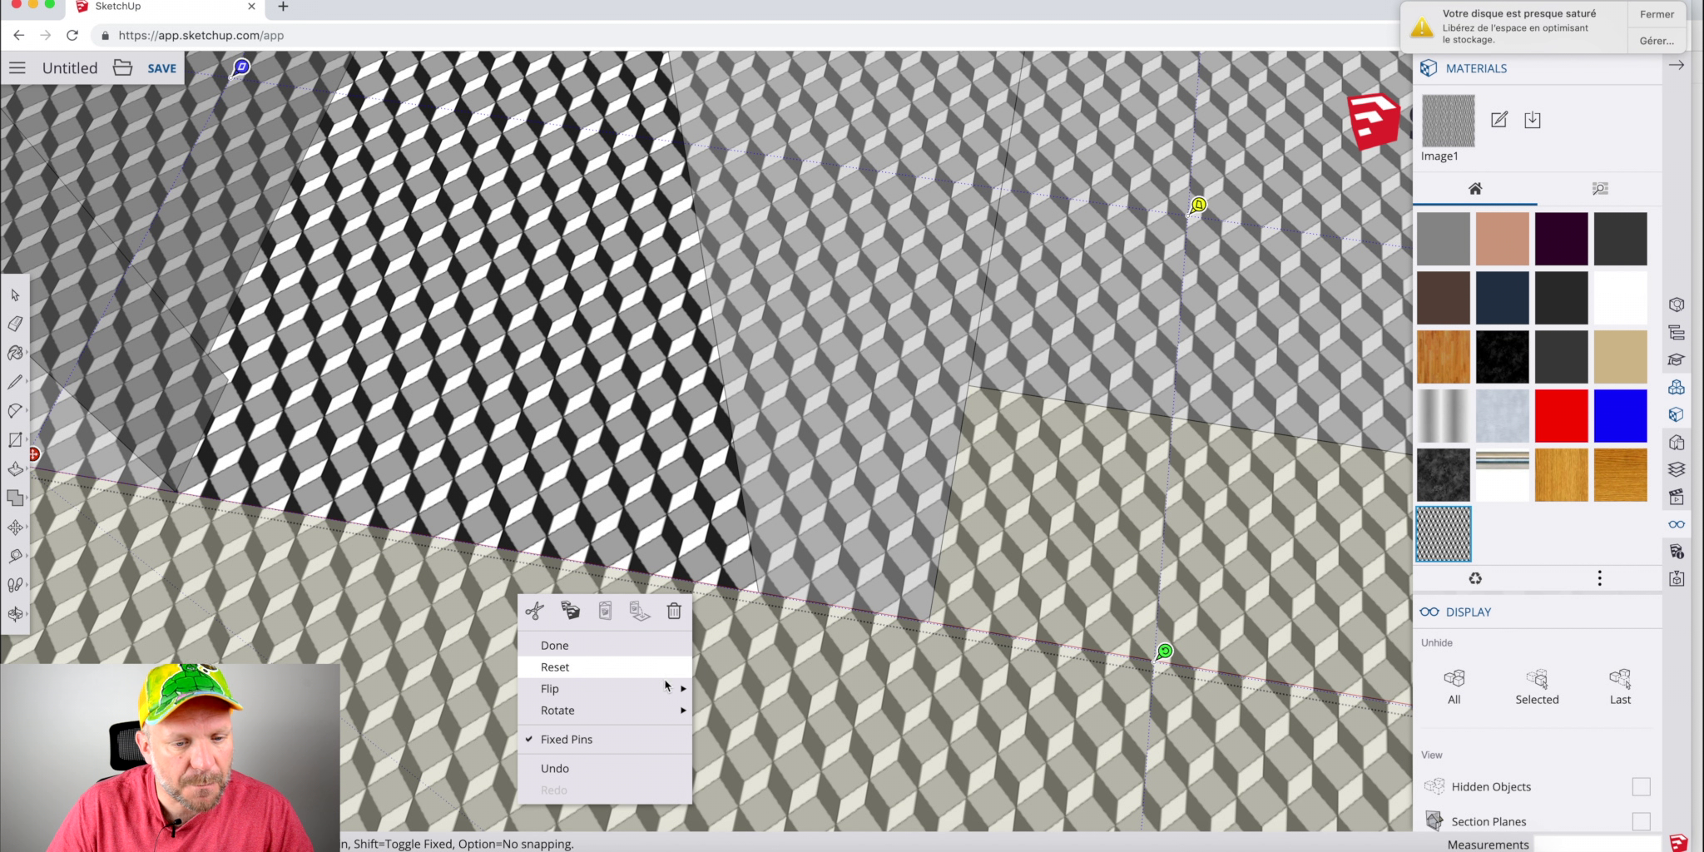
pyautogui.click(620, 645)
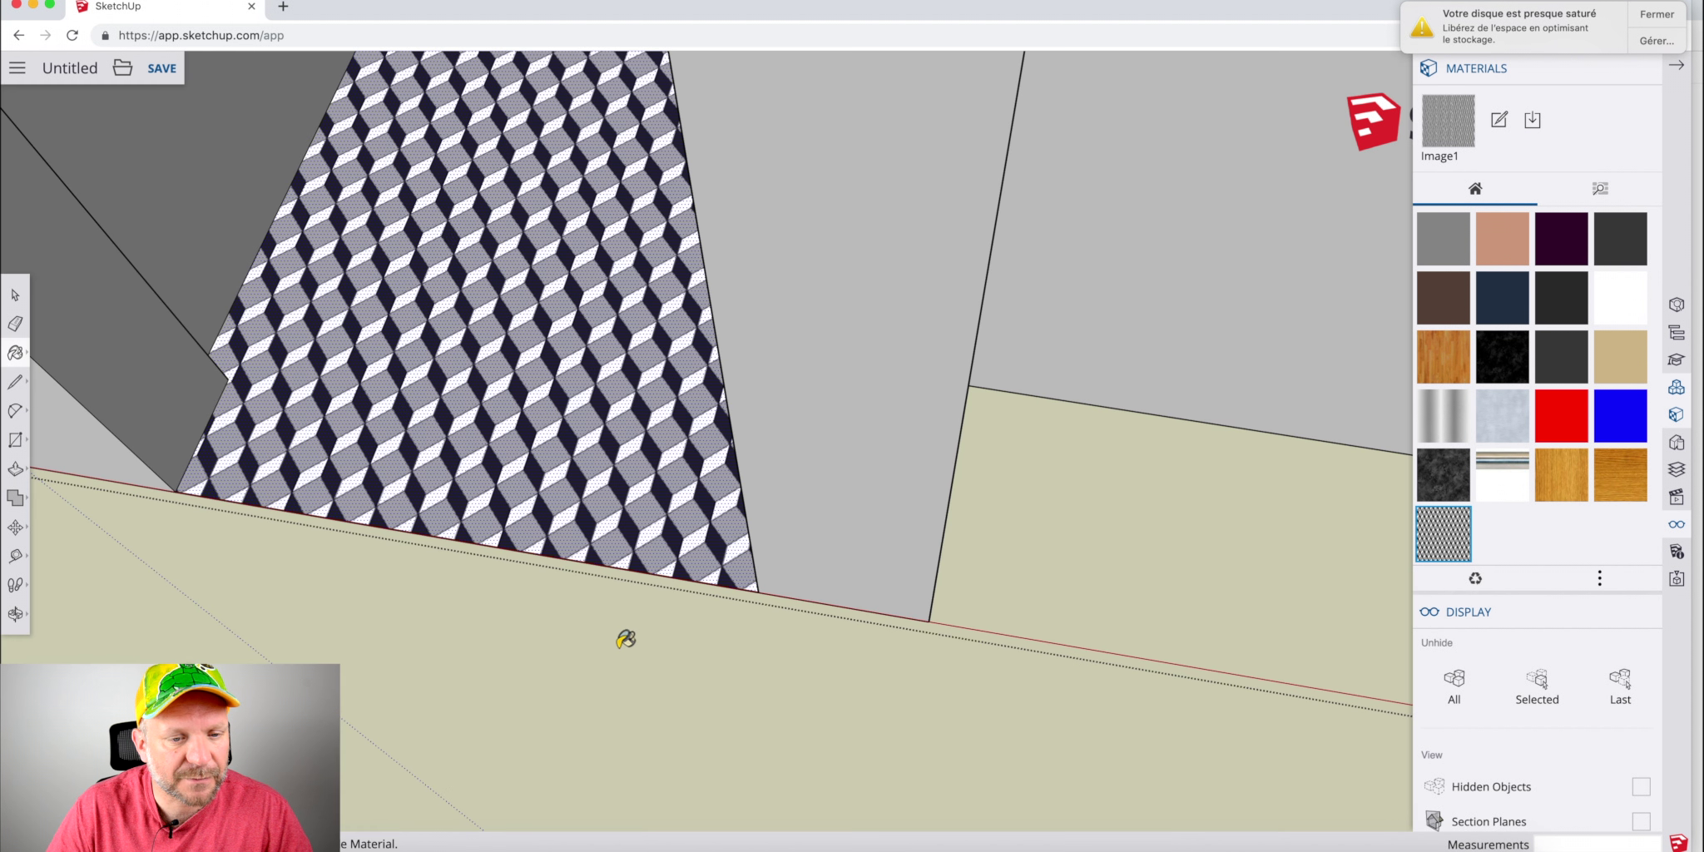
pyautogui.scroll(-10, 729, 553)
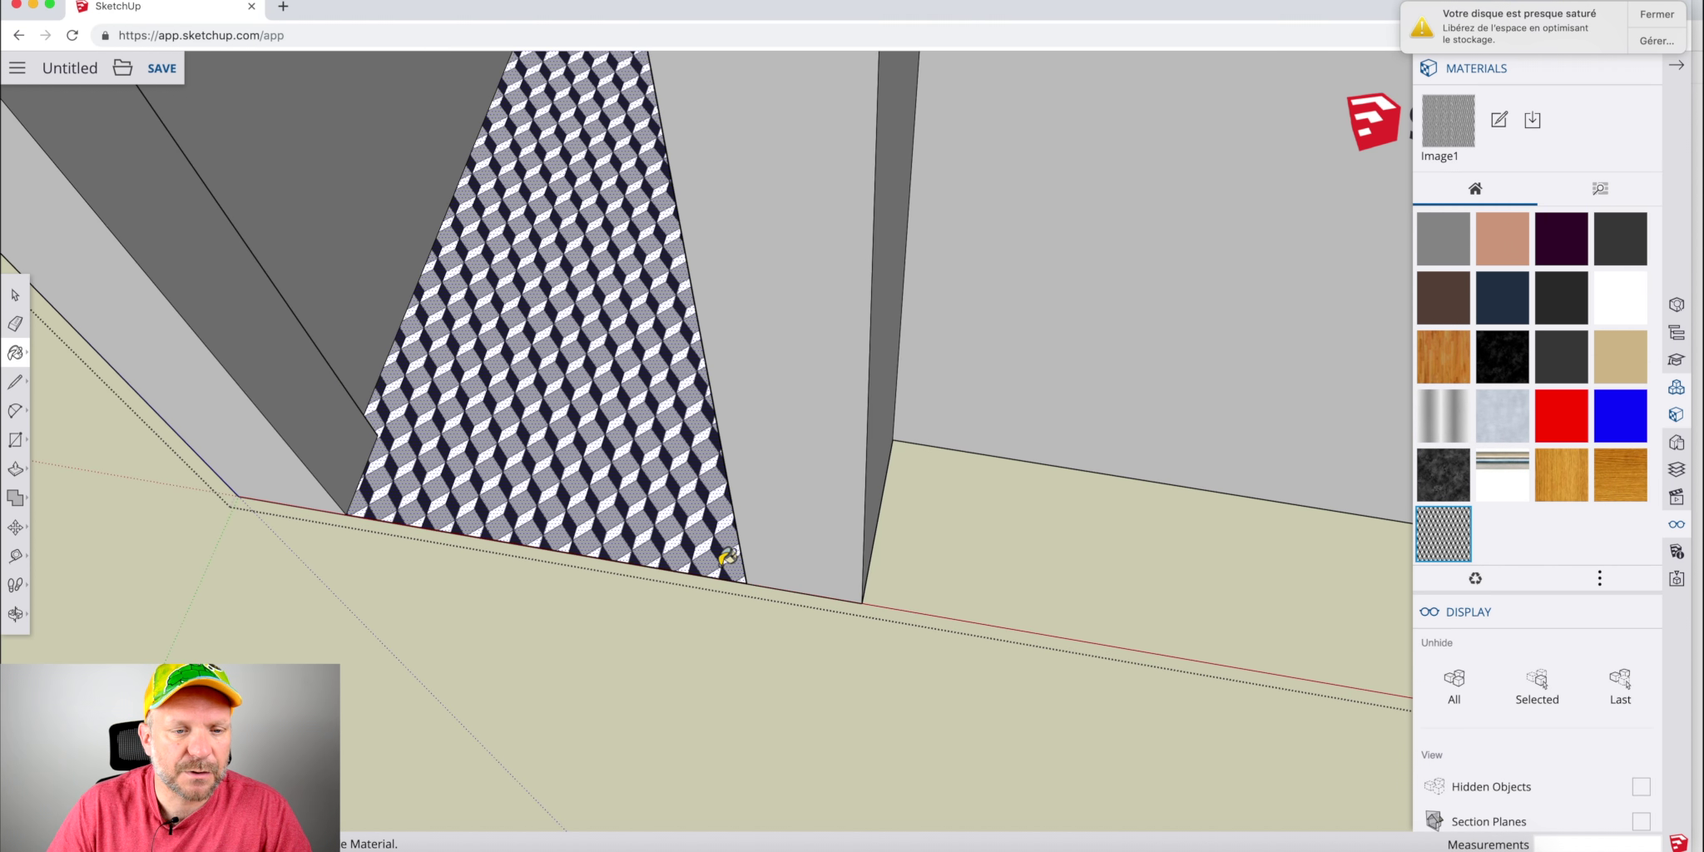
pyautogui.moveTo(723, 572); pyautogui.dragTo(881, 722, button='middle')
pyautogui.scroll(3, 880, 722)
pyautogui.scroll(-10, 738, 701)
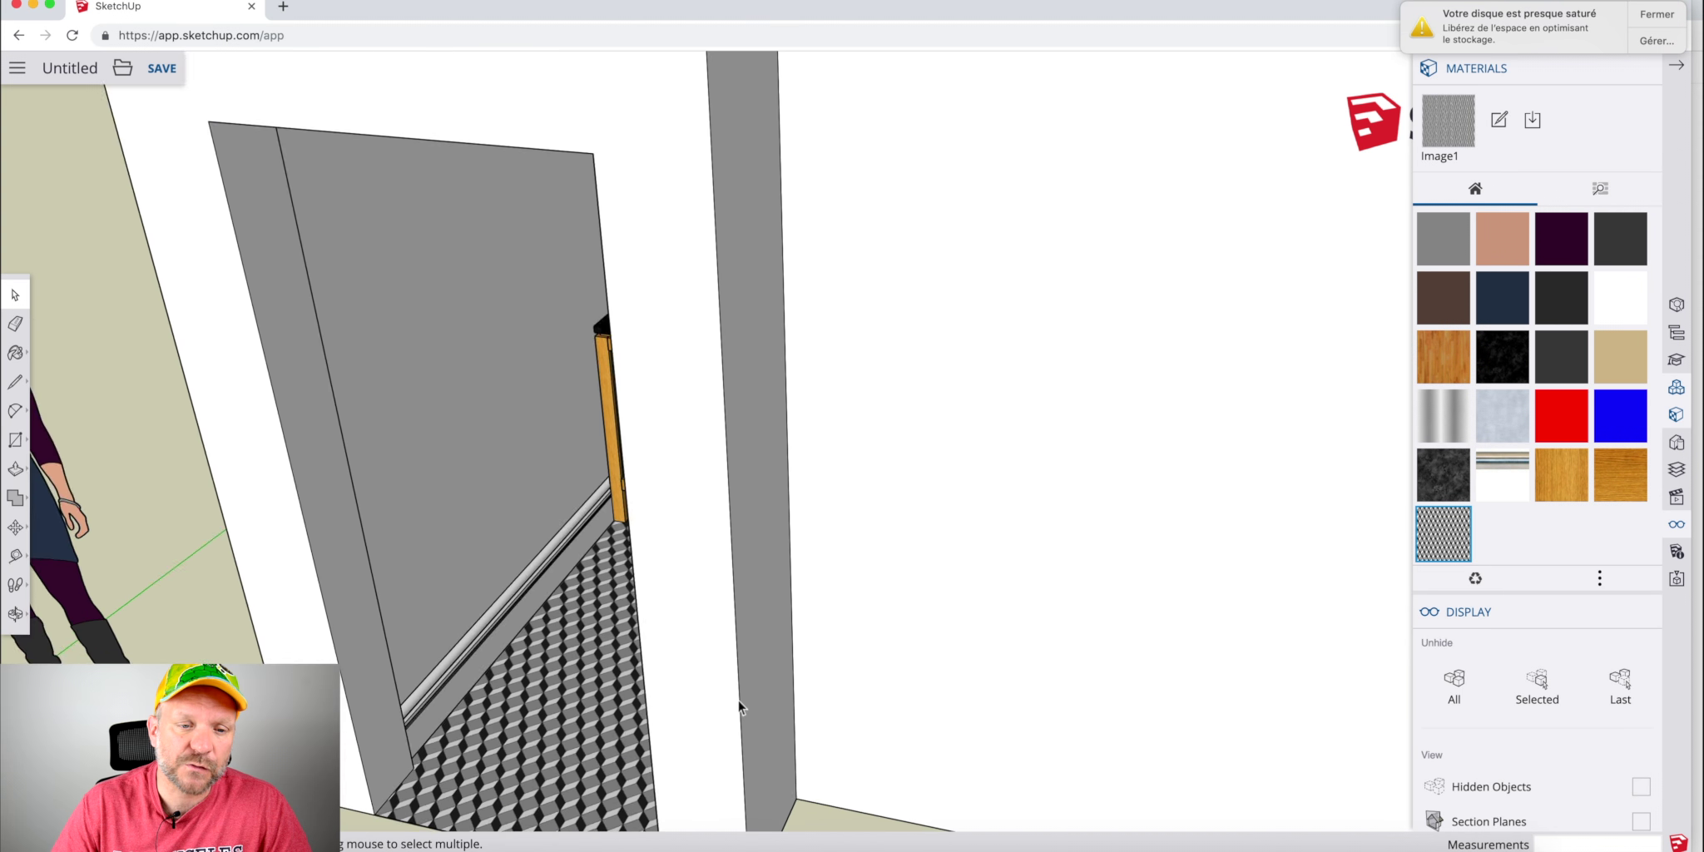
# Copy the floor's selected perimeter edges 120 cm upwards to divide the interior walls.
pyautogui.moveTo(597, 566); pyautogui.dragTo(527, 475, button='middle')
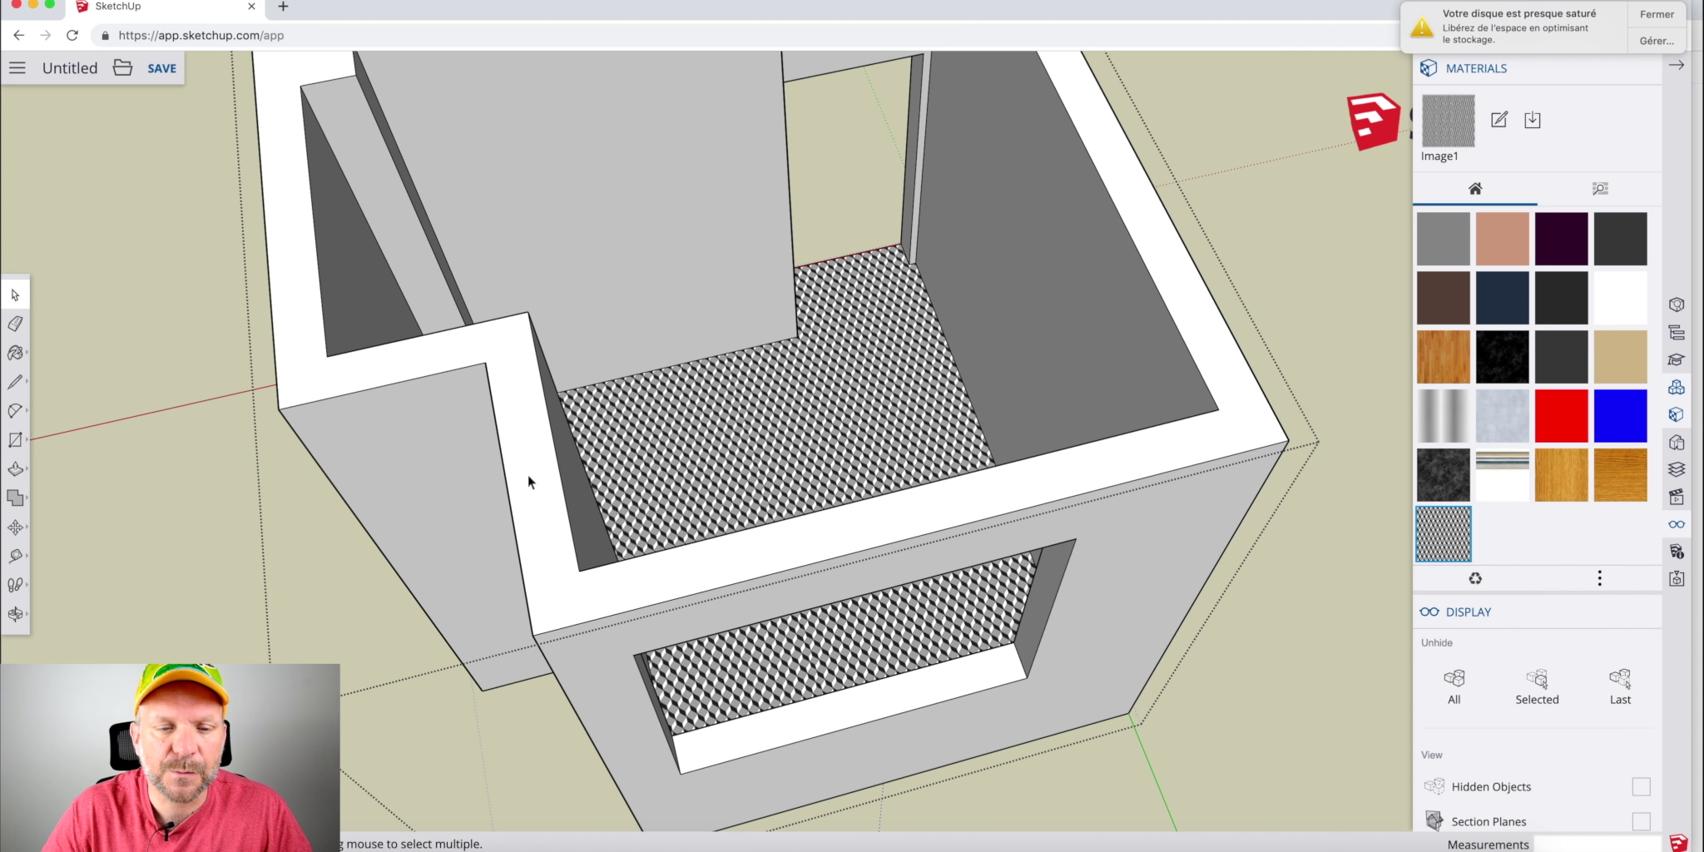
pyautogui.moveTo(805, 456); pyautogui.dragTo(774, 441, button='middle')
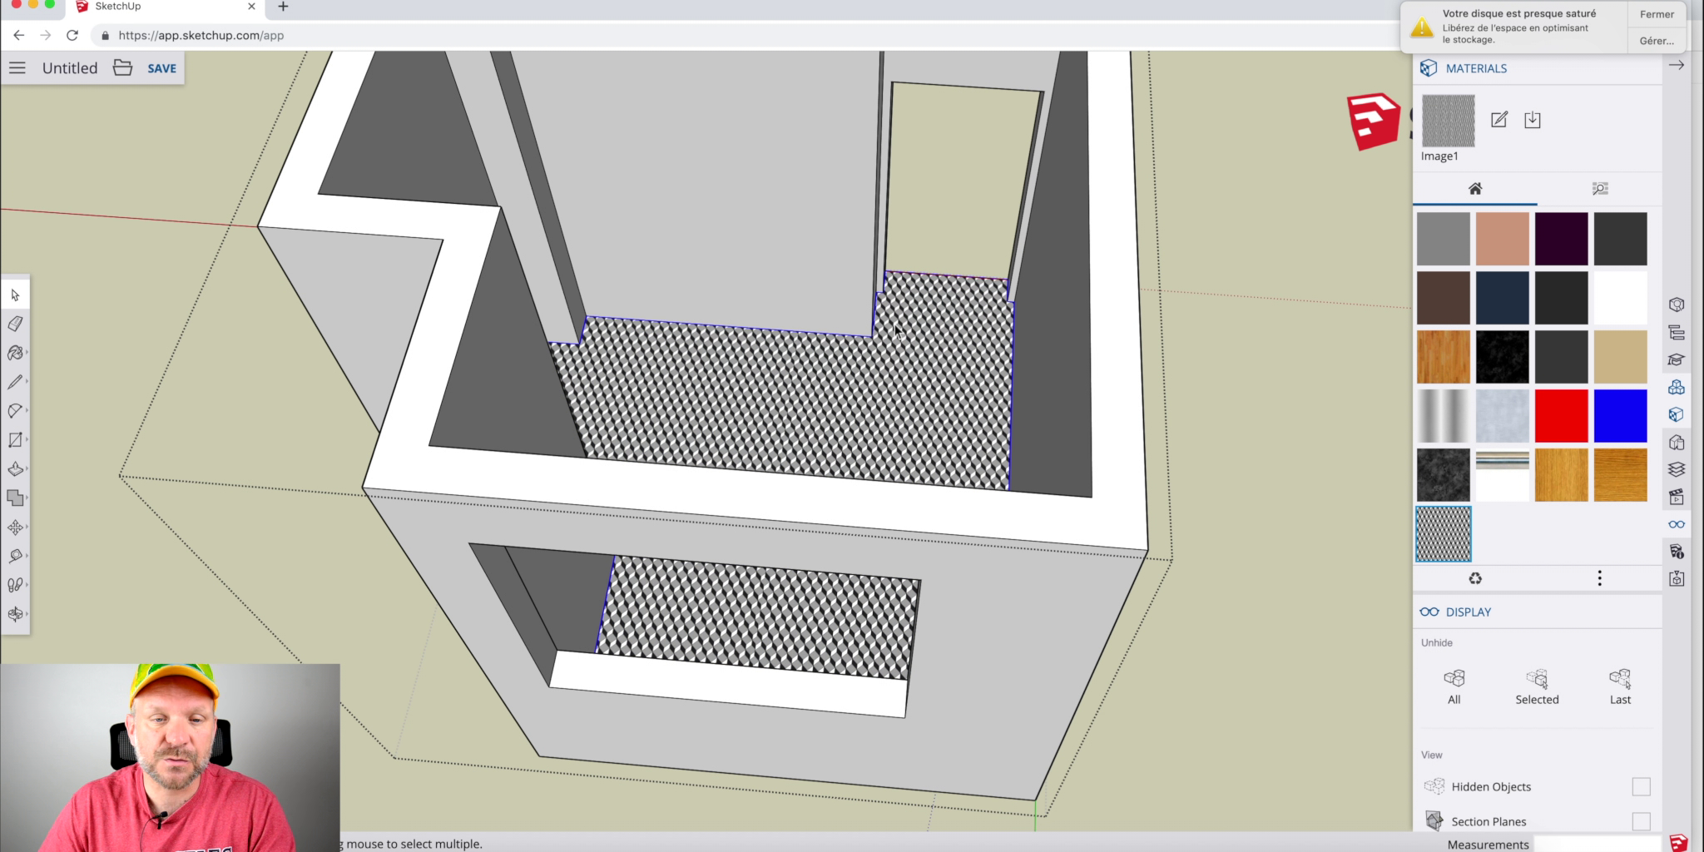
pyautogui.press('m')
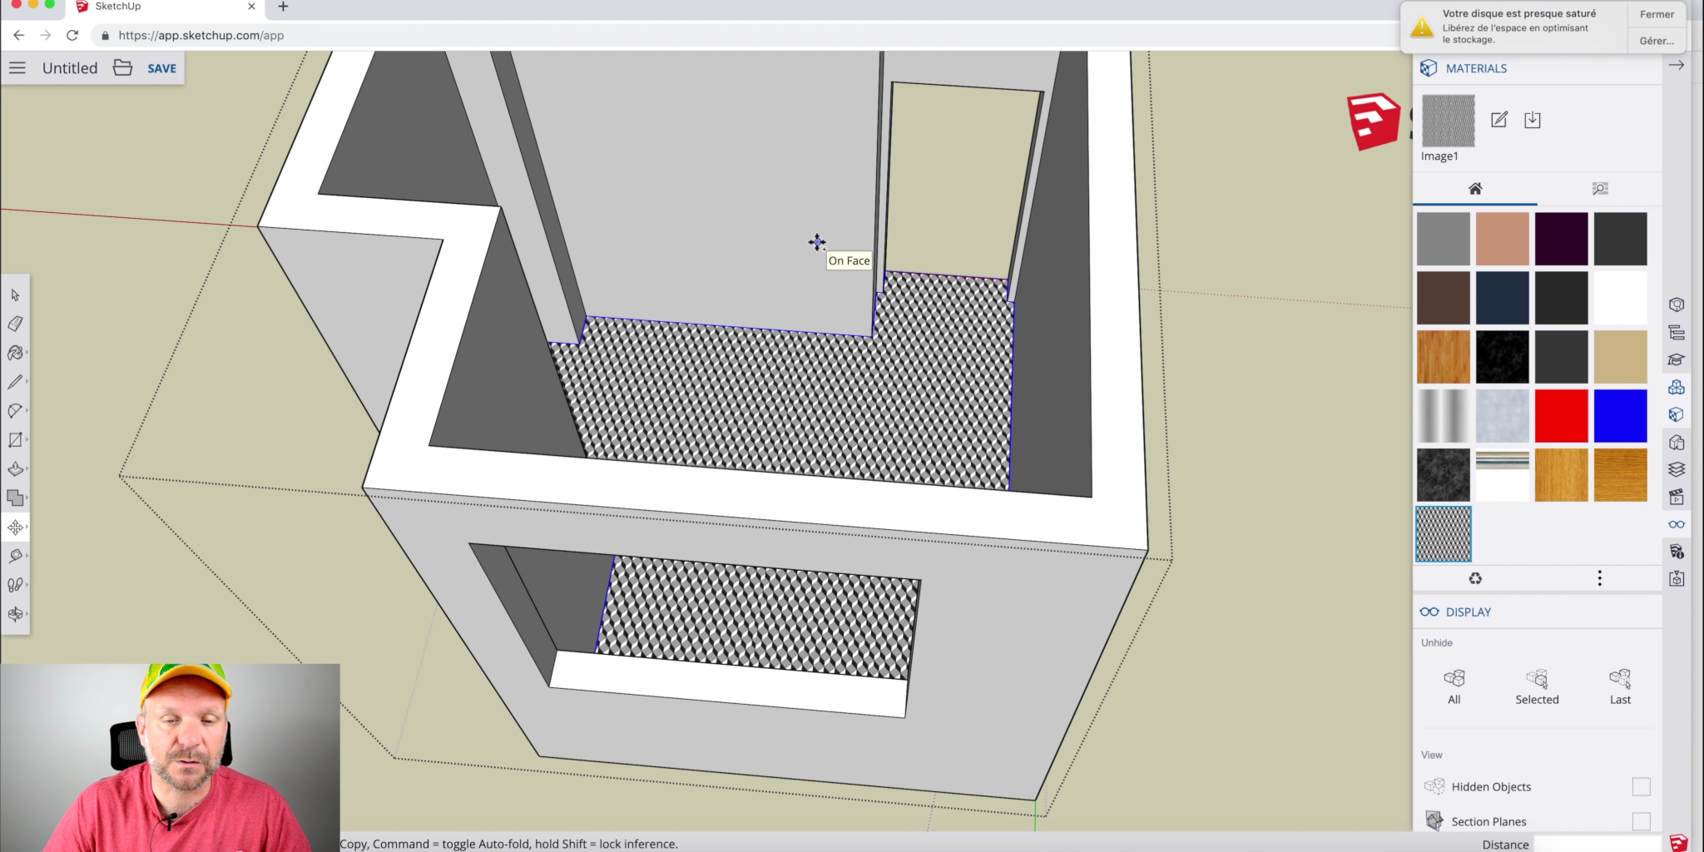
pyautogui.click(872, 336)
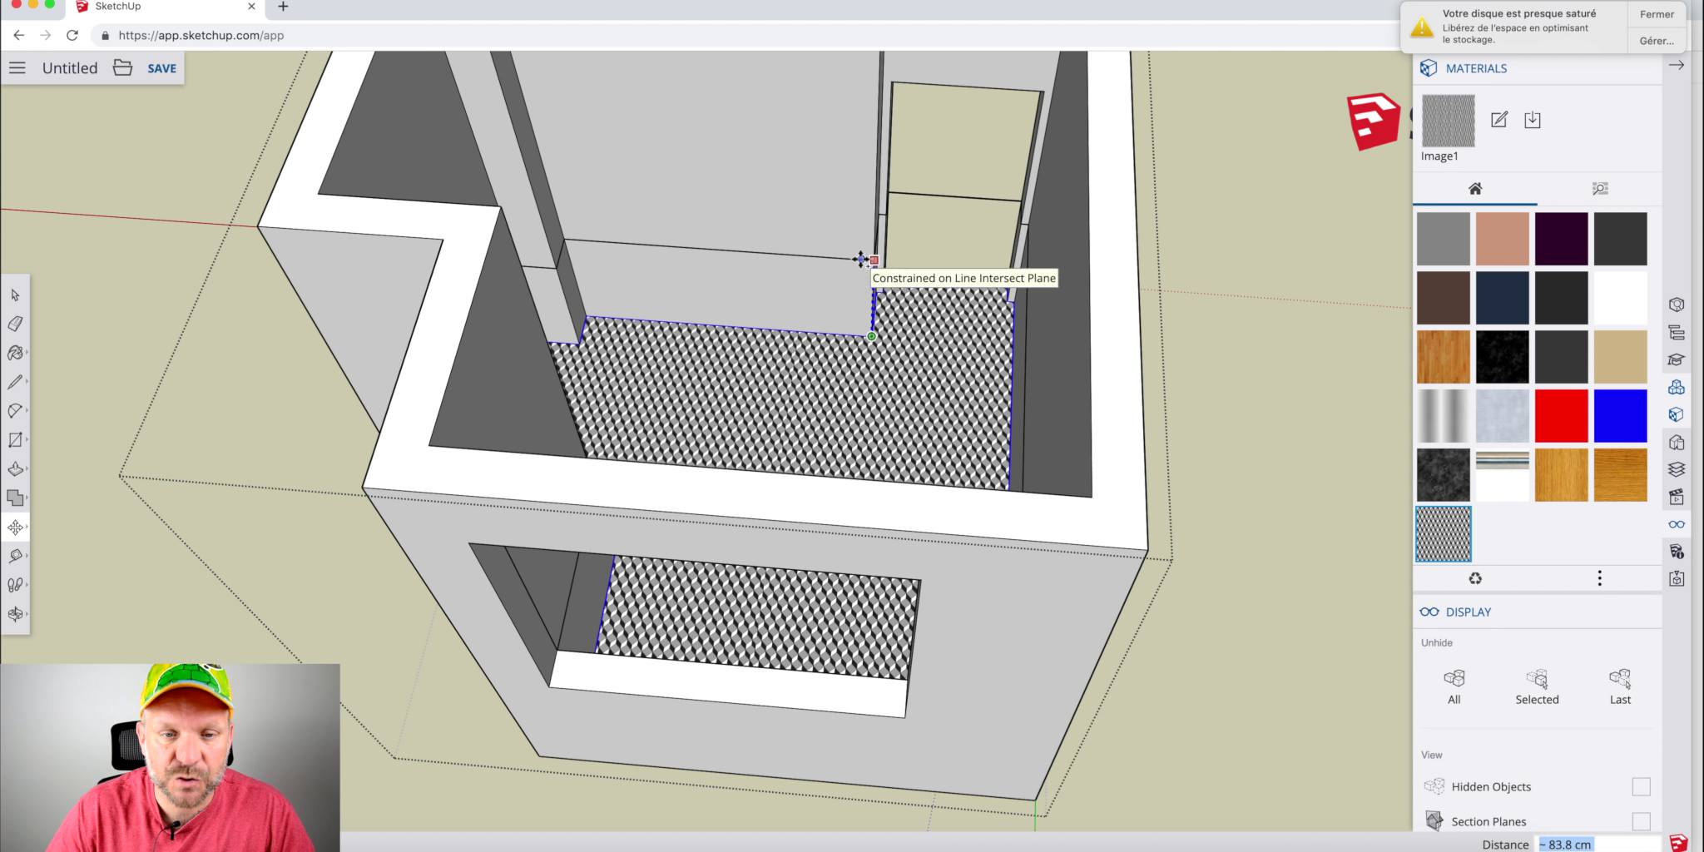
pyautogui.write('12')
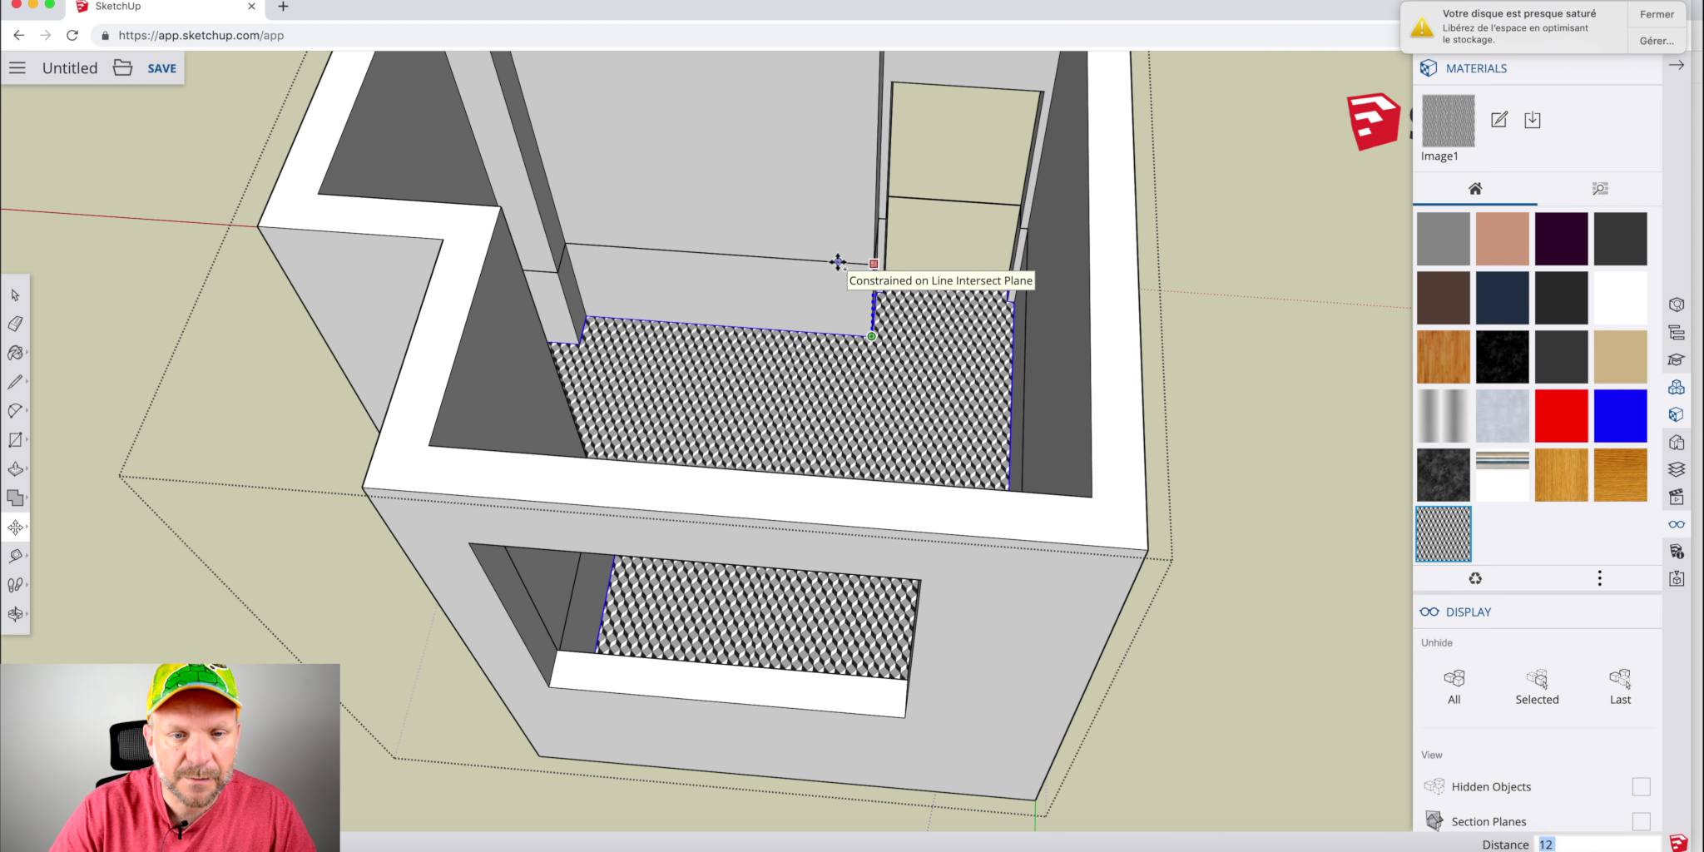
pyautogui.write('0')
pyautogui.press('Return')
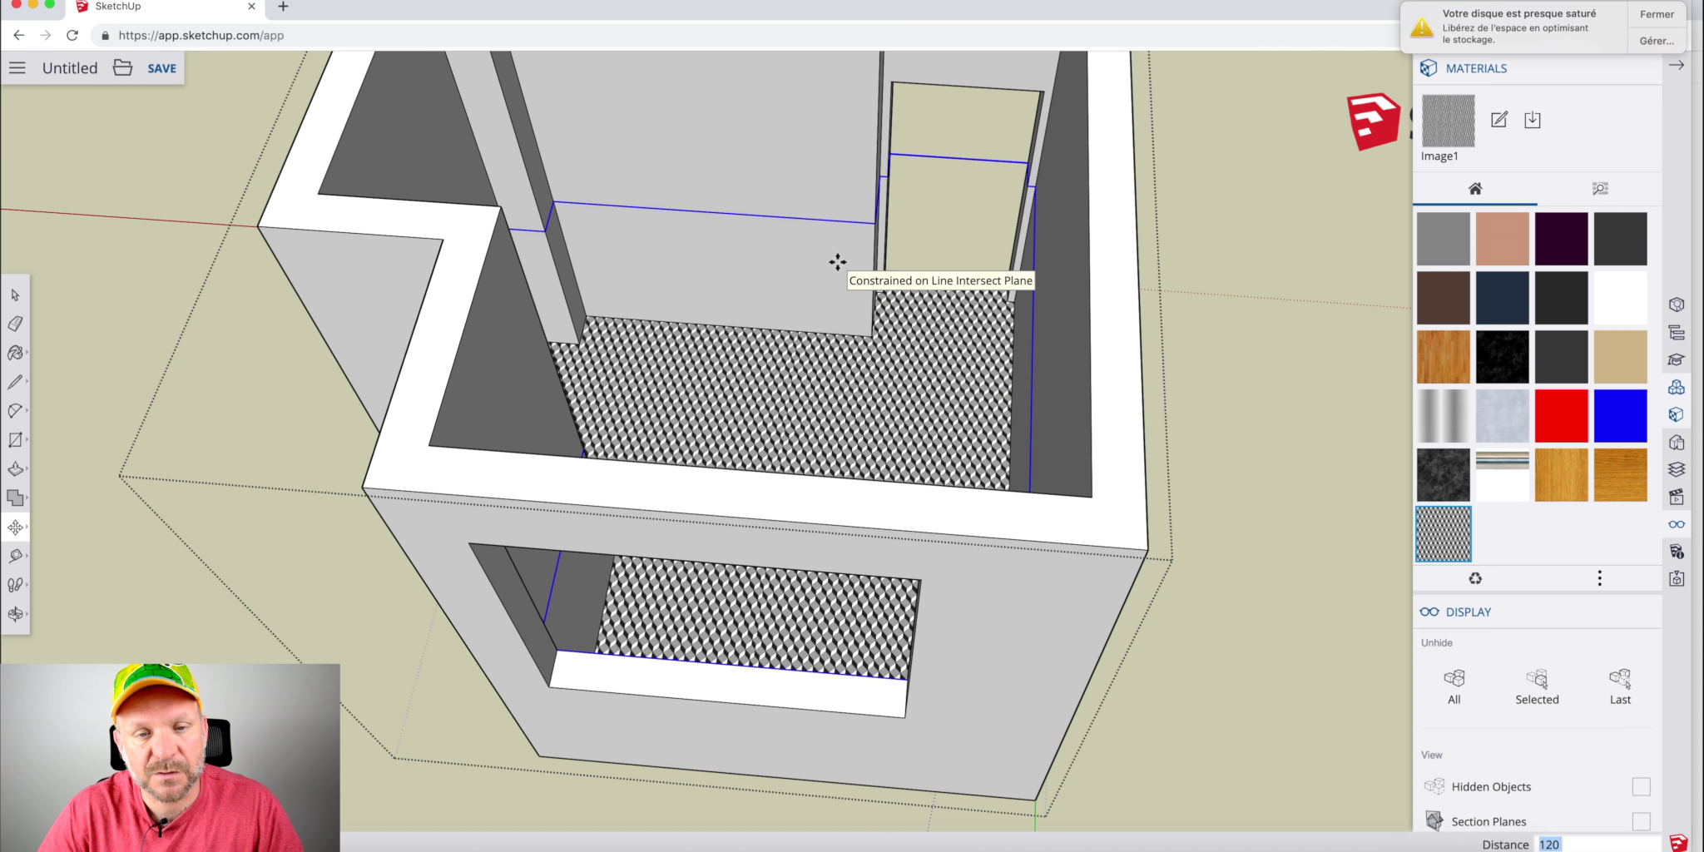
# Erase the copied edge that spans the doorway opening.
pyautogui.moveTo(921, 265); pyautogui.dragTo(834, 257, button='middle')
pyautogui.press('space')
pyautogui.press('e')
pyautogui.moveTo(1003, 177); pyautogui.dragTo(1005, 181)
pyautogui.moveTo(981, 286); pyautogui.dragTo(913, 293, button='middle')
pyautogui.press('space')
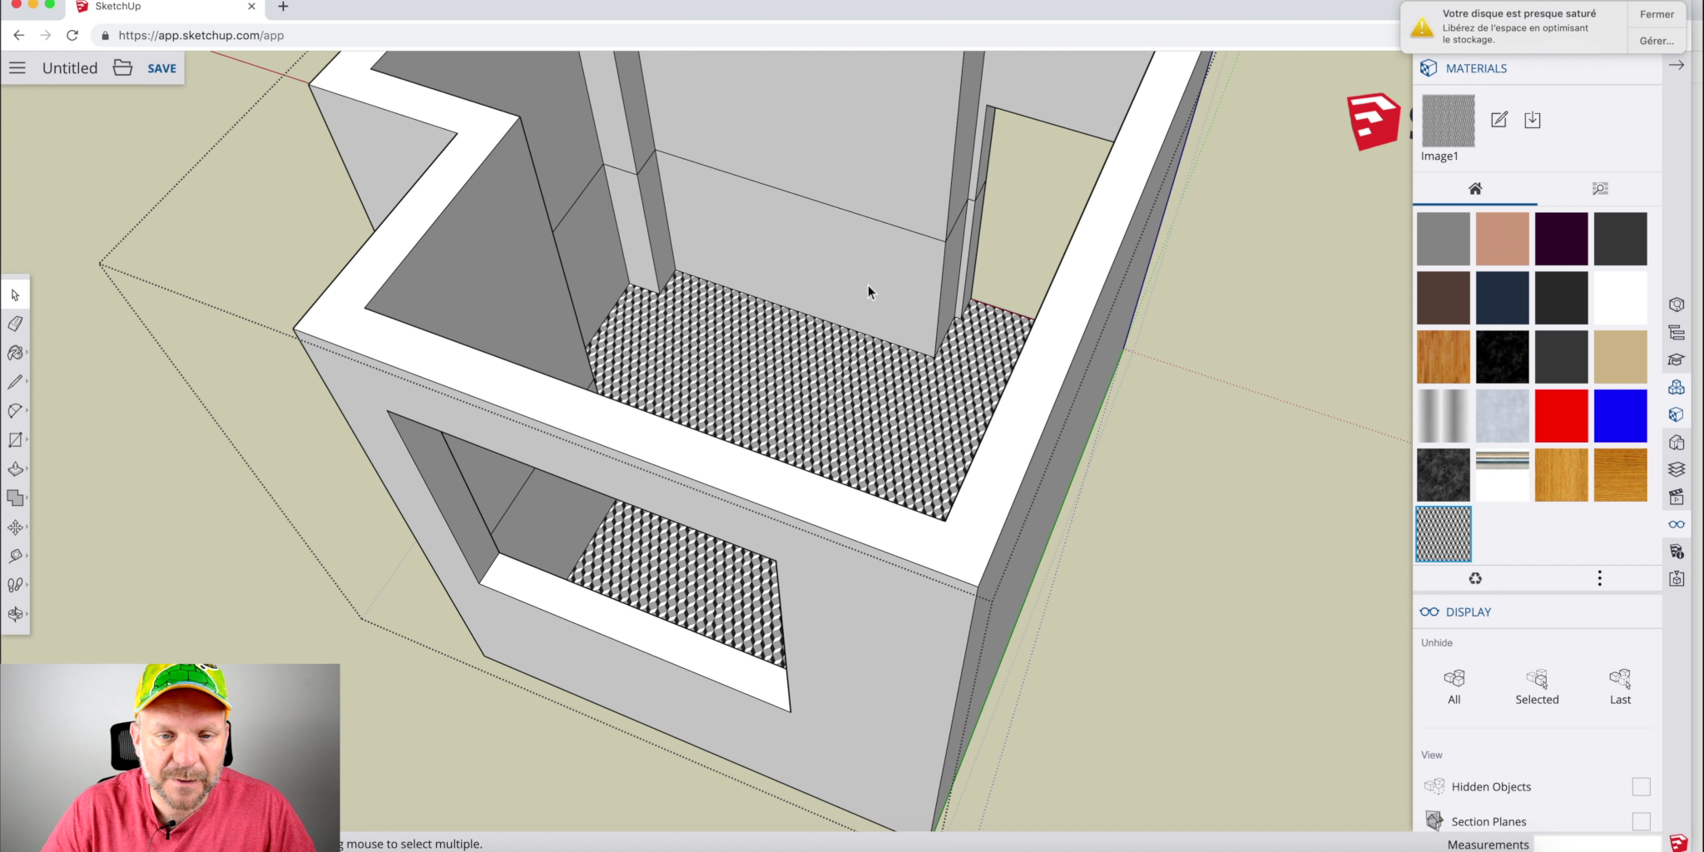
# Sample the cube tile material from the floor and paint it onto the lower face of the projecting wall.
pyautogui.click(955, 208)
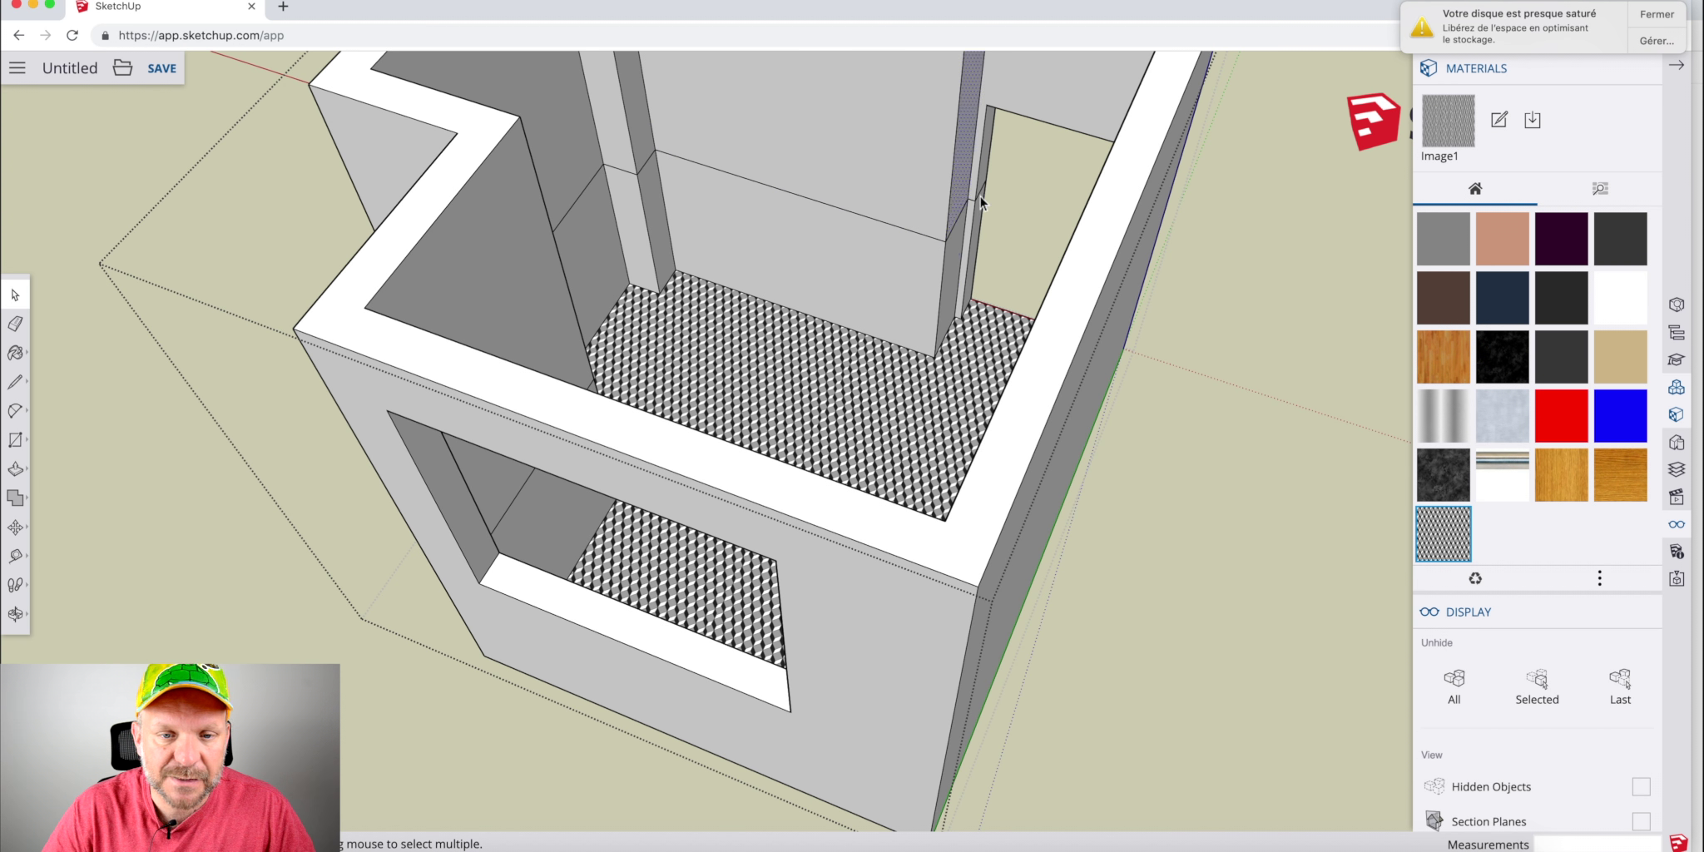
pyautogui.click(908, 285)
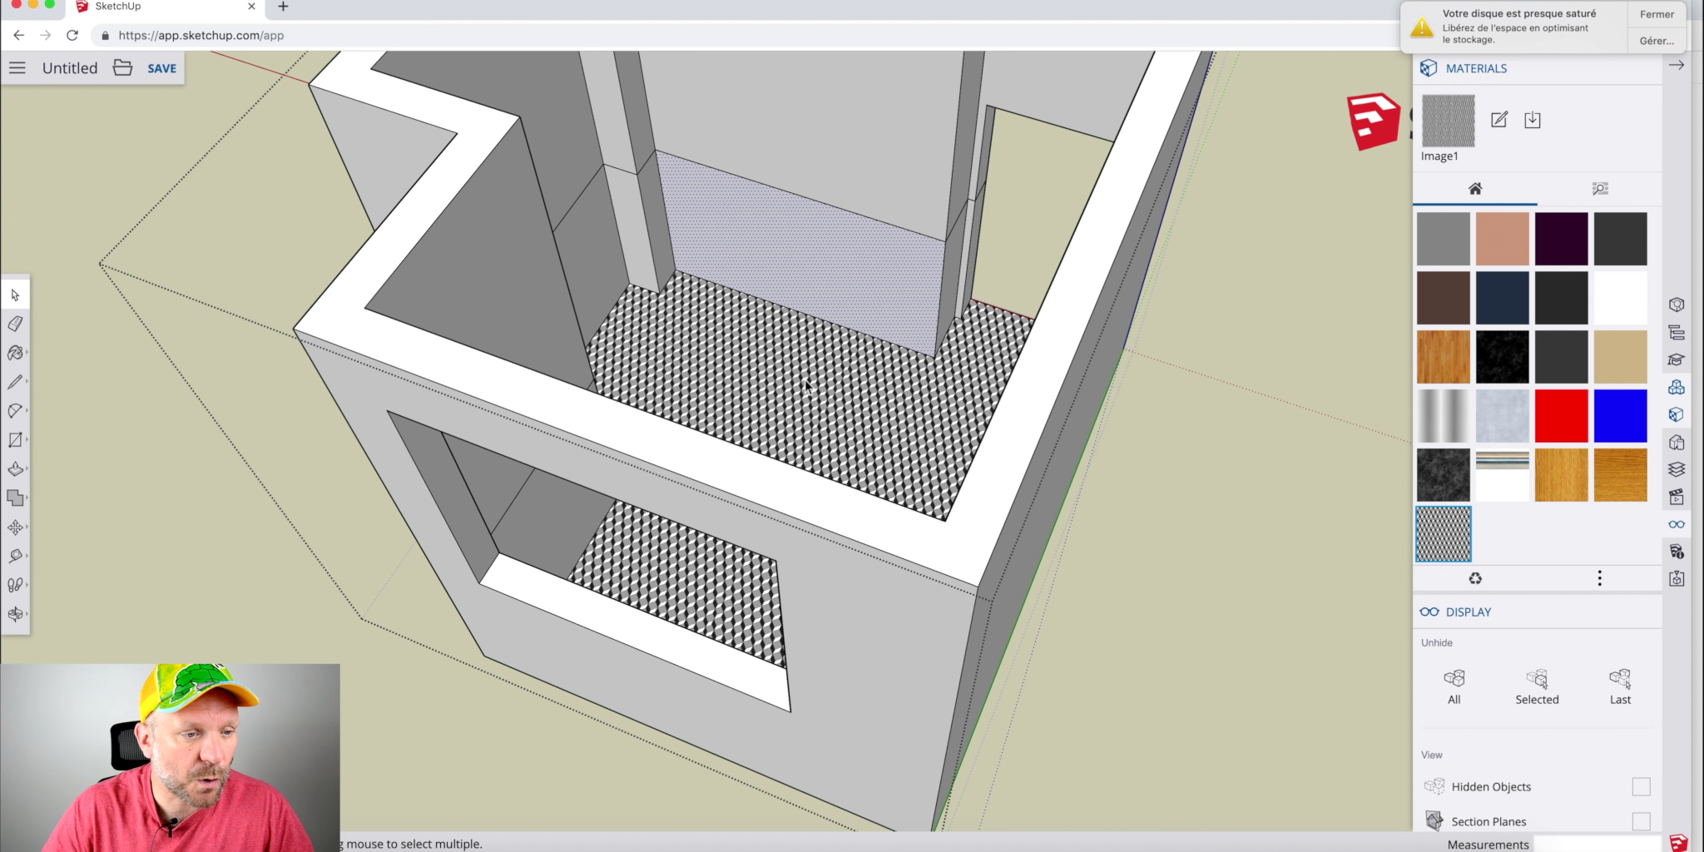
pyautogui.click(16, 353)
pyautogui.click(57, 370)
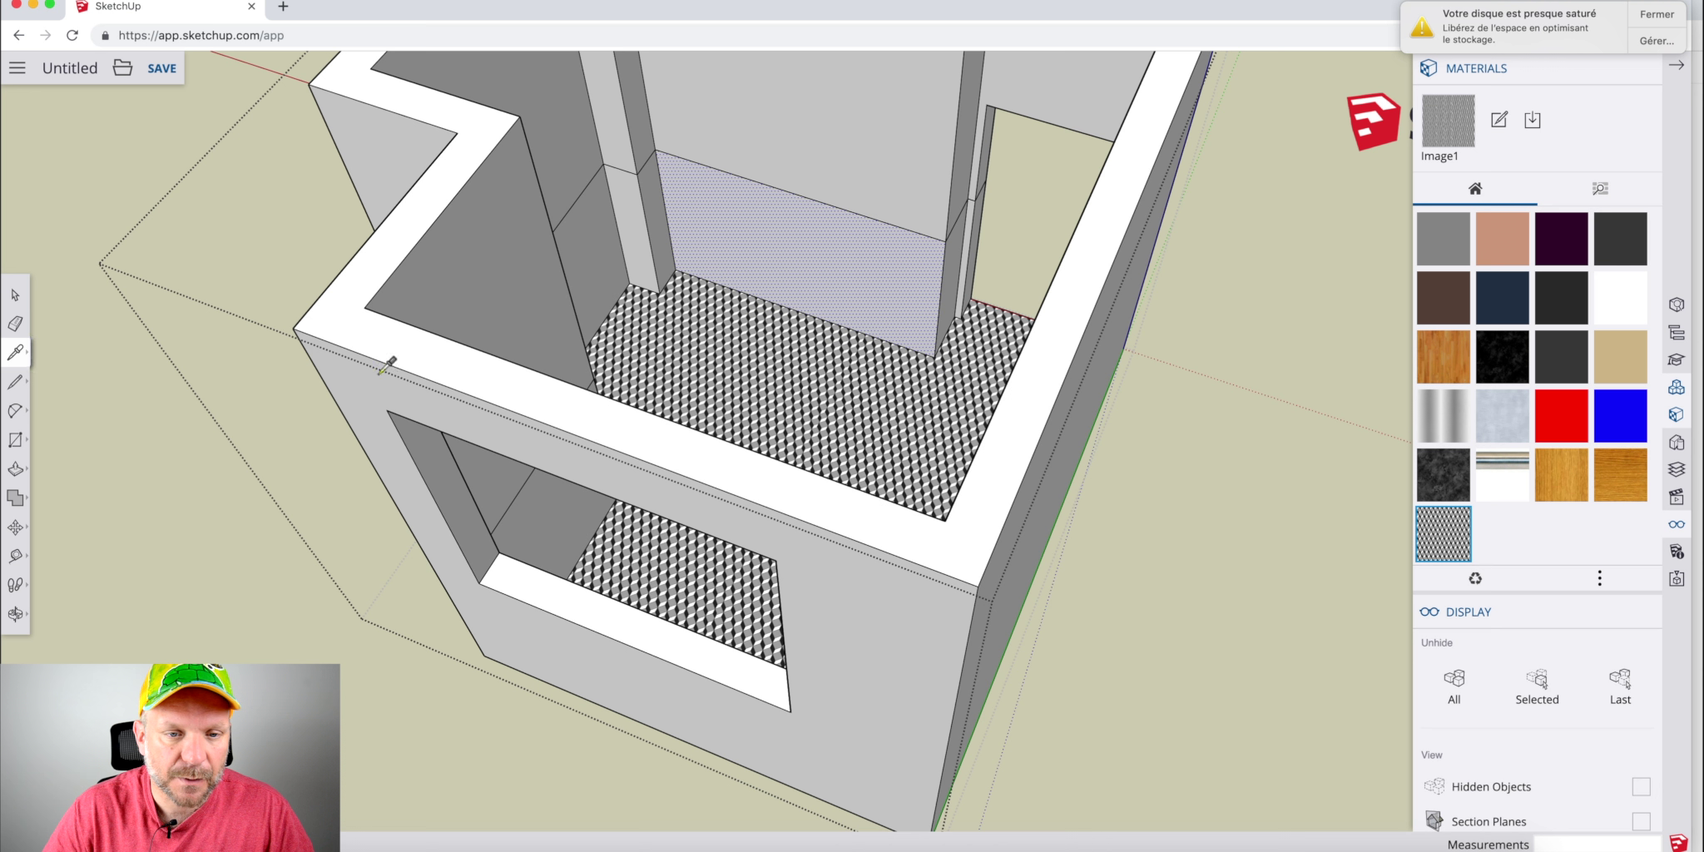
pyautogui.click(734, 358)
pyautogui.click(800, 249)
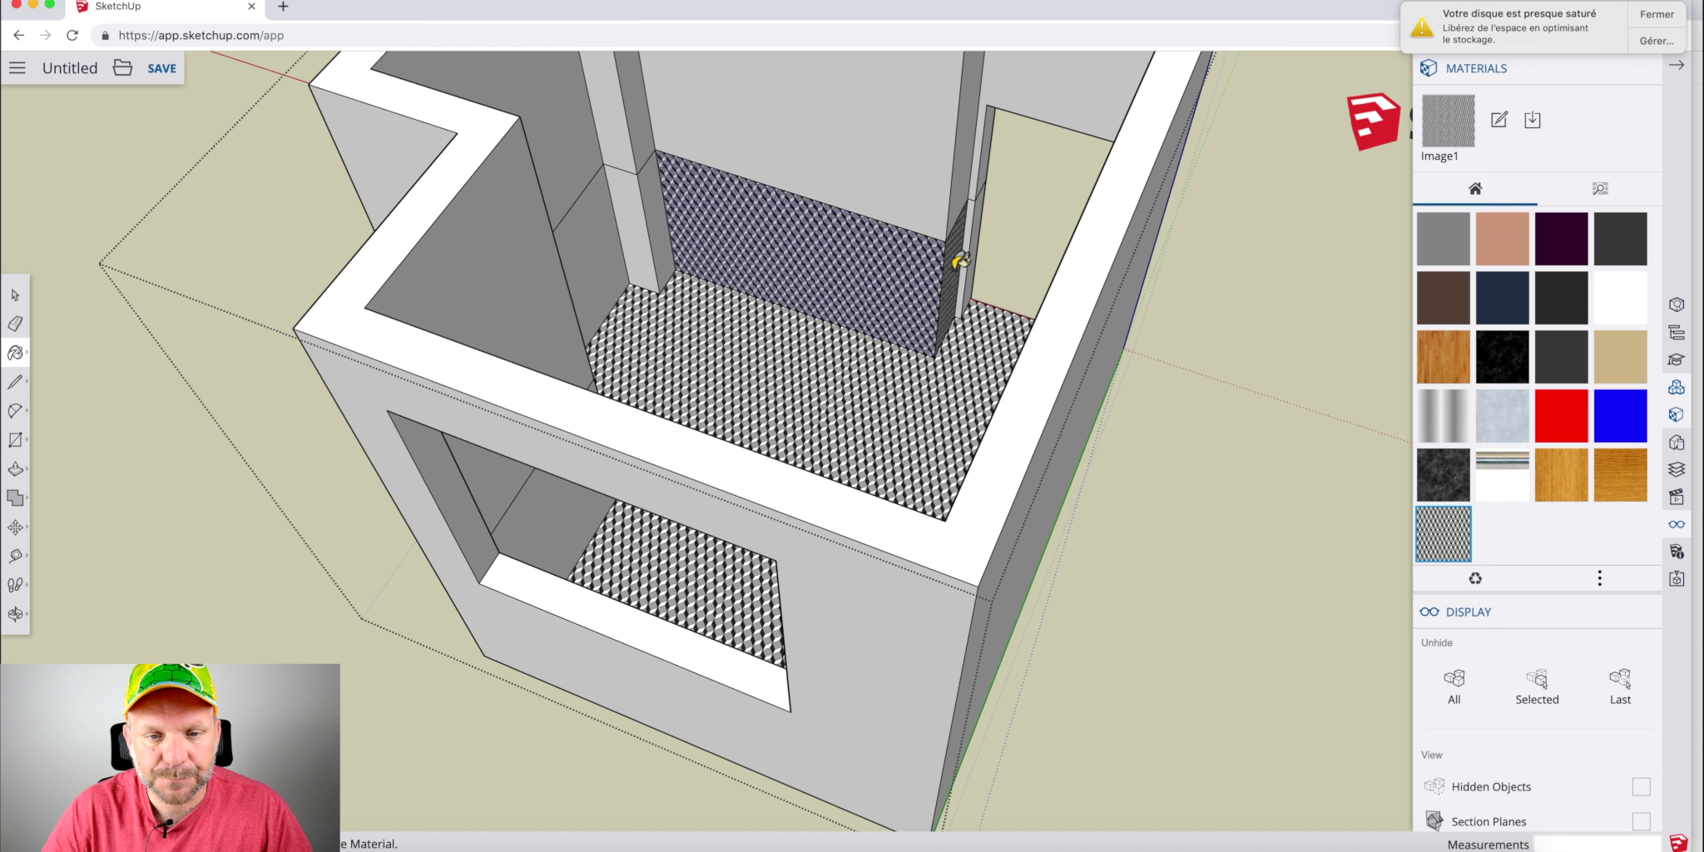
# Paint the remaining lower wall faces around the room with the sampled cube tile material, including the faces beside the doorway and below the window.
pyautogui.click(959, 261)
pyautogui.scroll(5, 960, 261)
pyautogui.click(975, 260)
pyautogui.moveTo(976, 260); pyautogui.dragTo(1219, 247, button='middle')
pyautogui.click(1225, 262)
pyautogui.click(1247, 260)
pyautogui.click(1327, 318)
pyautogui.scroll(1, 812, 358)
pyautogui.scroll(-5, 907, 403)
pyautogui.moveTo(913, 402); pyautogui.dragTo(241, 392, button='middle')
pyautogui.click(723, 145)
pyautogui.click(699, 129)
pyautogui.click(666, 117)
pyautogui.click(405, 323)
pyautogui.click(423, 237)
pyautogui.moveTo(865, 341); pyautogui.dragTo(574, 420, button='middle')
pyautogui.moveTo(583, 416); pyautogui.dragTo(308, 416, button='middle')
pyautogui.click(737, 308)
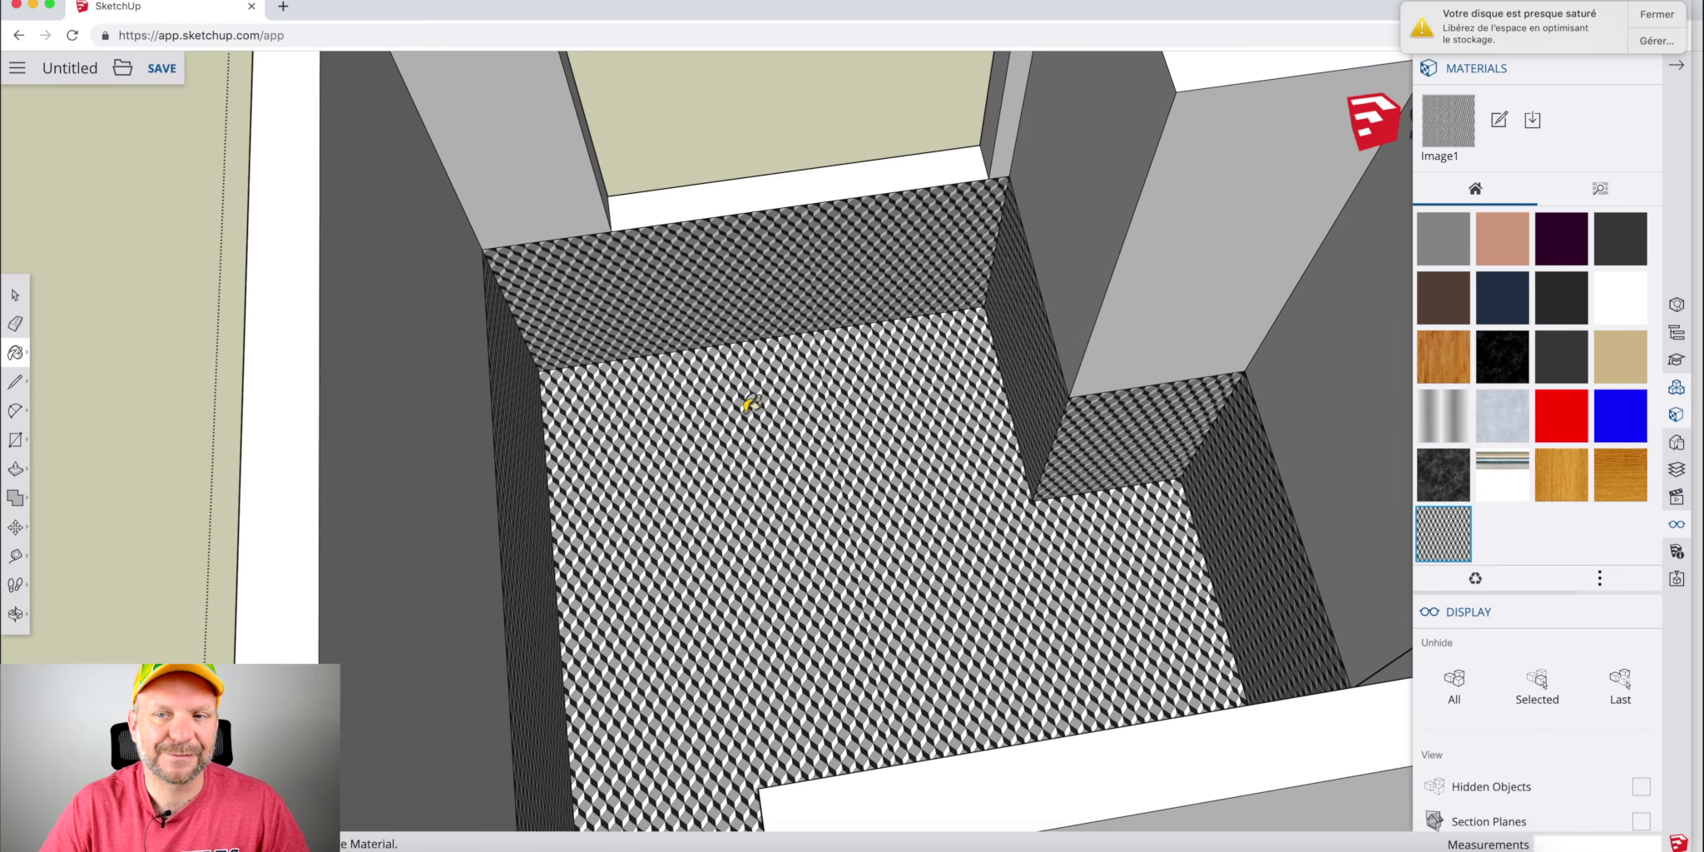
# Leave the room's group and examine the tiled bathroom from outside, through the doorway and above the bath.
pyautogui.scroll(-10, 796, 493)
pyautogui.press('space')
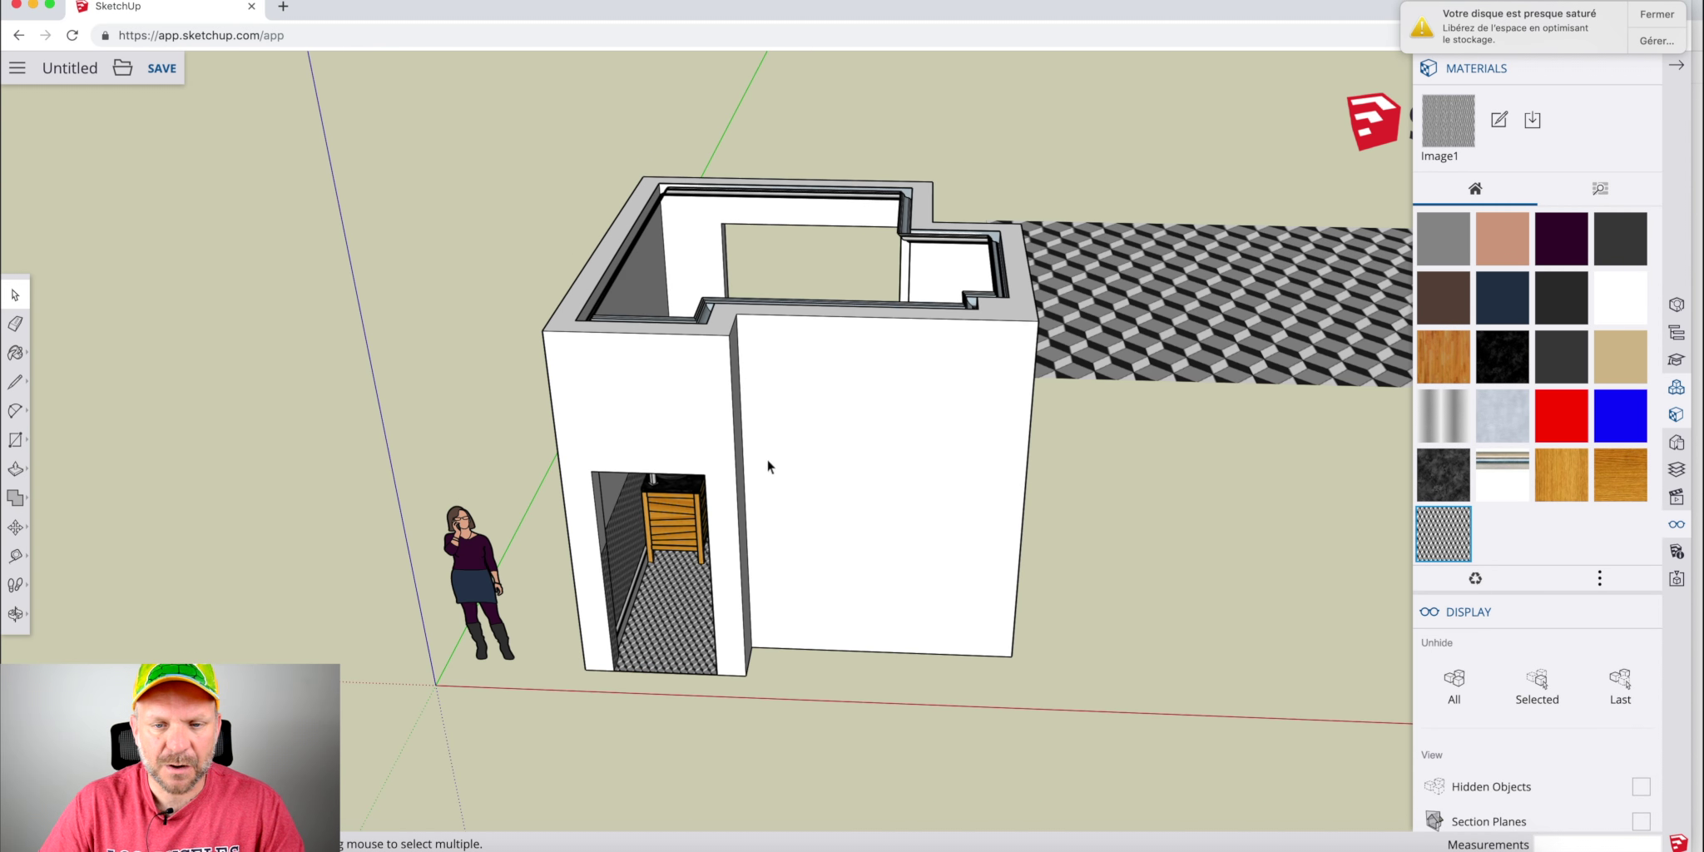
pyautogui.moveTo(863, 443); pyautogui.dragTo(939, 443, button='middle')
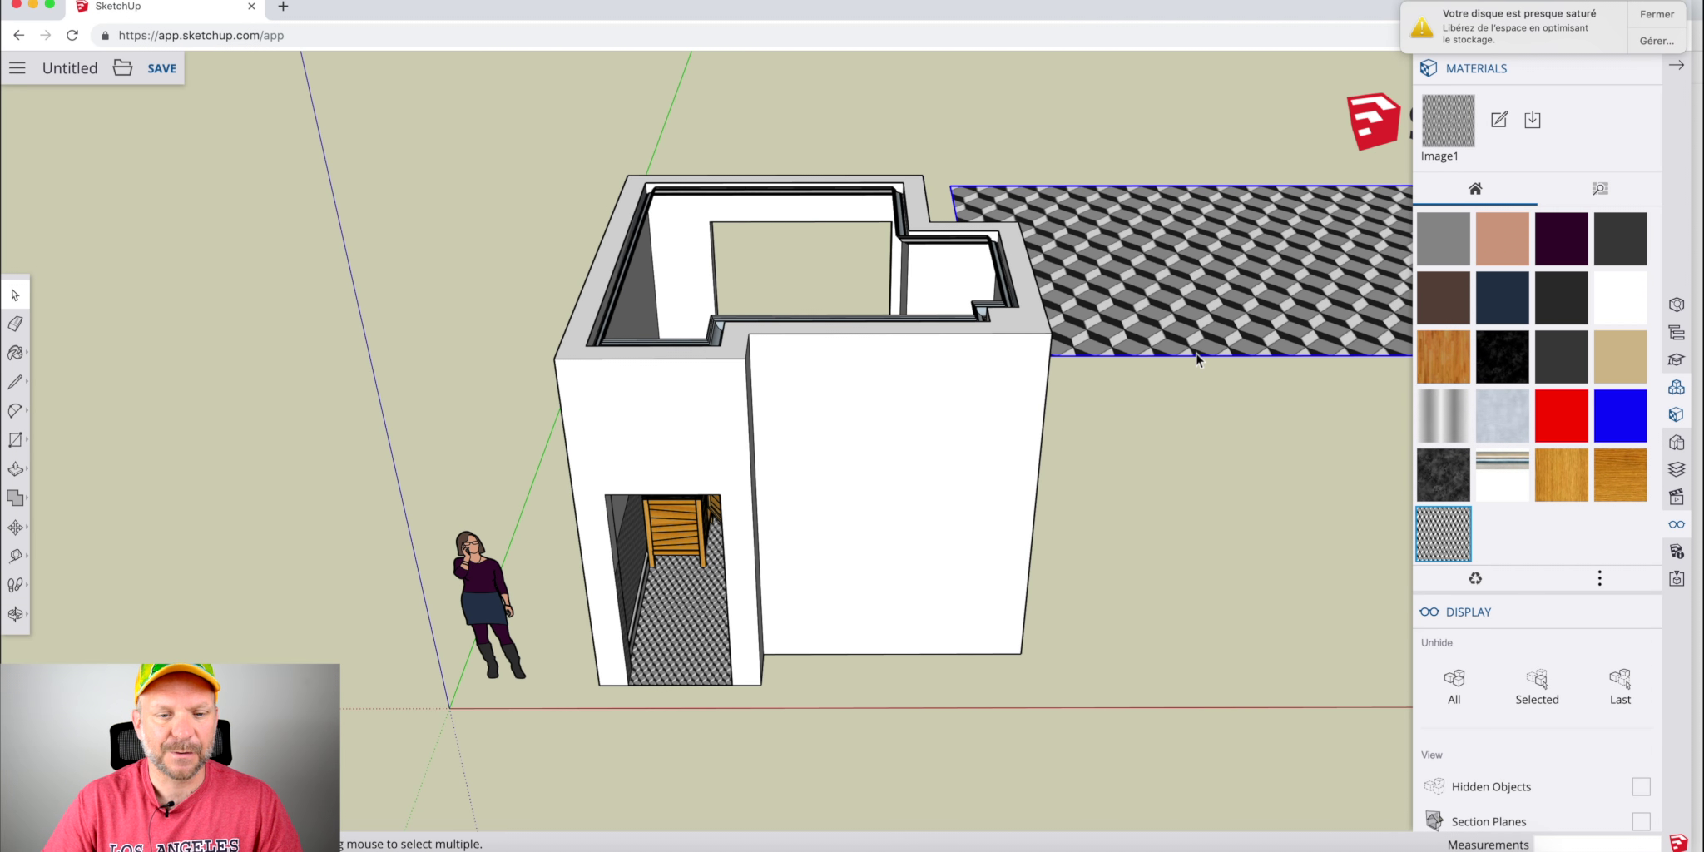
pyautogui.click(841, 497)
pyautogui.scroll(-5, 916, 496)
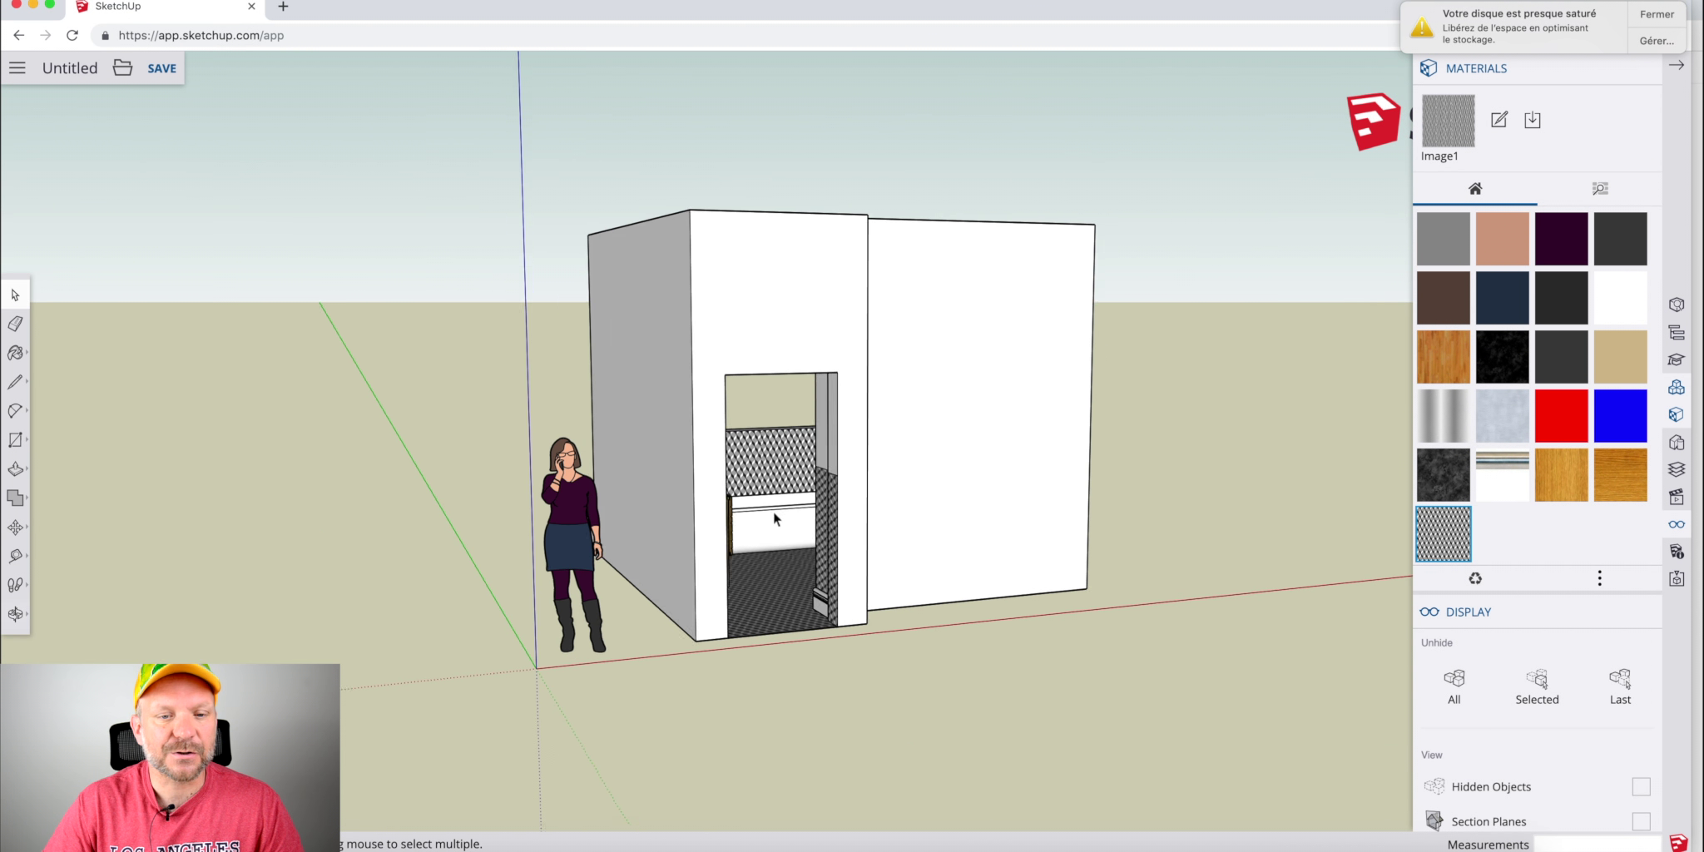
pyautogui.scroll(10, 770, 514)
pyautogui.press('space')
pyautogui.scroll(5, 764, 515)
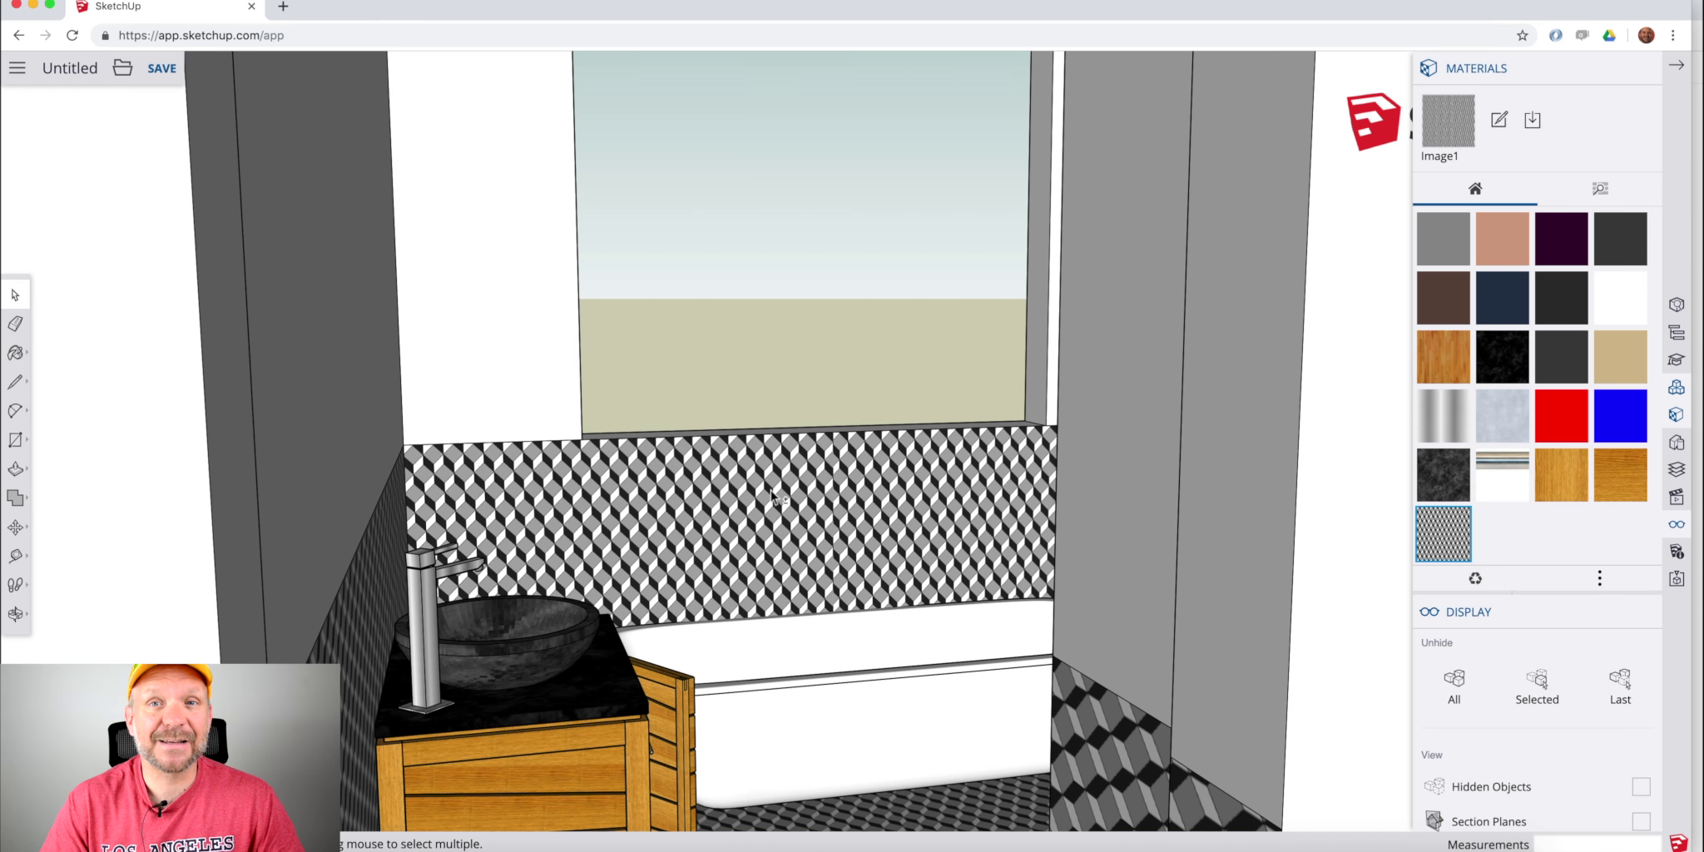
pyautogui.moveTo(774, 497); pyautogui.dragTo(868, 606, button='middle')
pyautogui.scroll(-5, 868, 606)
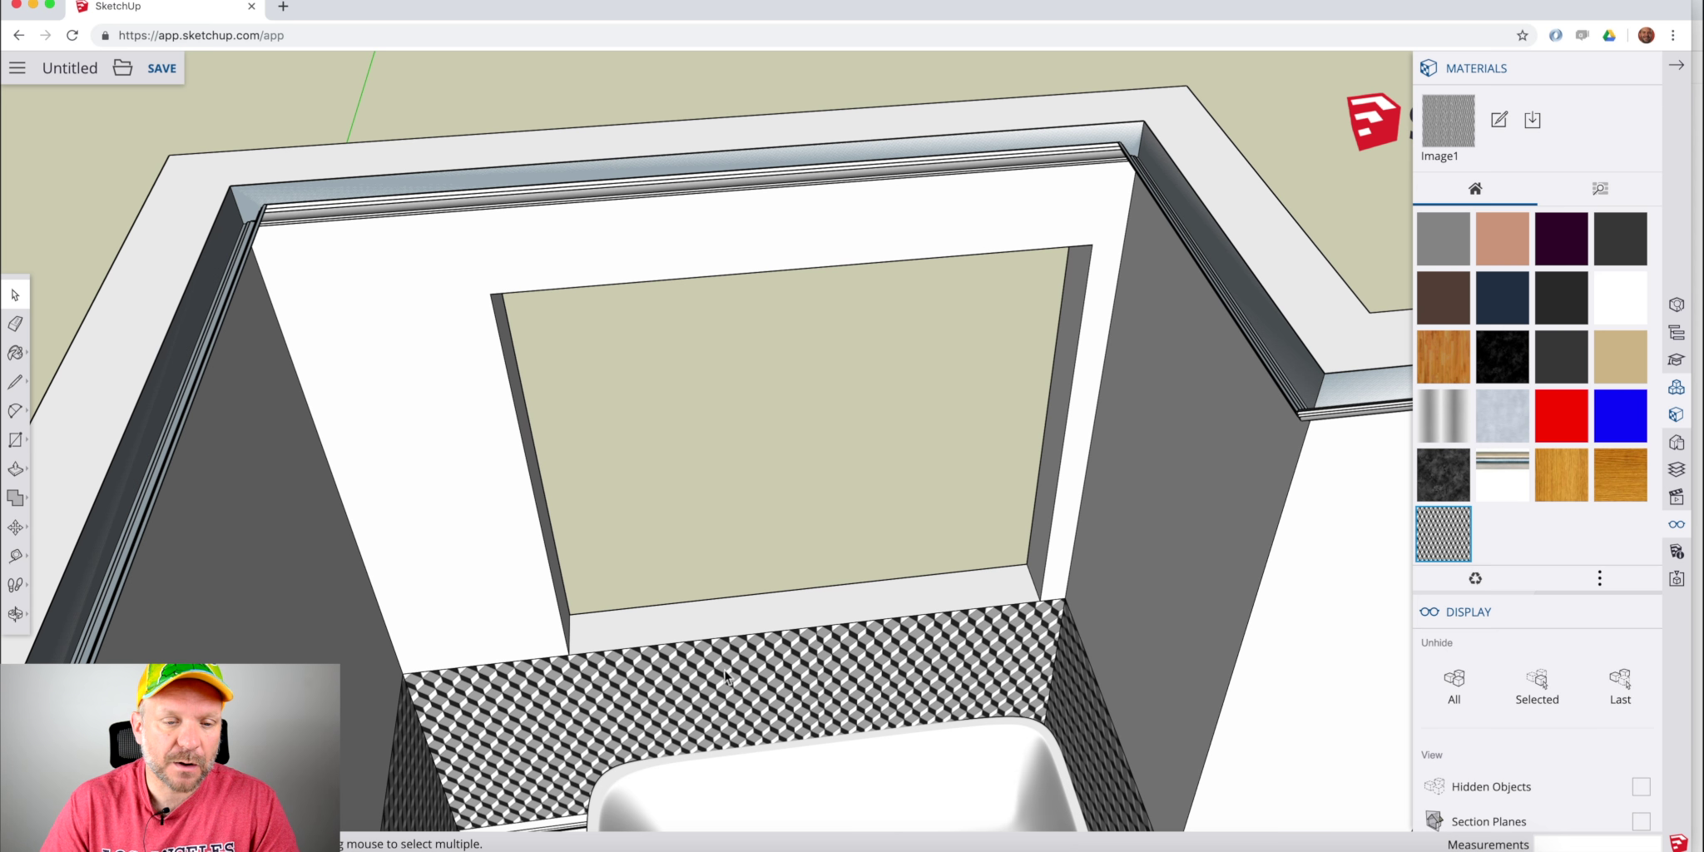
# Draw a rectangle across the window opening, from its lower corner to the diagonally opposite upper corner on the inner wall.
pyautogui.press('d')
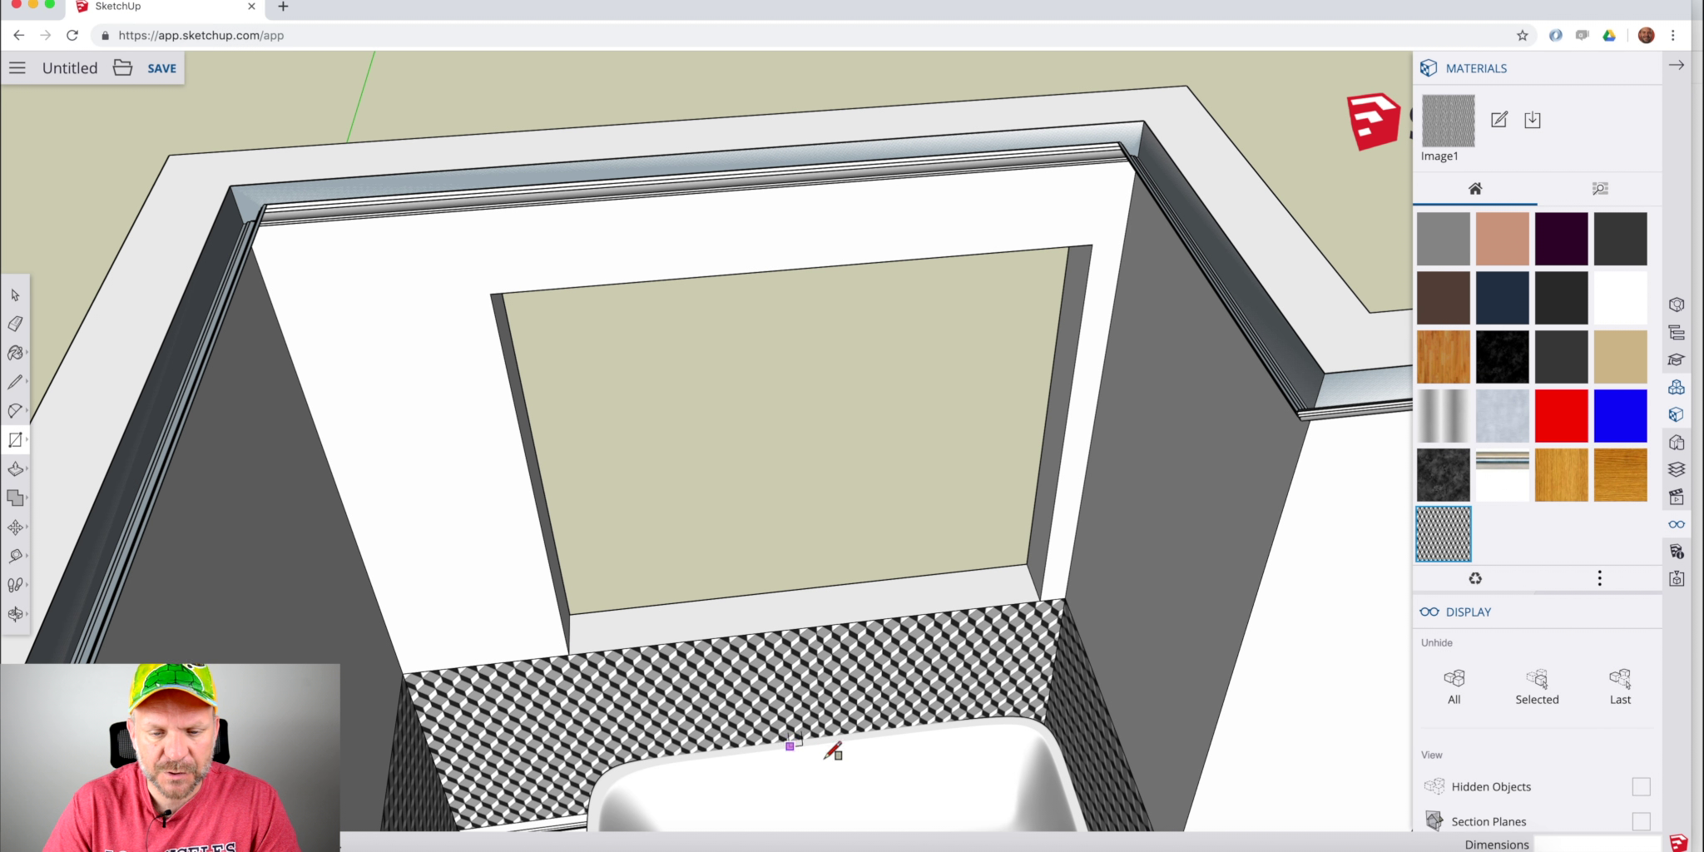
pyautogui.scroll(4, 984, 663)
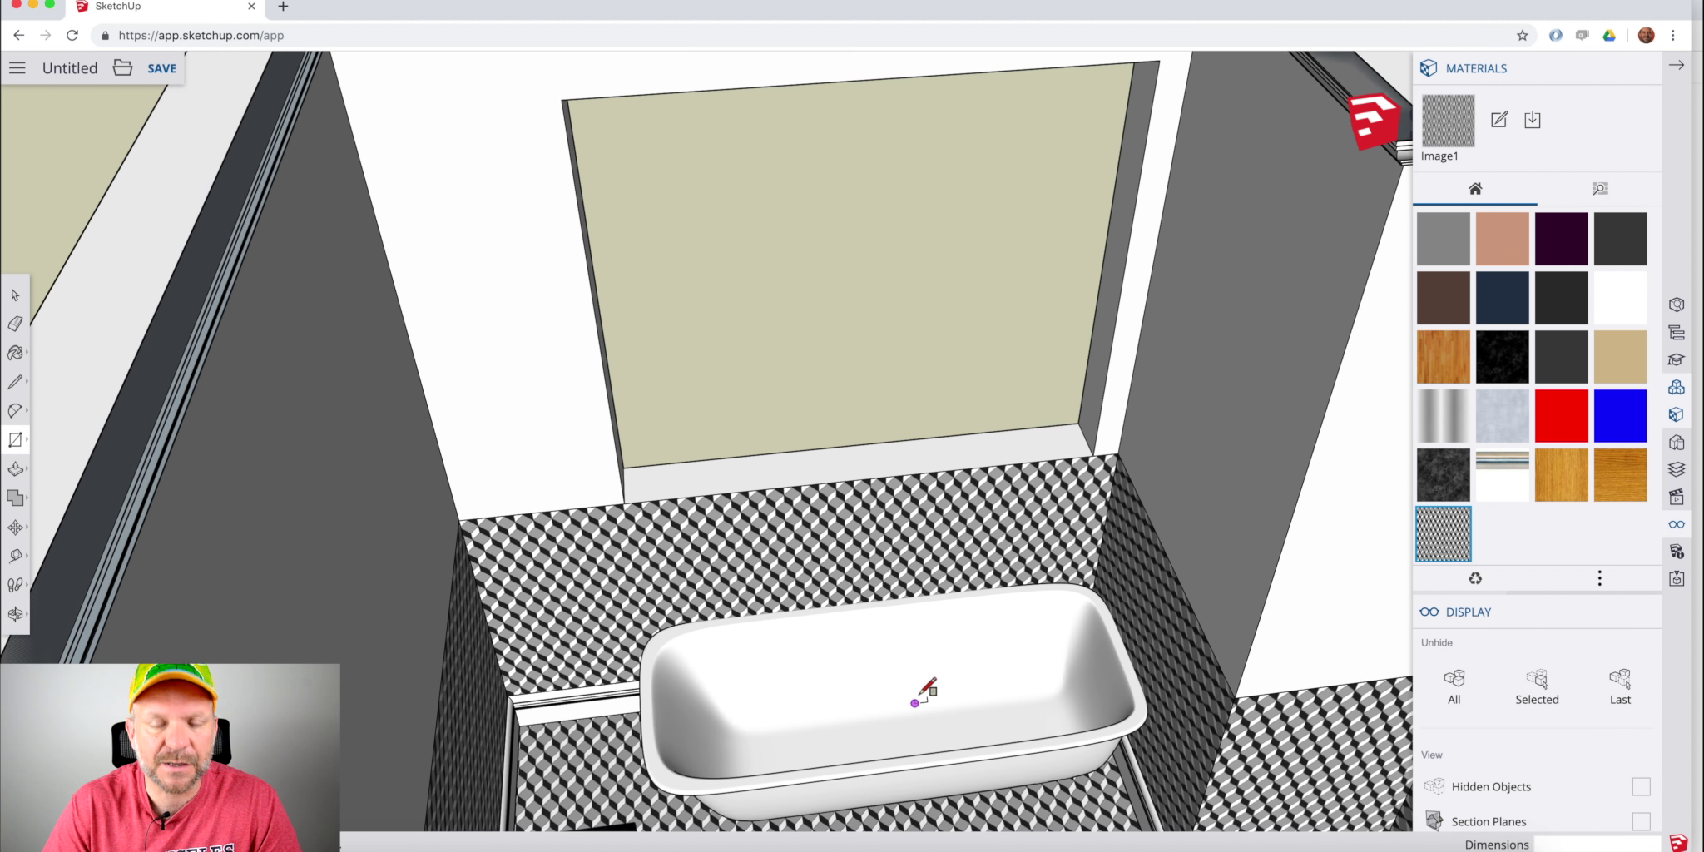
pyautogui.scroll(1, 832, 591)
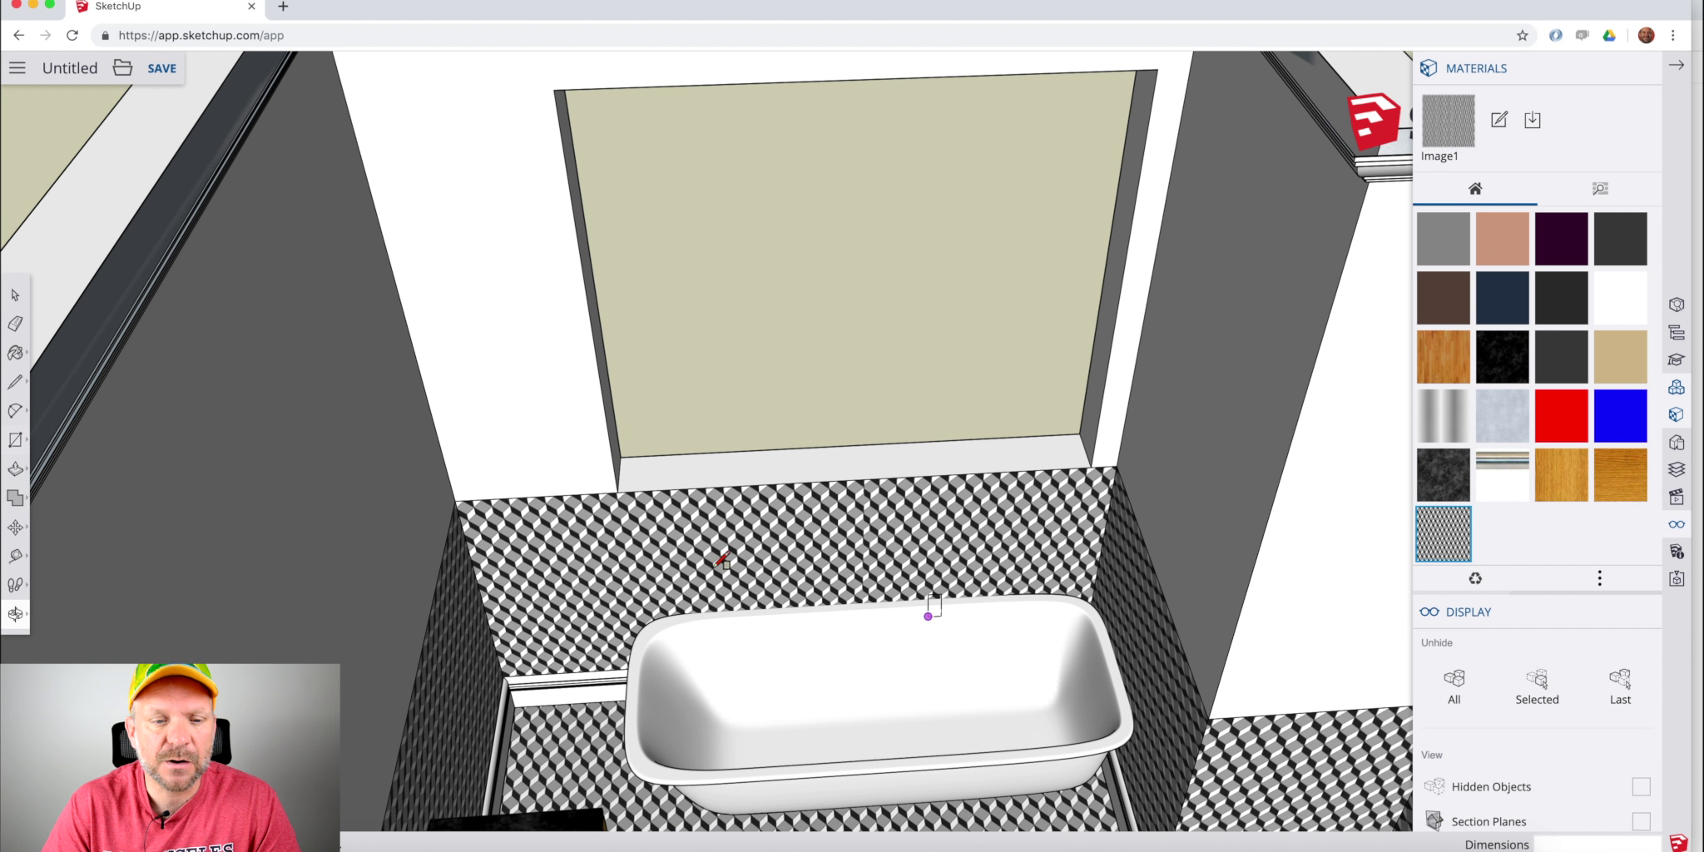
pyautogui.press('r')
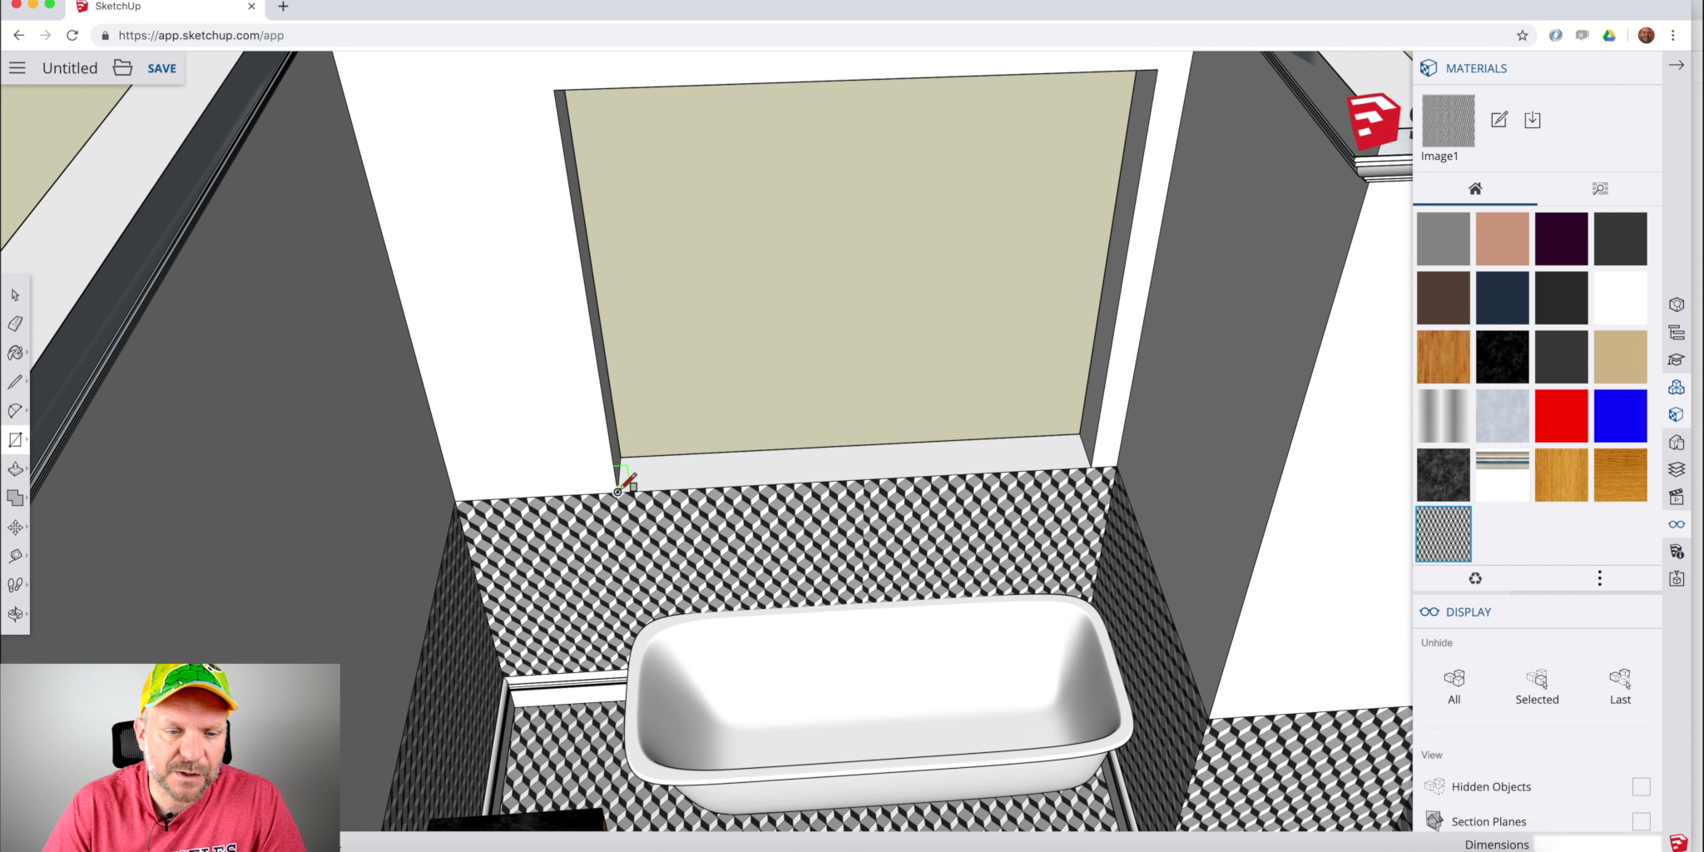
pyautogui.click(617, 492)
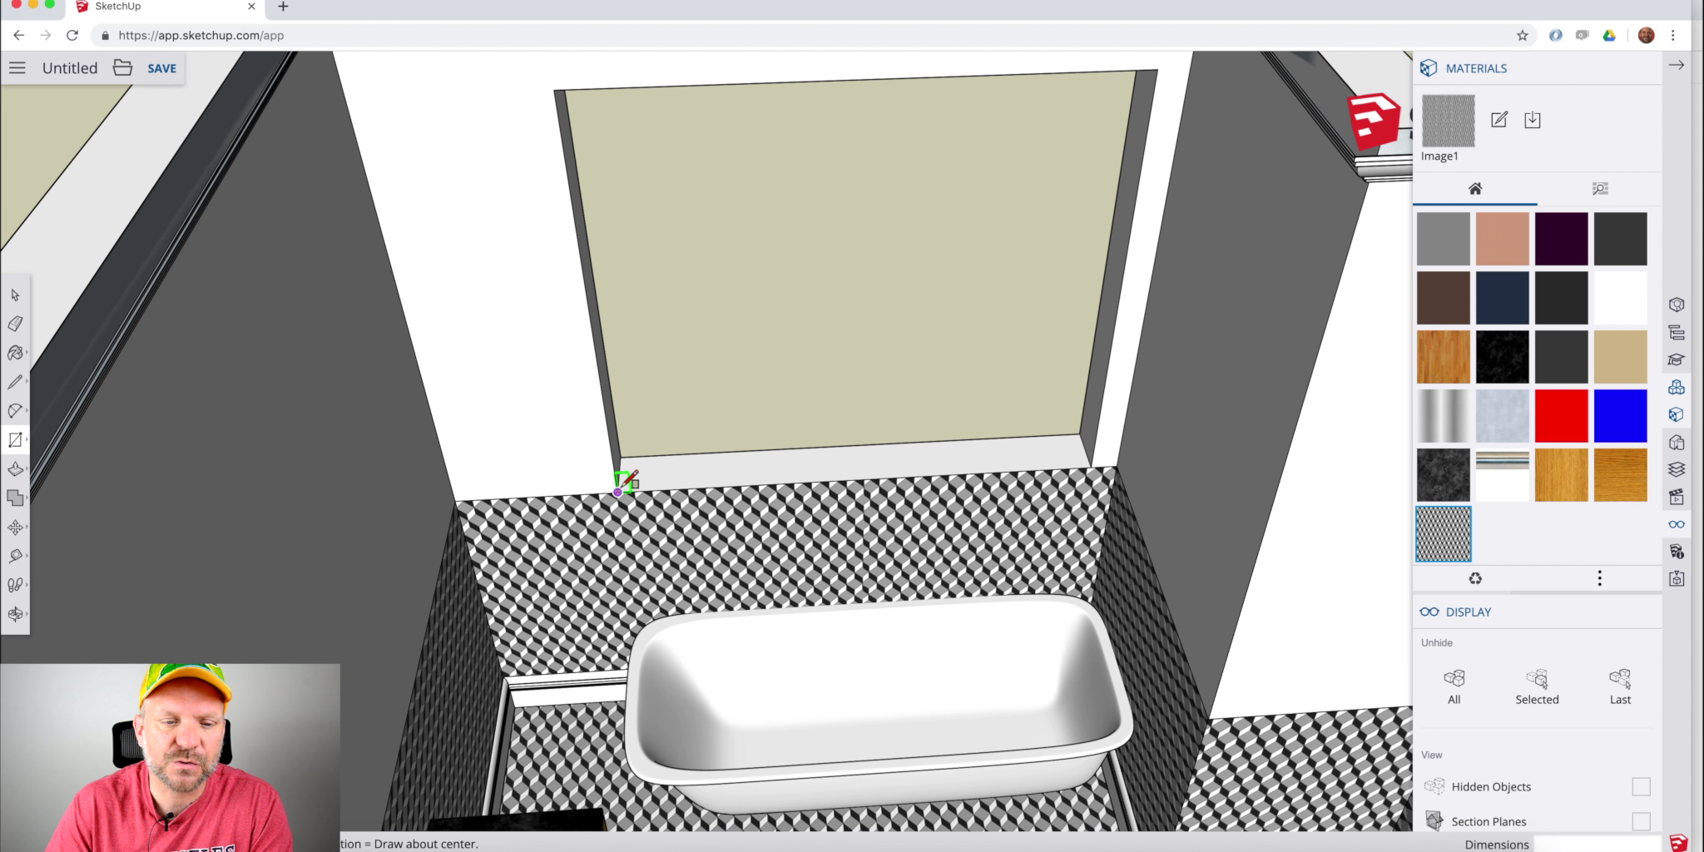
pyautogui.click(1158, 68)
pyautogui.moveTo(1020, 240); pyautogui.dragTo(747, 416, button='middle')
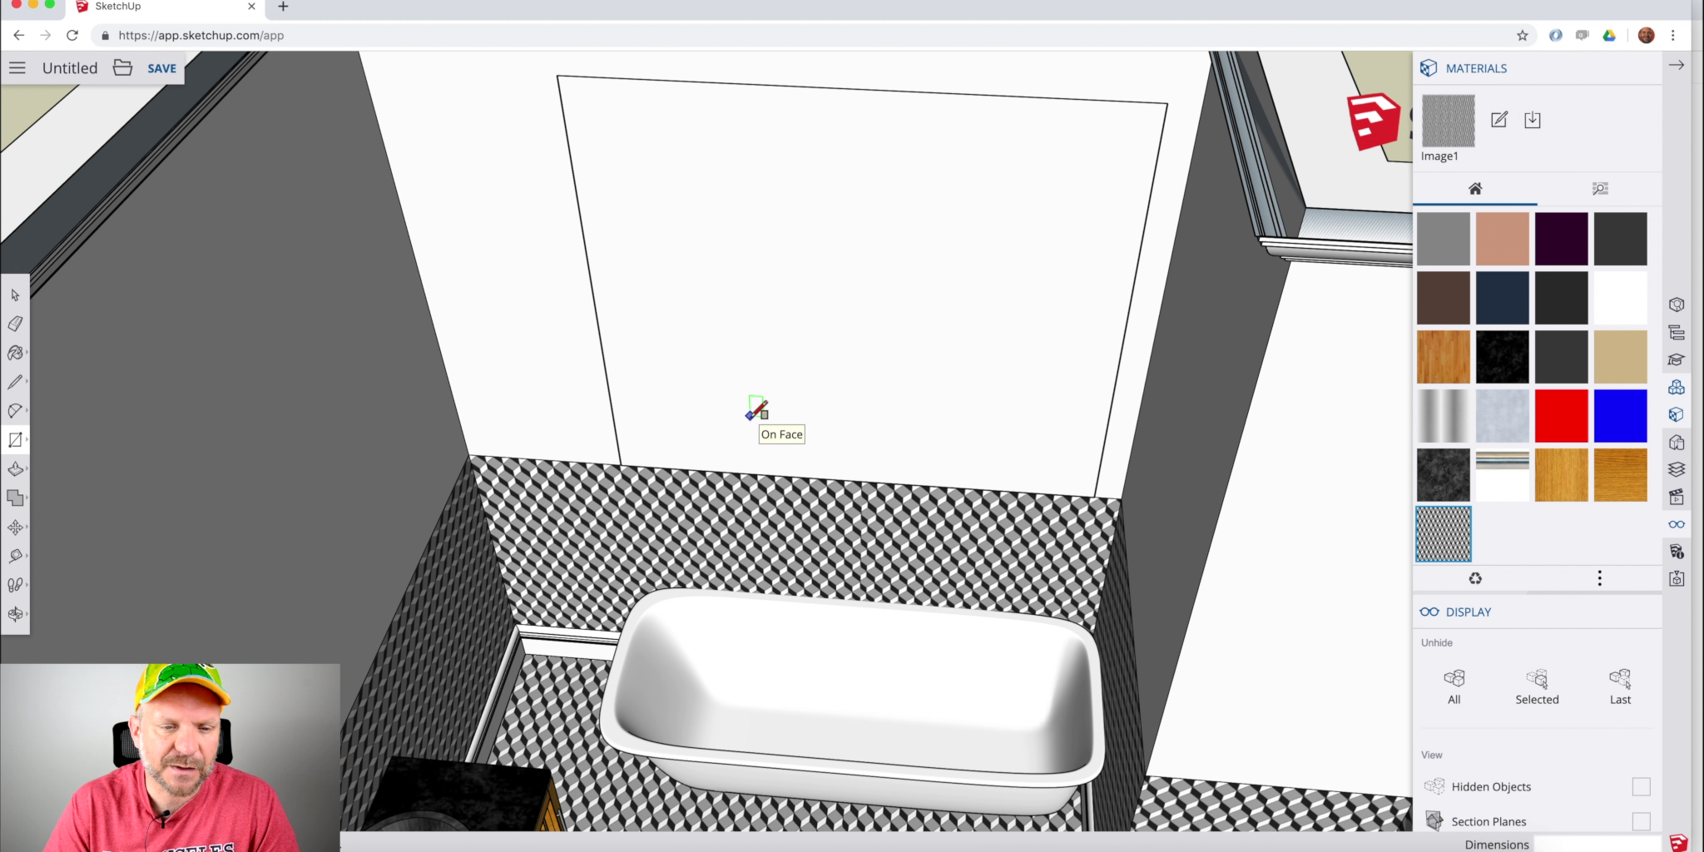
# Offset the window rectangle inwards by about 6.2 cm and delete its inner face to leave a frame.
pyautogui.press('f')
pyautogui.click(602, 348)
pyautogui.click(624, 353)
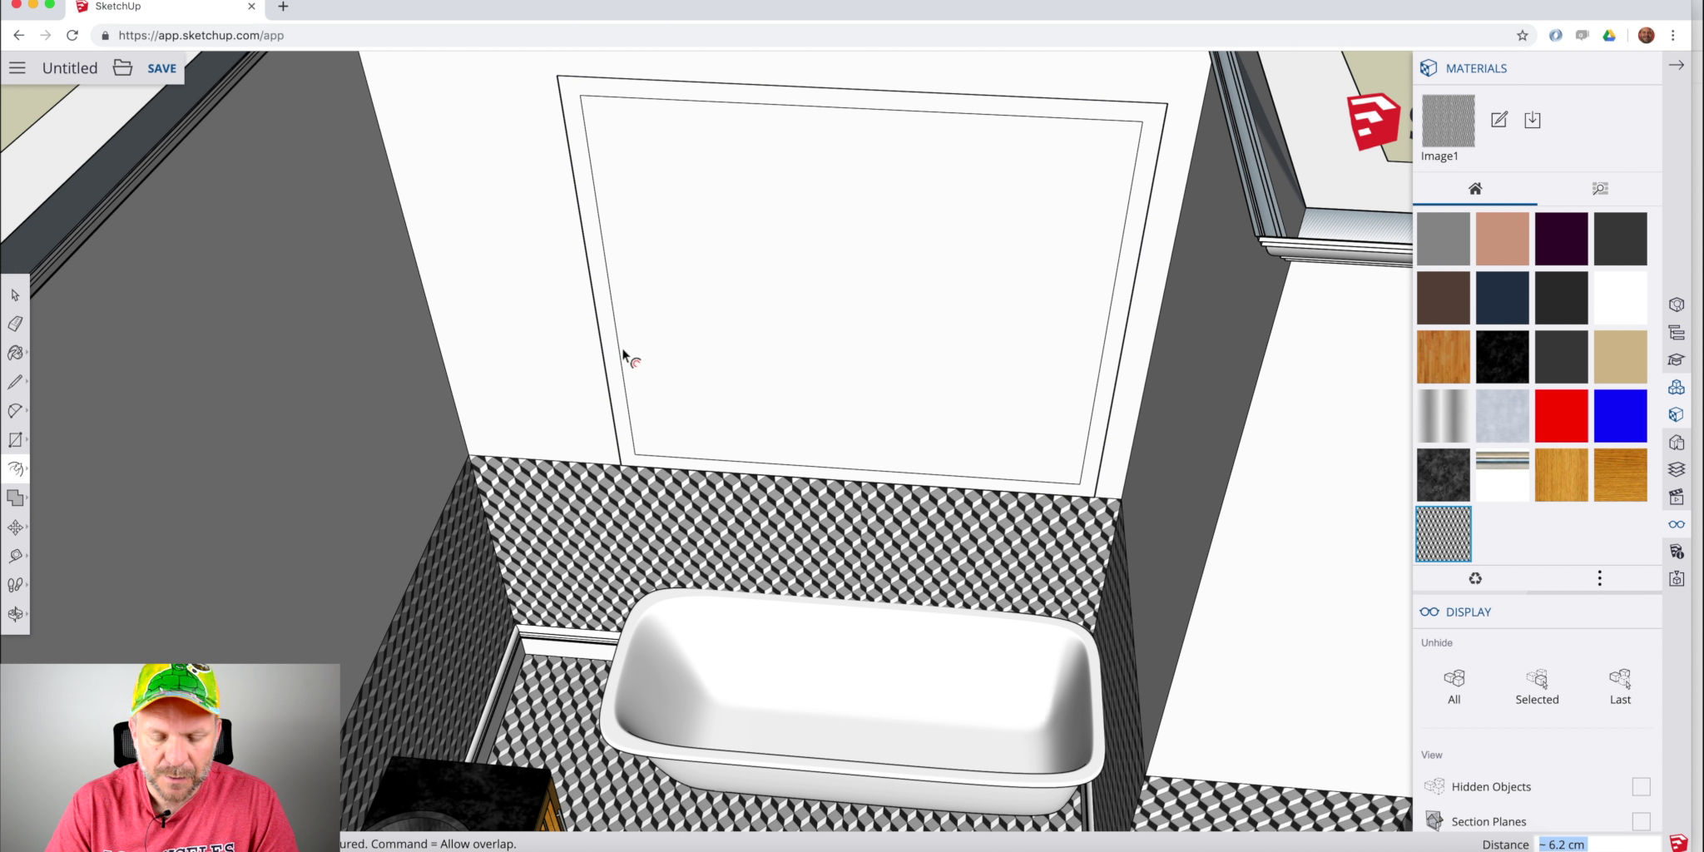
pyautogui.press('space')
pyautogui.click(721, 376)
pyautogui.press('Delete')
pyautogui.scroll(5, 625, 456)
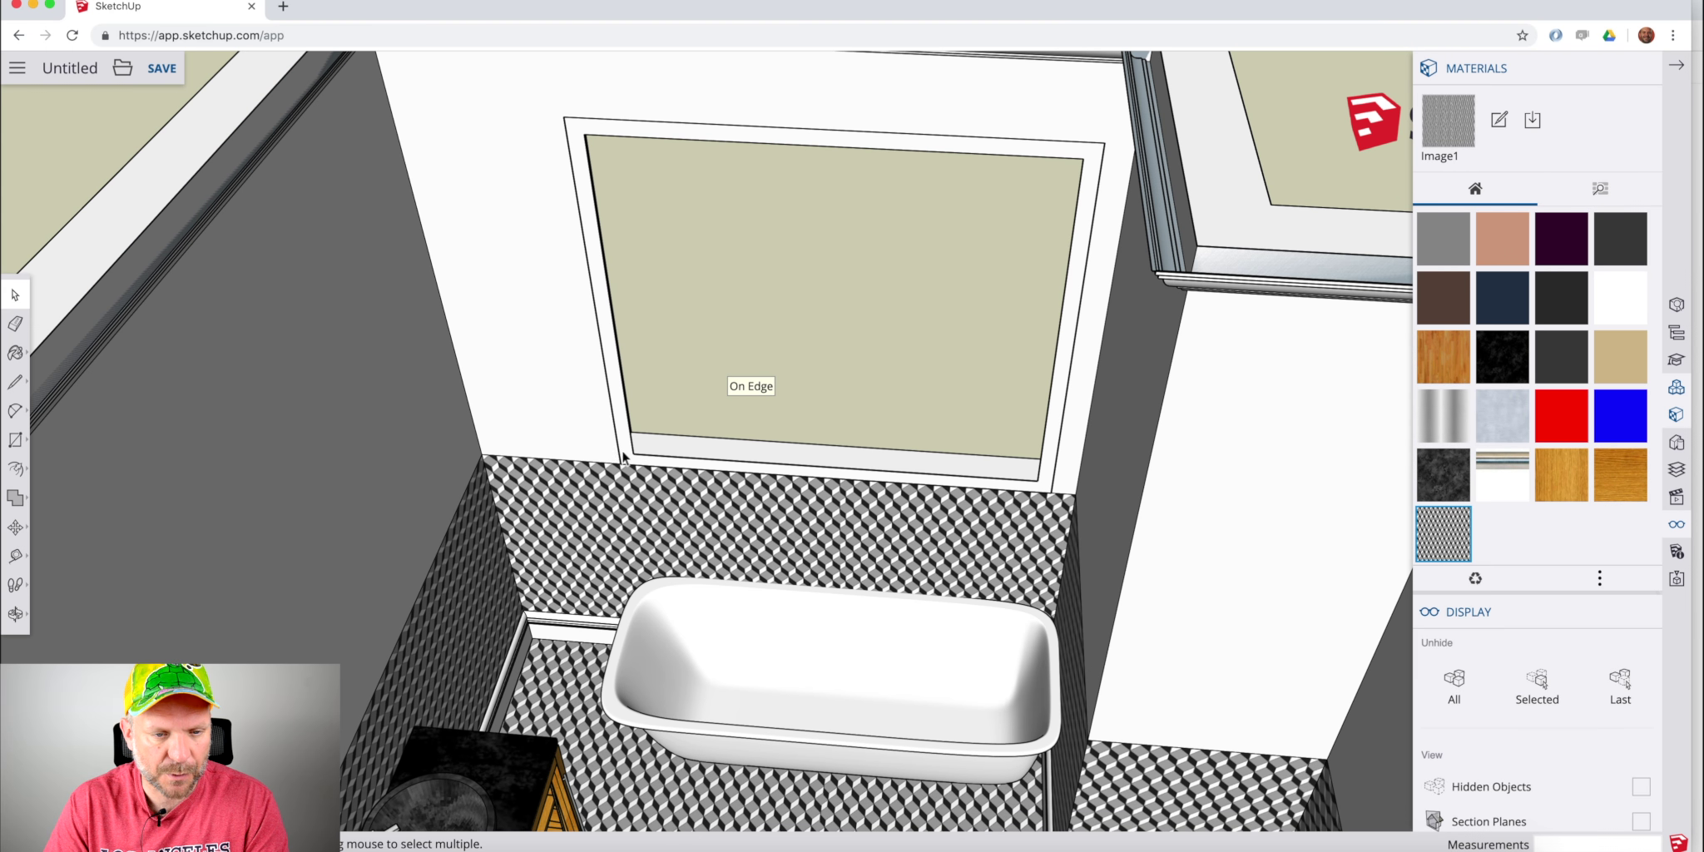
# Extrude the window frame with Push/Pull and make its connected geometry a group.
pyautogui.press('p')
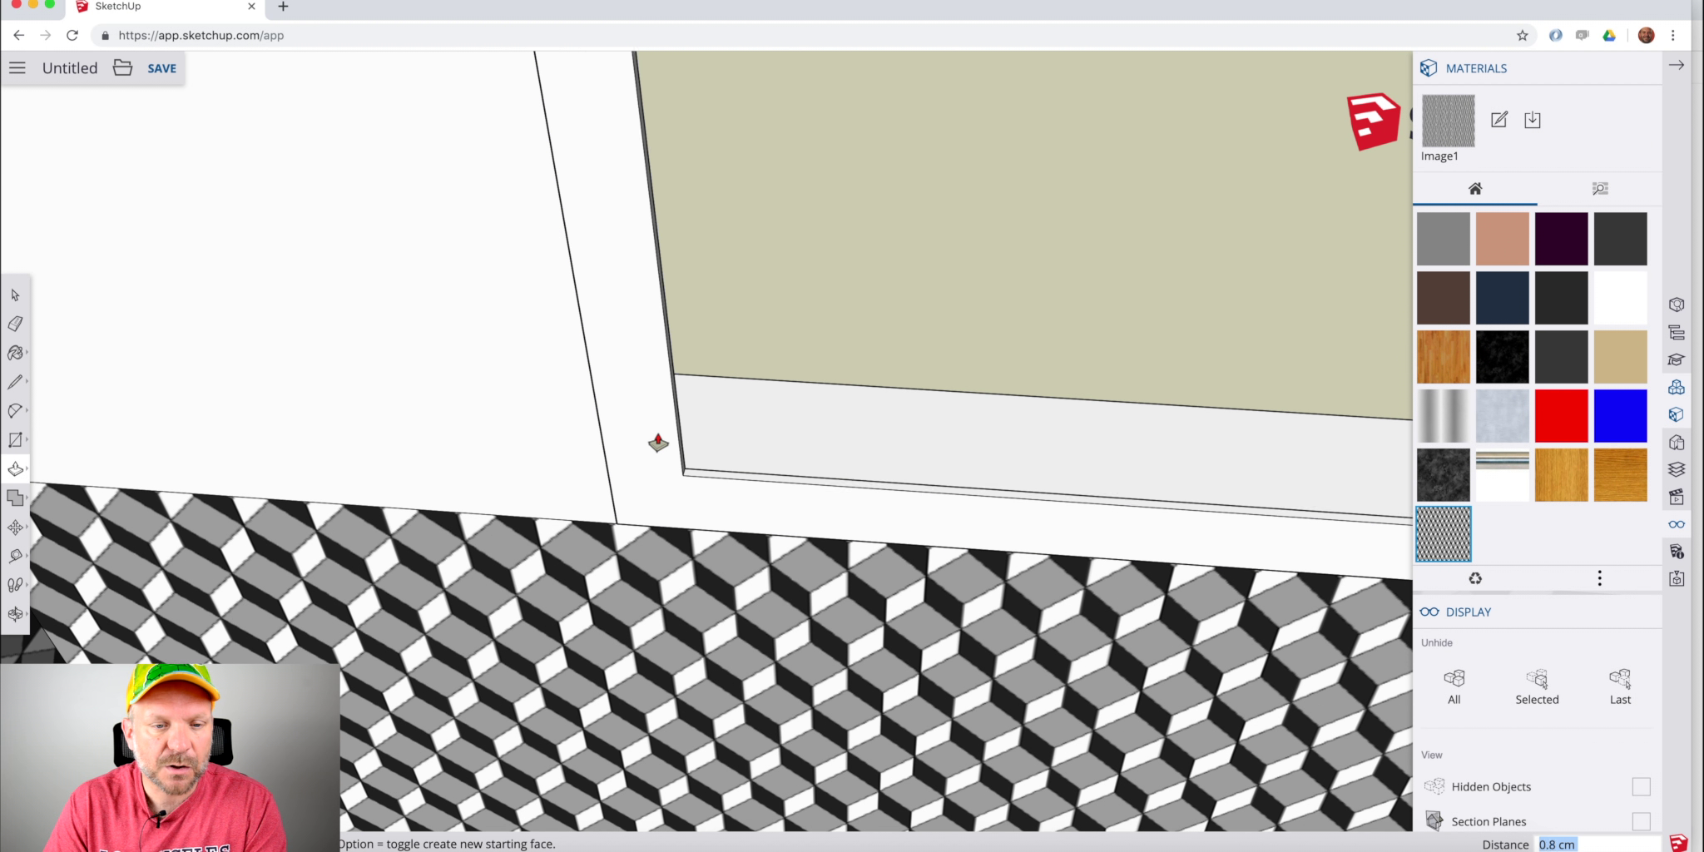
pyautogui.click(658, 441)
pyautogui.click(673, 424)
pyautogui.press('space')
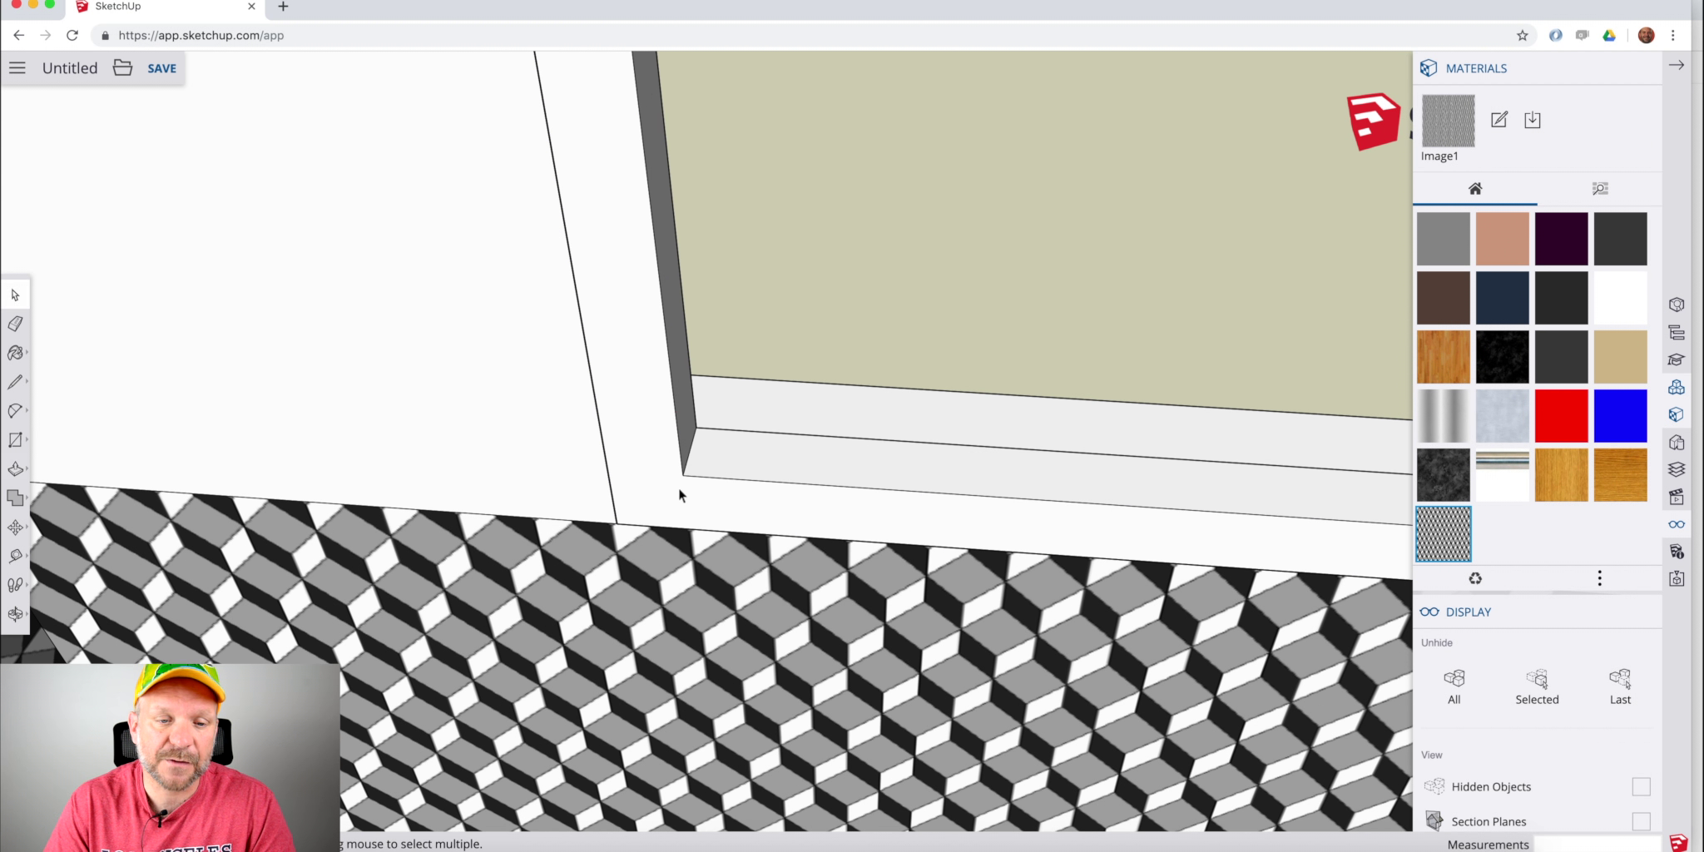
pyautogui.tripleClick(674, 500)
pyautogui.rightClick(674, 499)
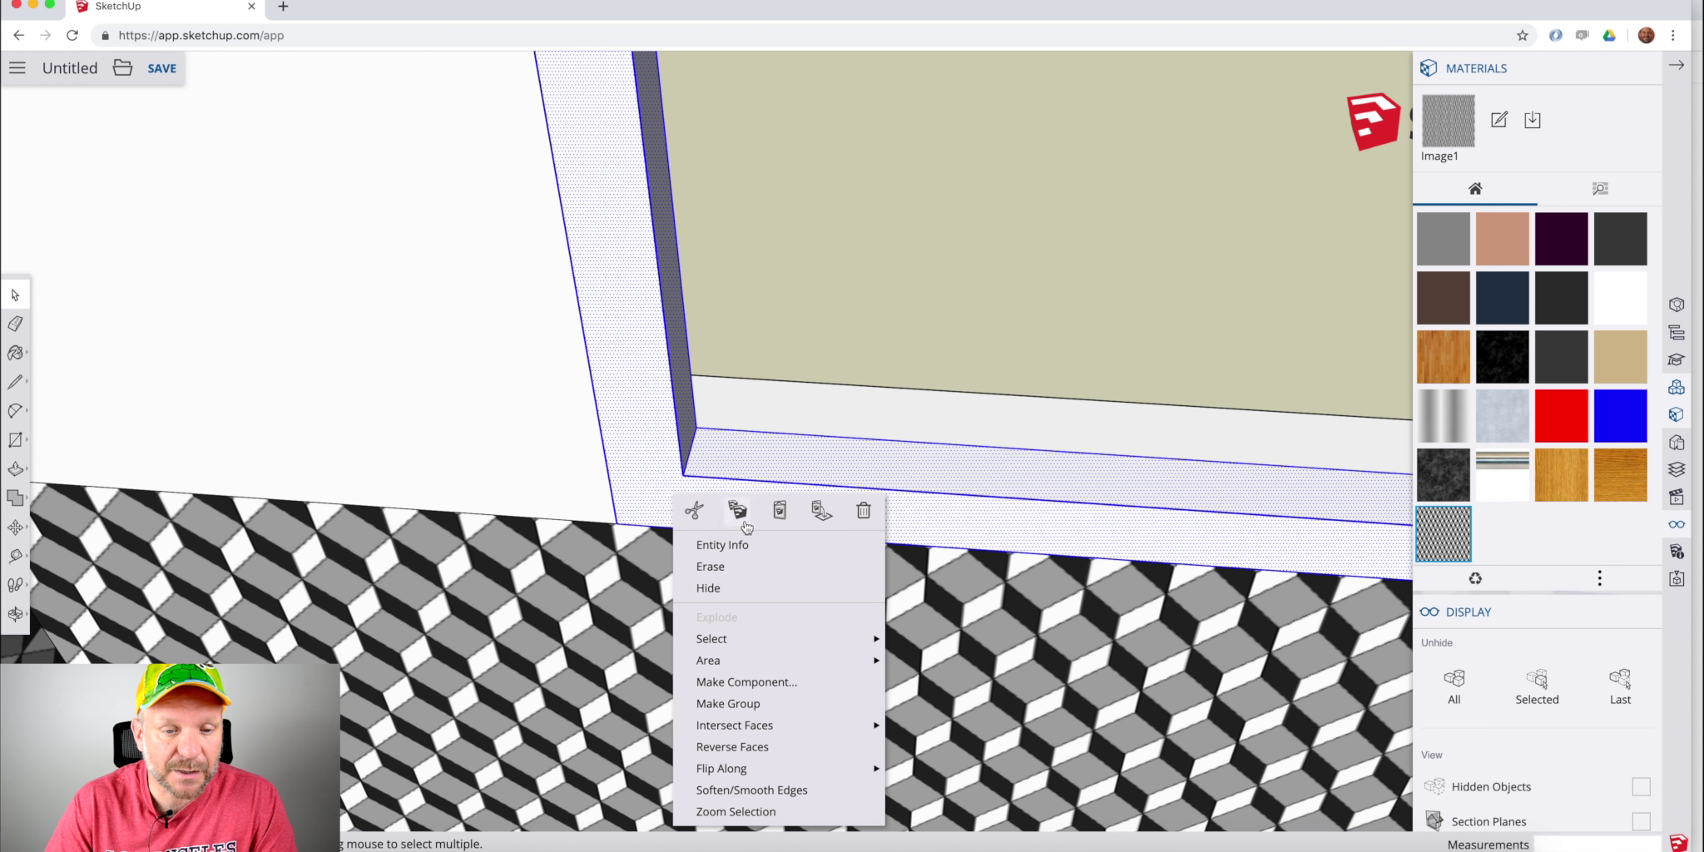
pyautogui.click(729, 704)
# Draw a rectangle of about 168 by 148 cm filling the window frame's inner opening from corner to corner.
pyautogui.moveTo(677, 531); pyautogui.dragTo(663, 586, button='middle')
pyautogui.press('r')
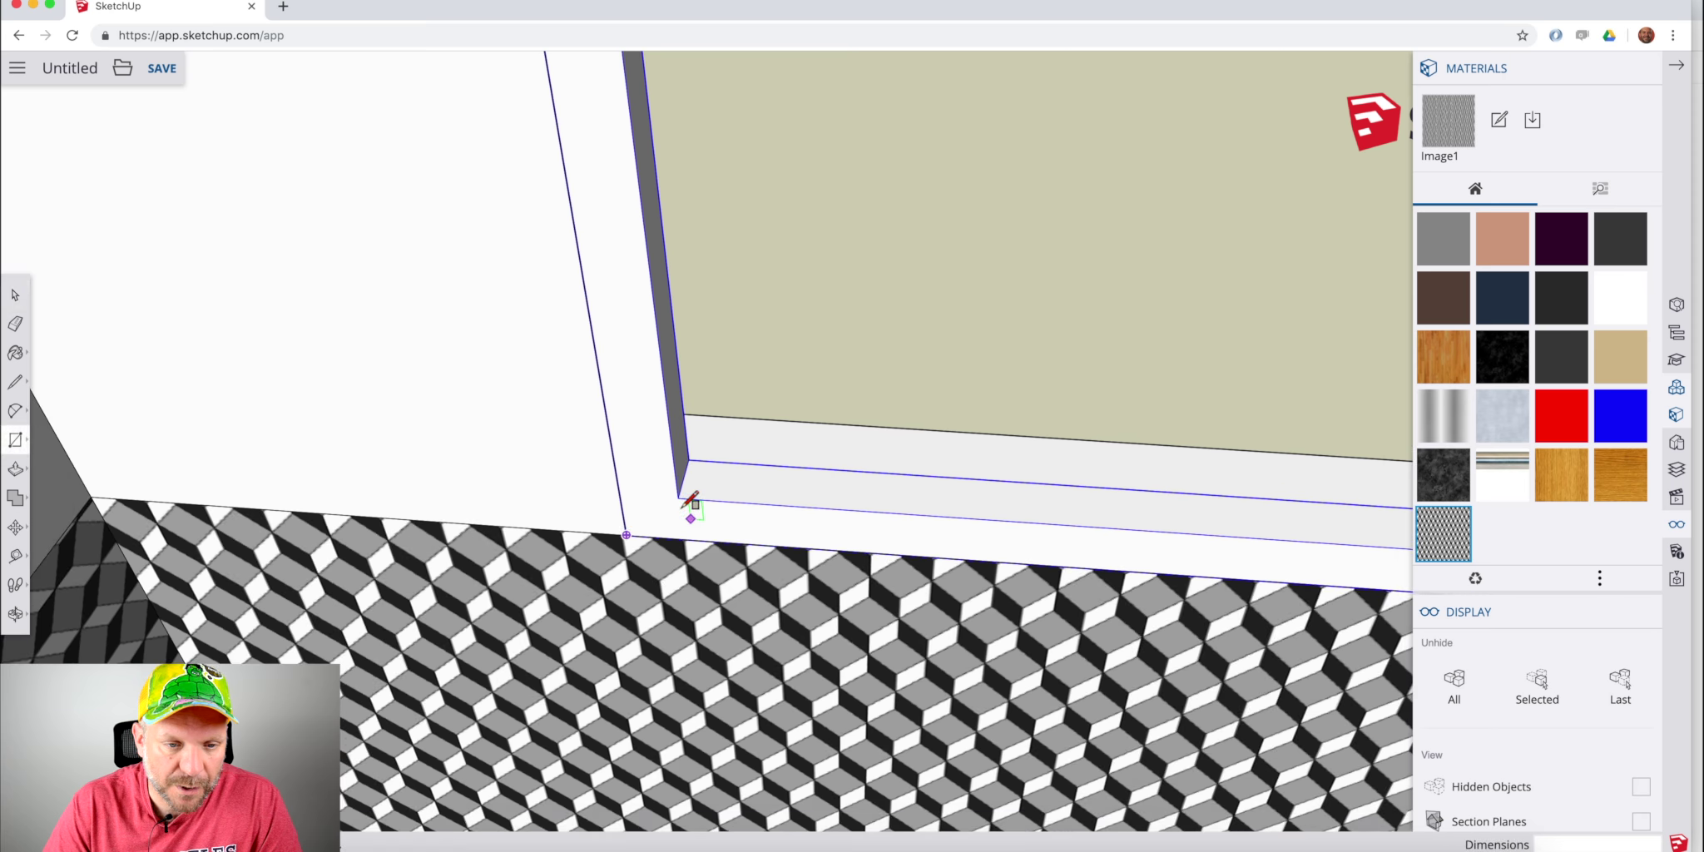
pyautogui.click(679, 498)
pyautogui.scroll(-8, 677, 504)
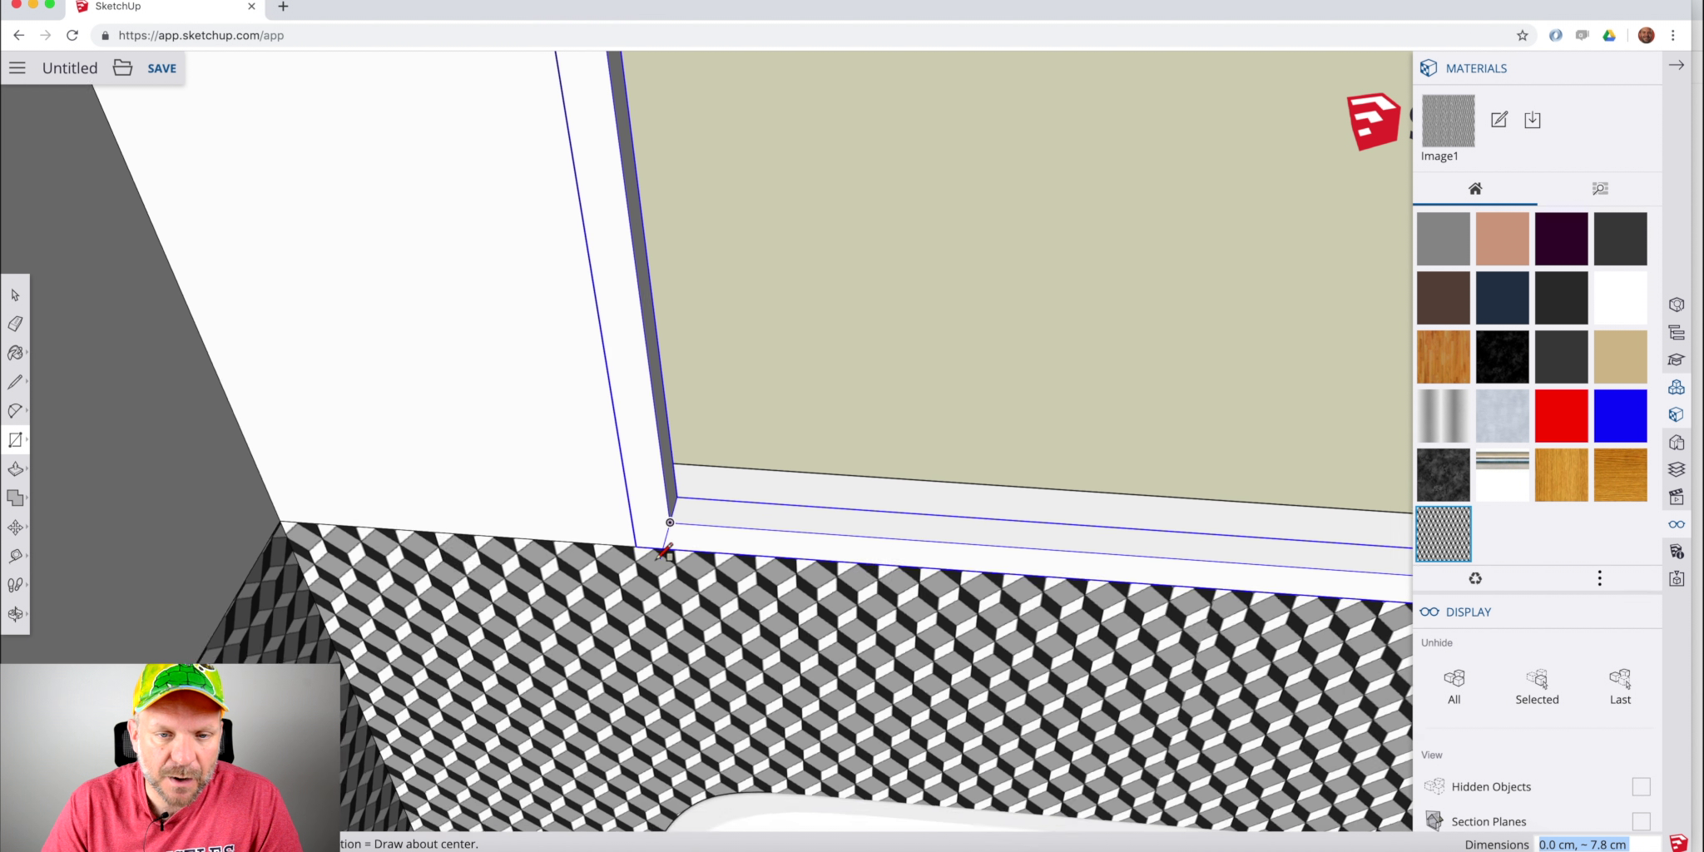
pyautogui.scroll(-5, 957, 391)
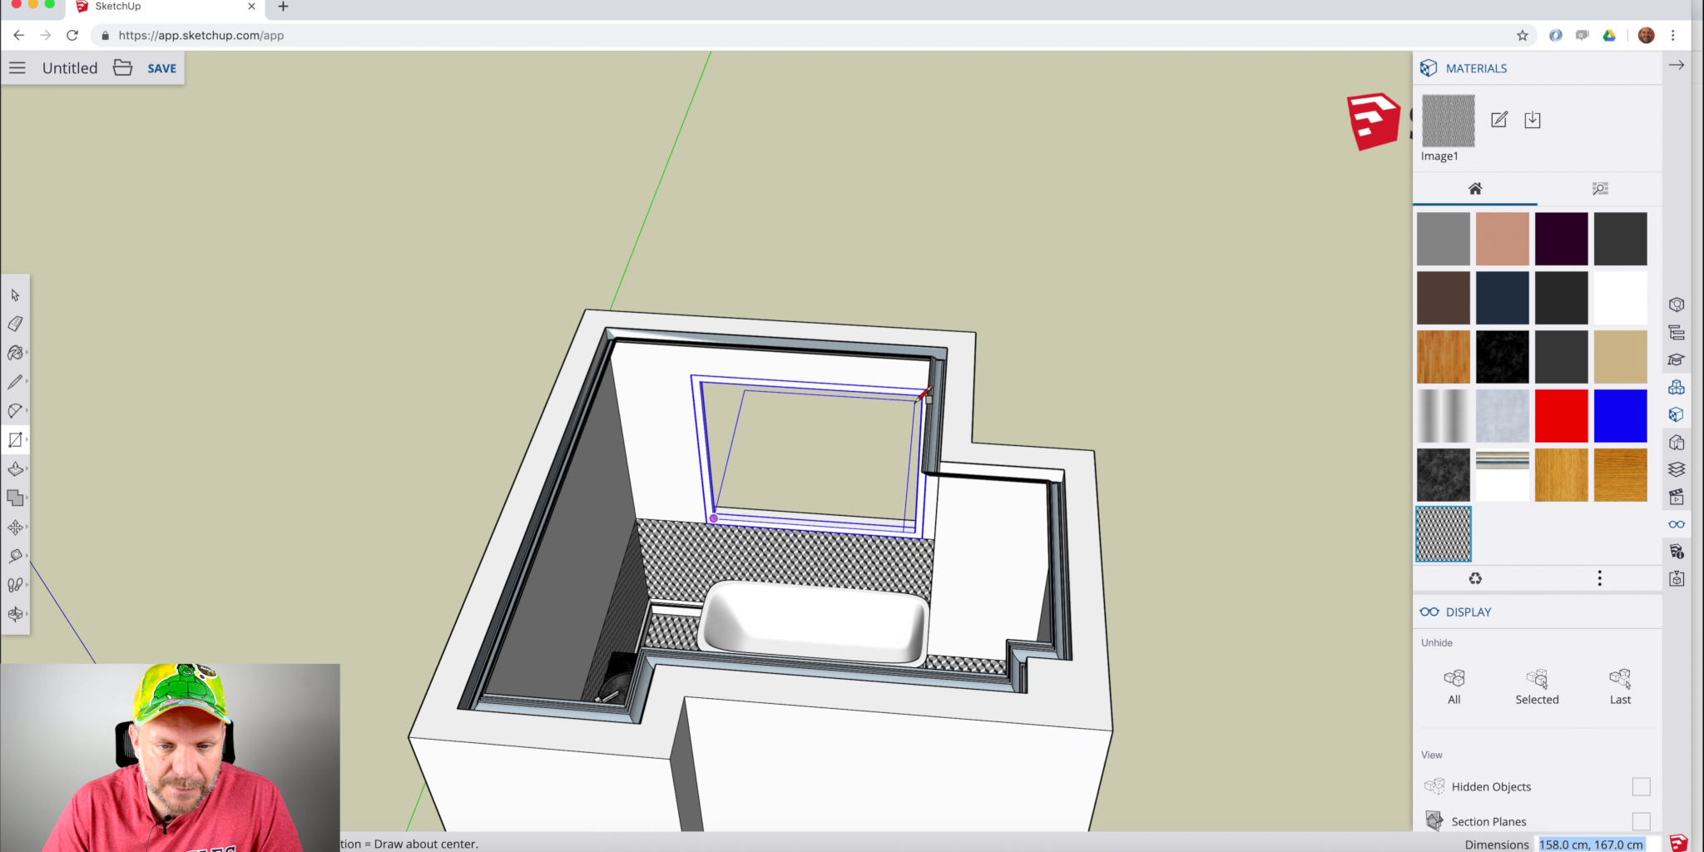
pyautogui.scroll(8, 924, 395)
pyautogui.scroll(3, 932, 383)
pyautogui.click(945, 380)
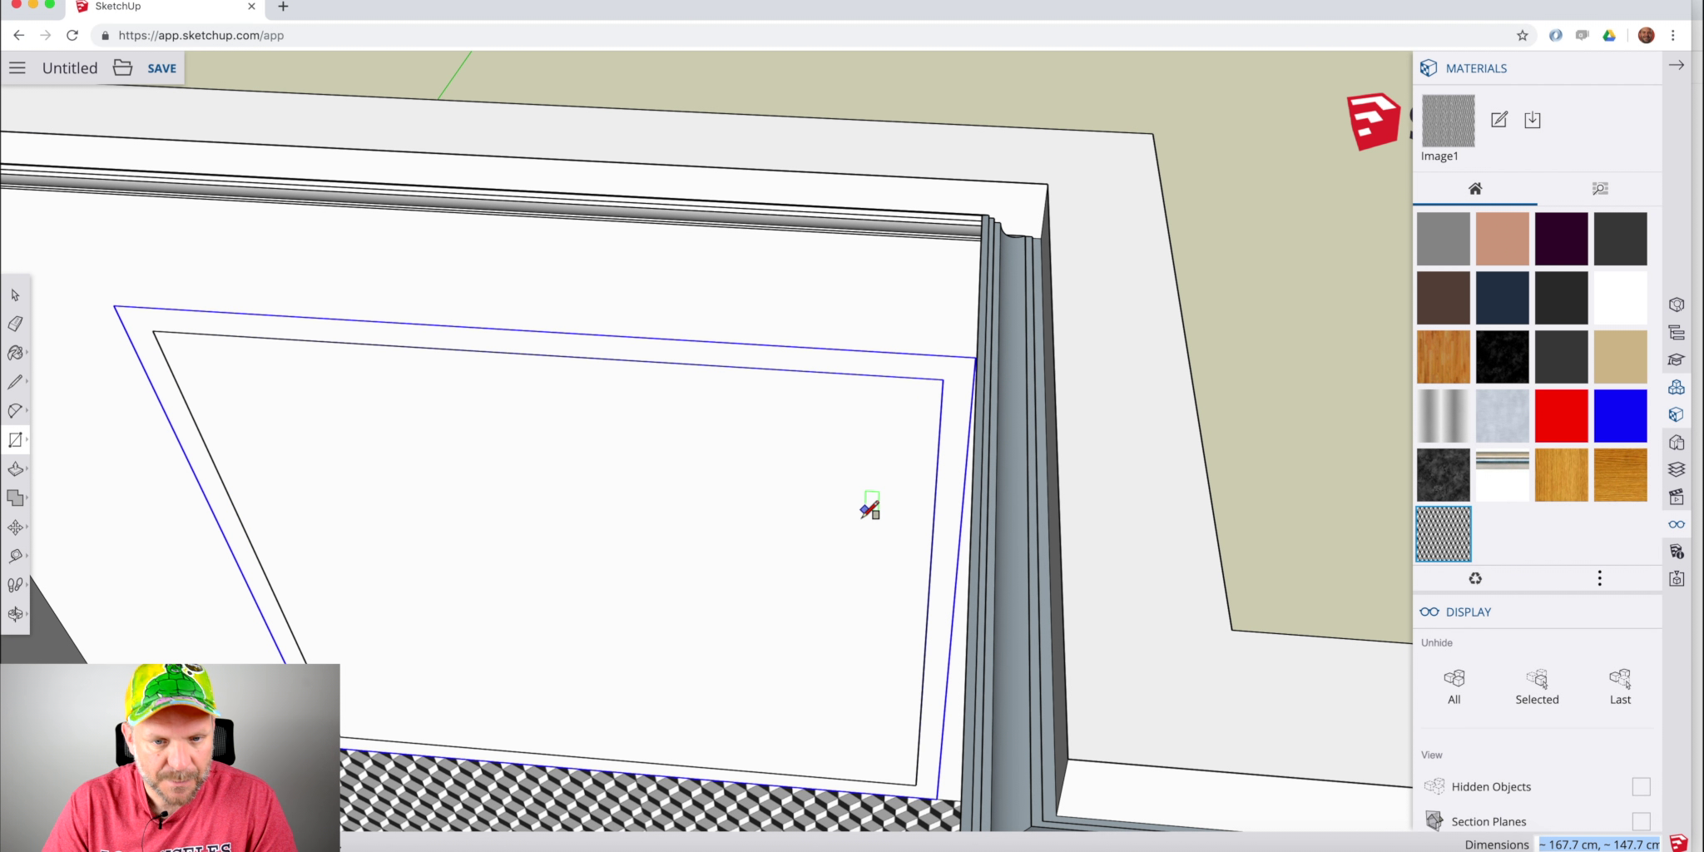
# Copy the inner rectangle's vertical side edge to the midpoint of its top edge and select one resulting half face.
pyautogui.press('space')
pyautogui.press('m')
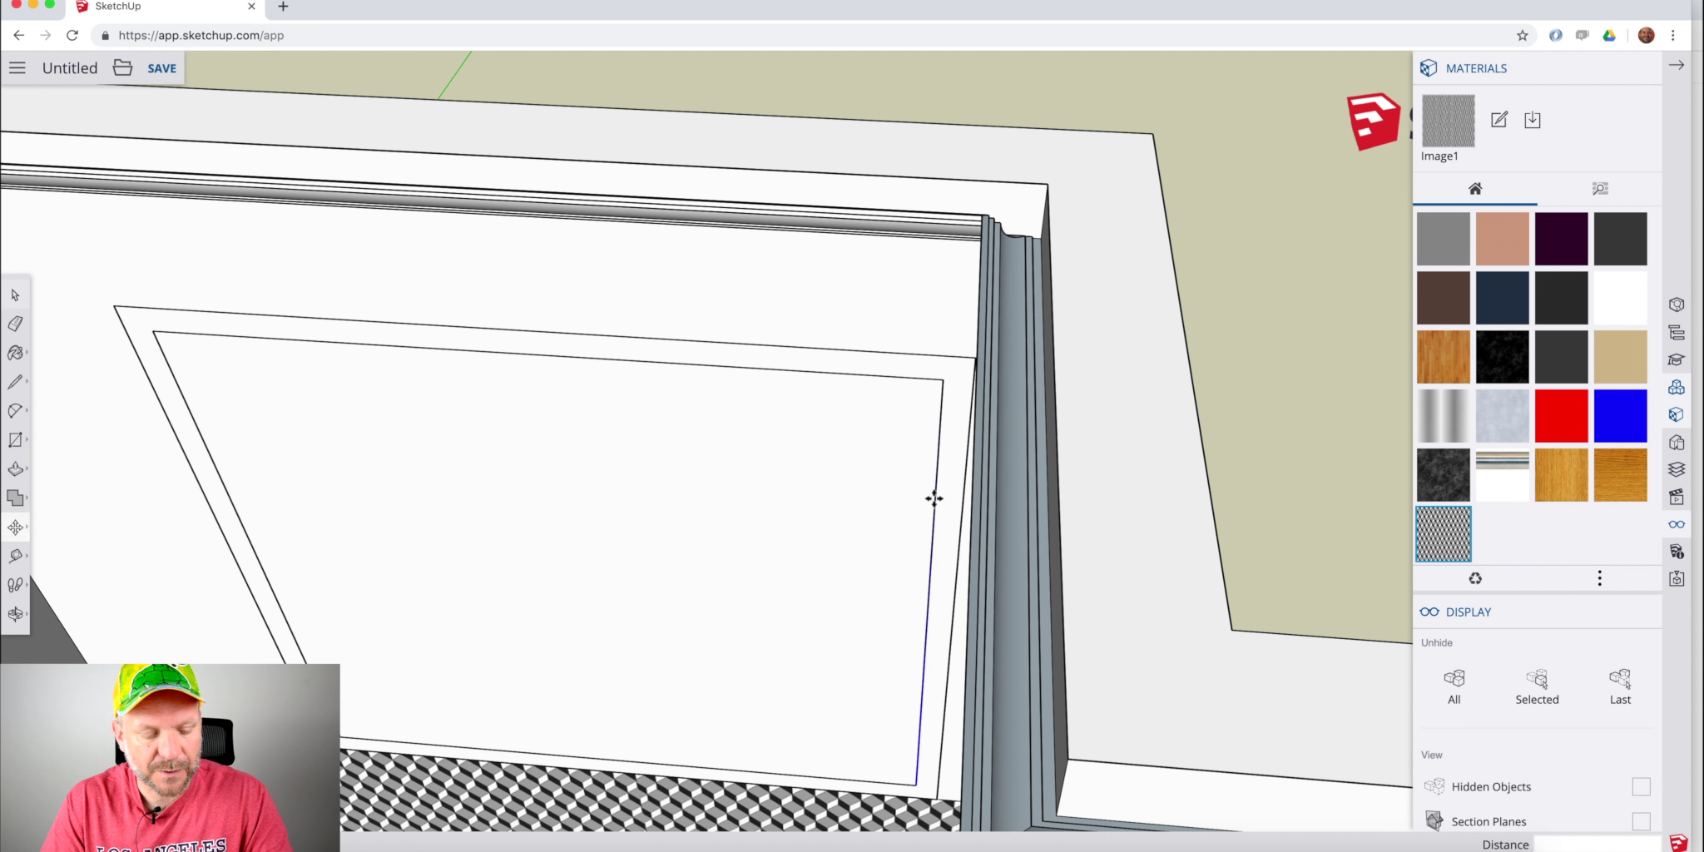
pyautogui.click(943, 381)
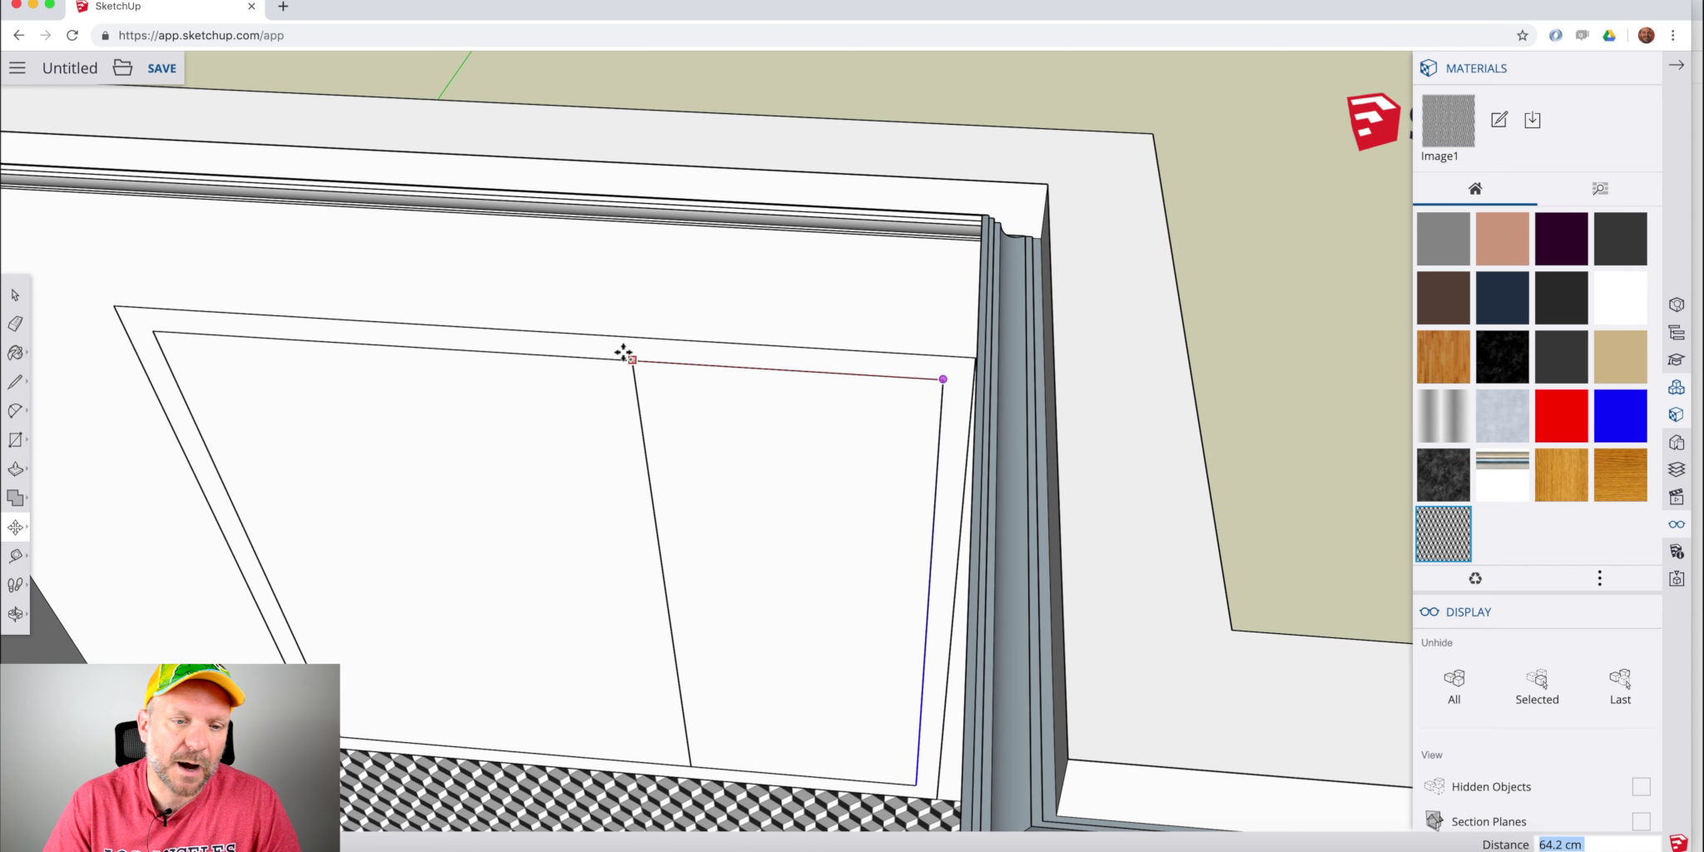
pyautogui.click(540, 356)
pyautogui.press('space')
pyautogui.click(525, 483)
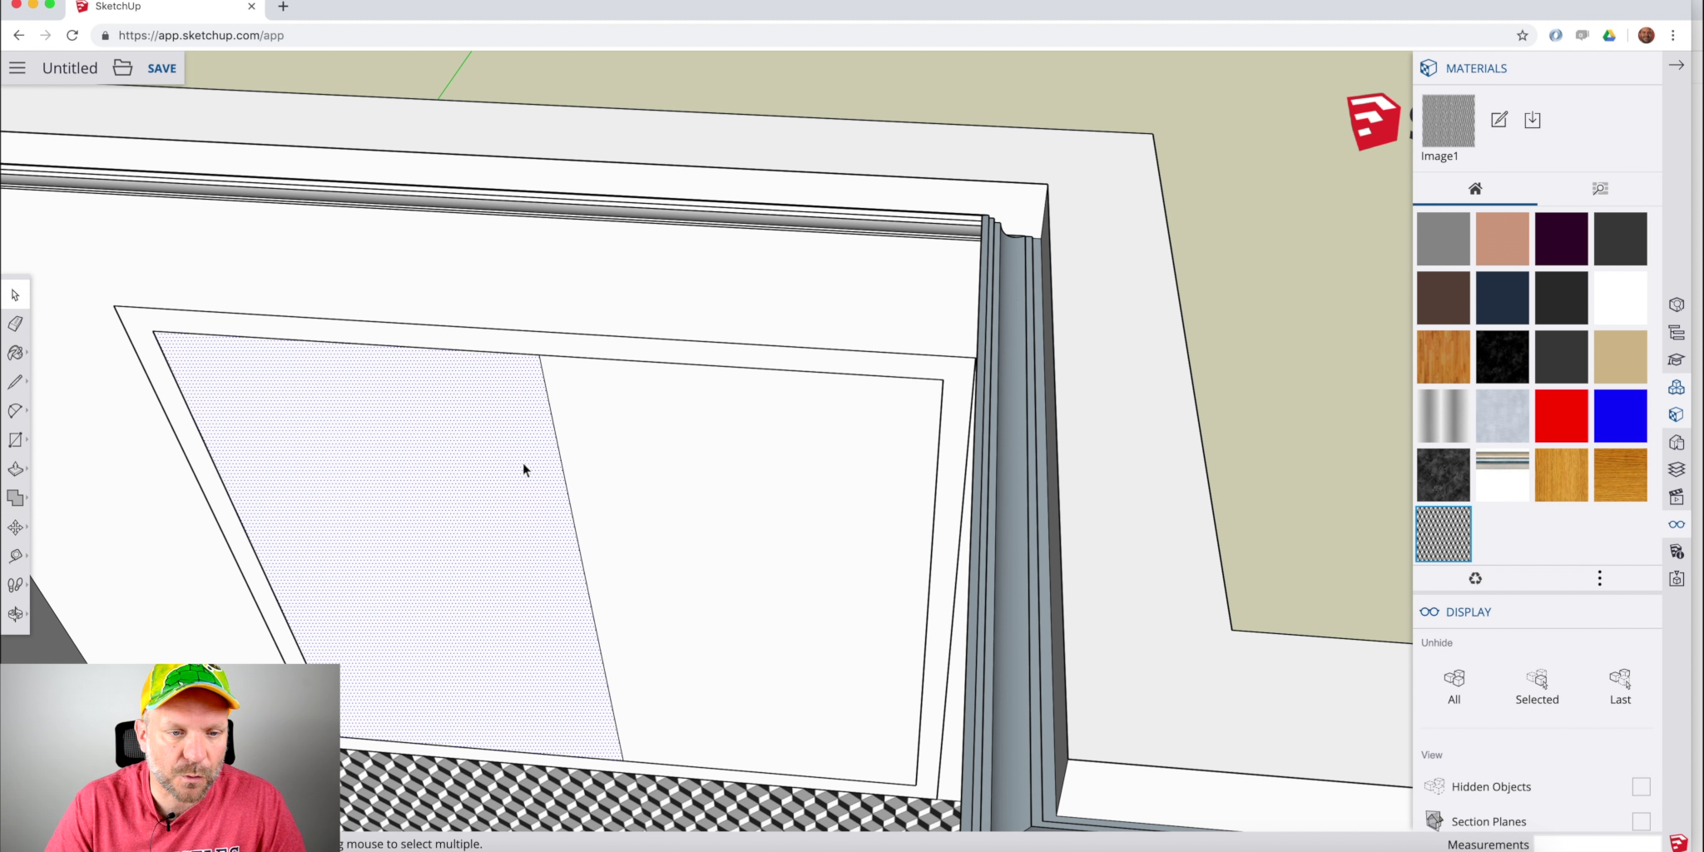
# Offset the left half face of the window inwards and delete its inner face to leave a sash outline.
pyautogui.keyDown('shift'); pyautogui.moveTo(633, 496); pyautogui.dragTo(726, 480, button='middle'); pyautogui.keyUp('shift')
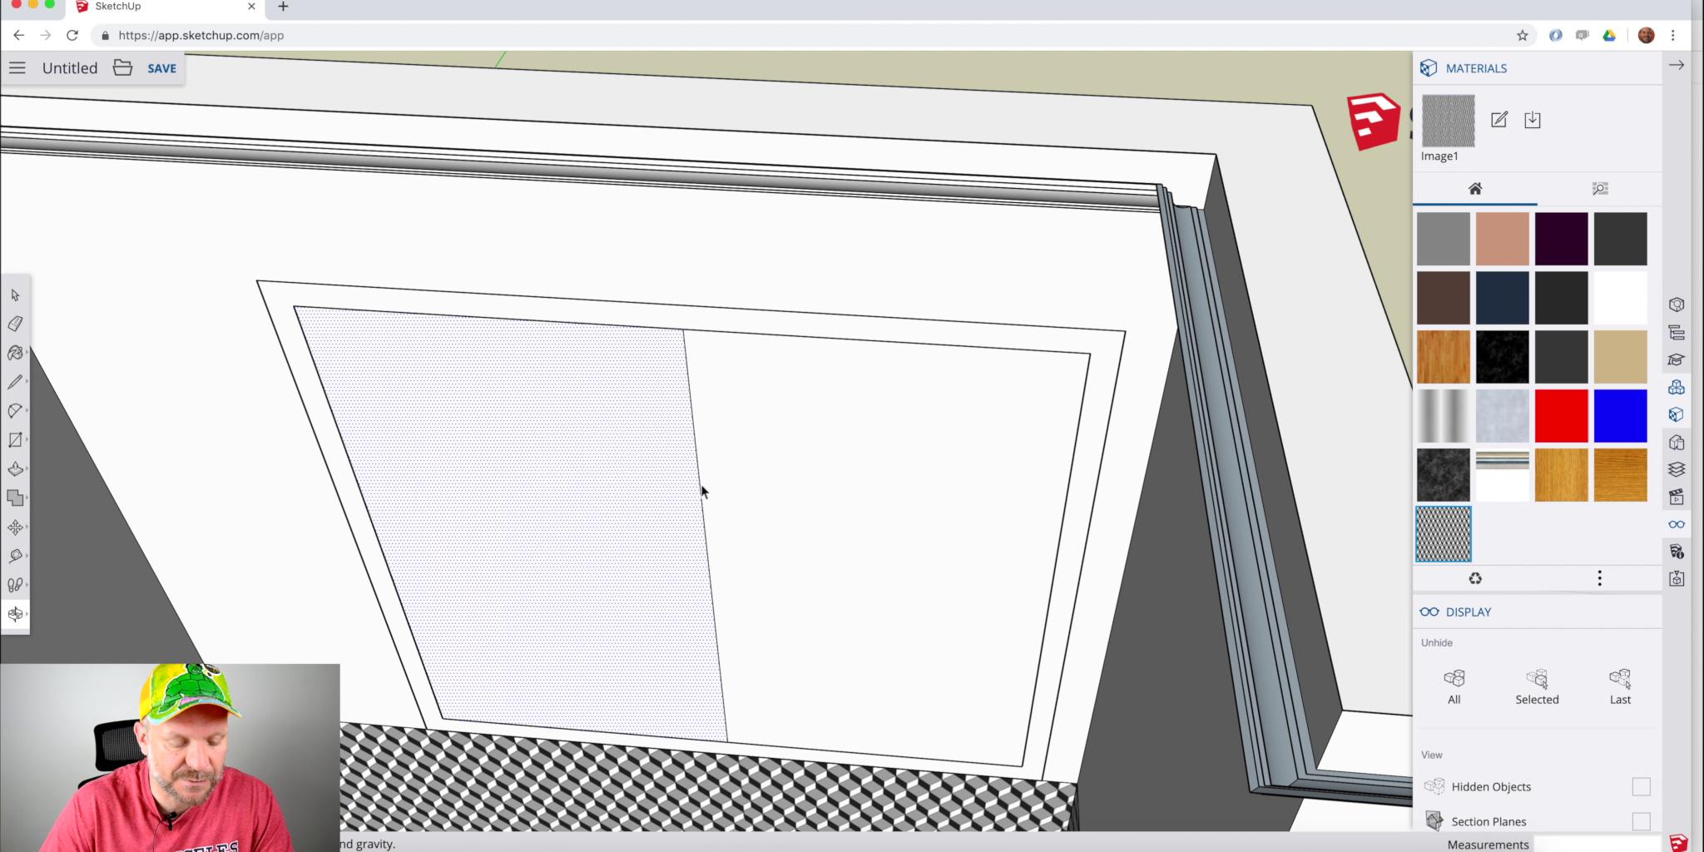
pyautogui.press('f')
pyautogui.click(373, 458)
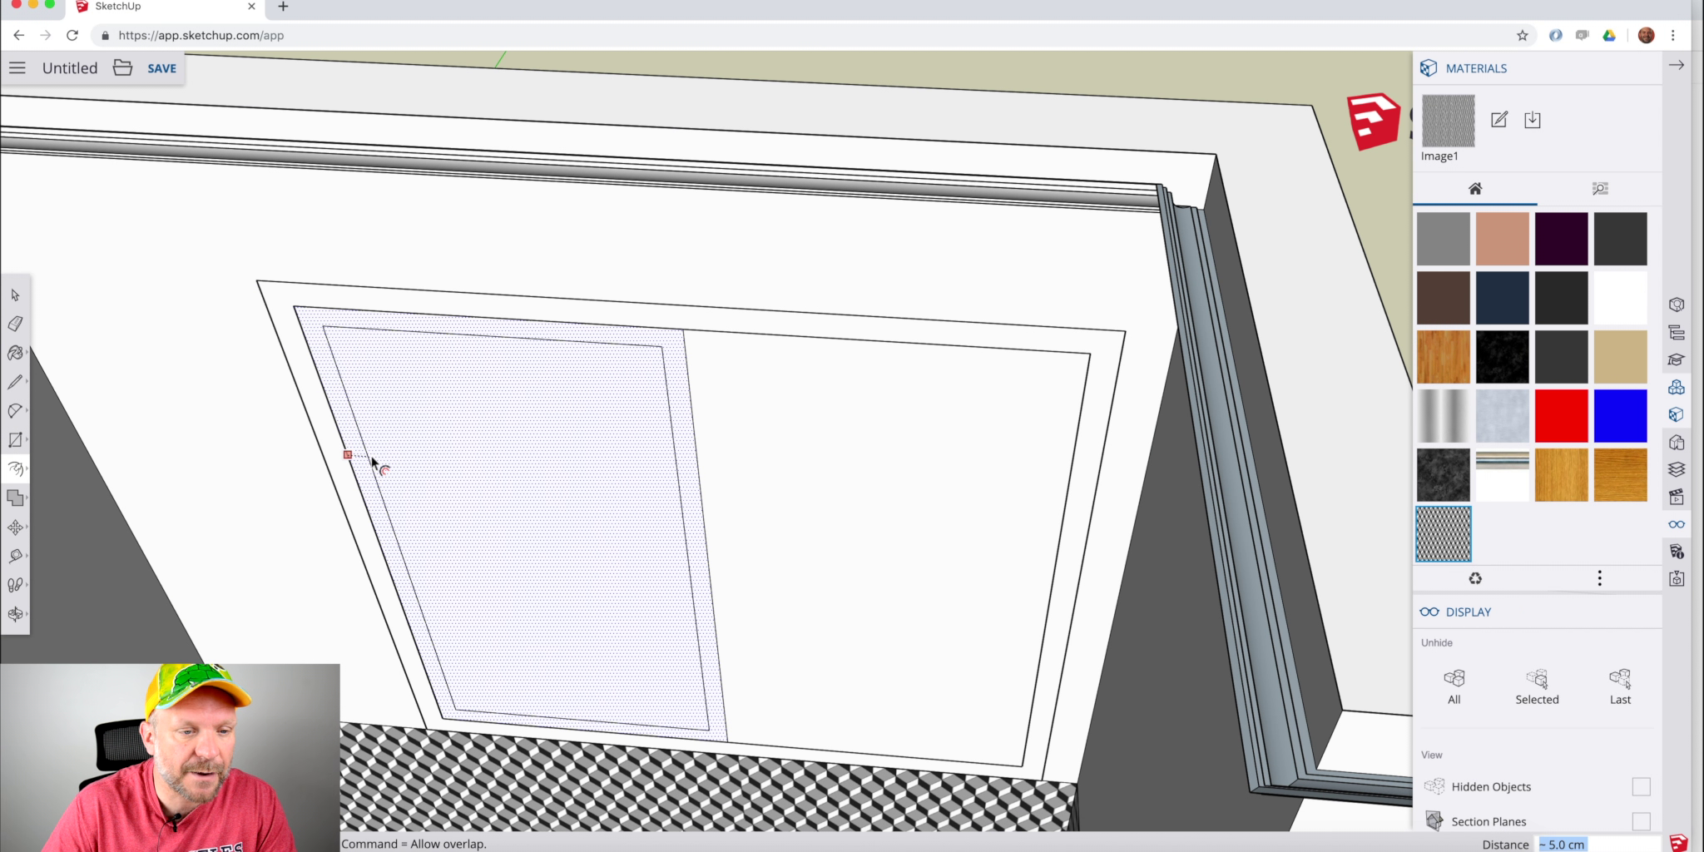
pyautogui.press('space')
pyautogui.click(570, 530)
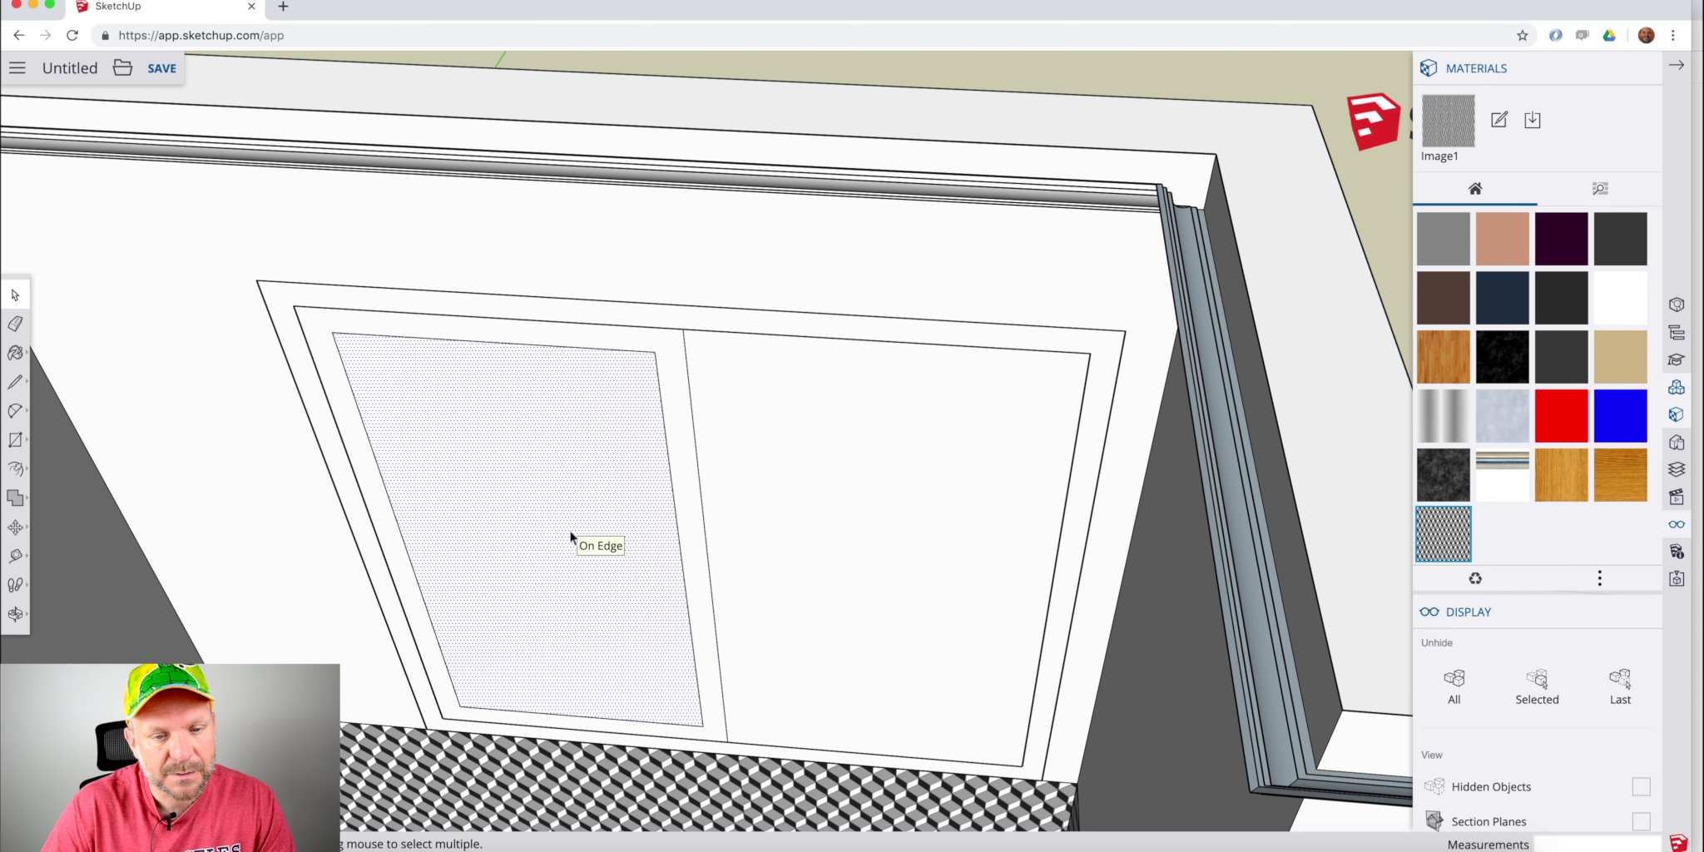
pyautogui.press('Delete')
# Group the left sash outline and extrude it 6 cm with Push/Pull inside the group.
pyautogui.click(850, 571)
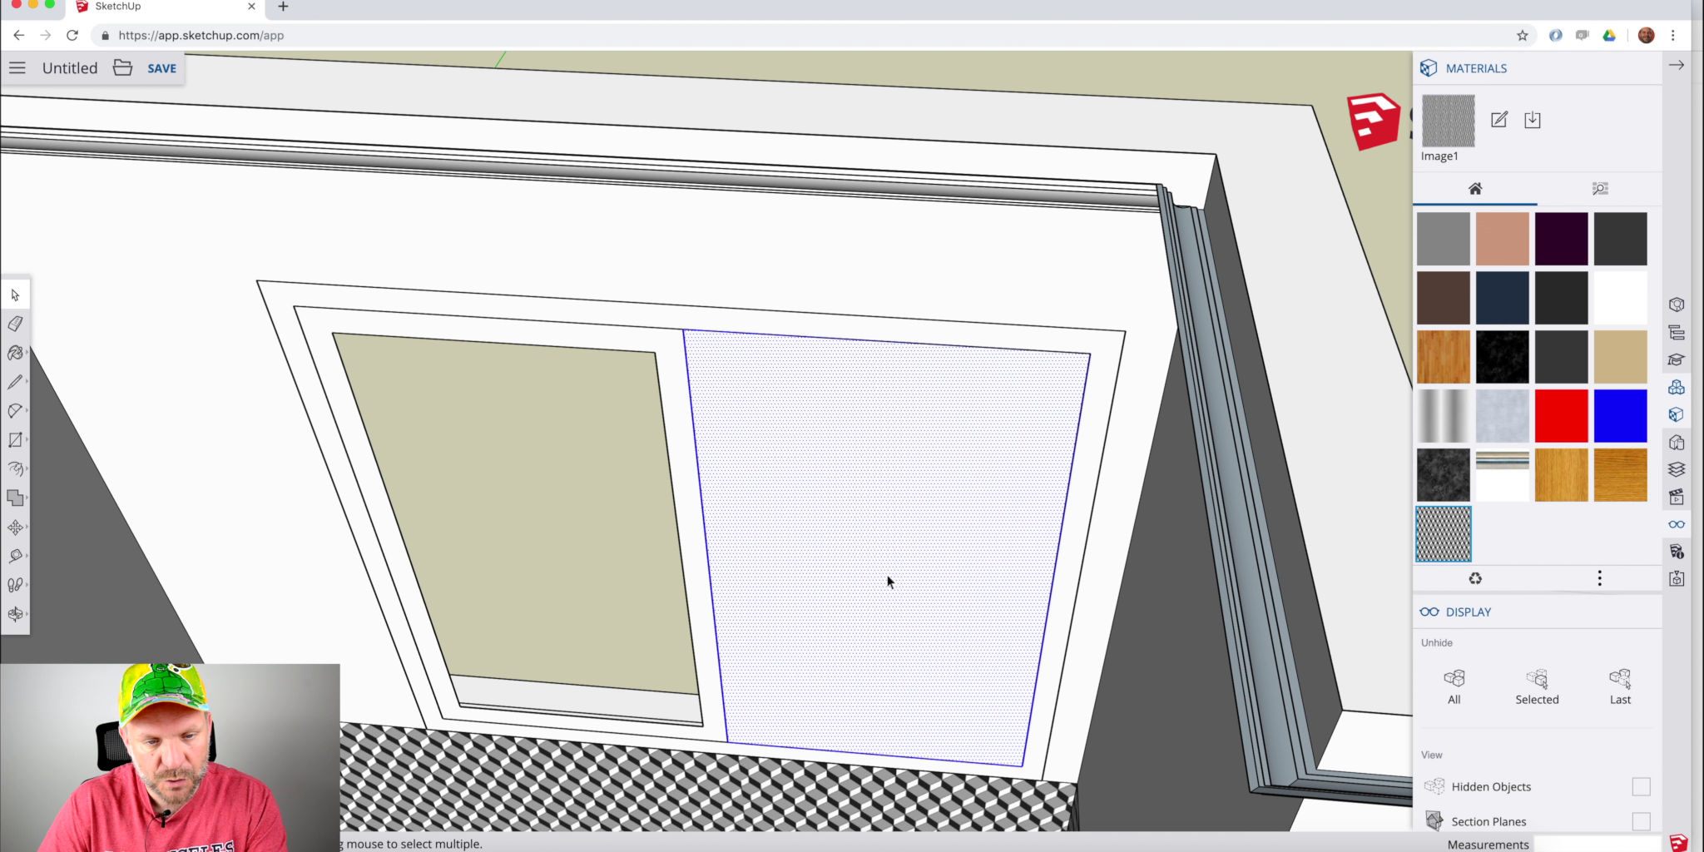
pyautogui.click(704, 583)
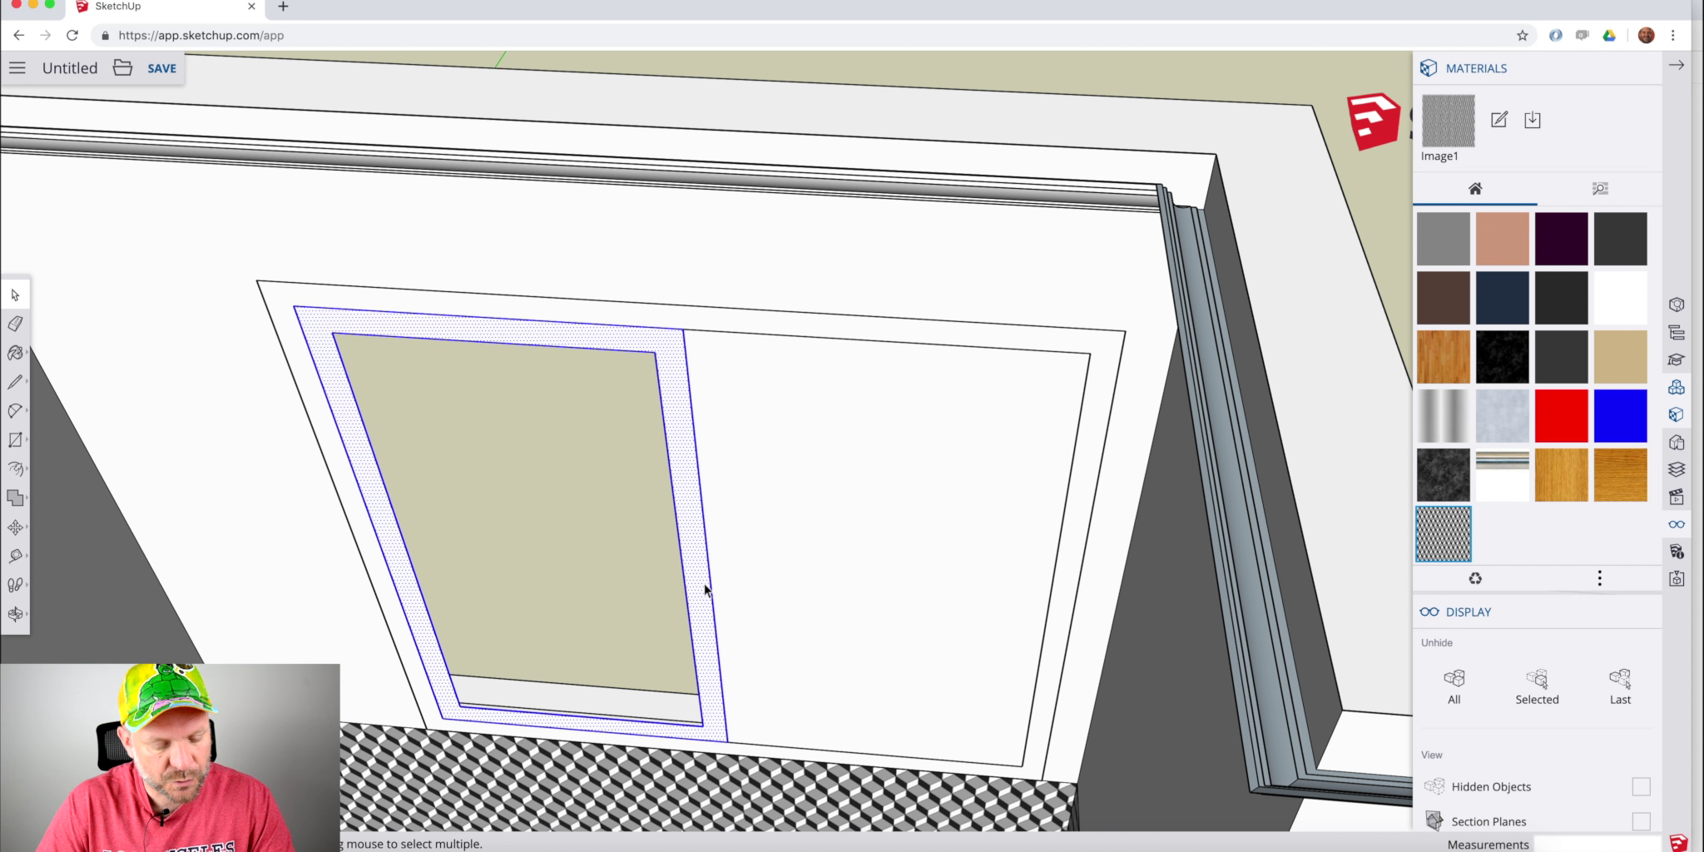
pyautogui.rightClick(704, 583)
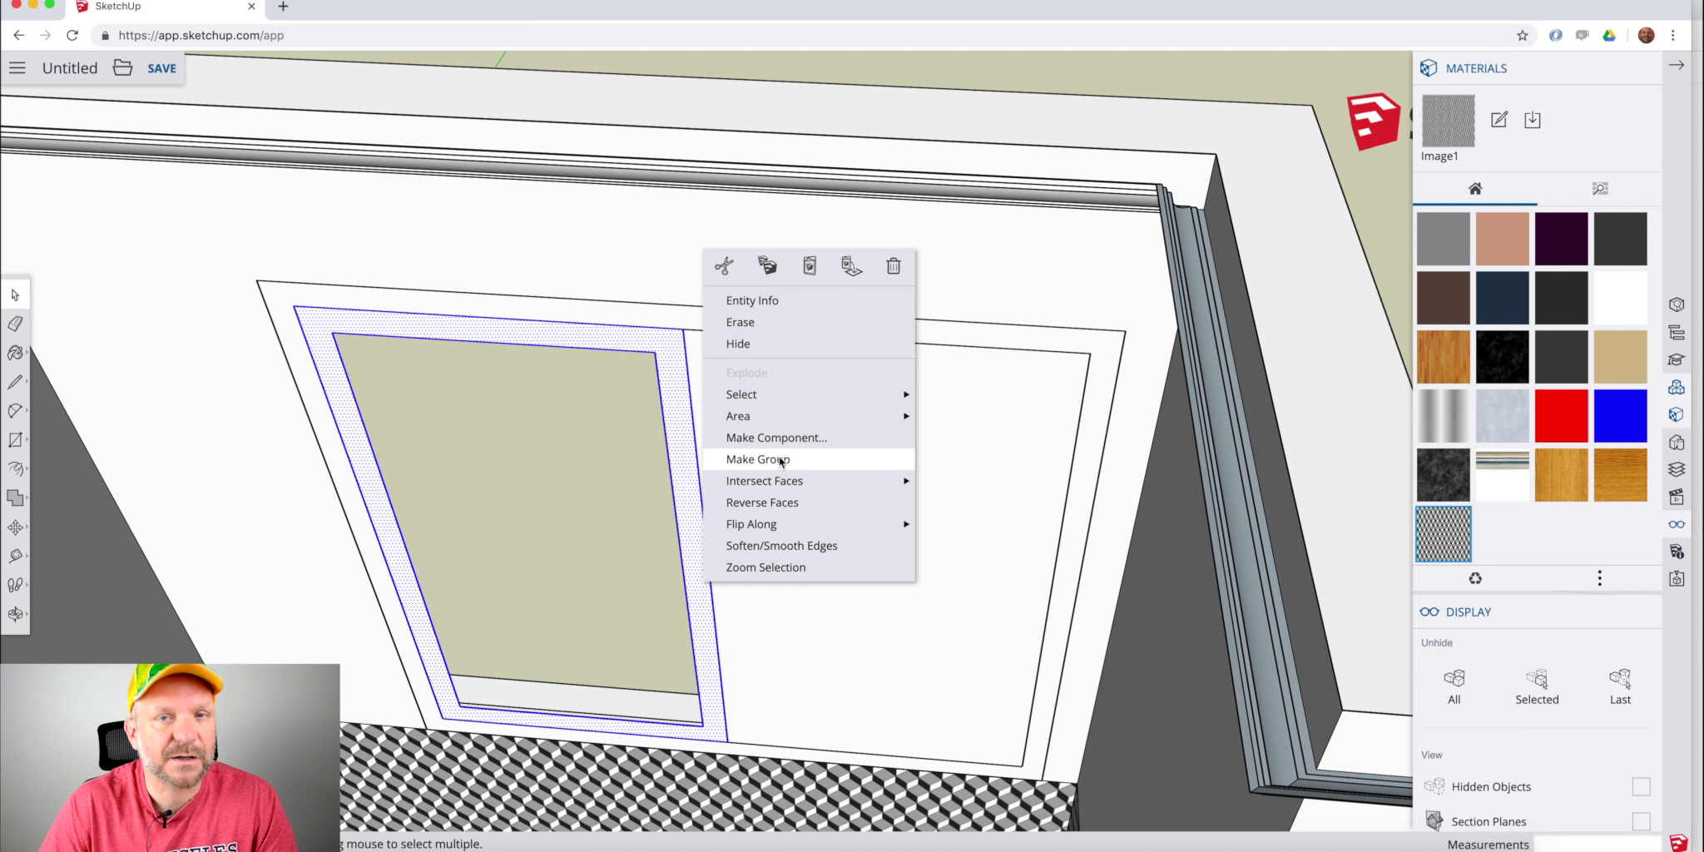
pyautogui.click(781, 461)
pyautogui.doubleClick(694, 545)
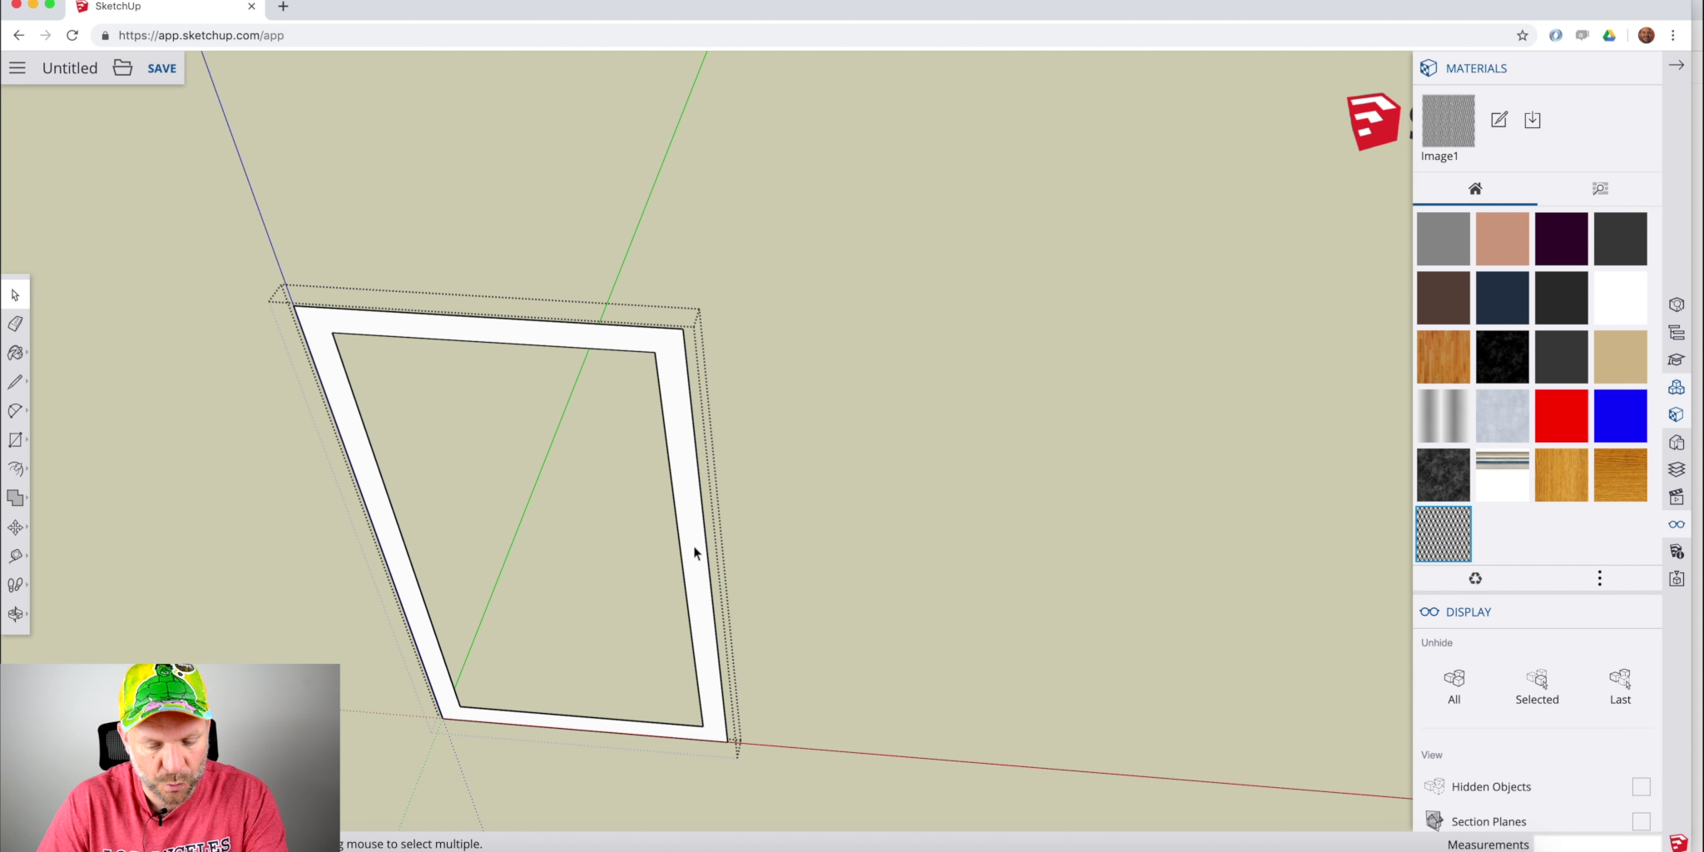
pyautogui.press('p')
pyautogui.click(694, 556)
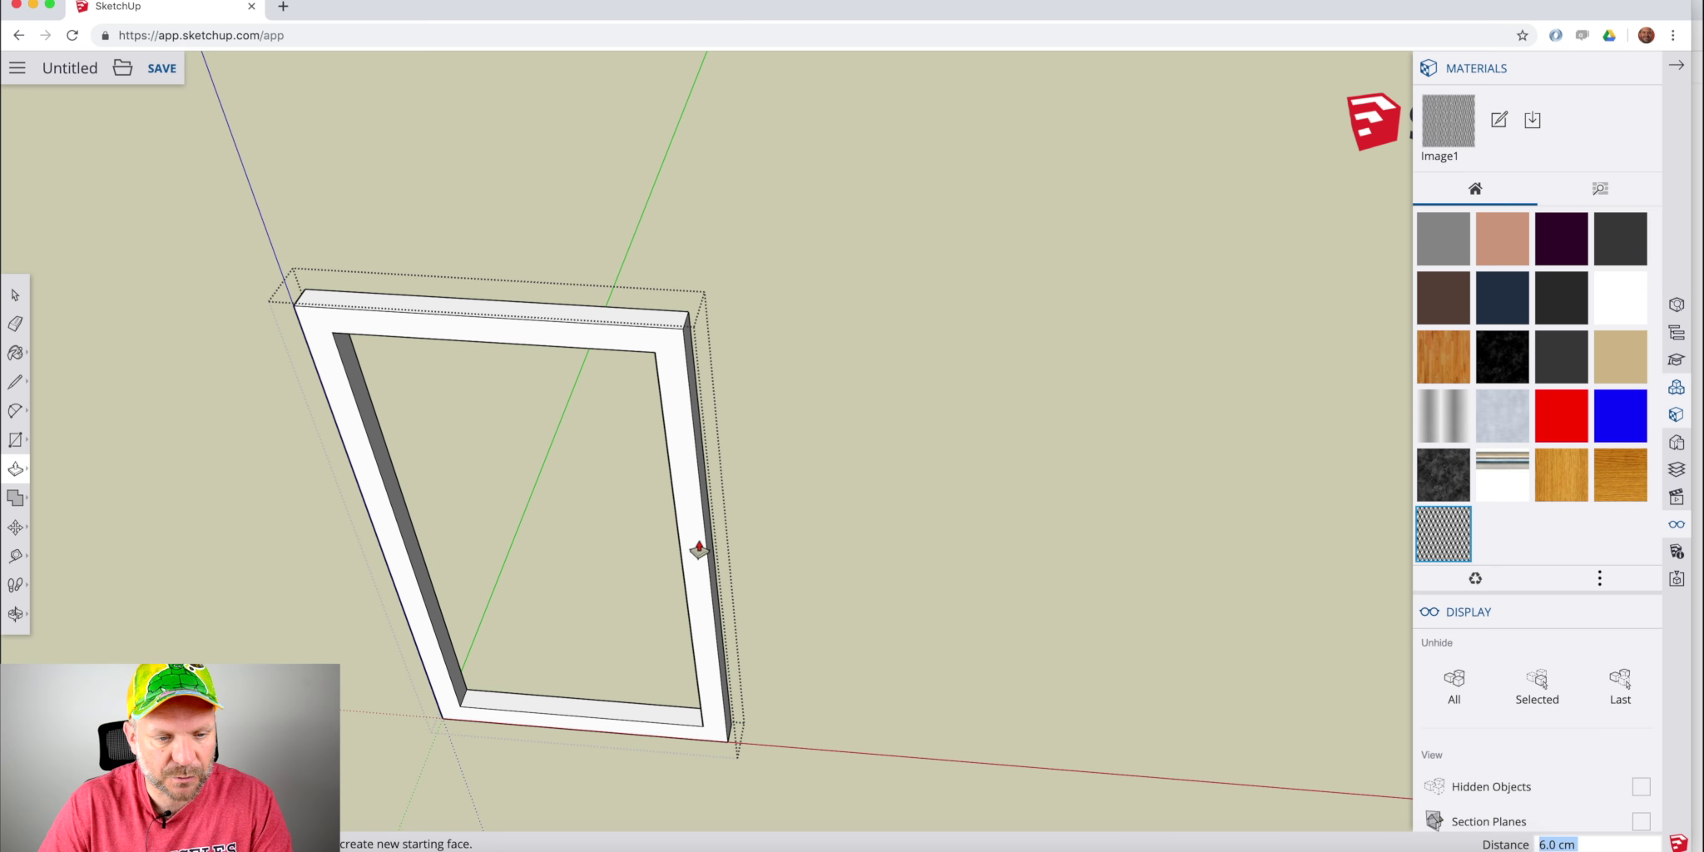
# Close the sash group and delete the remaining face in the right half of the window.
pyautogui.press('space')
pyautogui.press('Escape')
pyautogui.click(771, 650)
pyautogui.press('Delete')
# Make the left sash group a component named "battant de fenetre".
pyautogui.click(733, 669)
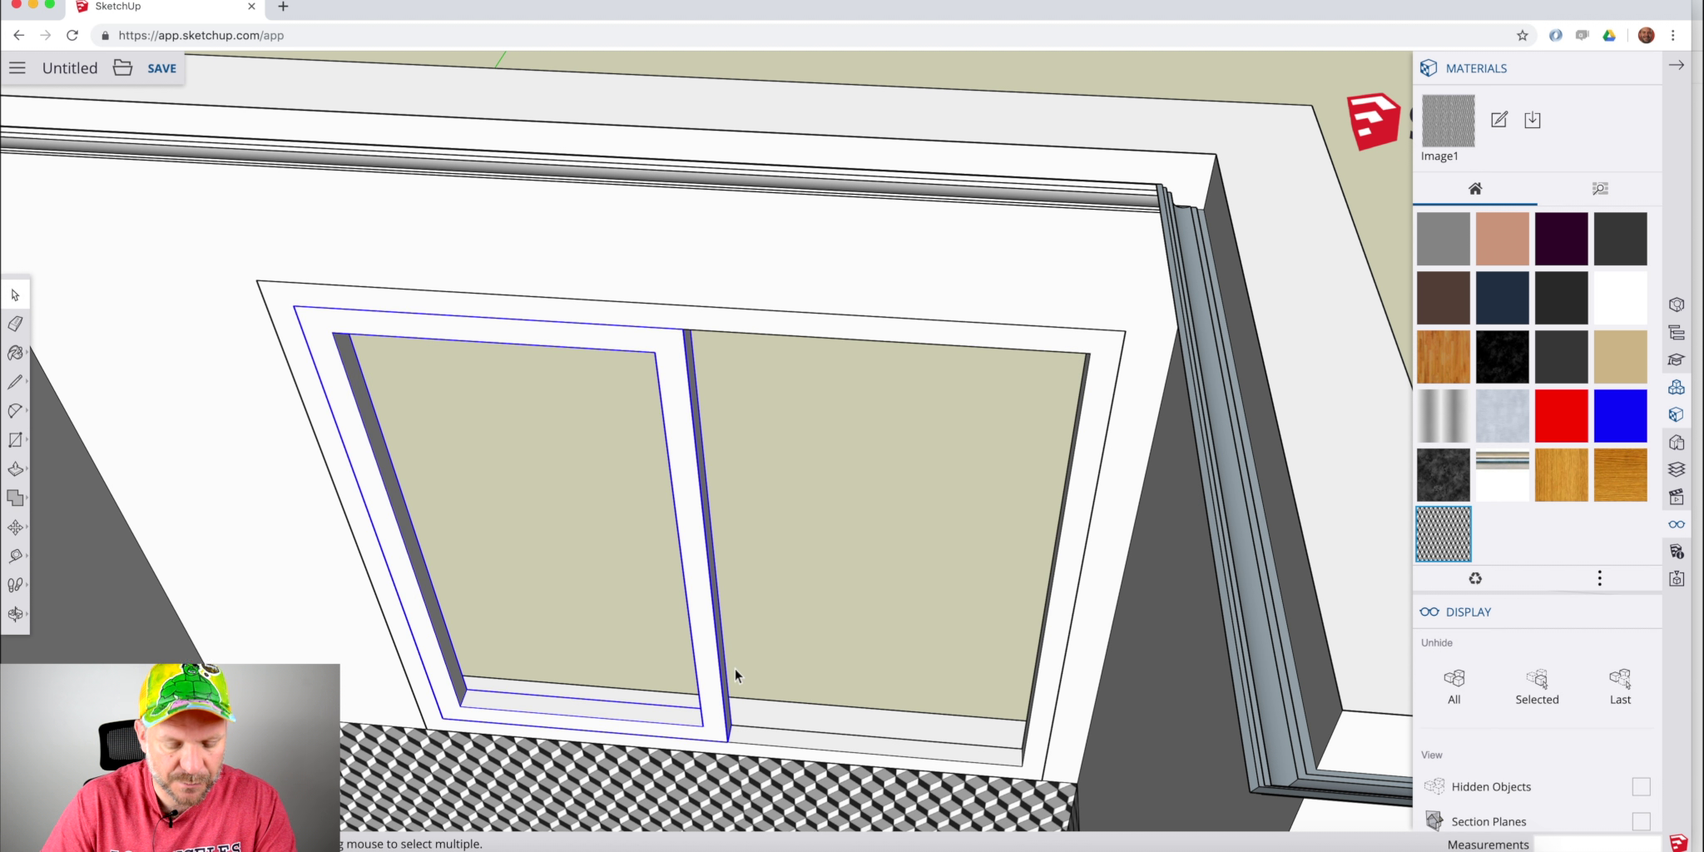
pyautogui.press('m')
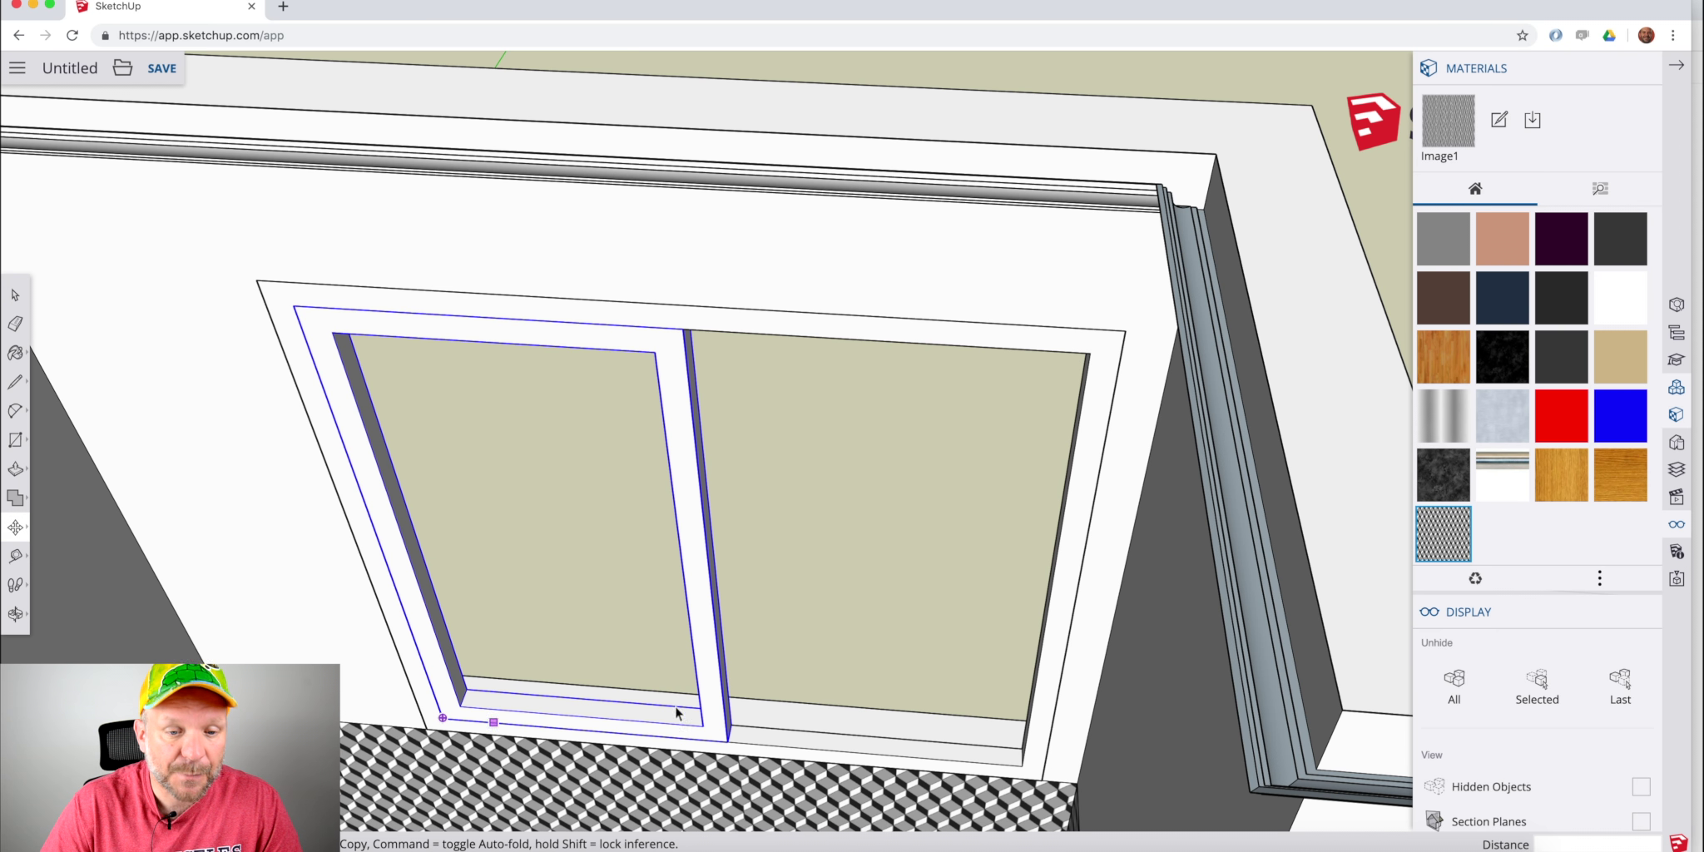
pyautogui.rightClick(701, 682)
pyautogui.click(796, 499)
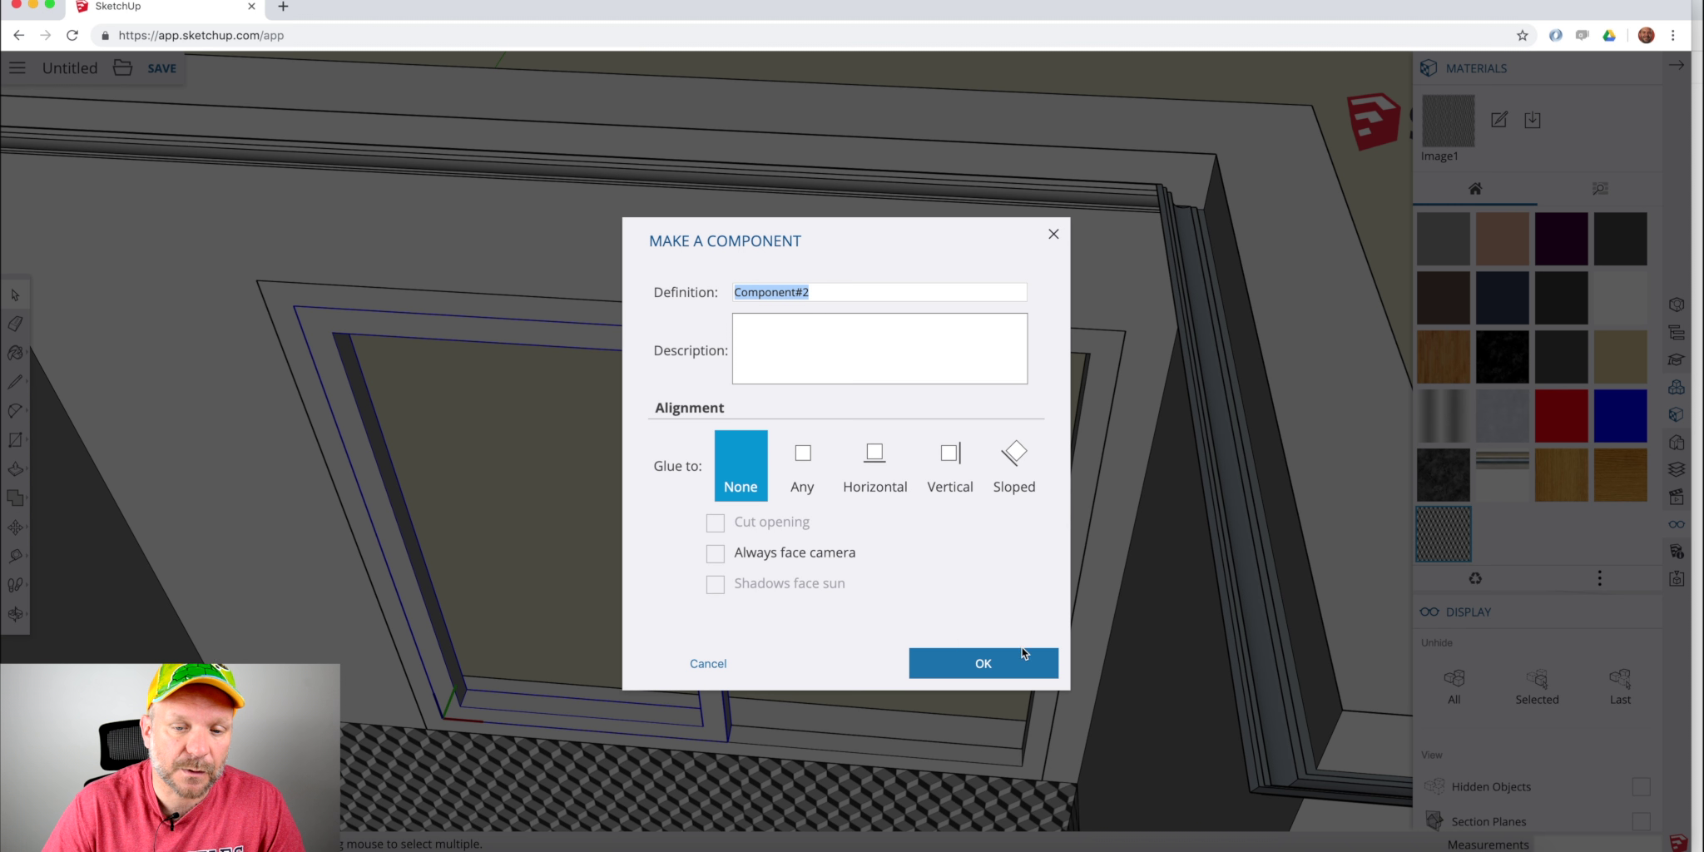
pyautogui.write('f')
pyautogui.press('BackSpace')
pyautogui.write('battant de fenetre')
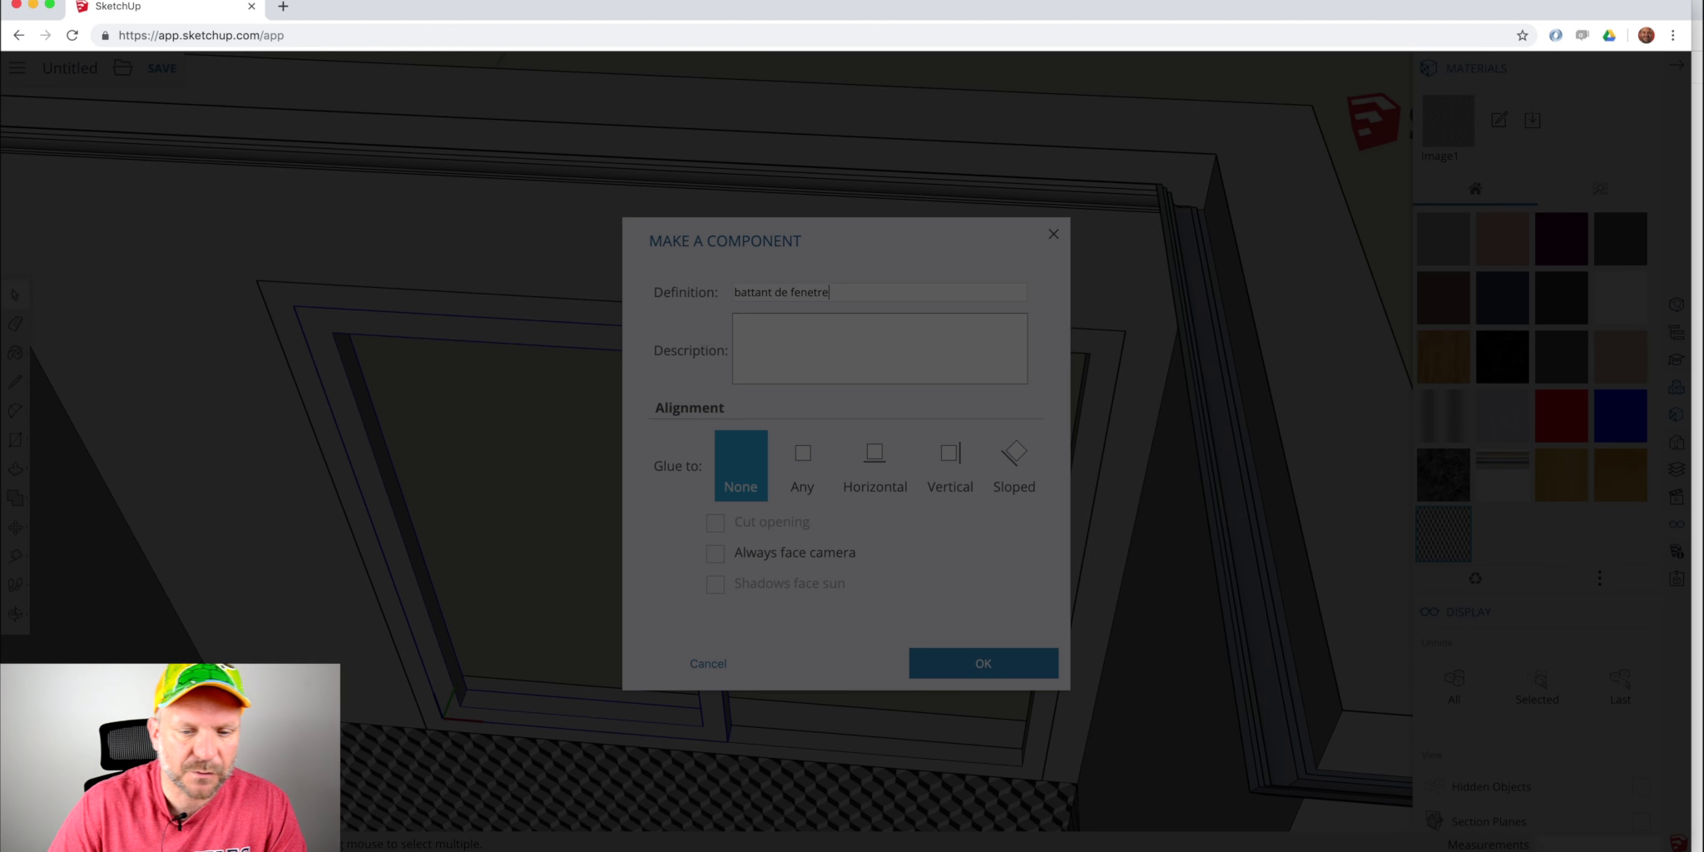
pyautogui.click(990, 663)
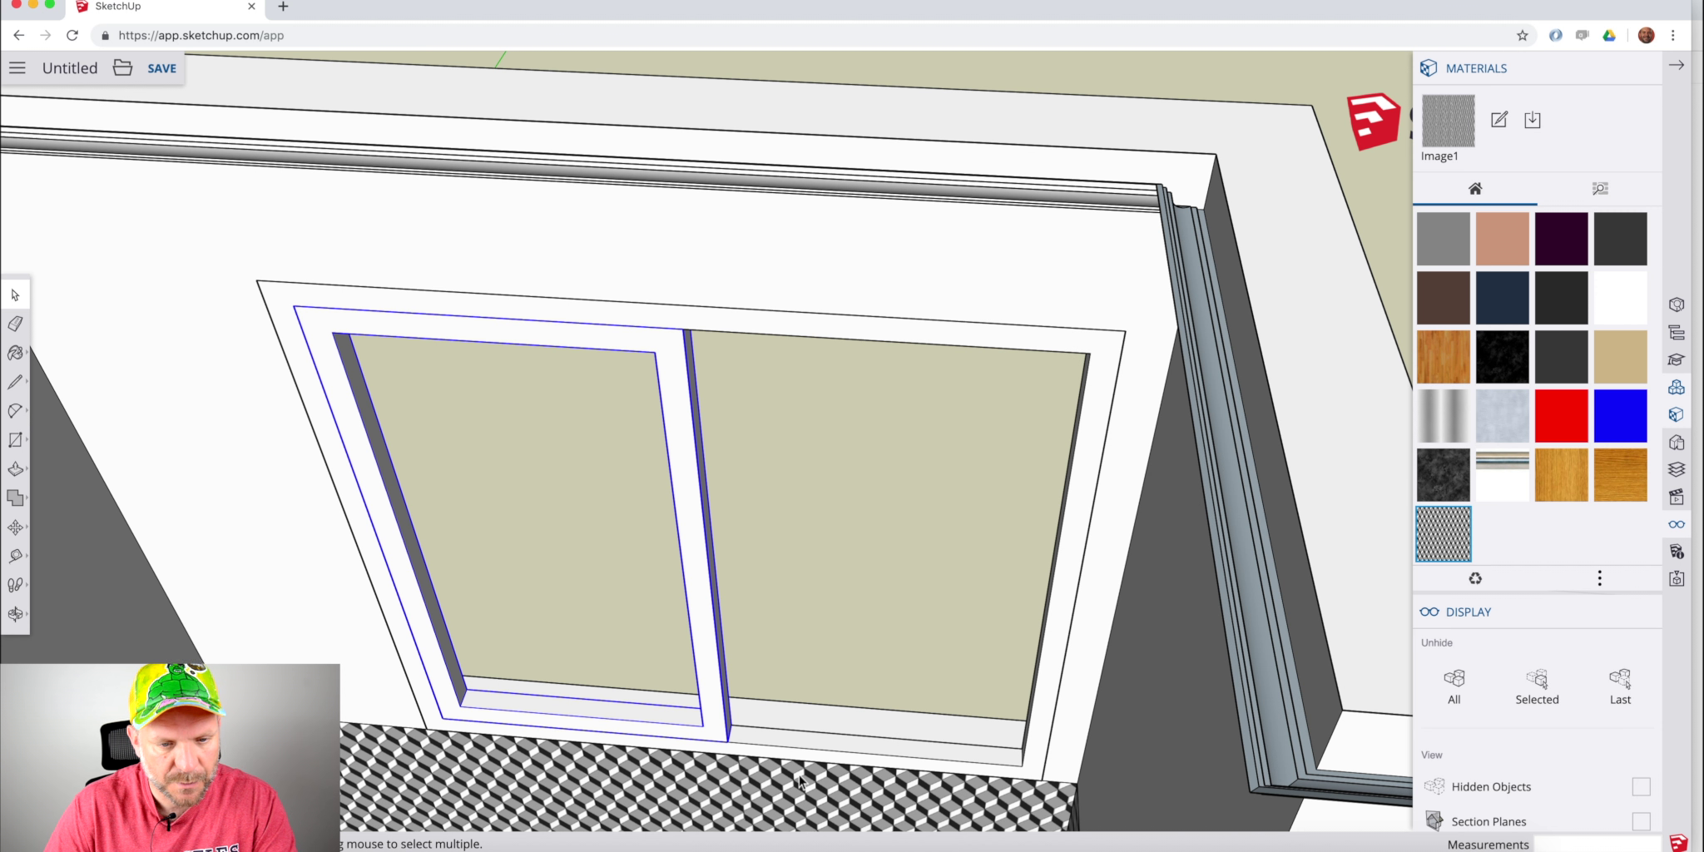
# Copy the sash component sideways so the copy fills the right half of the window frame.
pyautogui.press('m')
pyautogui.click(726, 740)
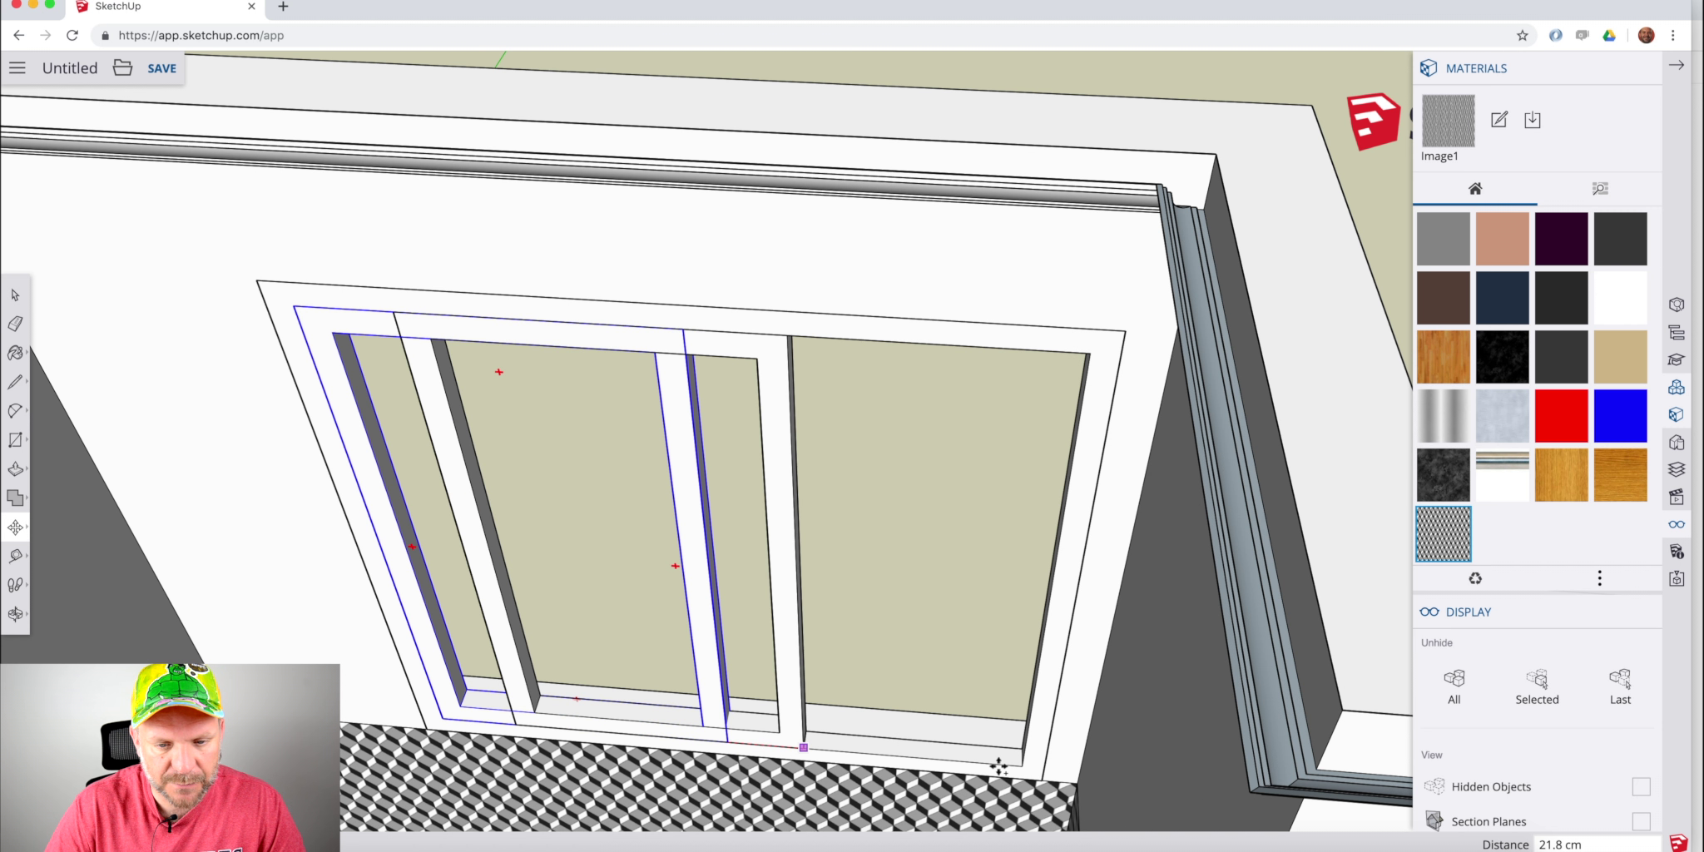
pyautogui.press('space')
# Inside the sash component, draw a rectangular pane across the opening, set midway in the sash depth from corner to corner.
pyautogui.doubleClick(609, 723)
pyautogui.scroll(-3, 476, 699)
pyautogui.scroll(10, 474, 706)
pyautogui.scroll(3, 472, 699)
pyautogui.press('o')
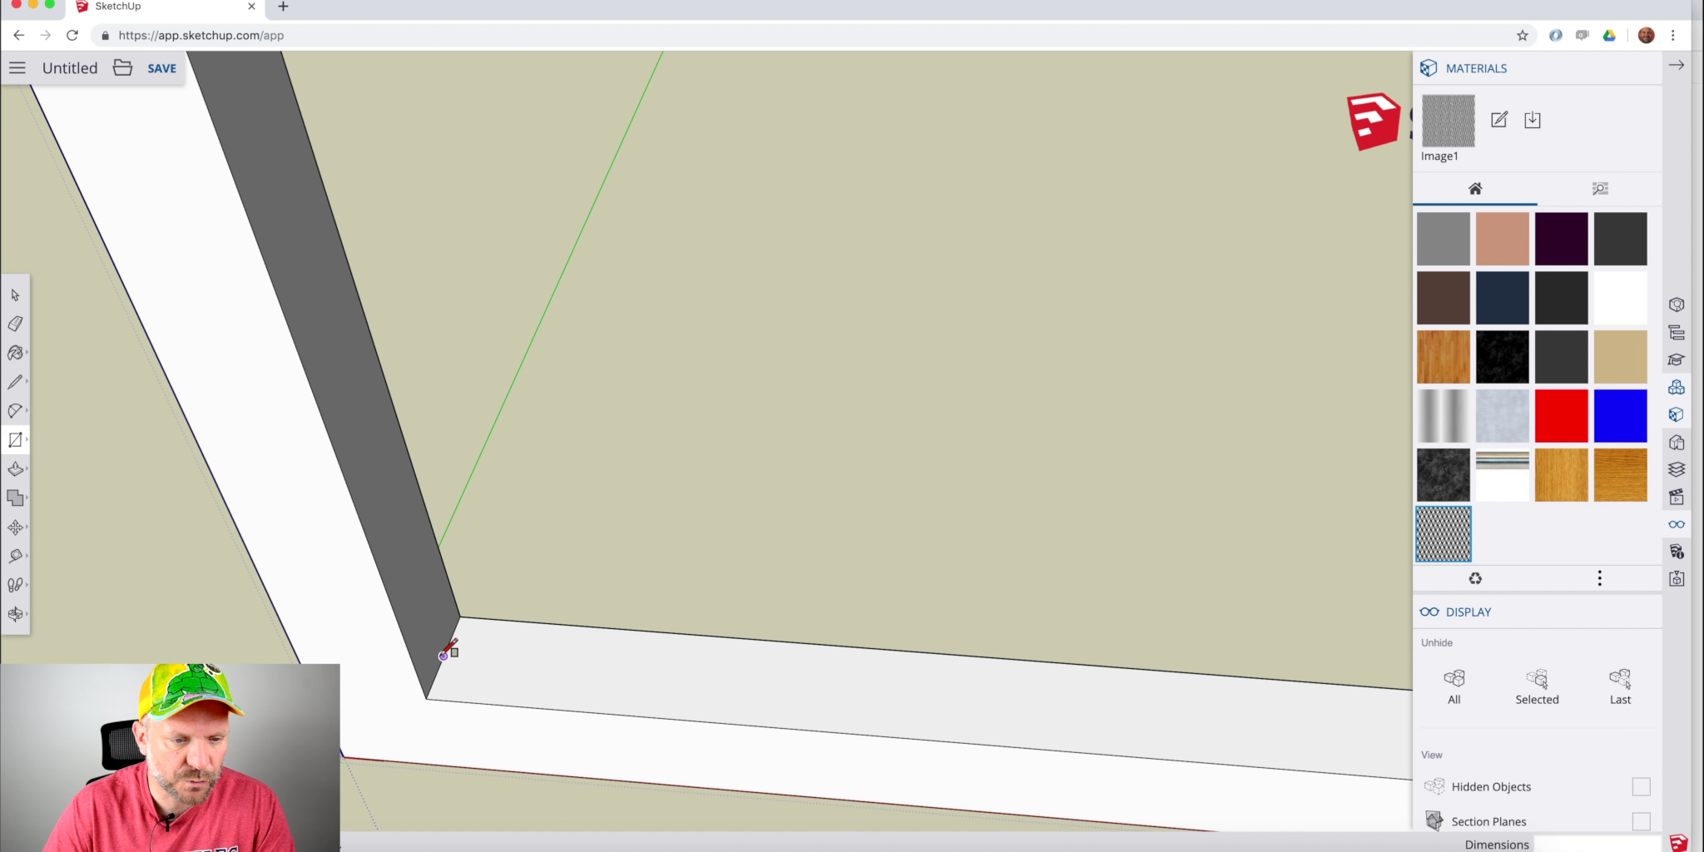
pyautogui.moveTo(514, 741); pyautogui.dragTo(776, 466)
pyautogui.moveTo(776, 465); pyautogui.dragTo(832, 391, button='middle')
pyautogui.press('r')
pyautogui.moveTo(679, 569); pyautogui.dragTo(859, 491, button='middle')
pyautogui.click(956, 208)
pyautogui.moveTo(1040, 451); pyautogui.dragTo(370, 630, button='middle')
pyautogui.click(1018, 252)
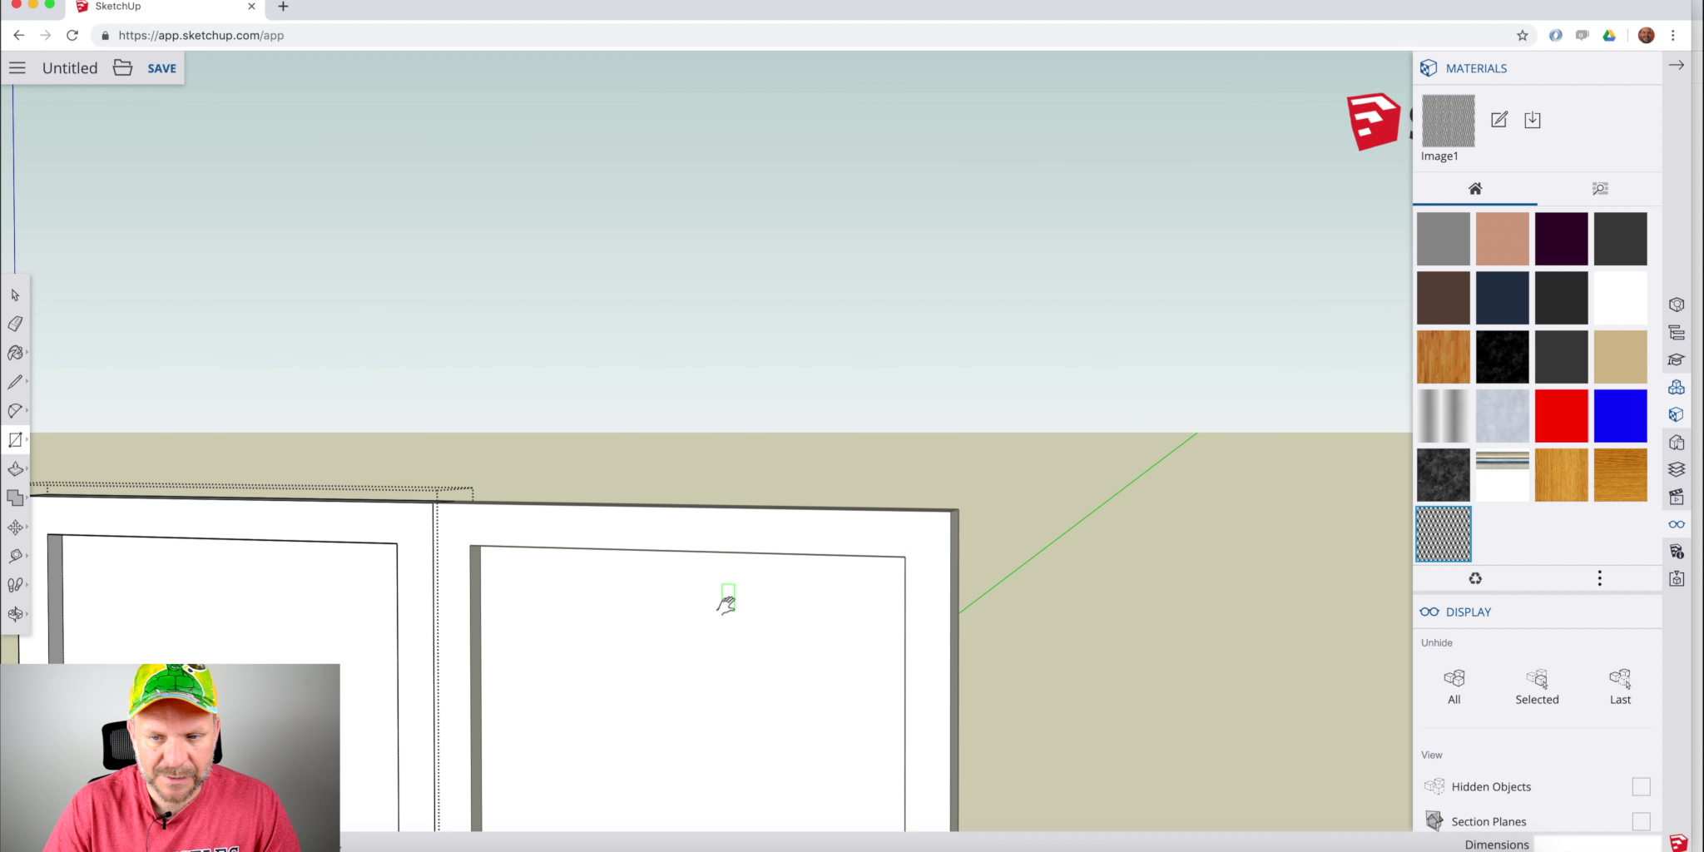
pyautogui.keyDown('shift'); pyautogui.moveTo(729, 601); pyautogui.dragTo(1130, 341, button='middle'); pyautogui.keyUp('shift')
pyautogui.press('space')
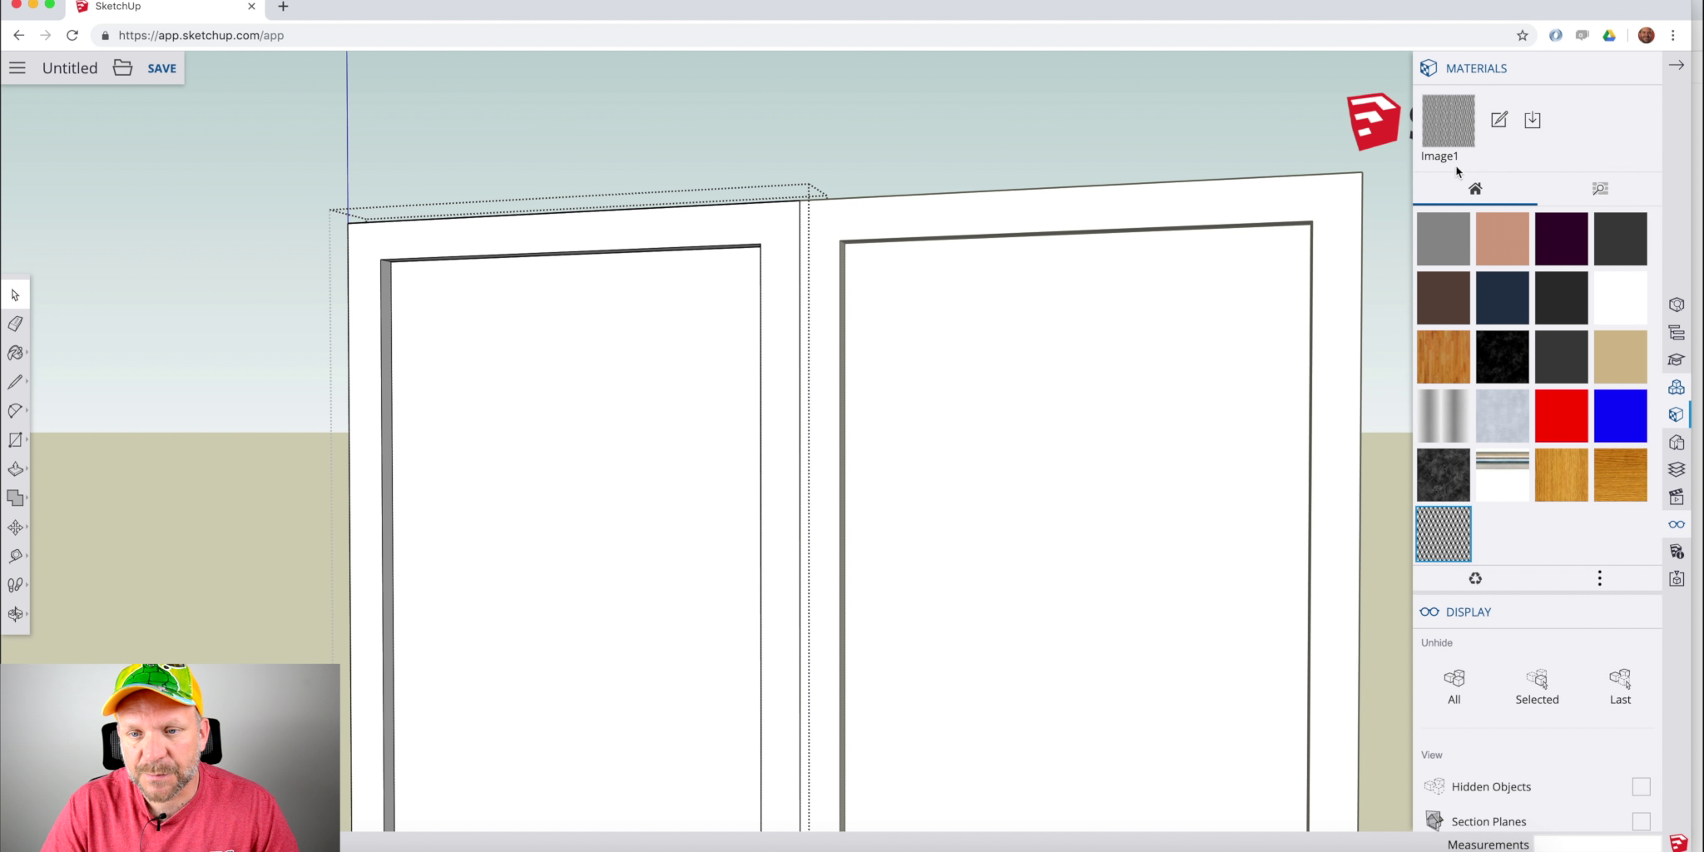
# Paint the sash's pane with Translucent Glass Sky Reflection from the Glass and Mirrors materials.
pyautogui.click(1621, 187)
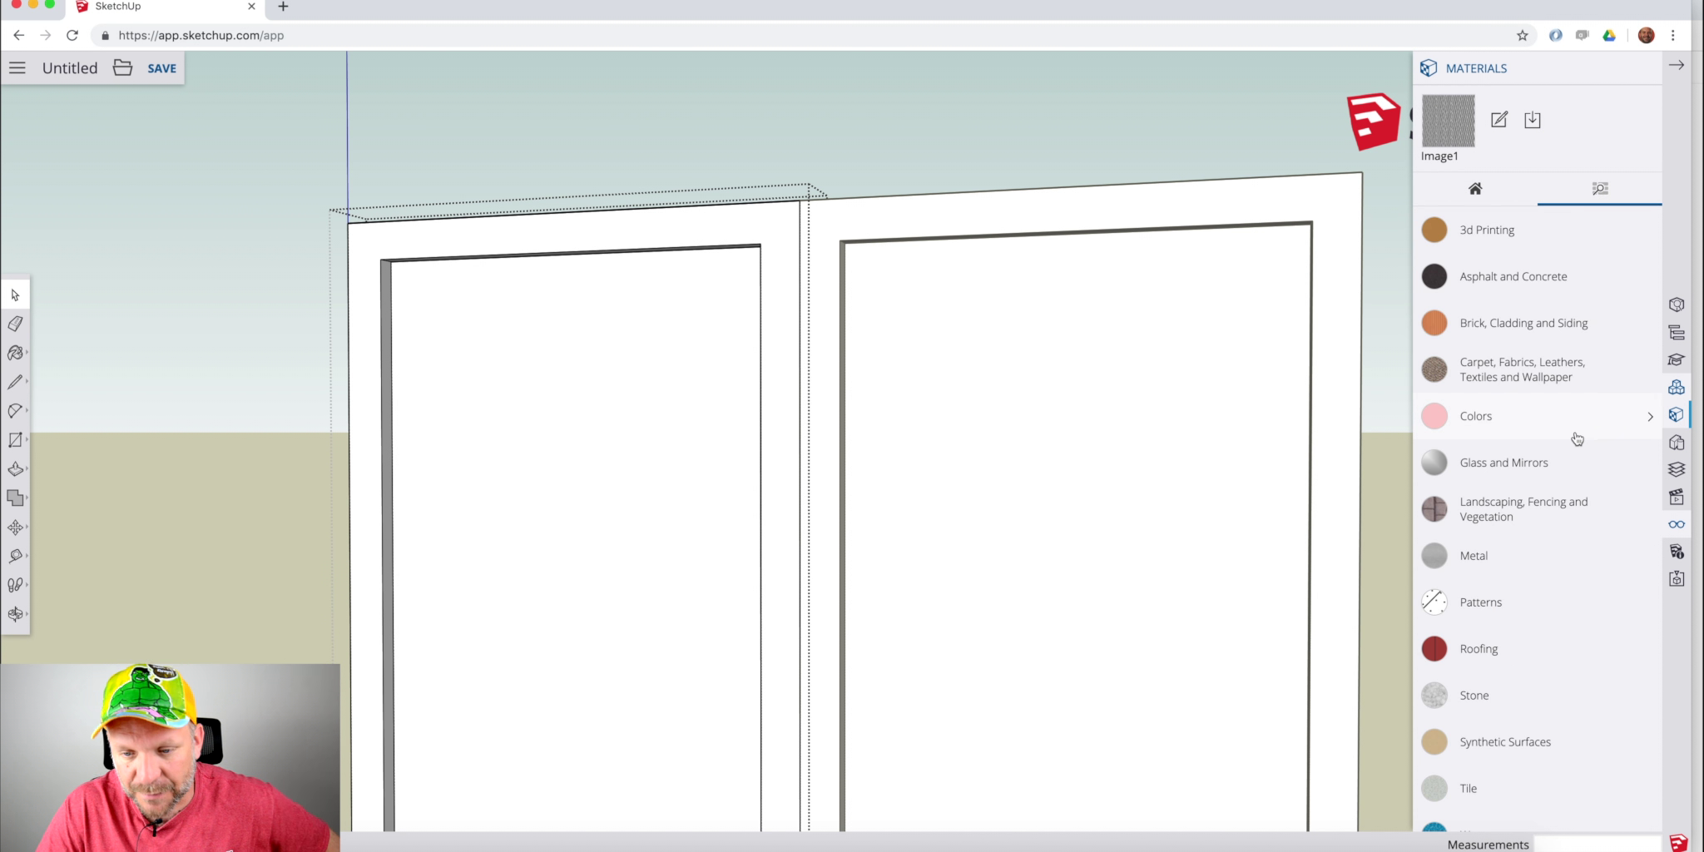
pyautogui.scroll(-5, 1517, 567)
pyautogui.scroll(2, 1512, 565)
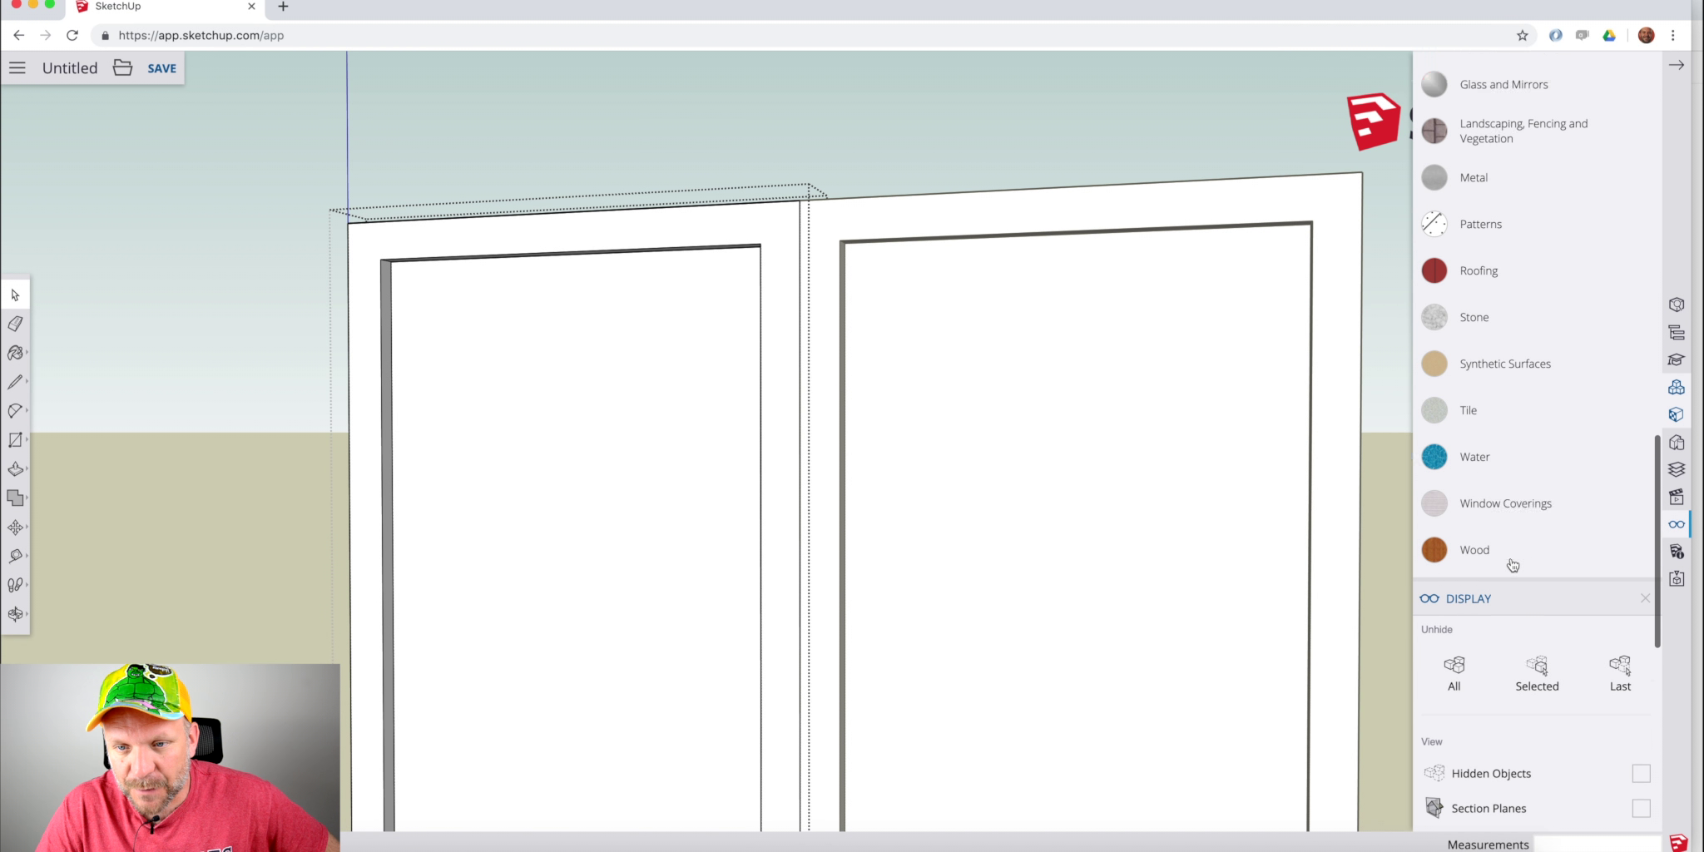
pyautogui.scroll(3, 1512, 565)
pyautogui.click(1644, 332)
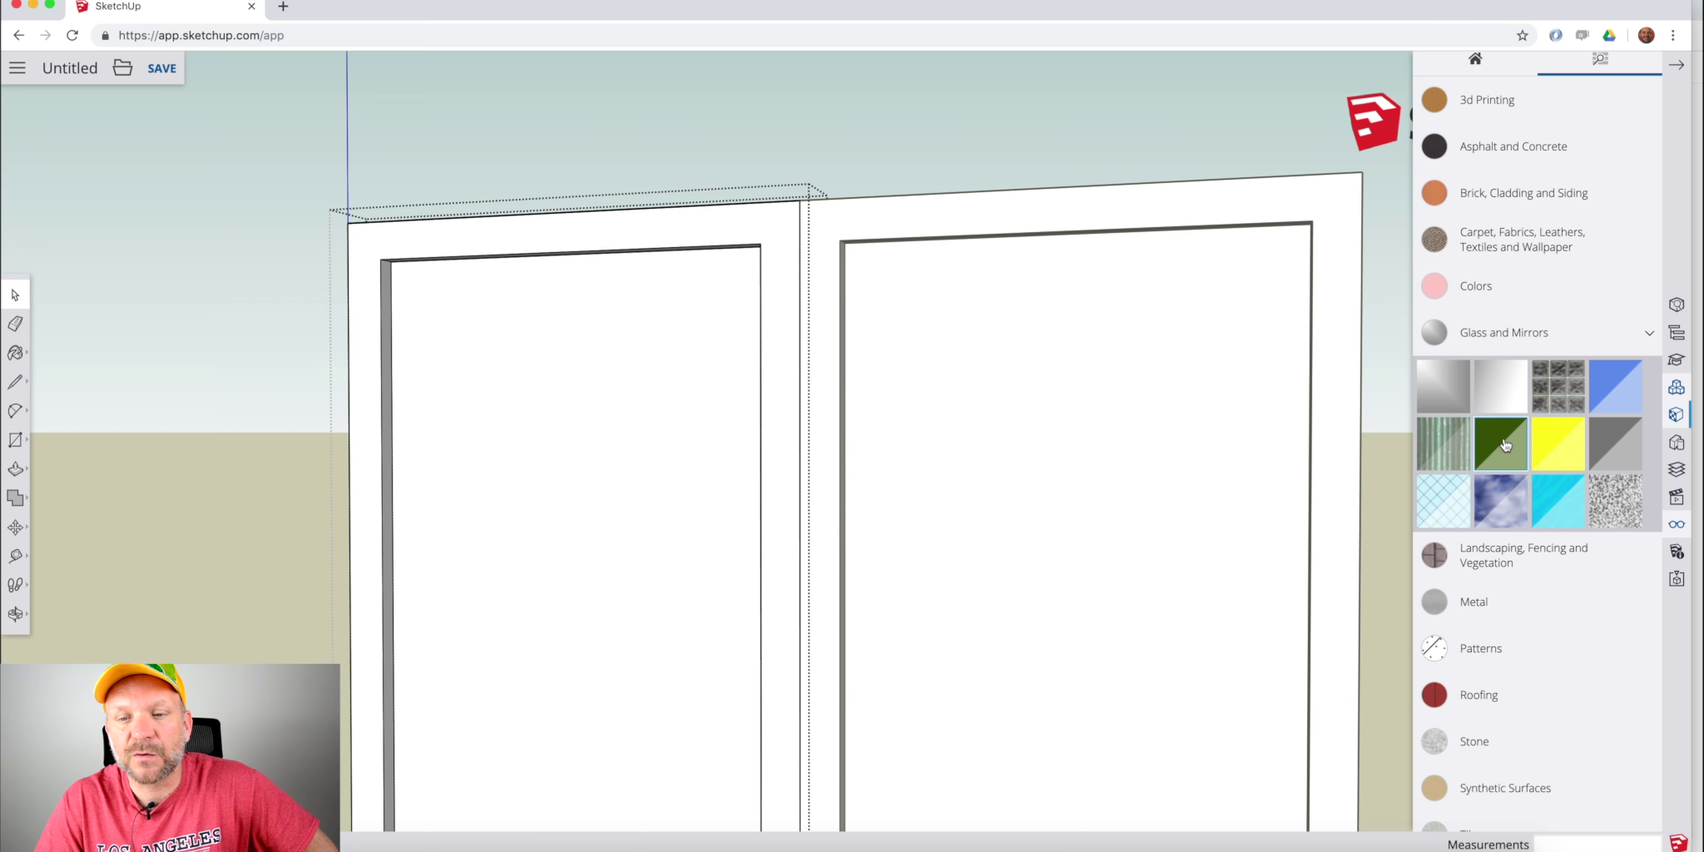
pyautogui.click(1503, 502)
pyautogui.click(769, 460)
pyautogui.press('super+z')
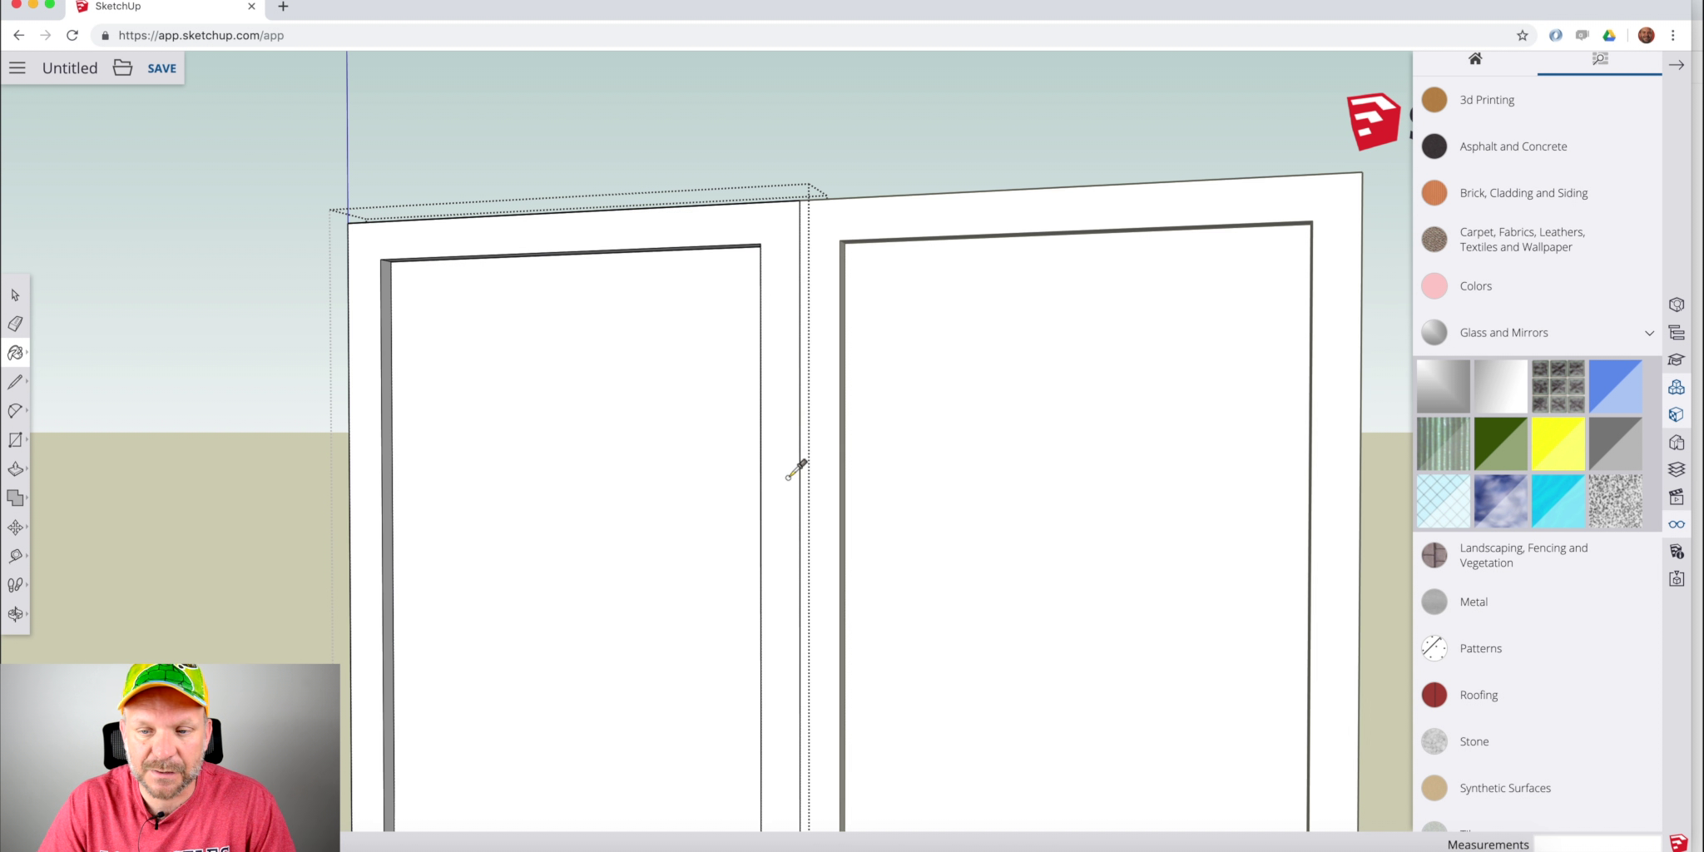
pyautogui.click(600, 494)
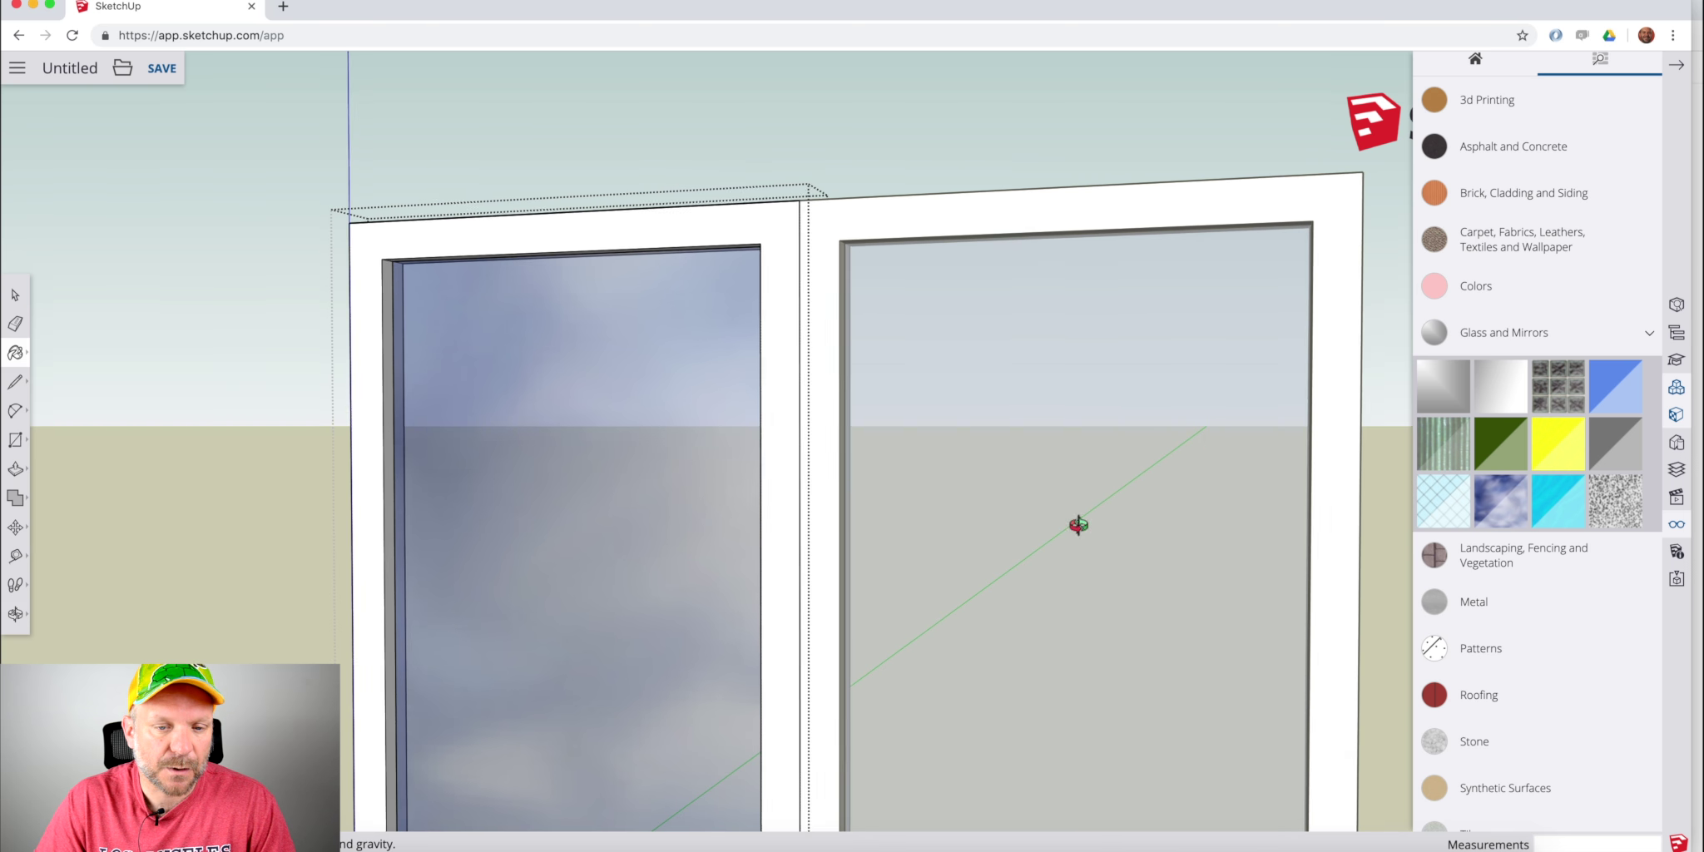
# Close the sash component and move both sashes about 2.6 cm back into the window frame.
pyautogui.moveTo(1077, 521); pyautogui.dragTo(685, 642, button='middle')
pyautogui.moveTo(597, 524); pyautogui.dragTo(1349, 649, button='middle')
pyautogui.scroll(3, 985, 583)
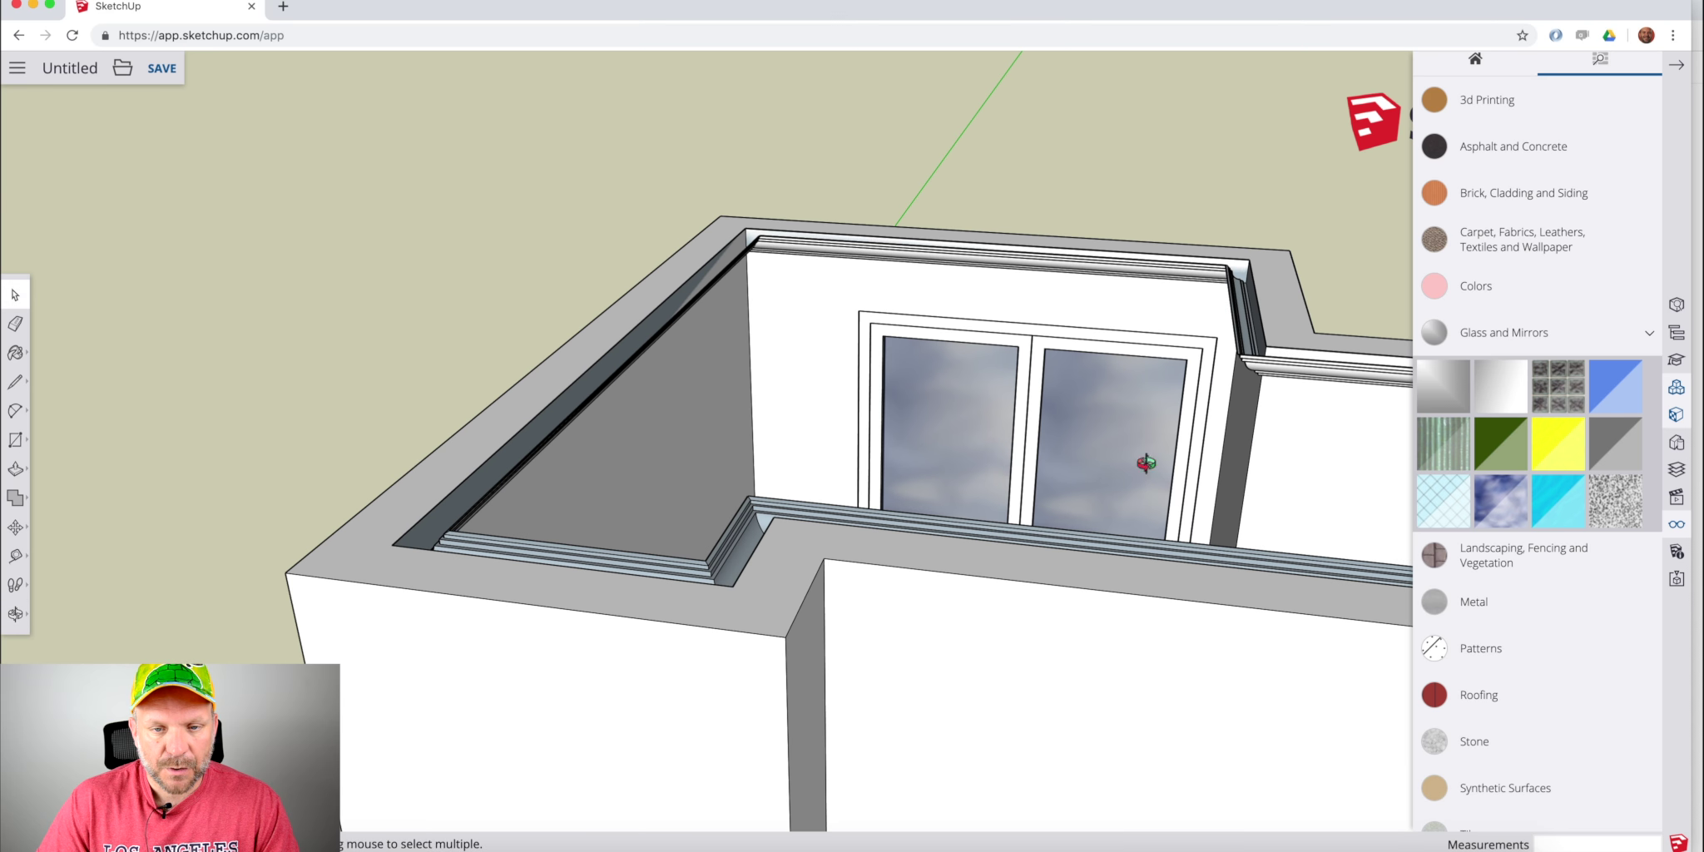
pyautogui.moveTo(1147, 464); pyautogui.dragTo(1464, 649, button='middle')
pyautogui.scroll(-5, 966, 516)
pyautogui.scroll(8, 973, 526)
pyautogui.scroll(6, 971, 524)
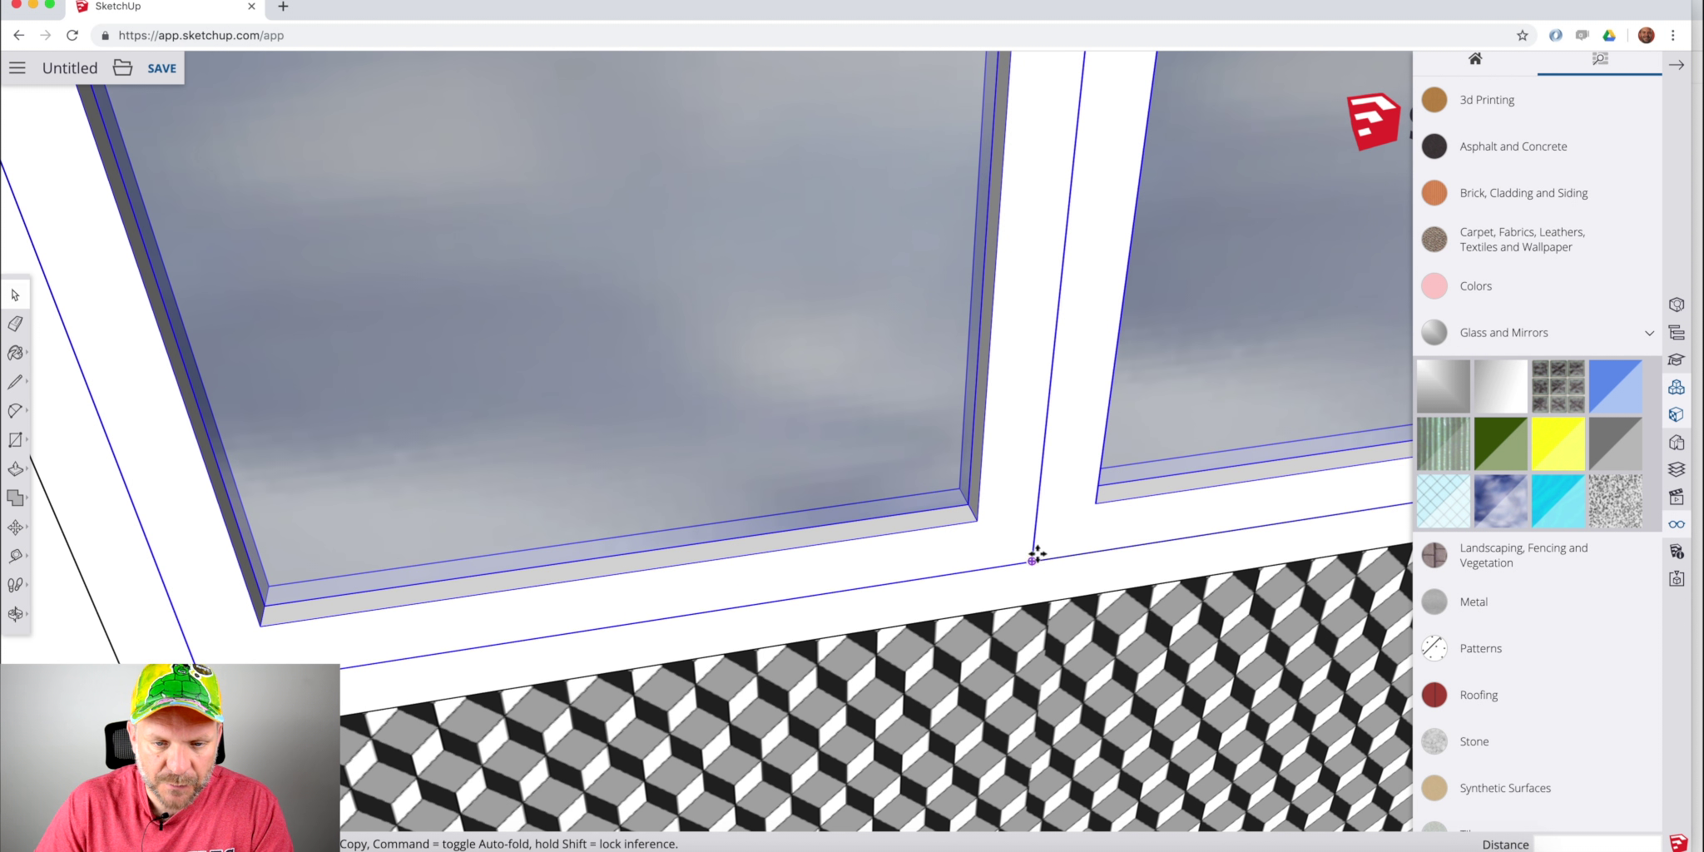
pyautogui.press('m')
pyautogui.scroll(-2, 1026, 555)
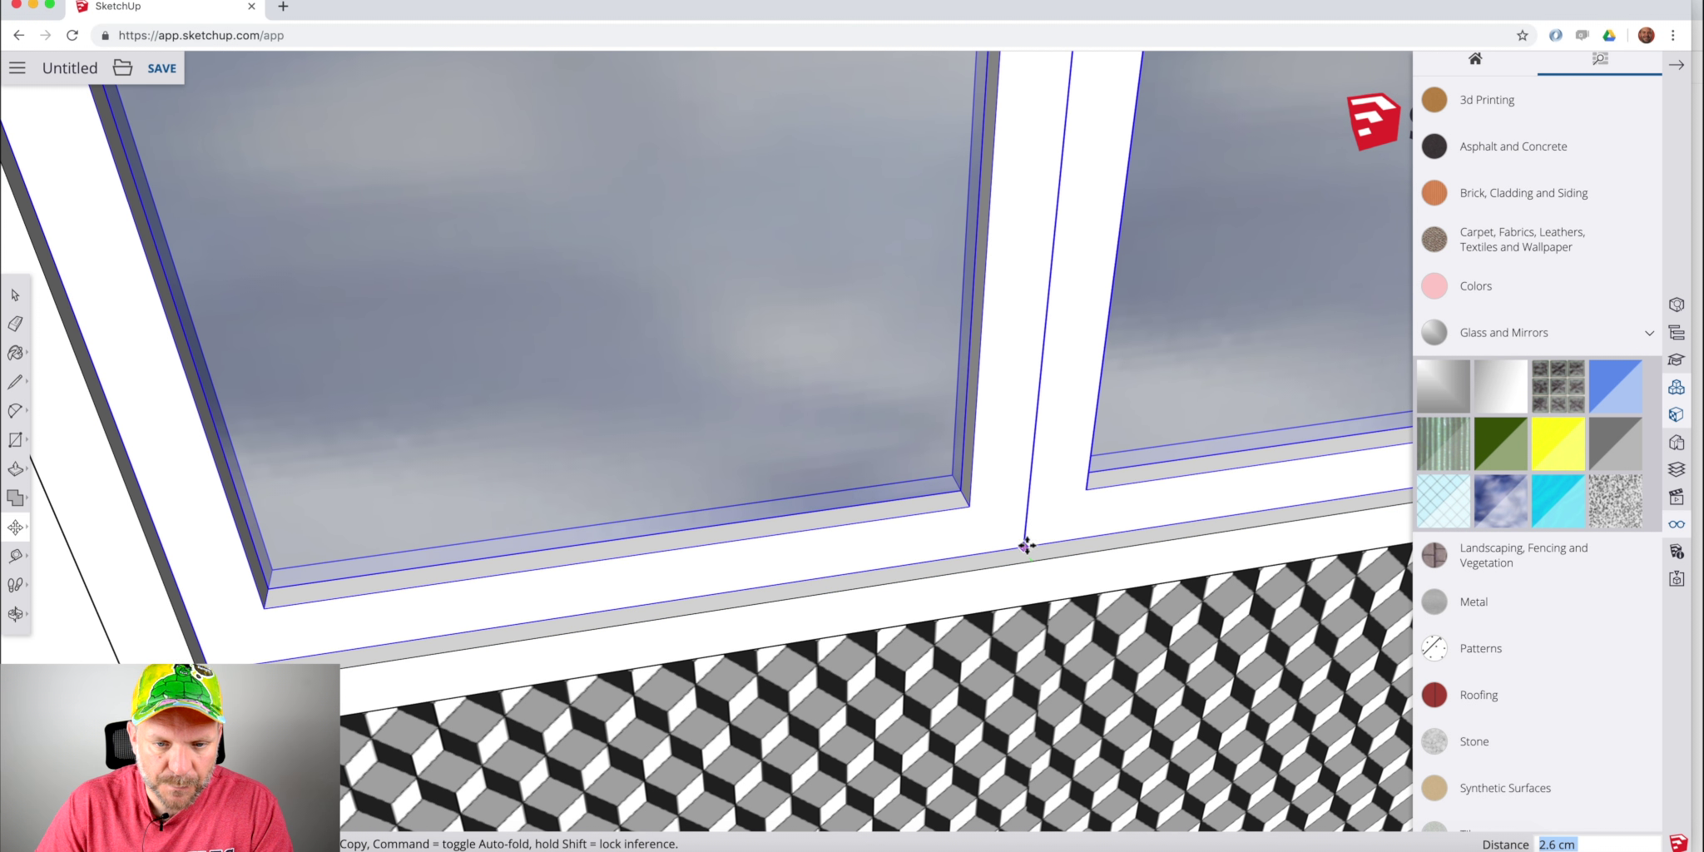
pyautogui.press('space')
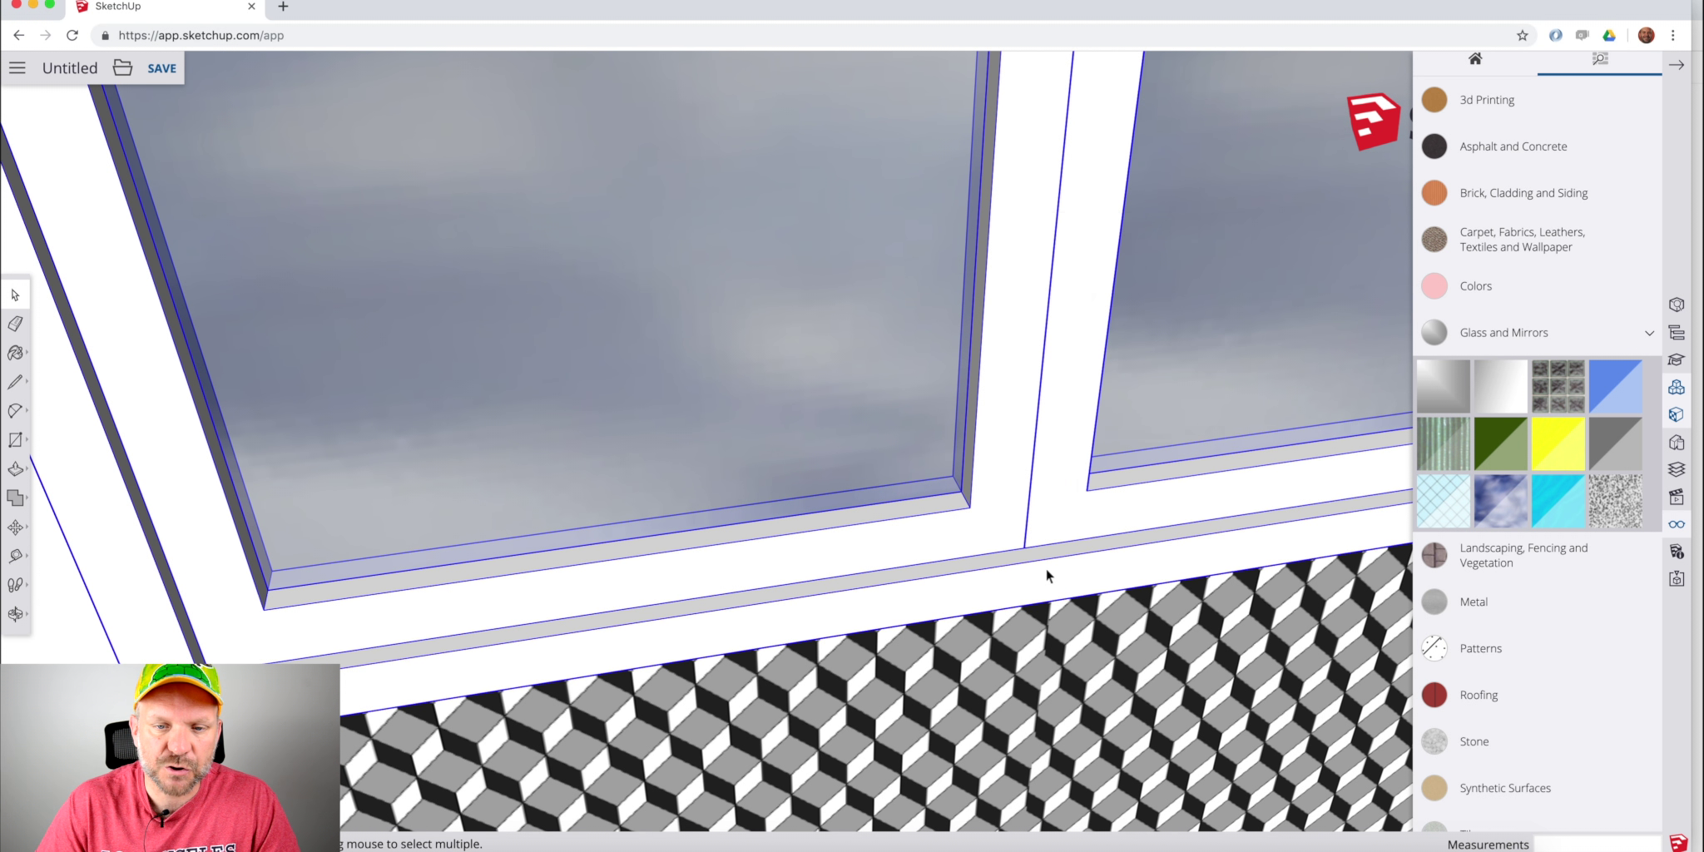
# Group the outer window frame together with both sashes.
pyautogui.rightClick(1047, 570)
pyautogui.click(1161, 448)
pyautogui.scroll(-5, 992, 534)
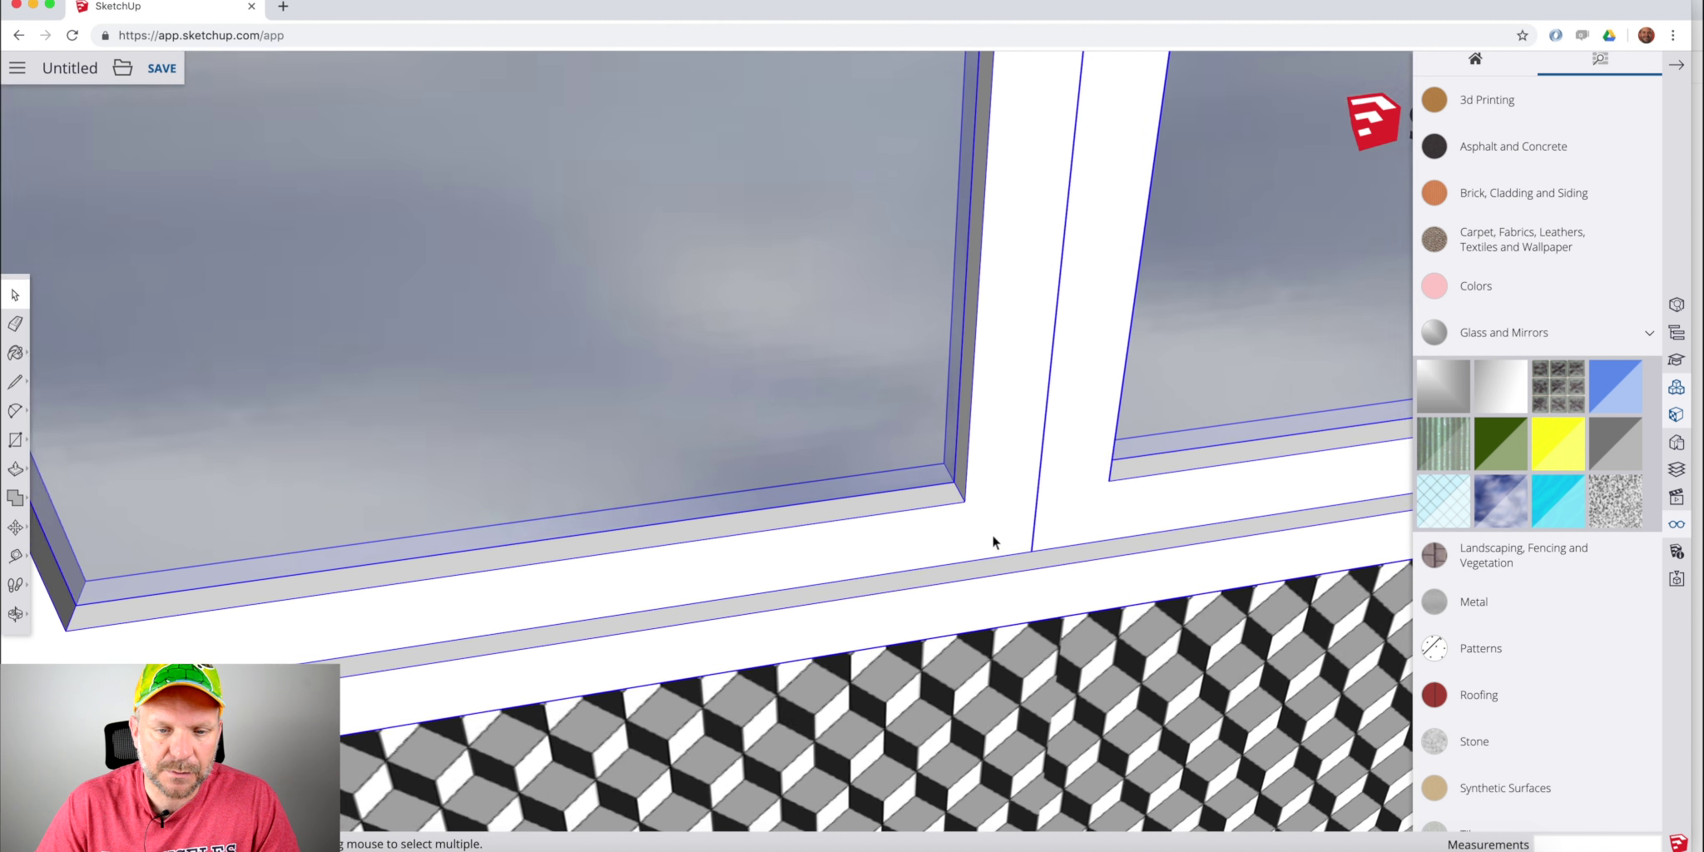
pyautogui.moveTo(992, 535); pyautogui.dragTo(1040, 606, button='middle')
pyautogui.scroll(8, 1034, 593)
pyautogui.scroll(-12, 1040, 606)
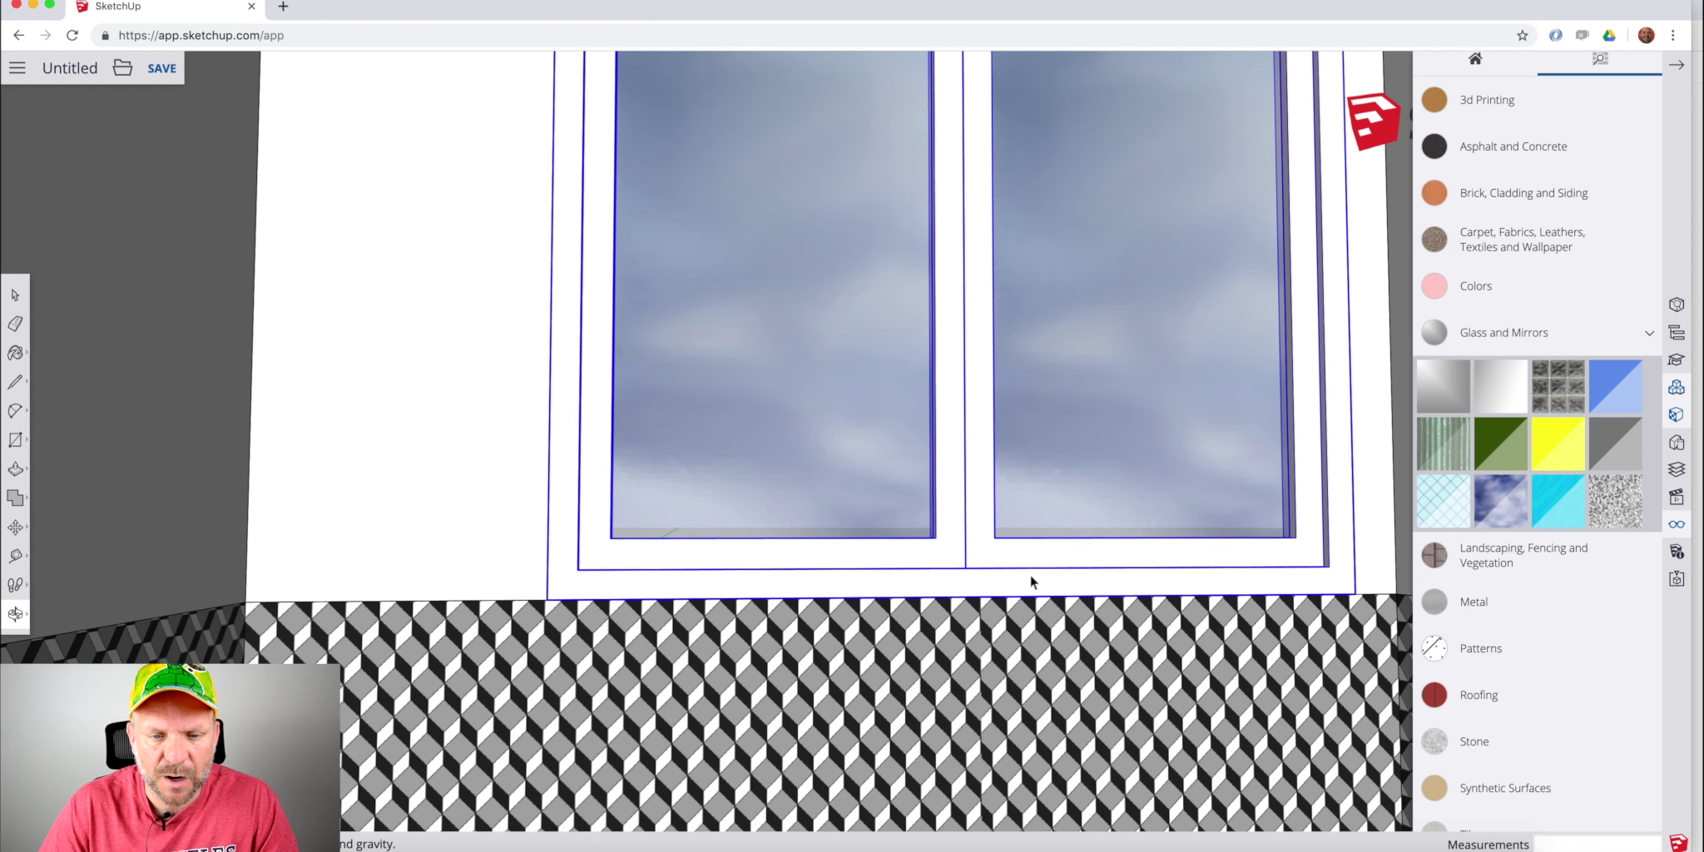
pyautogui.scroll(10, 1066, 561)
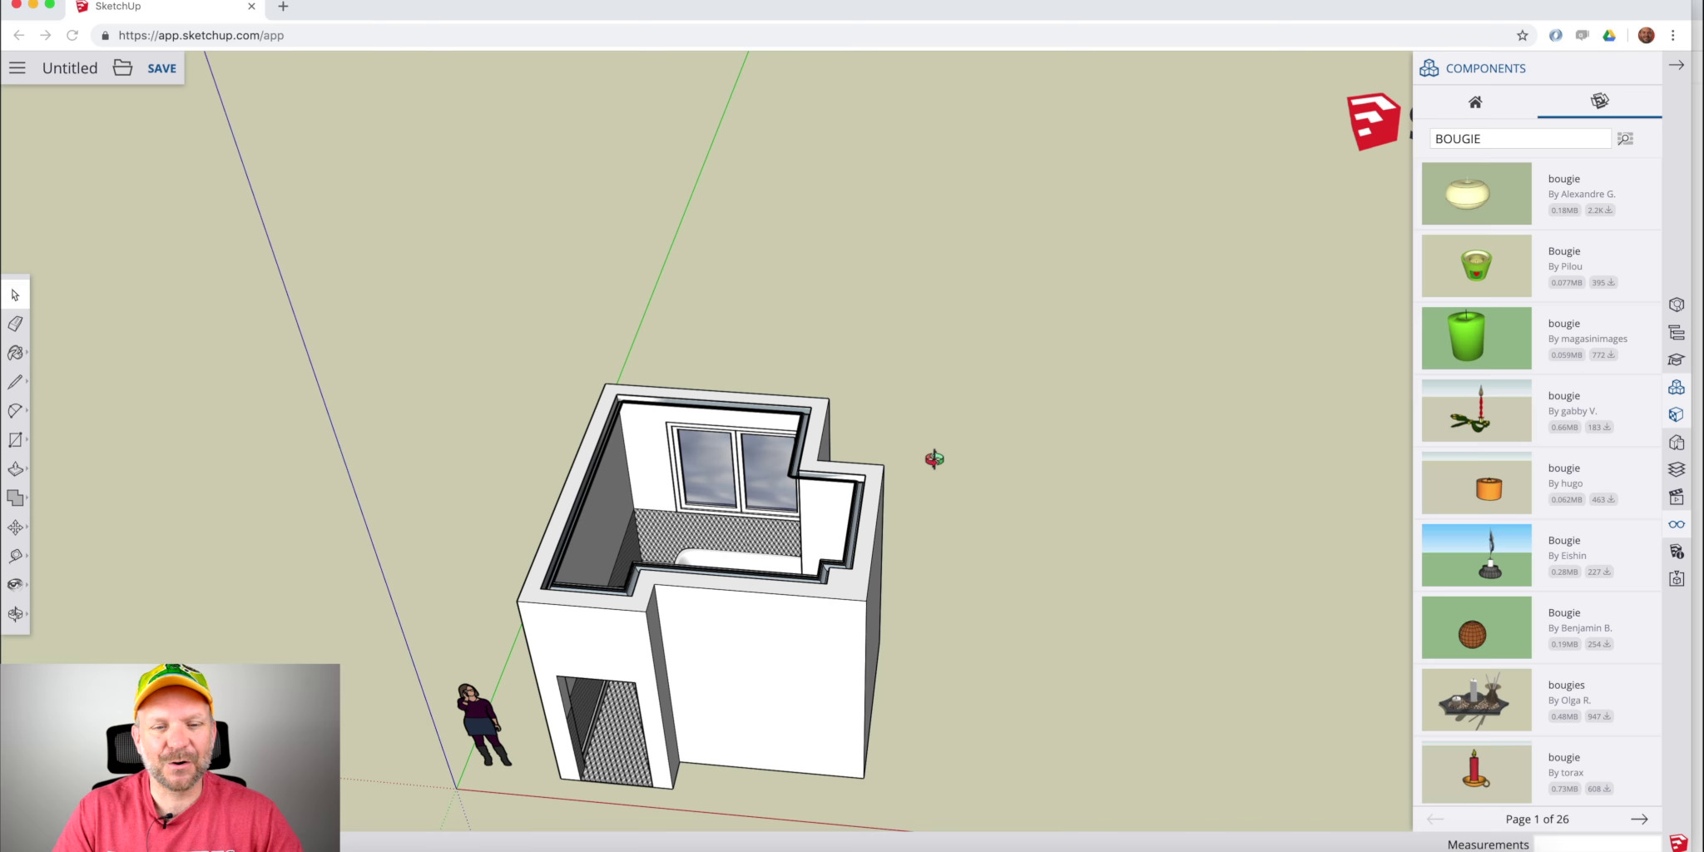
# Place two candle models from the "bougie" component results on the ground beside the room.
pyautogui.moveTo(708, 499); pyautogui.dragTo(702, 599, button='middle')
pyautogui.click(1676, 413)
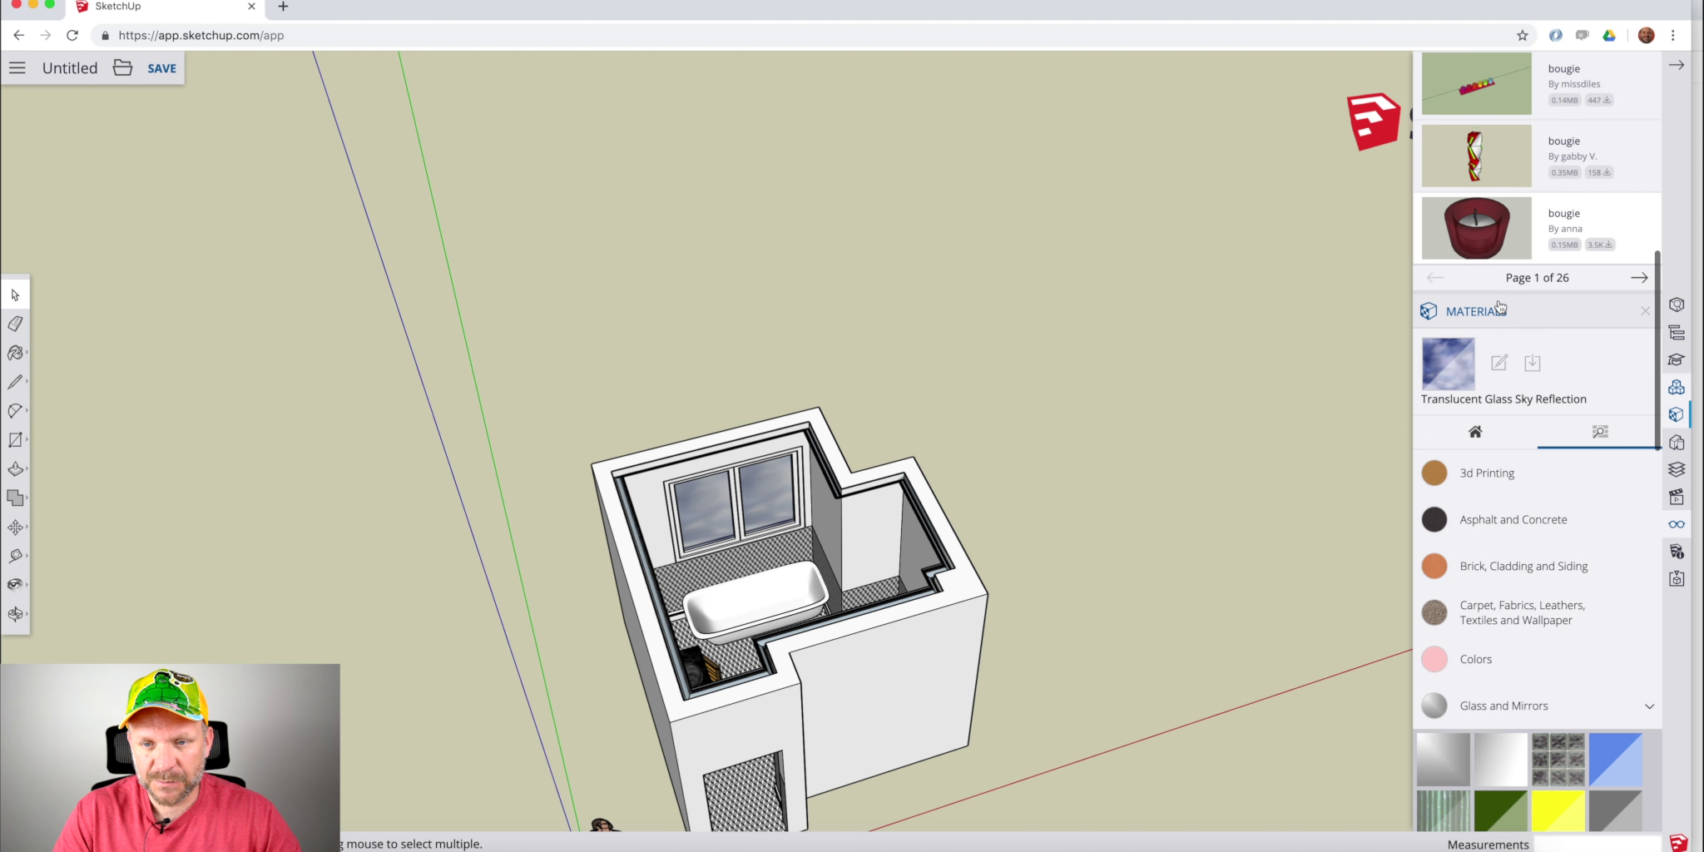
pyautogui.press('m')
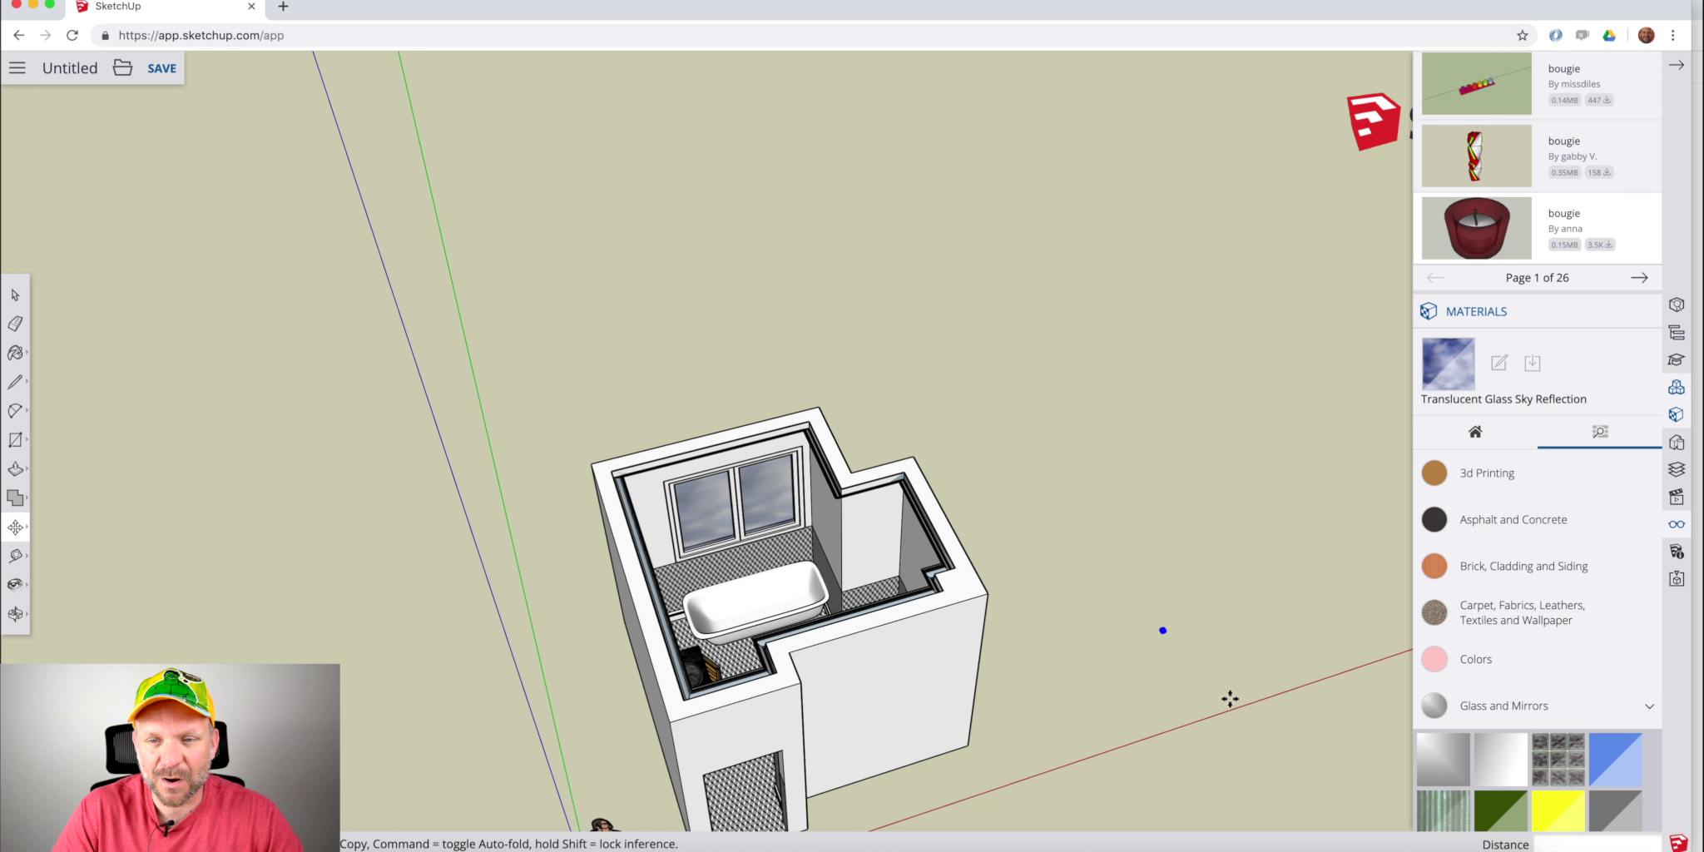
pyautogui.press('space')
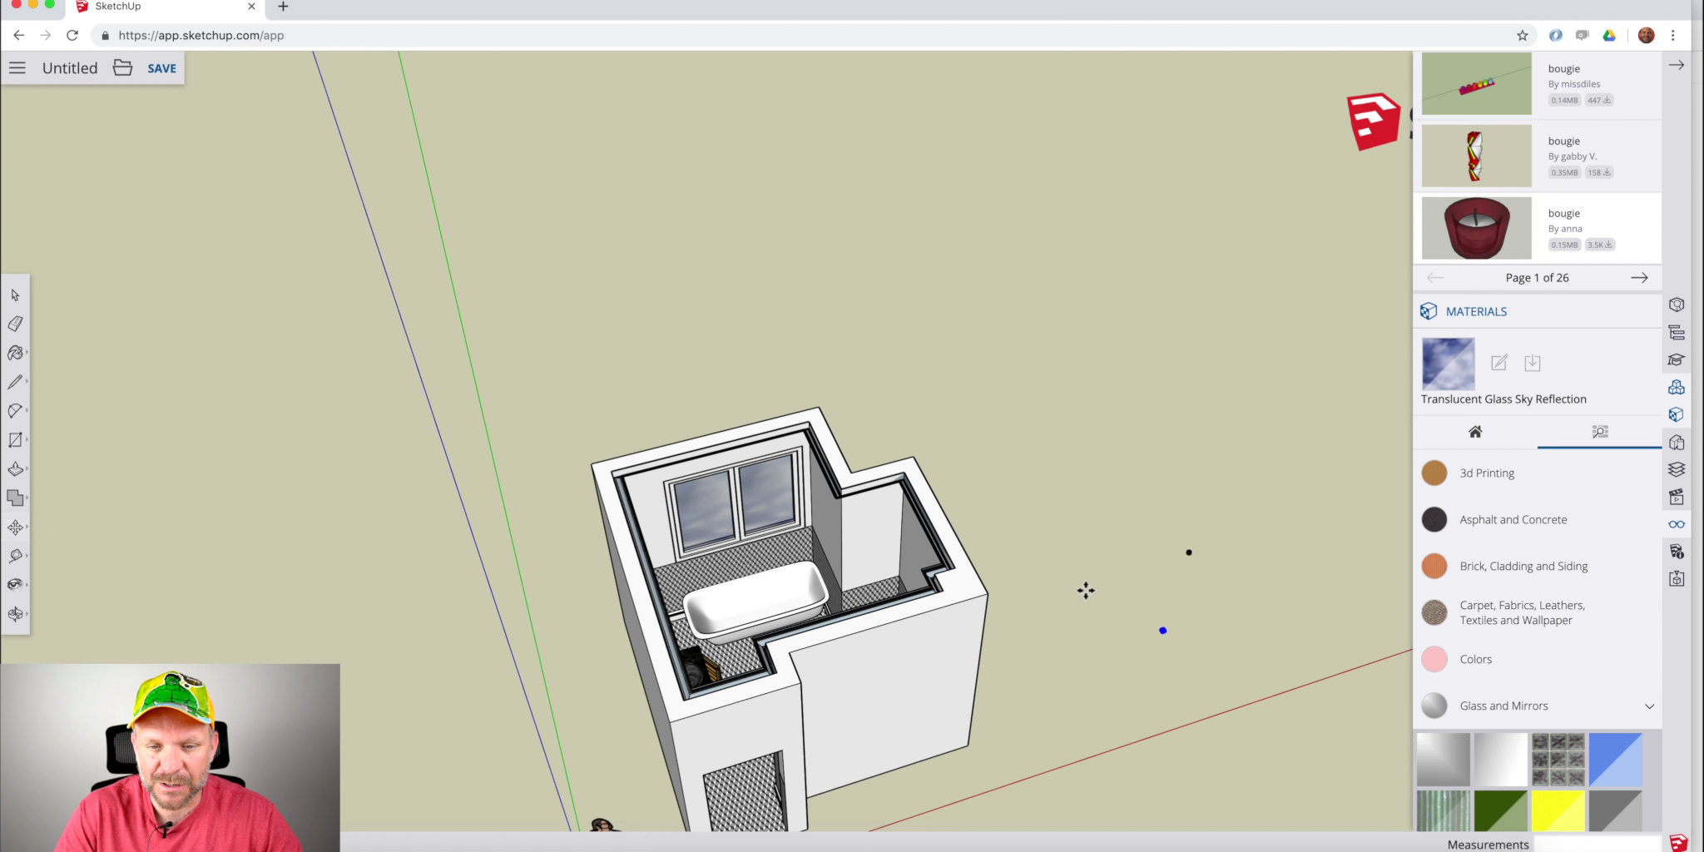
pyautogui.press('m')
pyautogui.press('space')
pyautogui.scroll(10, 1163, 631)
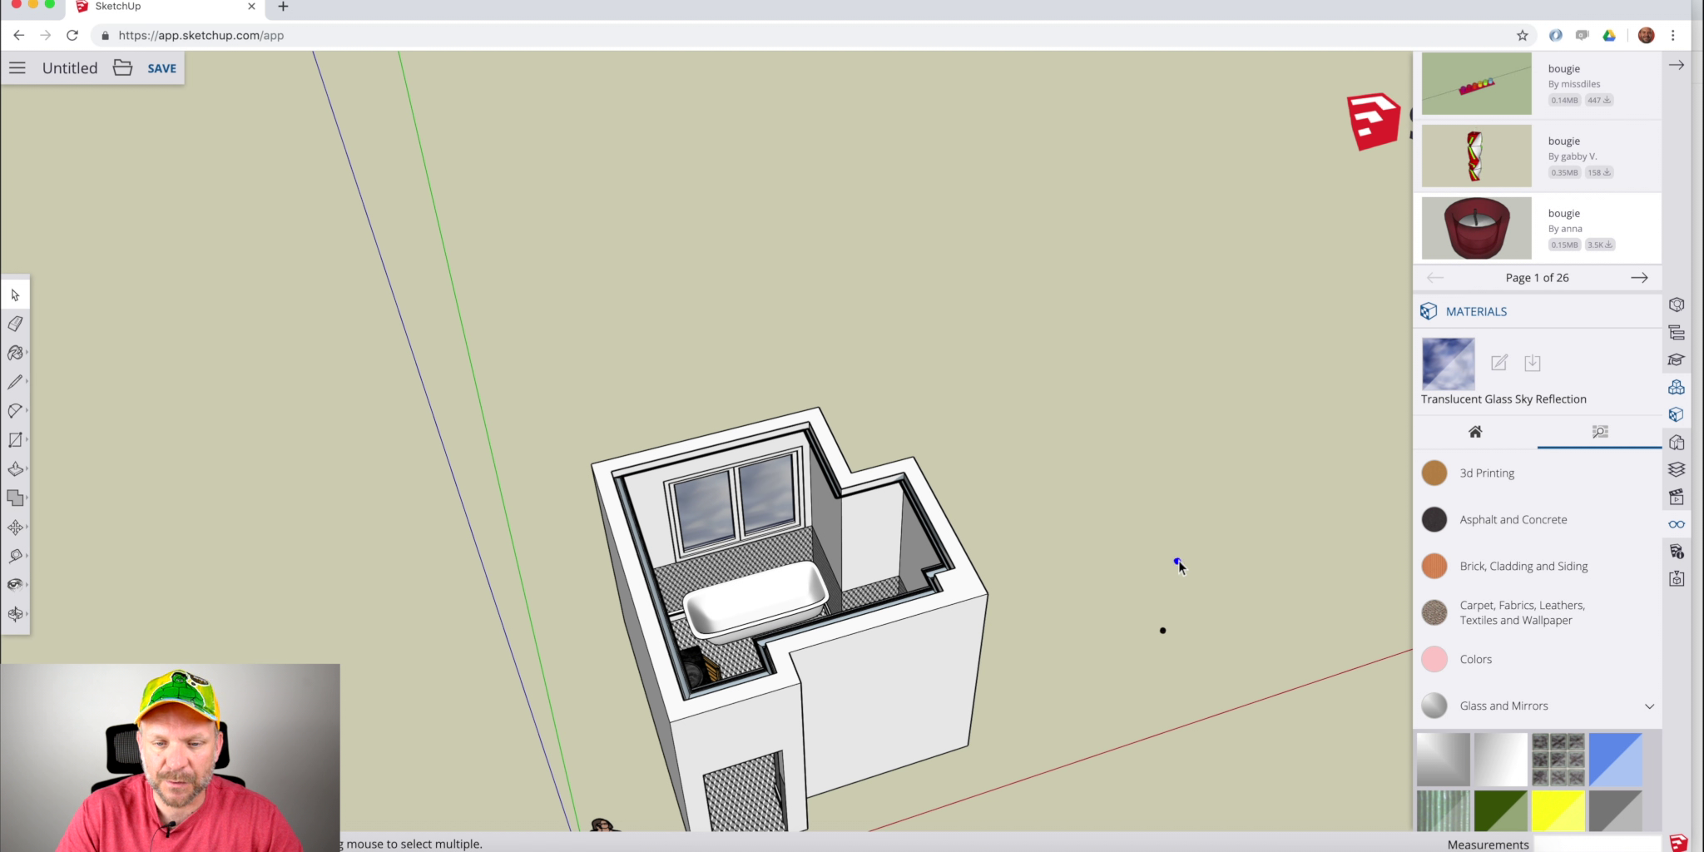
# Inspect the two candles on the ground and delete the one whose bounding box stretches far beyond its geometry.
pyautogui.doubleClick(1211, 431)
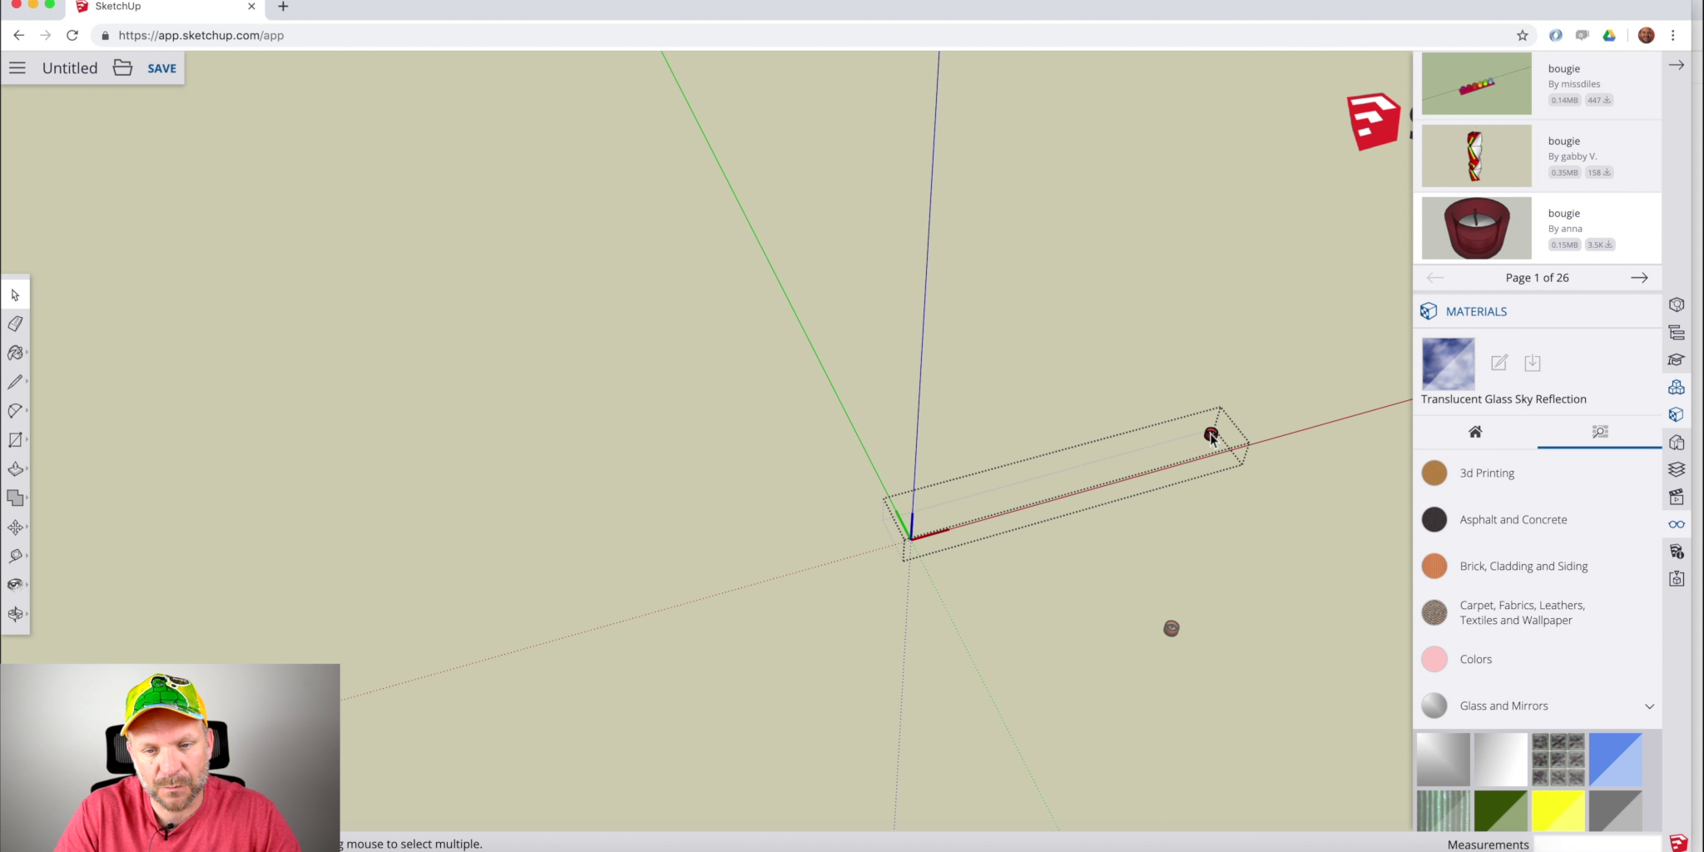
pyautogui.click(993, 637)
pyautogui.click(1209, 440)
pyautogui.moveTo(1101, 541); pyautogui.dragTo(1392, 808)
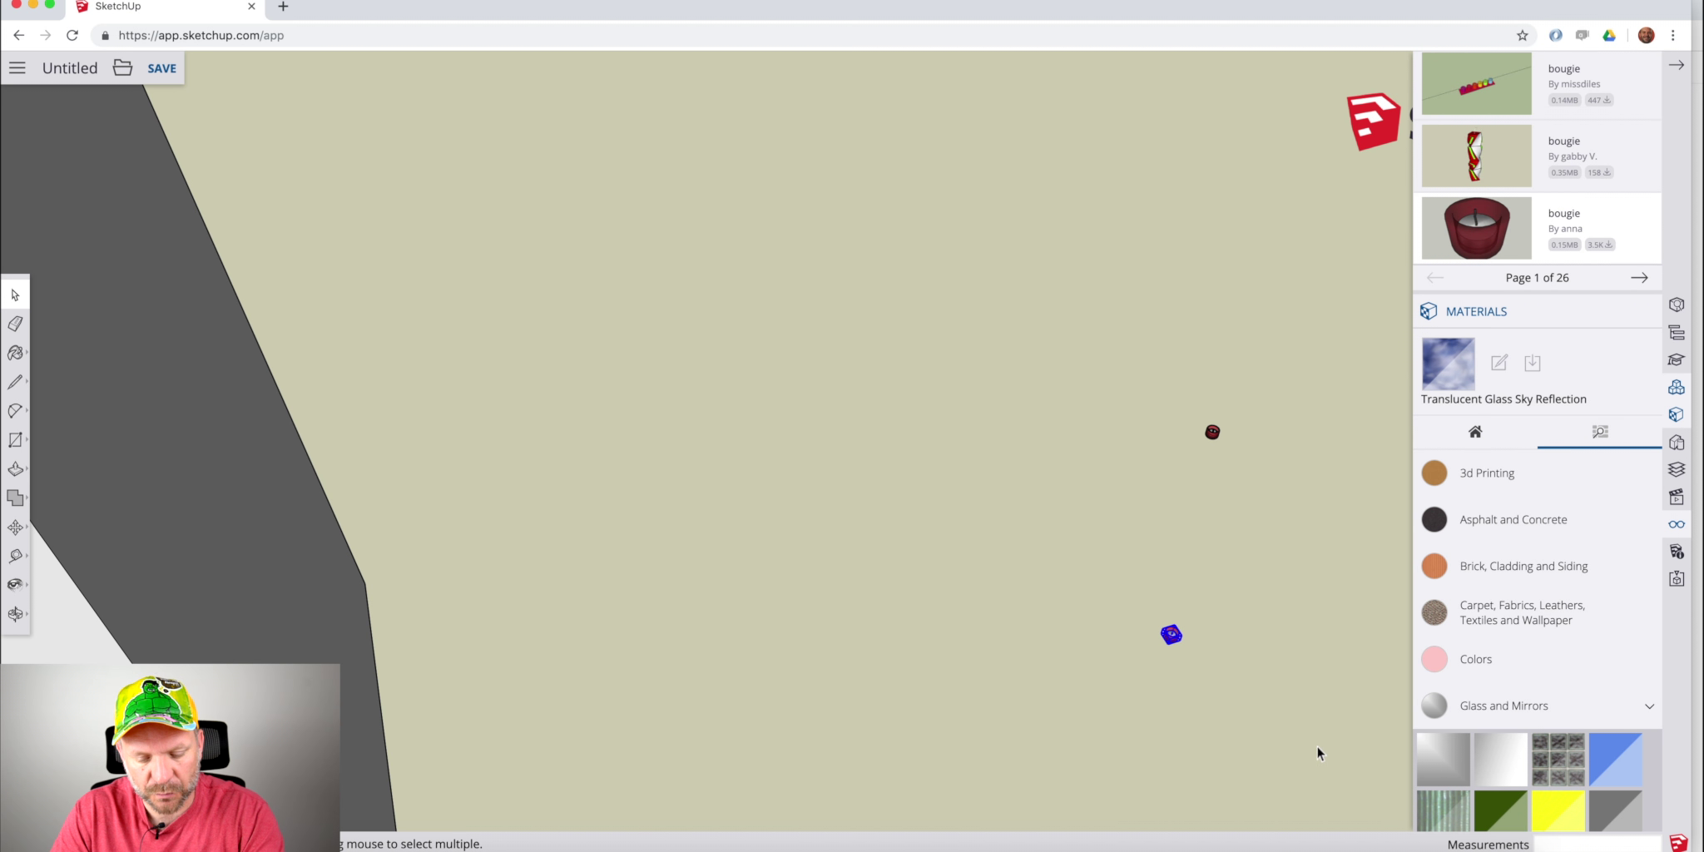
pyautogui.press('Delete')
# Move the remaining candle about 651 cm from the ground onto the bathtub's rim, at one end of the window side.
pyautogui.scroll(10, 1172, 647)
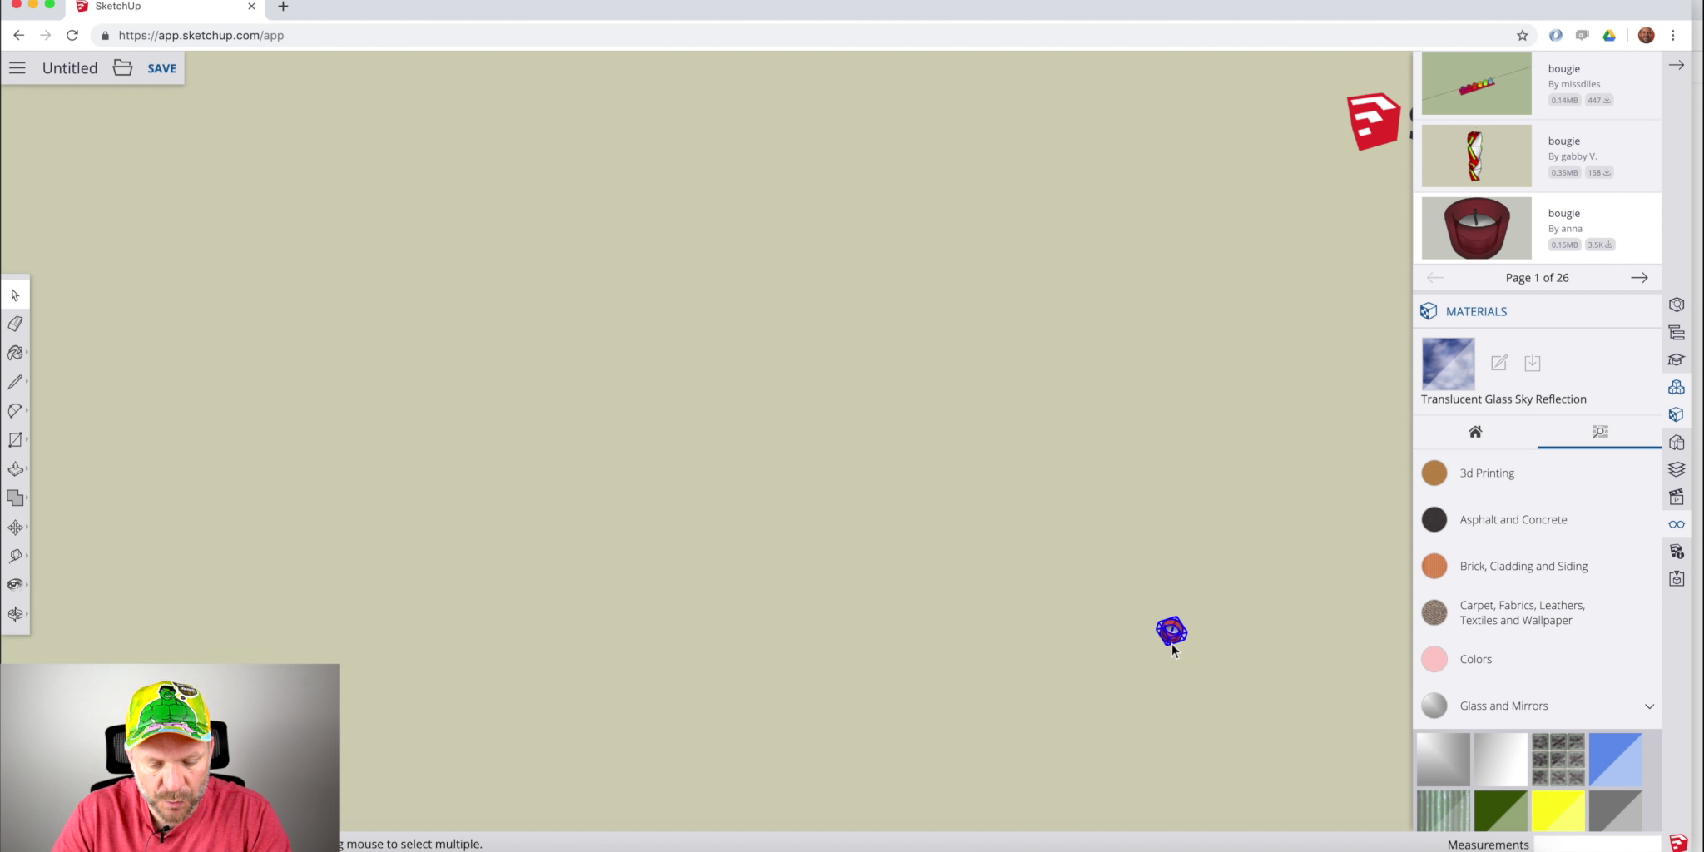
pyautogui.press('m')
pyautogui.click(1162, 650)
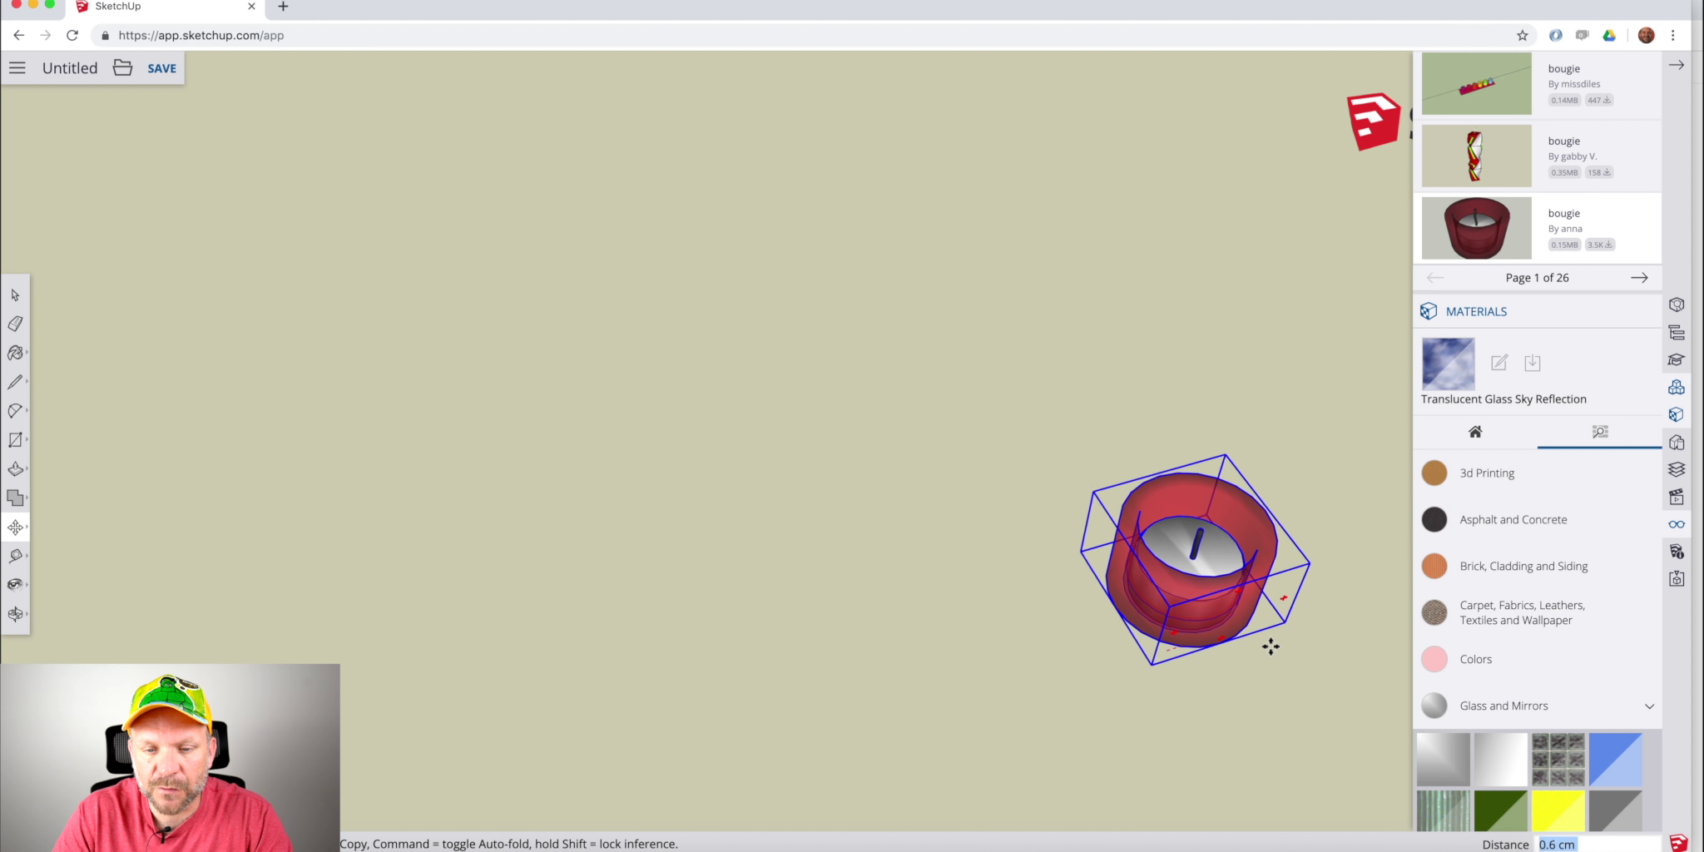
pyautogui.scroll(-10, 1282, 647)
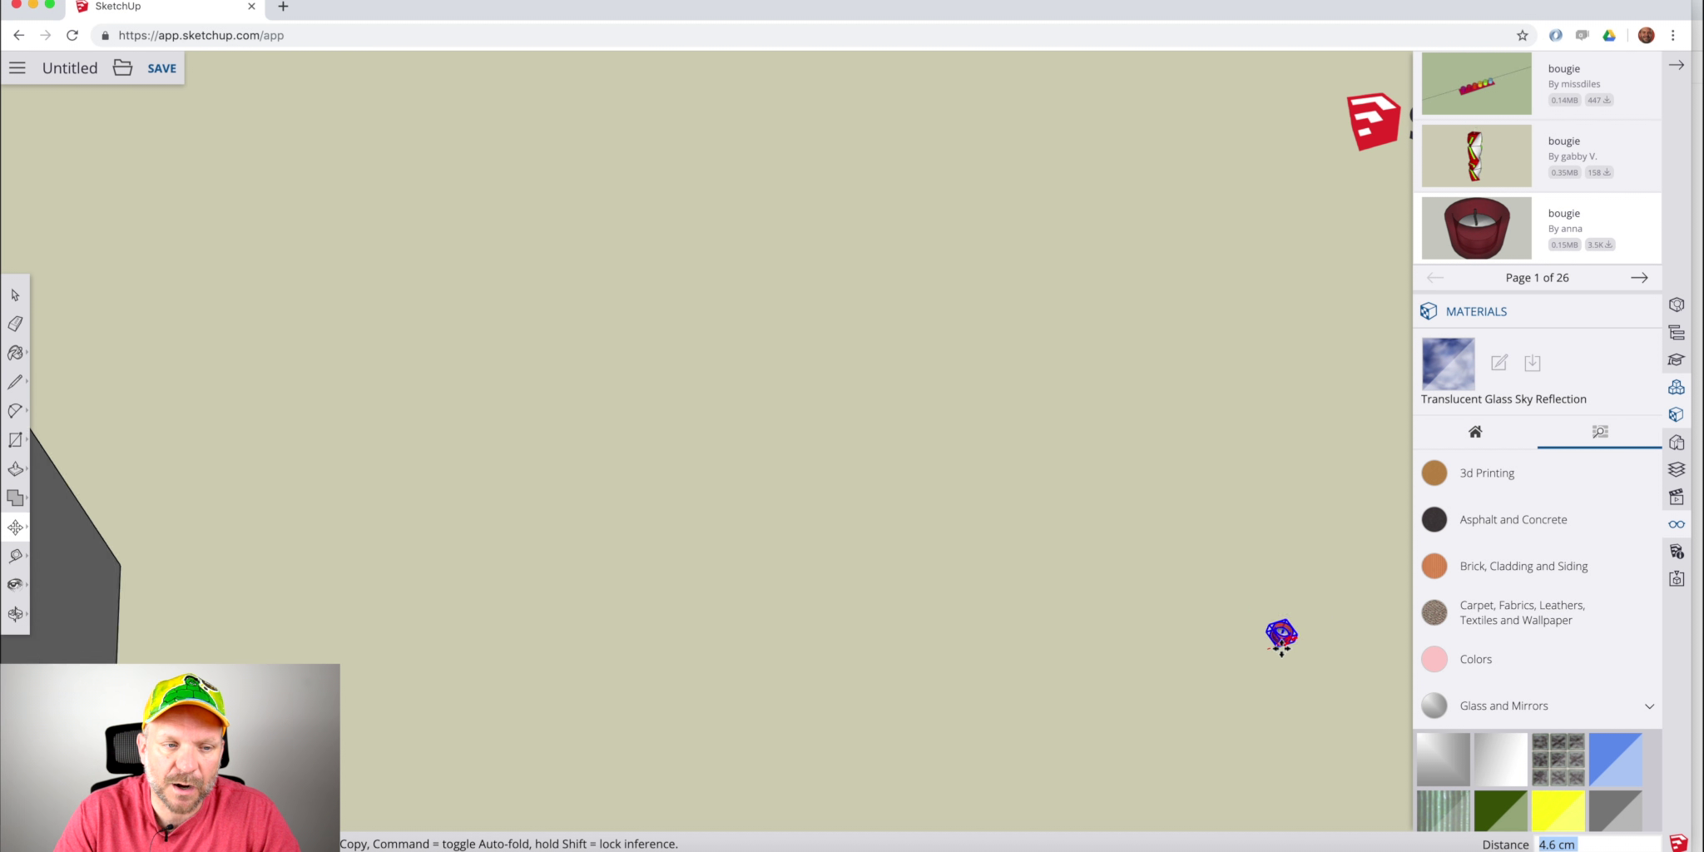
pyautogui.scroll(10, 739, 604)
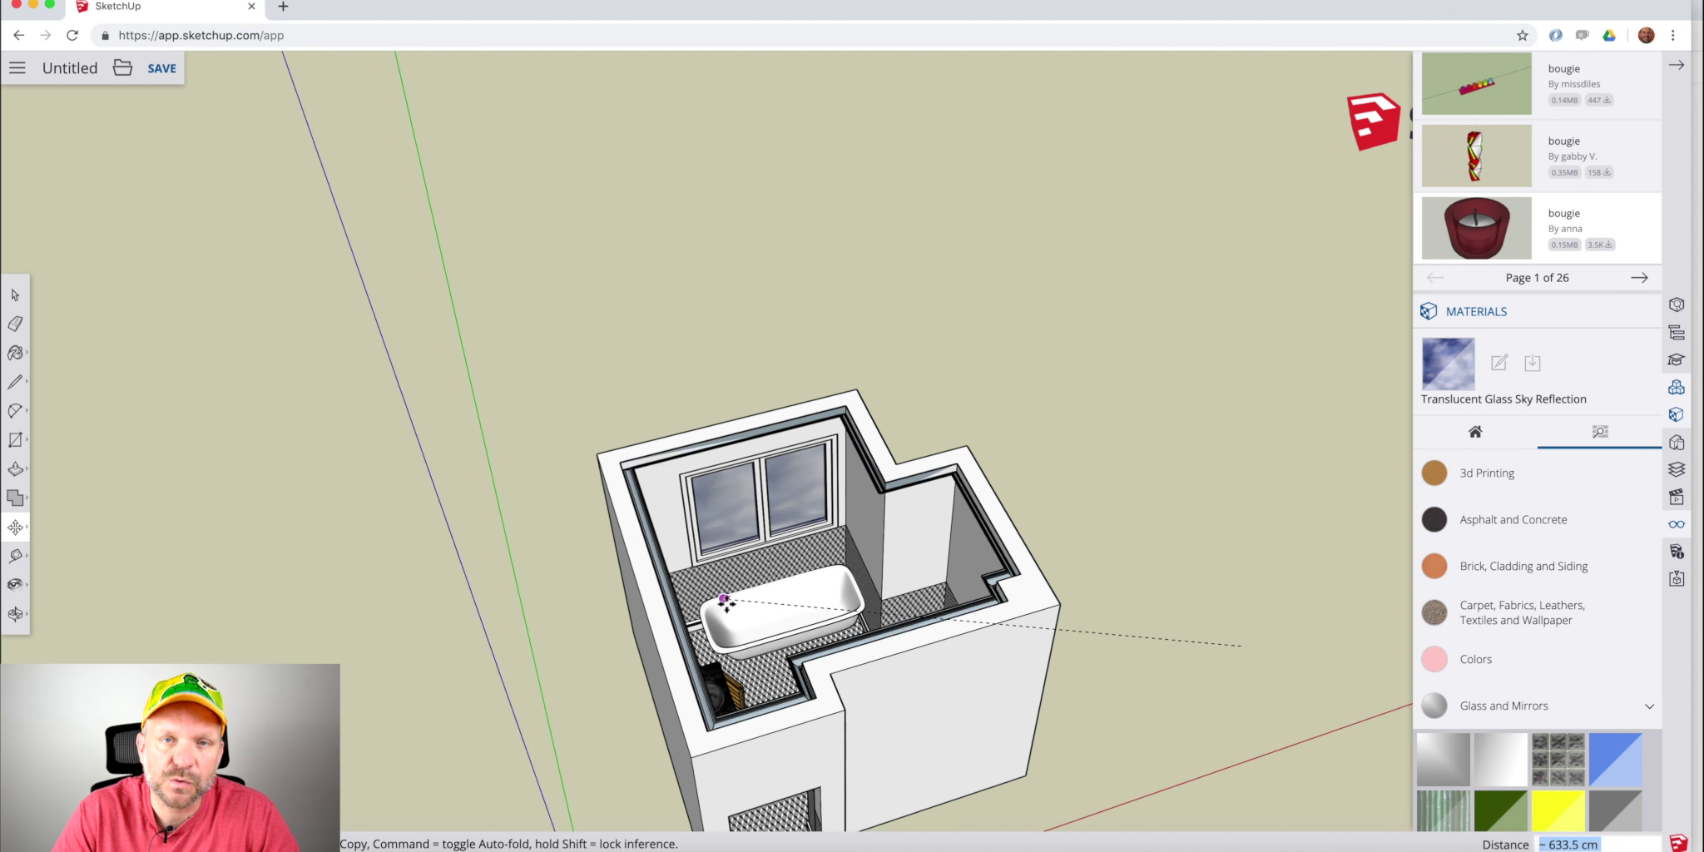
pyautogui.scroll(5, 725, 603)
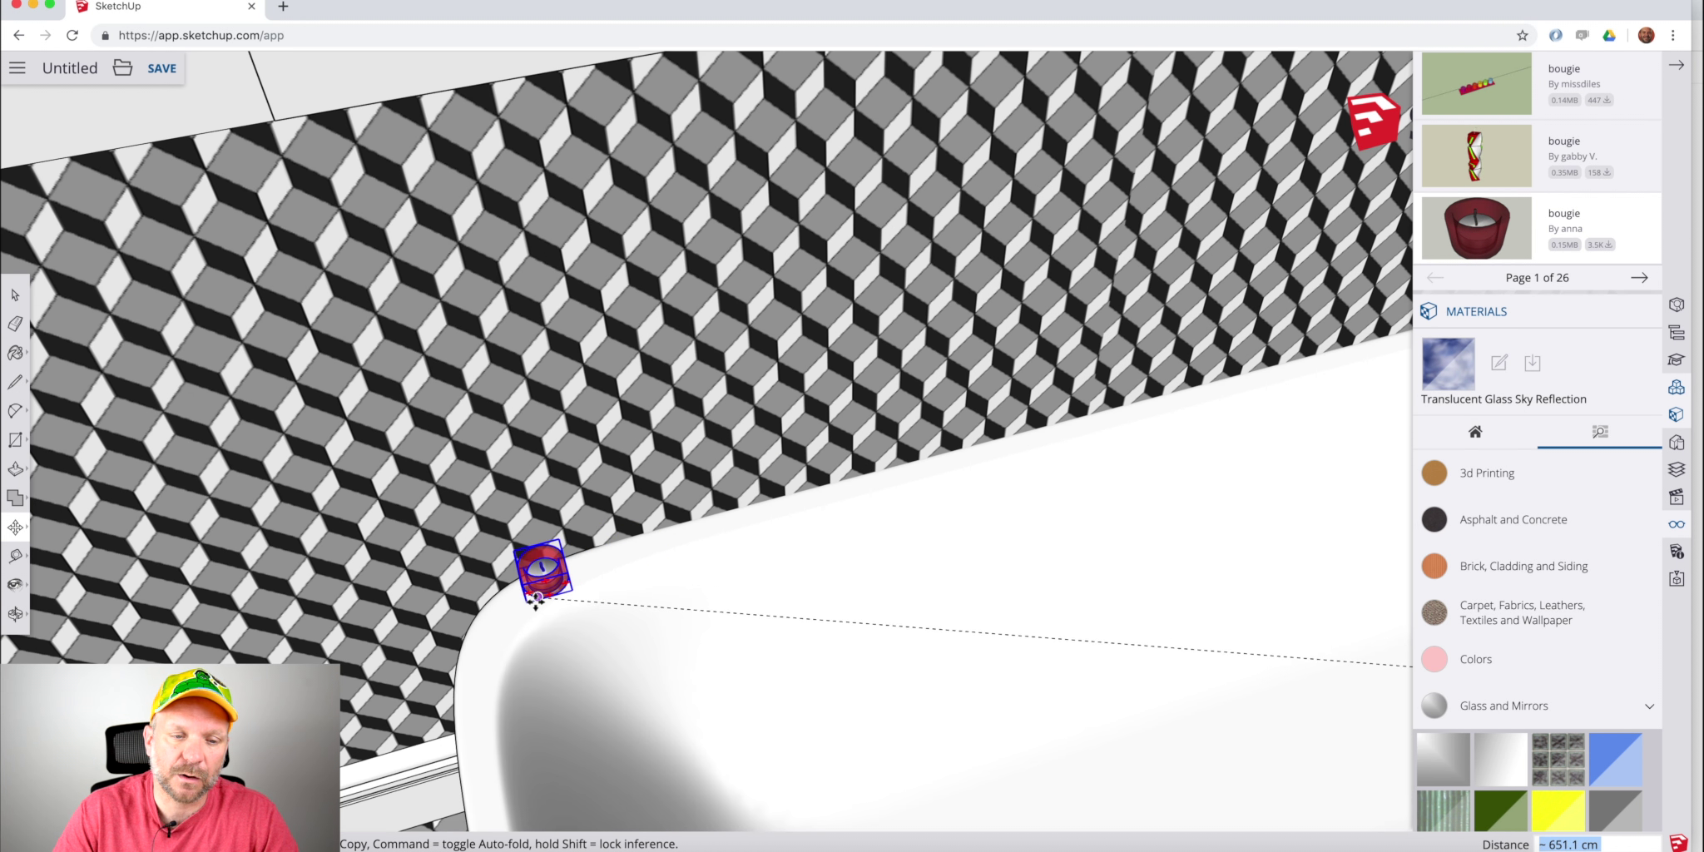
pyautogui.click(534, 605)
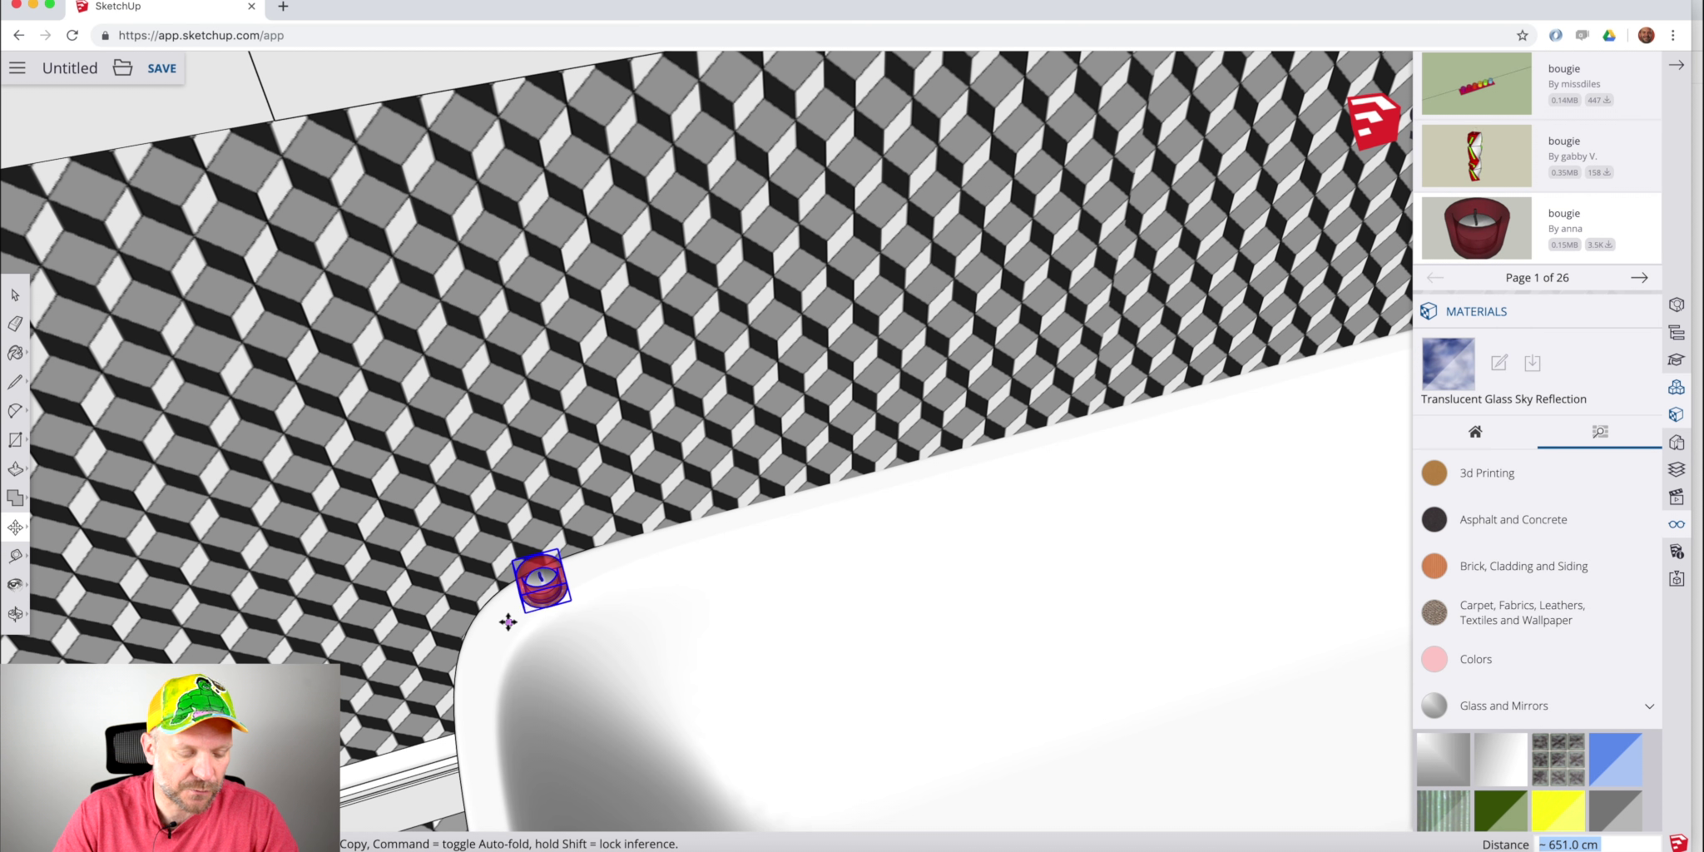
# Copy the candle along the window-side rim to the bathtub's far end and fill between with copies, trying /5 and settling on /10.
pyautogui.scroll(-8, 677, 589)
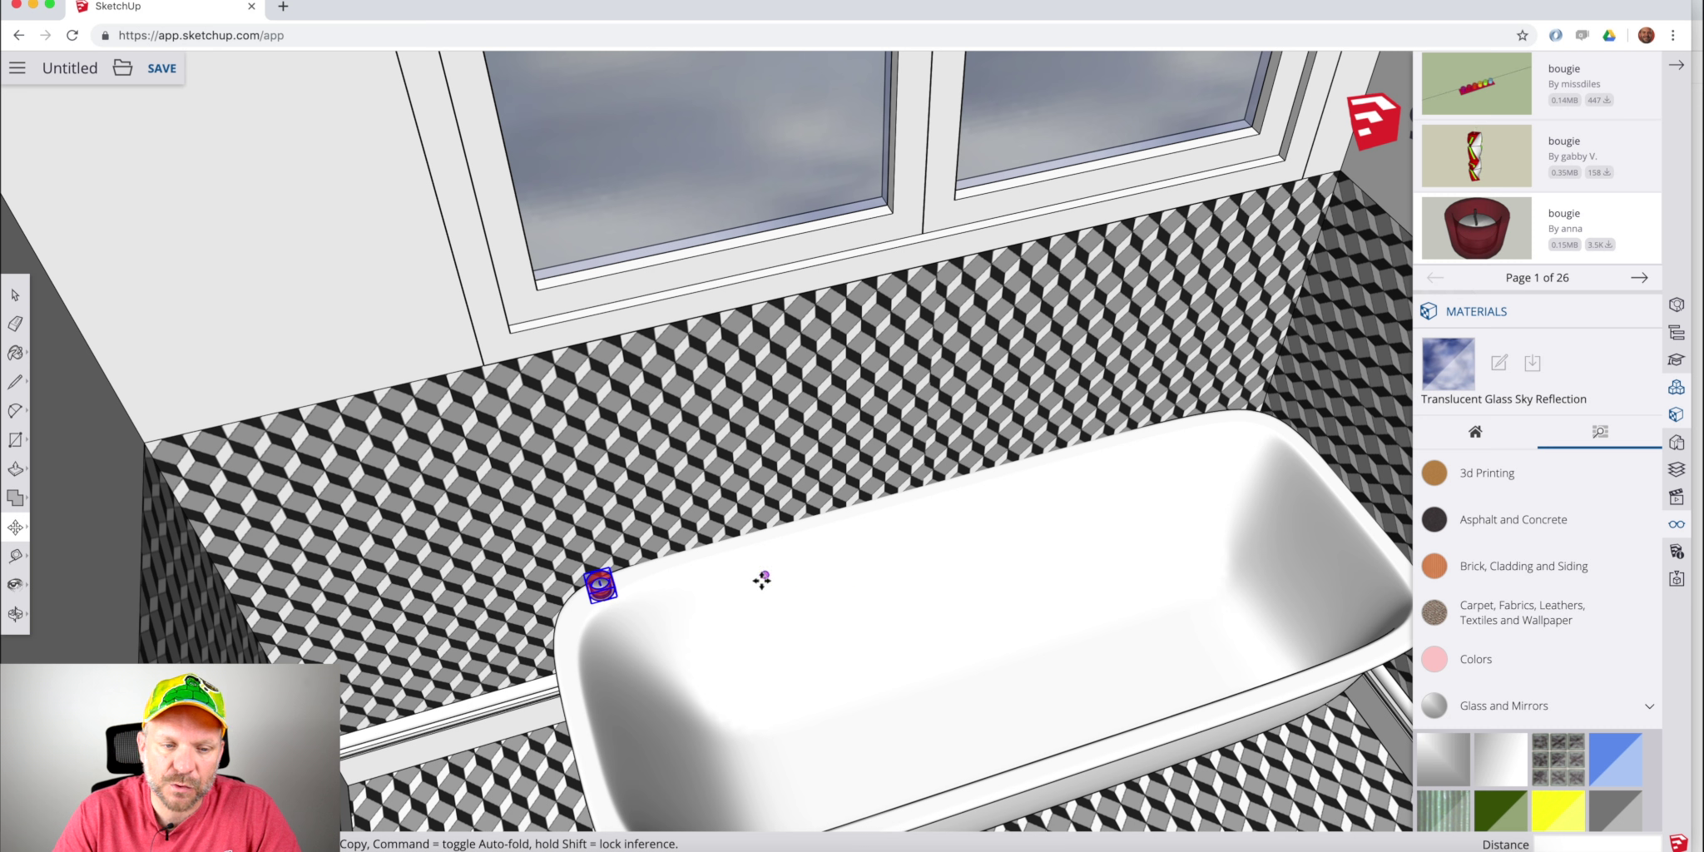
pyautogui.scroll(3, 583, 641)
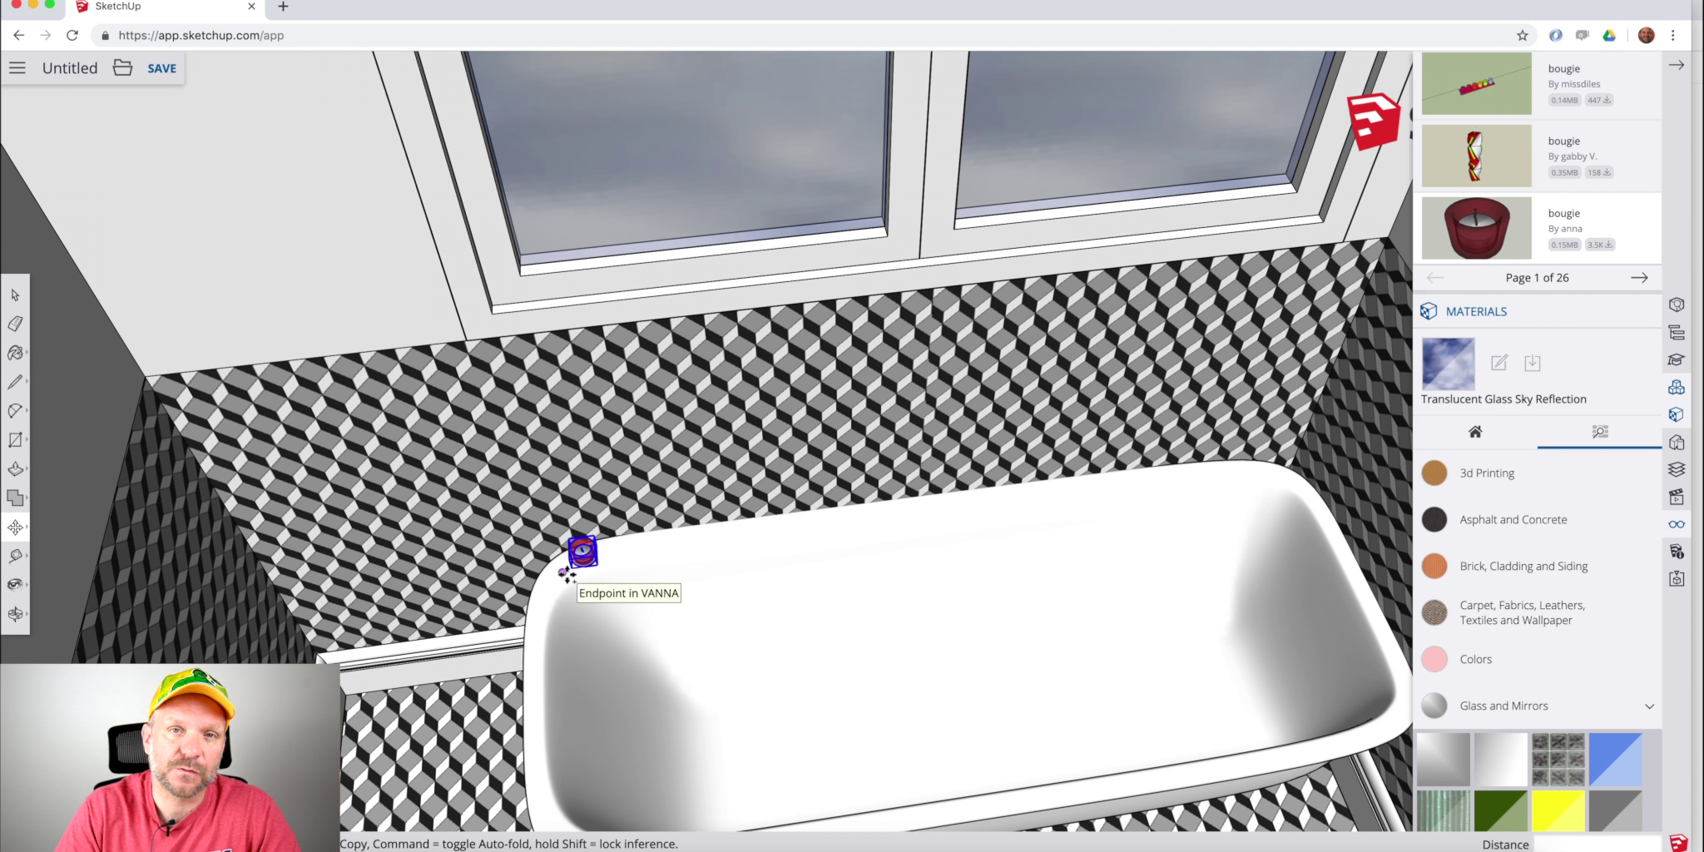
pyautogui.click(569, 575)
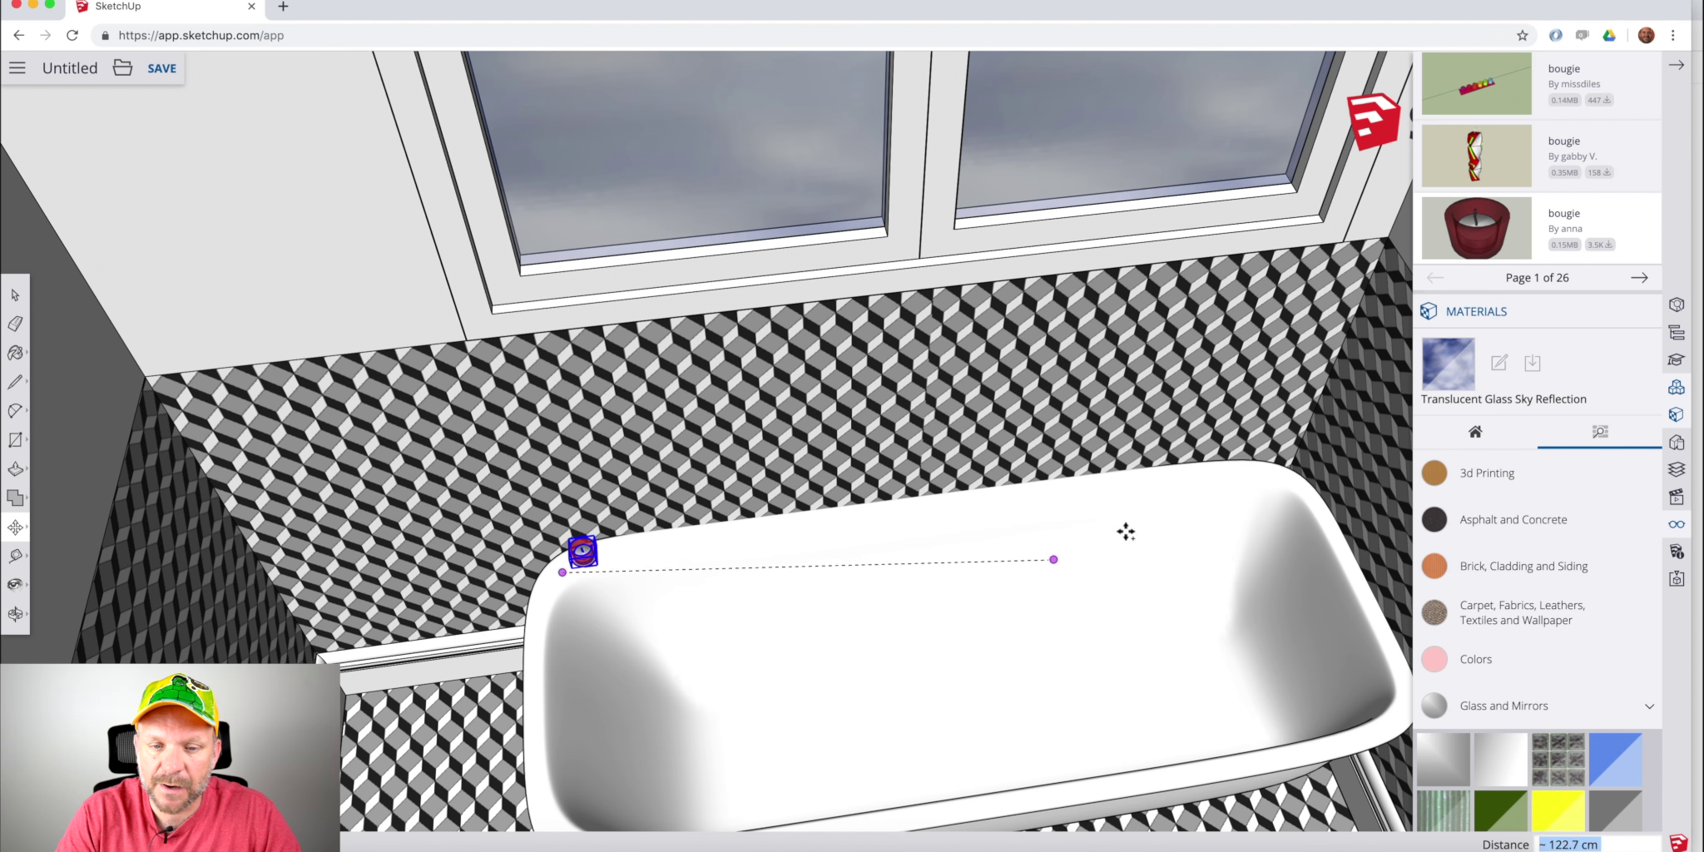
pyautogui.press('Right')
pyautogui.click(1248, 487)
pyautogui.write('/5')
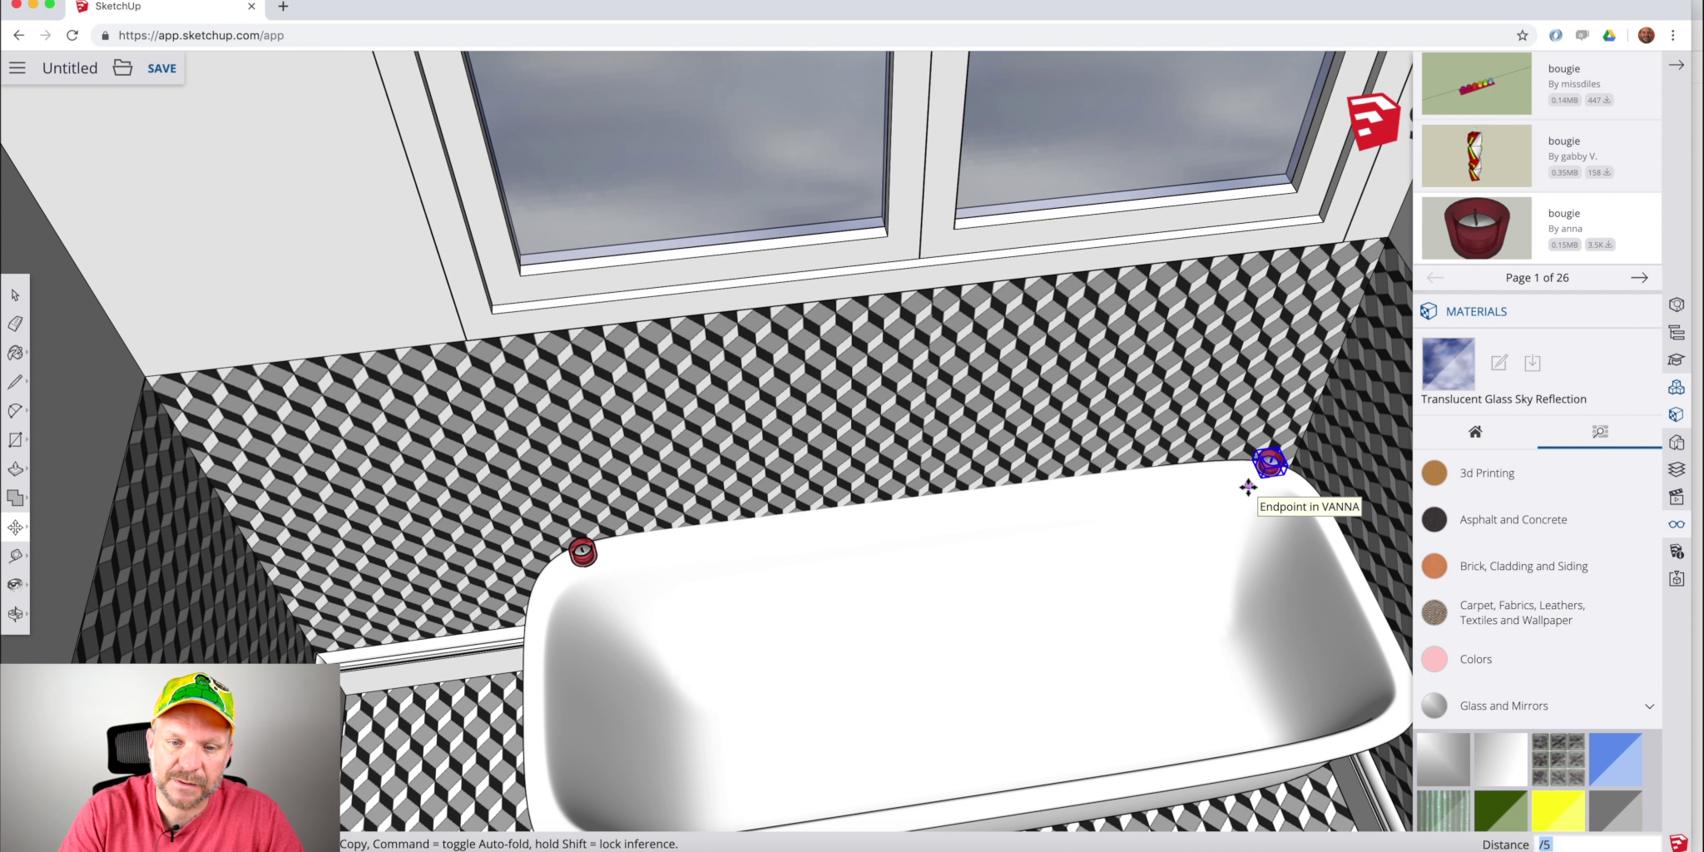
pyautogui.press('Return')
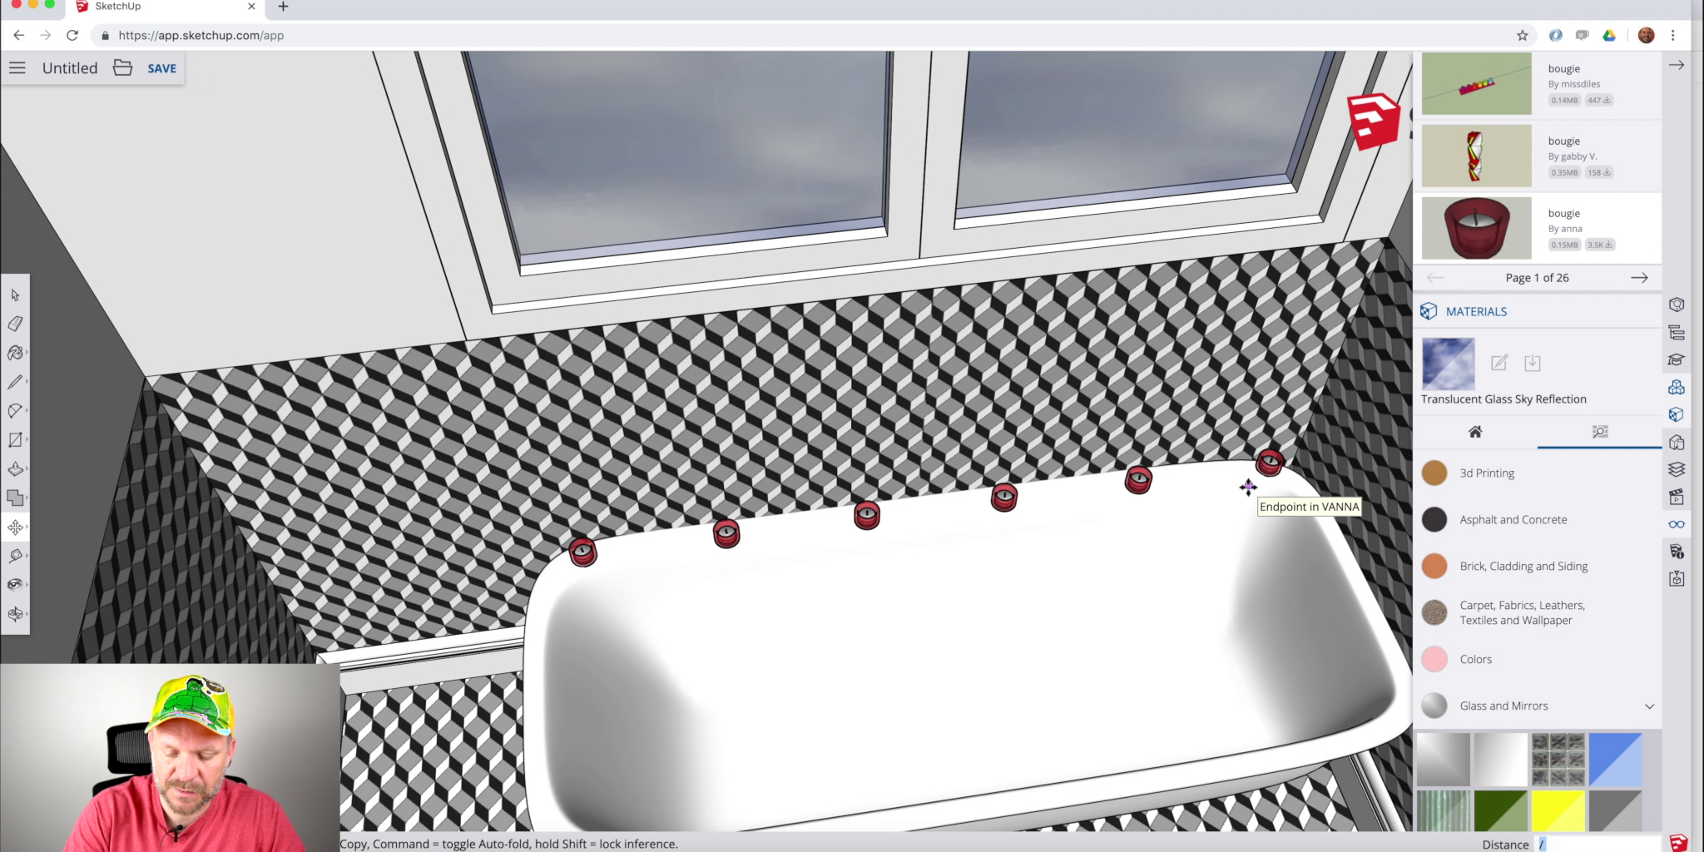
pyautogui.write('/10')
pyautogui.press('Return')
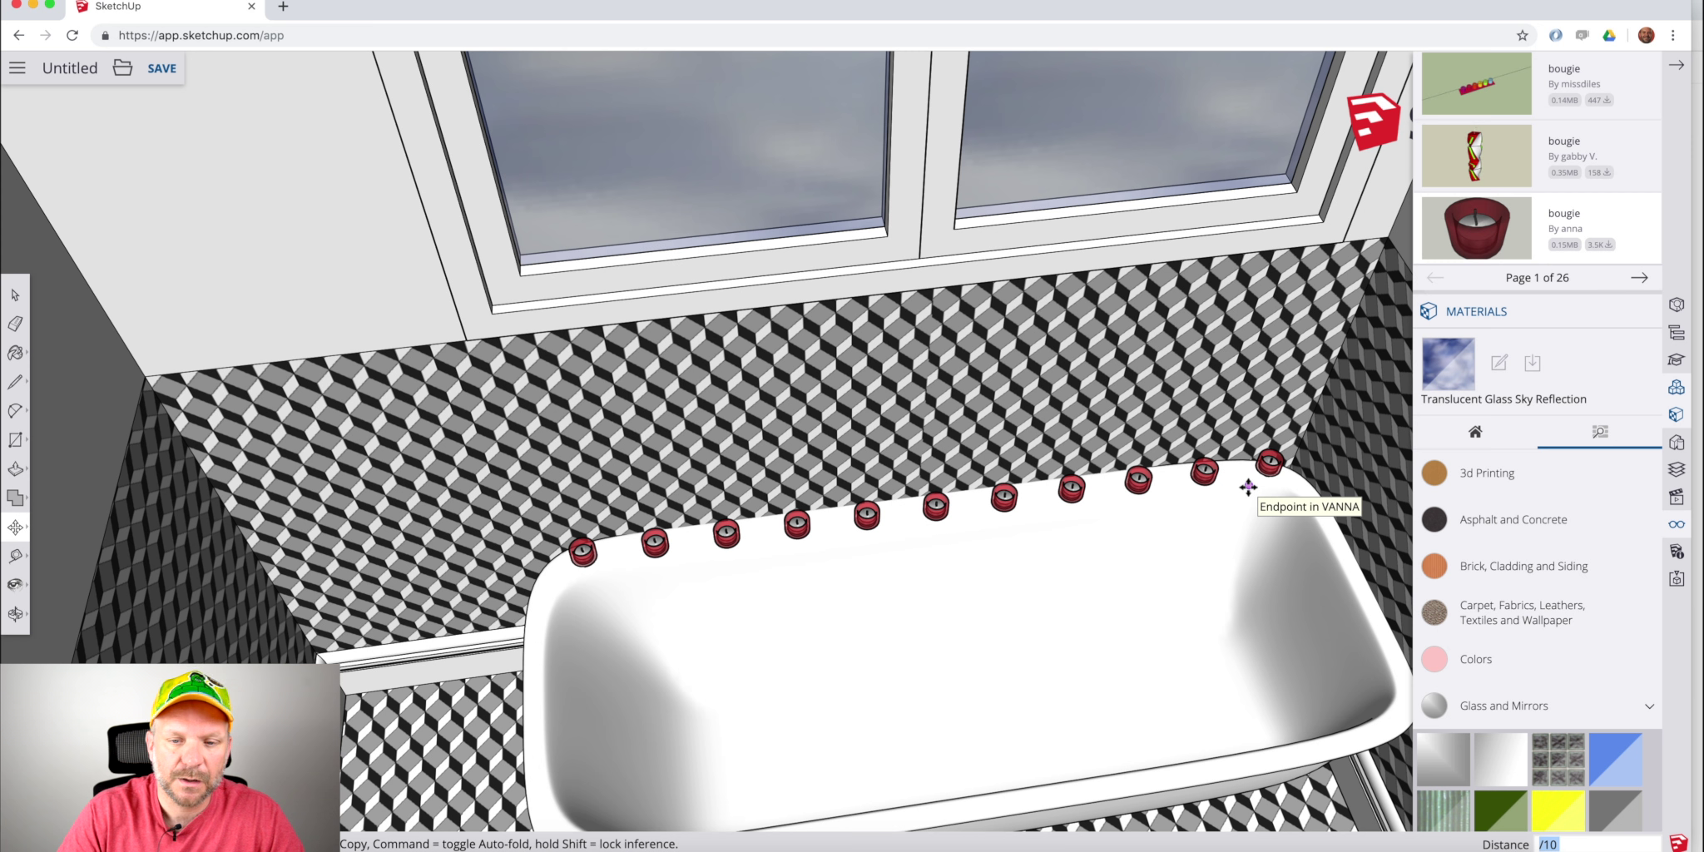
# Select the nine candles between the two end ones and move them about 3.2 cm back toward the window wall.
pyautogui.press('space')
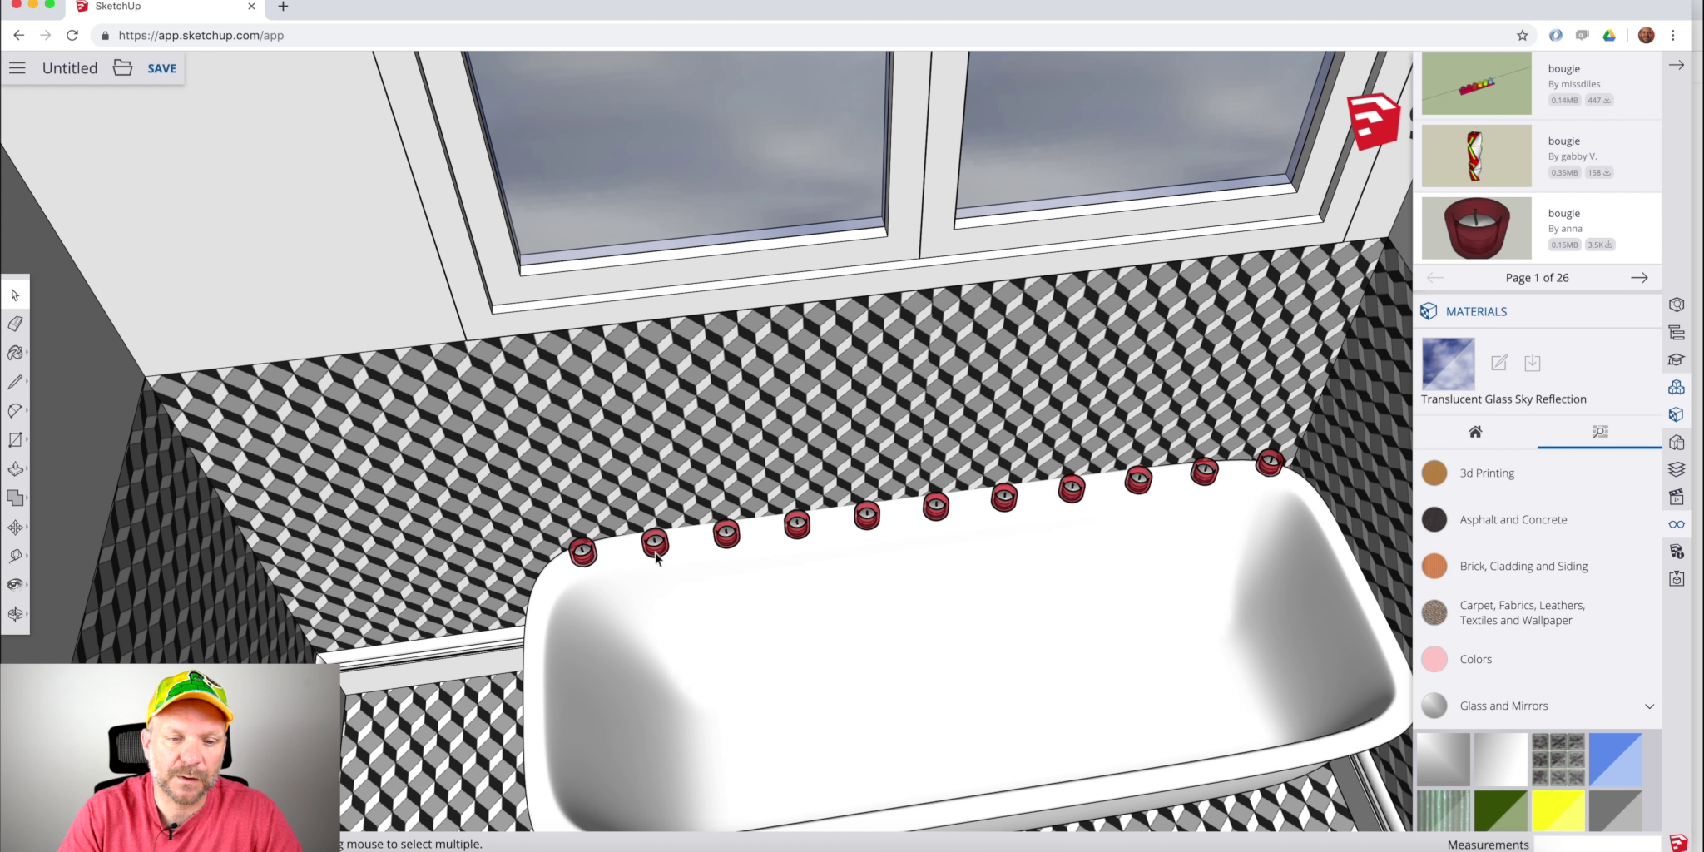
pyautogui.keyDown('shift'); pyautogui.click(867, 516); pyautogui.keyUp('shift')
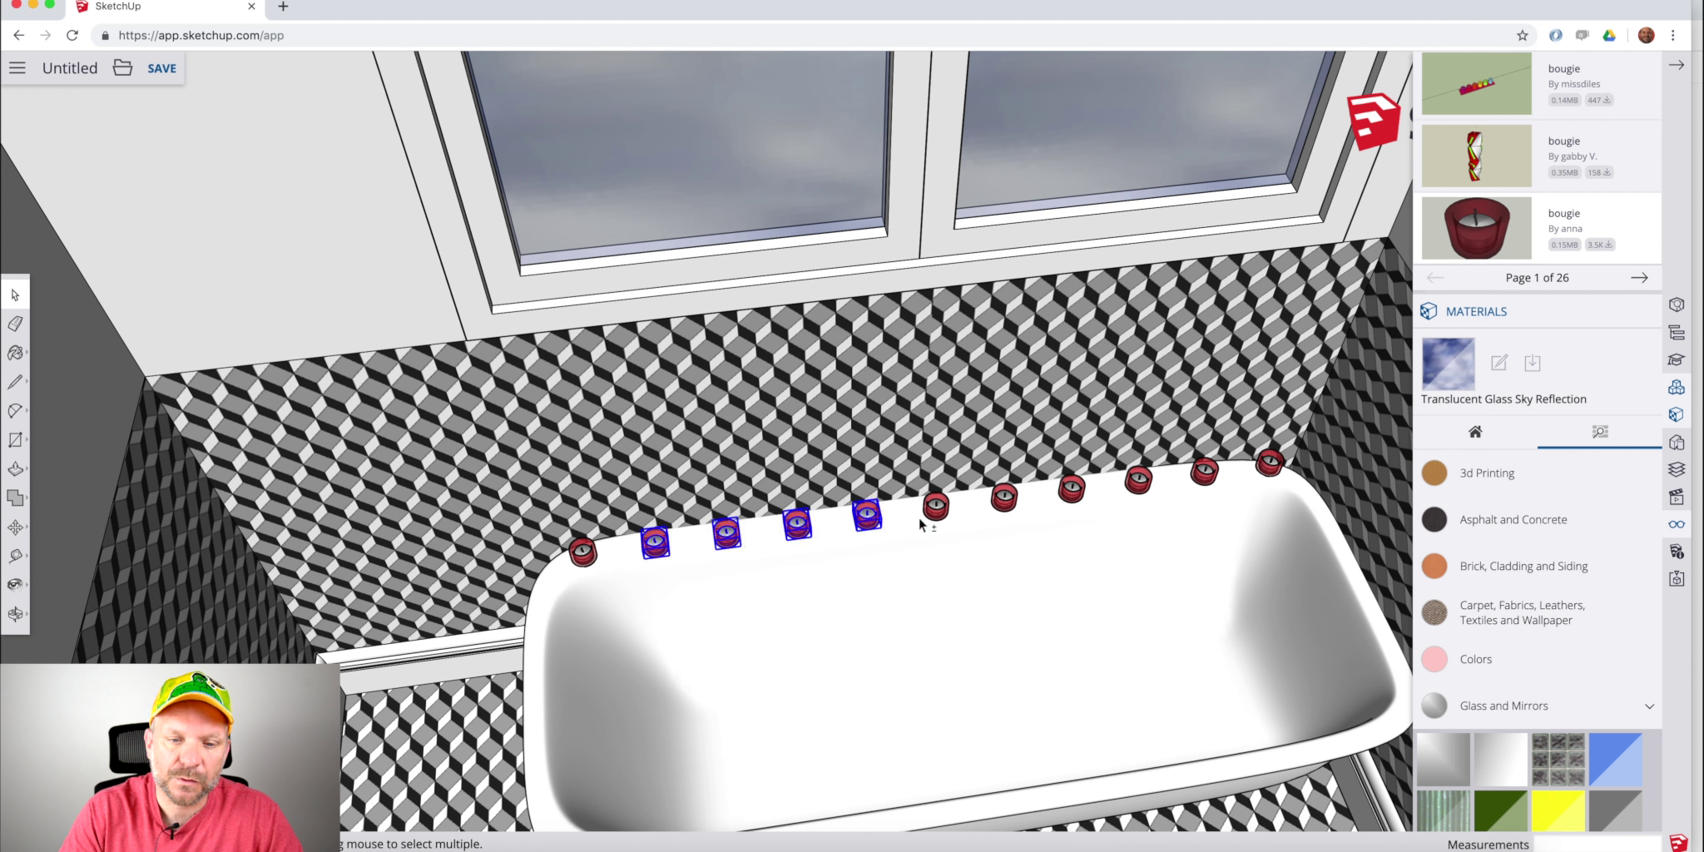
pyautogui.keyDown('shift'); pyautogui.click(935, 506); pyautogui.keyUp('shift')
pyautogui.keyDown('shift'); pyautogui.click(1004, 497); pyautogui.keyUp('shift')
pyautogui.keyDown('shift'); pyautogui.click(1071, 490); pyautogui.keyUp('shift')
pyautogui.keyDown('shift'); pyautogui.click(1139, 480); pyautogui.keyUp('shift')
pyautogui.keyDown('shift'); pyautogui.click(1204, 471); pyautogui.keyUp('shift')
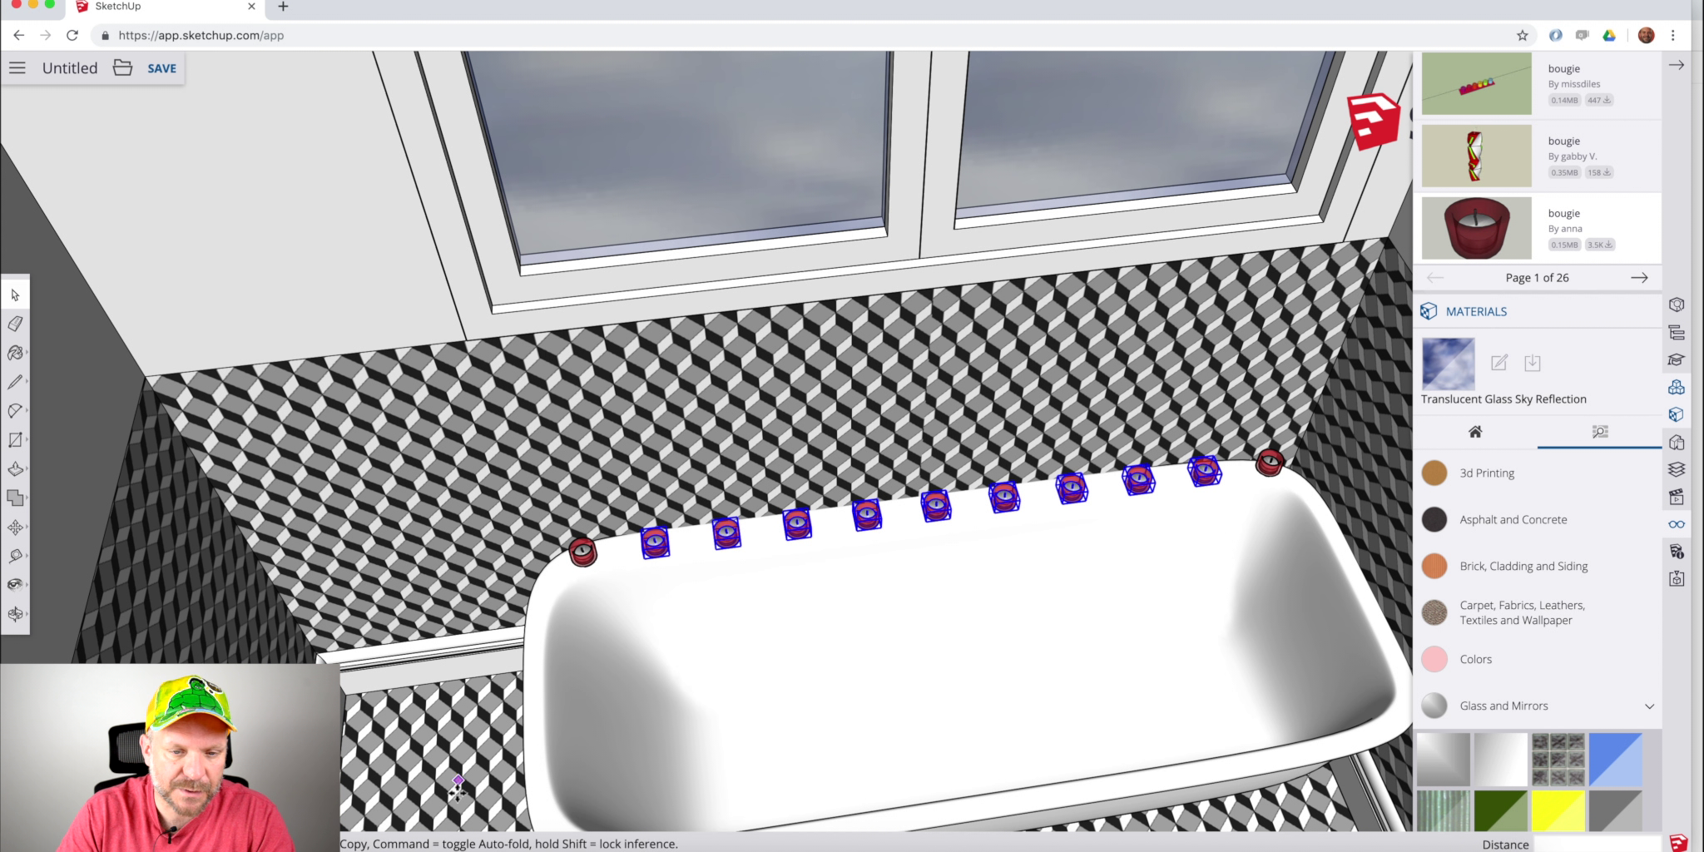
pyautogui.press('m')
pyautogui.click(457, 791)
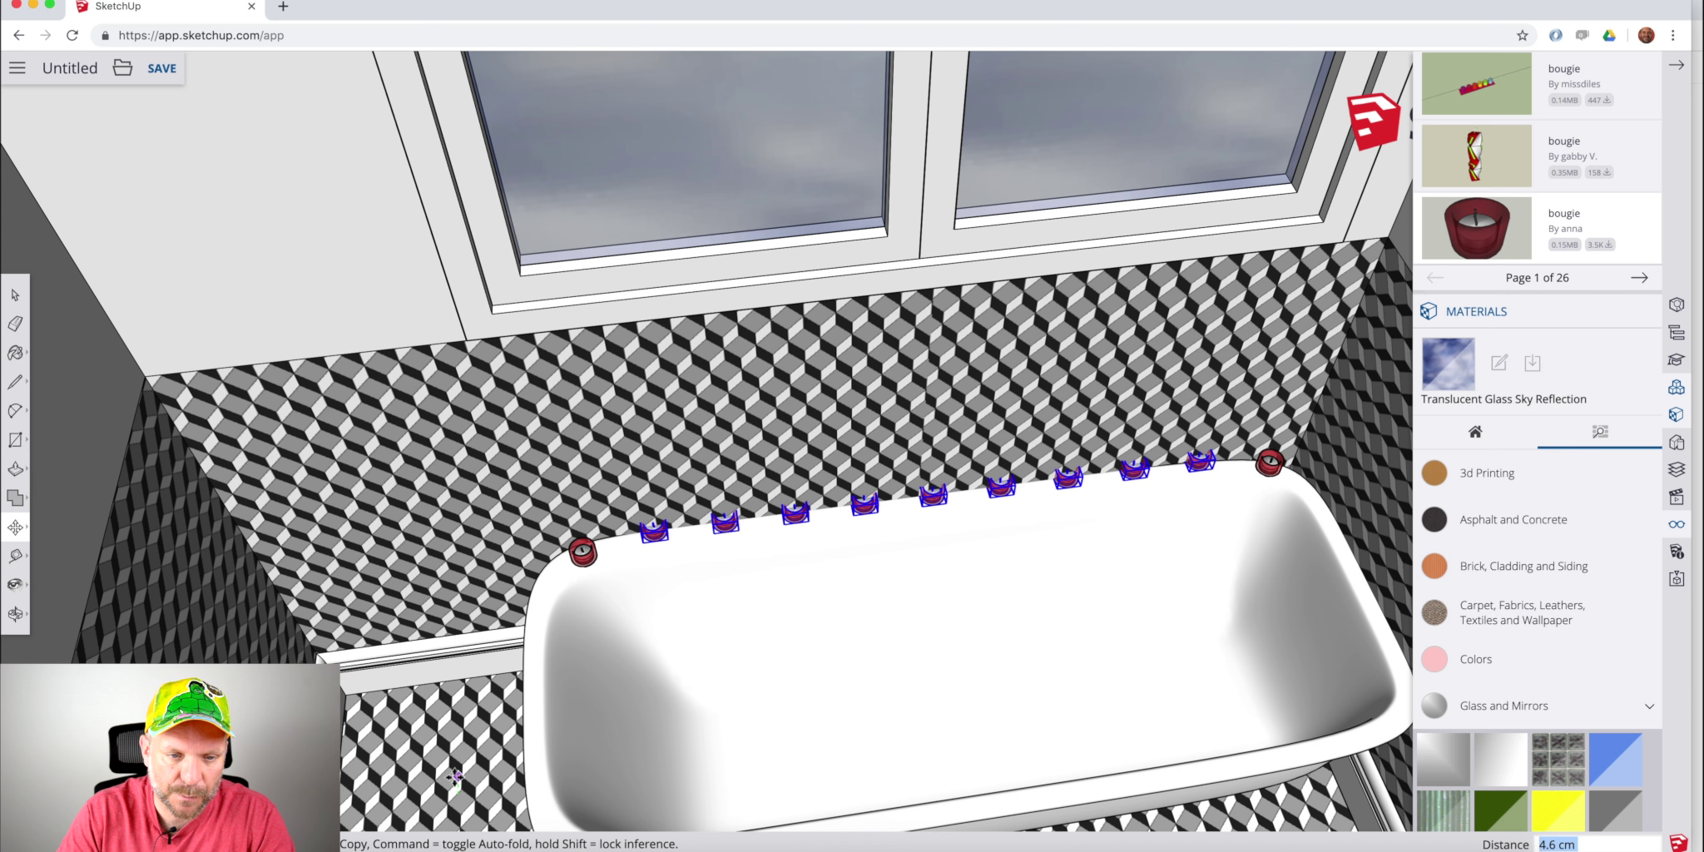
pyautogui.click(454, 783)
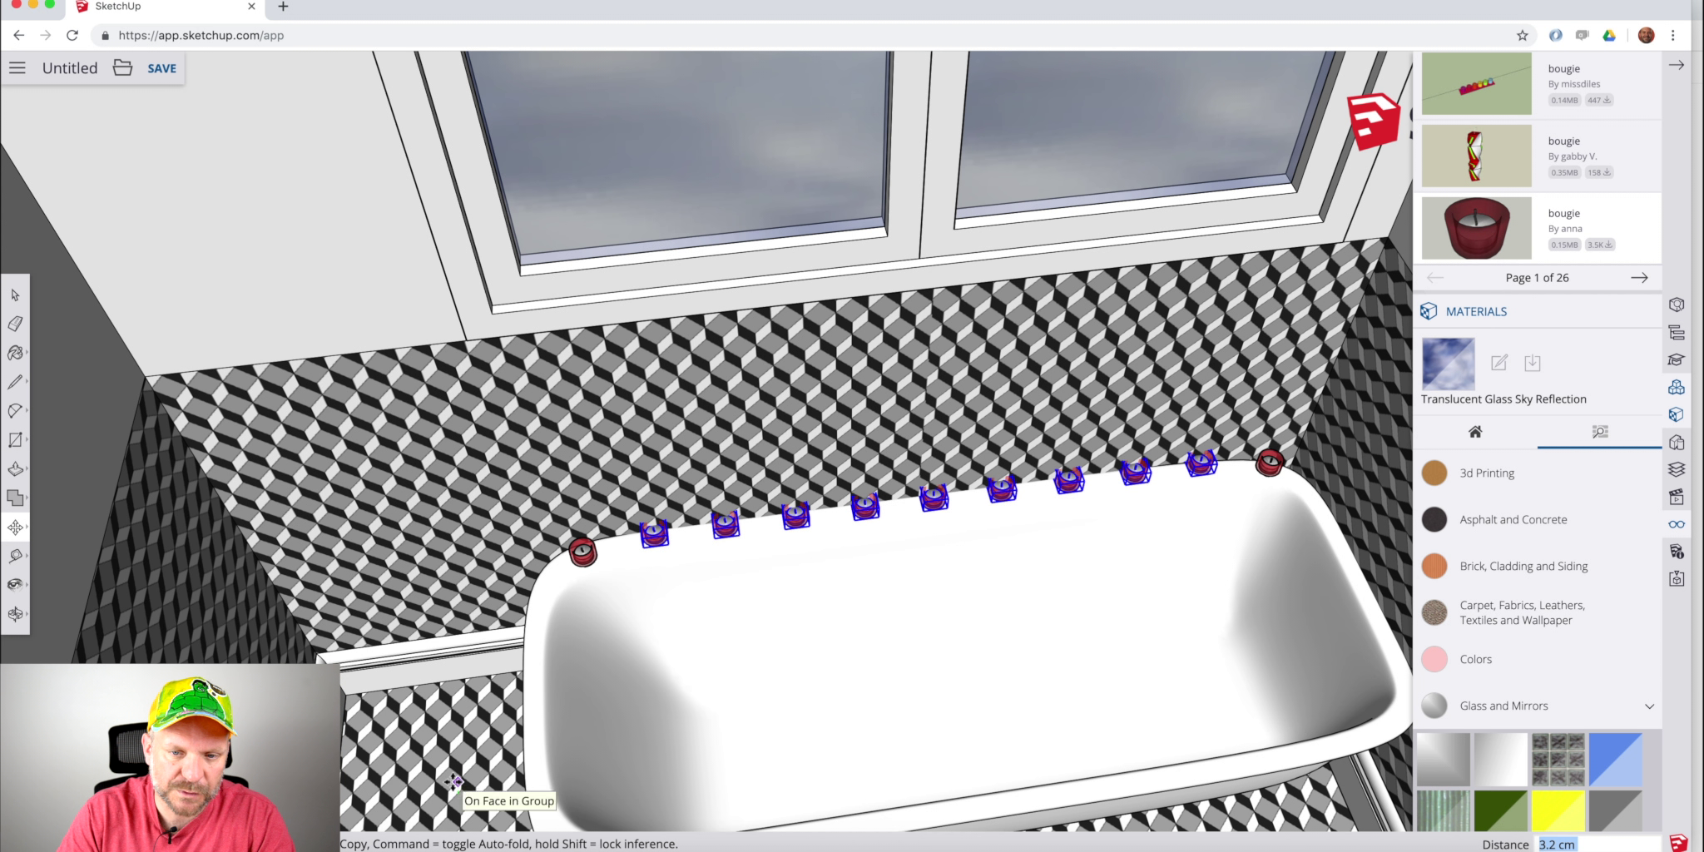
# Select all eleven candles and move them about 4 cm away from the window wall on the bathtub's rim.
pyautogui.press('space')
pyautogui.press('super+a')
pyautogui.press('m')
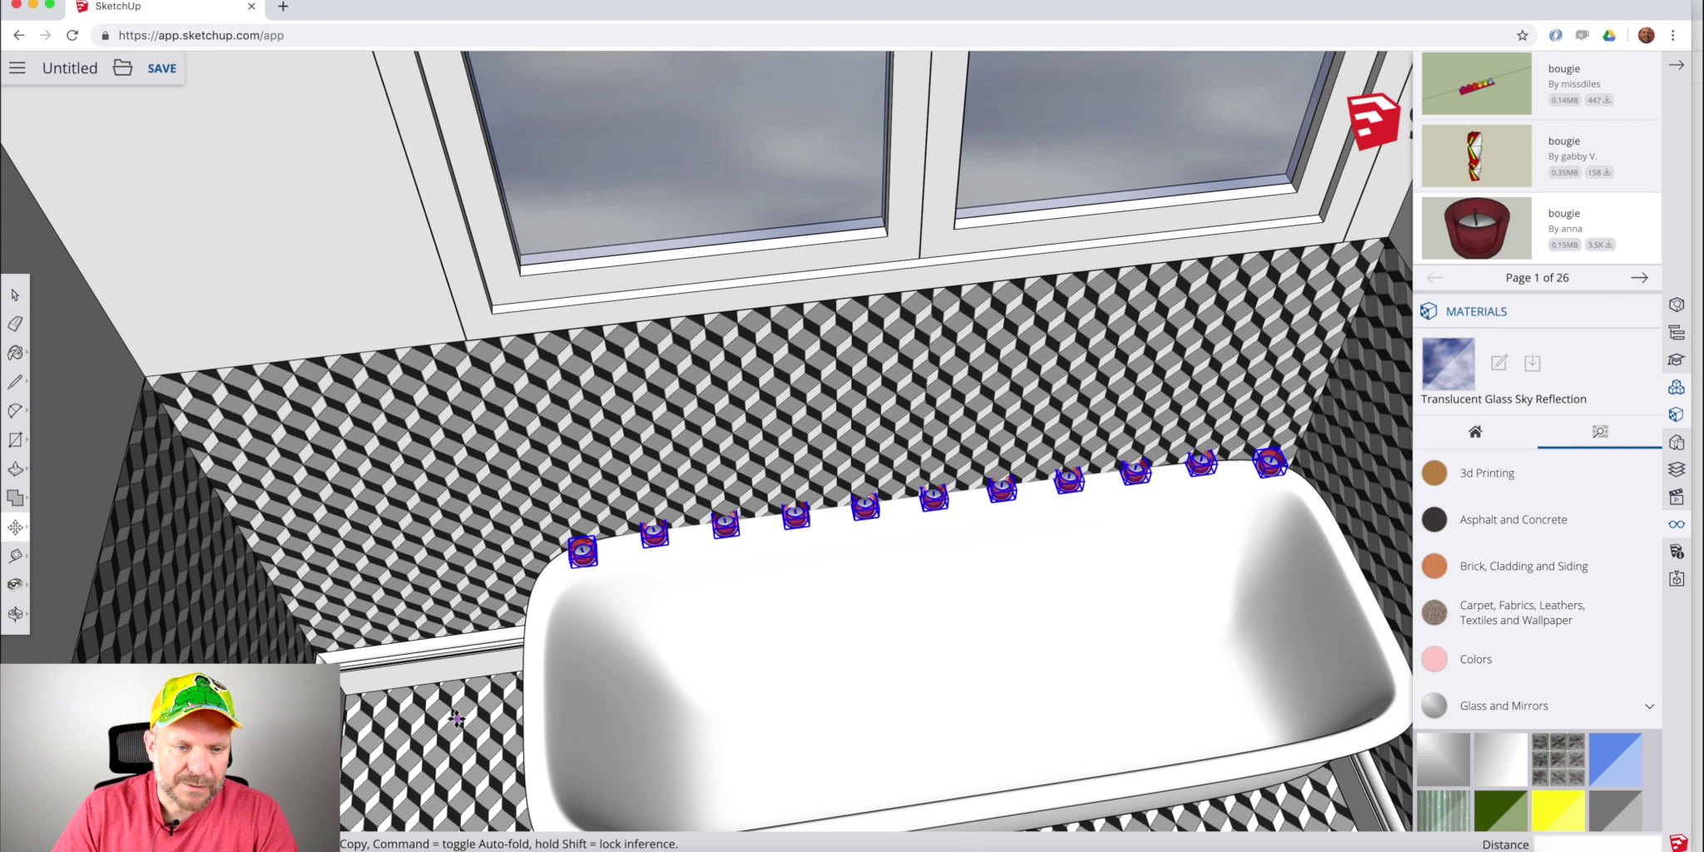
pyautogui.click(456, 722)
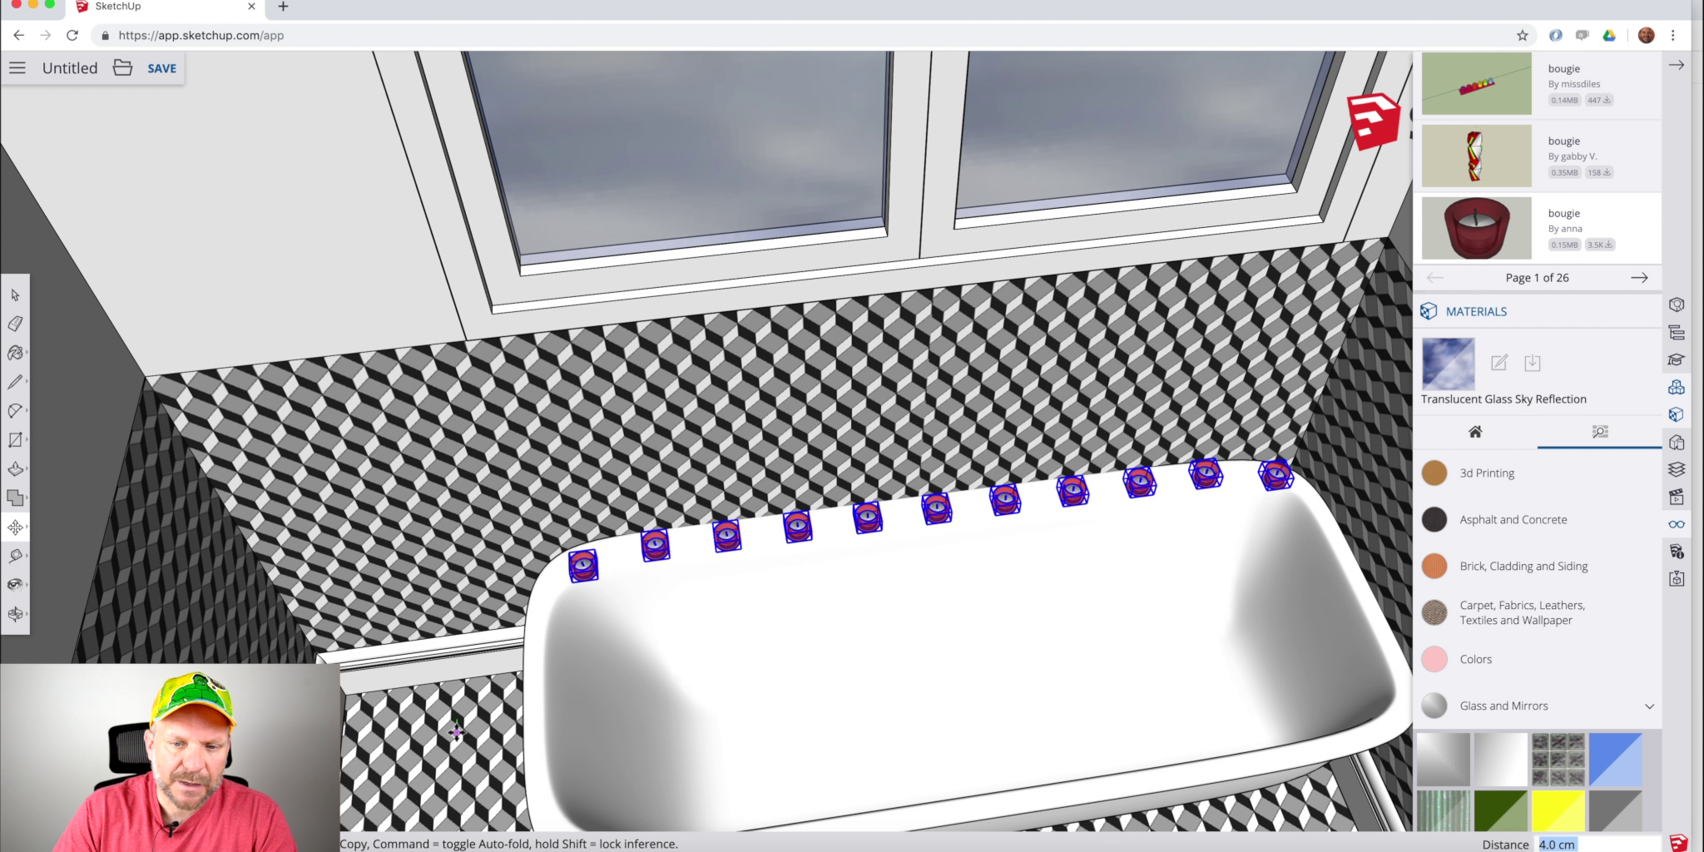
pyautogui.click(459, 734)
pyautogui.press('space')
# View the bathroom interior from the doorway side, looking past the washbasin toward the bathtub candles and window.
pyautogui.scroll(-10, 756, 574)
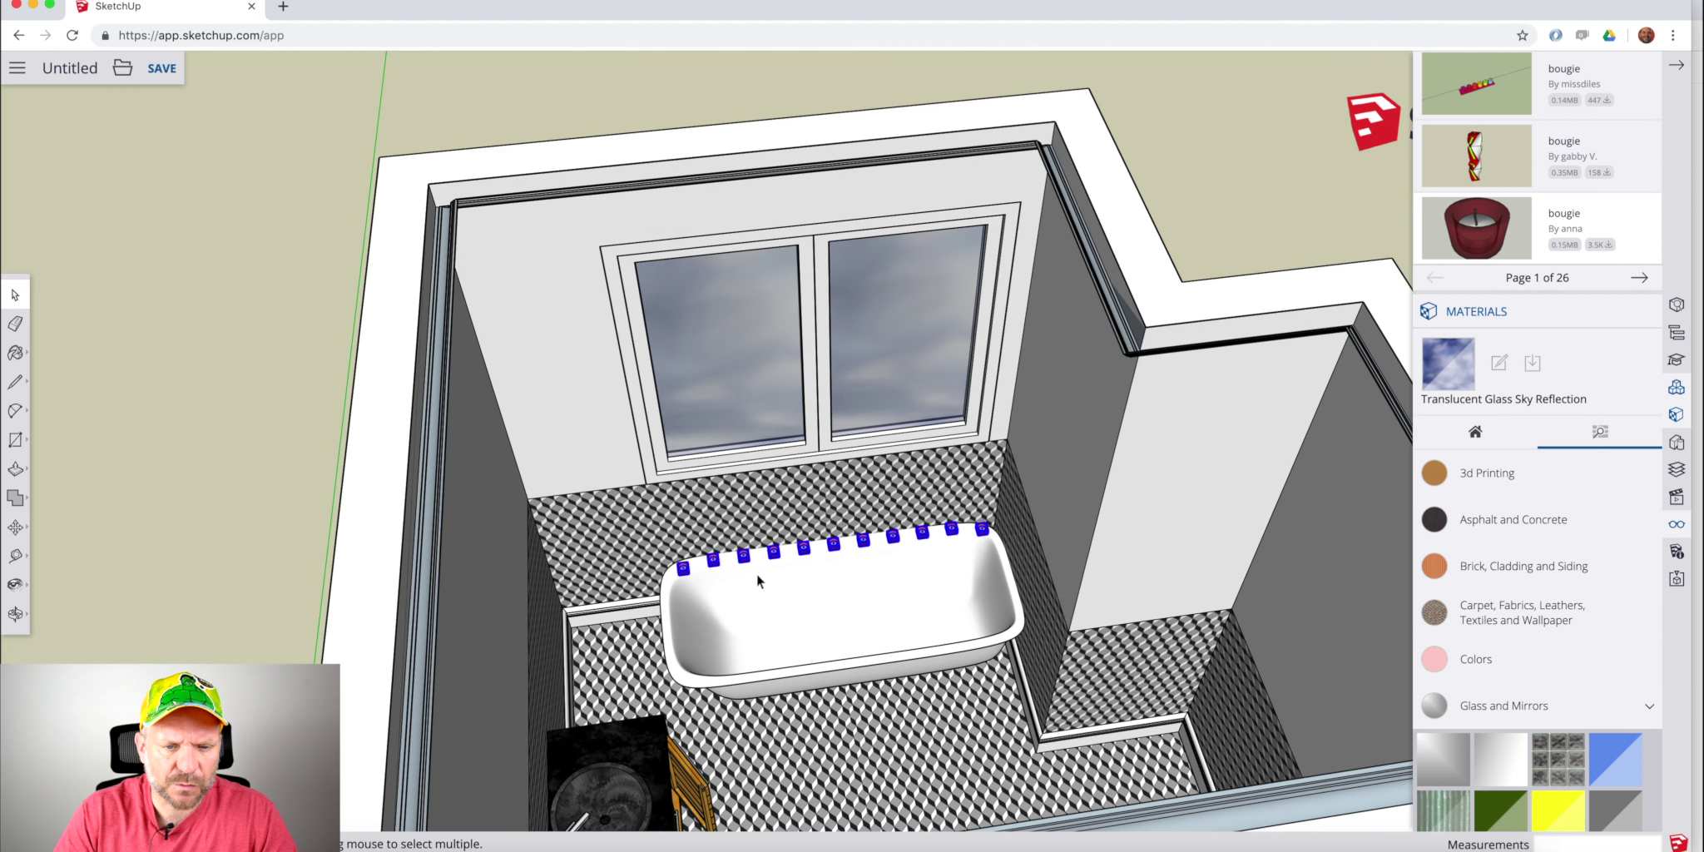
pyautogui.moveTo(756, 574)
pyautogui.mouseDown(button='middle')
pyautogui.moveTo(792, 623)
pyautogui.moveTo(800, 509)
pyautogui.moveTo(731, 509)
pyautogui.moveTo(736, 345)
pyautogui.moveTo(761, 604)
pyautogui.mouseUp(button='middle')
pyautogui.click(1203, 223)
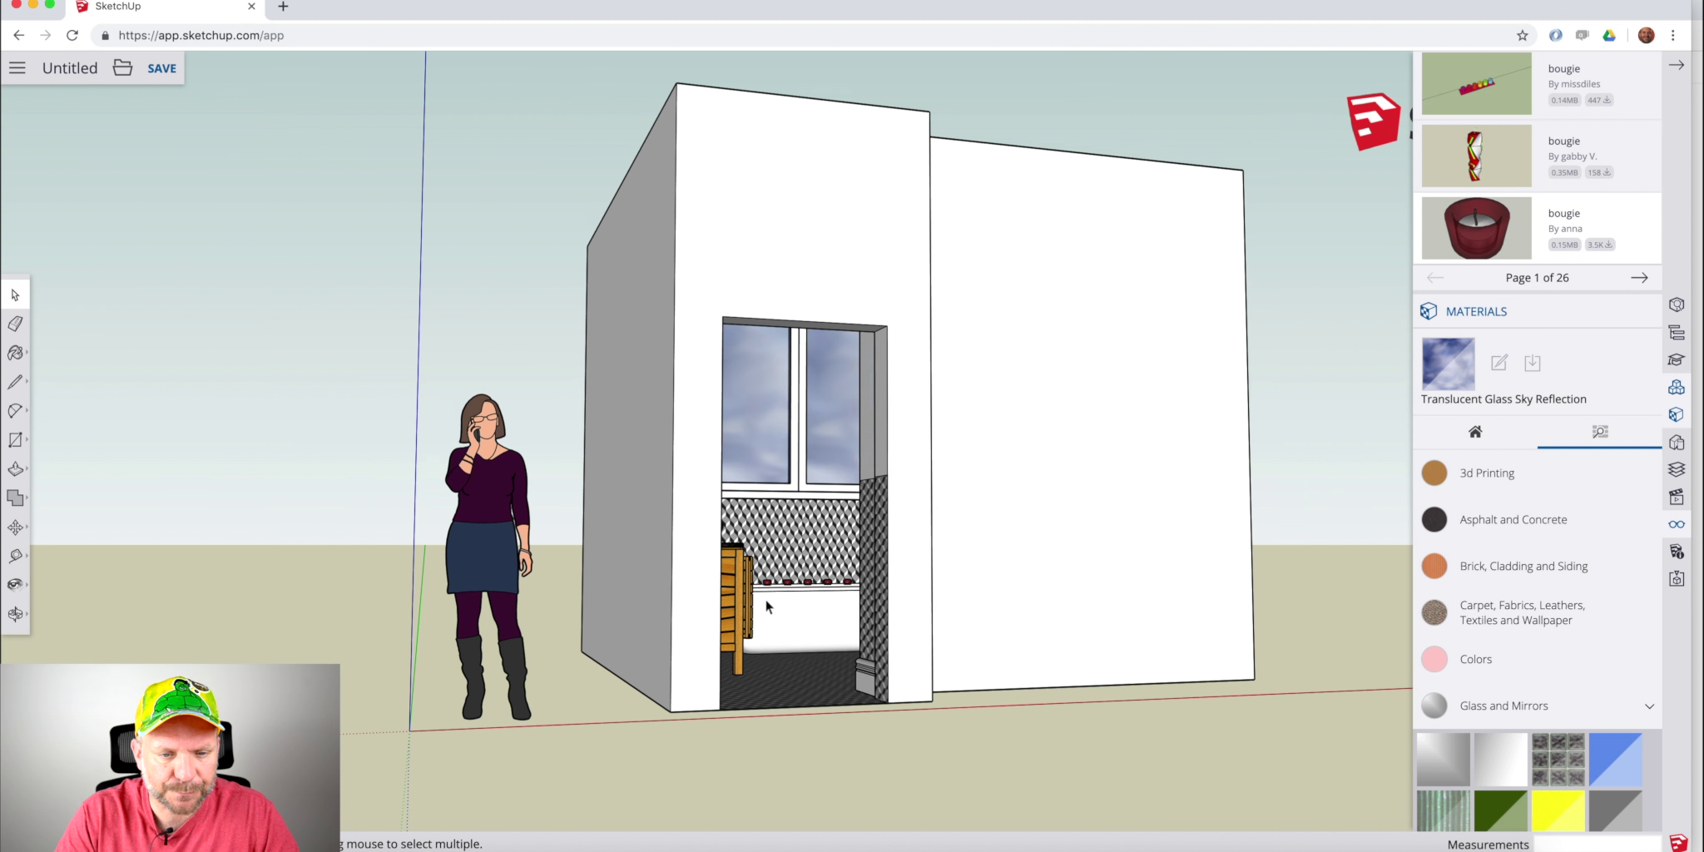
pyautogui.scroll(10, 762, 604)
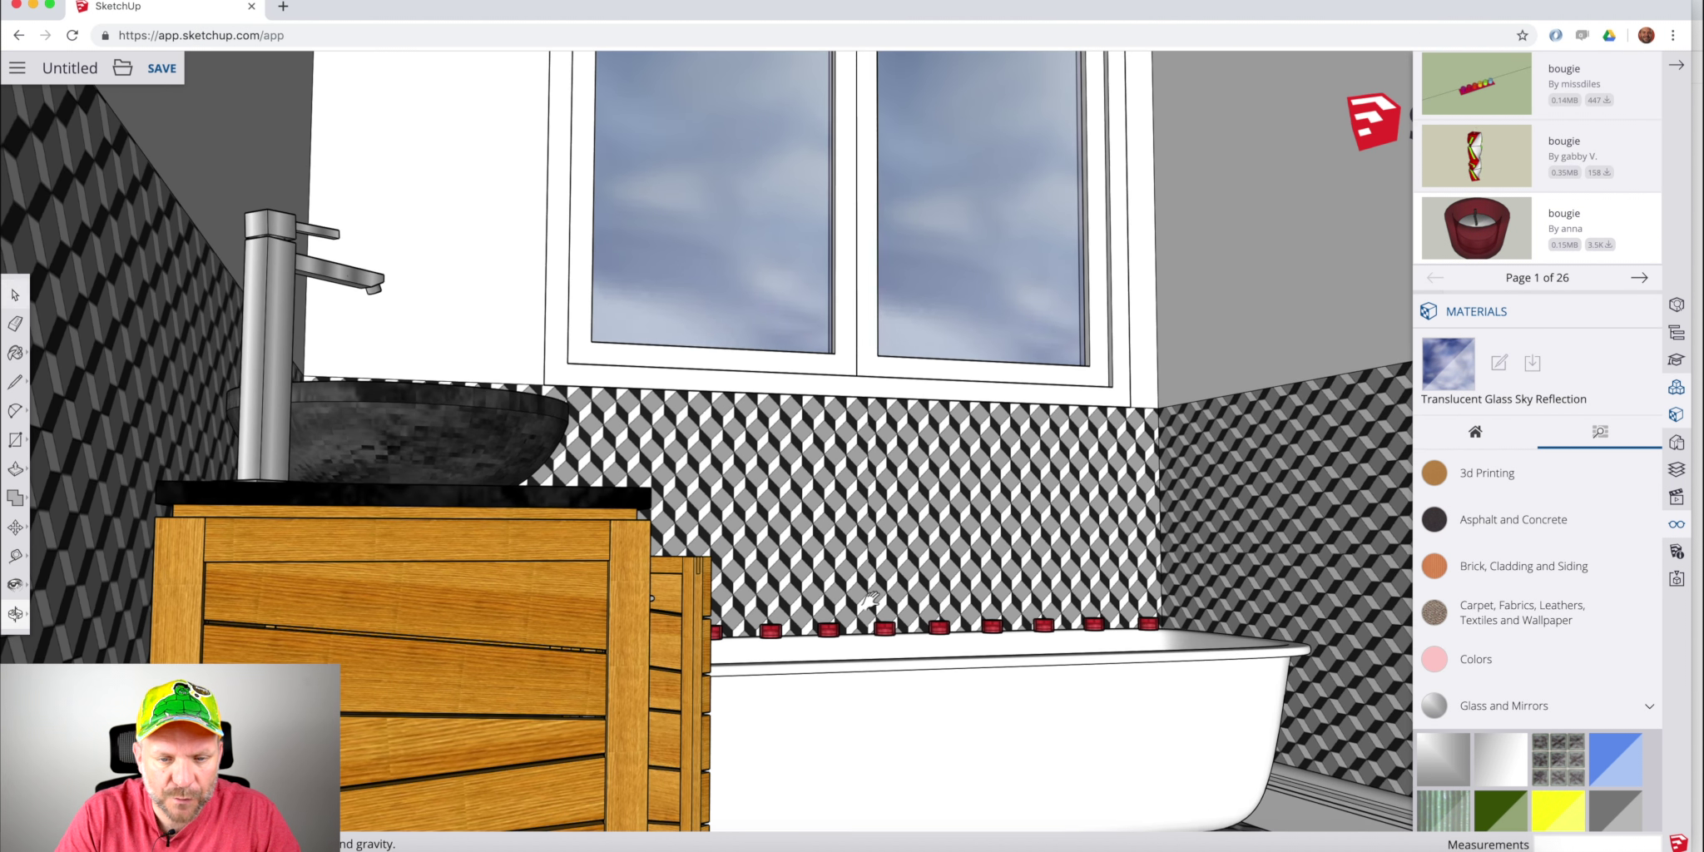
pyautogui.keyDown('shift'); pyautogui.moveTo(872, 599); pyautogui.dragTo(874, 614, button='middle'); pyautogui.keyUp('shift')
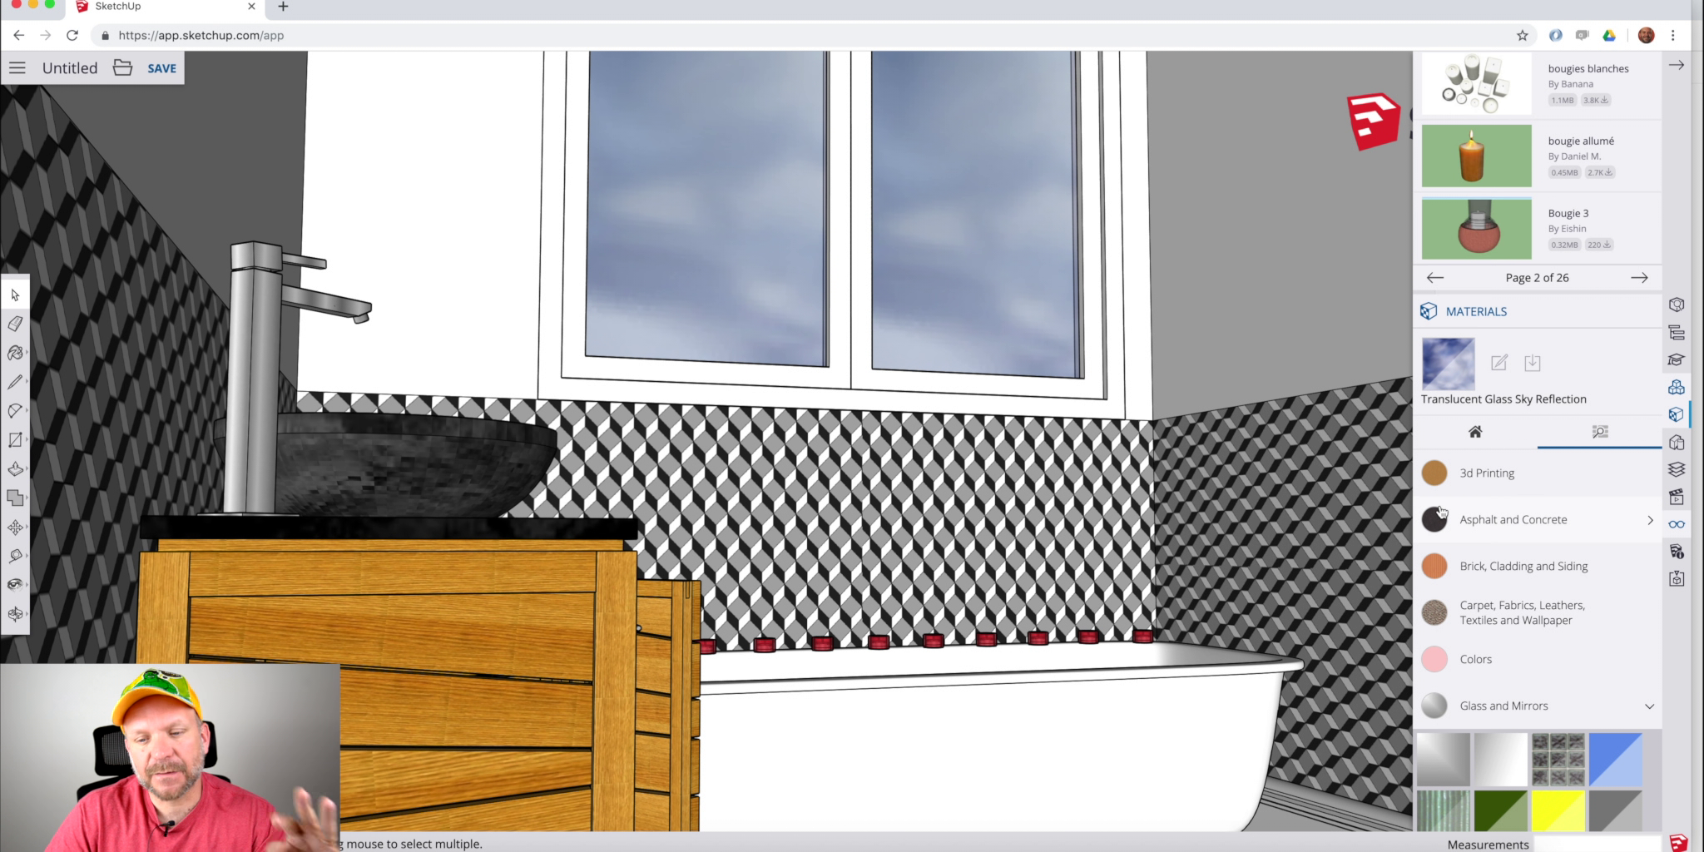
pyautogui.moveTo(924, 476); pyautogui.dragTo(873, 493, button='middle')
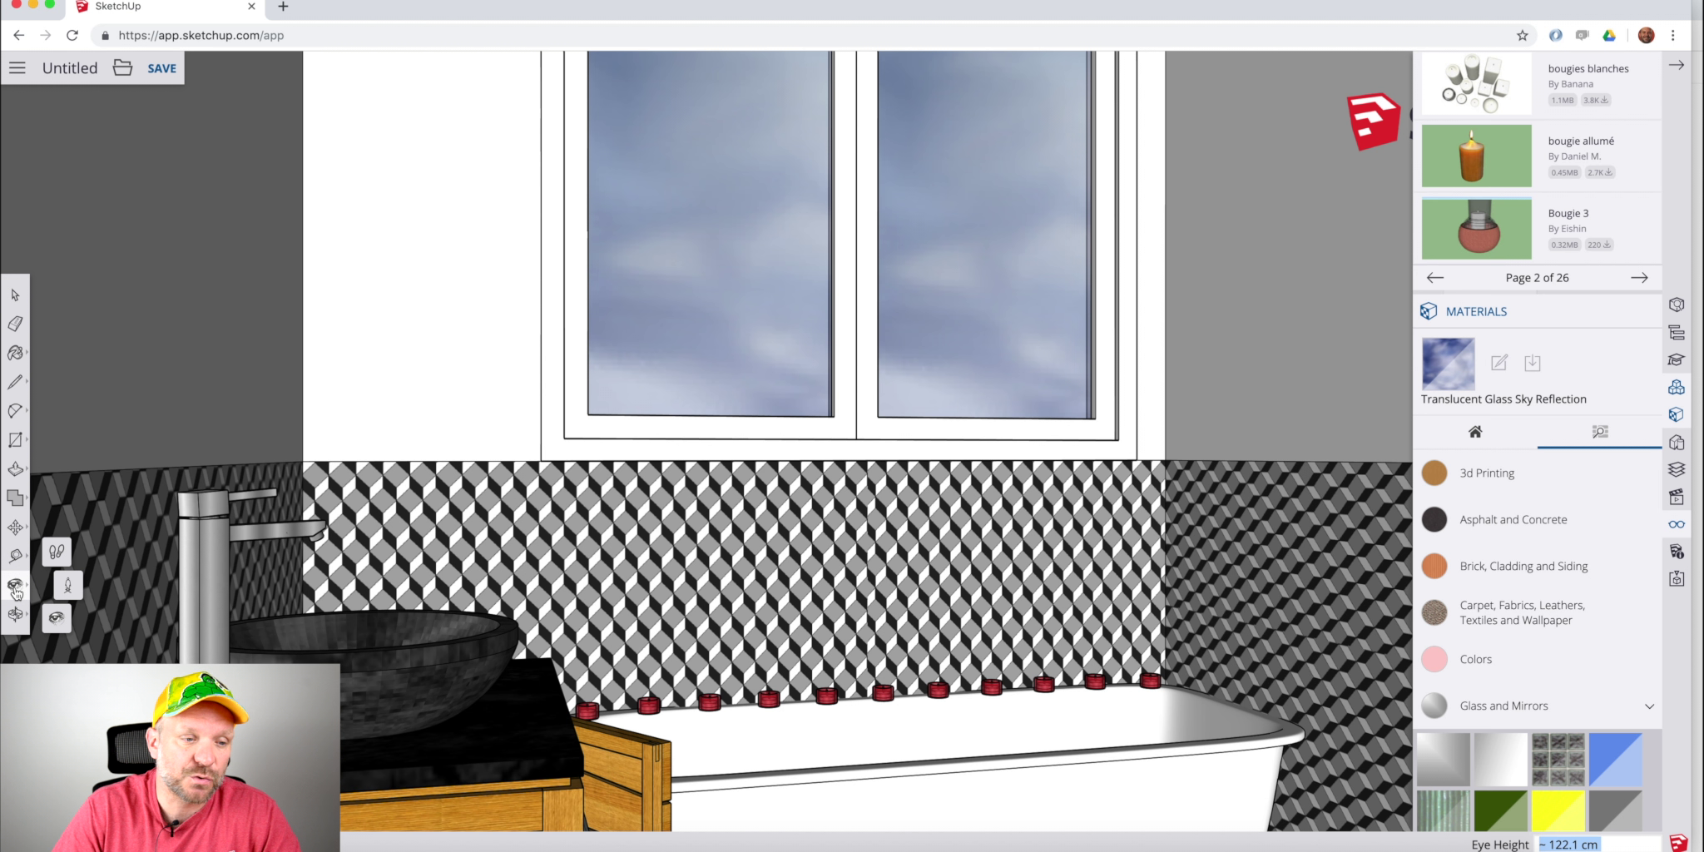
# Use the Zoom tool to set the camera's field of view to 55 degrees.
pyautogui.click(14, 555)
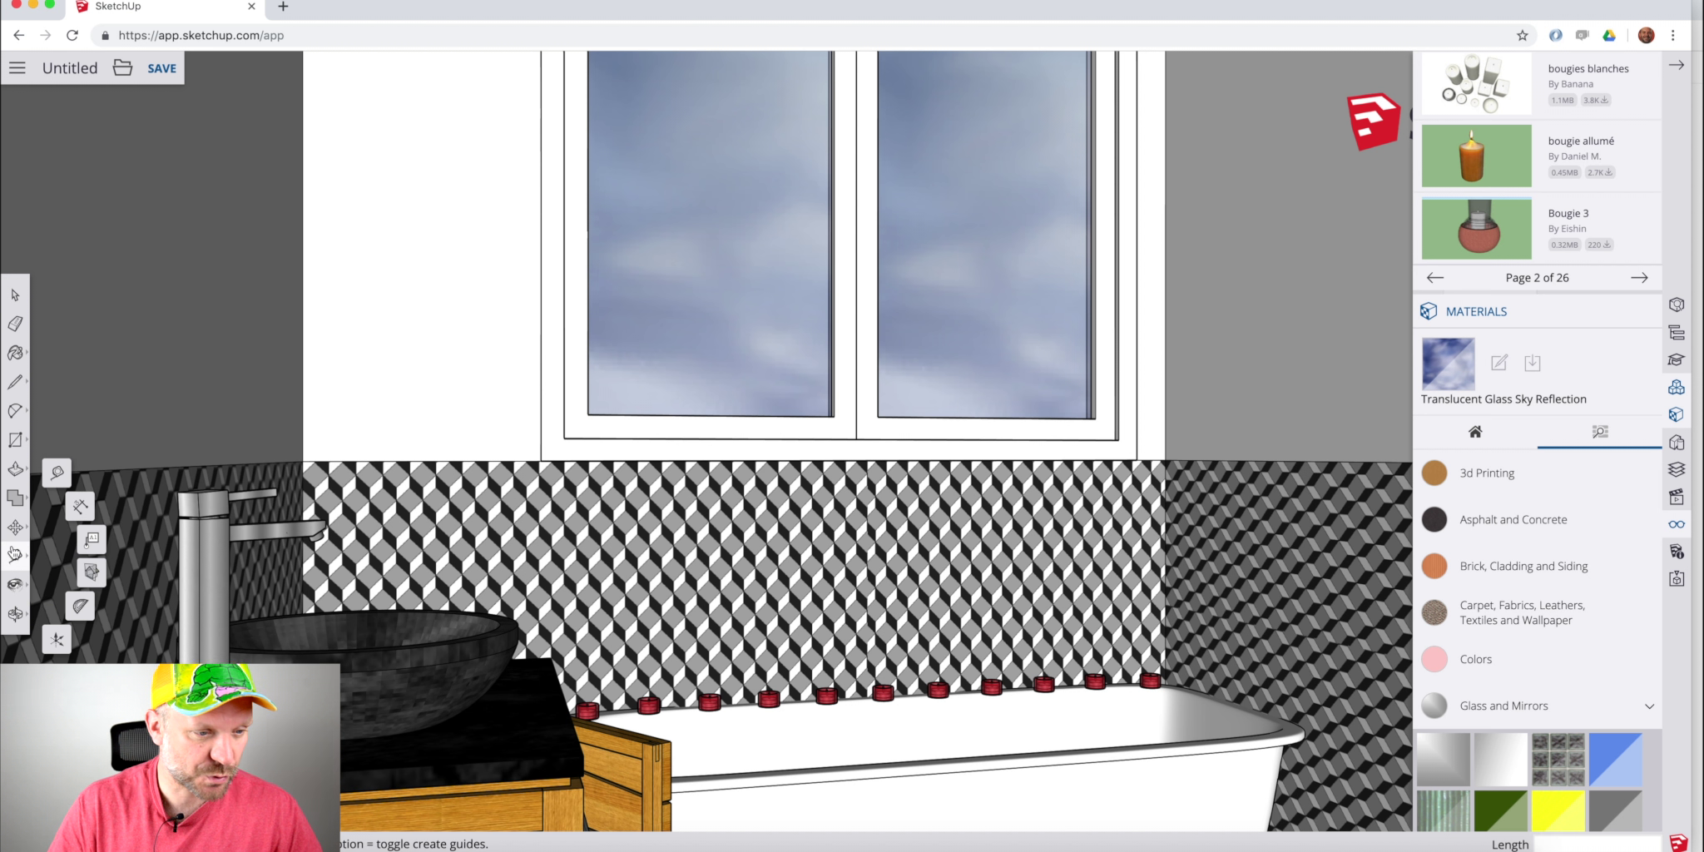
pyautogui.click(15, 613)
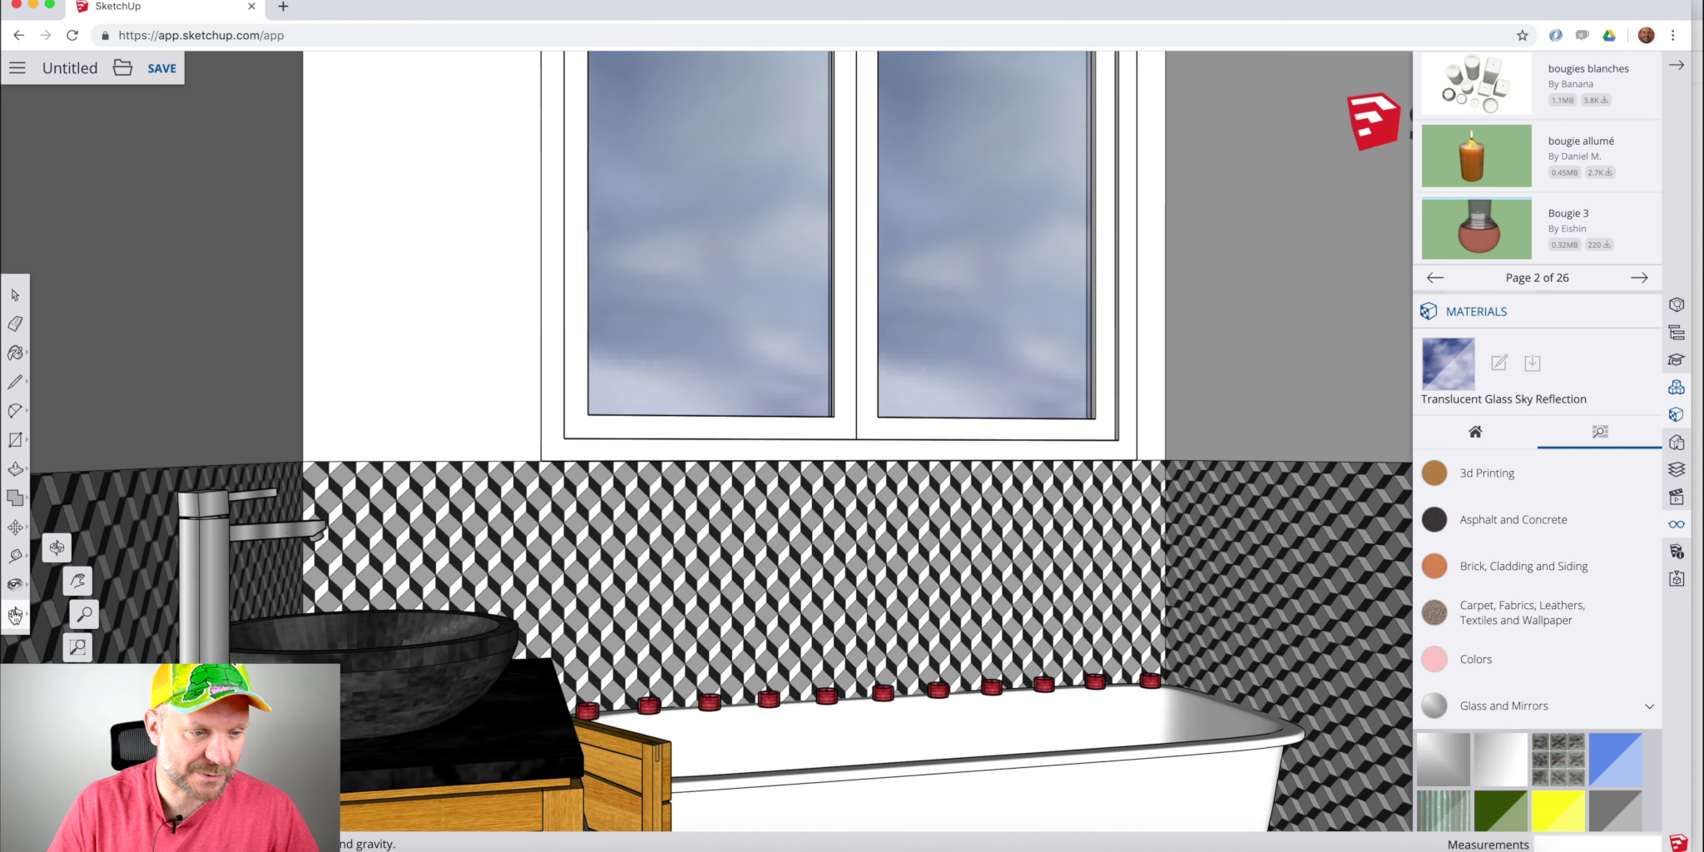
pyautogui.click(85, 629)
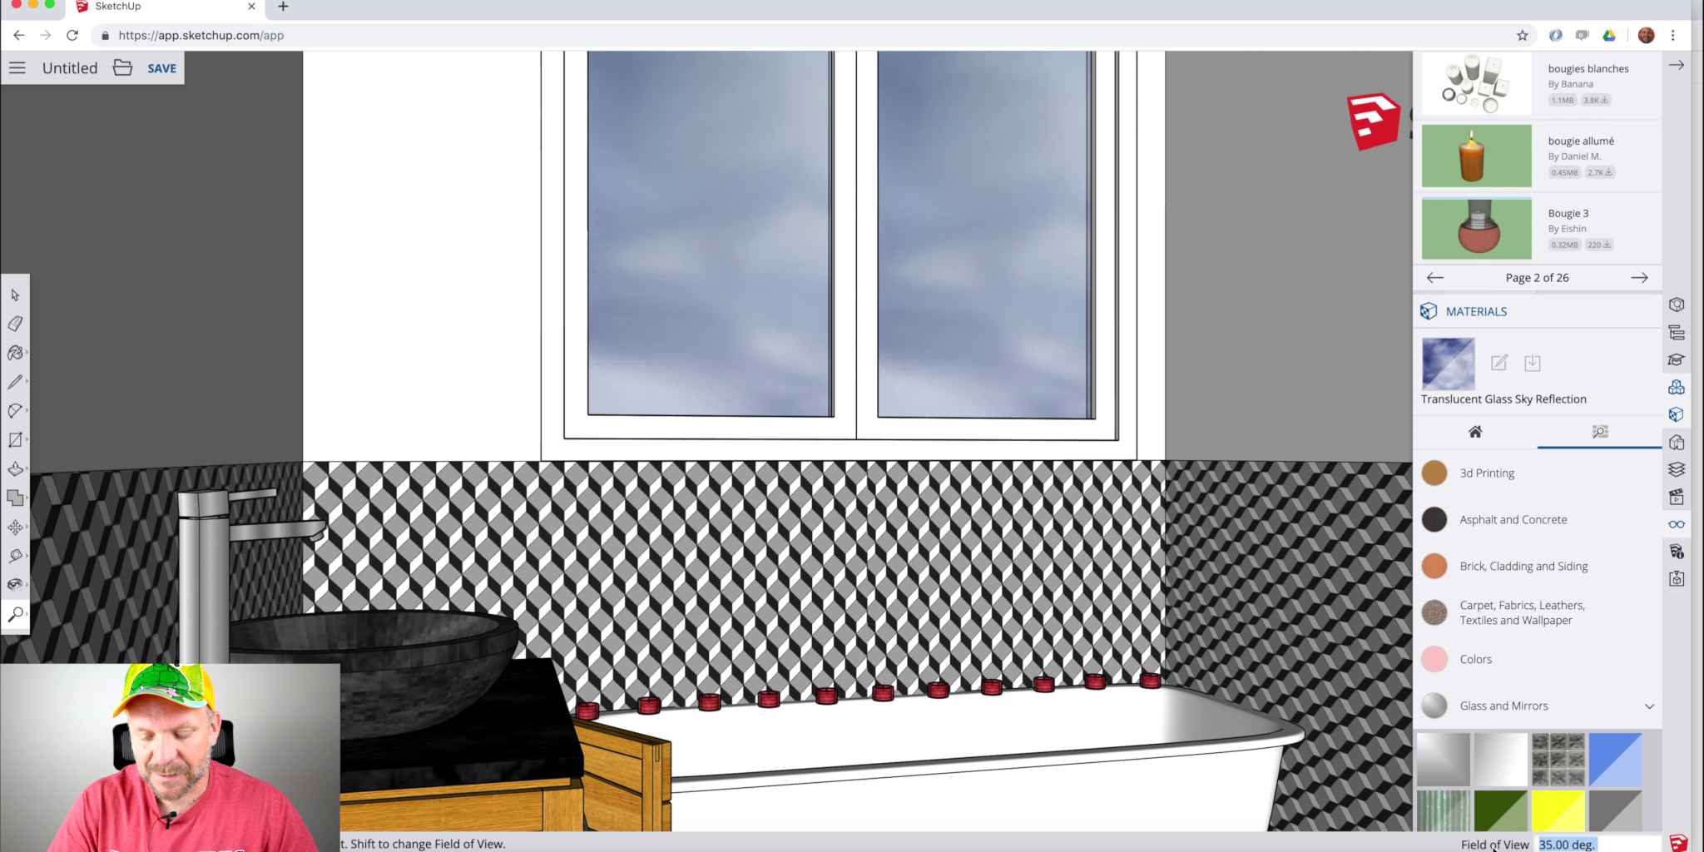
pyautogui.write('55')
pyautogui.press('Return')
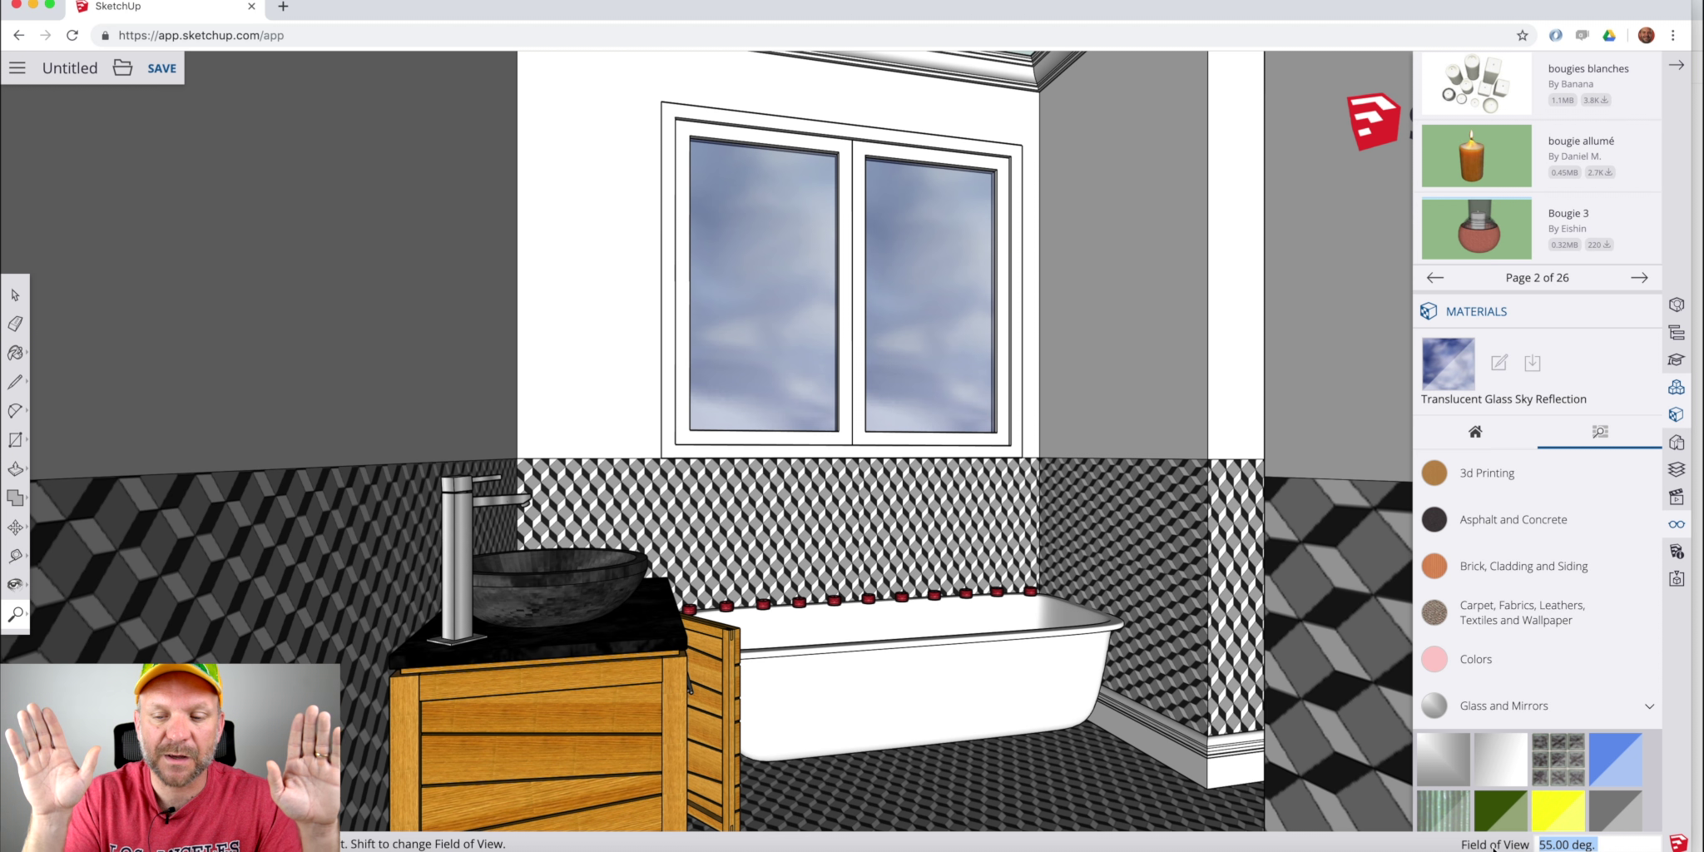
# Try a 110-degree field of view and return it to 55 degrees.
pyautogui.write('110')
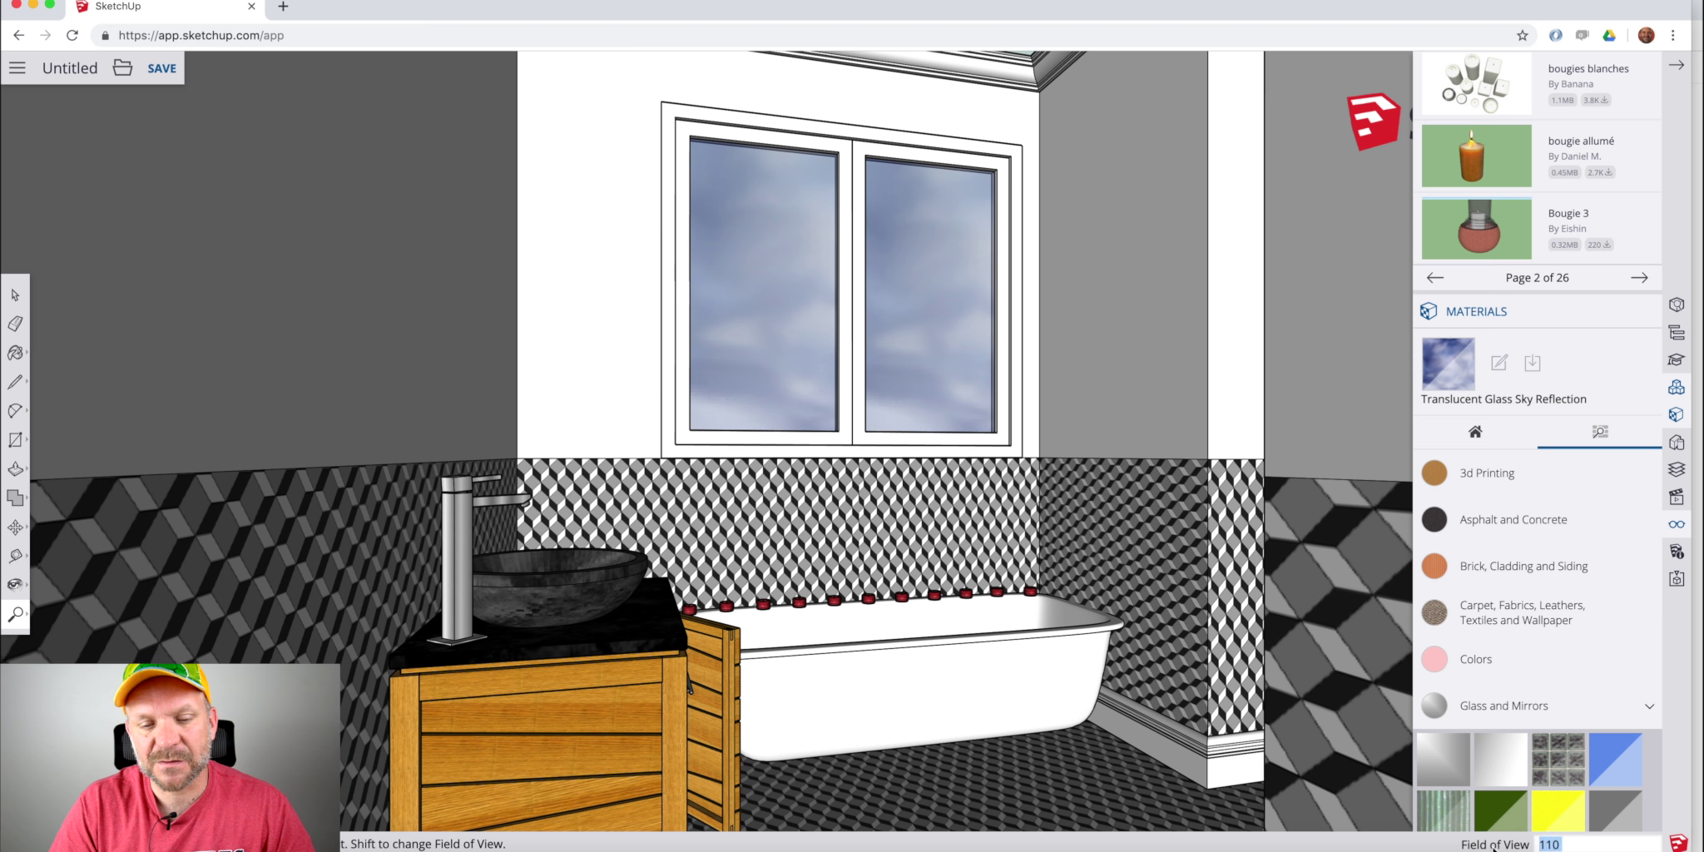
pyautogui.press('Return')
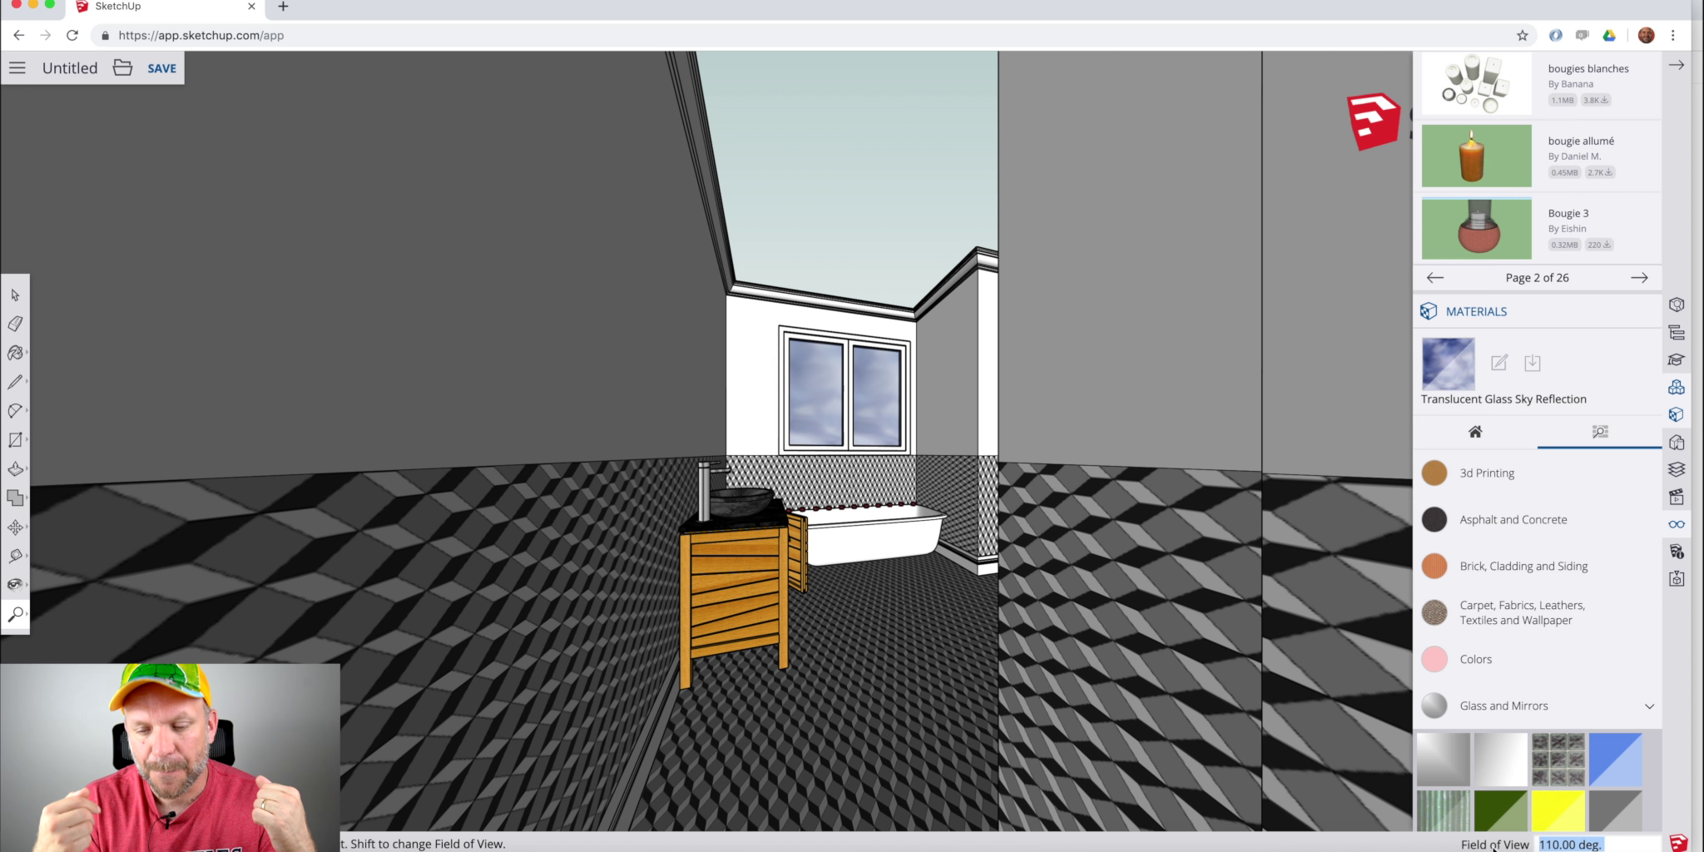
pyautogui.write('55')
pyautogui.press('Return')
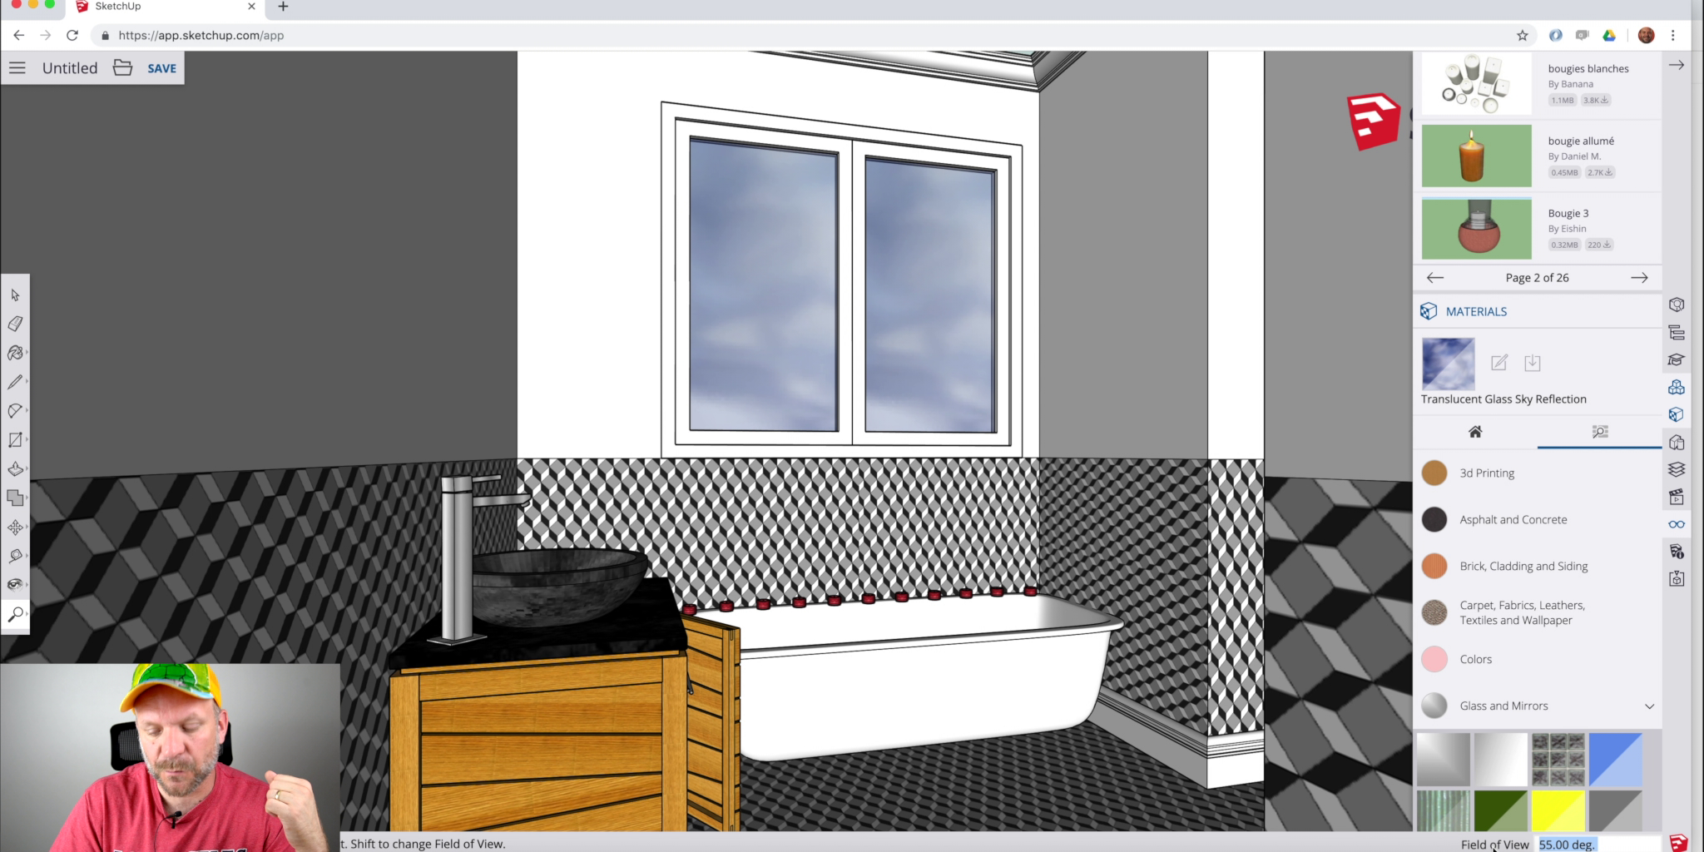
# Try a 70-degree field of view and return it to 55 degrees.
pyautogui.write('70')
pyautogui.press('Return')
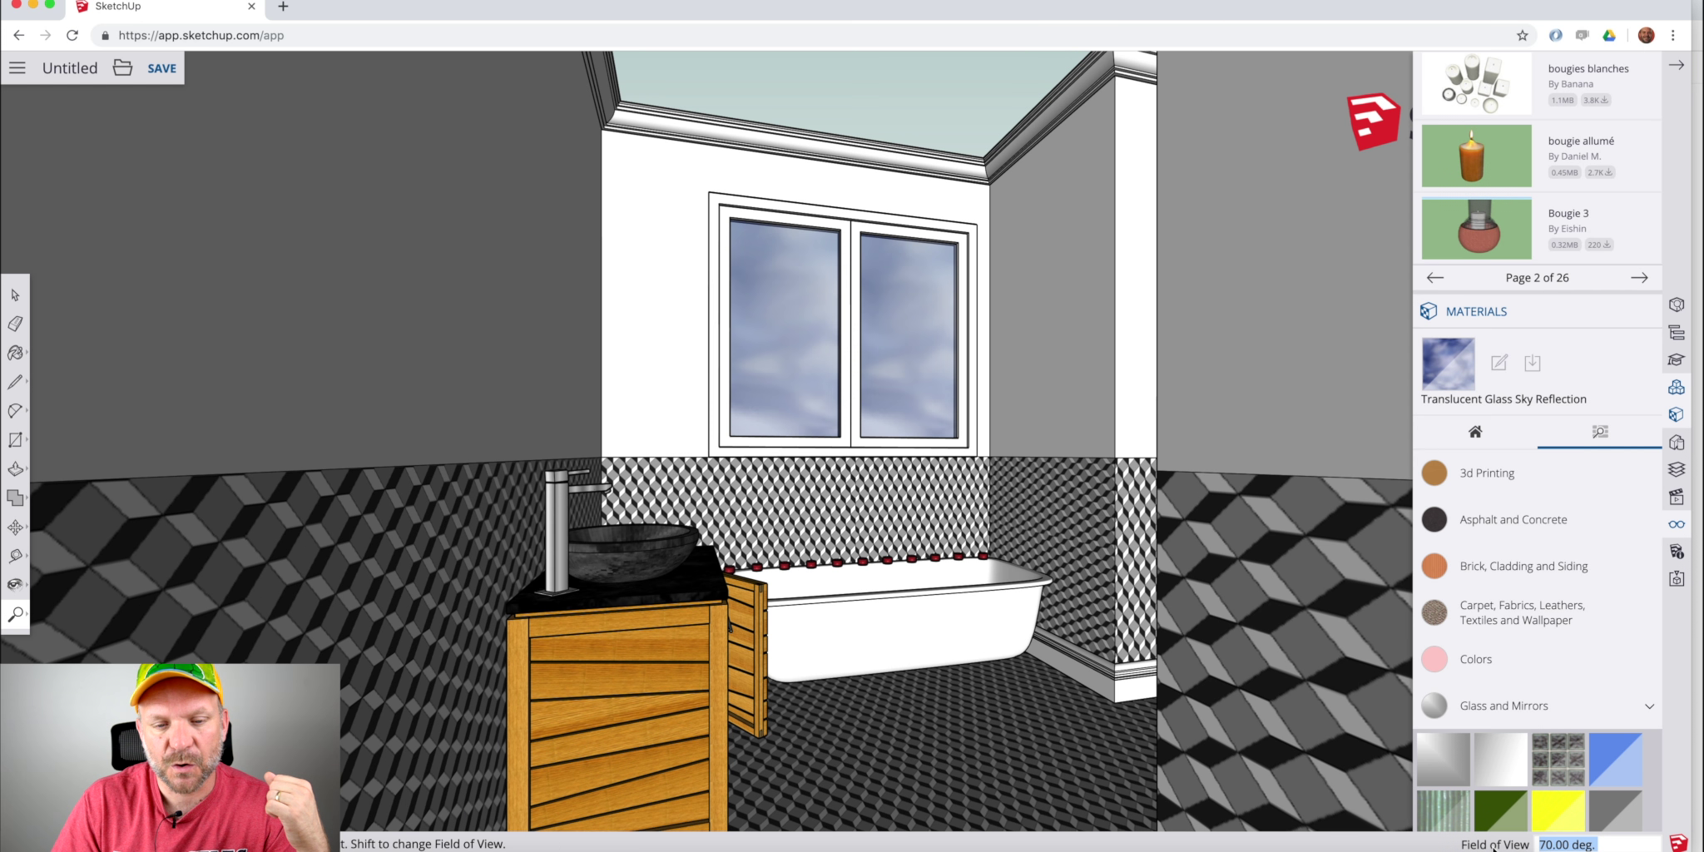
pyautogui.write('55')
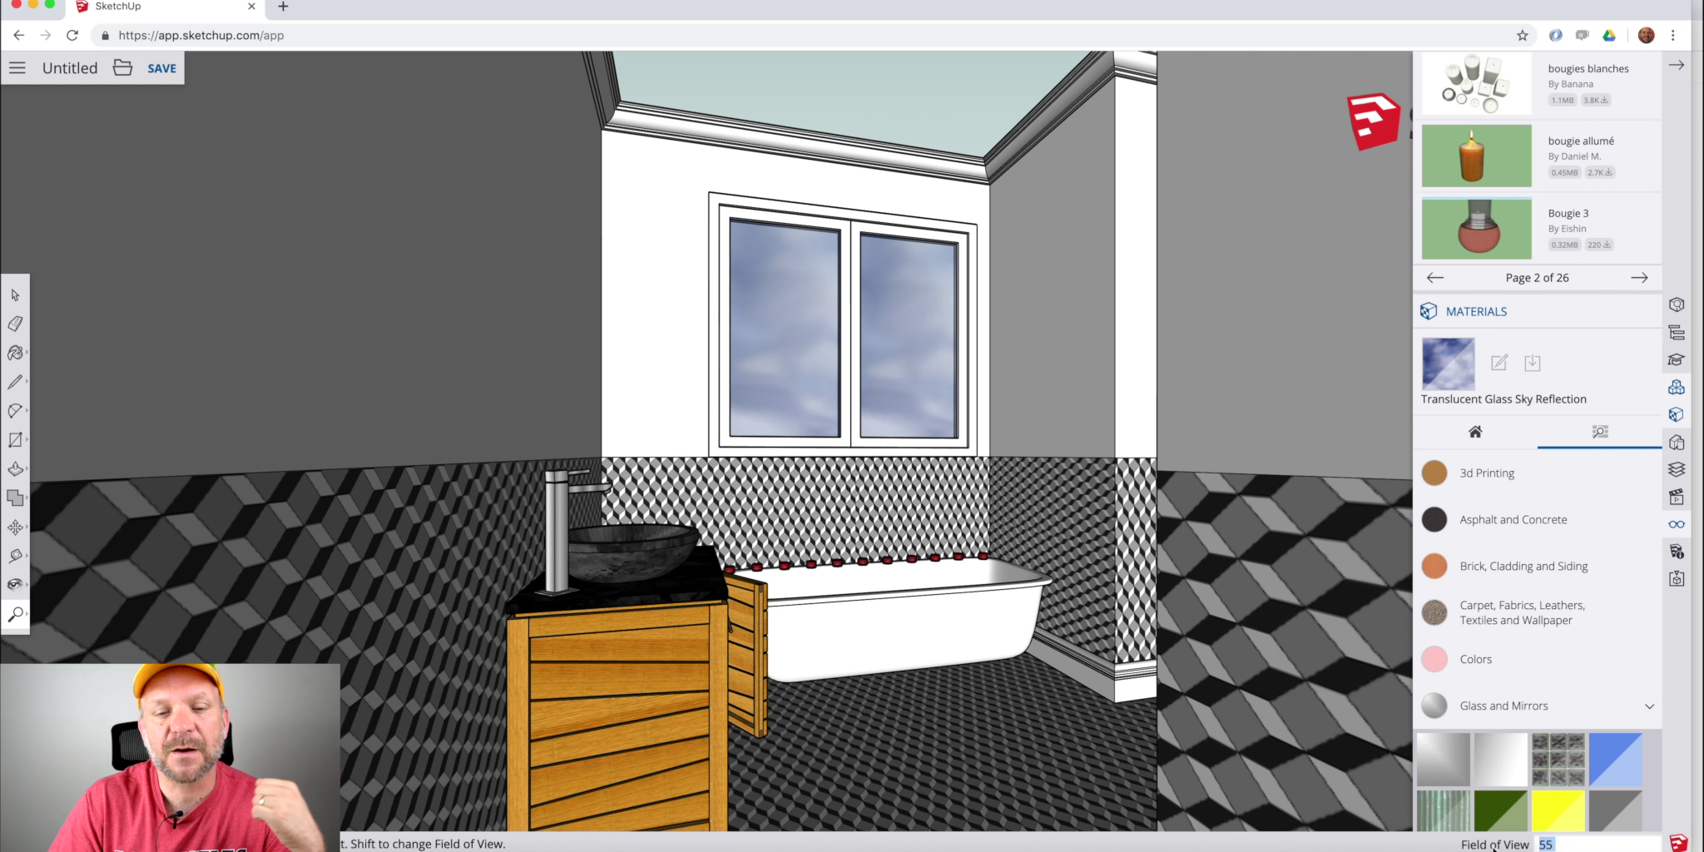
pyautogui.press('Return')
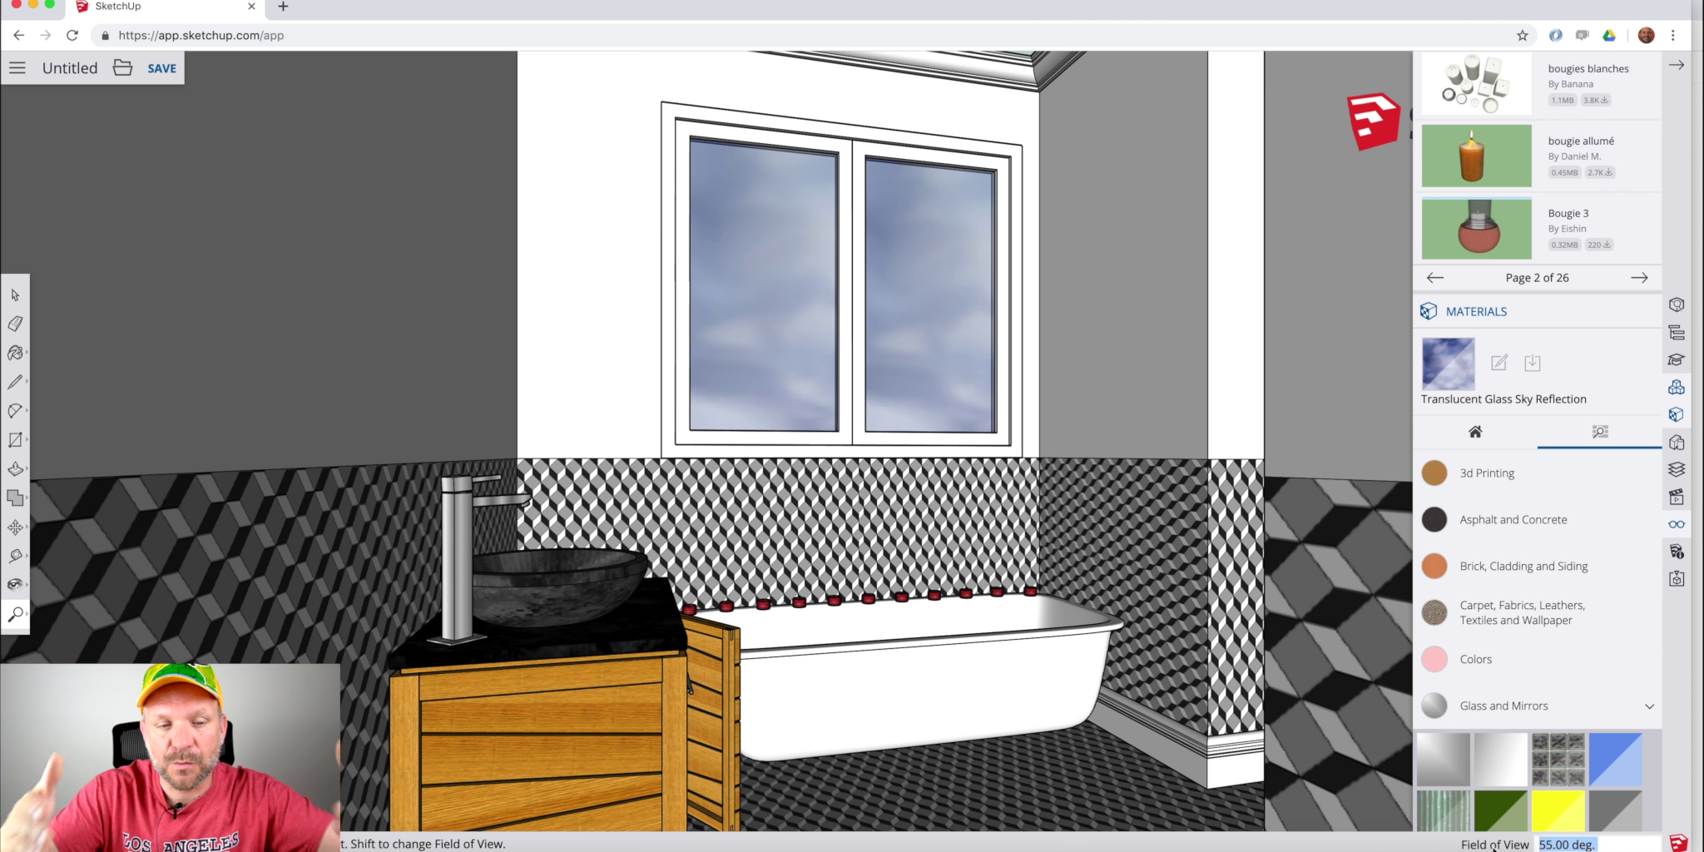
# Set the camera's eye height to 160 cm with Look Around and tilt the view down toward the washbasin, bathtub and floor.
pyautogui.click(16, 587)
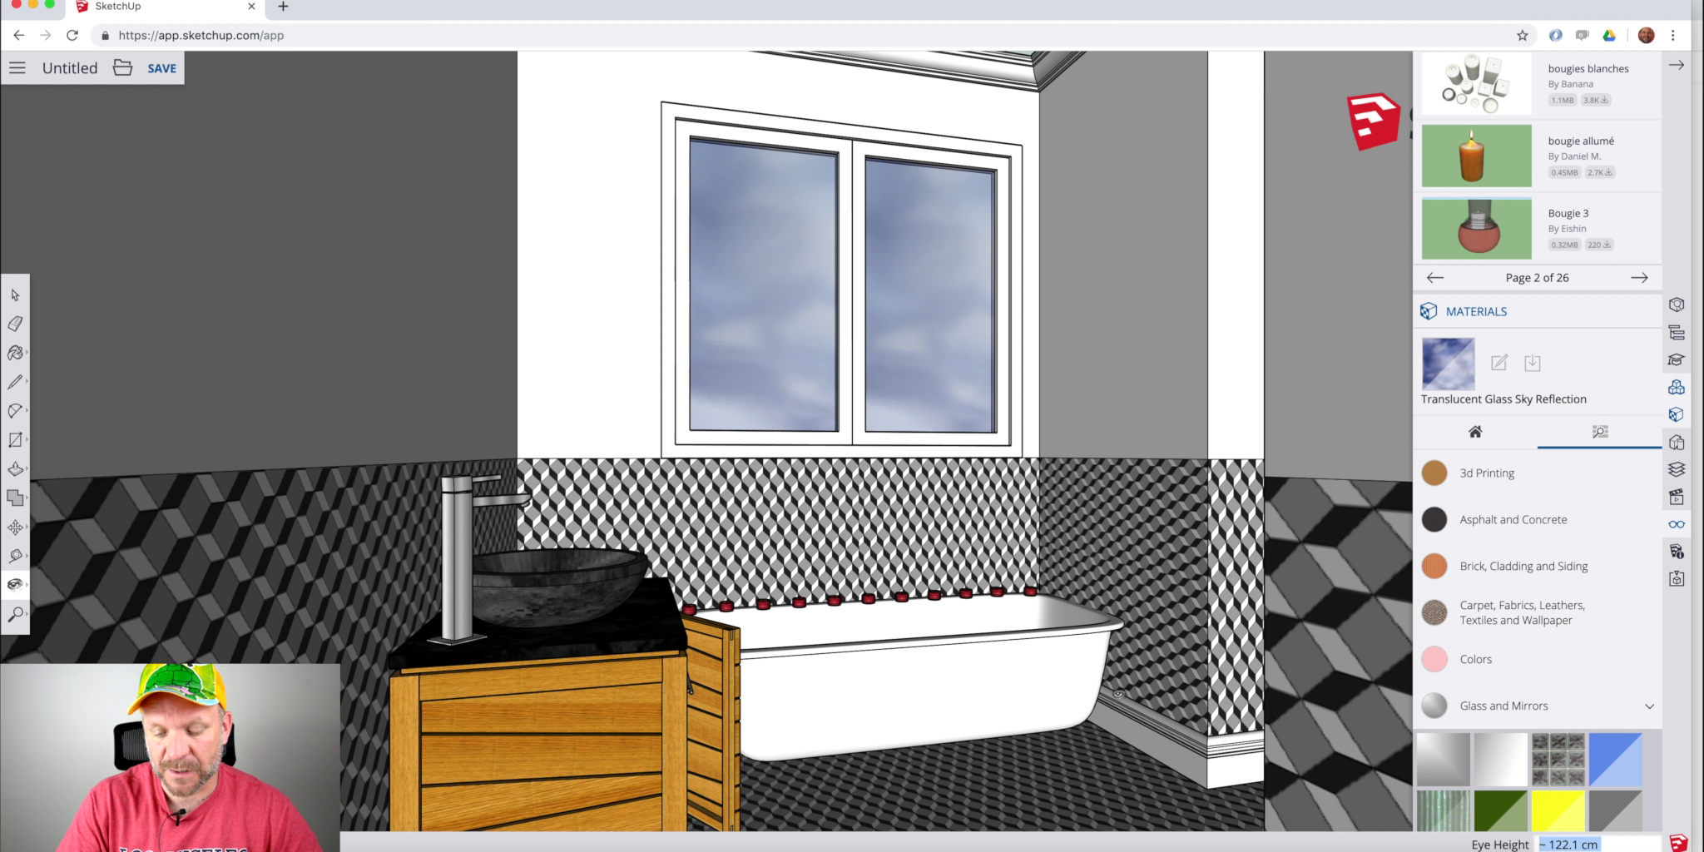
pyautogui.write('1')
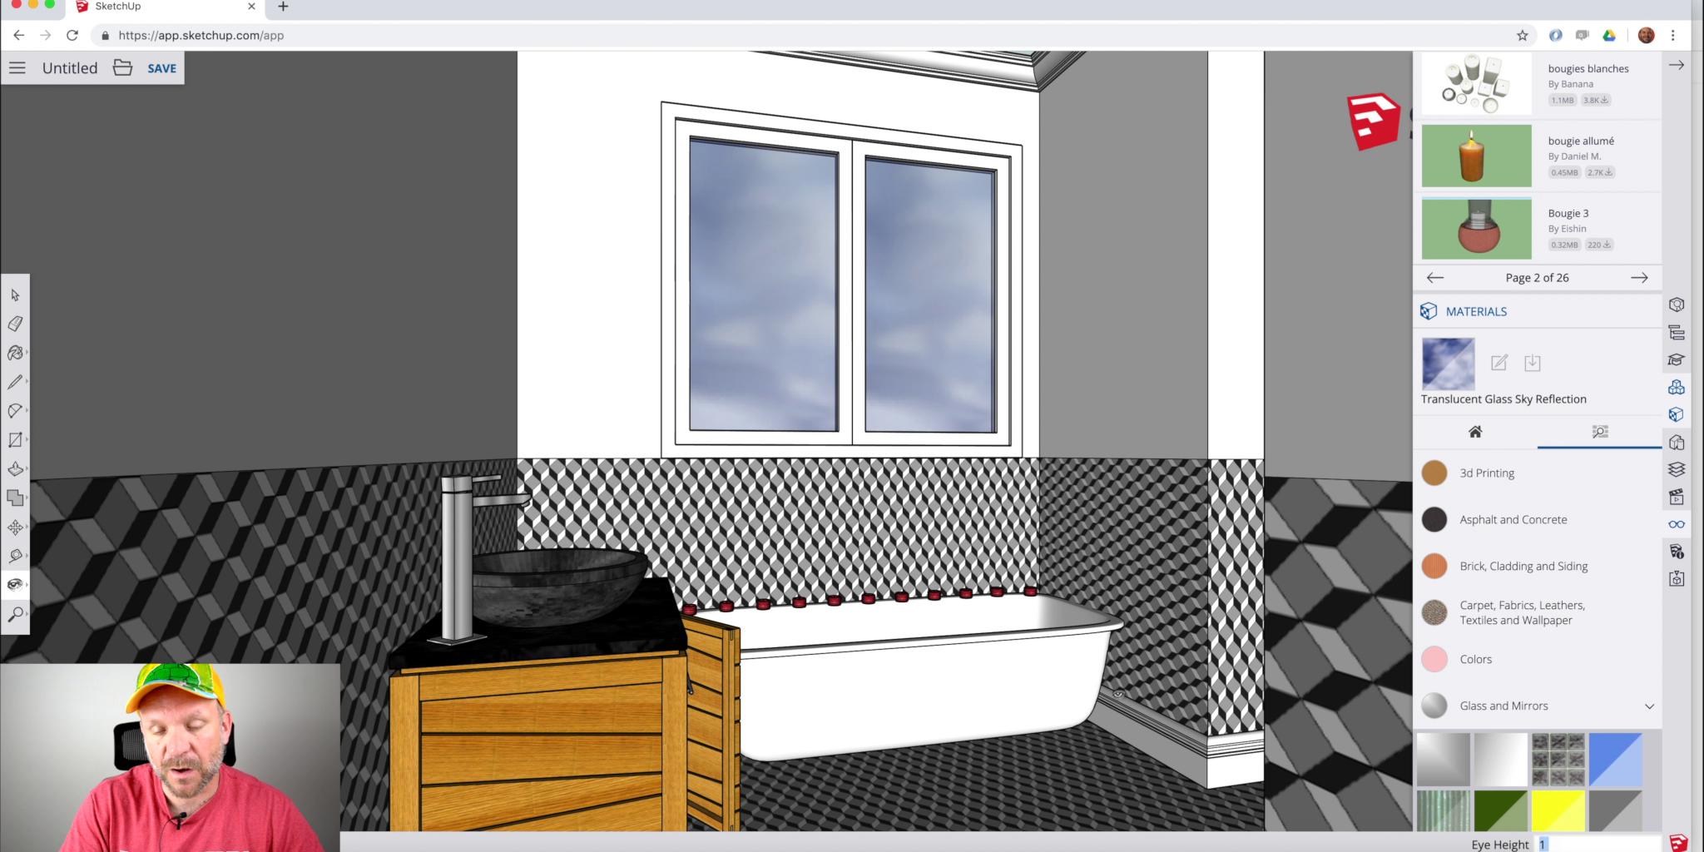
pyautogui.write('60')
pyautogui.press('Return')
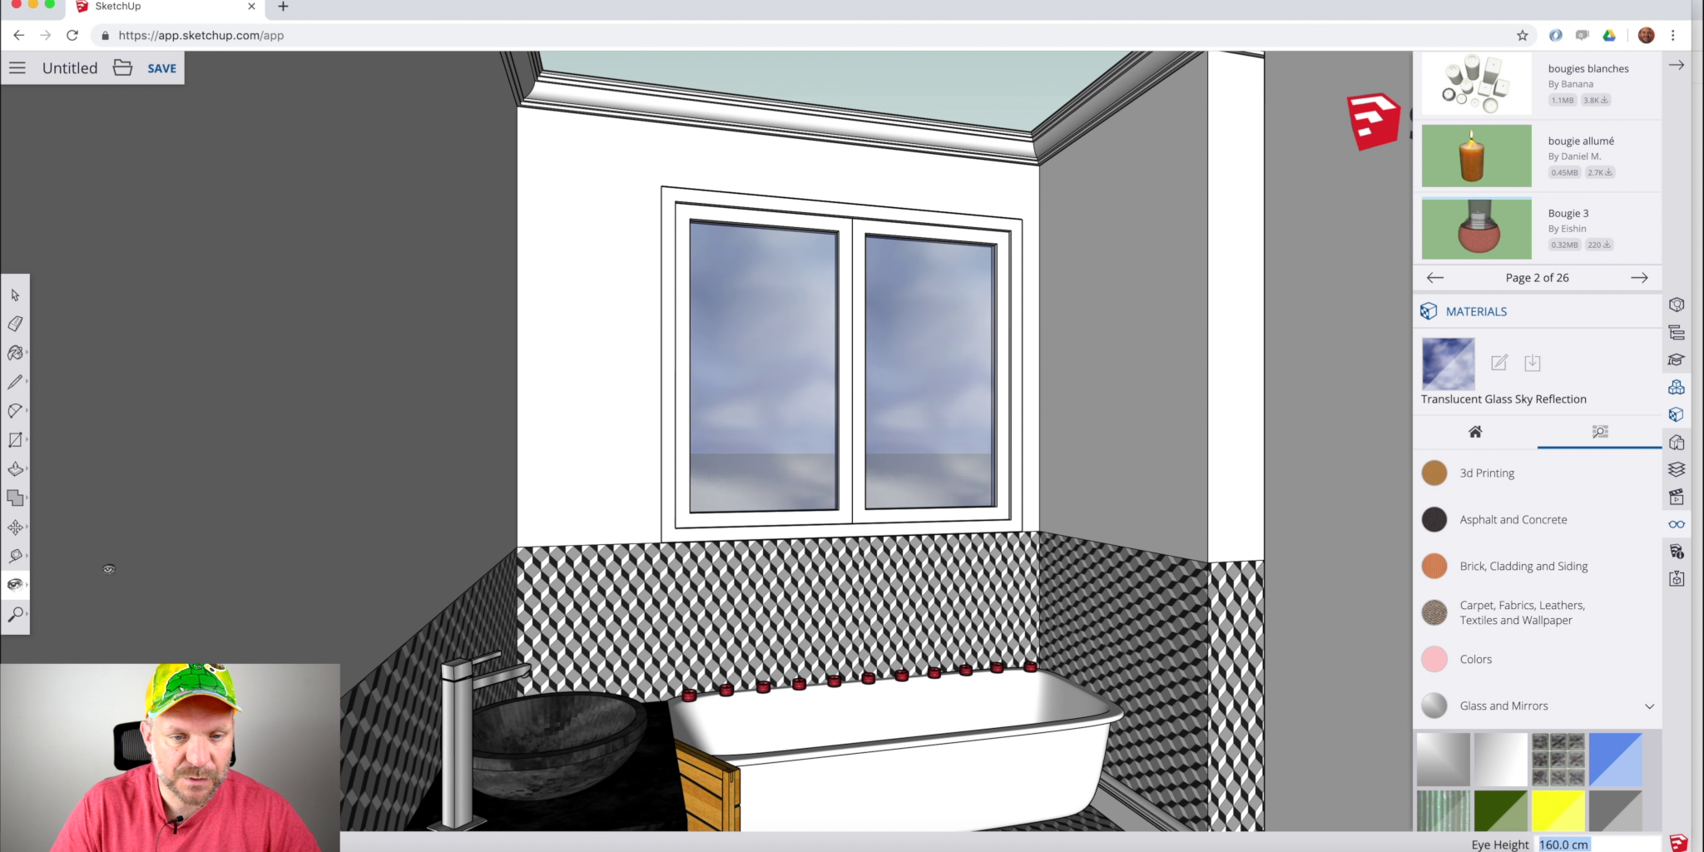
pyautogui.moveTo(831, 419); pyautogui.dragTo(861, 600)
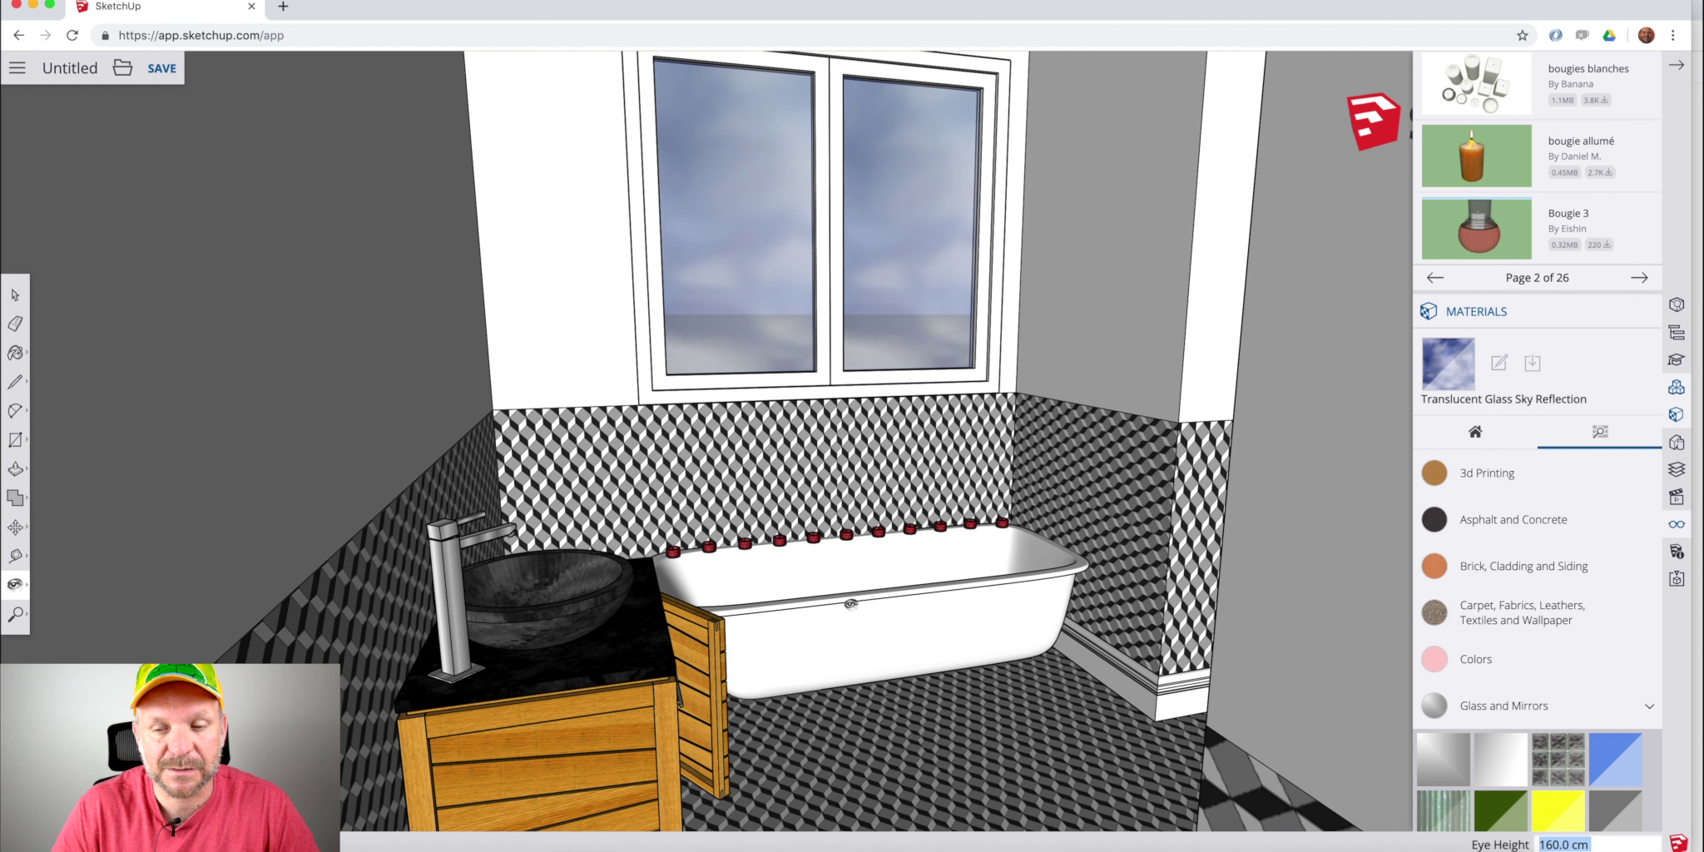
pyautogui.press('space')
# Try the Construction Documentation Style, Shaded with textures and X-ray default styles on the bathroom view.
pyautogui.click(1641, 276)
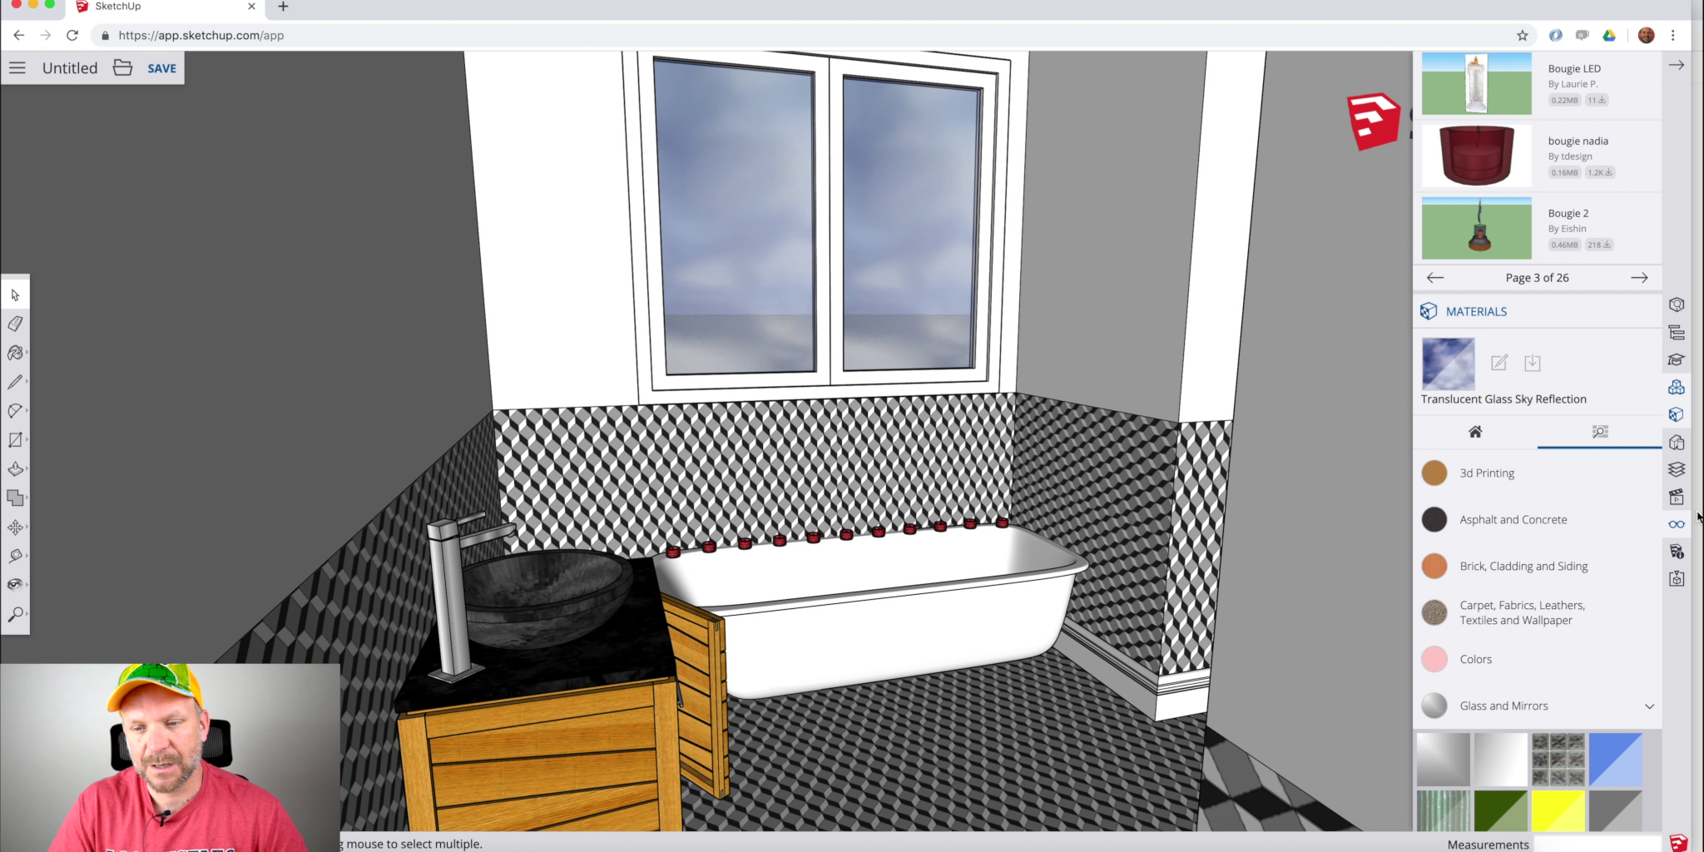
pyautogui.click(1676, 447)
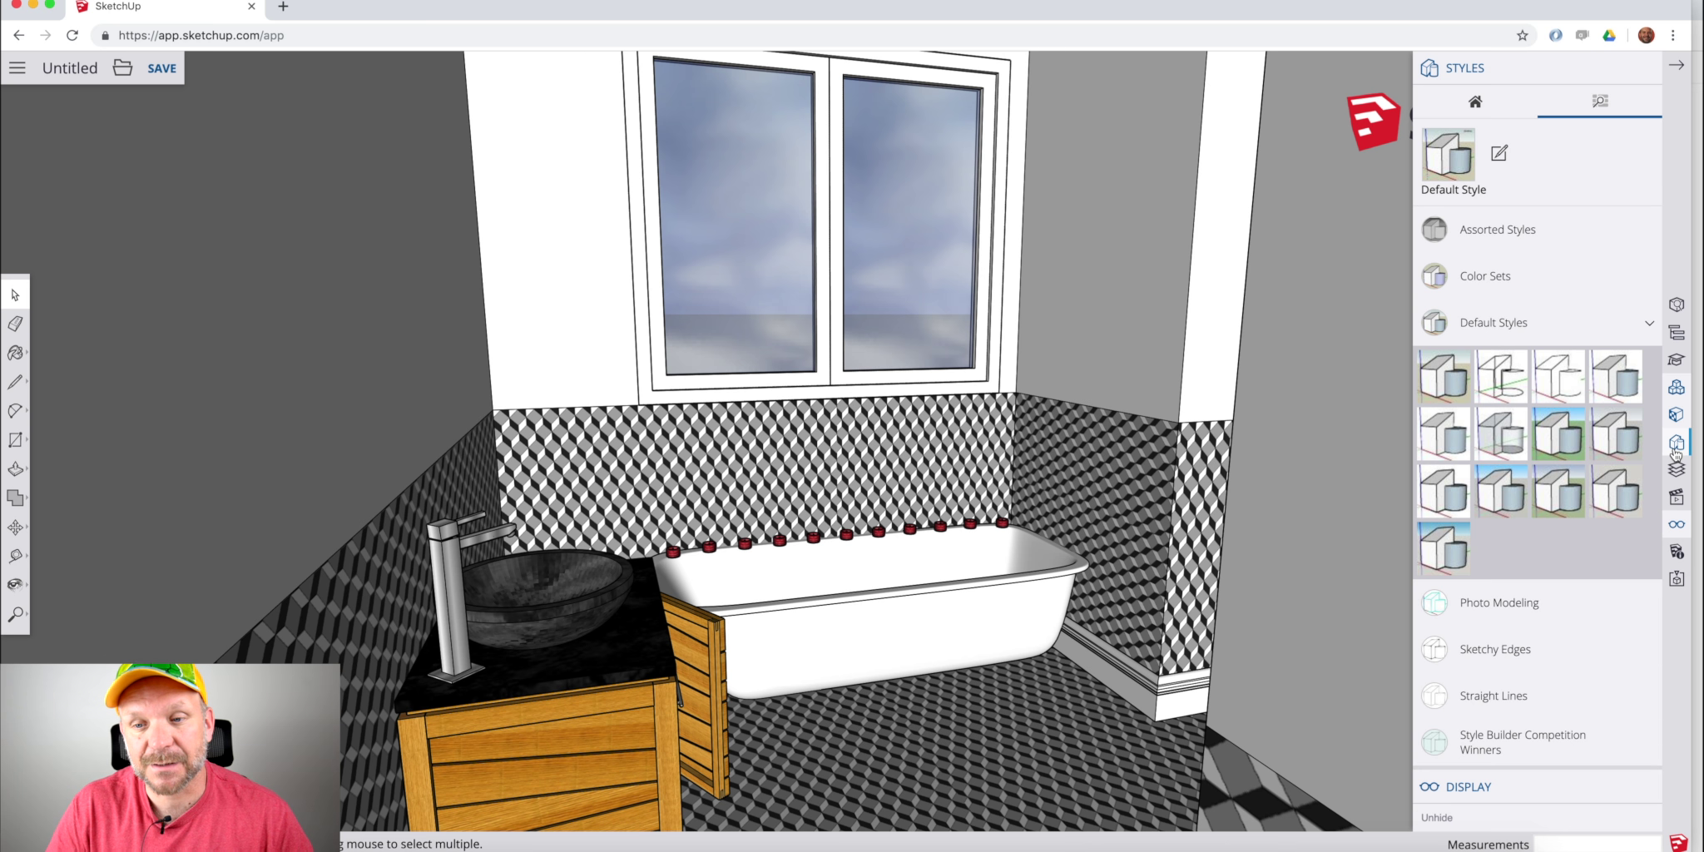
pyautogui.click(1649, 324)
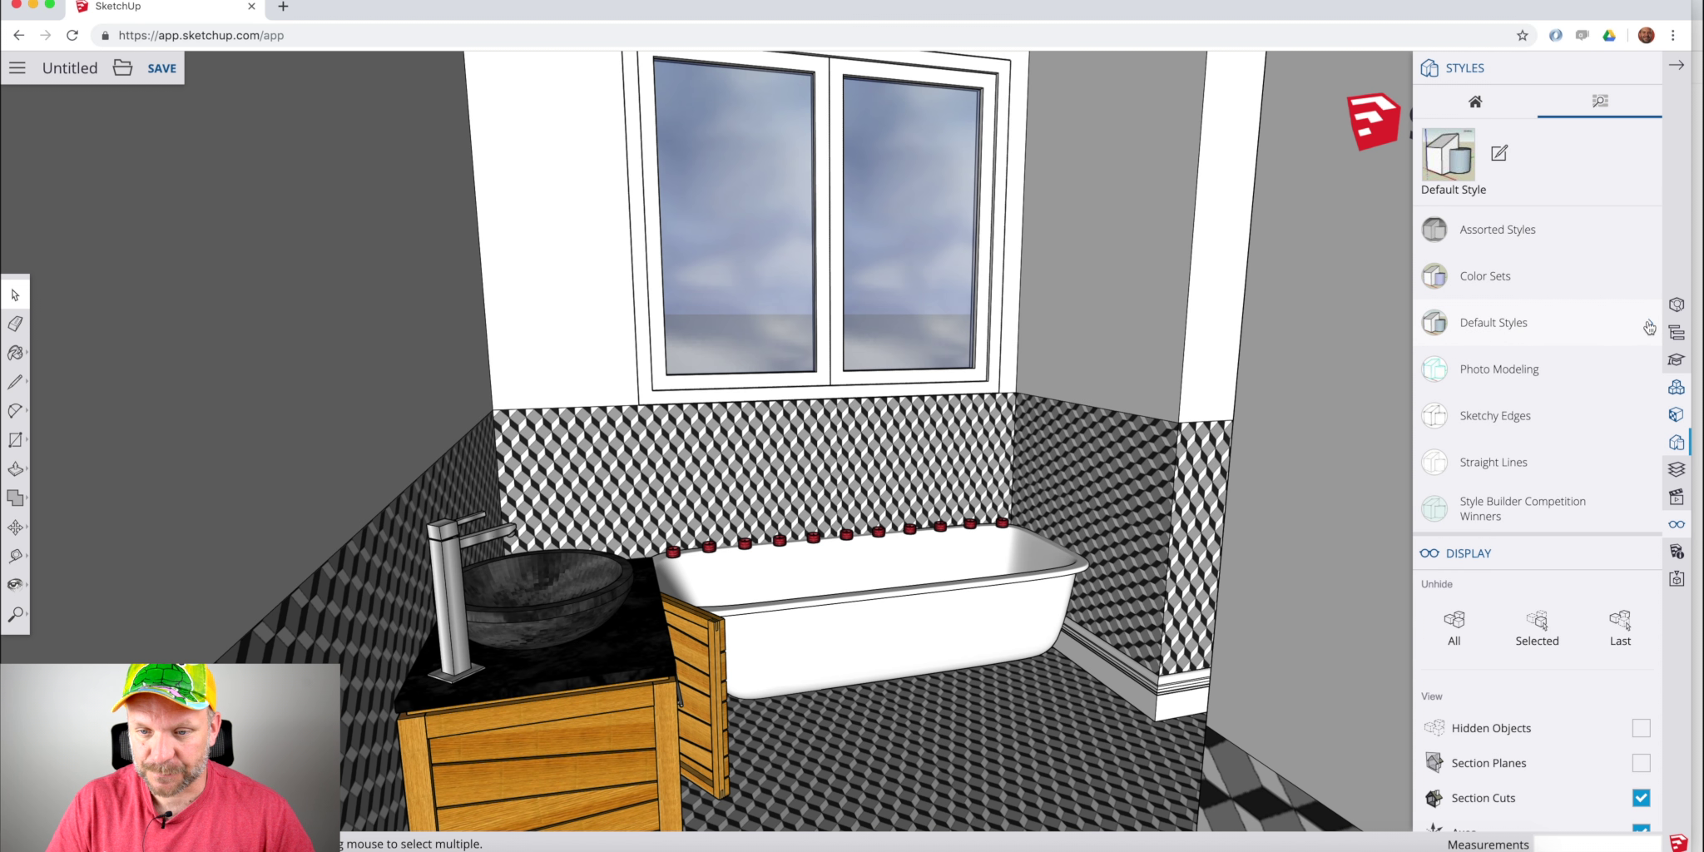
pyautogui.click(1581, 337)
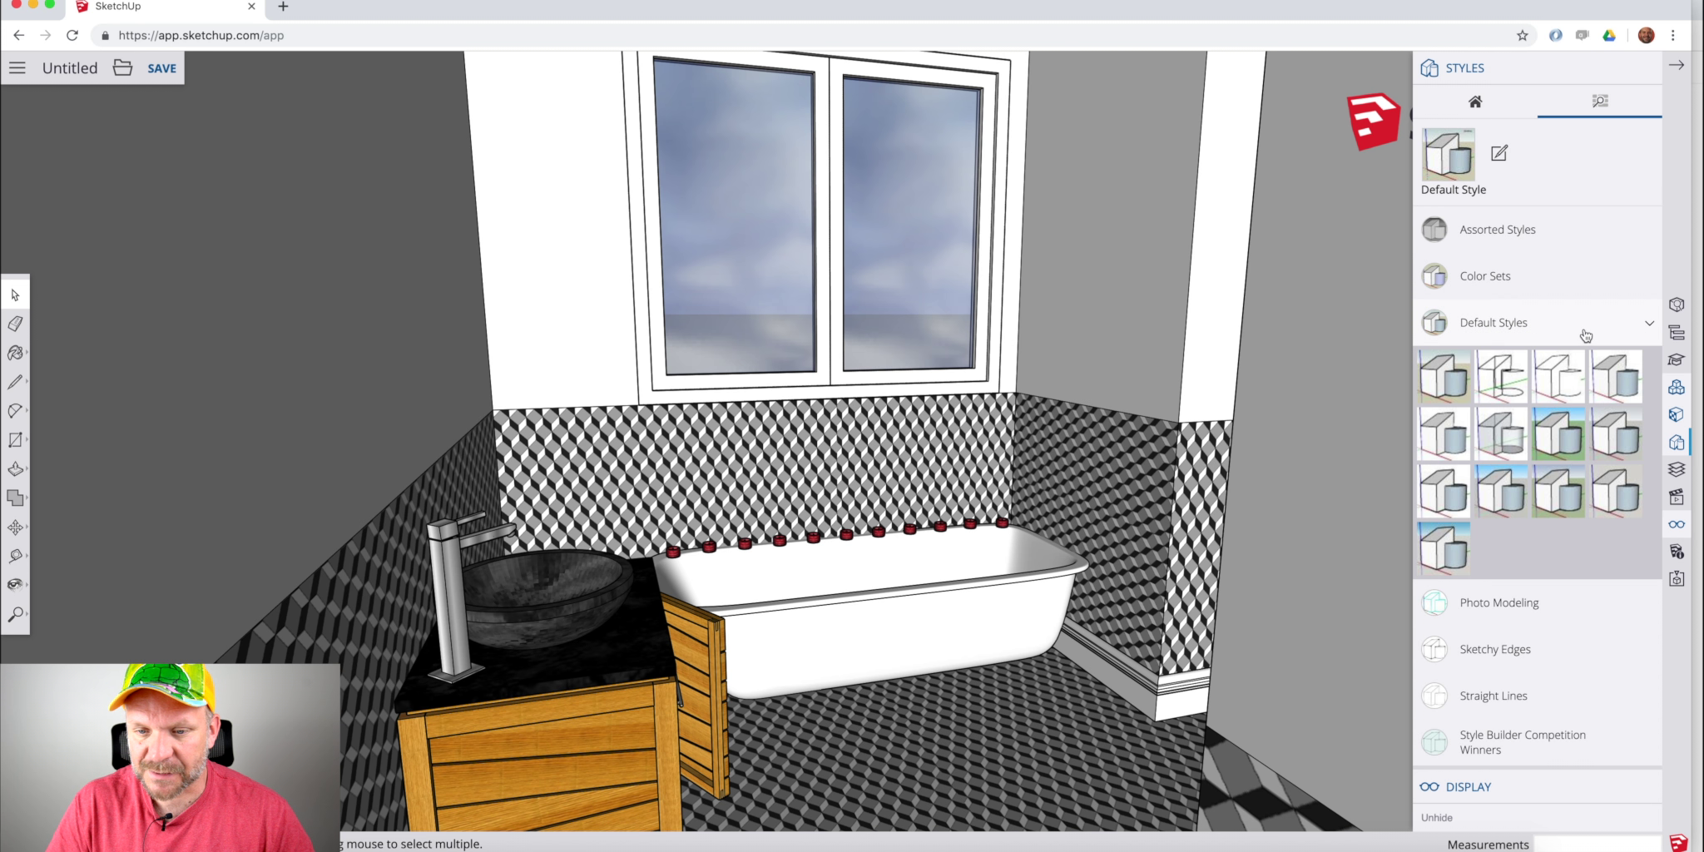
pyautogui.click(1420, 508)
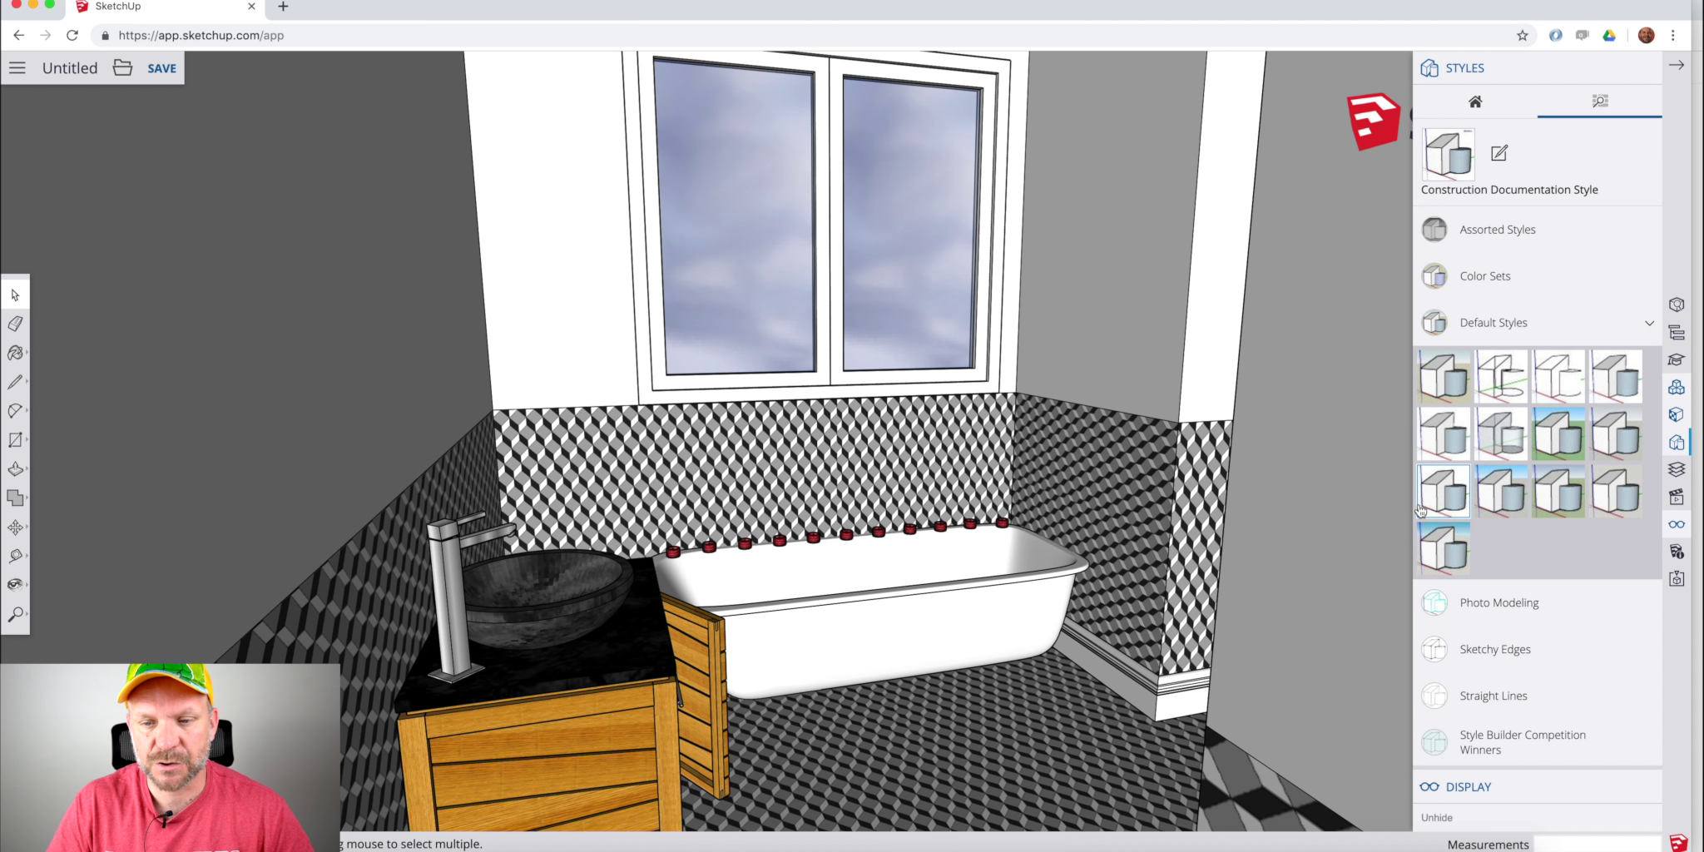
pyautogui.click(1502, 433)
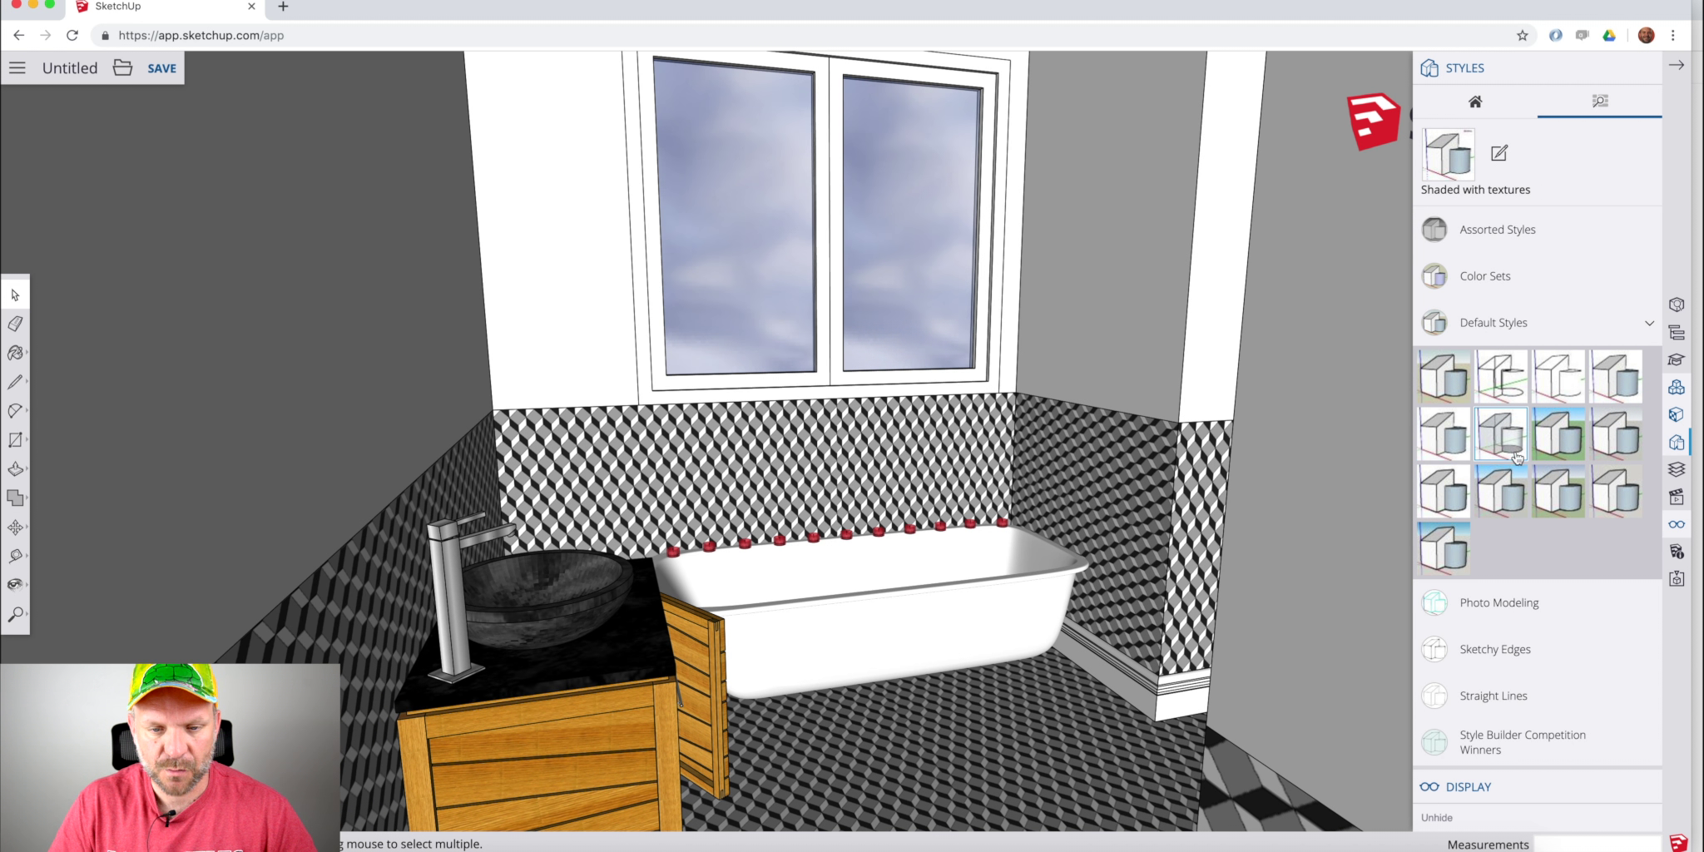
pyautogui.click(1515, 494)
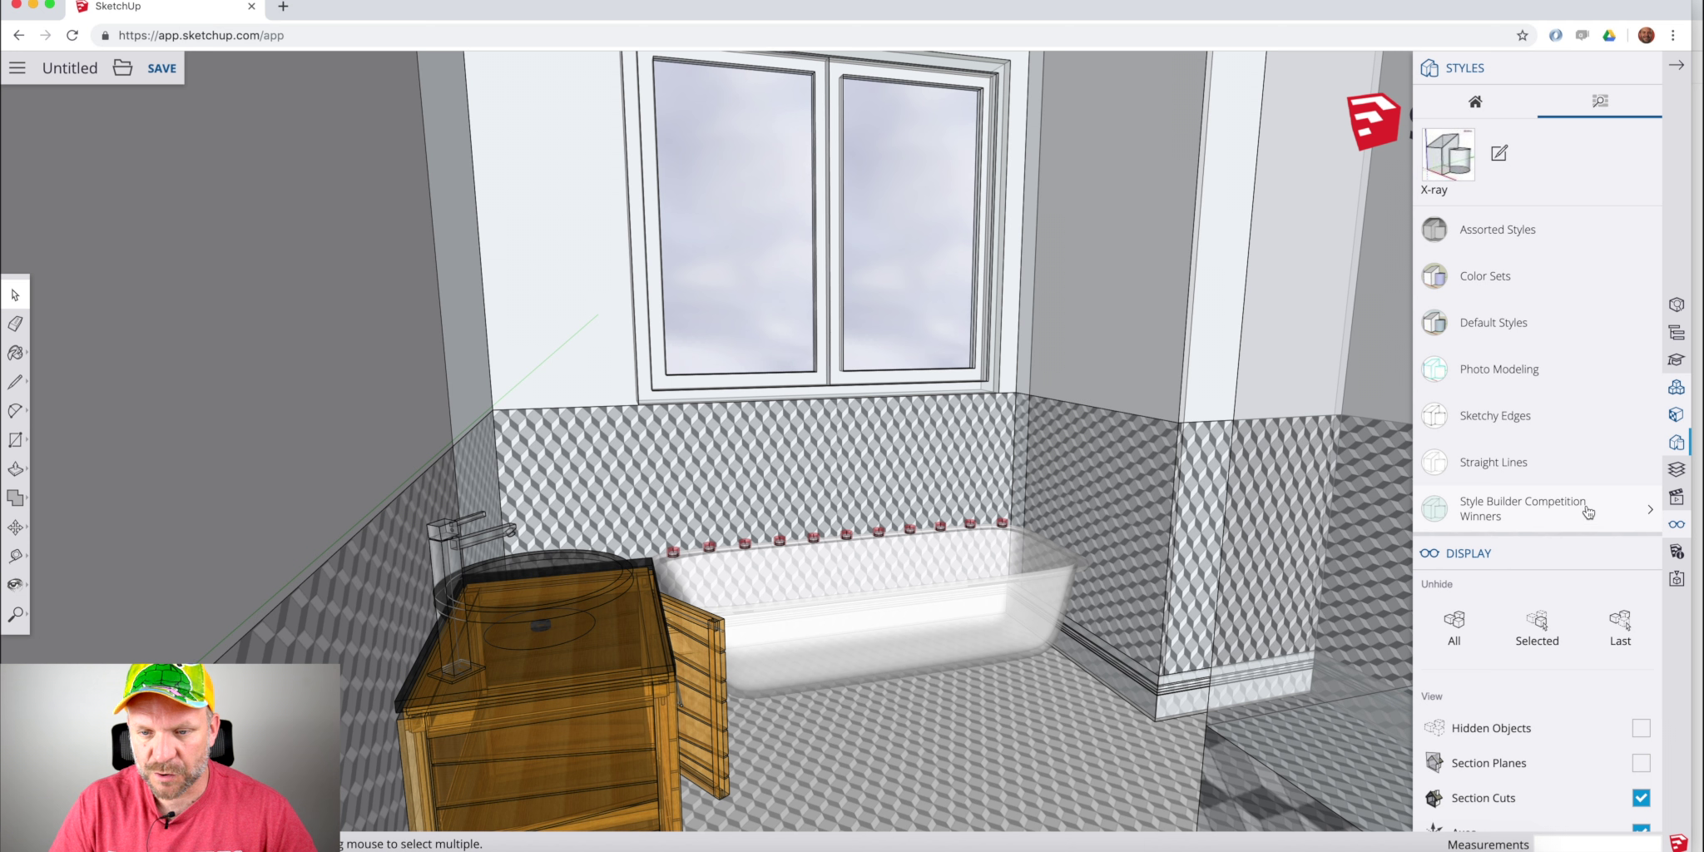
# Try several Sketchy Edges styles on the bathroom, starting with Airbrush with Endpoints and ending with Permanent Marker Heavy.
pyautogui.click(1581, 418)
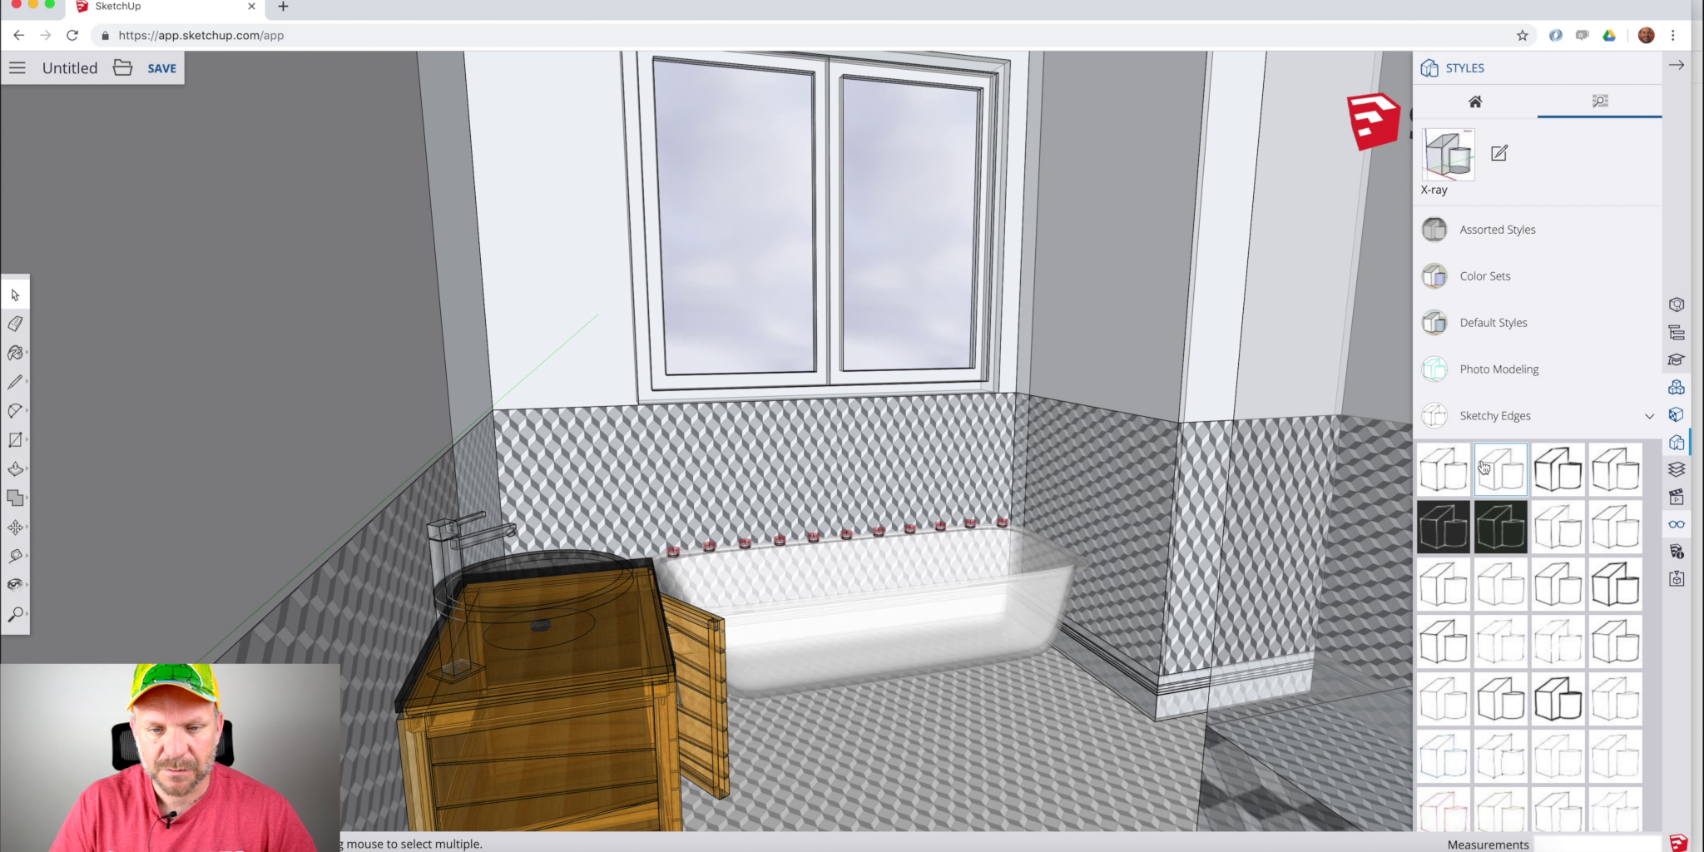
pyautogui.click(1431, 479)
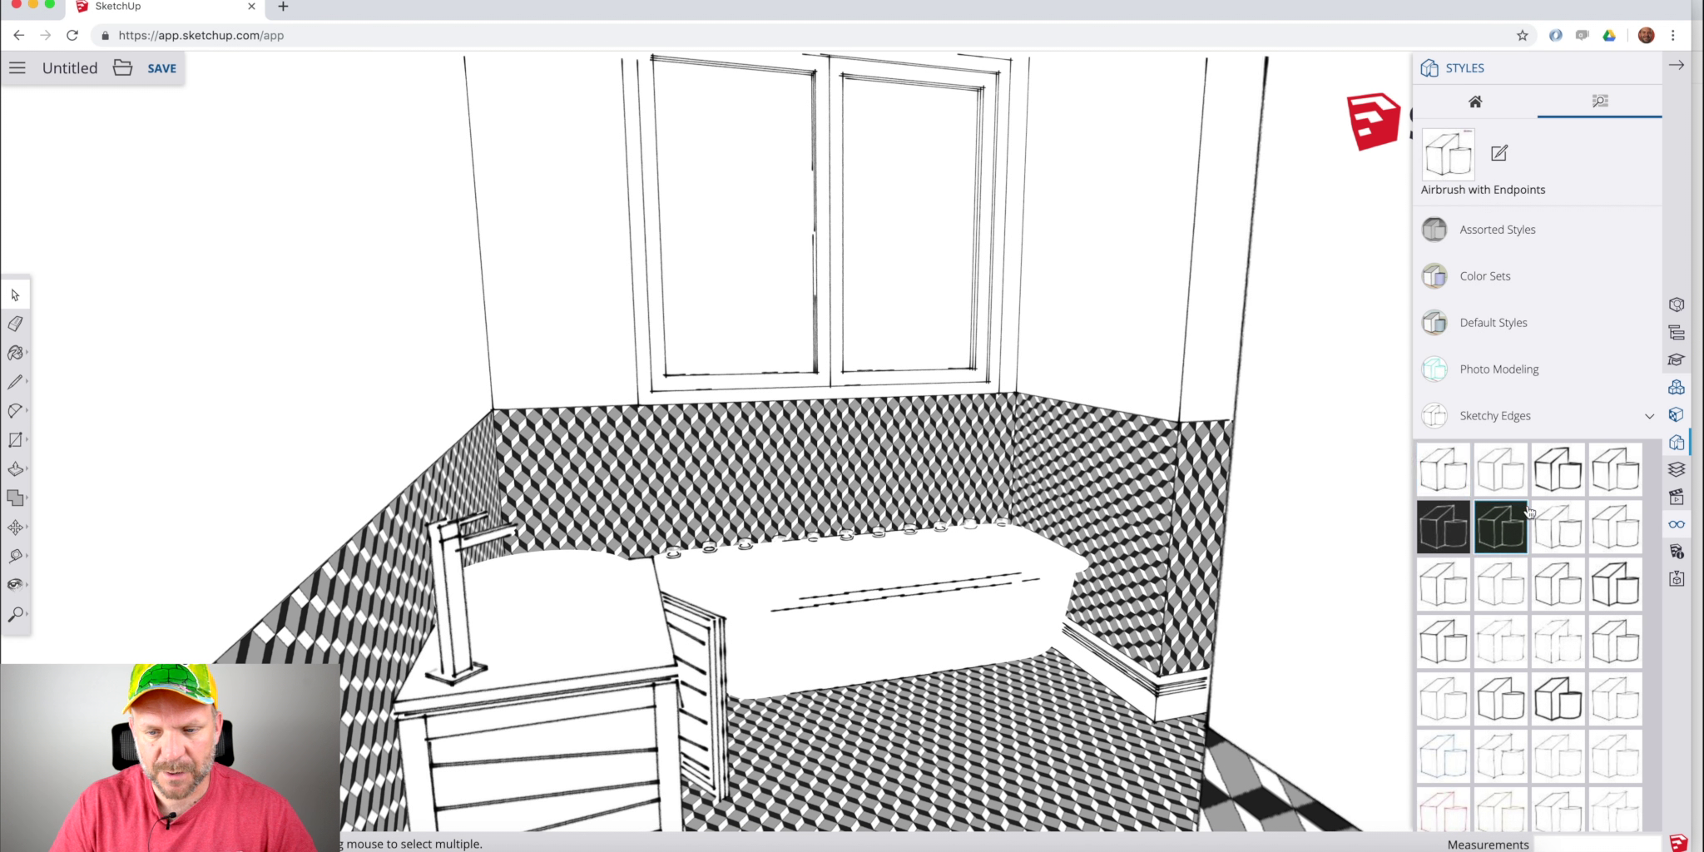
pyautogui.scroll(-6, 1566, 610)
pyautogui.click(1508, 473)
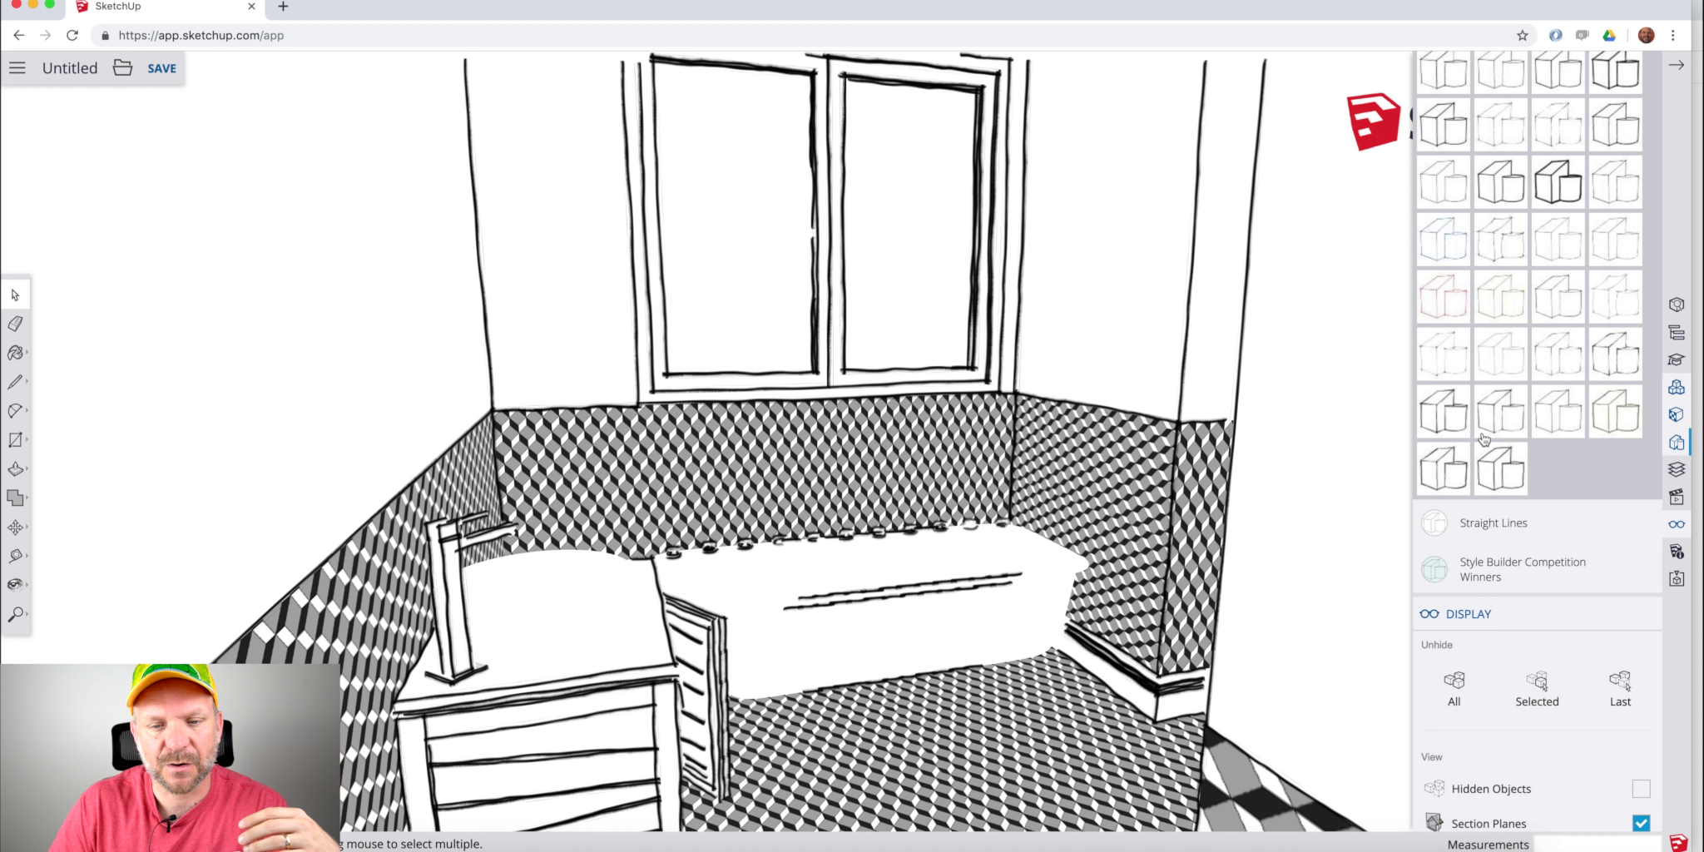
pyautogui.click(1453, 431)
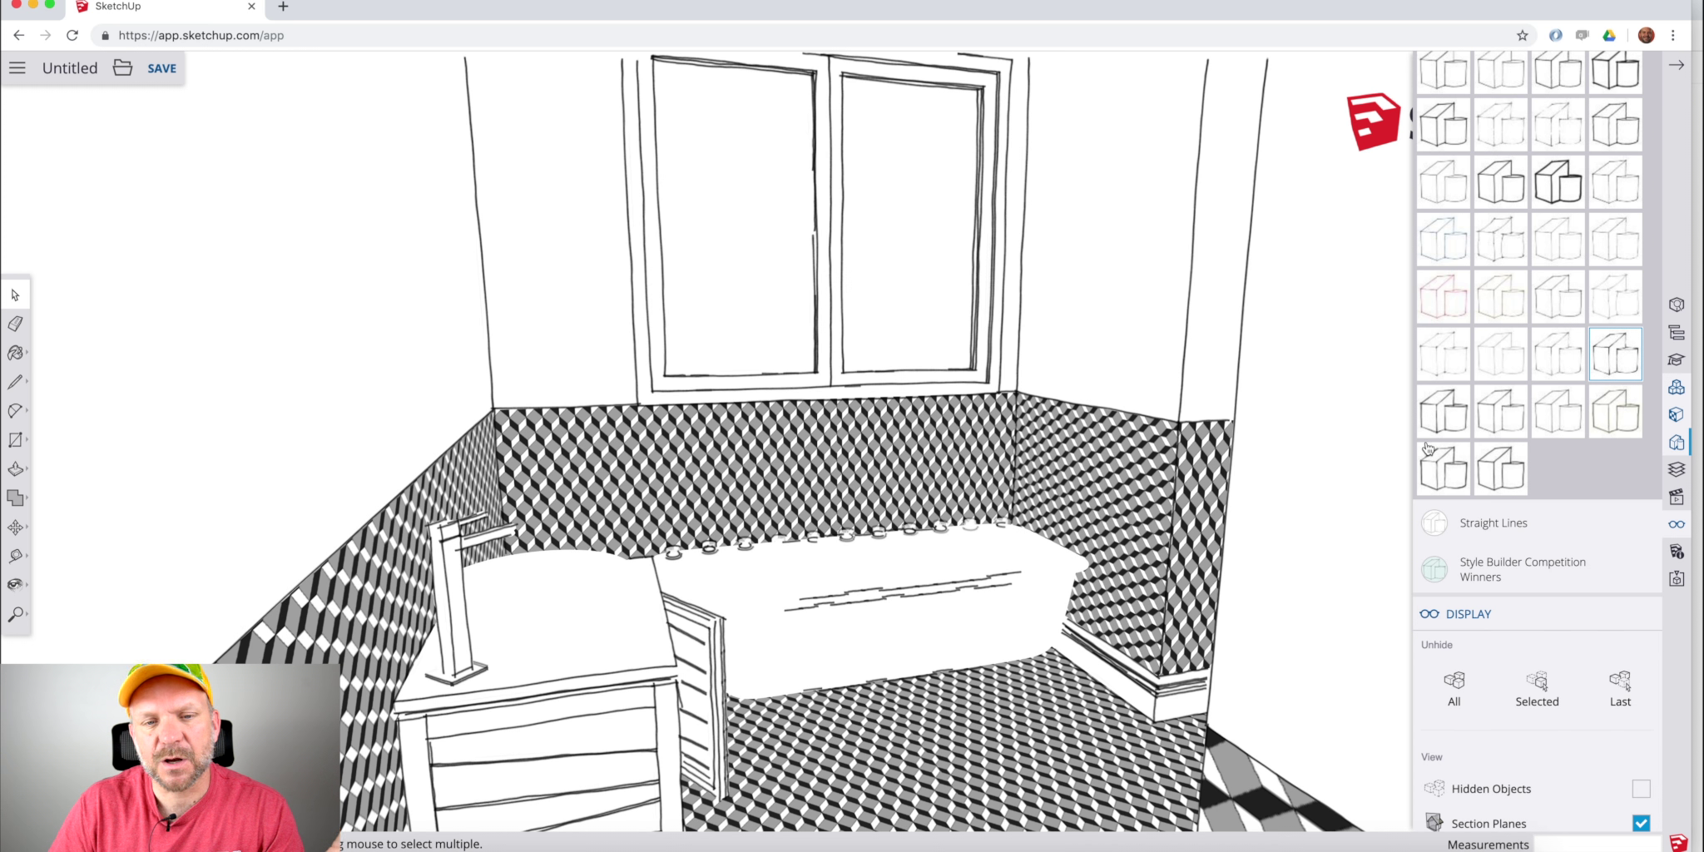
pyautogui.click(1428, 449)
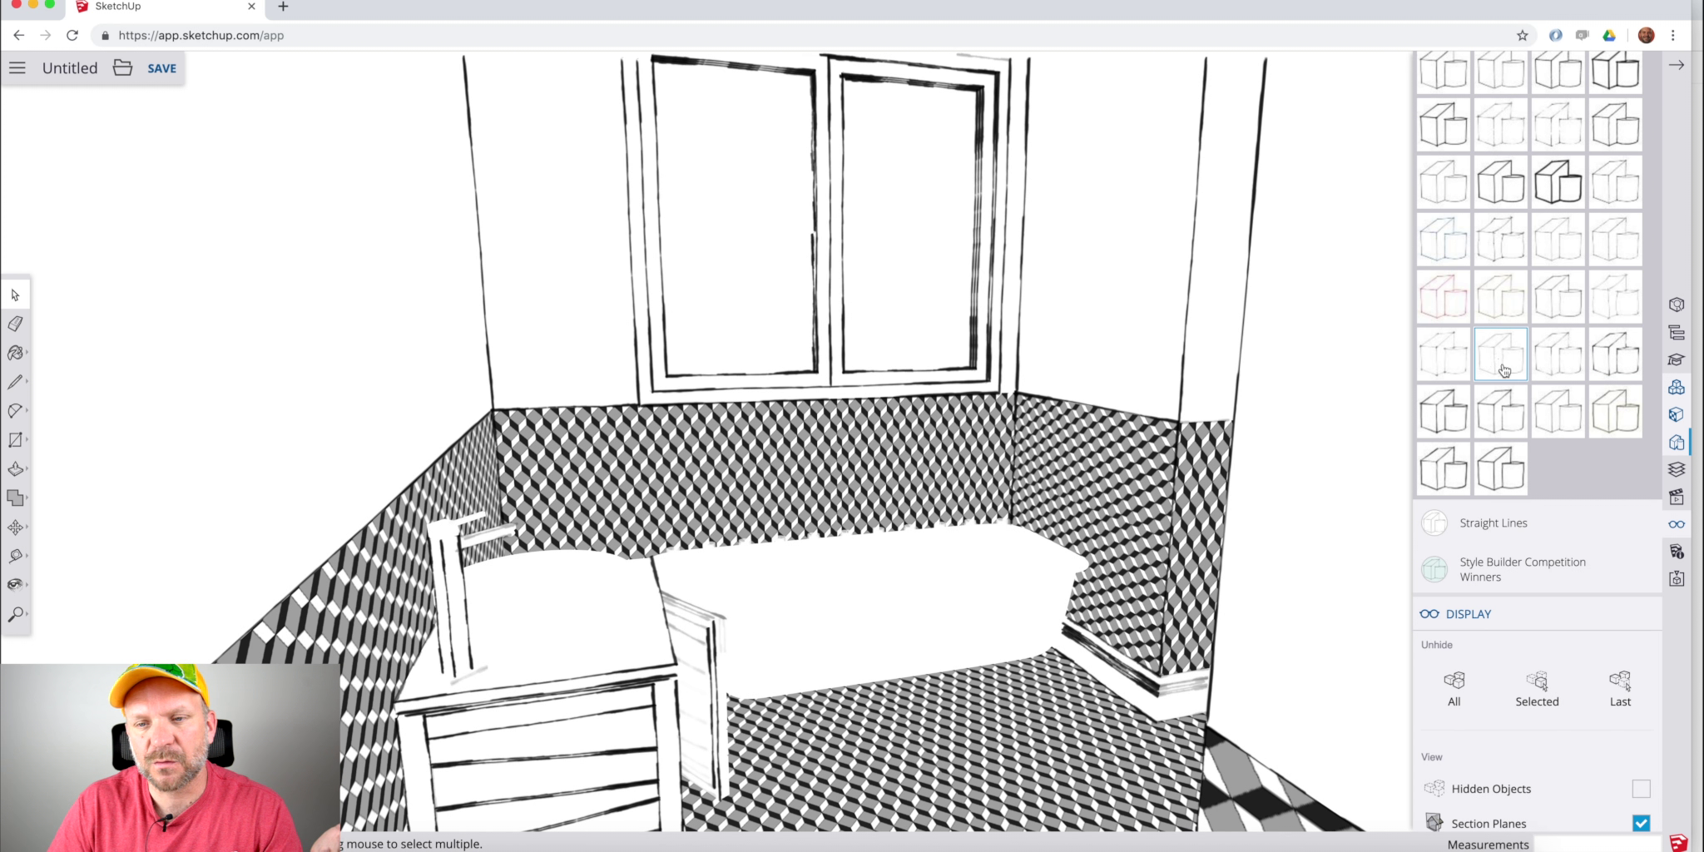
# Return to the style collections and open Default Styles.
pyautogui.scroll(5, 1498, 371)
pyautogui.scroll(3, 1502, 374)
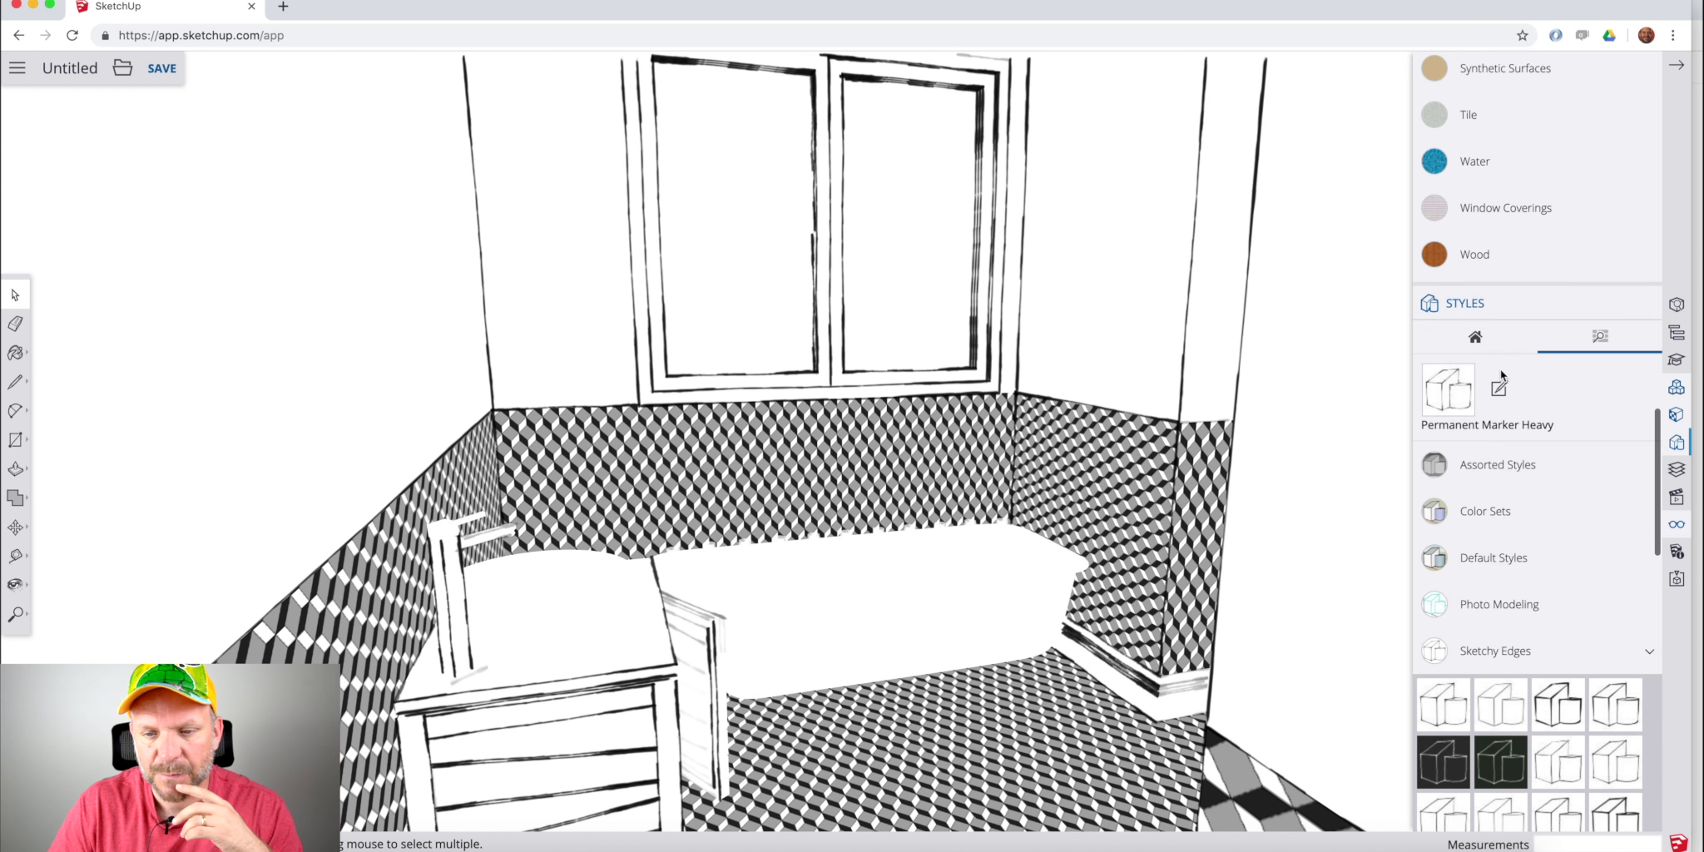
pyautogui.click(1487, 424)
pyautogui.click(1507, 454)
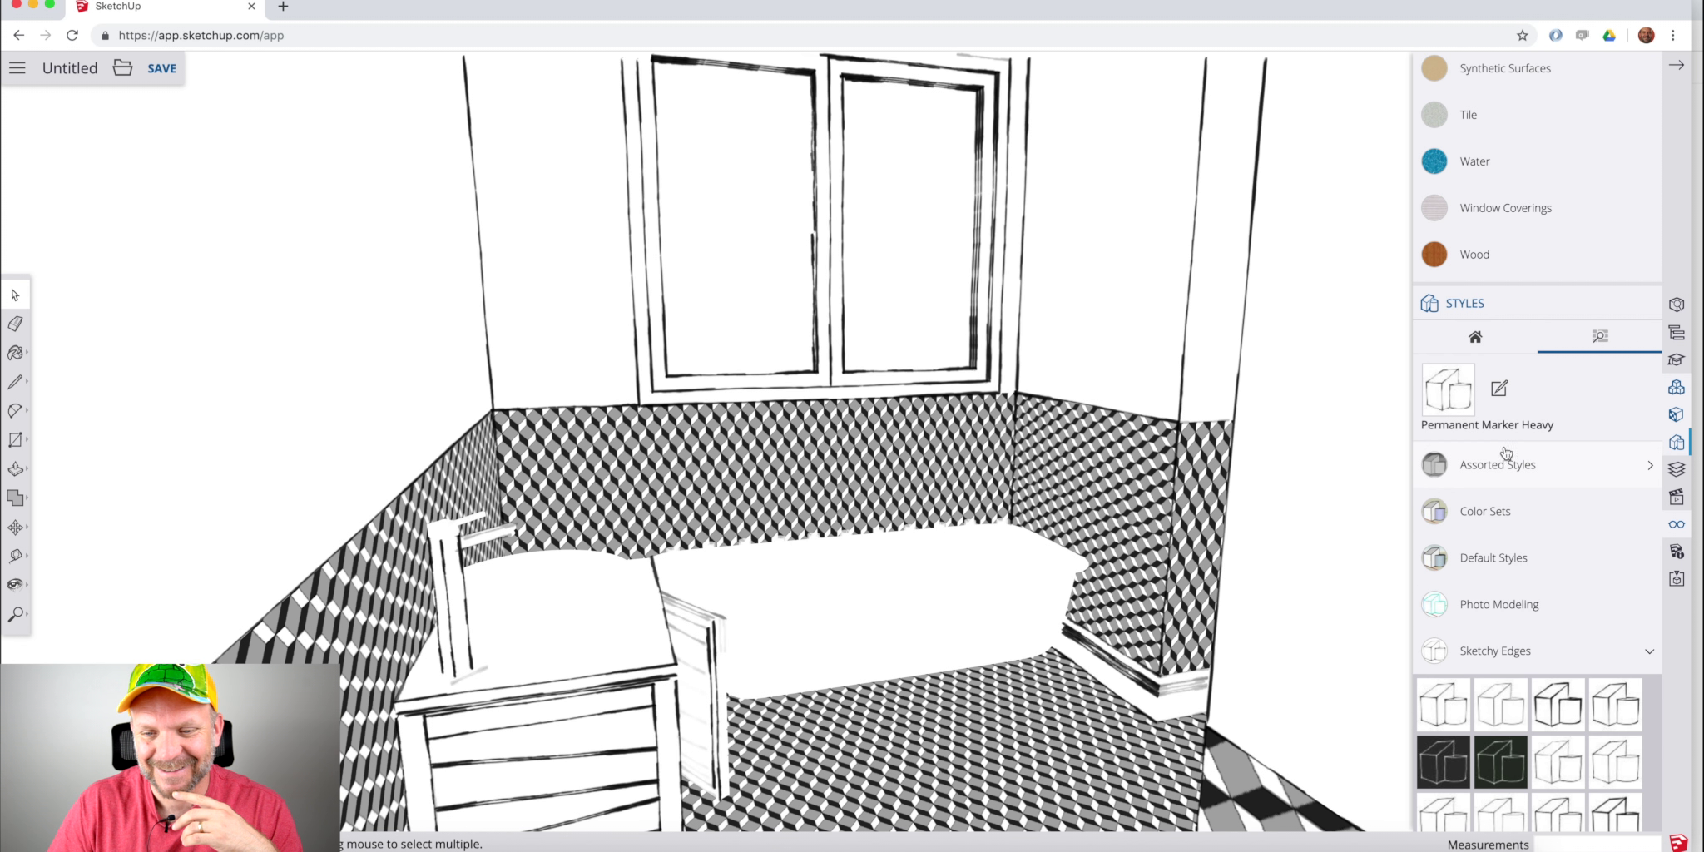
pyautogui.click(1512, 563)
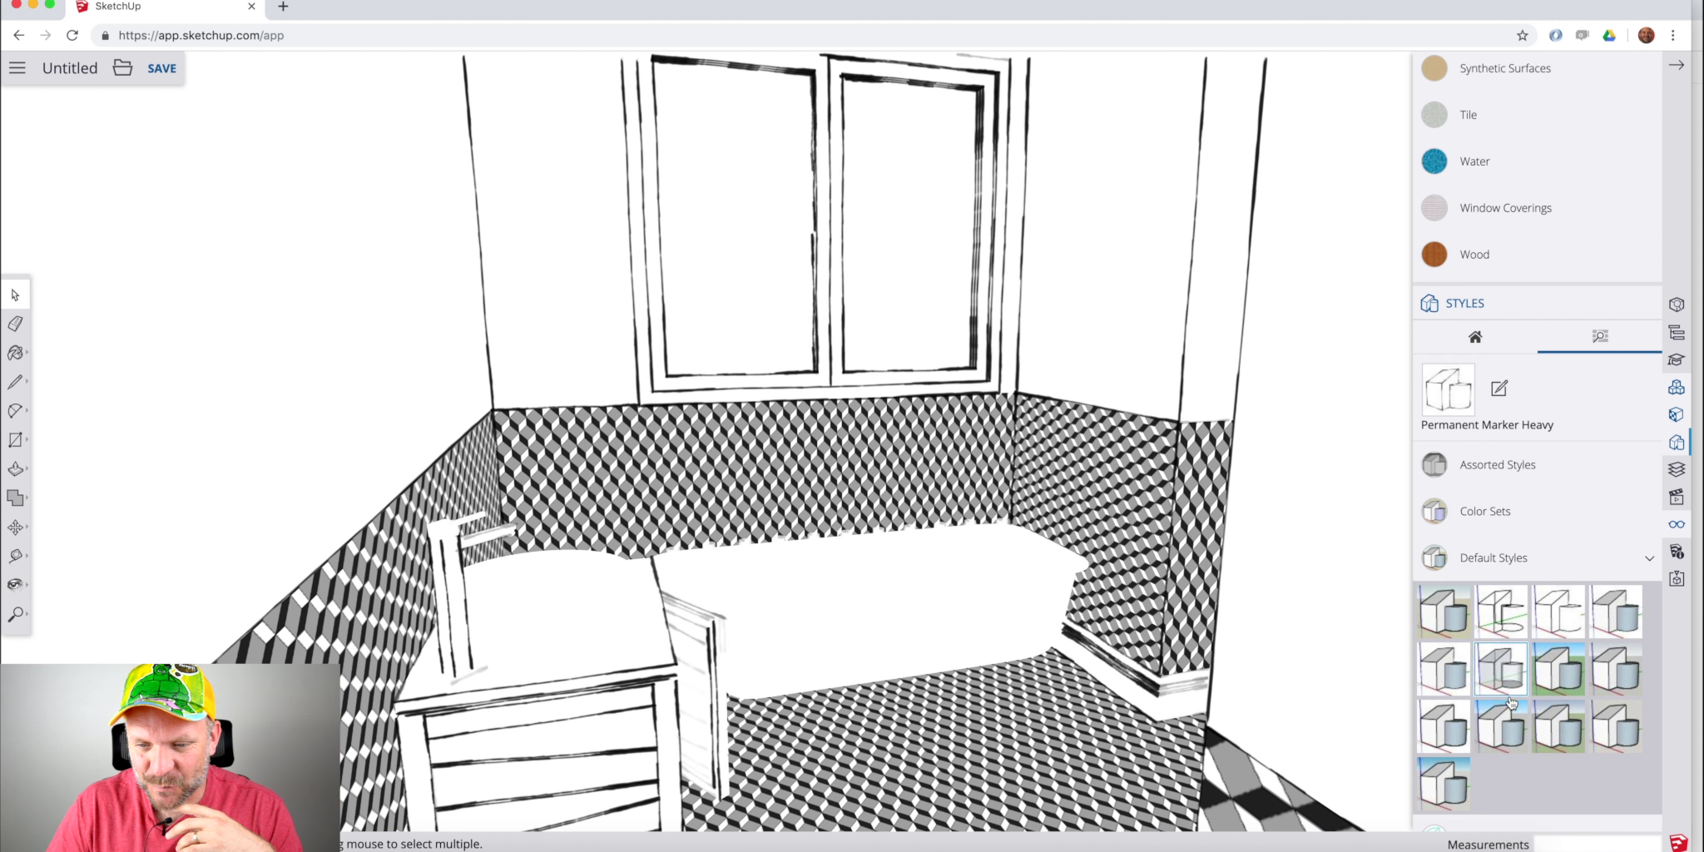